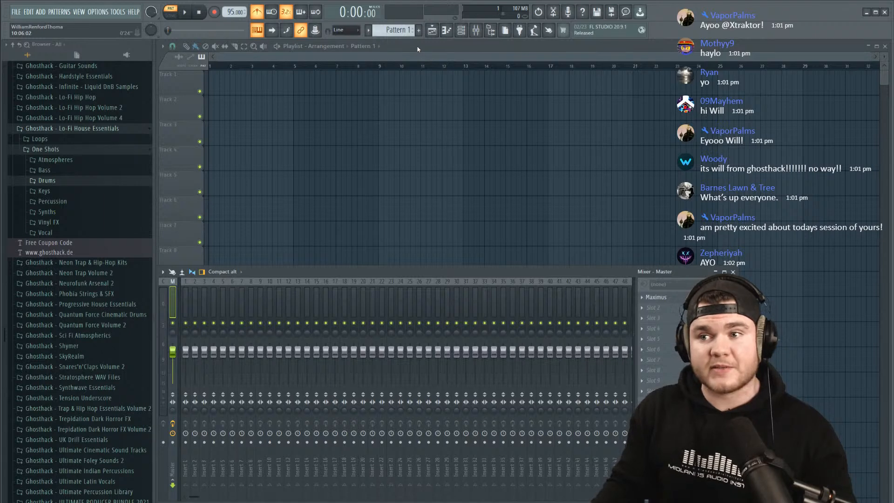
Hide the mixer and review the available output devices in the audio settings, choosing Speakers (Focusrite Usb Audio).
{"action": "key", "text": "F9"}
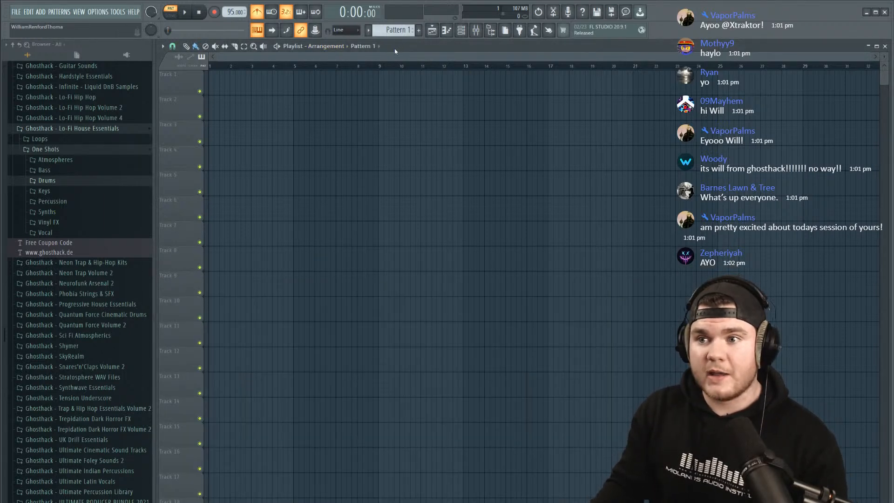
{"action": "left_click", "coordinate": [97, 12]}
{"action": "left_click", "coordinate": [112, 39]}
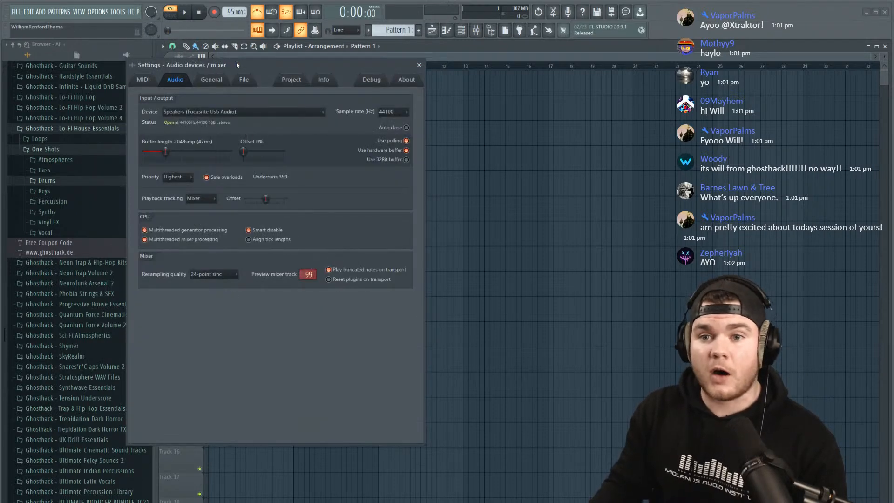
{"action": "left_click_drag", "start_coordinate": [236, 61], "coordinate": [323, 69]}
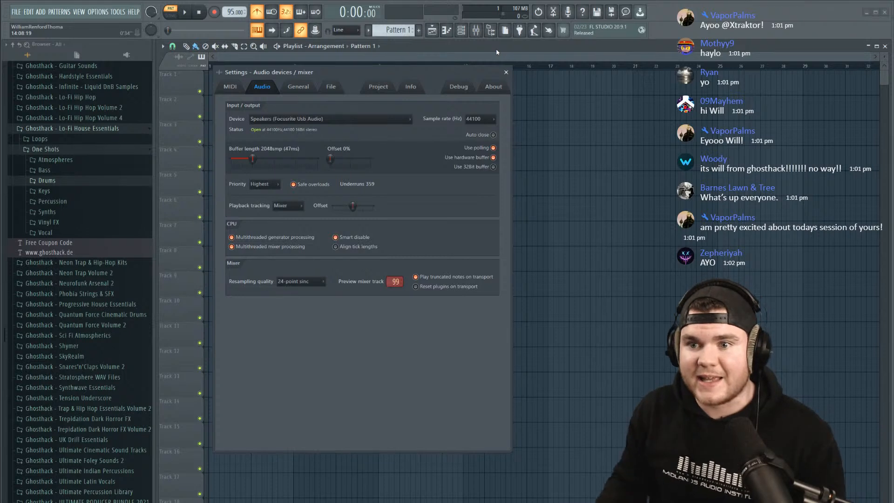
{"action": "left_click", "coordinate": [326, 118]}
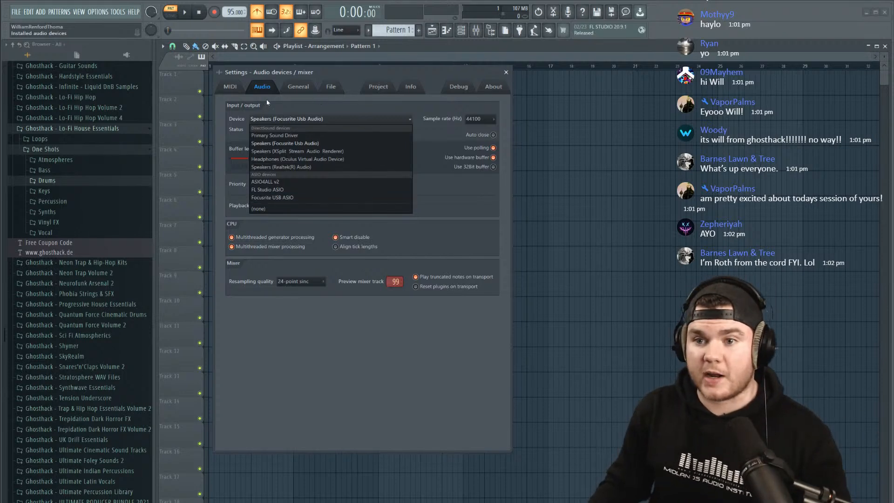
{"action": "left_click", "coordinate": [289, 120]}
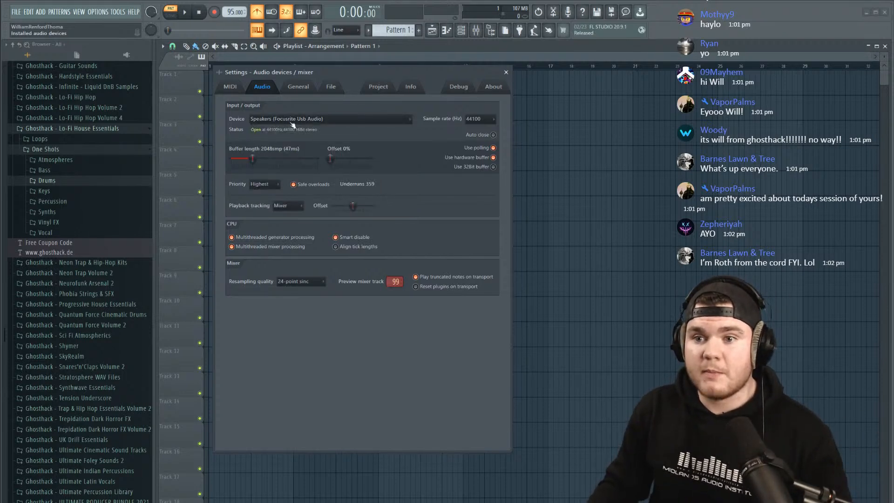
{"action": "left_click", "coordinate": [312, 121]}
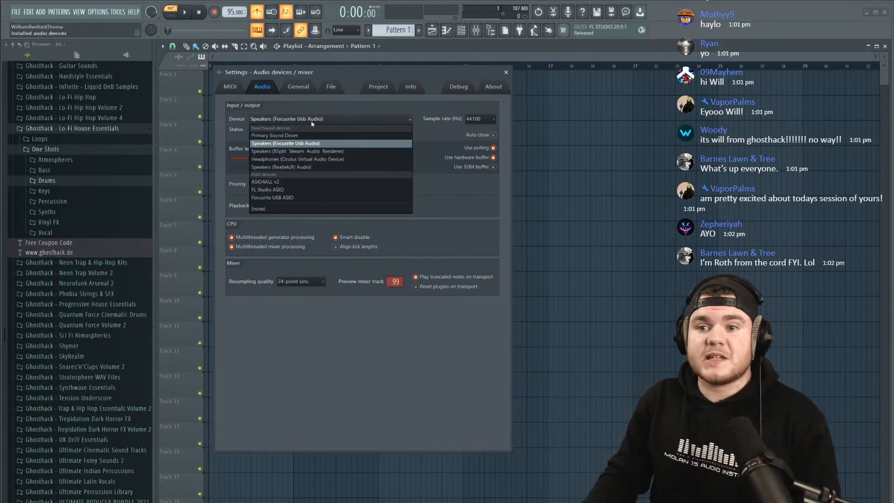
{"action": "left_click", "coordinate": [289, 144]}
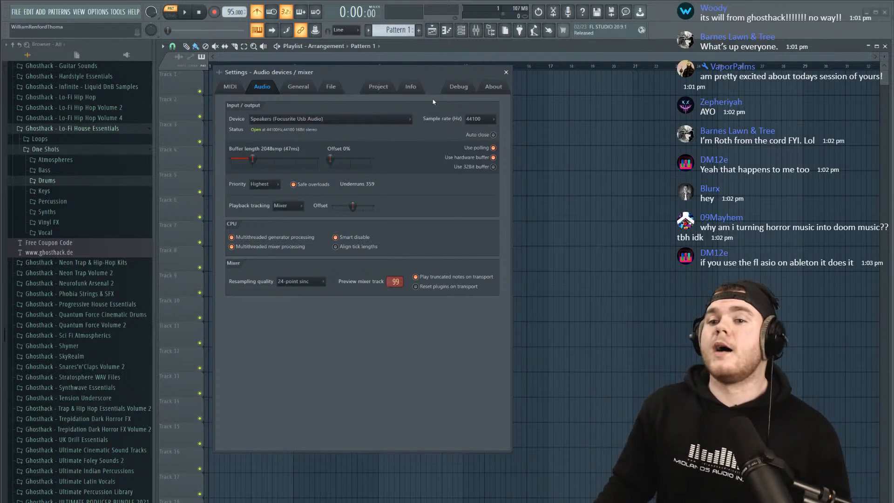
{"action": "left_click", "coordinate": [506, 72]}
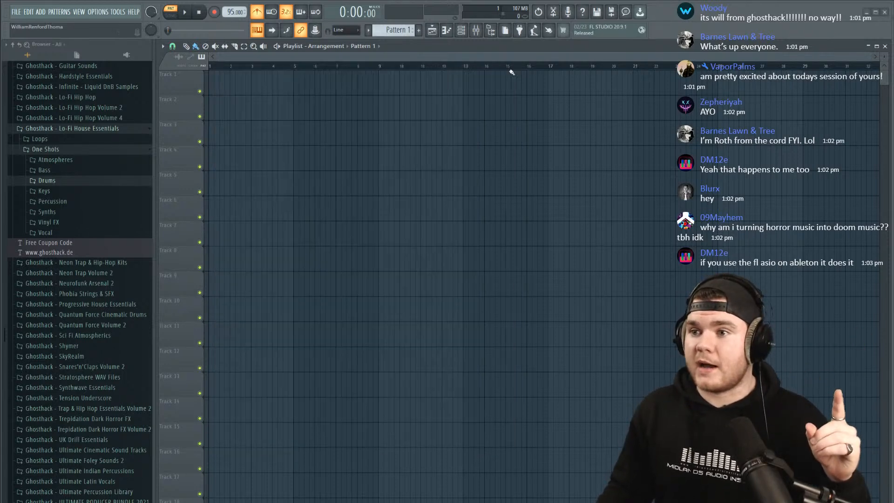
{"action": "left_click_drag", "start_coordinate": [869, 57], "coordinate": [801, 58]}
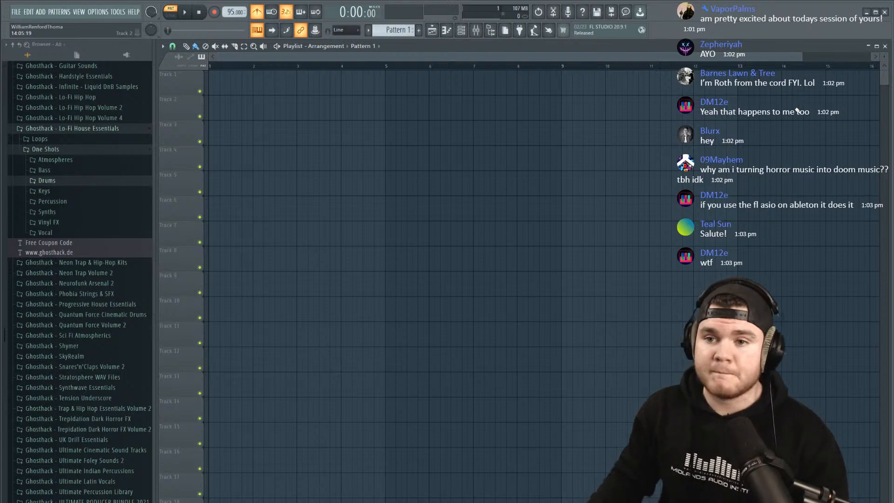
{"action": "left_click_drag", "start_coordinate": [805, 57], "coordinate": [791, 66]}
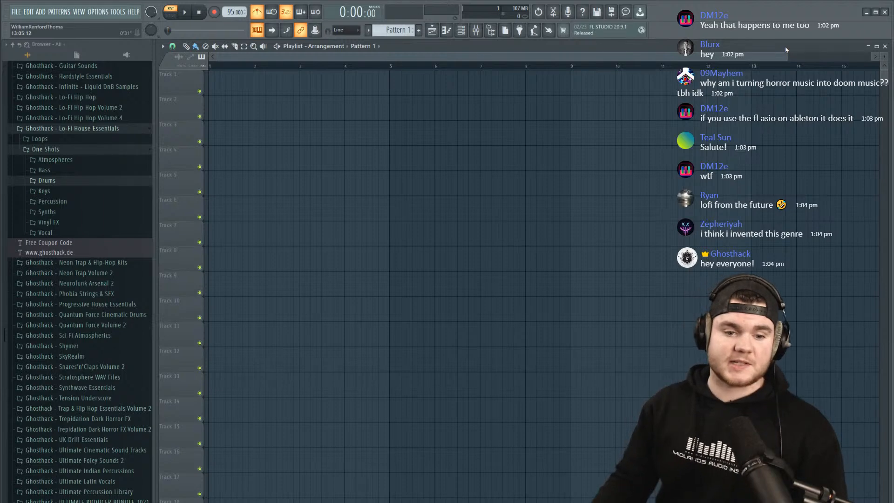
{"action": "left_click_drag", "start_coordinate": [785, 55], "coordinate": [757, 63]}
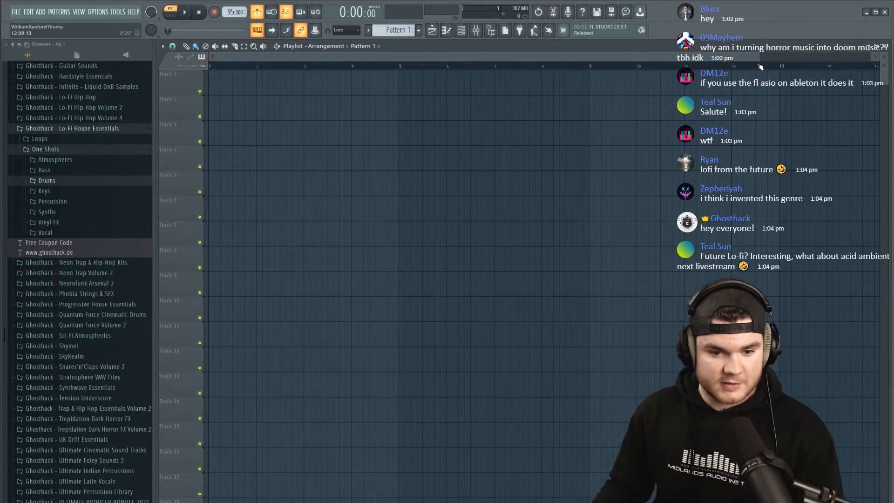
{"action": "left_click_drag", "start_coordinate": [759, 56], "coordinate": [733, 64]}
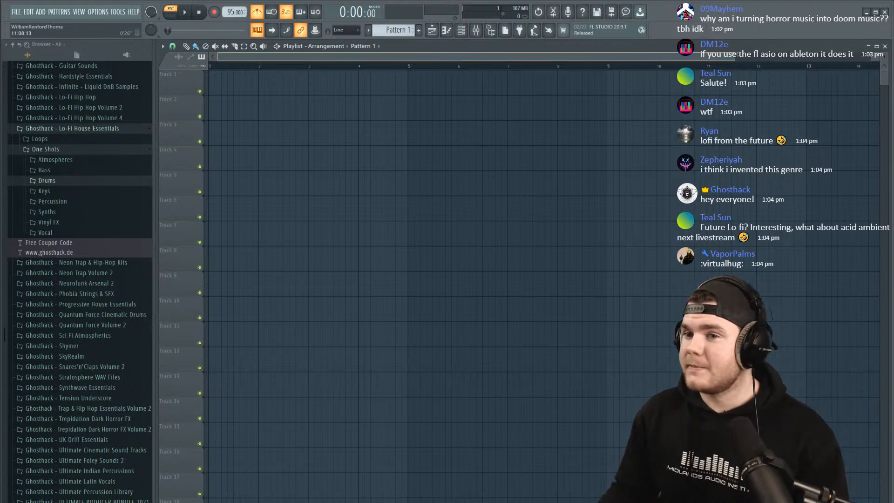
{"action": "left_click_drag", "start_coordinate": [737, 55], "coordinate": [716, 56]}
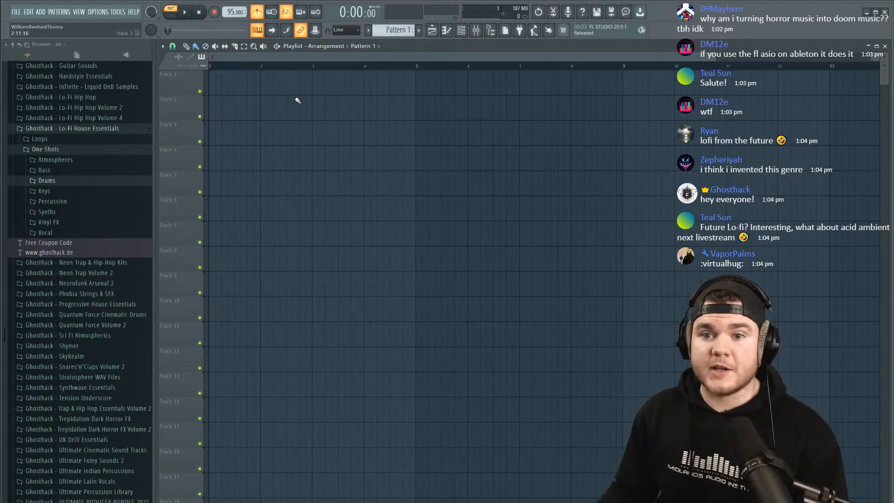
Widen the sample browser slightly and leave the One Shots folder of Ghosthack - Lo-Fi House Essentials expanded.
{"action": "left_click_drag", "start_coordinate": [154, 109], "coordinate": [164, 108]}
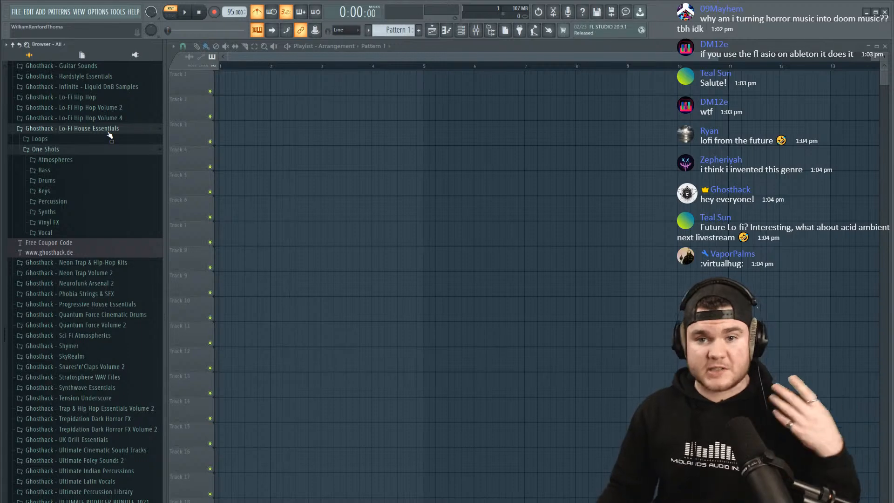
{"action": "left_click", "coordinate": [55, 149]}
{"action": "left_click", "coordinate": [36, 149]}
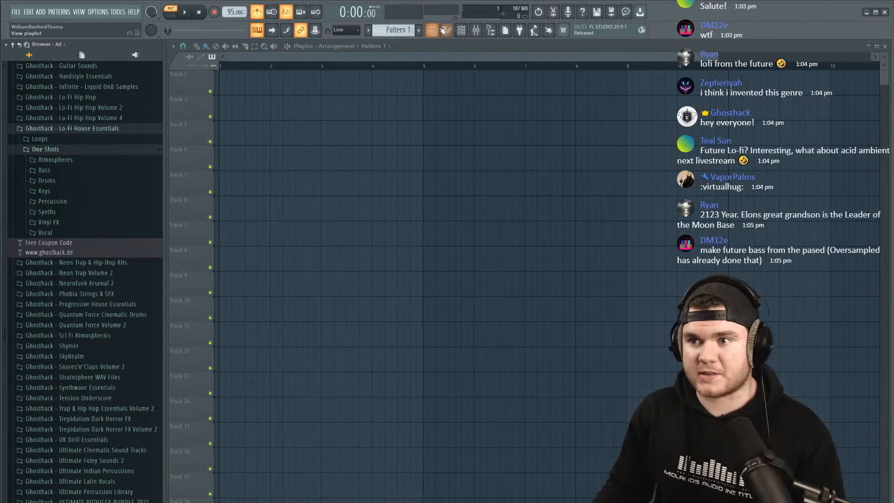
Show the Channel rack, make it narrower and place it over the upper tracks of the playlist.
{"action": "left_click", "coordinate": [461, 30]}
{"action": "left_click_drag", "start_coordinate": [513, 64], "coordinate": [372, 79]}
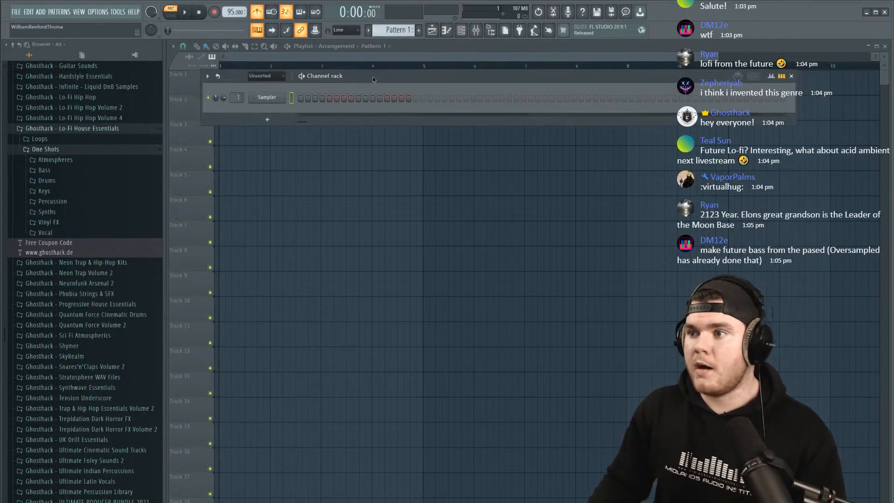
{"action": "left_click_drag", "start_coordinate": [796, 86], "coordinate": [599, 88]}
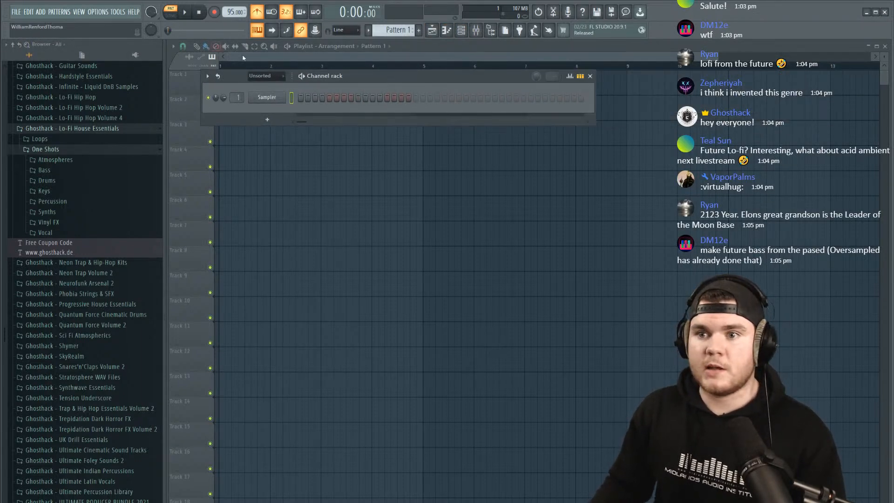
{"action": "left_click_drag", "start_coordinate": [378, 83], "coordinate": [398, 78]}
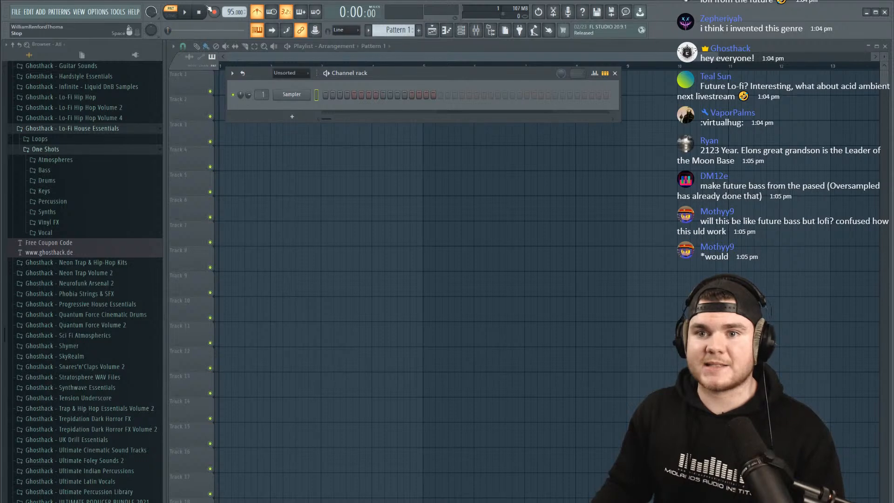
Briefly play and stop the empty pattern, check the mixer, and hide both the mixer and the Channel rack.
{"action": "left_click", "coordinate": [191, 13]}
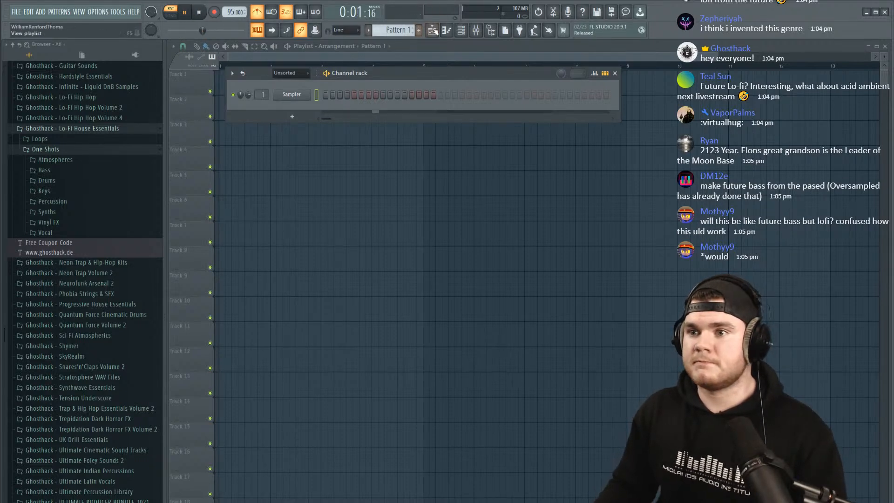
{"action": "left_click", "coordinate": [475, 30]}
{"action": "key", "text": "space"}
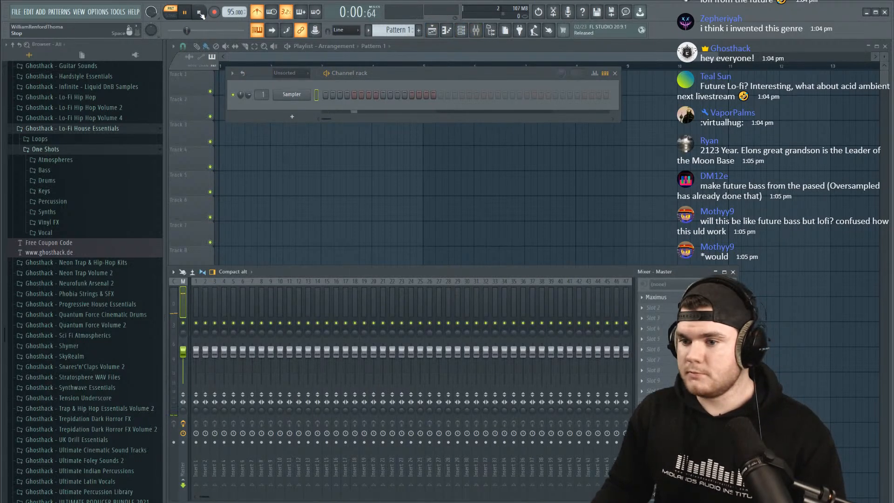
{"action": "left_click_drag", "start_coordinate": [391, 77], "coordinate": [393, 79]}
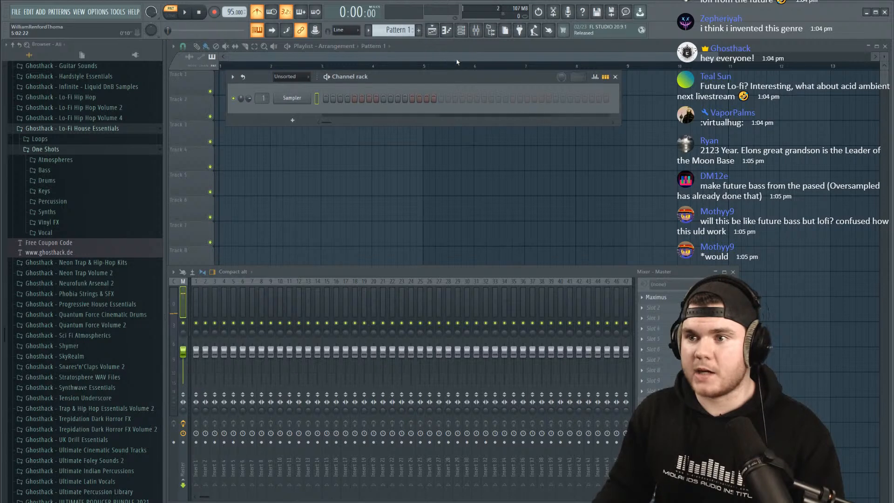
{"action": "left_click", "coordinate": [733, 272]}
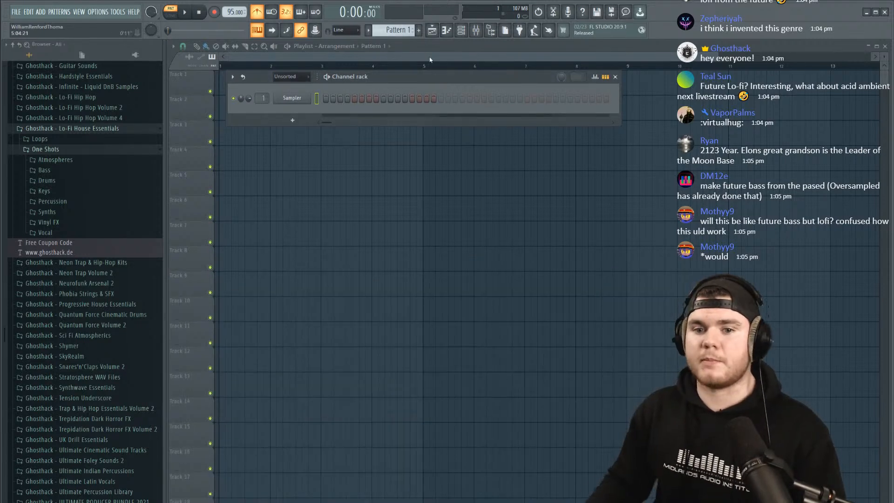
{"action": "key", "text": "F6"}
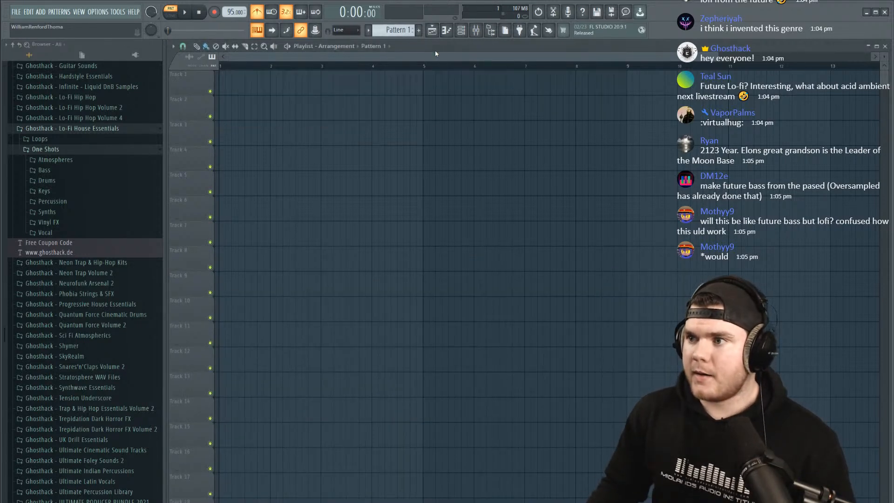
Zoom the playlist in to about six bars with taller tracks, and shift the Channel rack slightly lower before hiding it.
{"action": "left_click_drag", "start_coordinate": [717, 54], "coordinate": [449, 55]}
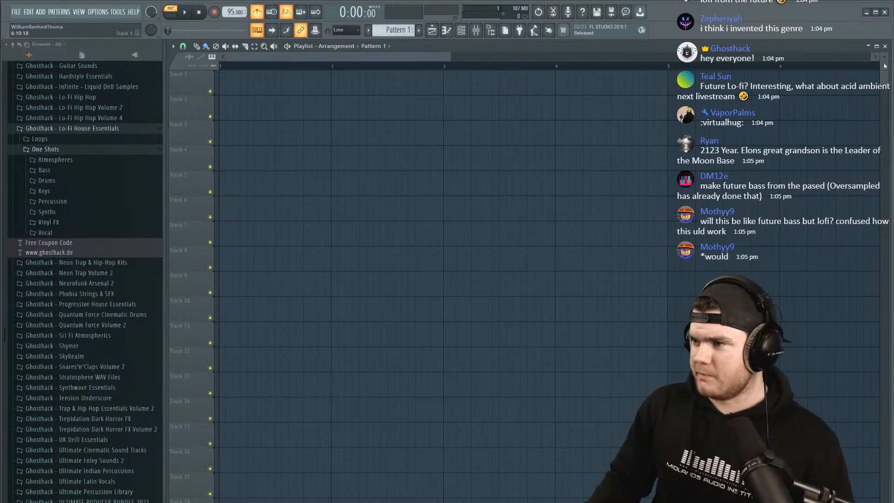
{"action": "left_click_drag", "start_coordinate": [884, 56], "coordinate": [884, 63]}
{"action": "left_click", "coordinate": [460, 31]}
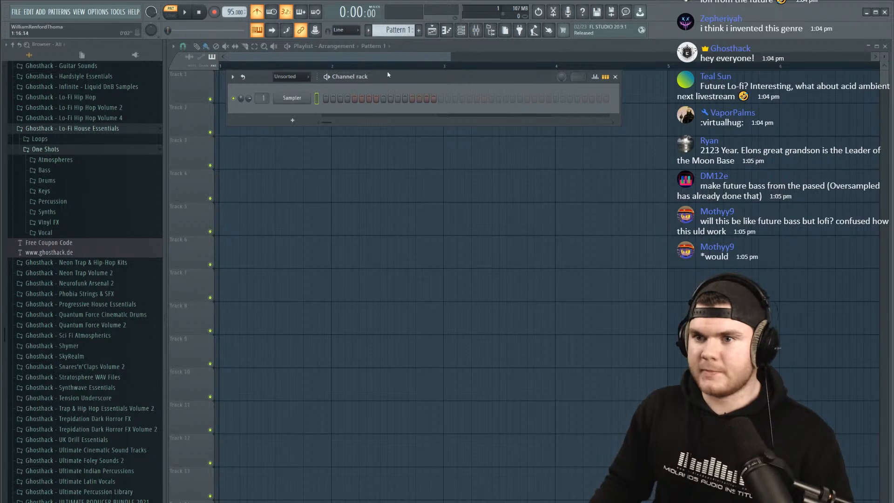
{"action": "mouse_move", "coordinate": [387, 73]}
{"action": "left_mouse_down"}
{"action": "mouse_move", "coordinate": [390, 95]}
{"action": "mouse_move", "coordinate": [386, 76]}
{"action": "mouse_move", "coordinate": [392, 85]}
{"action": "left_mouse_up"}
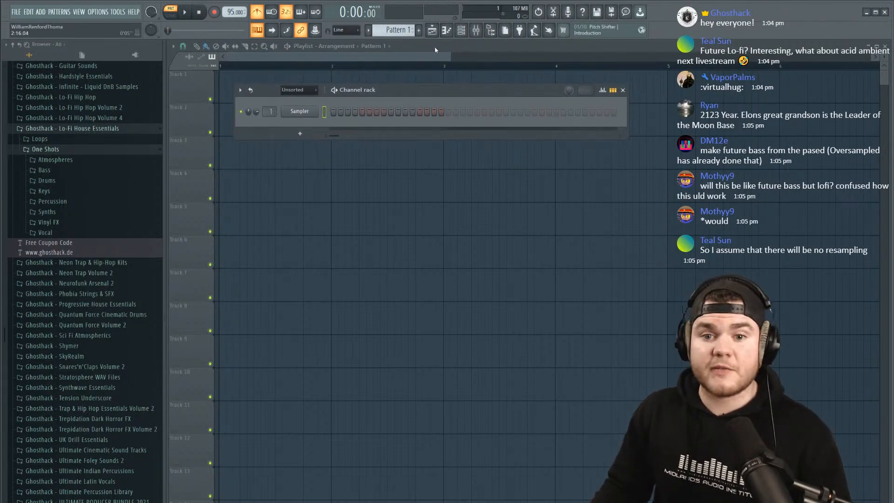
{"action": "key", "text": "F6"}
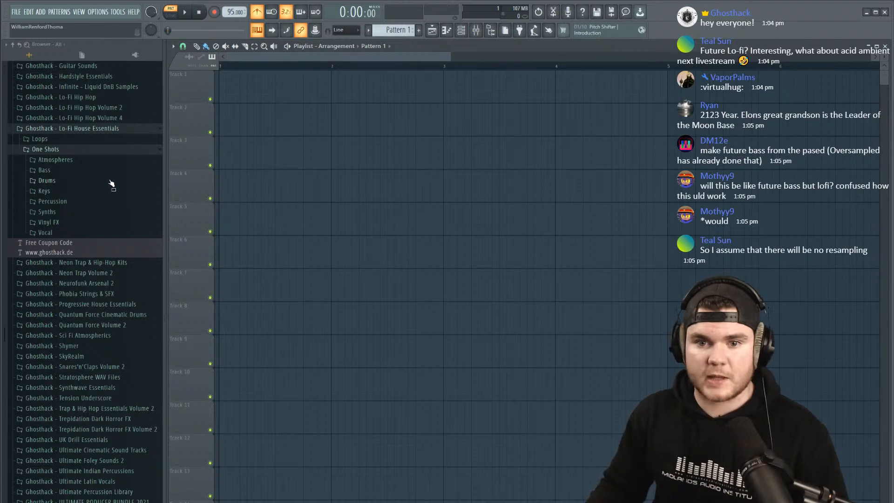
Expand the Drums folder of the Lo-Fi House Essentials one shots and open its Kick subfolder.
{"action": "left_click", "coordinate": [67, 185]}
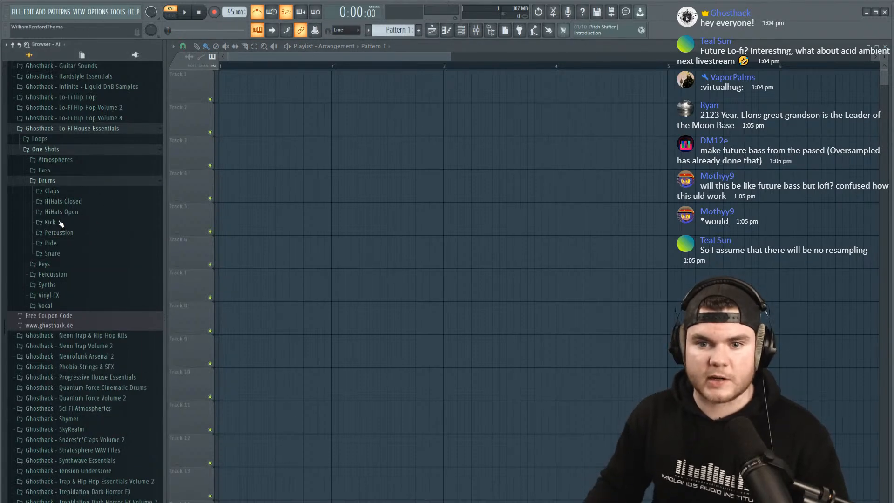
{"action": "left_click", "coordinate": [50, 222]}
{"action": "scroll", "coordinate": [93, 196], "scroll_direction": "down", "scroll_amount": 3}
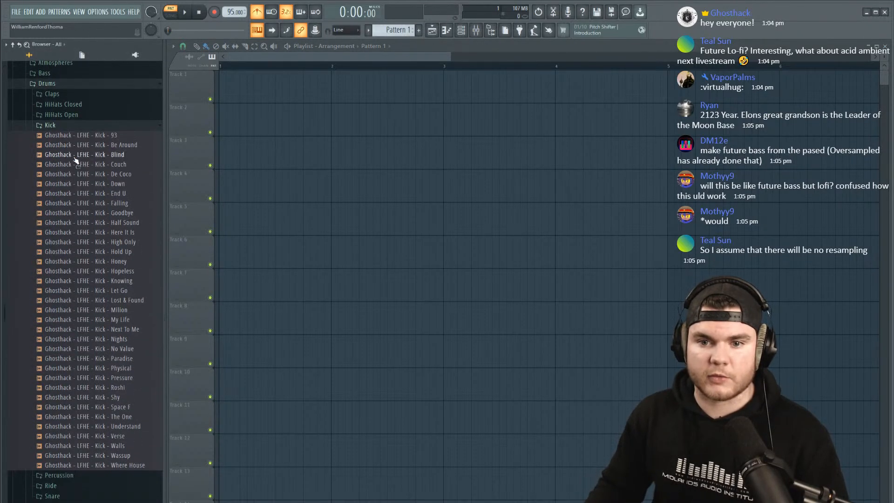
Audition the kick samples up and down the Kick folder, replaying candidates such as Hold Up, Physical and Shy to compare them.
{"action": "left_click", "coordinate": [112, 252]}
{"action": "left_click", "coordinate": [119, 213]}
{"action": "left_click", "coordinate": [116, 184]}
{"action": "left_click", "coordinate": [115, 175]}
{"action": "left_click", "coordinate": [114, 223]}
{"action": "left_click", "coordinate": [115, 261]}
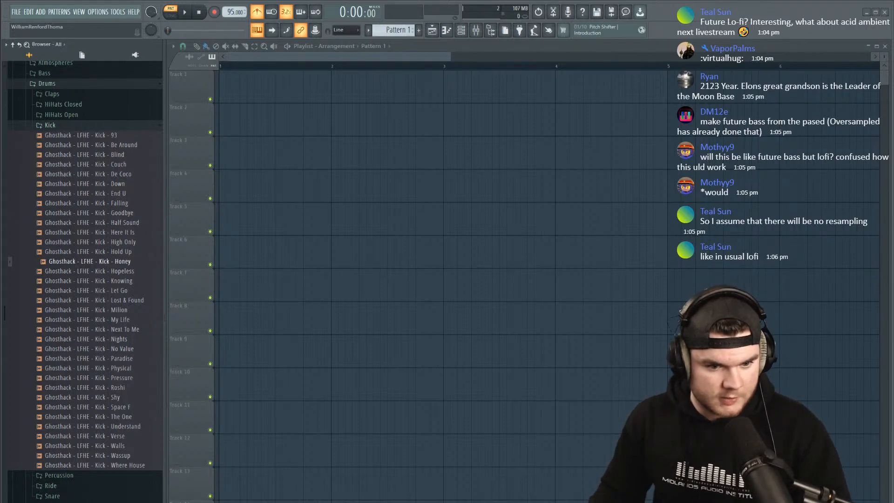
{"action": "left_click", "coordinate": [107, 203]}
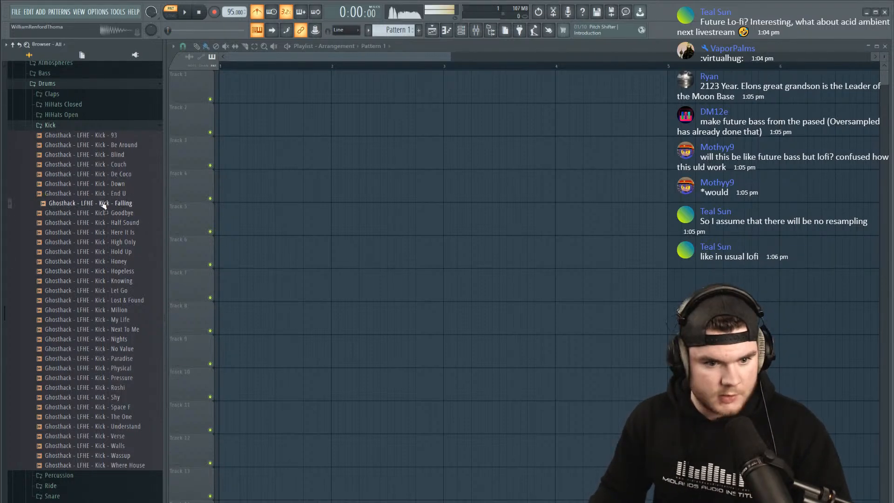
{"action": "left_click", "coordinate": [108, 252]}
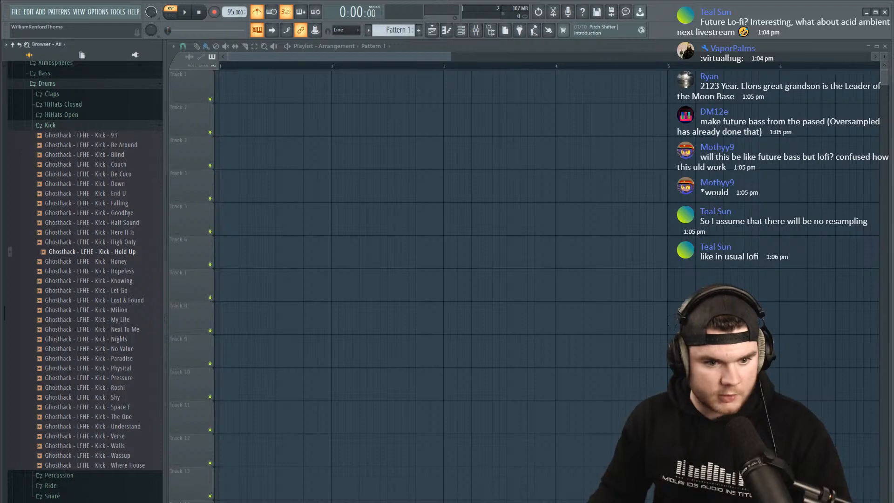
{"action": "left_click", "coordinate": [100, 261]}
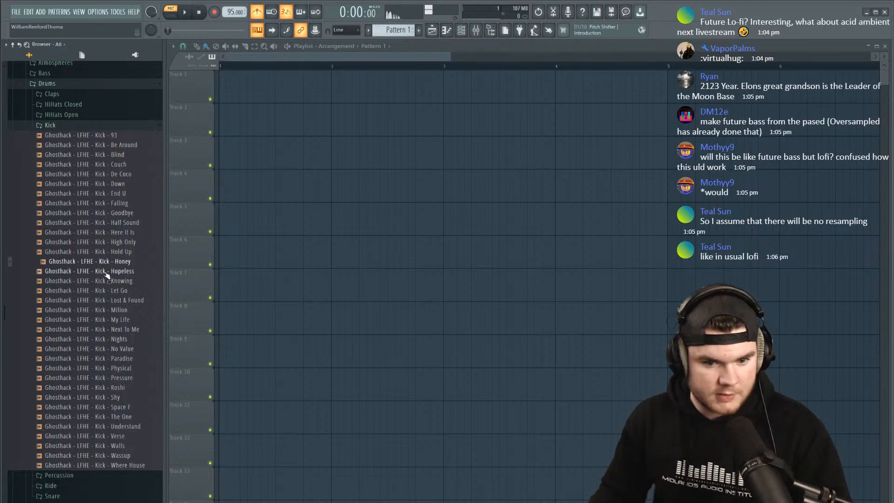
{"action": "left_click", "coordinate": [105, 281]}
{"action": "left_click", "coordinate": [107, 310]}
{"action": "left_click", "coordinate": [110, 330]}
{"action": "left_click", "coordinate": [112, 339]}
{"action": "left_click", "coordinate": [115, 358]}
{"action": "left_click", "coordinate": [117, 377]}
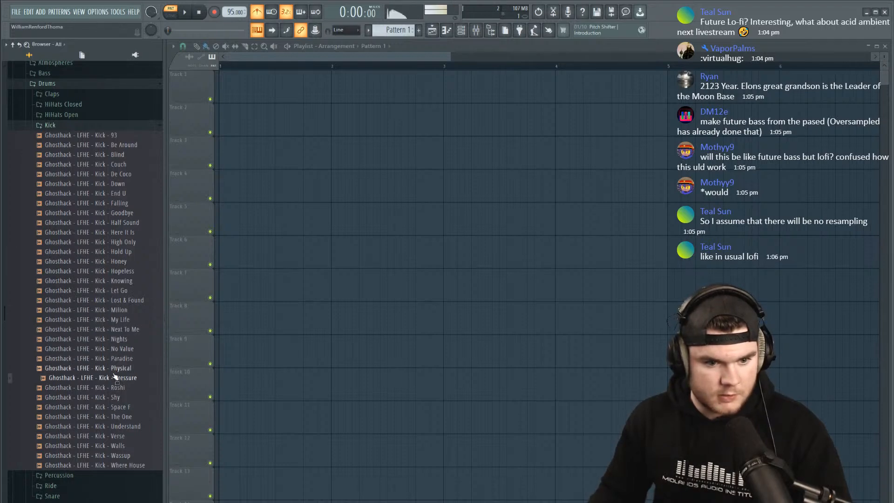
{"action": "left_click", "coordinate": [121, 388]}
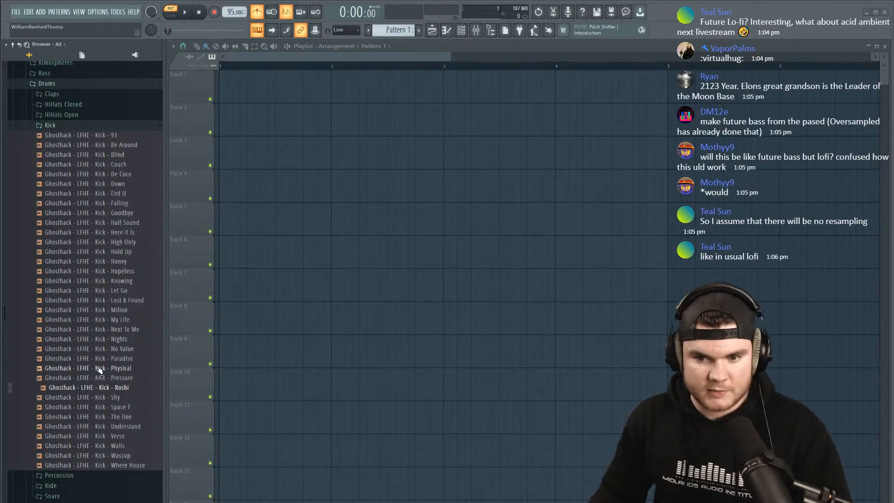
{"action": "left_click", "coordinate": [116, 353]}
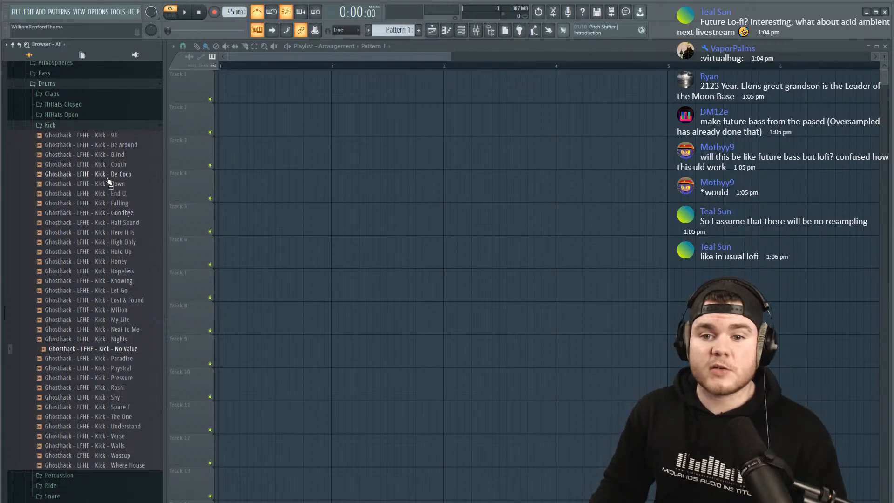
{"action": "left_click", "coordinate": [113, 165]}
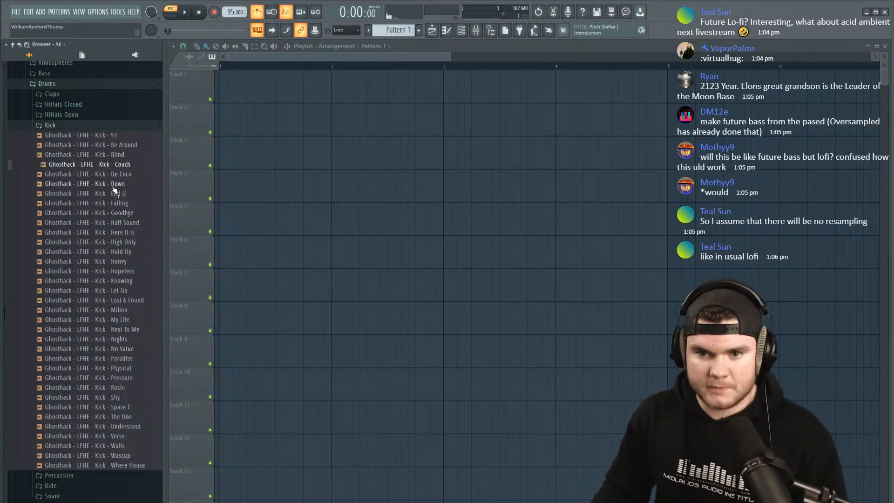
{"action": "left_click", "coordinate": [113, 223]}
{"action": "left_click", "coordinate": [115, 253]}
{"action": "left_click", "coordinate": [116, 330]}
{"action": "left_click", "coordinate": [117, 369]}
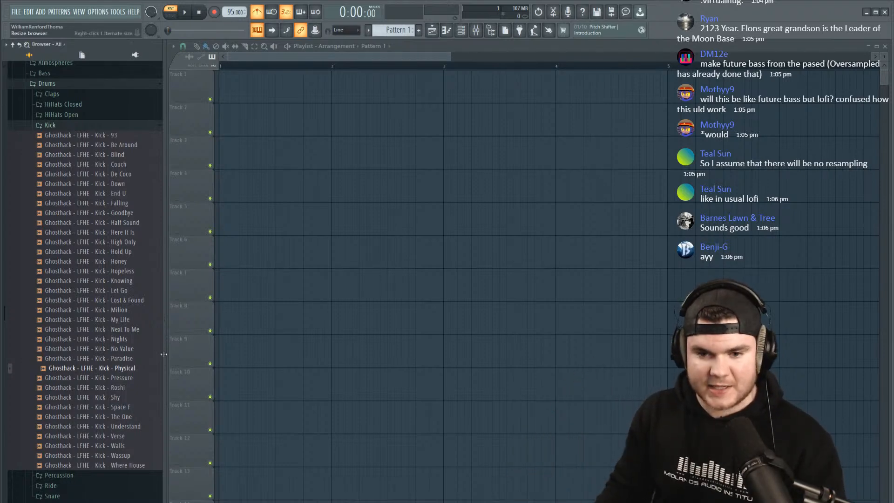
{"action": "left_click", "coordinate": [105, 398]}
{"action": "left_click", "coordinate": [128, 428]}
{"action": "left_click", "coordinate": [125, 447]}
{"action": "left_click", "coordinate": [128, 400]}
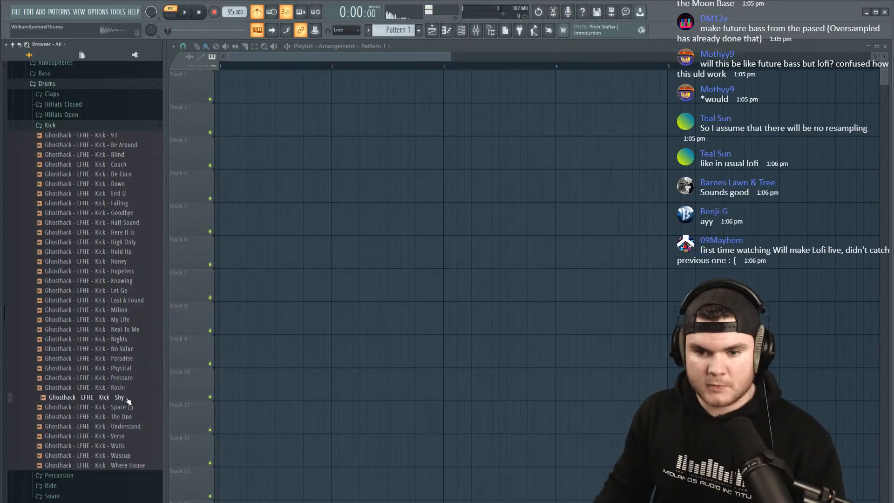
{"action": "left_click", "coordinate": [126, 367]}
{"action": "left_click", "coordinate": [125, 339]}
{"action": "left_click", "coordinate": [125, 319]}
{"action": "left_click", "coordinate": [125, 309]}
{"action": "left_click", "coordinate": [125, 290]}
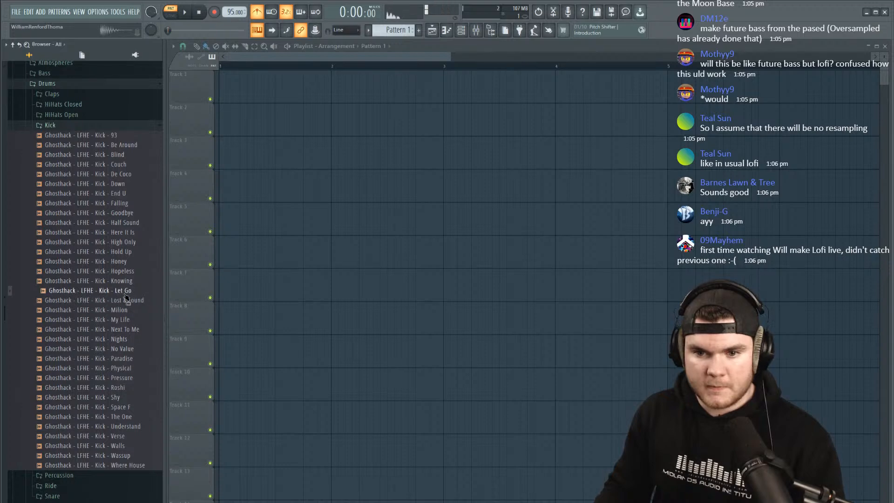
{"action": "left_click", "coordinate": [124, 281]}
{"action": "left_click", "coordinate": [125, 271]}
{"action": "left_click", "coordinate": [125, 261]}
{"action": "left_click", "coordinate": [126, 252]}
{"action": "left_click", "coordinate": [129, 242]}
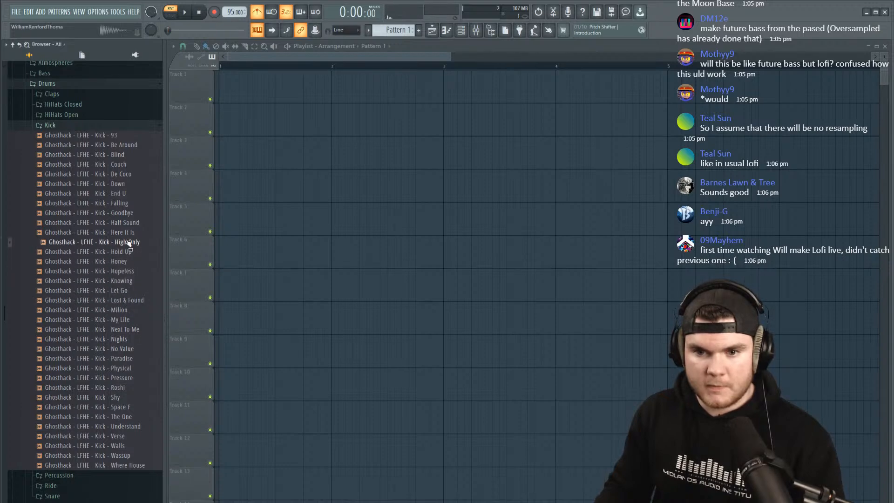
{"action": "left_click", "coordinate": [126, 252]}
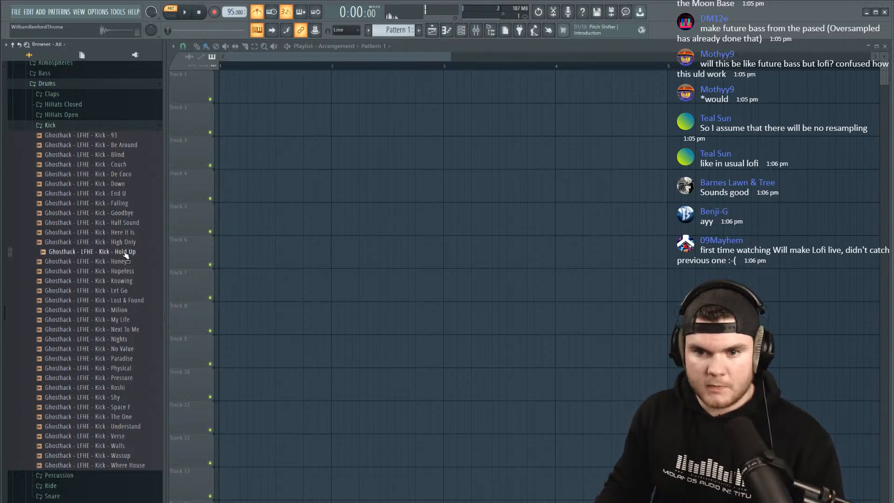
{"action": "left_click", "coordinate": [125, 232]}
{"action": "left_click", "coordinate": [125, 299]}
{"action": "left_click", "coordinate": [125, 339]}
{"action": "left_click", "coordinate": [132, 368]}
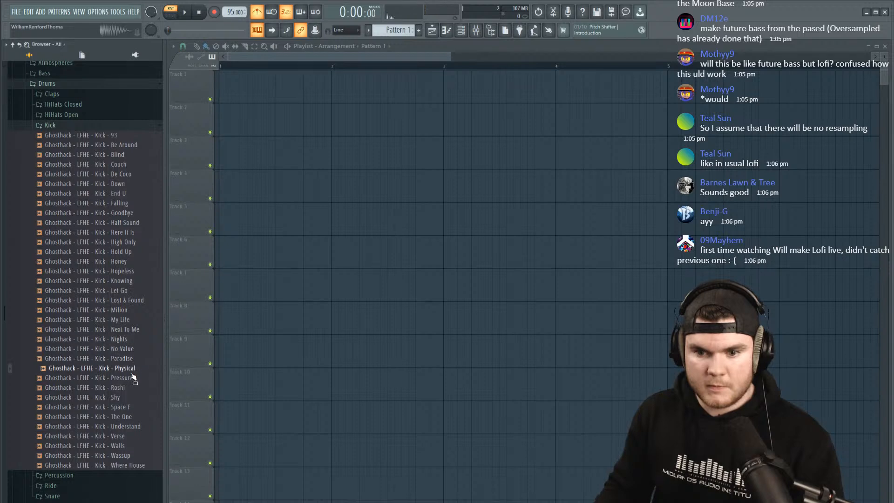
{"action": "left_click", "coordinate": [133, 378]}
{"action": "left_click", "coordinate": [131, 387]}
{"action": "left_click", "coordinate": [129, 397]}
{"action": "left_click", "coordinate": [129, 406]}
Place the Kick - Shy sample at the start of Track 1 and play the arrangement in song mode.
{"action": "left_click", "coordinate": [127, 398]}
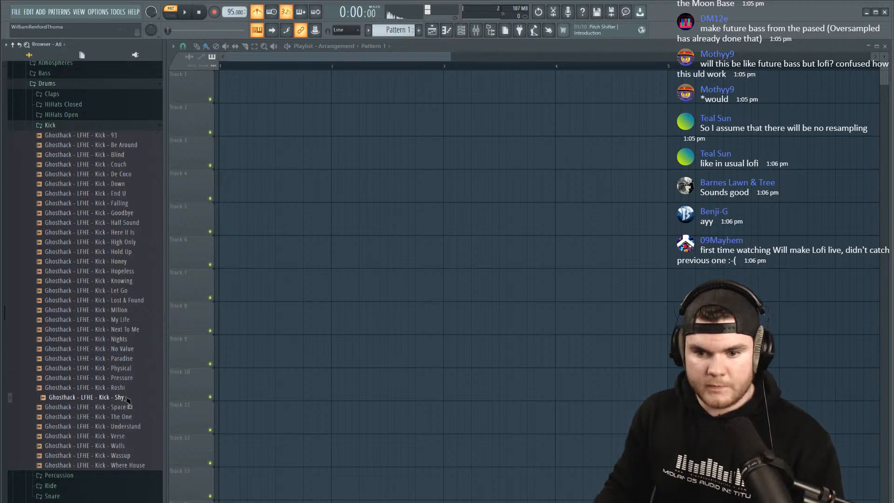
{"action": "left_click_drag", "start_coordinate": [126, 399], "coordinate": [228, 86]}
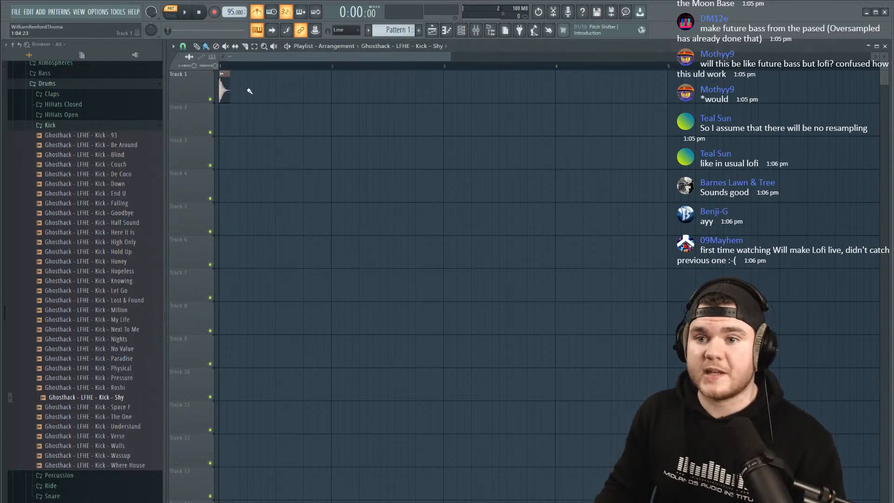
{"action": "left_click", "coordinate": [170, 10]}
{"action": "key", "text": "space"}
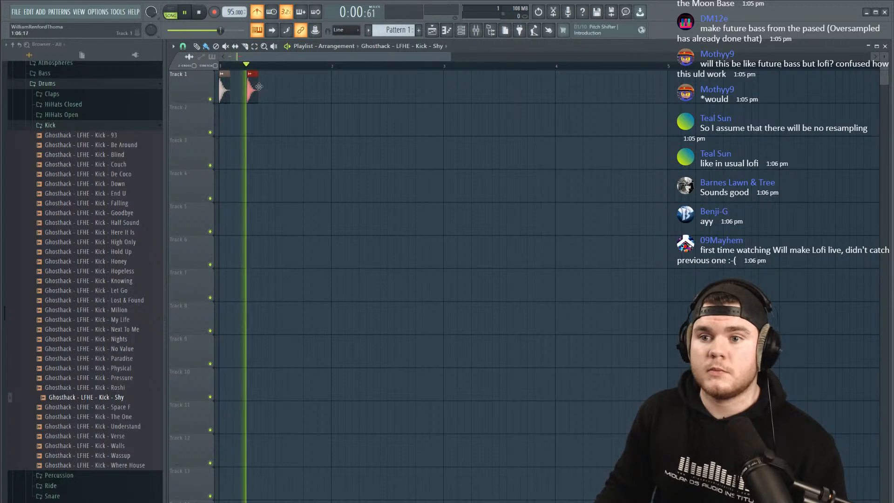
Place further kicks on Track 1 so they fall on beats 1 and 3 of bars 1 and 2, with the metronome off.
{"action": "left_click_drag", "start_coordinate": [251, 86], "coordinate": [280, 86]}
{"action": "left_click", "coordinate": [257, 14]}
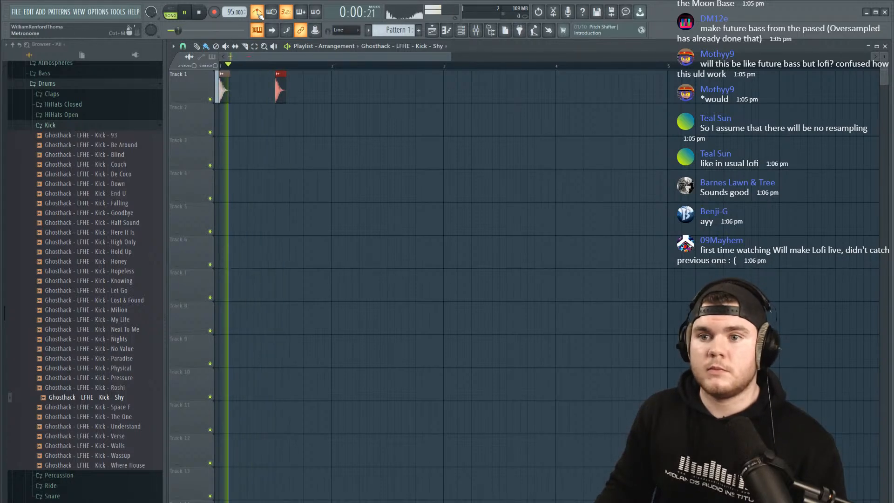
{"action": "left_click", "coordinate": [337, 87]}
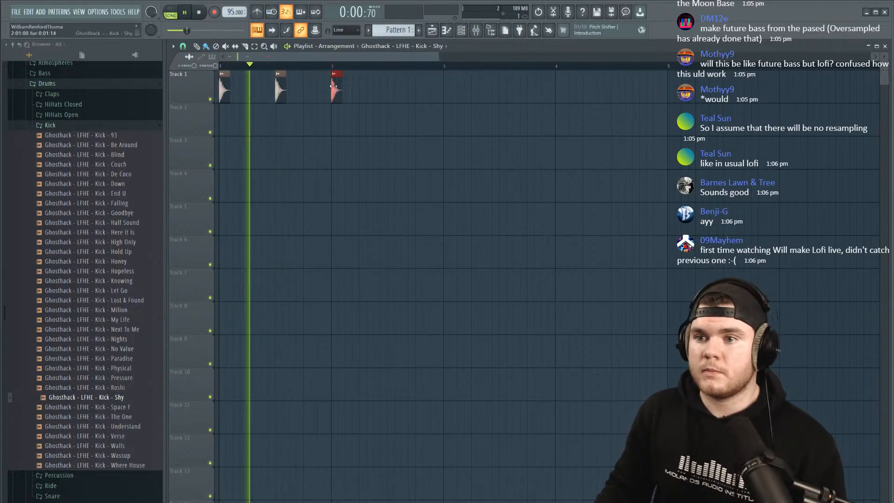
{"action": "left_click", "coordinate": [393, 87]}
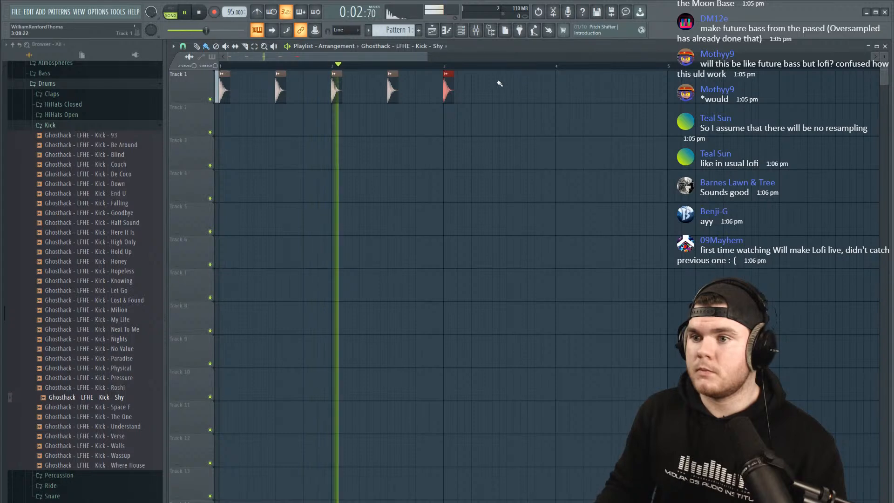
Loop playback over bars 1 and 2 of the playlist and listen to the kicks without the metronome.
{"action": "left_click_drag", "start_coordinate": [451, 68], "coordinate": [228, 69]}
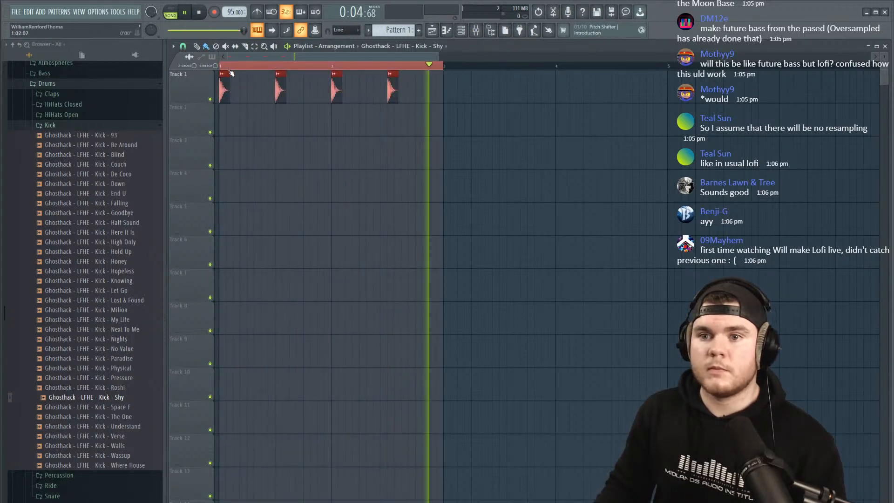
{"action": "scroll", "coordinate": [231, 71], "scroll_direction": "up", "scroll_amount": 2}
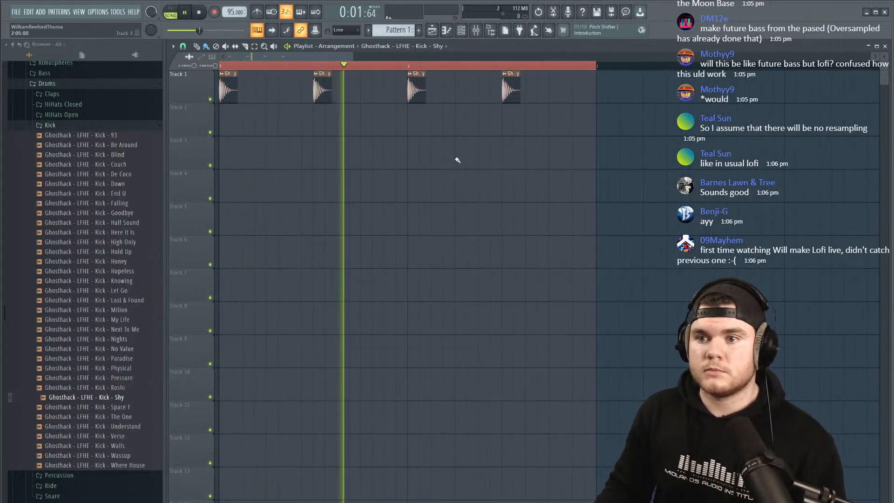
{"action": "left_click", "coordinate": [258, 13]}
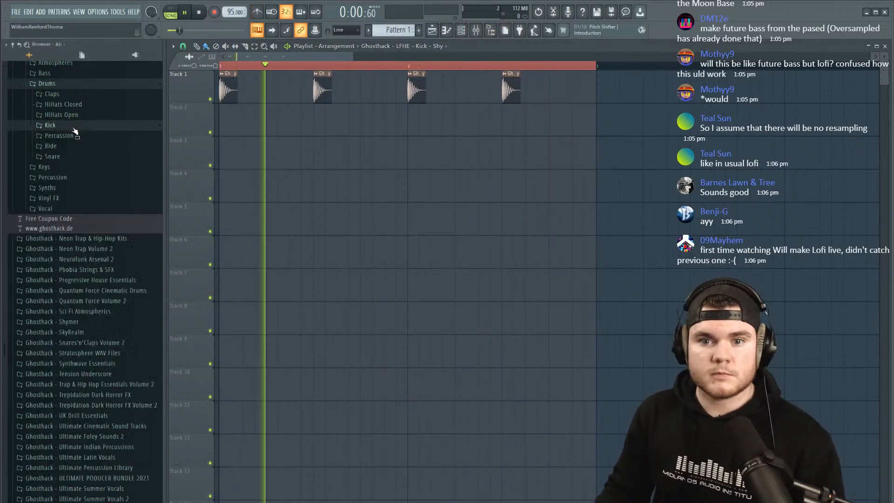
Stop playback, then collapse the Kick folder and expand the Claps folder in its place, keeping Track 2 empty.
{"action": "left_click", "coordinate": [50, 124]}
{"action": "key", "text": "space"}
{"action": "scroll", "coordinate": [98, 168], "scroll_direction": "up", "scroll_amount": 3}
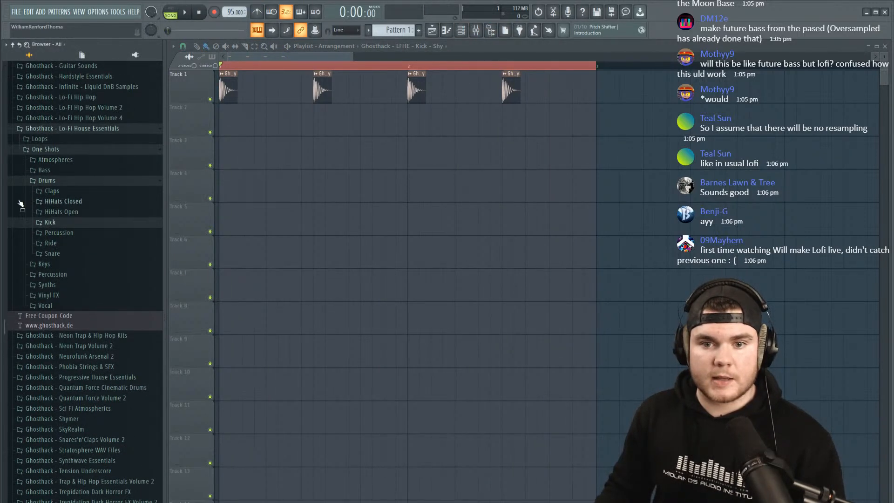
{"action": "left_click", "coordinate": [84, 192]}
{"action": "scroll", "coordinate": [95, 168], "scroll_direction": "down", "scroll_amount": 3}
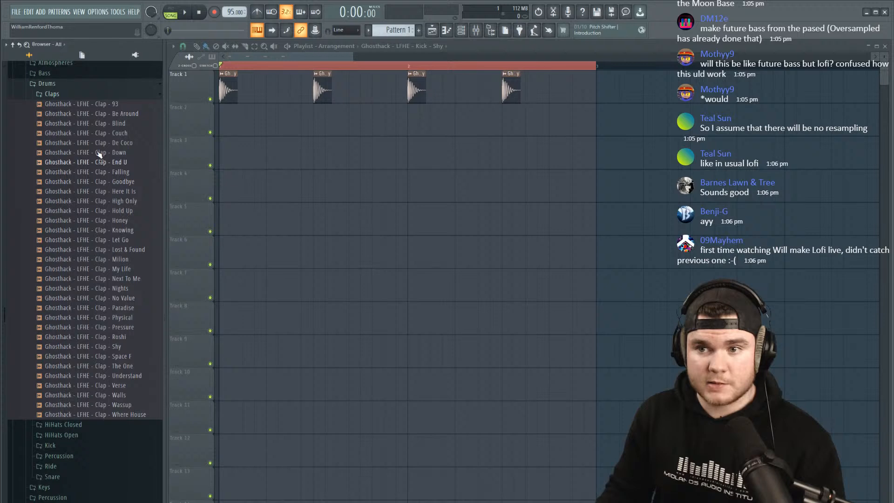
{"action": "left_click", "coordinate": [271, 117]}
{"action": "right_click", "coordinate": [274, 118]}
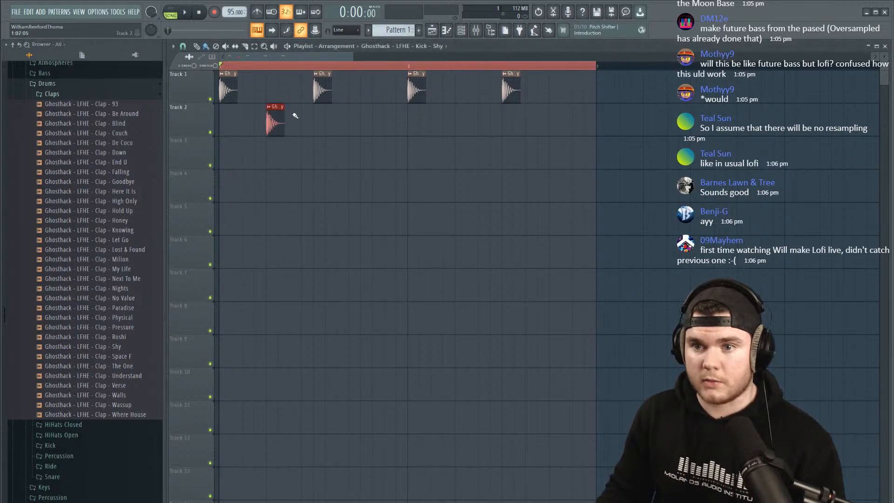
Audition the Lo-Fi House Essentials clap samples throughout the Claps folder, comparing them up to Clap - The One.
{"action": "left_click", "coordinate": [122, 173]}
{"action": "left_click", "coordinate": [129, 201]}
{"action": "left_click", "coordinate": [125, 231]}
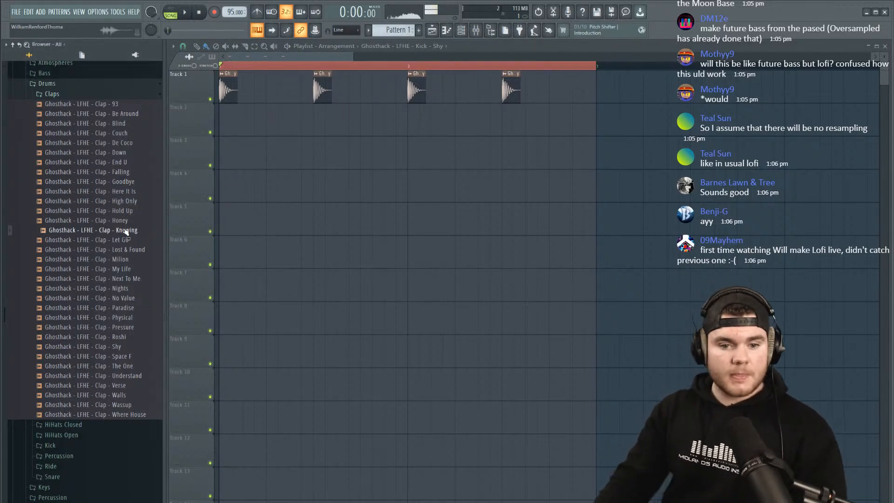
{"action": "left_click", "coordinate": [114, 270]}
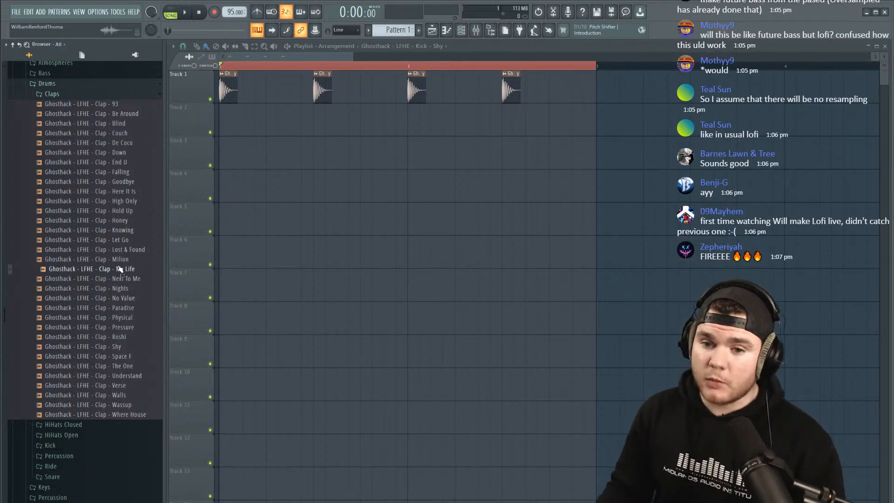
{"action": "left_click", "coordinate": [127, 318]}
{"action": "left_click", "coordinate": [131, 327]}
{"action": "left_click", "coordinate": [134, 337]}
{"action": "left_click", "coordinate": [129, 346]}
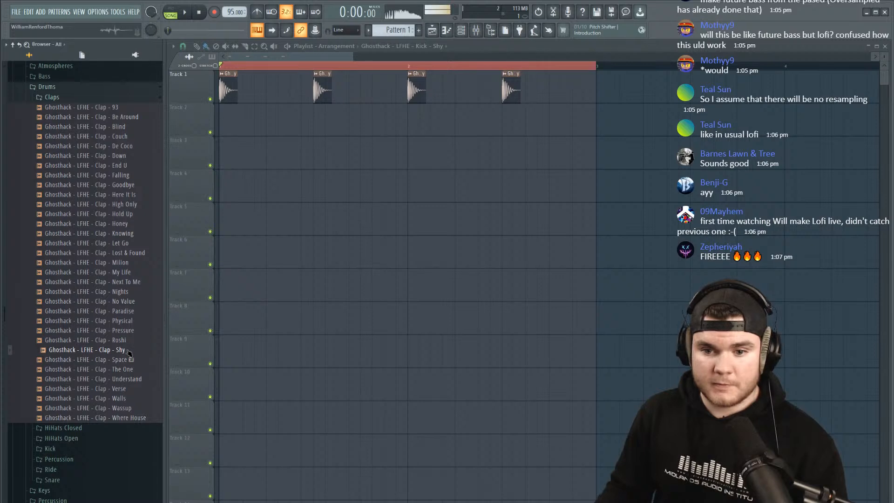
{"action": "left_click", "coordinate": [128, 360]}
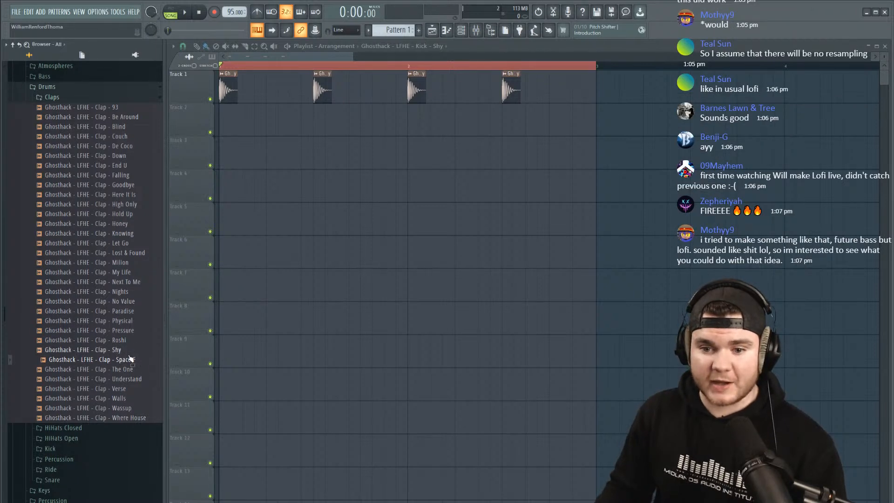
{"action": "left_click", "coordinate": [133, 369]}
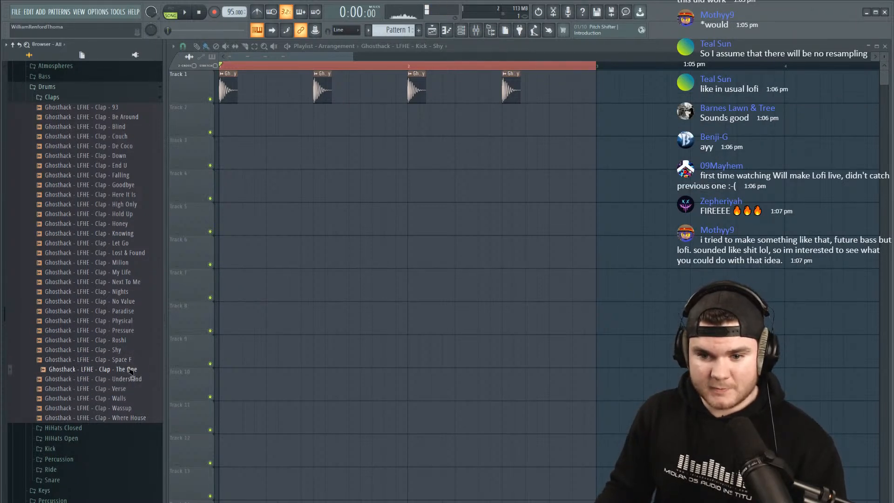
{"action": "left_click", "coordinate": [132, 330]}
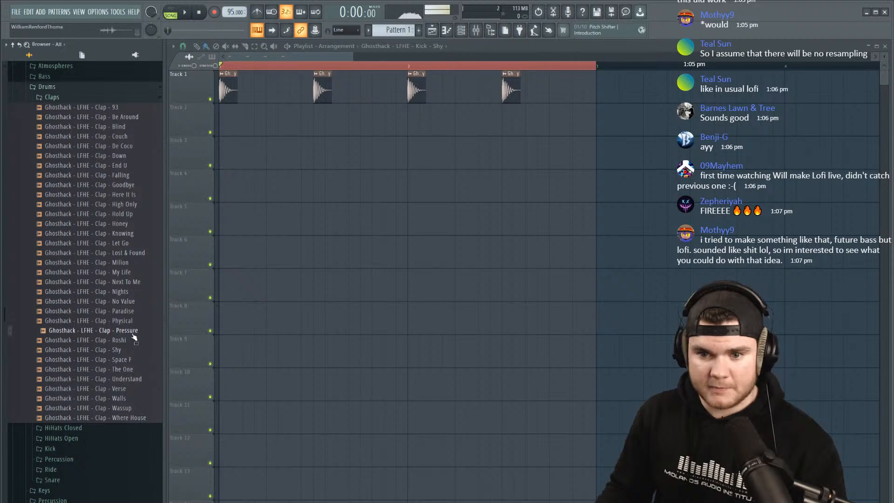
{"action": "left_click", "coordinate": [131, 320]}
{"action": "left_click", "coordinate": [129, 301]}
{"action": "left_click", "coordinate": [128, 291]}
{"action": "left_click", "coordinate": [134, 263]}
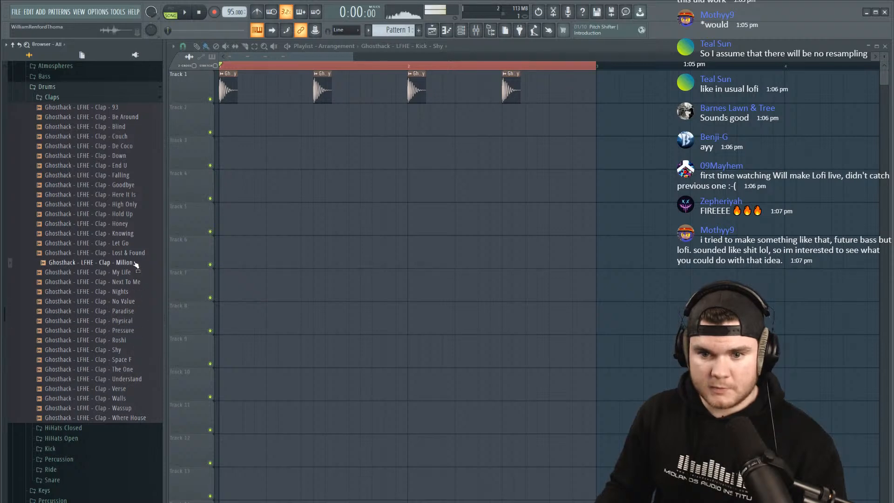
{"action": "left_click", "coordinate": [130, 340]}
{"action": "left_click", "coordinate": [131, 359]}
{"action": "left_click", "coordinate": [131, 369]}
{"action": "left_click", "coordinate": [131, 388]}
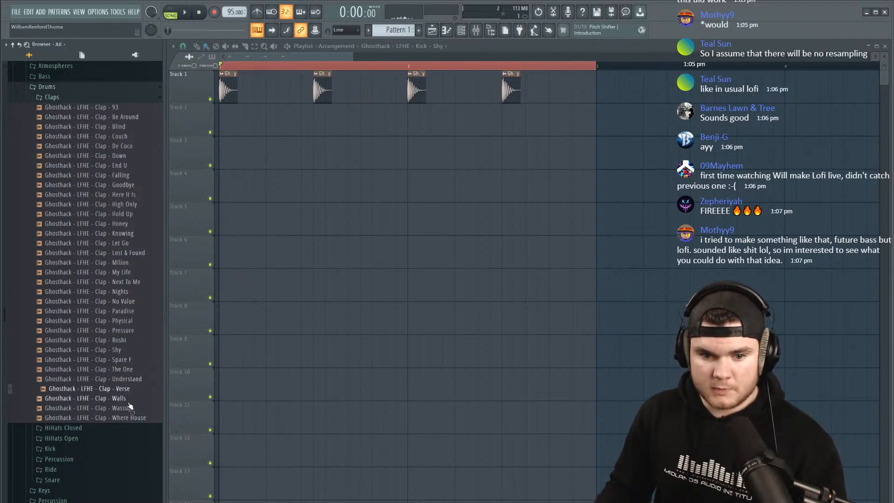
{"action": "left_click", "coordinate": [129, 401]}
{"action": "left_click", "coordinate": [130, 408]}
{"action": "left_click", "coordinate": [133, 272]}
{"action": "left_click", "coordinate": [124, 175]}
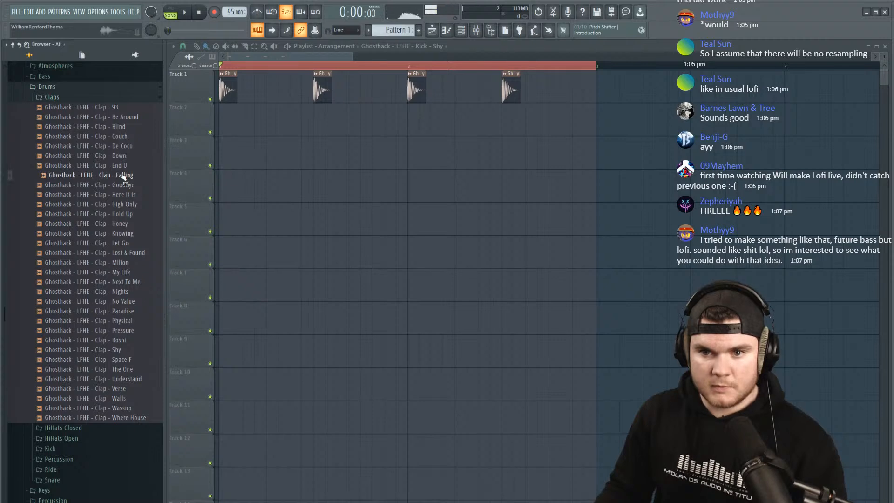
{"action": "left_click", "coordinate": [131, 137]}
{"action": "left_click", "coordinate": [132, 185]}
{"action": "left_click", "coordinate": [132, 214]}
{"action": "left_click", "coordinate": [131, 224]}
{"action": "left_click", "coordinate": [132, 243]}
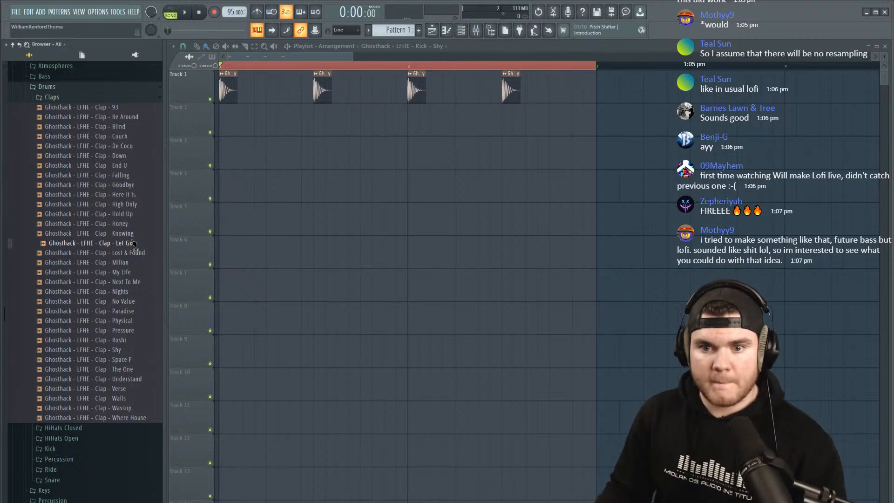
{"action": "left_click", "coordinate": [132, 253]}
{"action": "left_click", "coordinate": [132, 262]}
{"action": "left_click", "coordinate": [133, 271]}
{"action": "left_click", "coordinate": [132, 292]}
{"action": "left_click", "coordinate": [132, 301]}
{"action": "left_click", "coordinate": [132, 311]}
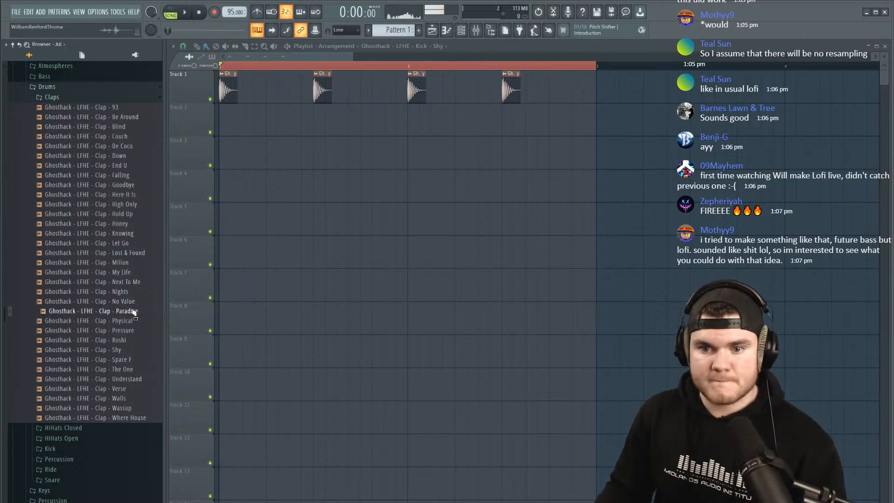
{"action": "left_click", "coordinate": [132, 321]}
{"action": "left_click", "coordinate": [132, 330]}
{"action": "left_click", "coordinate": [131, 340]}
{"action": "left_click", "coordinate": [131, 320]}
{"action": "left_click", "coordinate": [132, 330]}
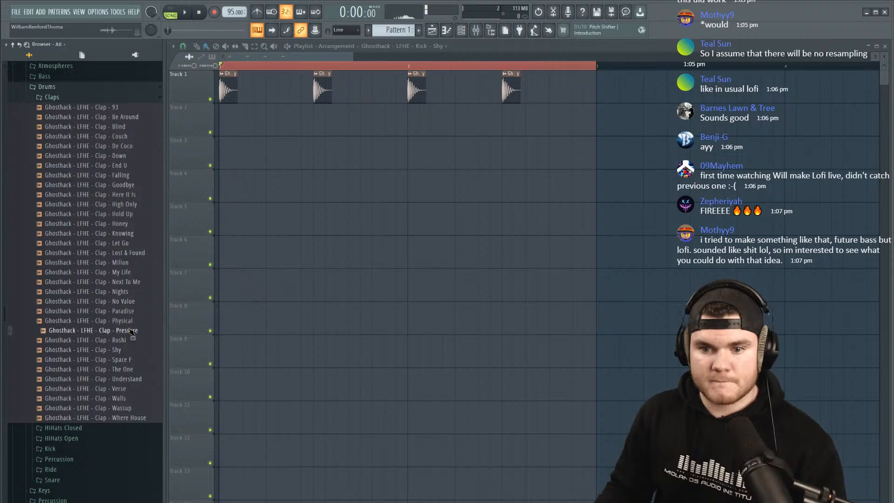
{"action": "left_click", "coordinate": [131, 349]}
{"action": "left_click", "coordinate": [130, 359]}
{"action": "left_click", "coordinate": [133, 373]}
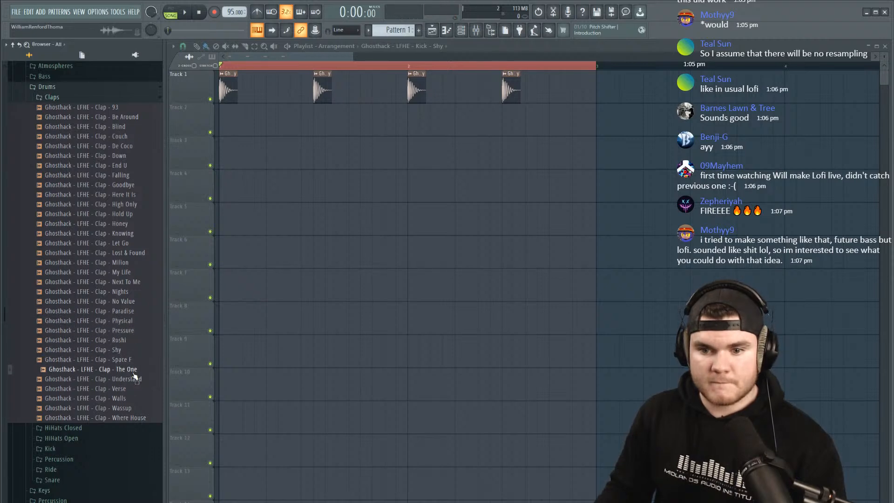
Place the Clap - The One sample on Track 2 at beats 2 and 4 of bars 1 and 2.
{"action": "left_click_drag", "start_coordinate": [135, 375], "coordinate": [273, 119]}
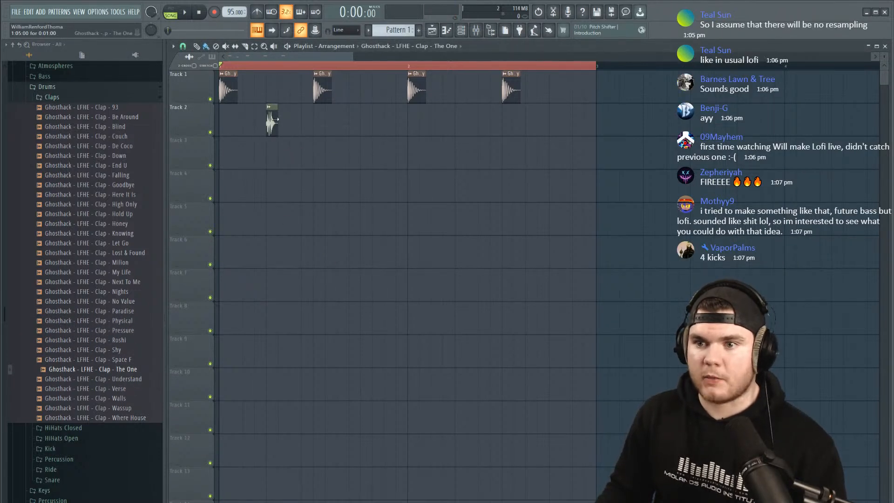
{"action": "left_click", "coordinate": [458, 117]}
{"action": "left_click", "coordinate": [555, 116]}
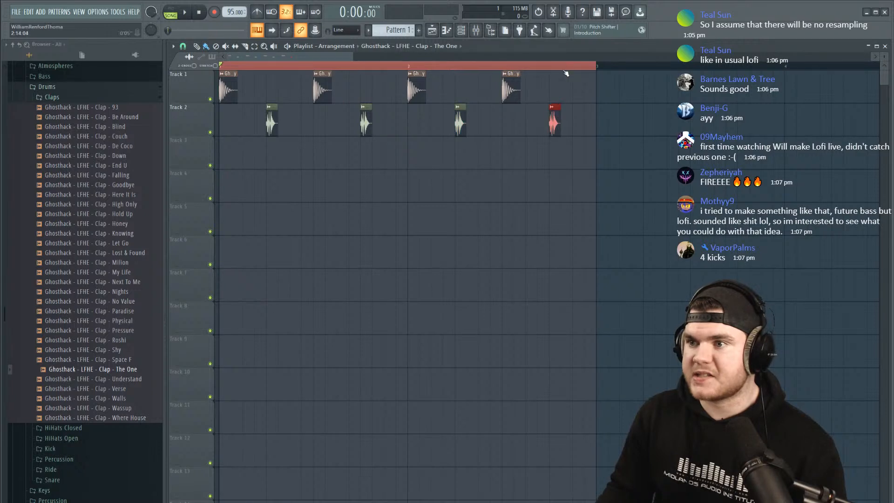
Play the kick and clap loop, and check the sample settings of the Track 1 kick and the Track 2 clap.
{"action": "scroll", "coordinate": [360, 63], "scroll_direction": "up", "scroll_amount": 2}
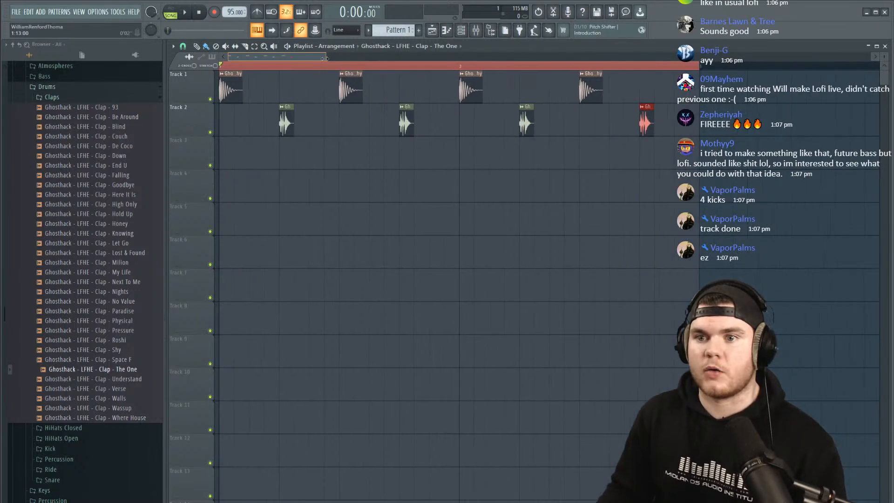
{"action": "key", "text": "space"}
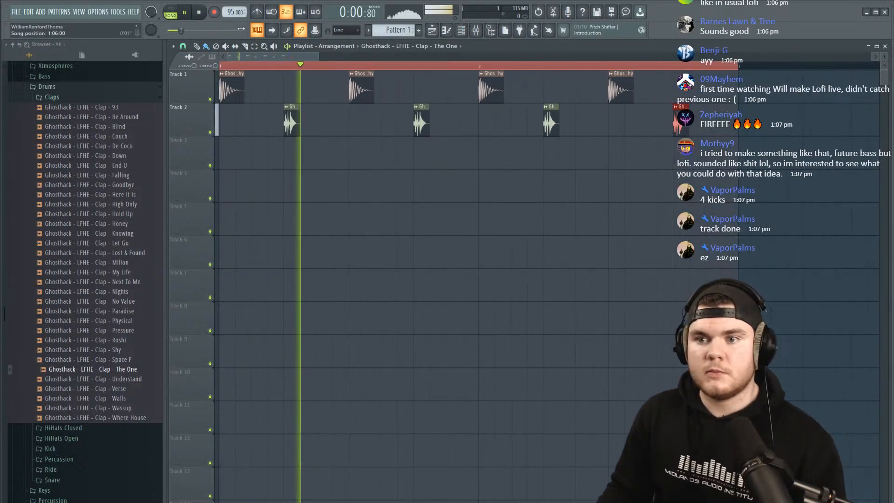
{"action": "double_click", "coordinate": [232, 85]}
{"action": "left_click", "coordinate": [441, 101]}
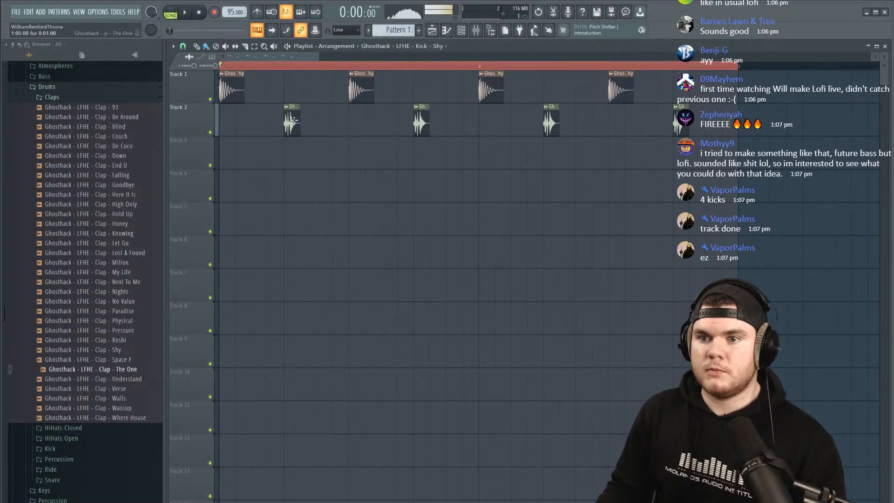
{"action": "key", "text": "space"}
{"action": "double_click", "coordinate": [423, 120]}
{"action": "left_click", "coordinate": [452, 112]}
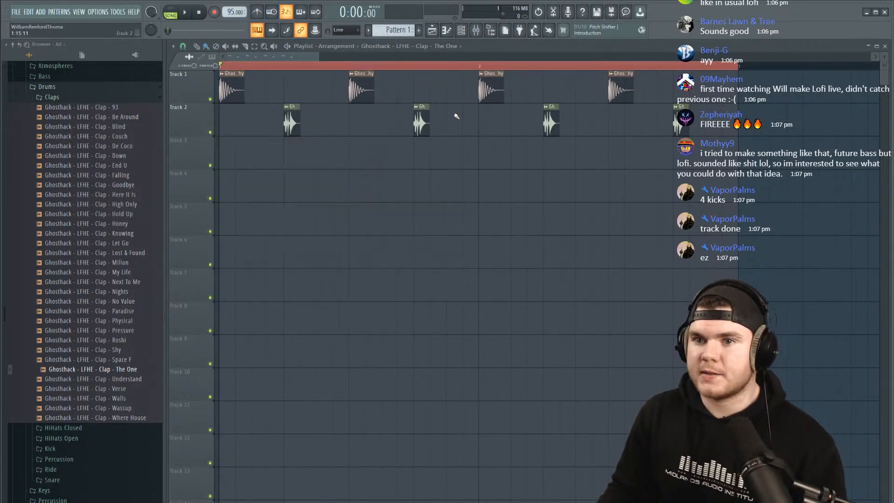
Set the project tempo to 90 BPM and listen to the loop with the metronome off.
{"action": "scroll", "coordinate": [234, 12], "scroll_direction": "down", "scroll_amount": 1}
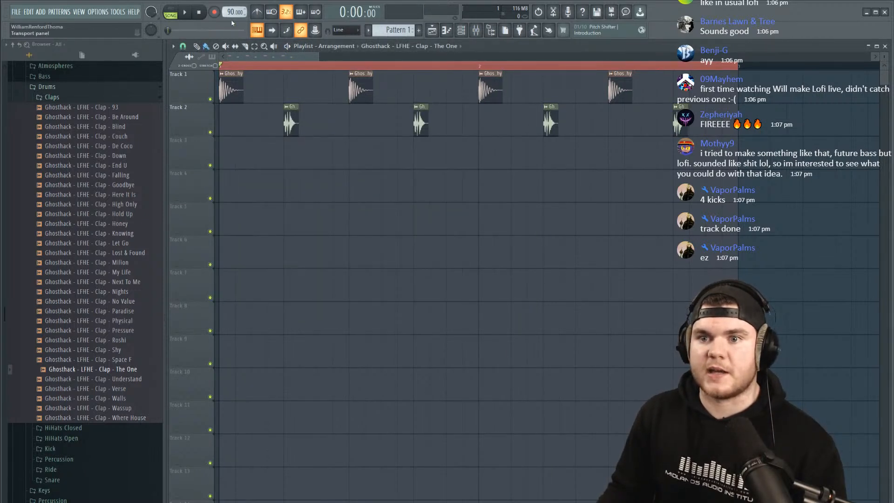
{"action": "key", "text": "space"}
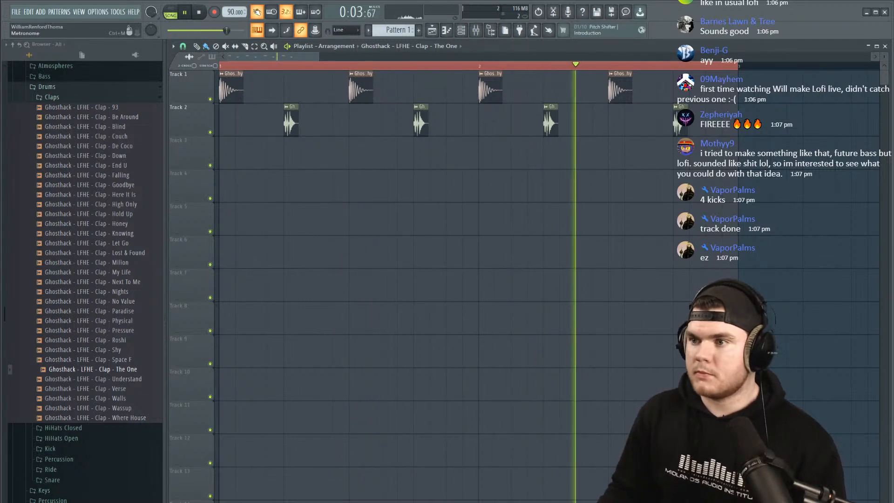
{"action": "left_click", "coordinate": [256, 12]}
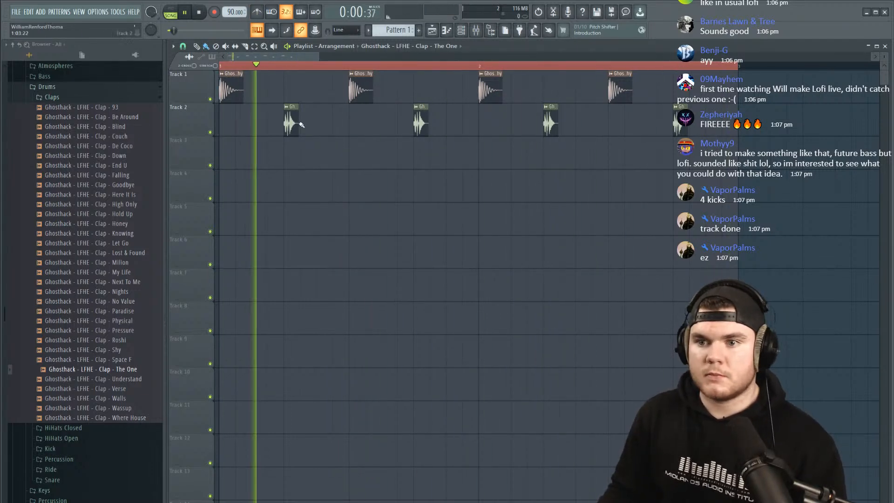
{"action": "key", "text": "space"}
Collapse the Claps folder and expand the Percussion folder inside Drums in its place.
{"action": "left_click", "coordinate": [69, 98]}
{"action": "scroll", "coordinate": [84, 168], "scroll_direction": "up", "scroll_amount": 3}
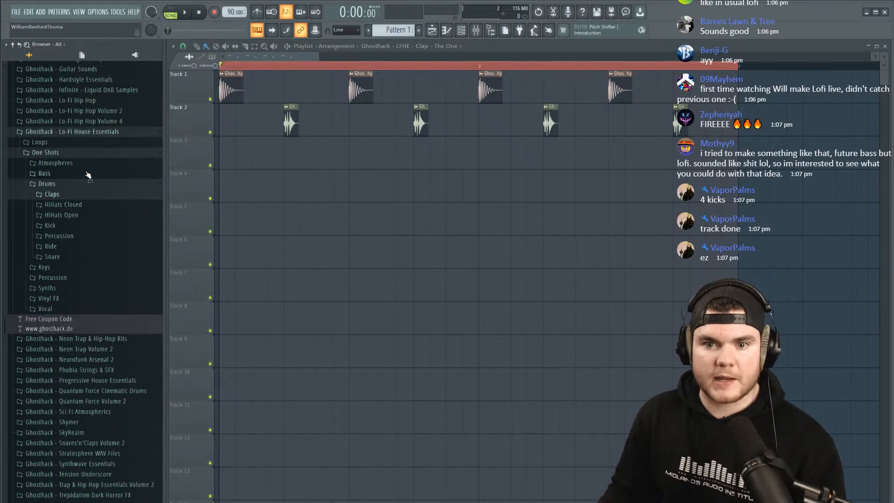
{"action": "left_click", "coordinate": [46, 257]}
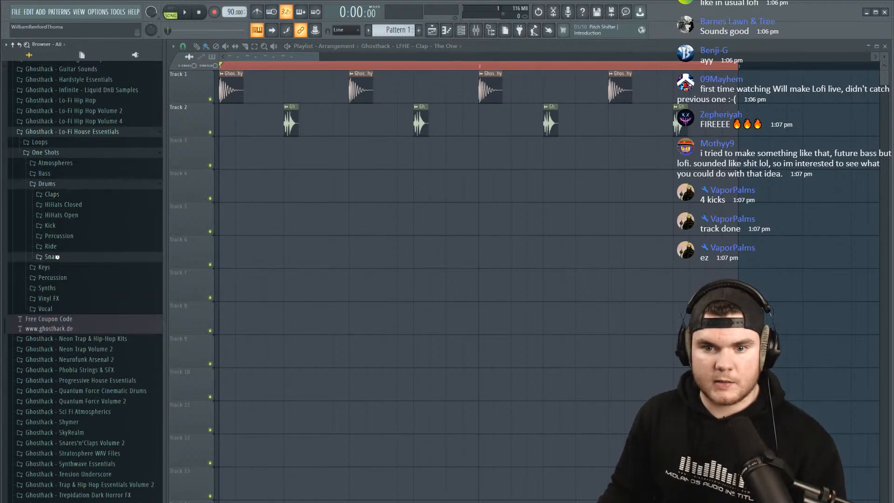
{"action": "left_click", "coordinate": [70, 236]}
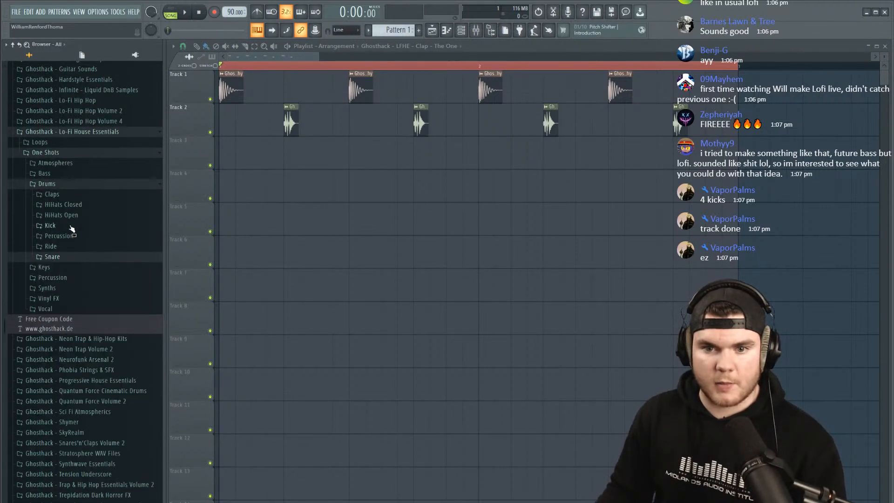
Audition the percussion samples and place Percussion - Hopeless on Track 3 at beat 2 of bar 1.
{"action": "scroll", "coordinate": [101, 205], "scroll_direction": "down", "scroll_amount": 3}
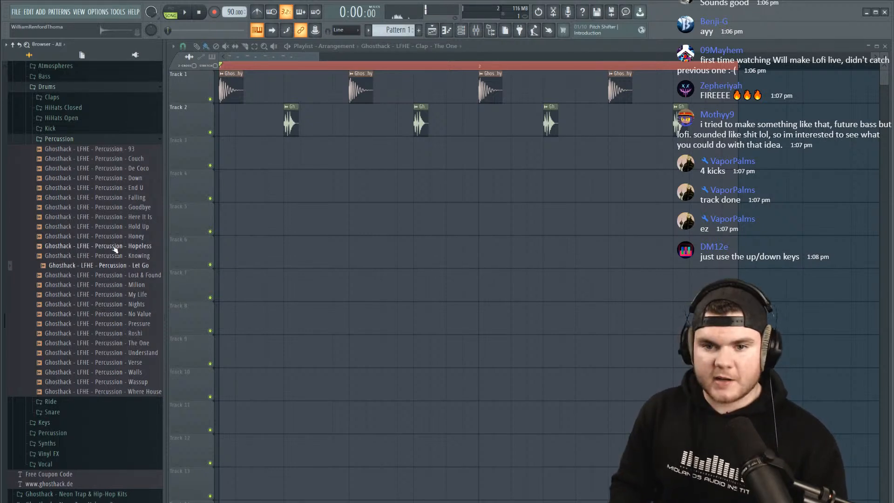
{"action": "key", "text": "Up"}
{"action": "key", "text": "Up"}
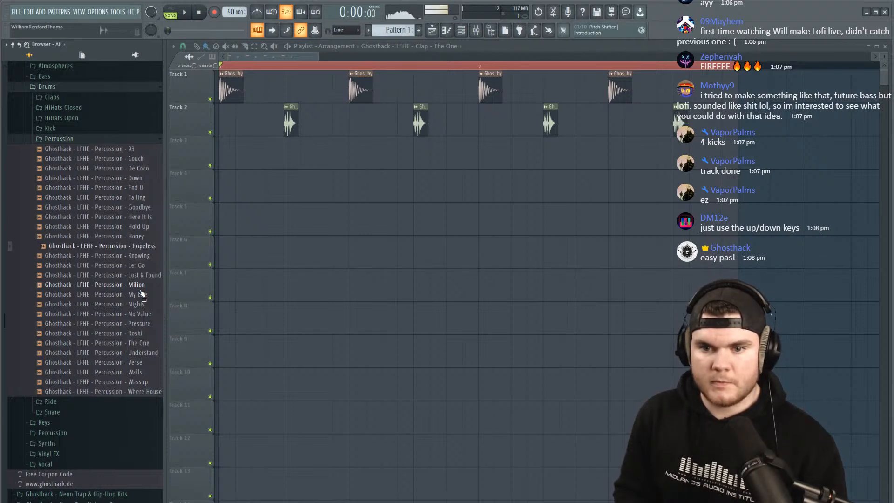
{"action": "left_click_drag", "start_coordinate": [142, 251], "coordinate": [299, 149]}
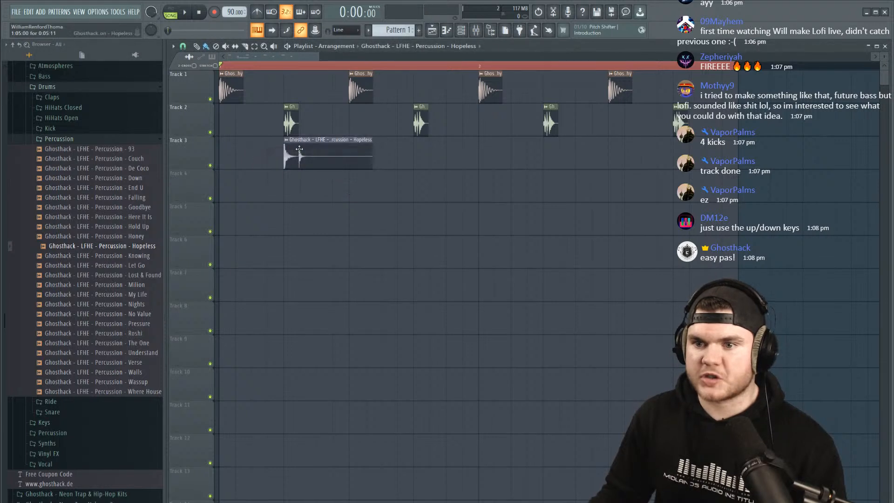
Trim the Percussion - Hopeless sample to its first hit by lowering its length to 17%, and start loop playback.
{"action": "double_click", "coordinate": [349, 144]}
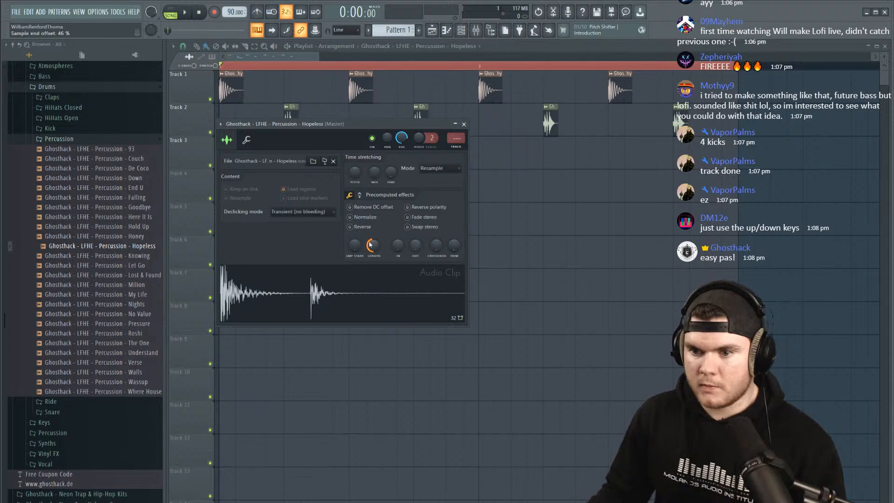
{"action": "left_click_drag", "start_coordinate": [370, 245], "coordinate": [370, 268]}
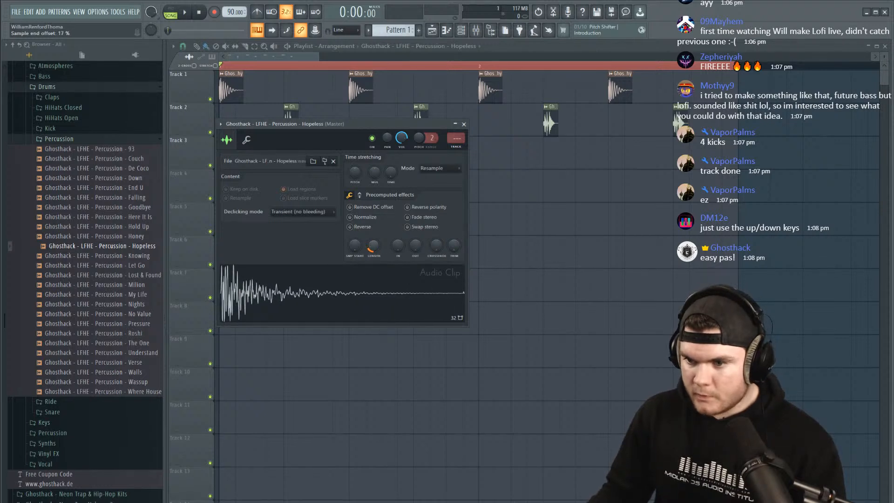
{"action": "key", "text": "space"}
{"action": "left_click", "coordinate": [463, 124]}
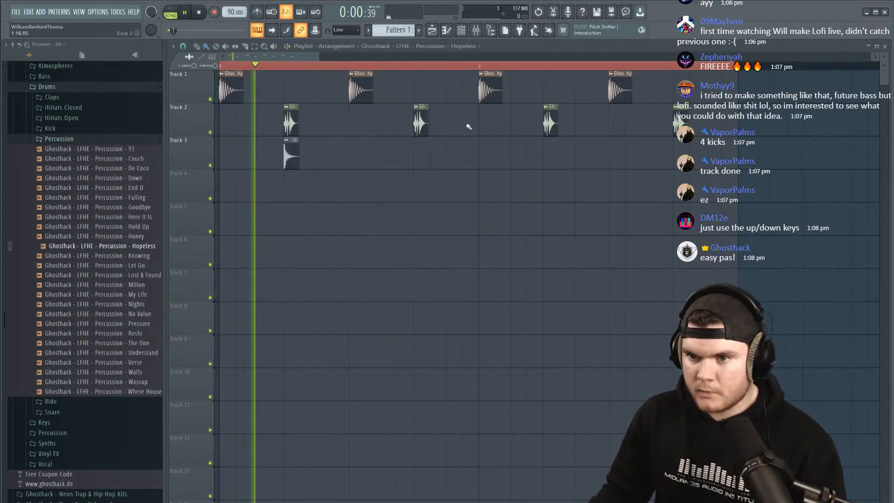
Add Percussion - Hopeless hits on Track 3 under the remaining claps, at beat 4 of bar 1 and beats 2 and 4 of bar 2.
{"action": "left_click", "coordinate": [550, 149]}
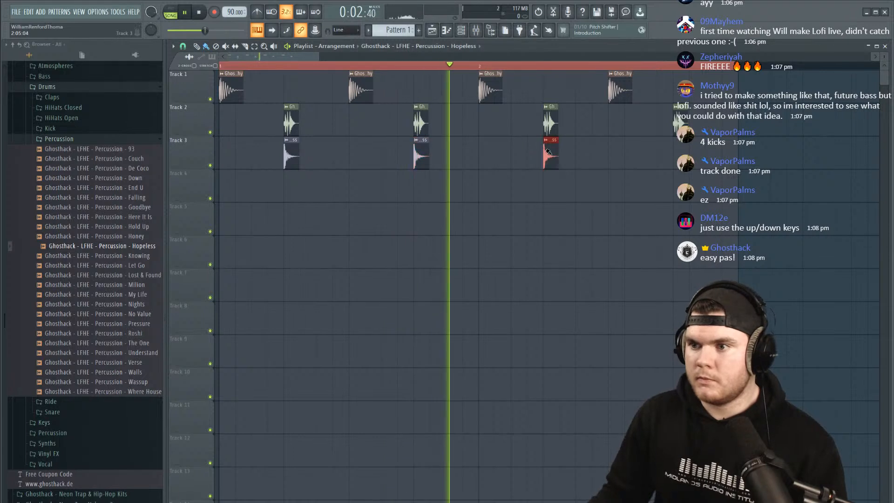
{"action": "left_click", "coordinate": [678, 149]}
Select all four claps on Track 2 and shift them slightly ahead of the Track 3 percussion hits.
{"action": "left_click_drag", "start_coordinate": [684, 136], "coordinate": [249, 114]}
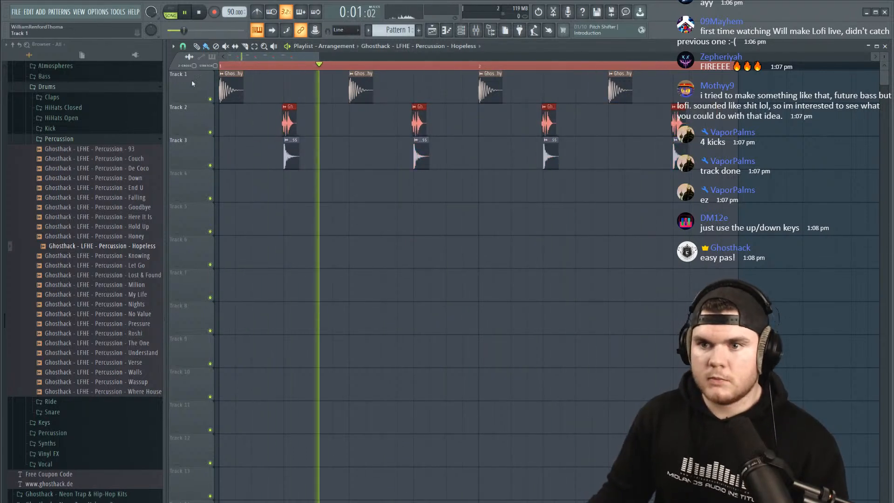
{"action": "scroll", "coordinate": [282, 68], "scroll_direction": "up", "scroll_amount": 5}
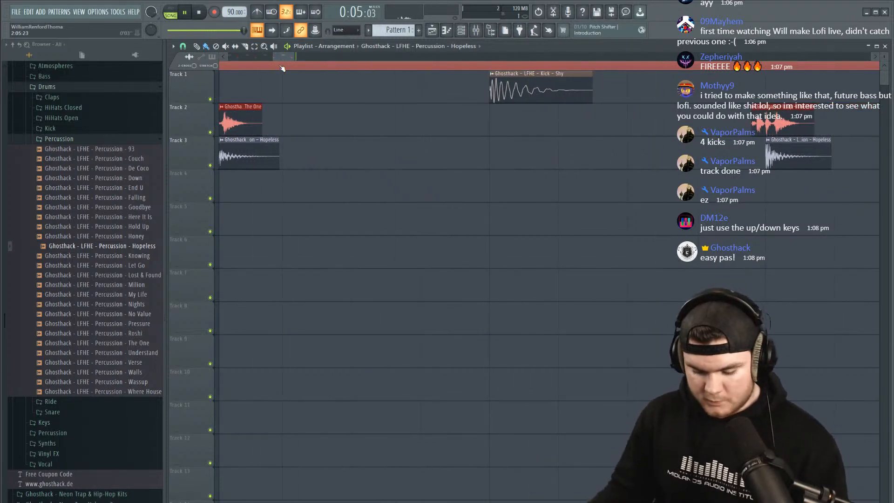
{"action": "scroll", "coordinate": [302, 68], "scroll_direction": "down", "scroll_amount": 5}
{"action": "left_click_drag", "start_coordinate": [298, 56], "coordinate": [249, 58]}
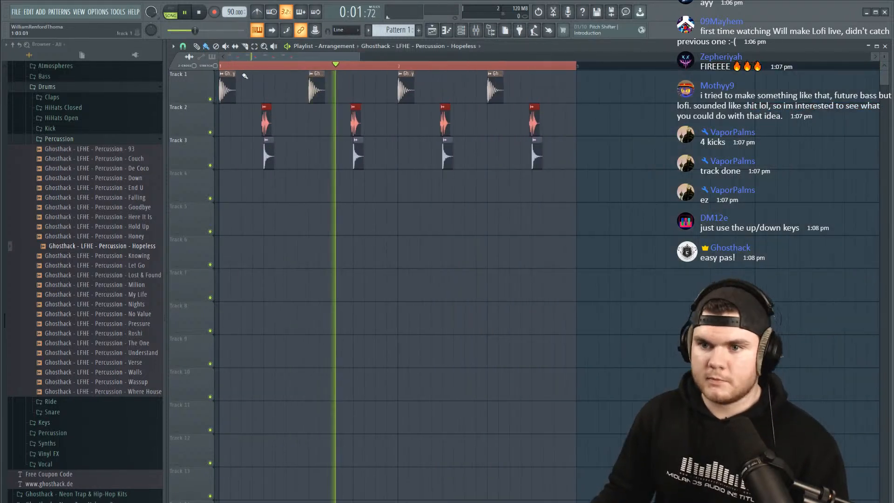
Route the clap to mixer insert 2 and the Hopeless percussion to insert 3, and play the loop with the mixer open.
{"action": "double_click", "coordinate": [264, 122]}
{"action": "key", "text": "space"}
{"action": "left_click", "coordinate": [451, 113]}
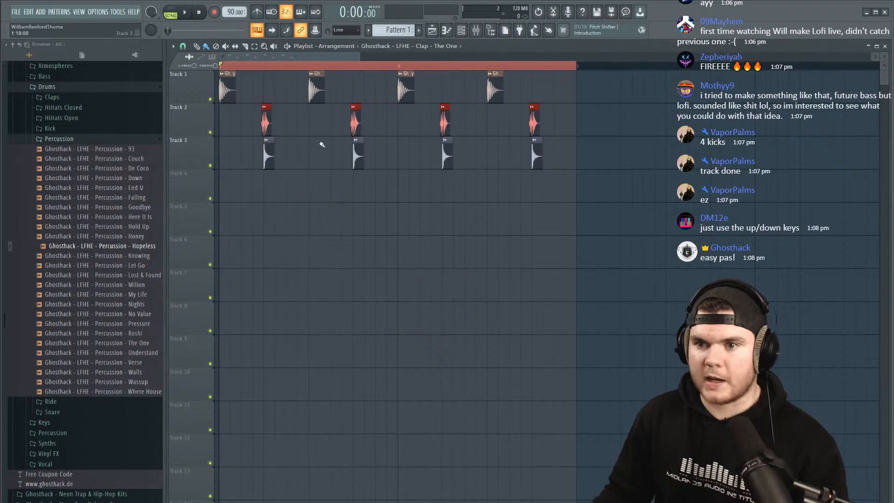
{"action": "double_click", "coordinate": [263, 155]}
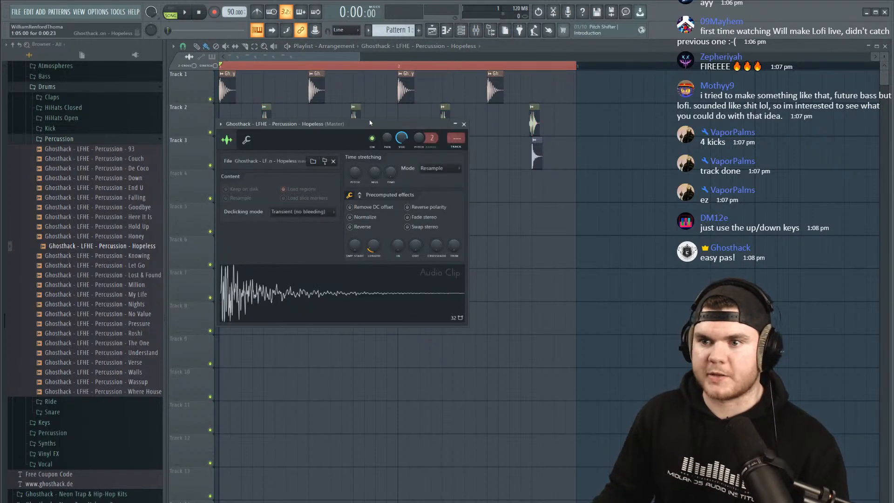
{"action": "left_click", "coordinate": [464, 124]}
{"action": "key", "text": "space"}
{"action": "key", "text": "F9"}
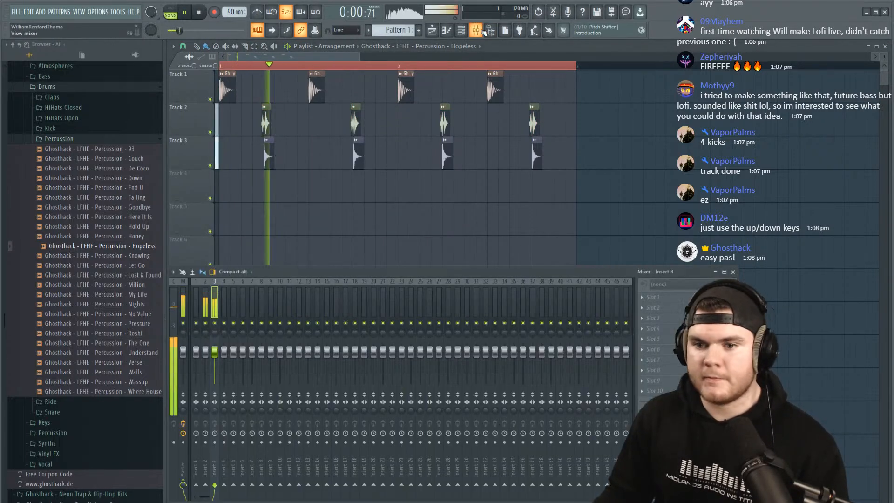
Solo the percussion on insert 3, lower its level slightly, and load Frequency Shifter in its first effect slot.
{"action": "right_click", "coordinate": [215, 323]}
{"action": "mouse_move", "coordinate": [216, 352]}
{"action": "left_mouse_down"}
{"action": "mouse_move", "coordinate": [208, 354]}
{"action": "mouse_move", "coordinate": [215, 356]}
{"action": "left_mouse_up"}
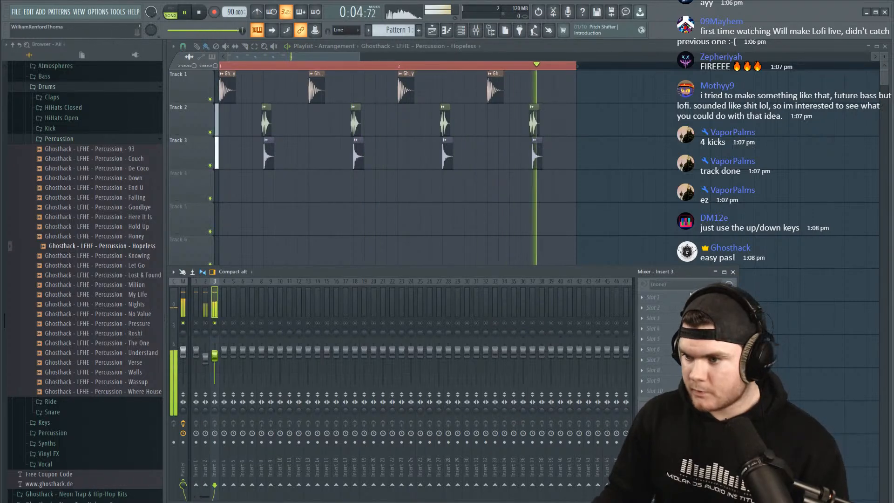
{"action": "left_click", "coordinate": [642, 297]}
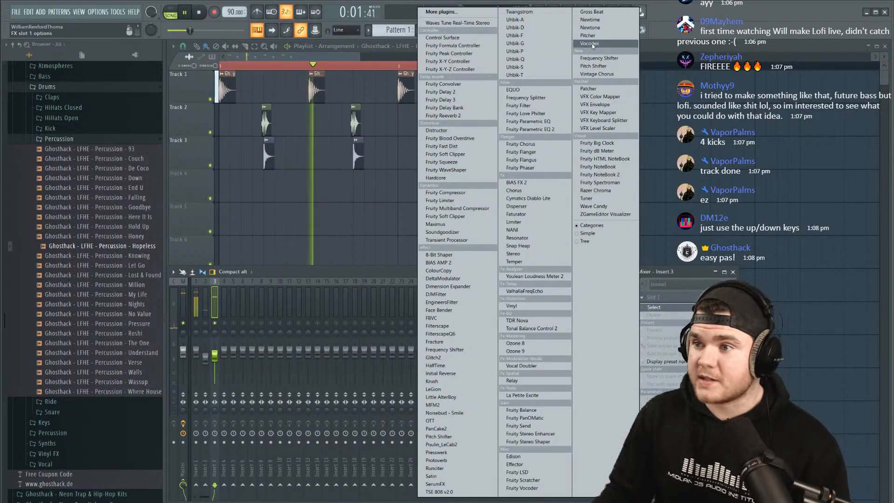
{"action": "left_click", "coordinate": [599, 58]}
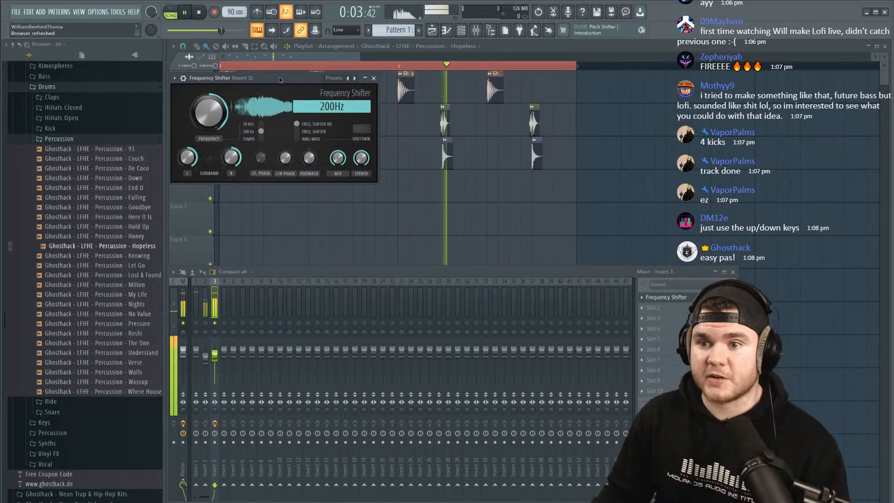
{"action": "left_click_drag", "start_coordinate": [275, 77], "coordinate": [344, 183]}
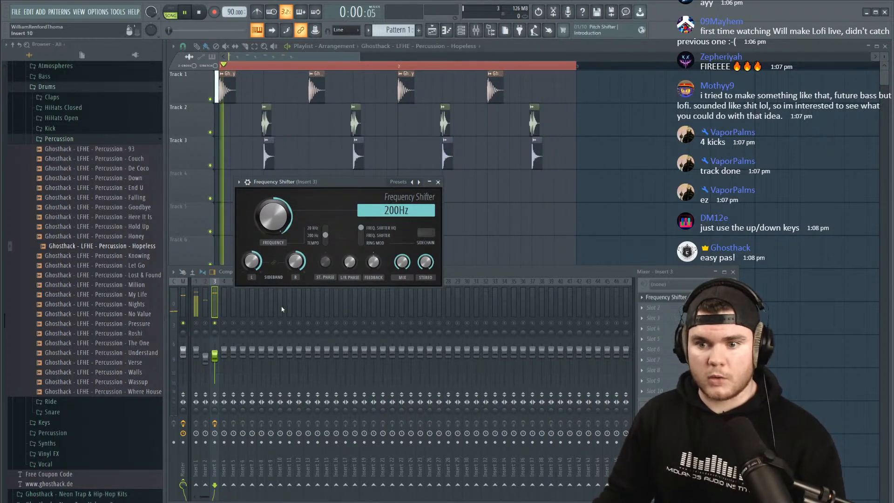
Unsolo the percussion and rebalance the kick, clap and percussion faders on inserts 1 to 3, with insert 3 at 81%.
{"action": "right_click", "coordinate": [215, 323]}
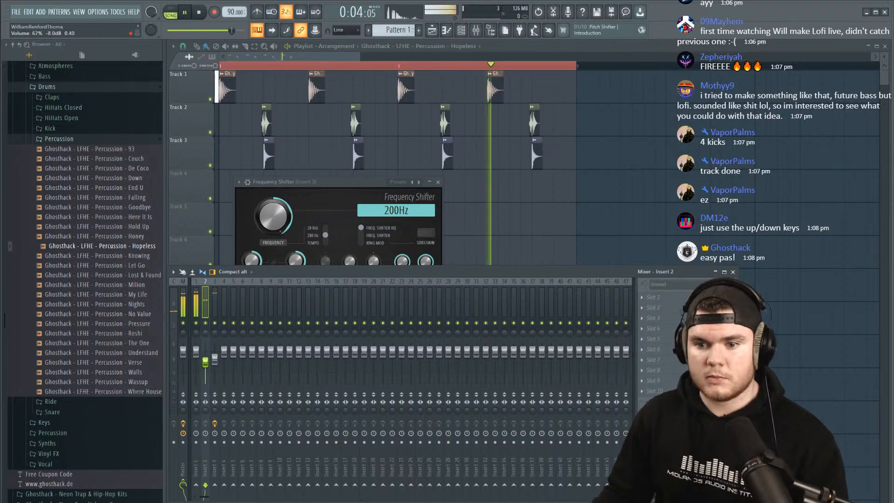
{"action": "left_click_drag", "start_coordinate": [215, 358], "coordinate": [214, 360]}
{"action": "left_click_drag", "start_coordinate": [205, 362], "coordinate": [196, 355]}
{"action": "left_click_drag", "start_coordinate": [268, 270], "coordinate": [283, 228]}
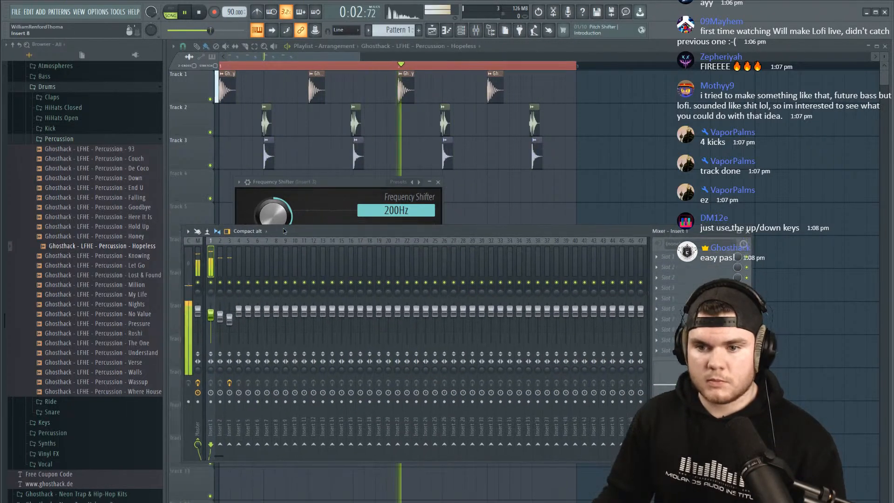
{"action": "left_click", "coordinate": [221, 311]}
{"action": "left_click_drag", "start_coordinate": [220, 313], "coordinate": [221, 317]}
{"action": "left_click", "coordinate": [230, 318]}
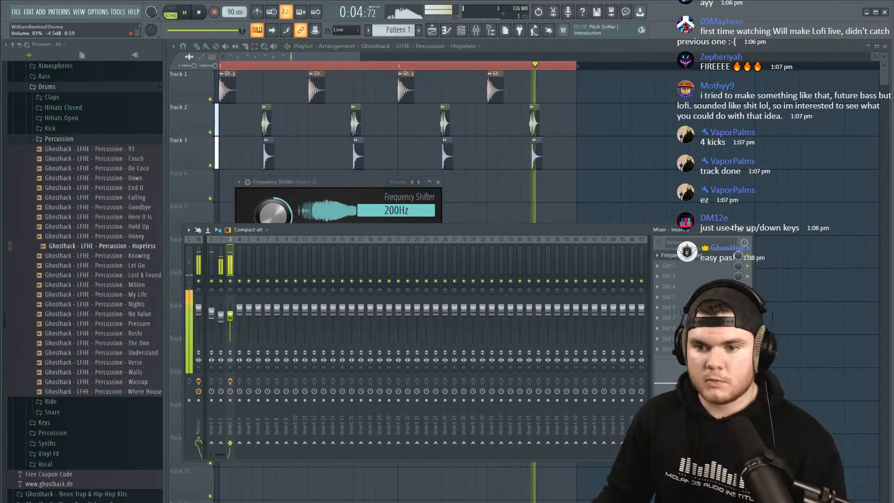
Set the percussion's Frequency Shifter to the 20 kHz range at 93.8 Hz, and check the percussion against the other drums.
{"action": "left_click", "coordinate": [310, 188]}
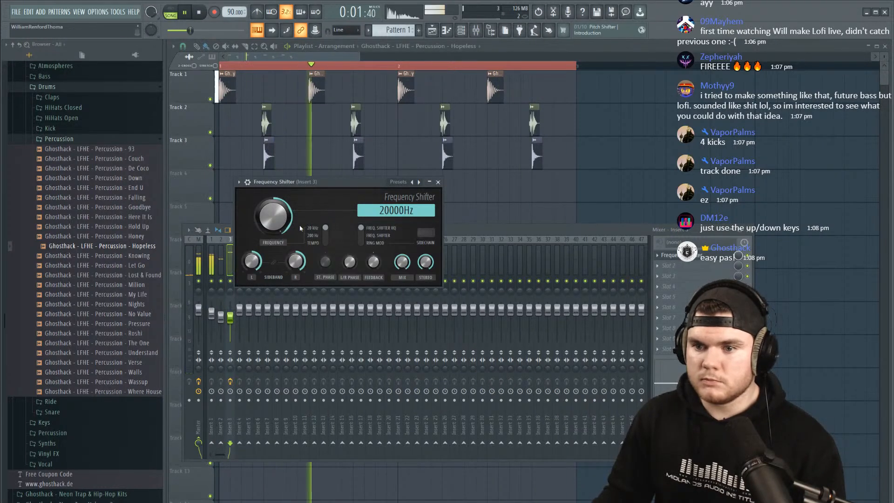
{"action": "left_click_drag", "start_coordinate": [275, 219], "coordinate": [279, 203]}
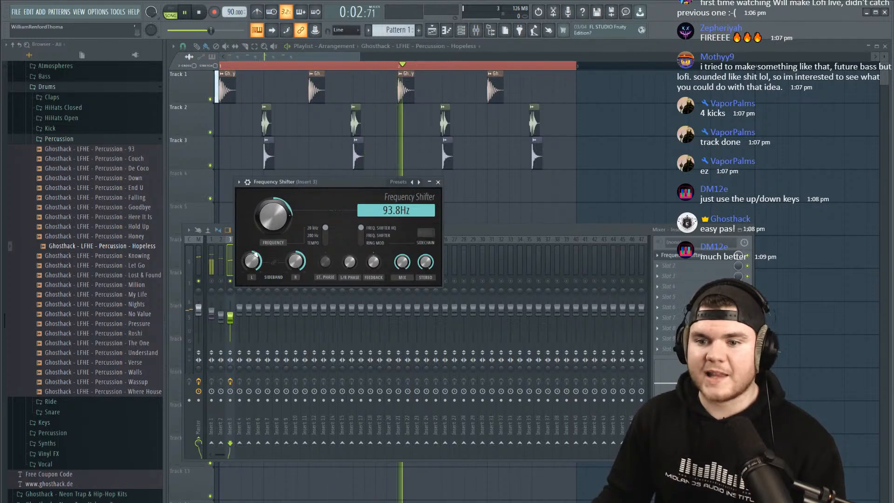
{"action": "left_click", "coordinate": [232, 281]}
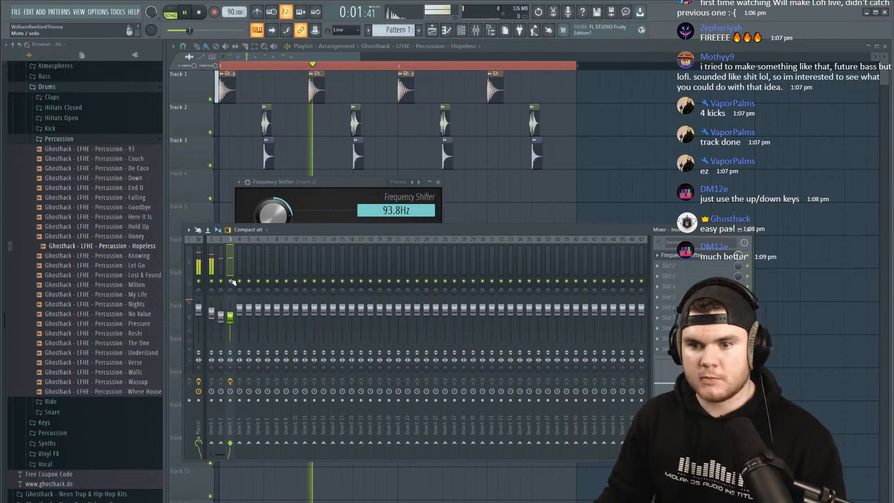
Lower the clap on insert 2 to 68% and add Fruity Parametric EQ 2 with a high-pass on band 1 cutting its lows.
{"action": "left_click_drag", "start_coordinate": [221, 316], "coordinate": [221, 320]}
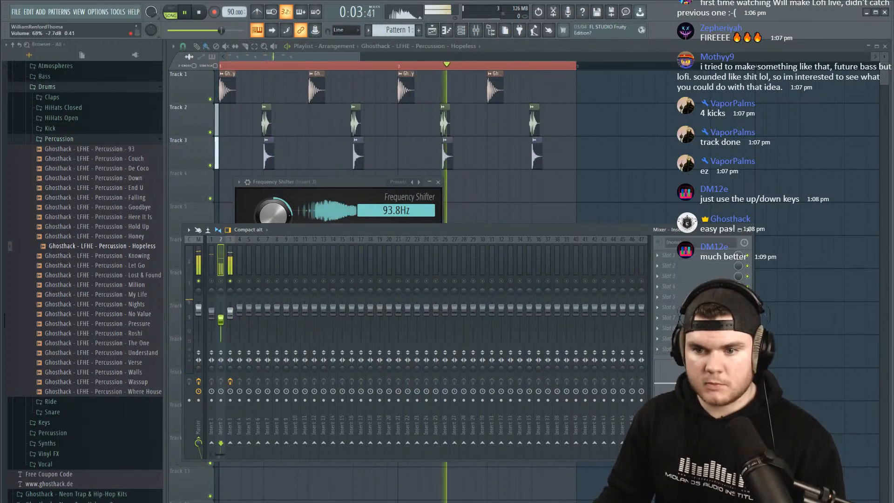
{"action": "left_click", "coordinate": [658, 255]}
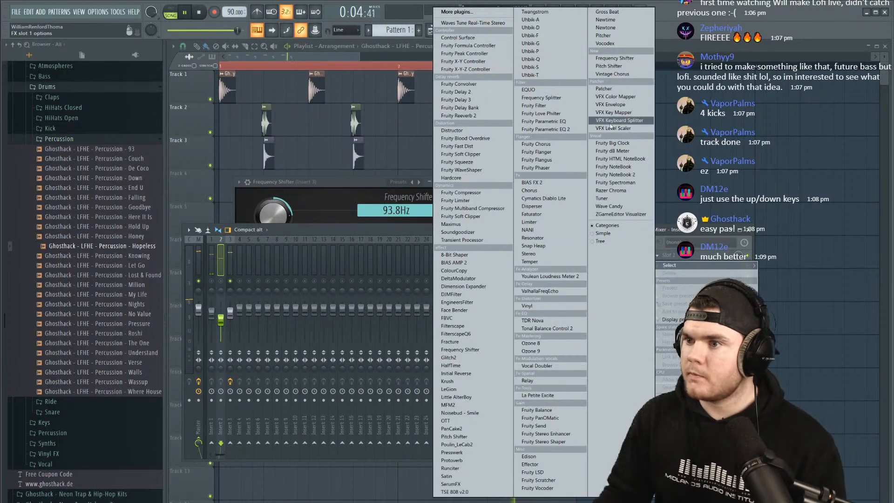
{"action": "left_click", "coordinate": [570, 130]}
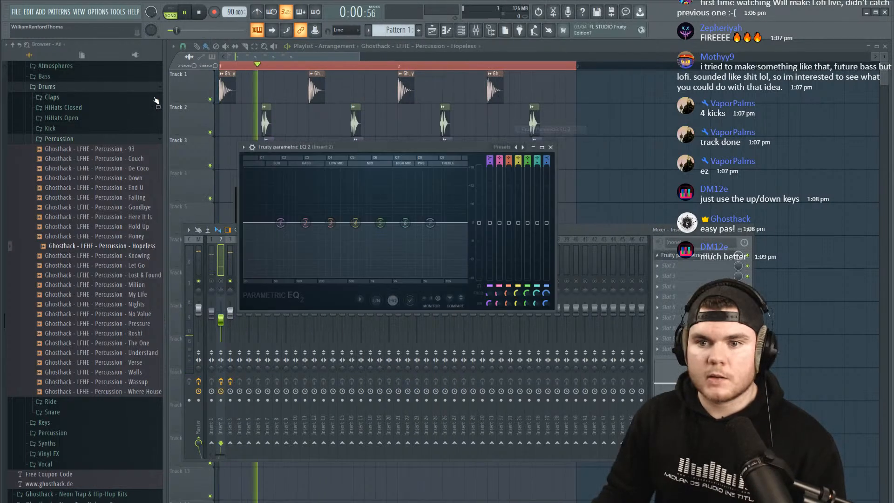
{"action": "left_click", "coordinate": [498, 148]}
{"action": "left_click", "coordinate": [505, 160]}
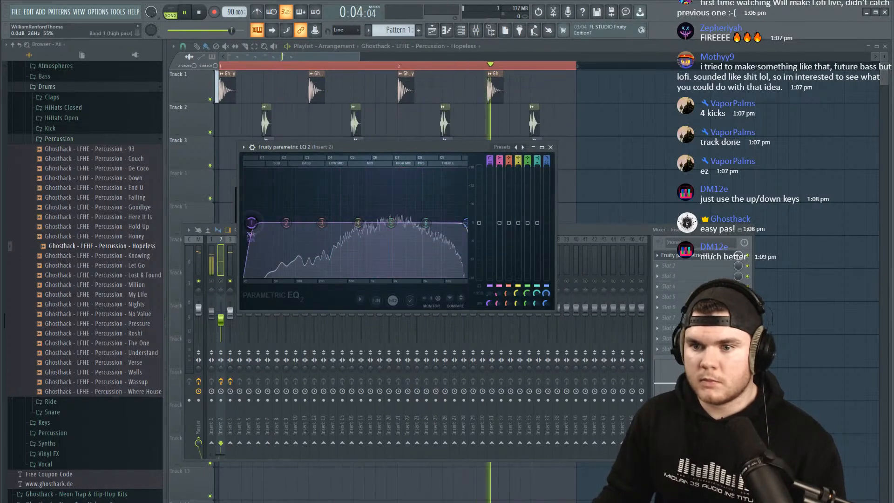
{"action": "left_click_drag", "start_coordinate": [251, 223], "coordinate": [276, 223]}
{"action": "left_click", "coordinate": [551, 147]}
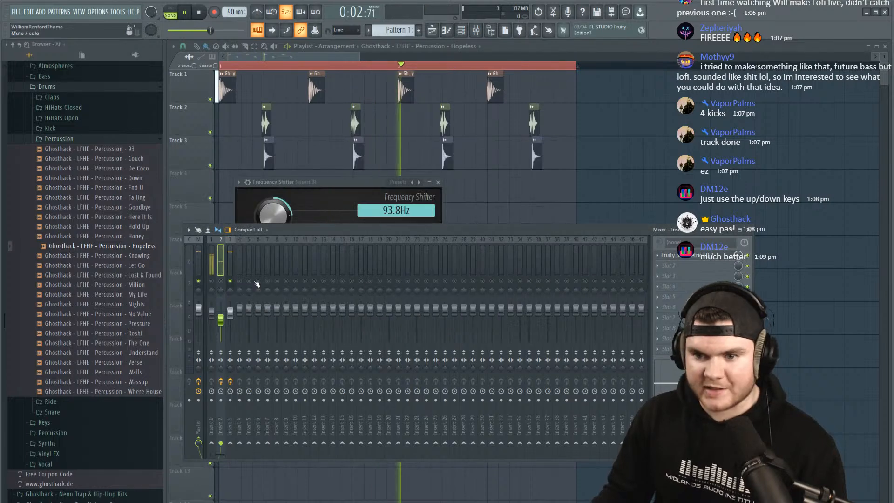
Add Fruity Parametric EQ 2 in slot 3 of the percussion's insert 3 and high-pass its low end with band 1.
{"action": "left_click", "coordinate": [230, 279]}
{"action": "left_click", "coordinate": [661, 278]}
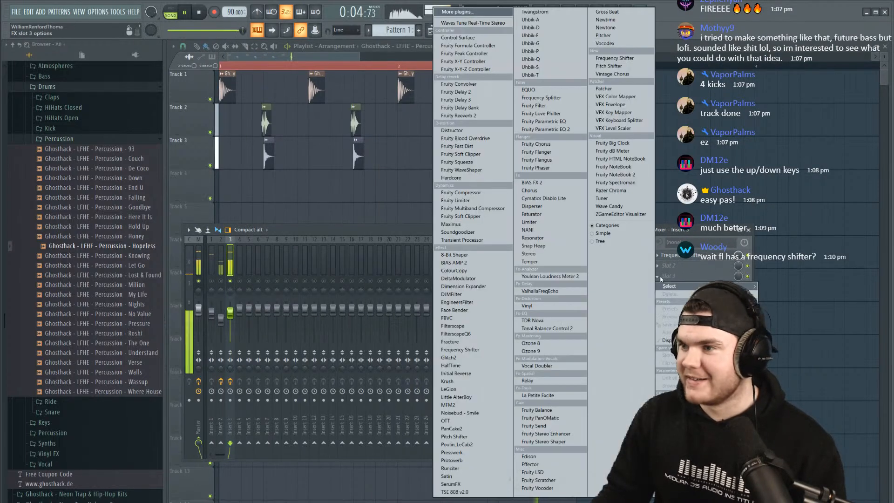
{"action": "left_click", "coordinate": [544, 129]}
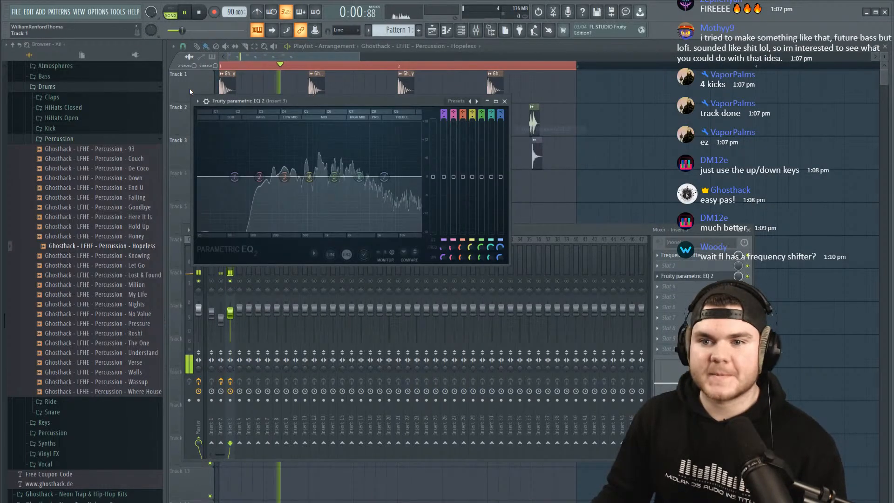
{"action": "left_click", "coordinate": [454, 102]}
{"action": "left_click", "coordinate": [462, 118]}
{"action": "left_click_drag", "start_coordinate": [210, 178], "coordinate": [283, 177]}
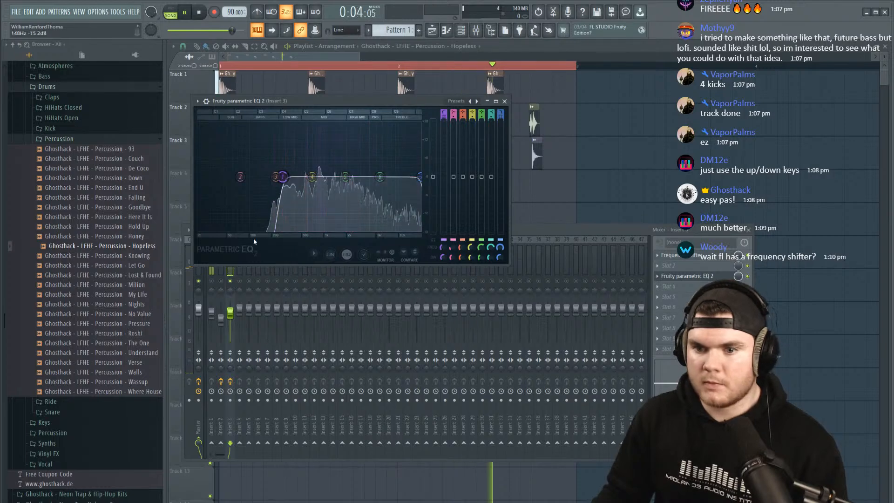
{"action": "left_click", "coordinate": [216, 291]}
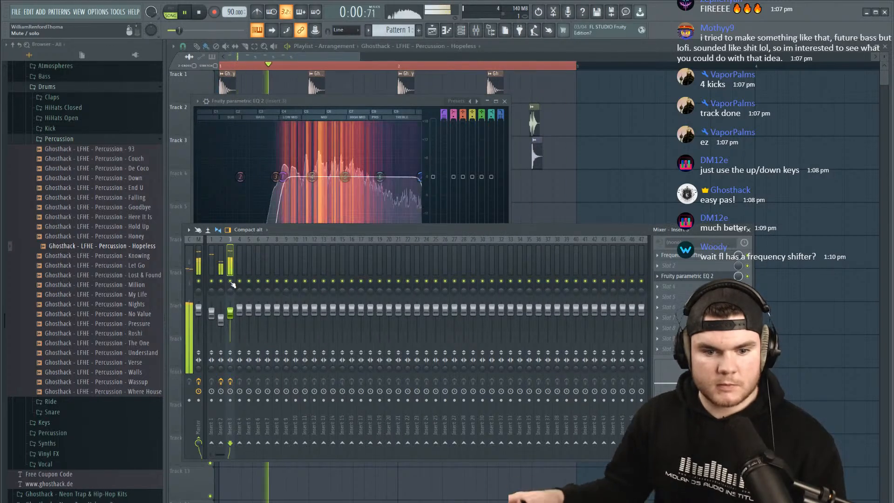
Review the EQ and Frequency Shifter settings on insert 3, and stop playback.
{"action": "left_click", "coordinate": [687, 275]}
{"action": "left_click", "coordinate": [697, 255]}
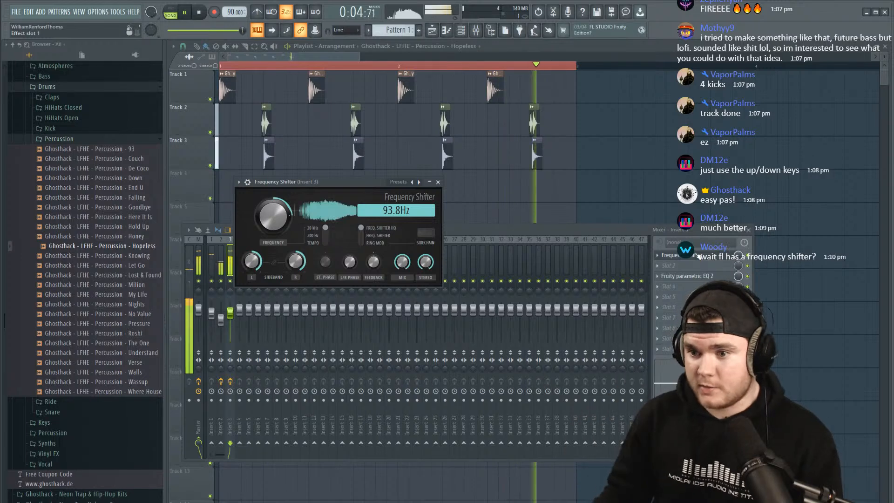
{"action": "left_click", "coordinate": [698, 255]}
{"action": "key", "text": "space"}
Load Full Bucket's Frequency Shifter in slot 5 of insert 3 for a look, and remove it again.
{"action": "left_click", "coordinate": [685, 295]}
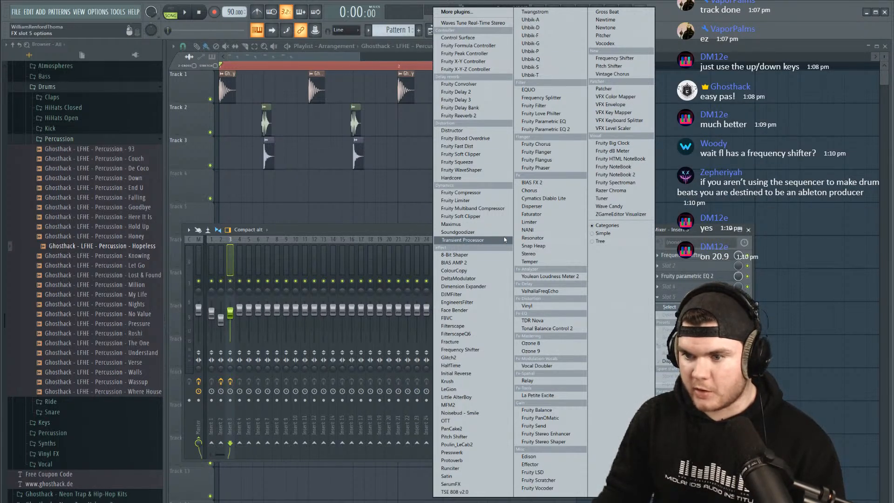
{"action": "left_click", "coordinate": [492, 350]}
{"action": "left_click_drag", "start_coordinate": [315, 129], "coordinate": [377, 153]}
{"action": "left_click", "coordinate": [659, 298]}
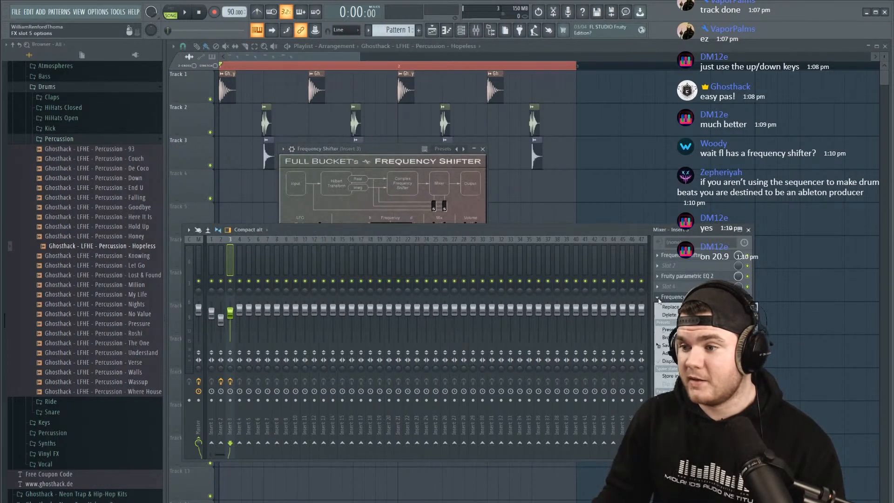
{"action": "left_click", "coordinate": [673, 344]}
{"action": "left_click", "coordinate": [304, 285]}
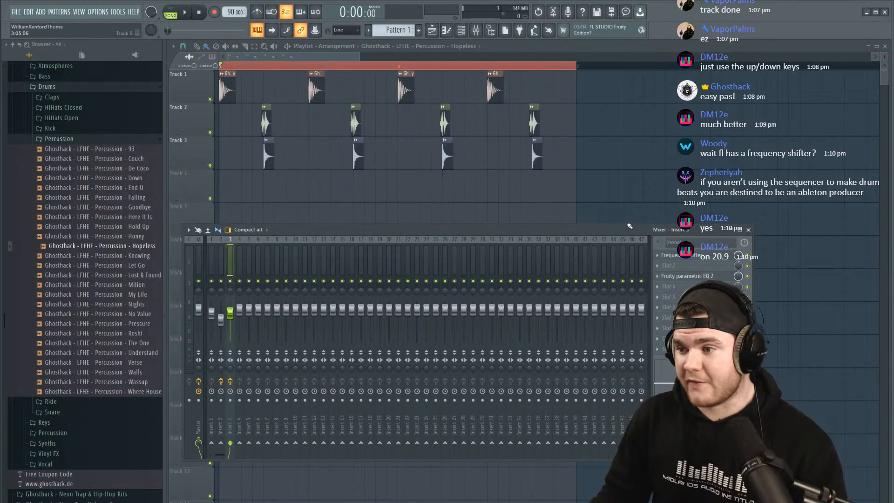
Play the drum loop and check the clap and percussion levels in the mixer.
{"action": "key", "text": "space"}
{"action": "left_click", "coordinate": [456, 48]}
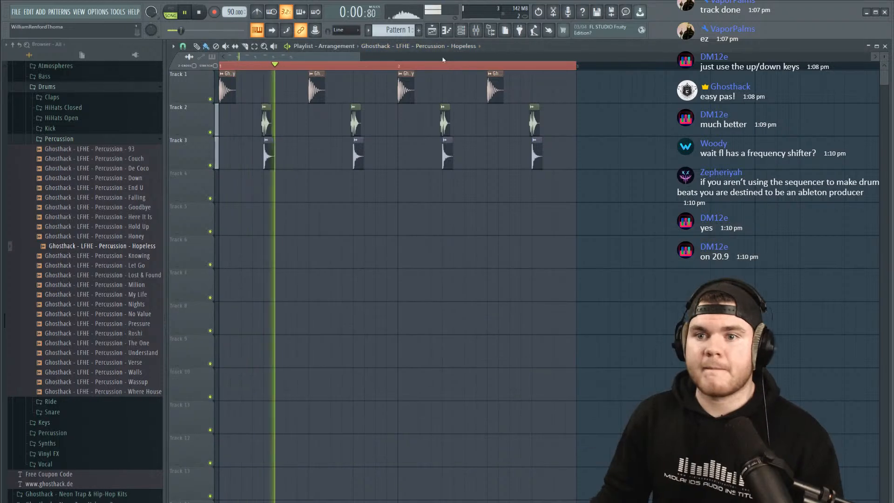
{"action": "key", "text": "space"}
{"action": "left_click", "coordinate": [475, 31]}
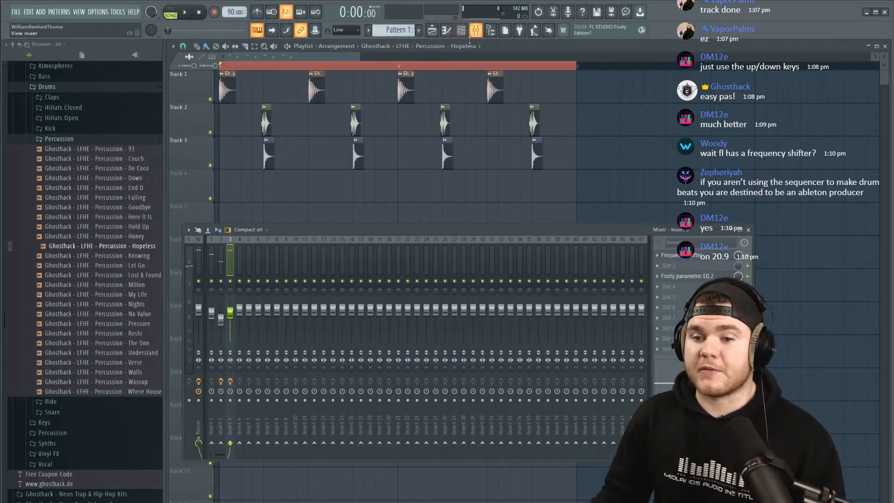
{"action": "left_click", "coordinate": [246, 274]}
{"action": "key", "text": "space"}
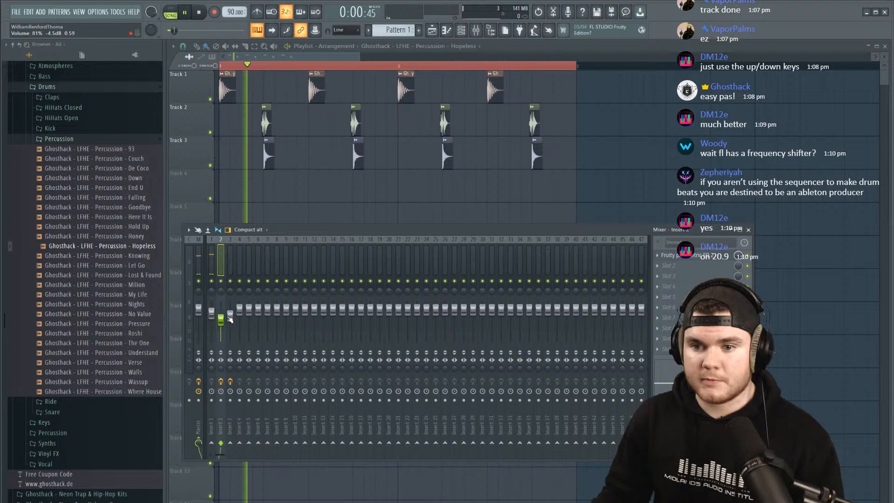
{"action": "left_click", "coordinate": [341, 53]}
{"action": "scroll", "coordinate": [341, 68], "scroll_direction": "down", "scroll_amount": 1}
{"action": "scroll", "coordinate": [341, 70], "scroll_direction": "down", "scroll_amount": 2}
{"action": "left_click_drag", "start_coordinate": [438, 197], "coordinate": [220, 84]}
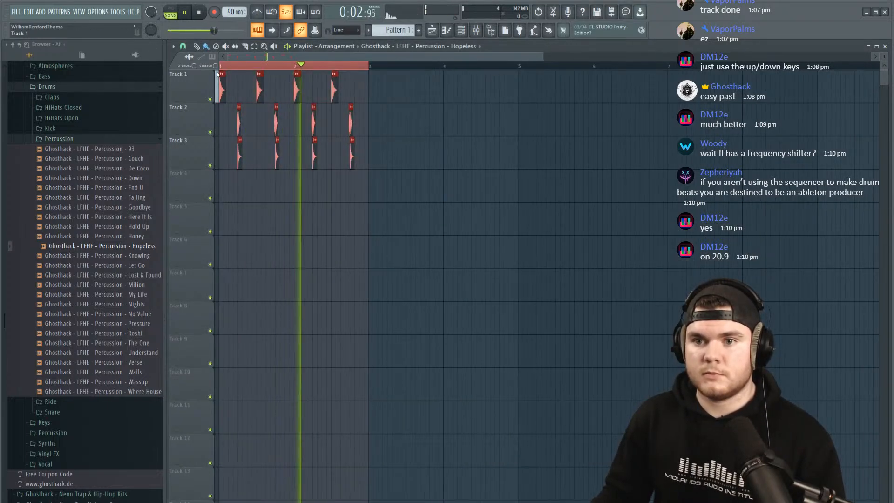
{"action": "key", "text": "space"}
{"action": "left_click", "coordinate": [422, 150]}
{"action": "right_click", "coordinate": [422, 149]}
{"action": "scroll", "coordinate": [375, 88], "scroll_direction": "up", "scroll_amount": 3}
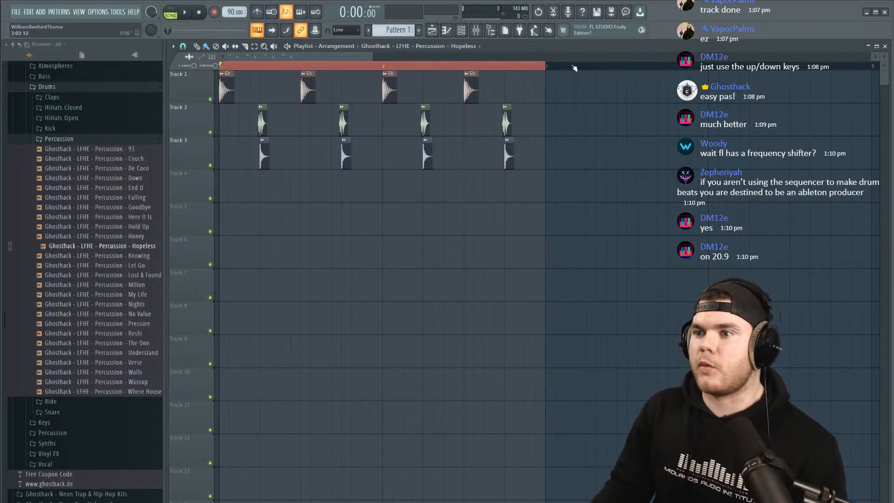
Clear the loop region and duplicate the two bars of kick, clap and percussion clips into bars 3 and 4.
{"action": "left_click_drag", "start_coordinate": [560, 67], "coordinate": [168, 92]}
{"action": "scroll", "coordinate": [258, 73], "scroll_direction": "down", "scroll_amount": 3}
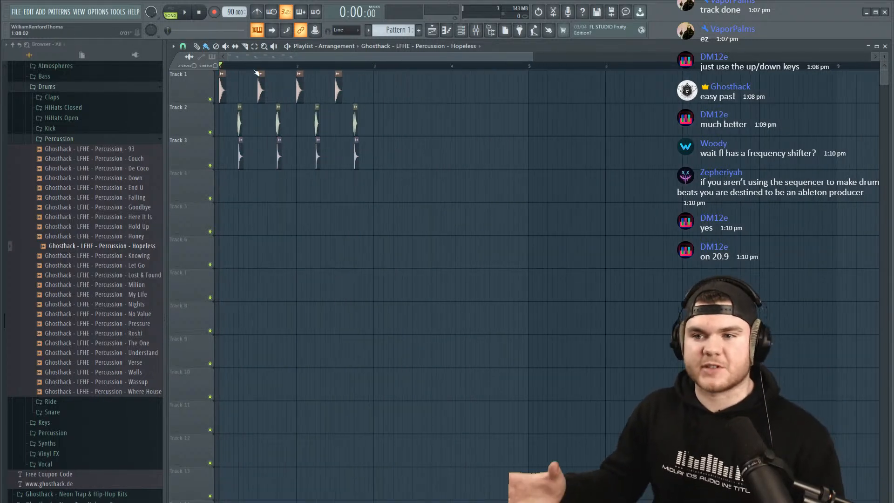
{"action": "left_click_drag", "start_coordinate": [425, 221], "coordinate": [188, 68]}
{"action": "key", "text": "ctrl+b"}
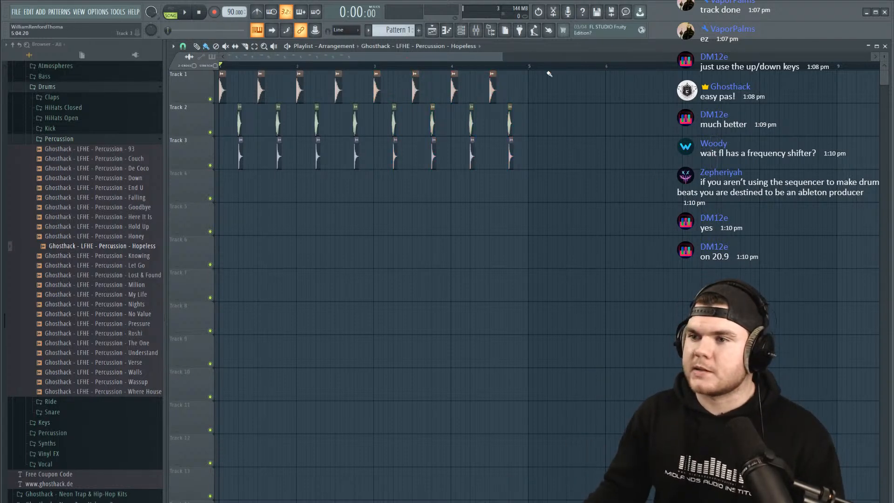
Play back the extended drum groove from the start of the playlist, and stop it.
{"action": "left_click_drag", "start_coordinate": [503, 57], "coordinate": [397, 70]}
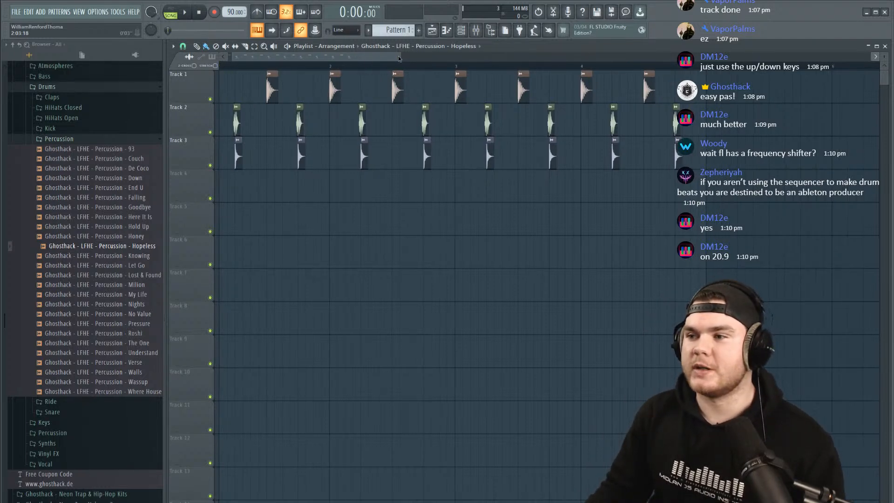
{"action": "key", "text": "space"}
{"action": "left_click_drag", "start_coordinate": [396, 56], "coordinate": [381, 57]}
{"action": "key", "text": "space"}
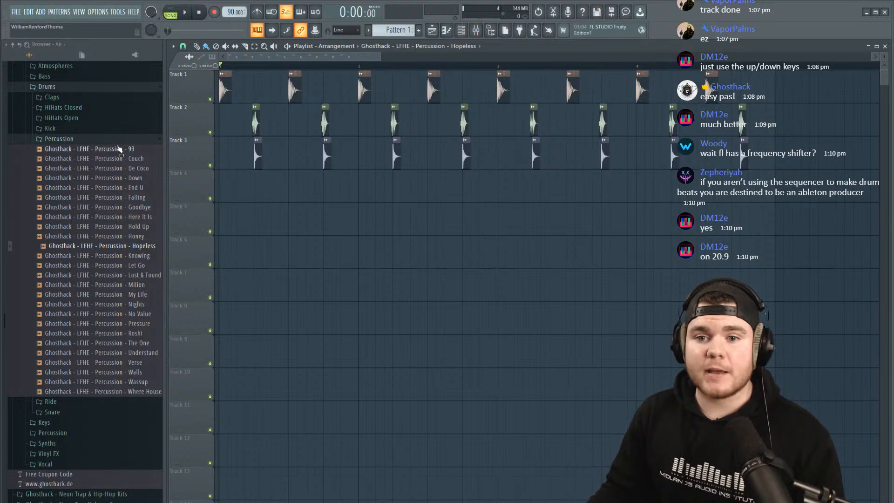
Show the unsorted channels in the channel rack and replace the Sampler channel with Serum.
{"action": "left_click", "coordinate": [100, 140]}
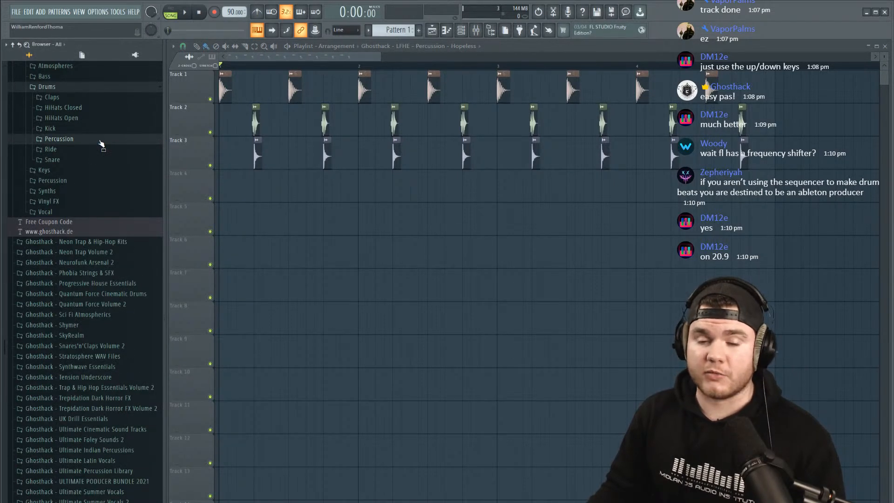
{"action": "scroll", "coordinate": [100, 148], "scroll_direction": "up", "scroll_amount": 3}
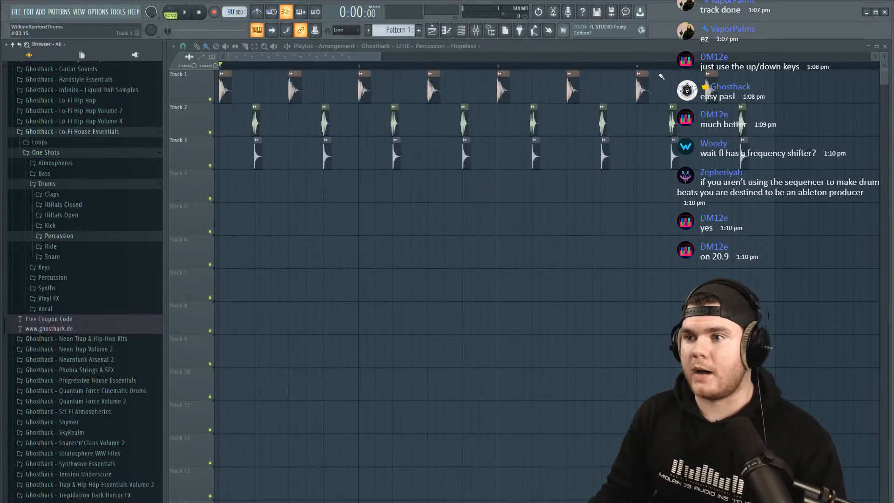
{"action": "left_click_drag", "start_coordinate": [379, 54], "coordinate": [371, 57]}
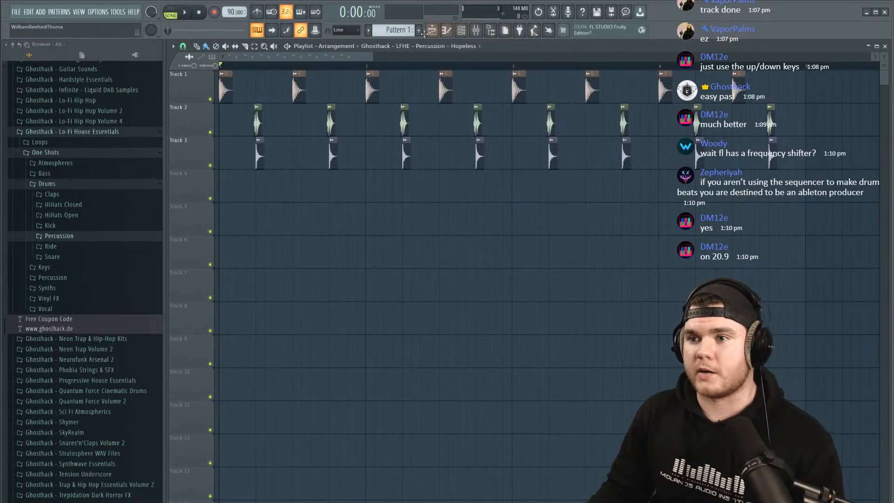
{"action": "left_click", "coordinate": [432, 30]}
{"action": "left_click", "coordinate": [297, 89]}
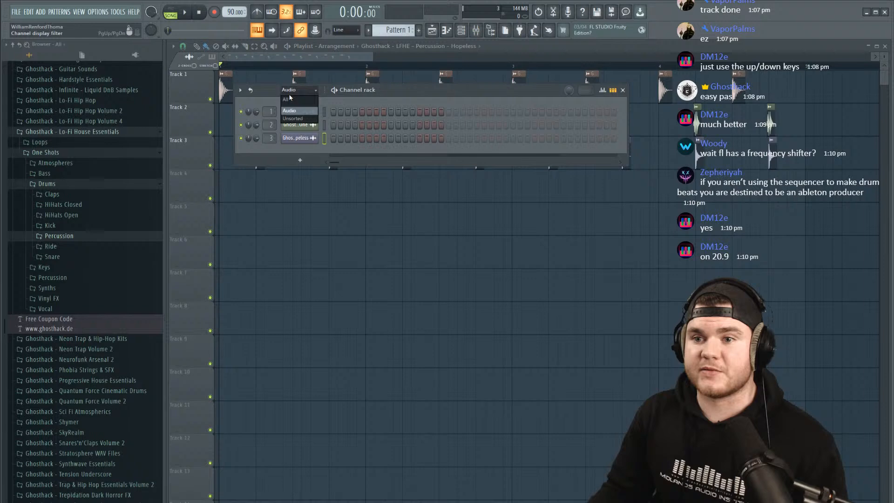
{"action": "left_click", "coordinate": [301, 119]}
{"action": "left_click_drag", "start_coordinate": [394, 90], "coordinate": [384, 182]}
{"action": "right_click", "coordinate": [278, 206]}
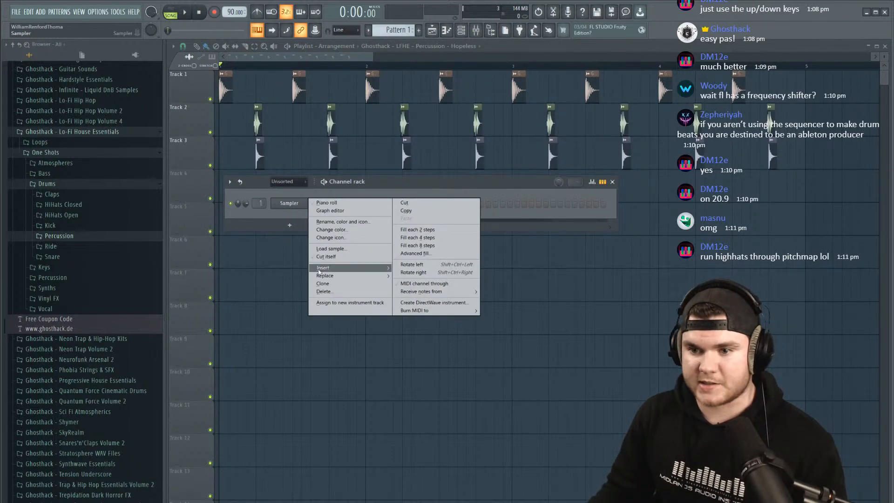
{"action": "mouse_move", "coordinate": [315, 277]}
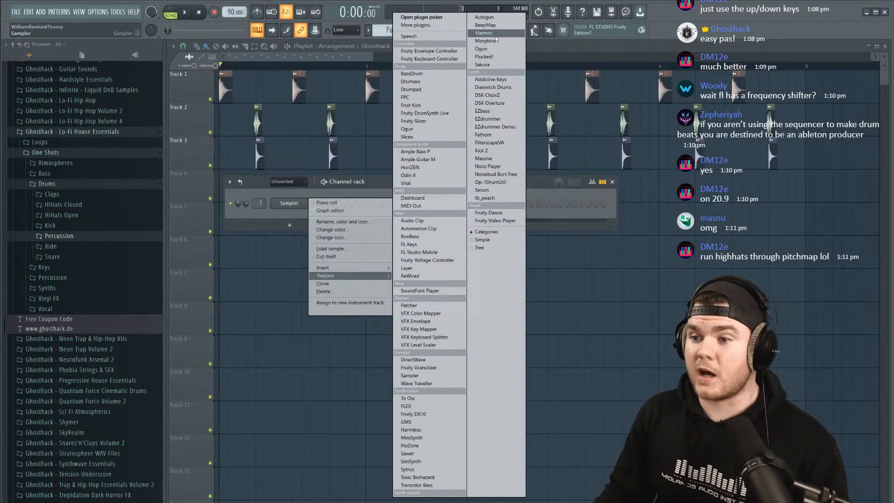
{"action": "left_click", "coordinate": [483, 190]}
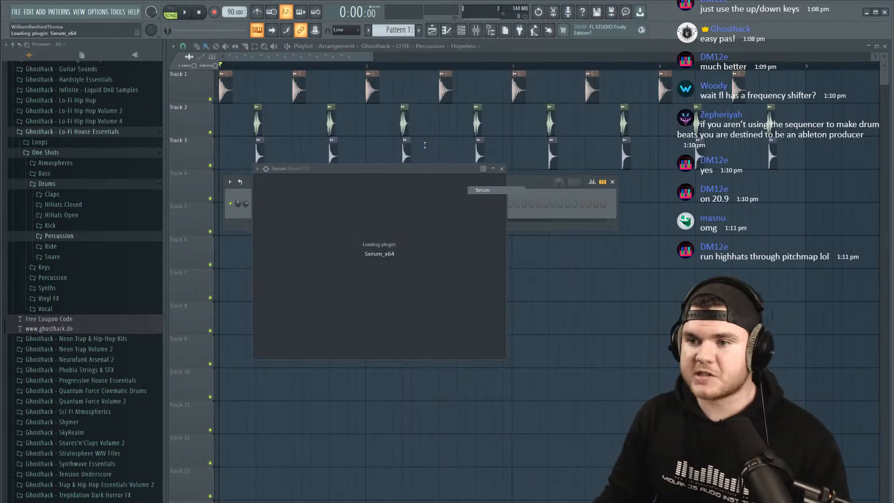
Load the analog Basic Shapes wavetable into Serum's oscillator A and set the master volume to 70%.
{"action": "left_click_drag", "start_coordinate": [351, 151], "coordinate": [368, 80]}
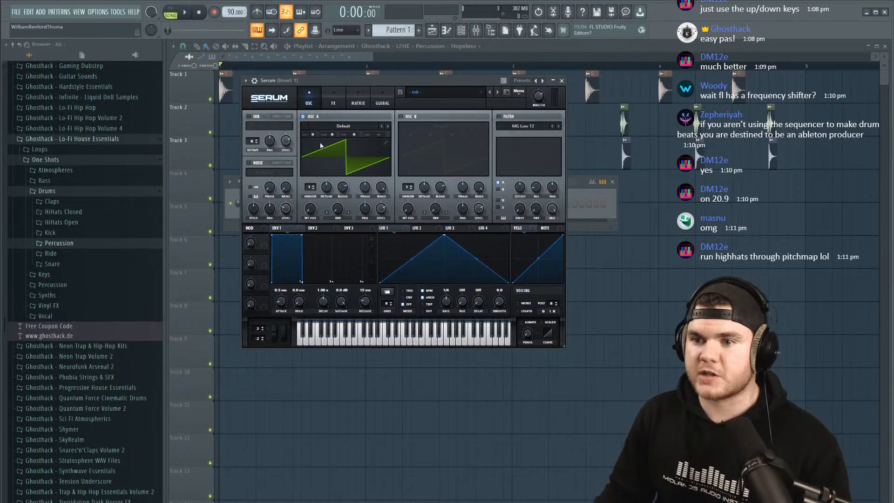
{"action": "left_click", "coordinate": [318, 130]}
{"action": "mouse_move", "coordinate": [331, 132]}
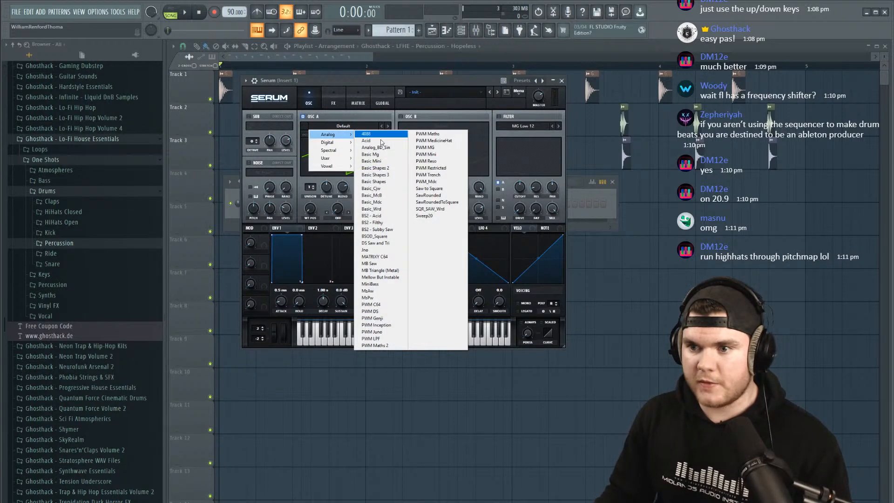
{"action": "left_click", "coordinate": [374, 181]}
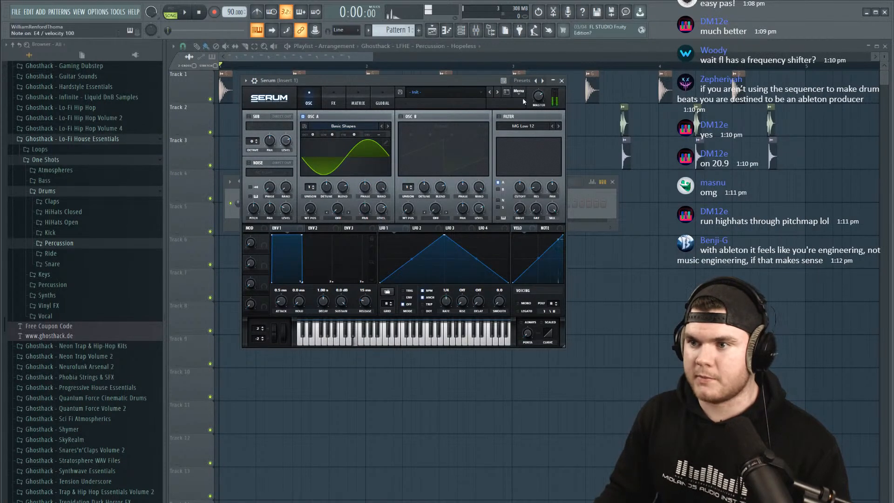
{"action": "left_click_drag", "start_coordinate": [541, 93], "coordinate": [542, 96]}
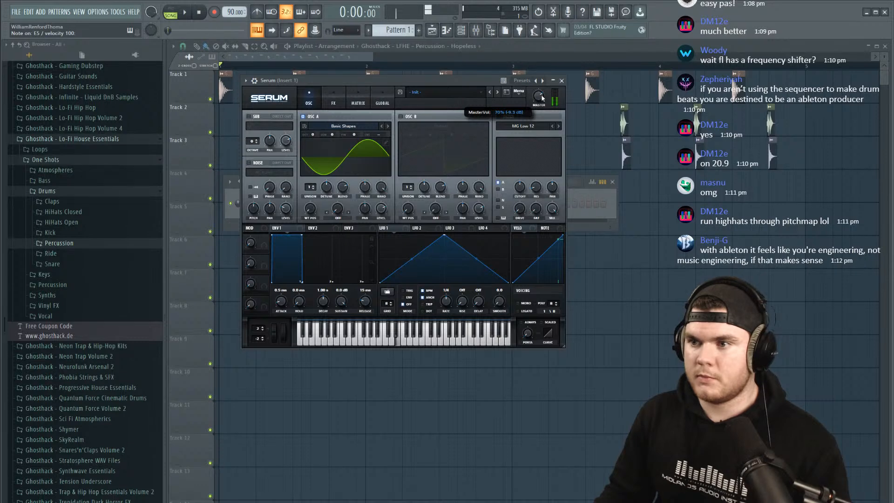
Enable the Reverb effect in Serum and close the plugin window.
{"action": "left_click", "coordinate": [343, 95]}
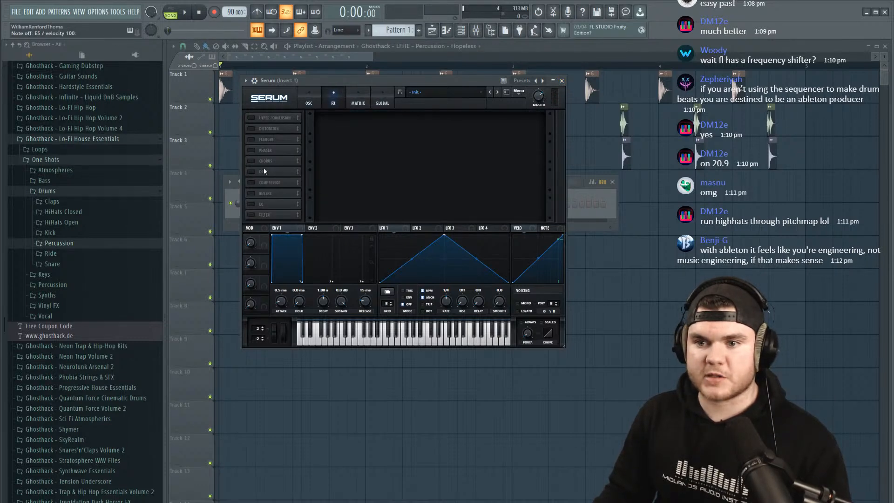
{"action": "left_click", "coordinate": [251, 193]}
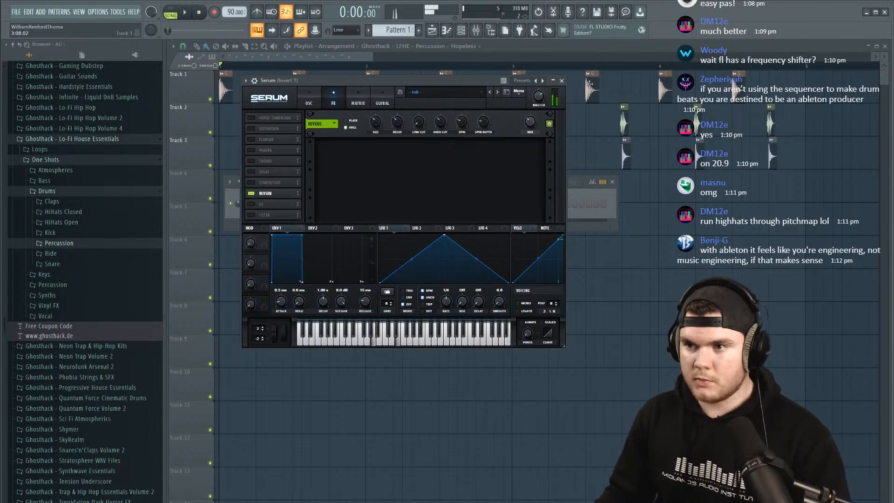
{"action": "left_click", "coordinate": [561, 80]}
Open the piano roll for Serum and draw long A4 and E5 notes from bar 2 to bar 4.
{"action": "right_click", "coordinate": [303, 206]}
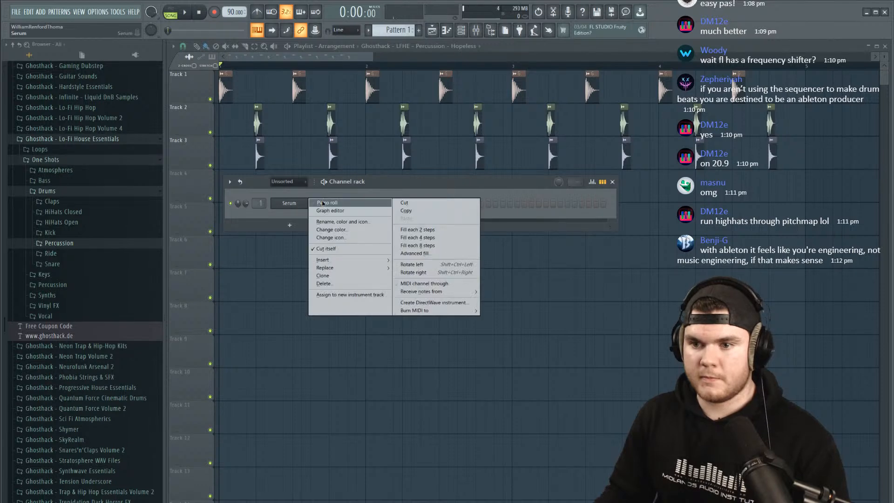
{"action": "left_click", "coordinate": [273, 224]}
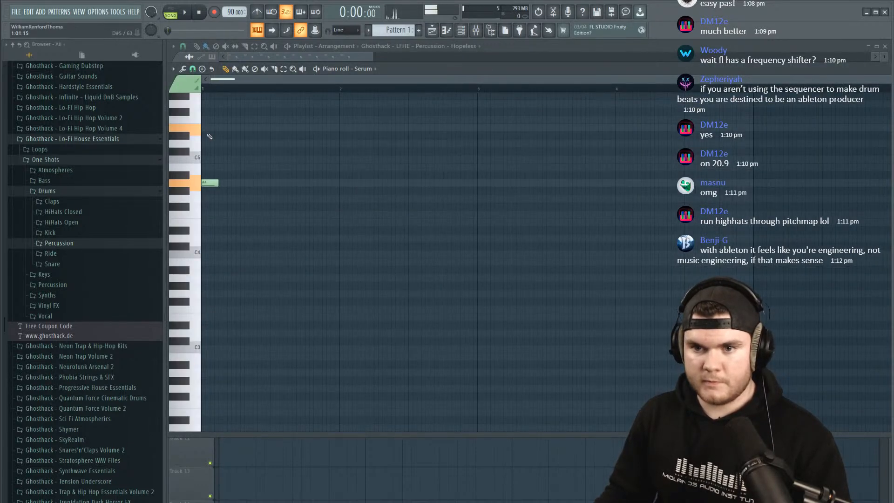
{"action": "left_click_drag", "start_coordinate": [253, 209], "coordinate": [573, 126]}
{"action": "key", "text": "space"}
{"action": "left_click", "coordinate": [495, 50]}
{"action": "key", "text": "space"}
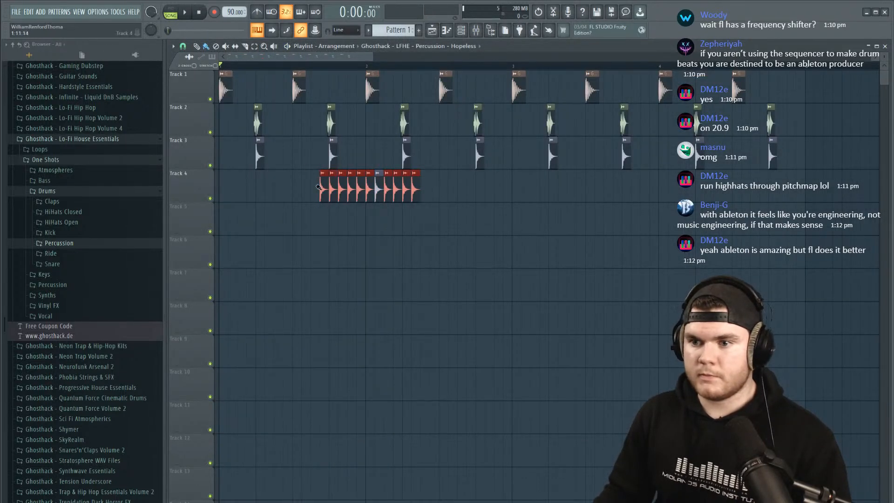
Place Pattern 1 on playlist track 4 from bar 1 and extend its clip to four bars.
{"action": "left_click", "coordinate": [441, 48]}
{"action": "left_click", "coordinate": [413, 94]}
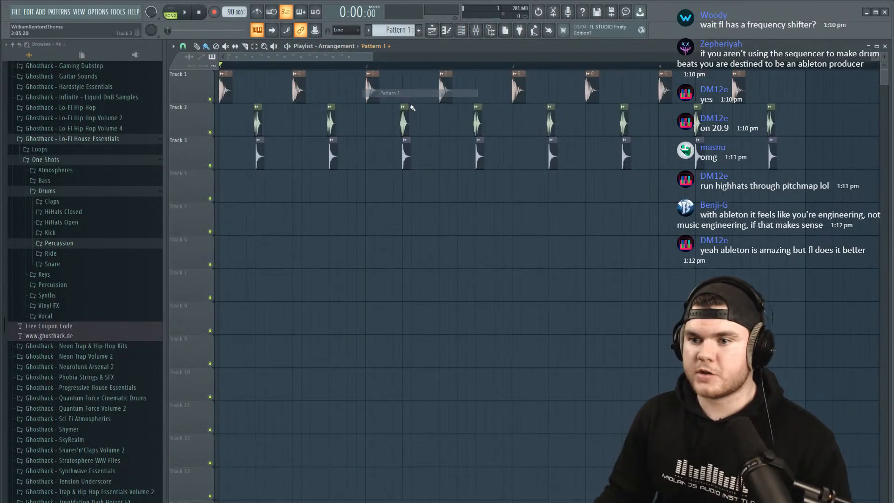
{"action": "left_click", "coordinate": [386, 190]}
{"action": "left_click_drag", "start_coordinate": [417, 190], "coordinate": [252, 188]}
{"action": "scroll", "coordinate": [372, 149], "scroll_direction": "down", "scroll_amount": 5, "text": "ctrl"}
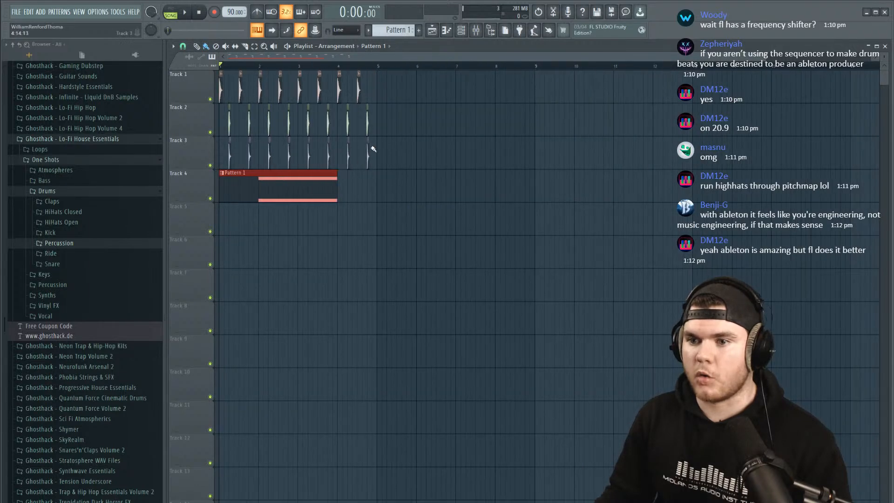
{"action": "left_click_drag", "start_coordinate": [334, 173], "coordinate": [366, 173]}
Open Pattern 1's Serum notes in the piano roll and play them against the drums.
{"action": "double_click", "coordinate": [363, 182]}
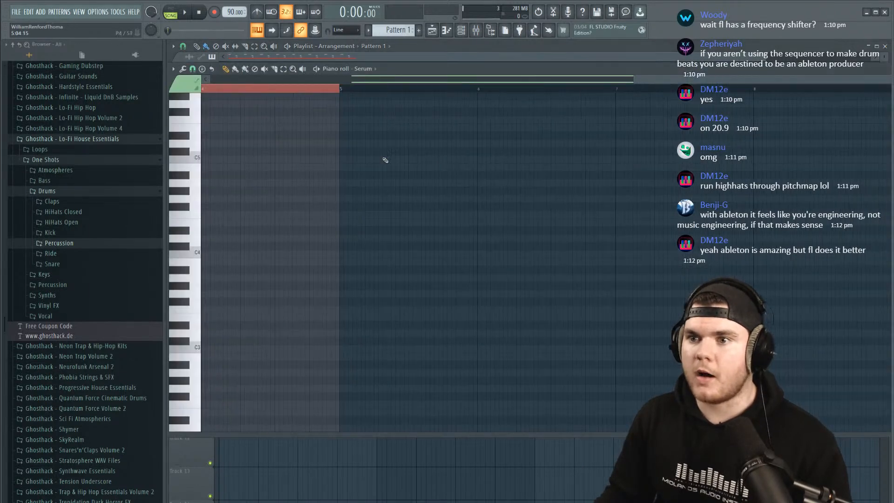
{"action": "left_click", "coordinate": [434, 80]}
{"action": "left_click_drag", "start_coordinate": [399, 253], "coordinate": [380, 91], "text": "ctrl"}
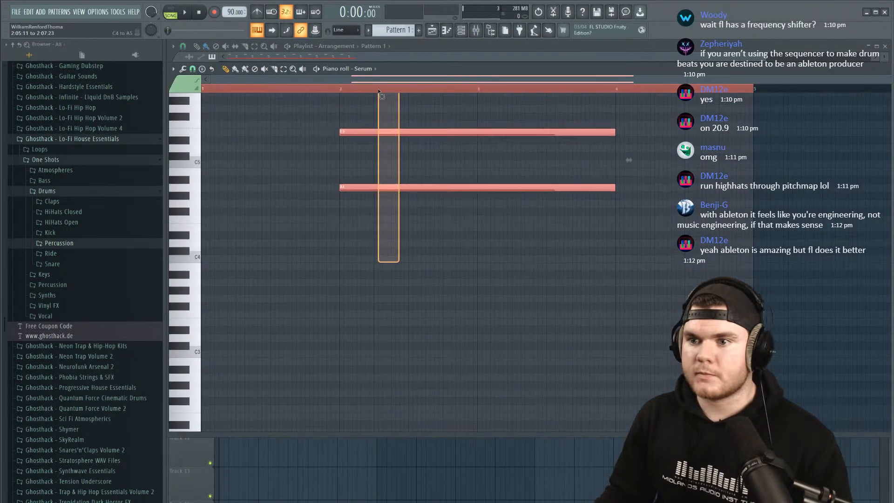
{"action": "key", "text": "space"}
{"action": "scroll", "coordinate": [384, 135], "scroll_direction": "up", "scroll_amount": 3}
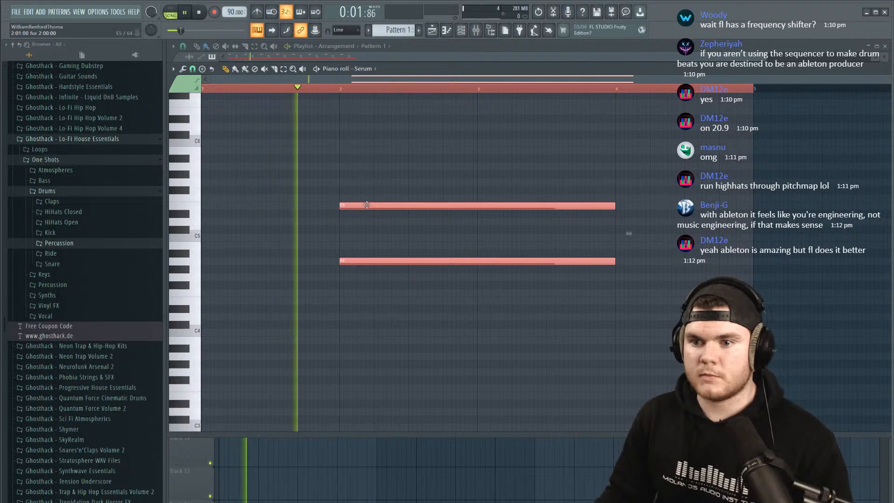
{"action": "left_click", "coordinate": [369, 149]}
{"action": "right_click", "coordinate": [394, 150]}
{"action": "key", "text": "space"}
Move the A4 and E5 notes earlier to start half a beat before bar 2, checking the timing with playback.
{"action": "left_click_drag", "start_coordinate": [389, 285], "coordinate": [348, 206], "text": "ctrl"}
{"action": "key", "text": "space"}
{"action": "left_click", "coordinate": [400, 145], "text": "ctrl"}
{"action": "left_click_drag", "start_coordinate": [621, 310], "coordinate": [570, 187], "text": "ctrl"}
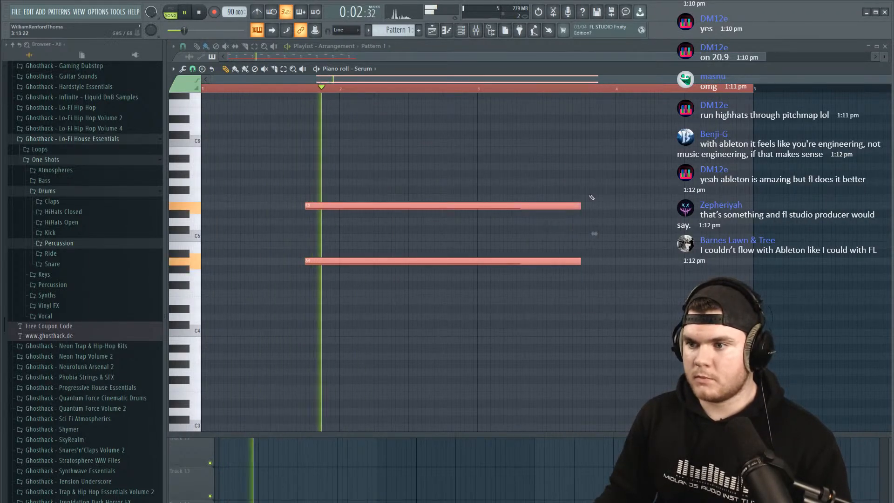
{"action": "key", "text": "space"}
{"action": "key", "text": "space"}
{"action": "left_click_drag", "start_coordinate": [498, 205], "coordinate": [515, 204]}
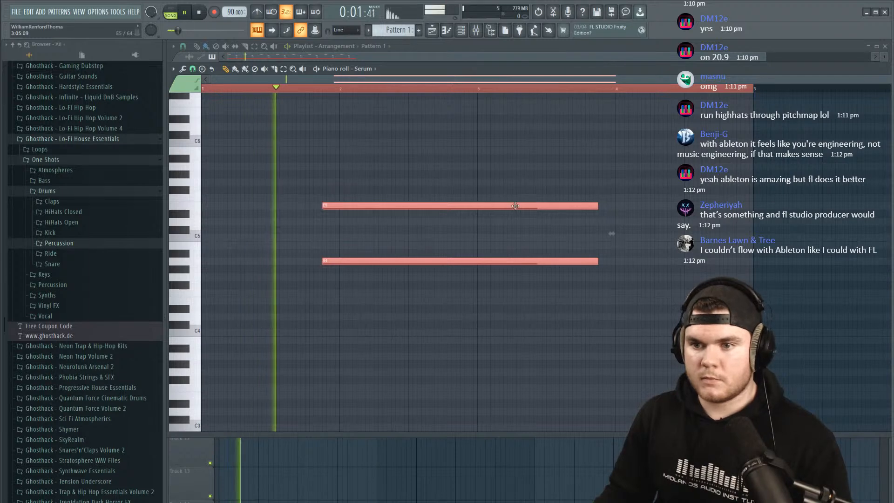
Shorten the A4 and E5 notes to end at bar 3 and change the piano roll's snap setting.
{"action": "left_click_drag", "start_coordinate": [617, 316], "coordinate": [555, 164], "text": "ctrl"}
{"action": "left_click_drag", "start_coordinate": [597, 206], "coordinate": [476, 221]}
{"action": "left_click", "coordinate": [193, 69]}
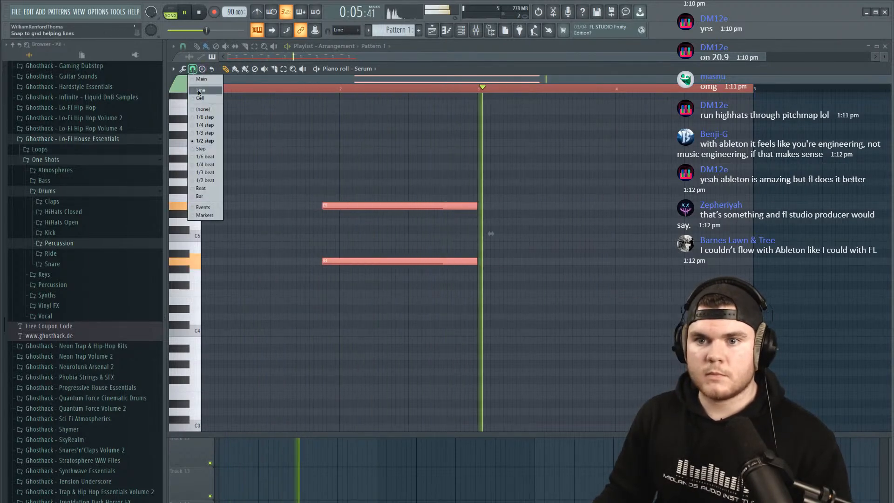
{"action": "left_click", "coordinate": [196, 95]}
{"action": "key", "text": "space"}
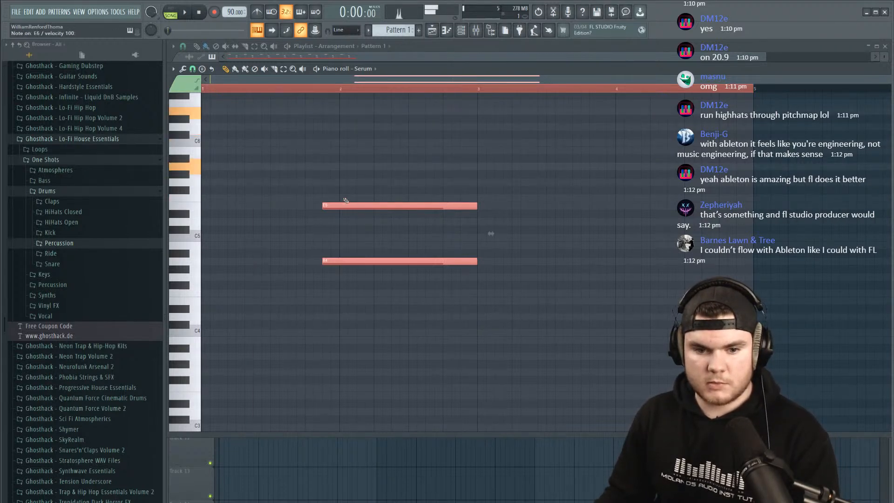
Add A5 and E6 notes at the start of bar 1 and shorten both to half a bar.
{"action": "scroll", "coordinate": [257, 206], "scroll_direction": "up", "scroll_amount": 1}
{"action": "left_click", "coordinate": [206, 191]}
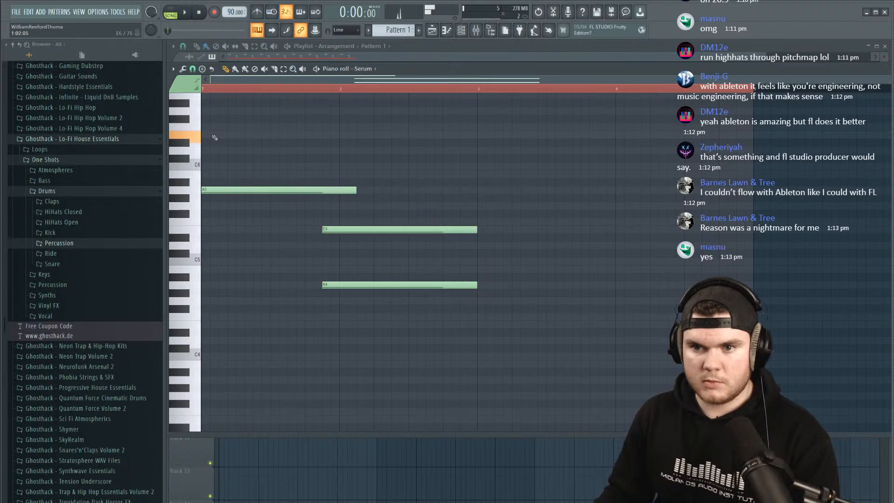
{"action": "left_click", "coordinate": [212, 135]}
{"action": "key", "text": "space"}
{"action": "left_click_drag", "start_coordinate": [310, 208], "coordinate": [288, 105]}
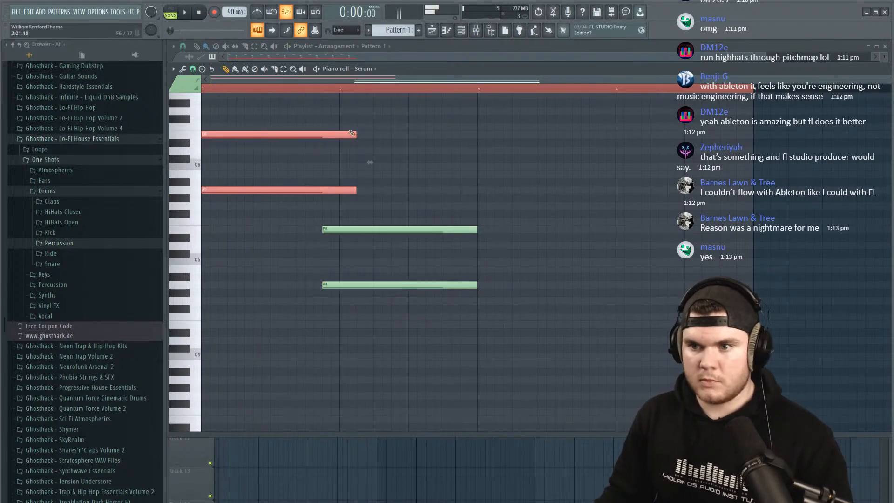
{"action": "left_click_drag", "start_coordinate": [355, 138], "coordinate": [272, 144]}
{"action": "key", "text": "space"}
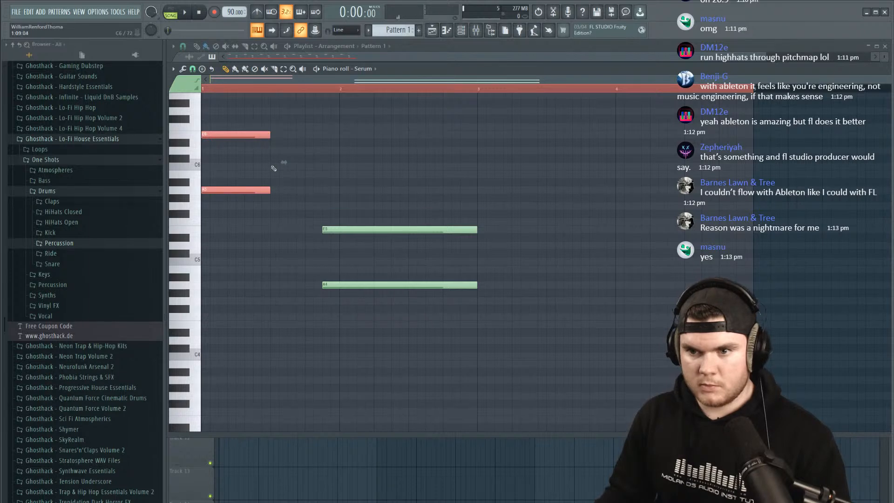
Add C6 and F5 notes from the middle of bar 1, trim both to end where the long notes start, and play the phrase.
{"action": "left_click", "coordinate": [273, 168]}
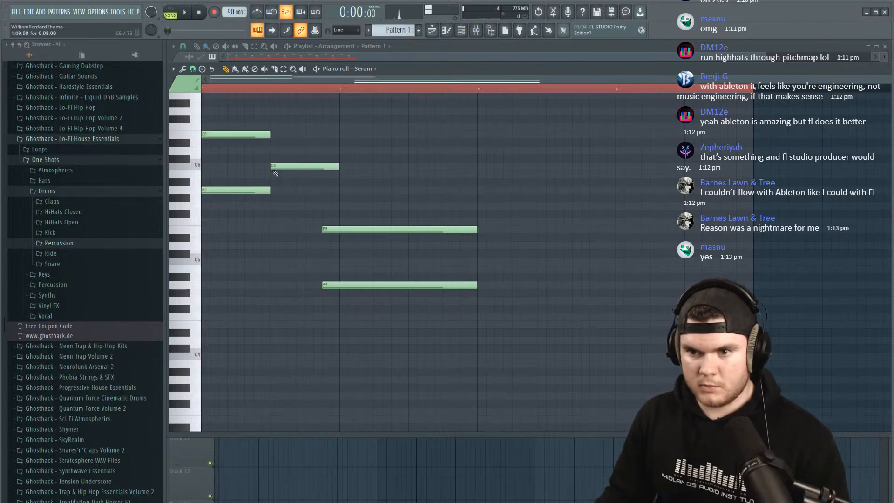
{"action": "left_click", "coordinate": [278, 222]}
{"action": "left_click_drag", "start_coordinate": [339, 222], "coordinate": [322, 222]}
{"action": "key", "text": "space"}
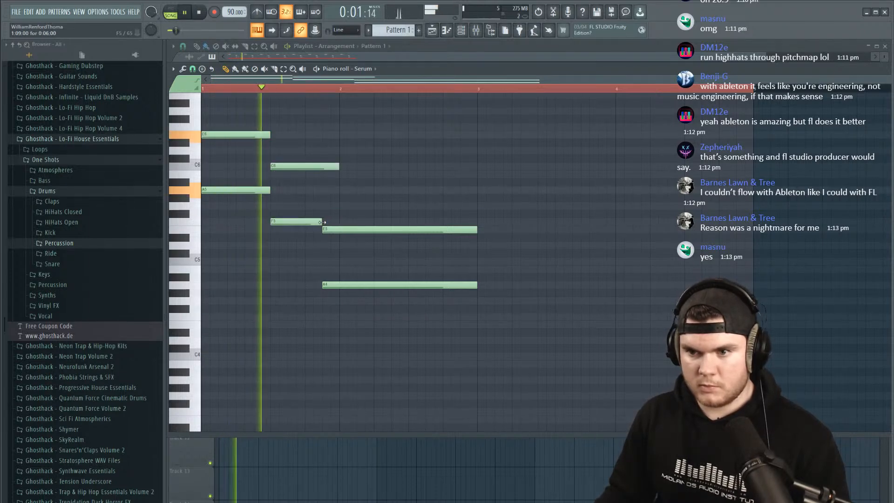
{"action": "left_click_drag", "start_coordinate": [338, 167], "coordinate": [322, 166]}
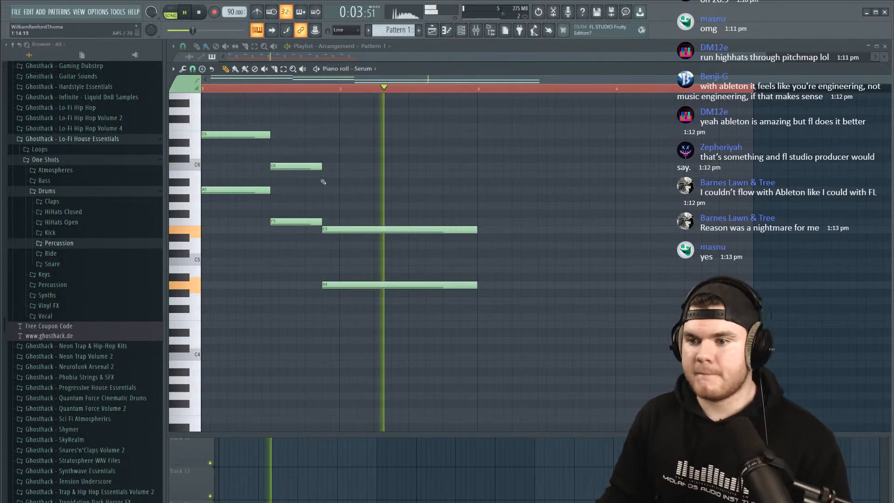
{"action": "scroll", "coordinate": [419, 91], "scroll_direction": "up", "scroll_amount": 2}
{"action": "key", "text": "space"}
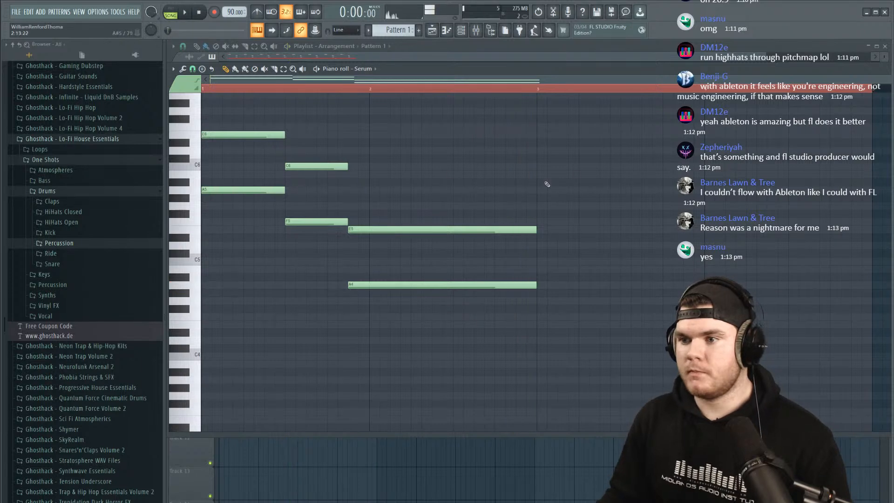
{"action": "left_click", "coordinate": [544, 190]}
{"action": "key", "text": "space"}
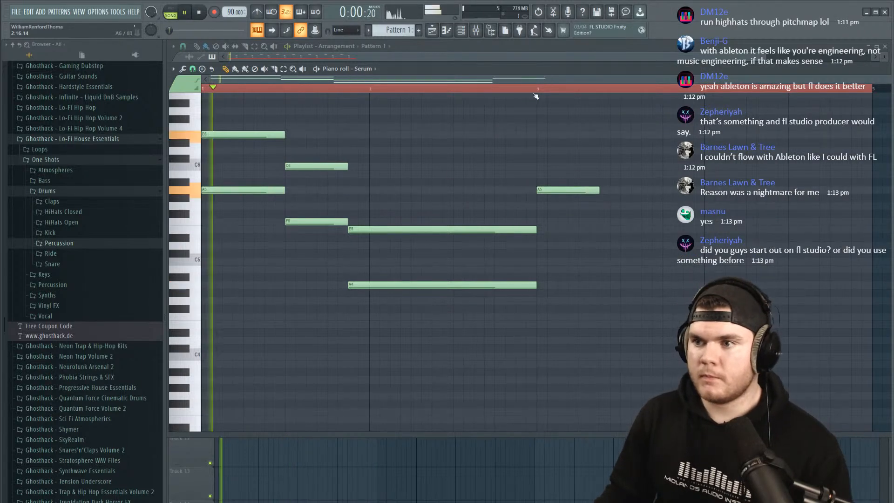
{"action": "scroll", "coordinate": [540, 93], "scroll_direction": "down", "scroll_amount": 1}
{"action": "right_click", "coordinate": [523, 188]}
Select all notes of the two-bar Serum phrase and duplicate them into bars 3 and 4.
{"action": "left_click_drag", "start_coordinate": [559, 319], "coordinate": [247, 93]}
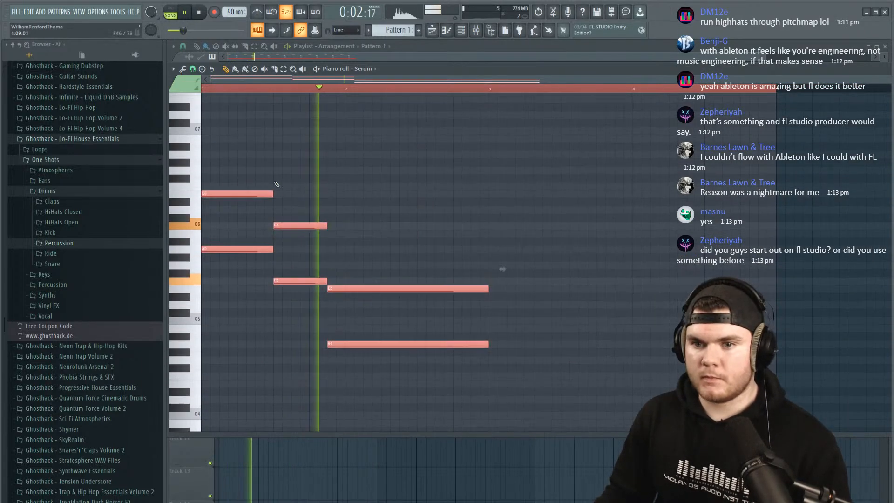
{"action": "key", "text": "ctrl+b"}
{"action": "key", "text": "ctrl+d"}
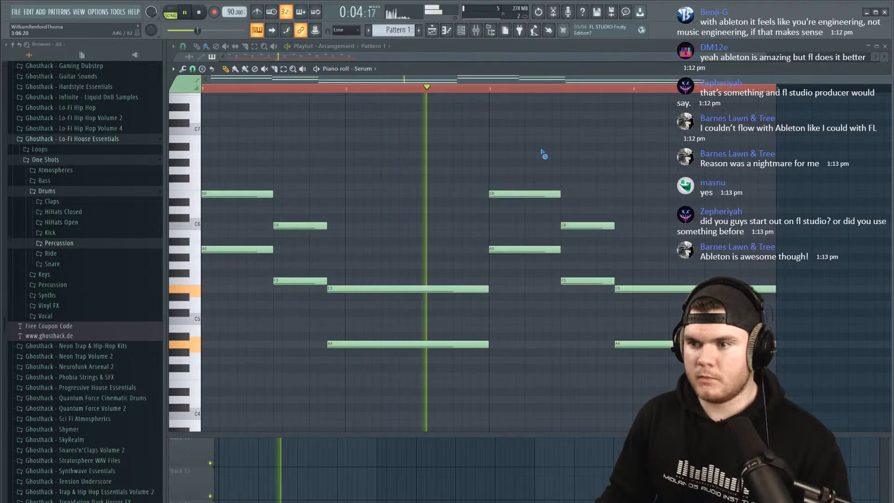
Replace the opening chord of bar 3 with C6 and G5 notes and play the phrase from there.
{"action": "key", "text": "space"}
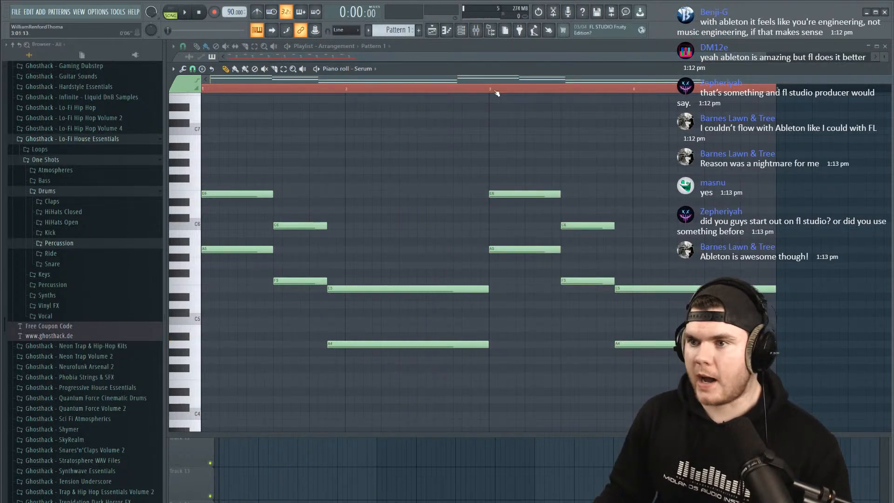
{"action": "right_click", "coordinate": [508, 194]}
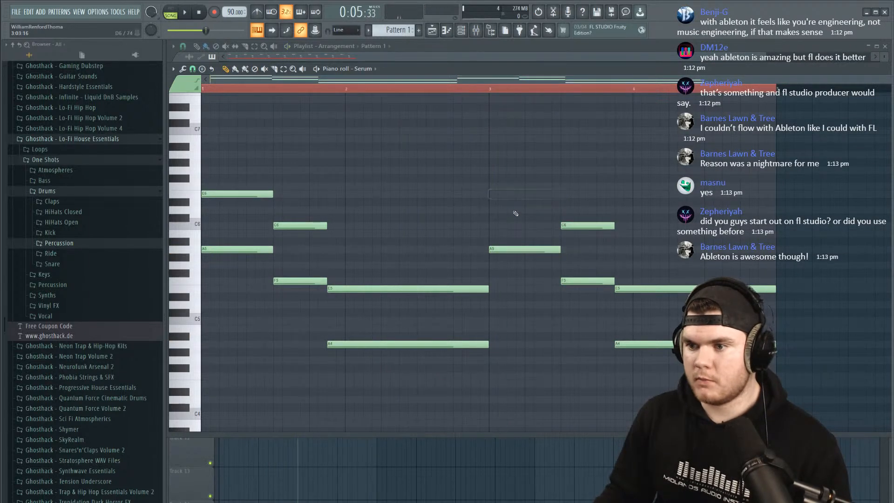
{"action": "left_click_drag", "start_coordinate": [505, 249], "coordinate": [502, 224]}
{"action": "key", "text": "space"}
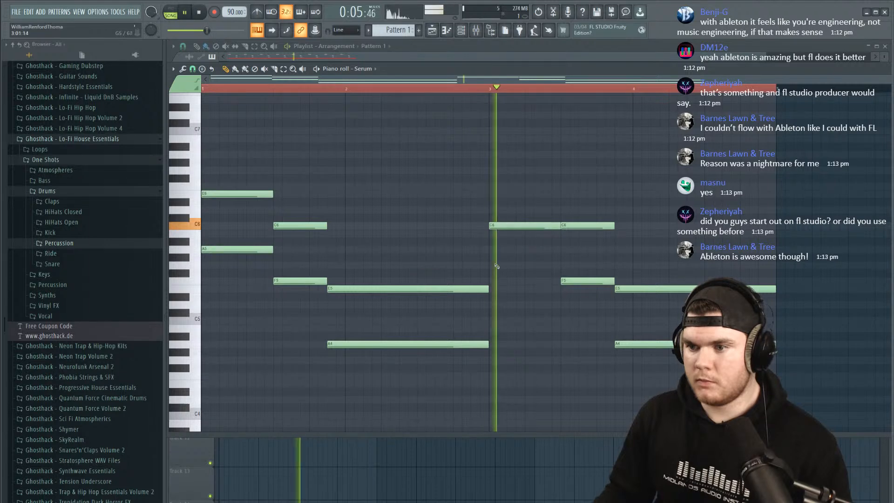
{"action": "key", "text": "space"}
{"action": "left_click", "coordinate": [503, 265]}
{"action": "key", "text": "space"}
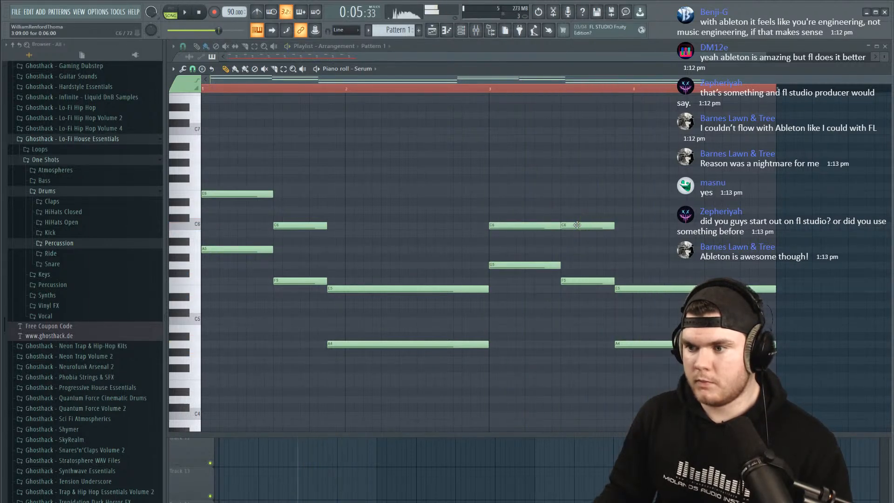
{"action": "key", "text": "space"}
Raise the long A4 note that ends the second phrase by an octave to A5 and play it.
{"action": "left_click_drag", "start_coordinate": [633, 342], "coordinate": [634, 248]}
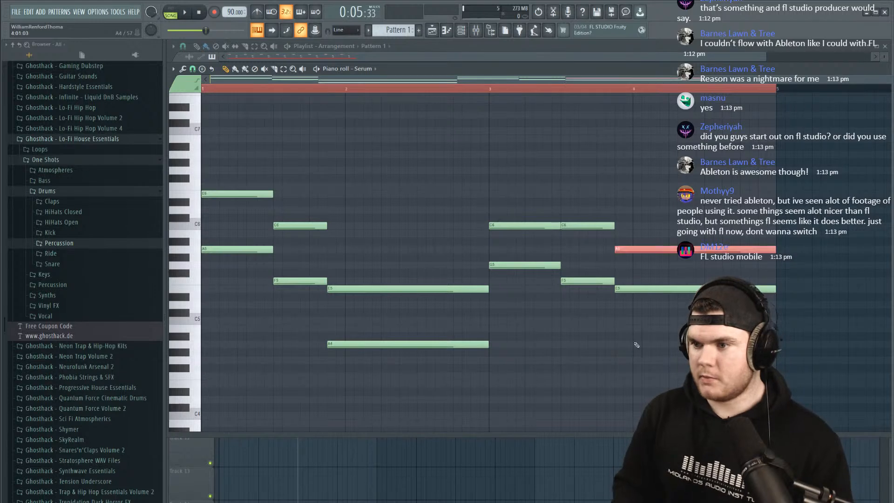
{"action": "key", "text": "space"}
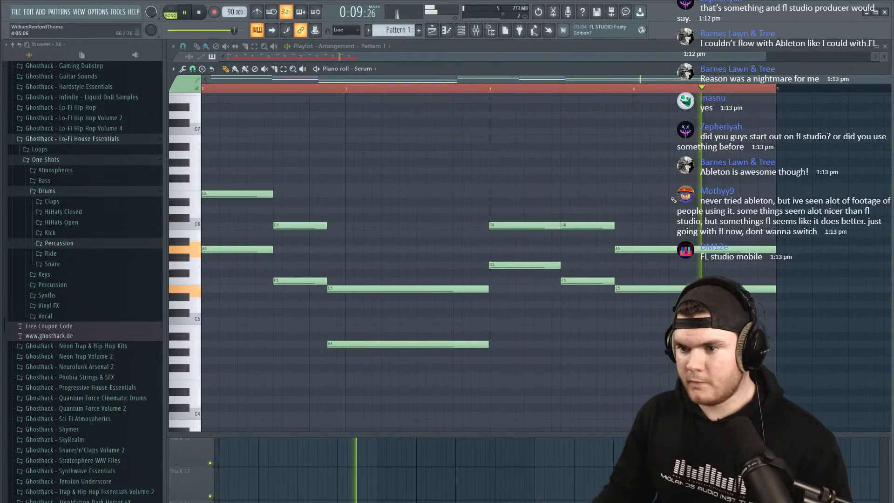
{"action": "key", "text": "space"}
Swap the two long closing chords so A5 and E5 end the first phrase and E5 and A4 end the second.
{"action": "left_click_drag", "start_coordinate": [381, 395], "coordinate": [821, 297]}
{"action": "left_click_drag", "start_coordinate": [685, 304], "coordinate": [378, 256]}
{"action": "key", "text": "space"}
{"action": "left_click_drag", "start_coordinate": [810, 367], "coordinate": [649, 288]}
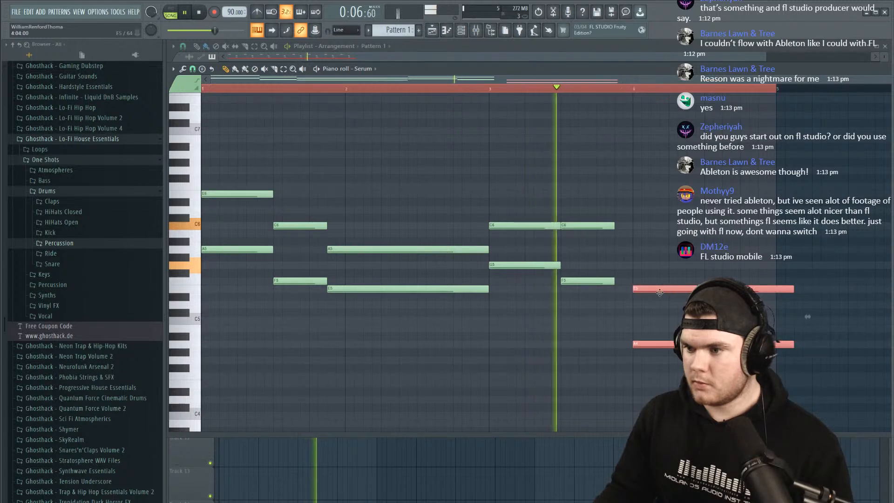
{"action": "left_click", "coordinate": [505, 139]}
{"action": "right_click", "coordinate": [506, 139]}
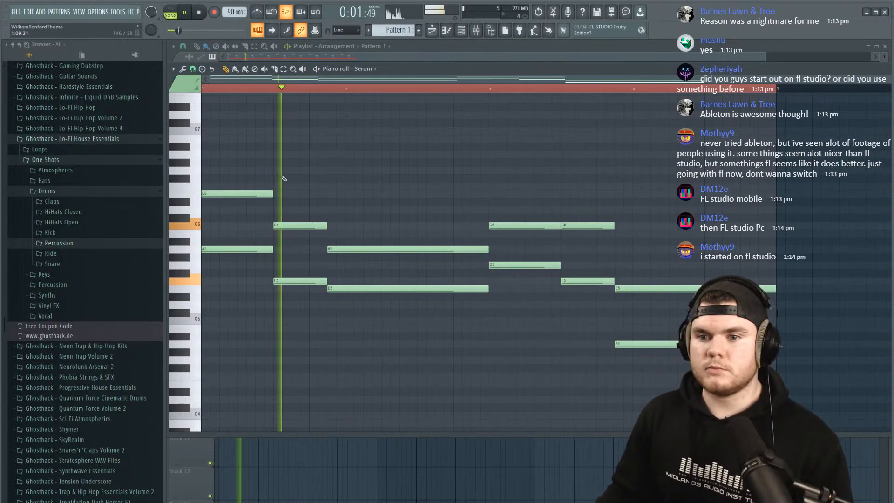
Try the E6 note at the start of bar 1 an octave lower during playback, then restore its pitch.
{"action": "left_click_drag", "start_coordinate": [281, 176], "coordinate": [237, 205]}
{"action": "key", "text": "ctrl+Down"}
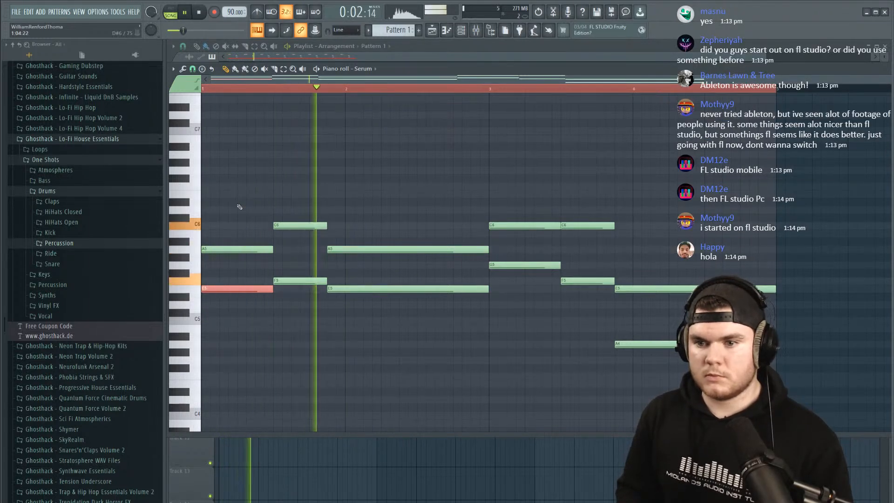
{"action": "key", "text": "space"}
{"action": "key", "text": "ctrl+Up"}
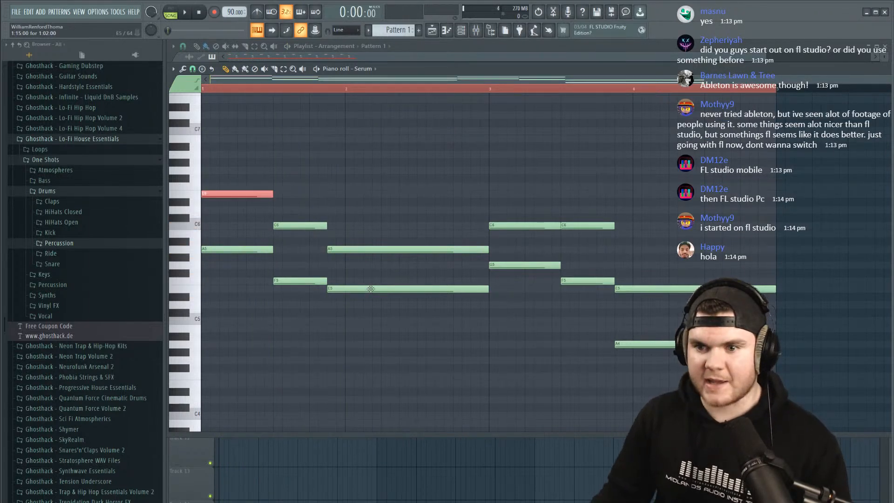
{"action": "left_click", "coordinate": [340, 146]}
{"action": "right_click", "coordinate": [340, 147]}
Try D6 and G5 as bar 1's opening chord, play the phrase, and delete both notes.
{"action": "left_click_drag", "start_coordinate": [231, 194], "coordinate": [227, 209]}
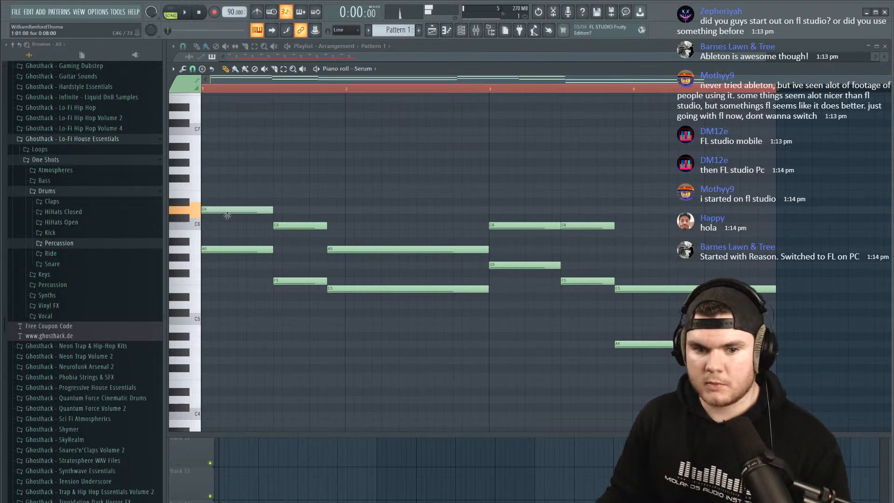
{"action": "left_click_drag", "start_coordinate": [218, 249], "coordinate": [217, 267]}
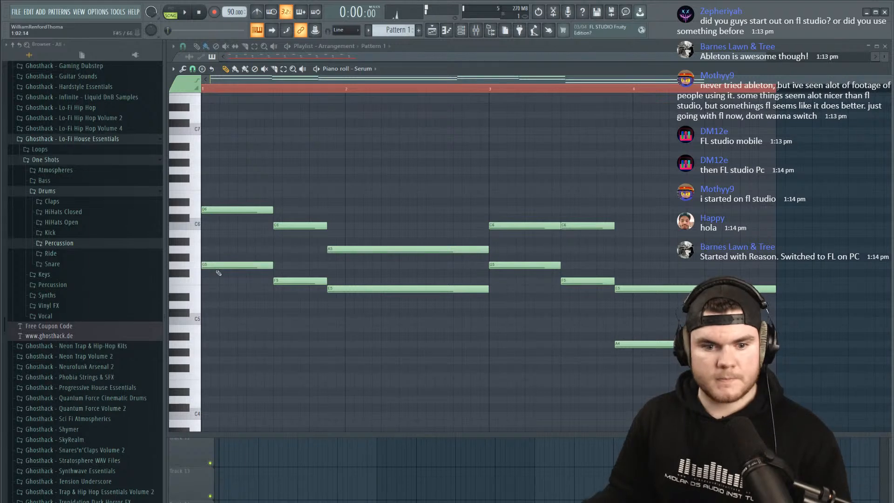
{"action": "key", "text": "space"}
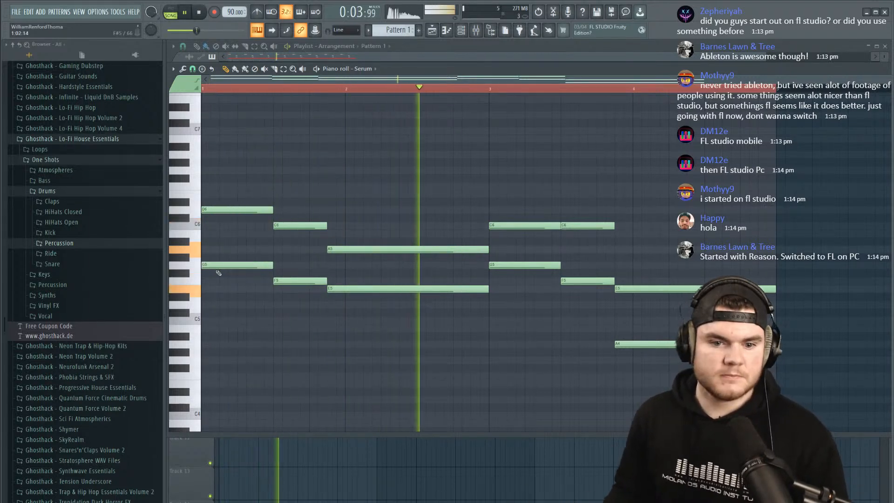
{"action": "key", "text": "space"}
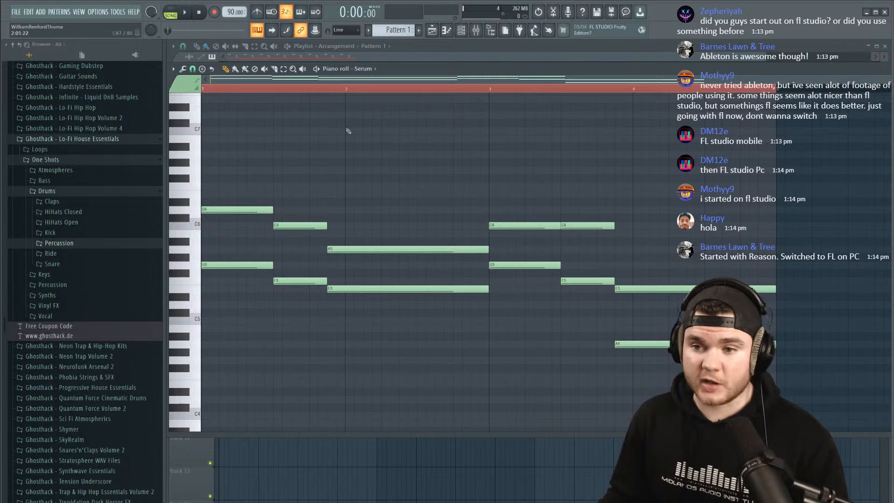
{"action": "right_click", "coordinate": [221, 208]}
{"action": "right_click", "coordinate": [220, 264]}
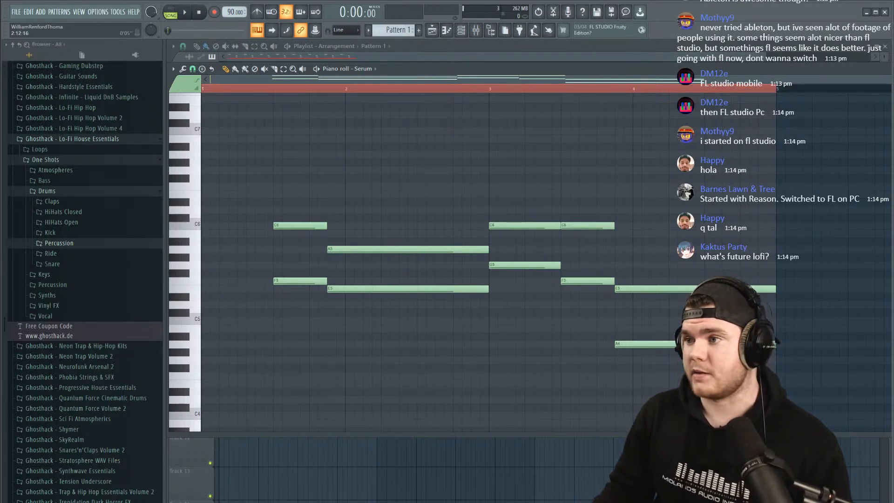
Narrow and reposition the piano roll window and zoom its timeline to fit all four bars.
{"action": "left_click_drag", "start_coordinate": [765, 69], "coordinate": [466, 91]}
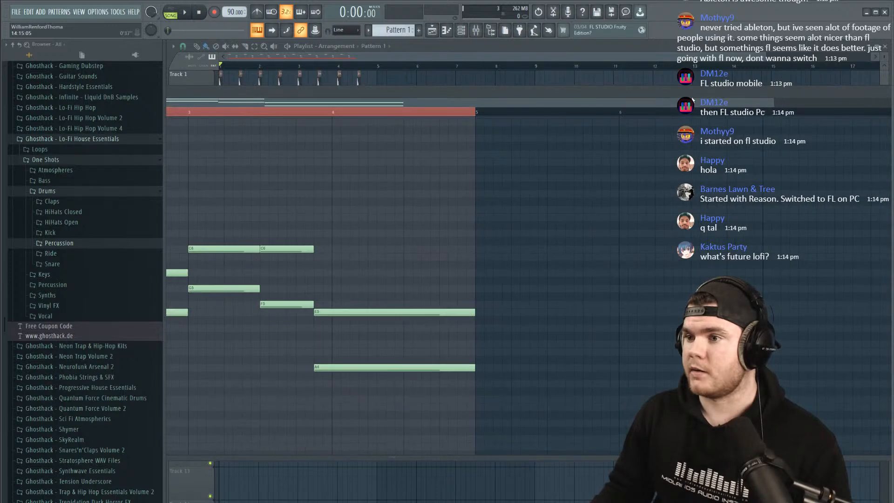
{"action": "left_click_drag", "start_coordinate": [690, 93], "coordinate": [510, 104]}
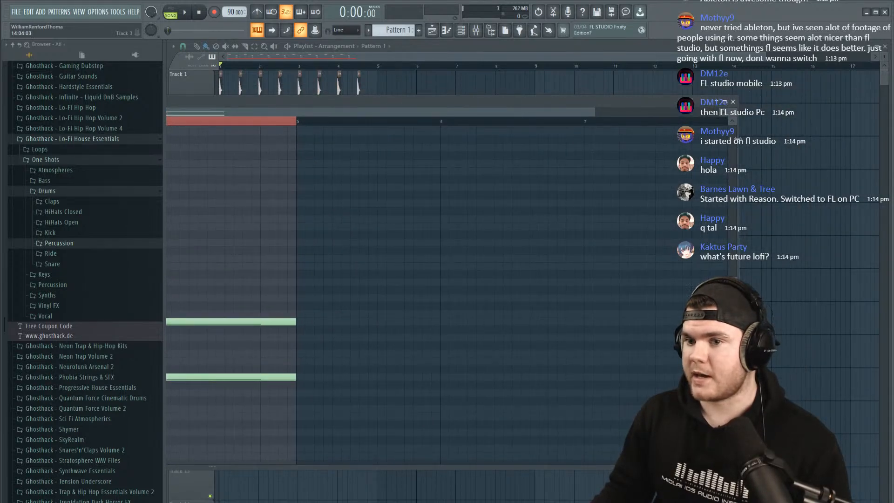
{"action": "left_click_drag", "start_coordinate": [737, 140], "coordinate": [250, 140]}
{"action": "left_click_drag", "start_coordinate": [198, 104], "coordinate": [692, 74]}
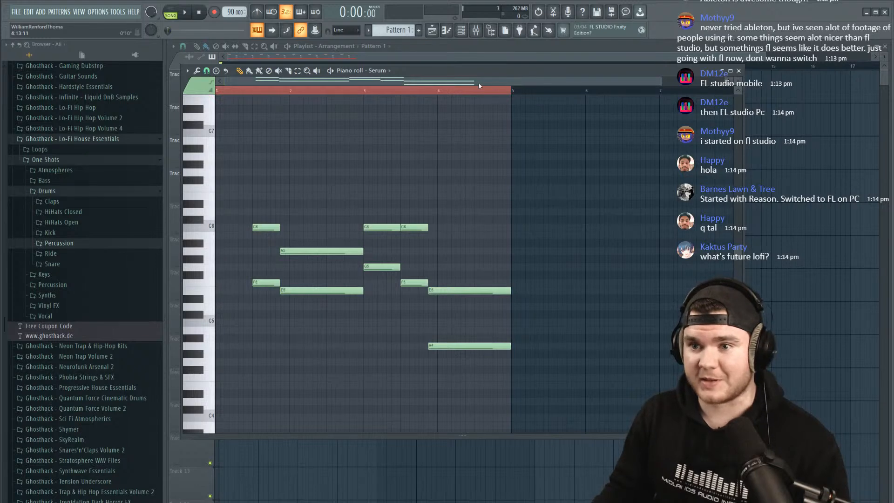
{"action": "left_click_drag", "start_coordinate": [662, 80], "coordinate": [510, 99]}
Add E6 and A5 notes as the opening chord at the start of bar 1 and play the phrase.
{"action": "key", "text": "space"}
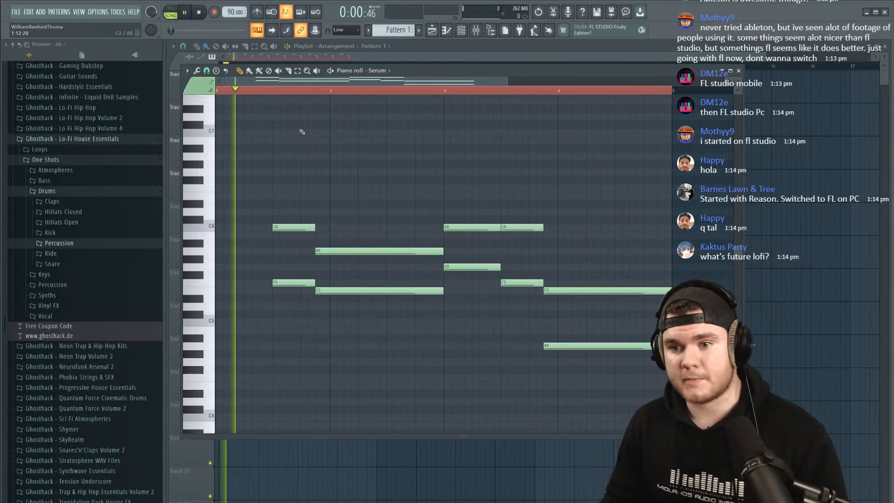
{"action": "left_click", "coordinate": [219, 196]}
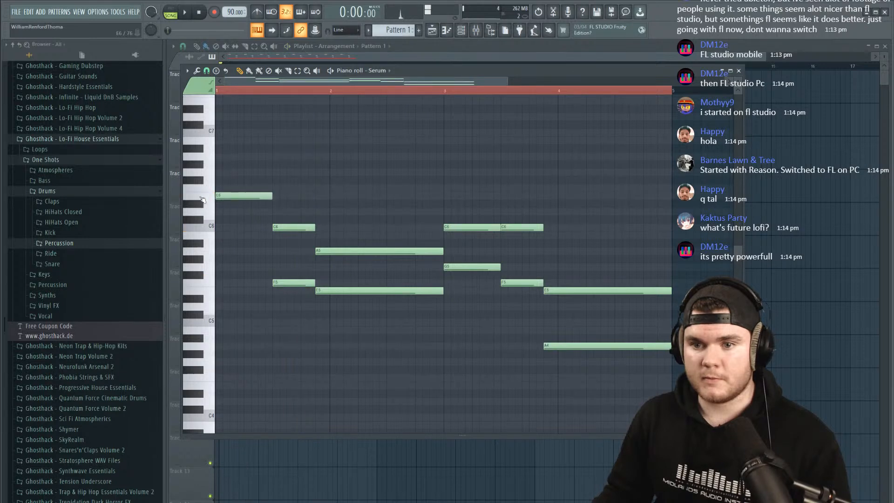
{"action": "key", "text": "space"}
{"action": "left_click", "coordinate": [220, 243]}
{"action": "mouse_move", "coordinate": [232, 233]}
{"action": "left_mouse_down"}
{"action": "mouse_move", "coordinate": [232, 198]}
{"action": "mouse_move", "coordinate": [230, 239]}
{"action": "left_mouse_up"}
{"action": "key", "text": "space"}
{"action": "key", "text": "space"}
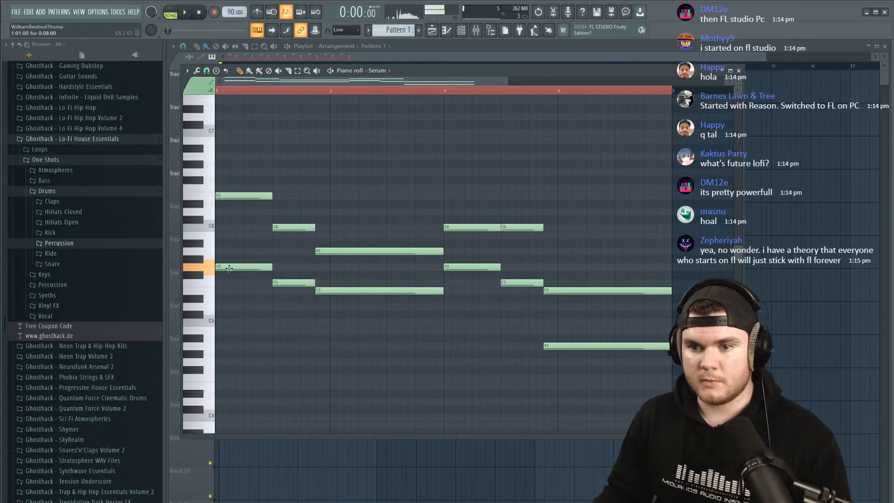
{"action": "key", "text": "space"}
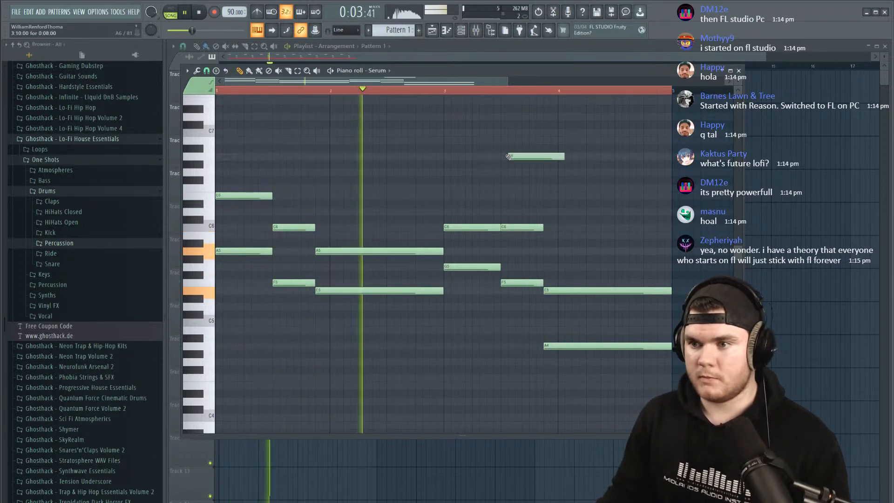
Open the Serum instrument from the channel rack and set oscillator A's octave to -1.
{"action": "key", "text": "F7"}
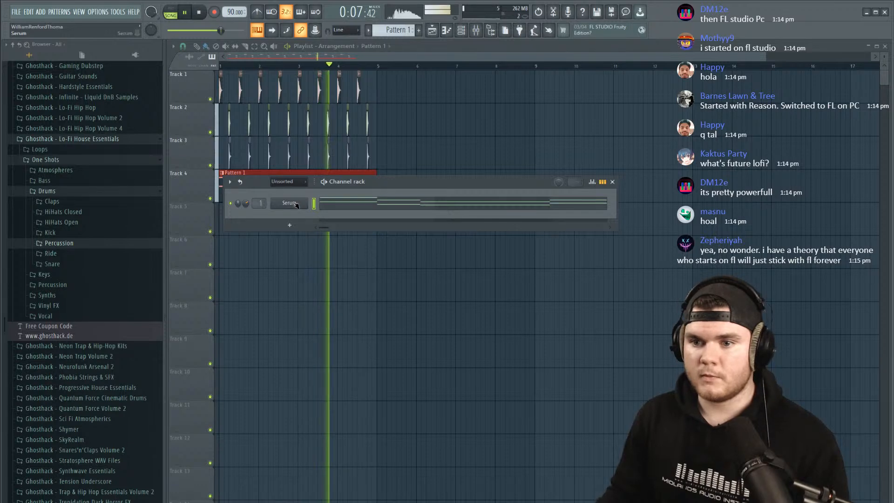
{"action": "left_click", "coordinate": [288, 202]}
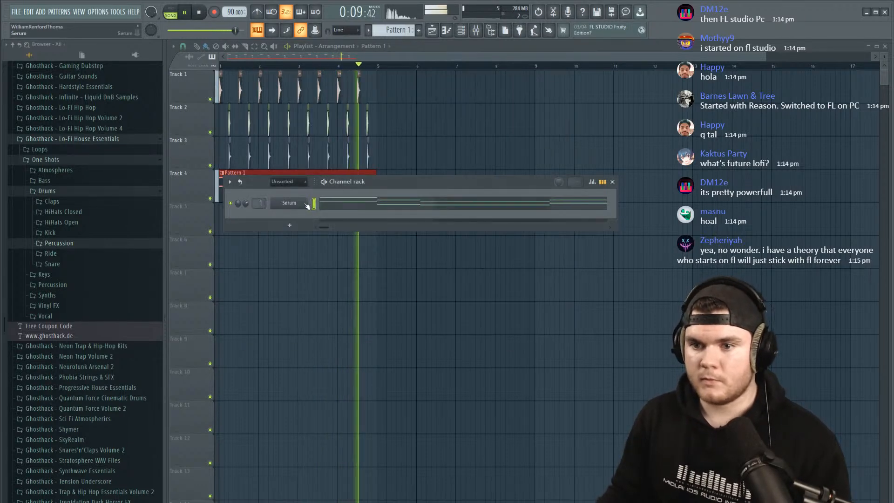
{"action": "left_click_drag", "start_coordinate": [333, 84], "coordinate": [322, 95]}
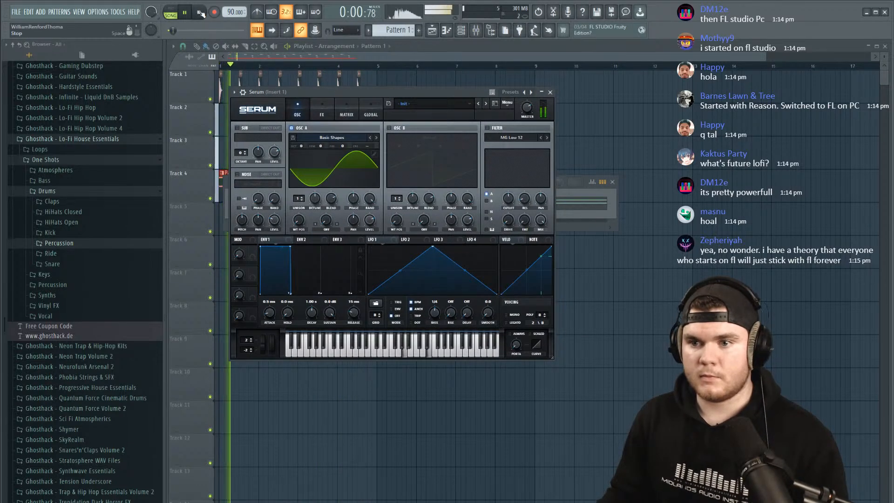
{"action": "left_click_drag", "start_coordinate": [300, 146], "coordinate": [300, 158]}
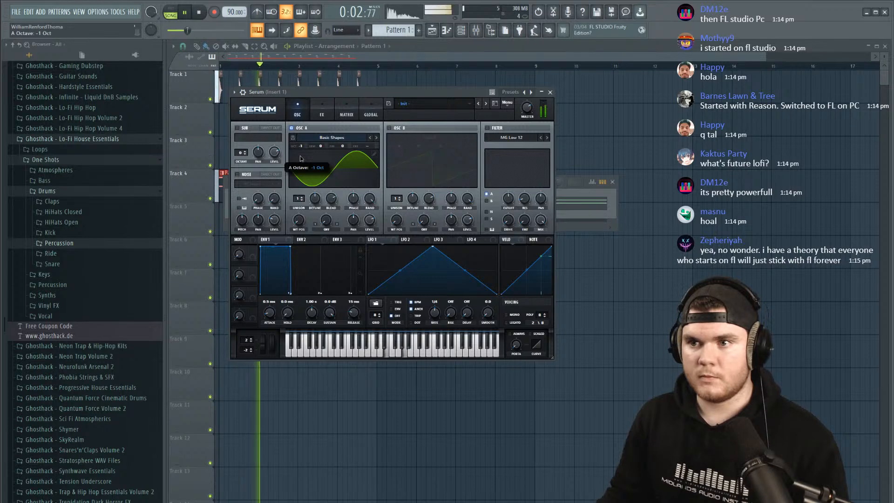
Enable Serum's distortion effect and try the Stomp Box type with the drive at 57%.
{"action": "left_click", "coordinate": [322, 110]}
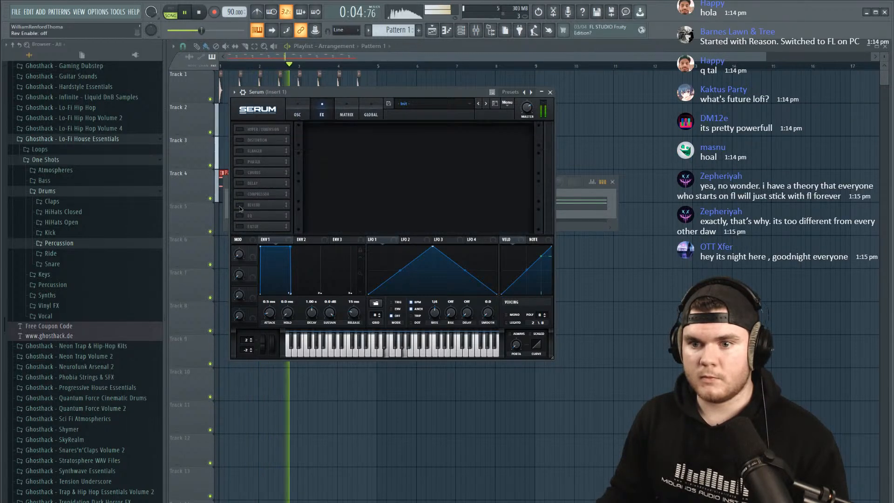
{"action": "left_click", "coordinate": [241, 140]}
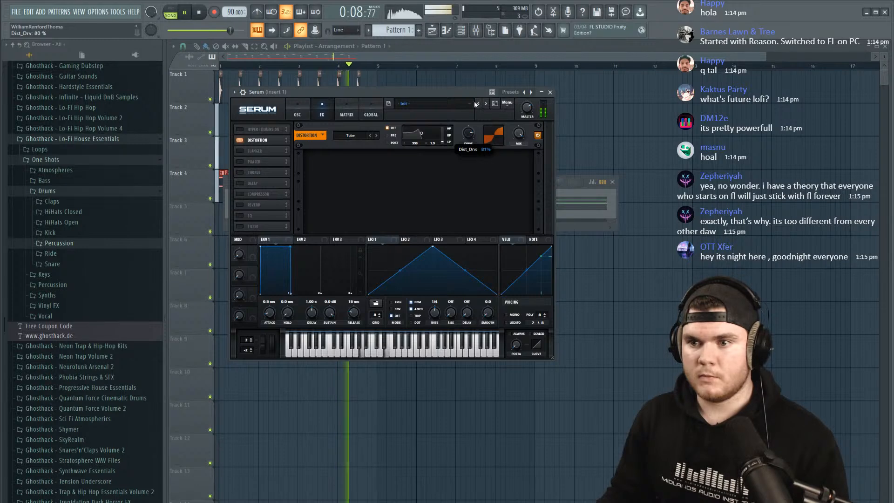
{"action": "left_click", "coordinate": [350, 135]}
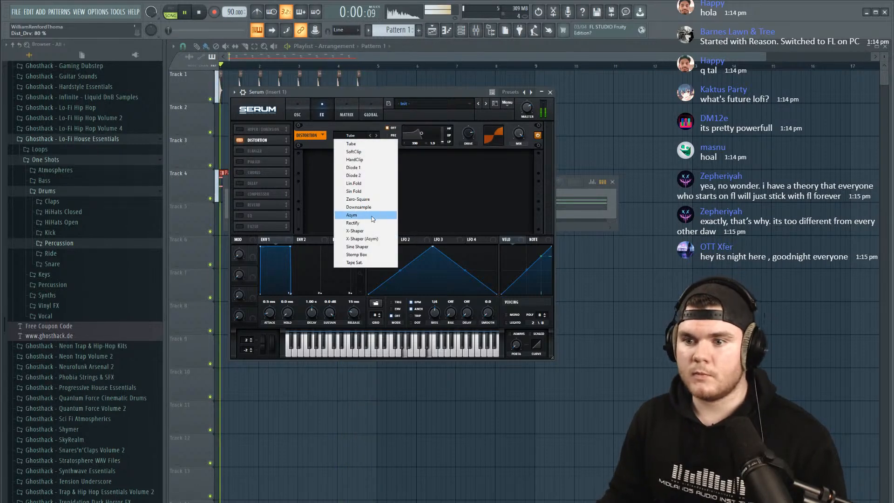
{"action": "left_click", "coordinate": [356, 254]}
{"action": "left_click_drag", "start_coordinate": [468, 134], "coordinate": [464, 142]}
Switch the distortion type to Downsample, lower its drive, and set Serum's master volume to 57%.
{"action": "left_click", "coordinate": [350, 135]}
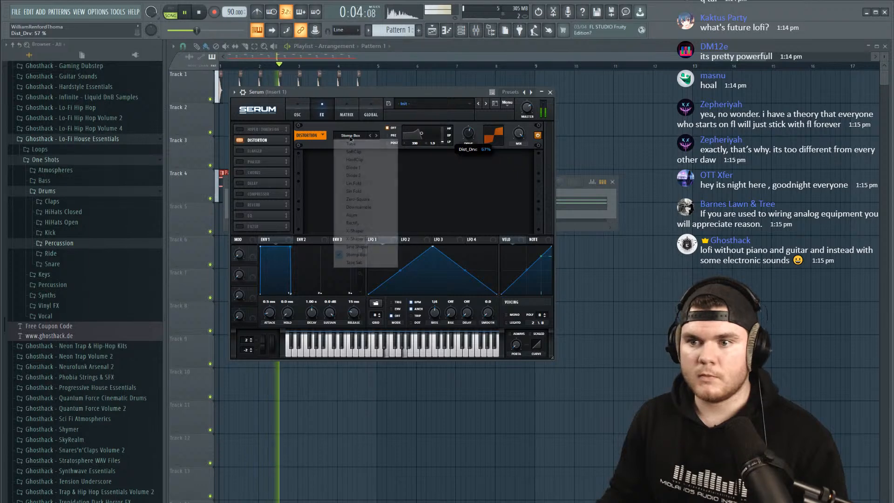
{"action": "left_click", "coordinate": [359, 207]}
{"action": "left_click_drag", "start_coordinate": [468, 134], "coordinate": [462, 163]}
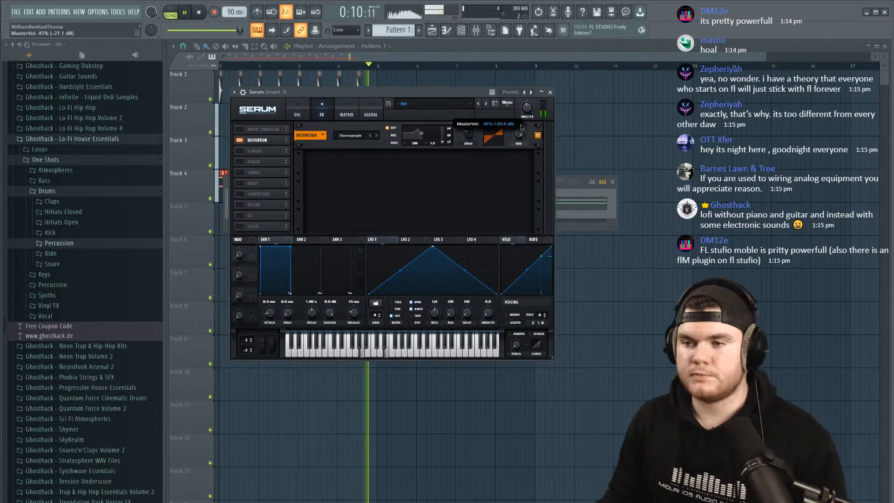
{"action": "left_click", "coordinate": [303, 111]}
{"action": "left_click", "coordinate": [315, 112]}
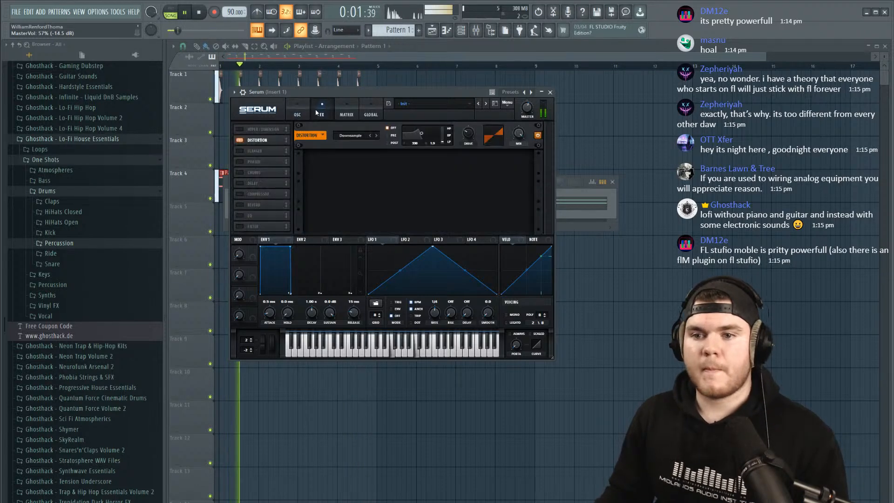
Enable Serum's reverb in Plate mode, place it higher in the effects chain, and set its size to 25% and mix to 47%.
{"action": "left_click", "coordinate": [240, 205]}
{"action": "left_click_drag", "start_coordinate": [254, 205], "coordinate": [255, 158]}
{"action": "left_click", "coordinate": [339, 160]}
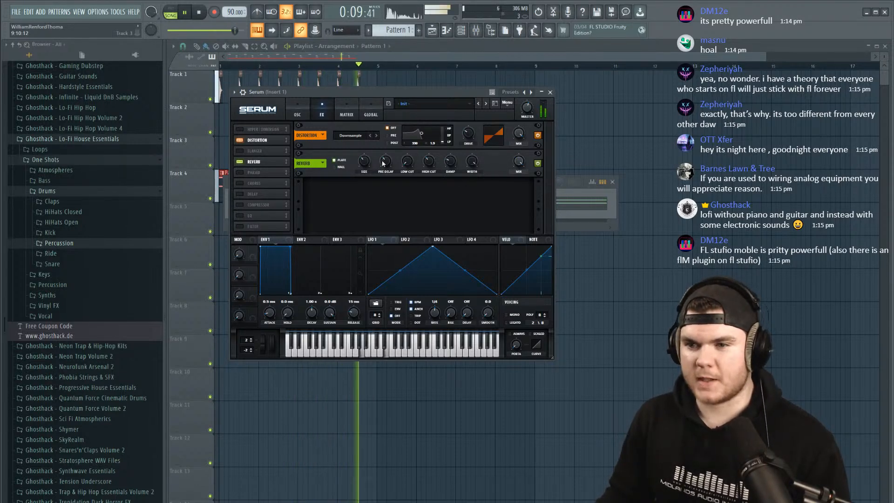
{"action": "left_click_drag", "start_coordinate": [387, 162], "coordinate": [365, 170]}
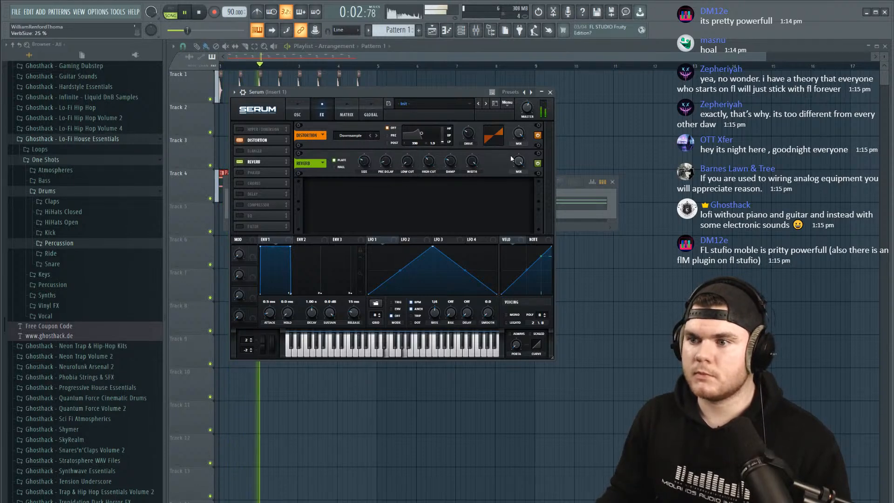
{"action": "left_click_drag", "start_coordinate": [511, 159], "coordinate": [507, 200]}
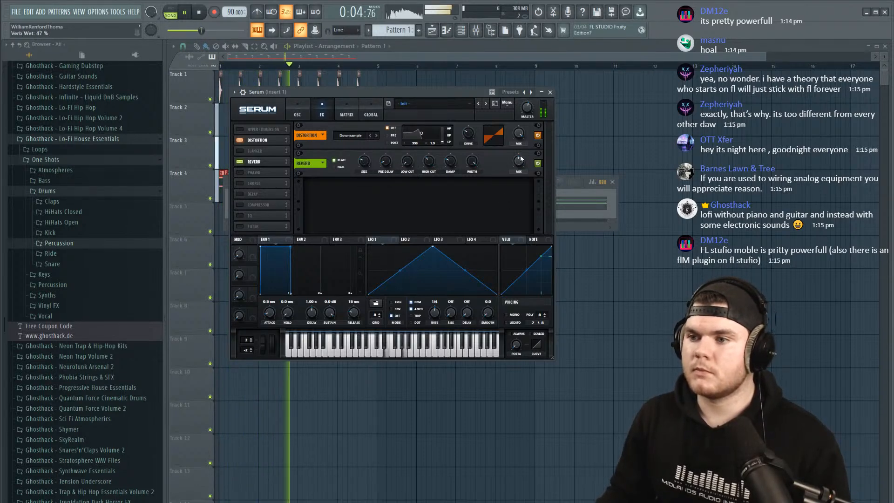
Reduce Serum's reverb mix to 32% and set oscillator A to 2 unison voices with a detune of about 0.25.
{"action": "left_click_drag", "start_coordinate": [520, 158], "coordinate": [520, 152]}
{"action": "left_click", "coordinate": [297, 112]}
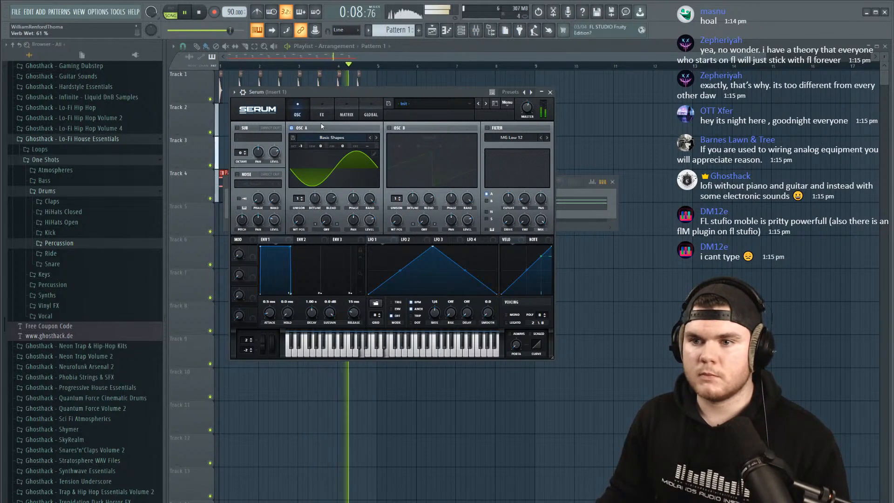
{"action": "key", "text": "space"}
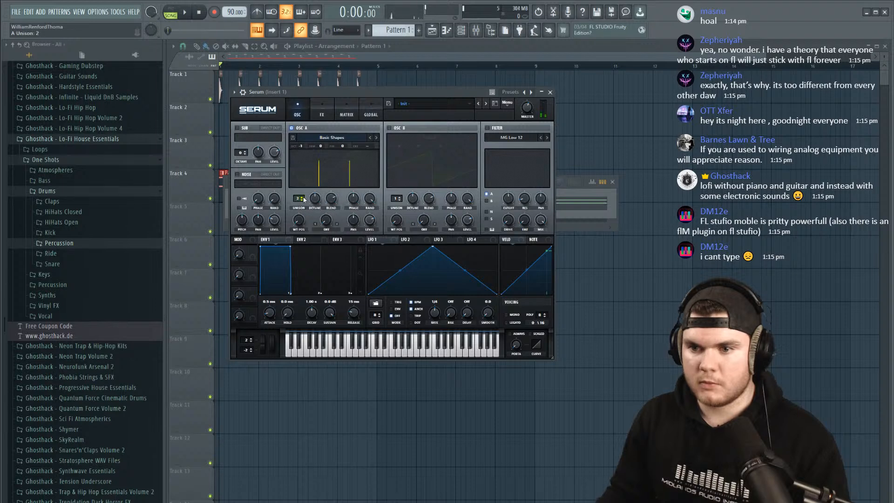
{"action": "left_click", "coordinate": [322, 113]}
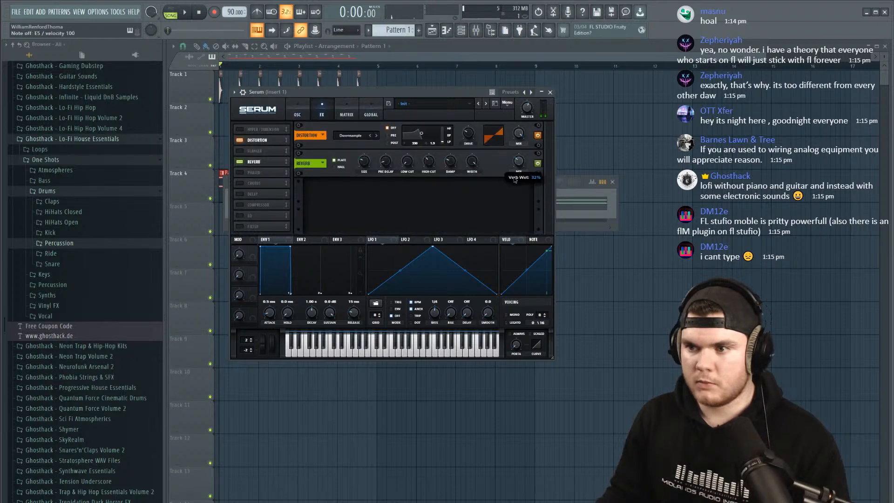
{"action": "left_click", "coordinate": [297, 113]}
{"action": "mouse_move", "coordinate": [316, 201]}
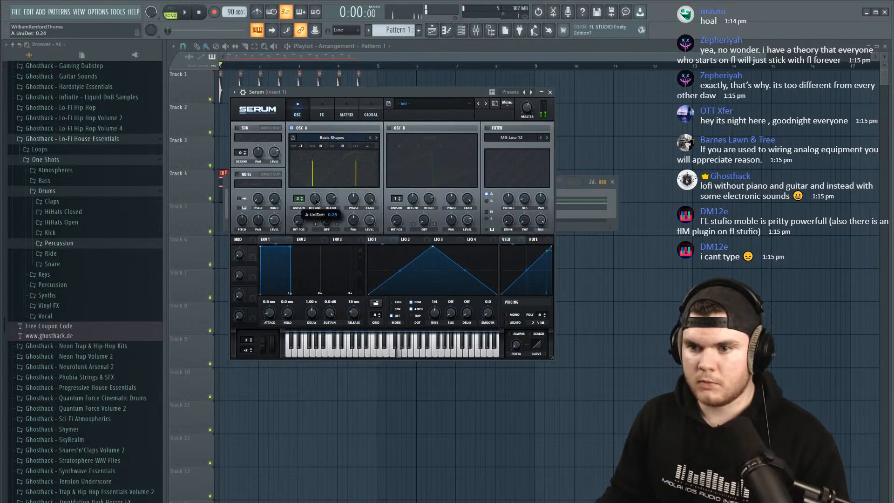
{"action": "key", "text": "space"}
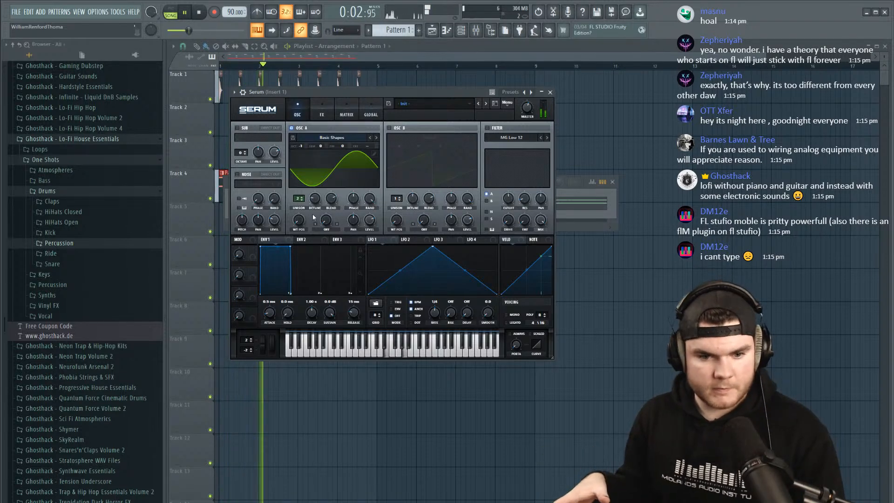
{"action": "key", "text": "space"}
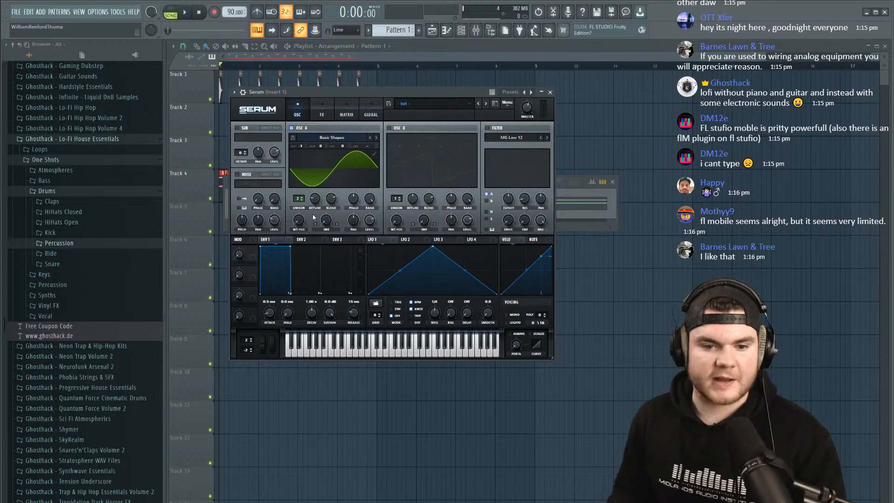
Enable oscillator B with the Default saw wave, set its level to 59% and its octave to -1.
{"action": "left_click_drag", "start_coordinate": [375, 93], "coordinate": [377, 96]}
{"action": "key", "text": "space"}
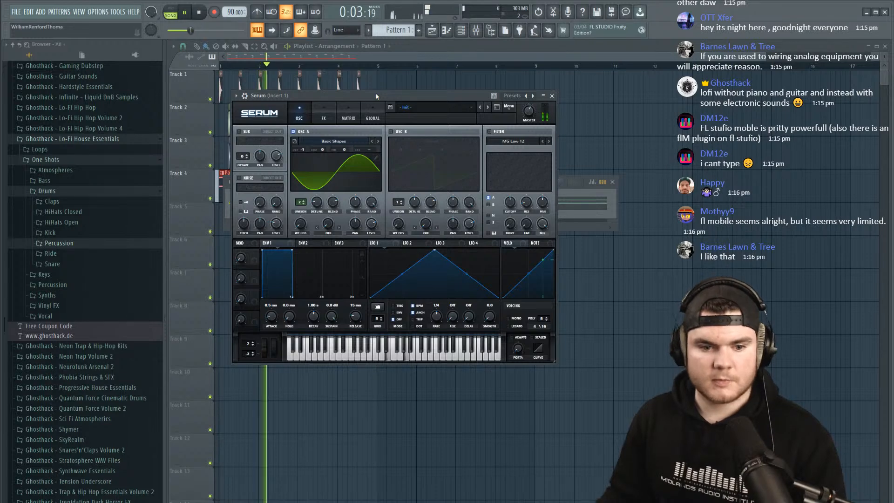
{"action": "left_click", "coordinate": [398, 132]}
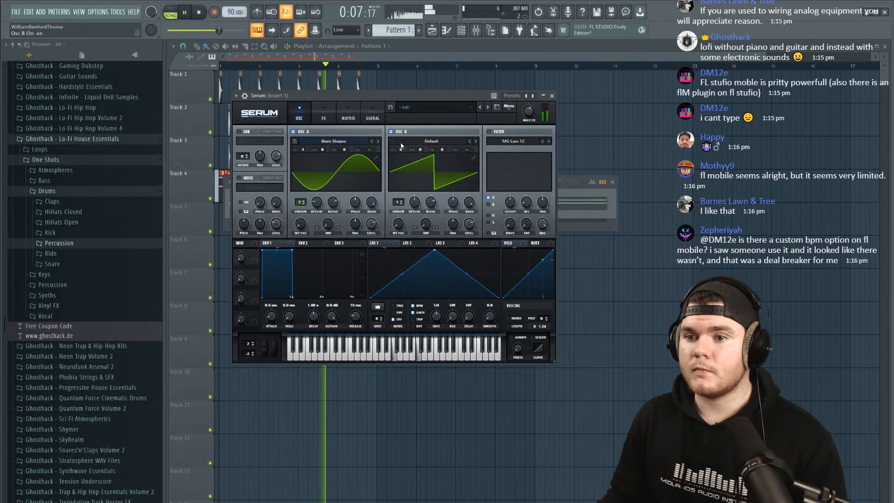
{"action": "mouse_move", "coordinate": [468, 222]}
{"action": "left_mouse_down"}
{"action": "mouse_move", "coordinate": [463, 248]}
{"action": "mouse_move", "coordinate": [463, 229]}
{"action": "left_mouse_up"}
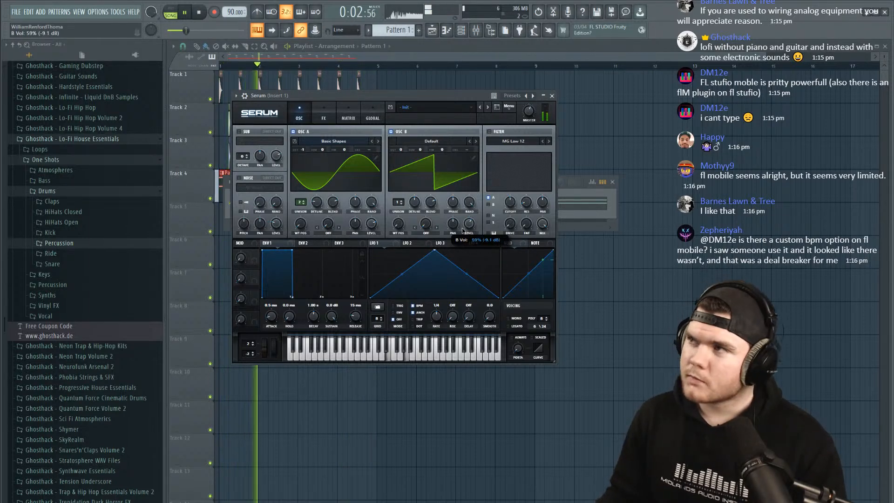
{"action": "key", "text": "space"}
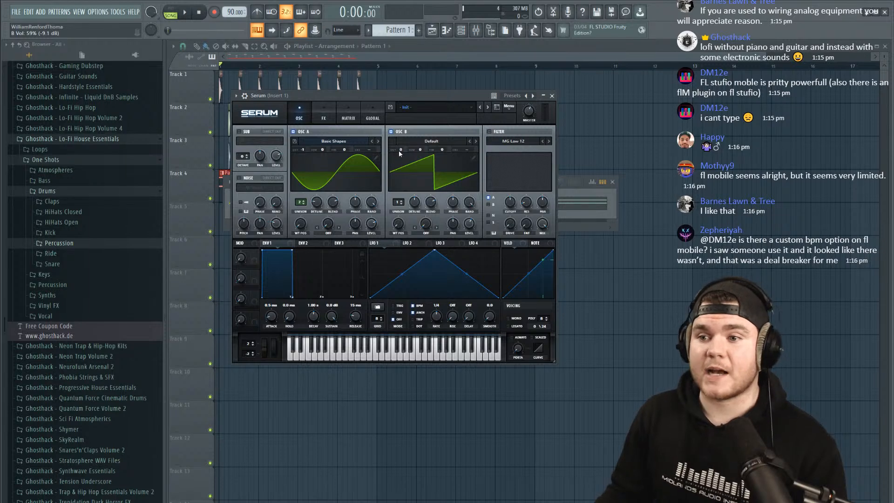
{"action": "key", "text": "space"}
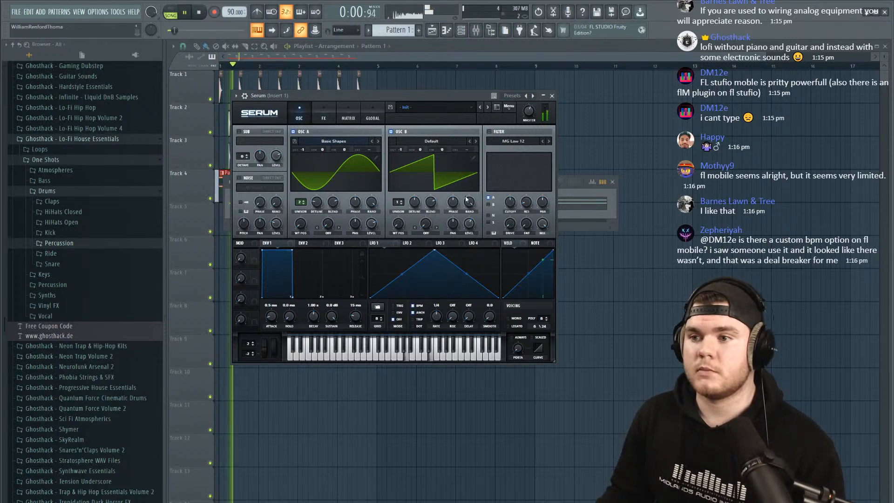
Enable the MG Low 12 filter on oscillator B only and lower its cutoff to 8 Hz.
{"action": "left_click", "coordinate": [489, 132]}
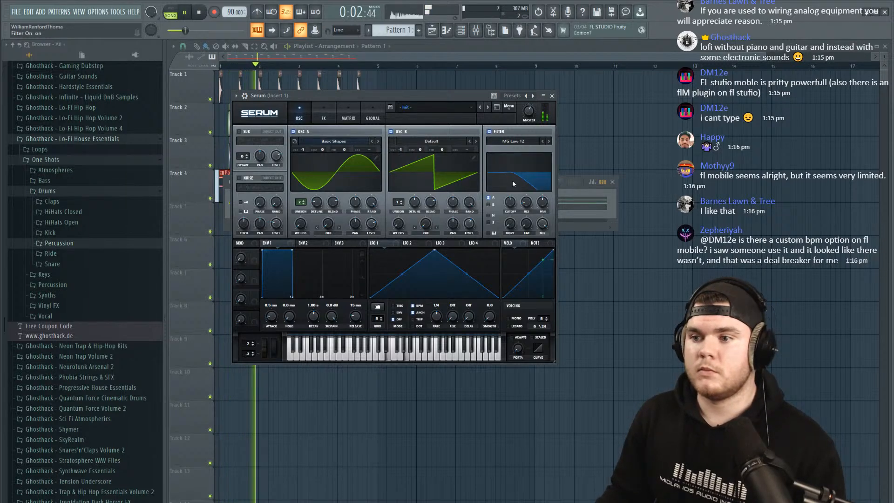
{"action": "left_click", "coordinate": [489, 204]}
{"action": "left_click", "coordinate": [489, 198]}
{"action": "left_click_drag", "start_coordinate": [509, 202], "coordinate": [496, 172]}
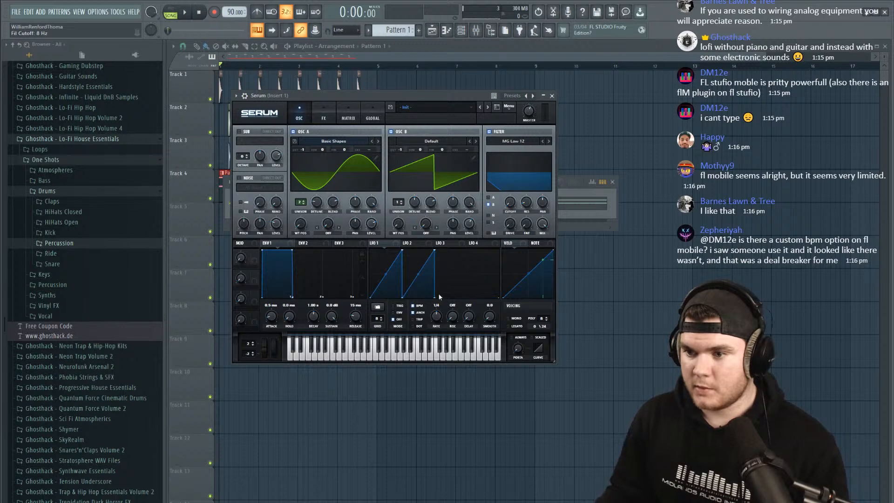
Modulate the filter cutoff with LFO 1 at a rate of 2 bars, and enlarge and reposition the Serum window.
{"action": "key", "text": "space"}
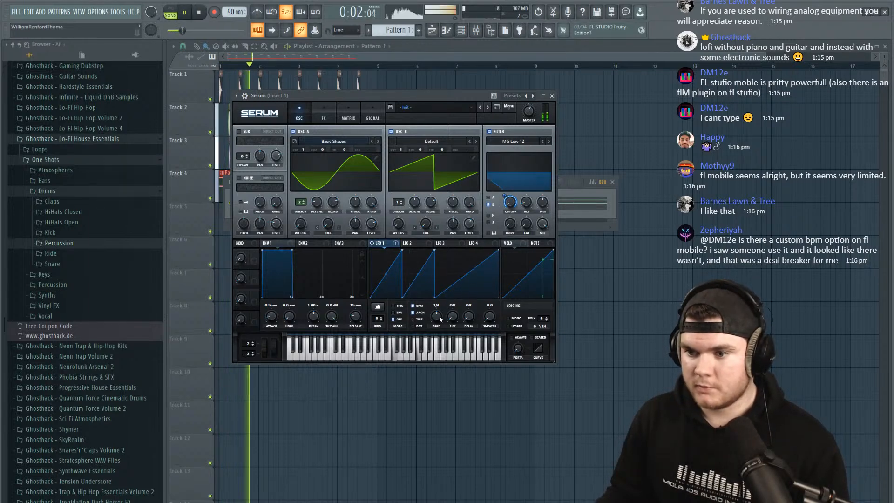
{"action": "left_click_drag", "start_coordinate": [436, 317], "coordinate": [438, 331]}
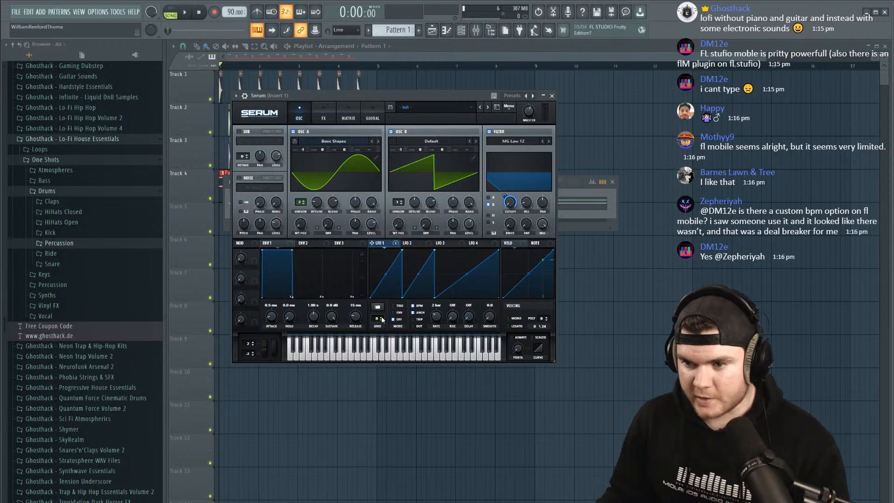
{"action": "left_click", "coordinate": [256, 111]}
{"action": "left_click", "coordinate": [260, 189]}
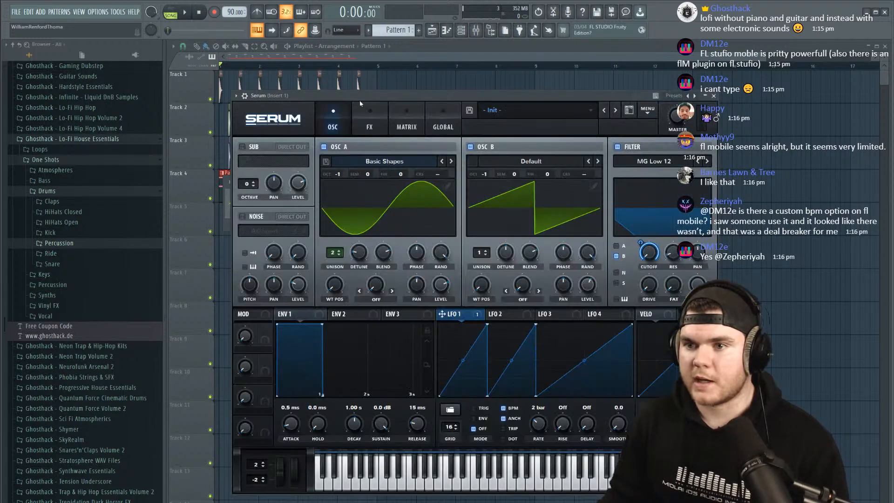
{"action": "left_click_drag", "start_coordinate": [359, 96], "coordinate": [317, 53]}
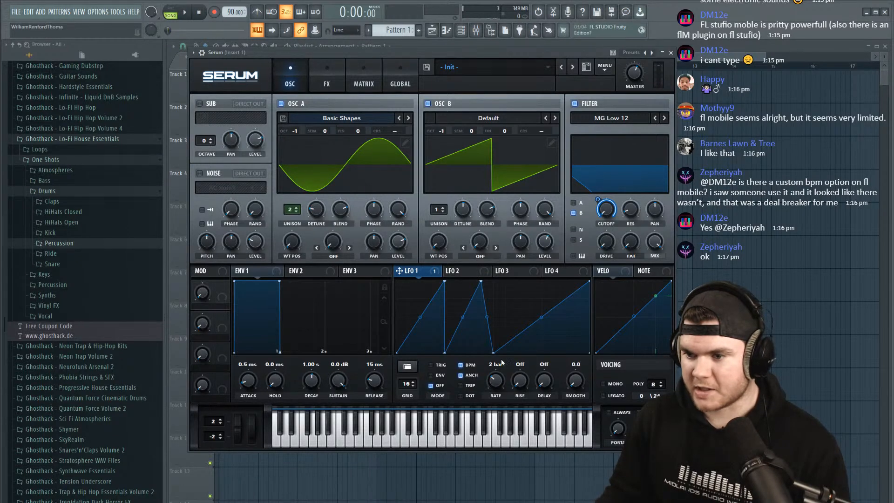
Set the filter cutoff to 118 Hz with less LFO 1 modulation, and give oscillator B 2 unison voices before closing Serum.
{"action": "key", "text": "space"}
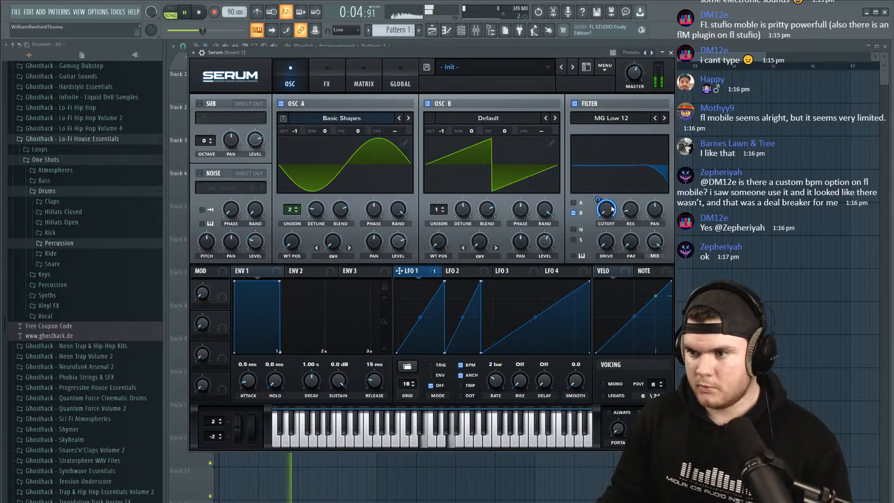
{"action": "mouse_move", "coordinate": [598, 200]}
{"action": "left_mouse_down"}
{"action": "mouse_move", "coordinate": [606, 213]}
{"action": "mouse_move", "coordinate": [600, 206]}
{"action": "left_mouse_up"}
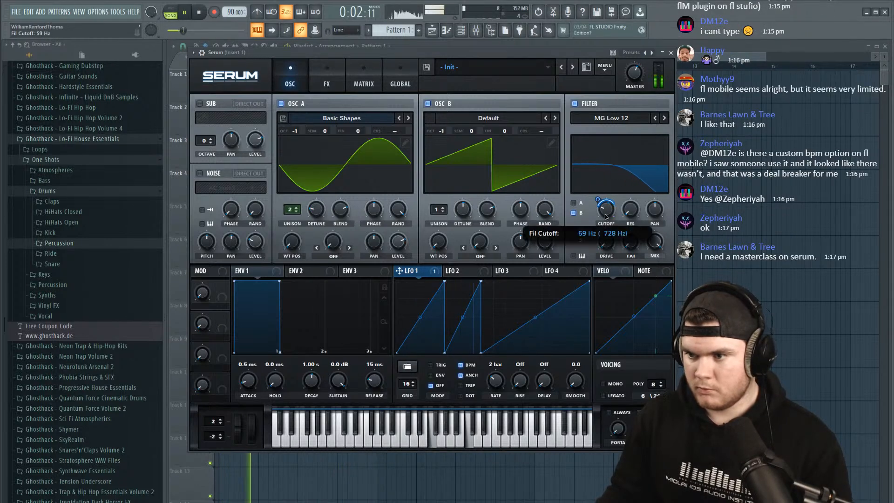
{"action": "left_click_drag", "start_coordinate": [599, 200], "coordinate": [601, 204]}
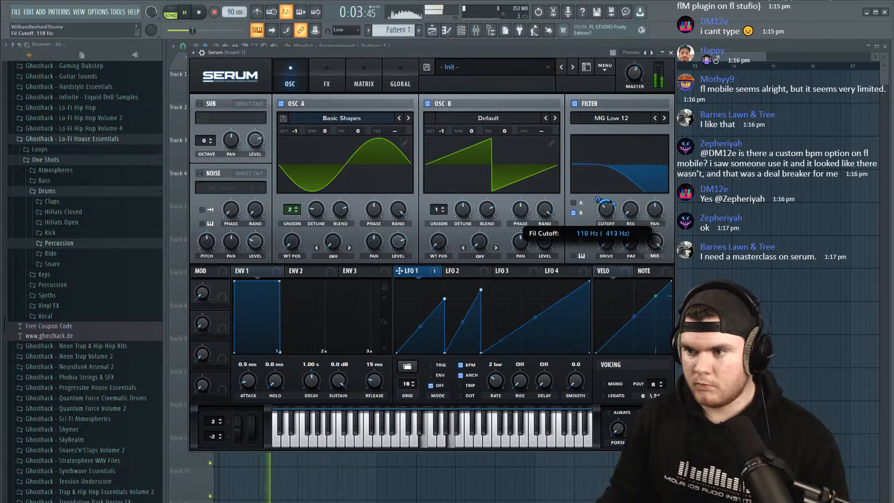
{"action": "left_click", "coordinate": [443, 208]}
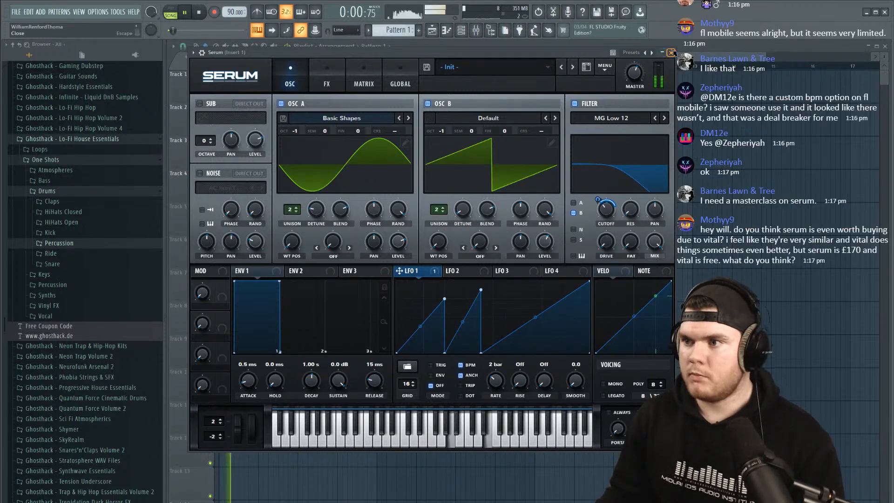
{"action": "left_click", "coordinate": [670, 52]}
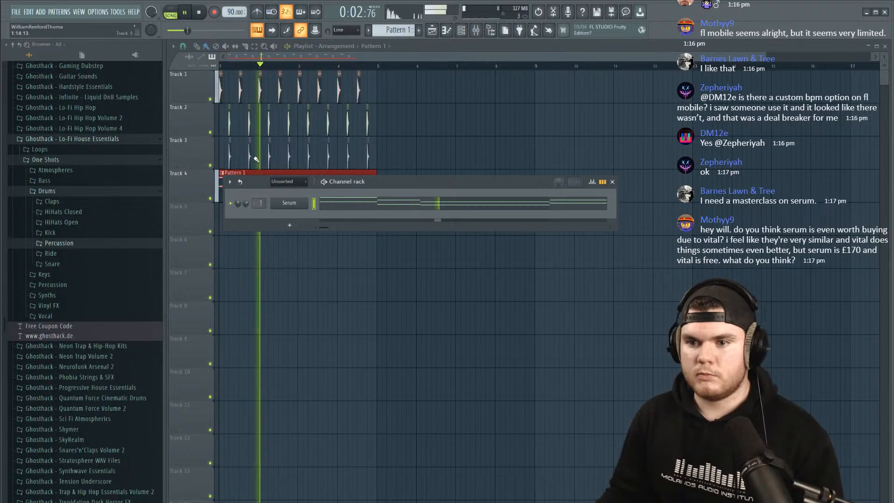
Try moving the kick at the start of bar 2 earlier so that it lines up with the third chord.
{"action": "left_click", "coordinate": [220, 65]}
{"action": "scroll", "coordinate": [237, 66], "scroll_direction": "up", "scroll_amount": 5}
{"action": "left_click_drag", "start_coordinate": [243, 56], "coordinate": [231, 57]}
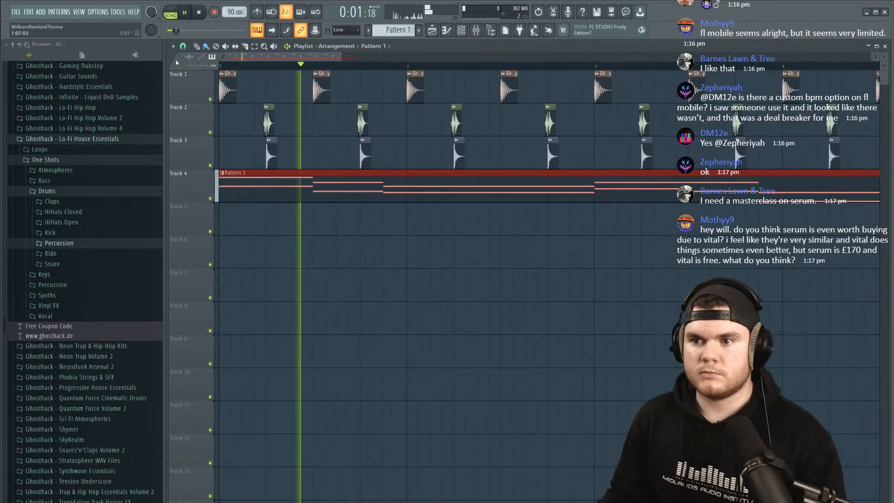
{"action": "left_click_drag", "start_coordinate": [412, 94], "coordinate": [389, 94]}
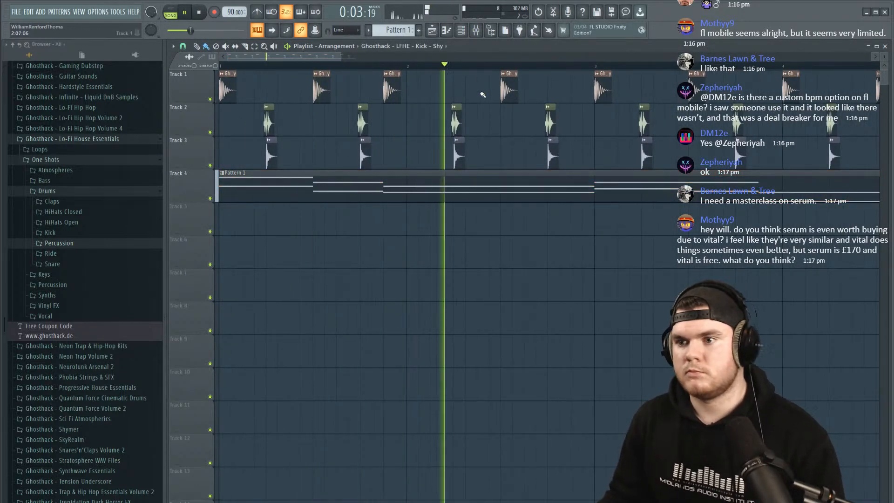
{"action": "key", "text": "space"}
{"action": "key", "text": "space"}
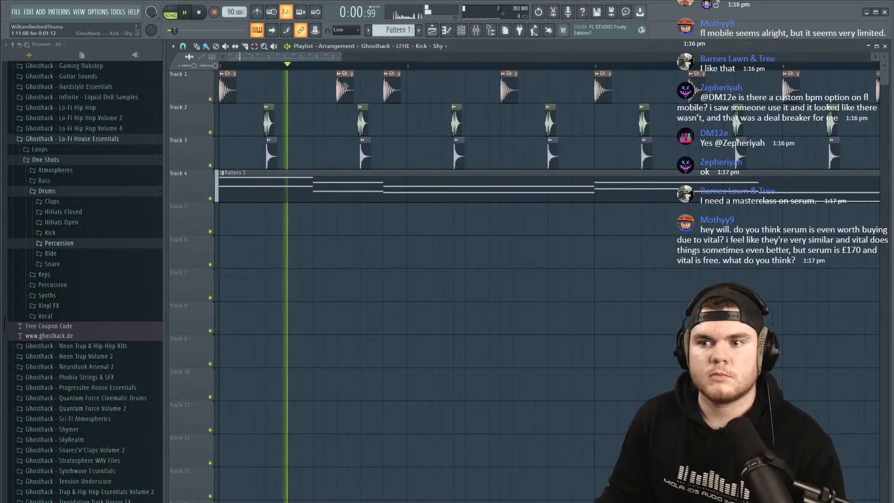
Move the second kick on Track 1 later to position 1:11:00 and play back the beat.
{"action": "left_click_drag", "start_coordinate": [324, 90], "coordinate": [345, 85]}
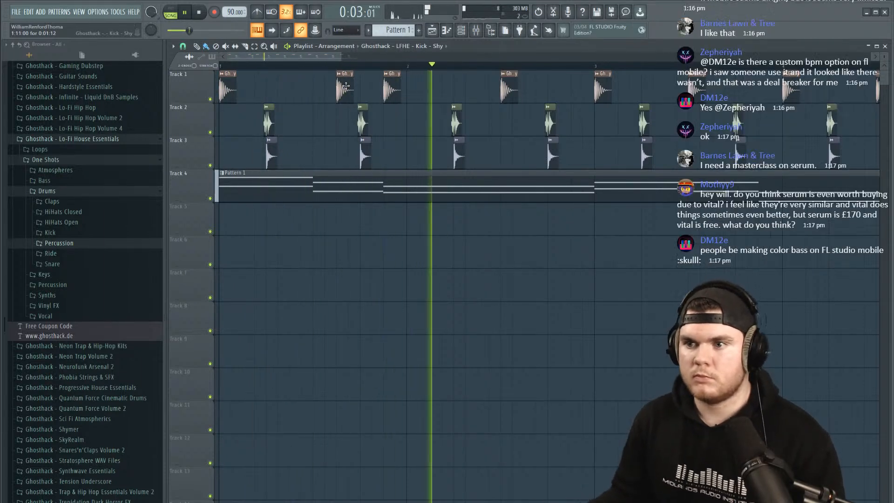
{"action": "key", "text": "space"}
{"action": "key", "text": "space"}
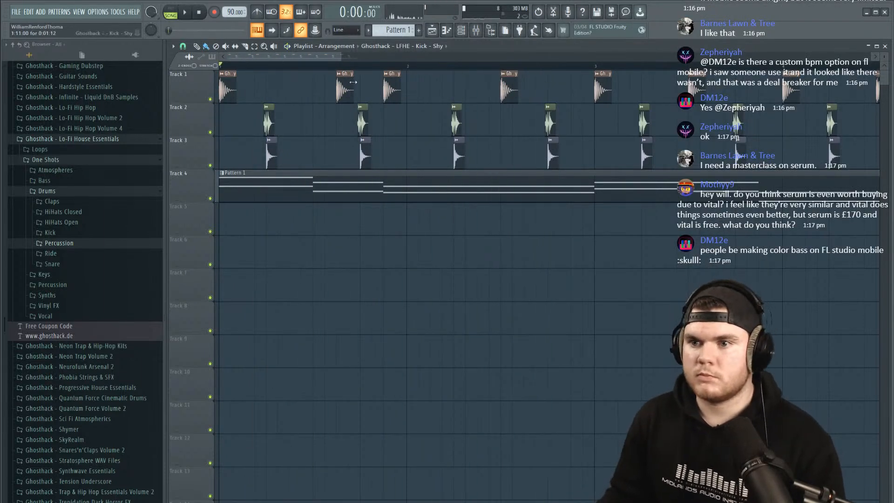
{"action": "mouse_move", "coordinate": [343, 88]}
{"action": "left_mouse_down"}
{"action": "mouse_move", "coordinate": [297, 93]}
{"action": "mouse_move", "coordinate": [339, 83]}
{"action": "left_mouse_up"}
{"action": "key", "text": "space"}
{"action": "key", "text": "space"}
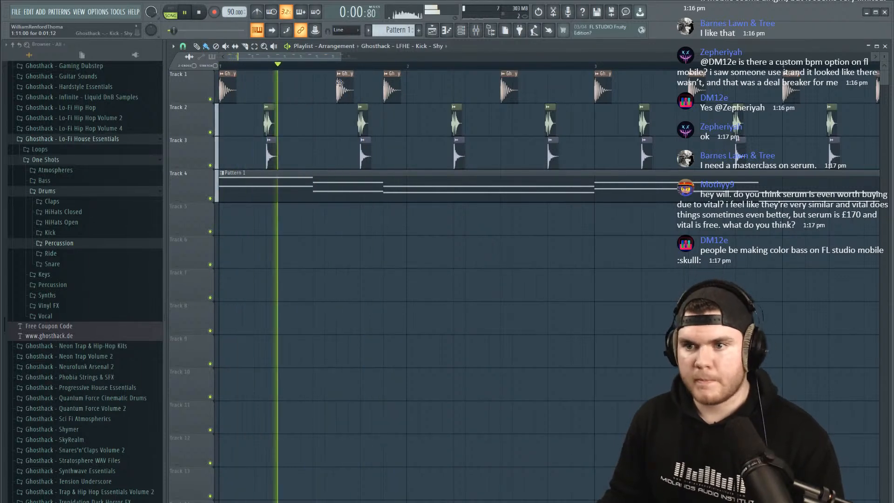
Move the kick at position 2:09:00 later to step 11 of bar 2 and play back the beat.
{"action": "scroll", "coordinate": [339, 67], "scroll_direction": "down", "scroll_amount": 5}
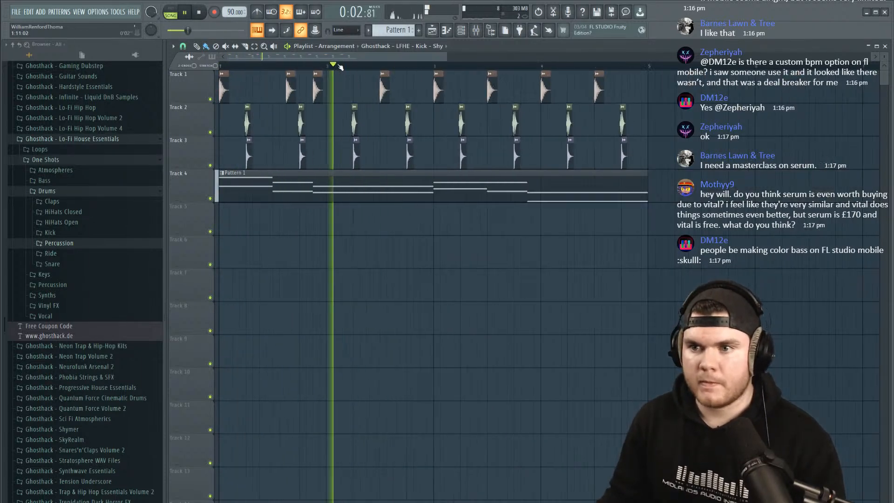
{"action": "scroll", "coordinate": [307, 66], "scroll_direction": "up", "scroll_amount": 6}
{"action": "key", "text": "space"}
{"action": "key", "text": "space"}
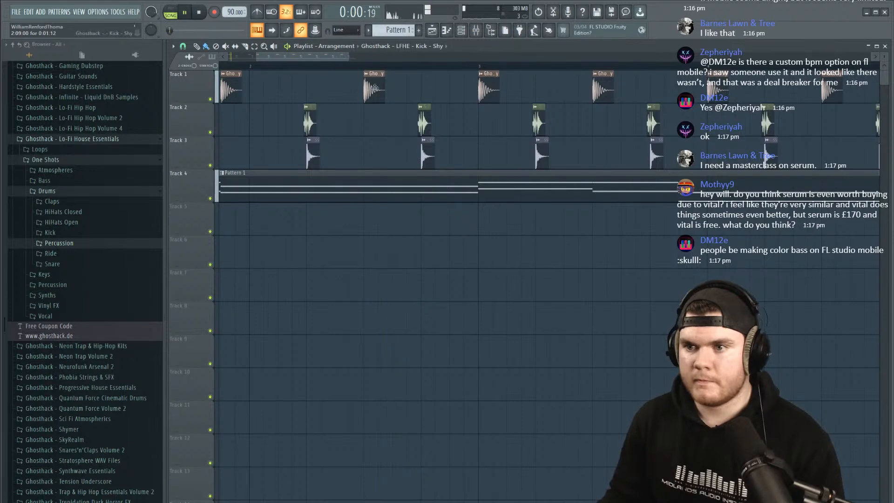
{"action": "scroll", "coordinate": [409, 68], "scroll_direction": "down", "scroll_amount": 3}
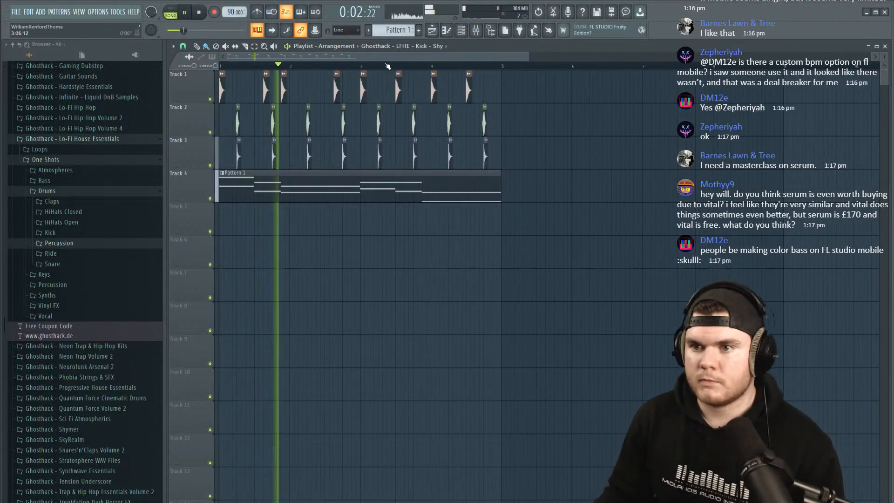
{"action": "key", "text": "space"}
{"action": "key", "text": "space"}
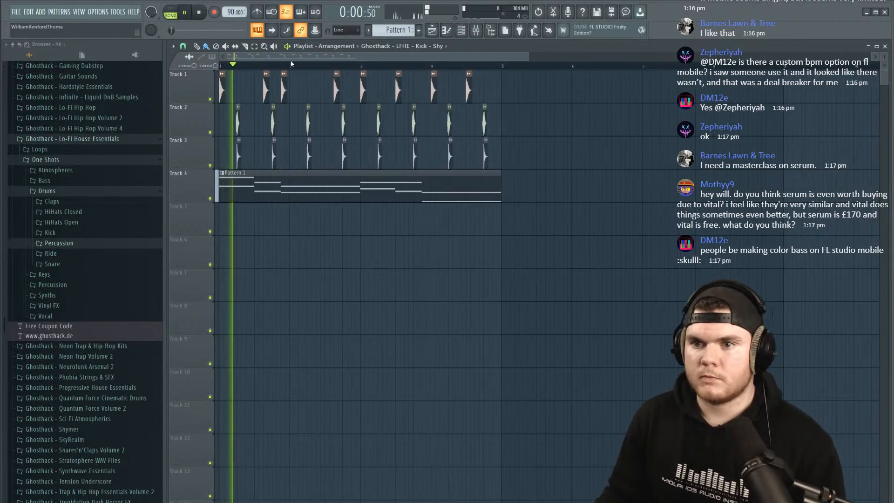
Remove the kick just before bar 2 and place a kick at the start of bar 2 on Track 1.
{"action": "scroll", "coordinate": [298, 69], "scroll_direction": "up", "scroll_amount": 3}
{"action": "scroll", "coordinate": [298, 74], "scroll_direction": "down", "scroll_amount": 1}
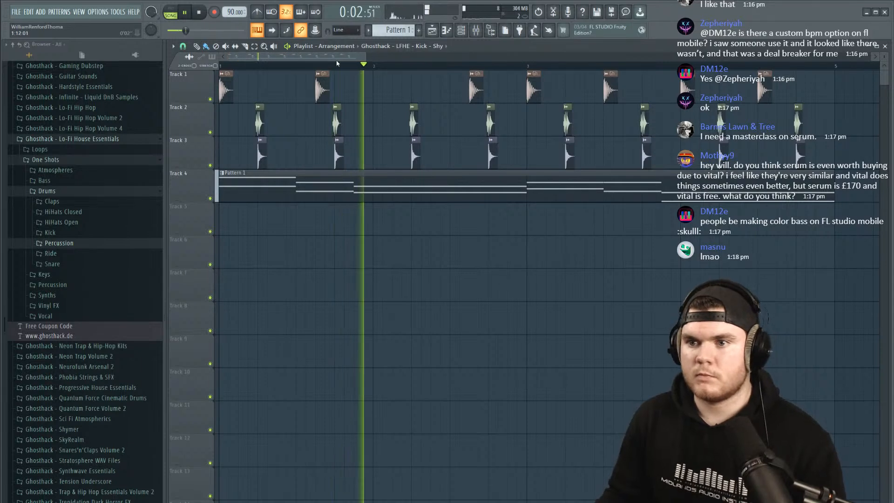
{"action": "key", "text": "space"}
{"action": "key", "text": "space"}
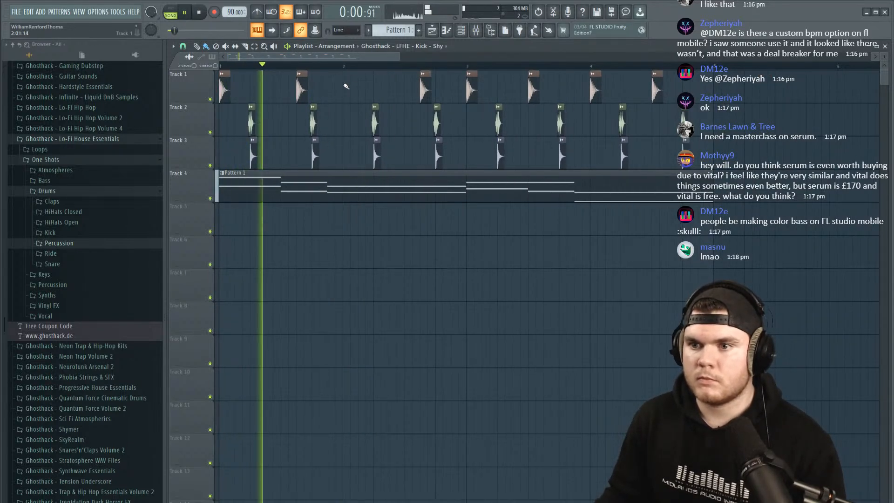
{"action": "left_click", "coordinate": [343, 86]}
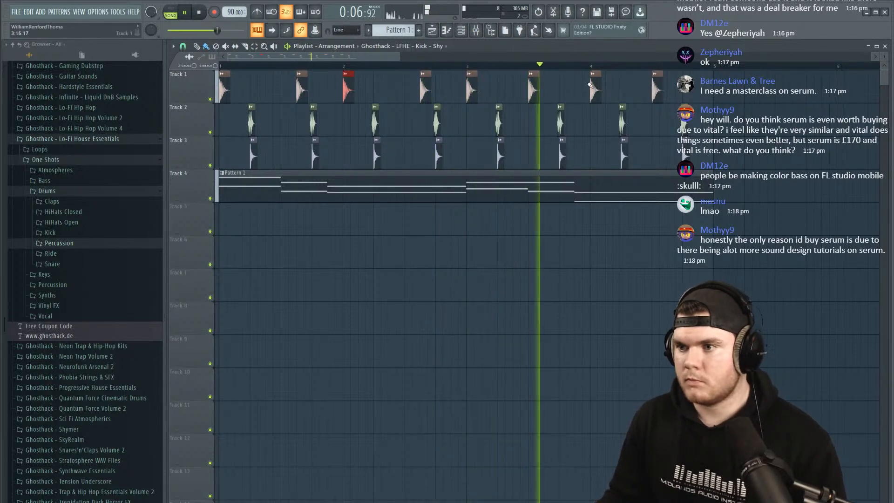
Move the Track 1 kick at the start of bar 4 earlier to 3:15:00 and the last kick later to step 11 of bar 4.
{"action": "left_click_drag", "start_coordinate": [594, 88], "coordinate": [578, 88]}
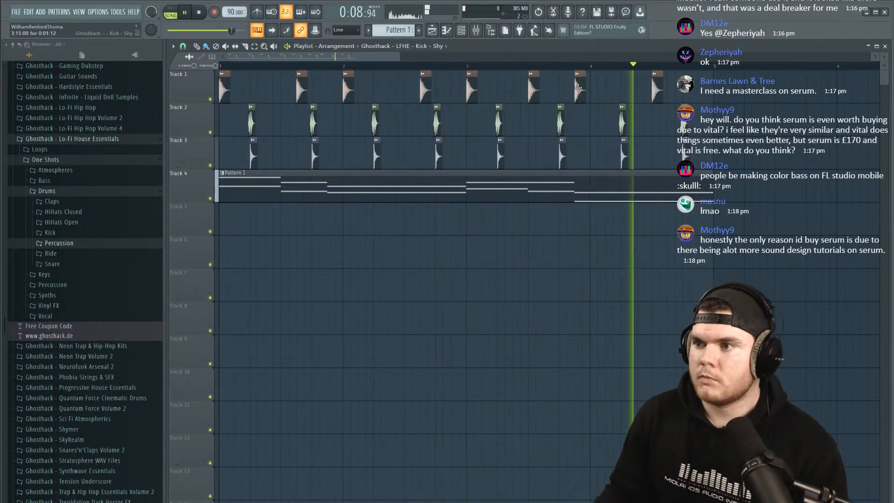
{"action": "left_click_drag", "start_coordinate": [655, 87], "coordinate": [667, 88]}
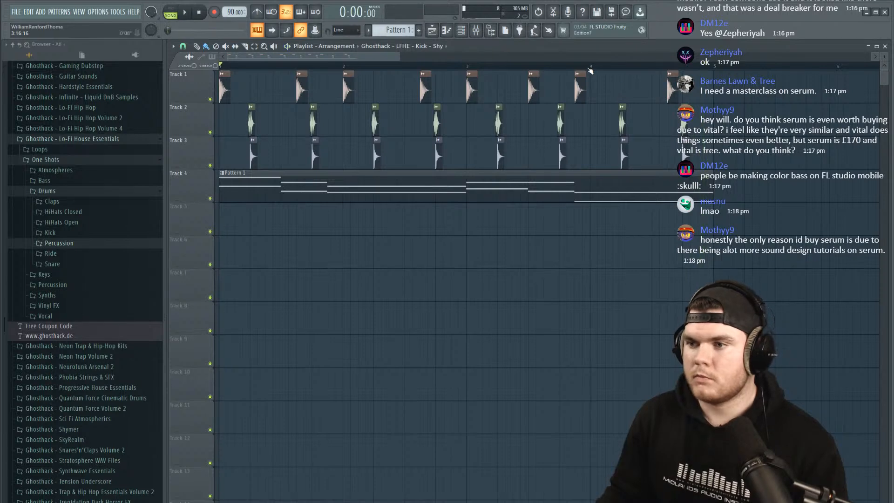
Set the playlist's time selection to cover bars 1 to 4 so the four-bar arrangement loops.
{"action": "scroll", "coordinate": [590, 71], "scroll_direction": "down", "scroll_amount": 1}
{"action": "key", "text": "space"}
{"action": "left_click_drag", "start_coordinate": [610, 66], "coordinate": [187, 84]}
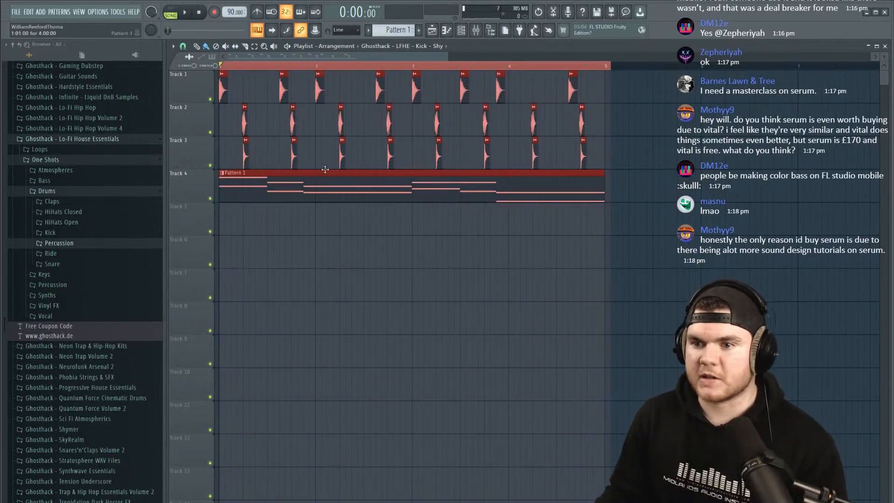
Open Pattern 1's Serum channel alongside the mixer and route it to mixer track 20.
{"action": "double_click", "coordinate": [326, 173]}
{"action": "left_click", "coordinate": [738, 70]}
{"action": "key", "text": "space"}
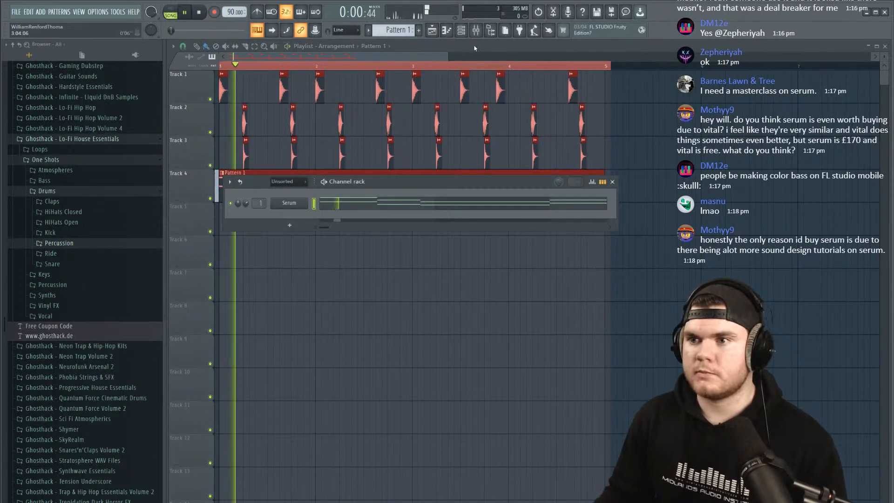
{"action": "left_click", "coordinate": [476, 30]}
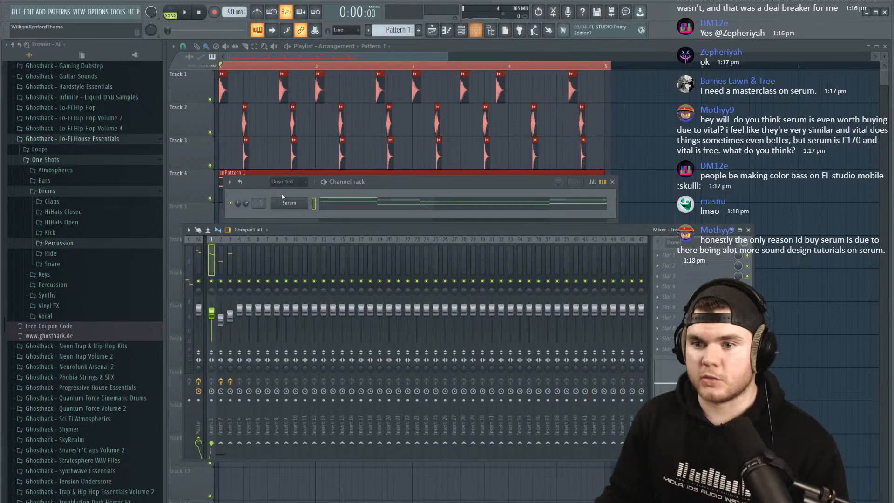
{"action": "scroll", "coordinate": [259, 203], "scroll_direction": "up", "scroll_amount": 16}
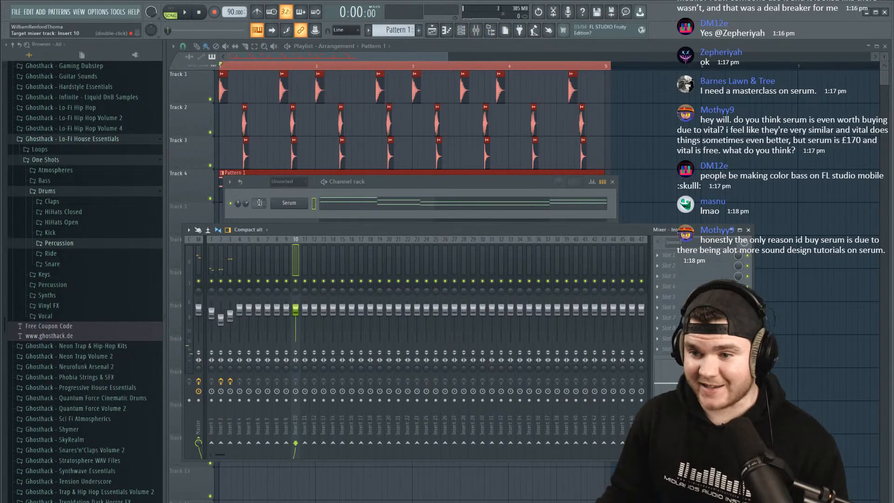
{"action": "scroll", "coordinate": [260, 203], "scroll_direction": "up", "scroll_amount": 4}
{"action": "scroll", "coordinate": [259, 202], "scroll_direction": "down", "scroll_amount": 1}
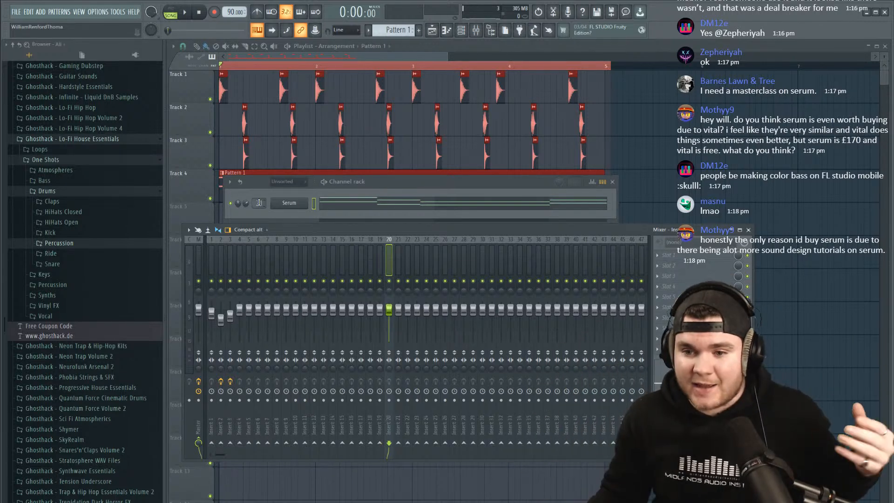
Rename mixer insert 1 as Kick and insert 2 as Clap.
{"action": "right_click", "coordinate": [211, 254]}
{"action": "left_click", "coordinate": [233, 248]}
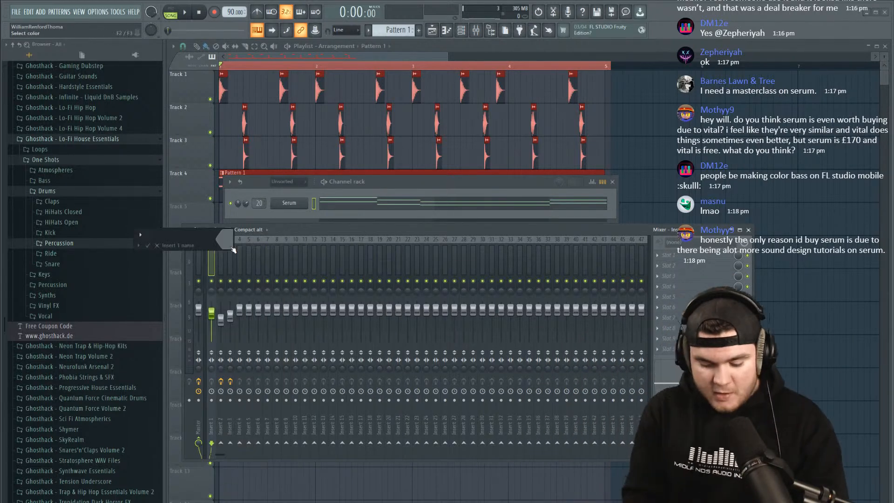
{"action": "type", "text": "Kick"}
{"action": "key", "text": "Return"}
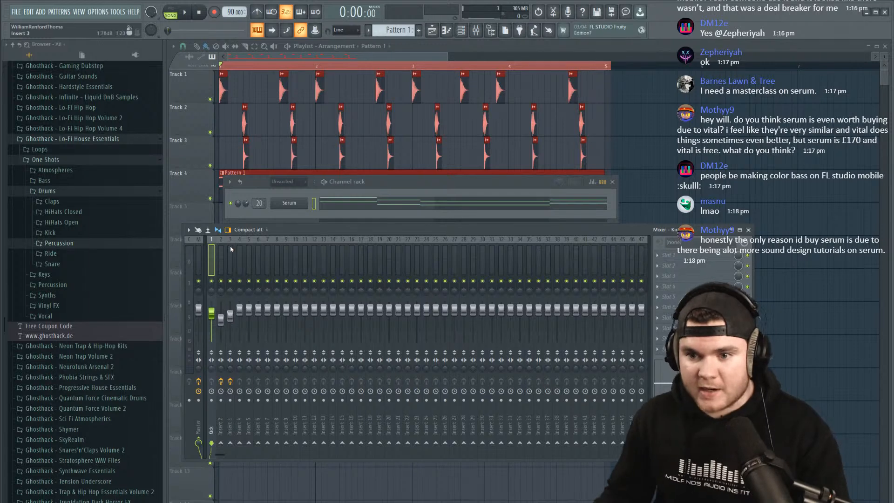
{"action": "right_click", "coordinate": [220, 251]}
{"action": "left_click", "coordinate": [233, 251]}
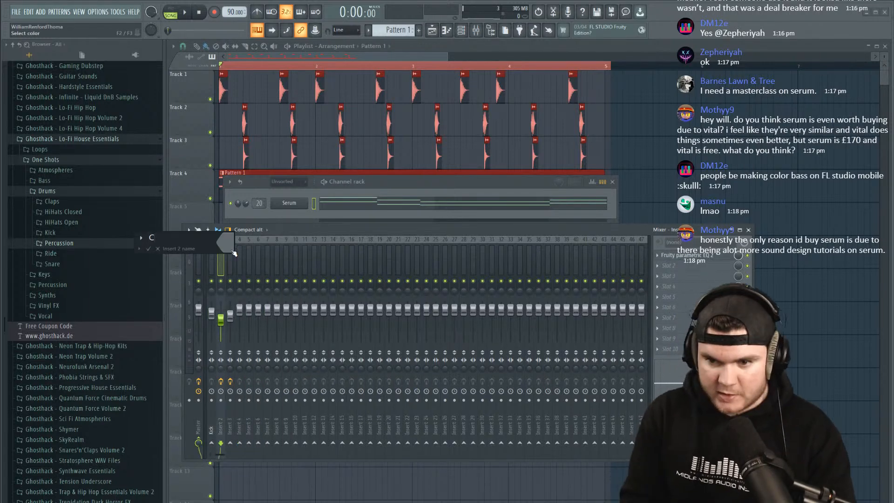
{"action": "type", "text": "Clap"}
{"action": "key", "text": "Return"}
Rename mixer insert 3 as Perc and insert 20 as Chords.
{"action": "right_click", "coordinate": [231, 252]}
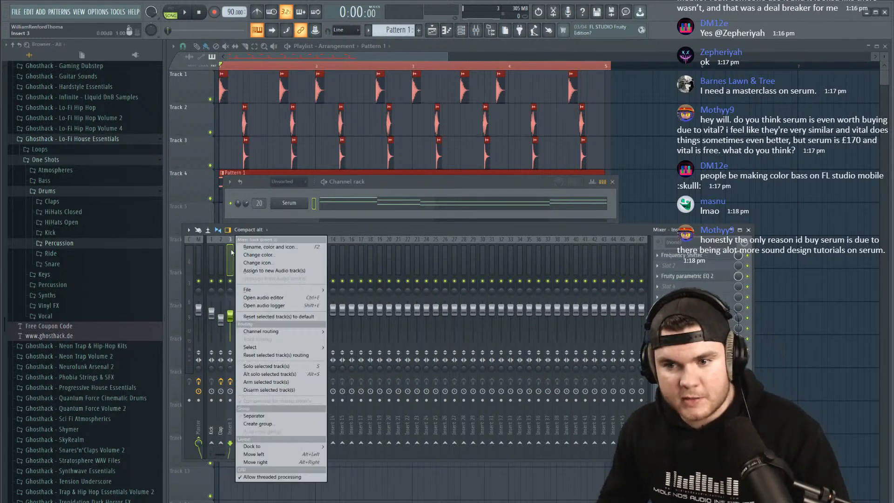
{"action": "left_click", "coordinate": [241, 249]}
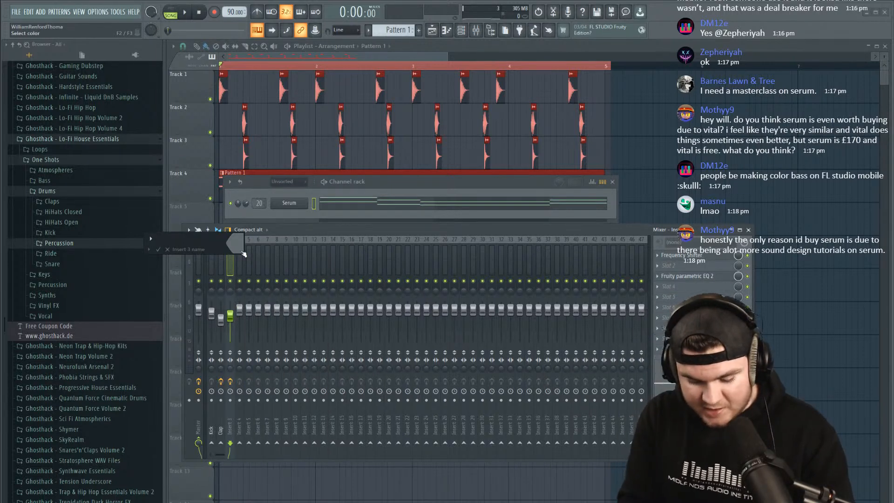
{"action": "type", "text": "Perc"}
{"action": "key", "text": "Return"}
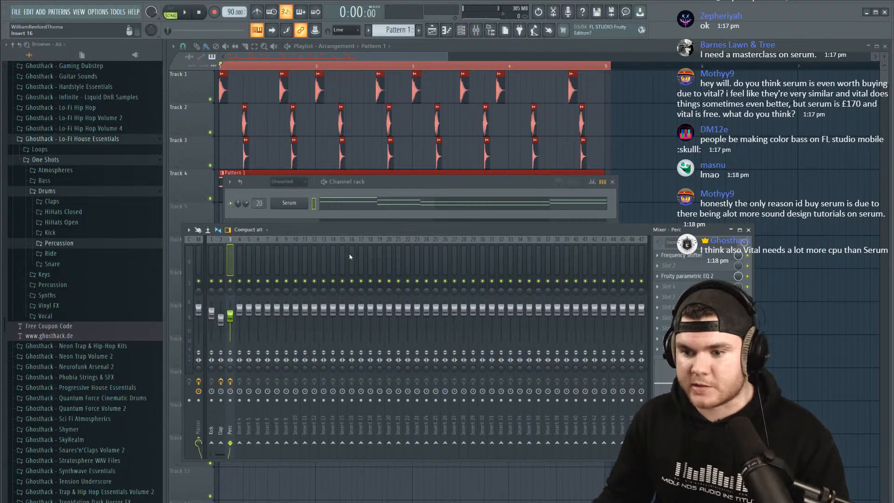
{"action": "left_click", "coordinate": [389, 256]}
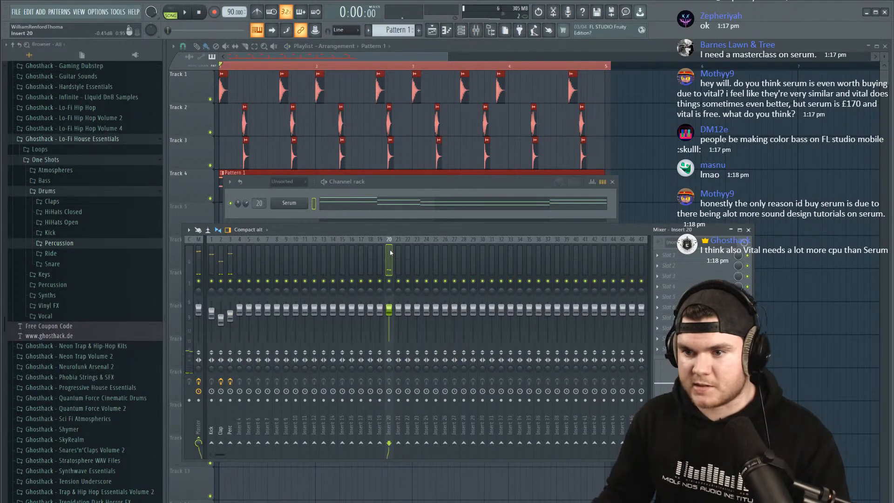
{"action": "right_click", "coordinate": [390, 252]}
{"action": "left_click", "coordinate": [412, 248]}
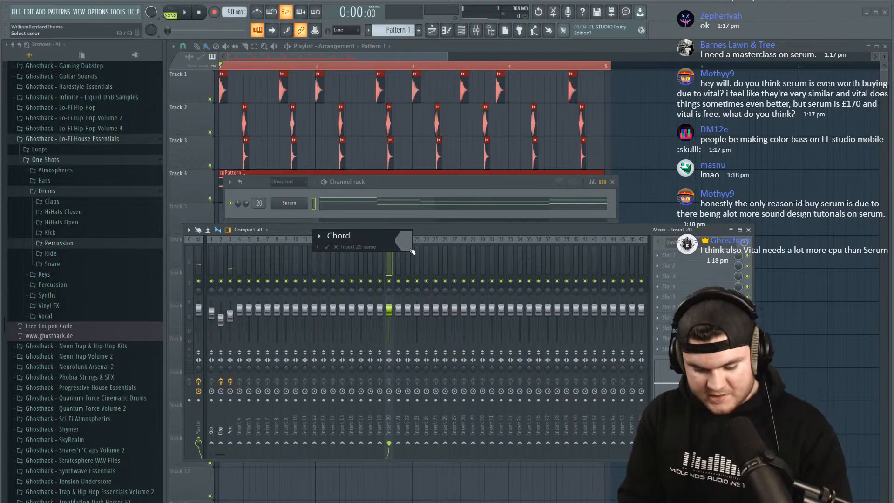
{"action": "type", "text": "Chords"}
{"action": "key", "text": "Return"}
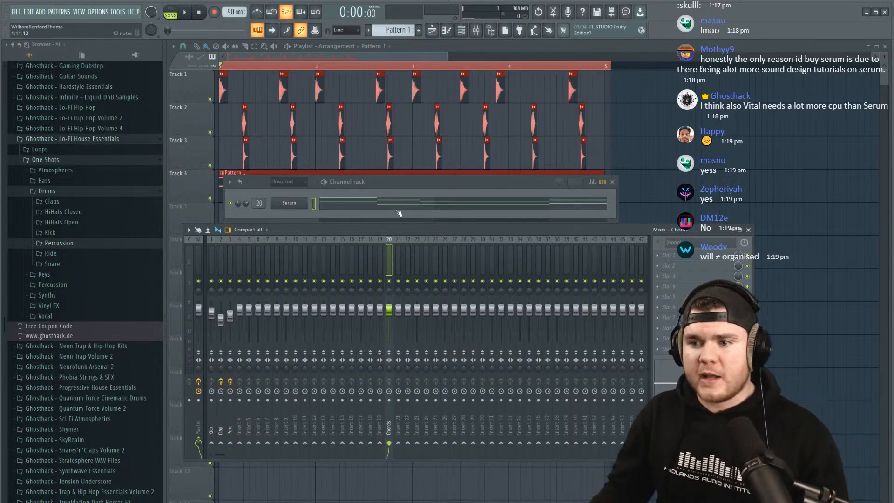
Open the Serum chord instrument, listen to it and change the OSC B wavetable to the analog DS Saw and Tri.
{"action": "key", "text": "F12"}
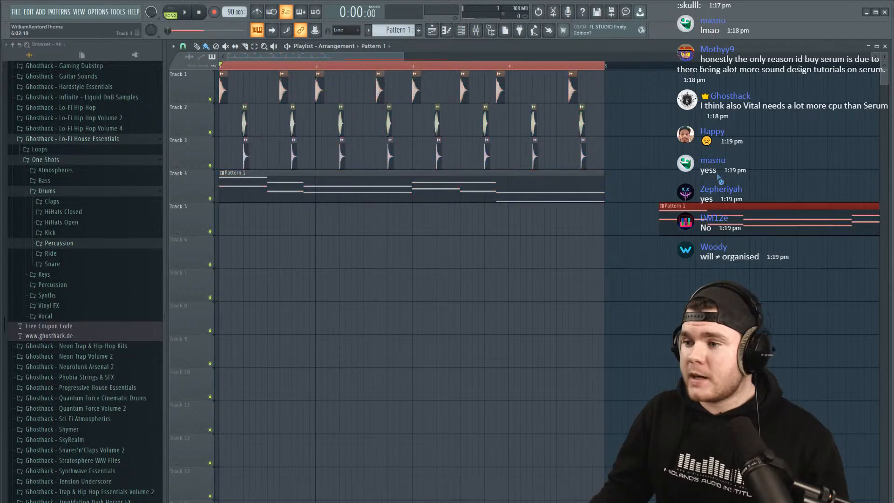
{"action": "left_click", "coordinate": [461, 31]}
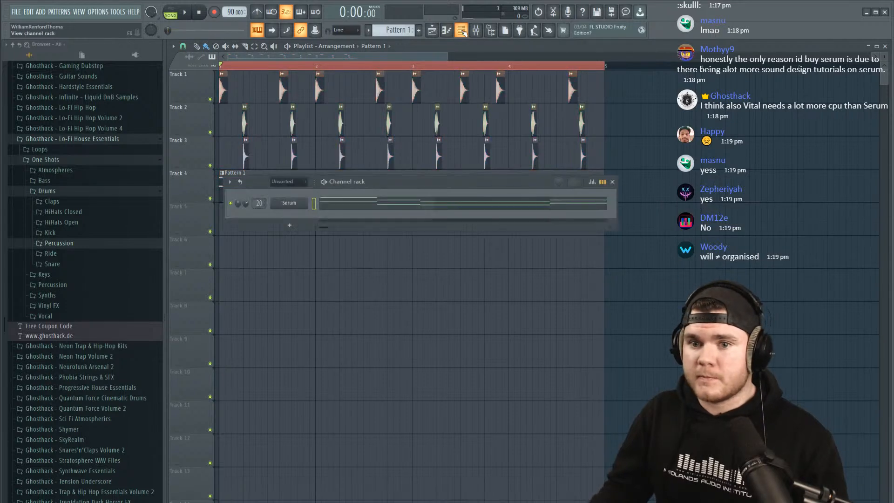
{"action": "left_click", "coordinate": [288, 203]}
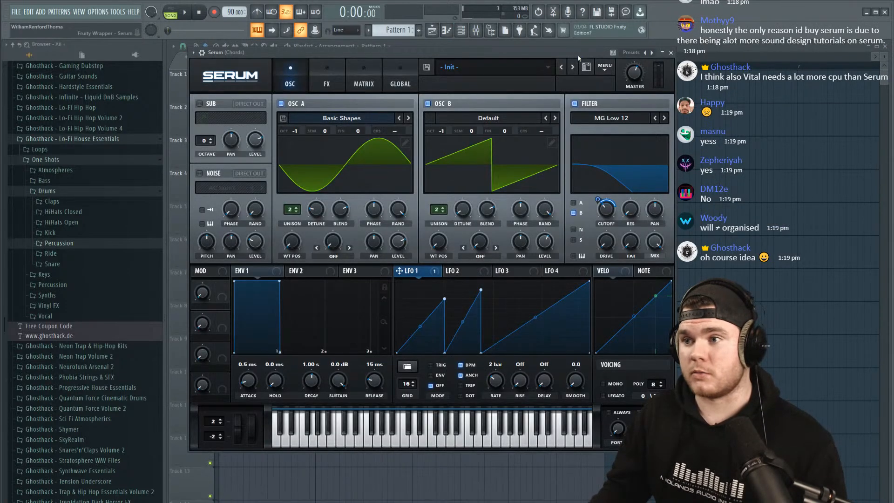
{"action": "key", "text": "space"}
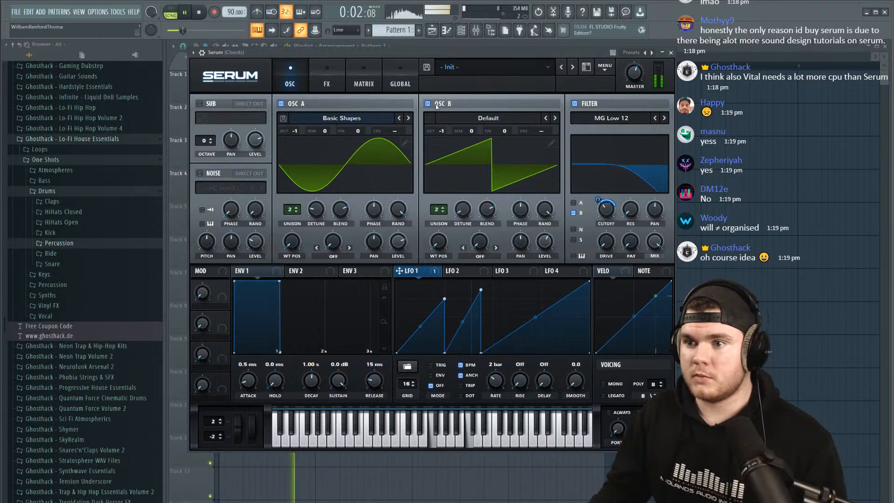
{"action": "key", "text": "space"}
{"action": "left_click", "coordinate": [438, 119]}
{"action": "mouse_move", "coordinate": [465, 131]}
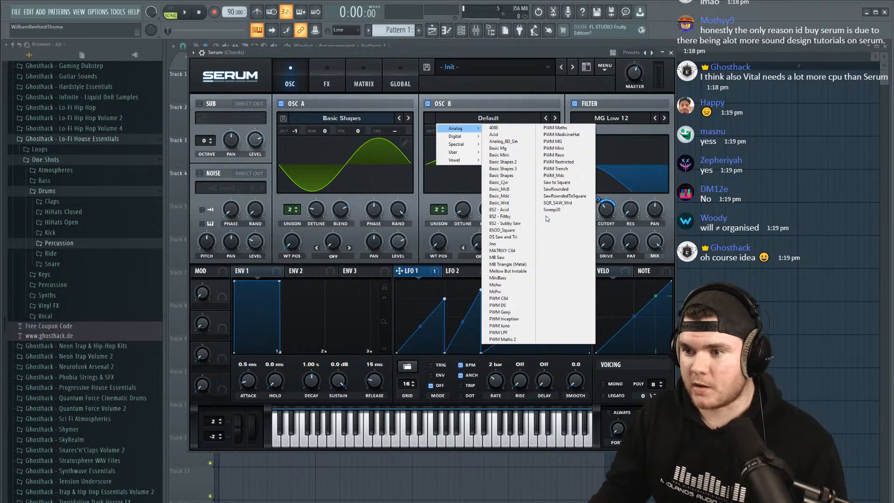
{"action": "left_click", "coordinate": [514, 238]}
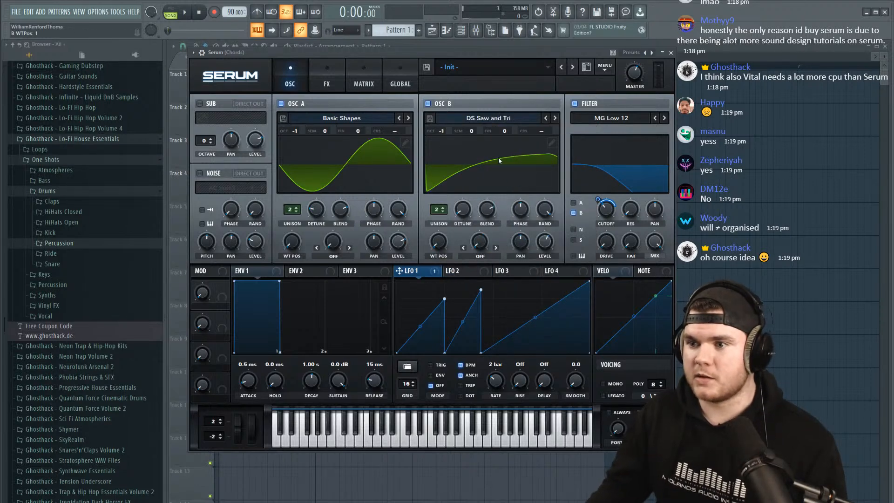
Play back the chords and reduce the LFO 1 modulation of the filter cutoff to 43.
{"action": "key", "text": "space"}
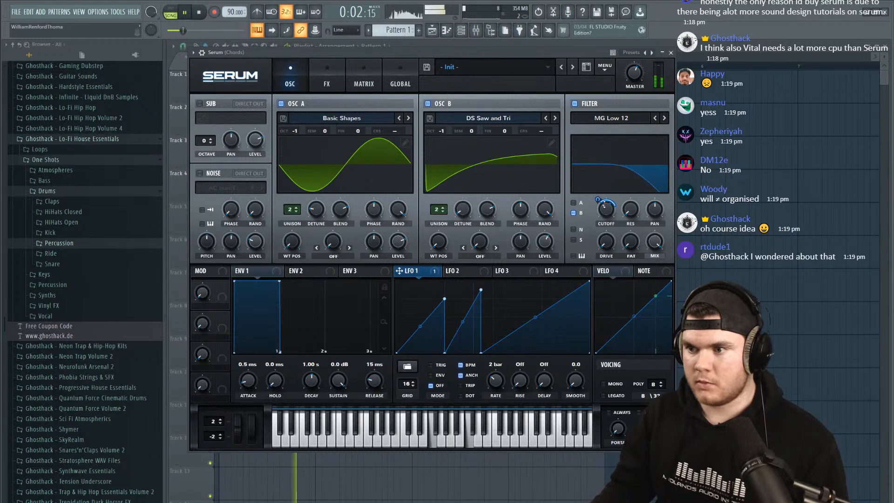
{"action": "mouse_move", "coordinate": [601, 201]}
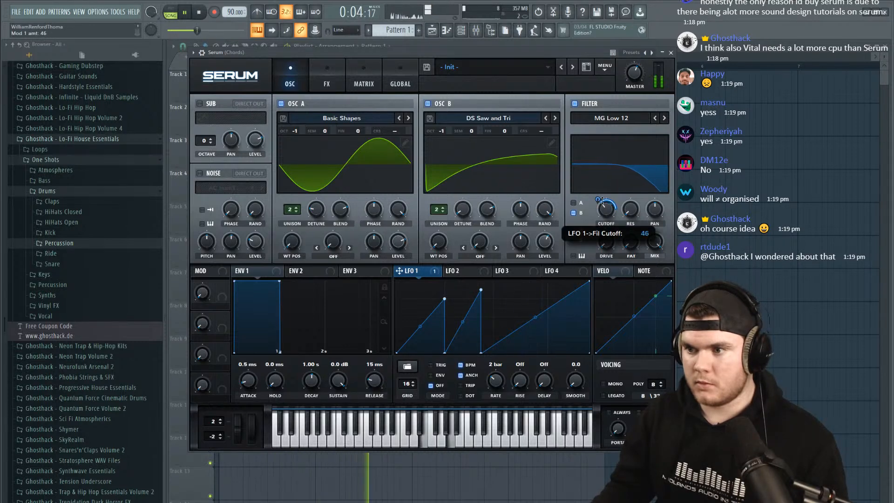
{"action": "left_click_drag", "start_coordinate": [602, 201], "coordinate": [602, 202]}
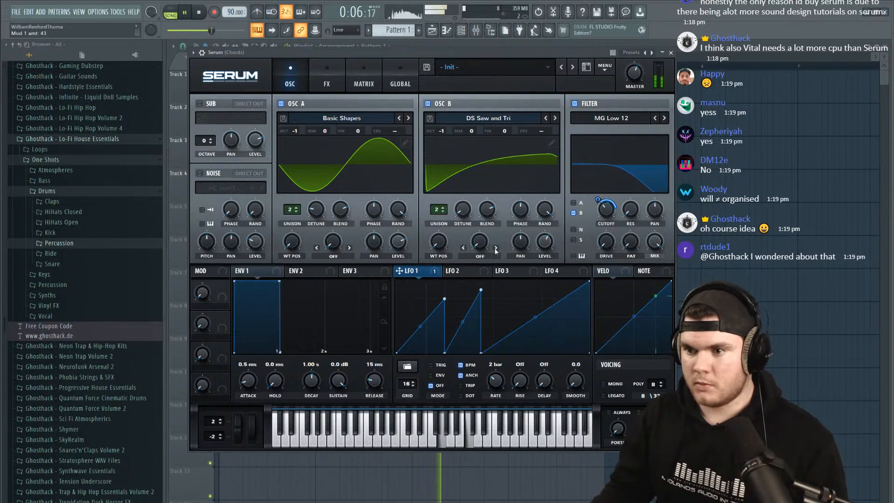
{"action": "key", "text": "space"}
Shape LFO 2 as a wave starting at mid-height, peaking at one quarter and bottoming out at three quarters of its cycle.
{"action": "left_click", "coordinate": [487, 269]}
{"action": "left_click_drag", "start_coordinate": [396, 352], "coordinate": [394, 318]}
{"action": "left_click_drag", "start_coordinate": [496, 285], "coordinate": [448, 284]}
{"action": "double_click", "coordinate": [541, 305]}
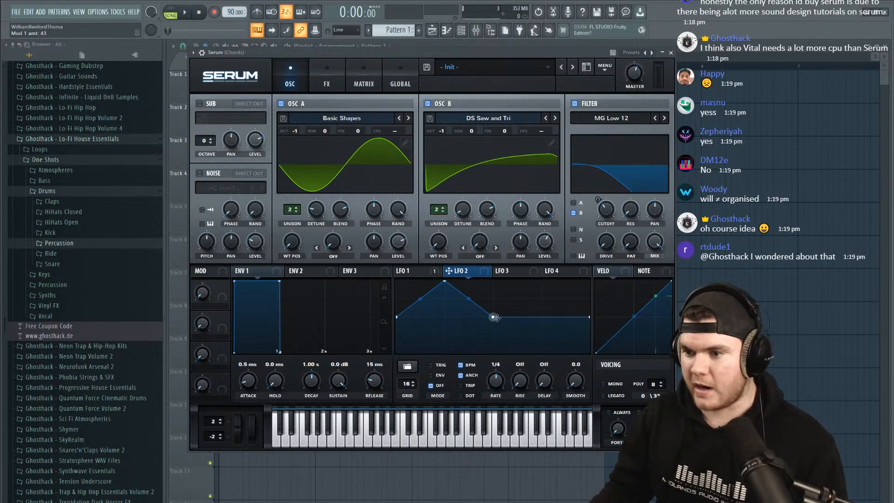
{"action": "left_click_drag", "start_coordinate": [541, 305], "coordinate": [541, 353]}
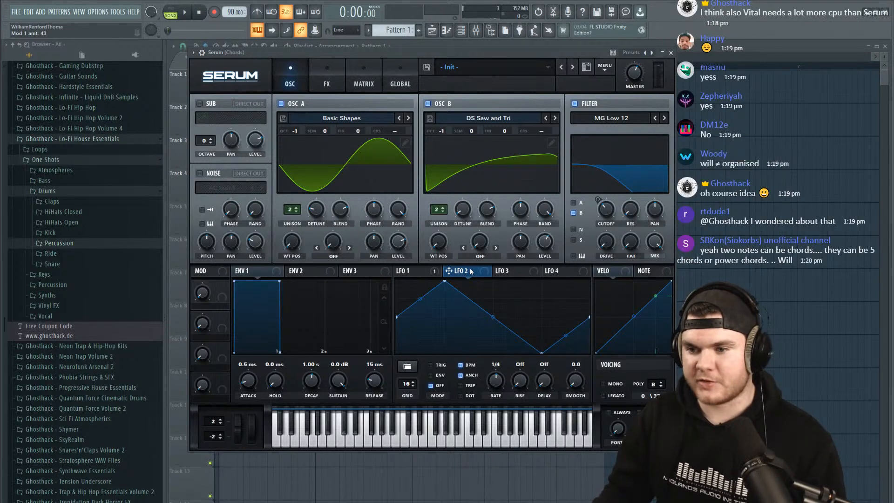
Route LFO 2 to the global Mast.Tun in the modulation matrix with a very small positive amount and play it back.
{"action": "left_click", "coordinate": [352, 67]}
{"action": "left_click", "coordinate": [213, 136]}
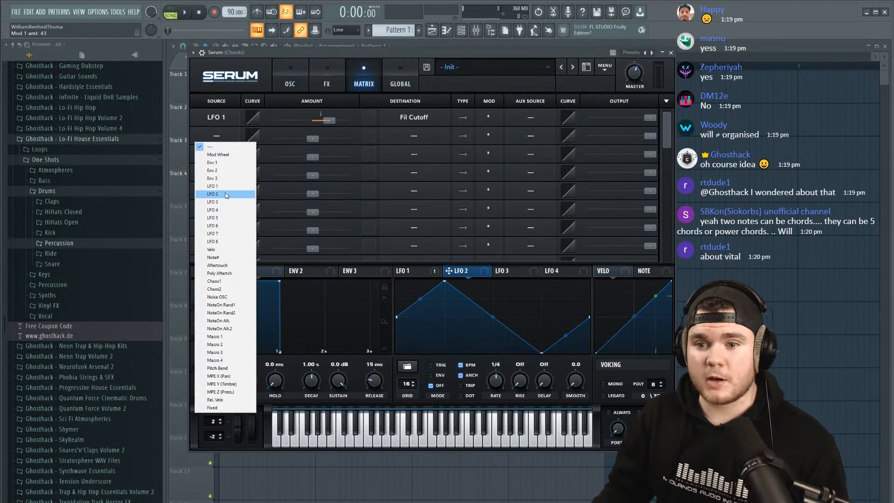
{"action": "left_click", "coordinate": [224, 191]}
{"action": "left_click", "coordinate": [395, 136]}
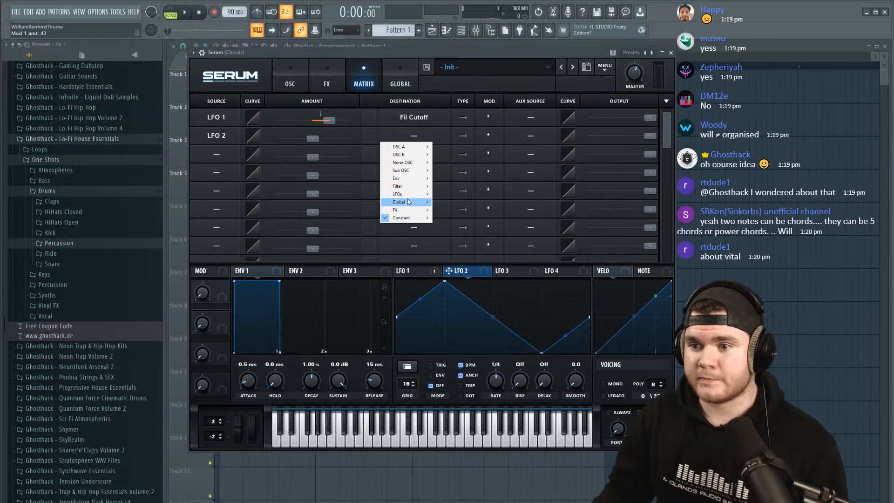
{"action": "mouse_move", "coordinate": [425, 201]}
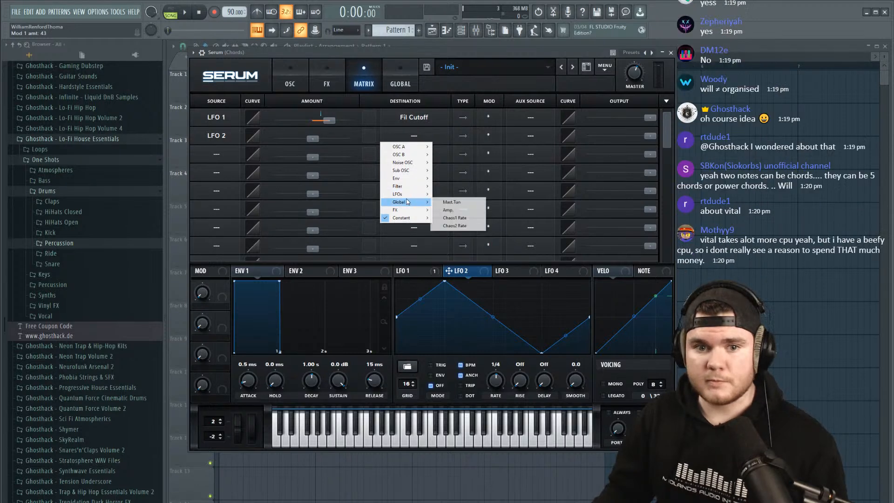
{"action": "left_click", "coordinate": [434, 202]}
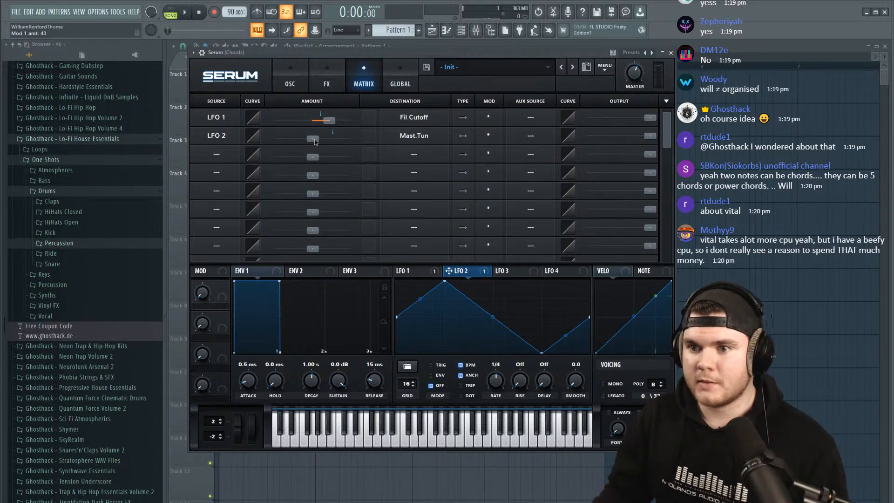
{"action": "left_click_drag", "start_coordinate": [315, 141], "coordinate": [316, 141]}
{"action": "key", "text": "space"}
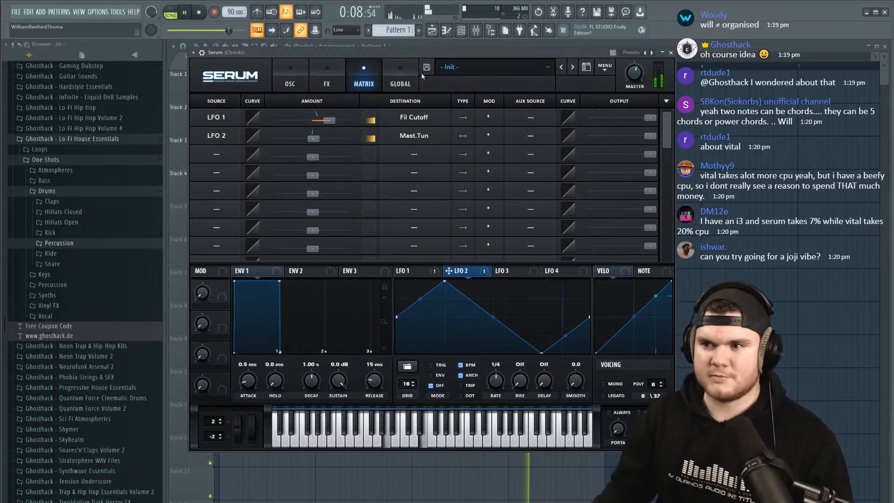
{"action": "key", "text": "space"}
Try lowering the output of the LFO 2 to Mast.Tun modulation to 19 while listening to the chords.
{"action": "left_click_drag", "start_coordinate": [650, 137], "coordinate": [597, 136]}
{"action": "key", "text": "space"}
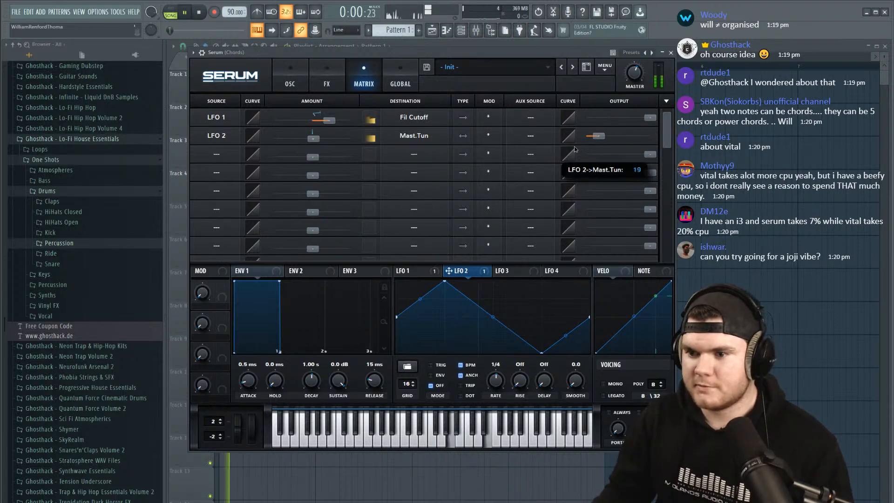
{"action": "double_click", "coordinate": [597, 136]}
{"action": "key", "text": "space"}
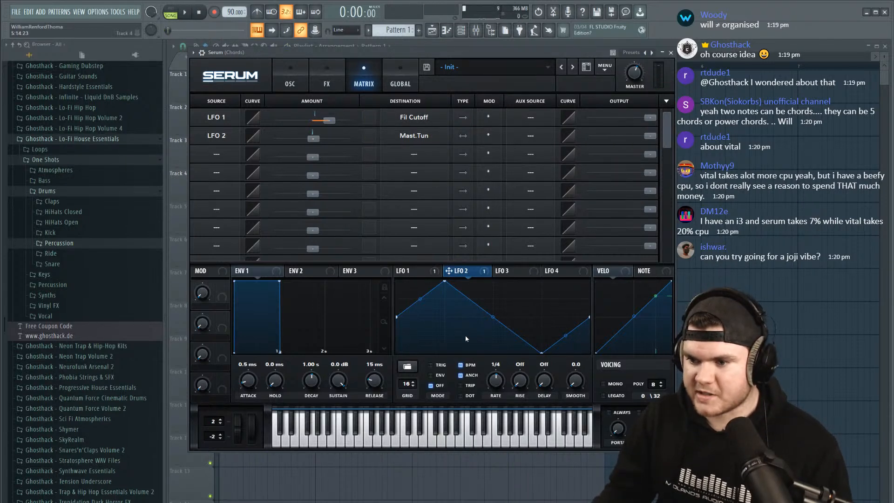
Turn off BPM sync for LFO 2 with a rate of 5.8 Hz and play back the chords.
{"action": "scroll", "coordinate": [494, 378], "scroll_direction": "up", "scroll_amount": 3}
{"action": "key", "text": "space"}
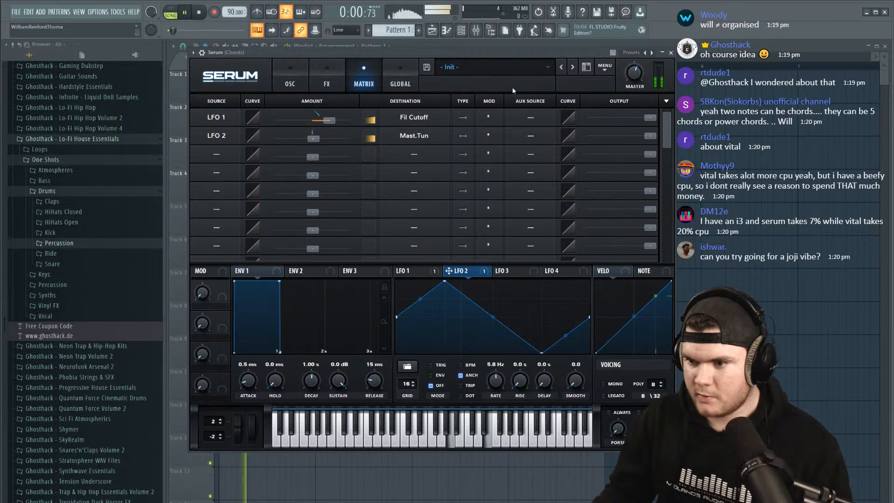
Set the LFO 2 rate to 6.0 Hz and the output of its Mast.Tun modulation to 18 during playback.
{"action": "scroll", "coordinate": [496, 379], "scroll_direction": "up", "scroll_amount": 1}
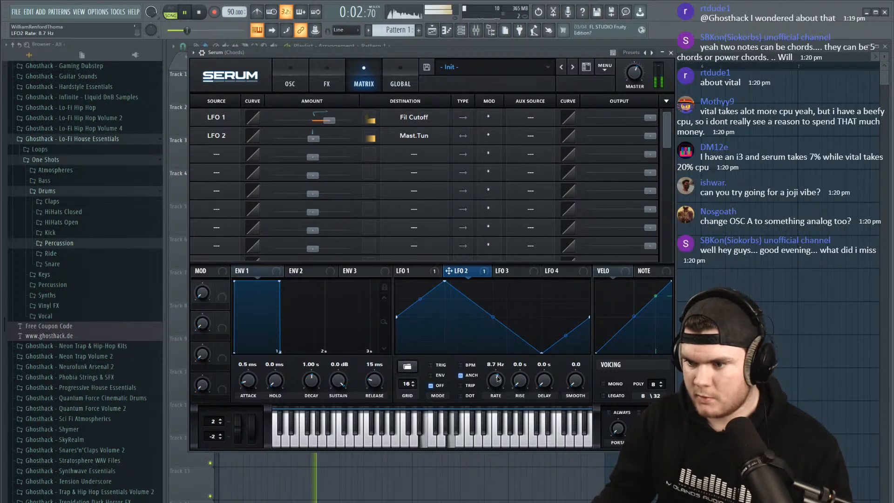
{"action": "left_click_drag", "start_coordinate": [650, 136], "coordinate": [599, 137]}
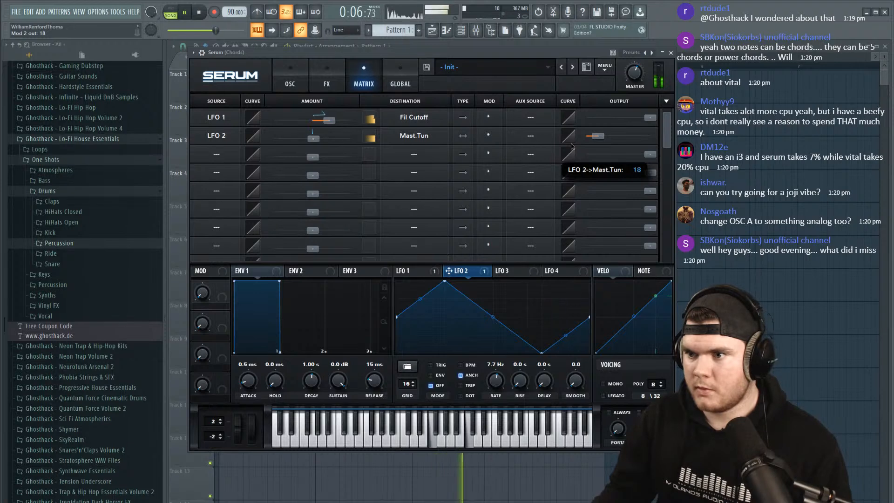
{"action": "scroll", "coordinate": [493, 384], "scroll_direction": "down", "scroll_amount": 2}
{"action": "scroll", "coordinate": [494, 384], "scroll_direction": "down", "scroll_amount": 2}
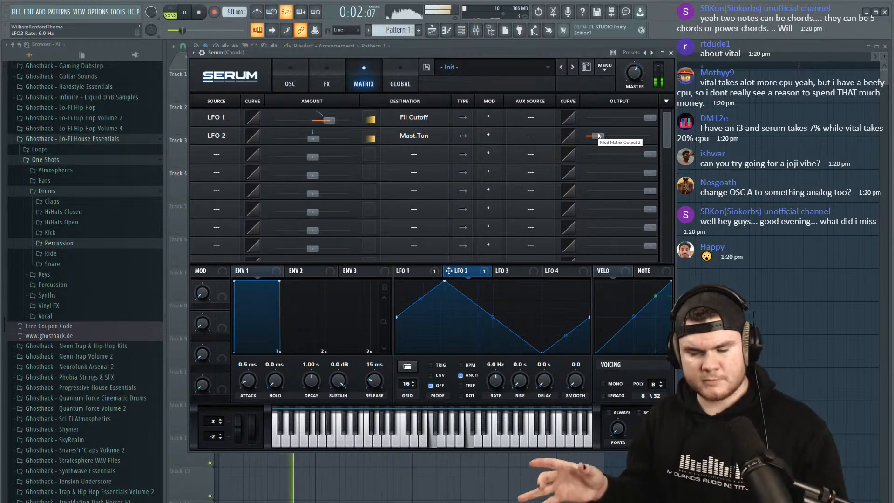
Solo the Chords mixer track, load Fruity Parametric EQ 2 in its first effect slot, and play the track back.
{"action": "left_click", "coordinate": [670, 52]}
{"action": "key", "text": "space"}
{"action": "left_click", "coordinate": [476, 30]}
{"action": "right_click", "coordinate": [389, 281]}
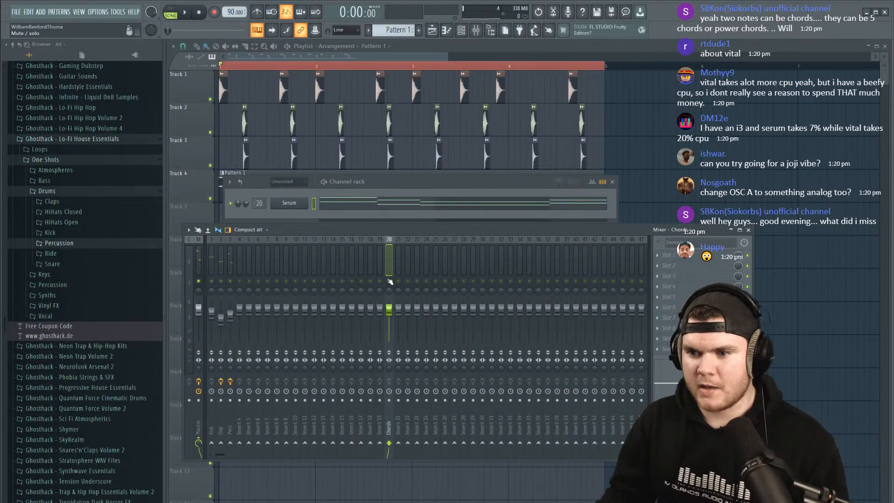
{"action": "left_click", "coordinate": [678, 257]}
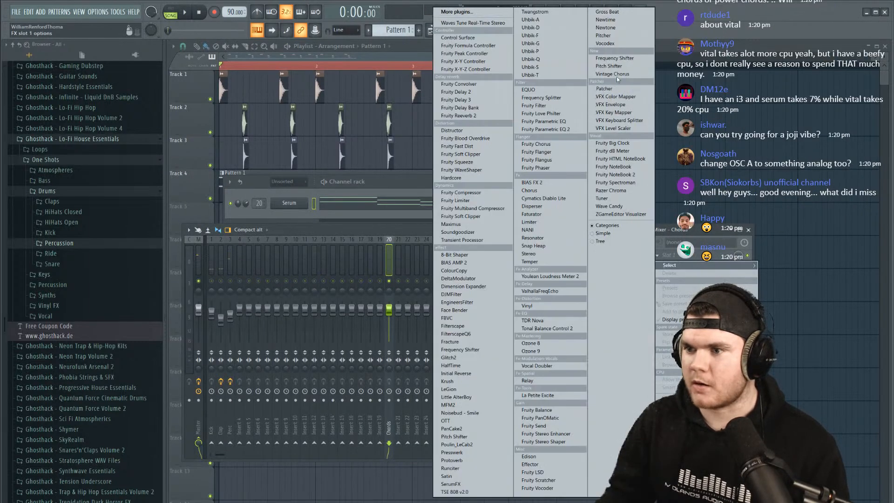
{"action": "left_click", "coordinate": [559, 131]}
{"action": "key", "text": "space"}
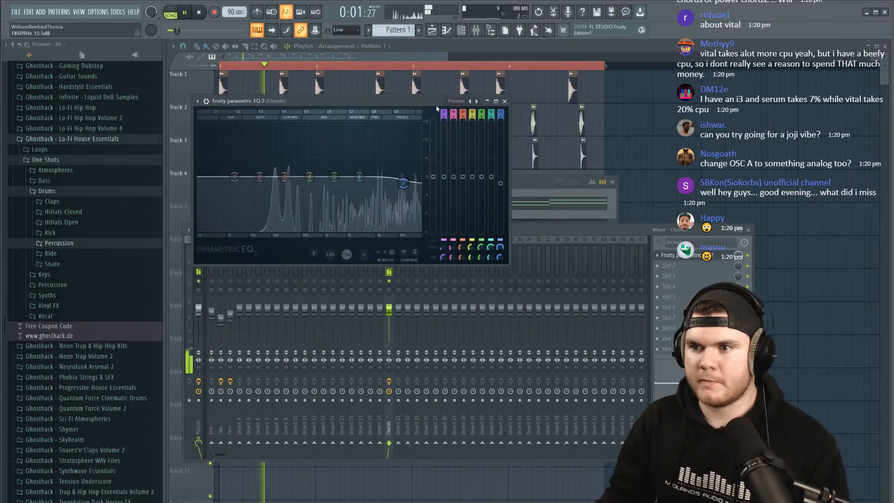
Load an EQ preset with low and high cuts, soften the high-cut slope and move its band to the top of the spectrum.
{"action": "left_click", "coordinate": [454, 101]}
{"action": "left_click", "coordinate": [482, 174]}
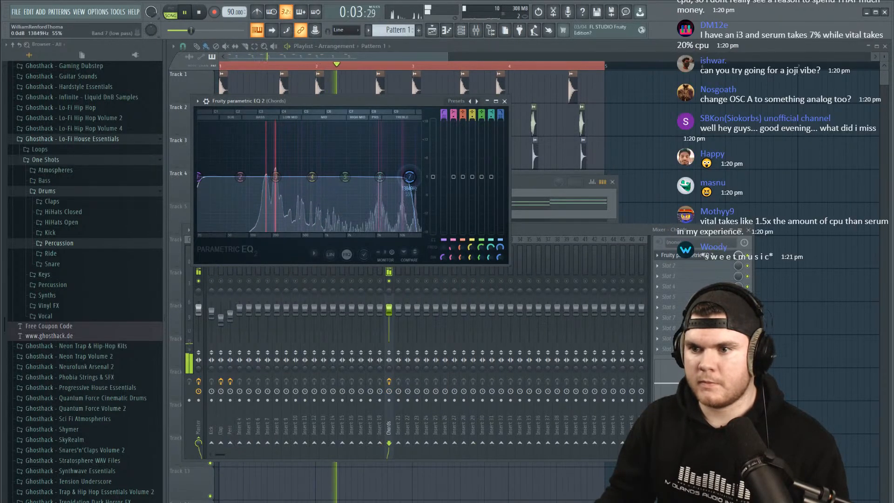
{"action": "scroll", "coordinate": [422, 180], "scroll_direction": "up", "scroll_amount": 5}
{"action": "left_click_drag", "start_coordinate": [420, 179], "coordinate": [424, 178]}
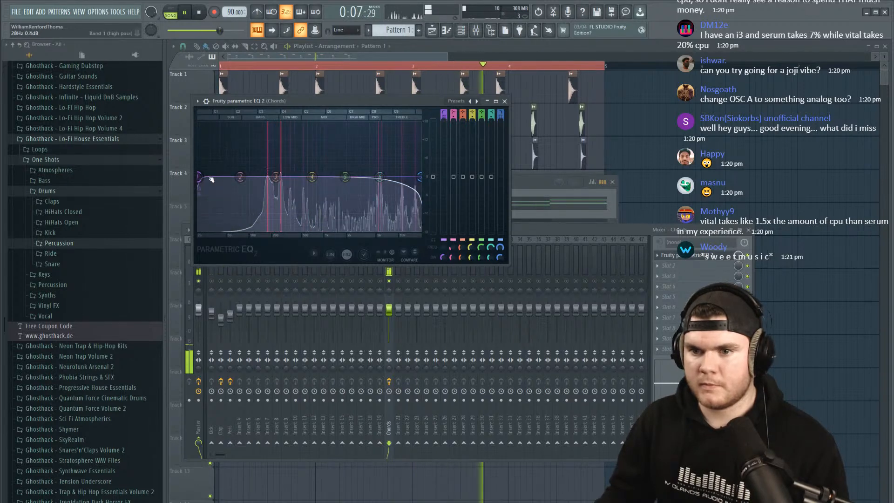
{"action": "left_click", "coordinate": [690, 255]}
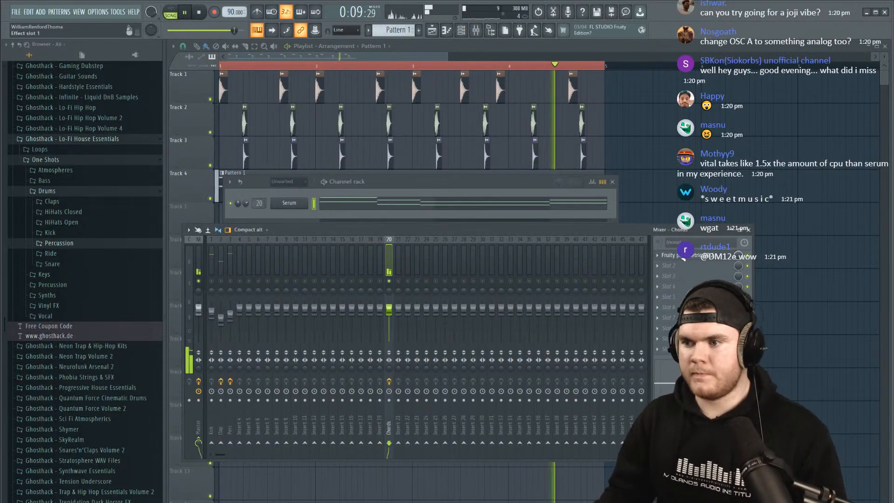
Stop playback and enable the reverb in the effects of the Chords Serum with a mix of 28%.
{"action": "key", "text": "space"}
{"action": "left_click", "coordinate": [289, 202]}
{"action": "left_click", "coordinate": [326, 79]}
{"action": "left_click", "coordinate": [203, 155]}
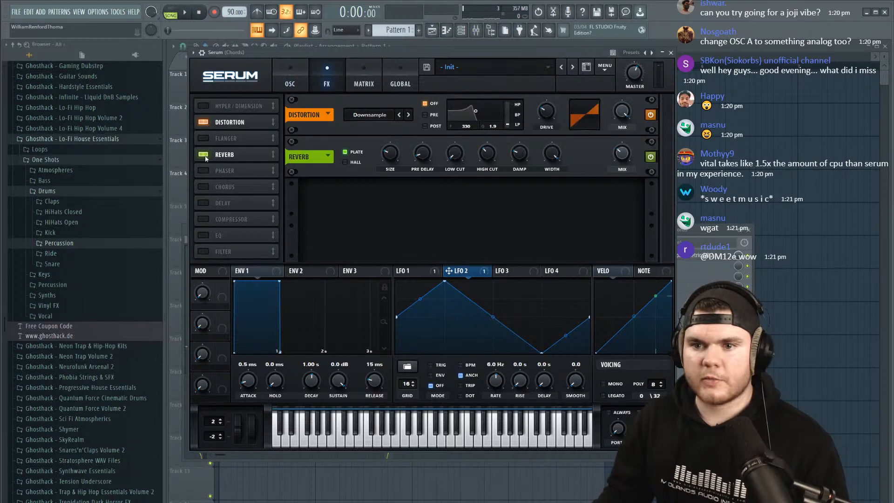
{"action": "left_click_drag", "start_coordinate": [630, 153], "coordinate": [631, 154]}
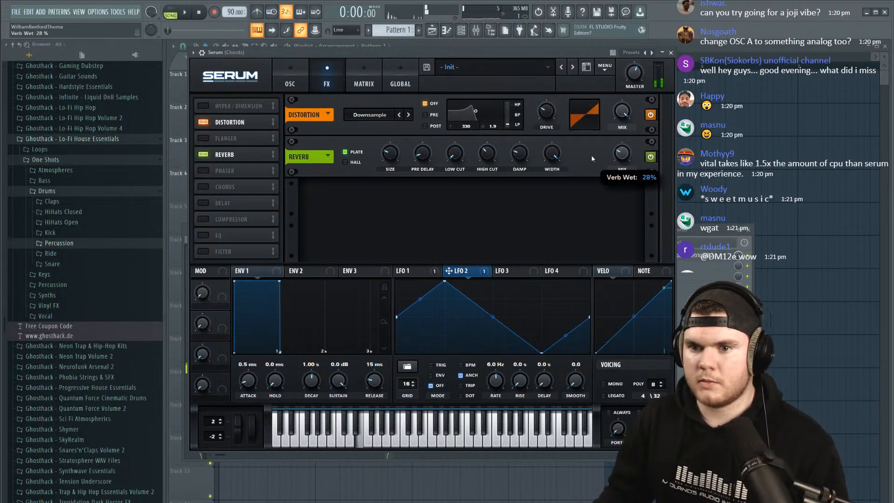
Enable the chorus in the Chords Serum, load its first preset, and reduce the chorus mix.
{"action": "left_click", "coordinate": [208, 187]}
{"action": "left_click", "coordinate": [328, 198]}
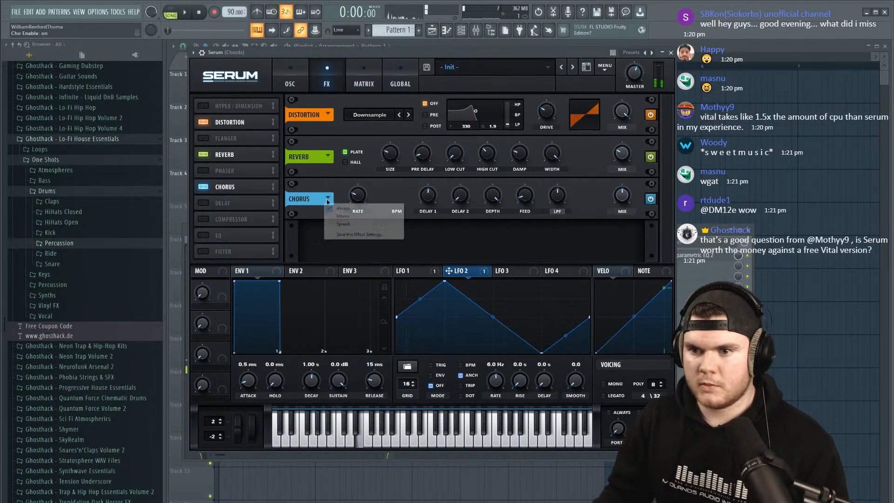
{"action": "left_click", "coordinate": [339, 208]}
{"action": "left_click", "coordinate": [327, 200]}
{"action": "left_click", "coordinate": [338, 207]}
{"action": "left_click_drag", "start_coordinate": [628, 201], "coordinate": [620, 243]}
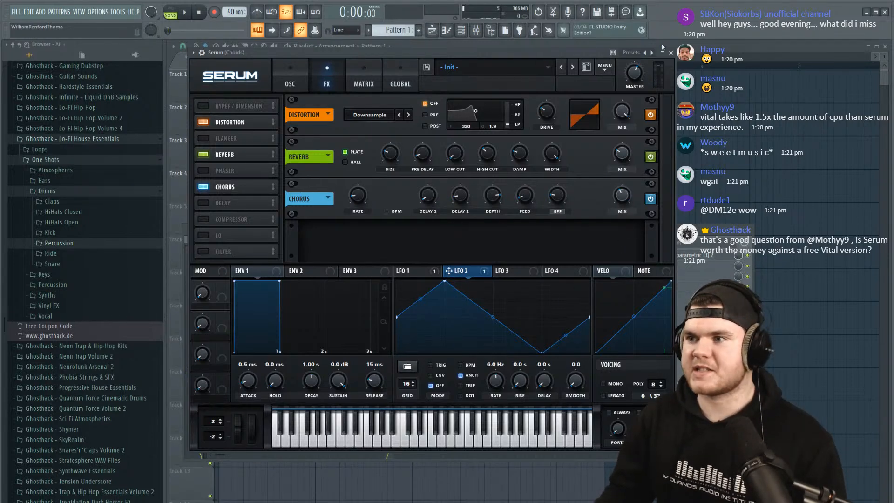
Play back the soloed chords to hear the added reverb and chorus.
{"action": "left_click", "coordinate": [671, 52]}
{"action": "left_click", "coordinate": [418, 184]}
{"action": "key", "text": "space"}
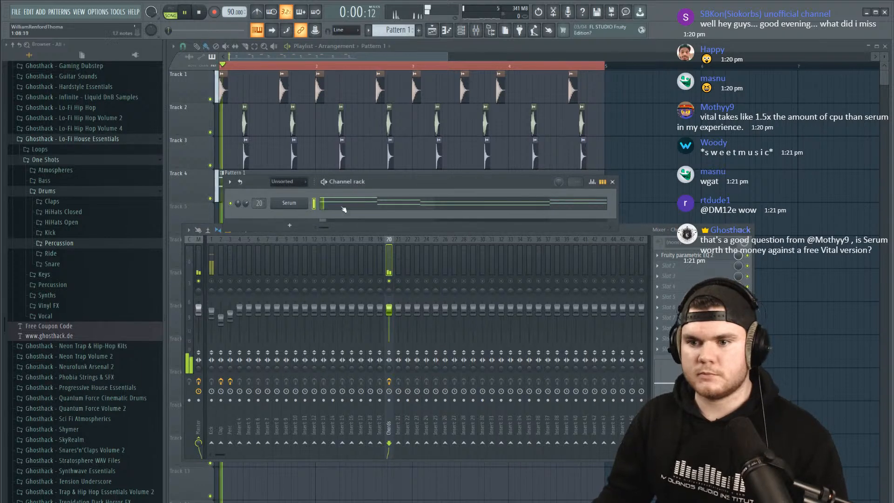
{"action": "key", "text": "space"}
Unsolo the Chords mixer track and move the mixer and channel rack down to uncover the pattern clip on Track 4.
{"action": "left_click", "coordinate": [288, 226]}
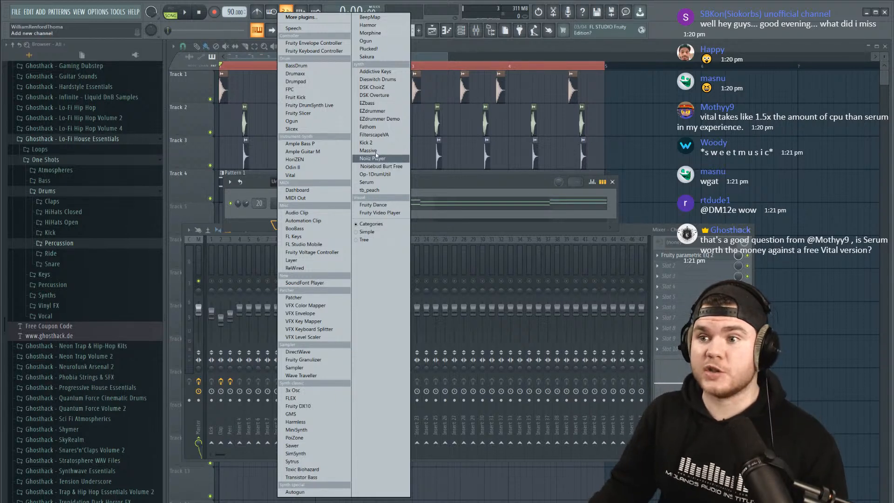
{"action": "left_click", "coordinate": [453, 181]}
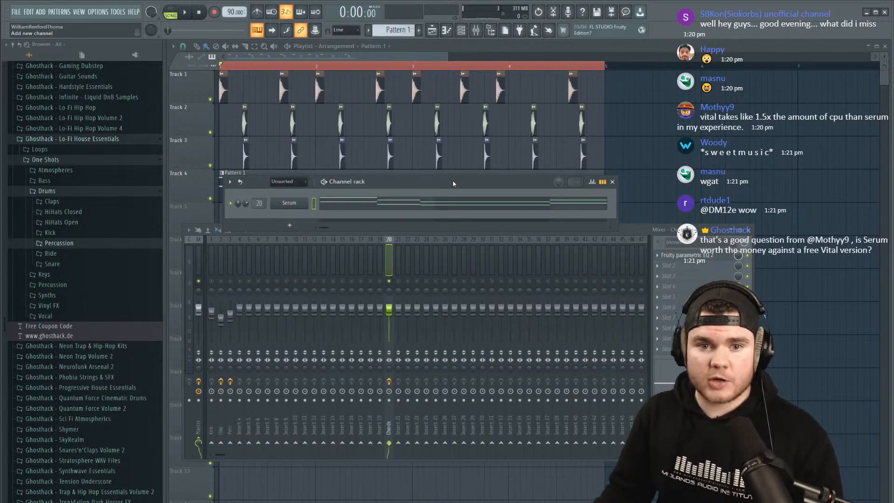
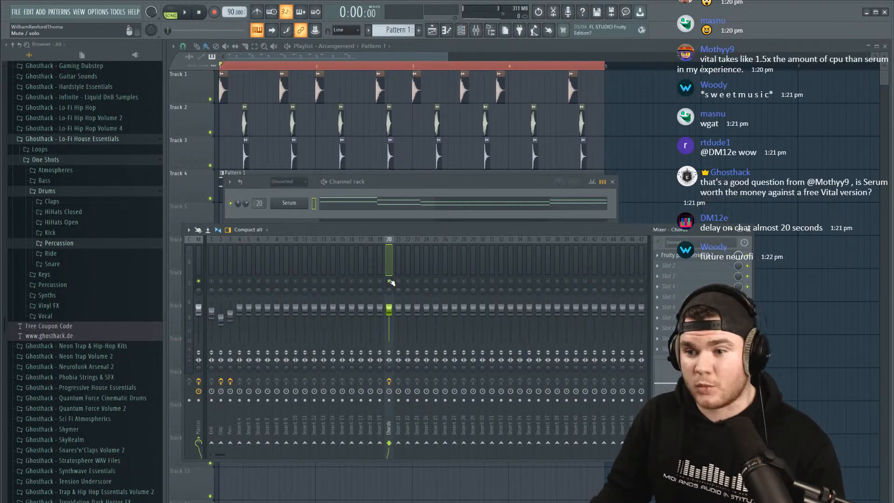
{"action": "right_click", "coordinate": [390, 280]}
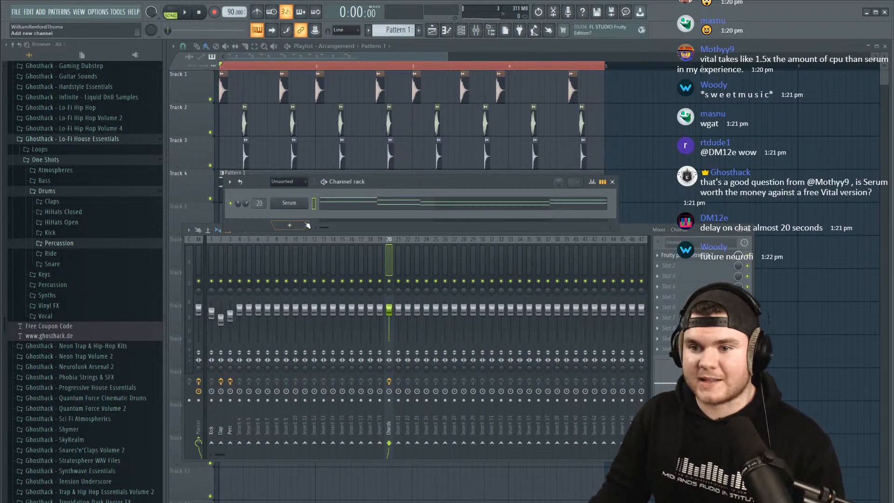
{"action": "left_click_drag", "start_coordinate": [686, 233], "coordinate": [675, 268]}
{"action": "left_click_drag", "start_coordinate": [414, 180], "coordinate": [413, 215]}
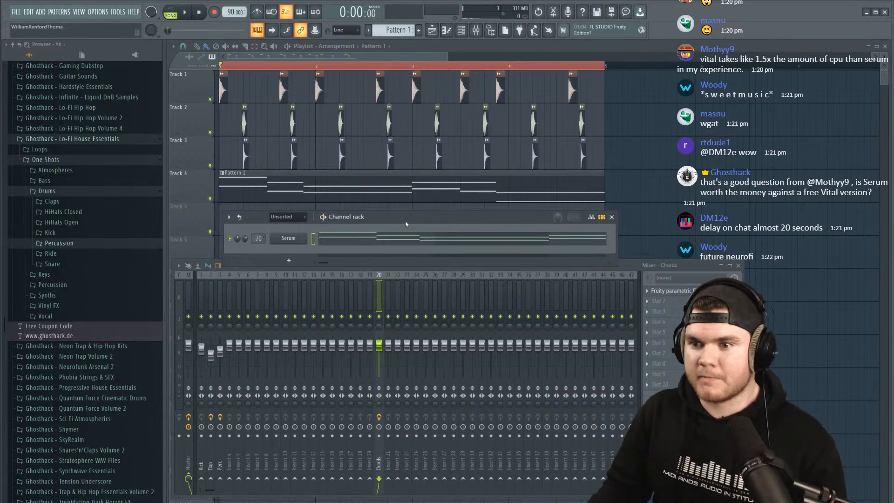
Add a second Serum channel and scale its interface to 125%.
{"action": "left_click", "coordinate": [289, 260]}
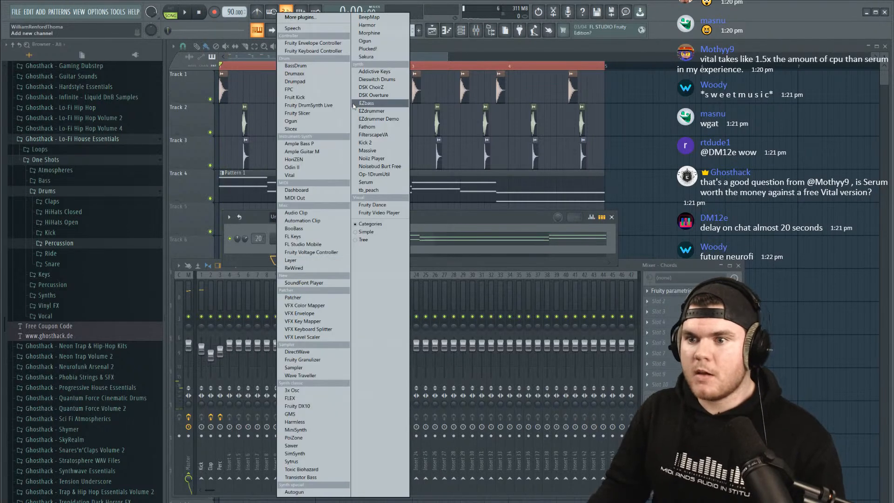
{"action": "left_click", "coordinate": [371, 183]}
{"action": "left_click_drag", "start_coordinate": [267, 130], "coordinate": [236, 110]}
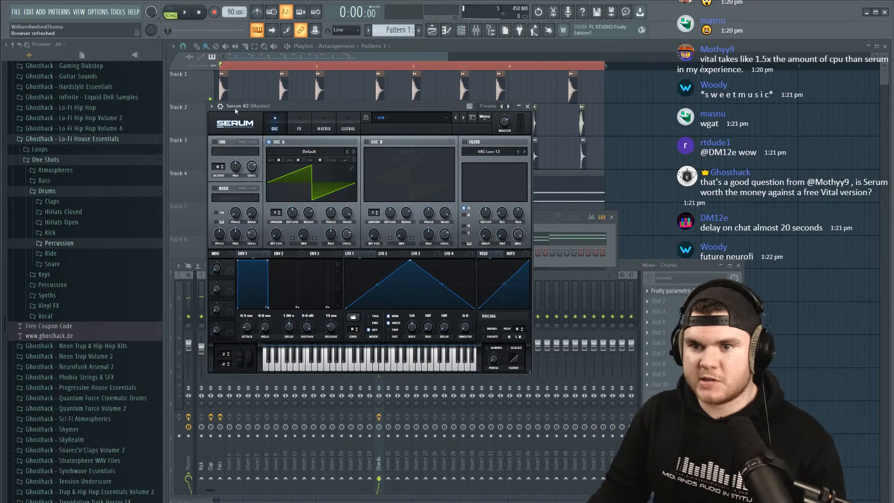
{"action": "left_click", "coordinate": [230, 124]}
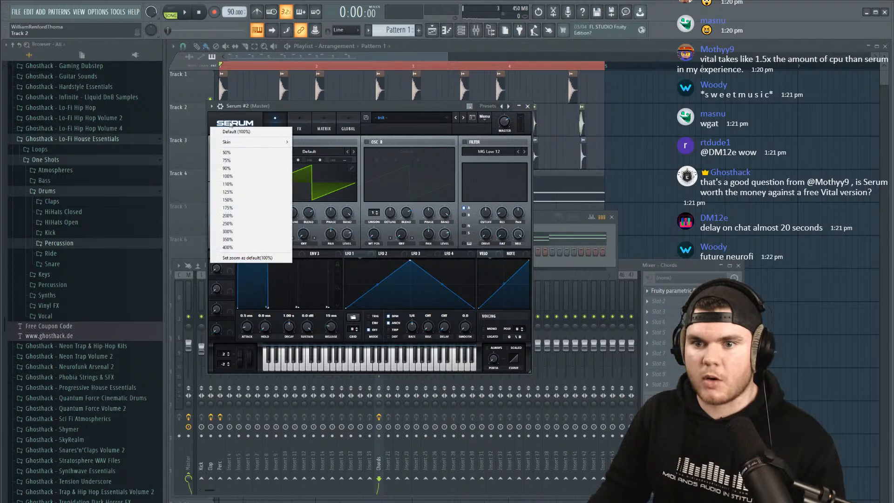
{"action": "left_click", "coordinate": [243, 193]}
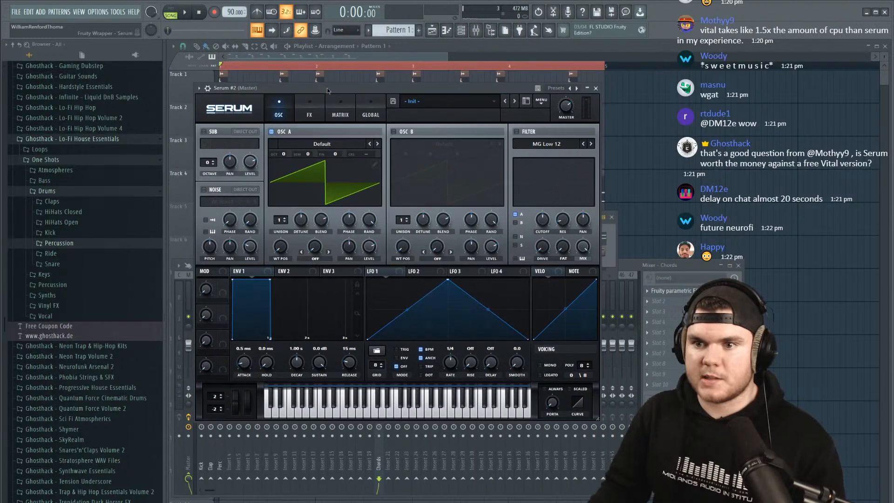
{"action": "left_click", "coordinate": [597, 87]}
Replace the Serum #2 channel with Harmor and load Harmor's Default preset.
{"action": "right_click", "coordinate": [305, 251]}
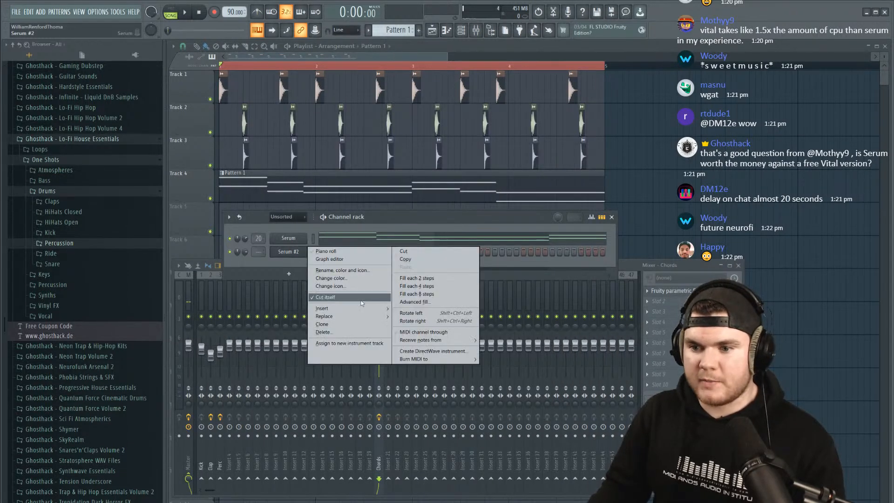
{"action": "mouse_move", "coordinate": [363, 316]}
{"action": "left_click", "coordinate": [484, 33]}
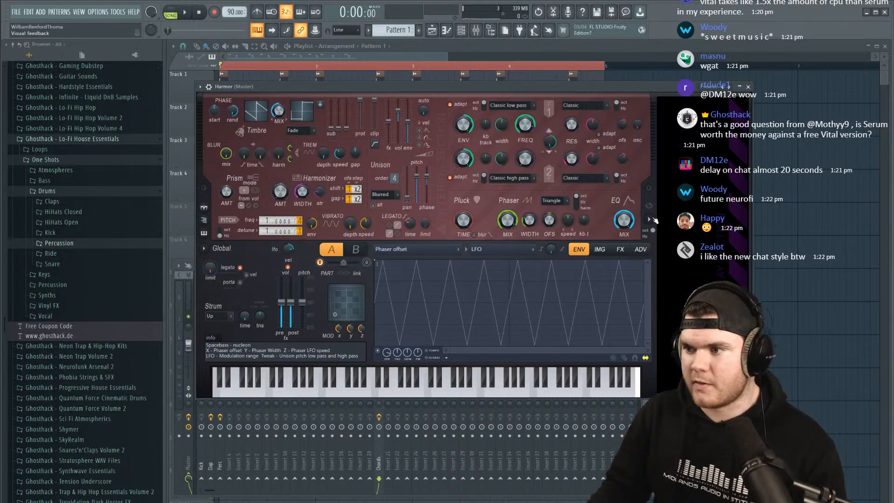
{"action": "left_click", "coordinate": [704, 87]}
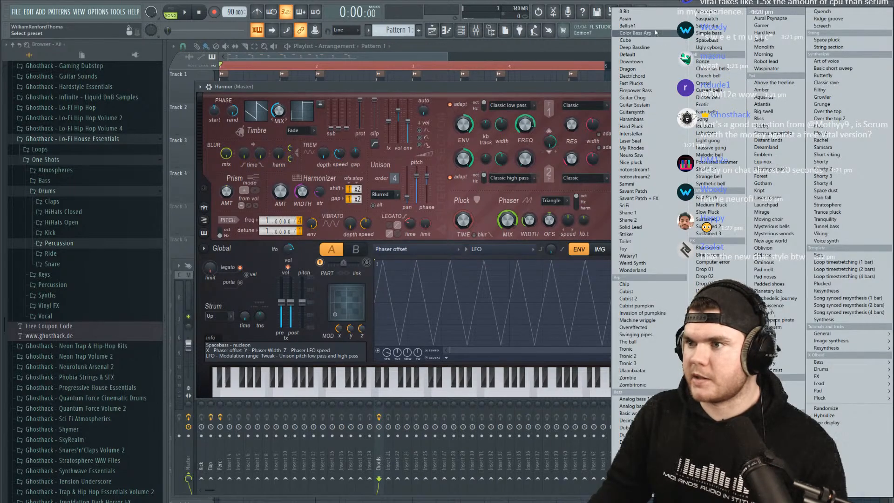
{"action": "left_click", "coordinate": [644, 56]}
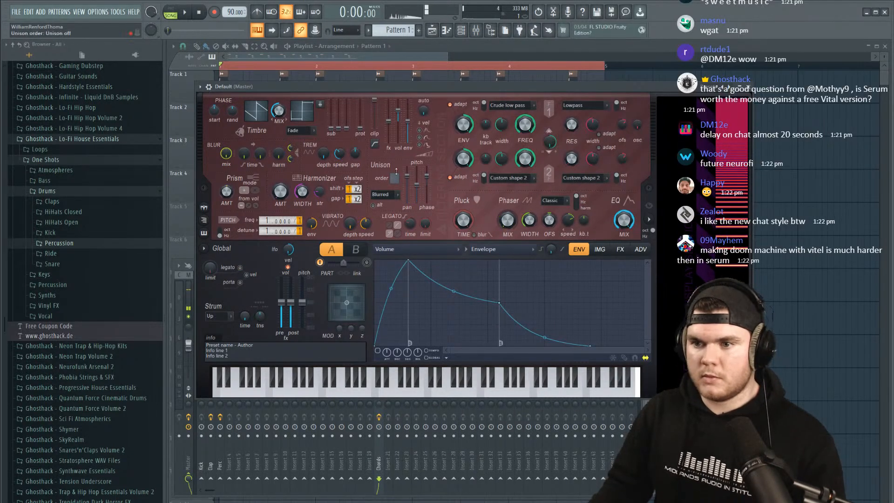
Adjust the velocity links for volume and pitch in Harmor's global section while auditioning notes.
{"action": "mouse_move", "coordinate": [302, 303]}
{"action": "left_mouse_down"}
{"action": "mouse_move", "coordinate": [302, 327]}
{"action": "mouse_move", "coordinate": [291, 310]}
{"action": "left_mouse_up"}
{"action": "key", "text": "c"}
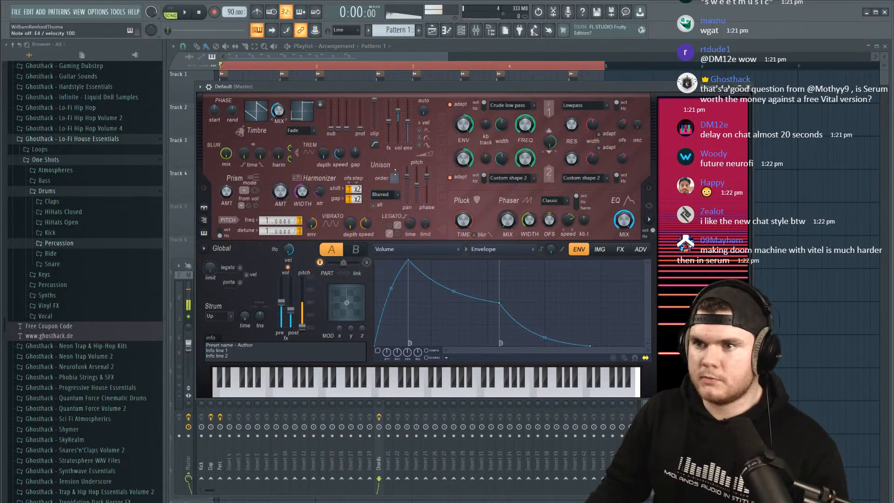
{"action": "key", "text": "c"}
{"action": "key", "text": "c"}
{"action": "key", "text": "c"}
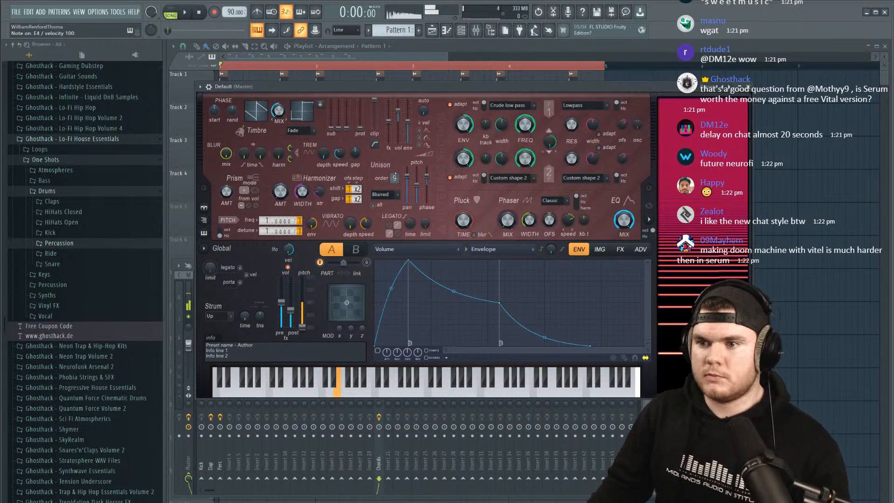
Set Harmor's unison order to 2 and adjust the unison pitch and phase amounts while auditioning notes.
{"action": "left_click_drag", "start_coordinate": [427, 176], "coordinate": [416, 200]}
{"action": "key", "text": "c"}
{"action": "key", "text": "c"}
{"action": "key", "text": "c"}
{"action": "key", "text": "c"}
{"action": "key", "text": "c"}
{"action": "key", "text": "c"}
{"action": "key", "text": "c"}
{"action": "key", "text": "e"}
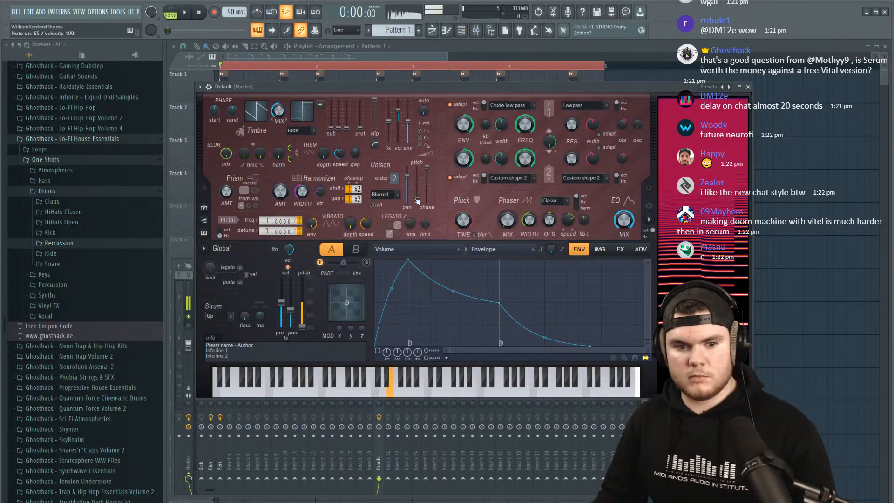
{"action": "key", "text": "c"}
Adjust the unison pan and set the unison pitch thickness to 66% while auditioning notes.
{"action": "left_click_drag", "start_coordinate": [407, 176], "coordinate": [425, 191]}
{"action": "key", "text": "c"}
{"action": "key", "text": "c"}
{"action": "key", "text": "c"}
{"action": "key", "text": "c"}
{"action": "key", "text": "c"}
{"action": "key", "text": "c"}
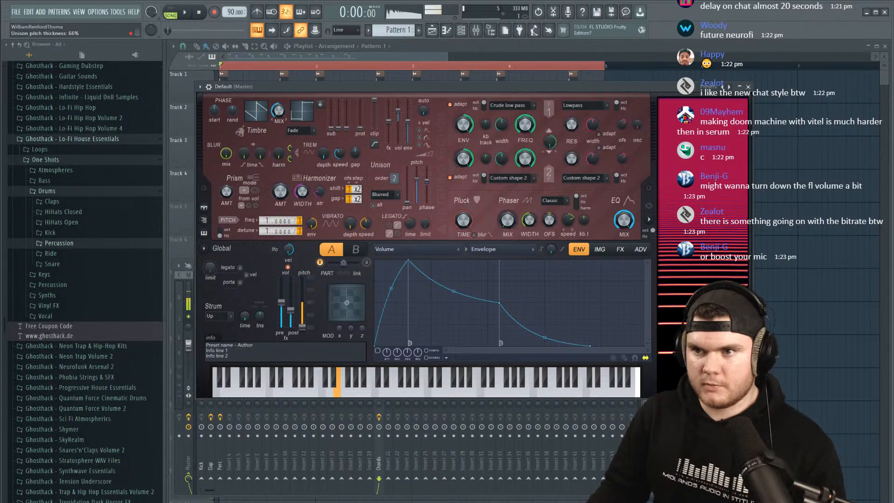
Lower the frequency of filter 1 to about 7% and set the unison phase to full blur while auditioning notes.
{"action": "key", "text": "c"}
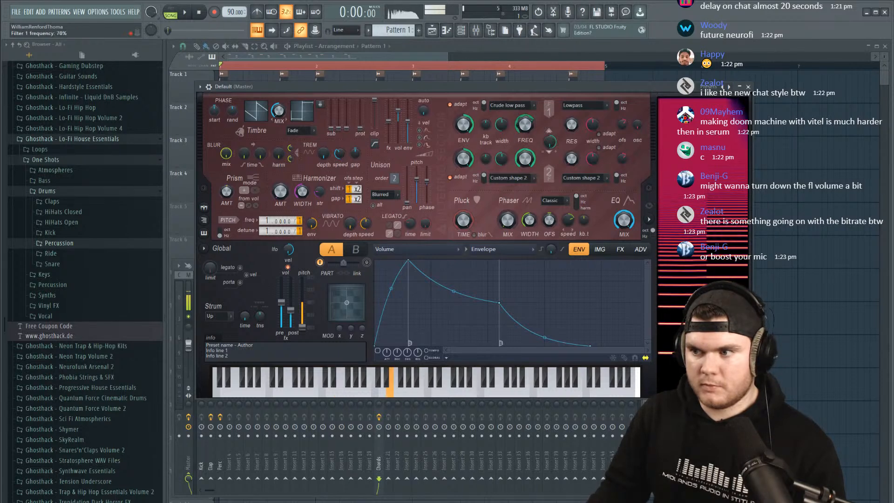
{"action": "key", "text": "c"}
{"action": "left_click_drag", "start_coordinate": [525, 125], "coordinate": [525, 136]}
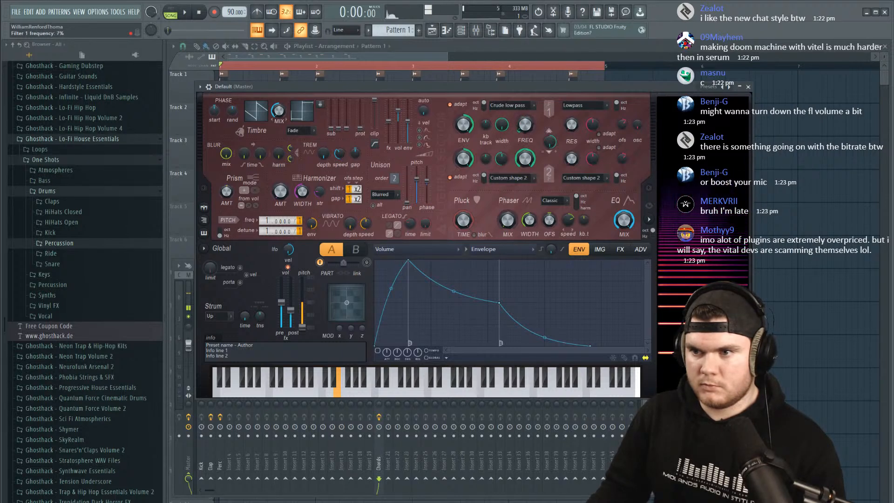
{"action": "mouse_move", "coordinate": [525, 124]}
{"action": "left_mouse_down"}
{"action": "mouse_move", "coordinate": [525, 114]}
{"action": "mouse_move", "coordinate": [525, 138]}
{"action": "left_mouse_up"}
{"action": "key", "text": "e"}
{"action": "key", "text": "c"}
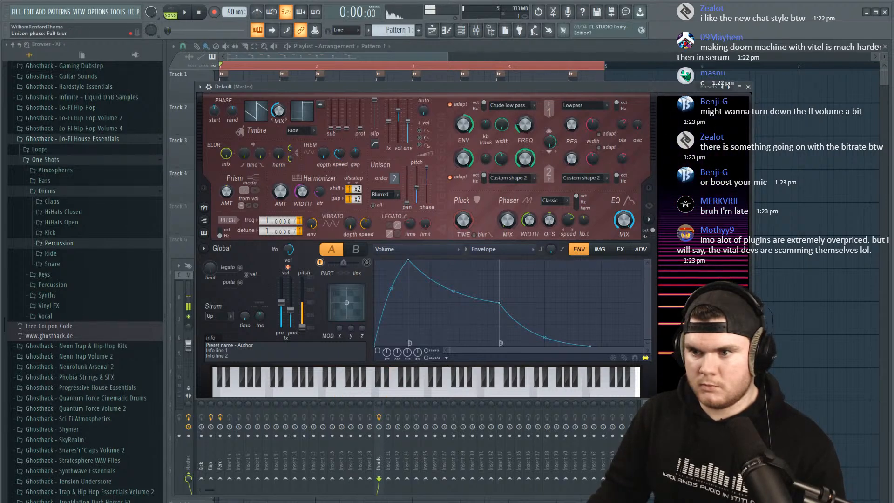
{"action": "key", "text": "c"}
Apply Log distortion in Harmor's effects and adjust the distortion amount and filter 1 frequency while auditioning notes.
{"action": "left_click", "coordinate": [620, 250]}
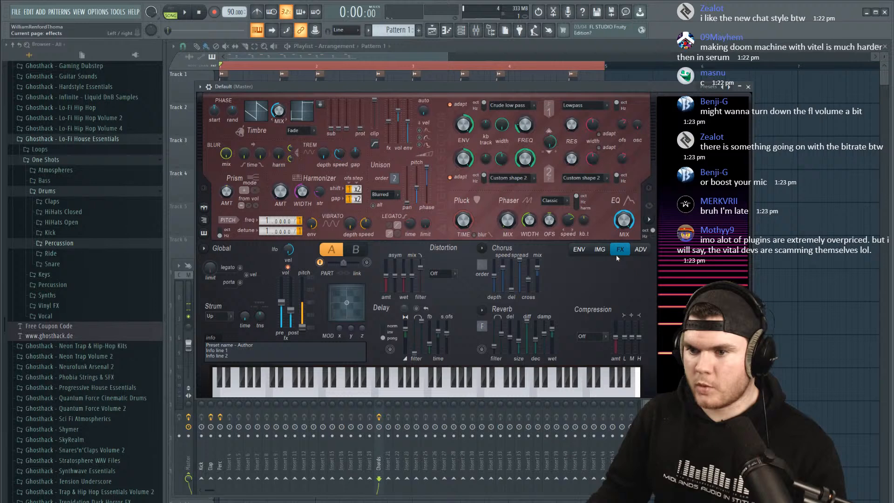
{"action": "left_click", "coordinate": [441, 274]}
{"action": "left_click", "coordinate": [440, 325]}
{"action": "key", "text": "c"}
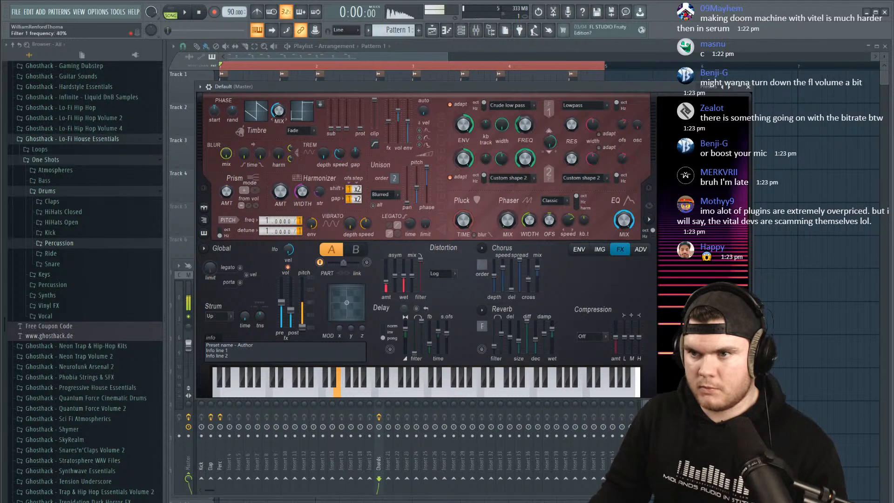
{"action": "left_click_drag", "start_coordinate": [518, 128], "coordinate": [518, 142]}
{"action": "key", "text": "e"}
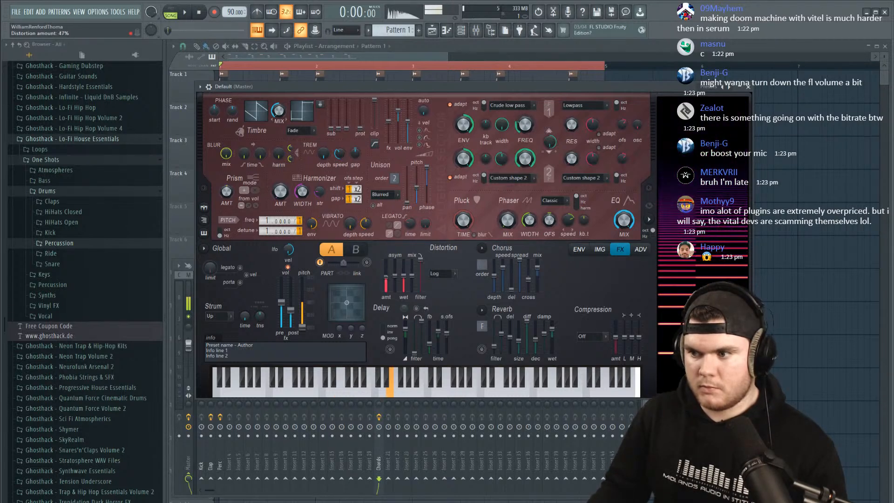
{"action": "left_click_drag", "start_coordinate": [385, 282], "coordinate": [386, 278]}
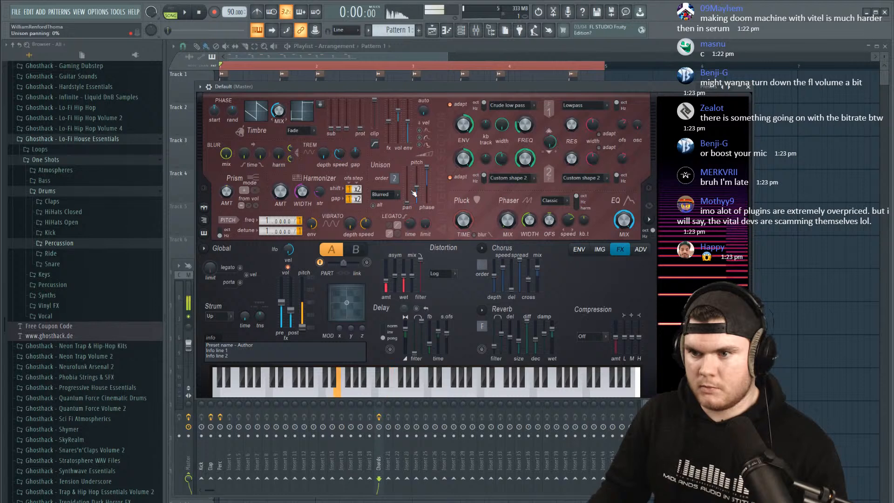
Set the unison order to 3 and the unison pitch thickness to 34% while auditioning notes.
{"action": "left_click_drag", "start_coordinate": [415, 188], "coordinate": [415, 188]}
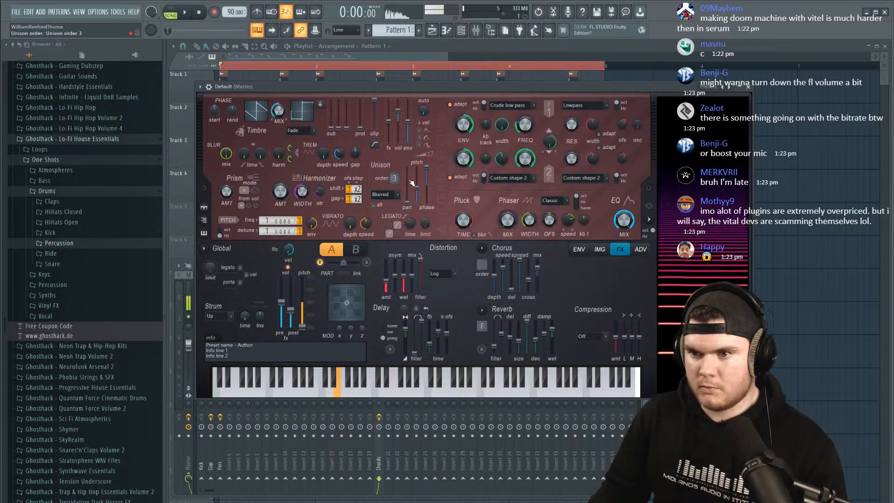
{"action": "key", "text": "c"}
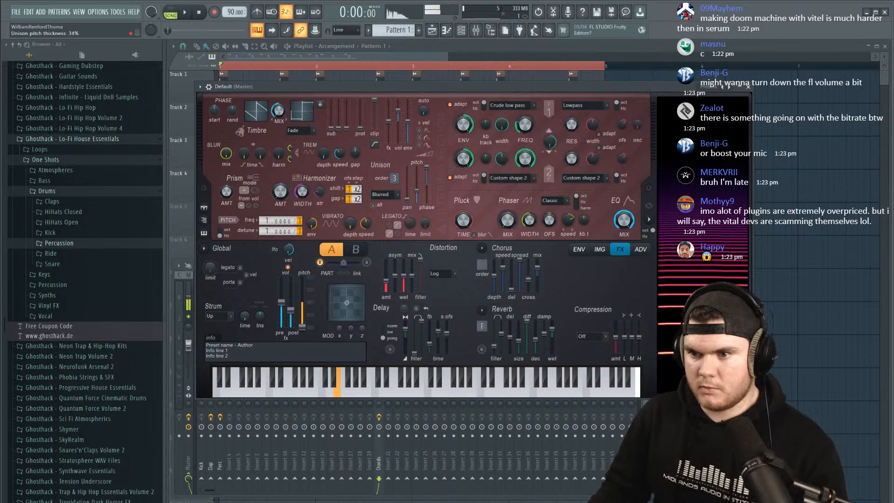
{"action": "key", "text": "c"}
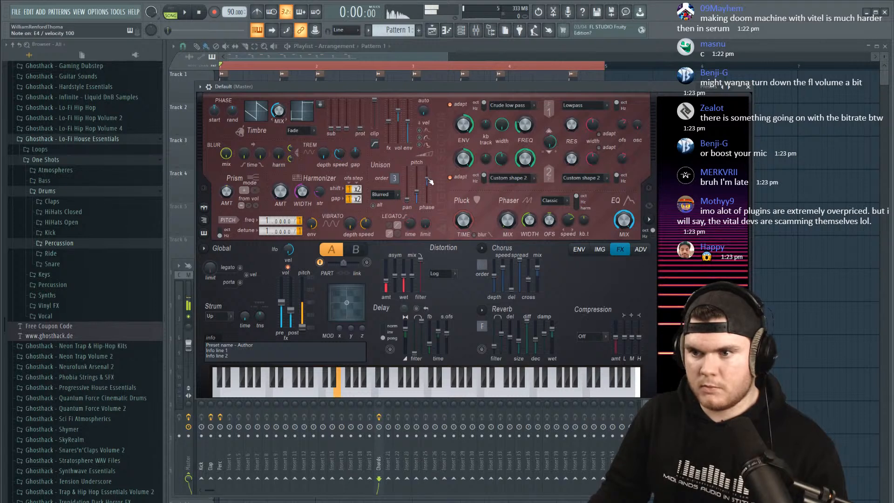
Raise the unison phase amount and audition both high and low notes.
{"action": "left_click_drag", "start_coordinate": [427, 179], "coordinate": [427, 168]}
{"action": "key", "text": "c"}
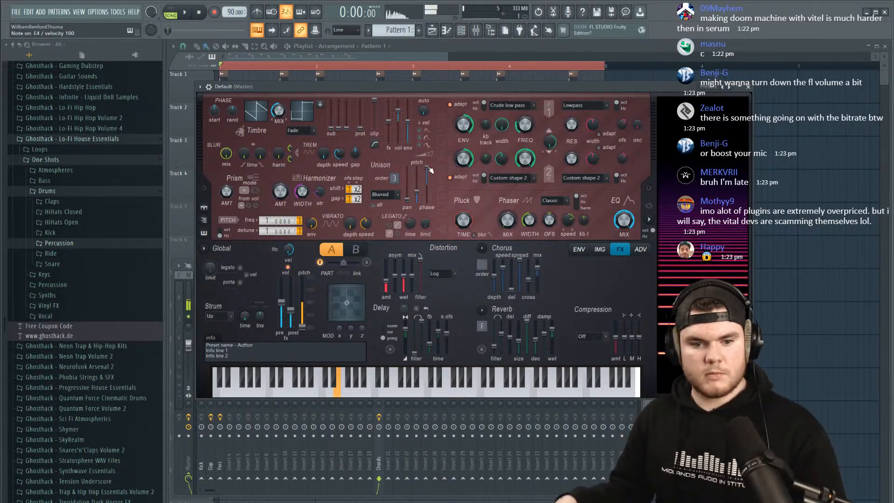
{"action": "key", "text": "e"}
{"action": "key", "text": "c"}
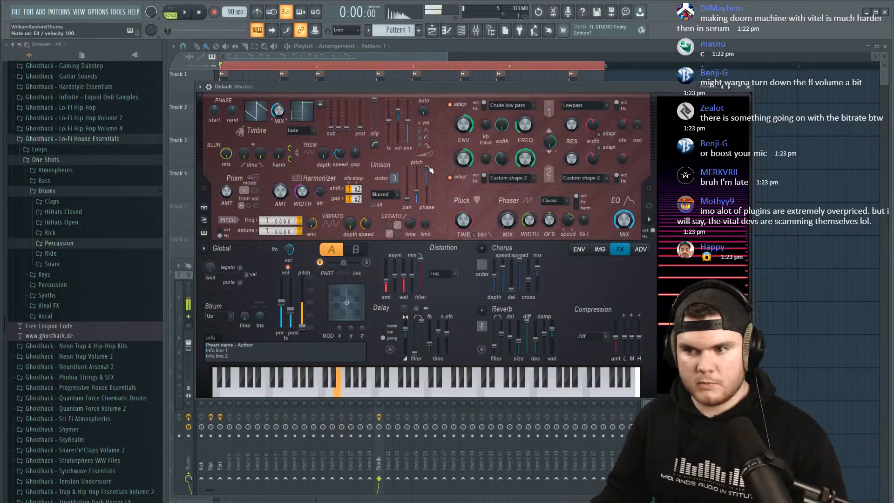
{"action": "left_click", "coordinate": [306, 395]}
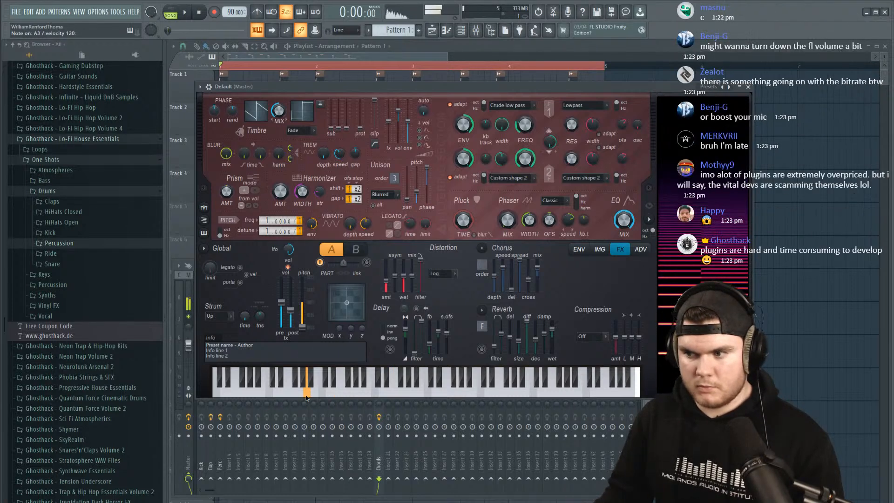
{"action": "left_click", "coordinate": [335, 395]}
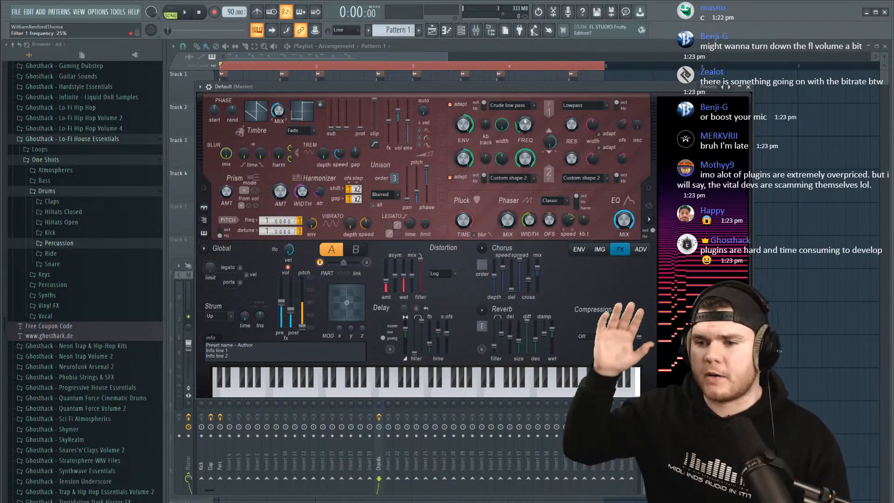
Adjust Harmor's timbre mix and raise the prism amount while auditioning notes.
{"action": "left_click_drag", "start_coordinate": [278, 111], "coordinate": [278, 98]}
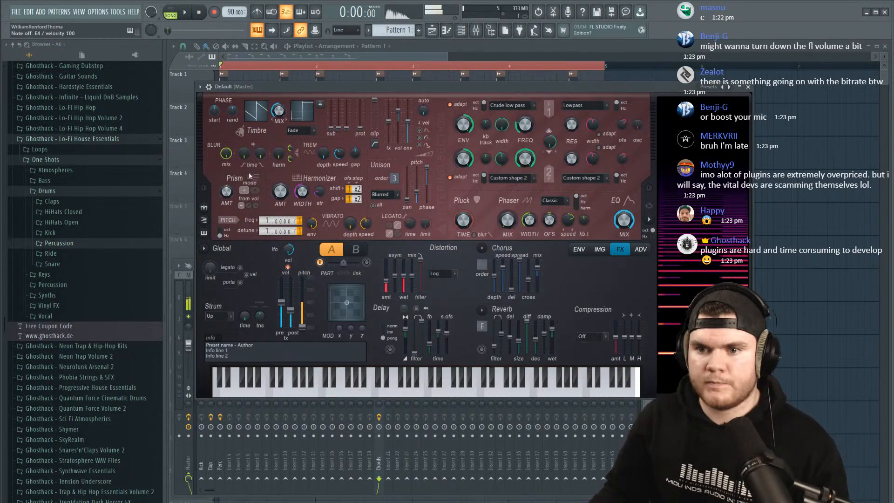
{"action": "left_click_drag", "start_coordinate": [226, 191], "coordinate": [227, 186]}
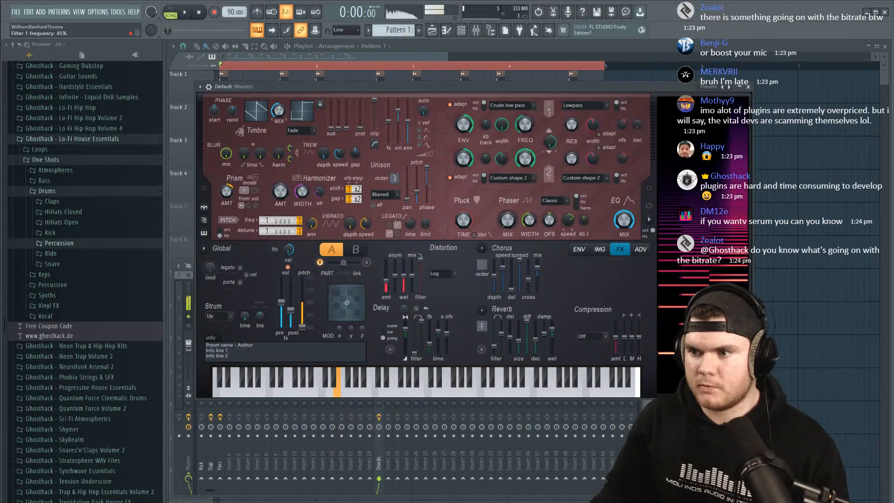
Load a preset shape with growing zigzag oscillations into the Harmonic prism map.
{"action": "left_click", "coordinate": [603, 250]}
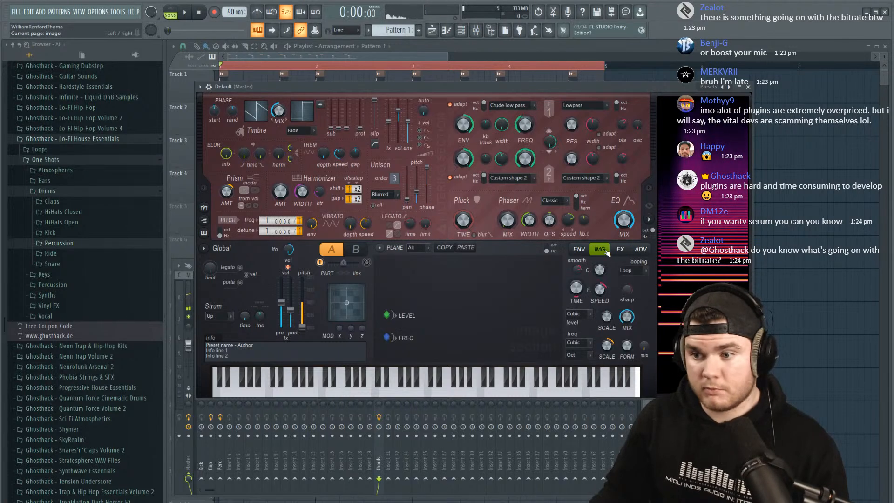
{"action": "left_click", "coordinate": [579, 249]}
{"action": "left_click", "coordinate": [384, 253]}
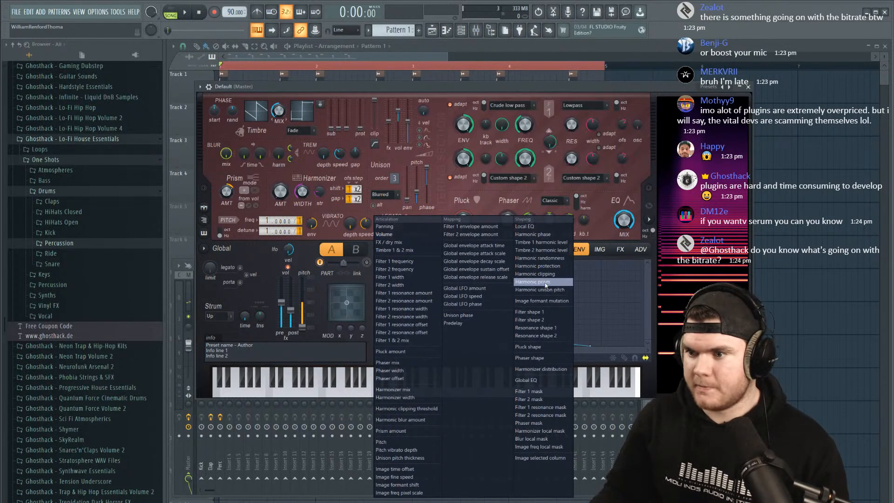
{"action": "left_click", "coordinate": [545, 285]}
{"action": "left_click", "coordinate": [378, 358]}
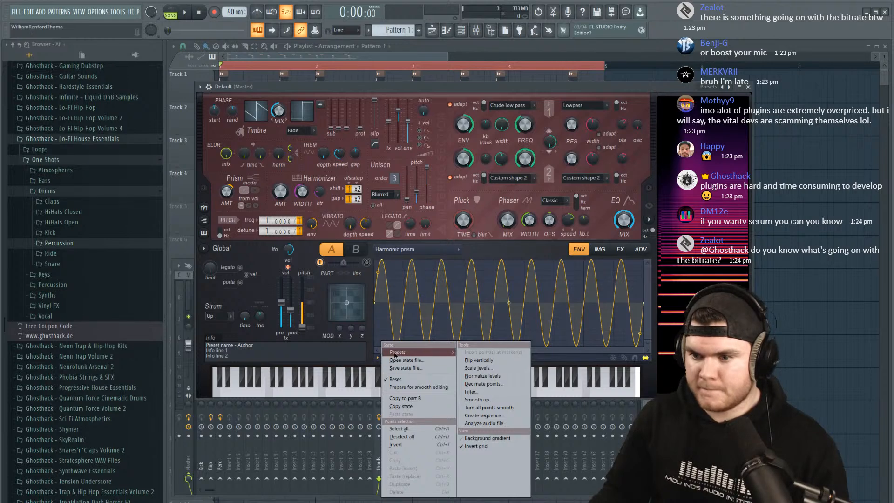
{"action": "mouse_move", "coordinate": [394, 355]}
{"action": "left_click", "coordinate": [486, 27]}
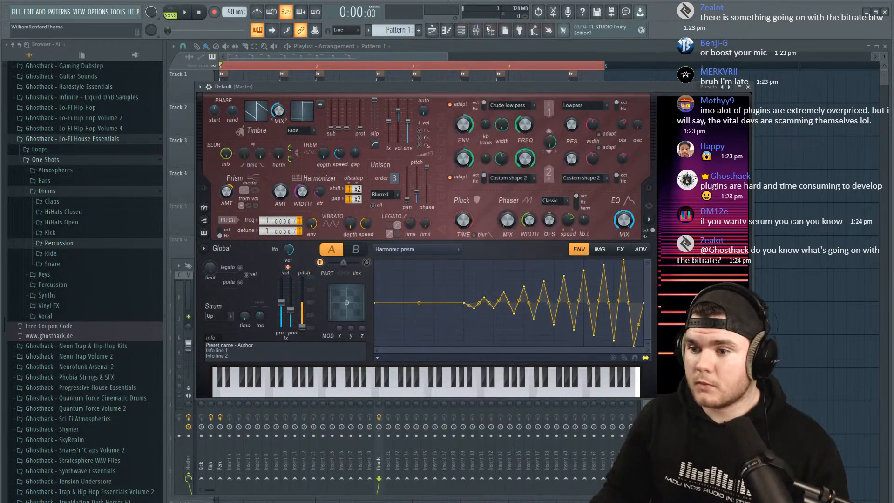
Lower the prism amount and sweep the filter 1 frequency while auditioning notes.
{"action": "left_click_drag", "start_coordinate": [227, 191], "coordinate": [226, 207]}
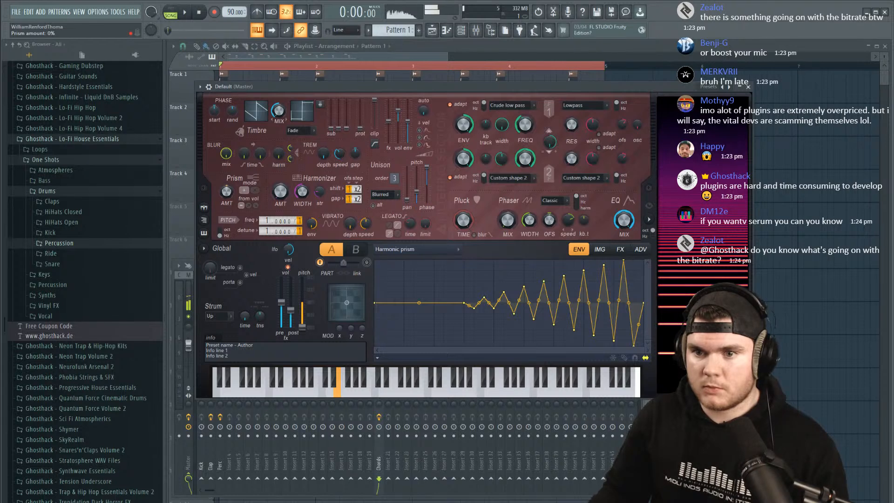
{"action": "left_click_drag", "start_coordinate": [226, 191], "coordinate": [226, 207]}
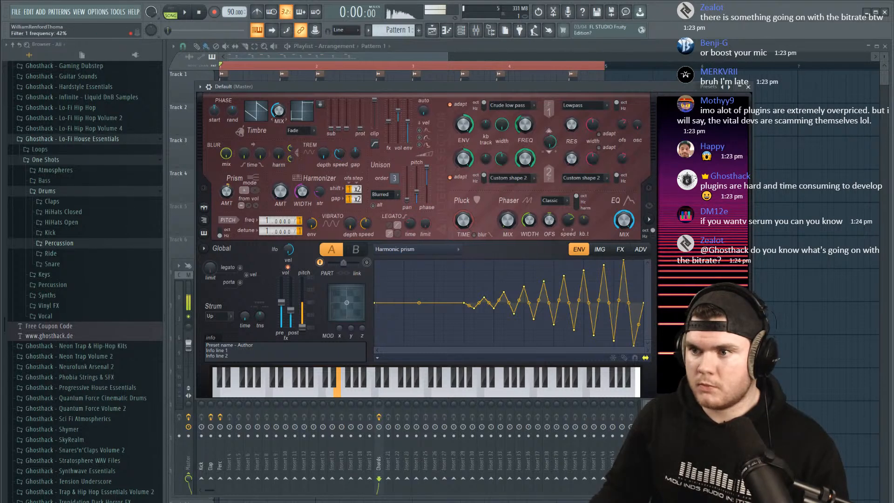
{"action": "left_click_drag", "start_coordinate": [525, 125], "coordinate": [525, 159]}
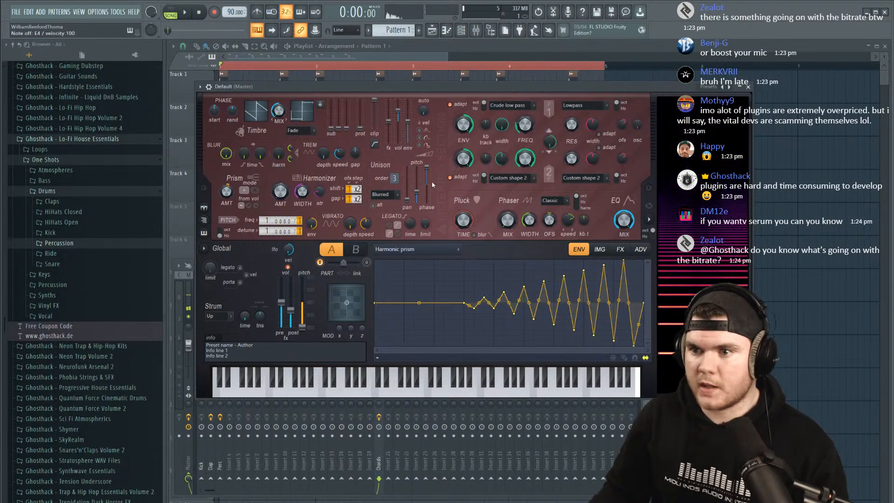
Set the unison order to 2, then raise the phaser mix and set the phaser width to 26% while auditioning.
{"action": "left_click_drag", "start_coordinate": [416, 191], "coordinate": [397, 174]}
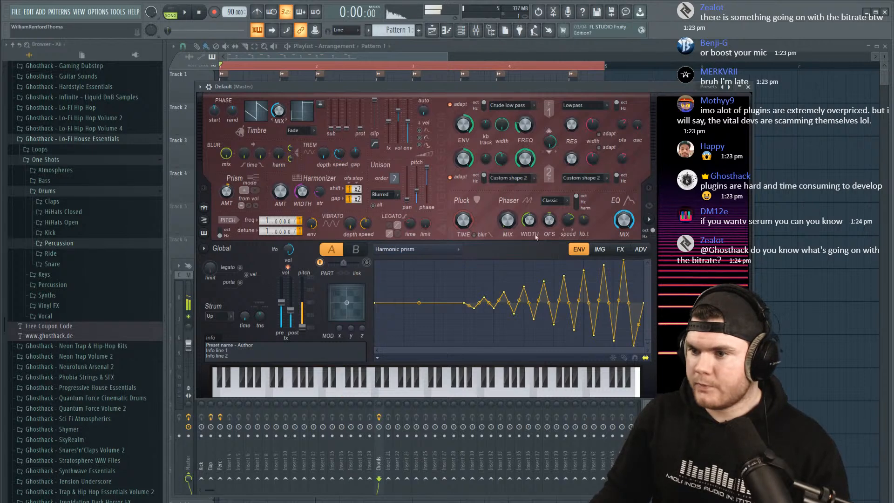
{"action": "left_click_drag", "start_coordinate": [507, 220], "coordinate": [512, 204]}
{"action": "key", "text": "c"}
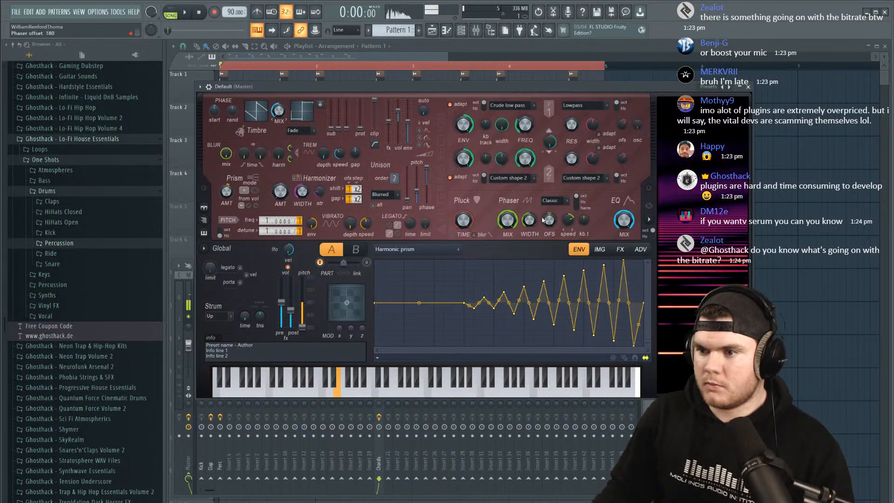
{"action": "left_click_drag", "start_coordinate": [528, 220], "coordinate": [534, 223]}
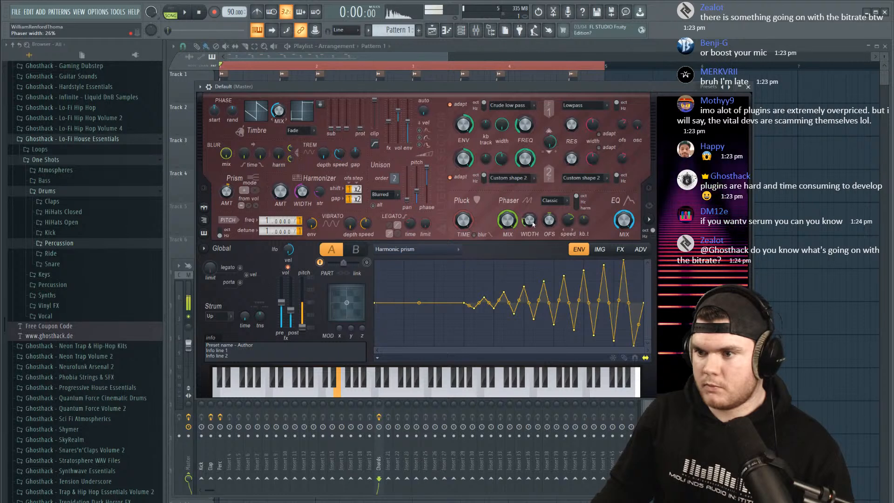
Open the phaser width articulation and switch its modulation source from Envelope to LFO.
{"action": "right_click", "coordinate": [534, 223]}
{"action": "mouse_move", "coordinate": [565, 250]}
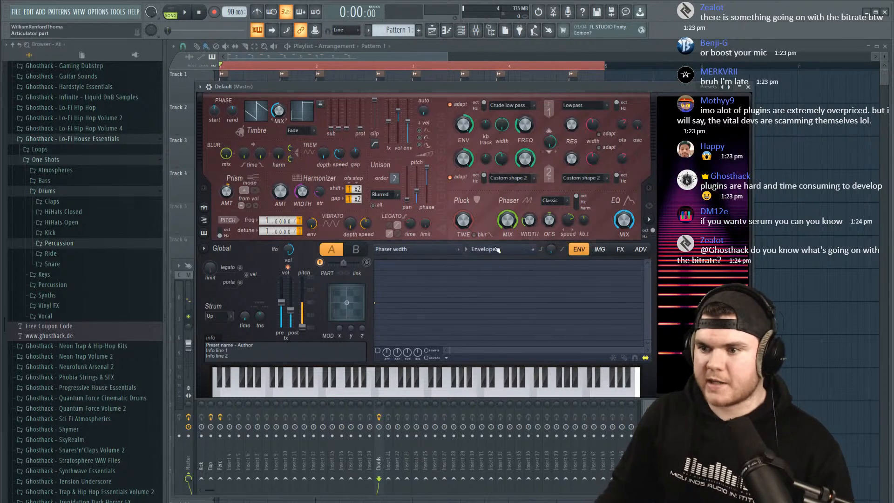
{"action": "left_click", "coordinate": [497, 250]}
{"action": "left_click", "coordinate": [494, 268]}
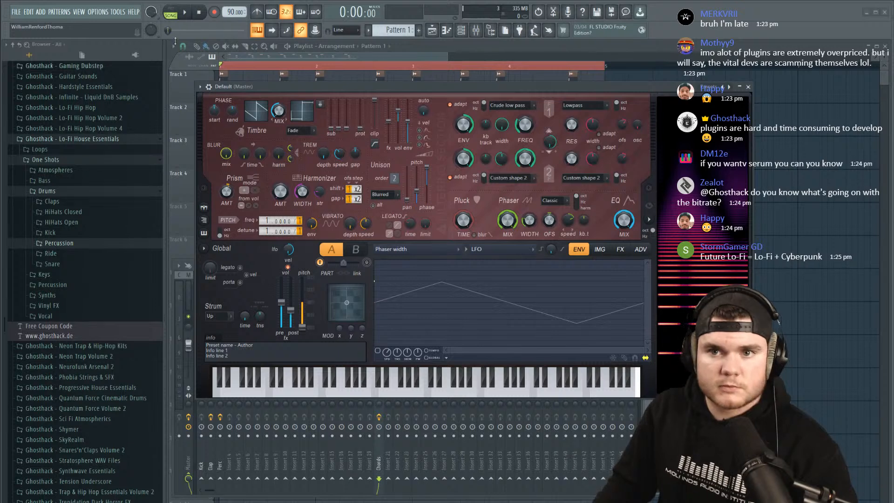
Adjust the main volume, sync the phaser width LFO to tempo and slow its speed while auditioning a note.
{"action": "left_click_drag", "start_coordinate": [152, 12], "coordinate": [151, 15]}
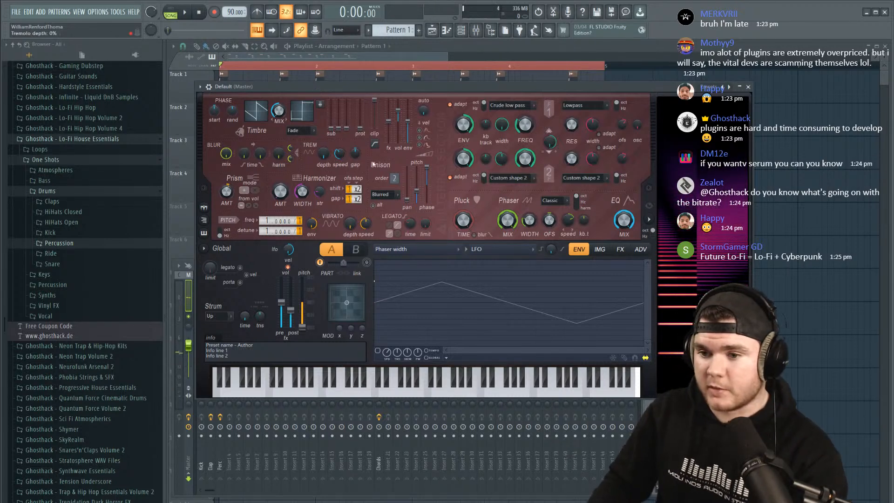
{"action": "left_click_drag", "start_coordinate": [338, 87], "coordinate": [336, 87]}
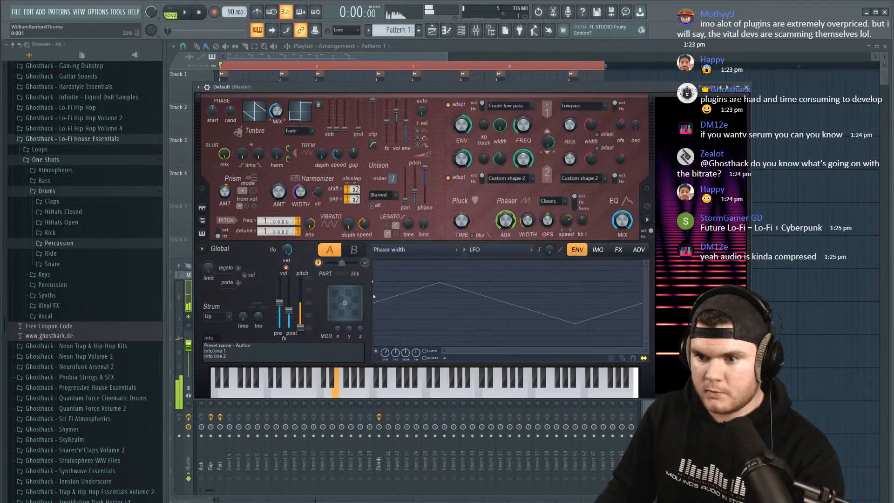
{"action": "left_click", "coordinate": [424, 351]}
{"action": "left_click", "coordinate": [424, 358]}
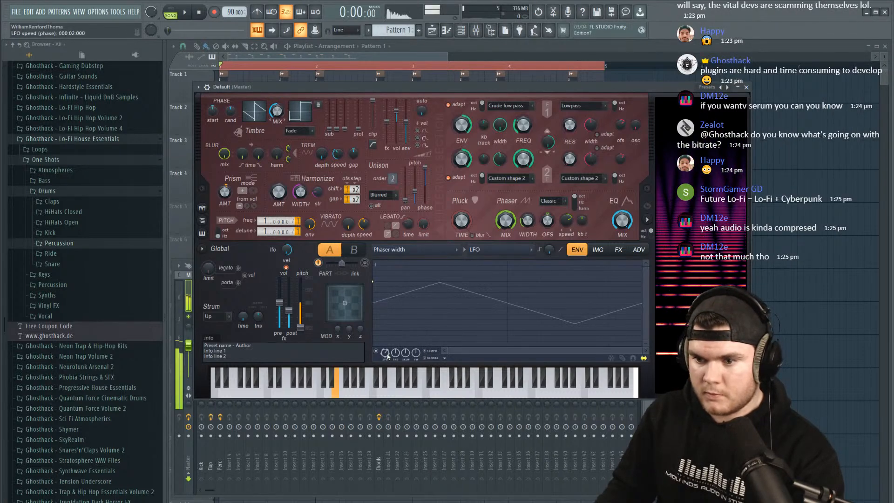
{"action": "left_click_drag", "start_coordinate": [385, 353], "coordinate": [385, 358]}
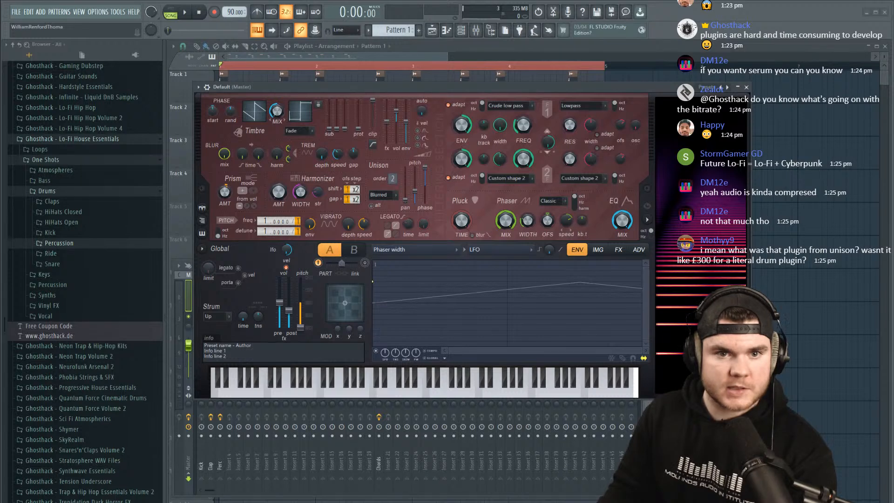
Check the compressor settings in the Audio Effects window and move the window out of the way.
{"action": "left_click_drag", "start_coordinate": [250, 90], "coordinate": [327, 121]}
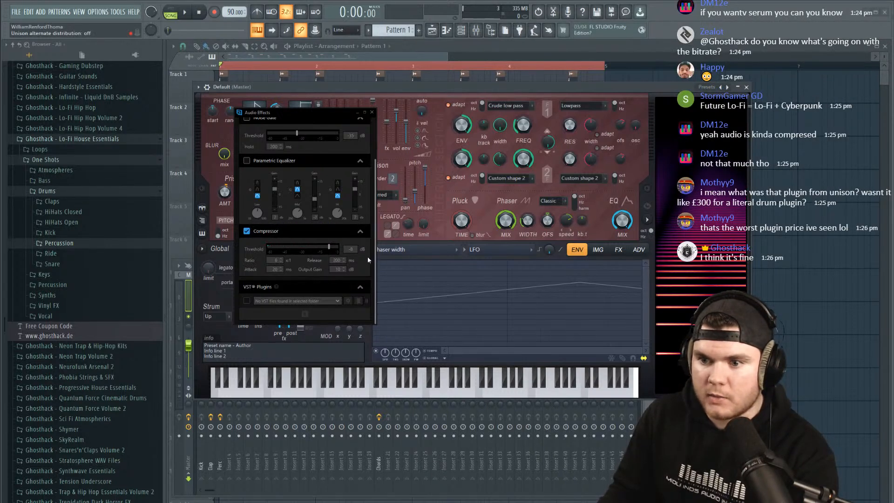
{"action": "scroll", "coordinate": [364, 260], "scroll_direction": "up", "scroll_amount": 2}
{"action": "scroll", "coordinate": [364, 260], "scroll_direction": "down", "scroll_amount": 2}
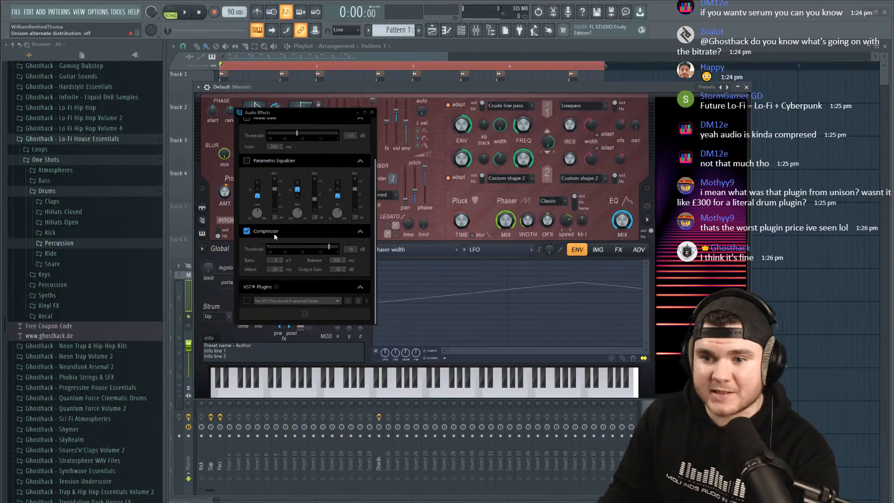
{"action": "left_click", "coordinate": [248, 233]}
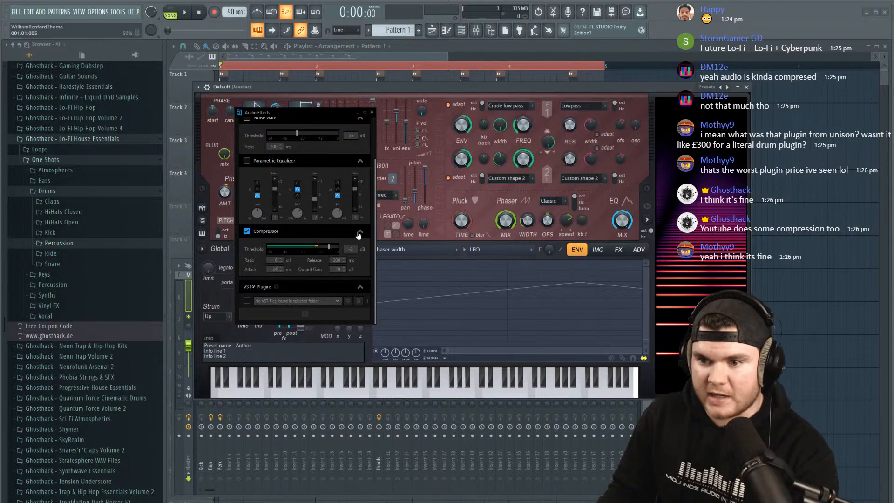
{"action": "left_click_drag", "start_coordinate": [323, 115], "coordinate": [45, 202]}
{"action": "left_click", "coordinate": [95, 200]}
Reposition the Harmor window, sweep the filter 1 frequency while holding a note, and close the synth.
{"action": "left_click", "coordinate": [352, 87]}
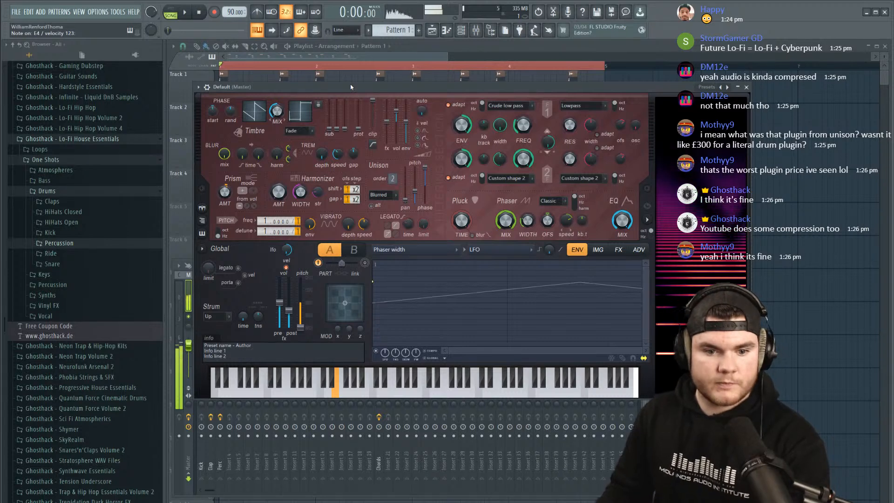
{"action": "left_click_drag", "start_coordinate": [350, 87], "coordinate": [353, 96]}
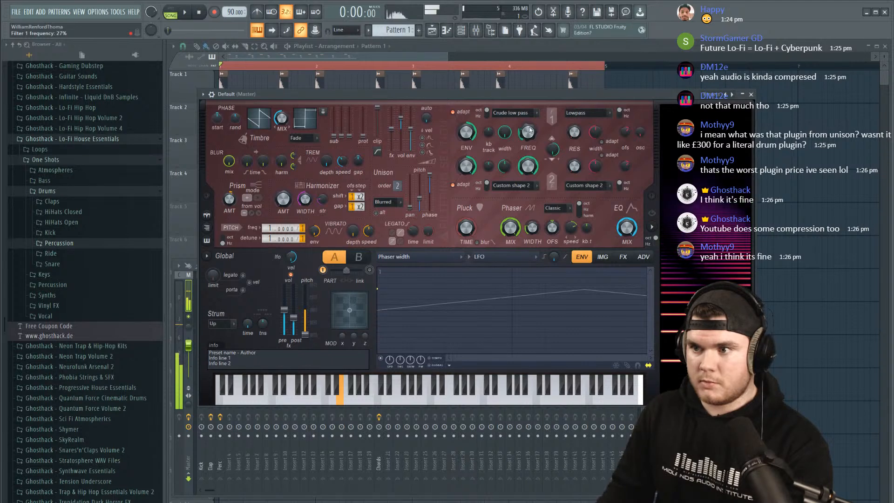
{"action": "left_click", "coordinate": [750, 95]}
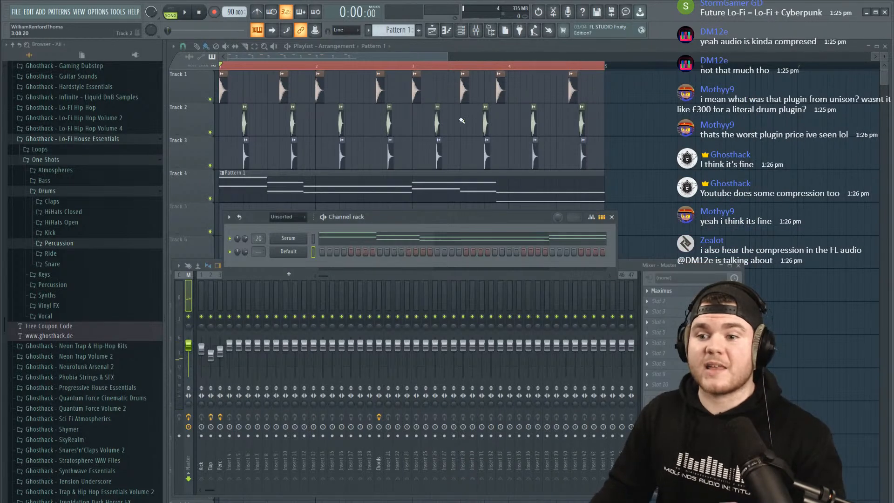
Open the Default channel's piano roll and place the first three melody notes on A5, F5 and E5, following the ghost chords' timing.
{"action": "right_click", "coordinate": [304, 254]}
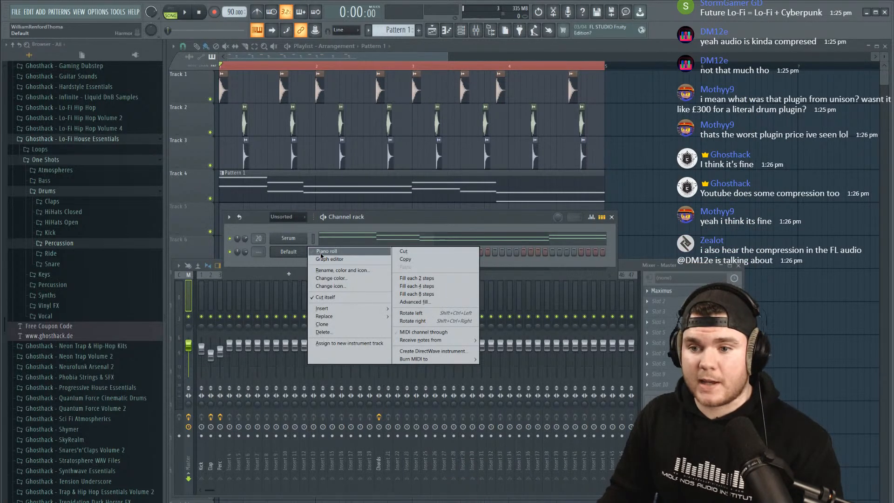
{"action": "left_click", "coordinate": [326, 251]}
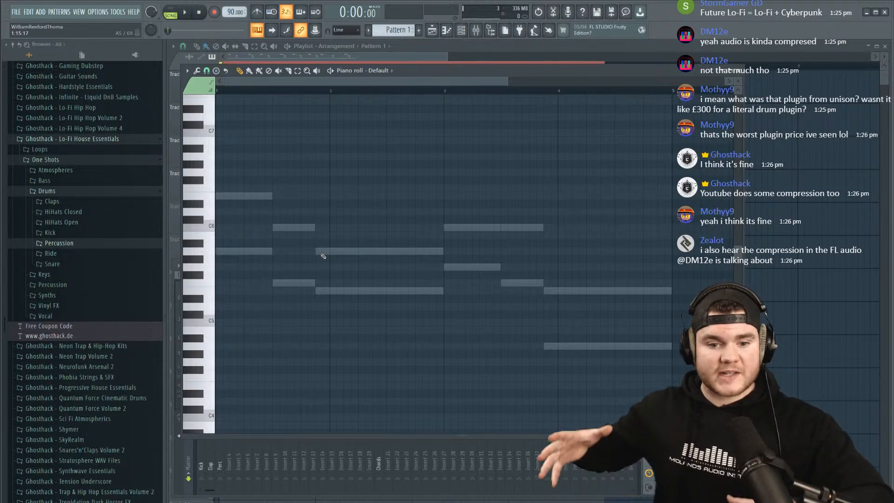
{"action": "key", "text": "space"}
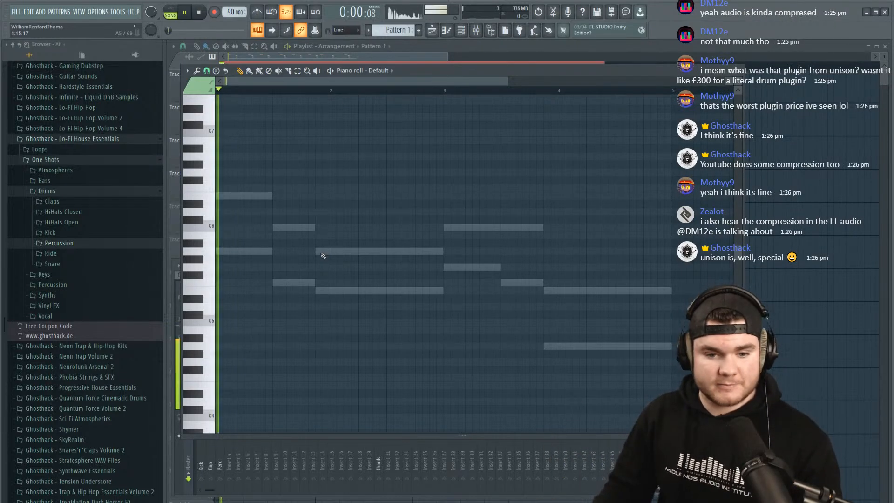
{"action": "key", "text": "space"}
{"action": "left_click", "coordinate": [205, 251]}
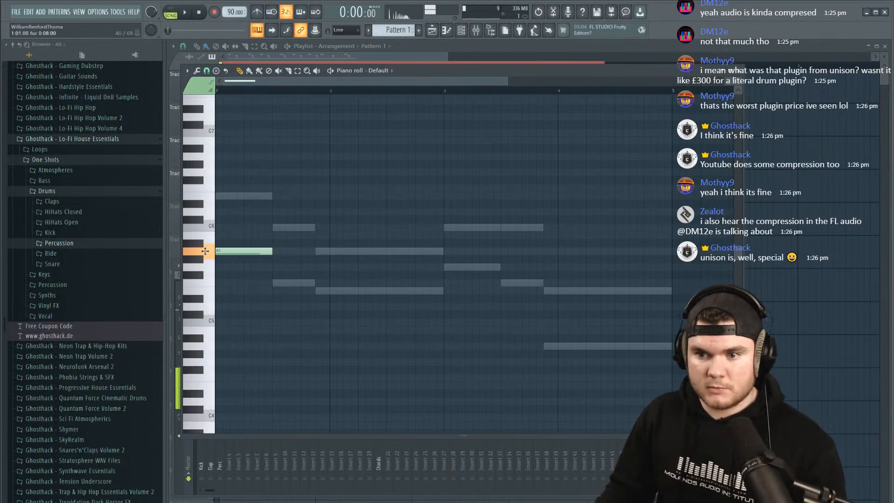
{"action": "left_click", "coordinate": [278, 284]}
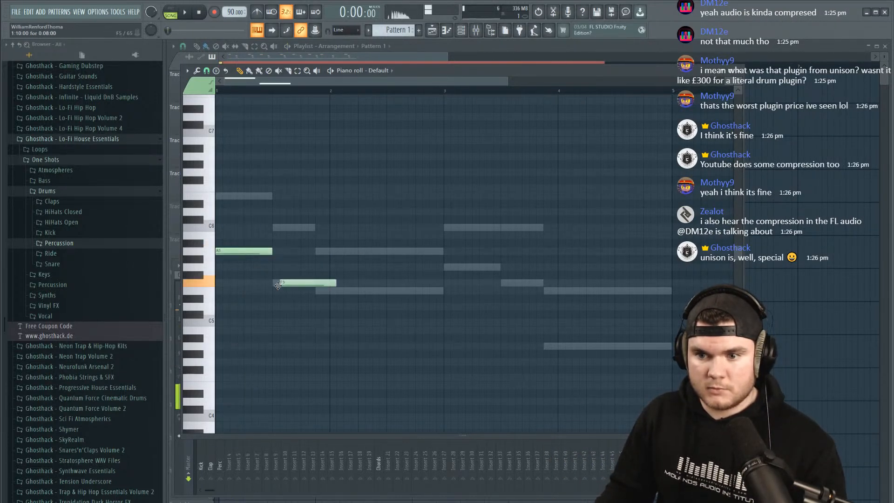
{"action": "key", "text": "space"}
{"action": "left_click_drag", "start_coordinate": [327, 283], "coordinate": [314, 283]}
{"action": "left_click", "coordinate": [325, 291]}
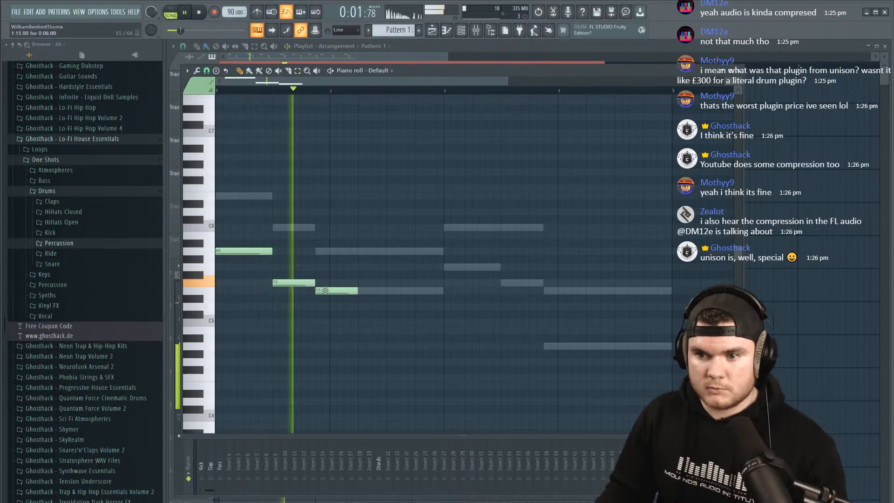
Move the three melody notes to E6, C6 and A5, and lengthen the third to match its full chord.
{"action": "key", "text": "space"}
{"action": "left_click_drag", "start_coordinate": [331, 291], "coordinate": [336, 251]}
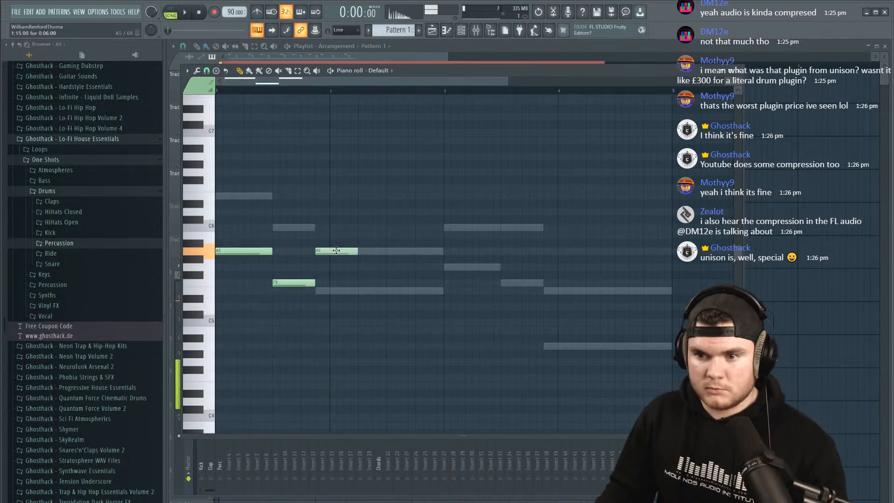
{"action": "key", "text": "space"}
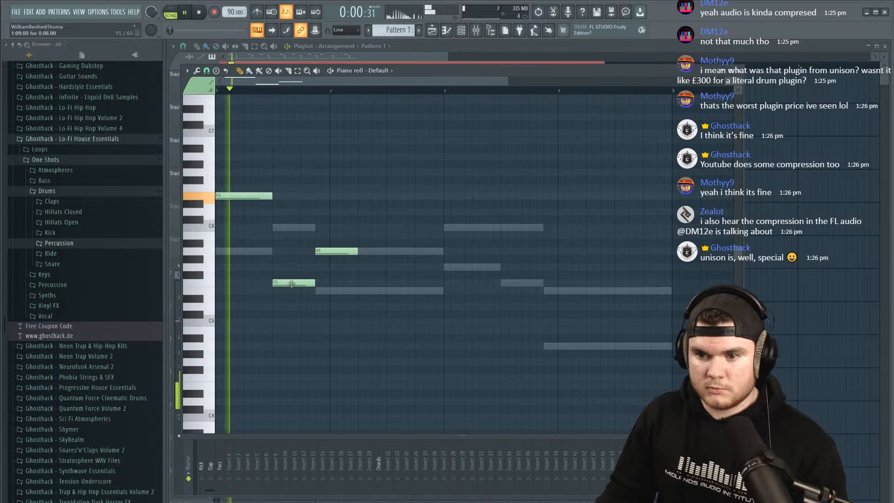
{"action": "left_click_drag", "start_coordinate": [292, 284], "coordinate": [291, 227]}
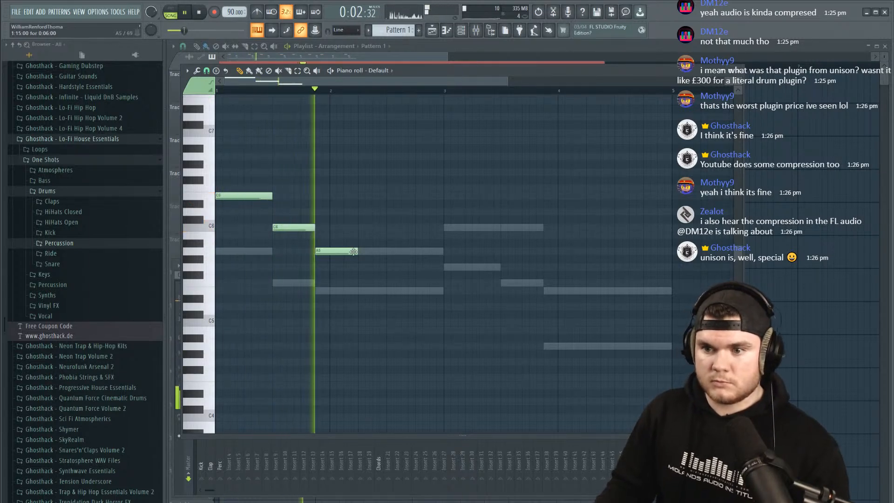
{"action": "left_click_drag", "start_coordinate": [354, 251], "coordinate": [443, 251]}
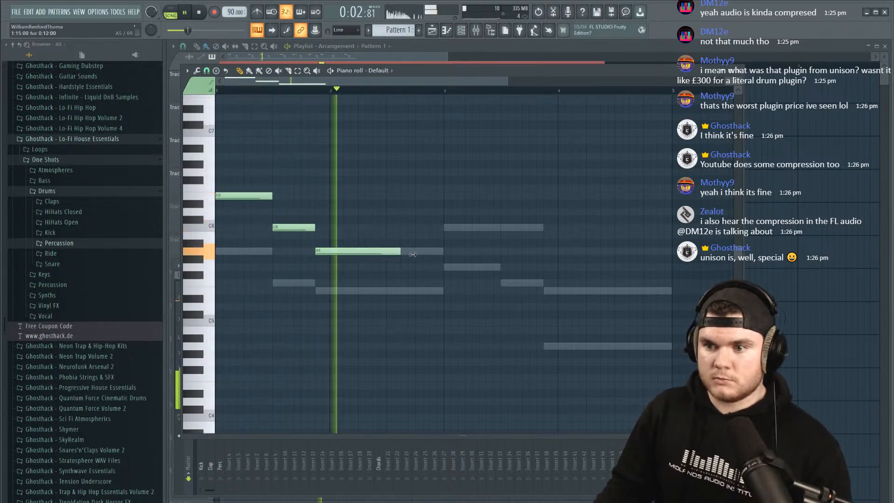
Add G5, F5 and E5 notes over the remaining ghost chords, matching their lengths, and play the melody back.
{"action": "left_click", "coordinate": [445, 269]}
{"action": "left_click_drag", "start_coordinate": [567, 268], "coordinate": [497, 272]}
{"action": "left_click", "coordinate": [504, 284]}
{"action": "left_click_drag", "start_coordinate": [554, 285], "coordinate": [667, 288]}
{"action": "left_click", "coordinate": [548, 291]}
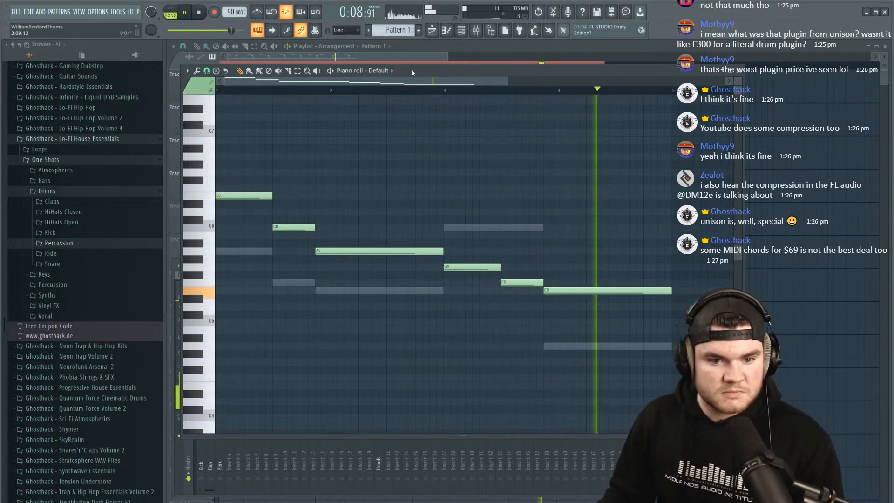
{"action": "key", "text": "space"}
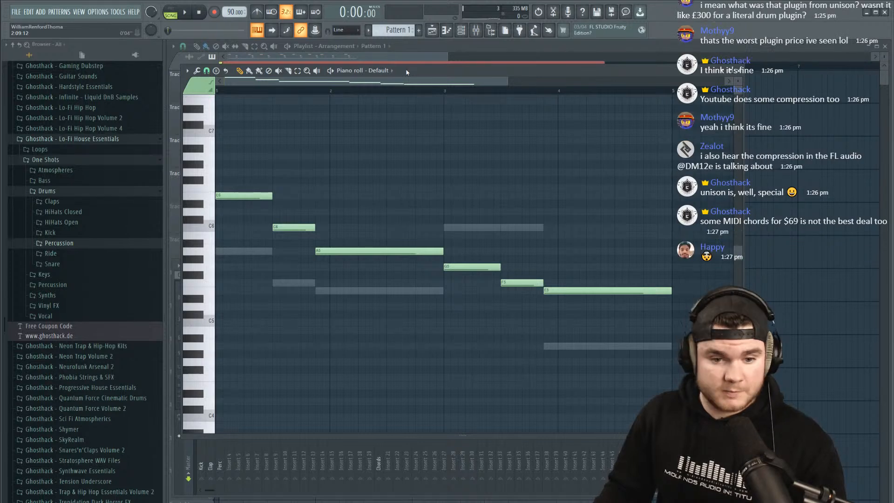
Raise the fourth melody note, at the start of bar 3, to C6 and play the loop.
{"action": "key", "text": "space"}
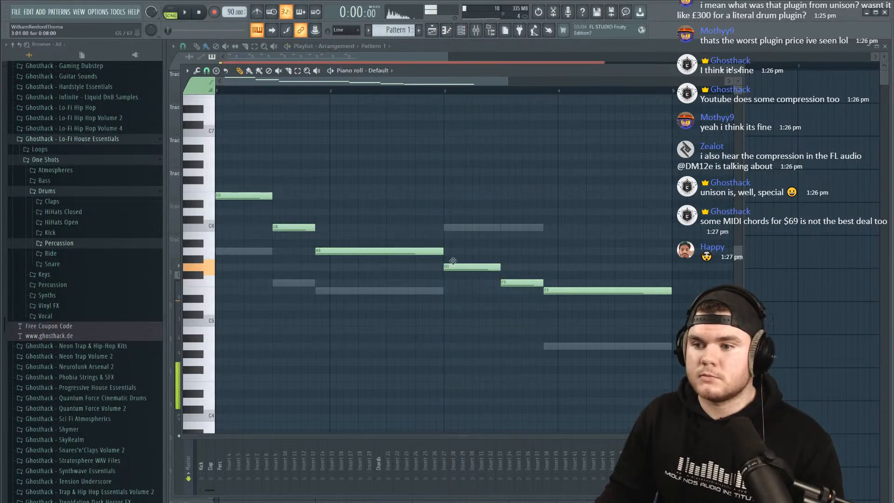
{"action": "left_click_drag", "start_coordinate": [446, 267], "coordinate": [446, 227]}
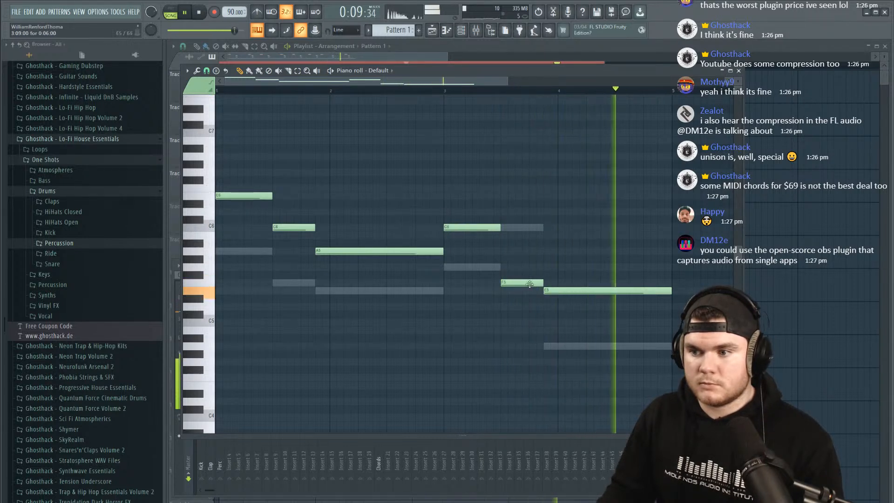
{"action": "key", "text": "space"}
{"action": "mouse_move", "coordinate": [558, 290]}
{"action": "left_mouse_down"}
{"action": "mouse_move", "coordinate": [558, 347]}
{"action": "mouse_move", "coordinate": [557, 291]}
{"action": "left_mouse_up"}
Switch to the Serum chord notes, select them all and transpose them down two semitones.
{"action": "double_click", "coordinate": [251, 252]}
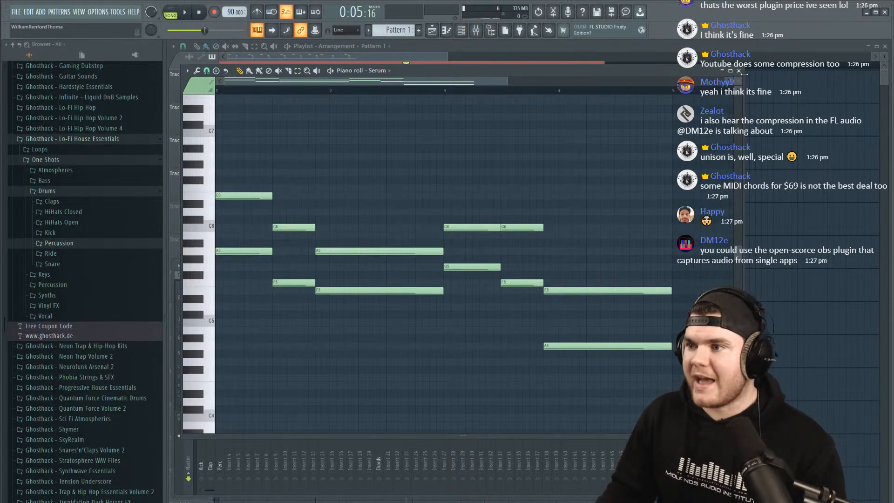
{"action": "left_click_drag", "start_coordinate": [673, 373], "coordinate": [203, 124]}
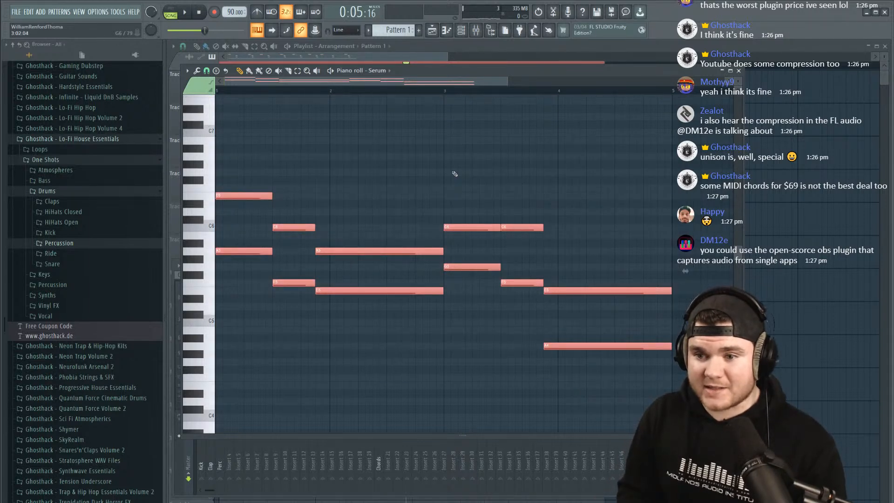
{"action": "key", "text": "Down"}
{"action": "key", "text": "Down"}
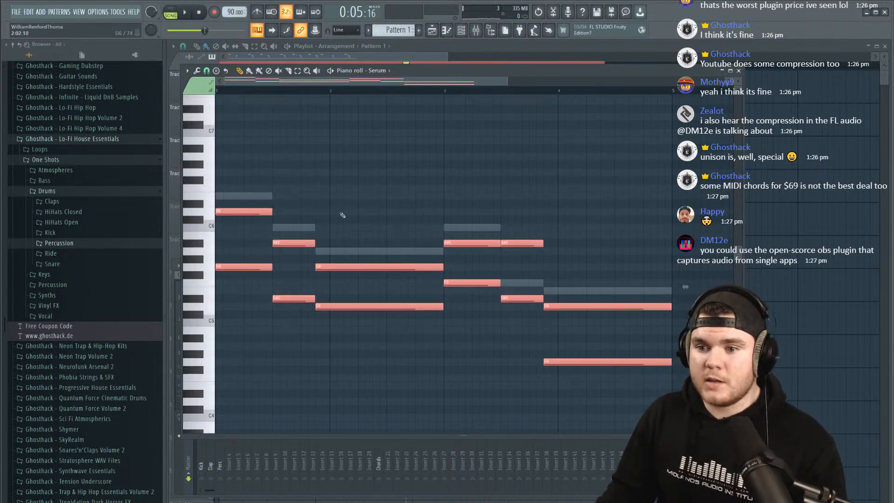
Return to the Default melody, transpose all its notes down two semitones and audition it with the chords.
{"action": "double_click", "coordinate": [344, 250]}
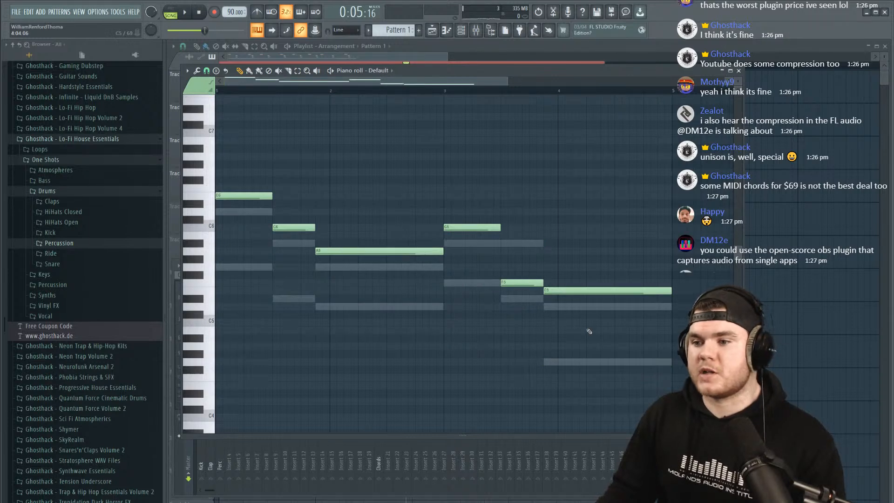
{"action": "key", "text": "shift+Down"}
{"action": "key", "text": "shift+Down"}
{"action": "key", "text": "space"}
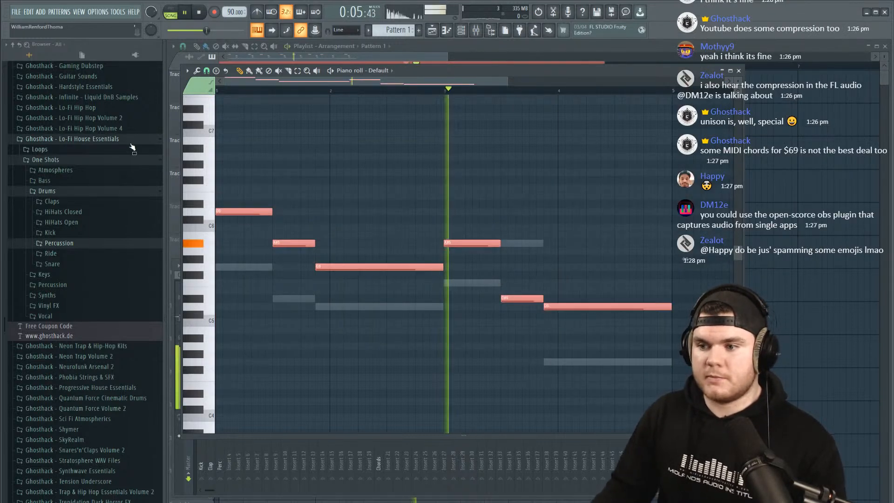
{"action": "left_click_drag", "start_coordinate": [271, 91], "coordinate": [247, 91]}
{"action": "key", "text": "space"}
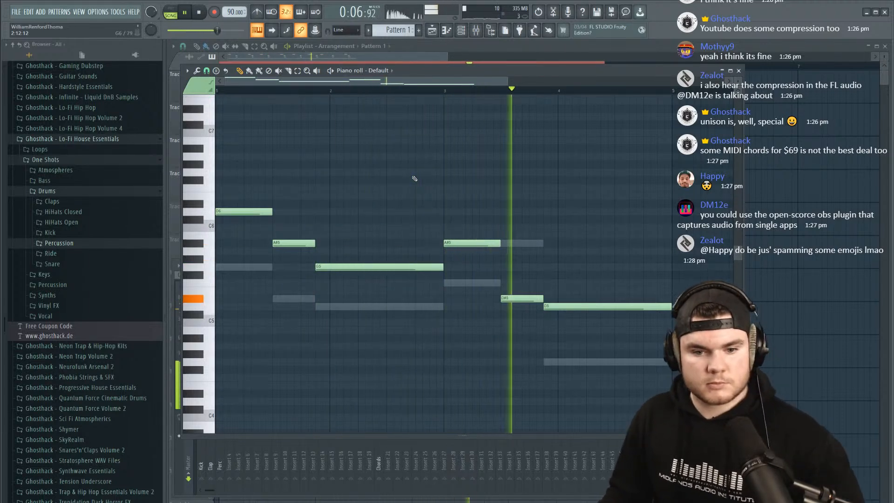
{"action": "key", "text": "space"}
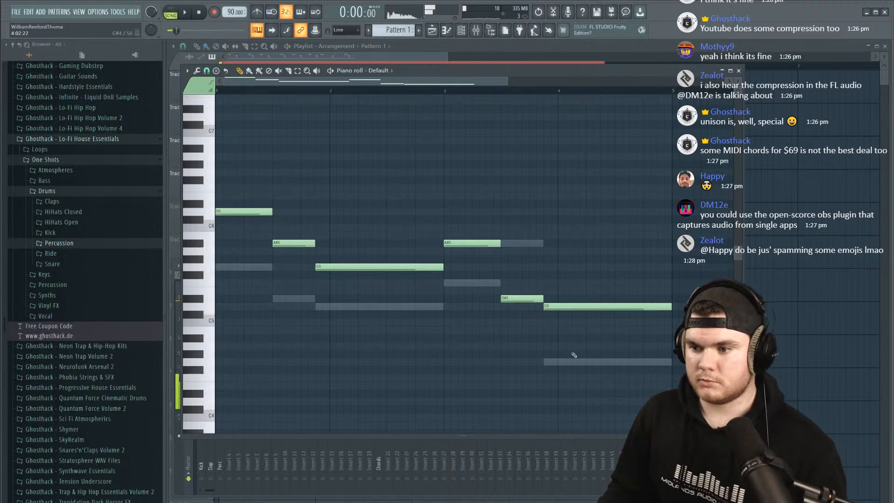
Move the last melody note to G5 and play back the end of the loop.
{"action": "left_click_drag", "start_coordinate": [564, 309], "coordinate": [561, 345]}
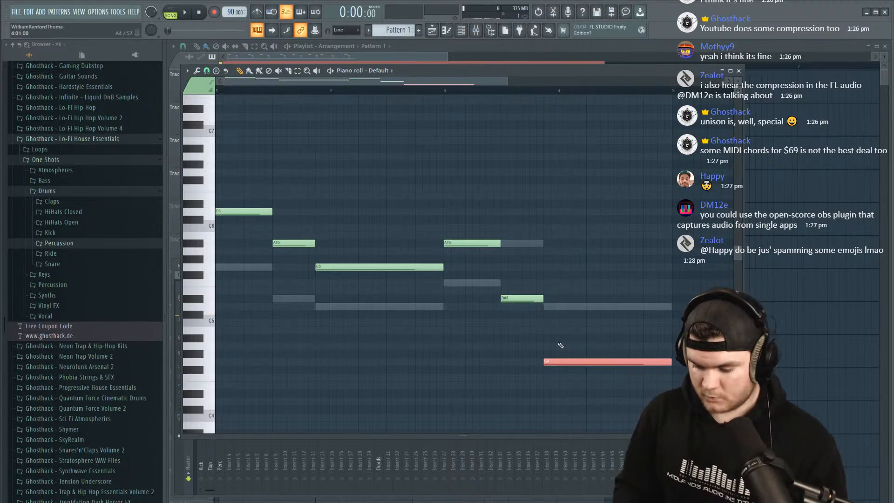
{"action": "key", "text": "ctrl+Up"}
{"action": "key", "text": "space"}
{"action": "left_click", "coordinate": [496, 90]}
{"action": "right_click", "coordinate": [592, 164]}
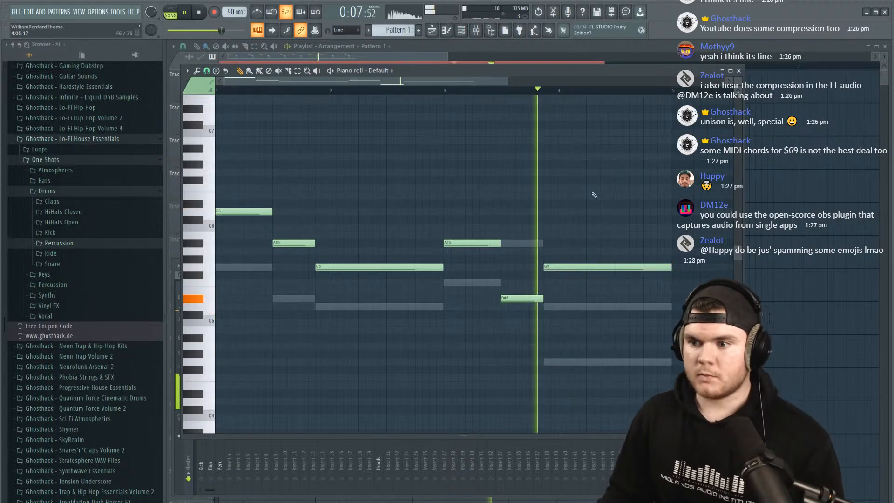
{"action": "key", "text": "space"}
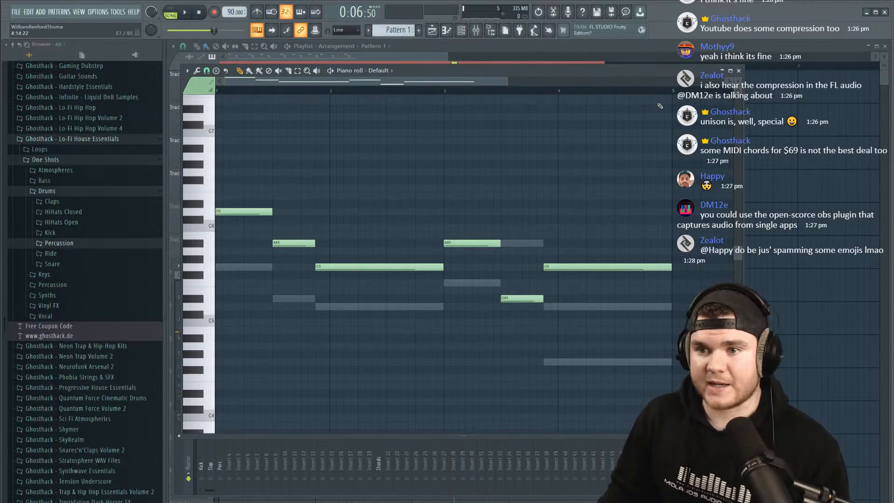
Select all the Default melody notes, transpose them down two octaves and play them back.
{"action": "left_click_drag", "start_coordinate": [642, 343], "coordinate": [226, 159]}
{"action": "scroll", "coordinate": [336, 165], "scroll_direction": "down", "scroll_amount": 3}
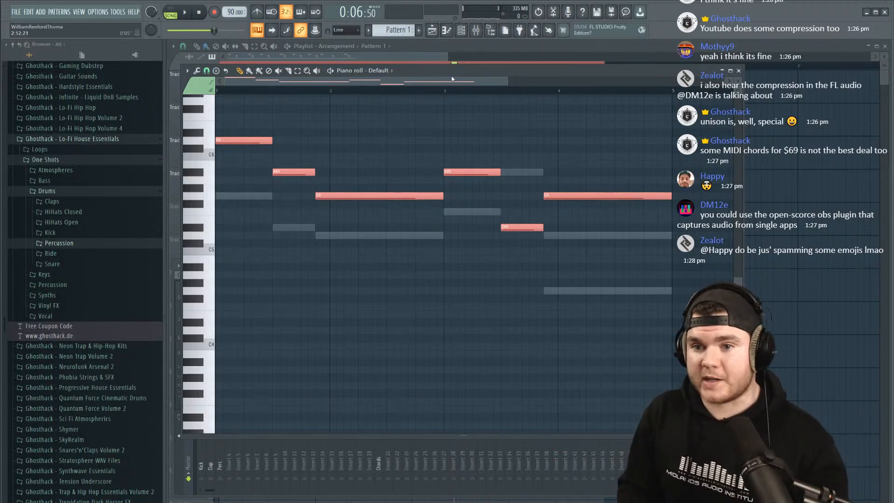
{"action": "key", "text": "ctrl+Down"}
{"action": "key", "text": "ctrl+Down"}
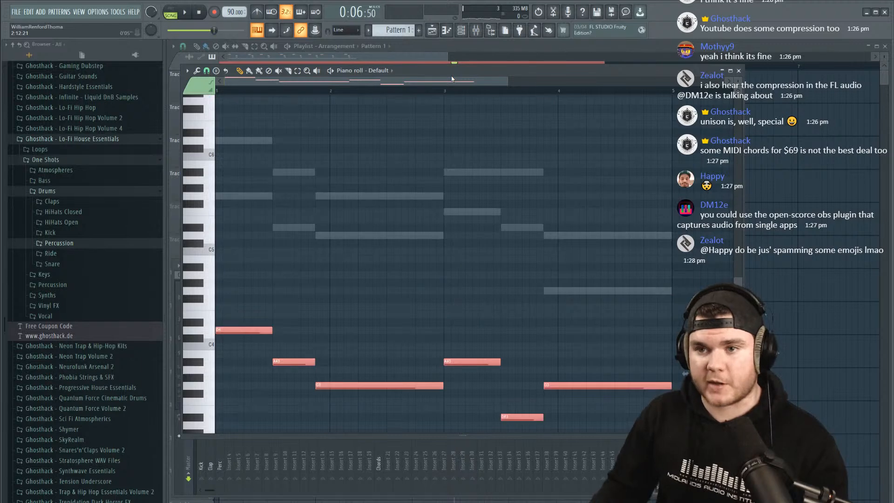
{"action": "key", "text": "space"}
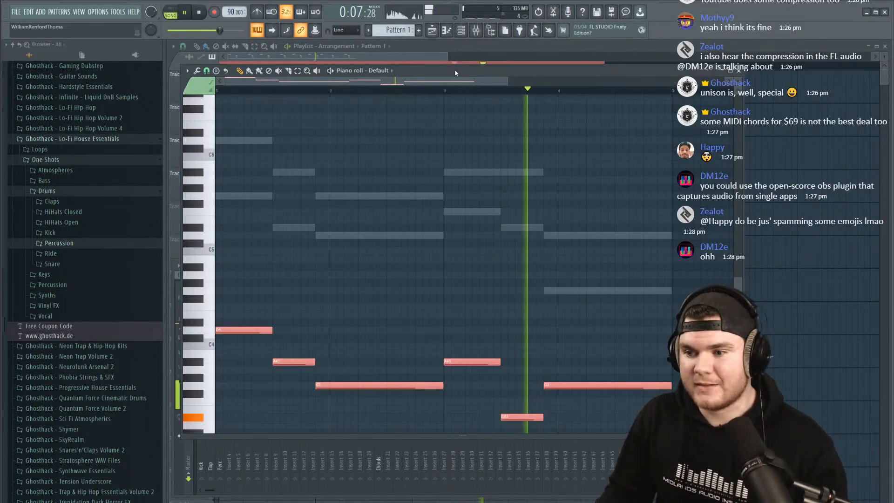
Transpose all notes of the Default channel up one octave and close the piano roll.
{"action": "key", "text": "ctrl+Up"}
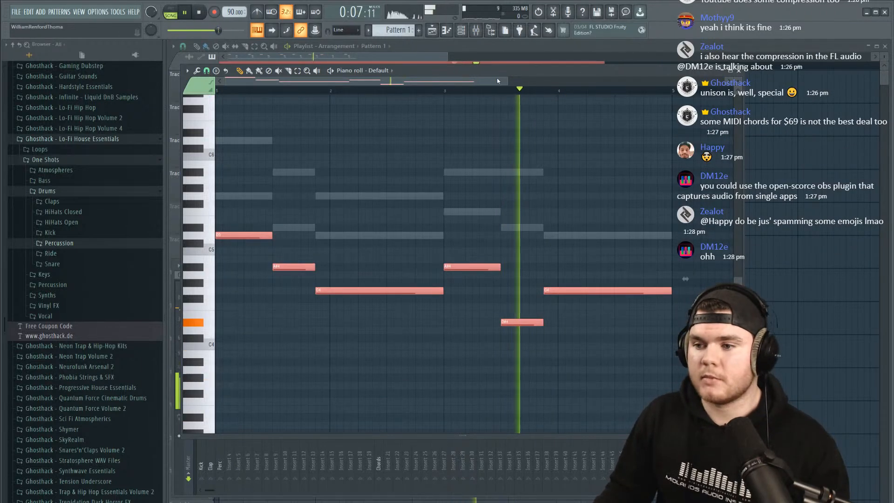
{"action": "left_click", "coordinate": [738, 71]}
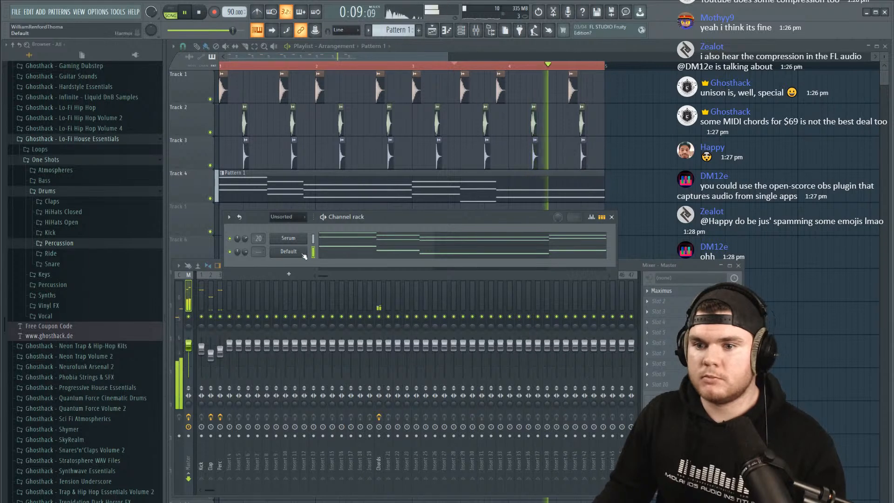
Route the Default channel to mixer track 21 and name that track Bassline.
{"action": "left_click_drag", "start_coordinate": [260, 252], "coordinate": [260, 239]}
{"action": "right_click", "coordinate": [392, 295]}
{"action": "left_click", "coordinate": [412, 264]}
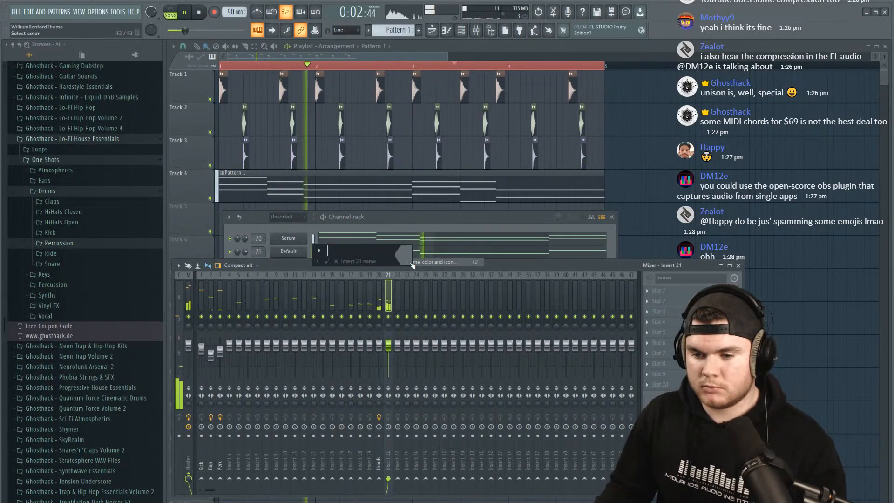
{"action": "type", "text": "Bassline"}
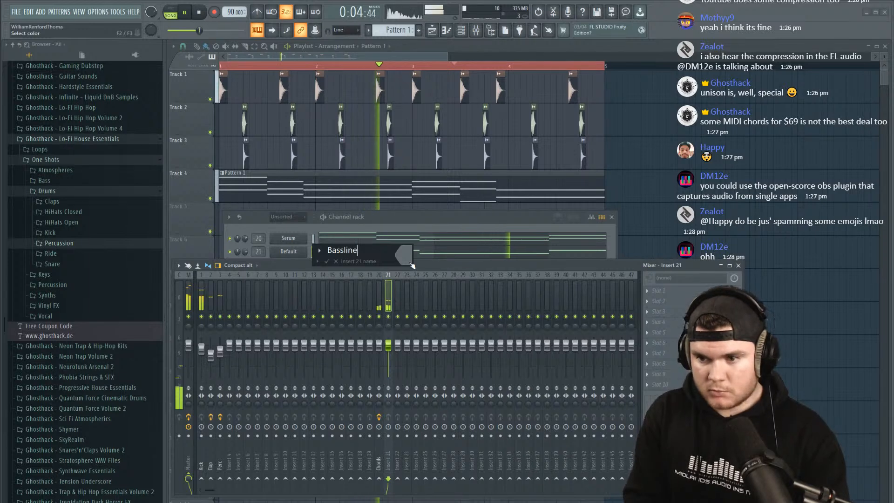
{"action": "key", "text": "Return"}
Add Fruity Parametric EQ 2 to the Bassline track's first effect slot and raise the band 1 low cut into the bass range.
{"action": "left_click", "coordinate": [658, 290]}
{"action": "mouse_move", "coordinate": [658, 301]}
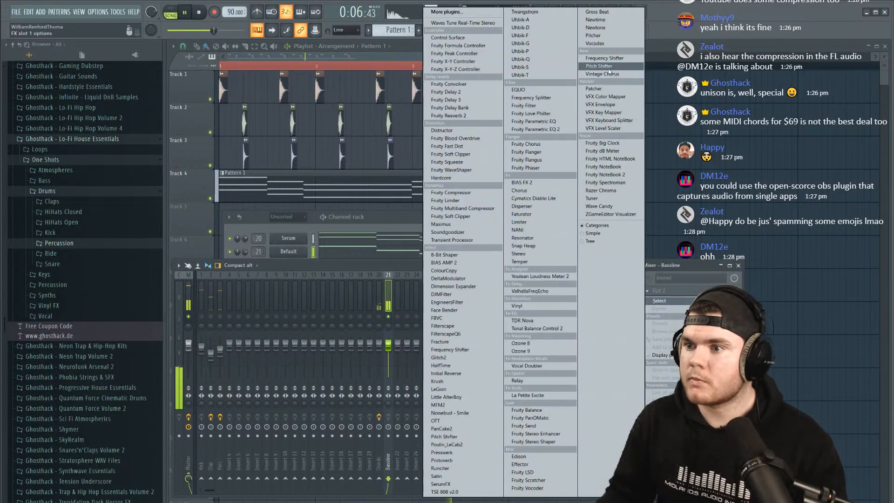
{"action": "left_click", "coordinate": [536, 129]}
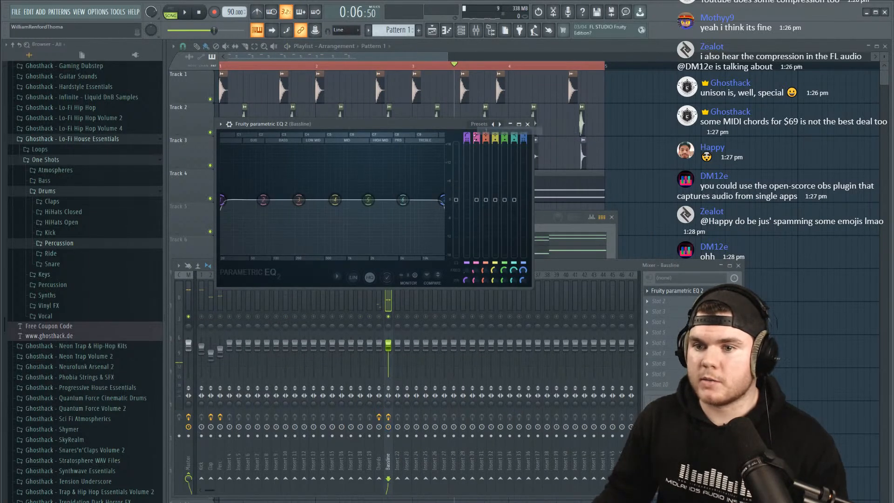
{"action": "left_click_drag", "start_coordinate": [419, 128], "coordinate": [426, 134]}
{"action": "key", "text": "space"}
{"action": "left_click_drag", "start_coordinate": [229, 205], "coordinate": [293, 205]}
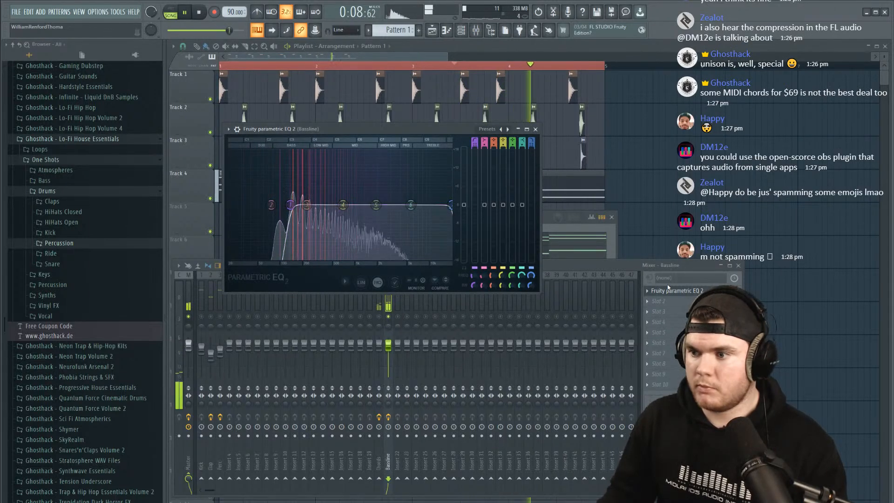
{"action": "left_click", "coordinate": [670, 291]}
{"action": "key", "text": "space"}
Add Disperser to the Bassline track's second effect slot and raise its frequency to about 800 Hz during playback.
{"action": "left_click", "coordinate": [662, 301]}
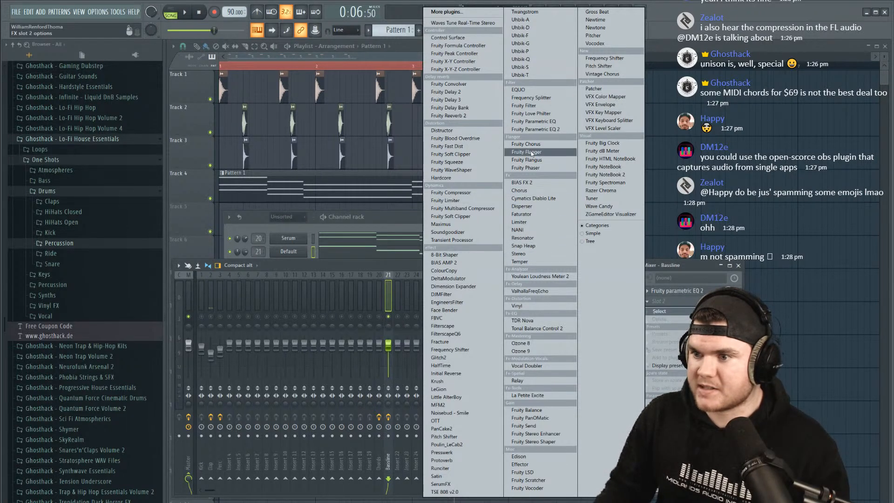
{"action": "left_click", "coordinate": [523, 207]}
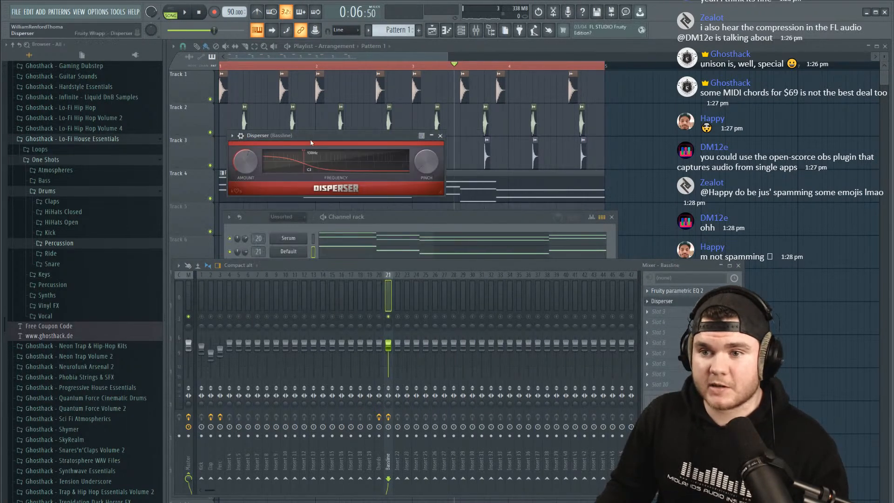
{"action": "key", "text": "space"}
{"action": "mouse_move", "coordinate": [311, 153]}
{"action": "left_mouse_down"}
{"action": "mouse_move", "coordinate": [335, 153]}
{"action": "mouse_move", "coordinate": [320, 164]}
{"action": "mouse_move", "coordinate": [339, 163]}
{"action": "mouse_move", "coordinate": [334, 154]}
{"action": "left_mouse_up"}
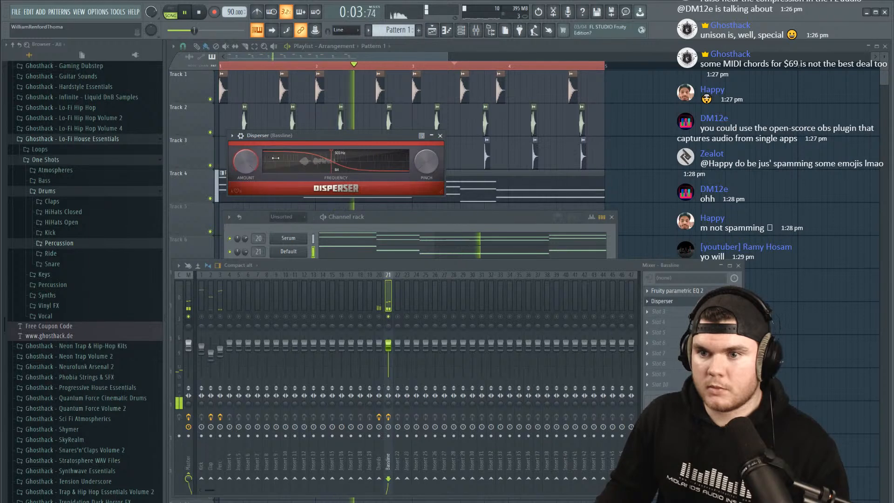
{"action": "key", "text": "space"}
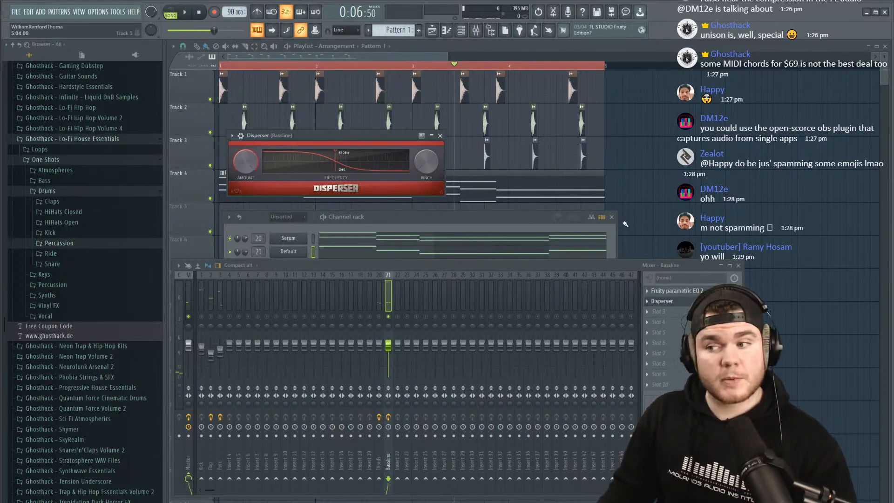
{"action": "left_click", "coordinate": [662, 301]}
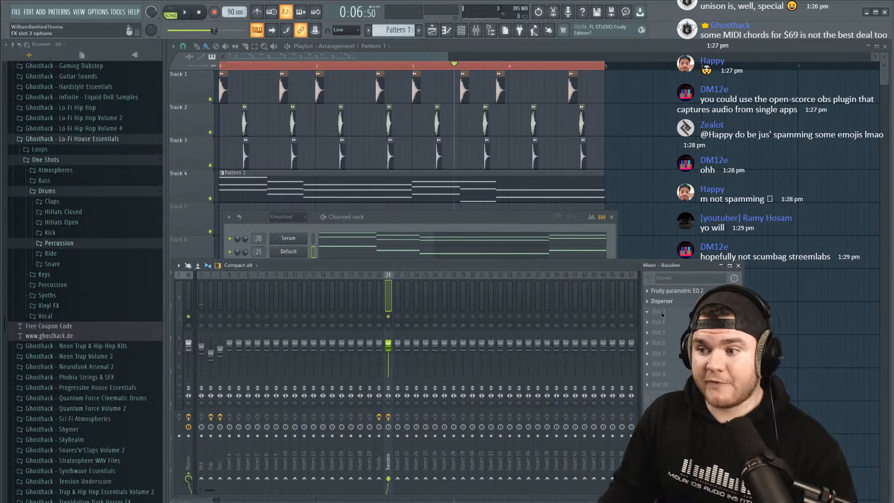
Check the Disperser settings and play the arrangement to audition the processed bassline.
{"action": "left_click", "coordinate": [661, 312]}
{"action": "left_click", "coordinate": [690, 274]}
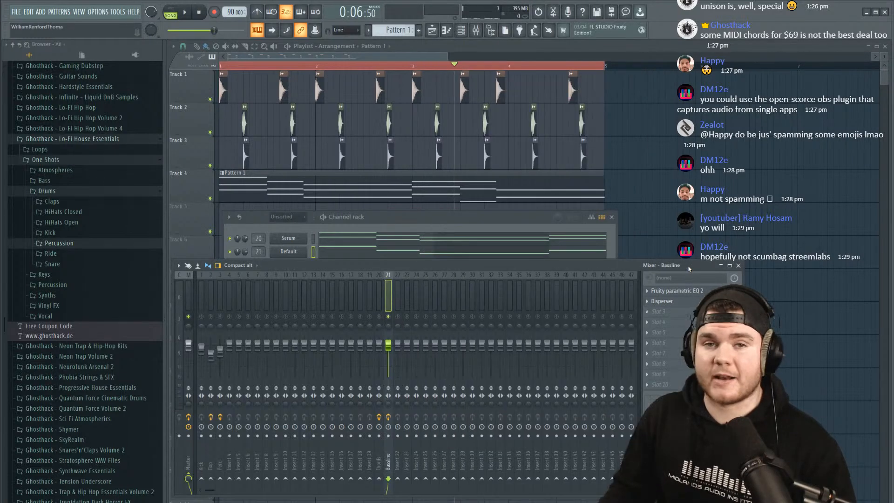
{"action": "left_click", "coordinate": [663, 301]}
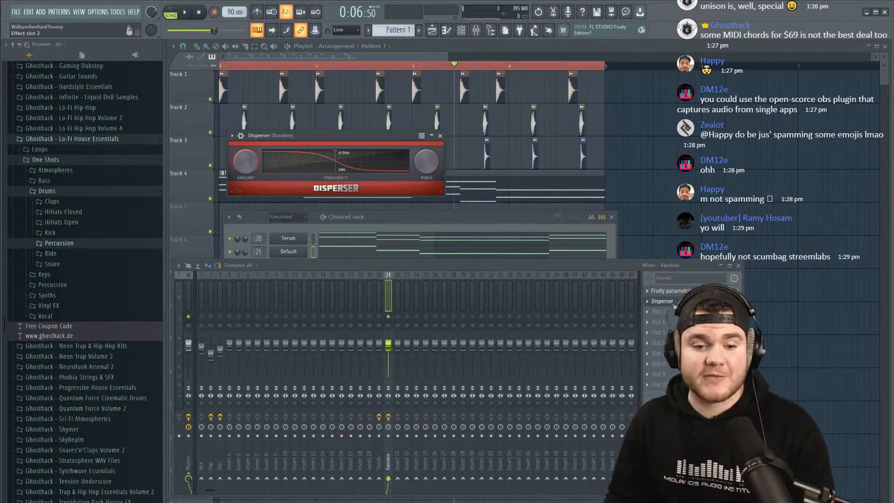
{"action": "left_click", "coordinate": [674, 304]}
{"action": "key", "text": "space"}
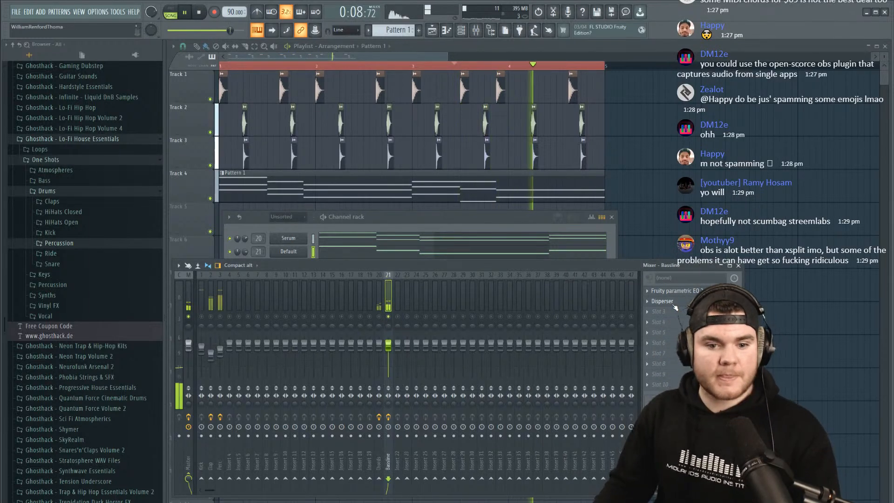
{"action": "key", "text": "space"}
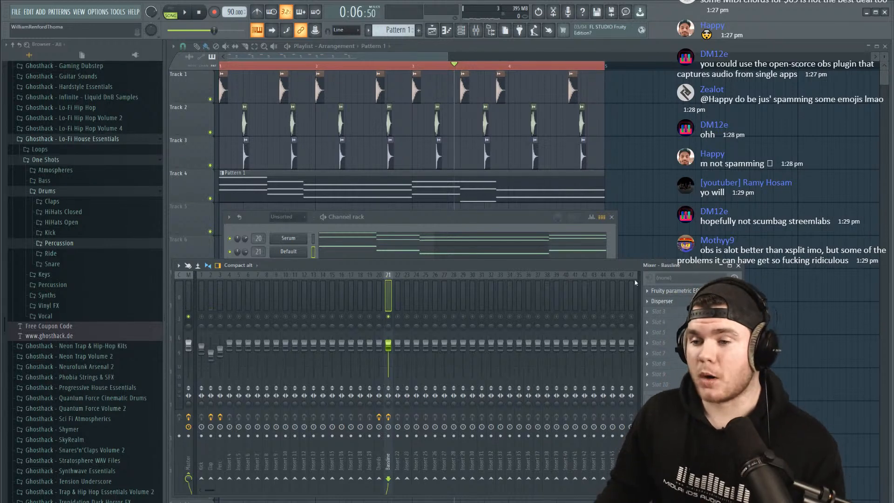
{"action": "left_click", "coordinate": [657, 313]}
{"action": "mouse_move", "coordinate": [657, 315]}
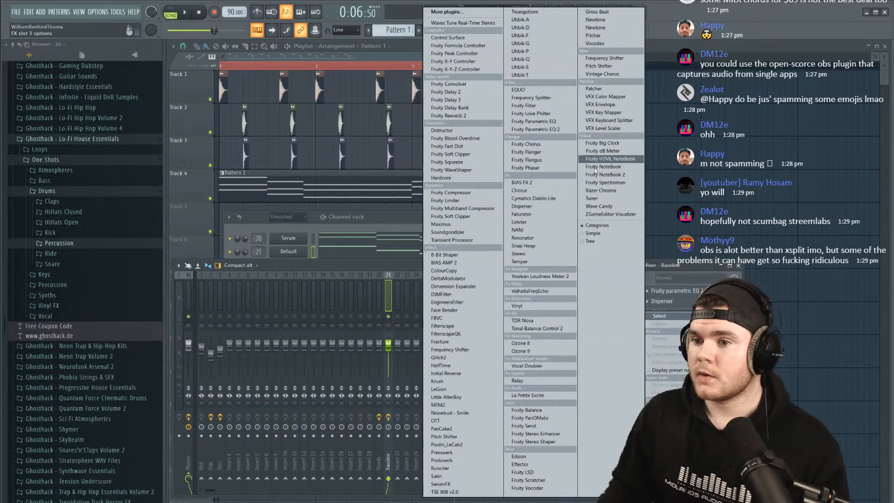
{"action": "left_click", "coordinate": [363, 263]}
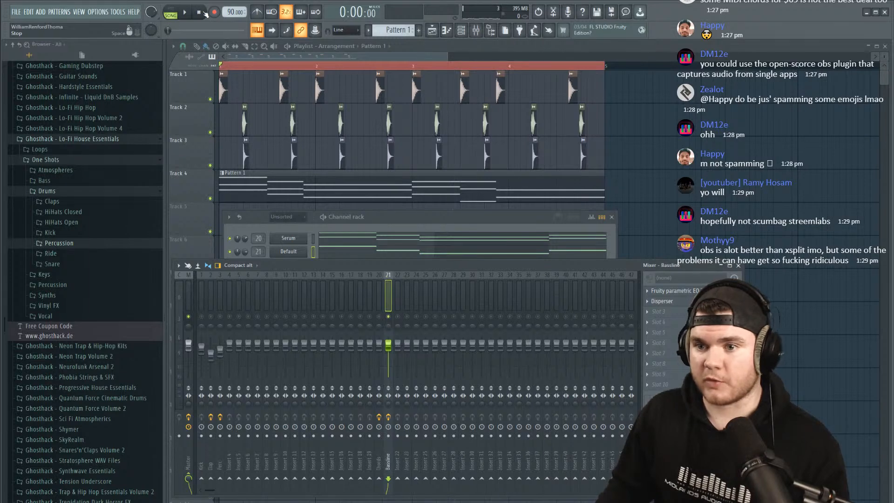
Add Fruity Chorus after Disperser on the Bassline track and lower its mix level to about 40% during playback.
{"action": "left_click", "coordinate": [667, 314]}
{"action": "mouse_move", "coordinate": [666, 316]}
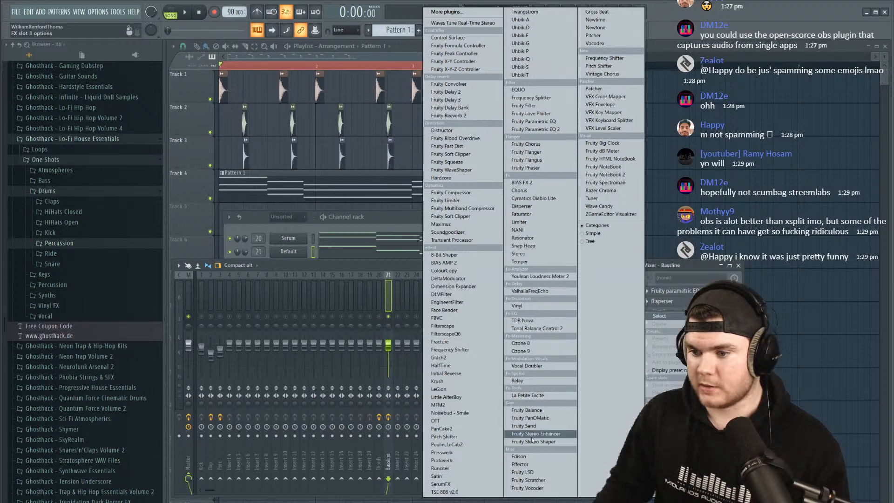
{"action": "left_click", "coordinate": [526, 144]}
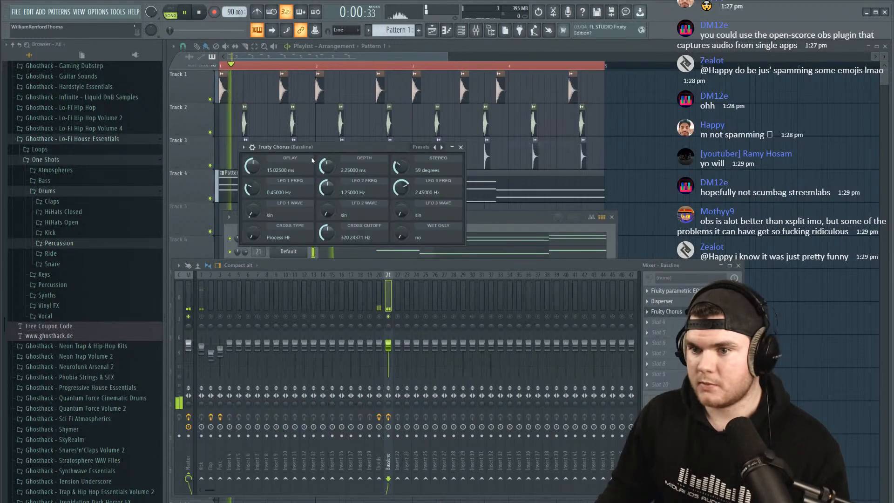
{"action": "key", "text": "space"}
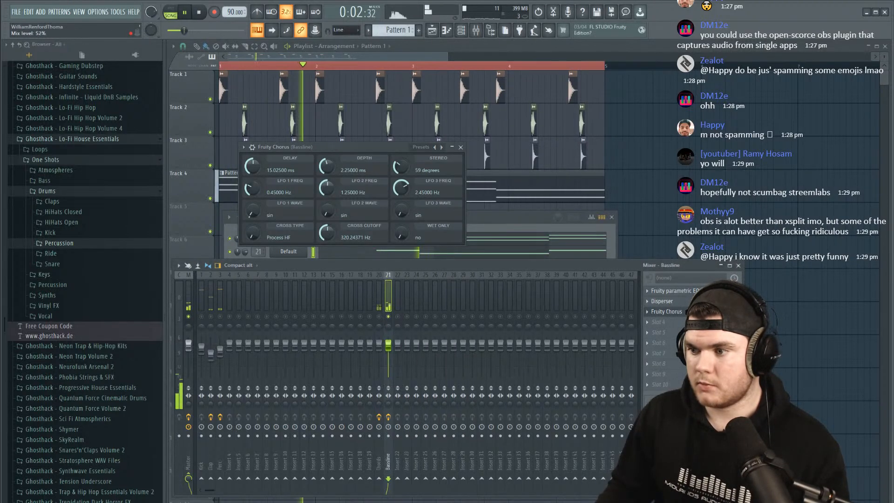
{"action": "scroll", "coordinate": [707, 312], "scroll_direction": "up", "scroll_amount": 1}
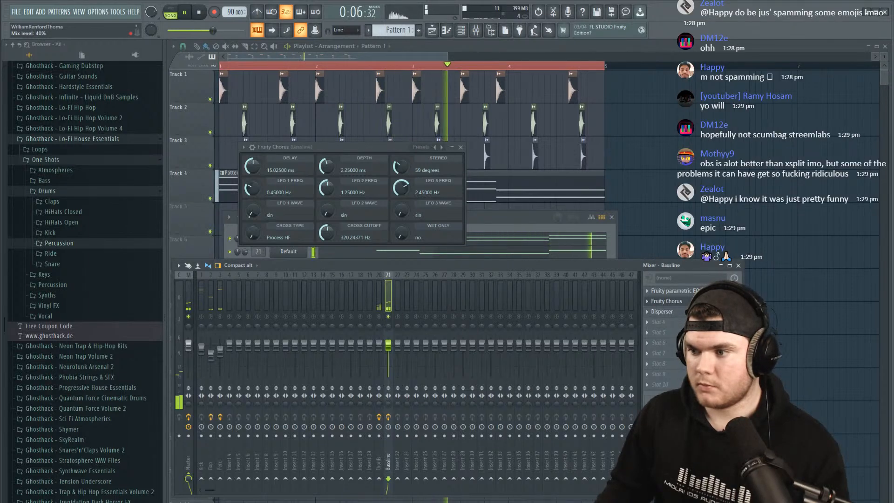
{"action": "scroll", "coordinate": [675, 301], "scroll_direction": "down", "scroll_amount": 1}
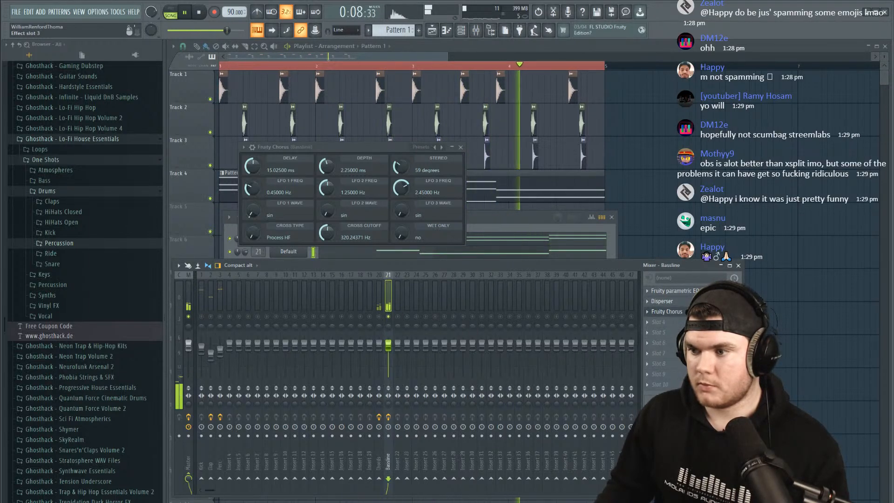
{"action": "left_click", "coordinate": [687, 291]}
{"action": "left_click", "coordinate": [687, 291]}
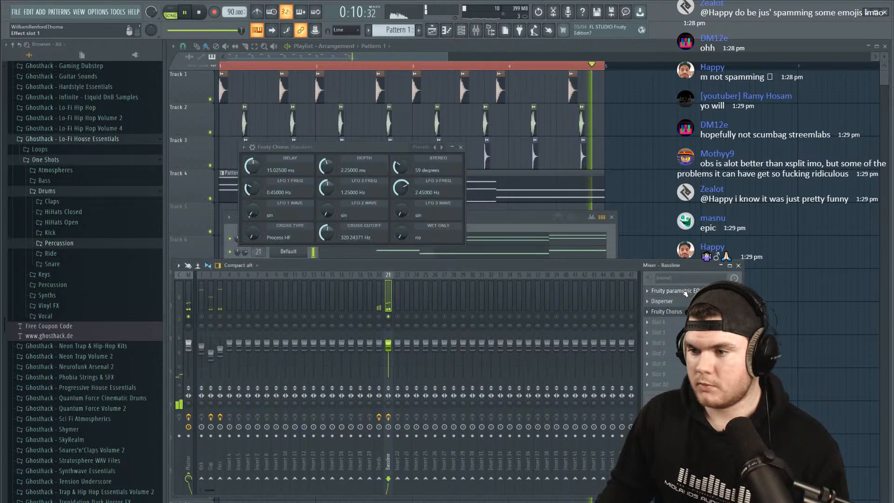
{"action": "left_click", "coordinate": [678, 312]}
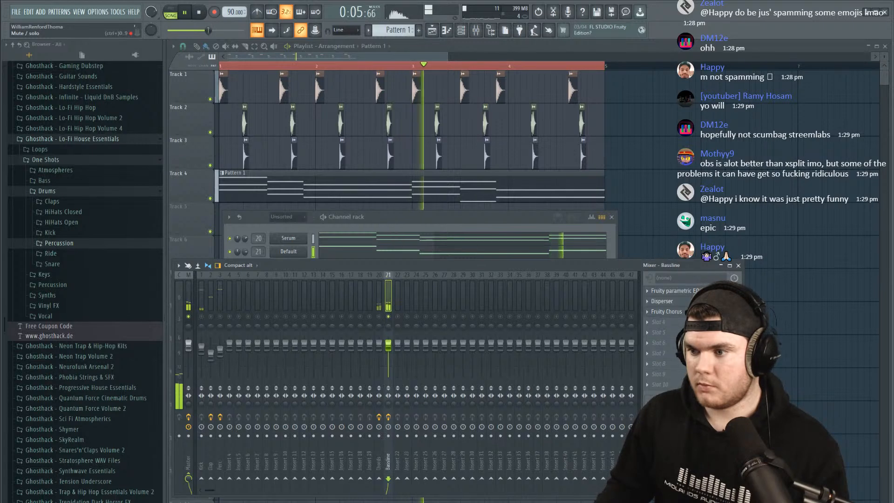
{"action": "key", "text": "space"}
Open the Default channel's instrument and audition its sound during playback.
{"action": "left_click", "coordinate": [377, 218]}
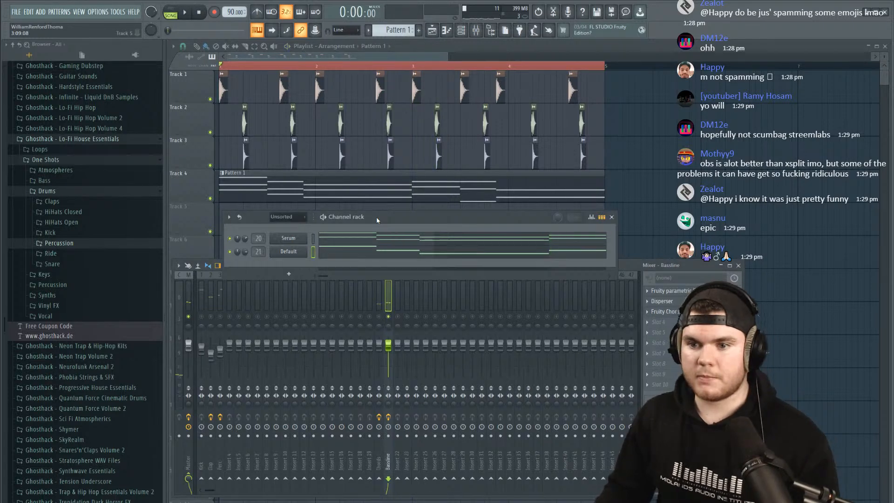
{"action": "left_click", "coordinate": [307, 251]}
{"action": "key", "text": "space"}
{"action": "left_click_drag", "start_coordinate": [409, 197], "coordinate": [410, 204]}
{"action": "left_click", "coordinate": [751, 94]}
{"action": "key", "text": "space"}
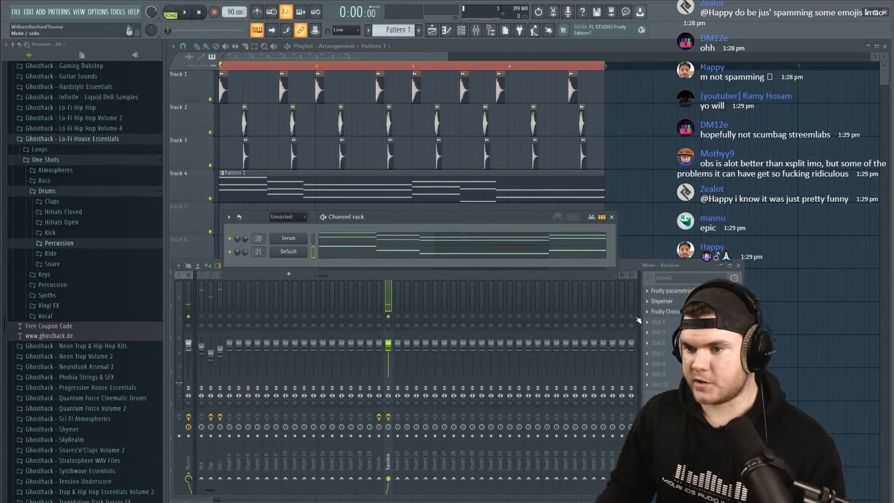
Move the Default channel's notes from Pattern 1 into Pattern 2 and place that pattern at the start of Track 5.
{"action": "right_click", "coordinate": [290, 252]}
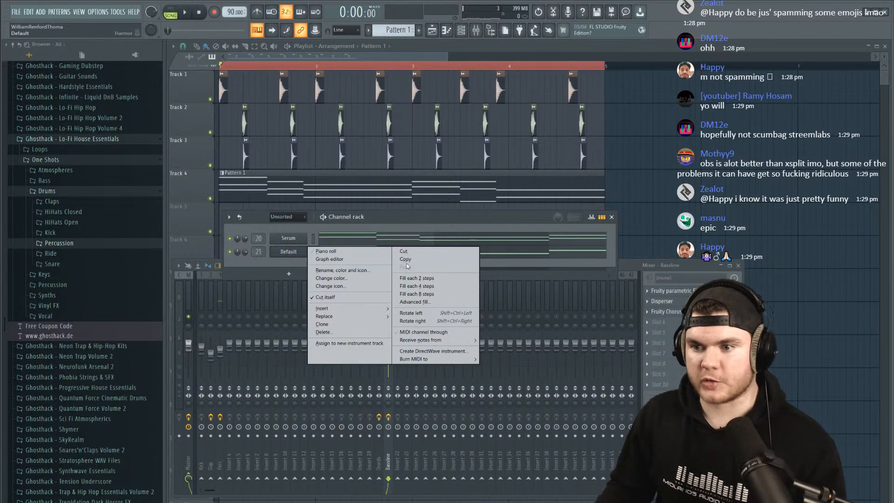
{"action": "left_click", "coordinate": [404, 259]}
{"action": "right_click", "coordinate": [293, 253]}
{"action": "left_click", "coordinate": [421, 253]}
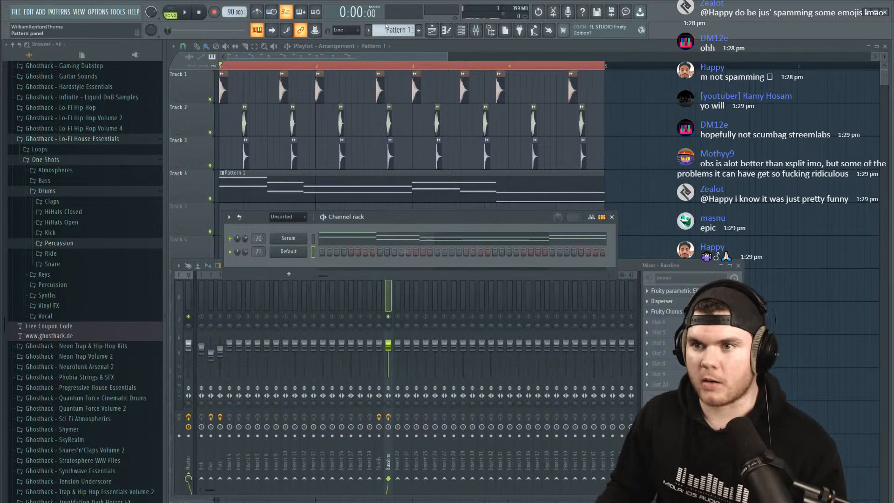
{"action": "left_click", "coordinate": [419, 30]}
{"action": "right_click", "coordinate": [303, 253]}
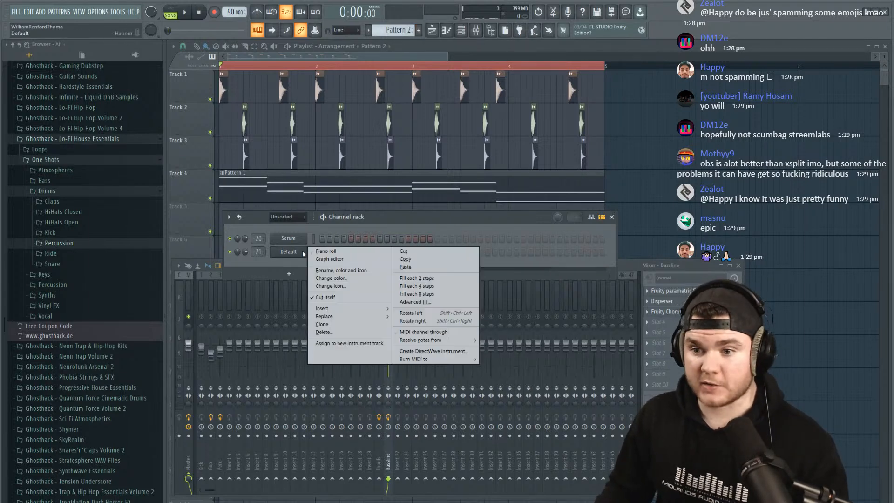
{"action": "left_click", "coordinate": [404, 267]}
{"action": "left_click_drag", "start_coordinate": [754, 181], "coordinate": [255, 217]}
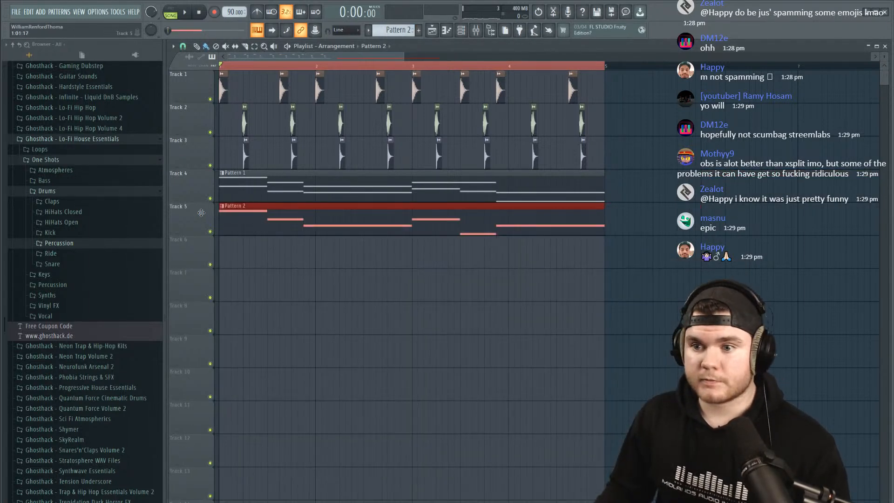
Add Fruity Parametric EQ 2 to the Bassline track's fifth effect slot, load its Default preset and roll off the highs with band 7.
{"action": "key", "text": "space"}
{"action": "left_click", "coordinate": [476, 30]}
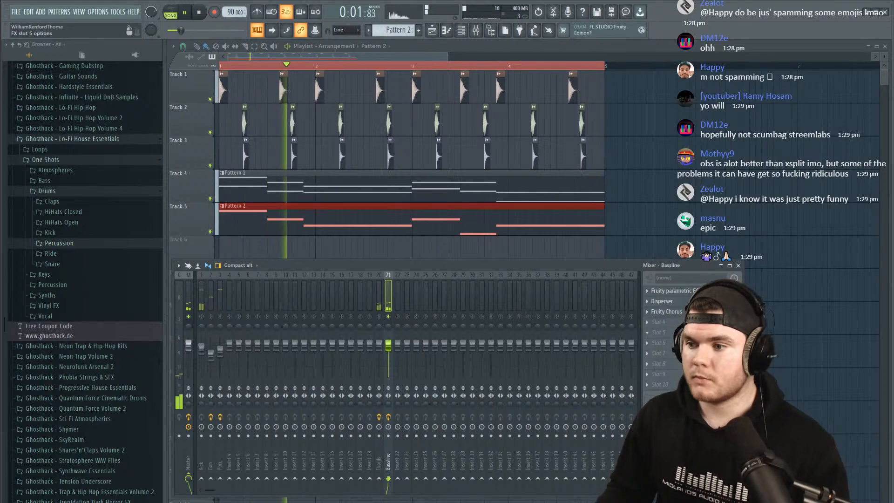
{"action": "left_click", "coordinate": [647, 332]}
{"action": "left_click", "coordinate": [536, 129]}
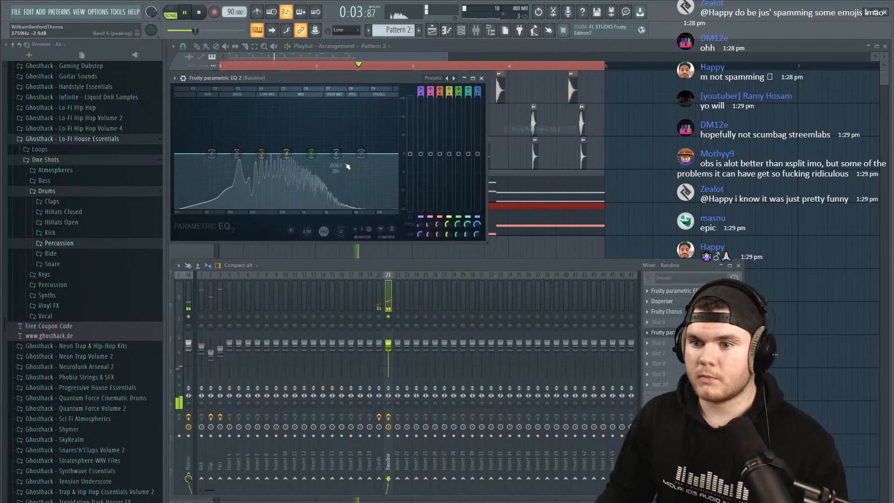
{"action": "left_click", "coordinate": [431, 81]}
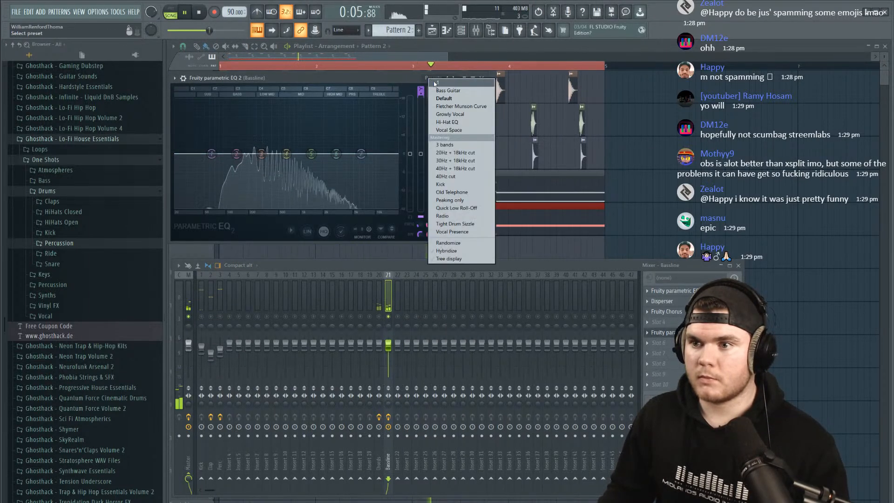
{"action": "left_click", "coordinate": [436, 98]}
{"action": "left_click_drag", "start_coordinate": [396, 153], "coordinate": [307, 153]}
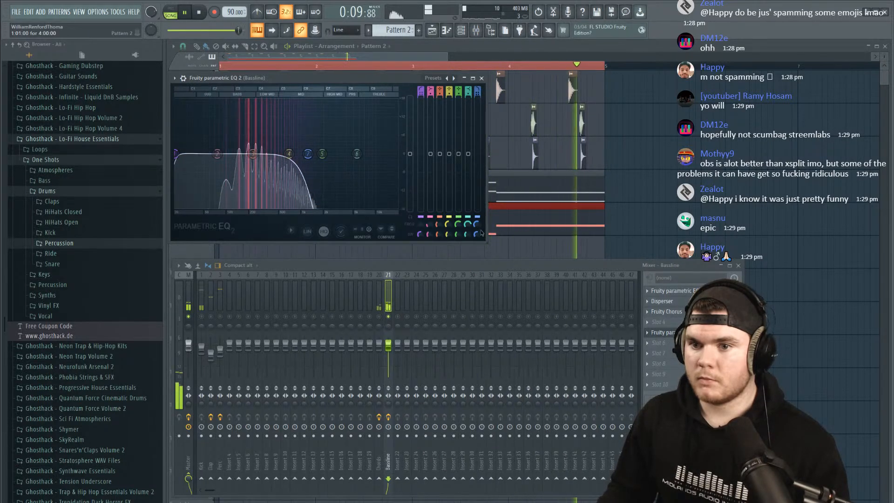
Set band 7's width to 56% and lower its low-pass cutoff to about 200 Hz on the Bassline's slot 5 EQ during playback.
{"action": "left_click_drag", "start_coordinate": [477, 234], "coordinate": [477, 200]}
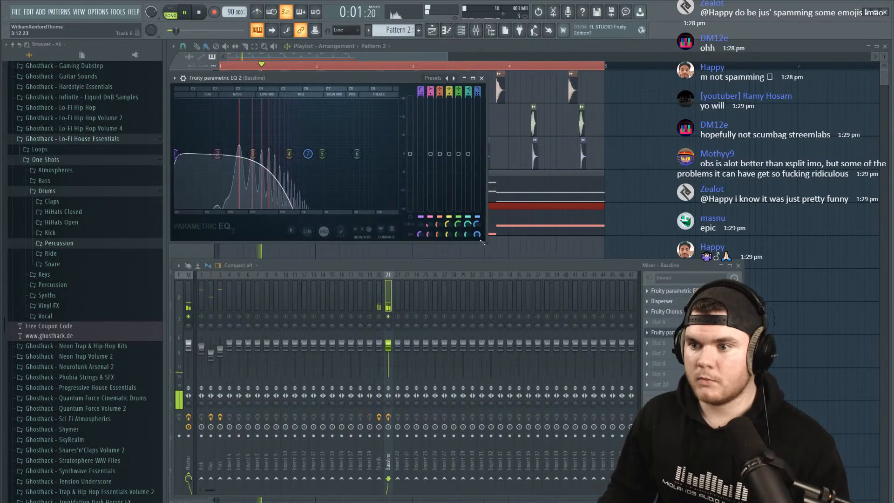
{"action": "left_click_drag", "start_coordinate": [308, 154], "coordinate": [284, 154]}
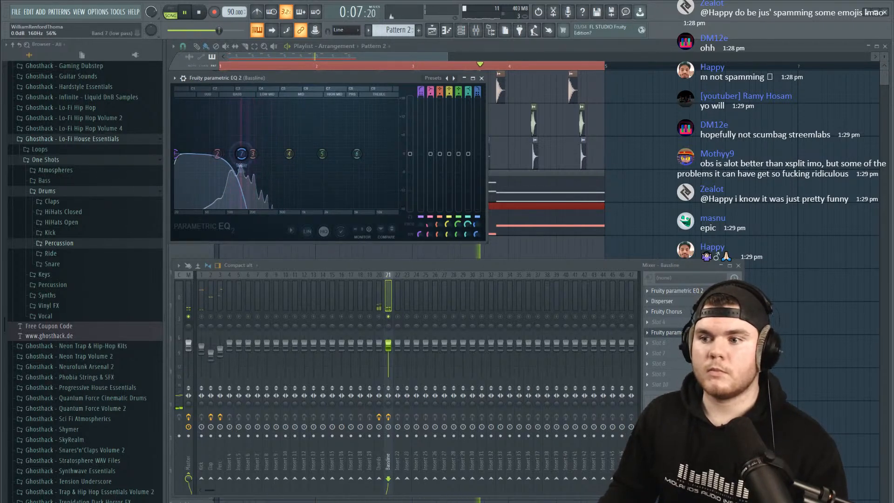
{"action": "mouse_move", "coordinate": [249, 153]}
{"action": "left_mouse_down"}
{"action": "mouse_move", "coordinate": [339, 154]}
{"action": "mouse_move", "coordinate": [251, 153]}
{"action": "left_mouse_up"}
{"action": "key", "text": "space"}
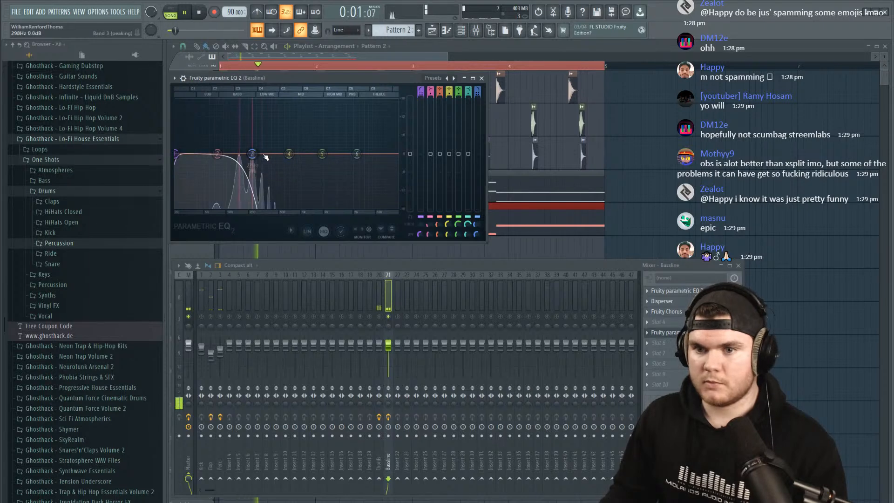
{"action": "left_click_drag", "start_coordinate": [252, 154], "coordinate": [256, 154]}
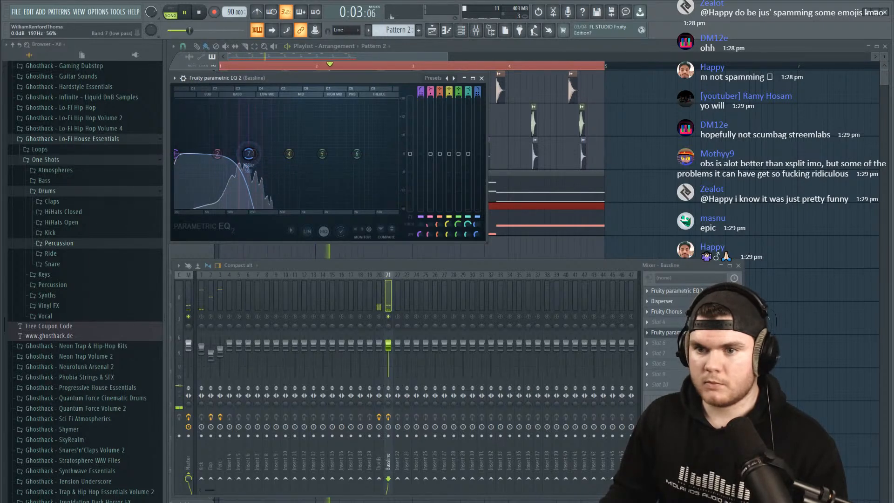
{"action": "key", "text": "space"}
Create an automation clip for band 7's frequency and shape it to rise at bar 3, dip at bar 4 and climb to the end.
{"action": "right_click", "coordinate": [476, 225]}
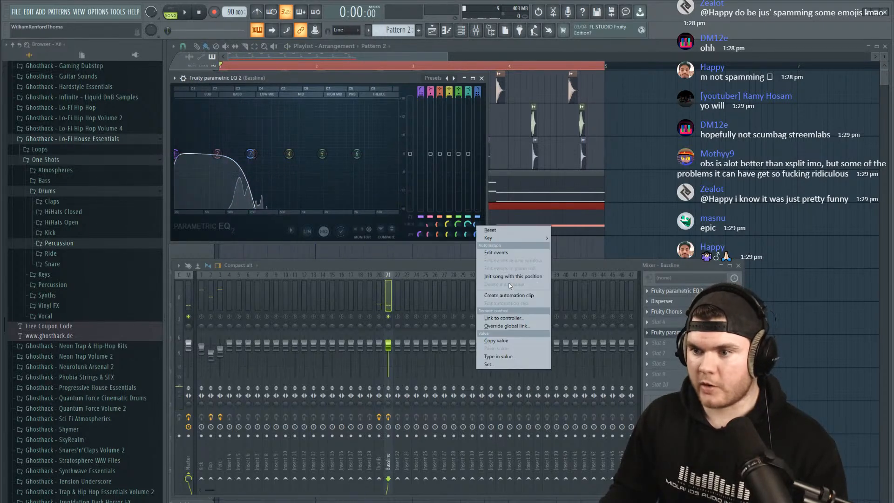
{"action": "left_click", "coordinate": [509, 295]}
{"action": "left_click", "coordinate": [523, 47]}
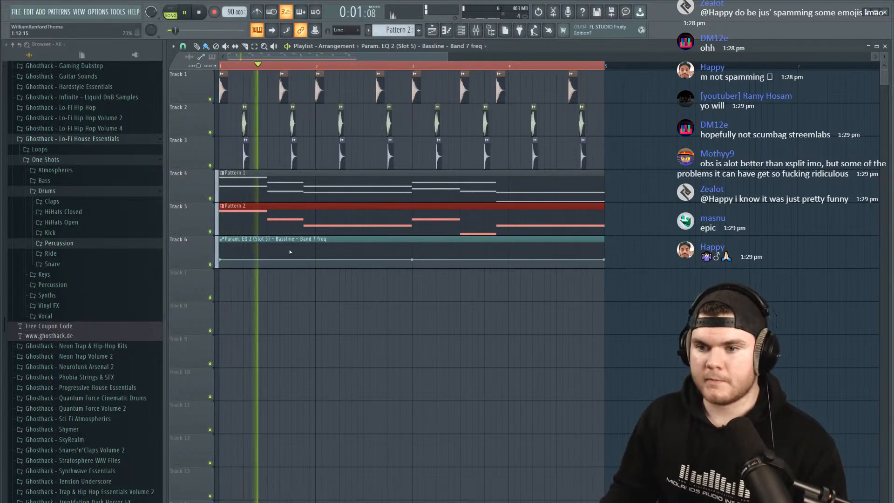
{"action": "left_click", "coordinate": [412, 255]}
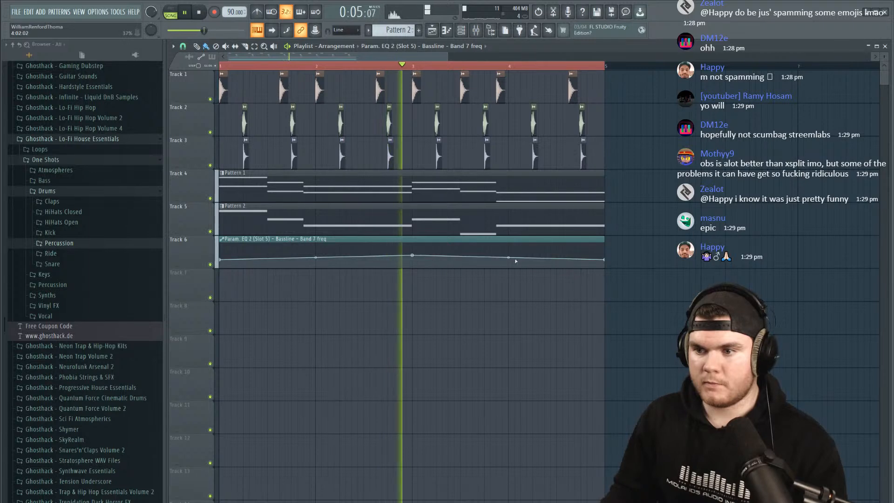
{"action": "left_click_drag", "start_coordinate": [509, 257], "coordinate": [509, 259]}
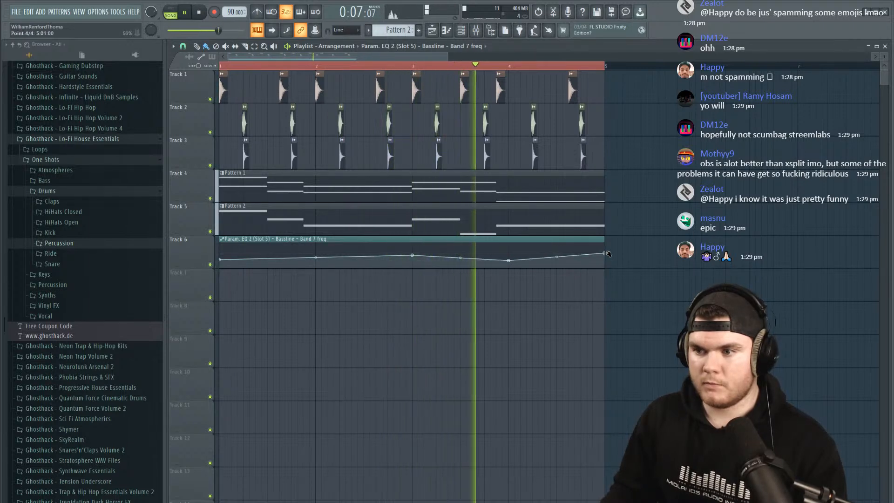
{"action": "mouse_move", "coordinate": [604, 260]}
{"action": "left_mouse_down"}
{"action": "mouse_move", "coordinate": [557, 259]}
{"action": "mouse_move", "coordinate": [604, 250]}
{"action": "left_mouse_up"}
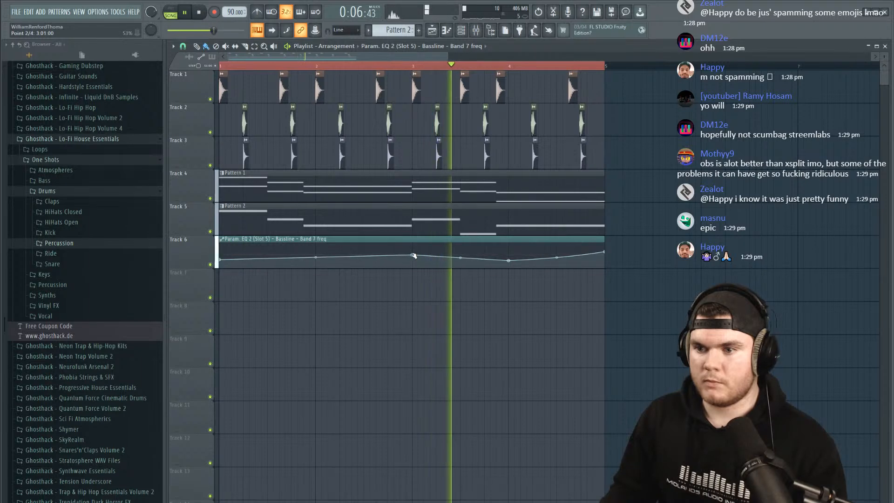
Change band 3 of the Bassline's slot 5 EQ to a notch filter and sweep its frequency during playback.
{"action": "left_click", "coordinate": [476, 30]}
{"action": "left_click", "coordinate": [678, 332]}
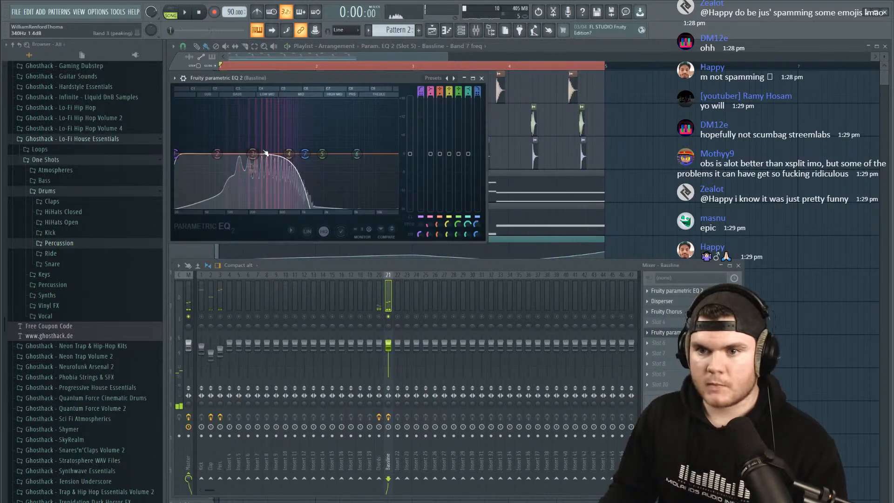
{"action": "key", "text": "space"}
{"action": "mouse_move", "coordinate": [439, 93]}
{"action": "left_mouse_down"}
{"action": "mouse_move", "coordinate": [439, 77]}
{"action": "mouse_move", "coordinate": [439, 96]}
{"action": "left_mouse_up"}
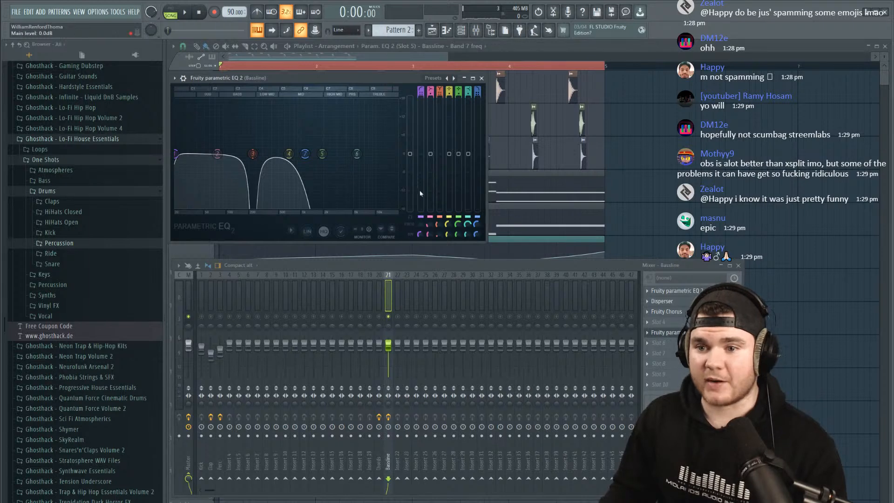
{"action": "left_click_drag", "start_coordinate": [436, 95], "coordinate": [439, 93]}
{"action": "key", "text": "space"}
{"action": "left_click_drag", "start_coordinate": [252, 153], "coordinate": [275, 153]}
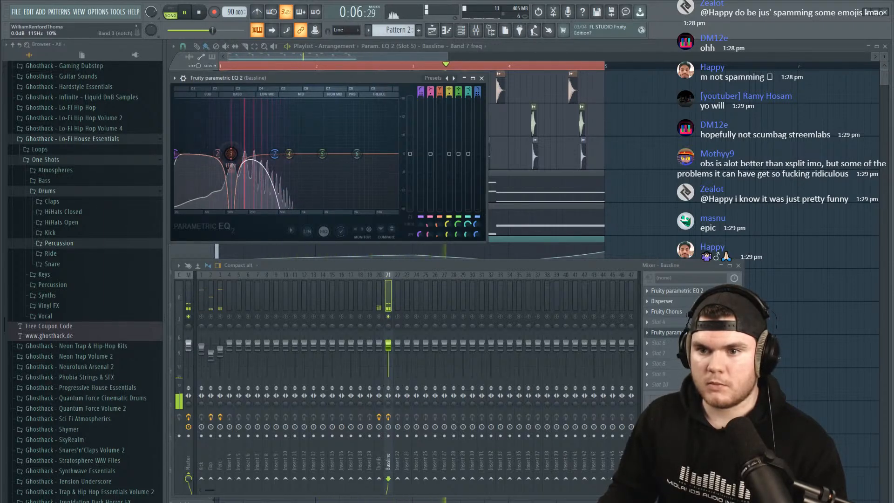
{"action": "mouse_move", "coordinate": [252, 154]}
{"action": "left_mouse_down"}
{"action": "mouse_move", "coordinate": [297, 154]}
{"action": "mouse_move", "coordinate": [220, 153]}
{"action": "mouse_move", "coordinate": [269, 153]}
{"action": "left_mouse_up"}
{"action": "key", "text": "space"}
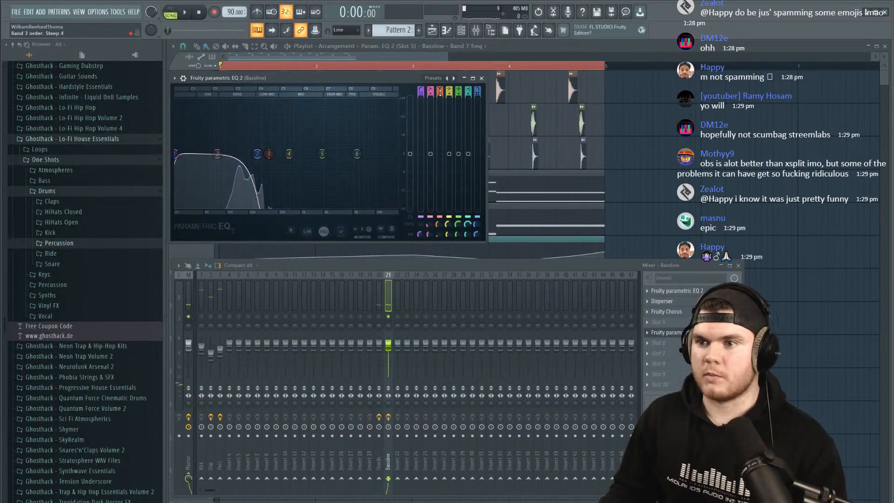
Create an automation clip for band 3's frequency, shape it as a repeating wave over the four bars, and check the EQ movement during playback.
{"action": "right_click", "coordinate": [440, 227]}
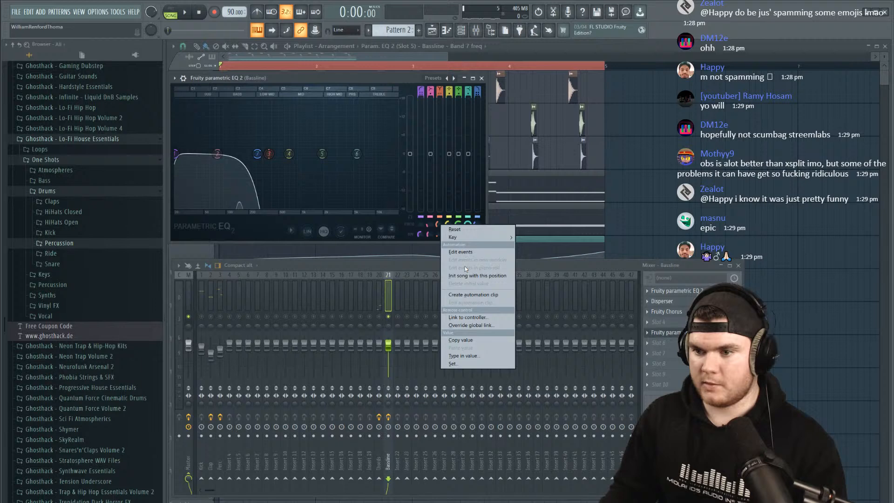
{"action": "left_click", "coordinate": [463, 294]}
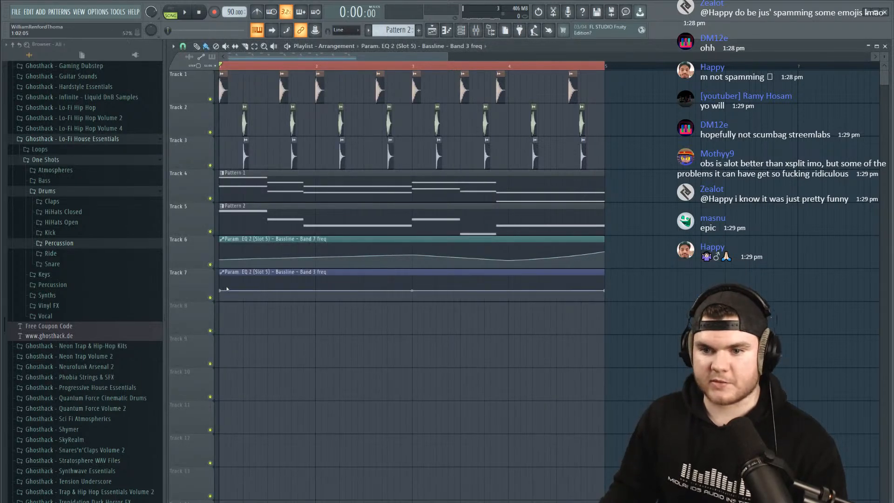
{"action": "left_click", "coordinate": [232, 284]}
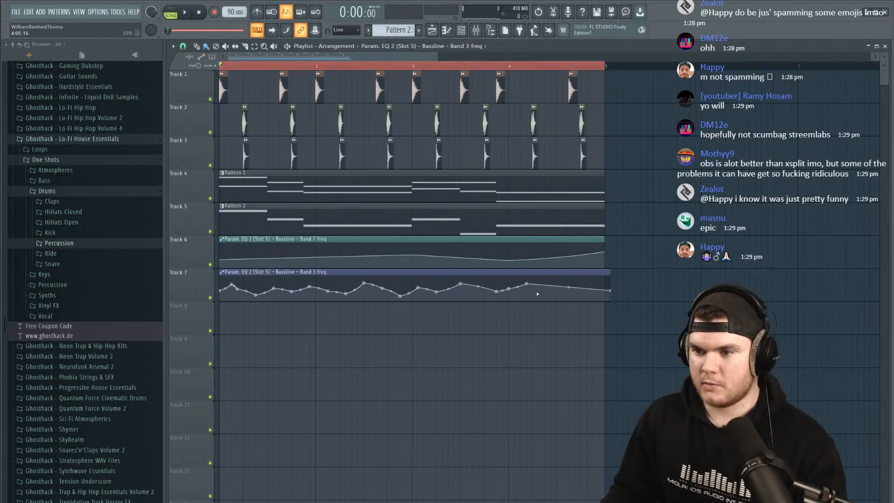
{"action": "key", "text": "space"}
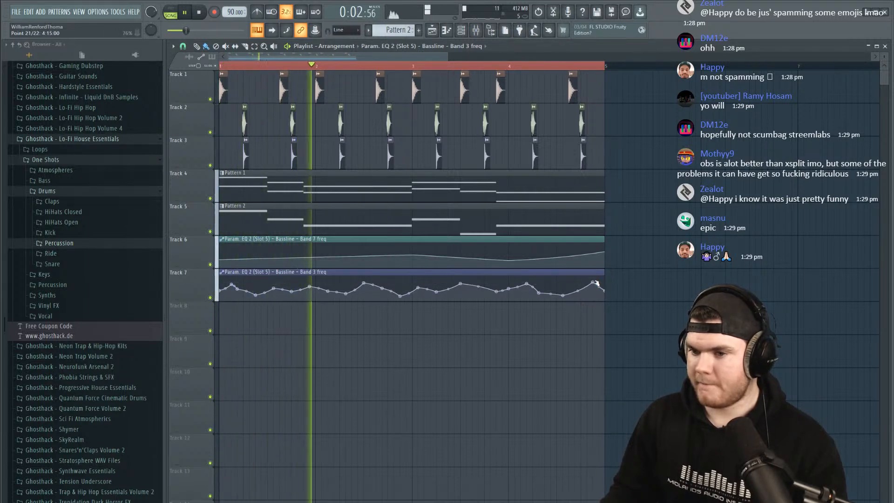
{"action": "left_click", "coordinate": [475, 30]}
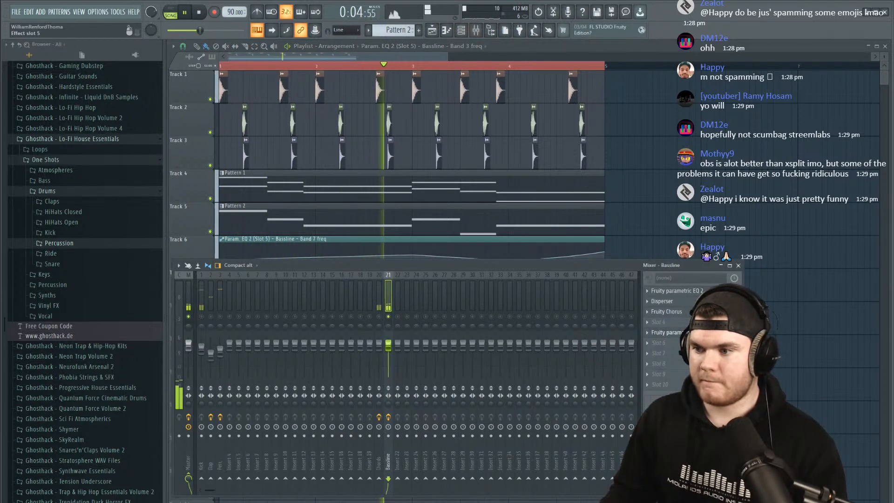
{"action": "left_click", "coordinate": [666, 332]}
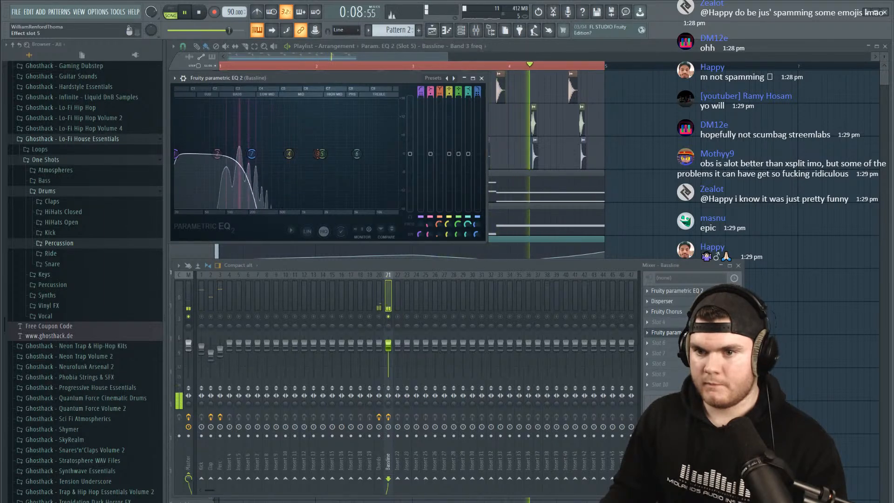
{"action": "left_click", "coordinate": [682, 334]}
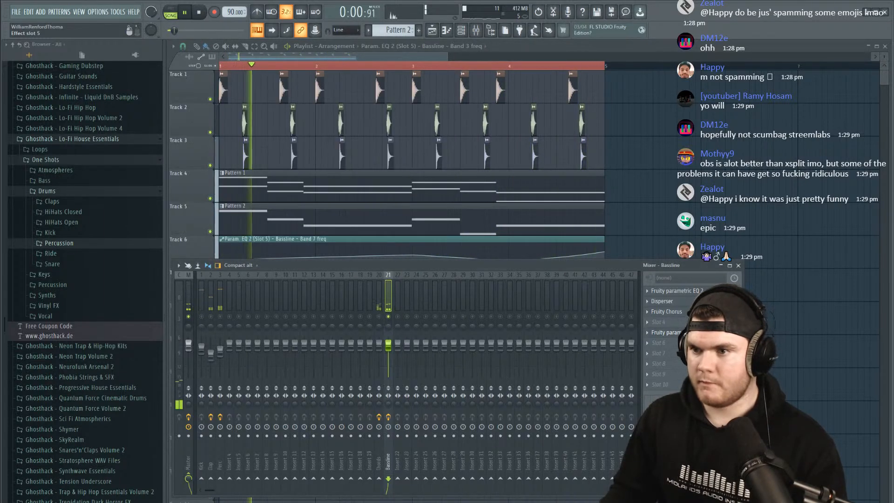
Add Fruity Reeverb 2 to the Bassline's sixth effect slot, reduce early reflections, raise the wet level slightly and set the low cut to about 386 Hz.
{"action": "left_click", "coordinate": [672, 343]}
{"action": "left_click", "coordinate": [463, 116]}
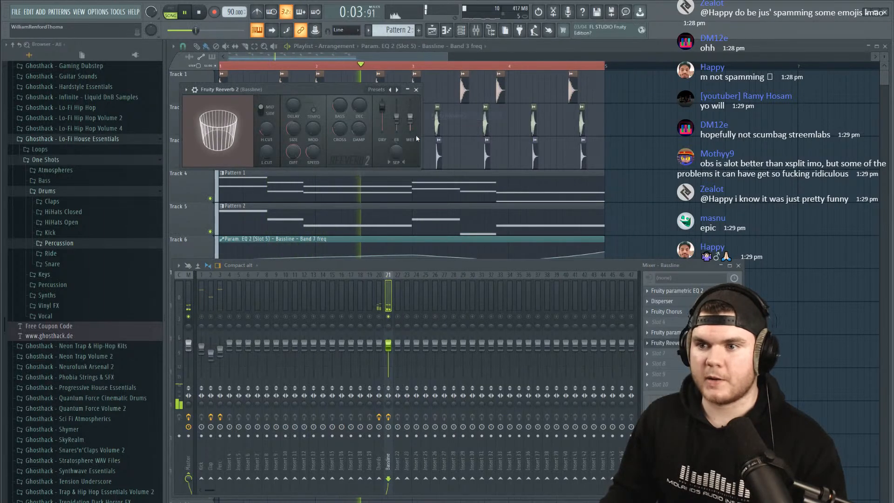
{"action": "mouse_move", "coordinate": [410, 116]}
{"action": "left_mouse_down"}
{"action": "mouse_move", "coordinate": [396, 131]}
{"action": "mouse_move", "coordinate": [410, 114]}
{"action": "left_mouse_up"}
{"action": "left_click_drag", "start_coordinate": [270, 153], "coordinate": [267, 120]}
{"action": "left_click_drag", "start_coordinate": [359, 129], "coordinate": [358, 120]}
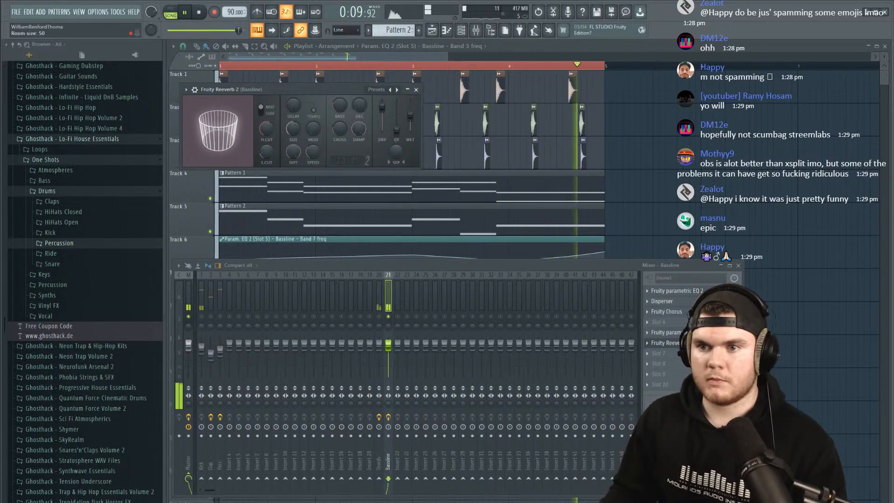
{"action": "left_click_drag", "start_coordinate": [299, 129], "coordinate": [299, 123]}
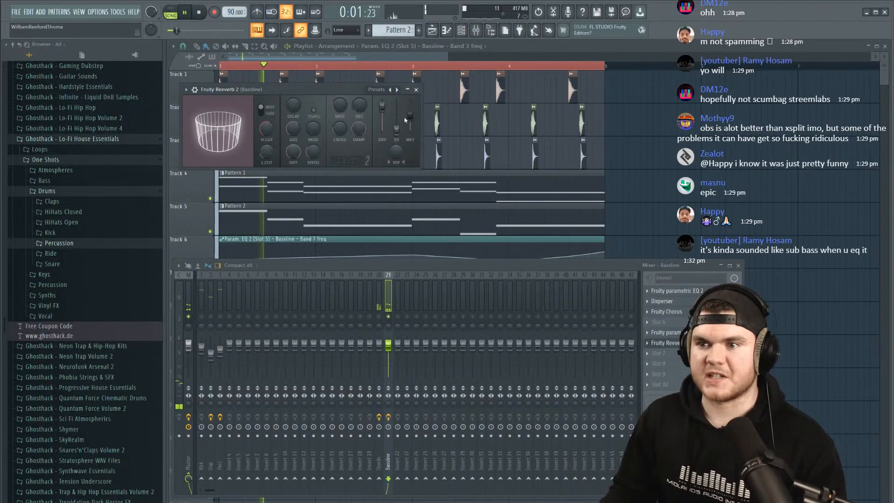
{"action": "left_click_drag", "start_coordinate": [409, 116], "coordinate": [410, 113]}
{"action": "left_click_drag", "start_coordinate": [267, 153], "coordinate": [267, 147]}
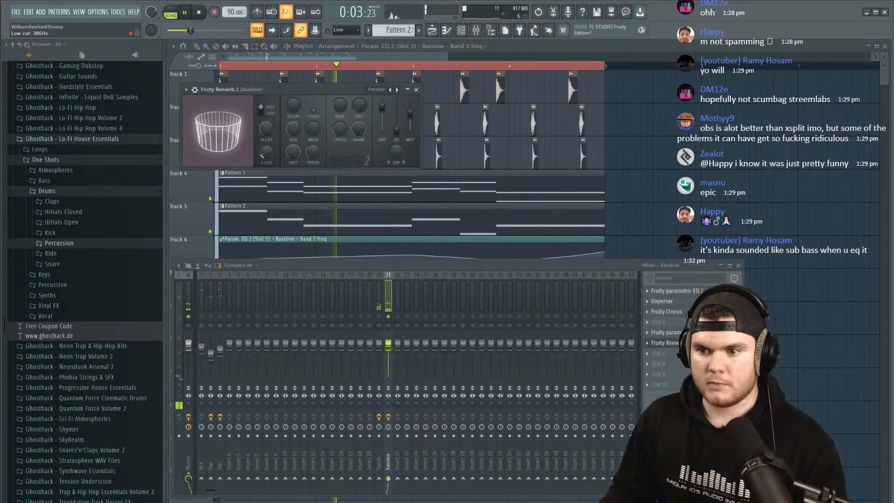
{"action": "left_click", "coordinate": [666, 342]}
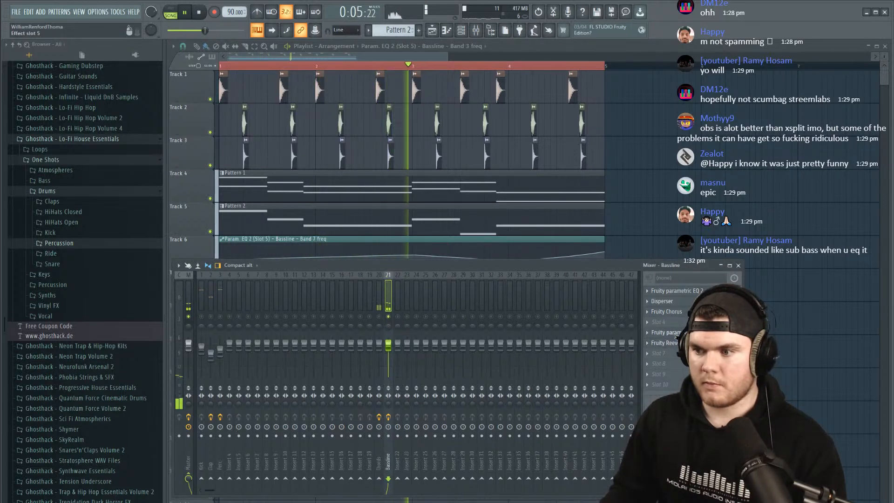
Delete the Fruity Parametric EQ 2 from the Bassline track's first effect slot.
{"action": "left_click", "coordinate": [675, 290]}
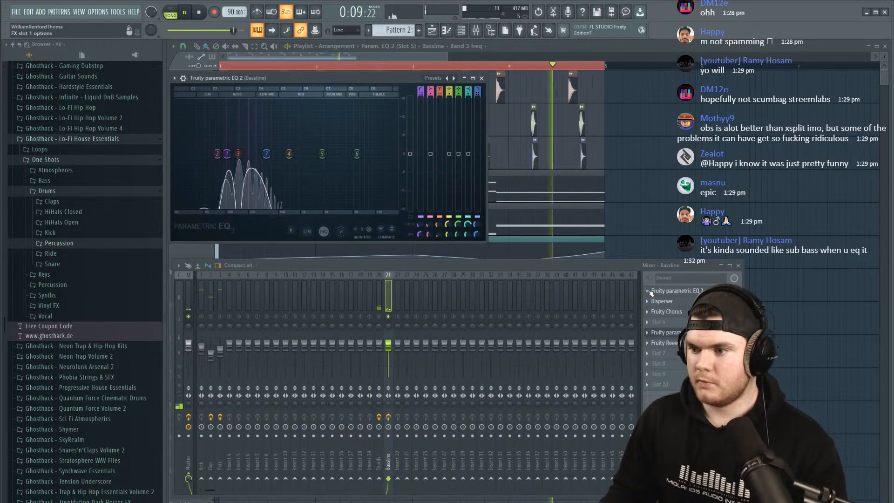
{"action": "left_click", "coordinate": [647, 291]}
{"action": "left_click", "coordinate": [659, 309]}
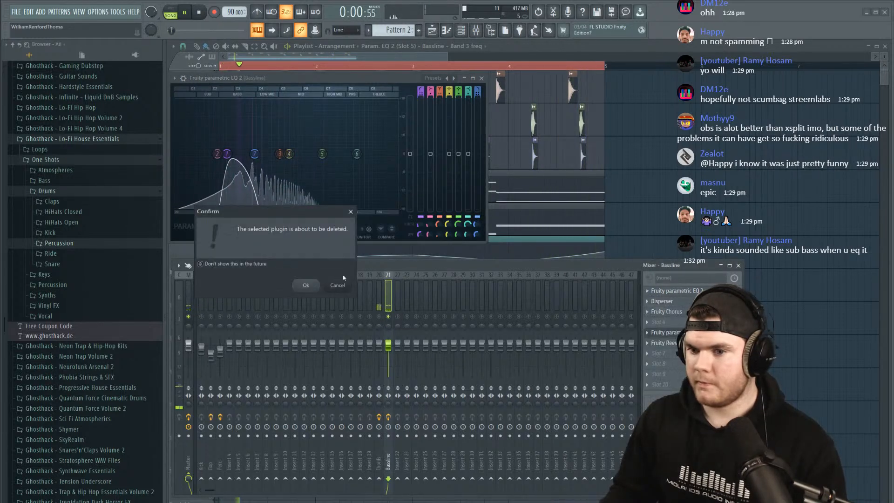
{"action": "left_click", "coordinate": [304, 285]}
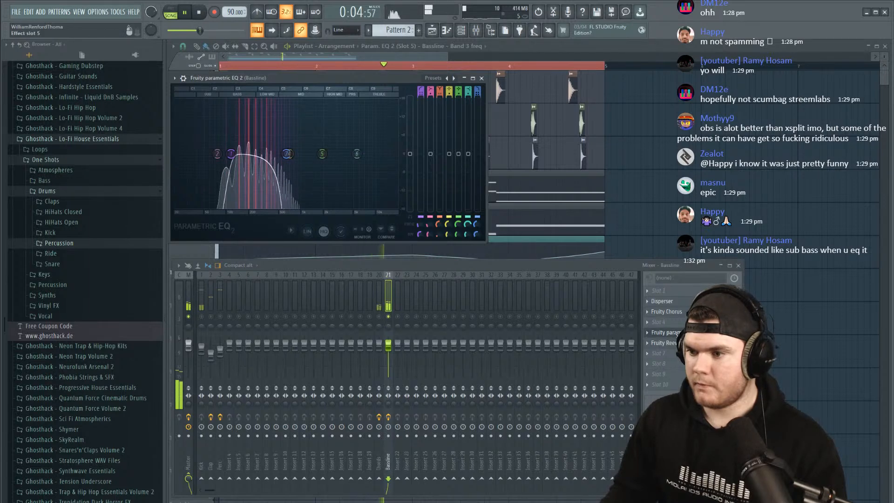
{"action": "left_click", "coordinate": [481, 78]}
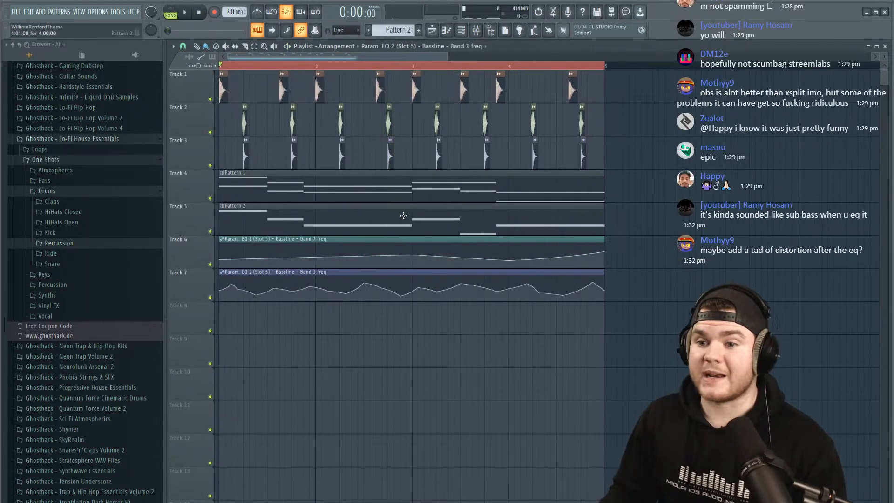
Inspect Pattern 2's notes in the piano roll, re-enable all mixer tracks and play the arrangement from the start.
{"action": "double_click", "coordinate": [416, 205]}
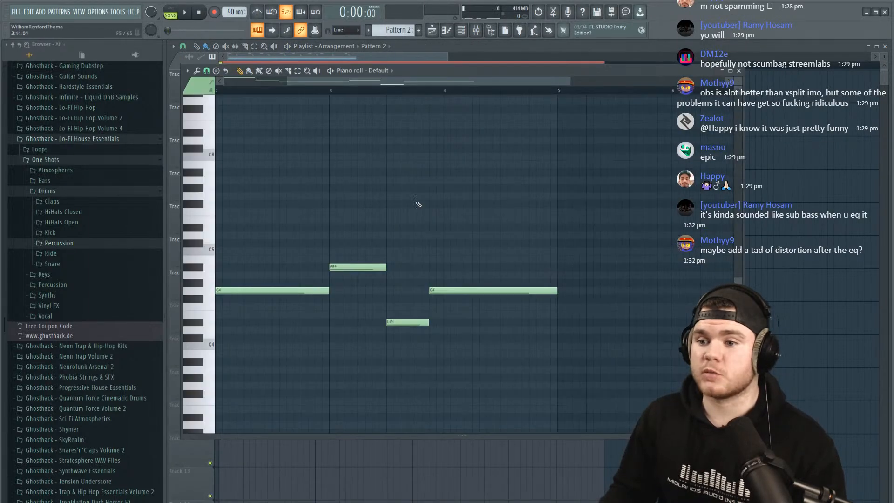
{"action": "left_click", "coordinate": [740, 70]}
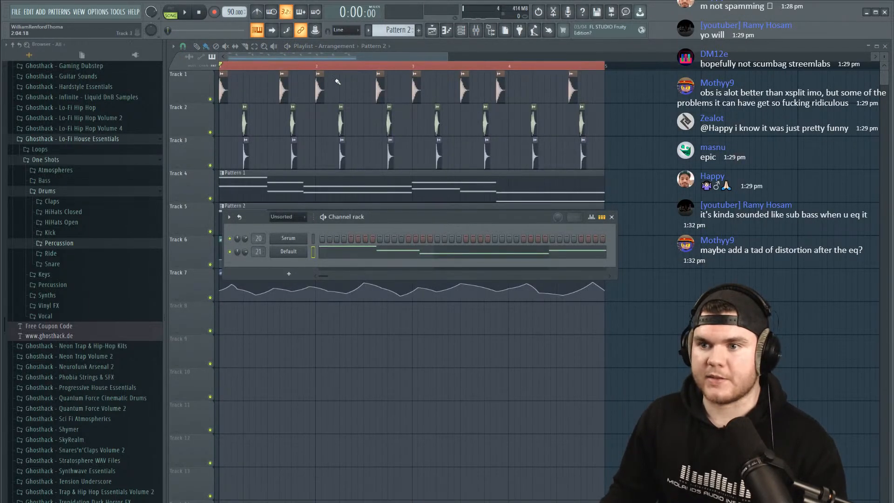
{"action": "left_click_drag", "start_coordinate": [288, 65], "coordinate": [219, 65]}
{"action": "left_click", "coordinate": [476, 30]}
{"action": "key", "text": "space"}
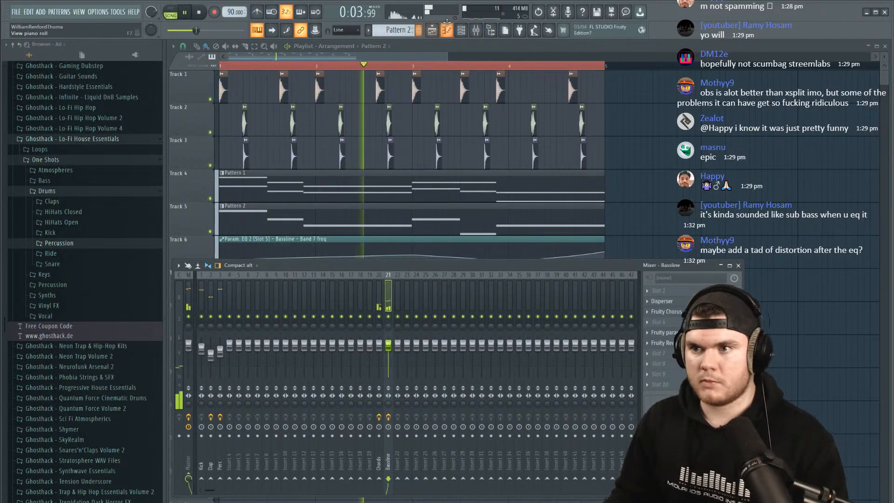
Add a new Serum channel to the channel rack and replace it with Sytrus.
{"action": "left_click", "coordinate": [460, 30]}
{"action": "left_click", "coordinate": [295, 272]}
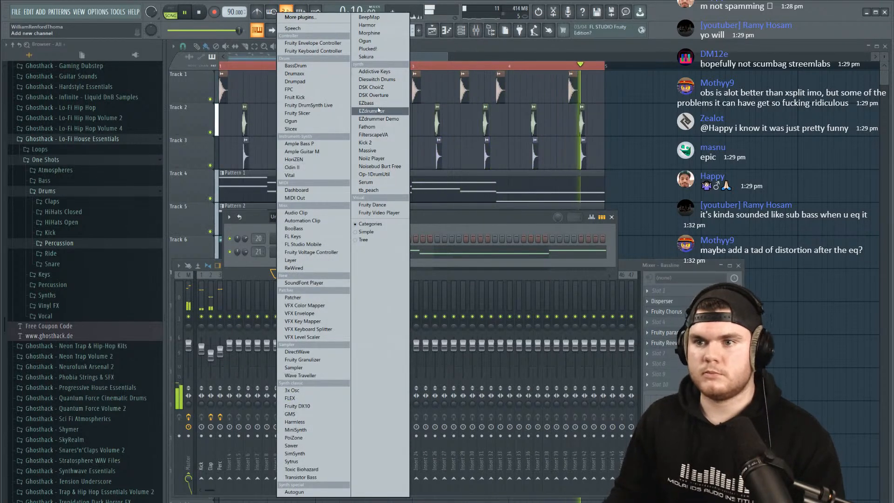
{"action": "left_click", "coordinate": [366, 182]}
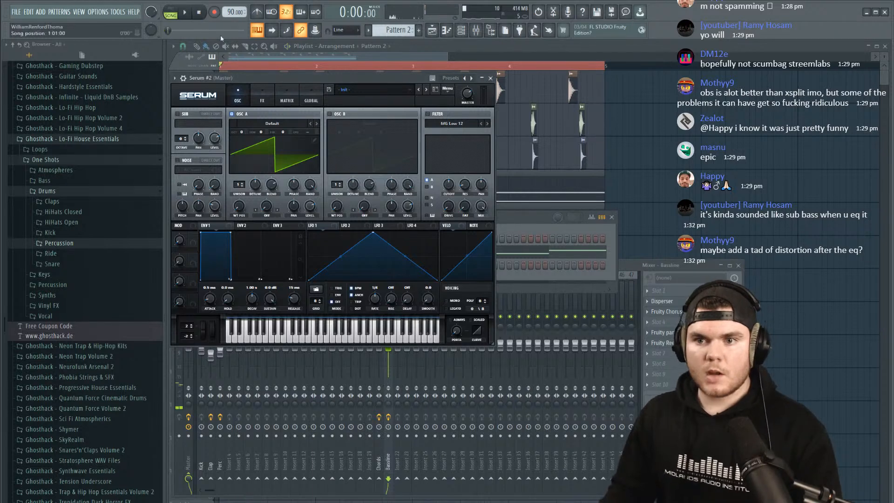
{"action": "left_click", "coordinate": [537, 217]}
{"action": "right_click", "coordinate": [291, 268]}
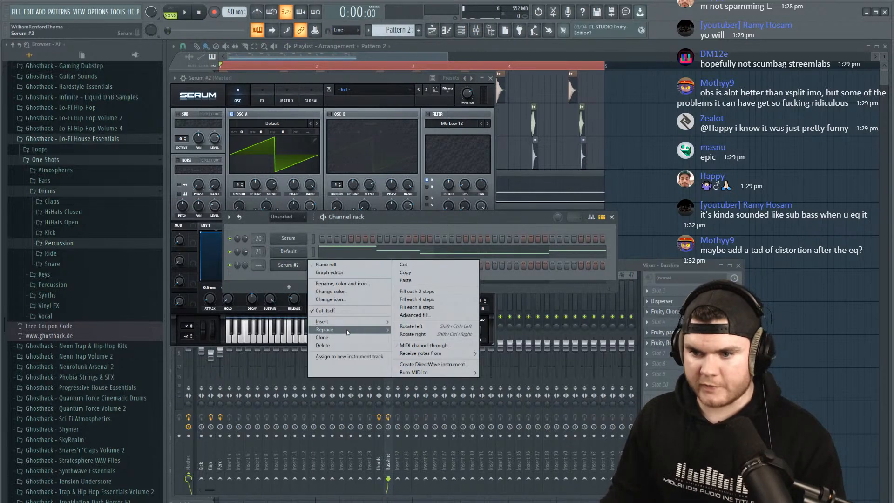
{"action": "mouse_move", "coordinate": [347, 331]}
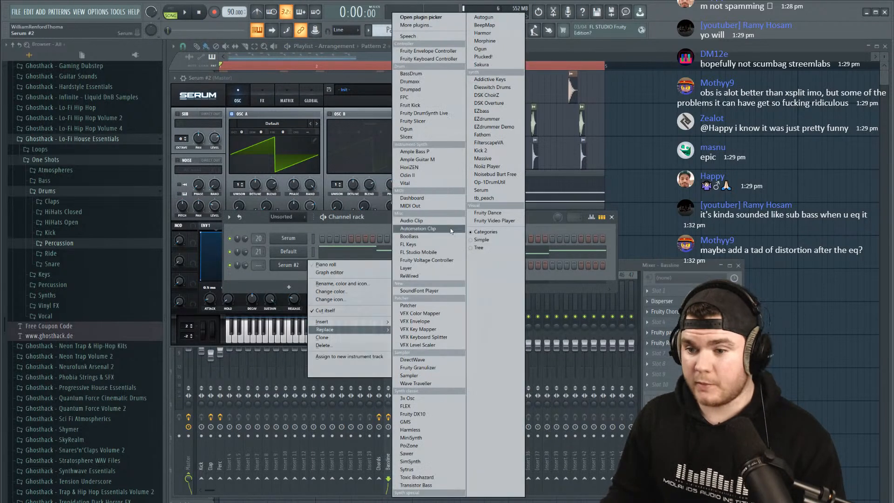
{"action": "left_click", "coordinate": [410, 469]}
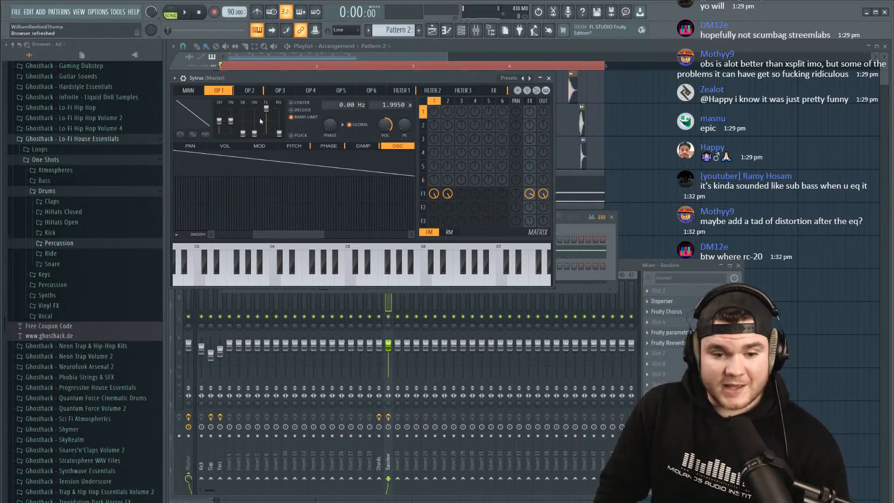
Load the SUB preset into Sytrus, audition it and close the plugin window.
{"action": "left_click", "coordinate": [507, 77]}
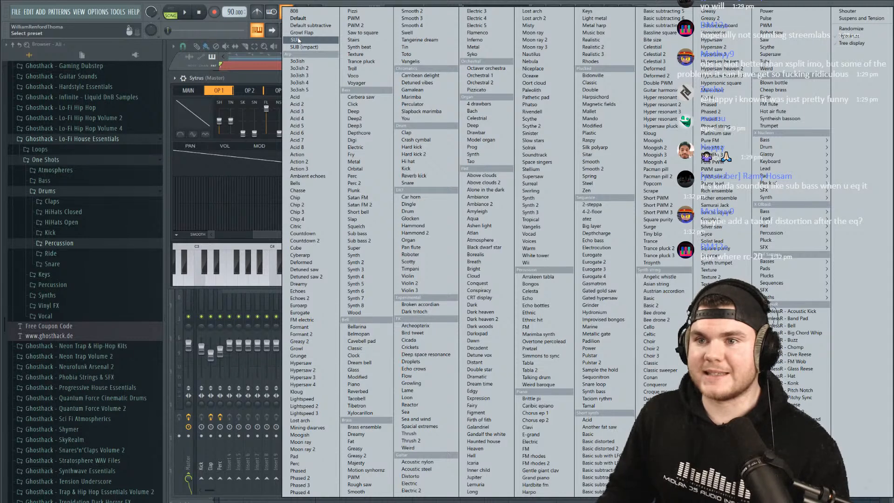
{"action": "left_click", "coordinate": [298, 40]}
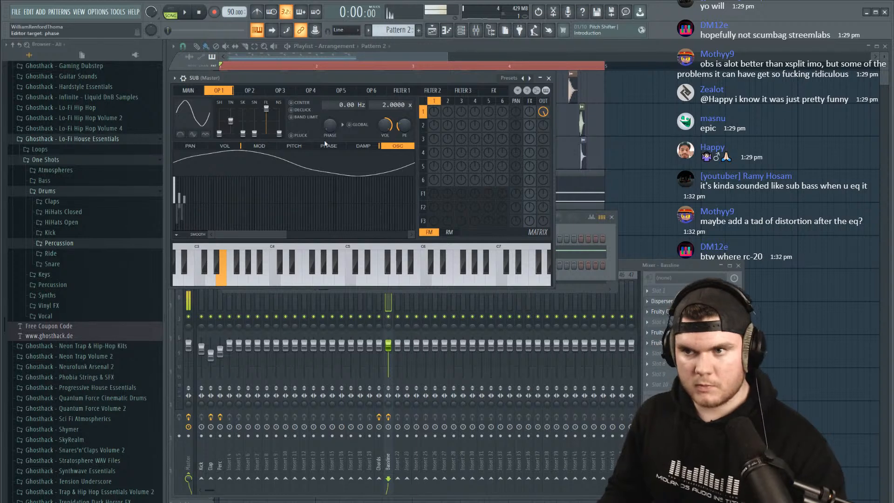
{"action": "left_click", "coordinate": [548, 78]}
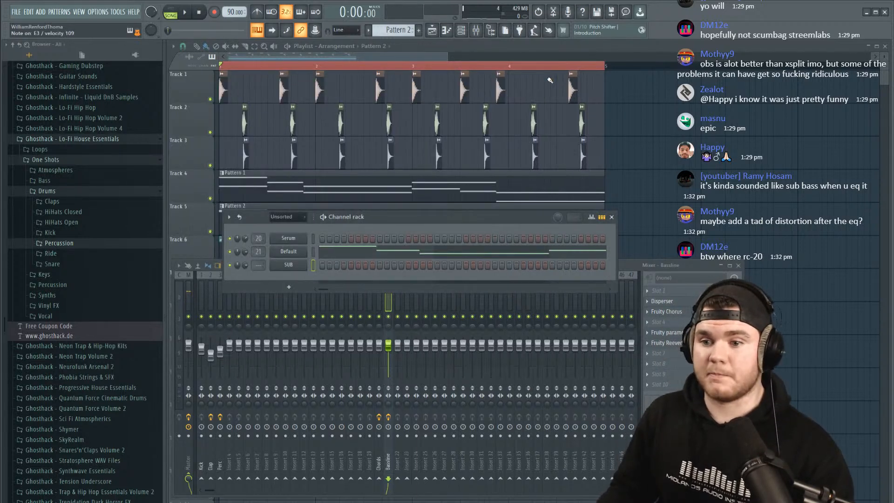
Copy the notes of the Default bass channel into the SUB channel and solo SUB.
{"action": "right_click", "coordinate": [303, 252]}
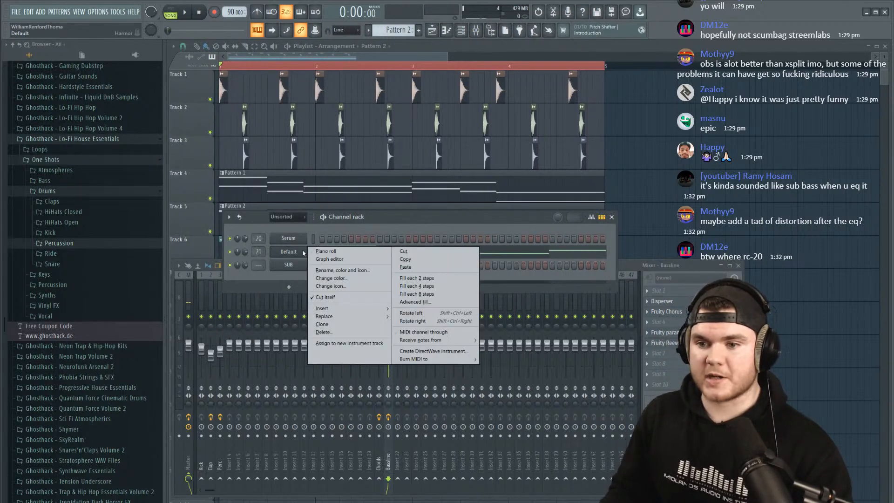
{"action": "left_click", "coordinate": [406, 258]}
{"action": "right_click", "coordinate": [312, 264]}
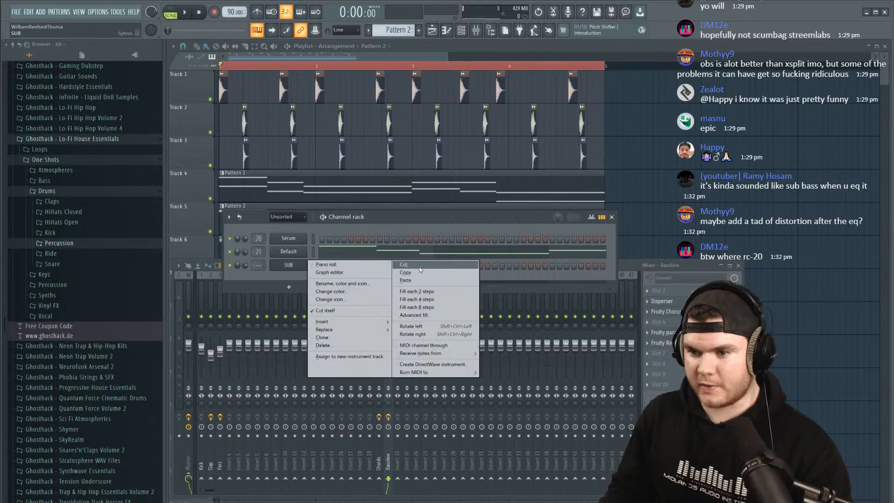
{"action": "left_click", "coordinate": [416, 282]}
{"action": "right_click", "coordinate": [230, 264]}
{"action": "left_click", "coordinate": [243, 268]}
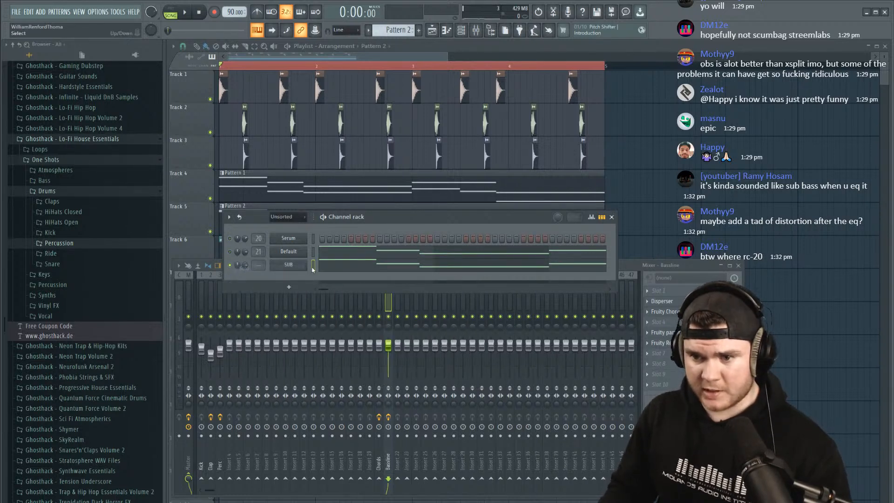
Transpose all of the SUB channel's notes down one octave in the piano roll during playback.
{"action": "left_click", "coordinate": [342, 270]}
{"action": "key", "text": "ctrl+a"}
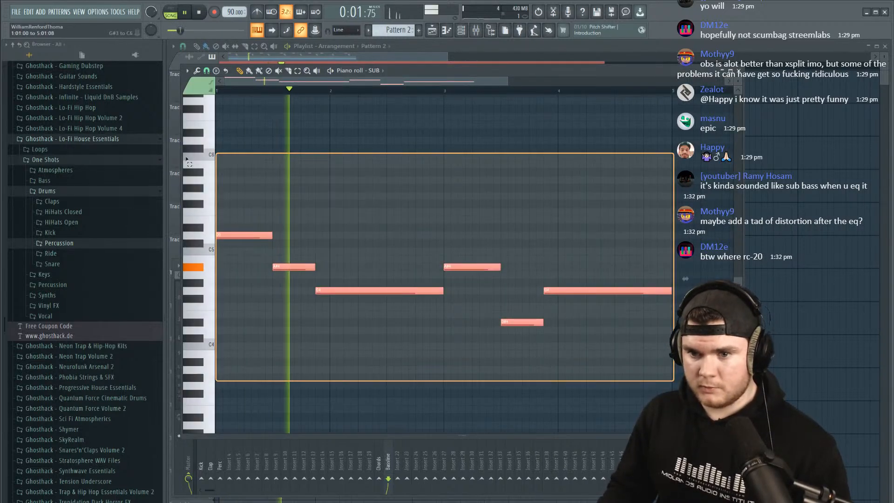
{"action": "key", "text": "ctrl+Down"}
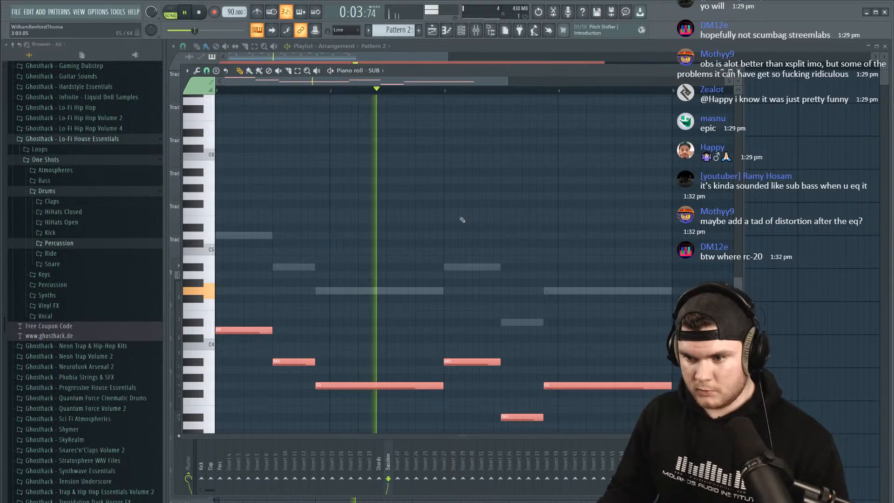
{"action": "scroll", "coordinate": [489, 202], "scroll_direction": "down", "scroll_amount": 3}
{"action": "left_click", "coordinate": [517, 187]}
{"action": "right_click", "coordinate": [517, 187]}
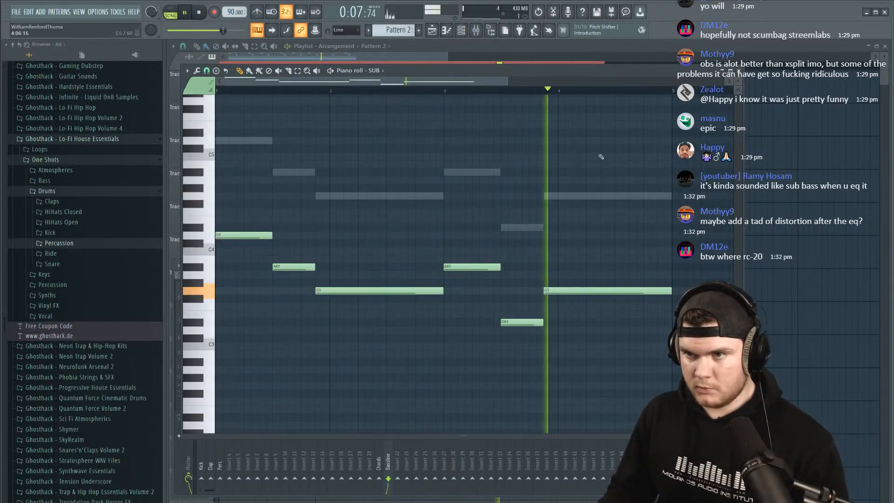
Close the piano roll, unsolo the SUB channel and restart the arrangement with all channels playing.
{"action": "key", "text": "F7"}
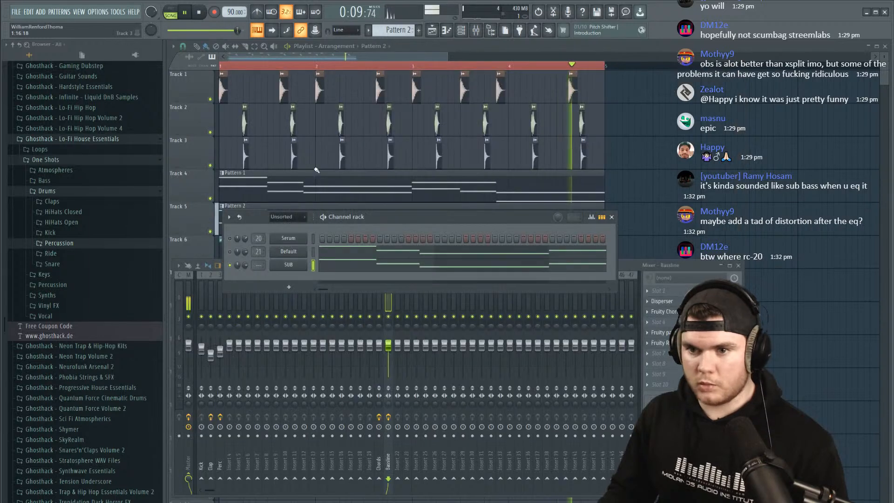
{"action": "right_click", "coordinate": [235, 265]}
{"action": "right_click", "coordinate": [230, 264]}
{"action": "key", "text": "space"}
{"action": "key", "text": "space"}
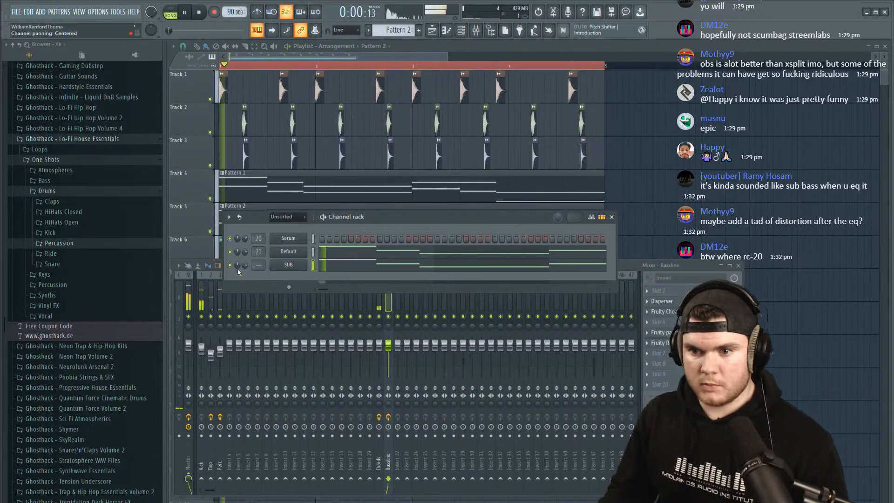
Route the SUB channel to mixer track 22 and name that track Sub.
{"action": "left_click", "coordinate": [394, 347]}
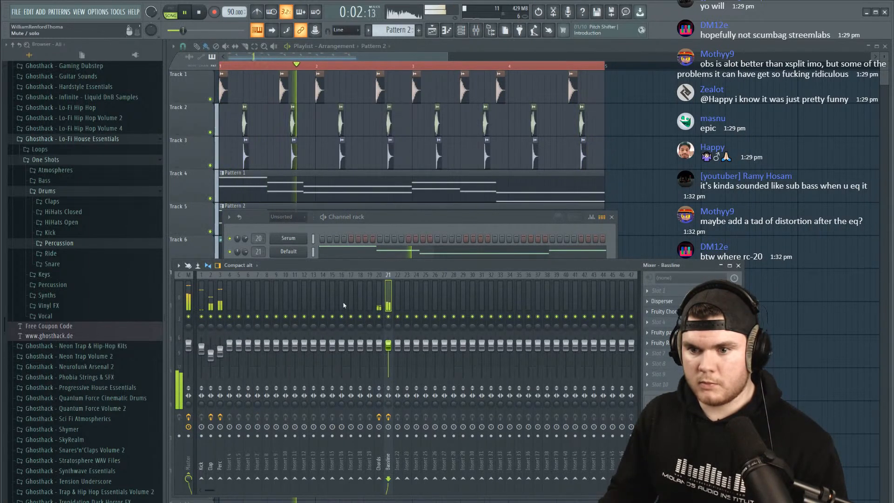
{"action": "left_click_drag", "start_coordinate": [378, 219], "coordinate": [382, 178]}
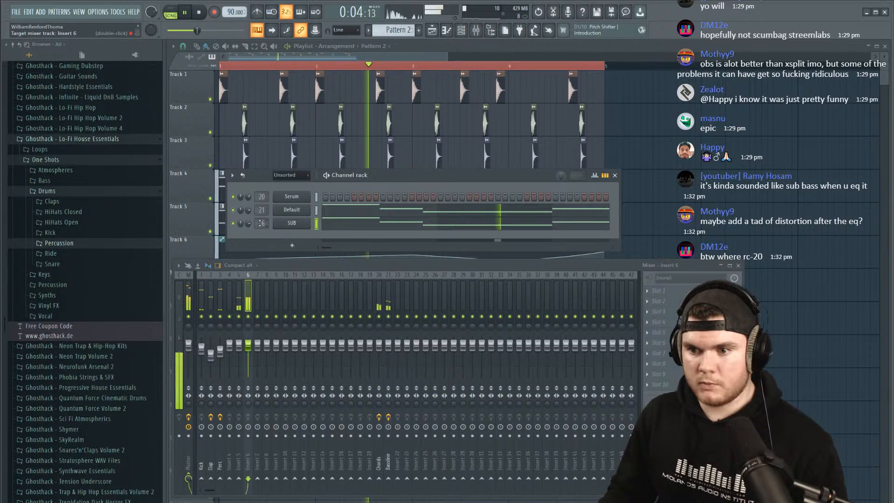
{"action": "right_click", "coordinate": [398, 293]}
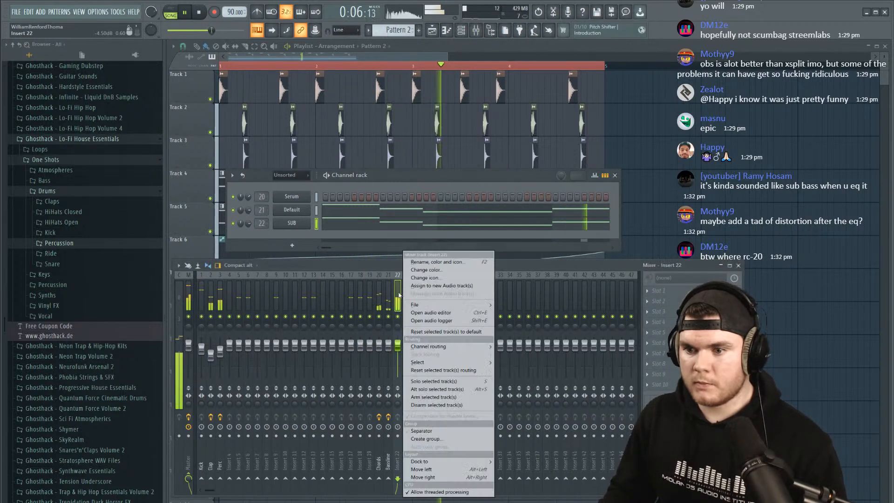
{"action": "left_click", "coordinate": [421, 263]}
{"action": "type", "text": "S"}
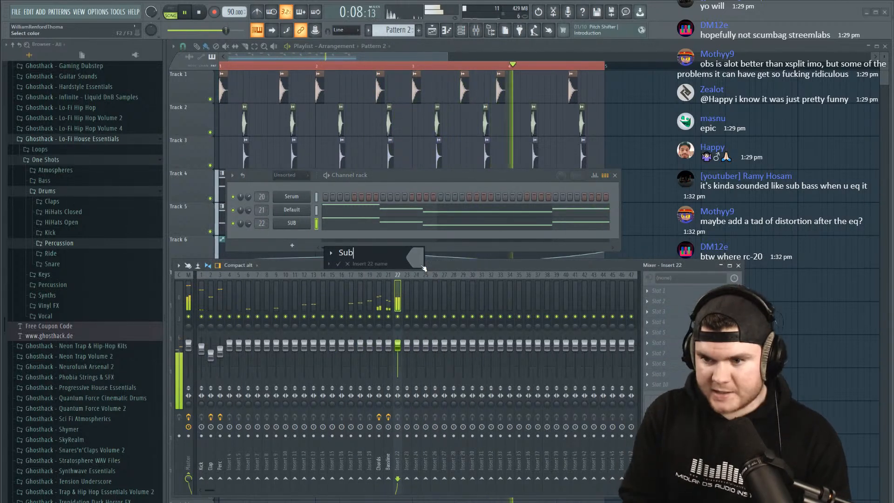
{"action": "type", "text": "ub"}
{"action": "key", "text": "Return"}
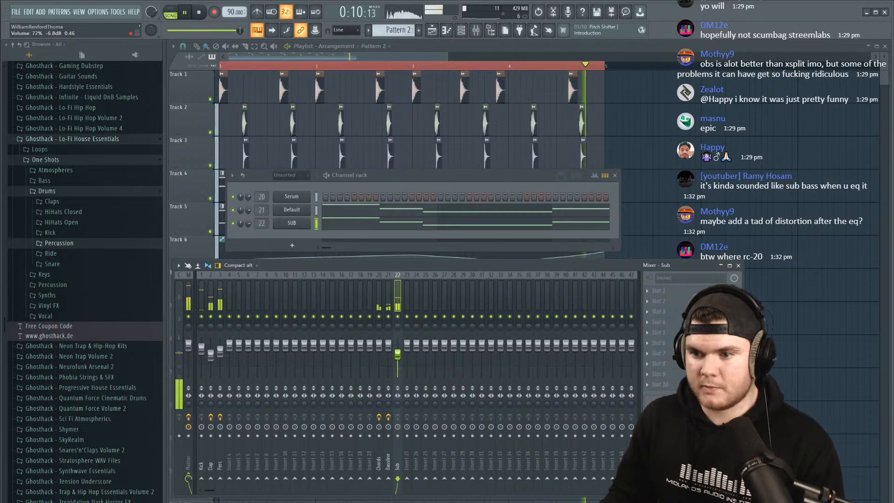
Balance the mixer levels by lowering the Sub fader, raising Chords to about 106% and adjusting the Bassline fader.
{"action": "left_click", "coordinate": [369, 343]}
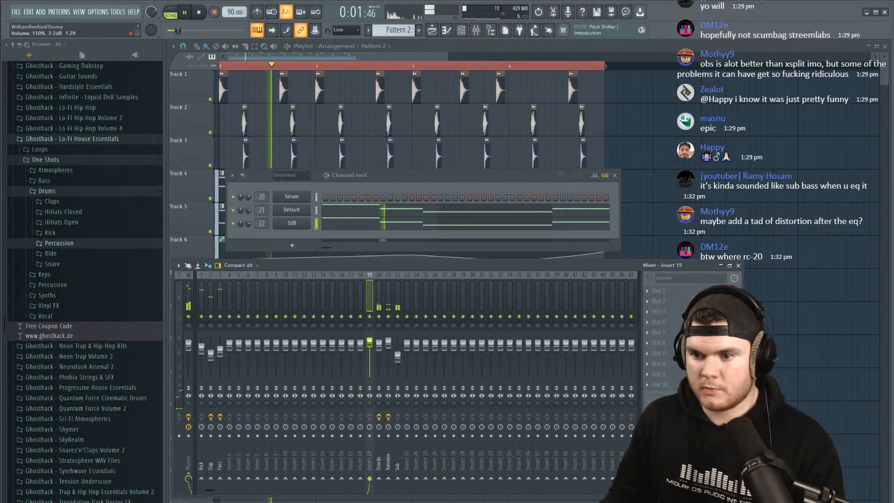
{"action": "left_click", "coordinate": [379, 345]}
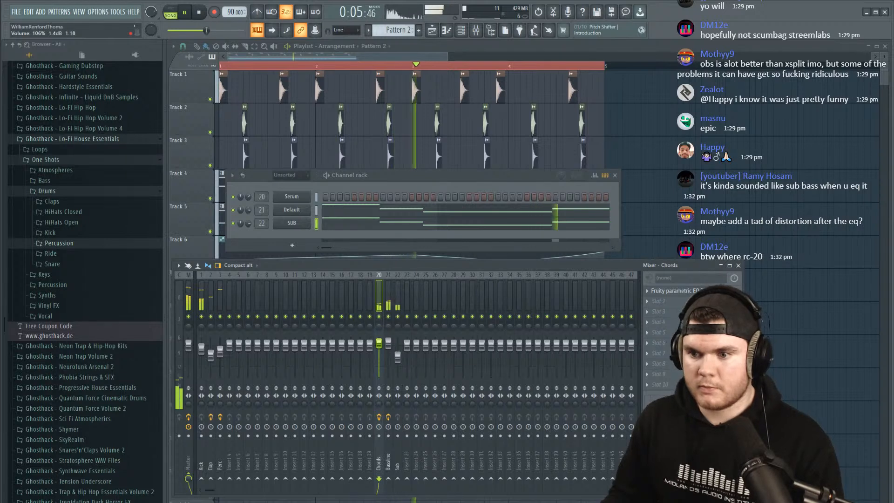
{"action": "left_click", "coordinate": [388, 345]}
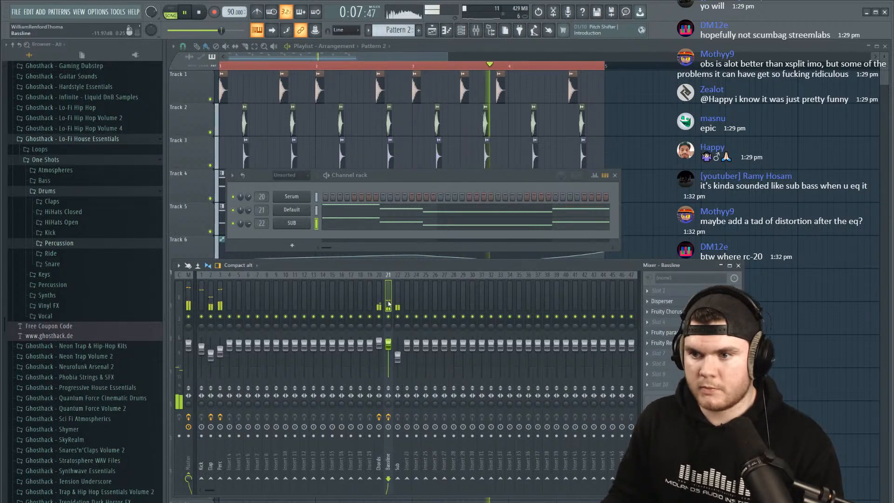
Fine-tune the Bassline Band 7 frequency automation, with the bar 3 point at 61% and the end point at 71%.
{"action": "left_click", "coordinate": [568, 45]}
{"action": "left_click", "coordinate": [604, 250]}
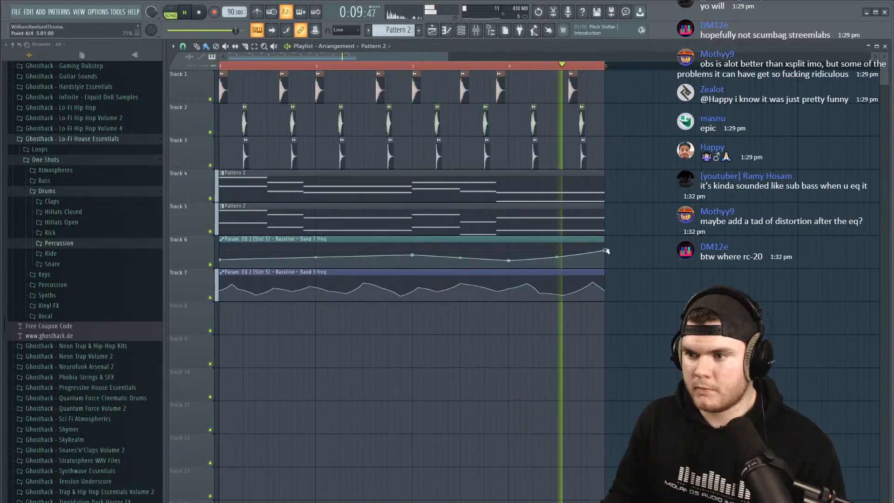
{"action": "left_click_drag", "start_coordinate": [414, 254], "coordinate": [414, 253]}
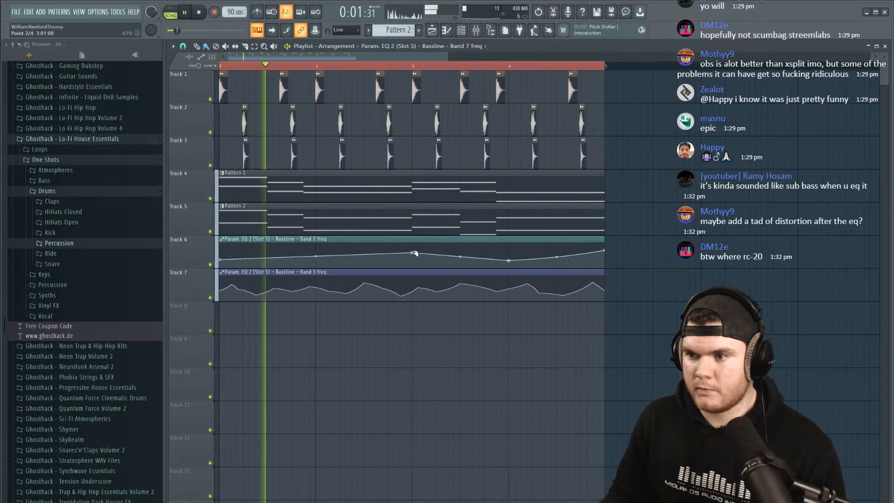
Inspect the Bassline track's Fruity Parametric EQ 2 and its automated bands during playback, then stop the song.
{"action": "left_click", "coordinate": [478, 35]}
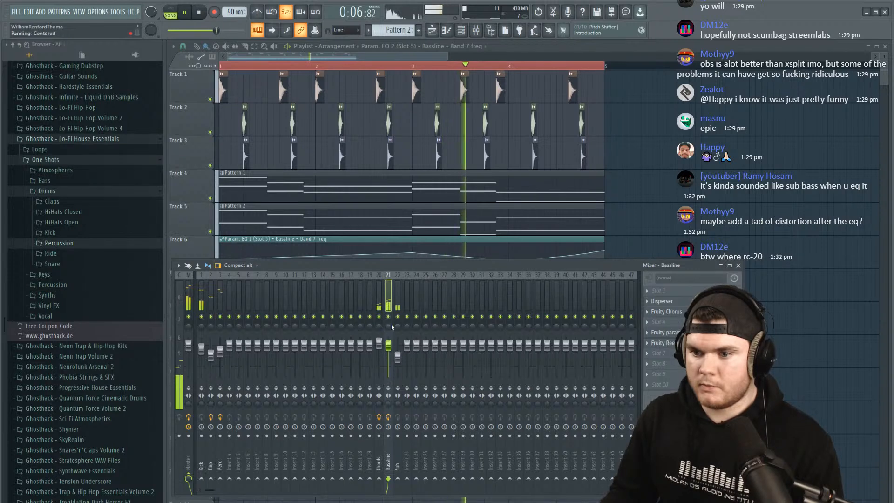
{"action": "left_click", "coordinate": [397, 306]}
{"action": "left_click", "coordinate": [389, 306]}
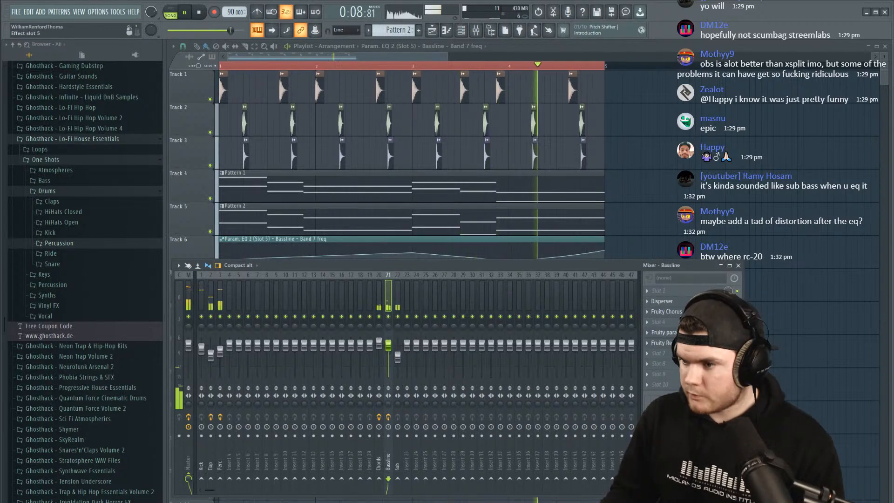
{"action": "left_click", "coordinate": [664, 332]}
{"action": "left_click_drag", "start_coordinate": [477, 94], "coordinate": [477, 105]}
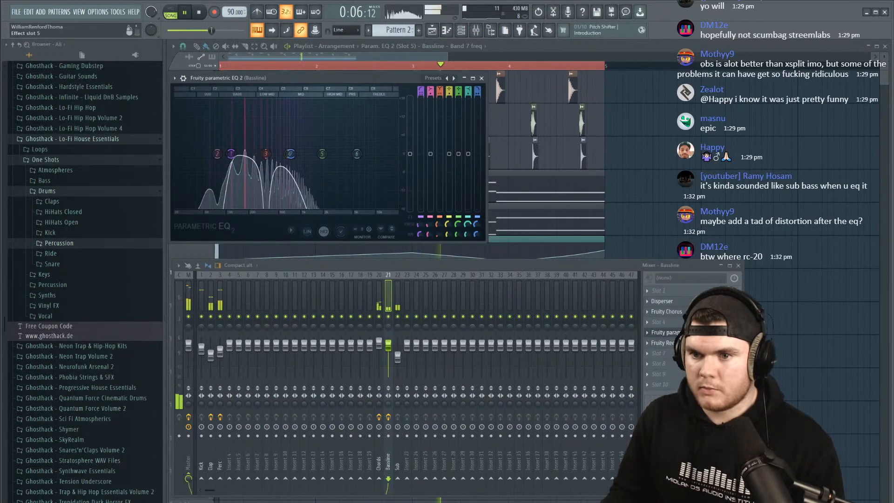
{"action": "left_click", "coordinate": [689, 332]}
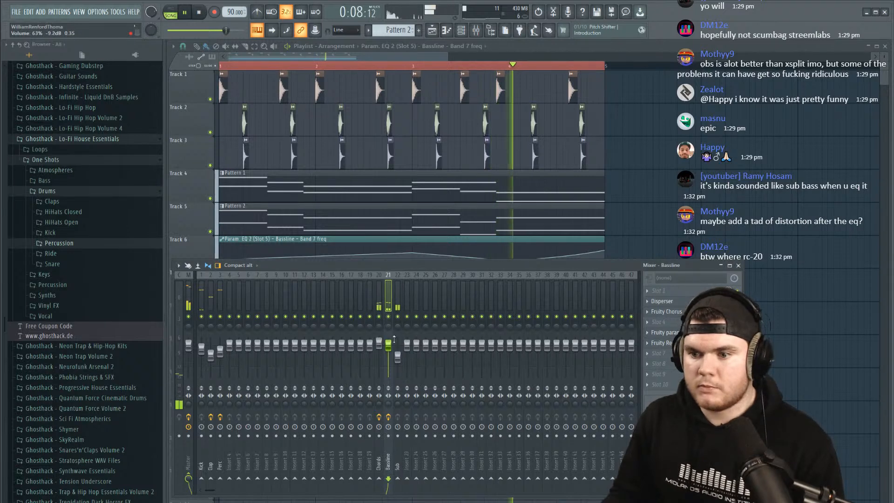
{"action": "key", "text": "space"}
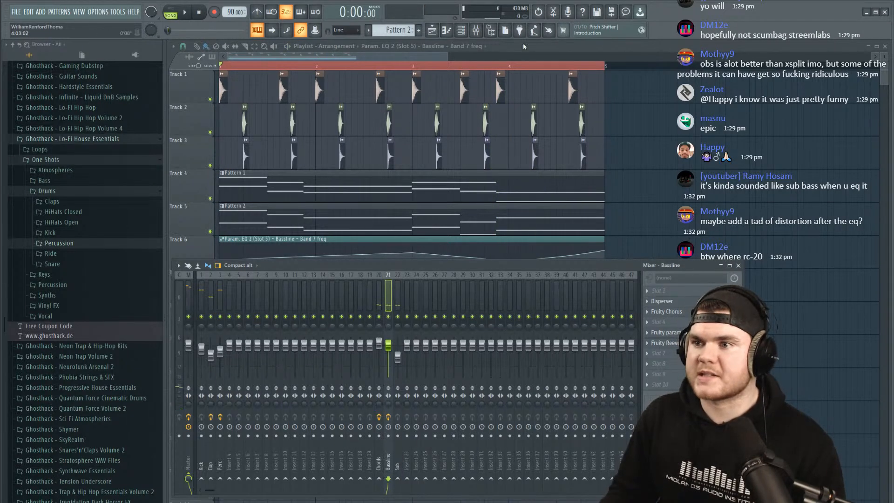
Move all playlist clips down one track so that Track 1 is empty, and clear the selection.
{"action": "left_click", "coordinate": [524, 46]}
{"action": "left_click_drag", "start_coordinate": [671, 335], "coordinate": [72, 66]}
{"action": "key", "text": "shift+Down"}
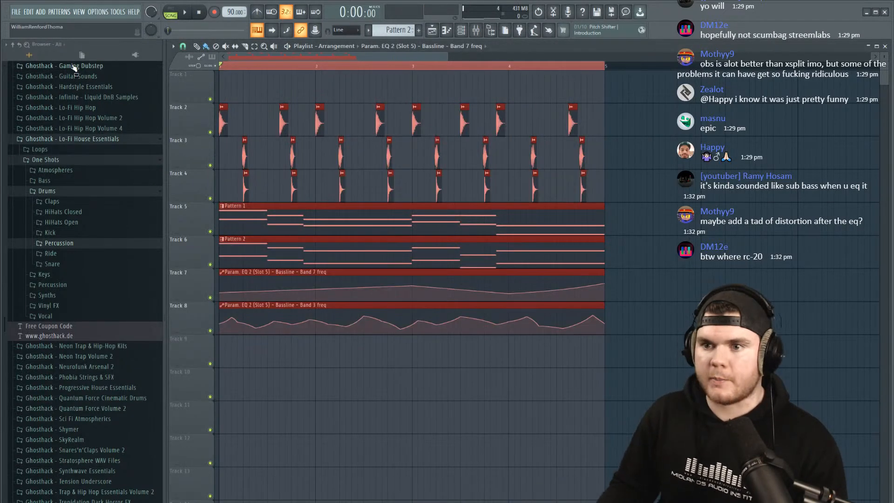
{"action": "left_click", "coordinate": [669, 154]}
{"action": "right_click", "coordinate": [669, 155]}
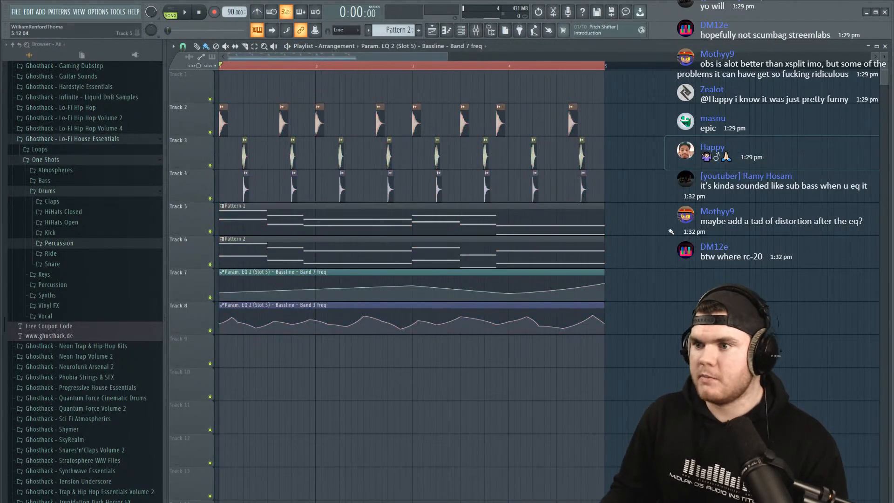
Show the mixer and dock the Insert 50 track to its right side.
{"action": "left_click", "coordinate": [477, 31]}
{"action": "key", "text": "space"}
{"action": "key", "text": "space"}
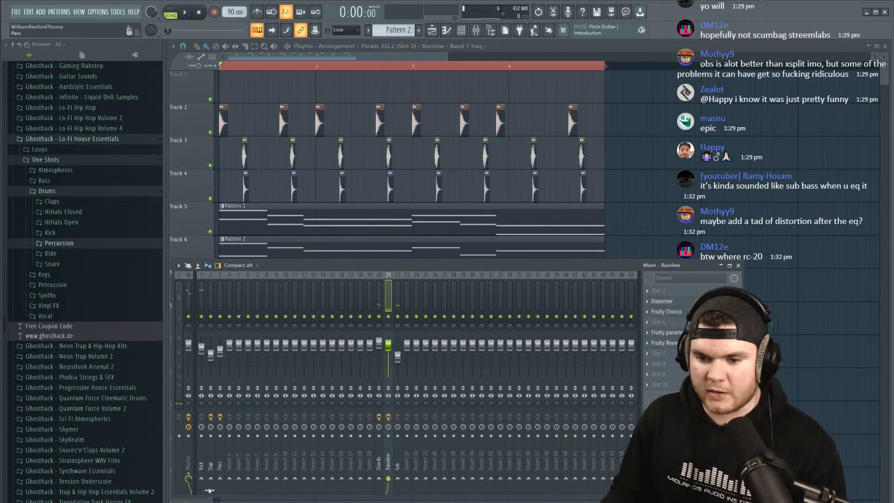
{"action": "left_click_drag", "start_coordinate": [209, 490], "coordinate": [259, 489]}
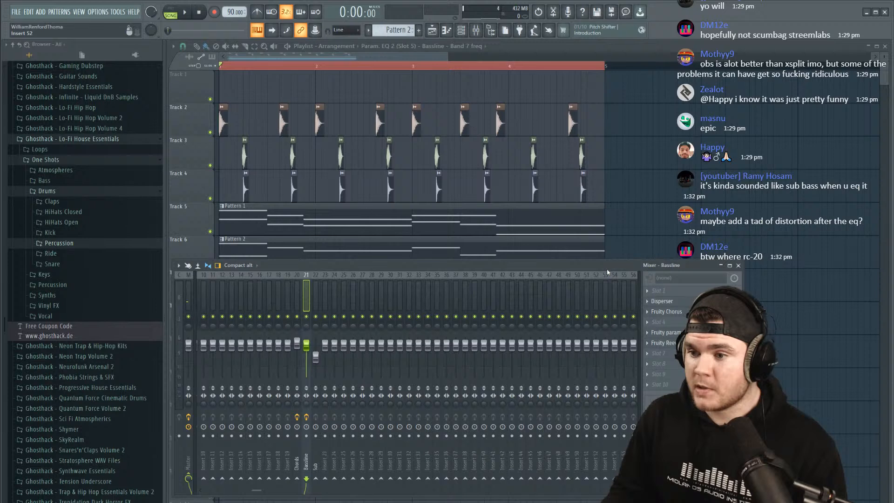
{"action": "right_click", "coordinate": [578, 293]}
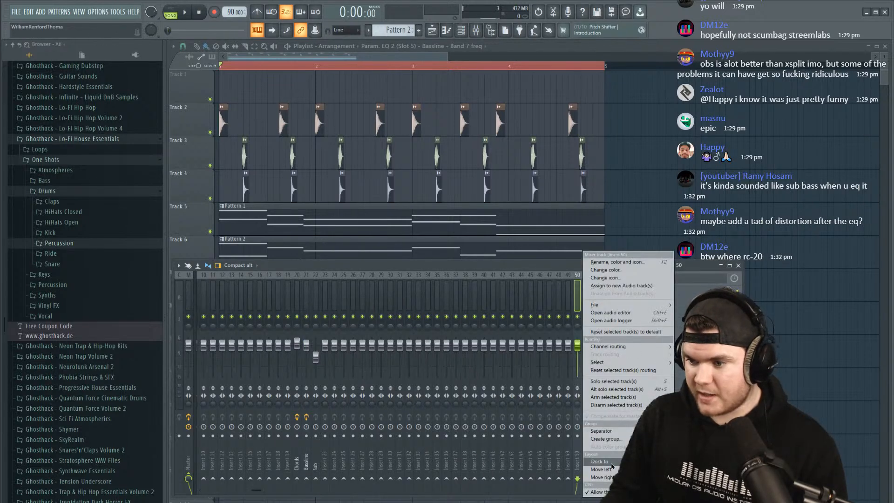
{"action": "left_click", "coordinate": [686, 477]}
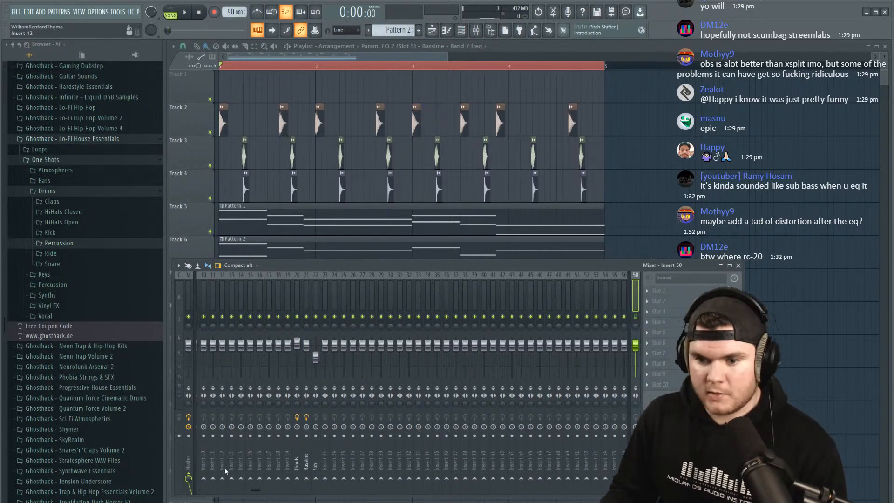
{"action": "left_click_drag", "start_coordinate": [250, 490], "coordinate": [208, 489]}
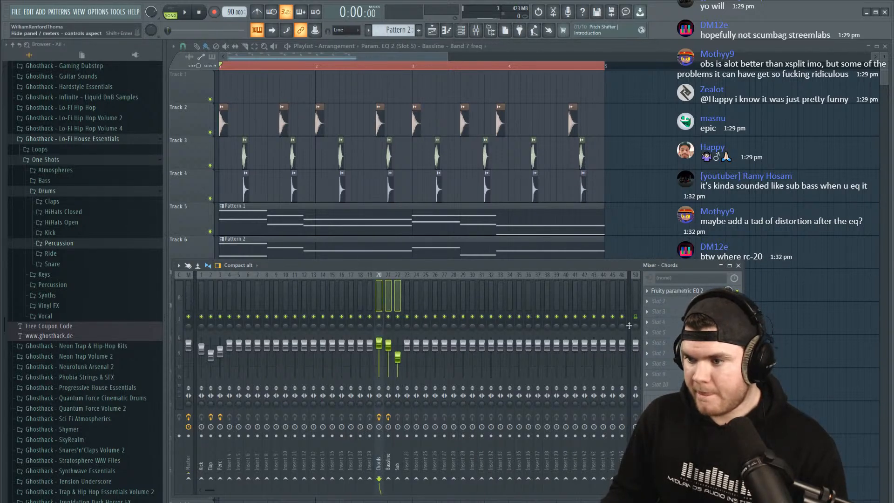
Rename mixer track Insert 50 as SC and load Fruity Limiter in its first effect slot.
{"action": "right_click", "coordinate": [636, 299]}
{"action": "left_click", "coordinate": [659, 263]}
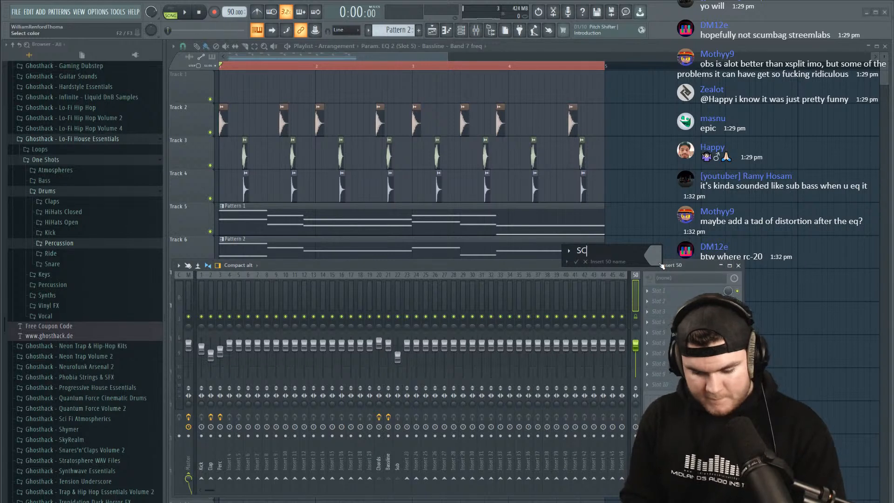
{"action": "type", "text": "SC"}
{"action": "key", "text": "Return"}
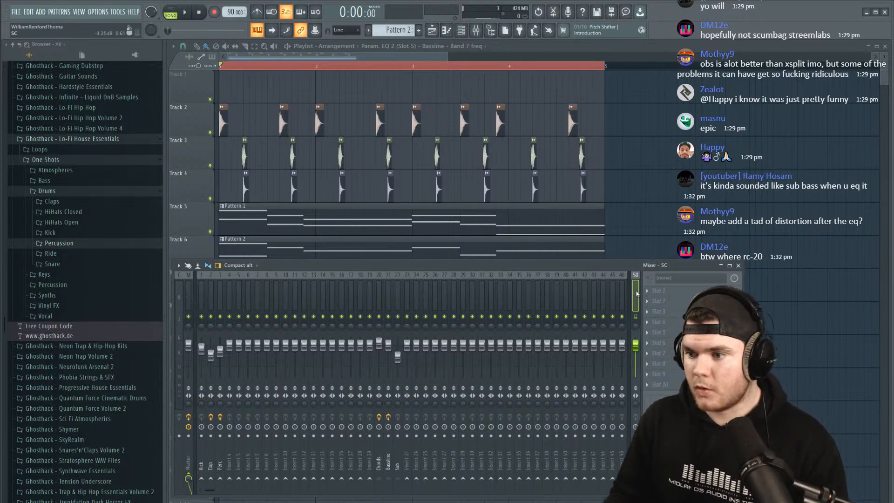
{"action": "left_click", "coordinate": [670, 291]}
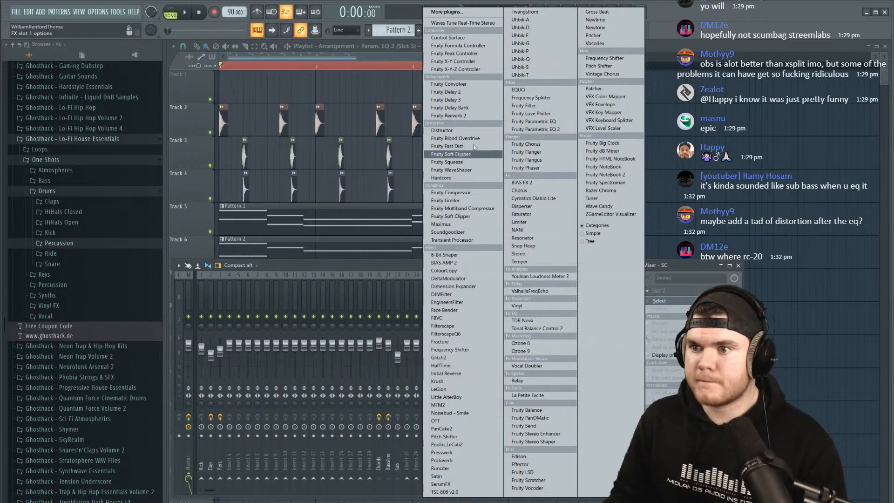
{"action": "left_click", "coordinate": [463, 200]}
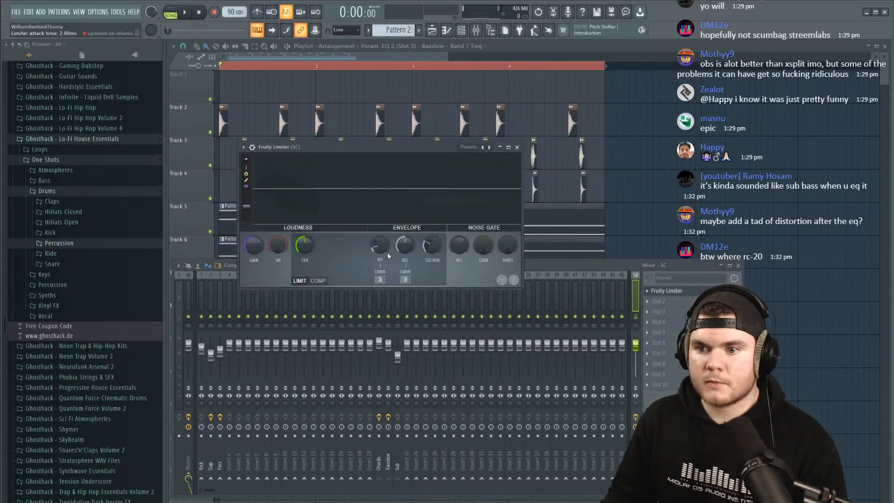
Create an automation clip for the SC limiter's Gain and place shortened copies along Track 1 at the kick and percussion hits.
{"action": "right_click", "coordinate": [269, 243]}
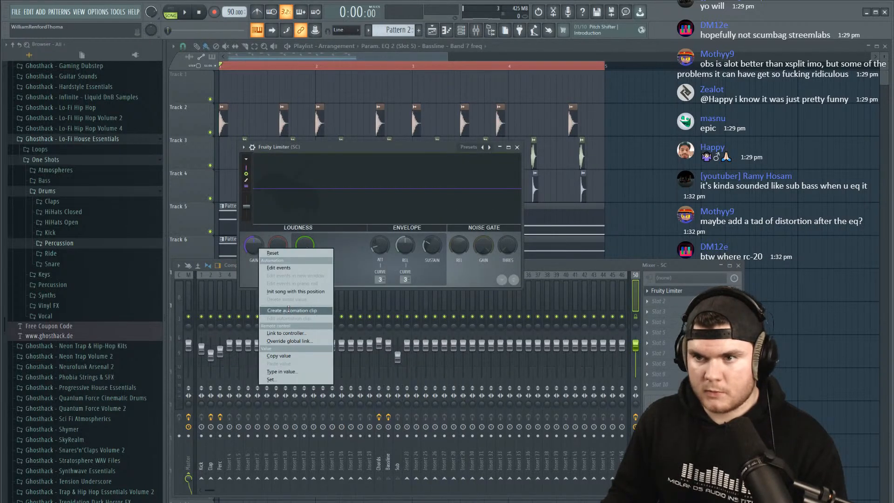
{"action": "left_click", "coordinate": [288, 310]}
{"action": "left_click", "coordinate": [451, 54]}
{"action": "left_click_drag", "start_coordinate": [593, 89], "coordinate": [189, 90]}
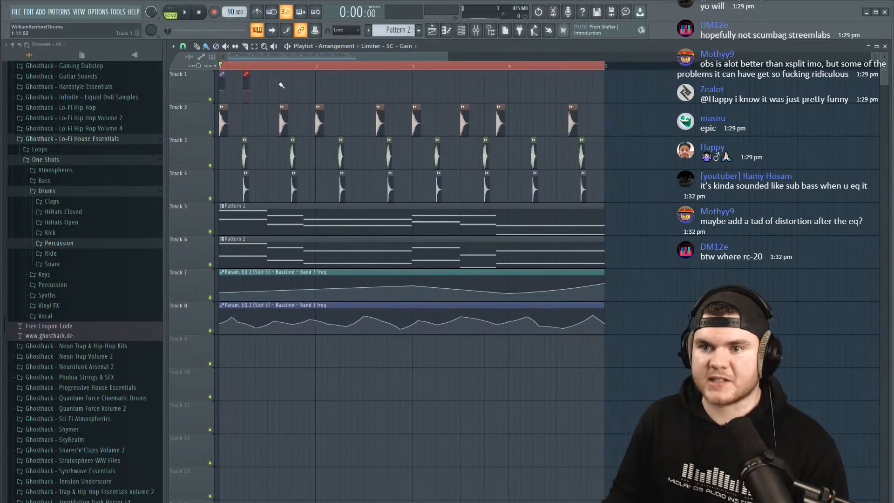
{"action": "scroll", "coordinate": [248, 67], "scroll_direction": "up", "scroll_amount": 3}
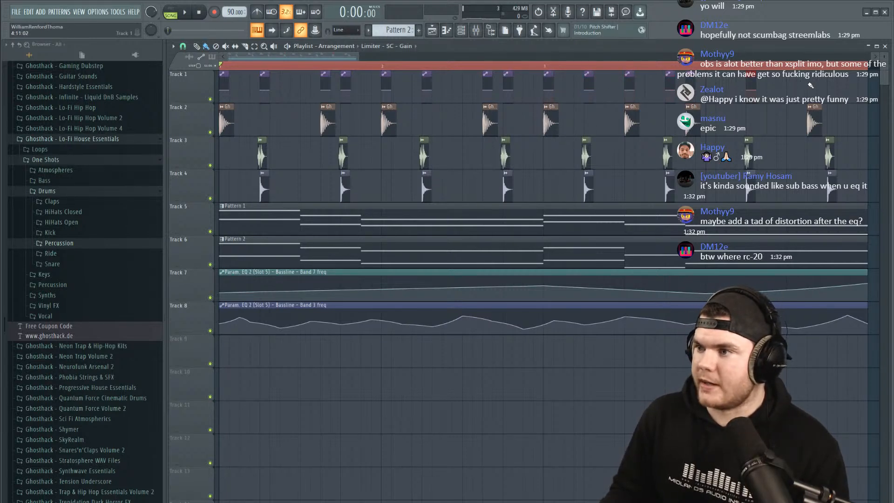
Set the last point of the limiter Gain automation to Double curve and play the song.
{"action": "scroll", "coordinate": [221, 69], "scroll_direction": "up", "scroll_amount": 5}
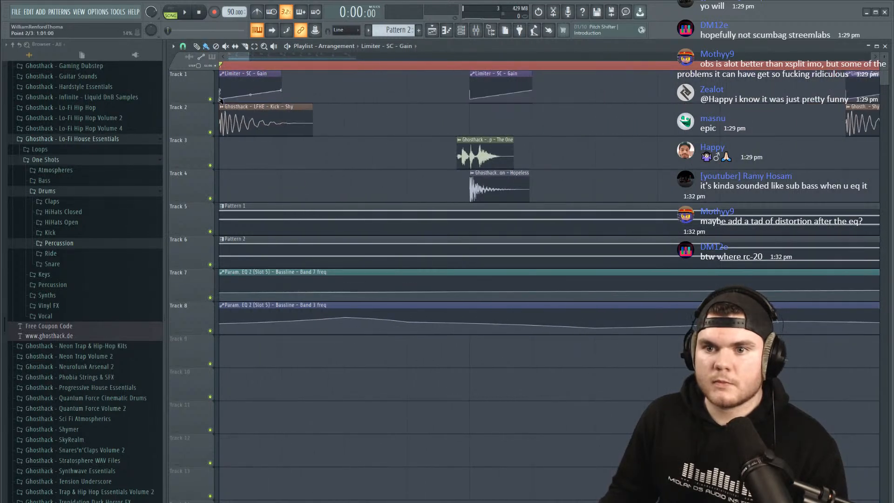
{"action": "key", "text": "space"}
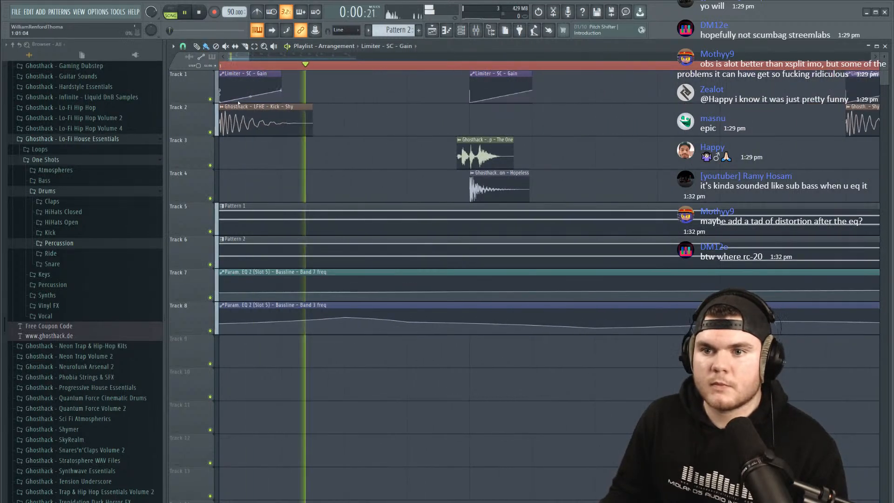
{"action": "key", "text": "space"}
{"action": "right_click", "coordinate": [281, 92]}
{"action": "left_click", "coordinate": [297, 106]}
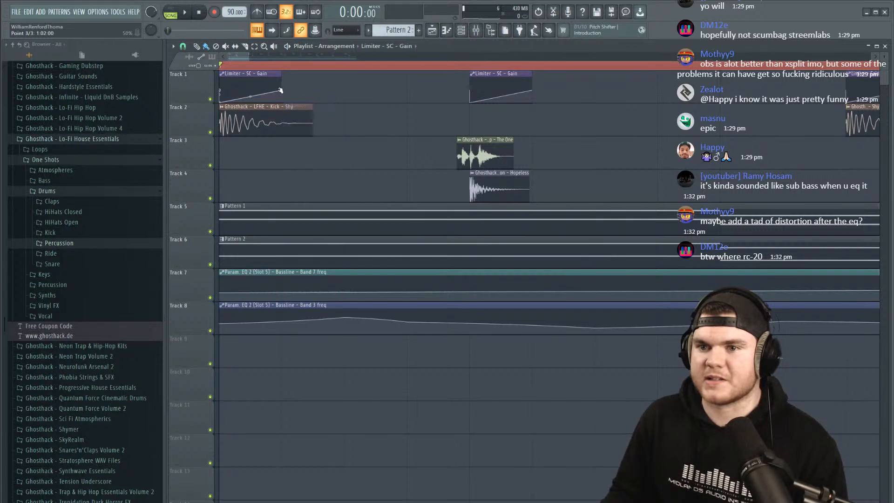
{"action": "right_click", "coordinate": [281, 92]}
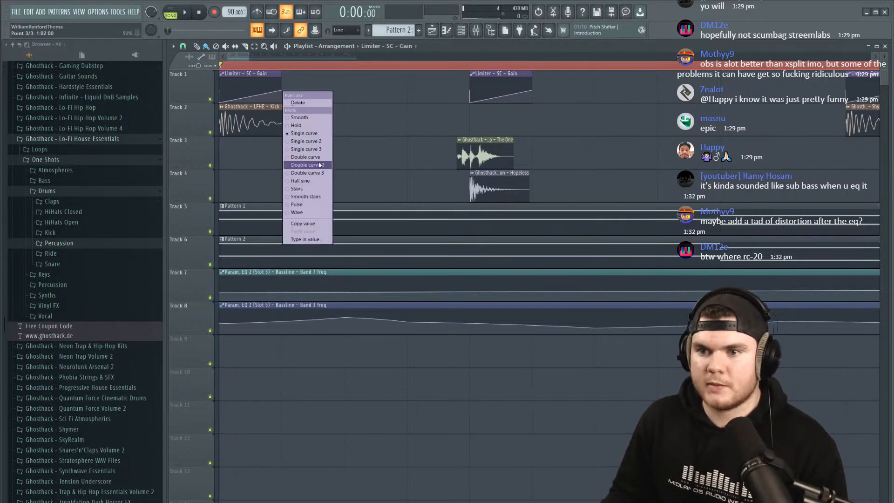
{"action": "left_click", "coordinate": [320, 159]}
{"action": "key", "text": "space"}
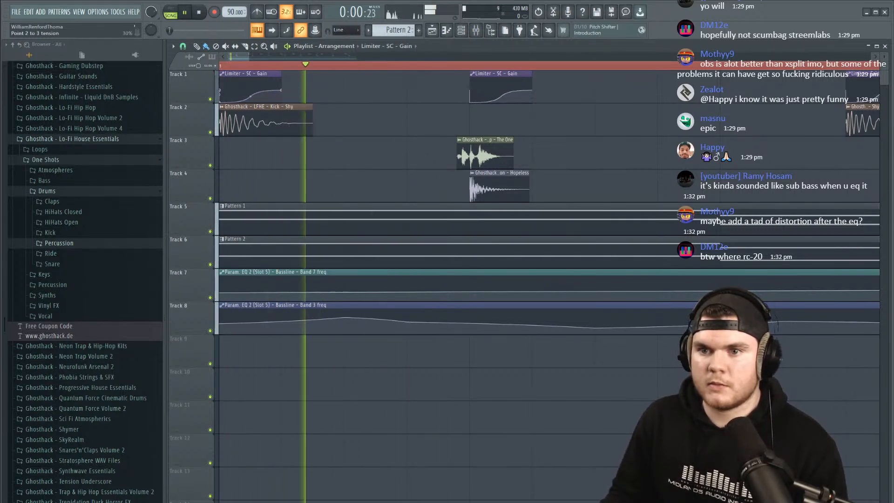
Delete the limiter Gain clips on Track 1 that line up with the percussion hits, keeping only those on the kicks.
{"action": "scroll", "coordinate": [255, 69], "scroll_direction": "down", "scroll_amount": 1}
{"action": "scroll", "coordinate": [255, 69], "scroll_direction": "down", "scroll_amount": 3}
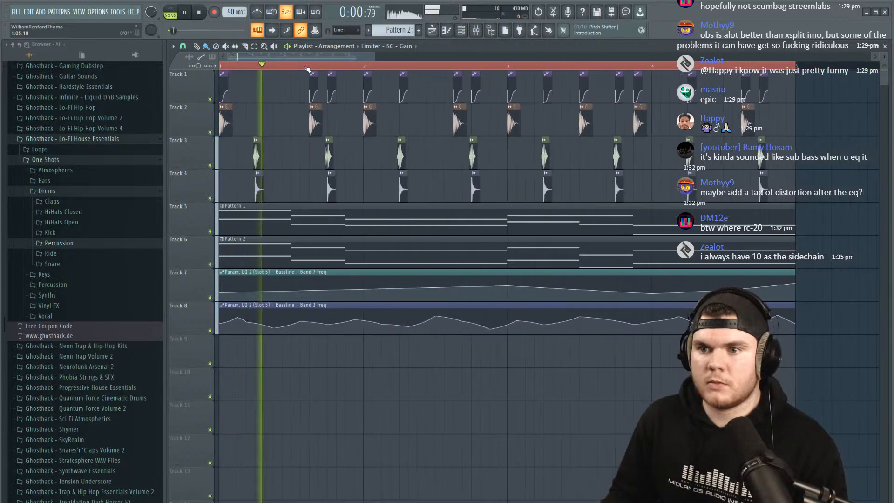
{"action": "right_click", "coordinate": [333, 87]}
{"action": "right_click", "coordinate": [404, 88]}
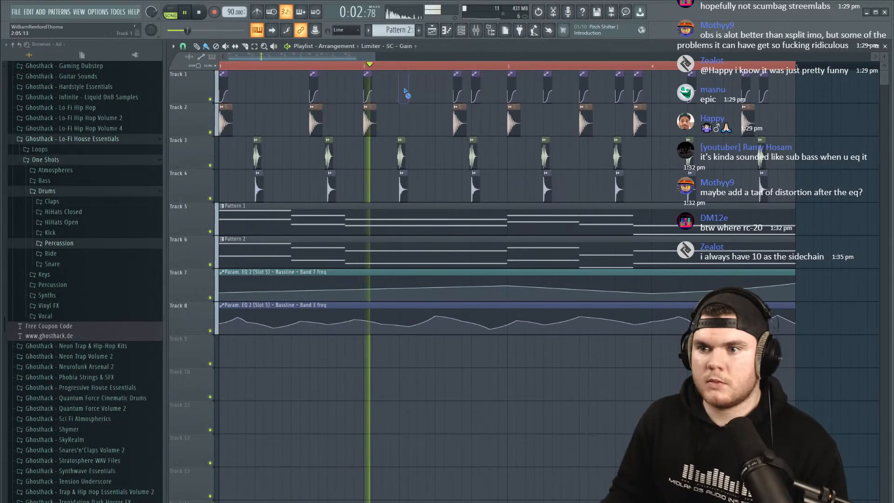
{"action": "right_click", "coordinate": [475, 91]}
{"action": "right_click", "coordinate": [547, 90]}
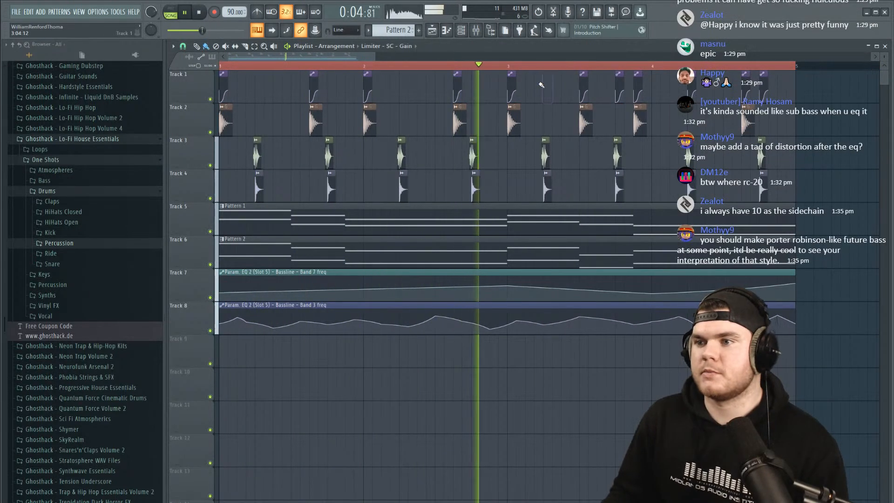
{"action": "right_click", "coordinate": [619, 91]}
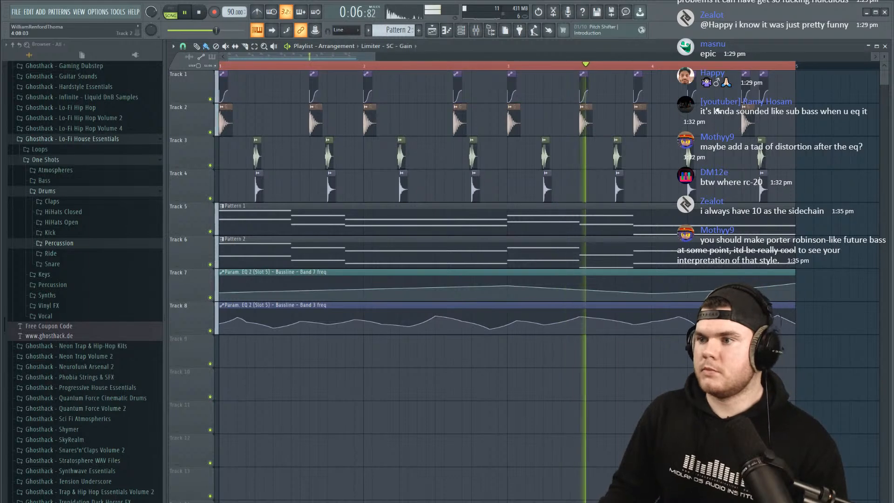
{"action": "right_click", "coordinate": [690, 89]}
{"action": "right_click", "coordinate": [763, 91]}
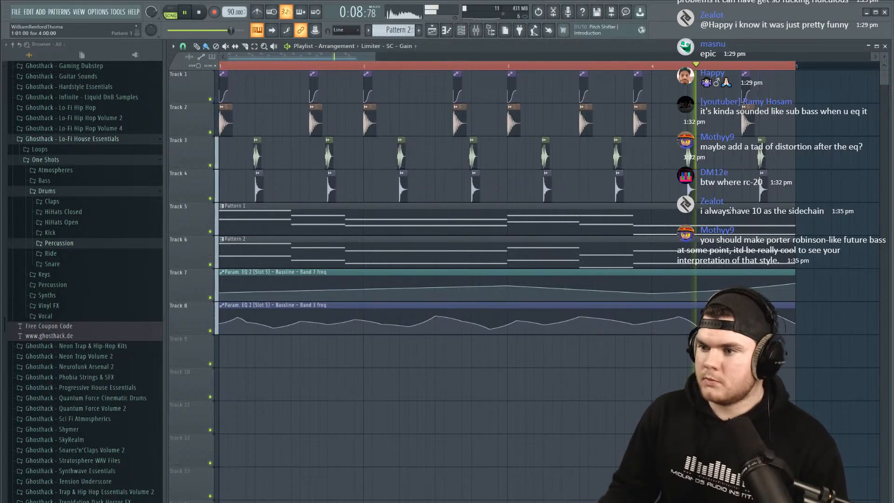
Close the Fruity Limiter window and show the Unsorted channel group in the channel rack over the playlist.
{"action": "left_click", "coordinate": [885, 46]}
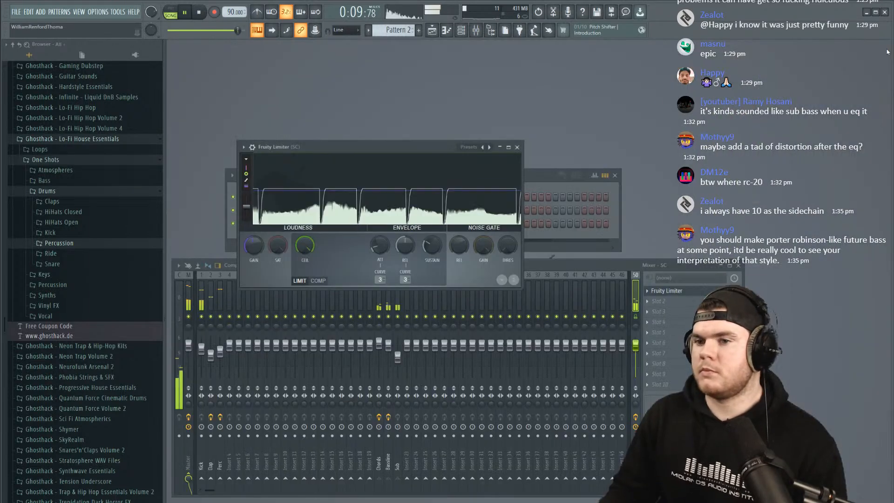
{"action": "left_click", "coordinate": [520, 146]}
{"action": "key", "text": "F5"}
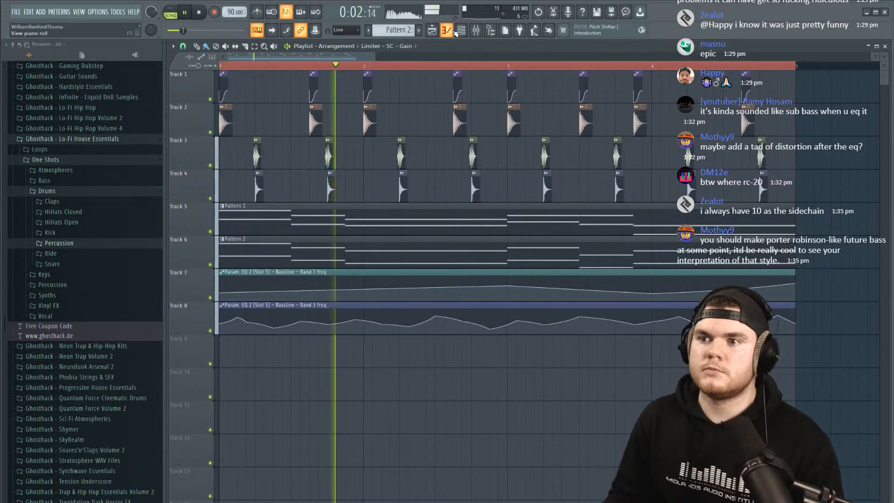
{"action": "left_click", "coordinate": [462, 30]}
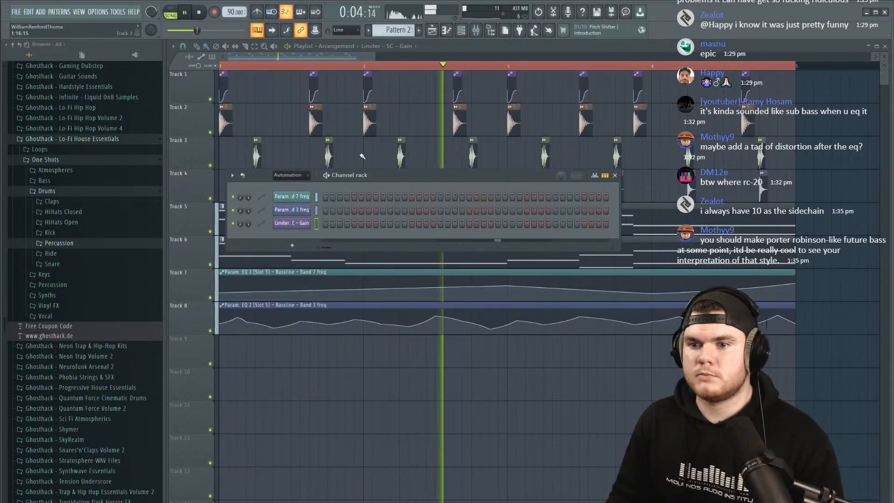
{"action": "left_click", "coordinate": [290, 175]}
{"action": "left_click", "coordinate": [288, 188]}
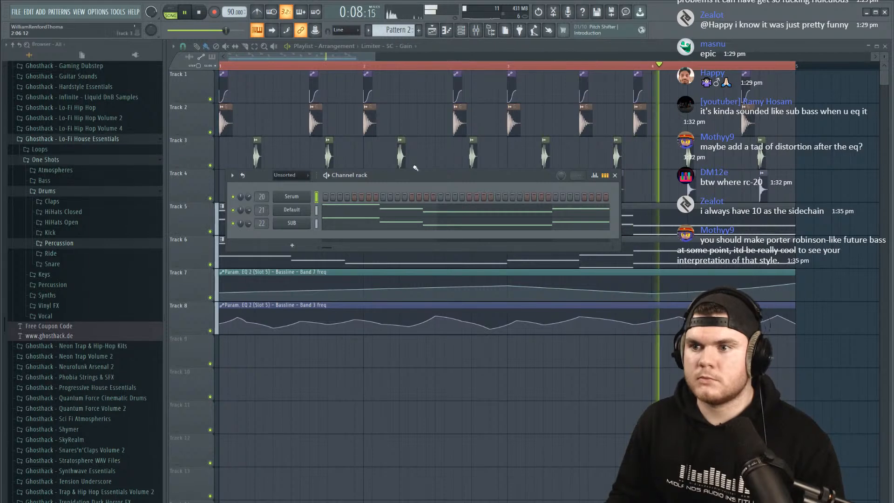
Solo the Perc mixer track and load Fruity Reeverb 2 in slot 5 with a low cut of about 334 Hz.
{"action": "key", "text": "F9"}
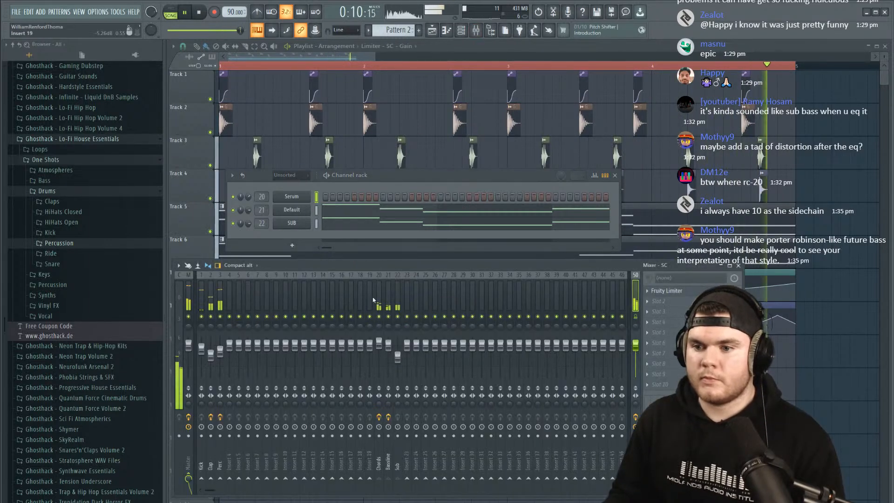
{"action": "left_click", "coordinate": [380, 345]}
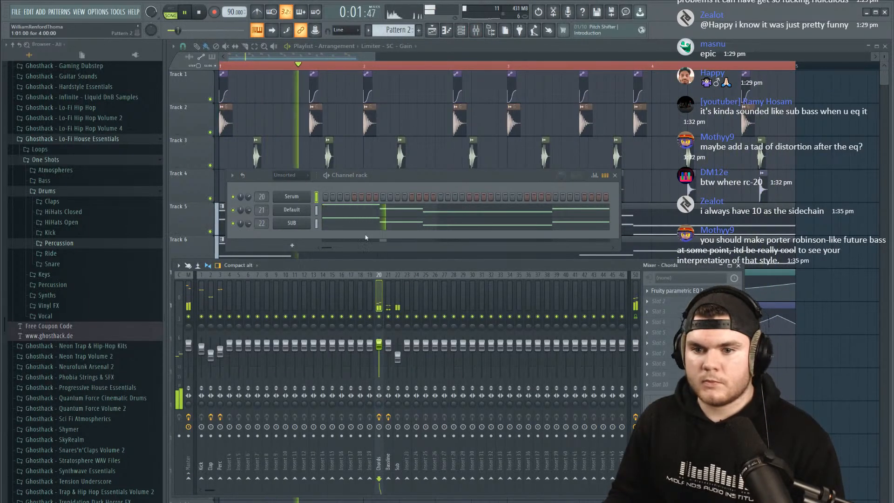
{"action": "right_click", "coordinate": [220, 316]}
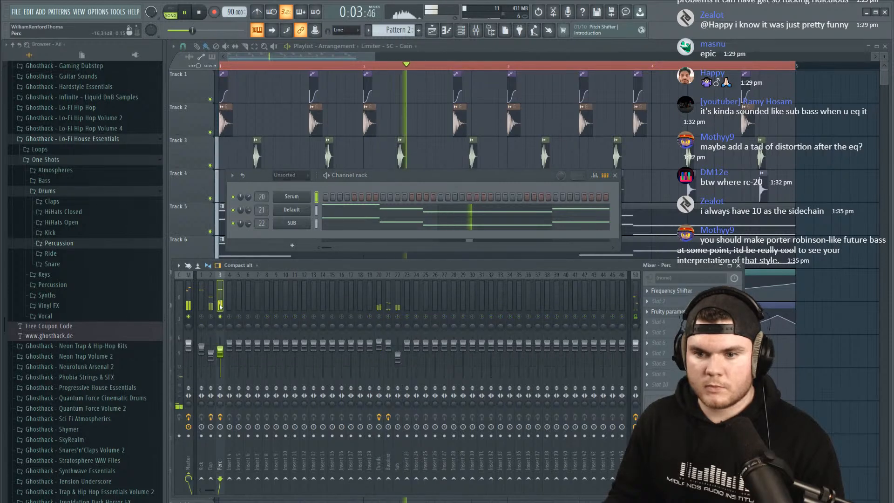
{"action": "left_click", "coordinate": [658, 332]}
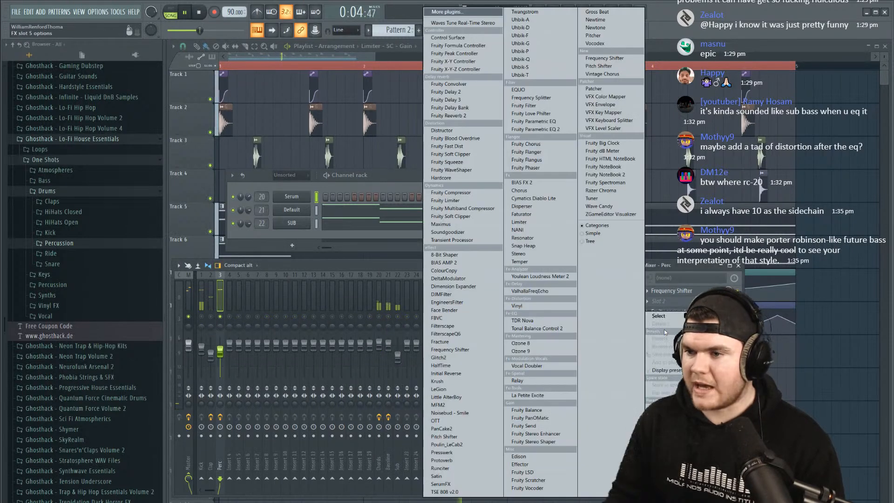
{"action": "left_click", "coordinate": [457, 116]}
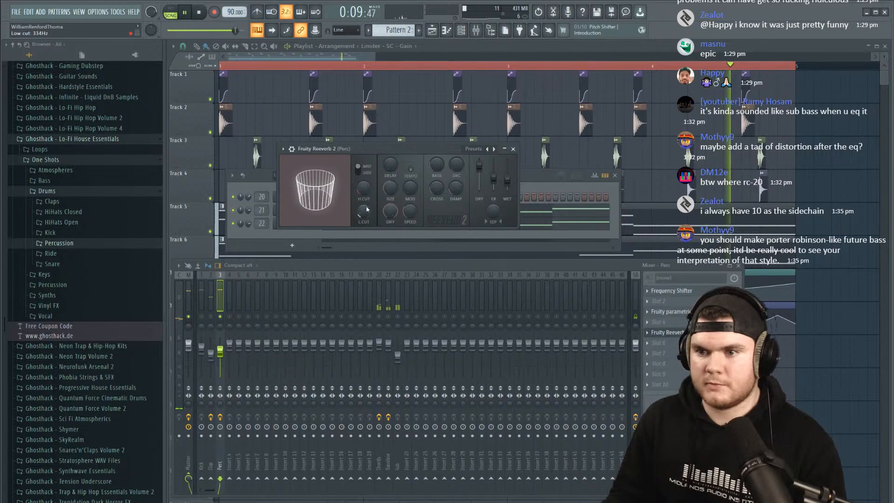
Set the Perc reverb's room size to 76, unsolo the track and lower the reverb's mix level to about 82%.
{"action": "left_click_drag", "start_coordinate": [389, 190], "coordinate": [389, 186]}
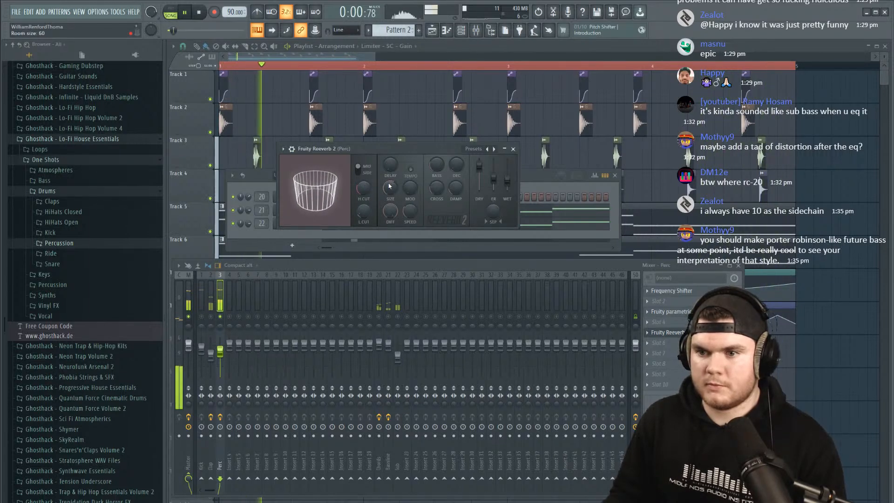
{"action": "scroll", "coordinate": [389, 186], "scroll_direction": "up", "scroll_amount": 8}
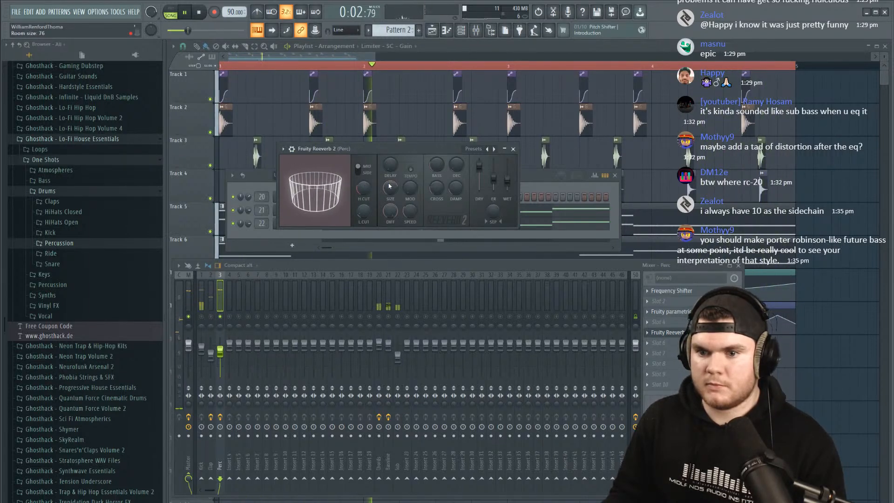
{"action": "right_click", "coordinate": [220, 317]}
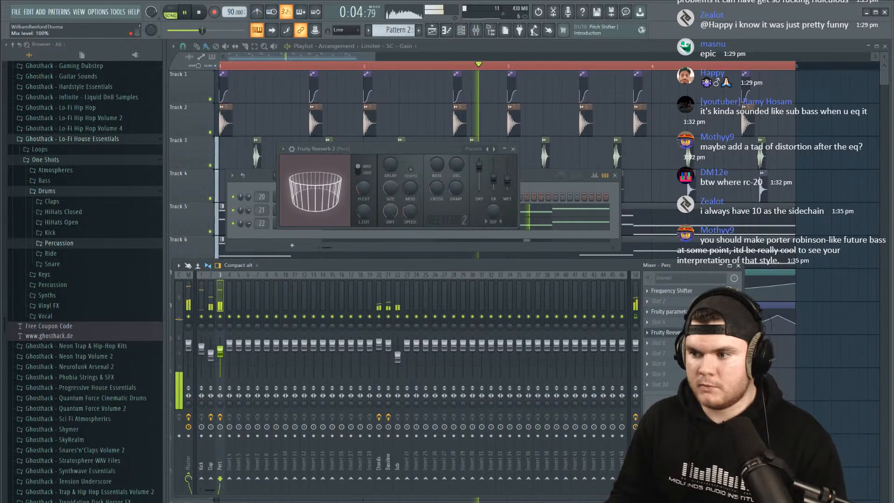
{"action": "left_click_drag", "start_coordinate": [729, 332], "coordinate": [728, 341]}
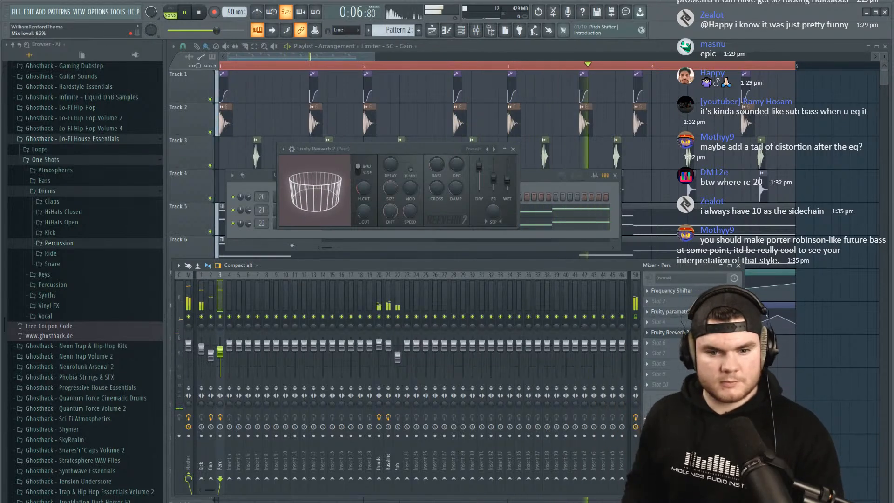
Close the open plugin and mixer windows, select every other clap clip on Track 3 and play the arrangement to check their timing.
{"action": "key", "text": "F12"}
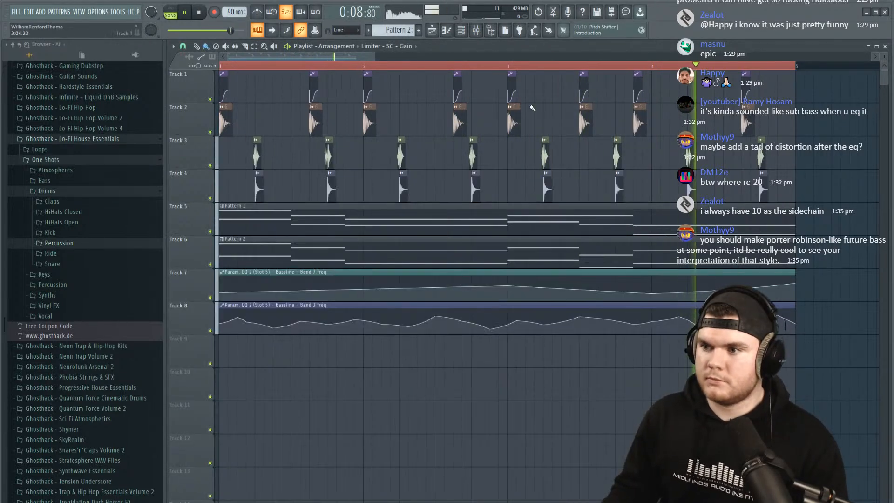
{"action": "key", "text": "space"}
{"action": "left_click_drag", "start_coordinate": [275, 154], "coordinate": [238, 148]}
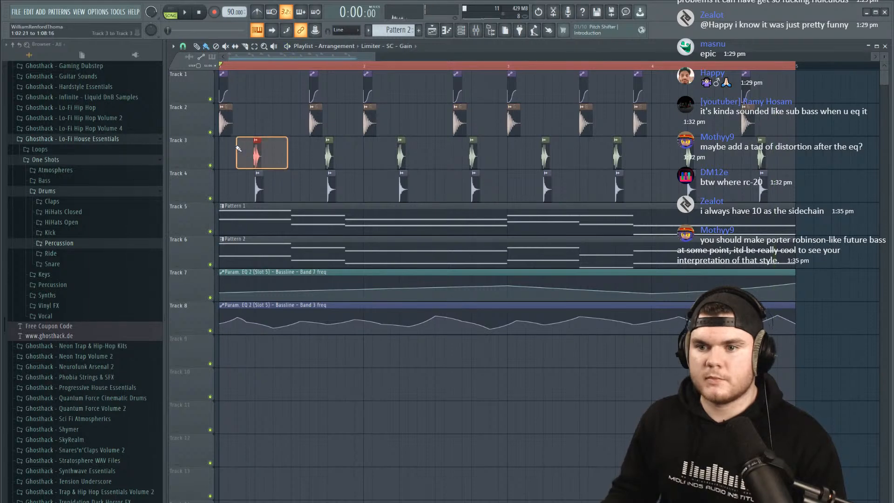
{"action": "key", "text": "ctrl+b"}
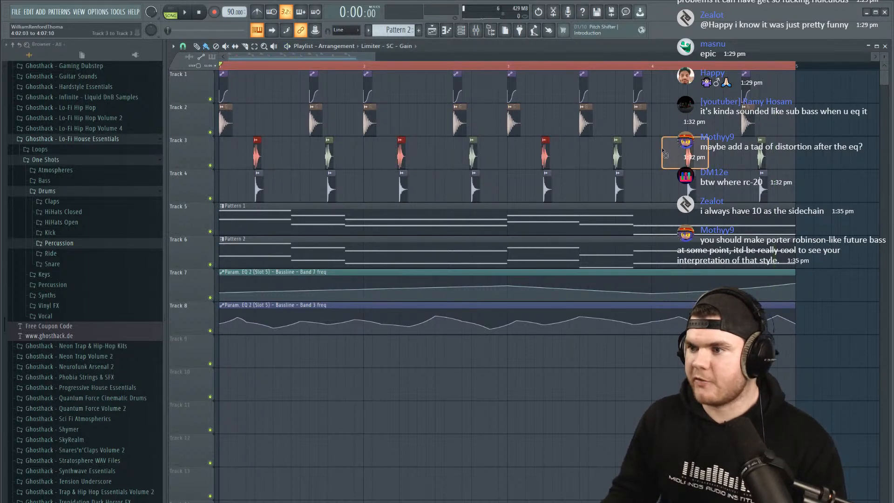
{"action": "scroll", "coordinate": [271, 68], "scroll_direction": "up", "scroll_amount": 6}
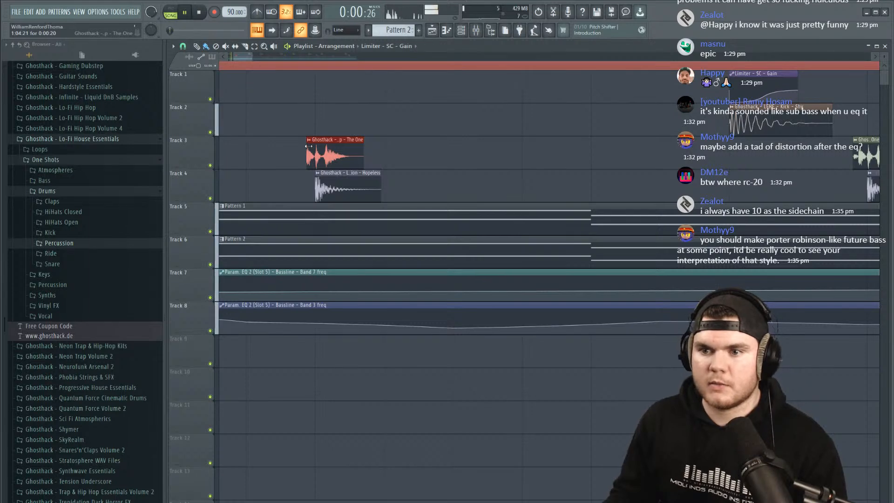
{"action": "scroll", "coordinate": [296, 68], "scroll_direction": "down", "scroll_amount": 6}
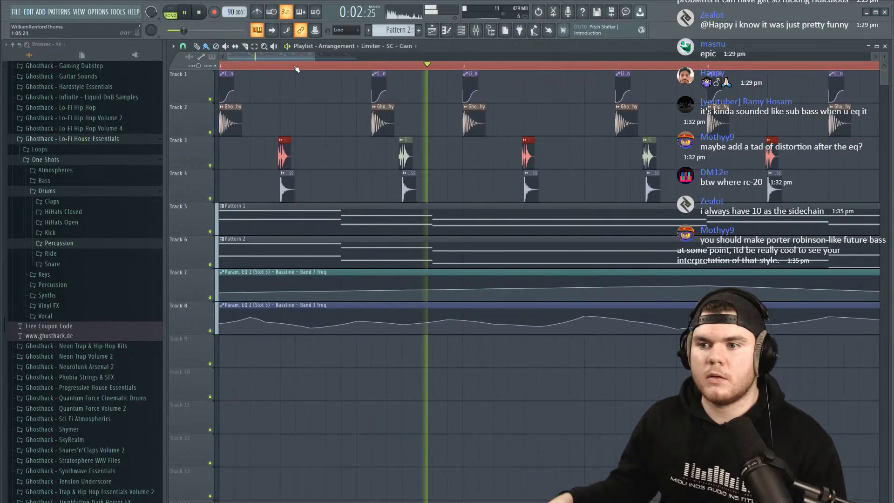
{"action": "scroll", "coordinate": [302, 69], "scroll_direction": "down", "scroll_amount": 4}
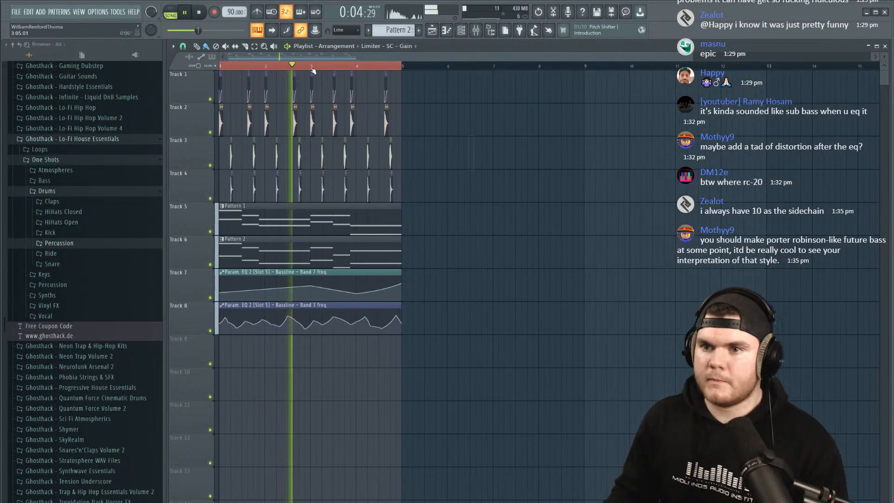
{"action": "scroll", "coordinate": [316, 70], "scroll_direction": "up", "scroll_amount": 5}
{"action": "key", "text": "space"}
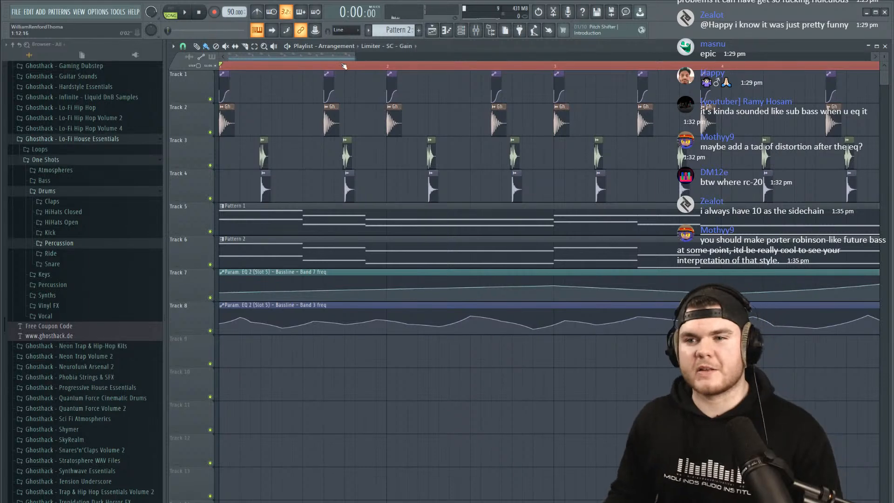
{"action": "scroll", "coordinate": [344, 66], "scroll_direction": "down", "scroll_amount": 2}
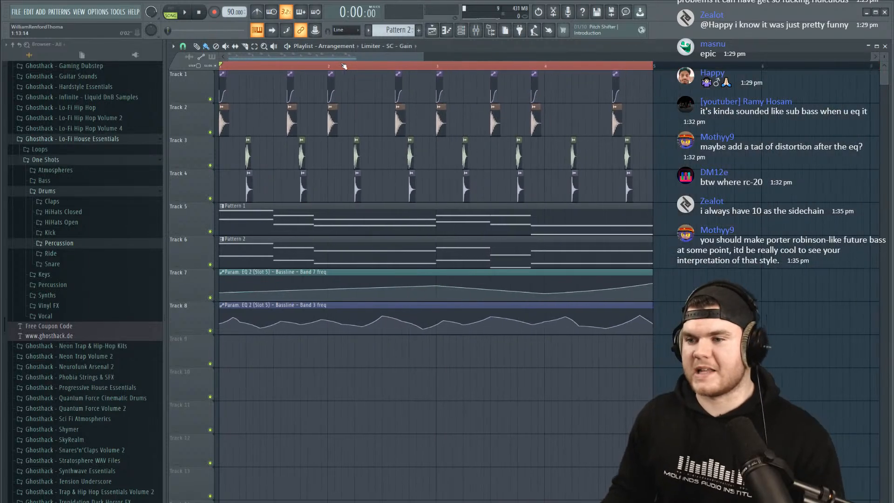
Show the channel rack and add a second Serum instance as a new channel, closing its plugin window.
{"action": "left_click", "coordinate": [461, 30]}
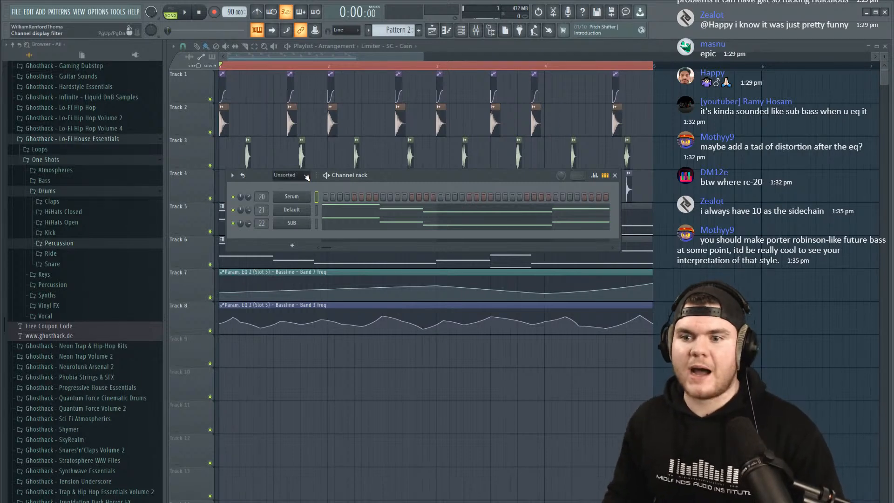
{"action": "left_click", "coordinate": [292, 246]}
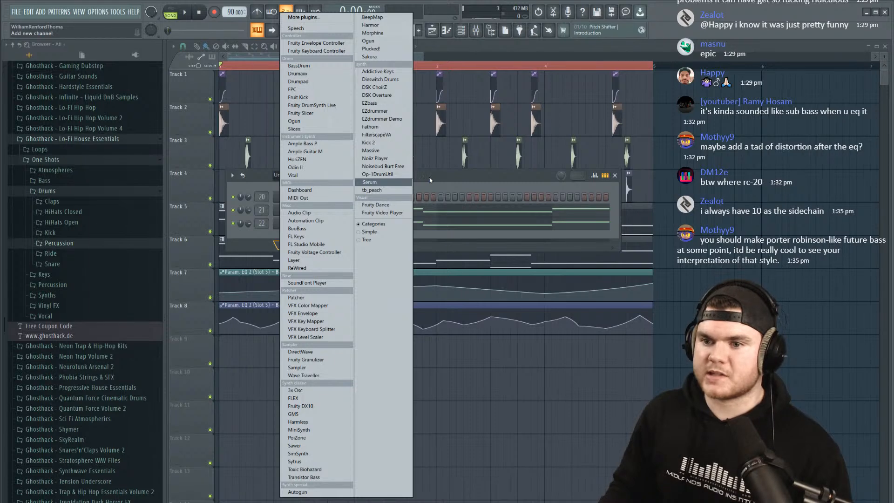
{"action": "left_click", "coordinate": [375, 189]}
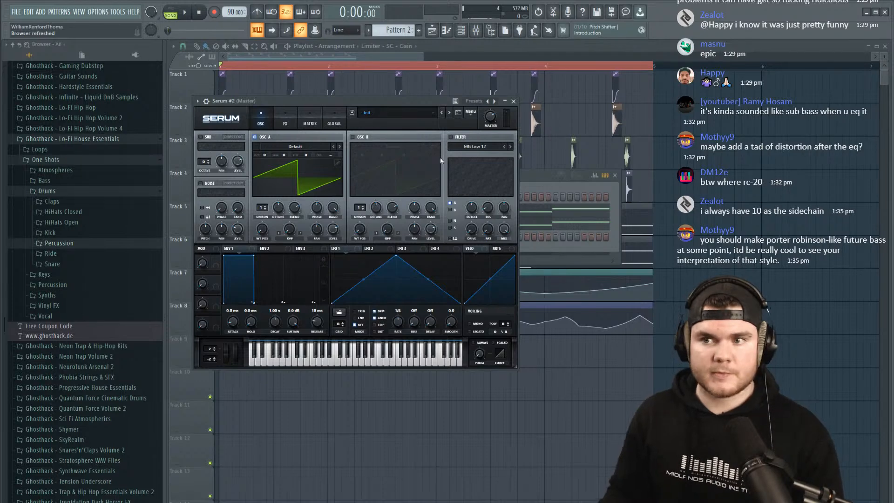
{"action": "key", "text": "Escape"}
{"action": "key", "text": "F6"}
Load Fruity soft clipper in slot 1 of the Sub mixer track and lower its threshold while playing the sub soloed, restoring all tracks.
{"action": "key", "text": "F9"}
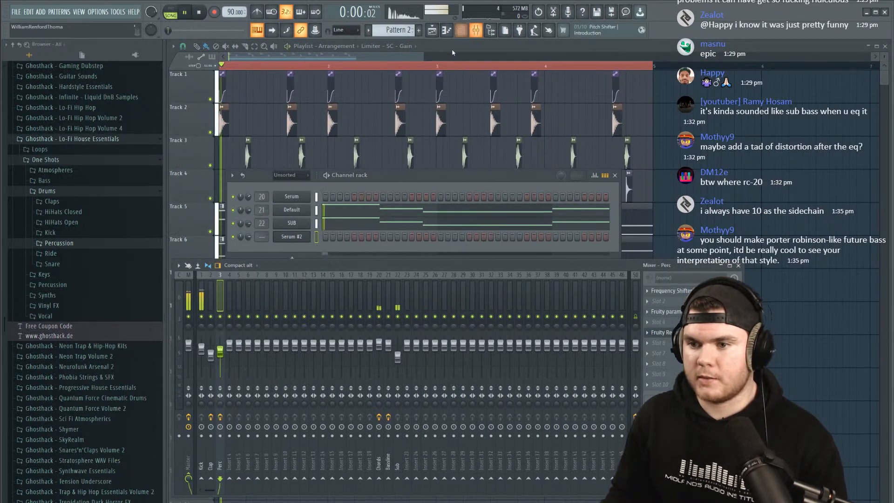
{"action": "key", "text": "space"}
{"action": "left_click", "coordinate": [397, 356]}
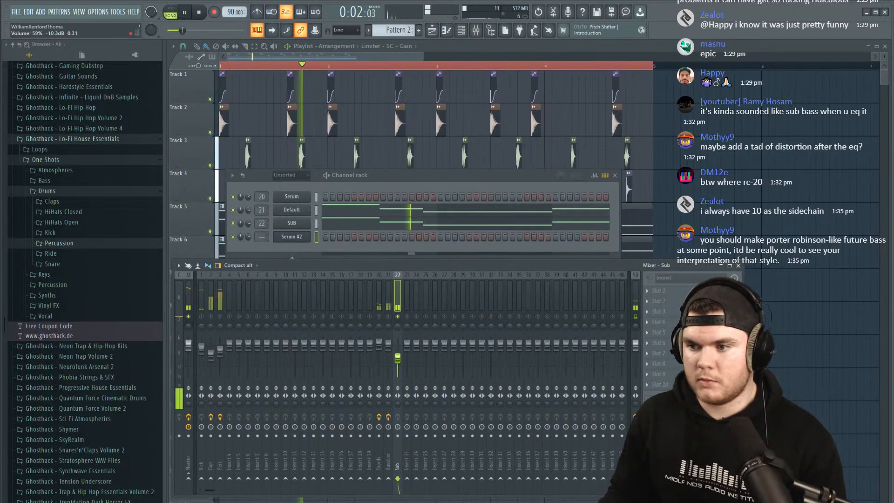
{"action": "left_click", "coordinate": [658, 290]}
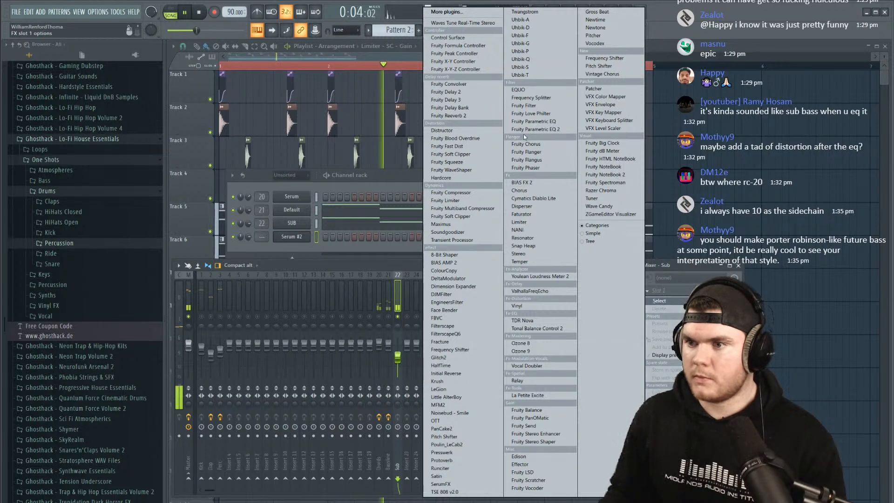
{"action": "left_click", "coordinate": [445, 201]}
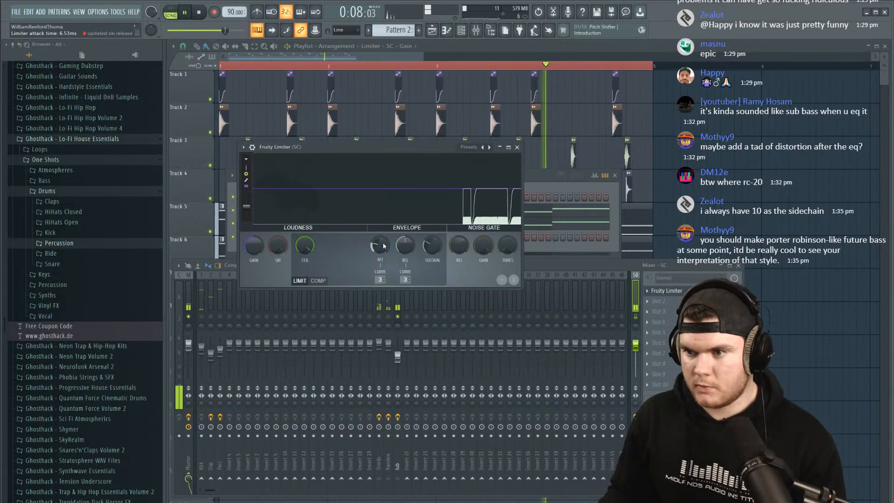
{"action": "left_click", "coordinate": [397, 298]}
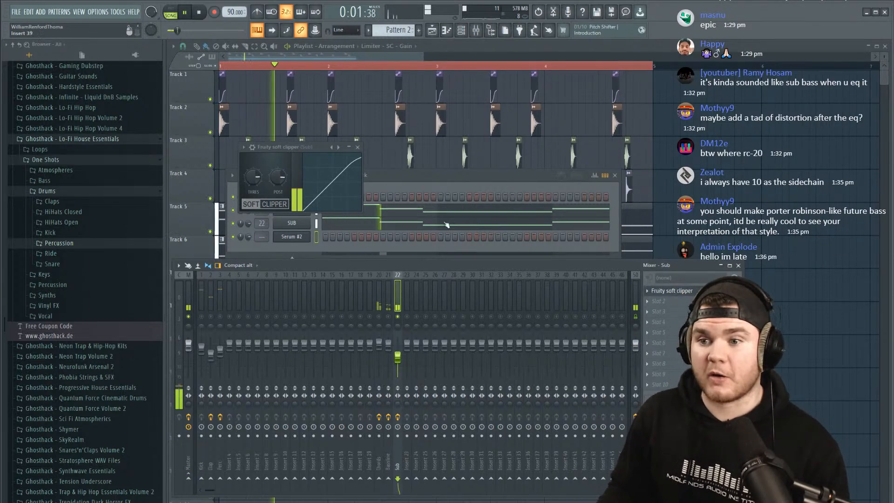
{"action": "left_click", "coordinate": [338, 147]}
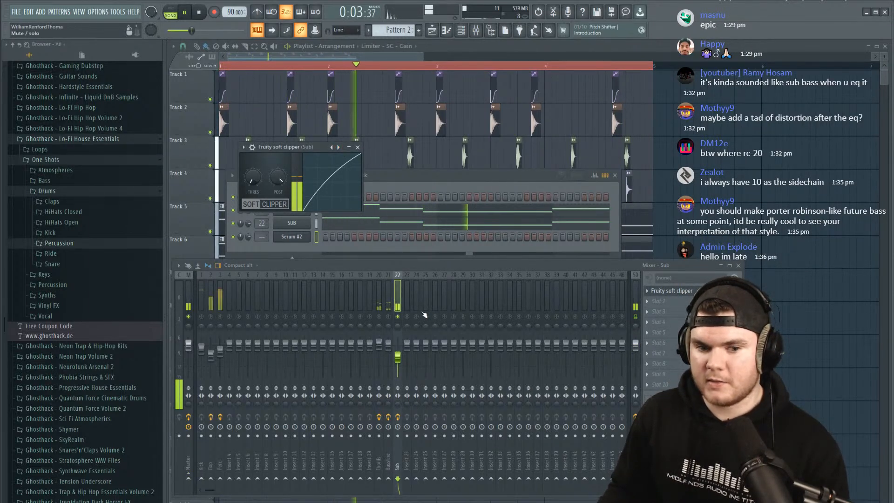
{"action": "right_click", "coordinate": [400, 317]}
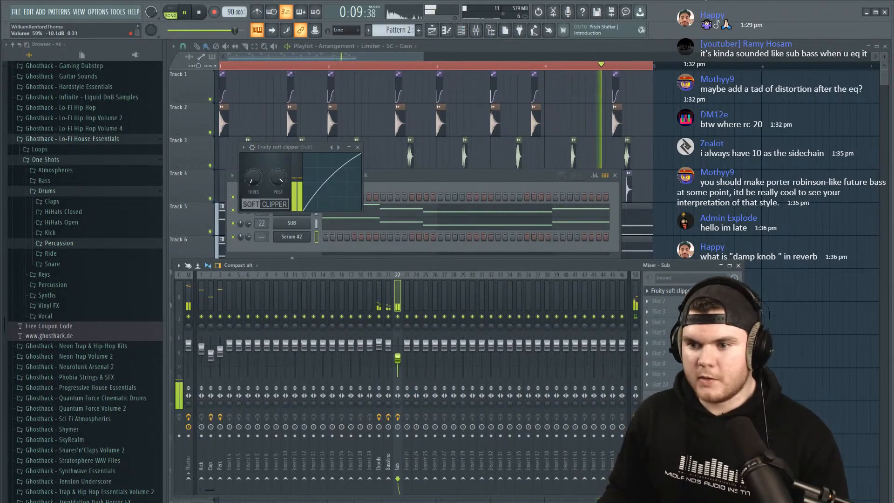
{"action": "left_click", "coordinate": [357, 147]}
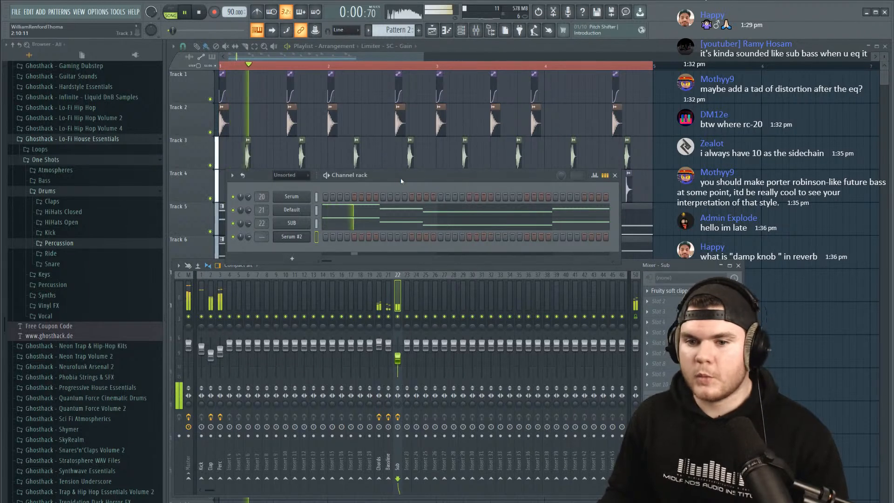
{"action": "key", "text": "space"}
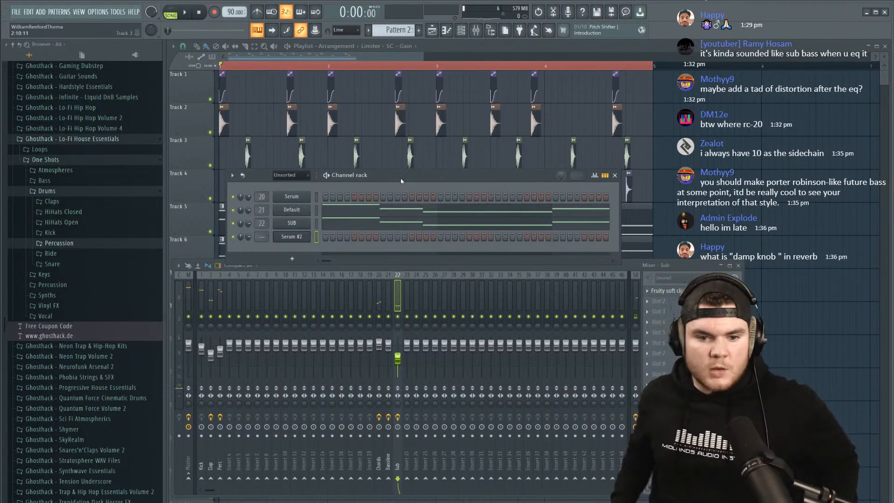
Create the empty Pattern 3 and open the Serum #2 channel to audition its default sound with a few notes.
{"action": "key", "text": "F4"}
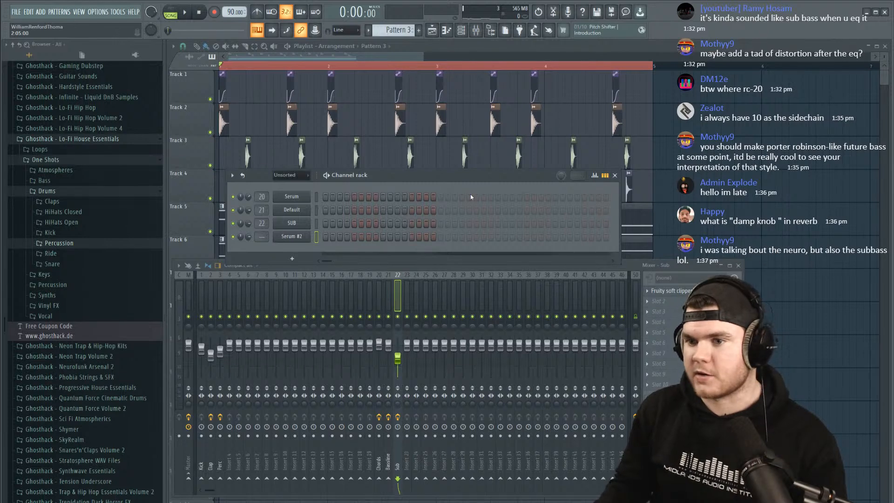
{"action": "left_click_drag", "start_coordinate": [429, 176], "coordinate": [447, 236]}
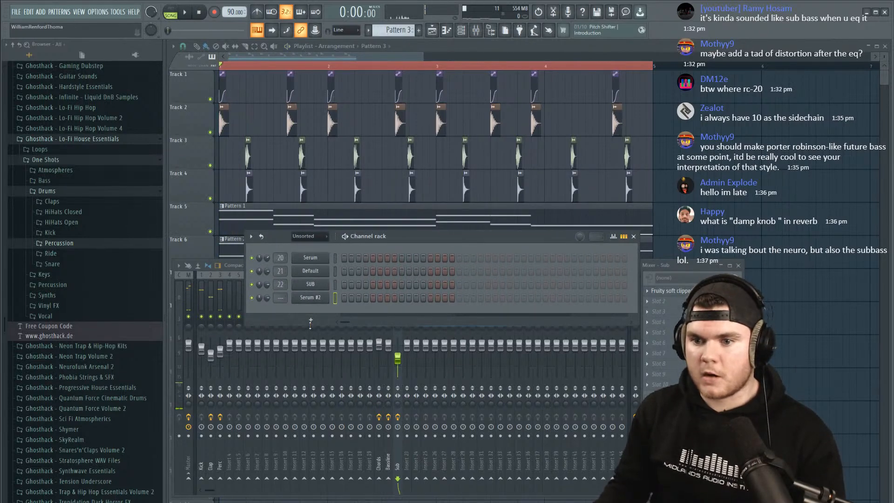
{"action": "left_click", "coordinate": [310, 298]}
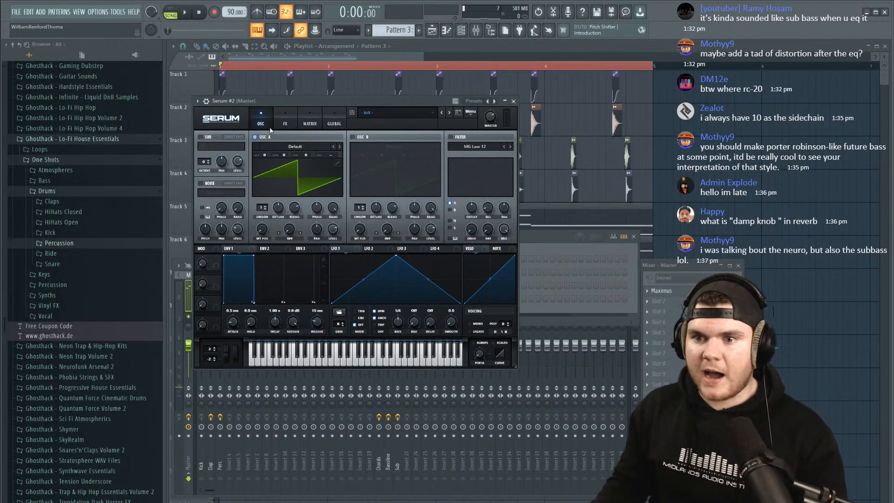
{"action": "left_click_drag", "start_coordinate": [330, 117], "coordinate": [389, 143]}
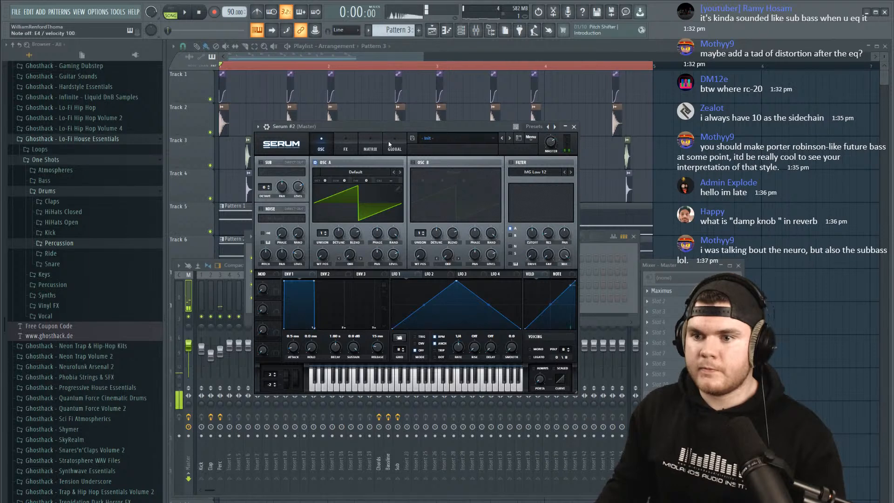
{"action": "left_click", "coordinate": [574, 127]}
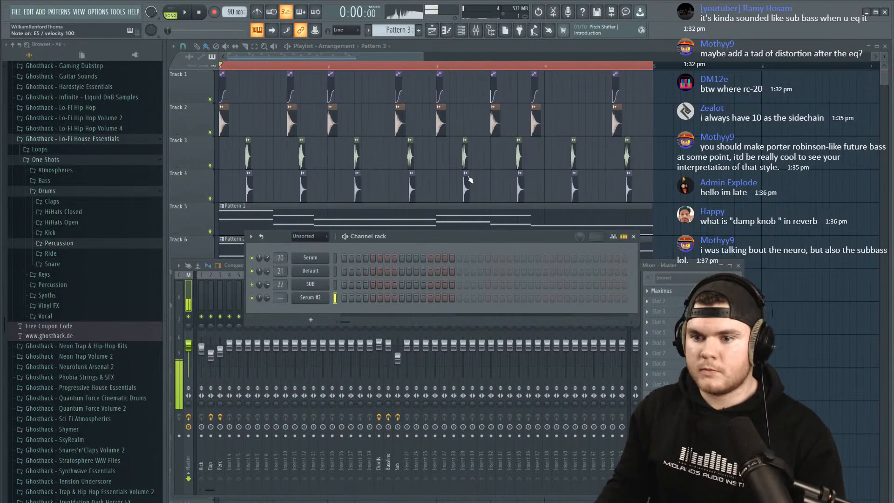
Copy the Serum channel's notes from Pattern 1 and paste them into the Serum #2 channel in Pattern 3.
{"action": "double_click", "coordinate": [397, 214]}
{"action": "left_click", "coordinate": [738, 70]}
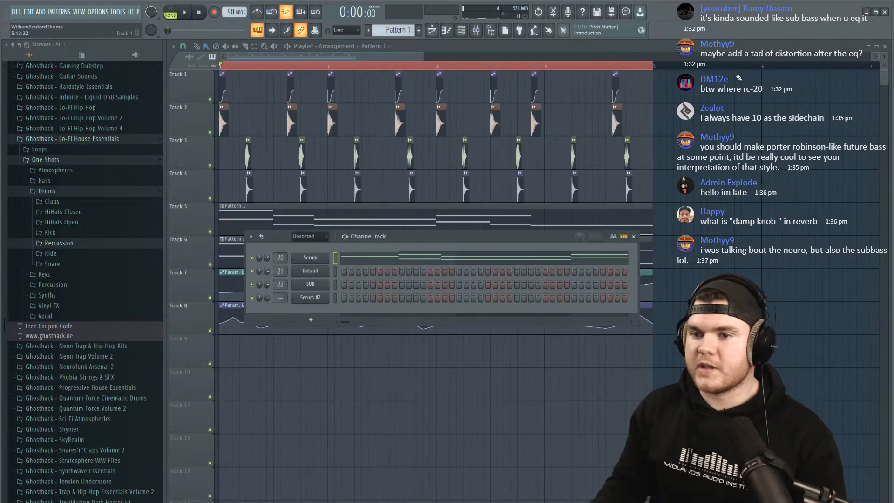
{"action": "right_click", "coordinate": [321, 258]}
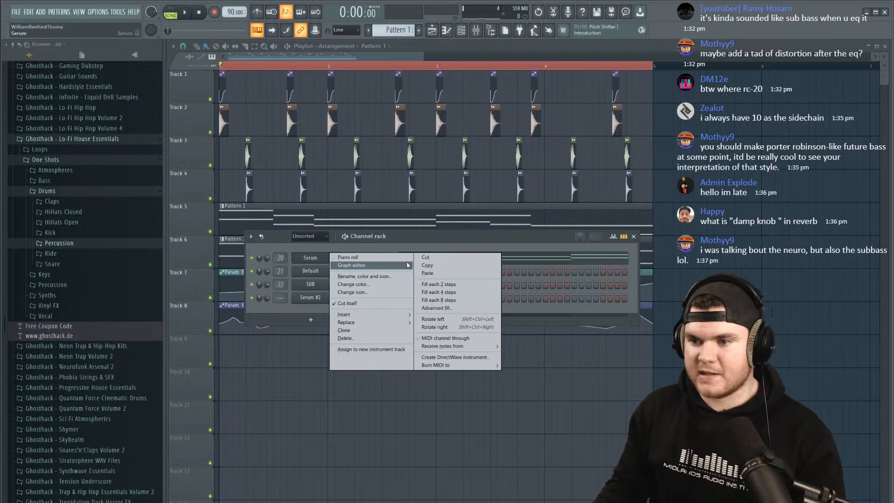
{"action": "left_click", "coordinate": [433, 266]}
{"action": "left_click", "coordinate": [418, 32]}
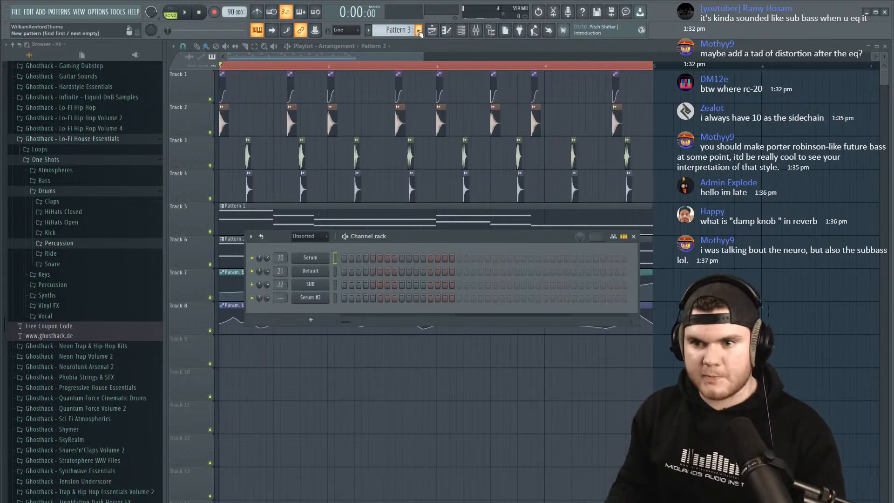
{"action": "right_click", "coordinate": [325, 301]}
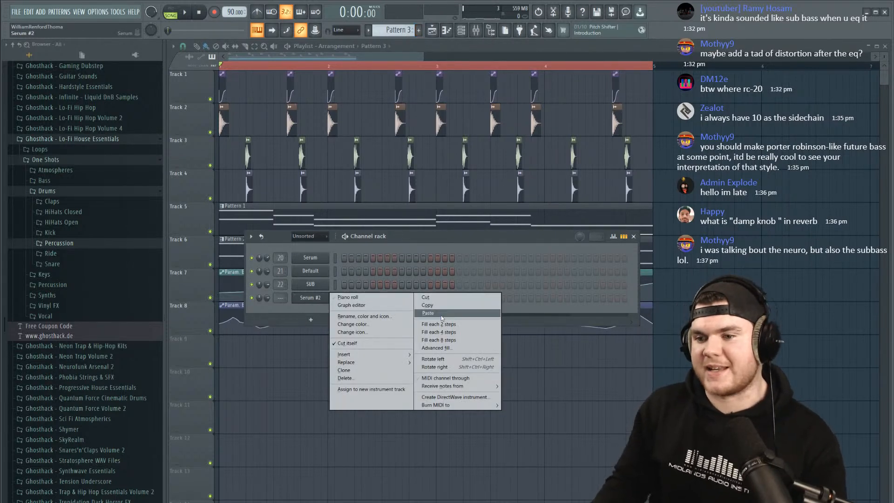
{"action": "left_click", "coordinate": [441, 315]}
Play Pattern 3 on its own and set the master volume of Serum #2 to 56%.
{"action": "left_click", "coordinate": [345, 237]}
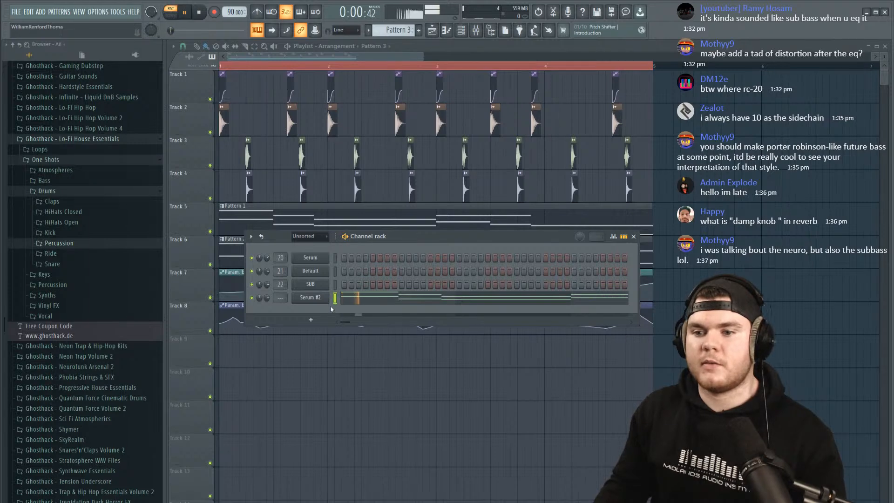
{"action": "left_click", "coordinate": [324, 300]}
{"action": "mouse_move", "coordinate": [547, 142]}
{"action": "left_mouse_down"}
{"action": "mouse_move", "coordinate": [538, 169]}
{"action": "mouse_move", "coordinate": [543, 149]}
{"action": "left_mouse_up"}
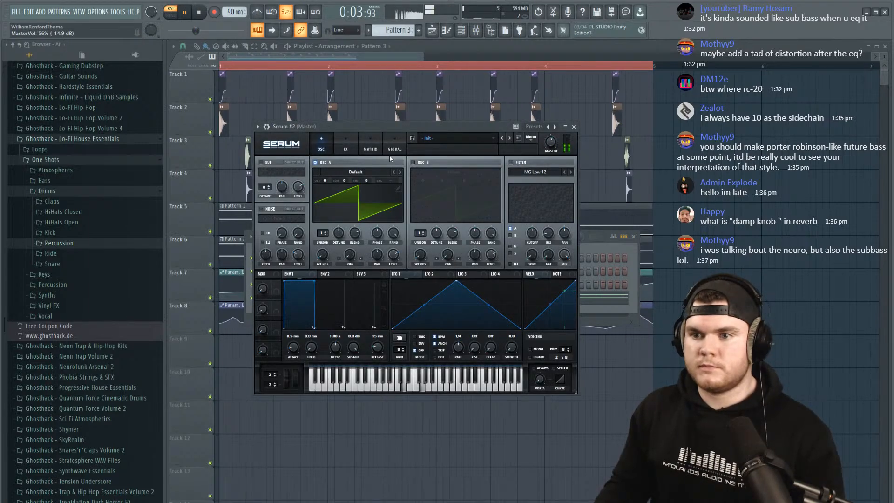
Stop playback and load the Carbon [MSV] wavetable from the MASSIVE user folder into oscillator A of Serum #2.
{"action": "left_click", "coordinate": [360, 172]}
{"action": "left_click", "coordinate": [199, 13]}
{"action": "left_click", "coordinate": [355, 172]}
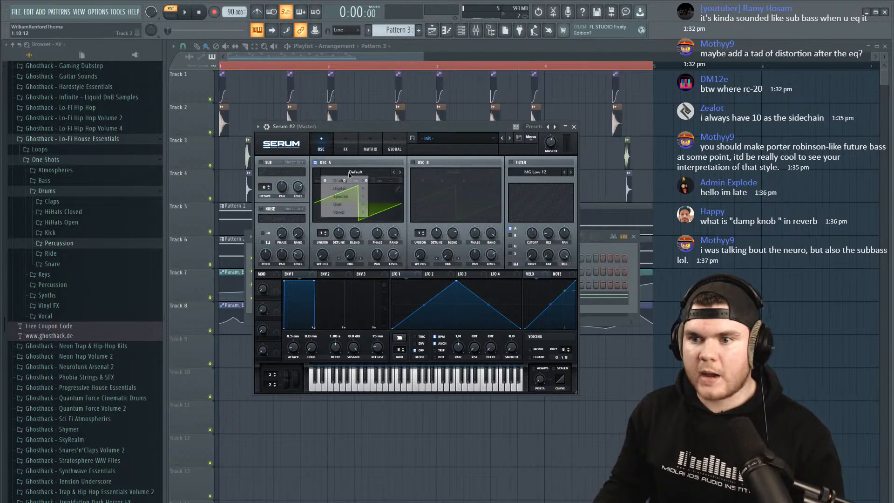
{"action": "mouse_move", "coordinate": [344, 204]}
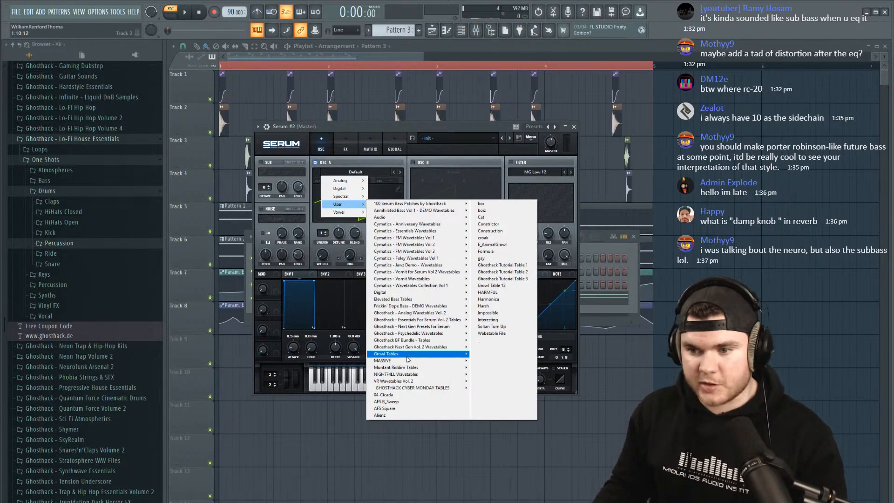
{"action": "mouse_move", "coordinate": [405, 362]}
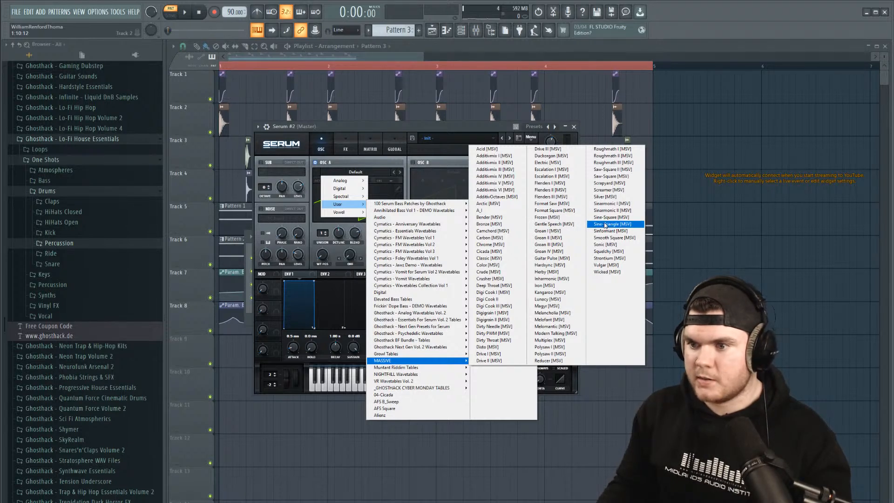
{"action": "left_click", "coordinate": [506, 238]}
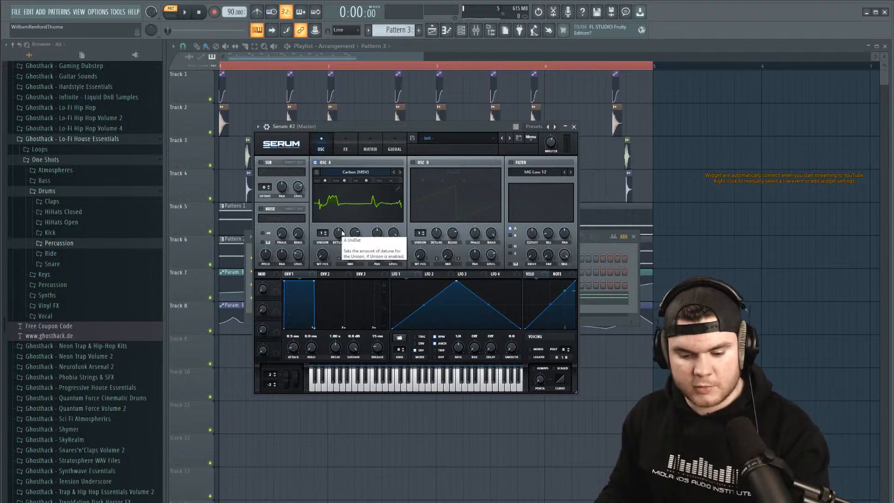
Show oscillator A's wavetable in 3D, modulate its wavetable position with a rising LFO 1 at a 2 bar rate, and audition the sound.
{"action": "left_click", "coordinate": [337, 211]}
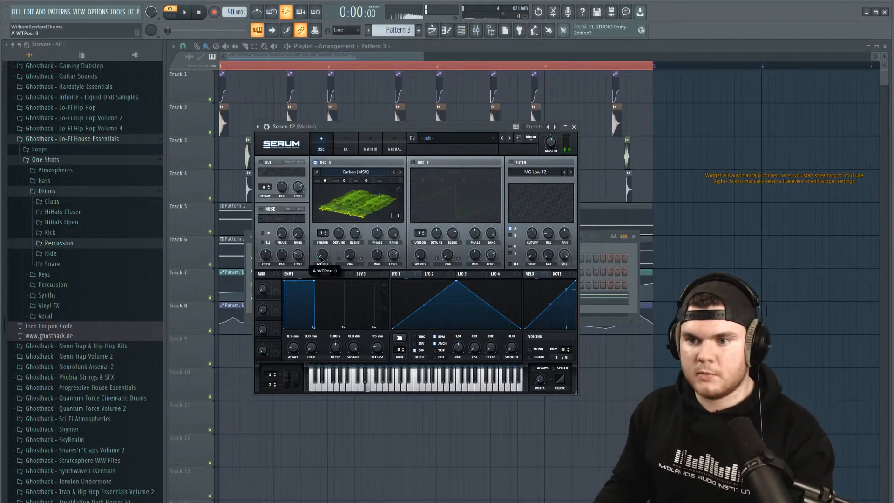
{"action": "left_click_drag", "start_coordinate": [325, 231], "coordinate": [315, 337]}
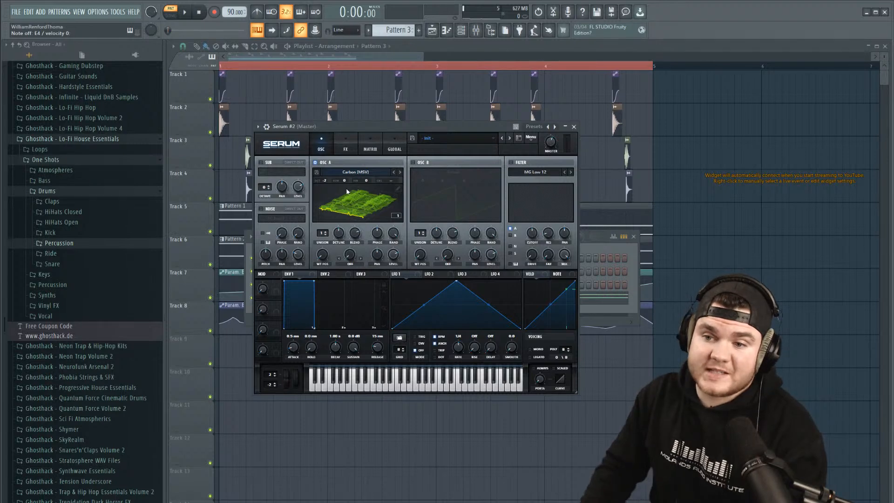
{"action": "mouse_move", "coordinate": [321, 255]}
{"action": "left_mouse_down"}
{"action": "mouse_move", "coordinate": [328, 224]}
{"action": "mouse_move", "coordinate": [327, 262]}
{"action": "left_mouse_up"}
{"action": "left_click_drag", "start_coordinate": [402, 274], "coordinate": [322, 253]}
{"action": "left_click_drag", "start_coordinate": [458, 347], "coordinate": [456, 363]}
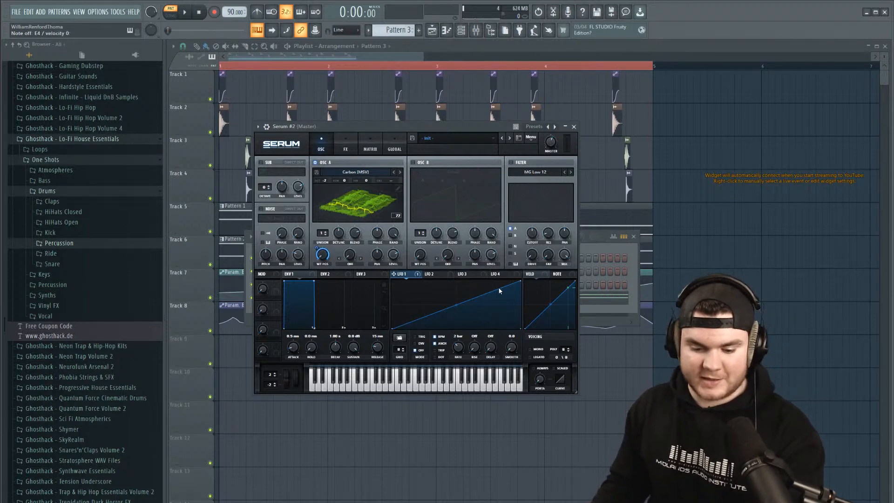
{"action": "key", "text": "c"}
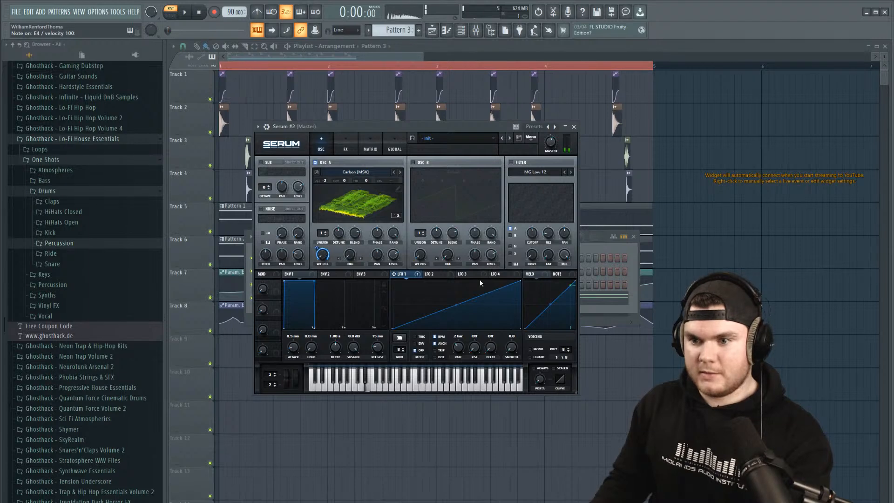
{"action": "left_click", "coordinate": [360, 204]}
{"action": "left_click", "coordinate": [360, 204]}
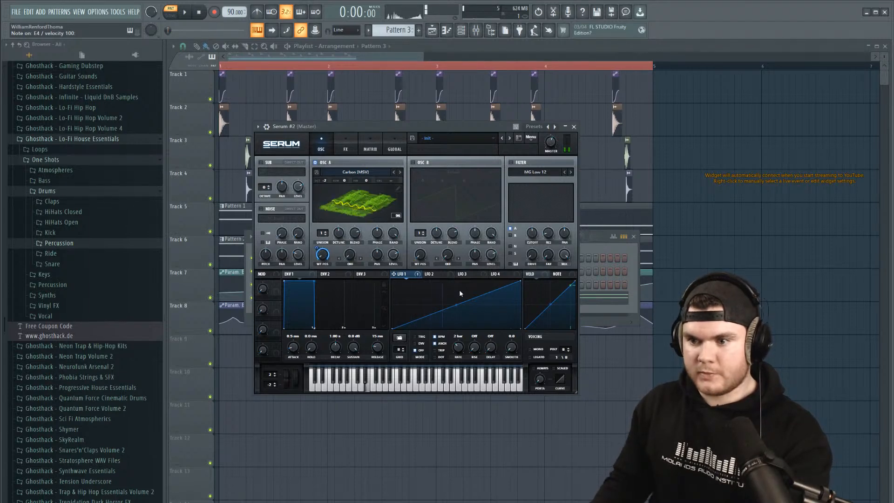
Assign LFO 2 to oscillator A's level and set the master volume of Serum #2 to 70%.
{"action": "left_click", "coordinate": [430, 274]}
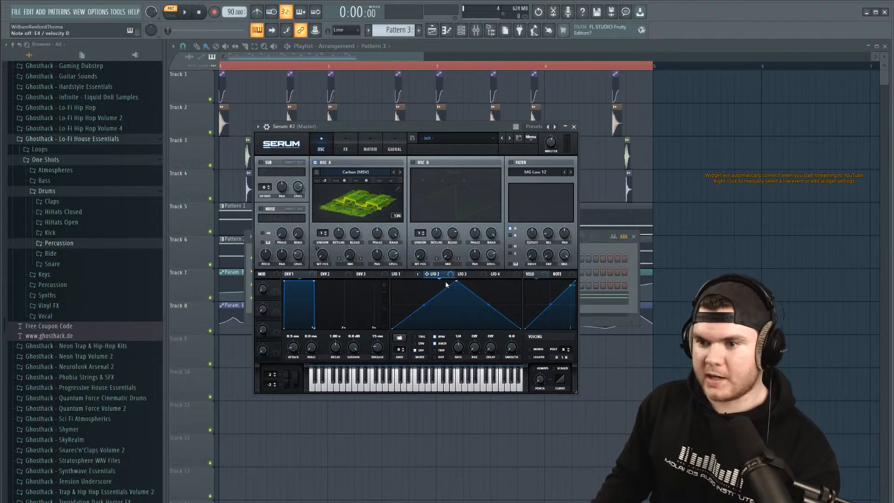
{"action": "left_click_drag", "start_coordinate": [393, 256], "coordinate": [406, 299]}
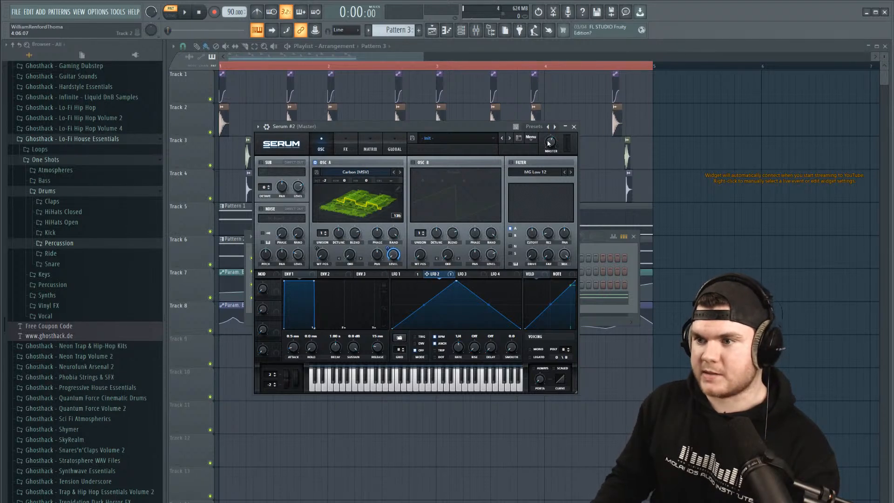
{"action": "left_click_drag", "start_coordinate": [549, 143], "coordinate": [553, 126]}
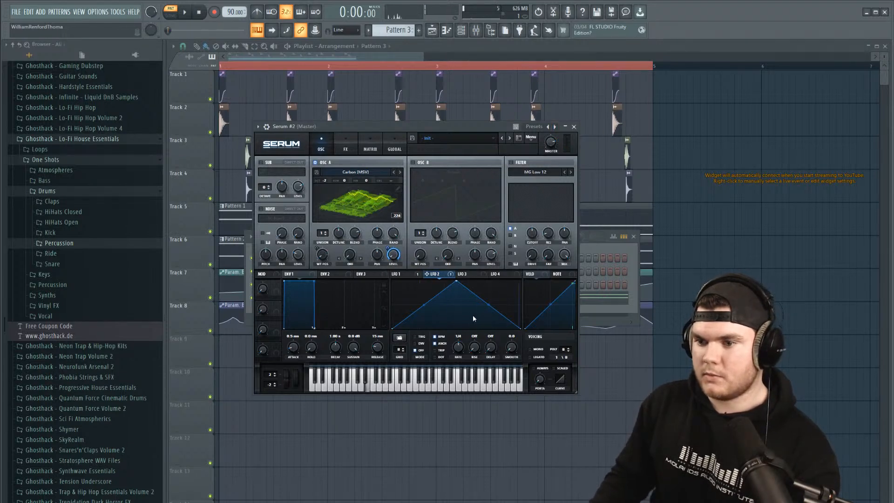
Shape LFO 2 at a 1/8 rate with its peak moved earlier, and play Pattern 3 with oscillator A at -2 octaves.
{"action": "left_click_drag", "start_coordinate": [464, 344], "coordinate": [463, 339]}
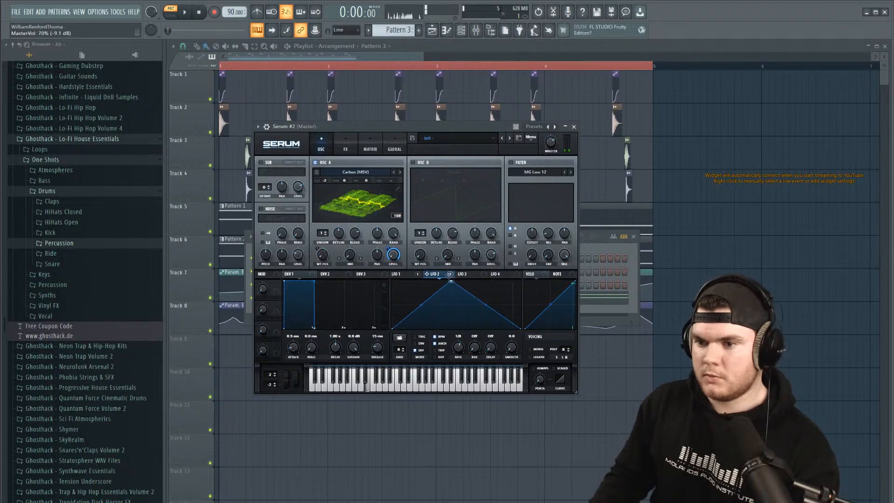
{"action": "left_click_drag", "start_coordinate": [460, 282], "coordinate": [435, 281]}
{"action": "left_click_drag", "start_coordinate": [328, 182], "coordinate": [324, 187]}
{"action": "key", "text": "space"}
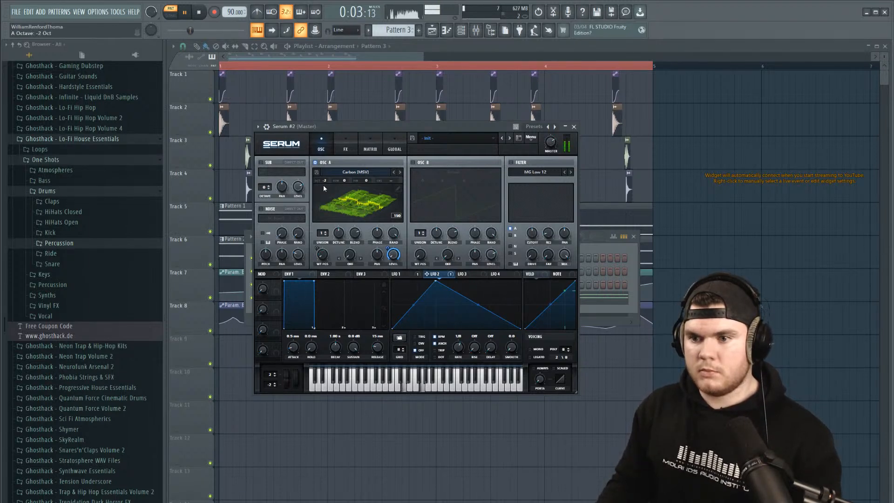
Set LFO 1's rate to 4 bar and reduce its modulation of oscillator A's wavetable position to about 44.
{"action": "left_click", "coordinate": [407, 274]}
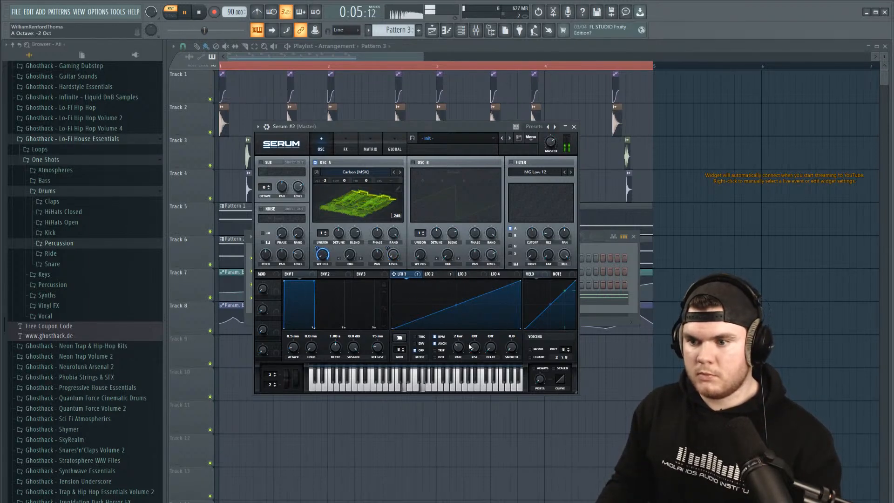
{"action": "left_click_drag", "start_coordinate": [460, 349], "coordinate": [459, 354]}
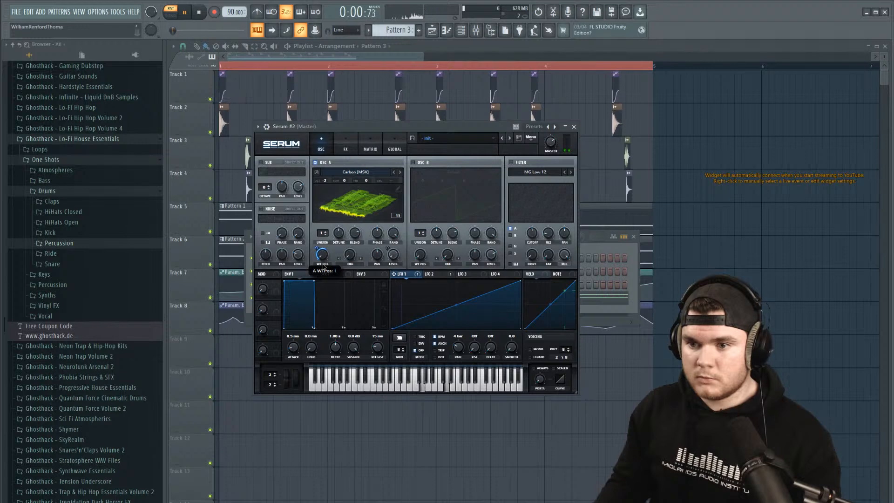
{"action": "left_click_drag", "start_coordinate": [324, 243], "coordinate": [319, 255]}
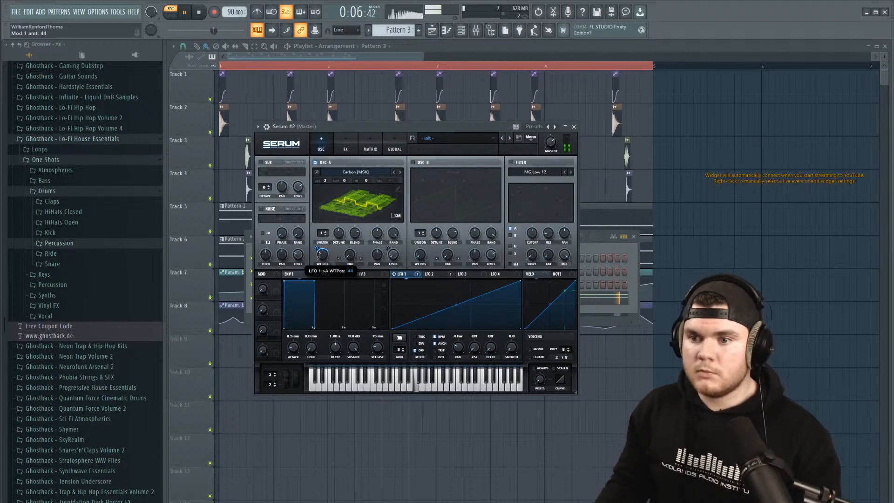
{"action": "left_click_drag", "start_coordinate": [317, 250], "coordinate": [317, 247]}
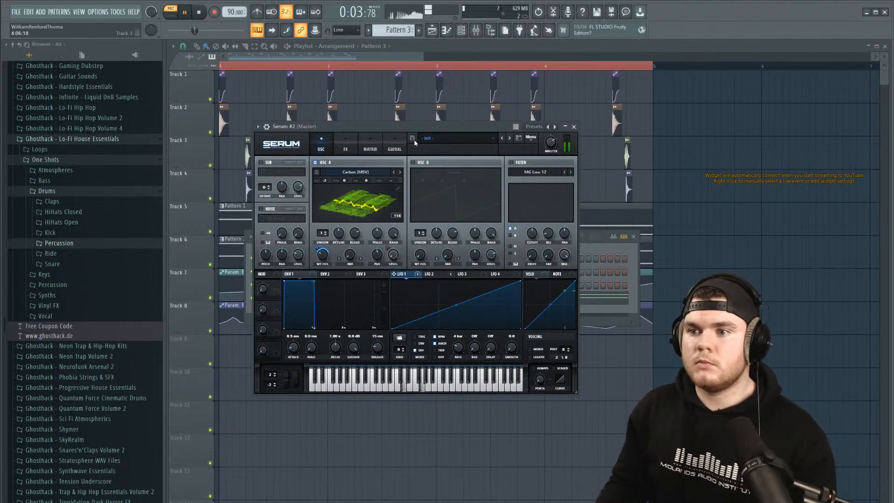
Try two unison voices with 0.00 detune on oscillator A, return to one voice, and stop playback.
{"action": "left_click", "coordinate": [326, 233]}
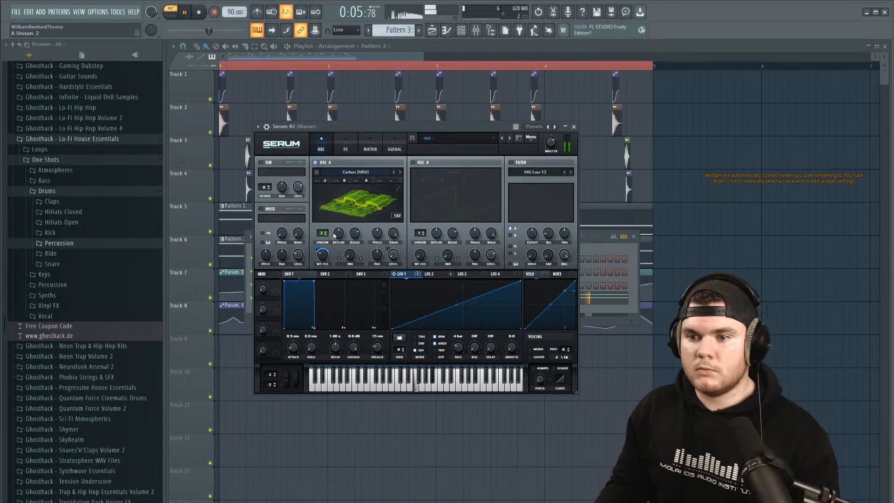
{"action": "left_click_drag", "start_coordinate": [338, 232], "coordinate": [334, 270]}
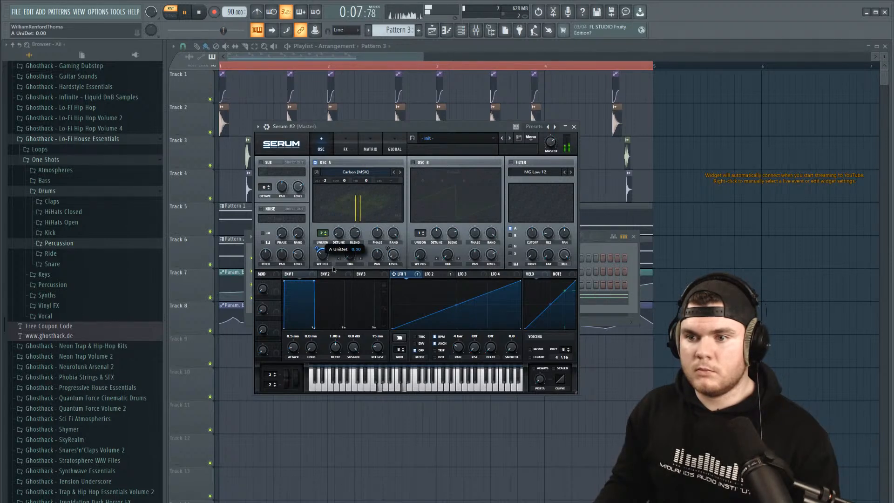
{"action": "left_click", "coordinate": [325, 235]}
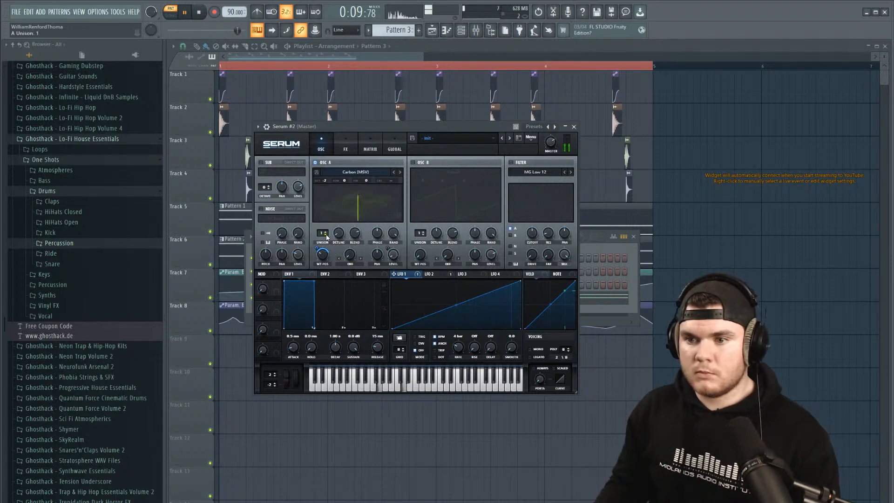
{"action": "key", "text": "space"}
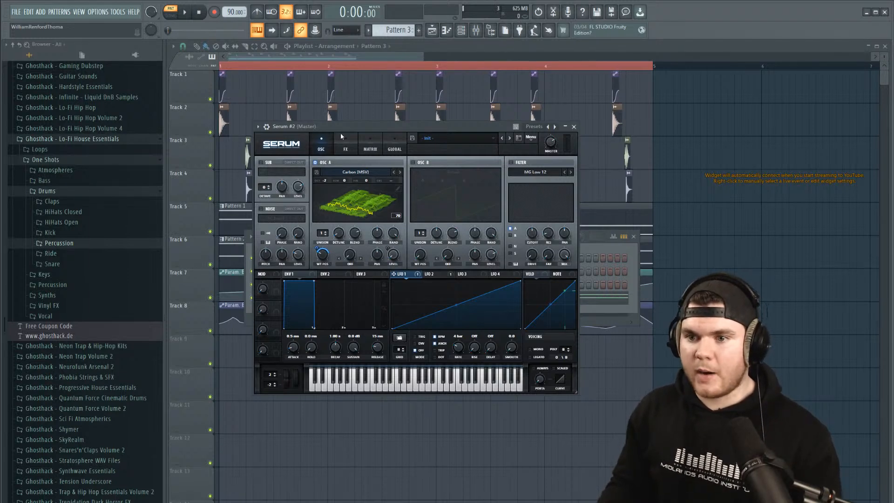
Examine oscillator A's wavetable in the table editor during playback, and close the editor.
{"action": "left_click", "coordinate": [397, 188]}
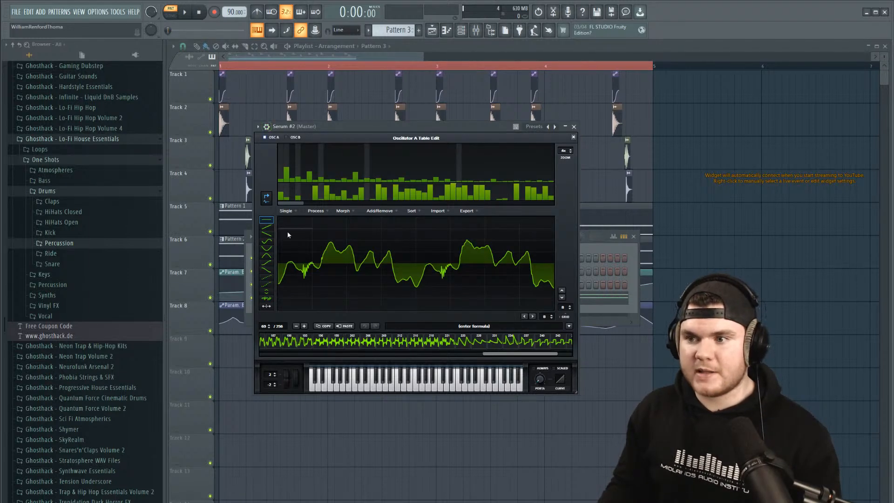
{"action": "left_click", "coordinate": [569, 326]}
{"action": "left_click", "coordinate": [573, 320]}
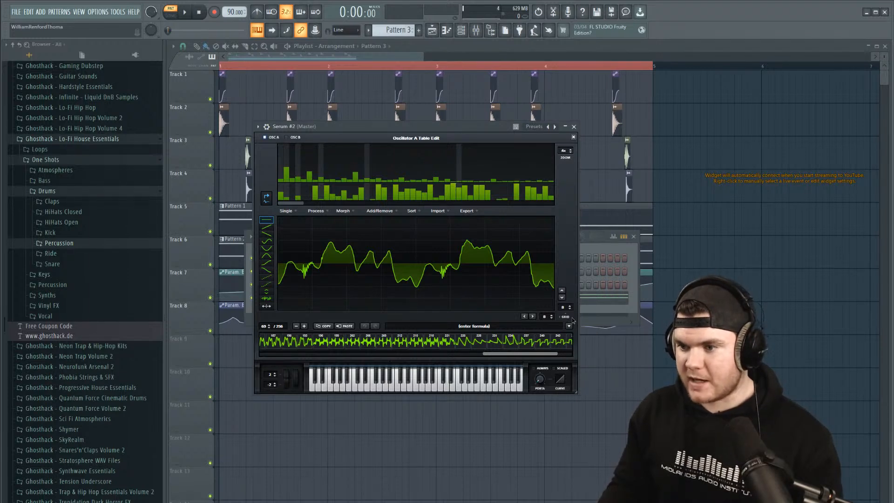
{"action": "key", "text": "space"}
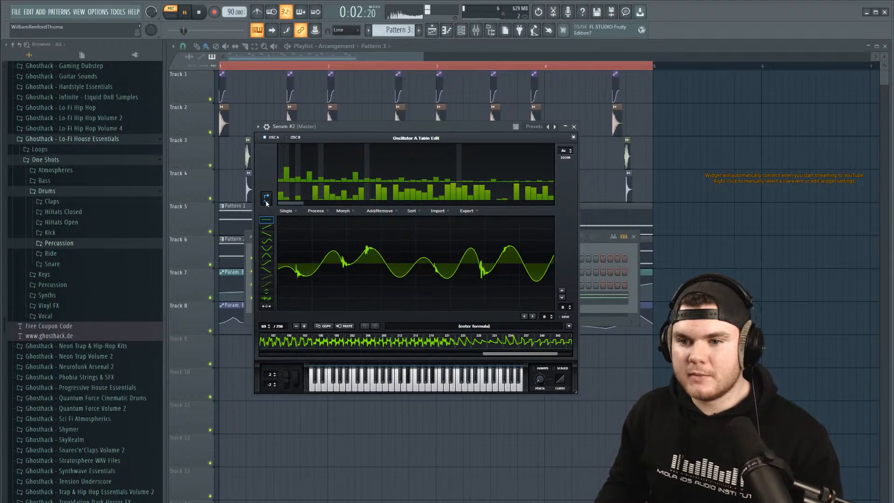
{"action": "left_click", "coordinate": [573, 137]}
{"action": "key", "text": "space"}
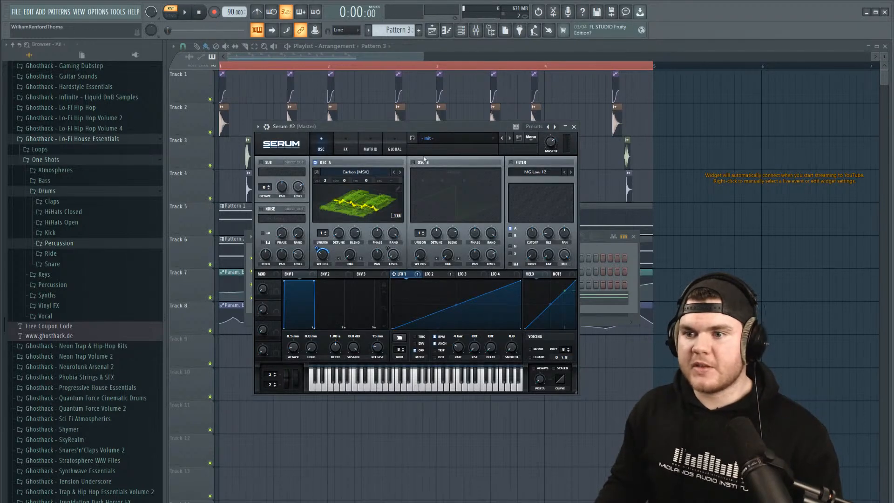
Enable oscillator B, load the Carbon [MSV] wavetable from the MASSIVE user folder, and briefly view it in the table editor.
{"action": "left_click", "coordinate": [413, 163]}
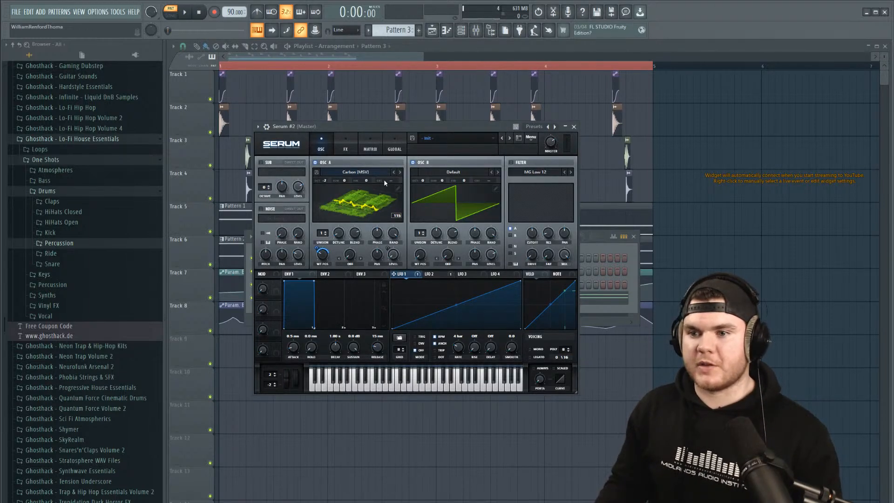
{"action": "left_click", "coordinate": [443, 173]}
{"action": "mouse_move", "coordinate": [435, 204]}
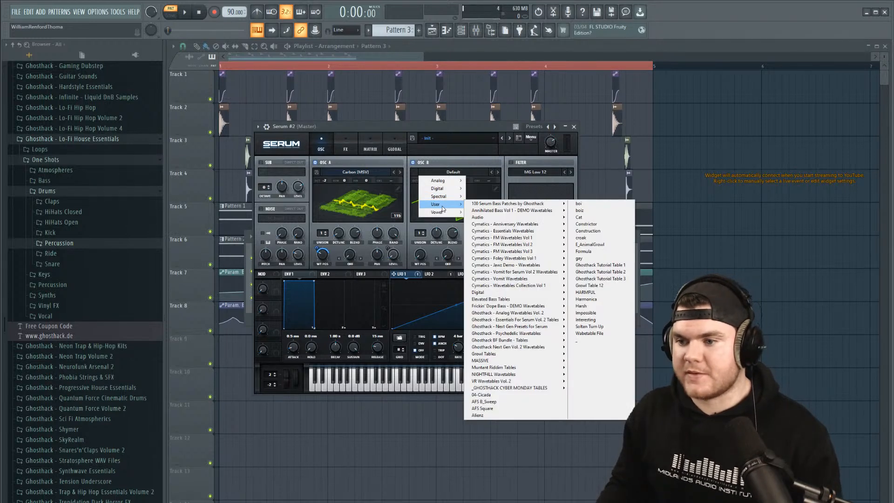
{"action": "mouse_move", "coordinate": [522, 360]}
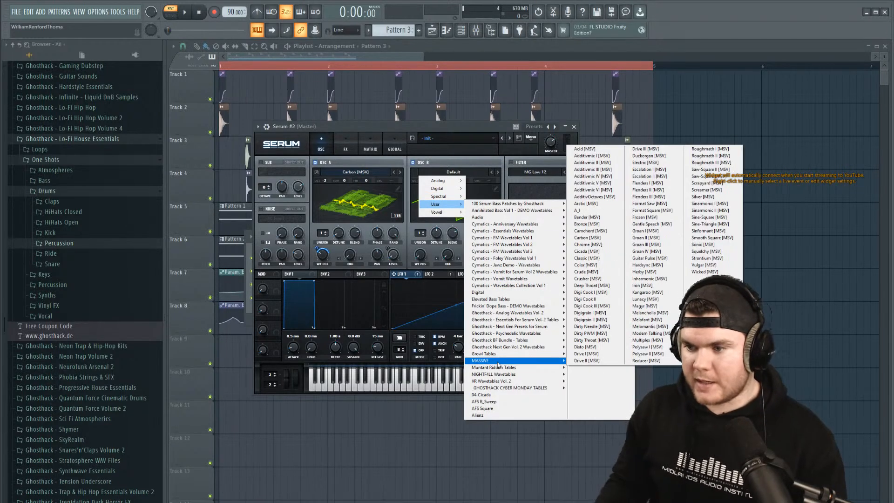
{"action": "left_click", "coordinate": [586, 237]}
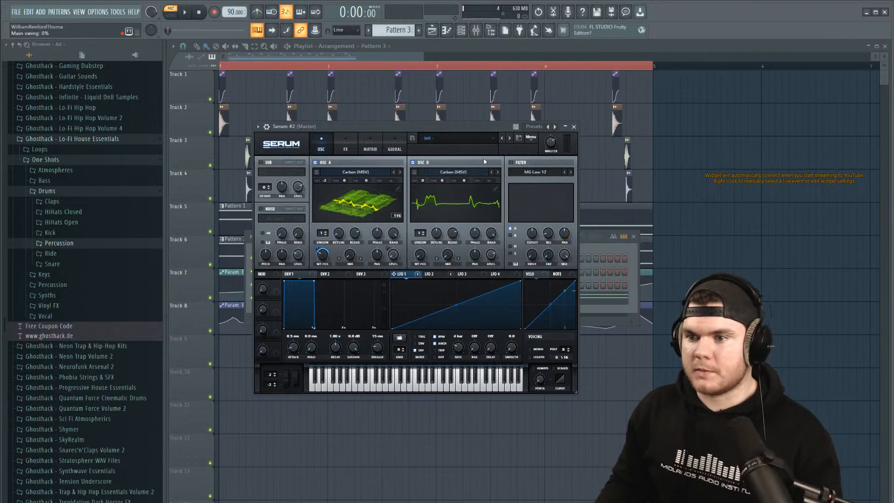
{"action": "left_click", "coordinate": [495, 188]}
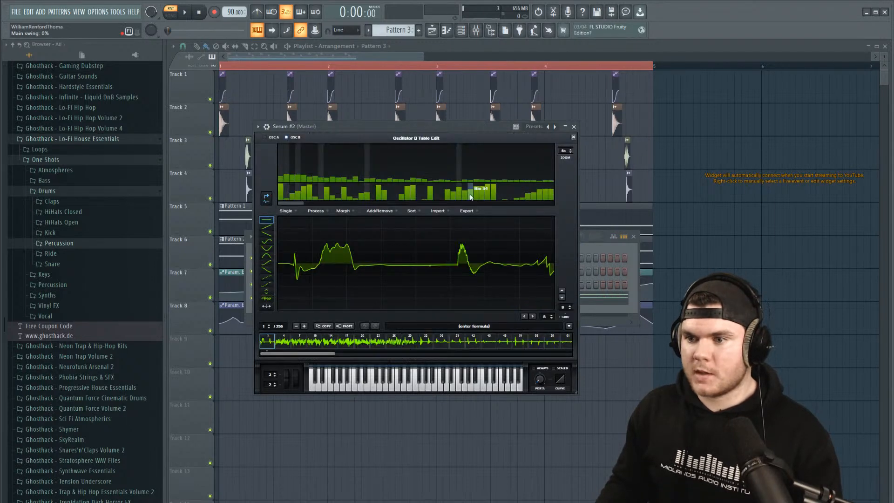
{"action": "left_click", "coordinate": [573, 137]}
Enlarge the Serum #2 interface to 125% and reposition its window higher over the playlist.
{"action": "left_click", "coordinate": [282, 218]}
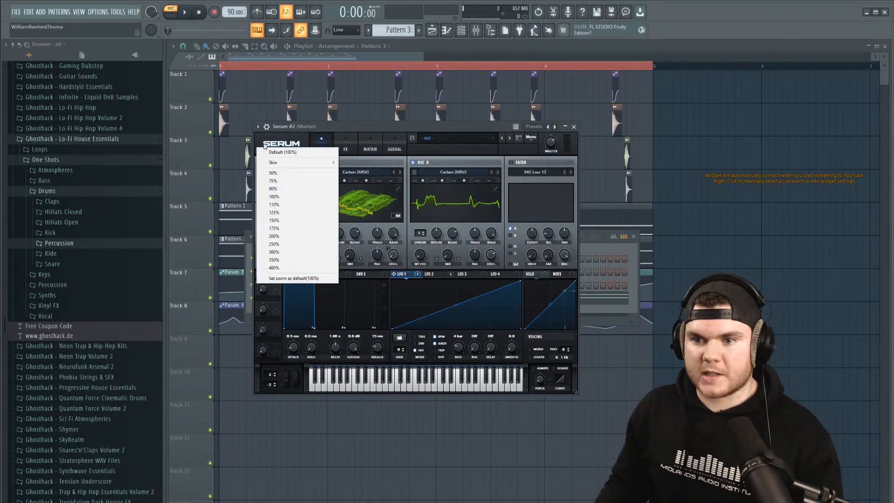
{"action": "left_click", "coordinate": [281, 213]}
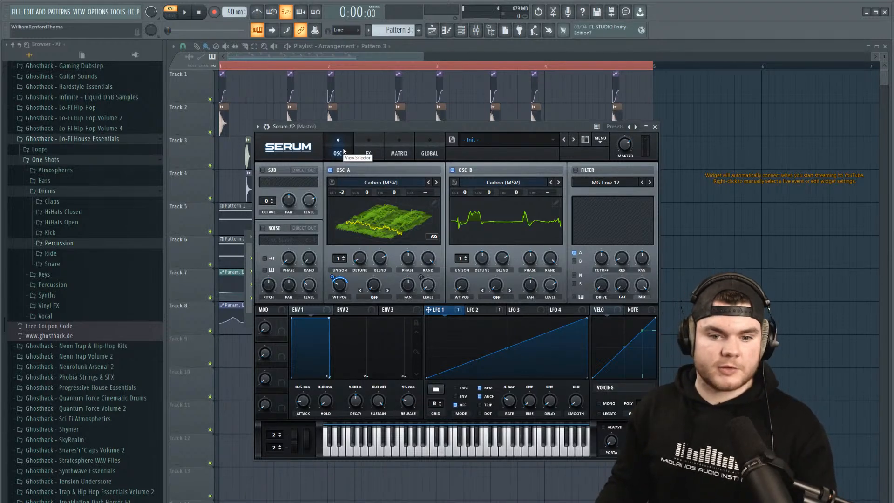
{"action": "left_click_drag", "start_coordinate": [354, 132], "coordinate": [329, 97]}
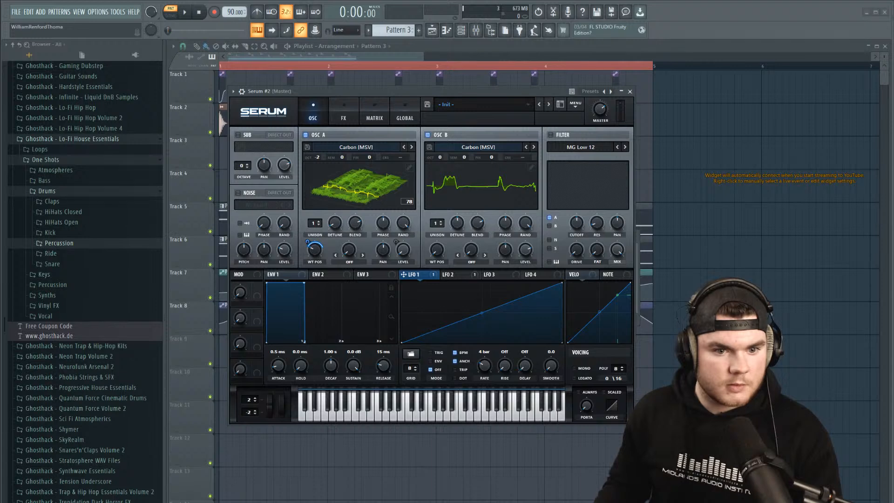
{"action": "left_click_drag", "start_coordinate": [83, 261], "coordinate": [110, 286]}
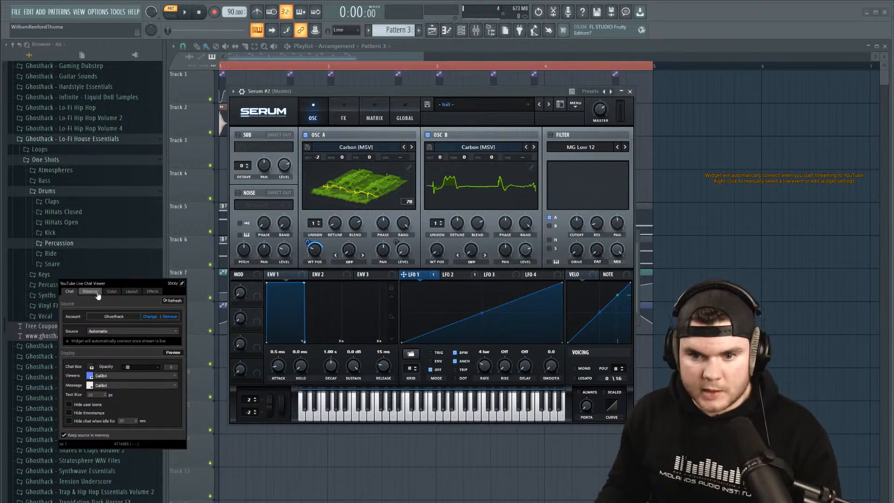
{"action": "left_click_drag", "start_coordinate": [104, 283], "coordinate": [0, 268]}
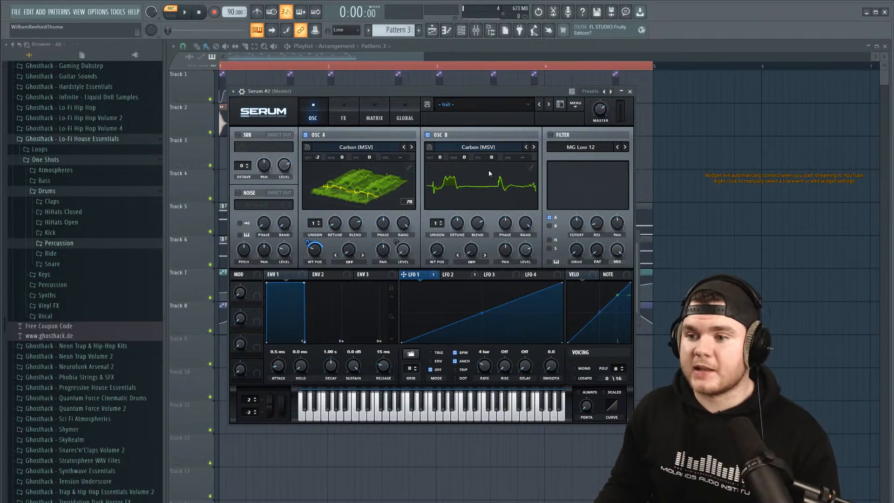
Set oscillator B's wavetable position to 114.
{"action": "left_click_drag", "start_coordinate": [431, 252], "coordinate": [440, 224]}
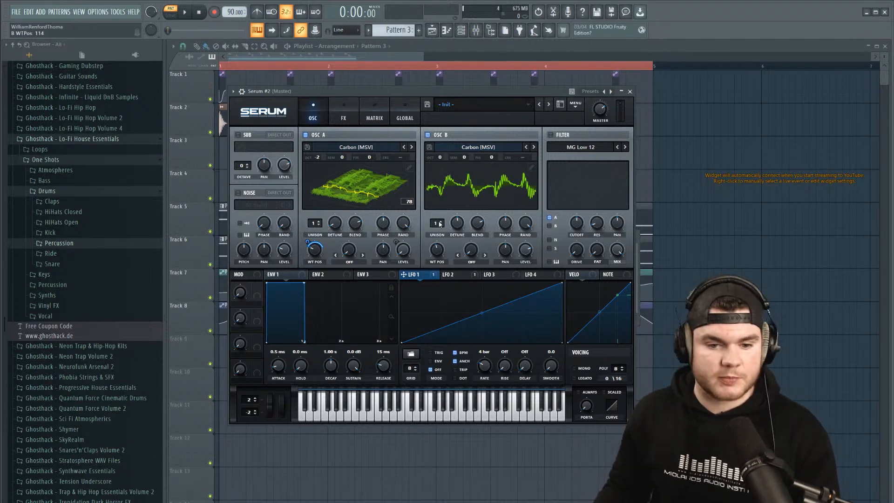
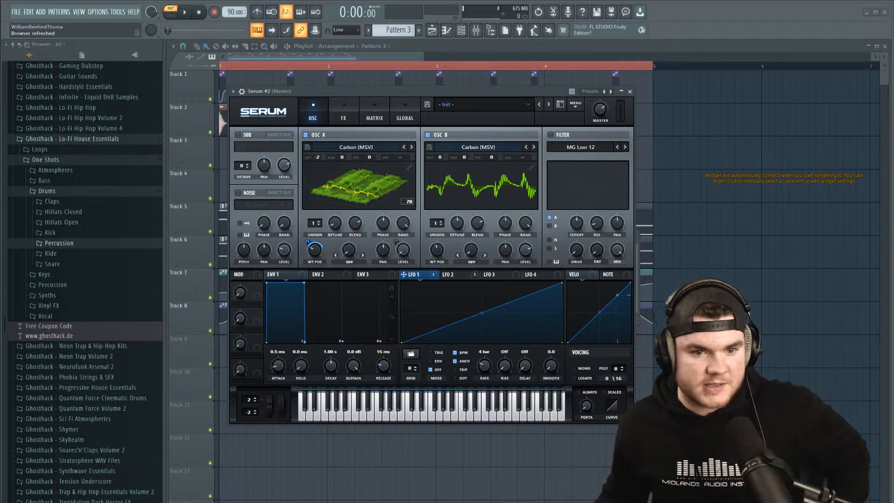
{"action": "left_click_drag", "start_coordinate": [128, 290], "coordinate": [160, 244]}
{"action": "left_click", "coordinate": [197, 260]}
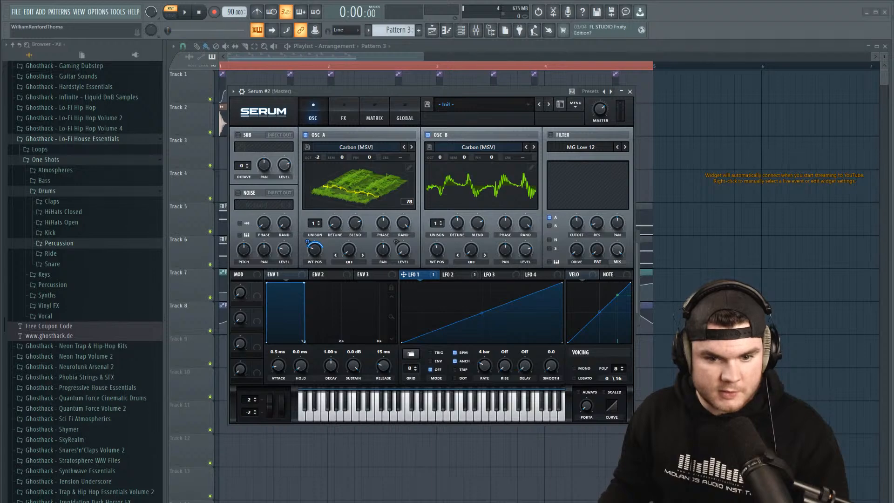
Narrow the FL Studio window and place the YouTube live chat pop-out in the freed space beside it.
{"action": "left_click_drag", "start_coordinate": [0, 240], "coordinate": [1, 313]}
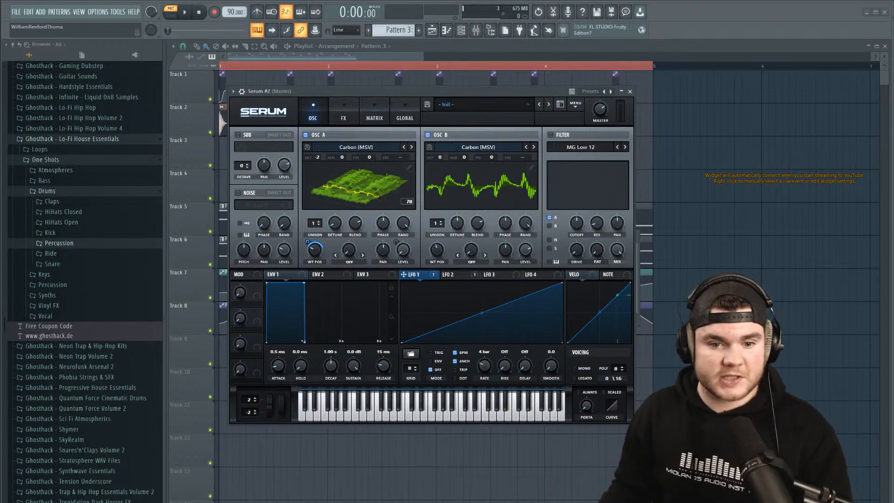
{"action": "left_click_drag", "start_coordinate": [5, 261], "coordinate": [0, 321]}
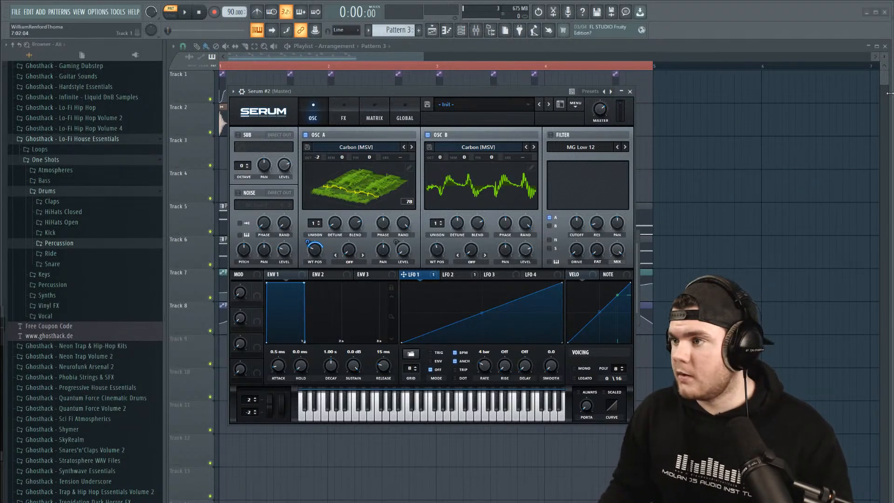
{"action": "left_click_drag", "start_coordinate": [880, 96], "coordinate": [728, 75]}
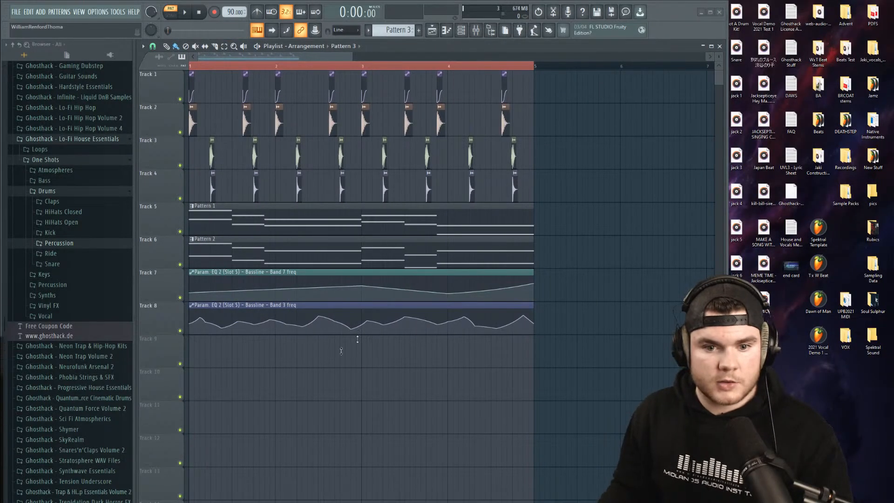
{"action": "left_click_drag", "start_coordinate": [0, 310], "coordinate": [807, 0]}
{"action": "left_click_drag", "start_coordinate": [676, 28], "coordinate": [728, 30]}
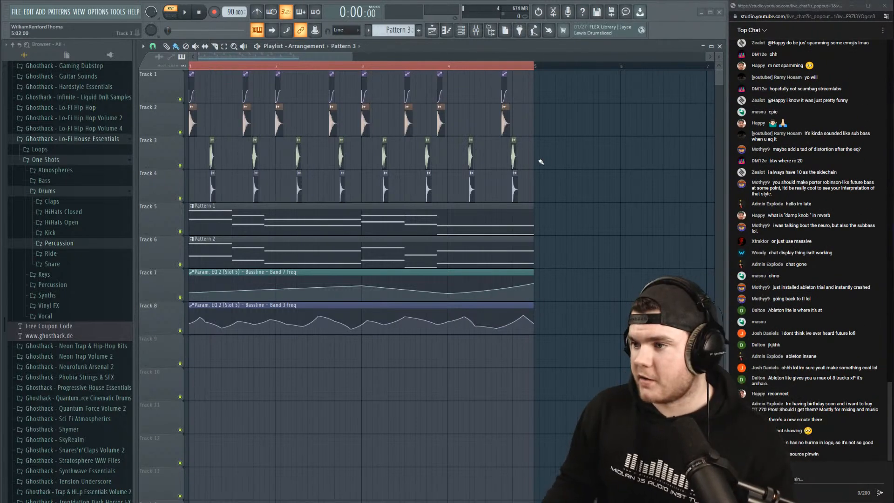
Enlarge the text in the live chat pop-out by raising its zoom to 110% and one level further.
{"action": "left_click", "coordinate": [810, 10]}
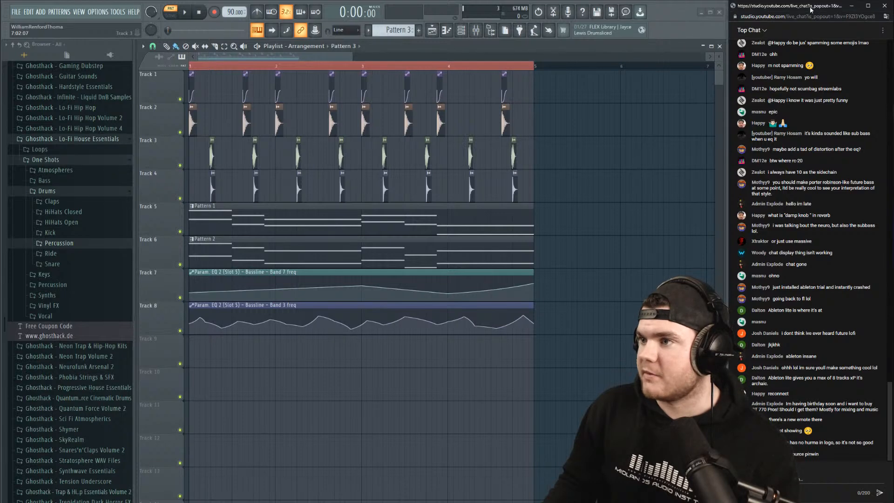
{"action": "left_click", "coordinate": [883, 32]}
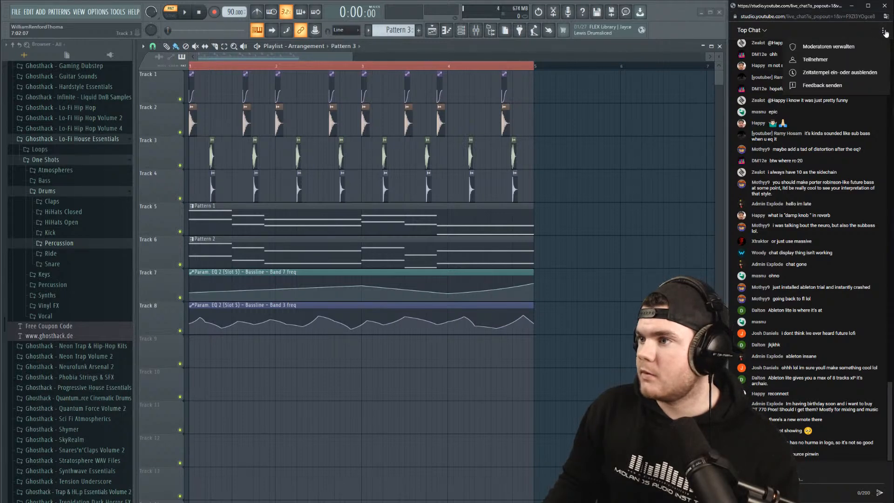
{"action": "left_click", "coordinate": [883, 32]}
{"action": "right_click", "coordinate": [826, 12]}
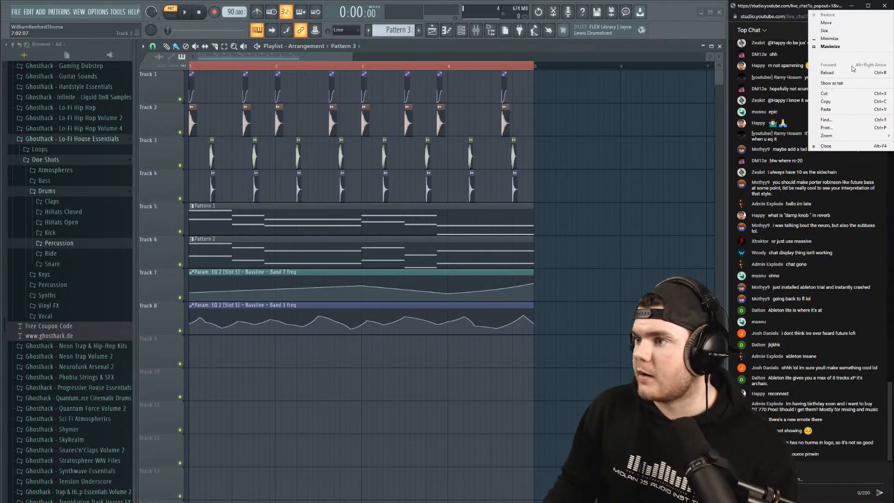
{"action": "mouse_move", "coordinate": [866, 138]}
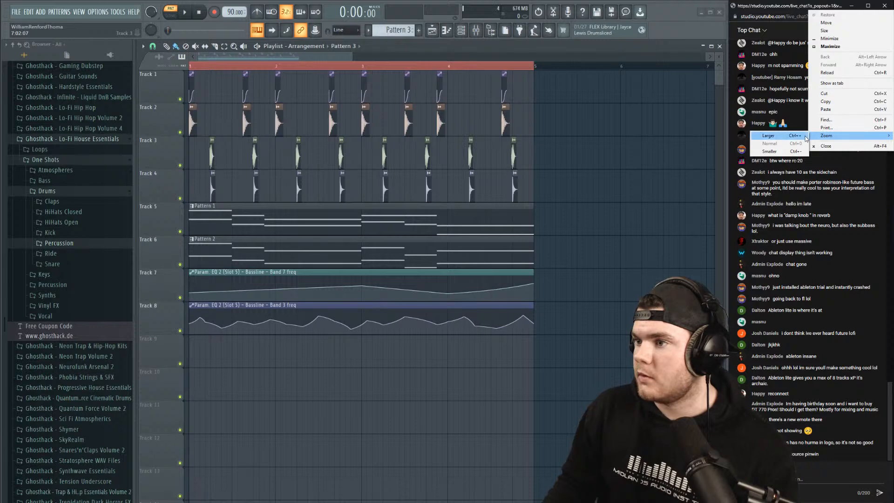
{"action": "left_click", "coordinate": [767, 136]}
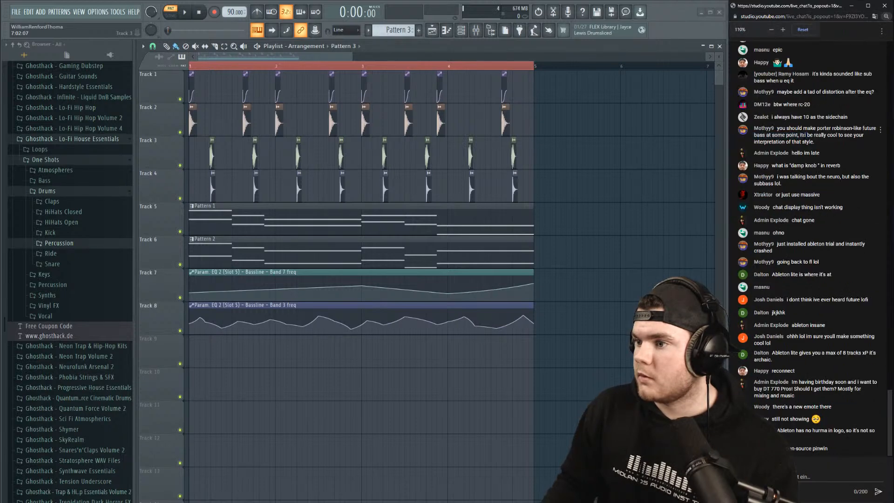
{"action": "left_click", "coordinate": [783, 30]}
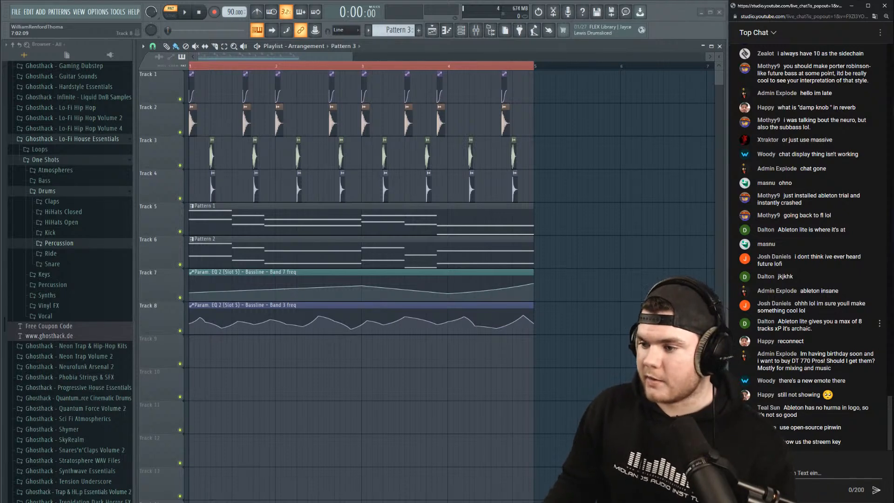
Play the arrangement in song mode and solo the Bassline track in the mixer.
{"action": "left_click", "coordinate": [171, 13]}
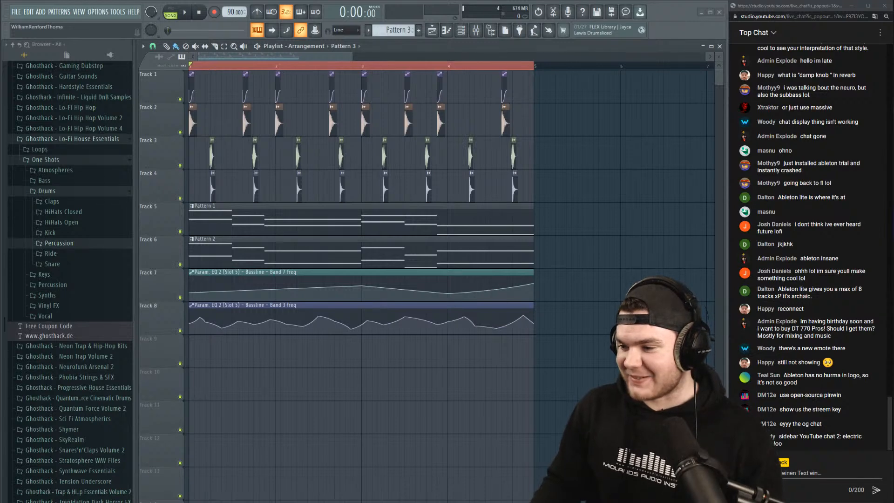
{"action": "key", "text": "space"}
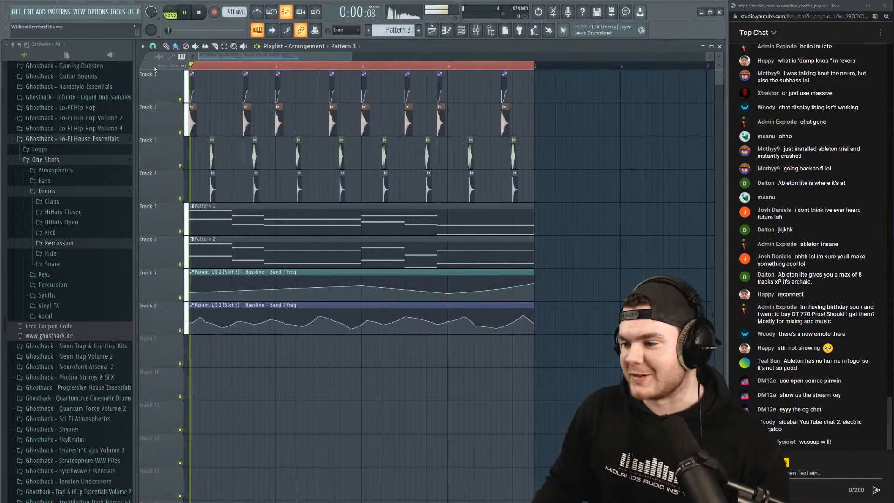
{"action": "key", "text": "F6"}
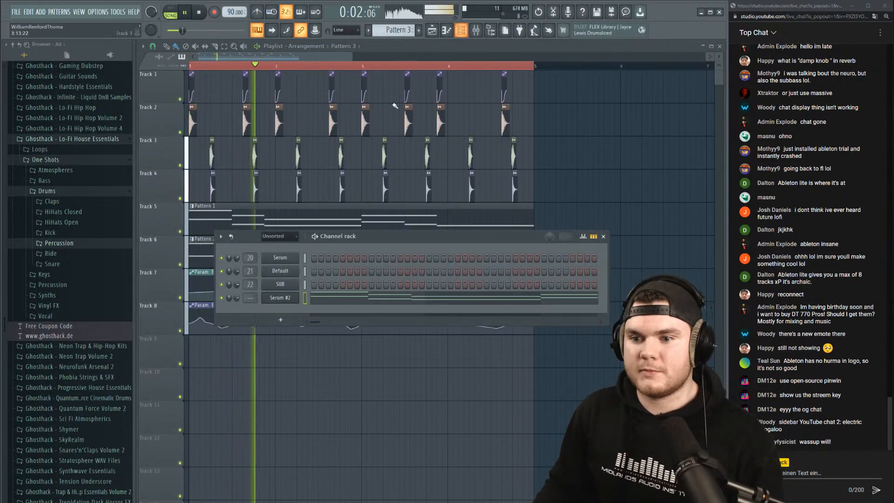
{"action": "key", "text": "F9"}
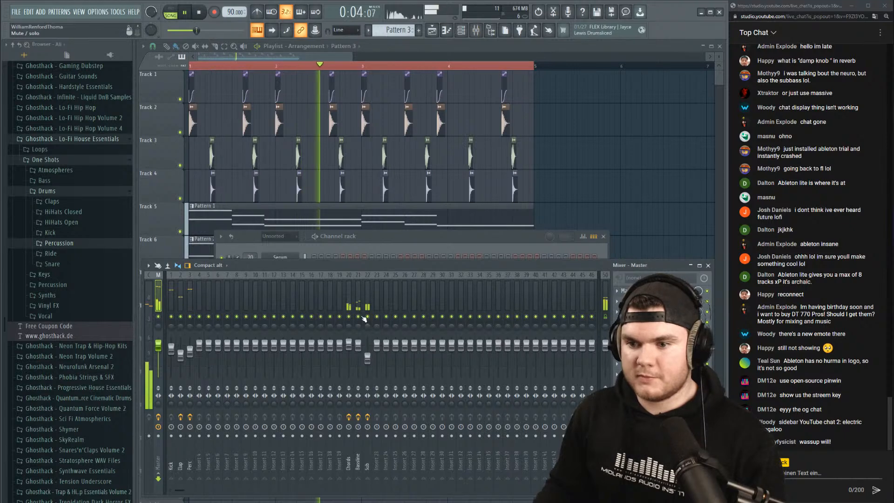
{"action": "right_click", "coordinate": [358, 316]}
Raise the band 1 high-pass frequency in the Bassline's Fruity Parametric EQ 2 to 146 Hz, and close the equalizer.
{"action": "left_click", "coordinate": [651, 301]}
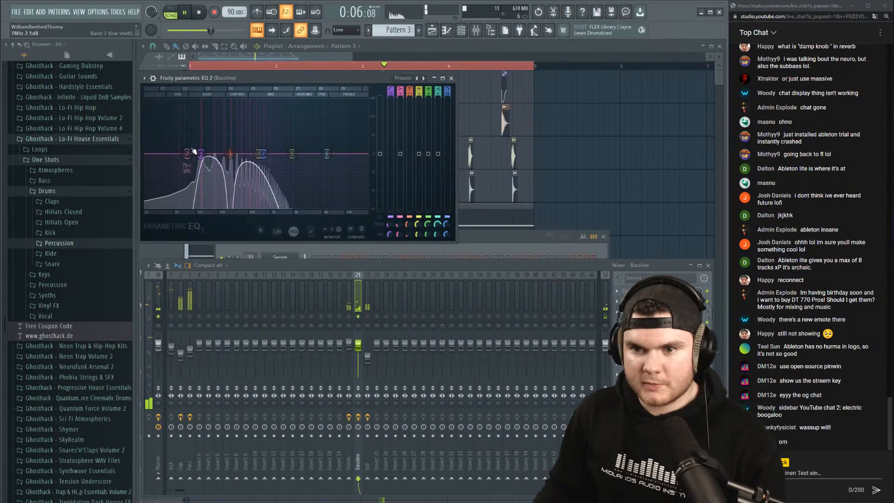
{"action": "left_click_drag", "start_coordinate": [201, 153], "coordinate": [208, 154]}
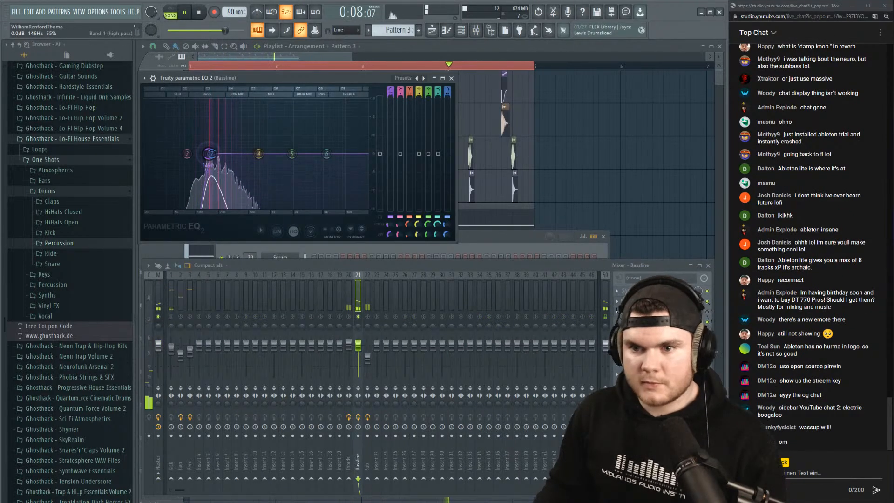
{"action": "left_click", "coordinate": [451, 78]}
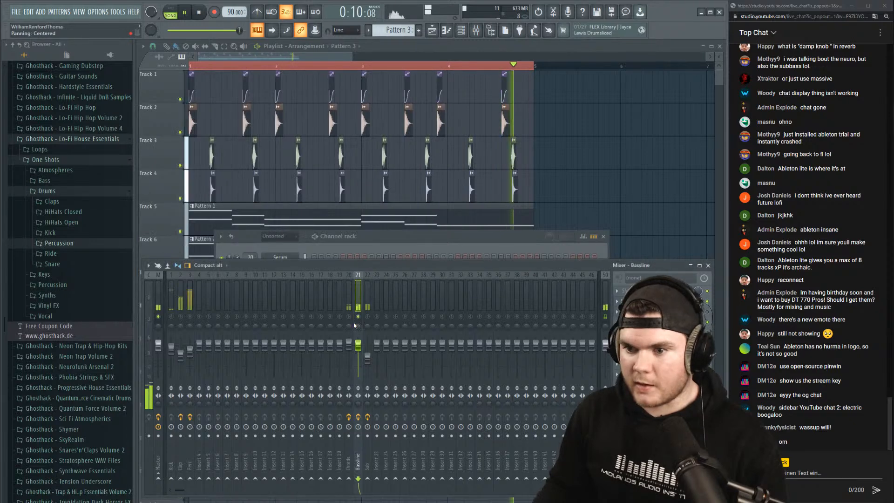
Add Fruity Fast Dist to the Bassline track with threshold 40% and mix 80%, and unsolo the track and stop playback.
{"action": "left_click", "coordinate": [618, 353]}
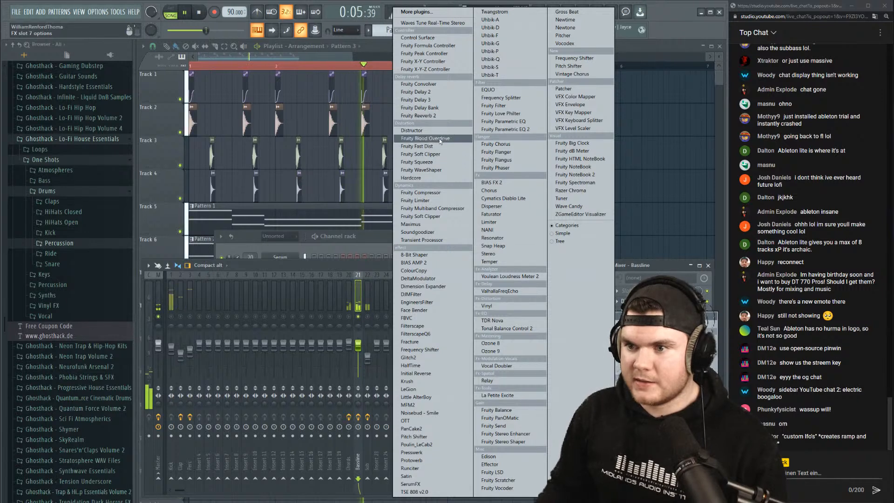
{"action": "left_click", "coordinate": [427, 148]}
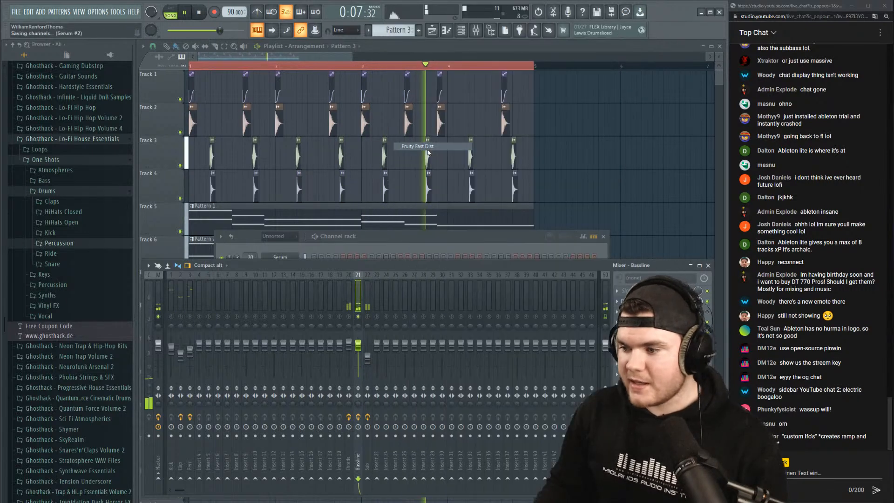
{"action": "left_click_drag", "start_coordinate": [202, 125], "coordinate": [201, 172]}
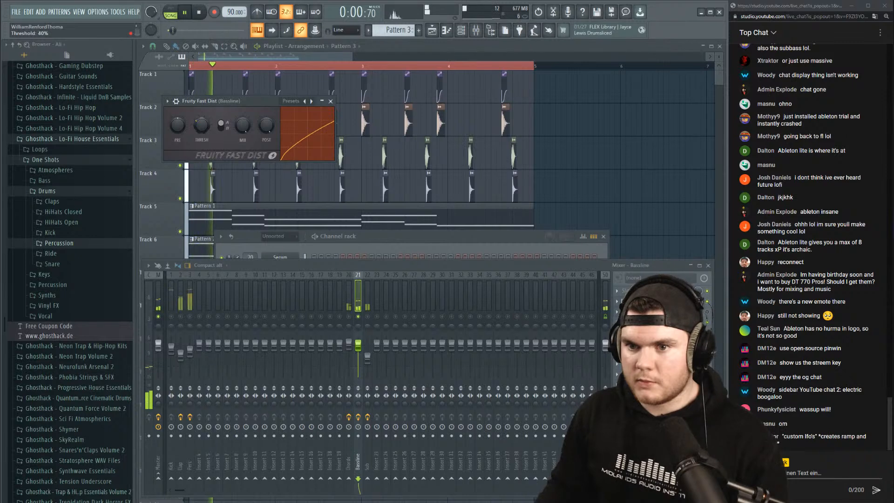
{"action": "left_click_drag", "start_coordinate": [243, 125], "coordinate": [242, 139]}
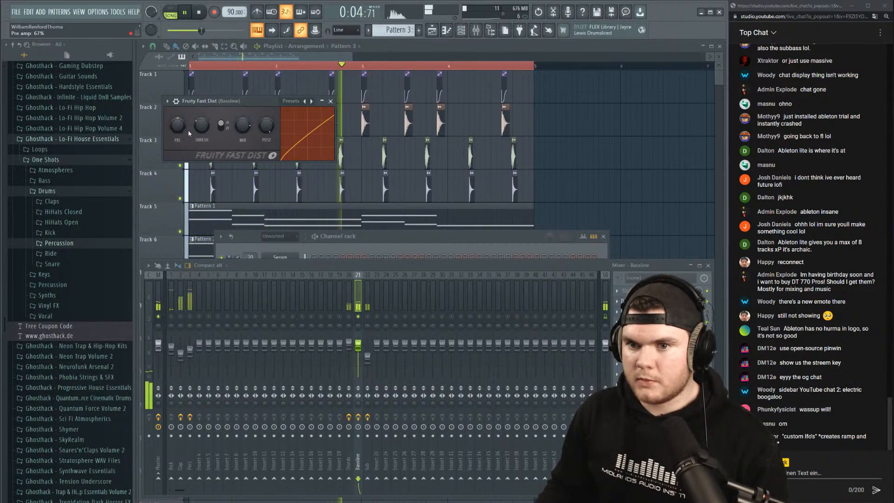
{"action": "left_click_drag", "start_coordinate": [241, 127], "coordinate": [241, 138]}
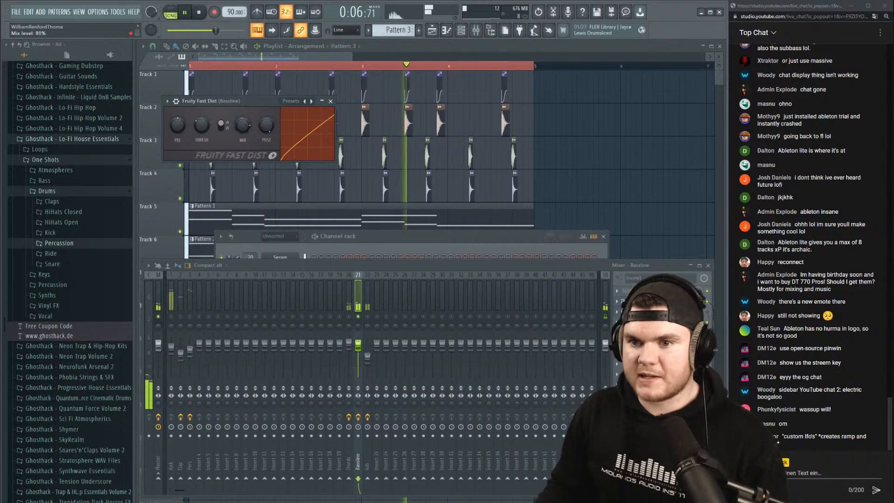
{"action": "right_click", "coordinate": [358, 317]}
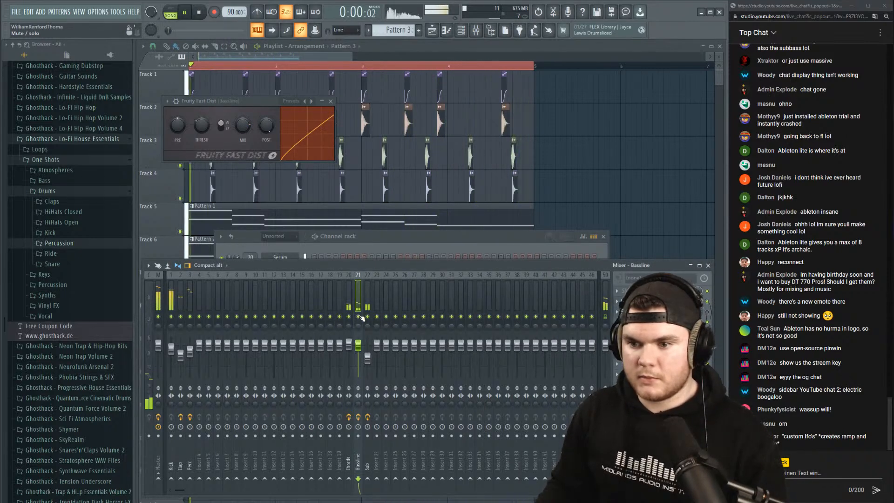
{"action": "key", "text": "space"}
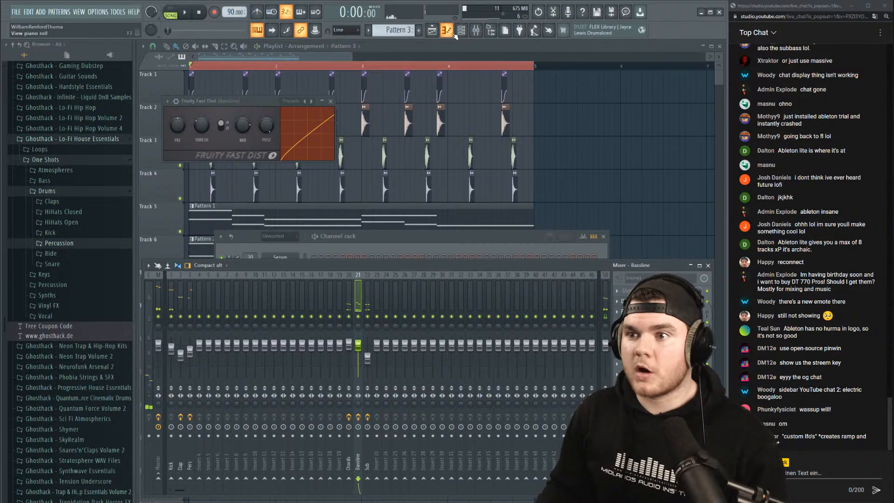
Reopen Serum #2 from the channel rack, audition its pattern, and set oscillator B's octave to -2.
{"action": "key", "text": "F6"}
{"action": "key", "text": "space"}
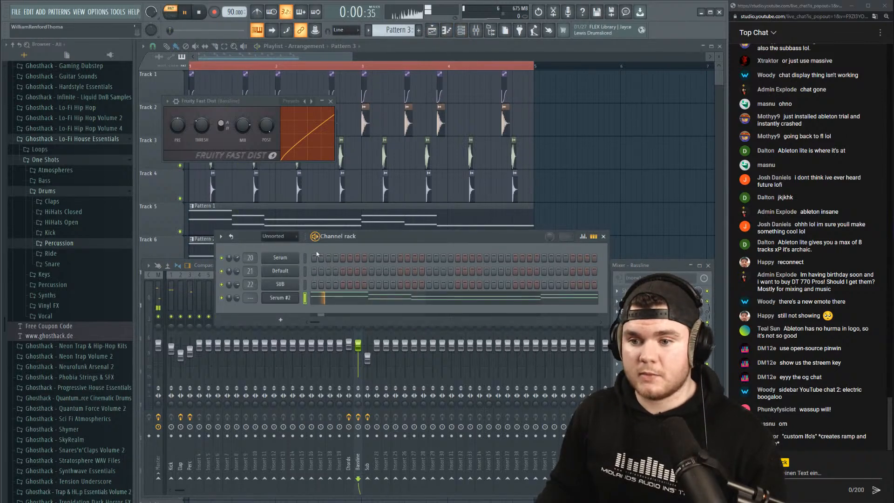
{"action": "left_click", "coordinate": [280, 297]}
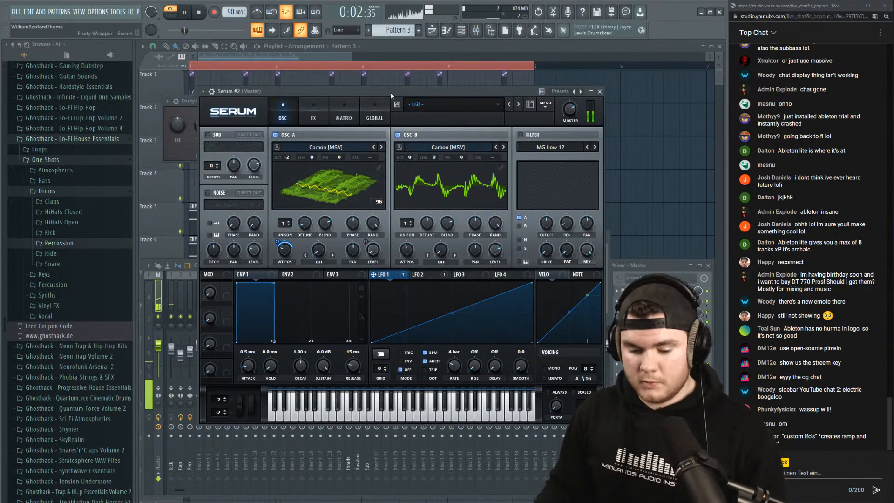
{"action": "key", "text": "space"}
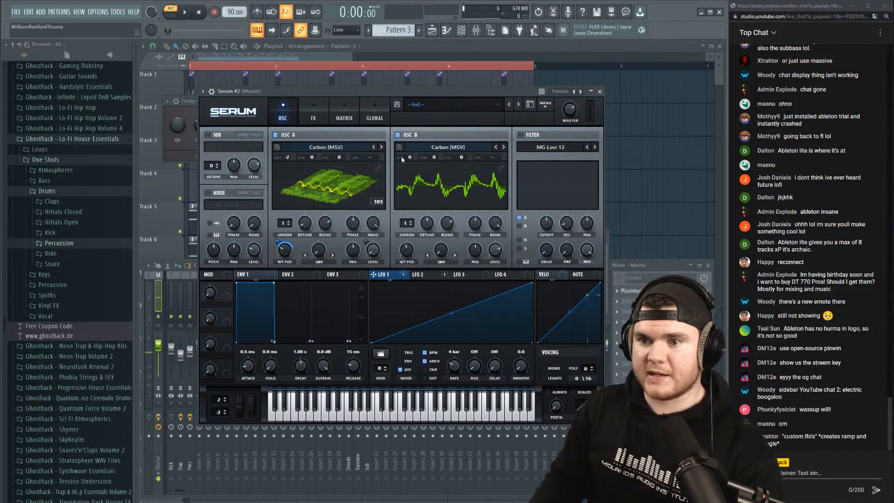
{"action": "left_click_drag", "start_coordinate": [403, 157], "coordinate": [403, 179]}
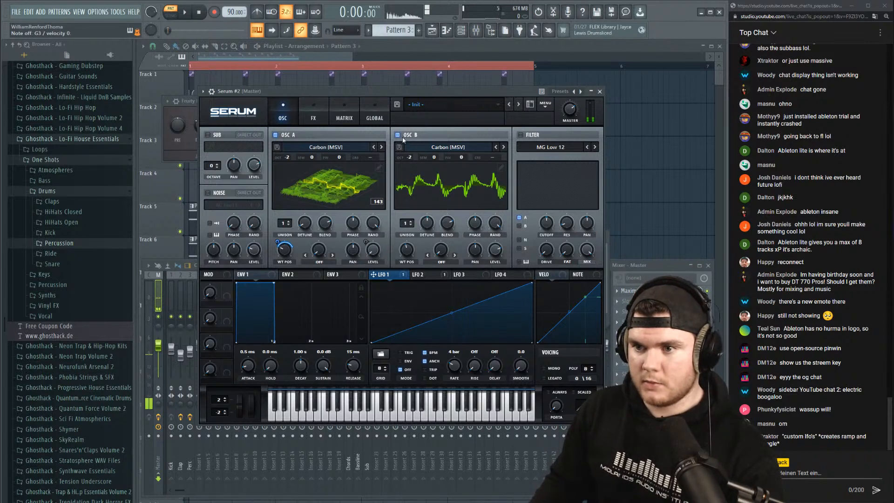
Set oscillator B's wavetable position to 207 during playback and switch its waveform display to the 3D view.
{"action": "key", "text": "space"}
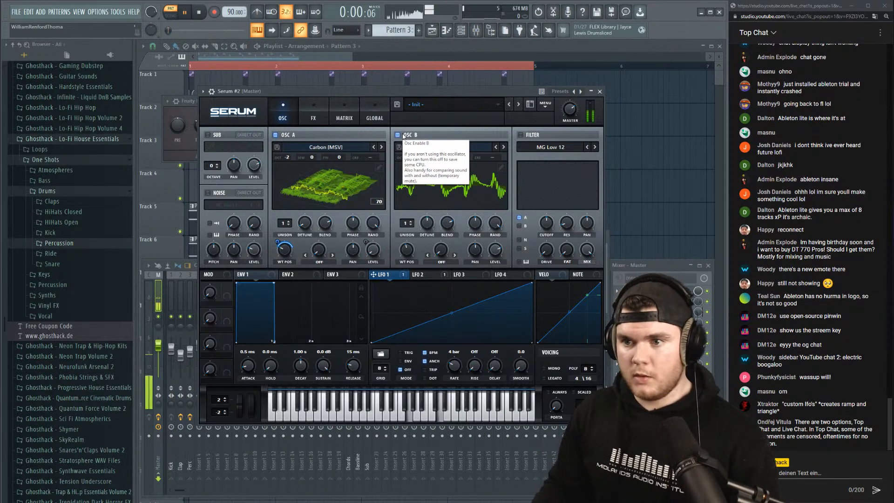
{"action": "left_click_drag", "start_coordinate": [407, 249], "coordinate": [411, 212]}
{"action": "left_click", "coordinate": [431, 194]}
{"action": "key", "text": "space"}
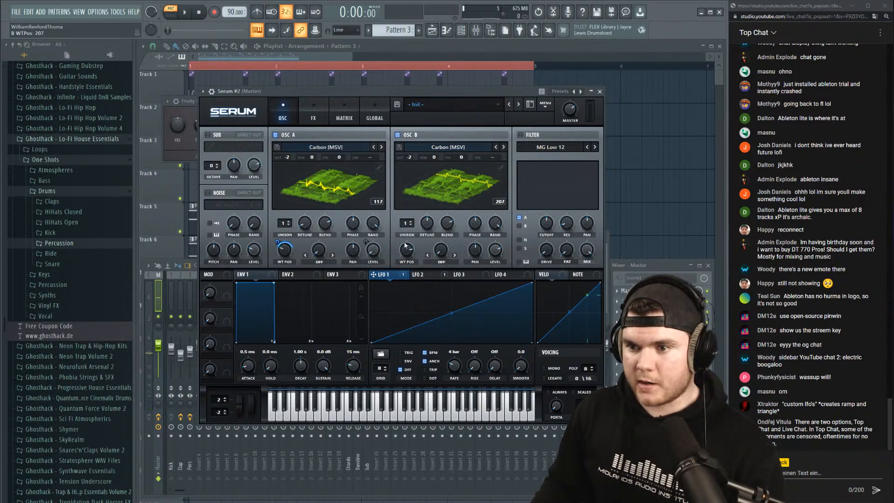
Modulate oscillator B's wavetable position with LFO 1 and audition the pattern.
{"action": "left_click_drag", "start_coordinate": [400, 242], "coordinate": [400, 261]}
{"action": "key", "text": "space"}
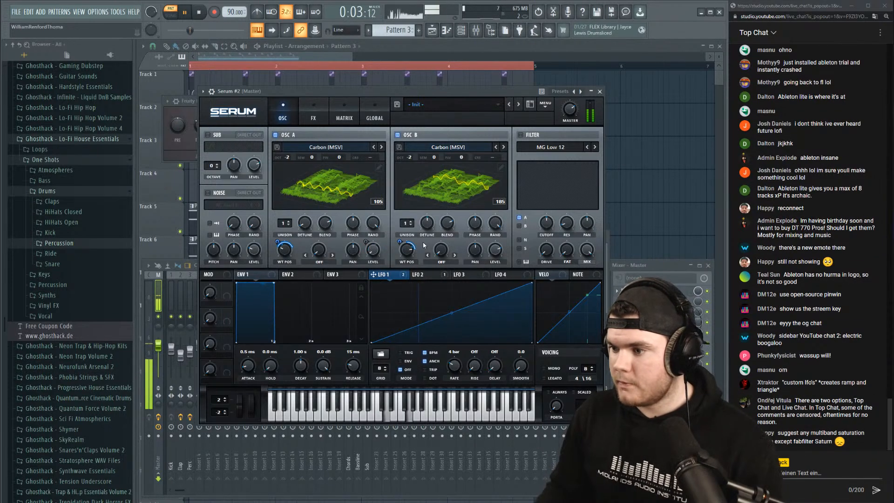
{"action": "key", "text": "space"}
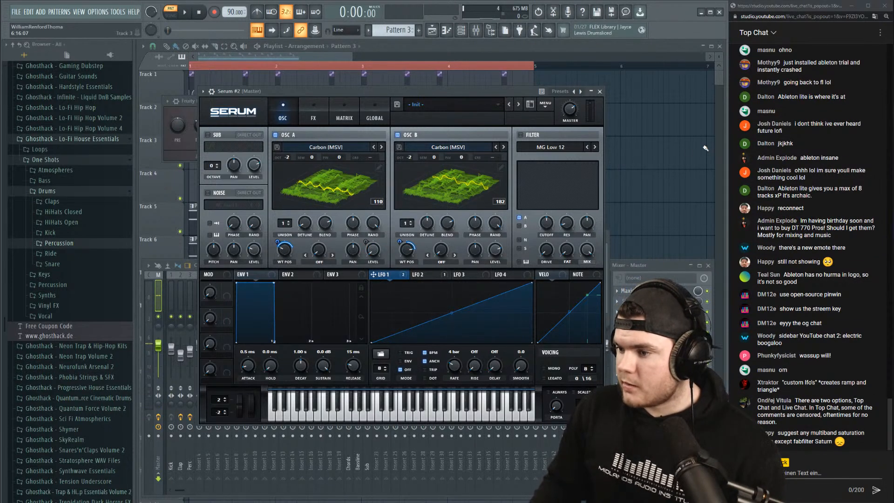
Switch the chat pop-out from Top Chat to Livechat so that all messages are shown.
{"action": "left_click", "coordinate": [760, 39]}
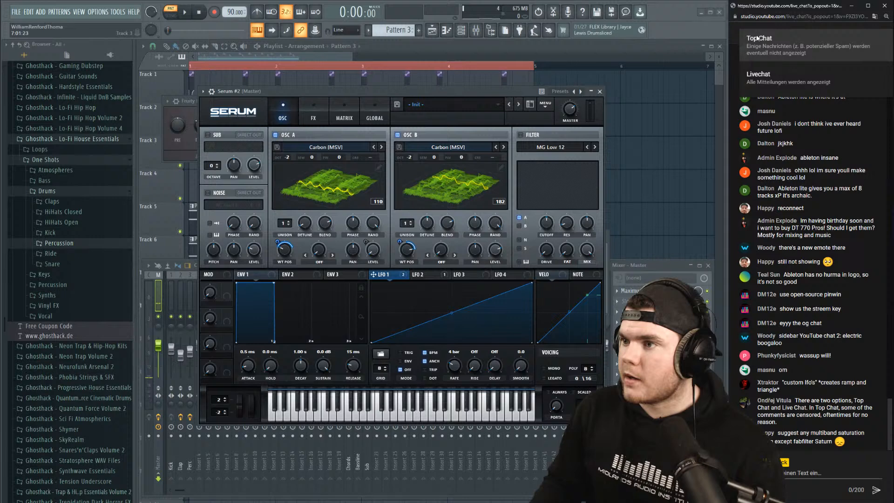
{"action": "left_click", "coordinate": [769, 84]}
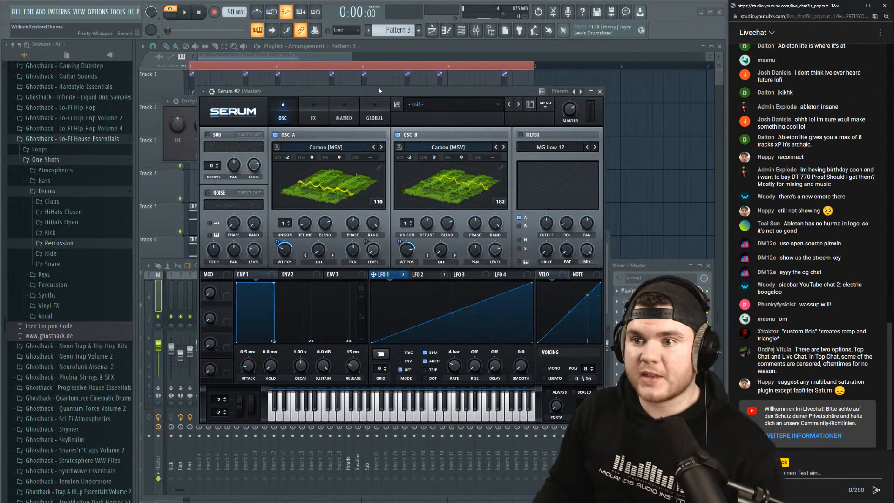
Move the Serum #2 window slightly lower and bring the Bassline's Fruity Fast Dist window to the front.
{"action": "left_click_drag", "start_coordinate": [380, 91], "coordinate": [391, 107]}
{"action": "left_click", "coordinate": [195, 101]}
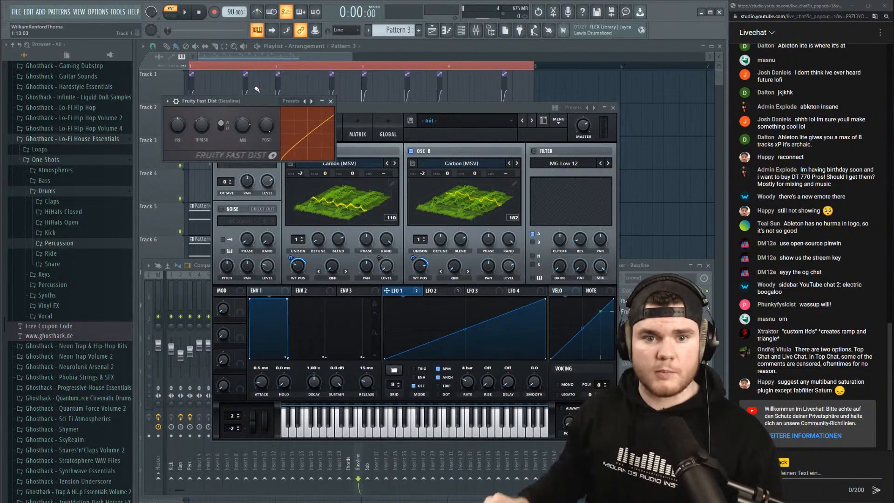
Close the Bassline's distortion window, turn Serum #2 oscillator B's level down to zero and modulate that level with LFO 2 during playback.
{"action": "key", "text": "space"}
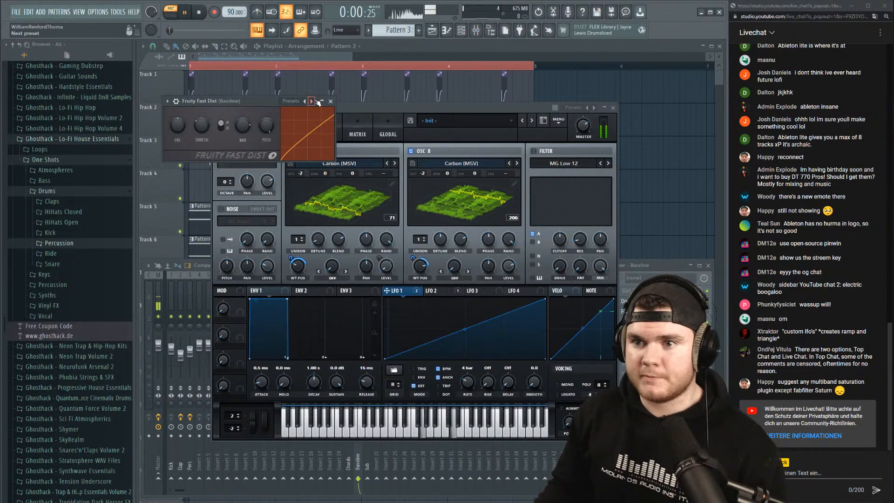
{"action": "left_click", "coordinate": [330, 101]}
{"action": "left_click", "coordinate": [448, 109]}
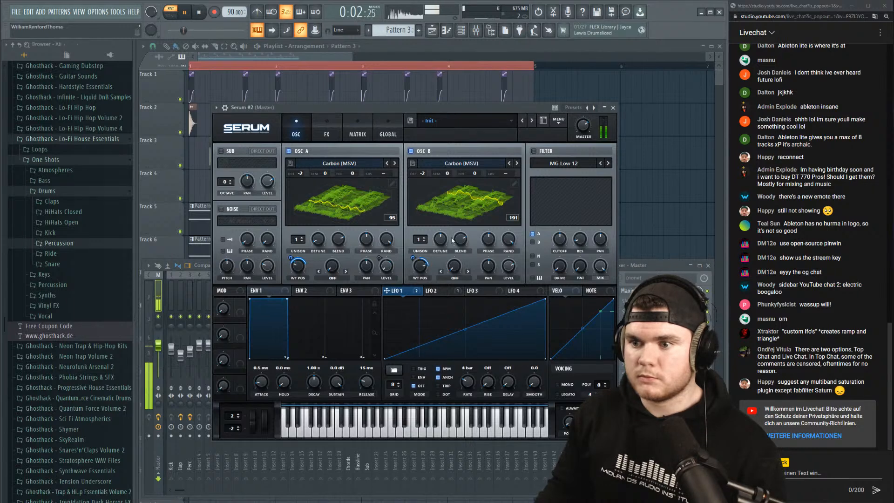
{"action": "left_click", "coordinate": [437, 291]}
{"action": "left_click_drag", "start_coordinate": [510, 267], "coordinate": [509, 328]}
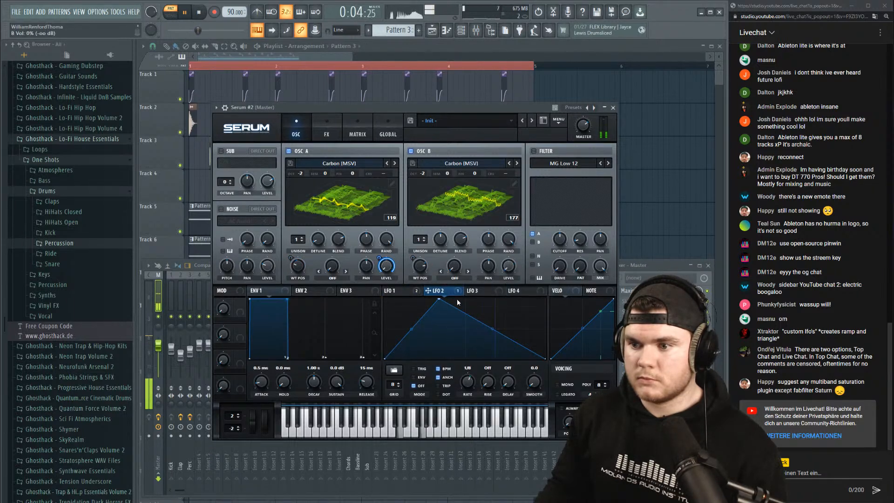
{"action": "left_click_drag", "start_coordinate": [439, 291], "coordinate": [510, 266]}
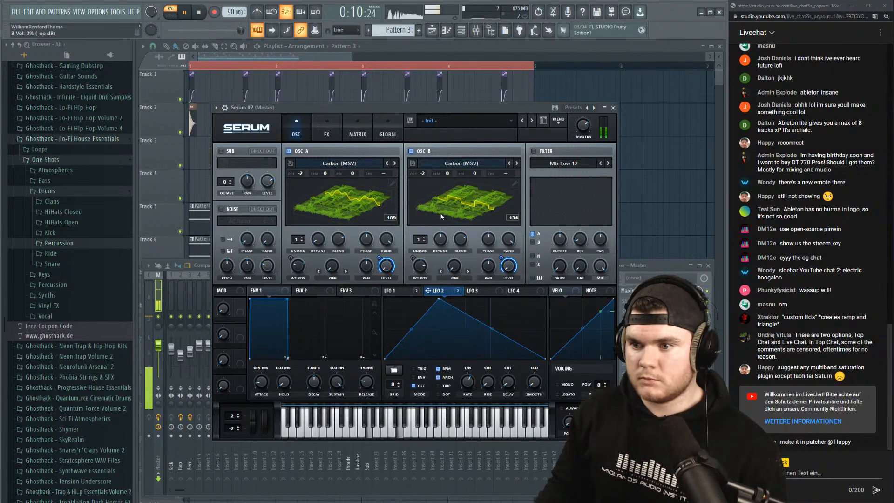
{"action": "key", "text": "space"}
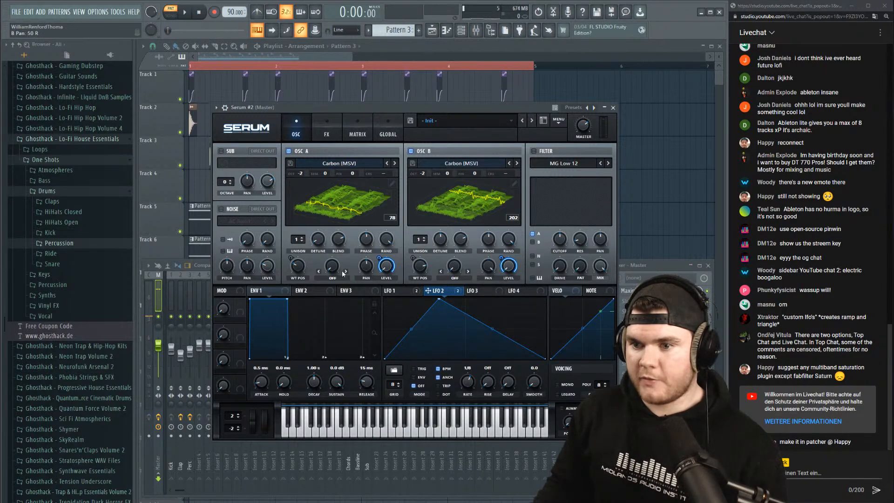
Pan oscillator B to 29 right and oscillator A to about 35 left.
{"action": "key", "text": "space"}
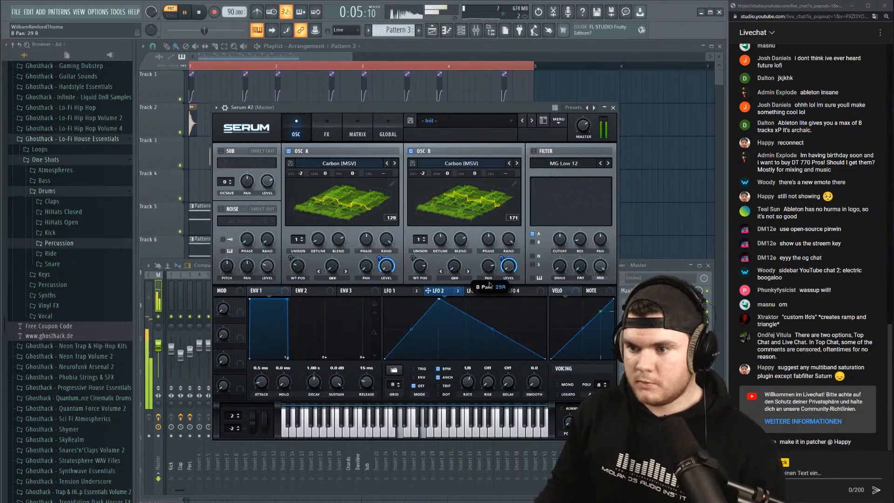
{"action": "key", "text": "space"}
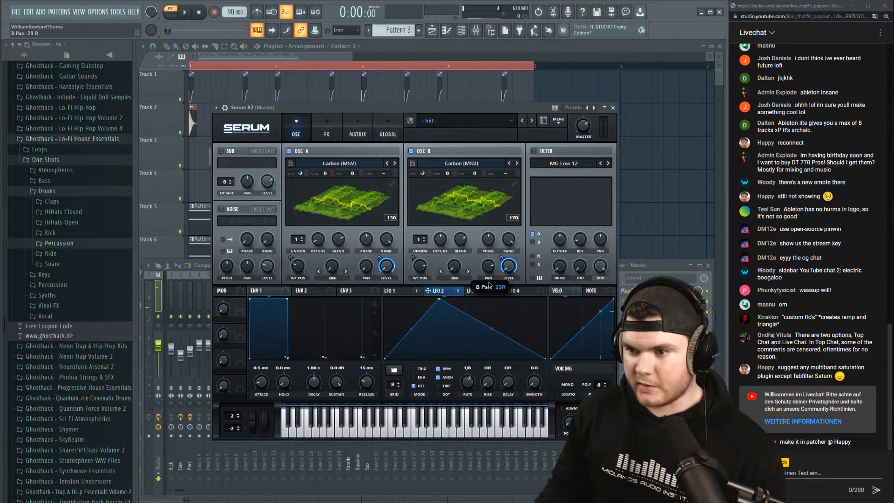
{"action": "left_click_drag", "start_coordinate": [367, 266], "coordinate": [367, 258]}
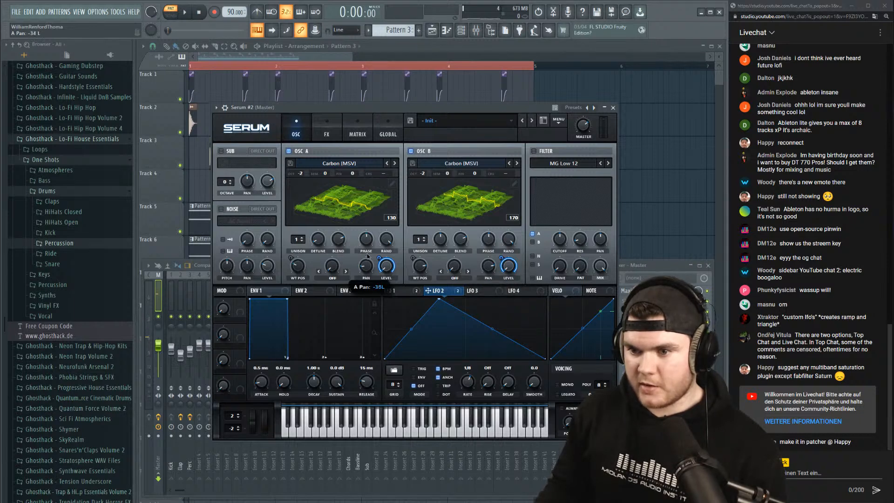
Set unison to 2 voices on both oscillators and bring oscillator B's unison detune to 0.00 while auditioning the pattern.
{"action": "key", "text": "space"}
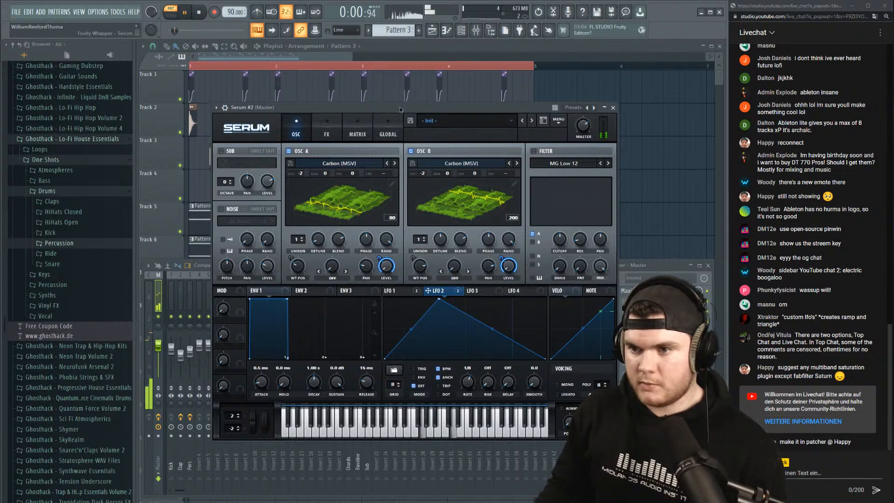
{"action": "left_click", "coordinate": [301, 237]}
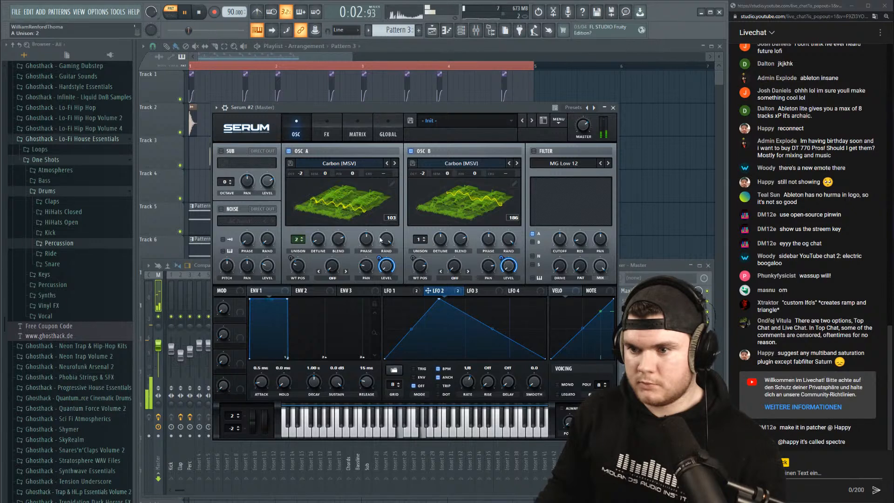
{"action": "left_click", "coordinate": [425, 238]}
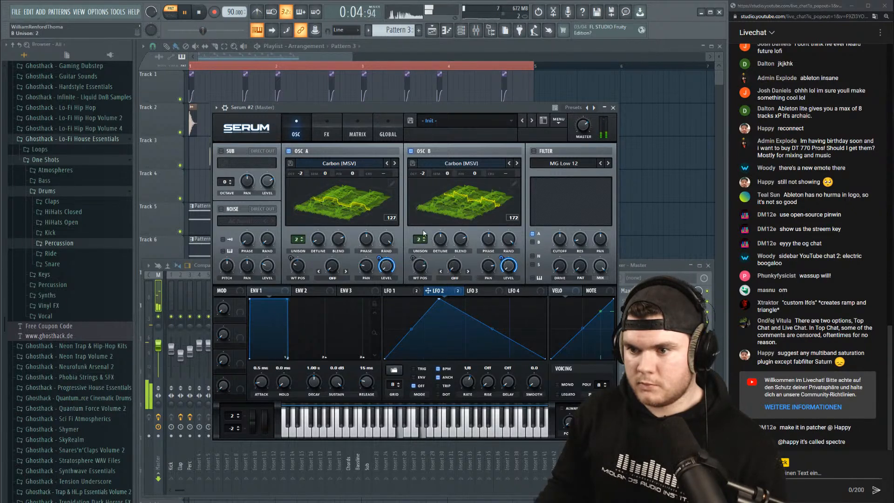
{"action": "left_click_drag", "start_coordinate": [437, 255], "coordinate": [431, 271]}
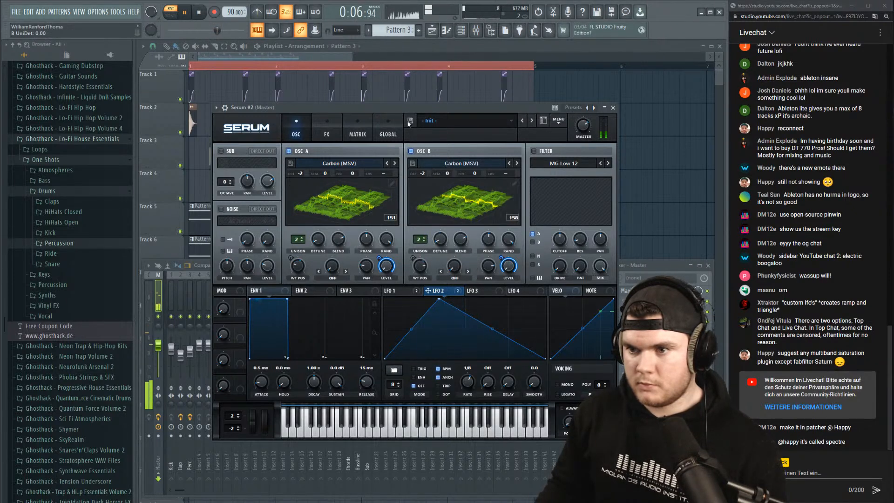
{"action": "key", "text": "space"}
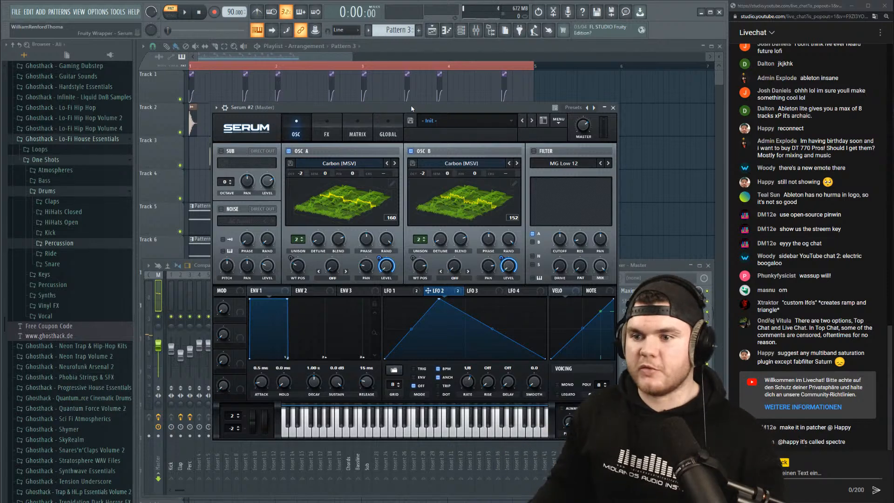
{"action": "key", "text": "space"}
{"action": "left_click_drag", "start_coordinate": [445, 243], "coordinate": [443, 239]}
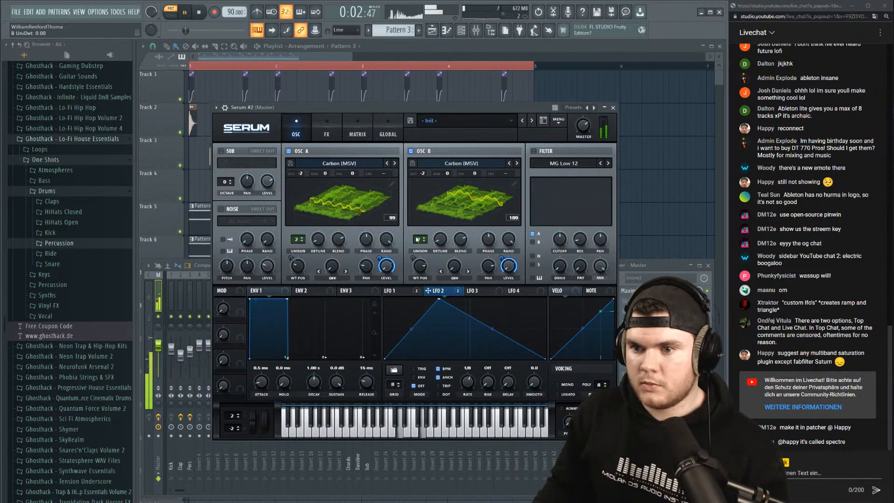
Enable Serum's Hyper/Dimension effect, lower the Dimension size and audition the sound.
{"action": "left_click", "coordinate": [330, 125]}
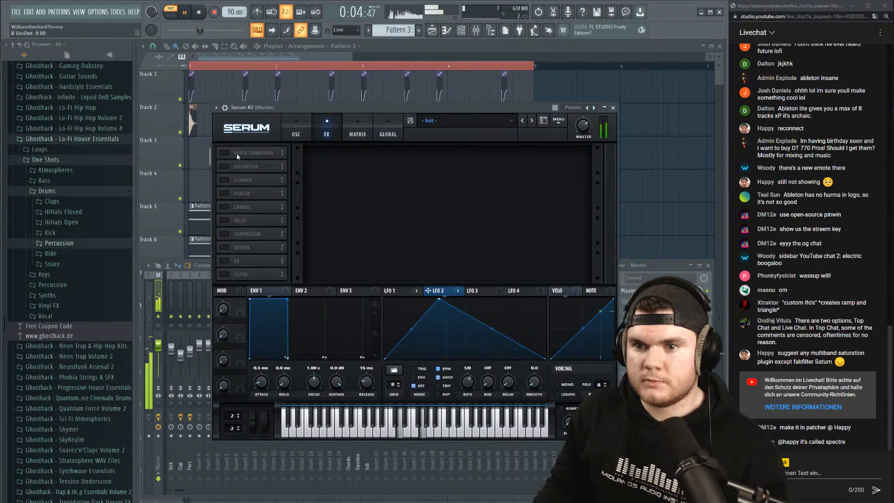
{"action": "left_click", "coordinate": [223, 154]}
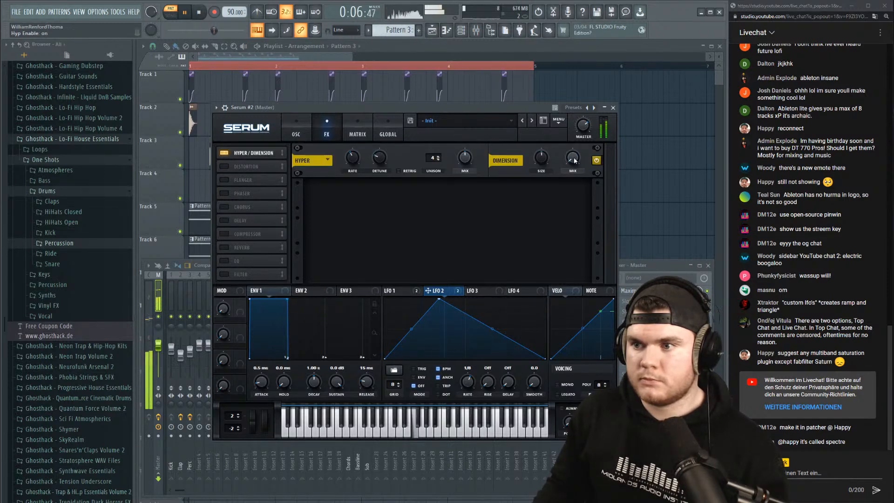
{"action": "left_click_drag", "start_coordinate": [546, 156], "coordinate": [547, 172]}
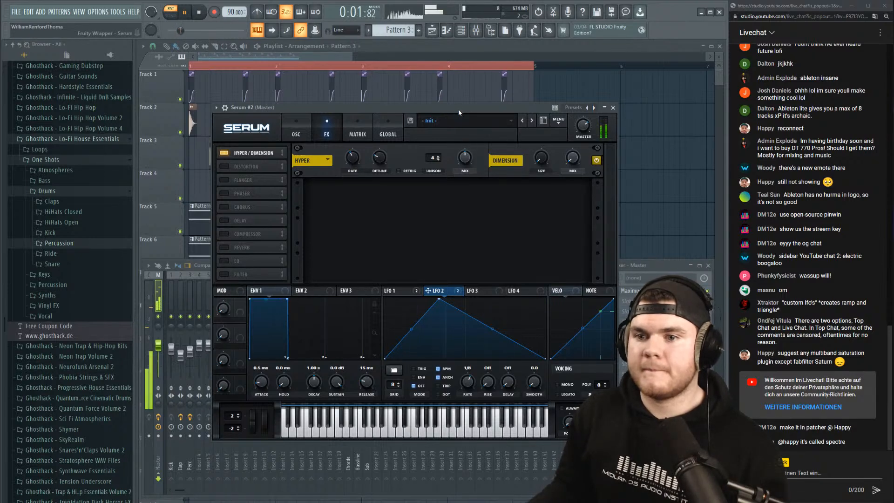
{"action": "key", "text": "space"}
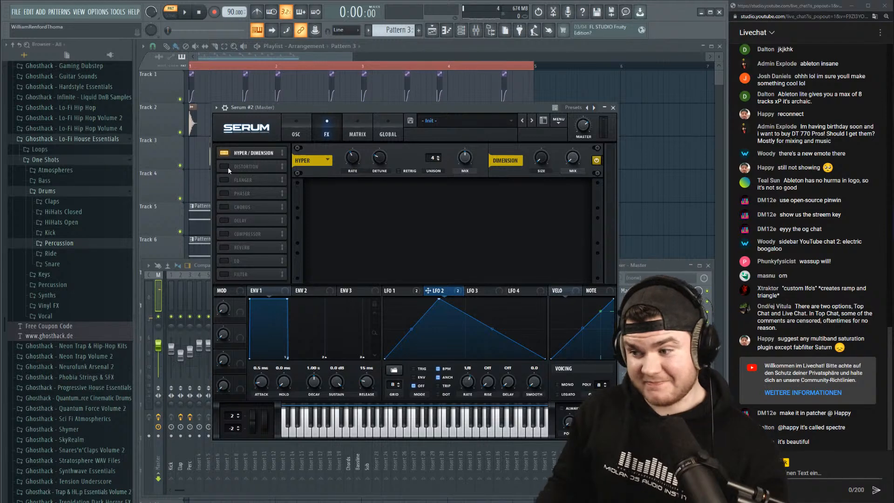
{"action": "key", "text": "b"}
{"action": "key", "text": "w"}
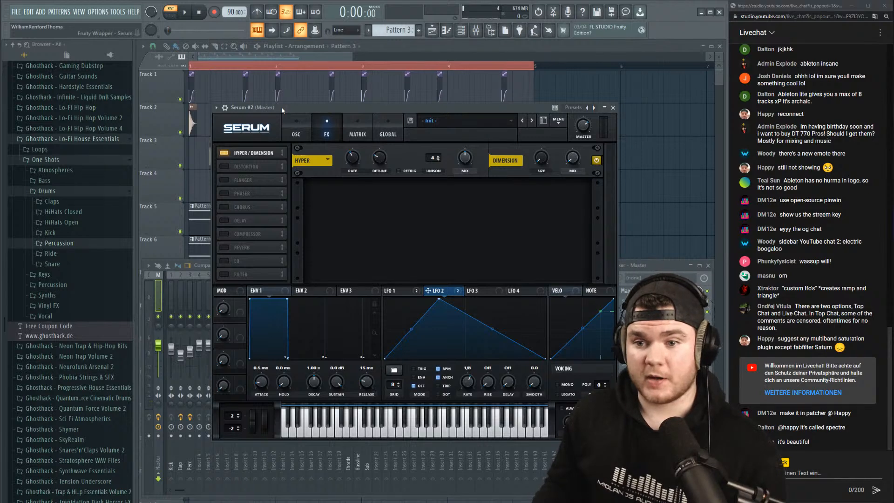
Enable the Flanger effect with its mix at 39% during playback and briefly try out the Phaser.
{"action": "key", "text": "space"}
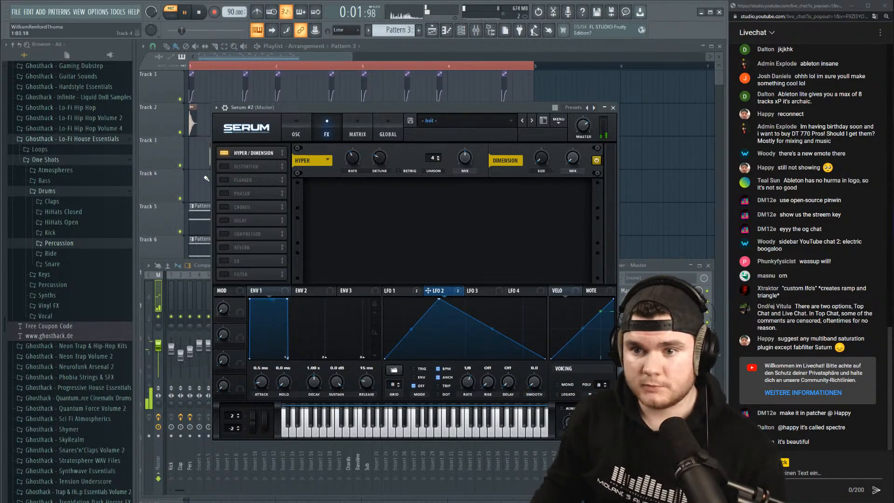
{"action": "left_click", "coordinate": [224, 180]}
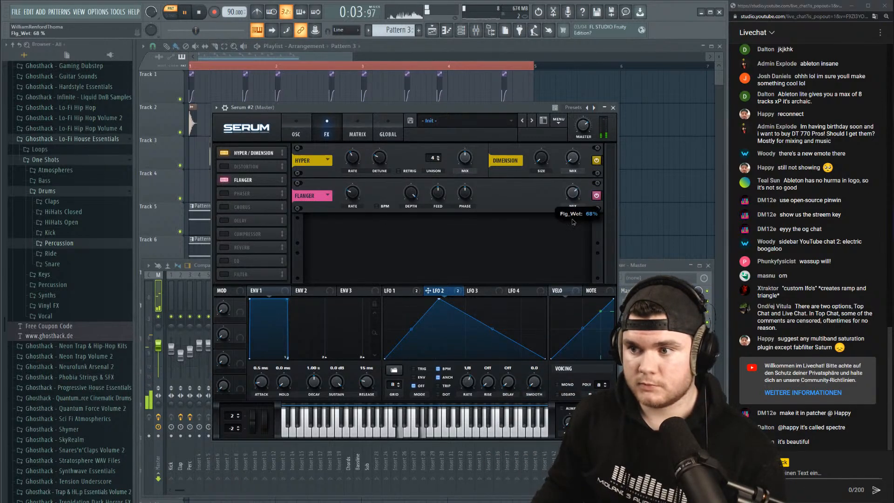
{"action": "left_click_drag", "start_coordinate": [570, 239], "coordinate": [569, 240]}
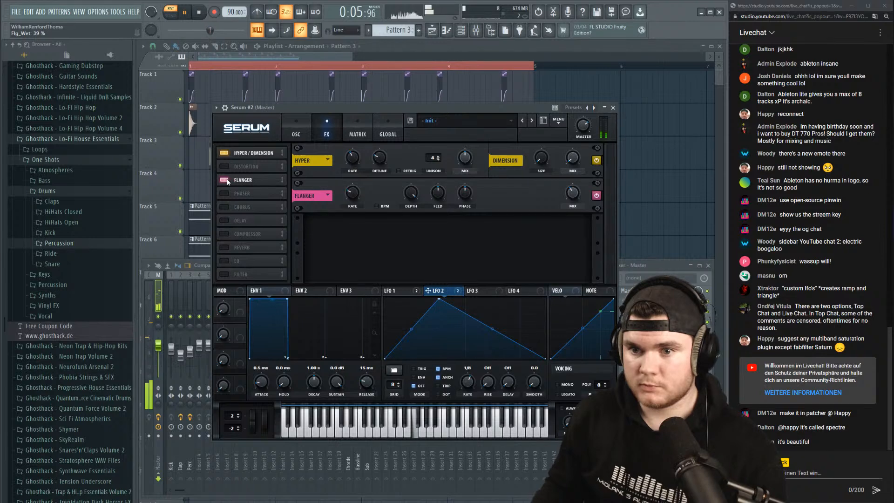
{"action": "left_click", "coordinate": [231, 192]}
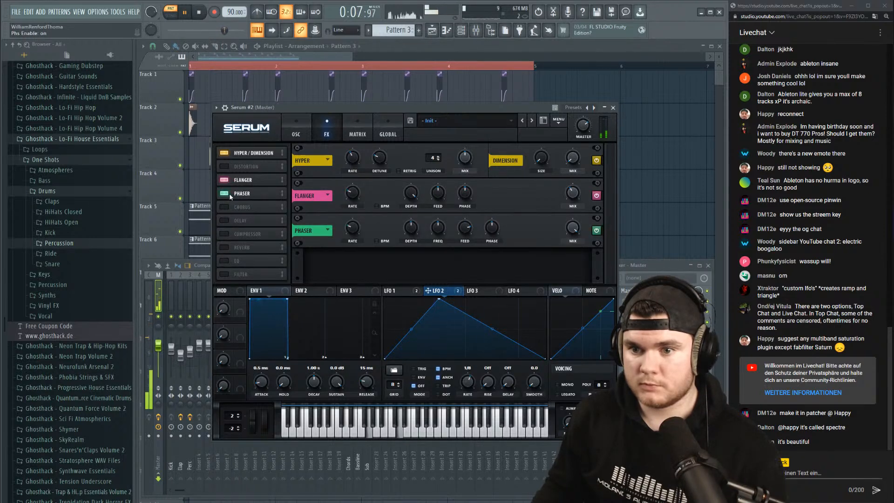
{"action": "left_click", "coordinate": [234, 196]}
Enable the Chorus effect, load one of its effect presets and lower its mix.
{"action": "left_click", "coordinate": [228, 205]}
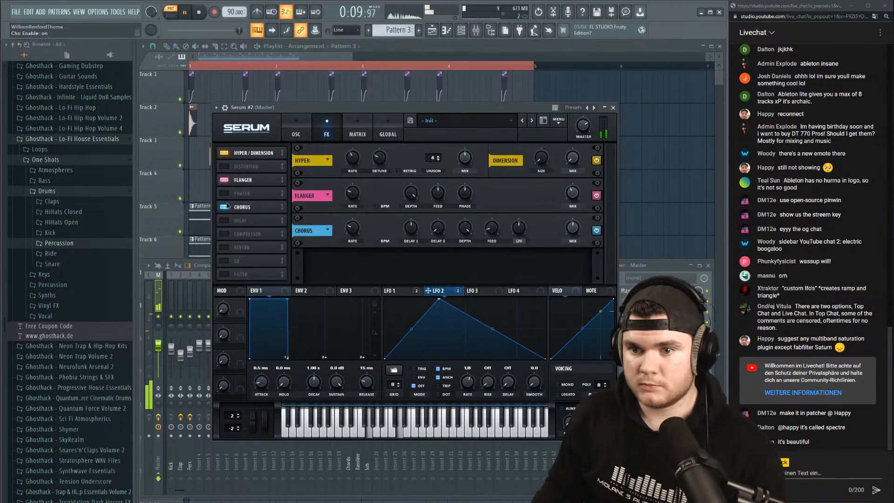
{"action": "left_click", "coordinate": [325, 229]}
{"action": "left_click", "coordinate": [339, 240]}
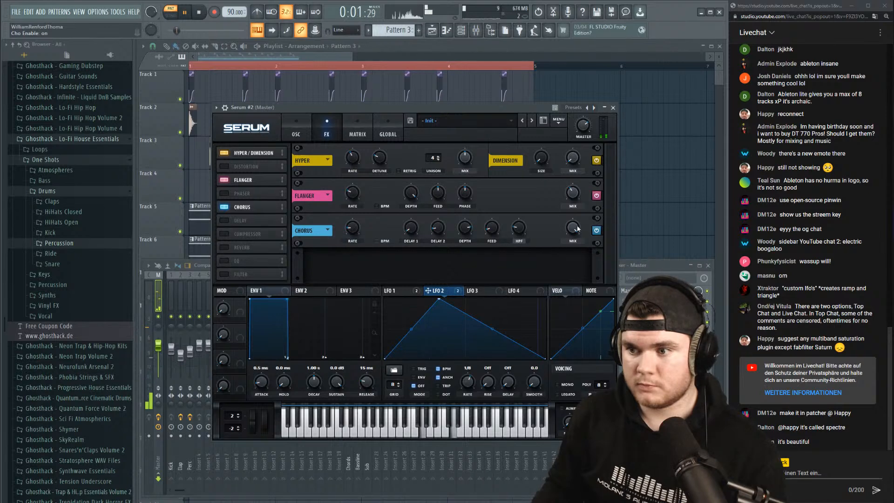
{"action": "left_click_drag", "start_coordinate": [574, 225], "coordinate": [573, 275]}
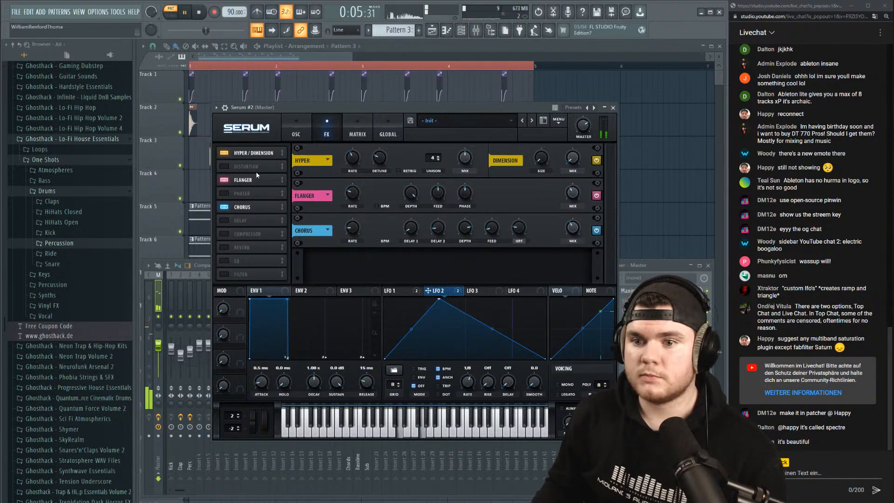
Enable the Delay effect with the Lush preset, adjust its mix and set the left-channel offset to Trip during playback.
{"action": "left_click", "coordinate": [226, 220]}
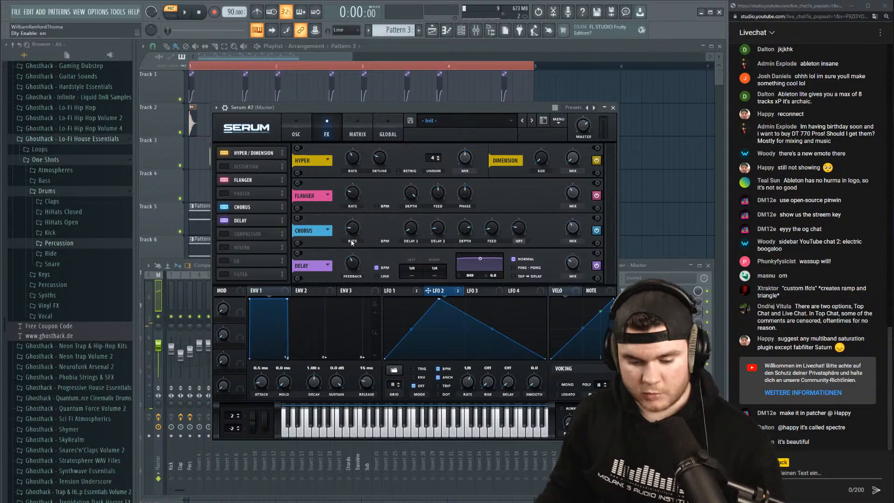
{"action": "left_click", "coordinate": [326, 267]}
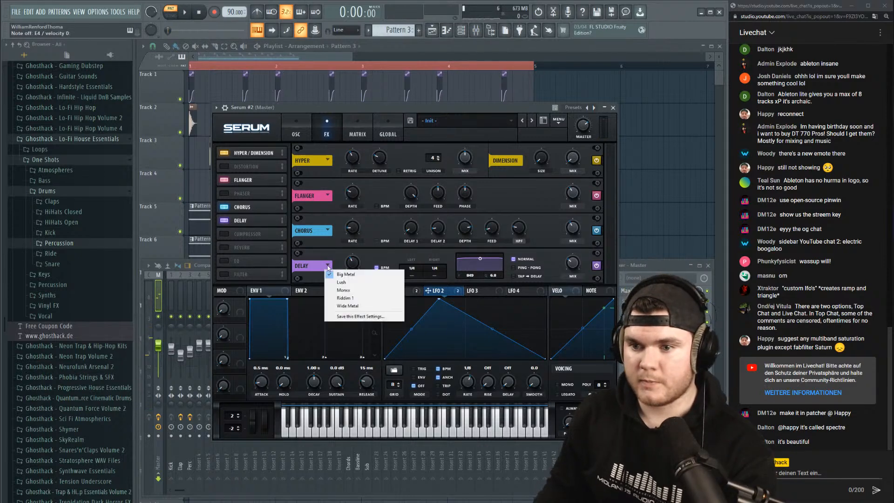
{"action": "left_click", "coordinate": [352, 283]}
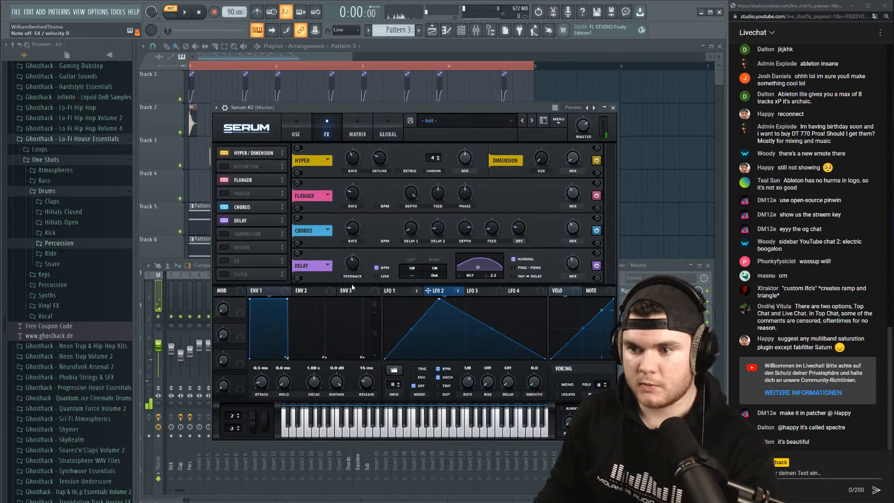
{"action": "key", "text": "space"}
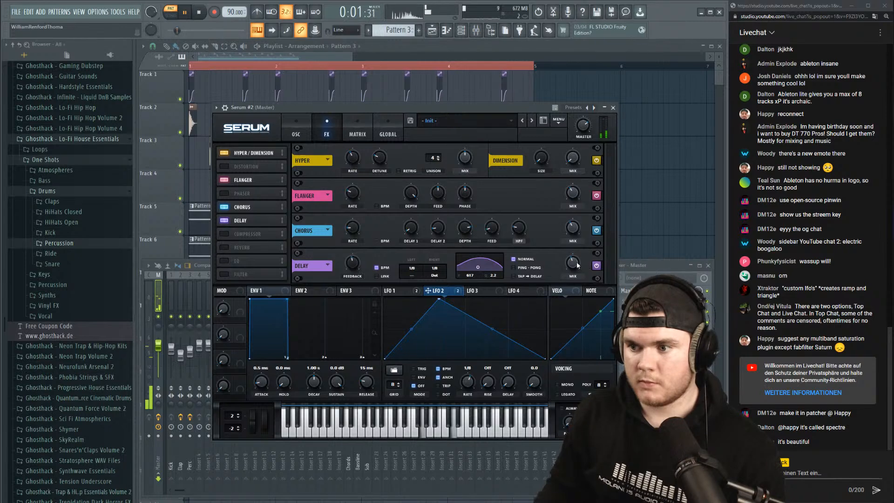
{"action": "left_click_drag", "start_coordinate": [578, 265], "coordinate": [576, 271]}
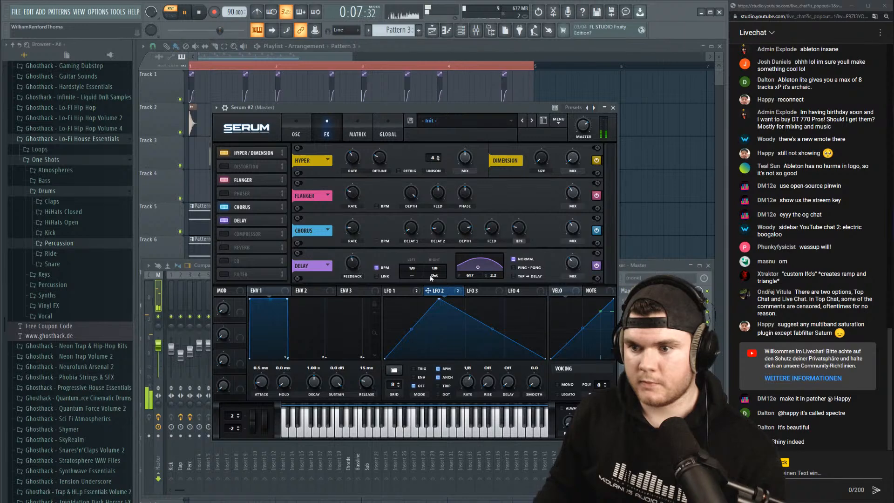
{"action": "mouse_move", "coordinate": [430, 275]}
{"action": "left_mouse_down"}
{"action": "mouse_move", "coordinate": [419, 266]}
{"action": "mouse_move", "coordinate": [441, 269]}
{"action": "mouse_move", "coordinate": [422, 276]}
{"action": "left_mouse_up"}
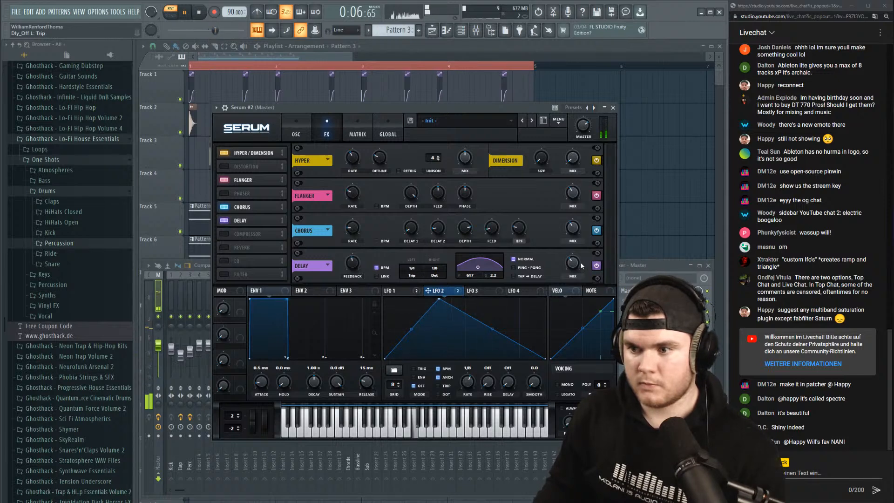
{"action": "key", "text": "space"}
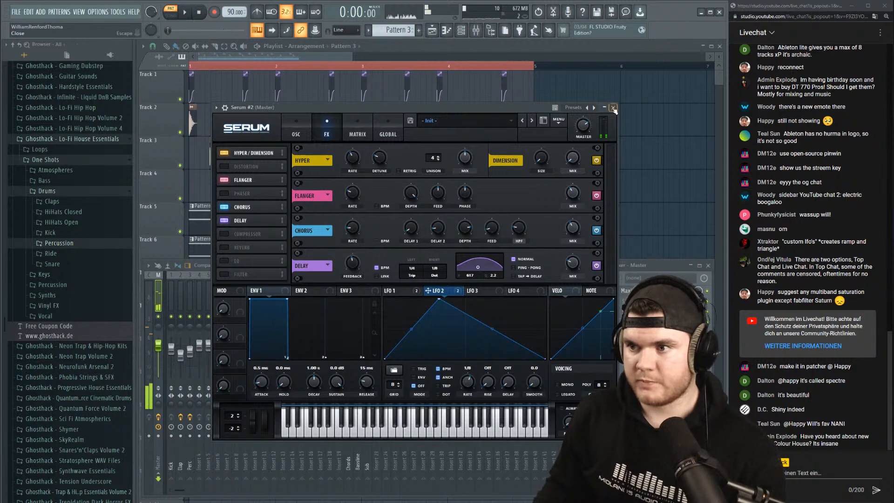
Close the Serum #2, mixer and other open windows and place Pattern 3 on Track 9 at the start of the playlist.
{"action": "left_click", "coordinate": [612, 108]}
{"action": "key", "text": "space"}
{"action": "key", "text": "F12"}
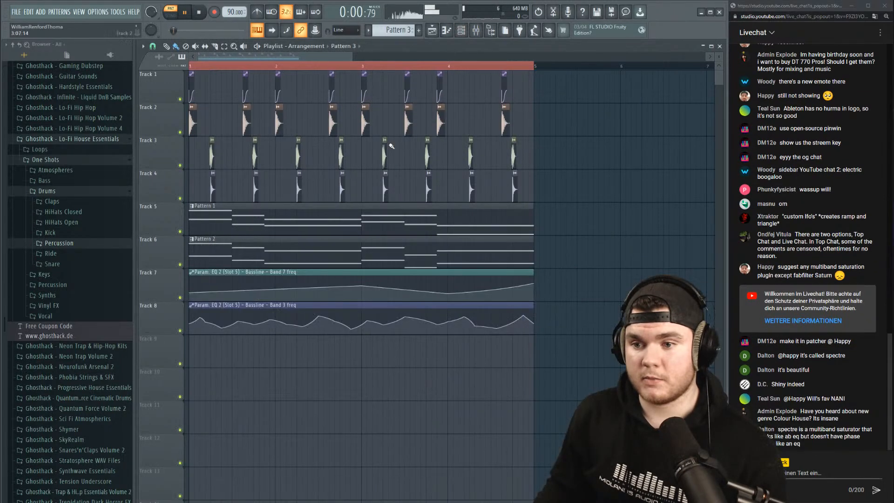
{"action": "left_click_drag", "start_coordinate": [304, 364], "coordinate": [192, 352]}
{"action": "key", "text": "space"}
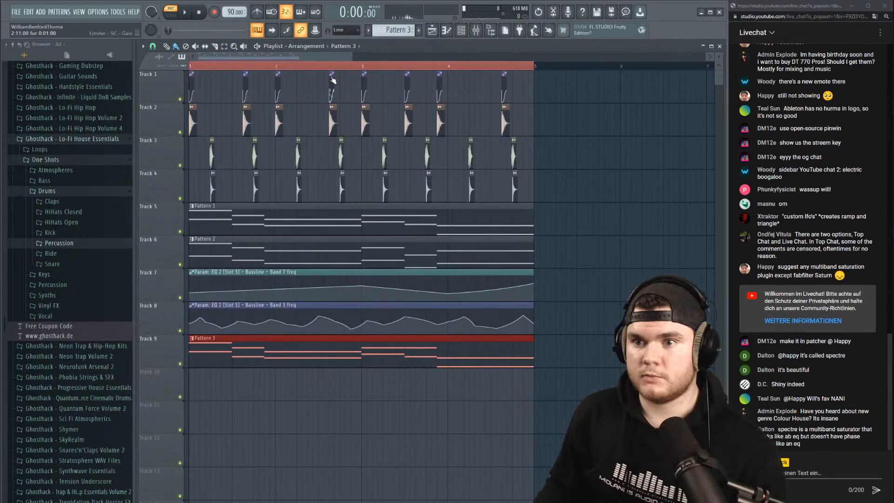
Route Serum #2 to mixer insert 23 and lower that insert's fader while playing the arrangement.
{"action": "key", "text": "F9"}
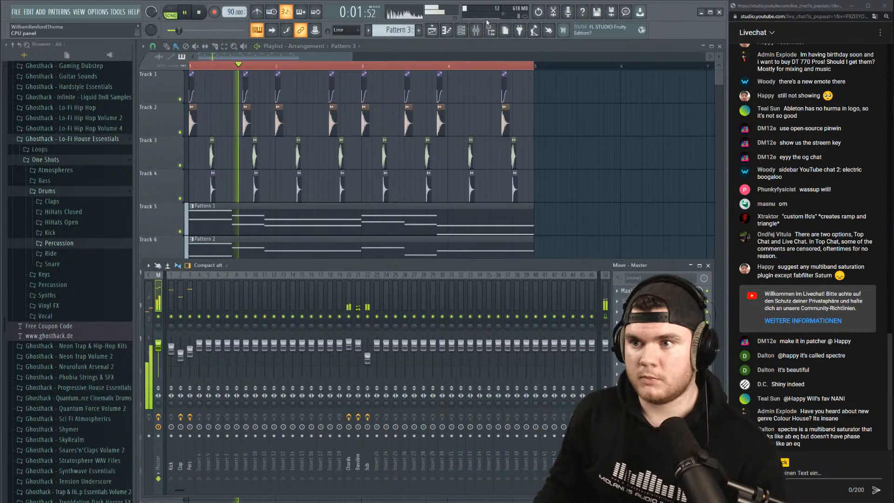
{"action": "left_click", "coordinate": [464, 31]}
{"action": "left_click", "coordinate": [476, 31]}
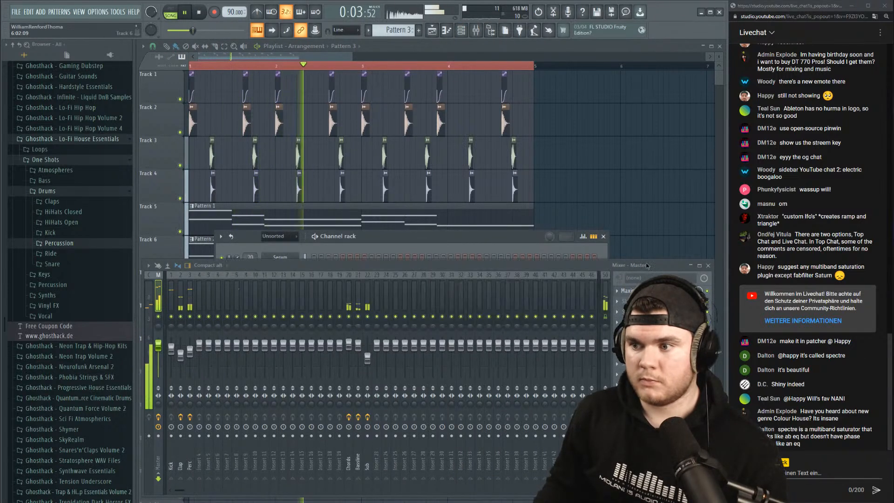
{"action": "key", "text": "space"}
{"action": "left_click_drag", "start_coordinate": [391, 240], "coordinate": [403, 147]}
{"action": "left_click_drag", "start_coordinate": [268, 205], "coordinate": [266, 204]}
{"action": "key", "text": "space"}
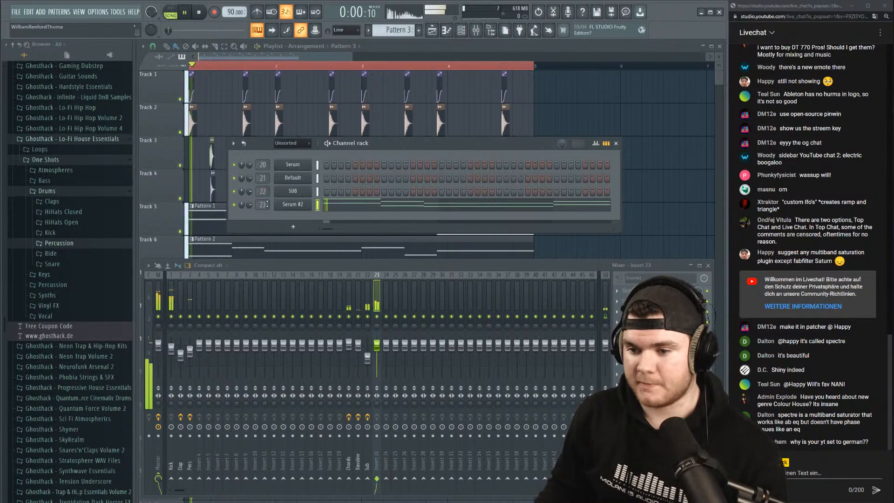
{"action": "key", "text": "space"}
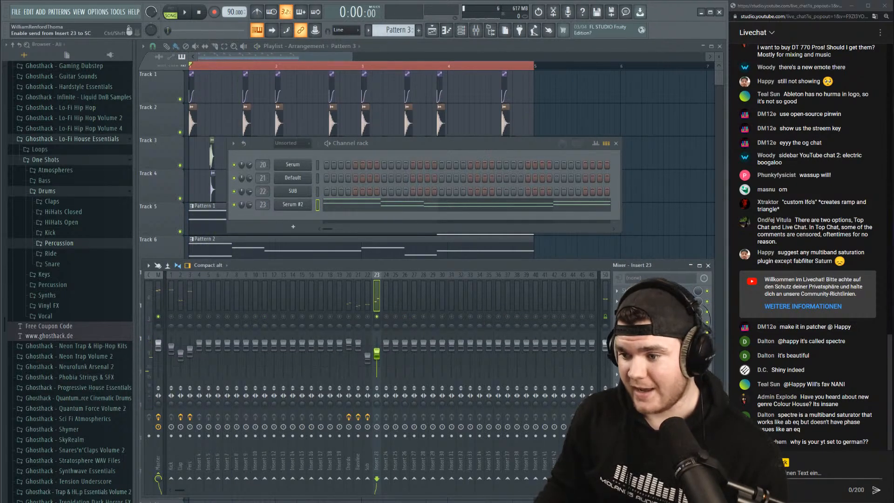
{"action": "key", "text": "space"}
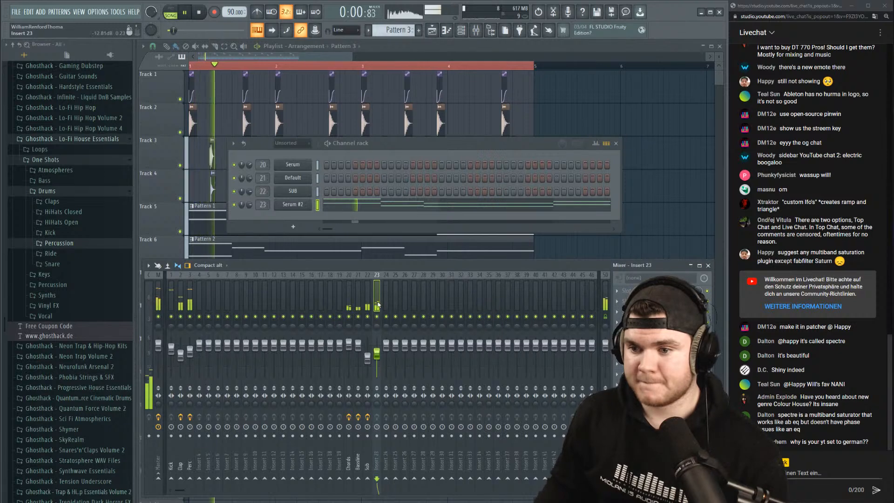
Add Fruity Parametric EQ 2 to insert 23, load preset 1 and raise the band 1 low-cut frequency.
{"action": "left_click", "coordinate": [638, 291]}
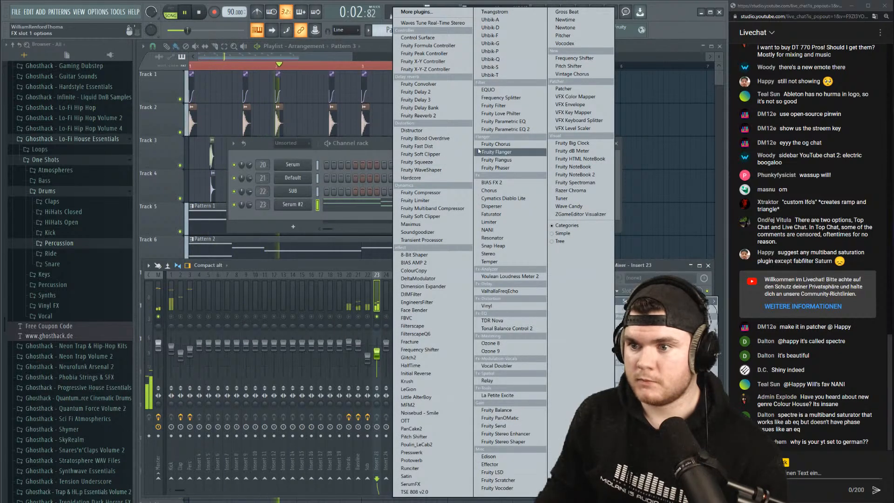
{"action": "left_click", "coordinate": [503, 130]}
{"action": "left_click", "coordinate": [404, 78]}
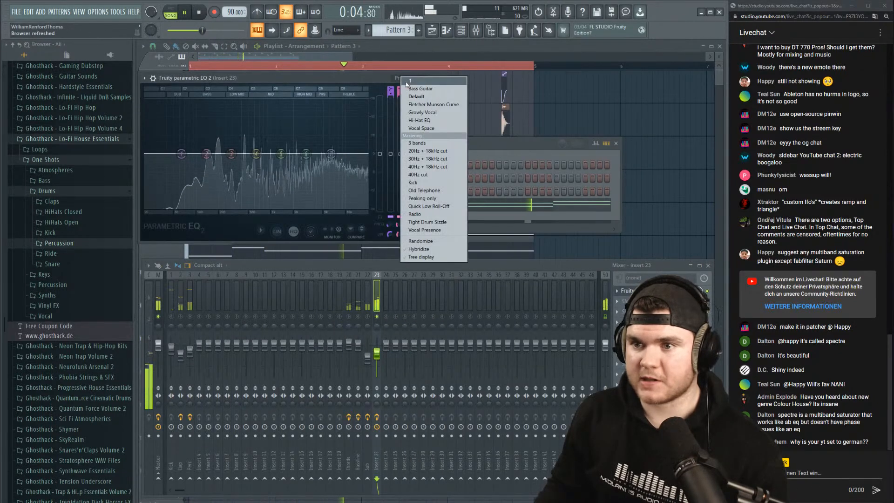
{"action": "left_click", "coordinate": [414, 96]}
{"action": "left_click_drag", "start_coordinate": [146, 154], "coordinate": [238, 153]}
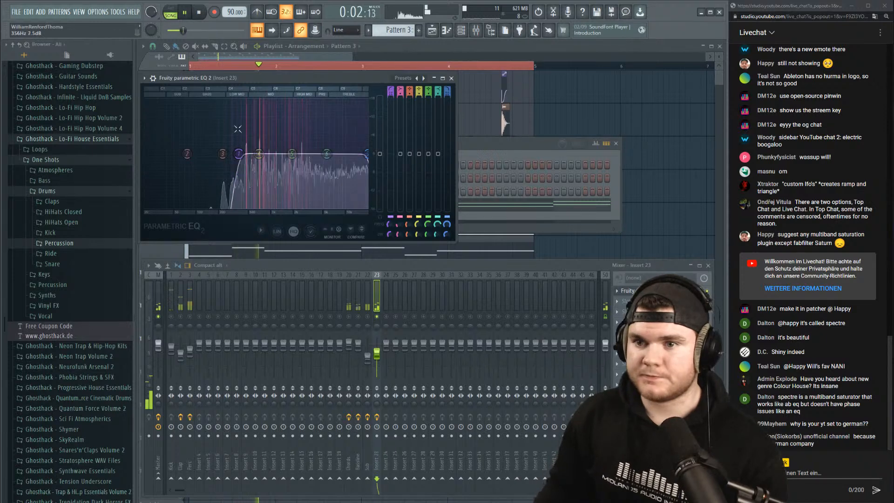
Lower the EQ's band 1 low-cut frequency slightly during playback and close the EQ.
{"action": "key", "text": "space"}
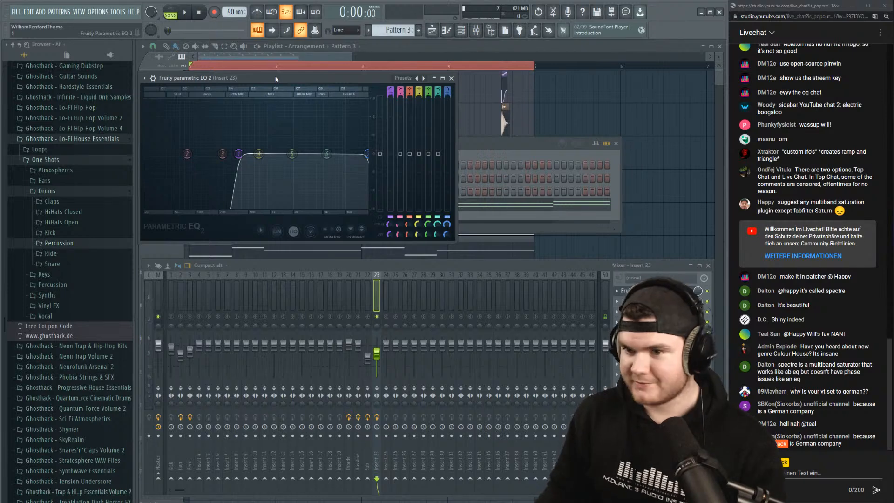
{"action": "key", "text": "space"}
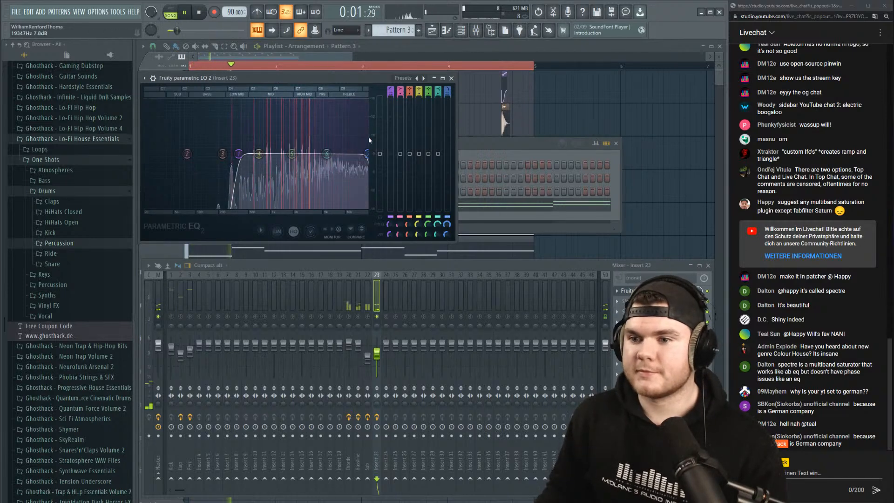
{"action": "mouse_move", "coordinate": [367, 153]}
{"action": "left_mouse_down"}
{"action": "mouse_move", "coordinate": [333, 154]}
{"action": "mouse_move", "coordinate": [367, 154]}
{"action": "left_mouse_up"}
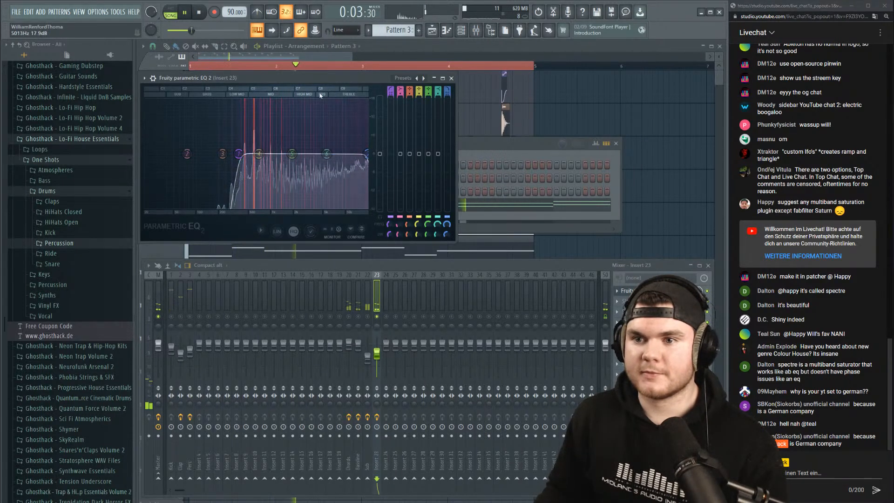
{"action": "left_click_drag", "start_coordinate": [238, 153], "coordinate": [229, 154]}
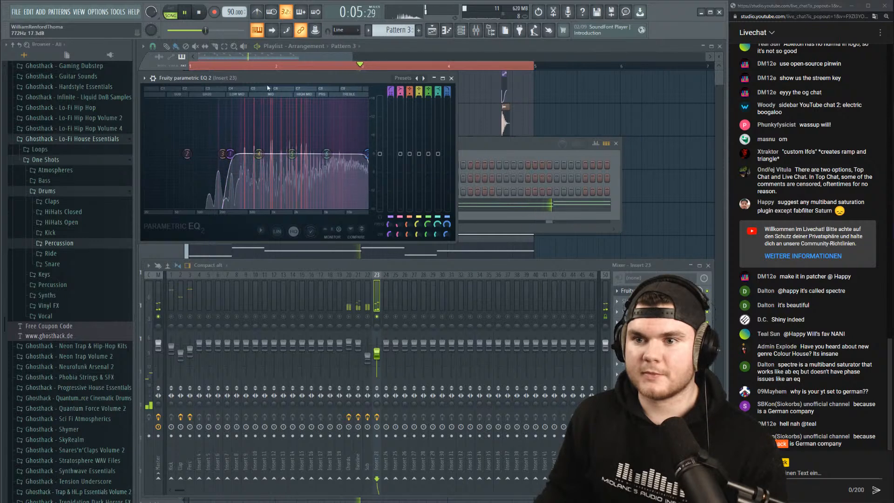
{"action": "key", "text": "space"}
{"action": "left_click", "coordinate": [630, 290]}
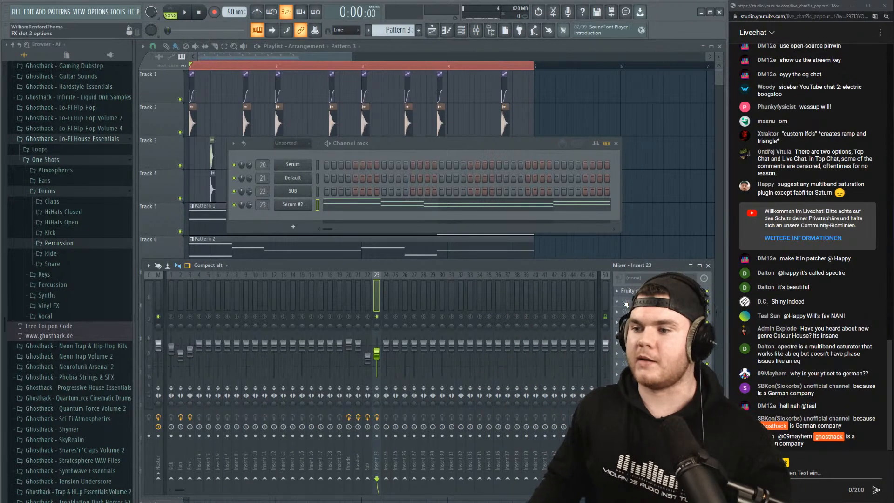
Add Fruity Limiter to the second effect slot of insert 23 and switch it to compressor mode during playback.
{"action": "left_click", "coordinate": [624, 302]}
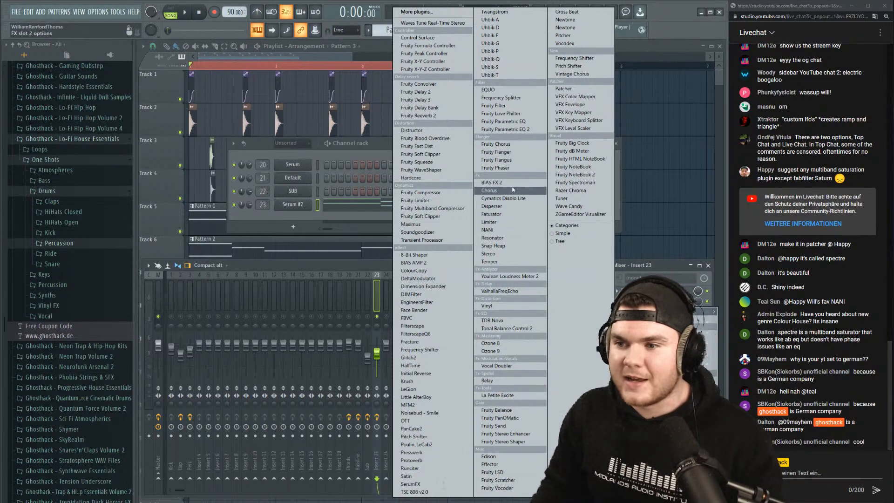
{"action": "left_click", "coordinate": [432, 201]}
{"action": "key", "text": "space"}
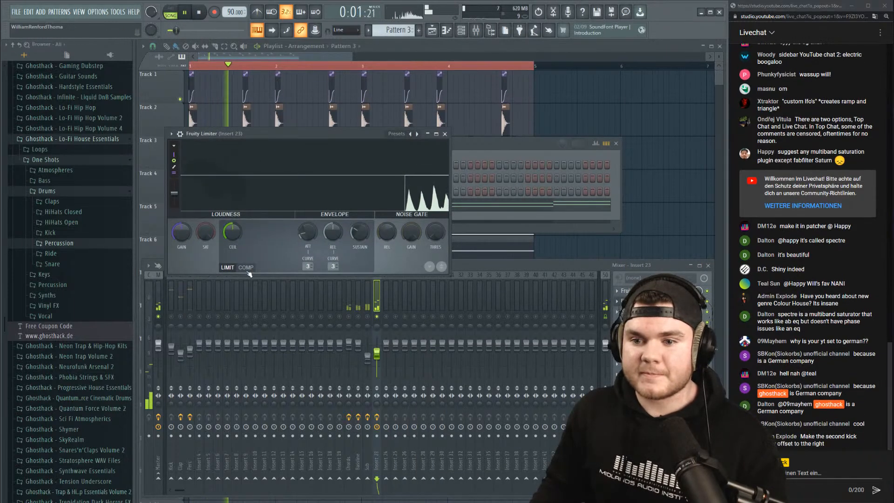
{"action": "left_click", "coordinate": [246, 268]}
Set the compressor's threshold to about -20.9 dB, raise its ratio and adjust its release during playback.
{"action": "left_click_drag", "start_coordinate": [233, 228], "coordinate": [233, 264]}
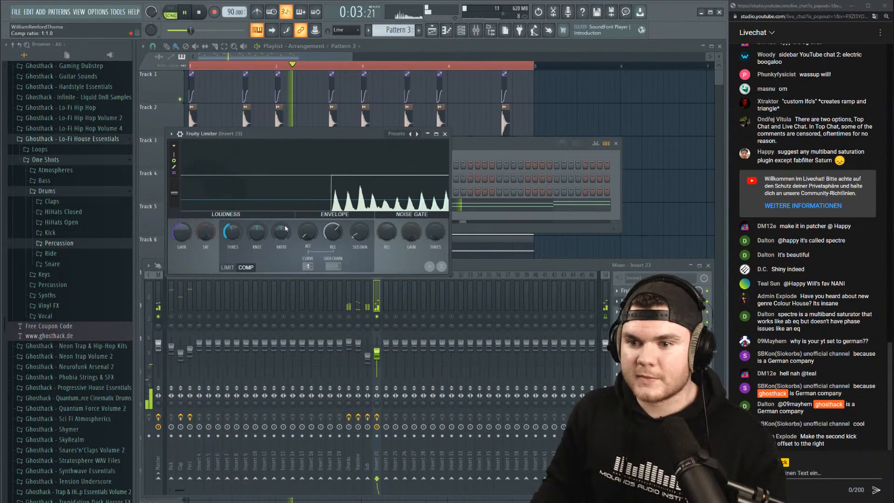
{"action": "left_click_drag", "start_coordinate": [232, 231], "coordinate": [233, 256]}
{"action": "left_click_drag", "start_coordinate": [332, 231], "coordinate": [333, 218]}
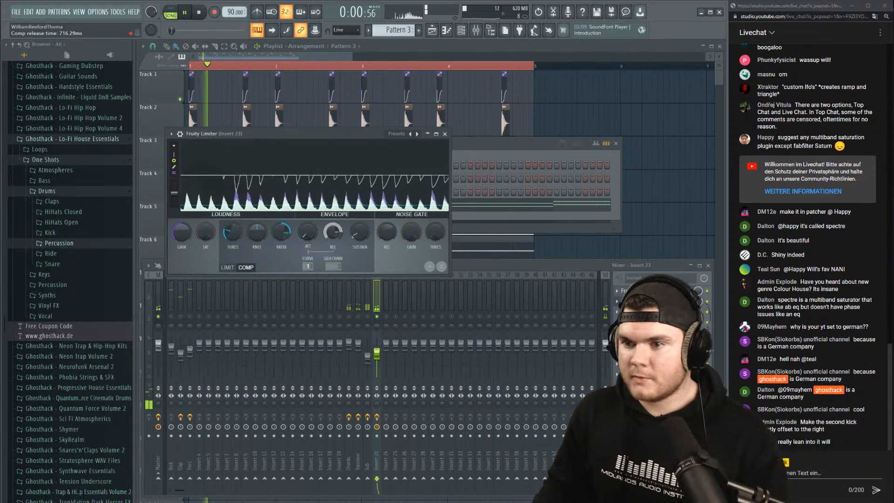
{"action": "left_click_drag", "start_coordinate": [237, 232], "coordinate": [237, 235]}
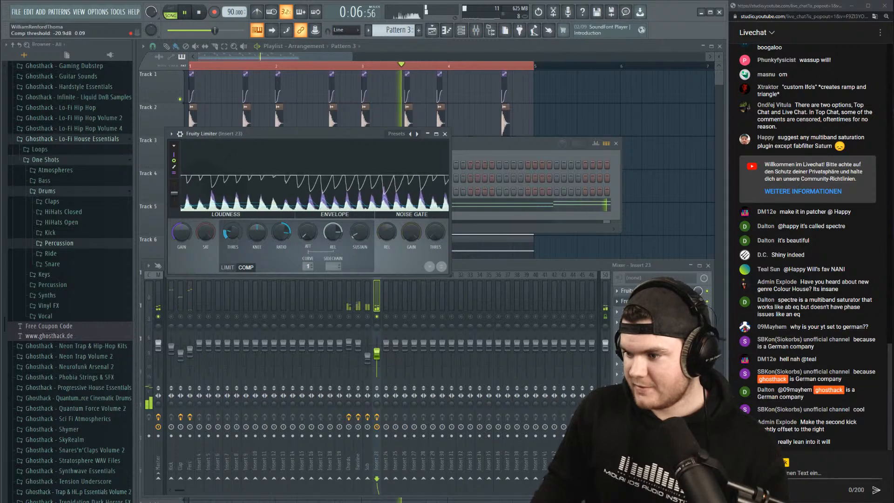
Check insert 23's equalizer during playback, close all open windows and stop playback.
{"action": "left_click", "coordinate": [652, 290]}
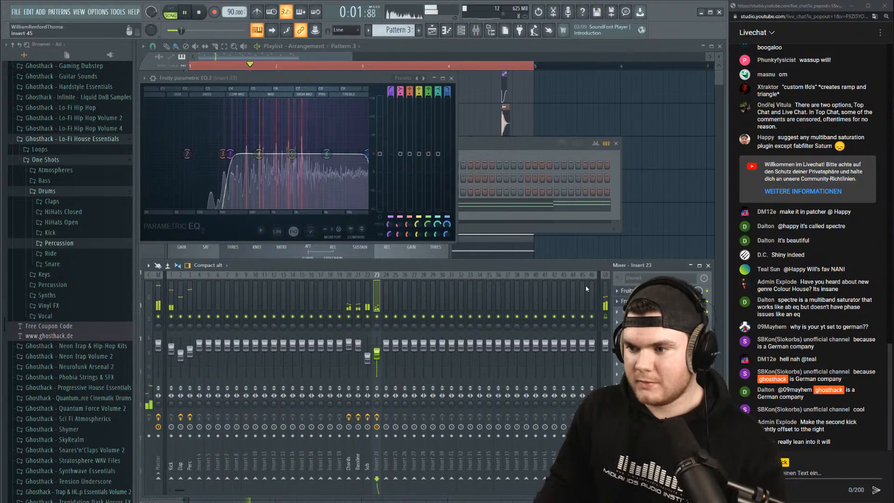
{"action": "left_click", "coordinate": [475, 147]}
{"action": "key", "text": "F12"}
{"action": "key", "text": "space"}
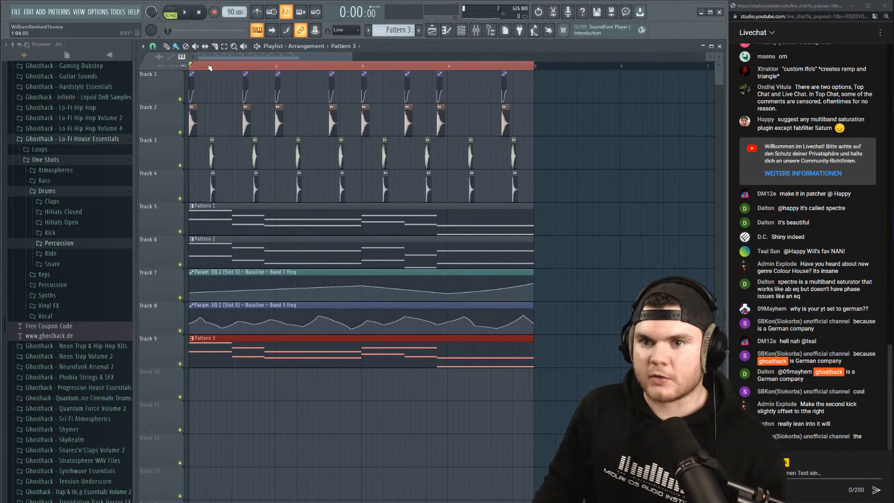
Shift the second kick and its gain automation clip slightly later to 1:11:11, checking the timing by playback.
{"action": "key", "text": "space"}
{"action": "scroll", "coordinate": [208, 67], "scroll_direction": "up", "scroll_amount": 4}
{"action": "left_click_drag", "start_coordinate": [227, 58], "coordinate": [215, 58]}
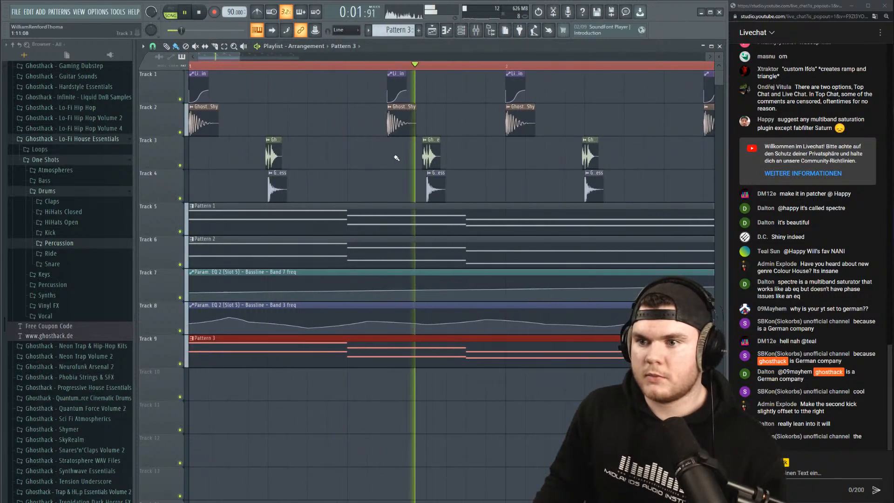
{"action": "left_click", "coordinate": [403, 119]}
{"action": "key", "text": "space"}
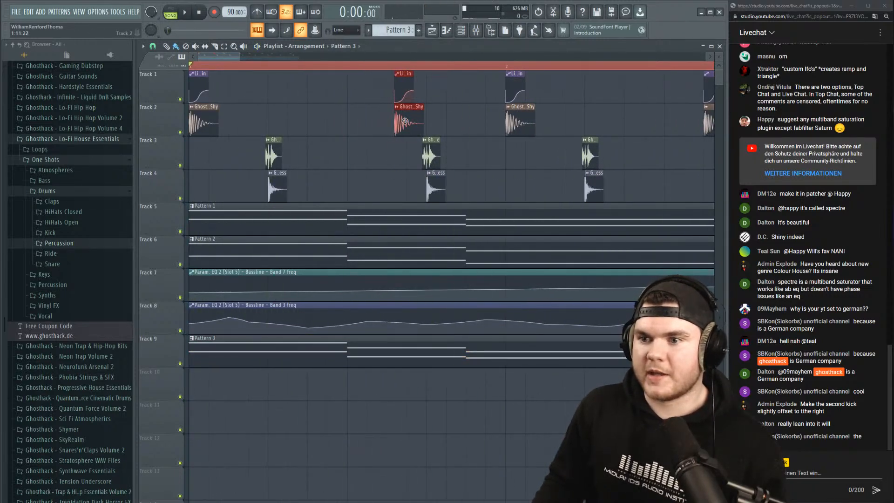
{"action": "key", "text": "space"}
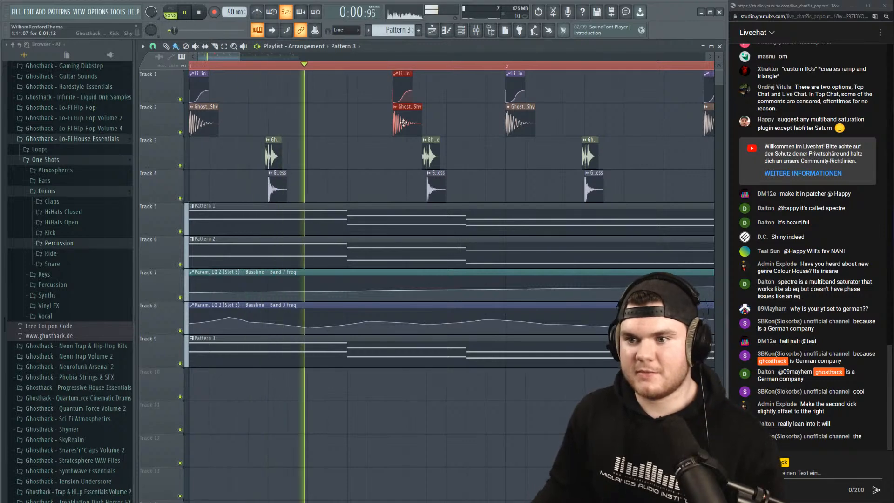
{"action": "left_click_drag", "start_coordinate": [403, 122], "coordinate": [406, 122]}
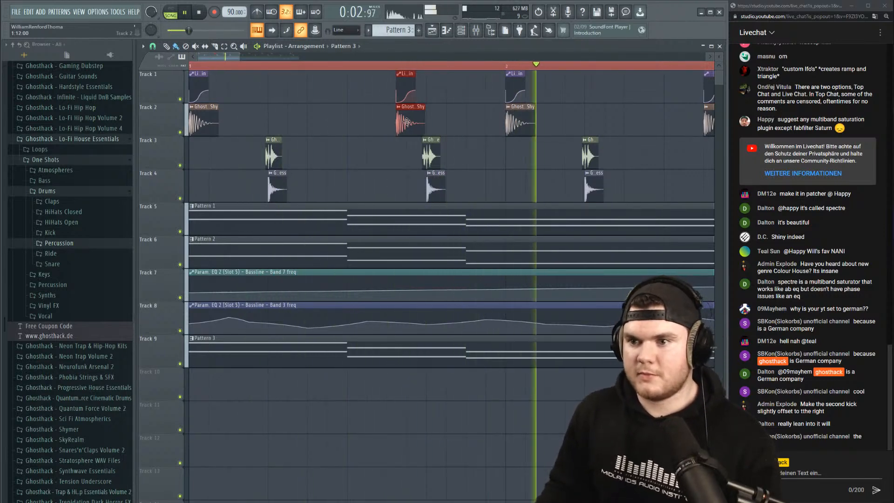
{"action": "key", "text": "space"}
{"action": "key", "text": "space"}
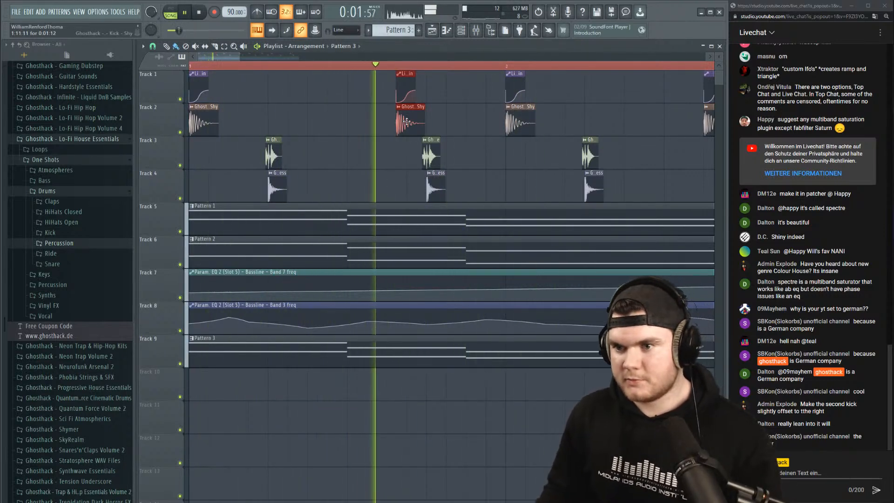
Listen to the shifted second kick and move it with its gain automation clip back to 1:11:00.
{"action": "scroll", "coordinate": [388, 68], "scroll_direction": "down", "scroll_amount": 4}
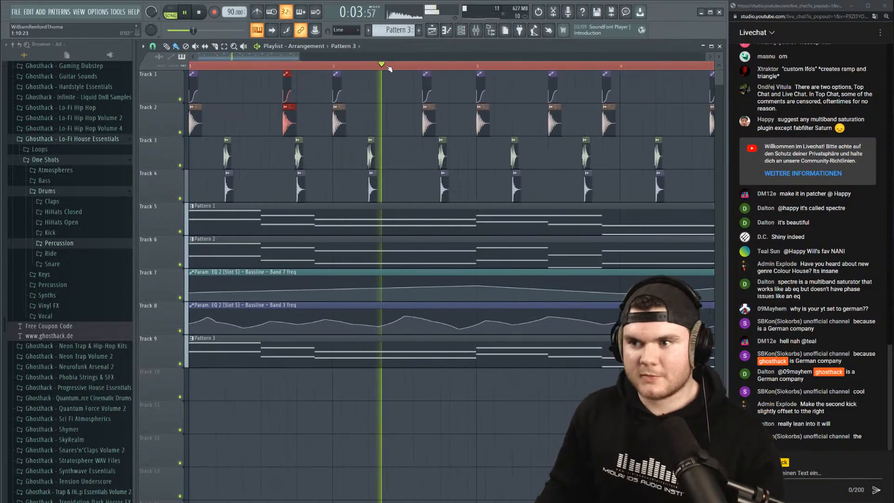
{"action": "scroll", "coordinate": [388, 68], "scroll_direction": "down", "scroll_amount": 2}
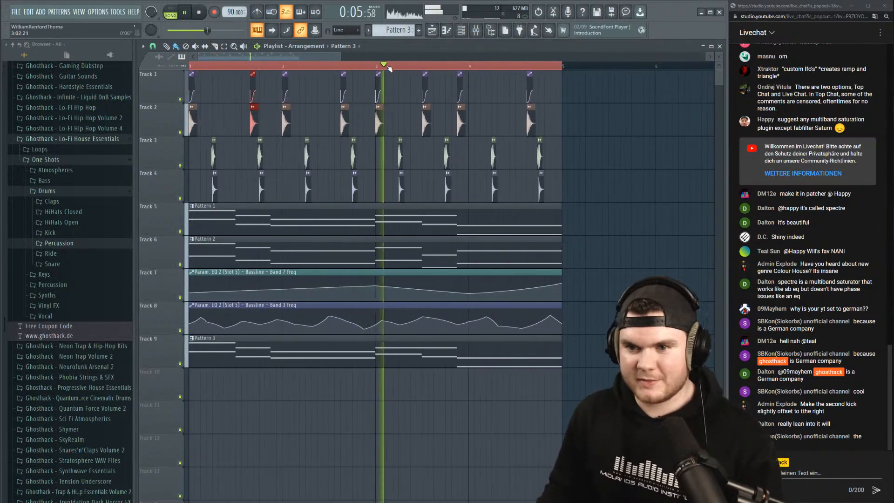
{"action": "key", "text": "space"}
{"action": "scroll", "coordinate": [264, 94], "scroll_direction": "up", "scroll_amount": 7}
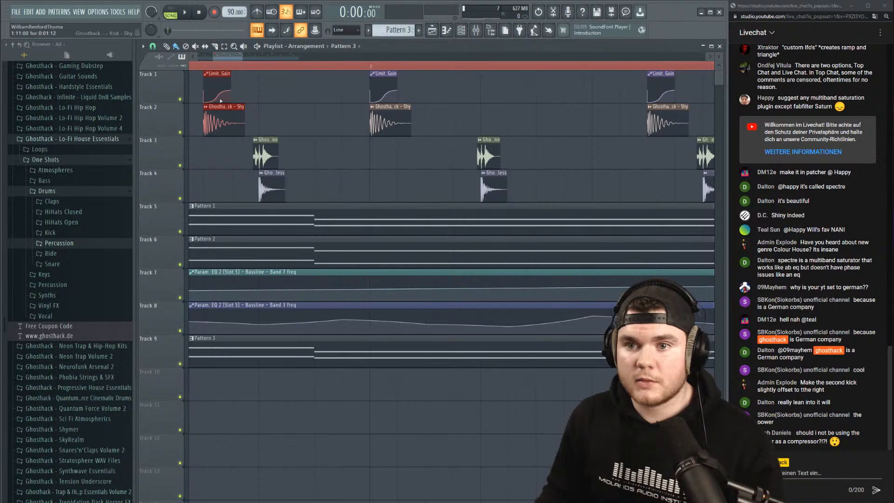
{"action": "key", "text": "space"}
{"action": "scroll", "coordinate": [220, 100], "scroll_direction": "down", "scroll_amount": 7}
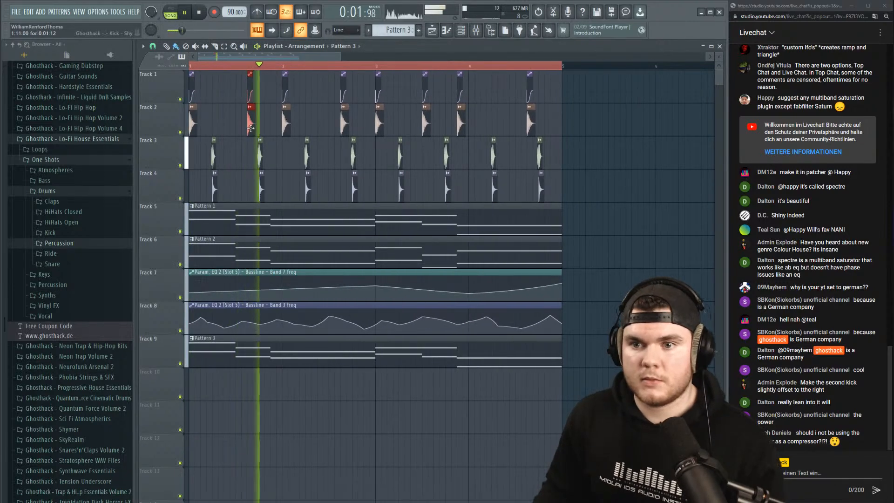
Select the second kicks of bars 1, 2 and 4 with their gain automation clips and shift them later together.
{"action": "left_click_drag", "start_coordinate": [246, 156], "coordinate": [252, 91]}
{"action": "left_click_drag", "start_coordinate": [334, 155], "coordinate": [347, 88]}
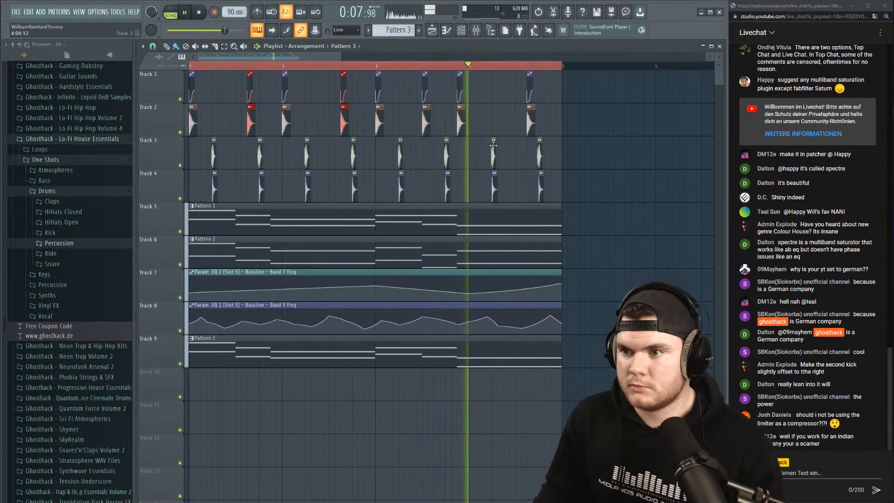
{"action": "scroll", "coordinate": [545, 68], "scroll_direction": "up", "scroll_amount": 4}
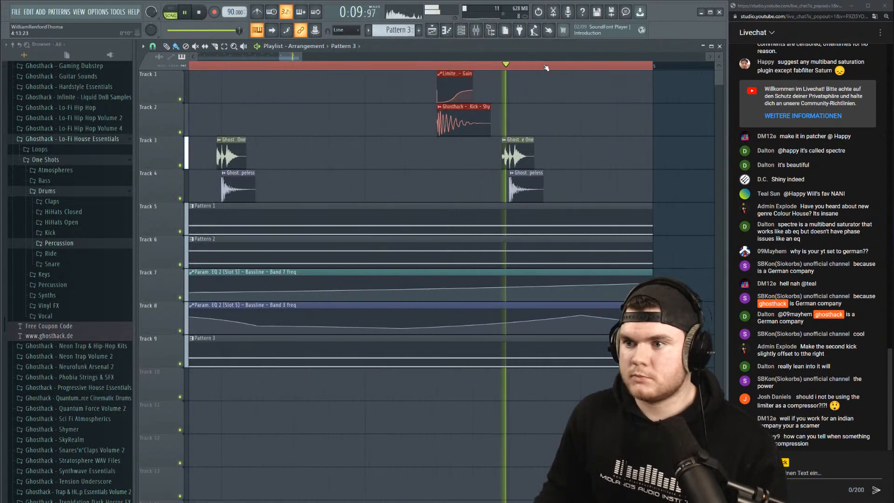
{"action": "key", "text": "space"}
{"action": "left_click_drag", "start_coordinate": [457, 120], "coordinate": [494, 120]}
{"action": "scroll", "coordinate": [484, 65], "scroll_direction": "down", "scroll_amount": 3}
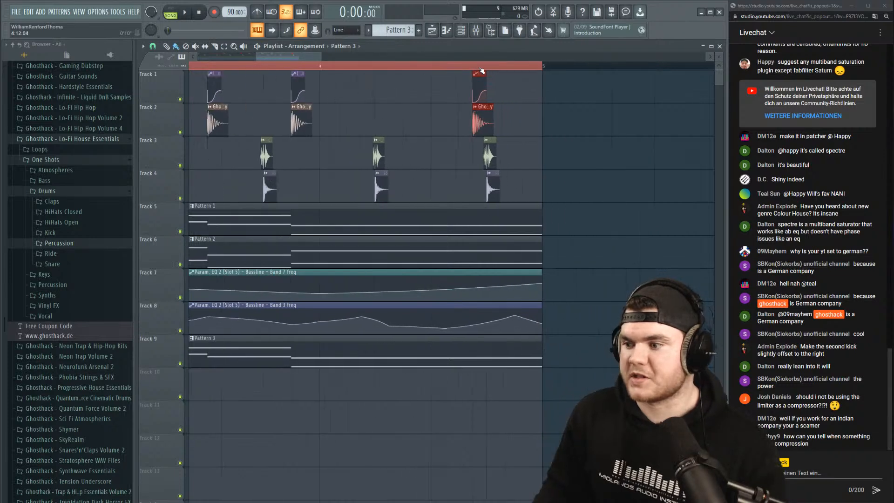
{"action": "key", "text": "space"}
{"action": "scroll", "coordinate": [481, 70], "scroll_direction": "down", "scroll_amount": 1}
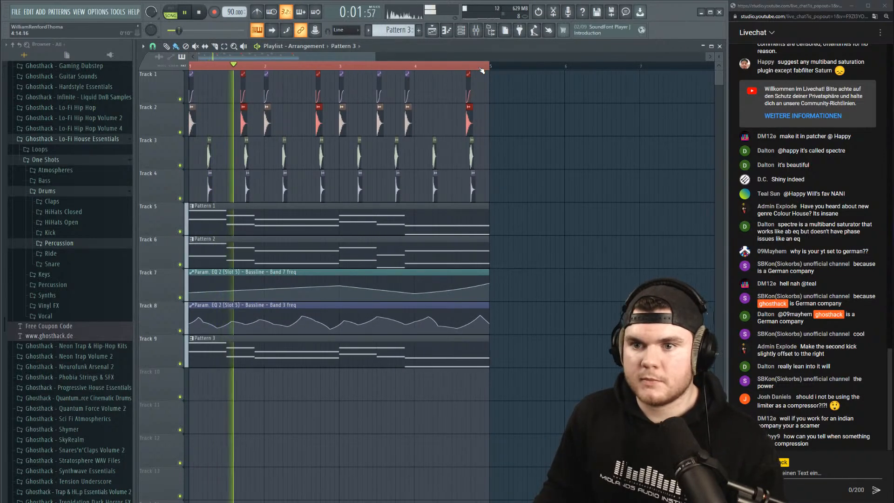
Nudge the three selected kicks and their gain automation clips slightly earlier and play the arrangement.
{"action": "scroll", "coordinate": [477, 70], "scroll_direction": "up", "scroll_amount": 3}
{"action": "key", "text": "space"}
{"action": "left_click_drag", "start_coordinate": [433, 122], "coordinate": [420, 123]}
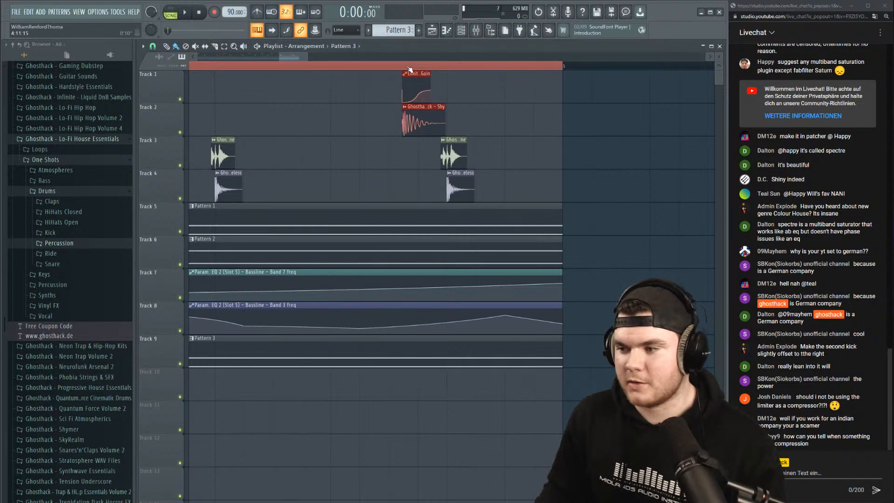
{"action": "scroll", "coordinate": [409, 67], "scroll_direction": "down", "scroll_amount": 5}
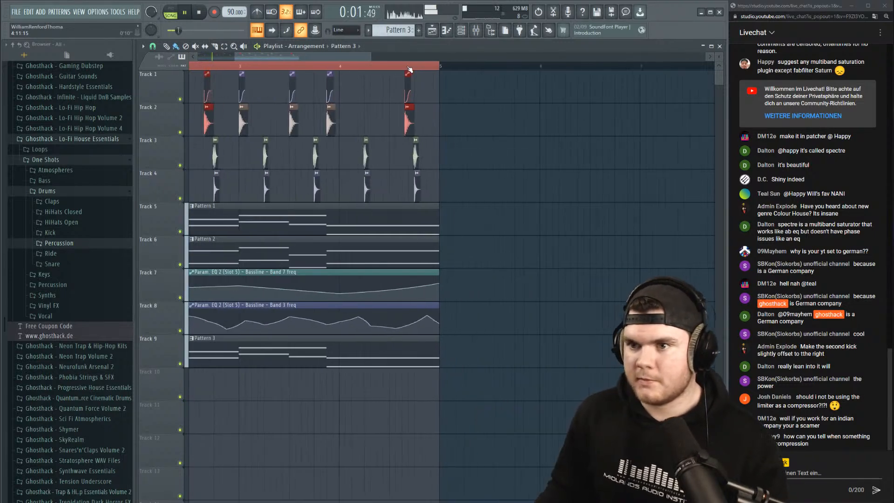
Listen through the four-bar arrangement while reviewing the placement of the three shifted kicks and their gain automation clips.
{"action": "scroll", "coordinate": [221, 65], "scroll_direction": "up", "scroll_amount": 4}
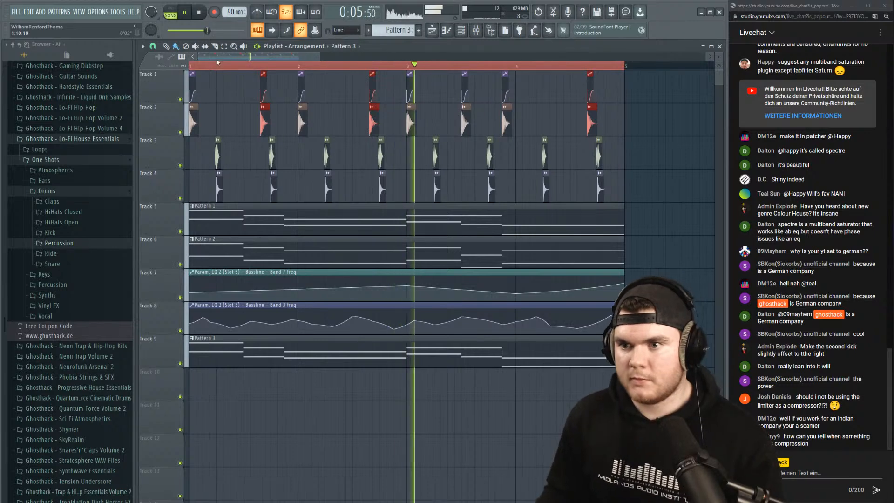
{"action": "scroll", "coordinate": [405, 93], "scroll_direction": "up", "scroll_amount": 3}
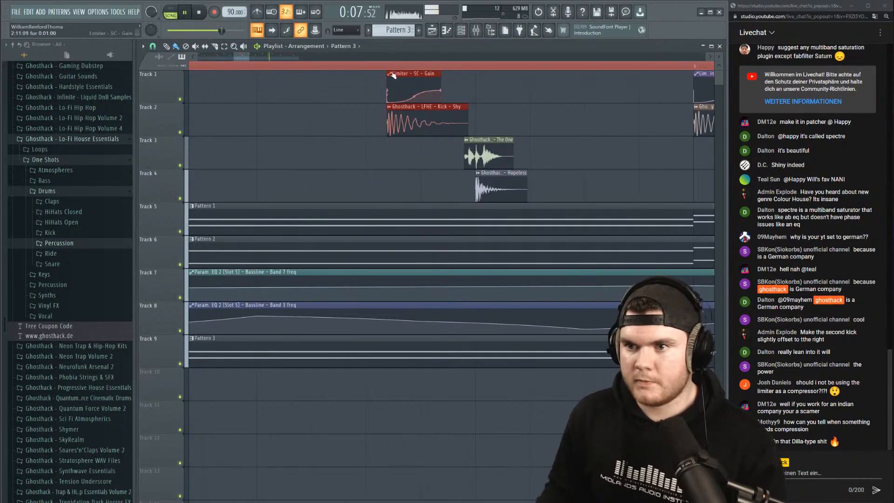
{"action": "scroll", "coordinate": [392, 75], "scroll_direction": "down", "scroll_amount": 5}
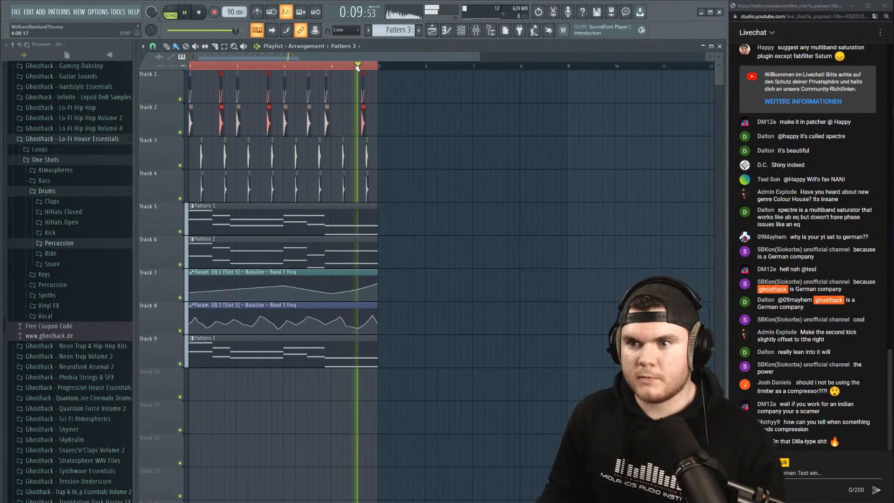
{"action": "scroll", "coordinate": [357, 67], "scroll_direction": "up", "scroll_amount": 5}
{"action": "key", "text": "space"}
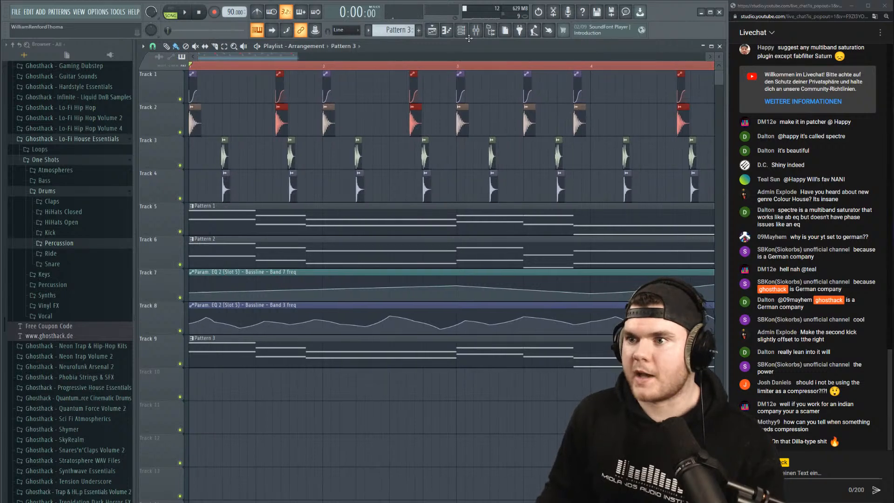
Solo Insert 23 in the mixer and examine the Fruity Limiter's compression of the Serum #2 layer during playback.
{"action": "left_click", "coordinate": [476, 31]}
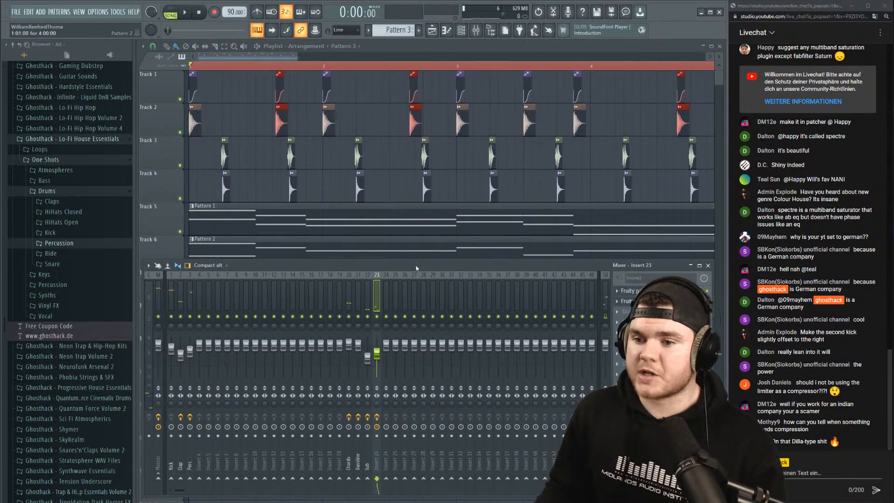
{"action": "right_click", "coordinate": [378, 318]}
{"action": "left_click", "coordinate": [654, 301]}
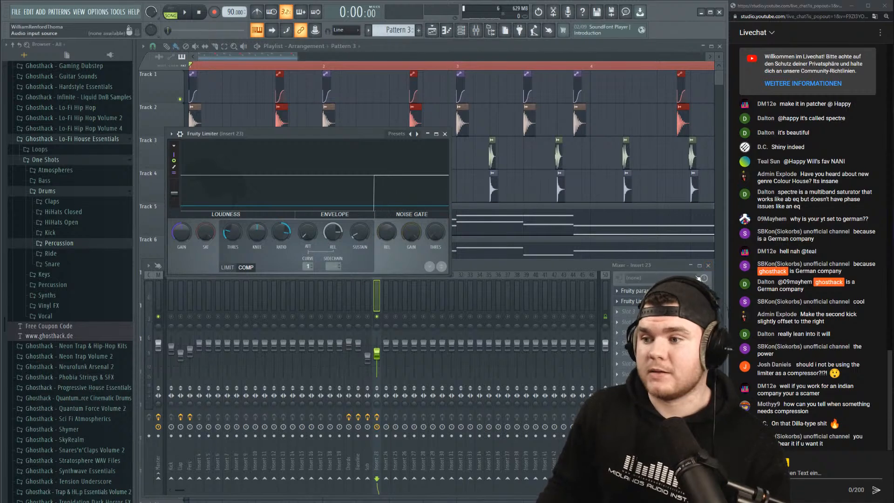
{"action": "key", "text": "space"}
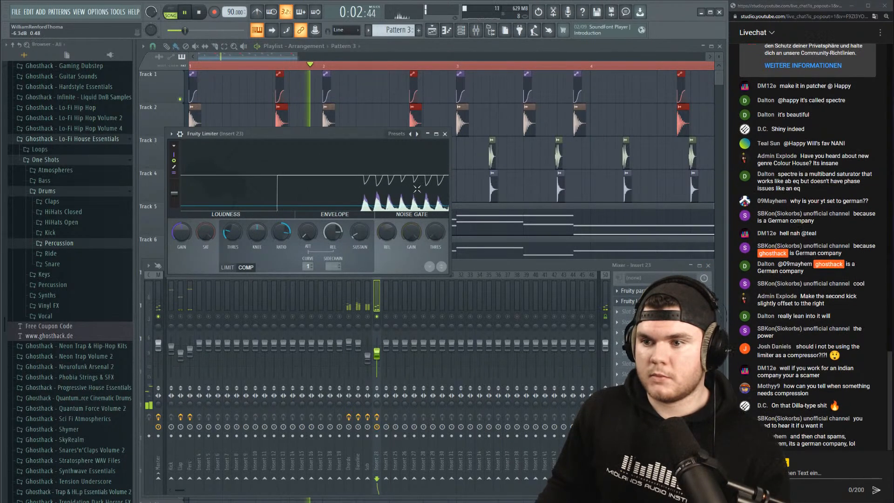
{"action": "key", "text": "space"}
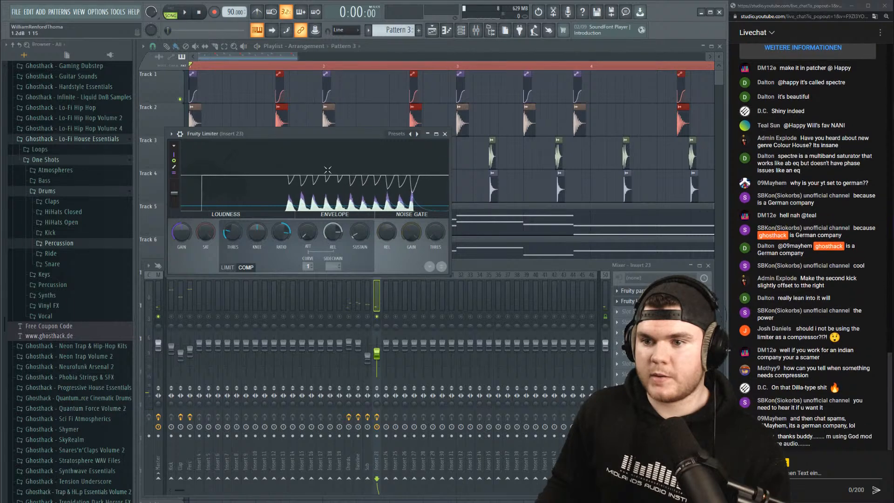
{"action": "left_click", "coordinate": [326, 184]}
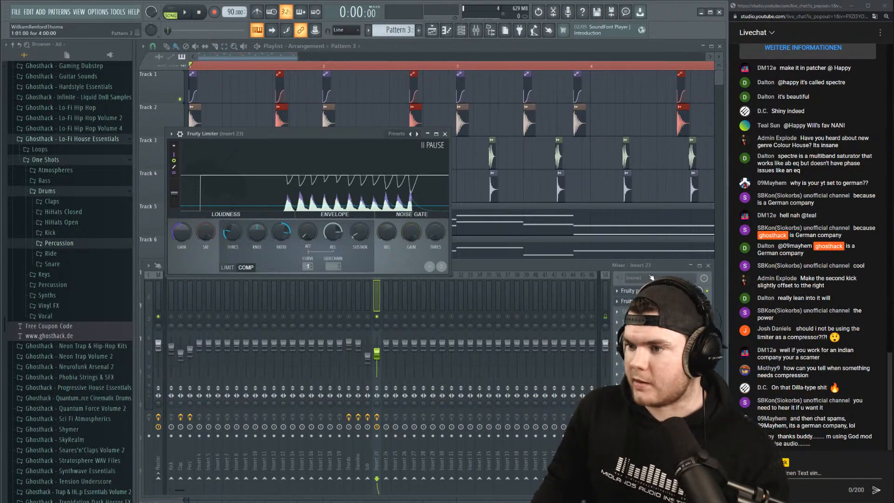
{"action": "left_click", "coordinate": [626, 301]}
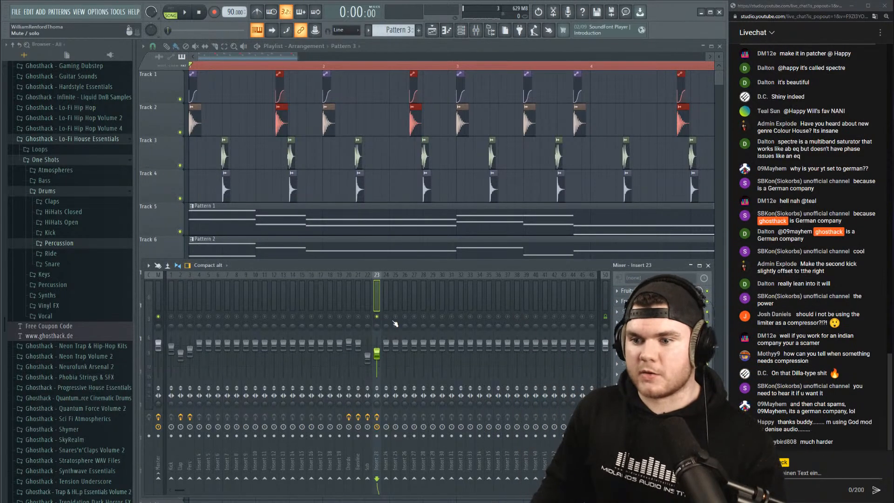
Raise the hyper mix to 100% in Serum #2 and fine-tune the detune of oscillators A and B.
{"action": "key", "text": "space"}
{"action": "key", "text": "space"}
{"action": "left_click", "coordinate": [463, 31]}
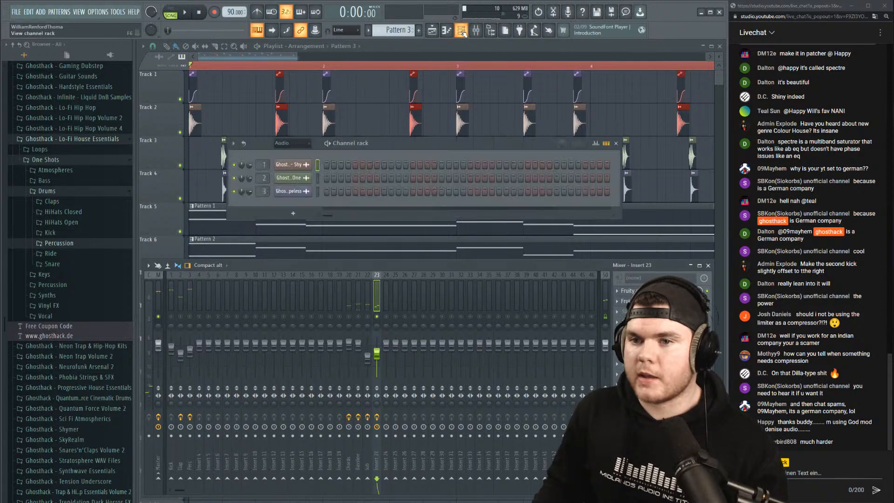
{"action": "left_click", "coordinate": [288, 180]}
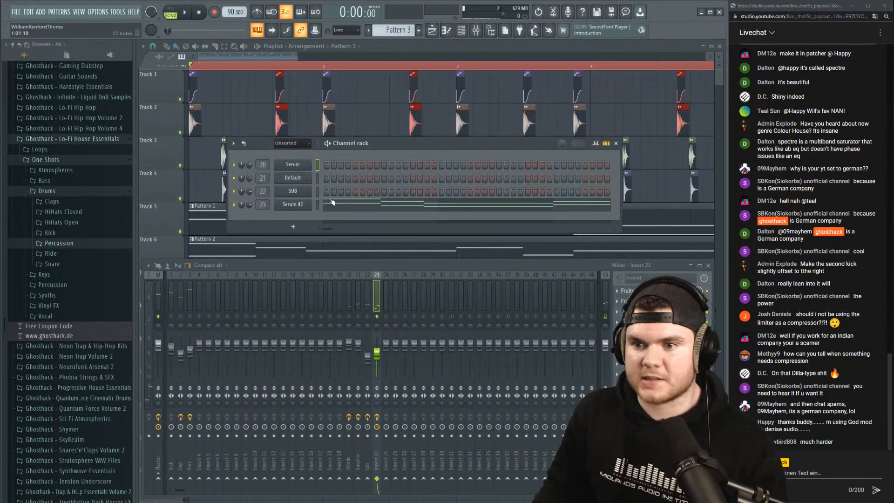
{"action": "left_click", "coordinate": [292, 205]}
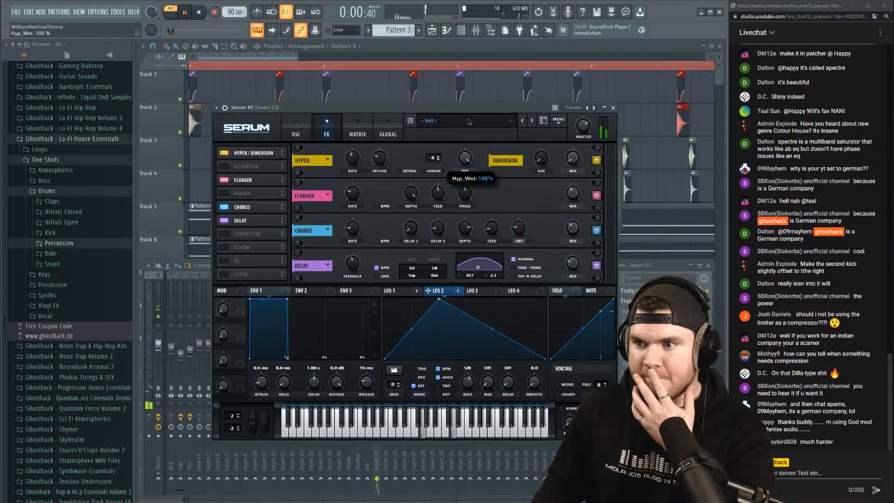
{"action": "left_click", "coordinate": [296, 130]}
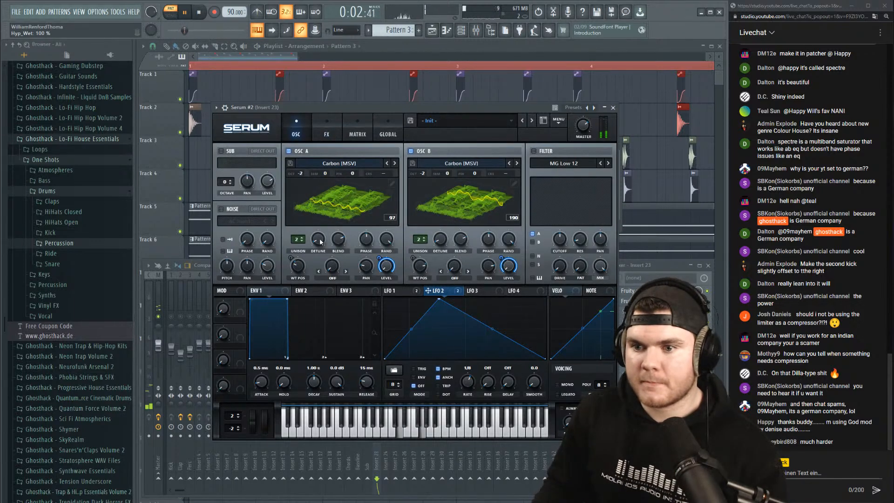
{"action": "left_click_drag", "start_coordinate": [319, 238], "coordinate": [320, 233]}
{"action": "left_click_drag", "start_coordinate": [438, 234], "coordinate": [438, 236]}
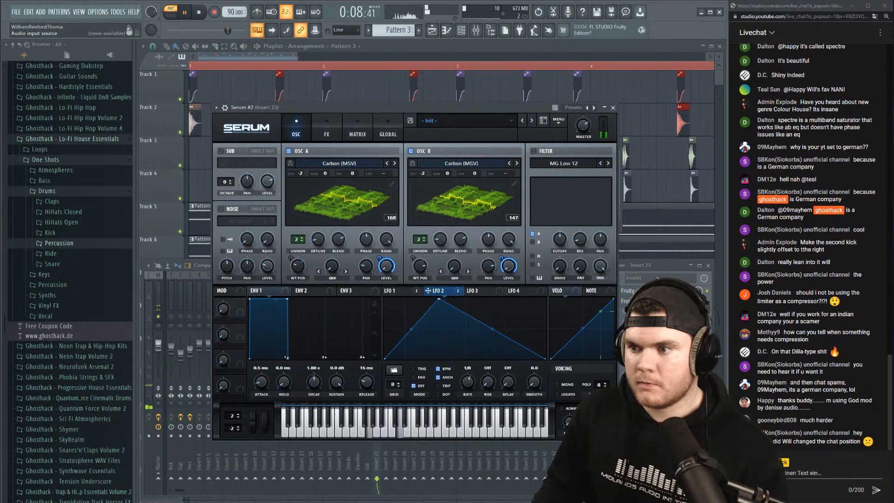
Unsolo Insert 23, close the open windows and play the full arrangement in song mode.
{"action": "left_click", "coordinate": [622, 278]}
{"action": "right_click", "coordinate": [376, 316]}
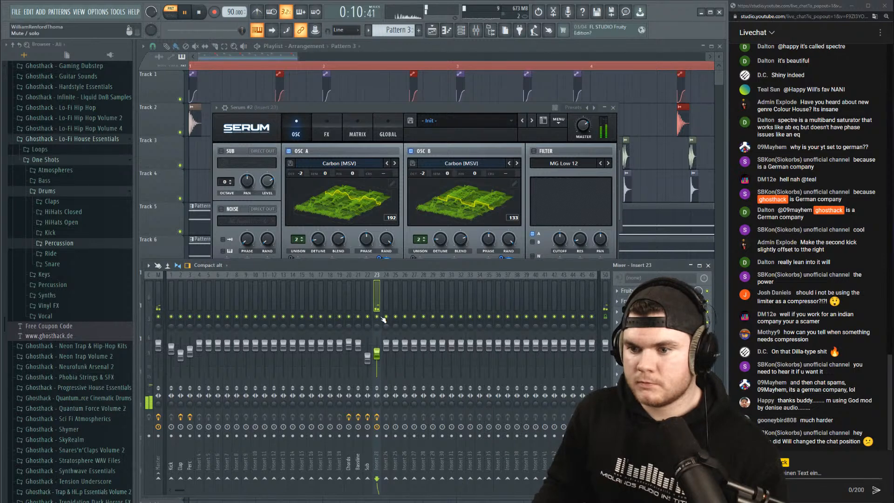
{"action": "key", "text": "space"}
{"action": "key", "text": "F12"}
{"action": "key", "text": "l"}
{"action": "scroll", "coordinate": [223, 68], "scroll_direction": "down", "scroll_amount": 2}
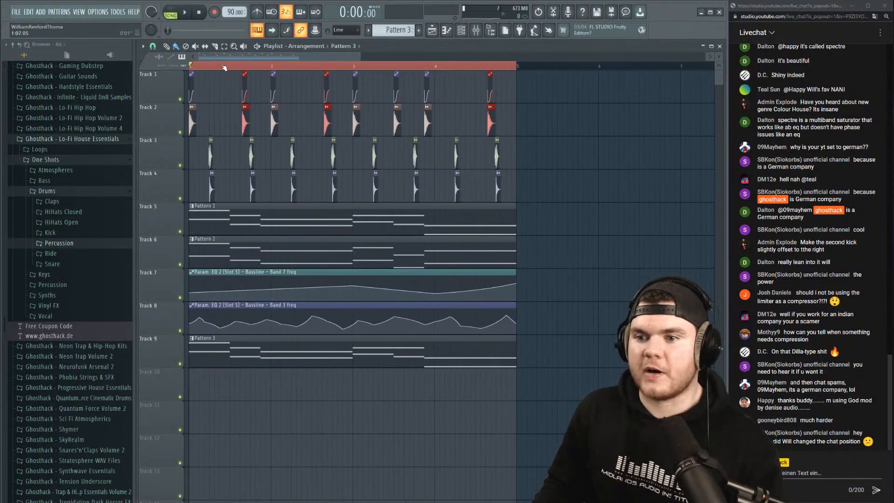
{"action": "key", "text": "space"}
{"action": "scroll", "coordinate": [224, 67], "scroll_direction": "up", "scroll_amount": 1}
Turn the band 5 boost in Insert 23's Fruity Parametric EQ 2 into a cut while the arrangement plays.
{"action": "key", "text": "F9"}
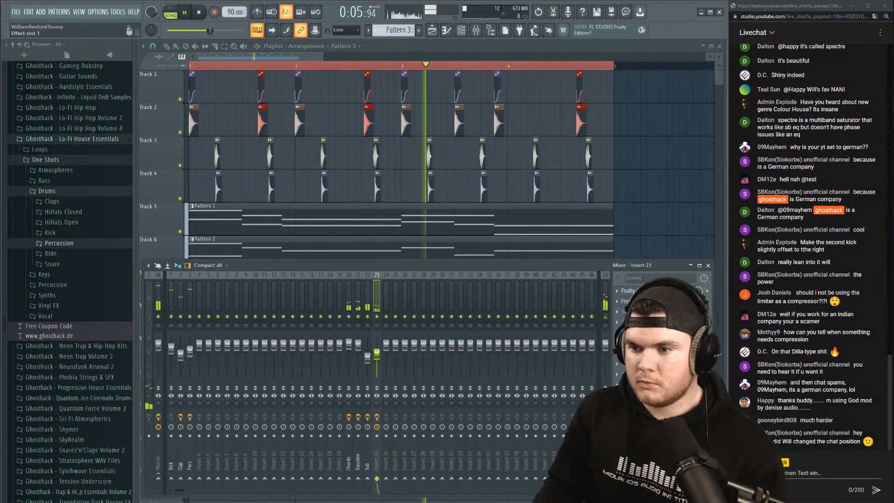
{"action": "left_click", "coordinate": [627, 290]}
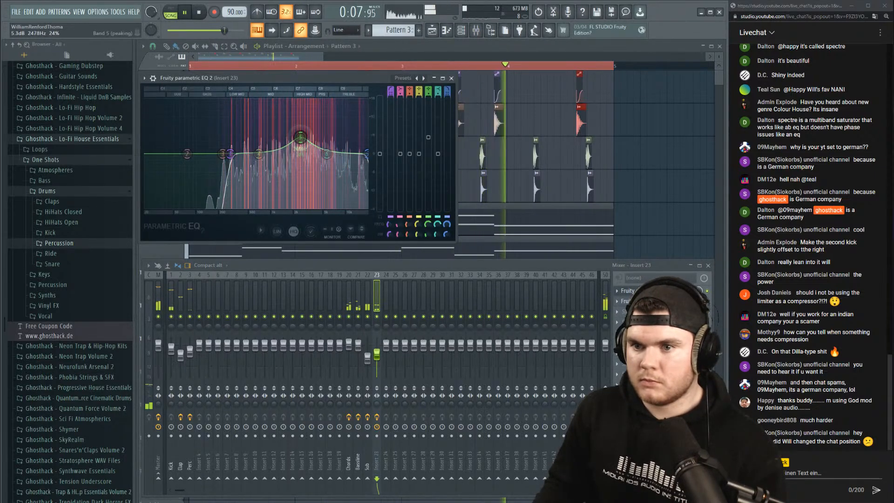
{"action": "left_click_drag", "start_coordinate": [300, 137], "coordinate": [299, 175]}
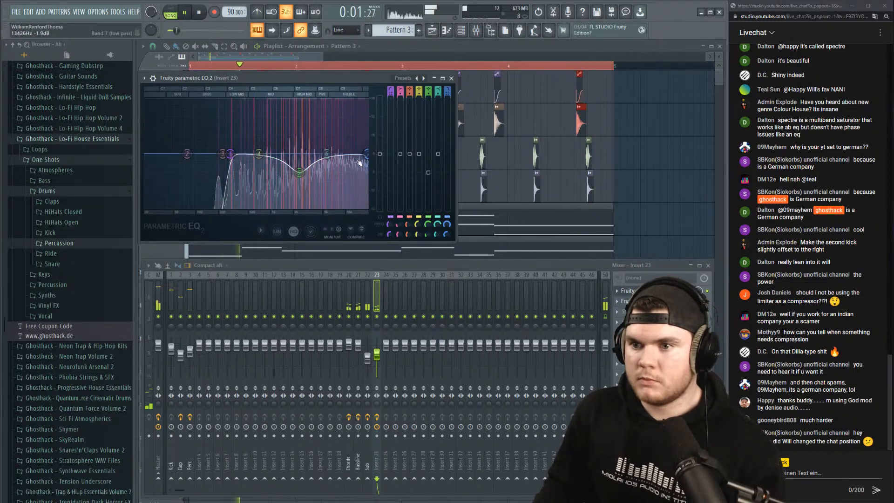
{"action": "key", "text": "Escape"}
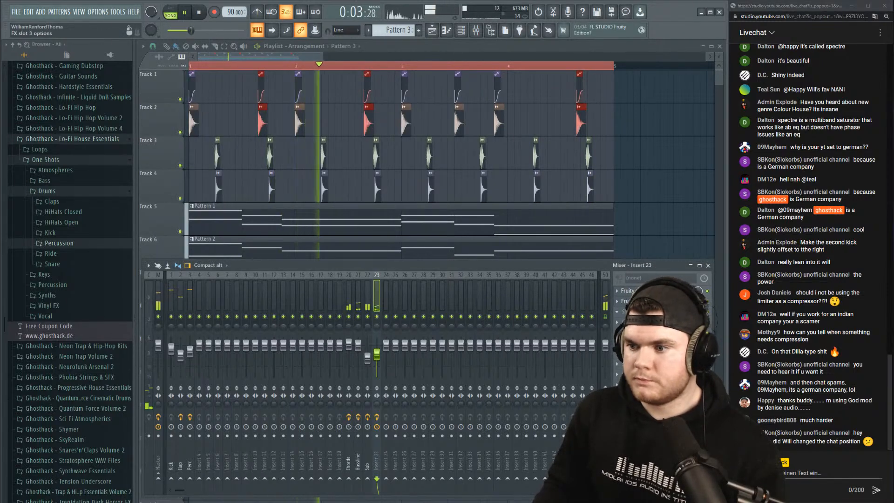
{"action": "key", "text": "space"}
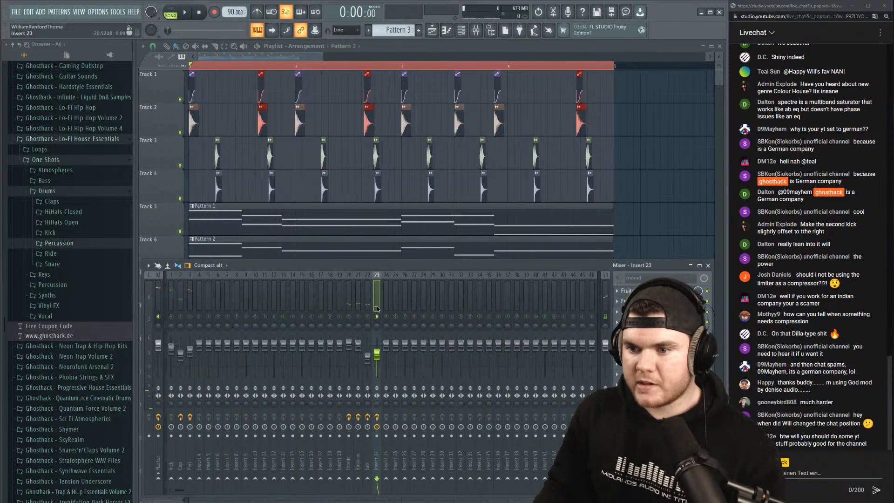
Load the Vinyl effect into slot 4 of Insert 23, set its dust to 0% and play it.
{"action": "left_click", "coordinate": [643, 321]}
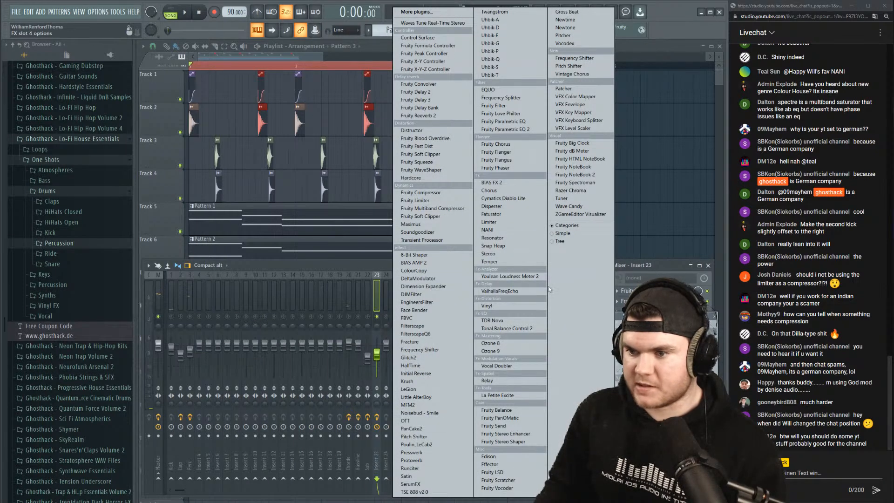
{"action": "left_click", "coordinate": [486, 306]}
{"action": "left_click_drag", "start_coordinate": [238, 113], "coordinate": [296, 149]}
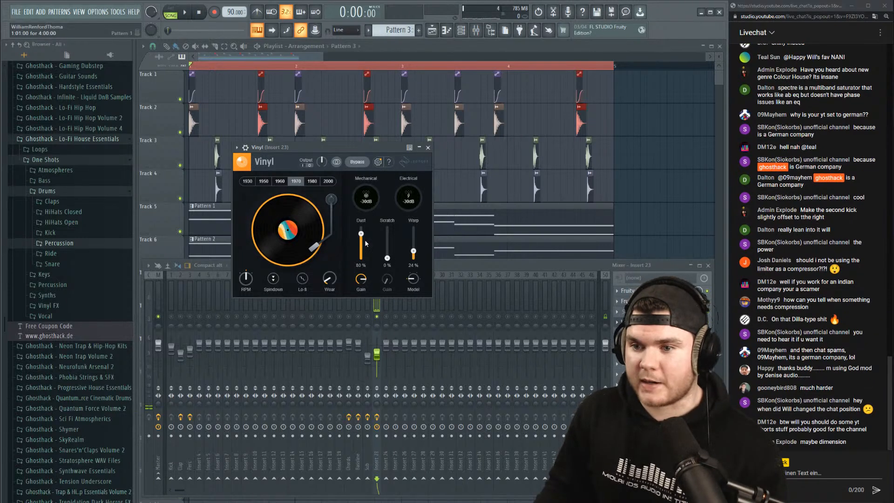
{"action": "key", "text": "space"}
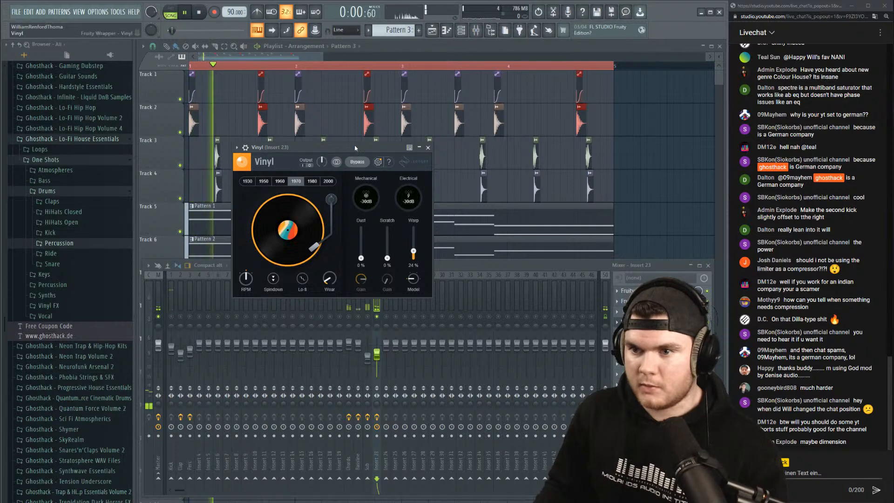
Set the Vinyl effect's year to 1960, audition its lo-fi mode on and off, and raise warp to 31%.
{"action": "left_click", "coordinate": [287, 181]}
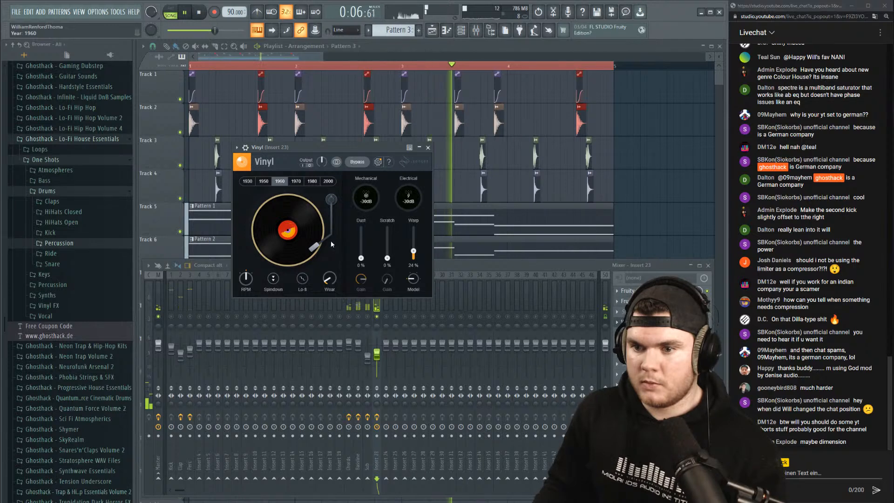
{"action": "left_click", "coordinate": [303, 279]}
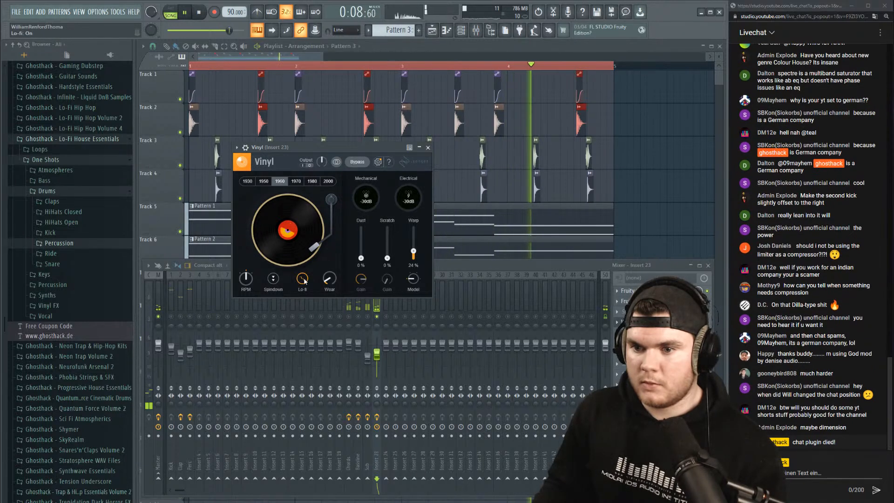
{"action": "left_click", "coordinate": [303, 279]}
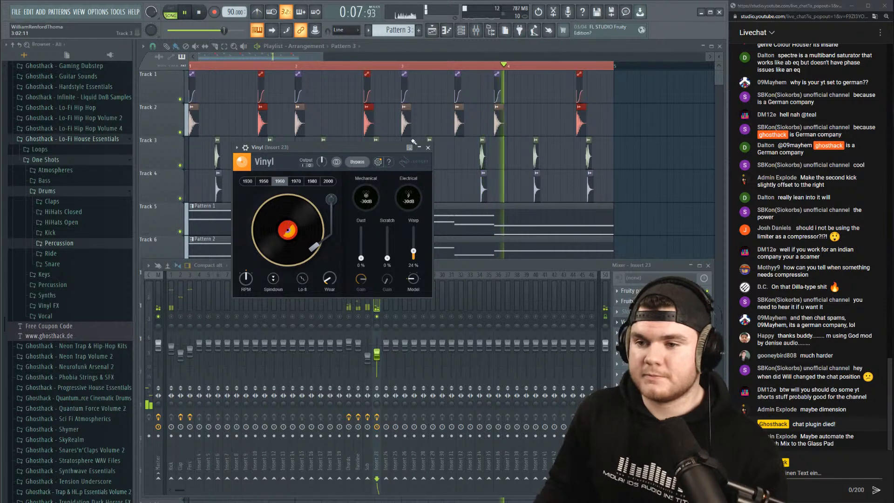
{"action": "left_click_drag", "start_coordinate": [414, 251], "coordinate": [414, 252]}
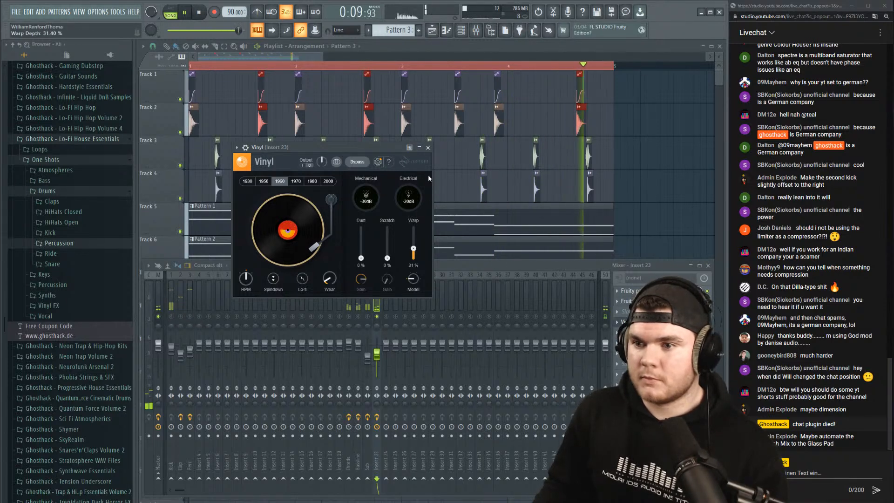
{"action": "left_click", "coordinate": [427, 148]}
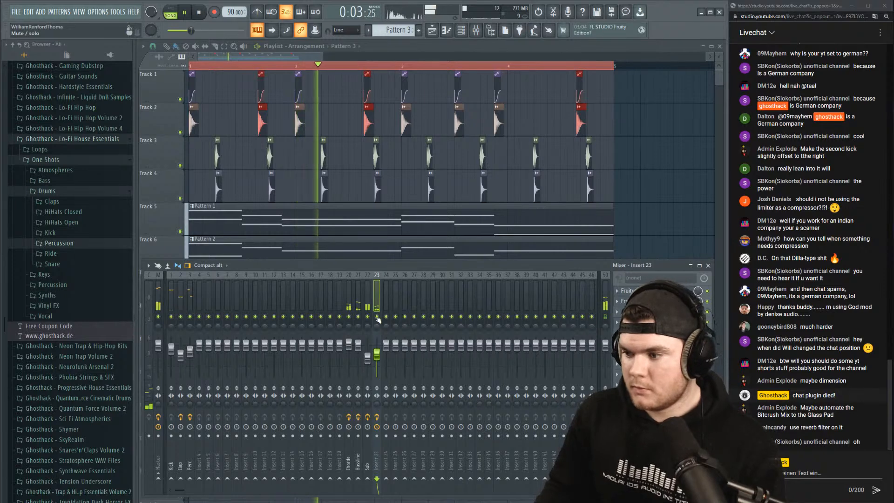
Stop playback, reselect Insert 23 in the mixer and play the arrangement again from the start.
{"action": "key", "text": "space"}
{"action": "left_click", "coordinate": [371, 304]}
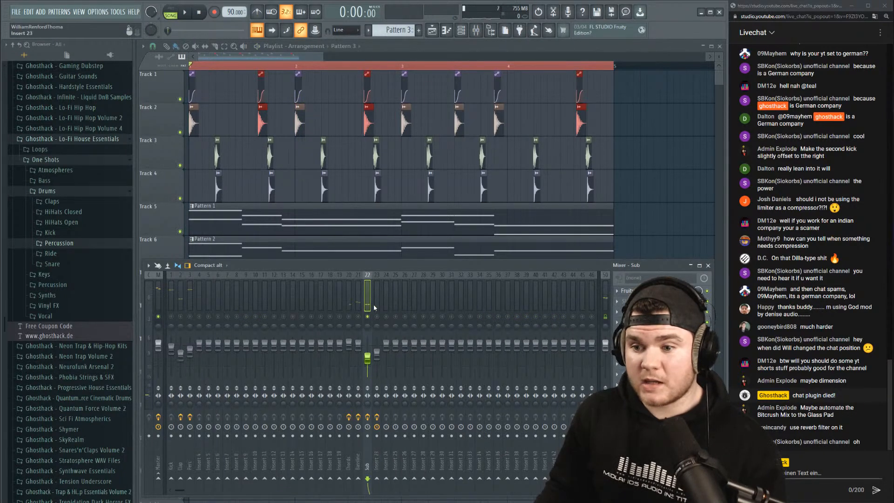
{"action": "left_click", "coordinate": [375, 305]}
{"action": "key", "text": "space"}
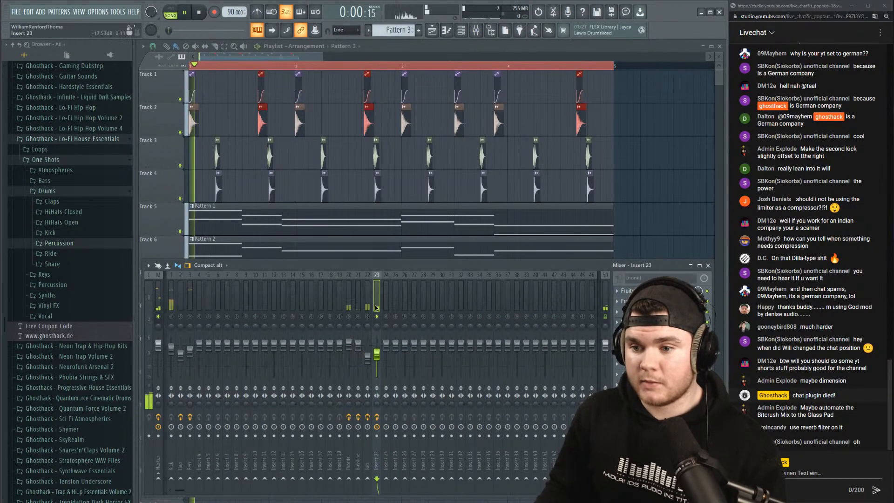
Enable the filter in the Serum #2 effects rack and set its type to Combs.
{"action": "left_click", "coordinate": [460, 29]}
{"action": "left_click", "coordinate": [298, 209]}
{"action": "key", "text": "space"}
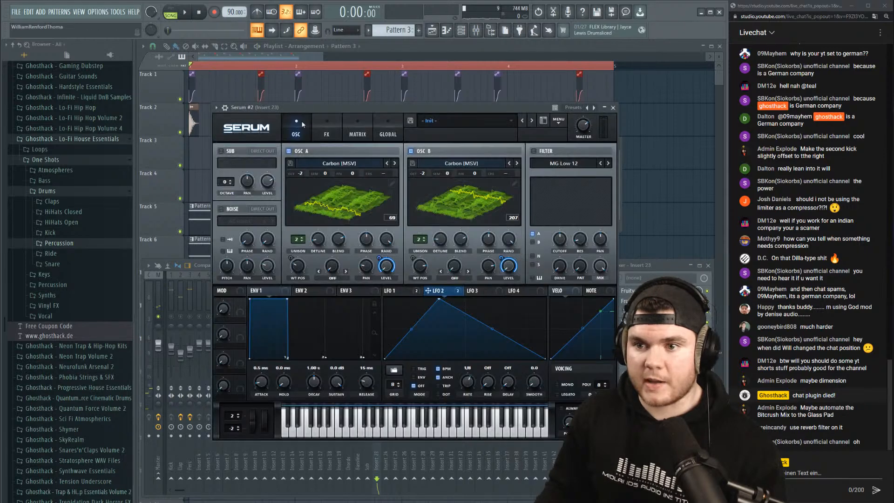
{"action": "left_click", "coordinate": [327, 123]}
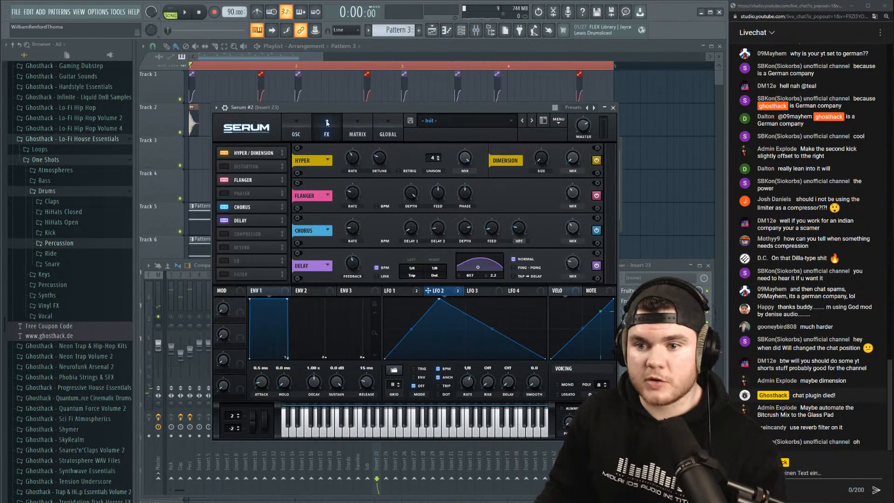
{"action": "left_click", "coordinate": [232, 275]}
{"action": "left_click", "coordinate": [365, 265]}
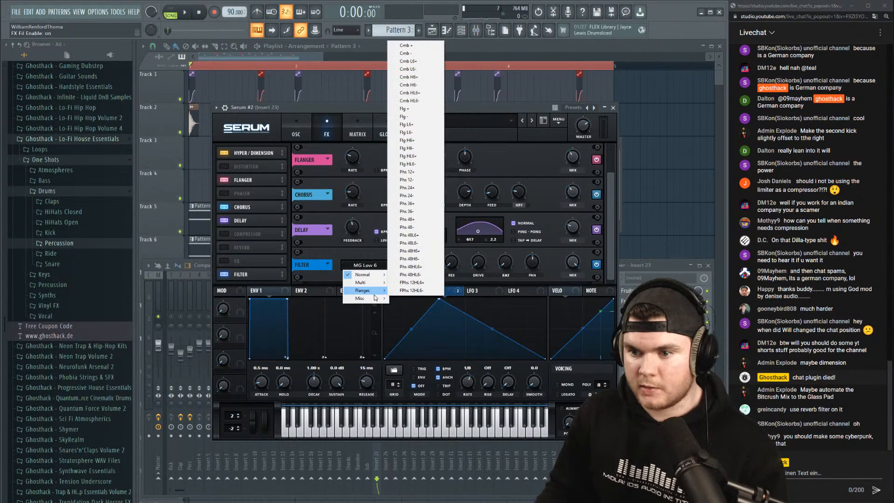
{"action": "mouse_move", "coordinate": [372, 300]}
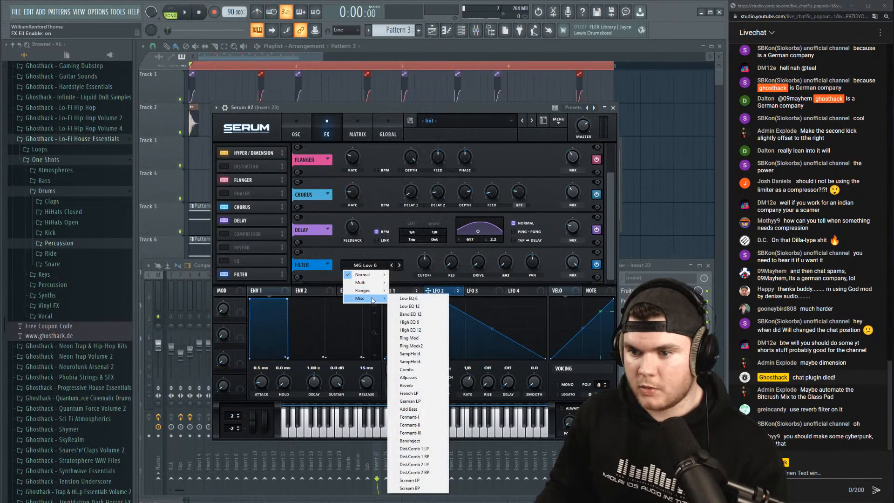
{"action": "left_click", "coordinate": [418, 369]}
Play the arrangement while adjusting the Combs filter's resonance and lowering its cutoff to 22 Hz.
{"action": "left_click_drag", "start_coordinate": [444, 111], "coordinate": [446, 94]}
{"action": "key", "text": "space"}
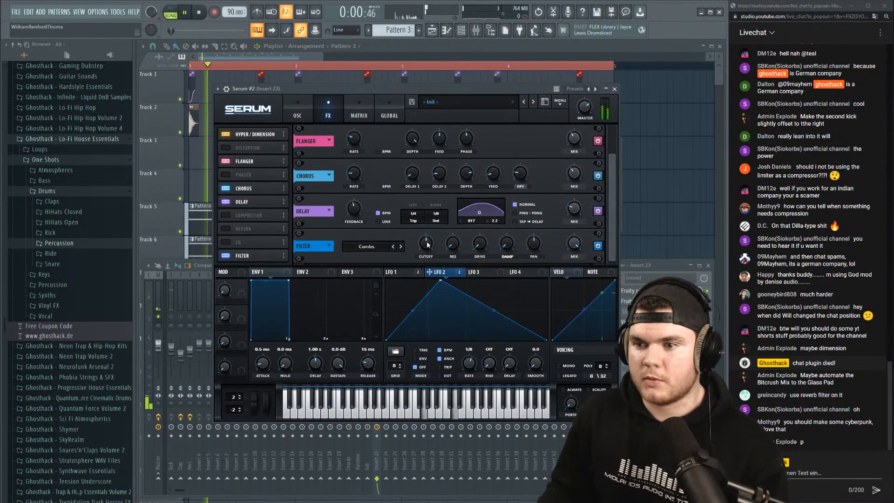
{"action": "left_click_drag", "start_coordinate": [422, 238], "coordinate": [425, 271]}
{"action": "left_click_drag", "start_coordinate": [453, 243], "coordinate": [431, 237]}
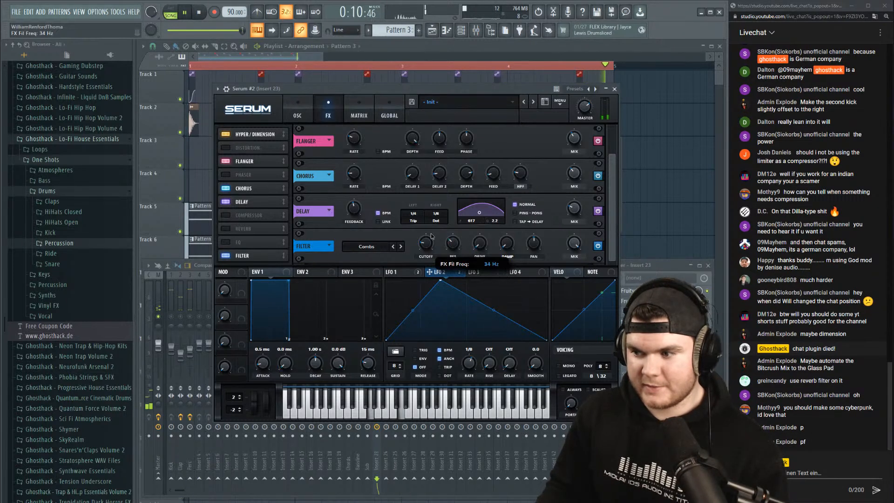
{"action": "left_click_drag", "start_coordinate": [431, 238], "coordinate": [431, 241]}
Try the Reverb filter type in Serum #2's effects rack with the cutoff at 39 Hz.
{"action": "left_click", "coordinate": [366, 247]}
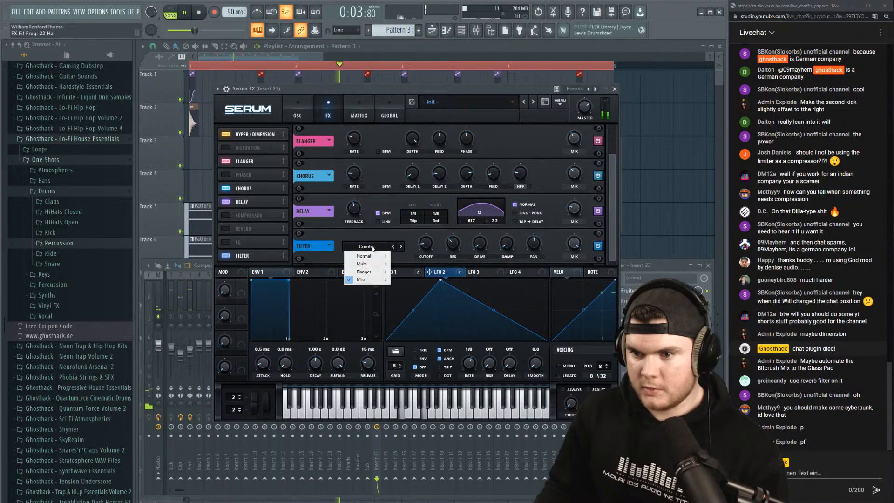
{"action": "mouse_move", "coordinate": [372, 279]}
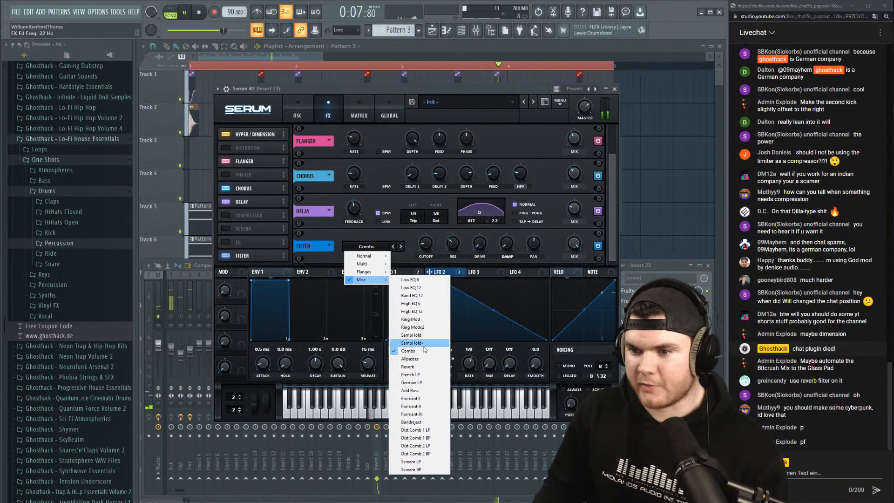
{"action": "left_click", "coordinate": [421, 366]}
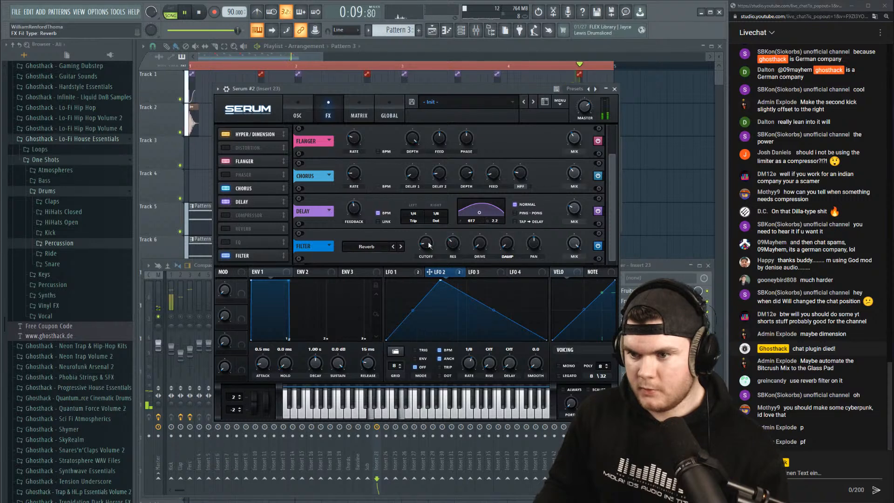
{"action": "left_click_drag", "start_coordinate": [429, 245], "coordinate": [427, 240]}
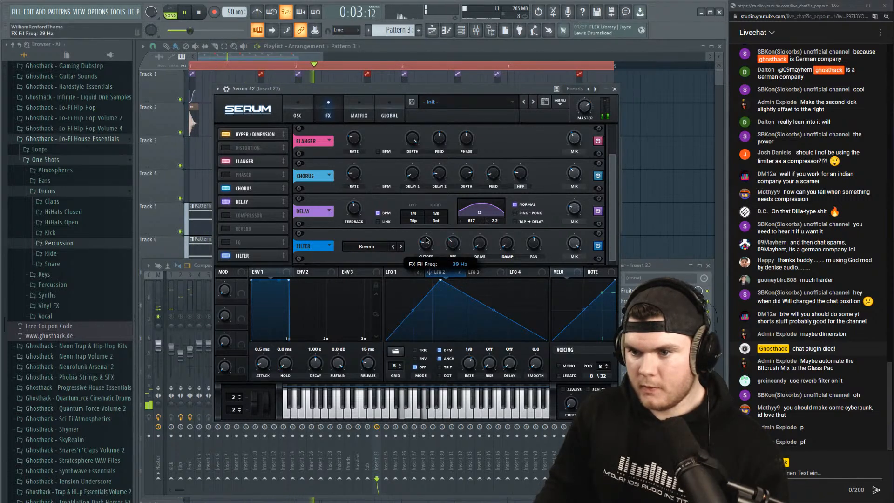
Reduce the Serum #2 filter's mix slightly and unsolo Insert 23 so all mixer tracks play.
{"action": "mouse_move", "coordinate": [576, 242]}
{"action": "left_mouse_down"}
{"action": "mouse_move", "coordinate": [572, 266]}
{"action": "mouse_move", "coordinate": [580, 246]}
{"action": "left_mouse_up"}
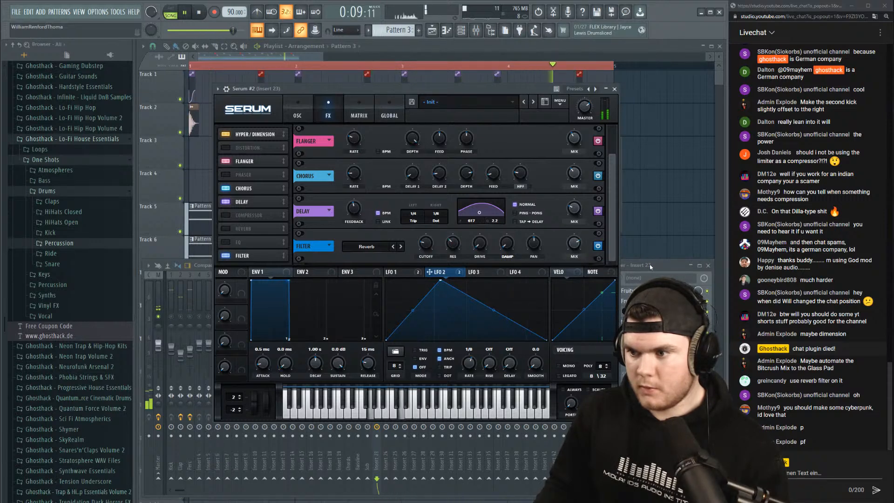
{"action": "key", "text": "F9"}
{"action": "right_click", "coordinate": [377, 318]}
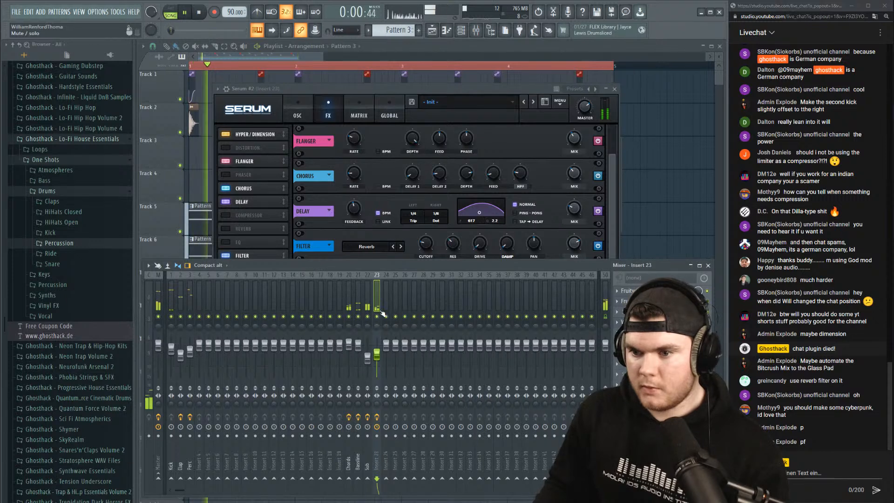
Move the peak of Serum #2's LFO 2 shape earlier, then shift it slightly later than where it started.
{"action": "left_click", "coordinate": [465, 91]}
{"action": "left_click_drag", "start_coordinate": [440, 279], "coordinate": [422, 280]}
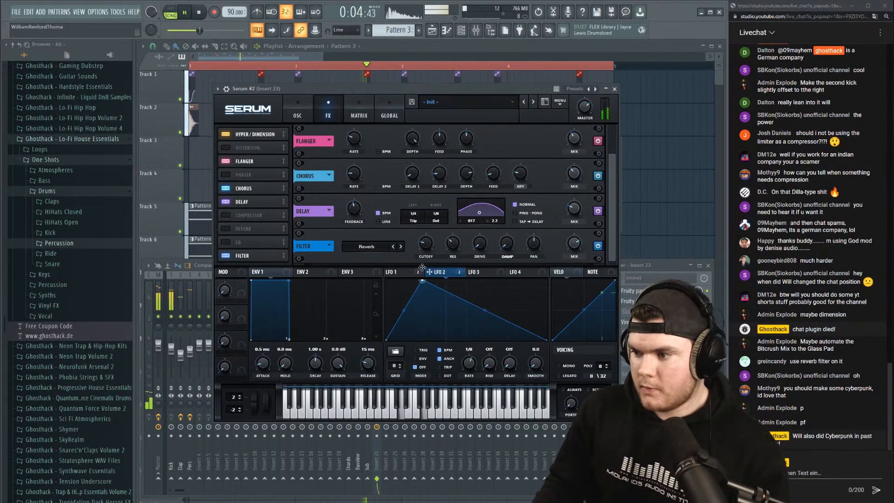
{"action": "left_click_drag", "start_coordinate": [422, 267], "coordinate": [447, 247]}
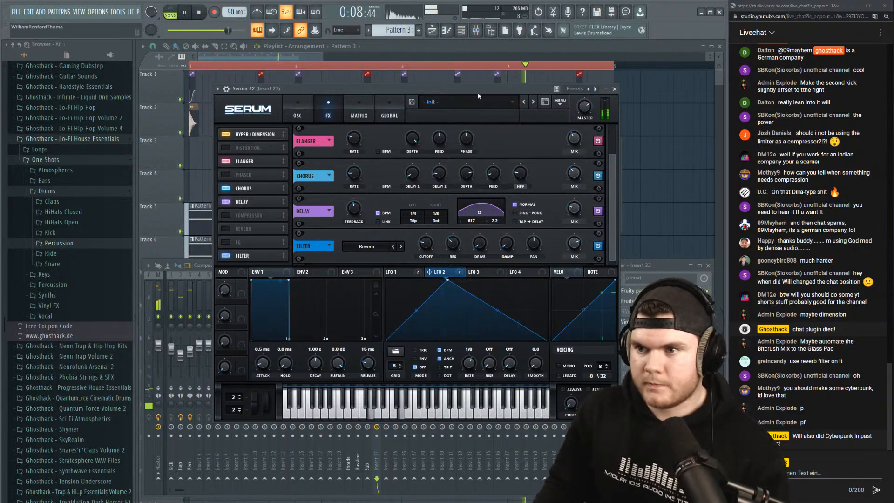
Stop playback and change the Serum #2 effects filter type back to Combs.
{"action": "key", "text": "space"}
{"action": "left_click", "coordinate": [366, 246]}
{"action": "mouse_move", "coordinate": [369, 281]}
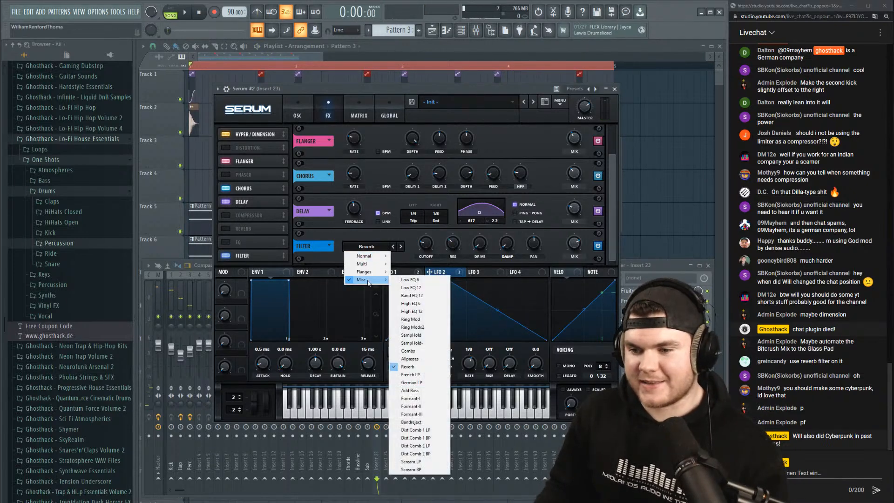
{"action": "left_click", "coordinate": [407, 350]}
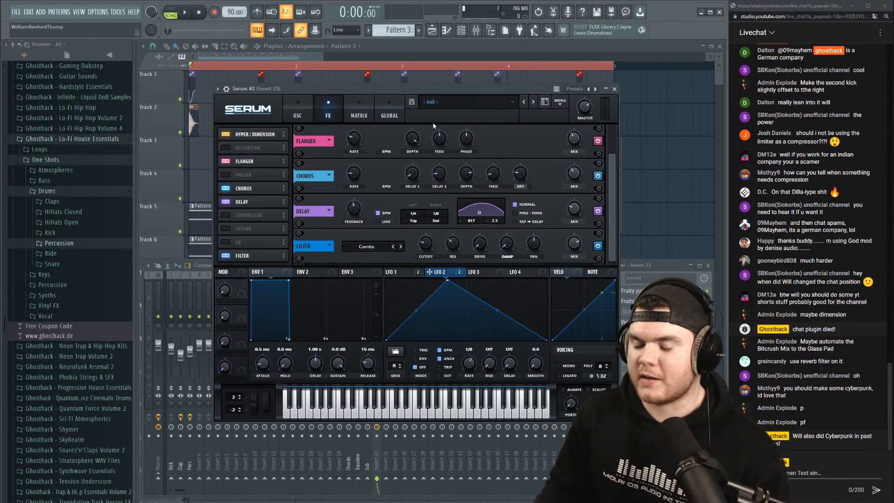
Play the arrangement, set the Combs filter's cutoff to 33 Hz and shift its pan off-centre.
{"action": "key", "text": "space"}
{"action": "left_click_drag", "start_coordinate": [426, 241], "coordinate": [427, 245]}
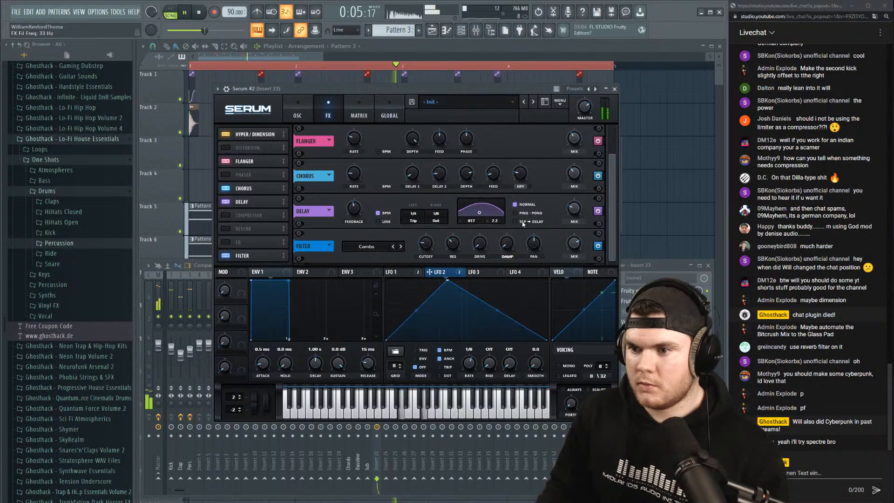
{"action": "mouse_move", "coordinate": [533, 243]}
{"action": "left_mouse_down"}
{"action": "mouse_move", "coordinate": [531, 260]}
{"action": "mouse_move", "coordinate": [533, 233]}
{"action": "mouse_move", "coordinate": [534, 259]}
{"action": "left_mouse_up"}
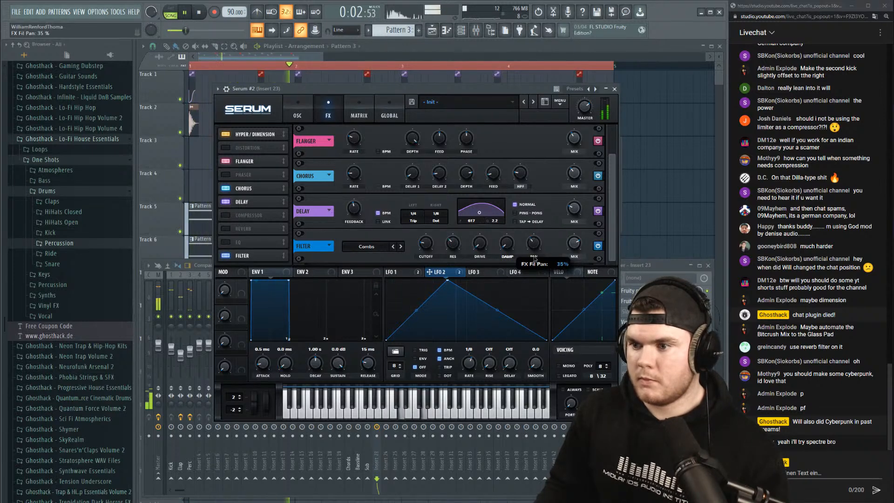
Close the Serum #2 synth window and set the mixer volume of Insert 23 to about 80% during playback.
{"action": "key", "text": "space"}
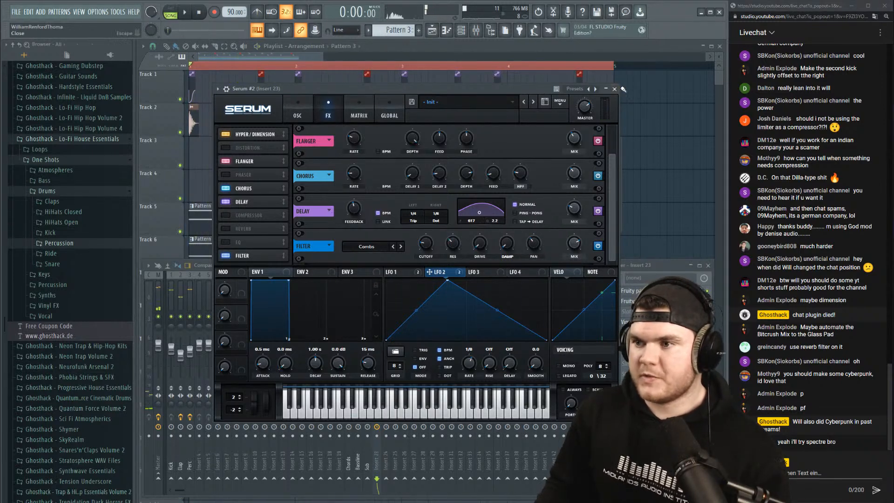
{"action": "left_click", "coordinate": [614, 88]}
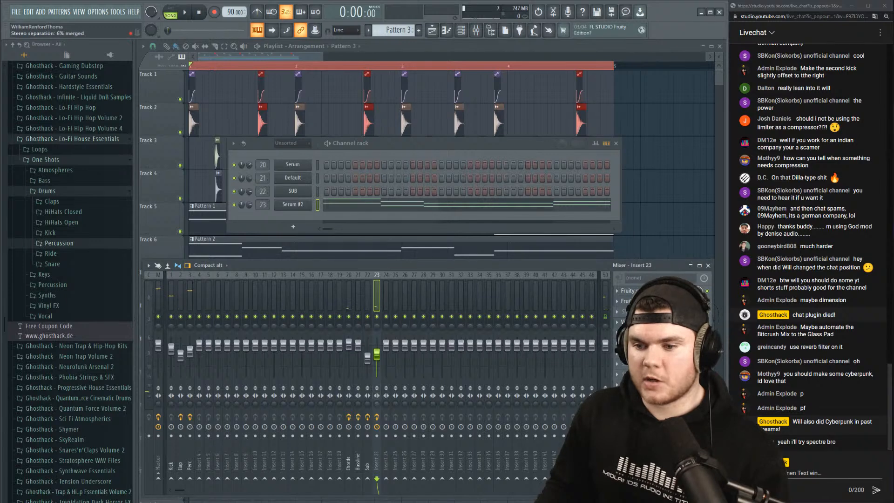
{"action": "key", "text": "space"}
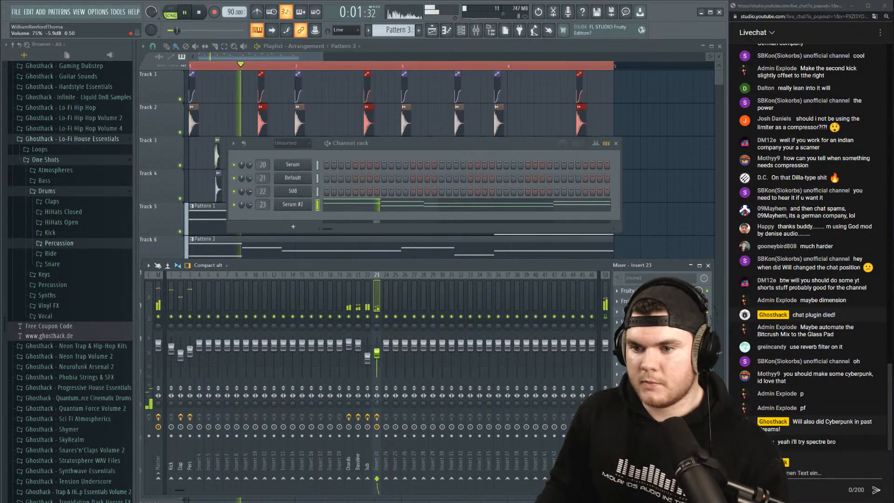
{"action": "left_click_drag", "start_coordinate": [367, 359], "coordinate": [377, 353]}
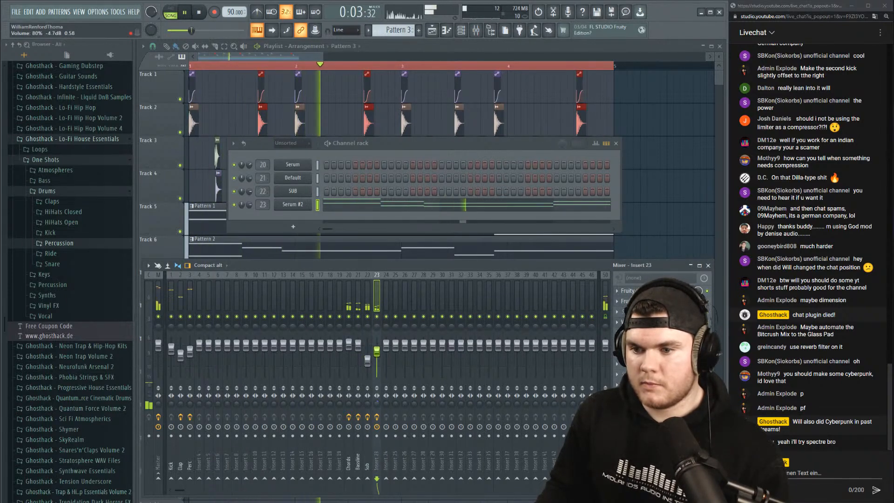
{"action": "left_click", "coordinate": [358, 345]}
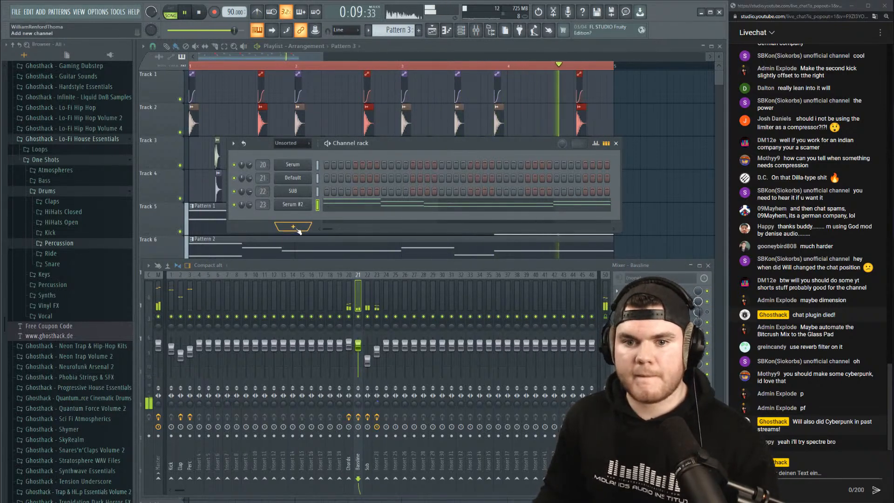
Stop playback and duplicate all playlist clips on tracks 1 to 9 into bars 5 to 8, clearing the selection.
{"action": "left_click", "coordinate": [376, 46]}
{"action": "key", "text": "space"}
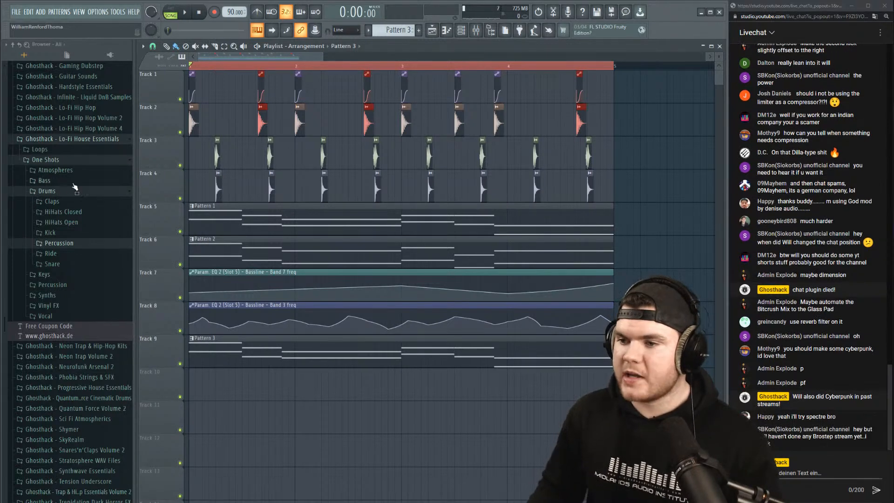
{"action": "scroll", "coordinate": [312, 67], "scroll_direction": "down", "scroll_amount": 5}
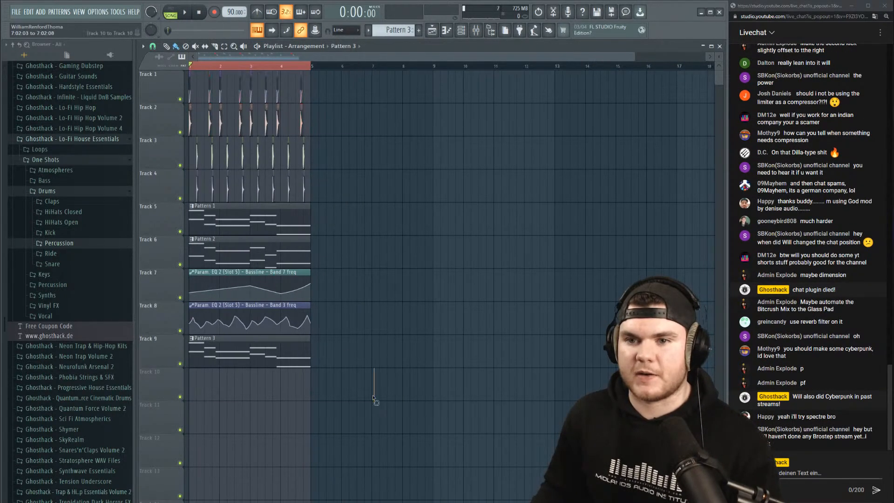
{"action": "left_click_drag", "start_coordinate": [374, 386], "coordinate": [145, 33]}
{"action": "key", "text": "ctrl+b"}
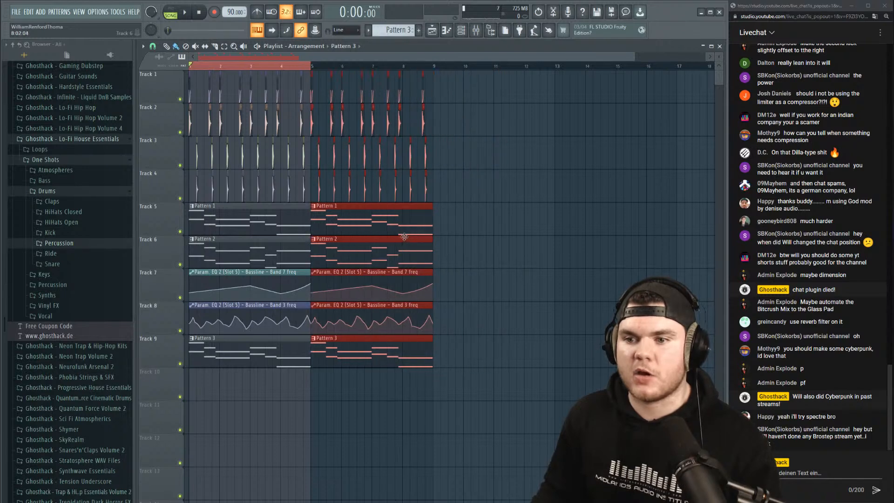
{"action": "left_click", "coordinate": [317, 67], "text": "ctrl"}
{"action": "left_click", "coordinate": [463, 139]}
{"action": "right_click", "coordinate": [464, 139]}
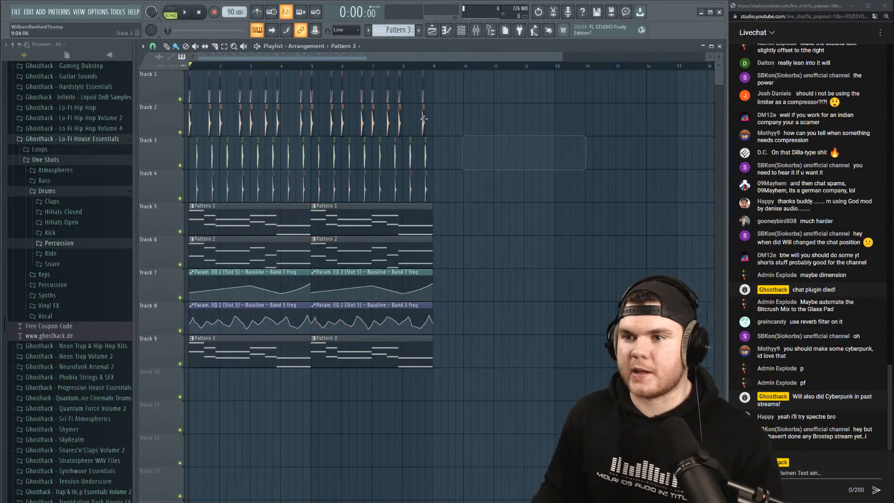
Shift the pattern and automation clips on tracks 5 to 9 down four tracks, to tracks 9 to 13, and deselect them.
{"action": "scroll", "coordinate": [221, 69], "scroll_direction": "up", "scroll_amount": 4}
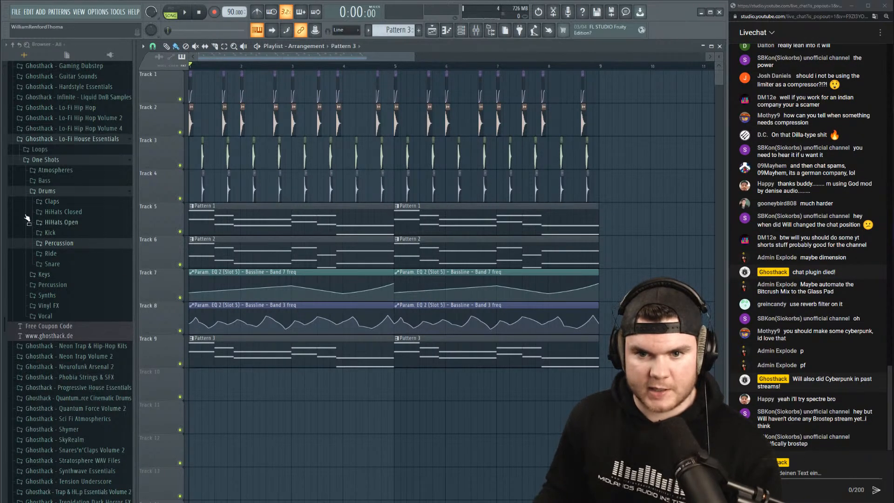
{"action": "left_click_drag", "start_coordinate": [644, 386], "coordinate": [127, 209]}
{"action": "key", "text": "shift+Down"}
{"action": "key", "text": "shift+Down"}
{"action": "key", "text": "shift+Down"}
{"action": "key", "text": "shift+Down"}
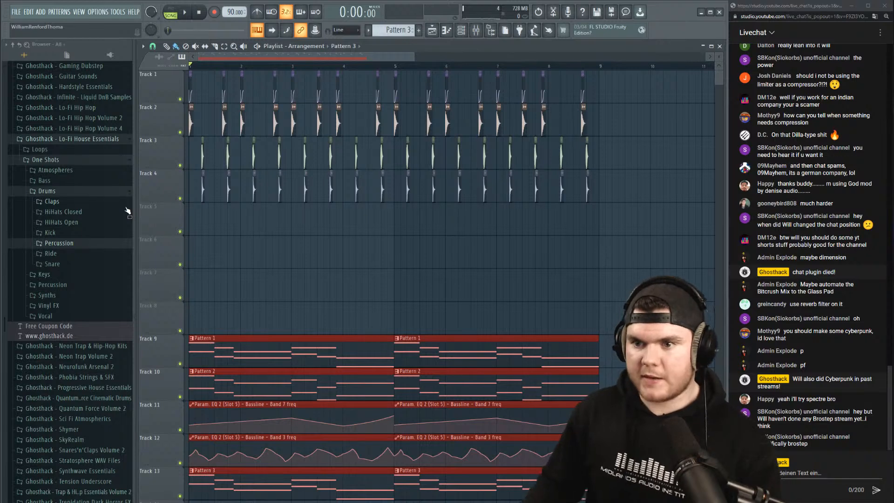
{"action": "left_click", "coordinate": [453, 252]}
{"action": "right_click", "coordinate": [452, 253]}
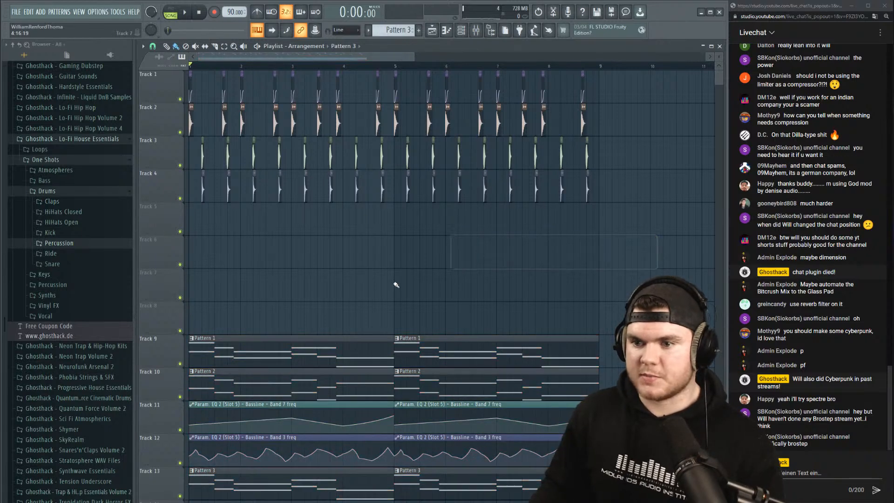
Widen the sample browser and audition closed hi-hat one-shots from the Ghosthack Lo-Fi House Essentials drums.
{"action": "left_click", "coordinate": [80, 223]}
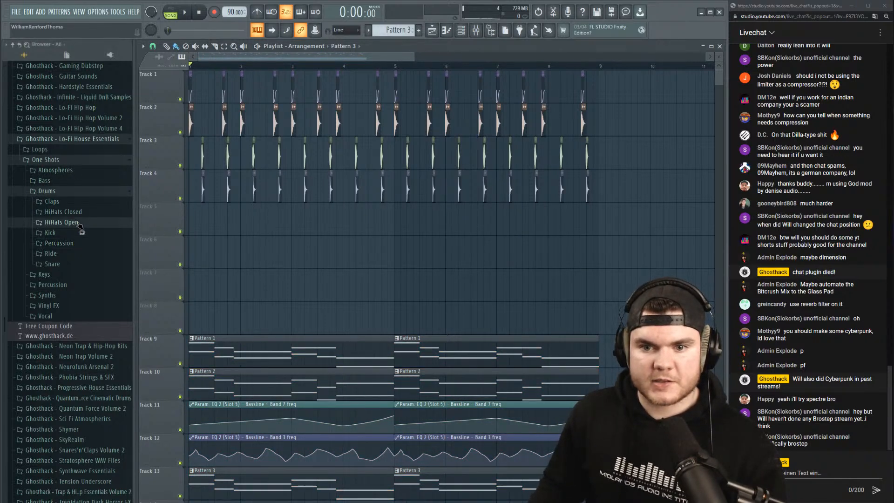
{"action": "left_click", "coordinate": [78, 222]}
{"action": "left_click", "coordinate": [81, 212]}
{"action": "left_click", "coordinate": [74, 232]}
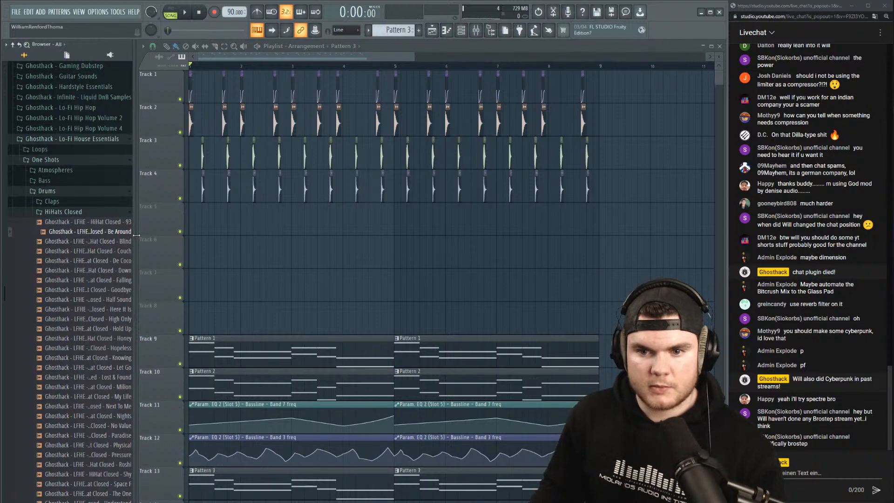
{"action": "left_click", "coordinate": [146, 301]}
{"action": "scroll", "coordinate": [147, 302], "scroll_direction": "down", "scroll_amount": 3}
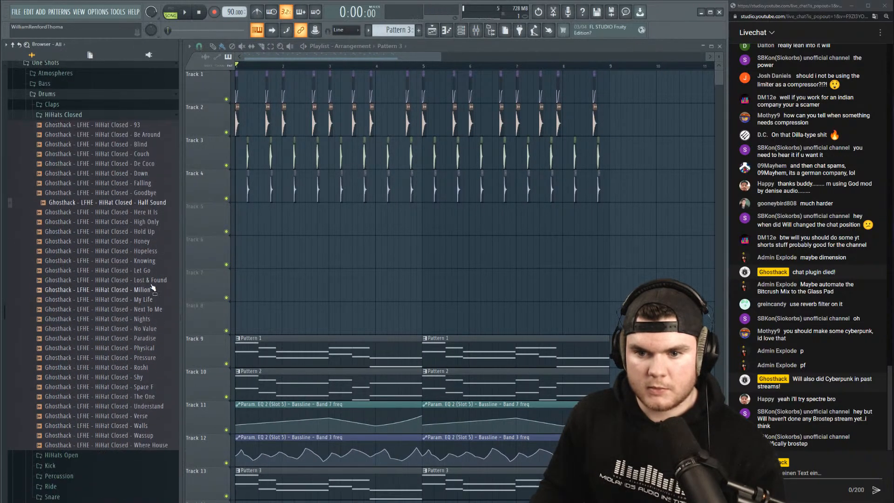
{"action": "left_click", "coordinate": [152, 262]}
{"action": "left_click", "coordinate": [158, 281]}
{"action": "left_click", "coordinate": [158, 319]}
{"action": "left_click", "coordinate": [161, 347]}
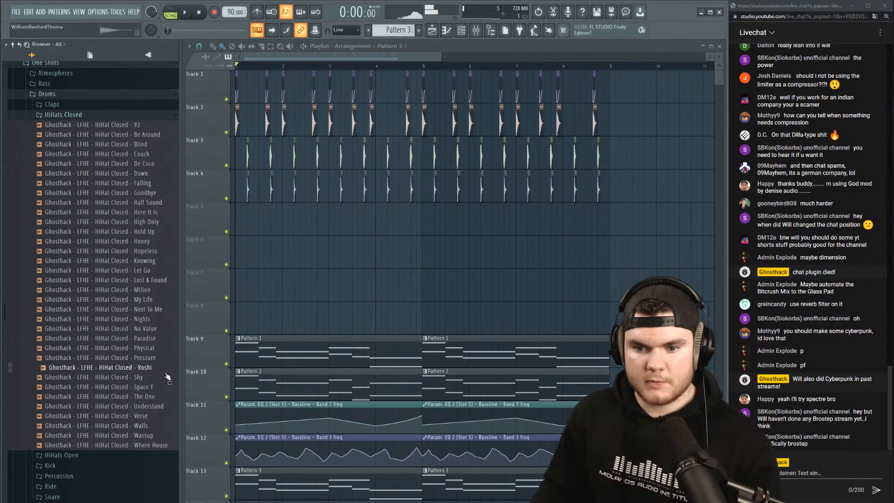
{"action": "left_click", "coordinate": [154, 406]}
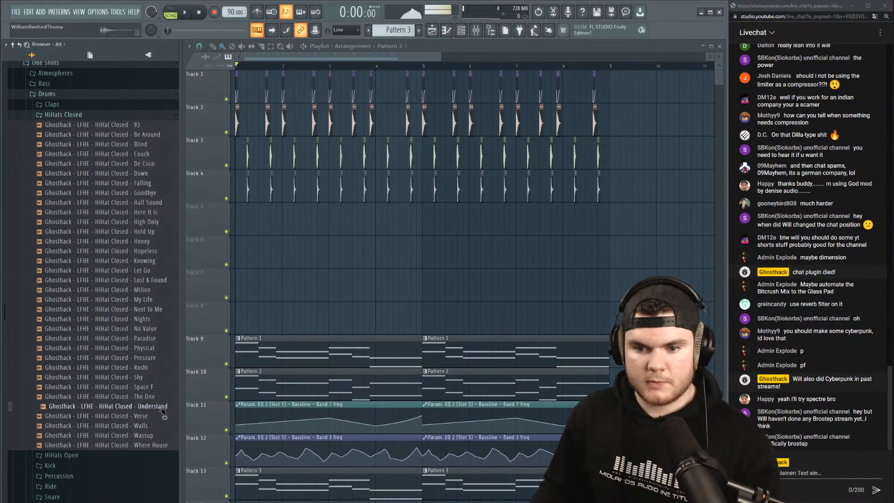
{"action": "left_click", "coordinate": [72, 115]}
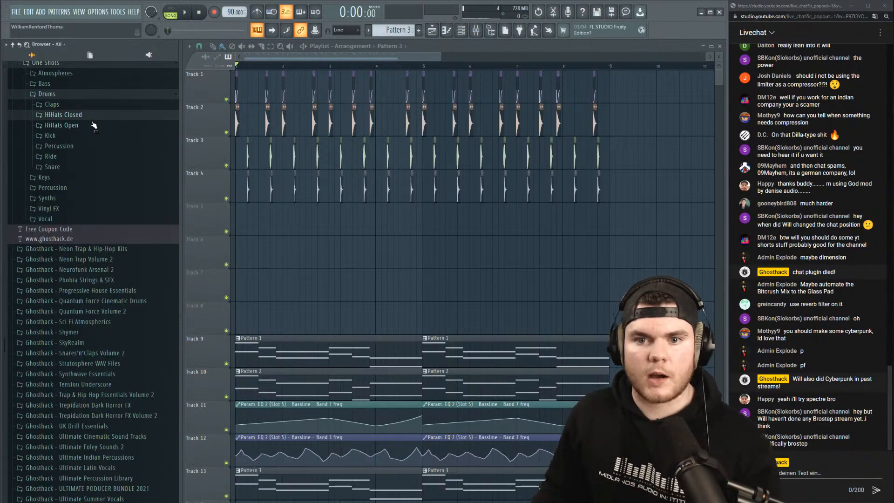
Audition the percussion drum one-shots in the Lo-Fi House Essentials pack, including Hopeless, Walls, End U and Where House.
{"action": "left_click", "coordinate": [59, 145]}
{"action": "left_click", "coordinate": [109, 175]}
{"action": "left_click", "coordinate": [150, 253]}
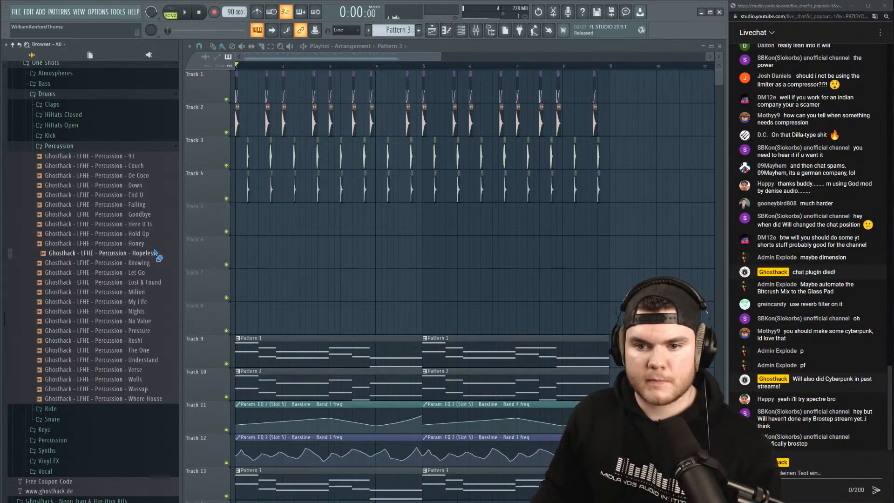
{"action": "left_click", "coordinate": [150, 263]}
{"action": "left_click", "coordinate": [153, 302]}
{"action": "left_click", "coordinate": [156, 322]}
{"action": "left_click", "coordinate": [152, 351]}
{"action": "left_click", "coordinate": [150, 370]}
{"action": "left_click", "coordinate": [148, 379]}
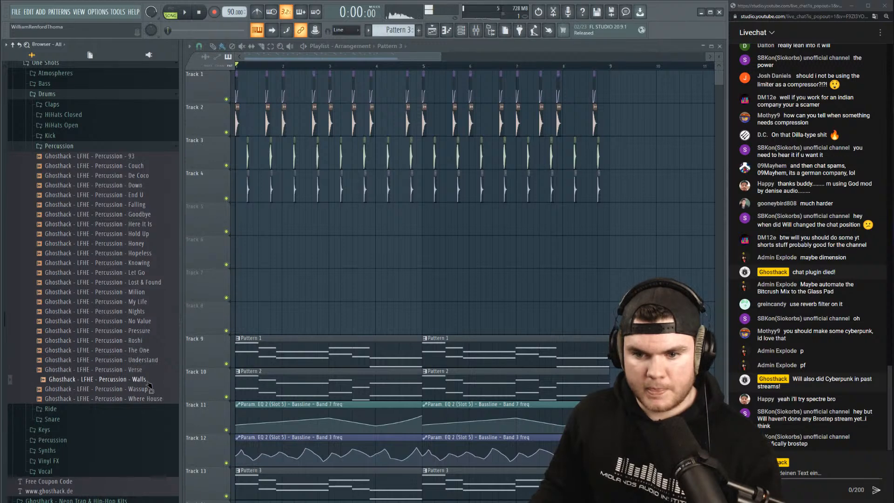
{"action": "left_click", "coordinate": [145, 399]}
{"action": "left_click", "coordinate": [150, 282]}
{"action": "left_click", "coordinate": [149, 224]}
{"action": "left_click", "coordinate": [148, 196]}
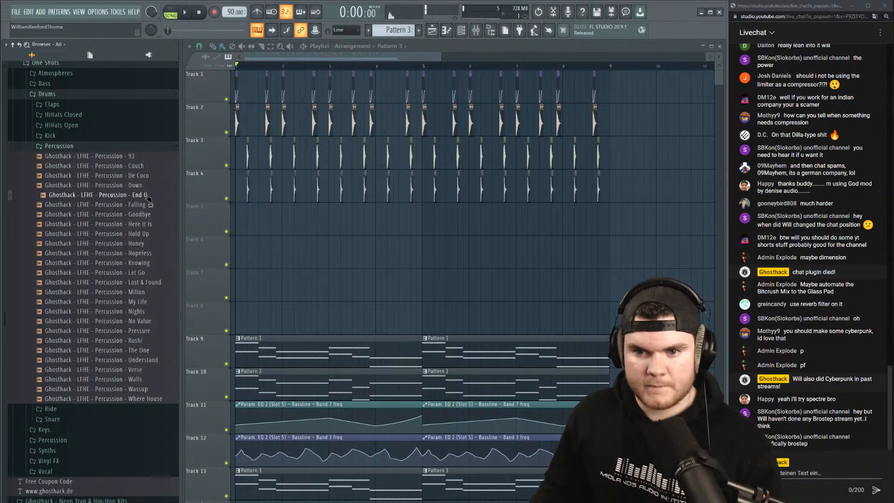
{"action": "left_click", "coordinate": [149, 399]}
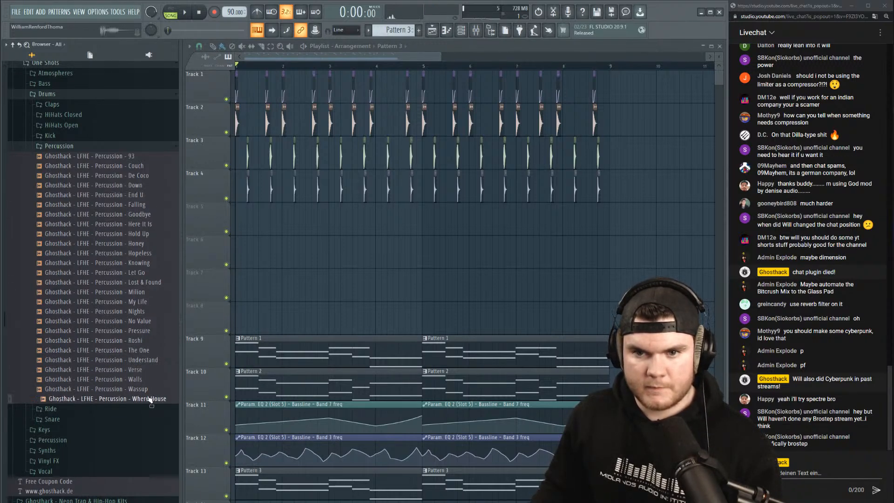
{"action": "left_click", "coordinate": [65, 148]}
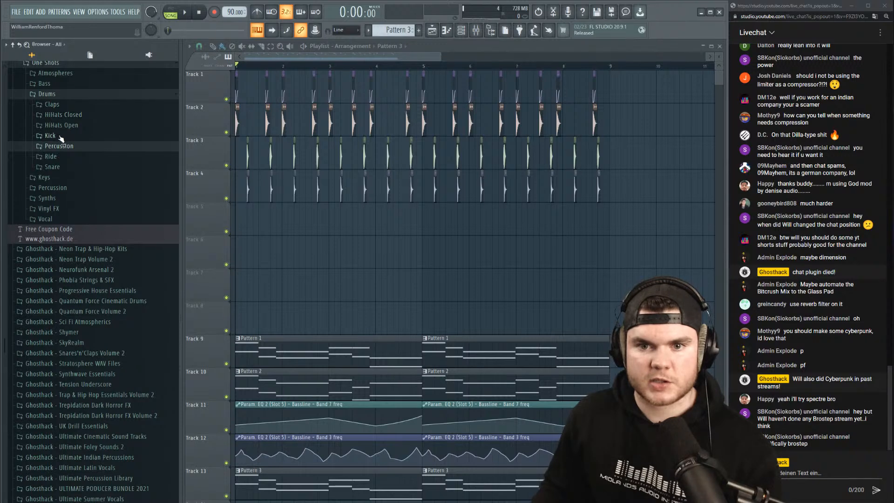
Audition the ride one-shot The One from the Lo-Fi House Essentials drums.
{"action": "left_click", "coordinate": [51, 156]}
{"action": "left_click", "coordinate": [132, 275]}
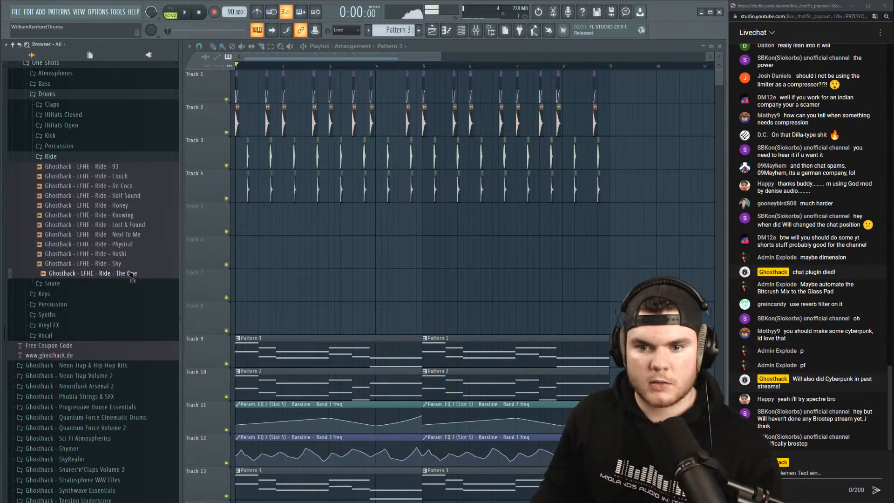
{"action": "left_click", "coordinate": [78, 157]}
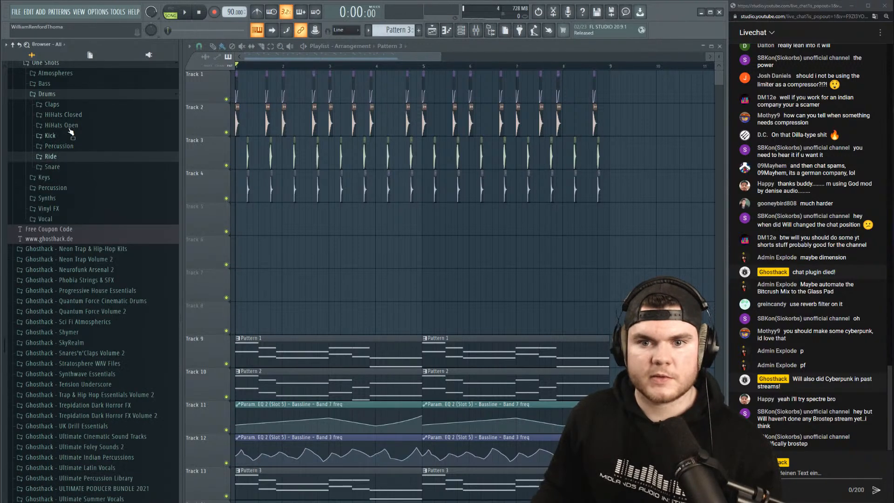
Audition open hi-hat one-shots from the Lo-Fi House Essentials drums, including The One, Space F, Walls, Wassup and Verse.
{"action": "left_click", "coordinate": [84, 124]}
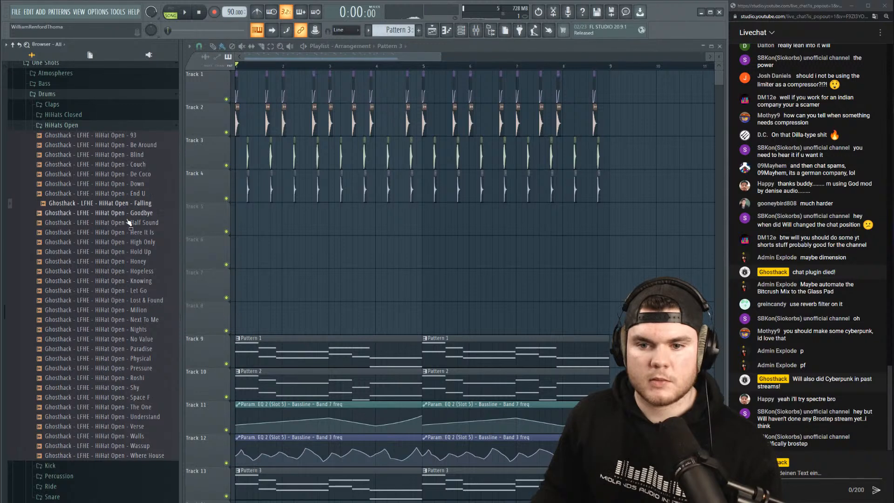
{"action": "left_click", "coordinate": [139, 408]}
{"action": "left_click", "coordinate": [140, 411]}
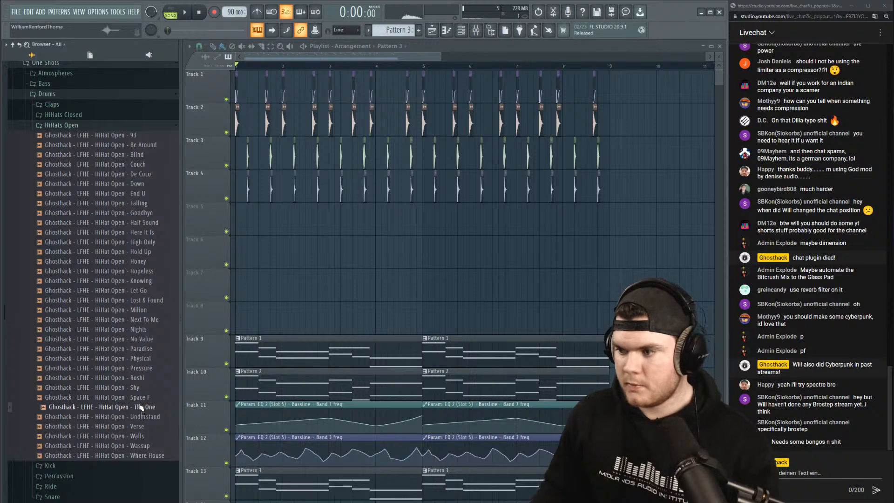
{"action": "left_click", "coordinate": [143, 396]}
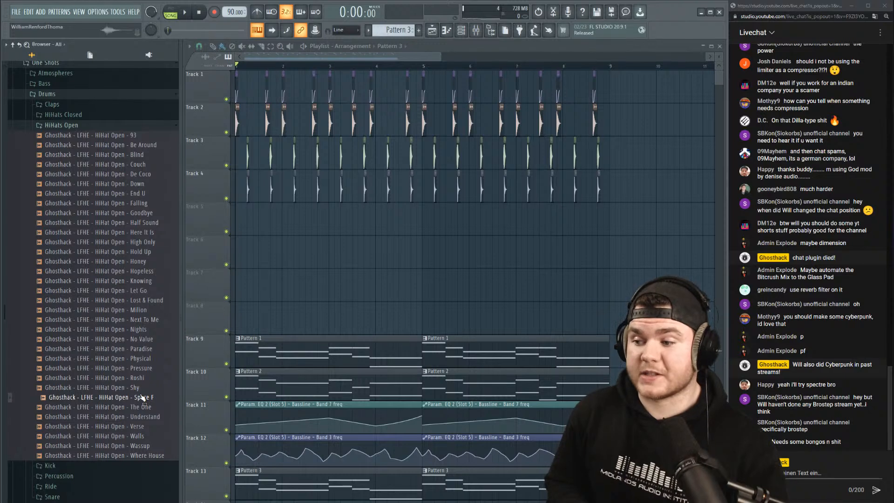
{"action": "left_click", "coordinate": [148, 436]}
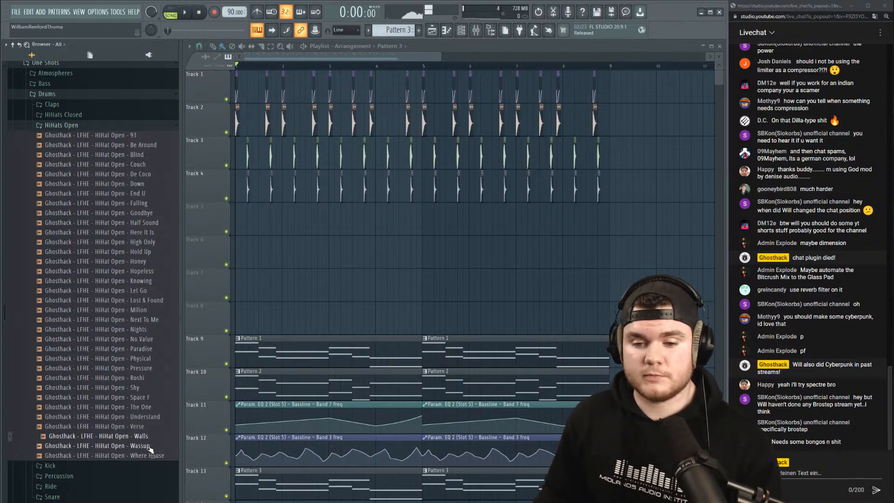
{"action": "left_click", "coordinate": [147, 445]}
{"action": "left_click", "coordinate": [150, 436]}
{"action": "left_click", "coordinate": [149, 427]}
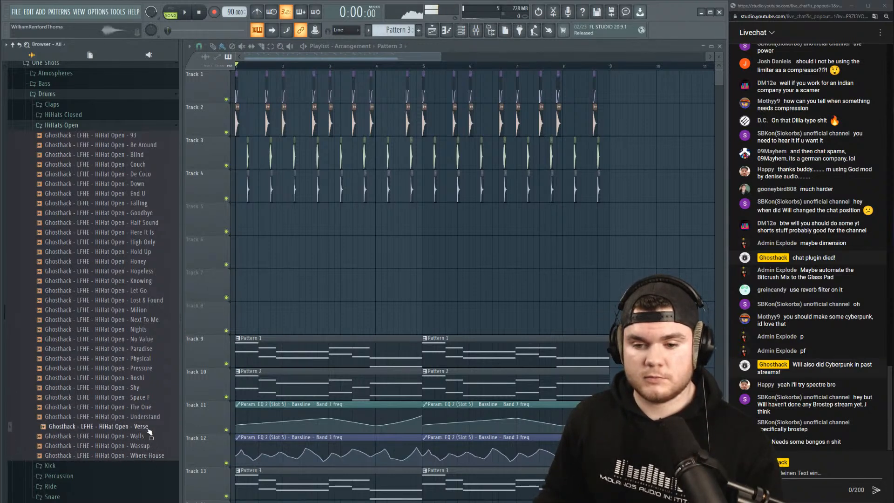
{"action": "left_click", "coordinate": [147, 420]}
{"action": "left_click", "coordinate": [148, 427]}
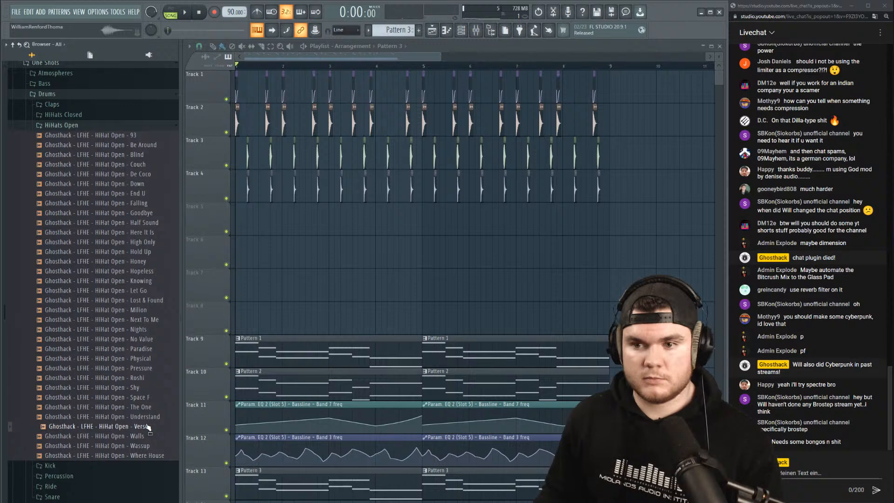
Audition the open hi-hat samples in reverse order from The One through Paradise, No Value and Lost & Found to Knowing.
{"action": "left_click", "coordinate": [148, 407]}
{"action": "left_click", "coordinate": [149, 398]}
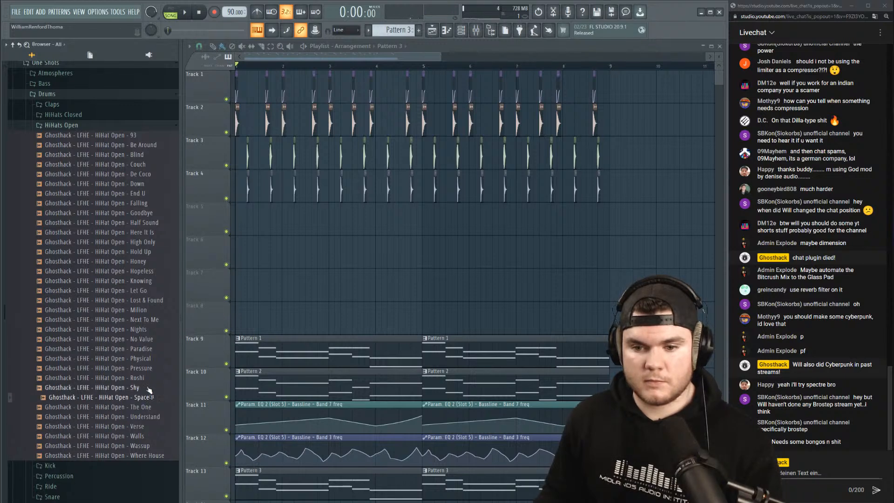
{"action": "left_click", "coordinate": [148, 388]}
{"action": "left_click", "coordinate": [148, 378]}
{"action": "left_click", "coordinate": [148, 368]}
{"action": "left_click", "coordinate": [149, 358]}
{"action": "left_click", "coordinate": [150, 348]}
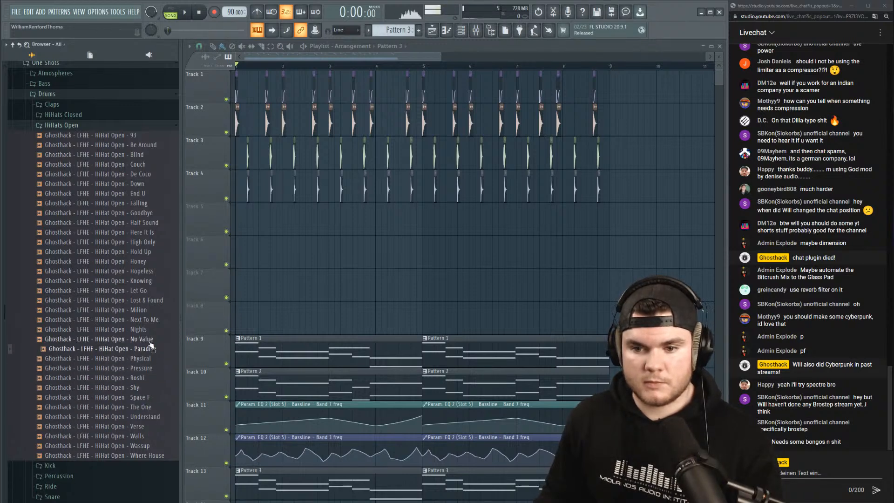
{"action": "left_click", "coordinate": [149, 341]}
{"action": "left_click", "coordinate": [150, 330]}
{"action": "left_click", "coordinate": [149, 341]}
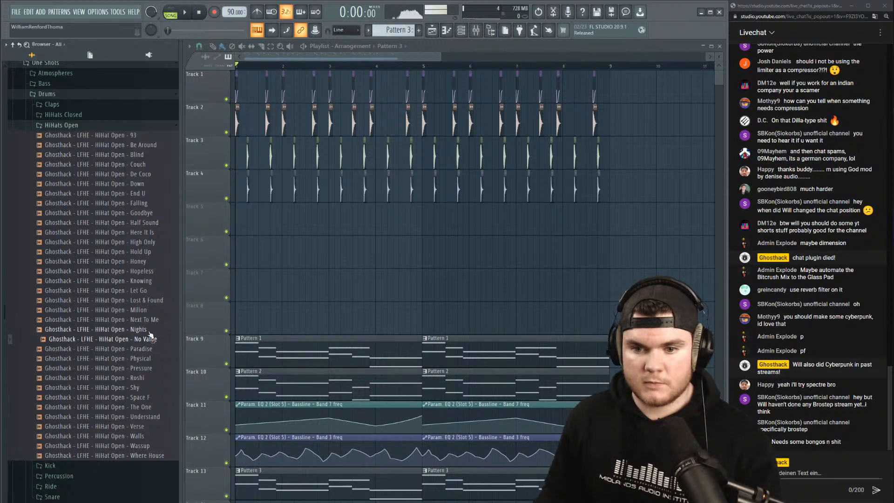
{"action": "left_click", "coordinate": [149, 330]}
{"action": "left_click", "coordinate": [151, 320]}
{"action": "left_click", "coordinate": [152, 310]}
{"action": "left_click", "coordinate": [154, 300]}
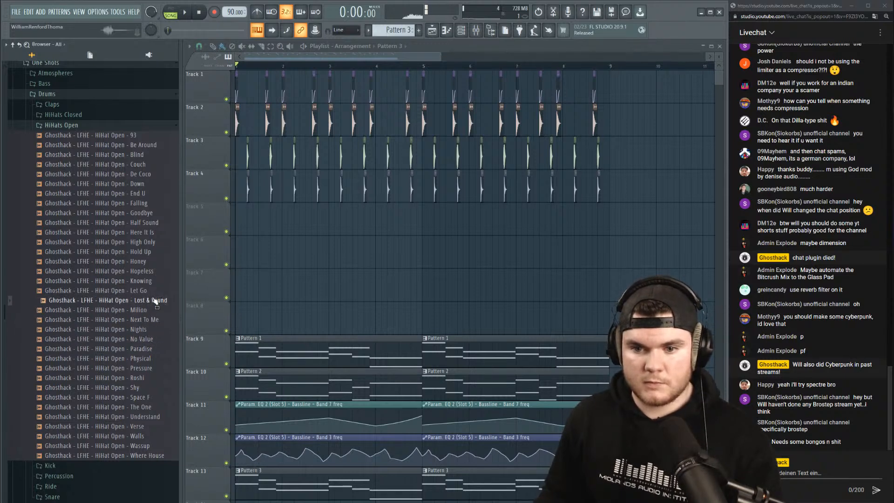
{"action": "left_click", "coordinate": [153, 290]}
{"action": "left_click", "coordinate": [152, 281]}
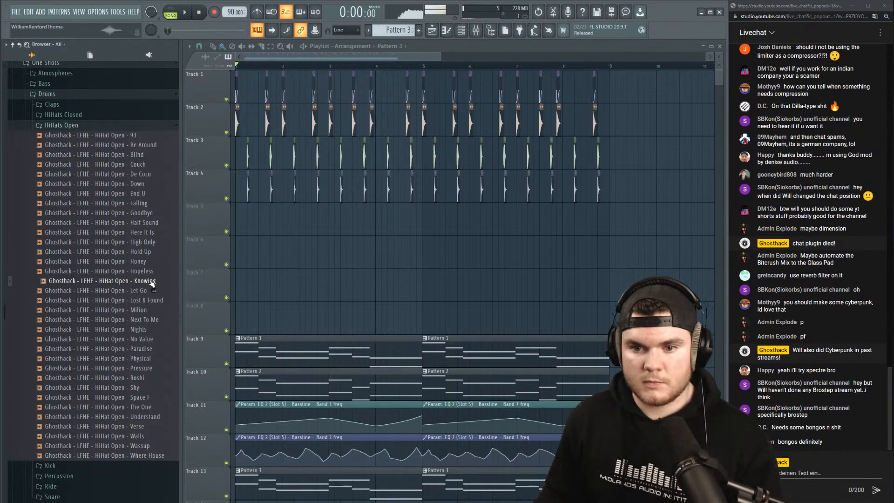
Audition the remaining open hi-hat samples in reverse order from Honey to 93, including Here It Is, High Only and Down.
{"action": "left_click", "coordinate": [150, 262]}
{"action": "left_click", "coordinate": [151, 252]}
{"action": "left_click", "coordinate": [153, 242]}
{"action": "left_click", "coordinate": [154, 232]}
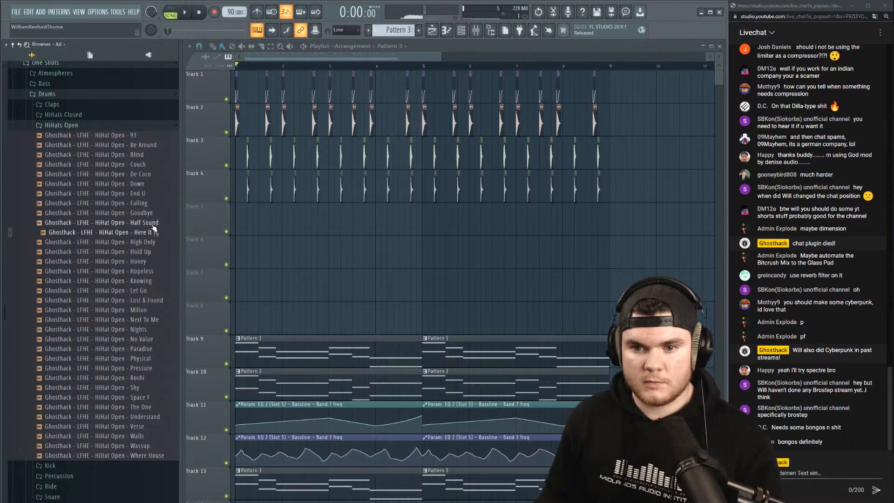
{"action": "left_click", "coordinate": [153, 242]}
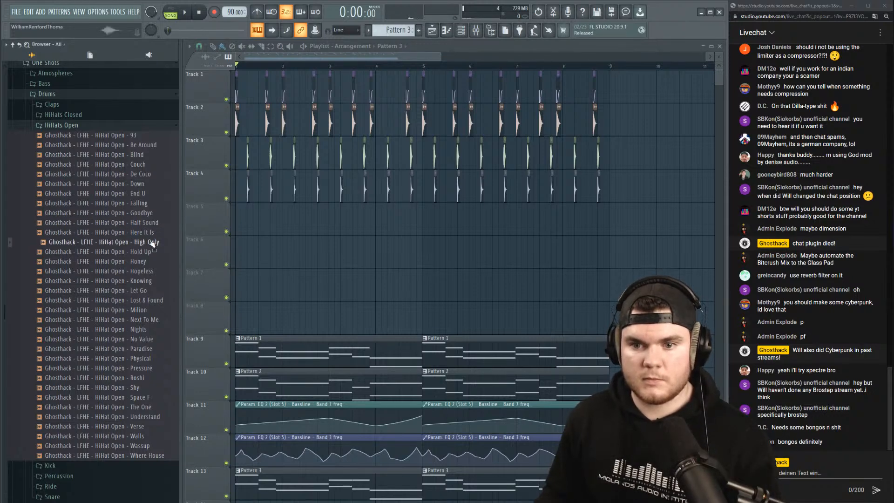
{"action": "left_click", "coordinate": [151, 212]}
{"action": "left_click", "coordinate": [151, 203]}
{"action": "left_click", "coordinate": [151, 194]}
{"action": "left_click", "coordinate": [150, 184]}
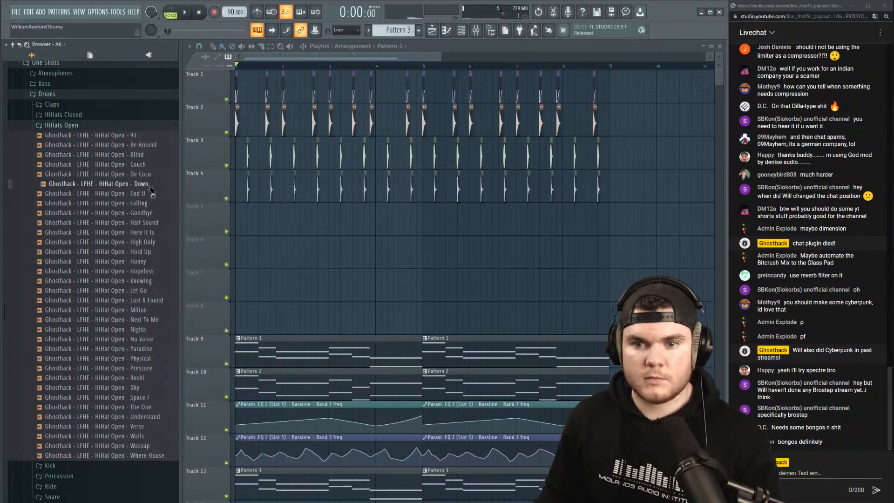
{"action": "left_click", "coordinate": [150, 175]}
{"action": "left_click", "coordinate": [149, 166]}
{"action": "left_click", "coordinate": [150, 156]}
{"action": "left_click", "coordinate": [151, 146]}
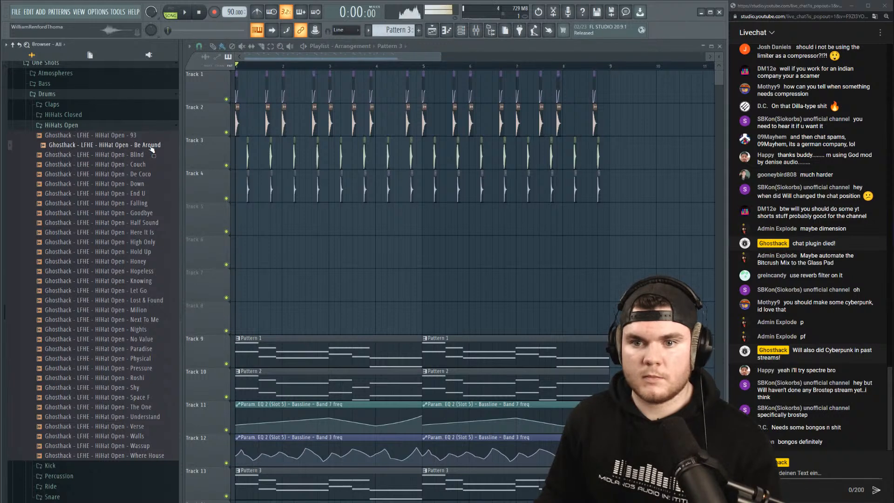
{"action": "left_click", "coordinate": [151, 136]}
Compare the open hi-hats from Space F to Where House again, including The One, Understand, Verse, Walls and Wassup.
{"action": "left_click", "coordinate": [161, 387]}
{"action": "left_click", "coordinate": [158, 397]}
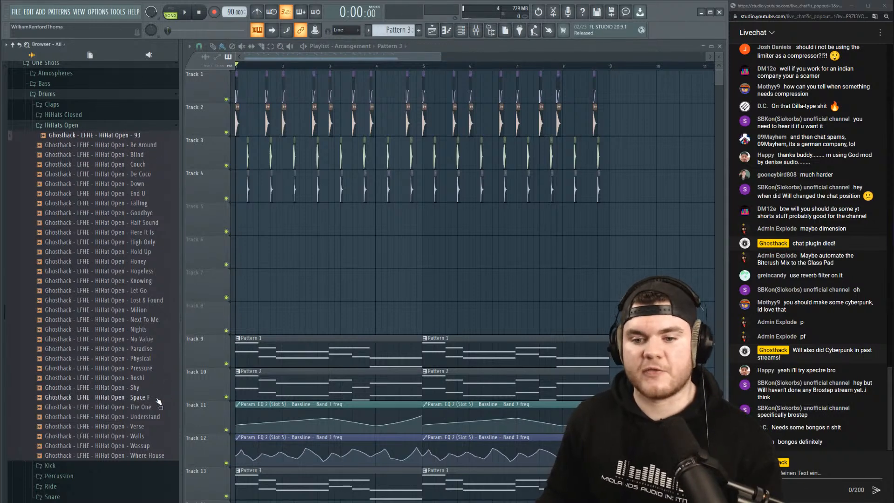
{"action": "left_click", "coordinate": [158, 399]}
{"action": "left_click", "coordinate": [153, 409]}
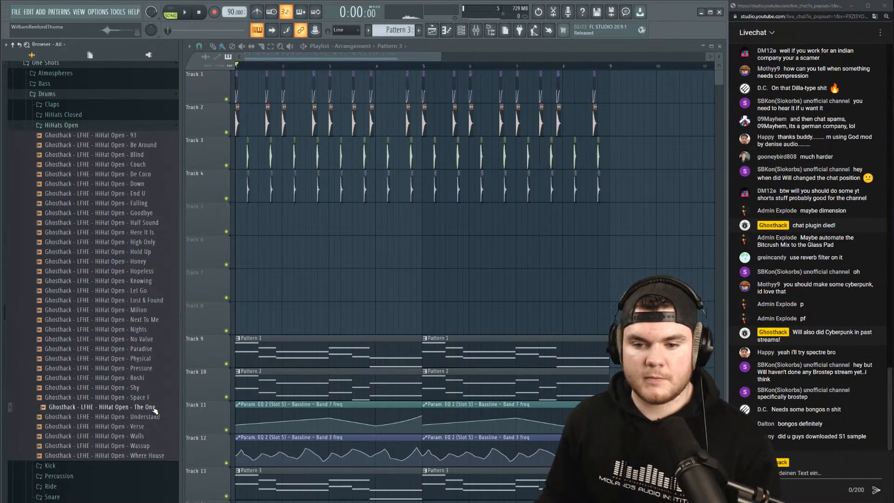
{"action": "left_click", "coordinate": [154, 398]}
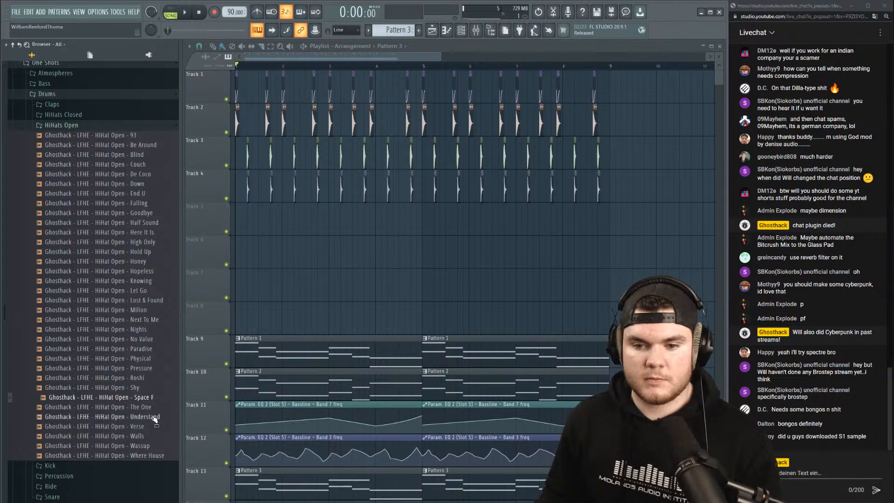
{"action": "left_click", "coordinate": [155, 417]}
{"action": "left_click", "coordinate": [155, 427]}
{"action": "left_click", "coordinate": [154, 437]}
{"action": "left_click", "coordinate": [152, 446]}
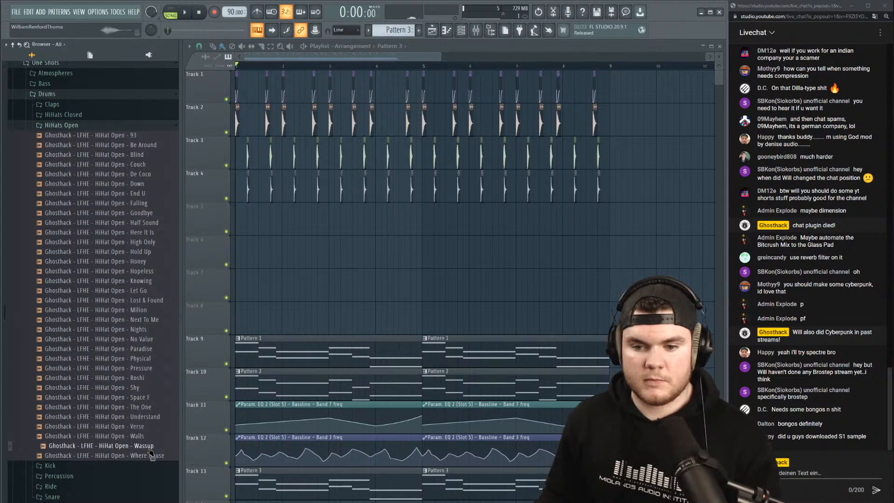
{"action": "left_click", "coordinate": [150, 456]}
{"action": "left_click", "coordinate": [149, 436]}
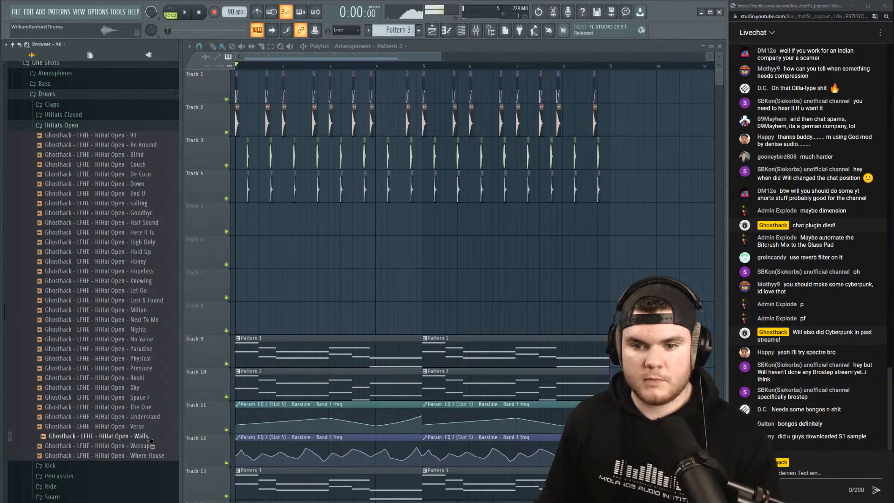
{"action": "left_click", "coordinate": [158, 350]}
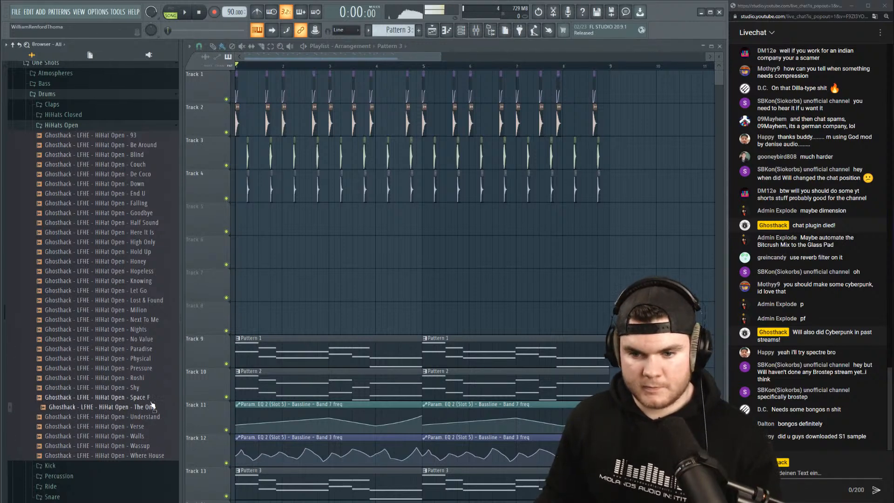
Place the open hi-hat Space F on track 5 and repeat it as eight evenly spaced clips across the first bar.
{"action": "left_click_drag", "start_coordinate": [156, 395], "coordinate": [279, 248]}
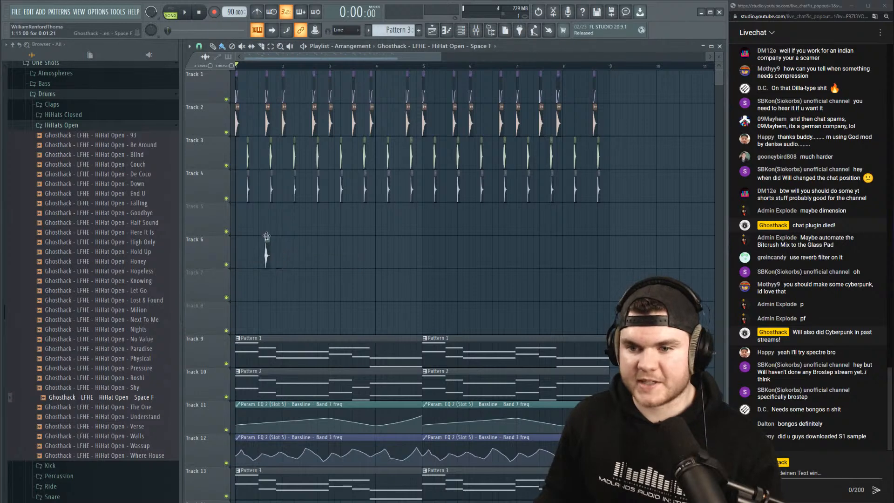
{"action": "scroll", "coordinate": [249, 69], "scroll_direction": "up", "scroll_amount": 5}
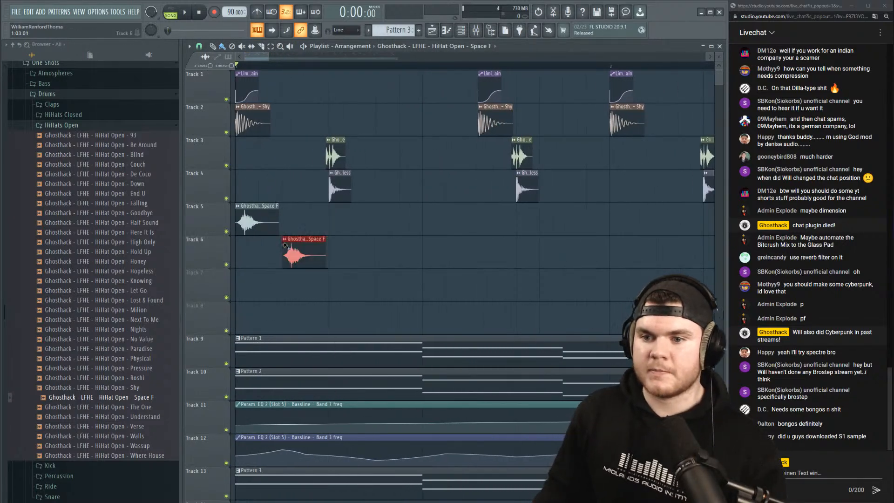
{"action": "left_click_drag", "start_coordinate": [286, 246], "coordinate": [289, 213]}
{"action": "left_click_drag", "start_coordinate": [373, 224], "coordinate": [349, 235]}
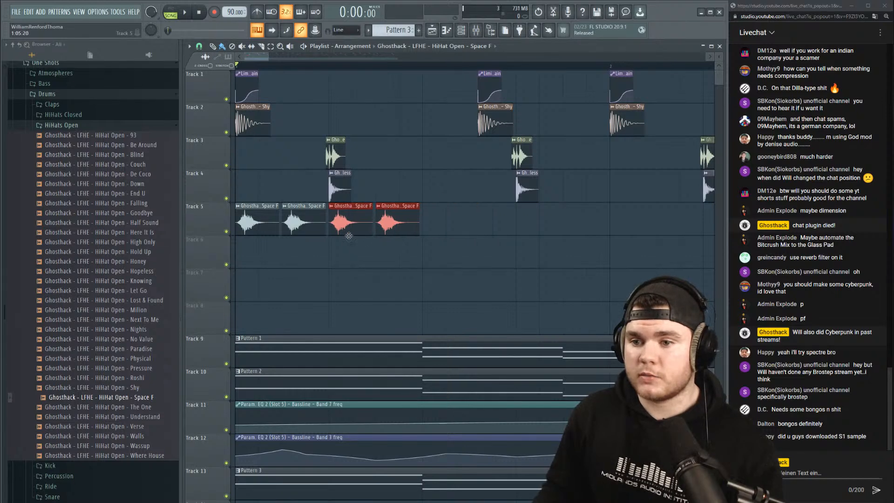
{"action": "left_click_drag", "start_coordinate": [480, 247], "coordinate": [245, 218]}
{"action": "left_click_drag", "start_coordinate": [247, 218], "coordinate": [429, 217]}
Play the beat and lower the Space F audio clip's channel volume to 75%.
{"action": "key", "text": "space"}
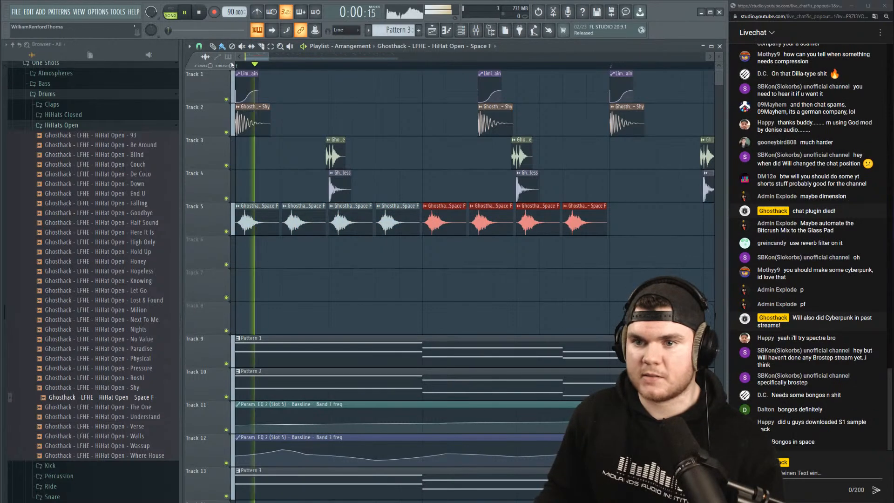
{"action": "double_click", "coordinate": [303, 227]}
{"action": "left_click_drag", "start_coordinate": [406, 126], "coordinate": [406, 138]}
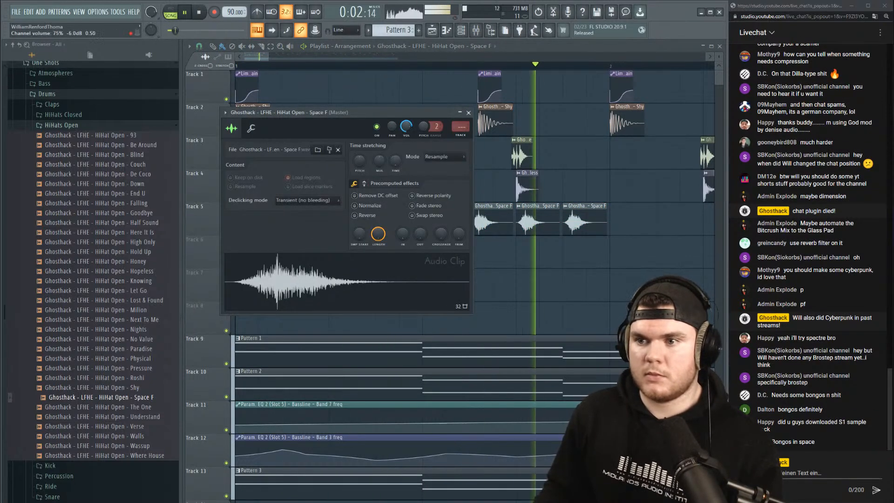
{"action": "left_click", "coordinate": [468, 112]}
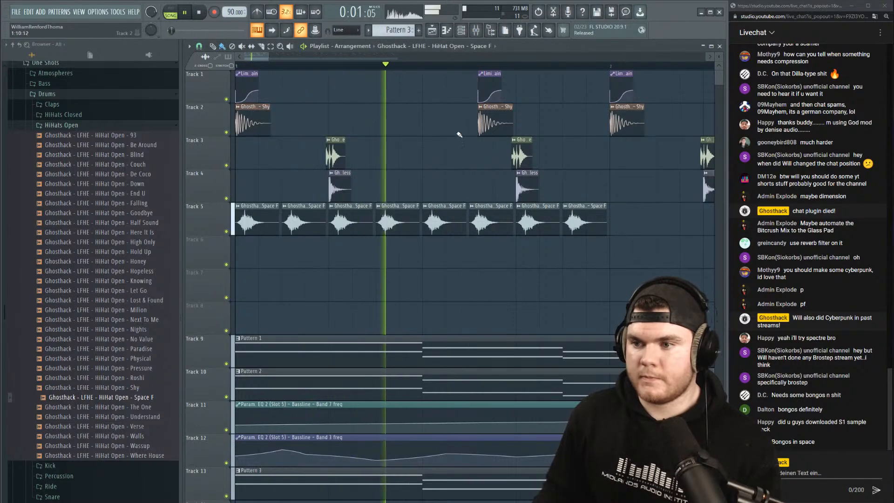
Try six offbeat Space F clips on track 6, and delete all the Space F clips from tracks 5 and 6.
{"action": "key", "text": "space"}
{"action": "key", "text": "space"}
{"action": "left_click_drag", "start_coordinate": [271, 252], "coordinate": [502, 247]}
{"action": "key", "text": "space"}
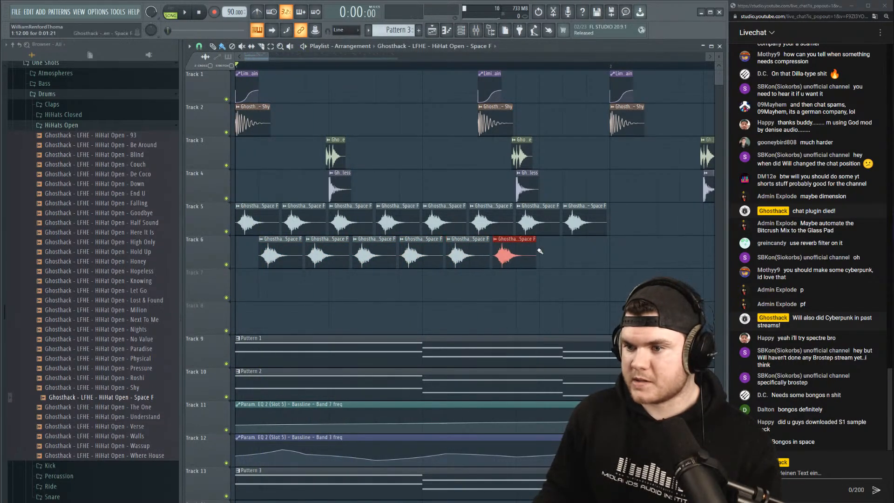
{"action": "left_click_drag", "start_coordinate": [637, 268], "coordinate": [234, 203]}
{"action": "key", "text": "Delete"}
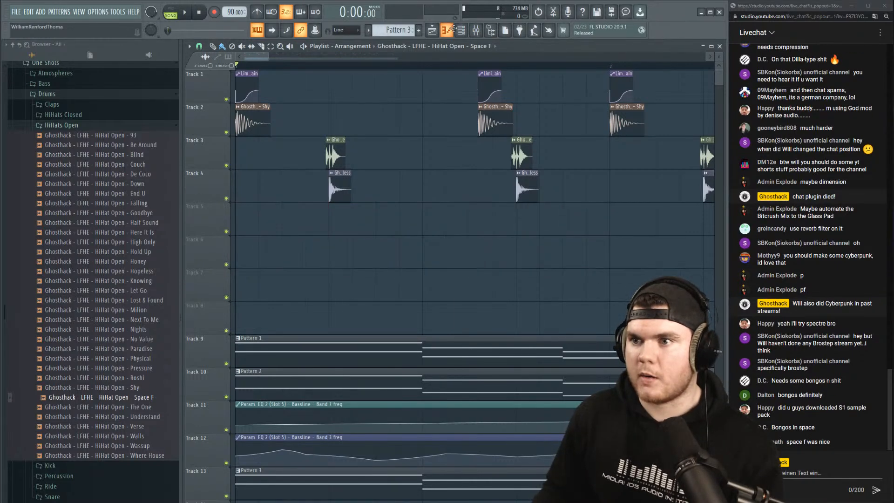
Create Pattern 4 and load the open hi-hat Space F as a new sampler channel in the channel rack.
{"action": "left_click", "coordinate": [460, 29]}
{"action": "left_click", "coordinate": [343, 144]}
{"action": "left_click", "coordinate": [339, 154]}
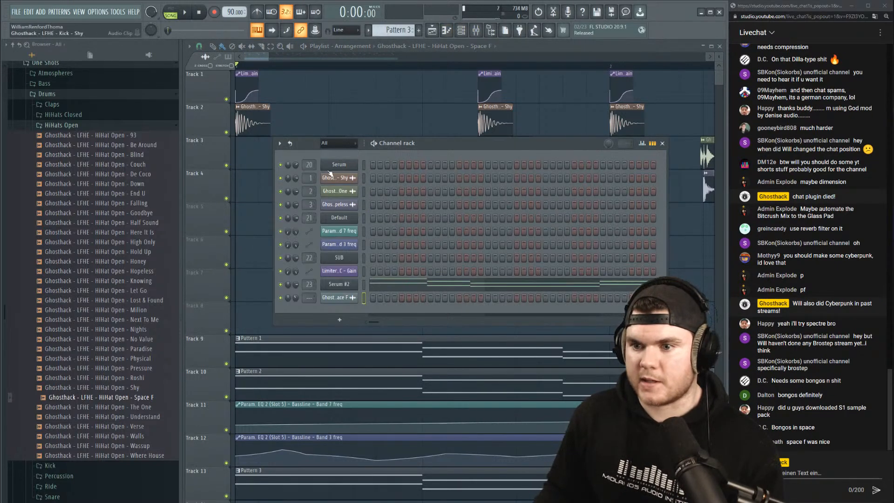
{"action": "left_click", "coordinate": [419, 30]}
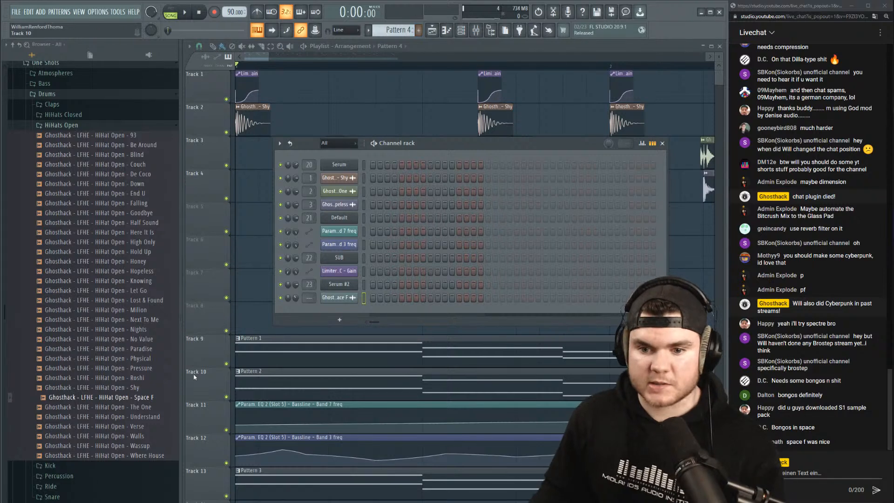
{"action": "left_click_drag", "start_coordinate": [143, 399], "coordinate": [337, 319]}
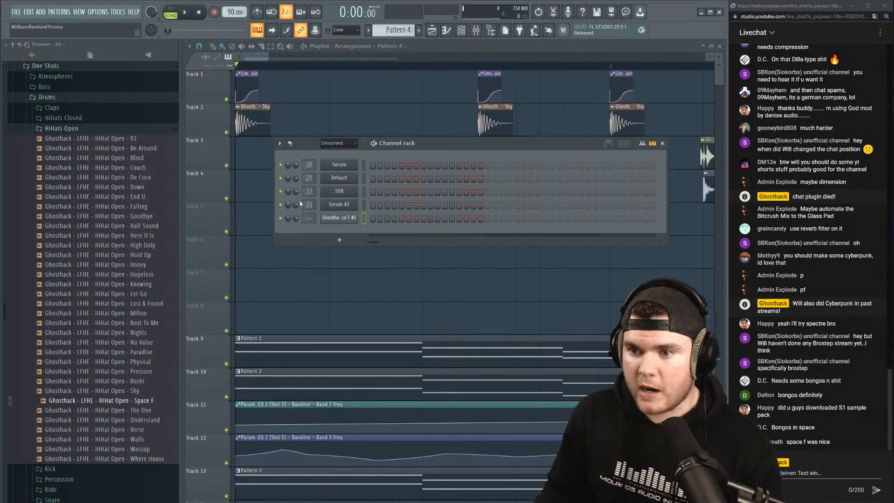
In the new Space F channel's piano roll, draw a short C5 note on each of bar 1's four beats and select the notes.
{"action": "right_click", "coordinate": [339, 217]}
{"action": "left_click", "coordinate": [369, 219]}
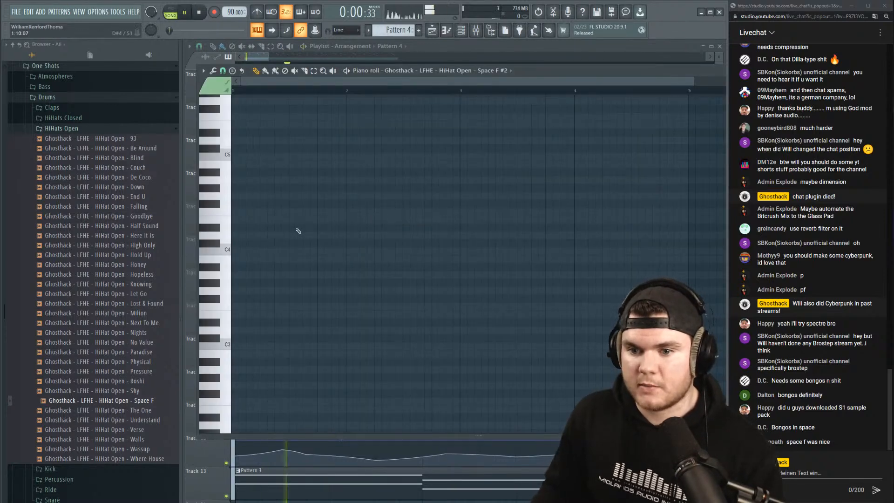
{"action": "scroll", "coordinate": [275, 228], "scroll_direction": "down", "scroll_amount": 1}
{"action": "key", "text": "space"}
{"action": "scroll", "coordinate": [239, 135], "scroll_direction": "up", "scroll_amount": 2}
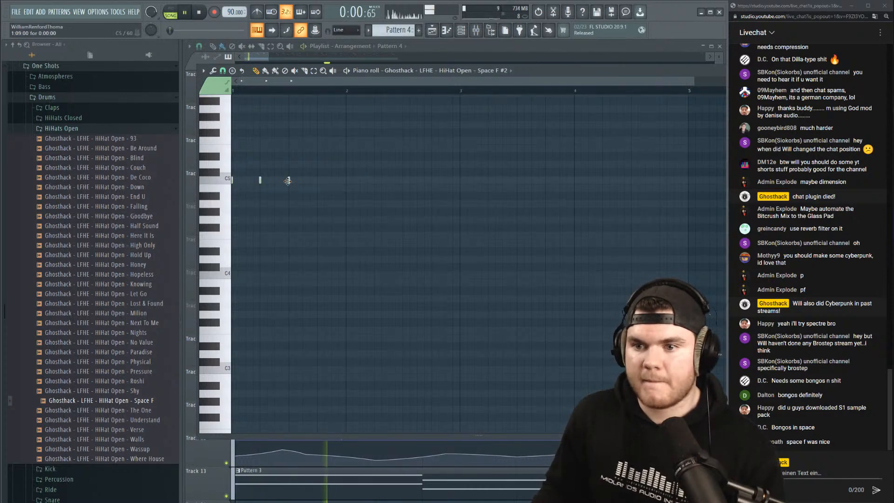
{"action": "left_click", "coordinate": [317, 181]}
{"action": "left_click_drag", "start_coordinate": [330, 180], "coordinate": [233, 181]}
{"action": "key", "text": "space"}
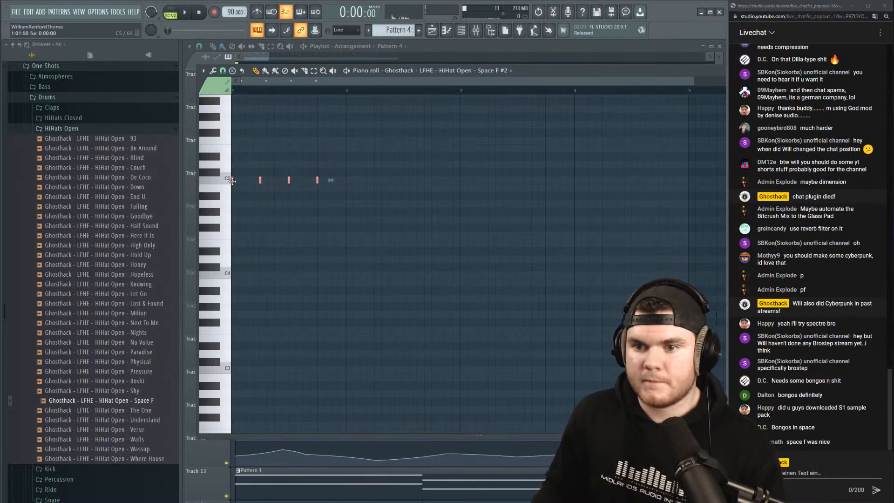
Extend the Space F notes across two bars, place Pattern 4 at the start of playlist track 5, and play the arrangement.
{"action": "left_click", "coordinate": [446, 31]}
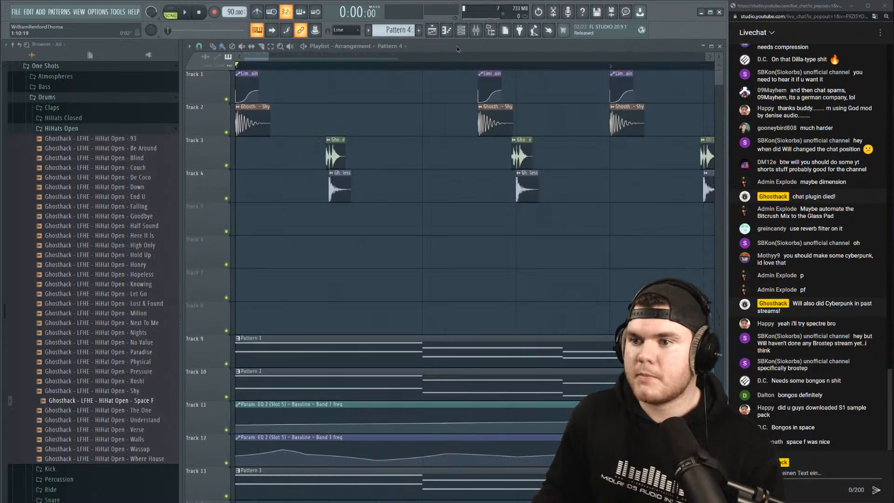
{"action": "left_click_drag", "start_coordinate": [361, 245], "coordinate": [246, 204]}
{"action": "scroll", "coordinate": [302, 64], "scroll_direction": "down", "scroll_amount": 5}
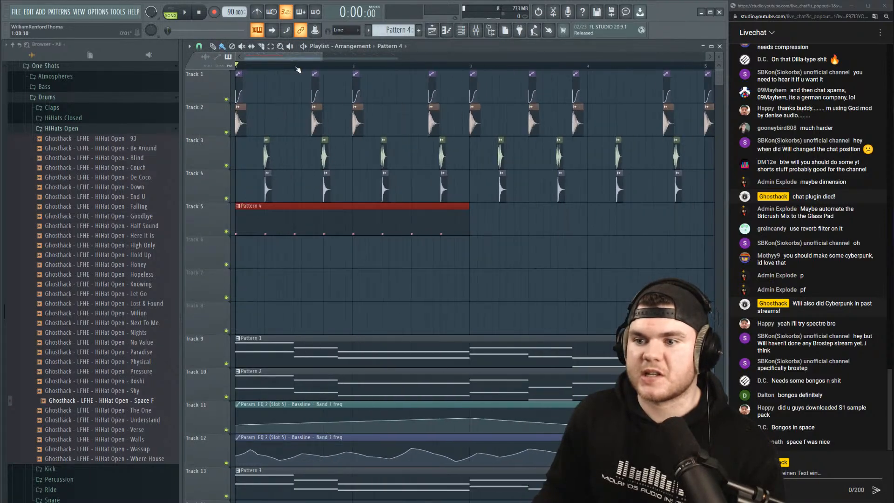
{"action": "key", "text": "space"}
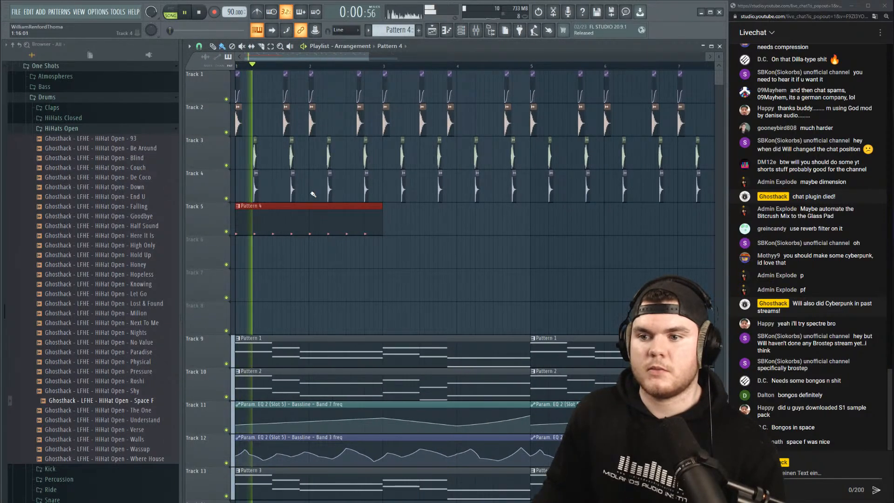
In Pattern 4's piano roll, duplicate the C5 notes onto the offbeats so they hit every eighth note across both bars.
{"action": "left_click", "coordinate": [404, 222]}
{"action": "left_click_drag", "start_coordinate": [440, 223], "coordinate": [424, 227]}
{"action": "double_click", "coordinate": [425, 227]}
{"action": "key", "text": "ctrl+a"}
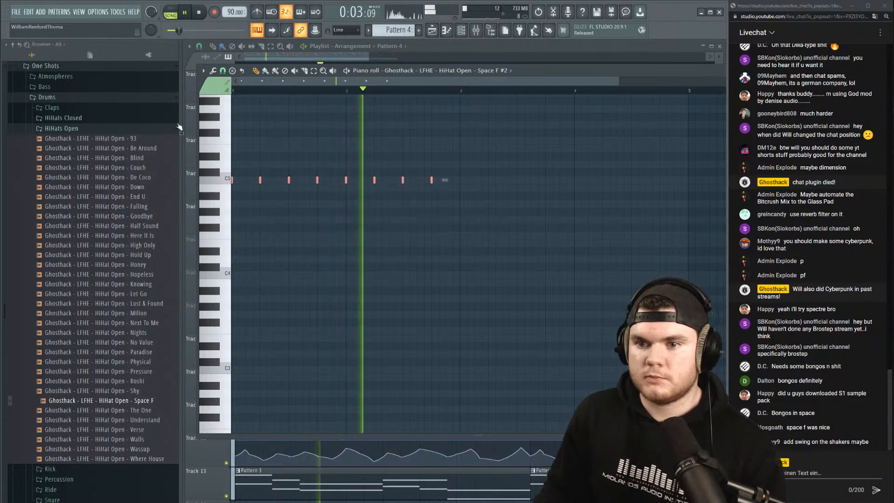
{"action": "left_click_drag", "start_coordinate": [233, 182], "coordinate": [246, 183]}
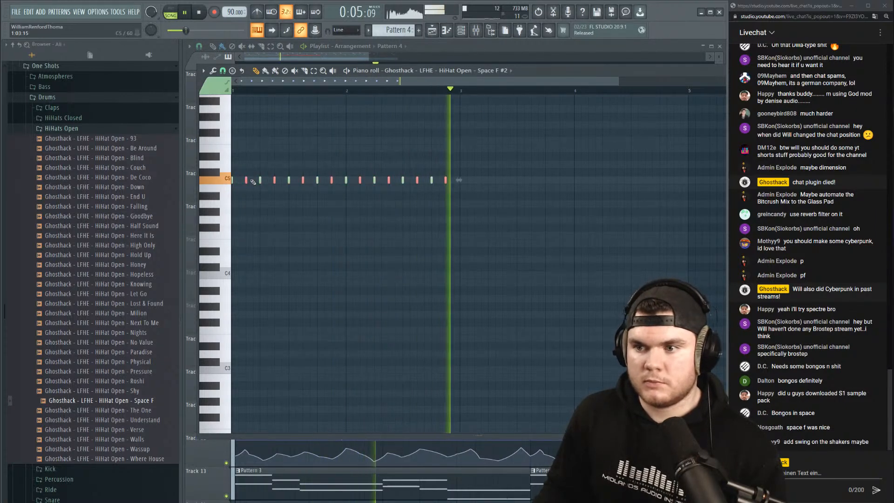
{"action": "key", "text": "ctrl+a"}
{"action": "key", "text": "space"}
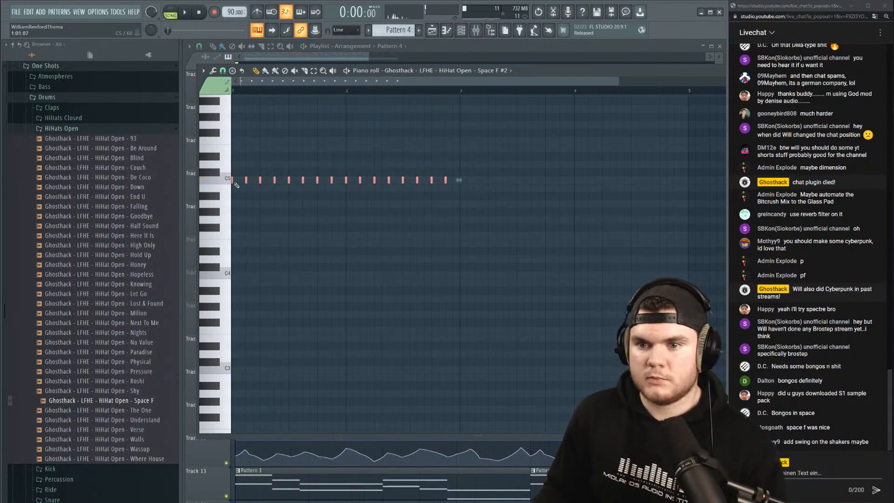
Copy the C5 row down to B4 on slightly late in-between sixteenths, lower the copies' velocities, and close the piano roll.
{"action": "key", "text": "space"}
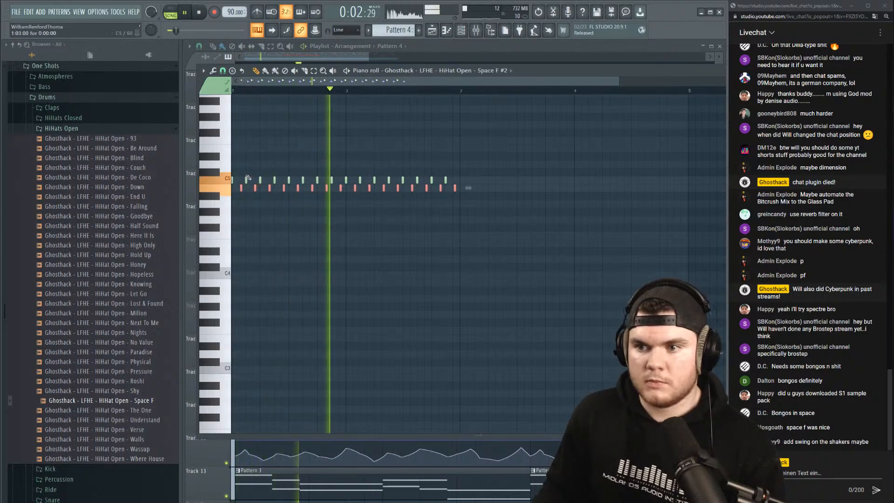
{"action": "left_click_drag", "start_coordinate": [326, 435], "coordinate": [326, 317]}
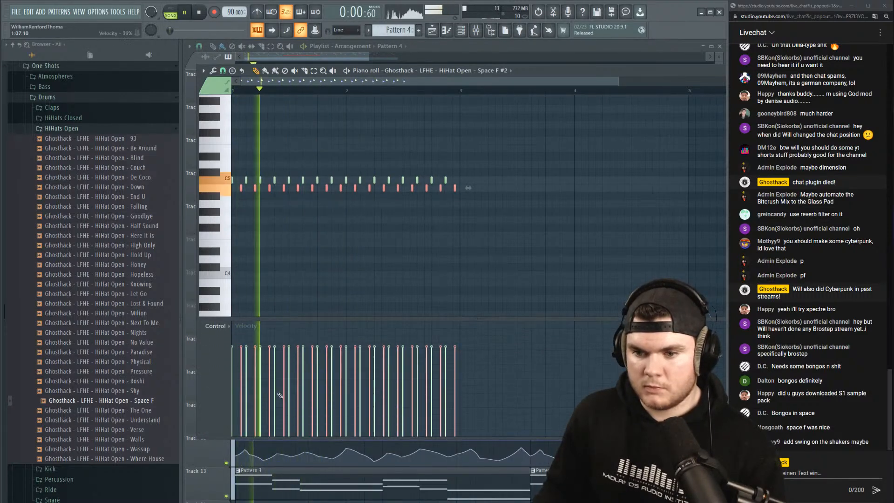
{"action": "left_click_drag", "start_coordinate": [238, 385], "coordinate": [463, 380]}
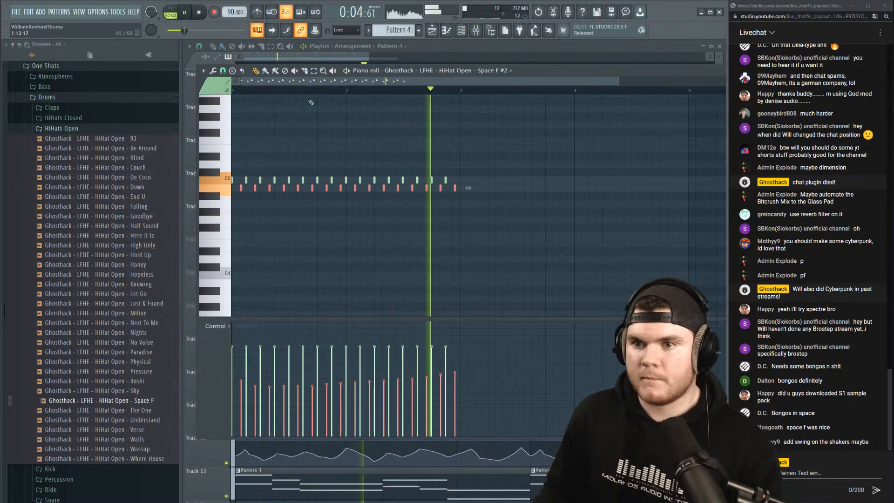
{"action": "scroll", "coordinate": [589, 79], "scroll_direction": "up", "scroll_amount": 3}
{"action": "key", "text": "space"}
{"action": "left_click_drag", "start_coordinate": [596, 72], "coordinate": [445, 100]}
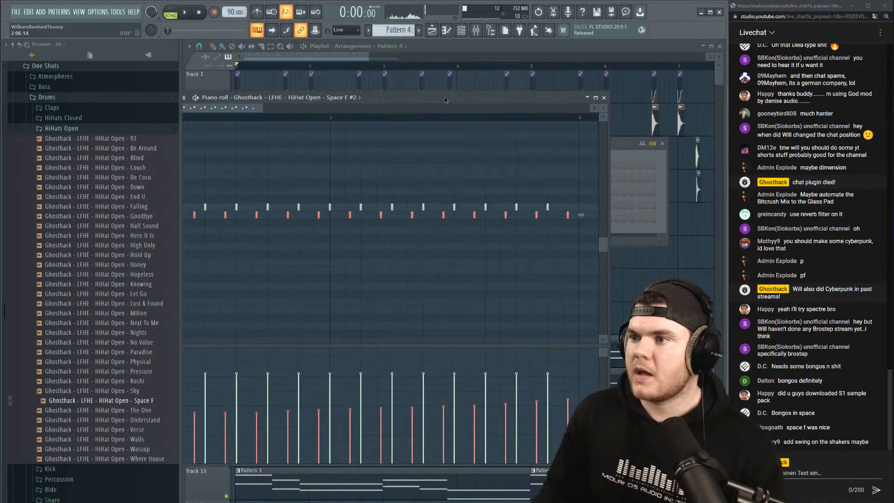
{"action": "left_click", "coordinate": [604, 98]}
Shape the Space F sampler channel during playback with a fade-out, +100 cents channel pitch and a stereo delay to the left.
{"action": "left_click", "coordinate": [352, 219]}
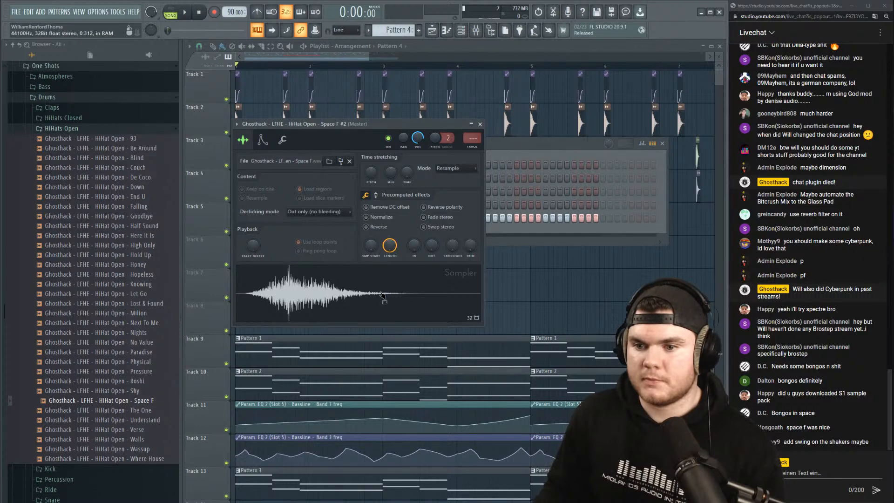
{"action": "key", "text": "space"}
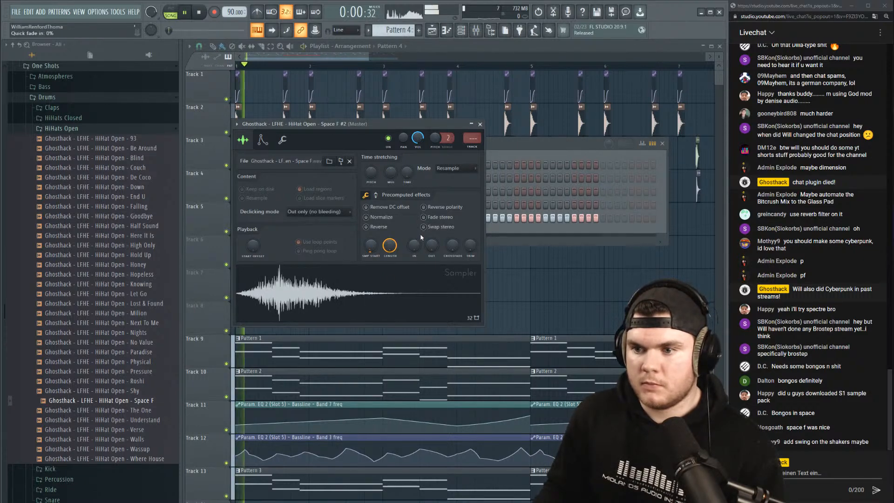
{"action": "left_click_drag", "start_coordinate": [431, 245], "coordinate": [434, 241]}
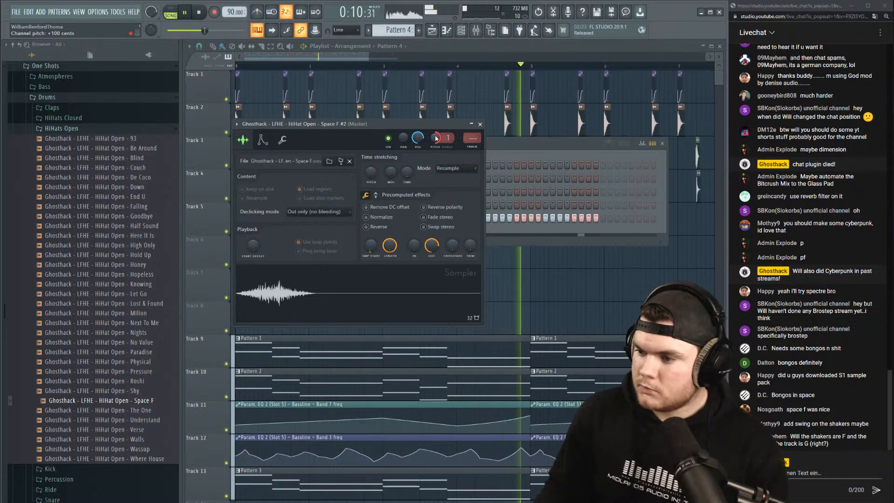
{"action": "key", "text": "space"}
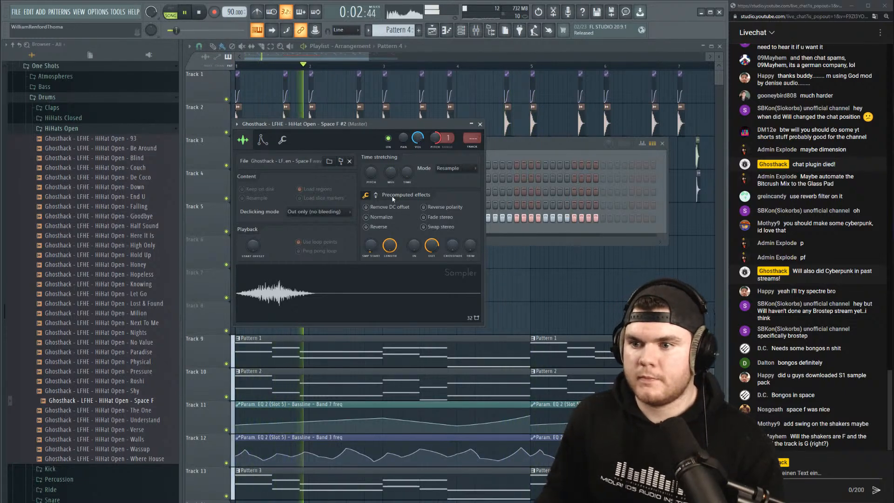
{"action": "left_click", "coordinate": [375, 195]}
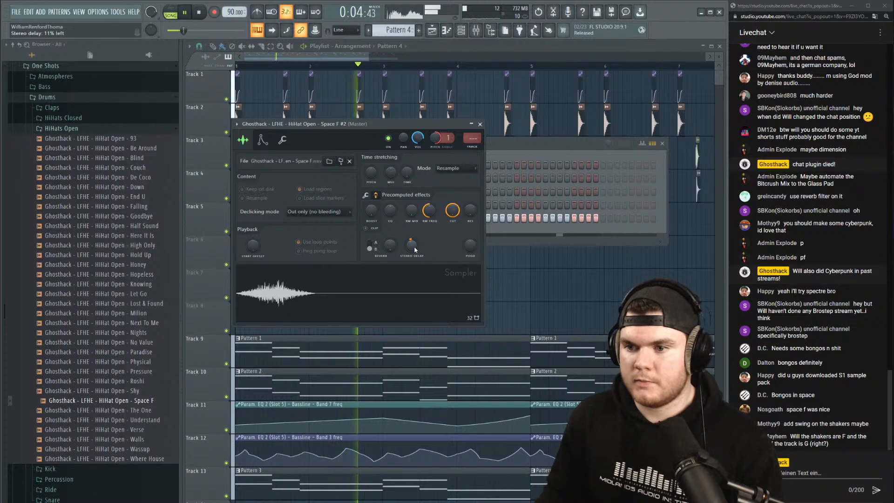
{"action": "left_click_drag", "start_coordinate": [413, 245], "coordinate": [412, 247]}
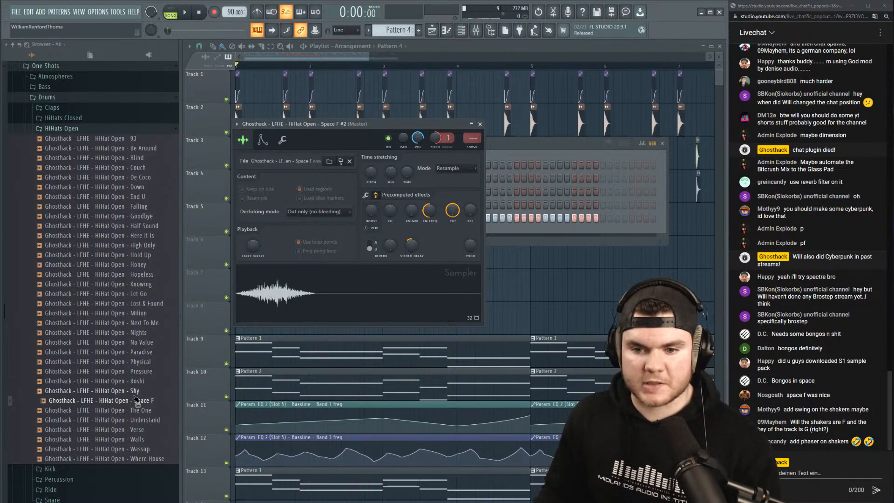
Try the open hi-hats Roshi, Pressure and Physical as replacement samples in the sampler channel, playing the beat with each.
{"action": "left_click_drag", "start_coordinate": [208, 353], "coordinate": [279, 293]}
{"action": "key", "text": "space"}
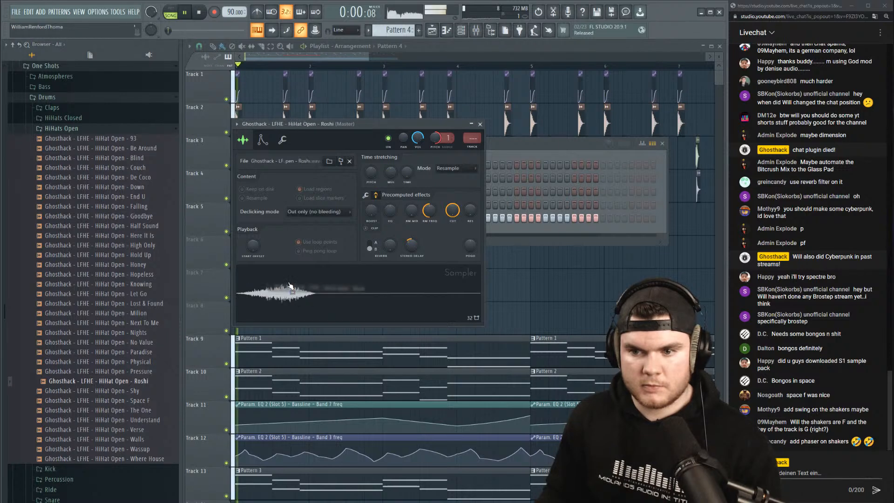
{"action": "key", "text": "space"}
{"action": "left_click", "coordinate": [138, 372]}
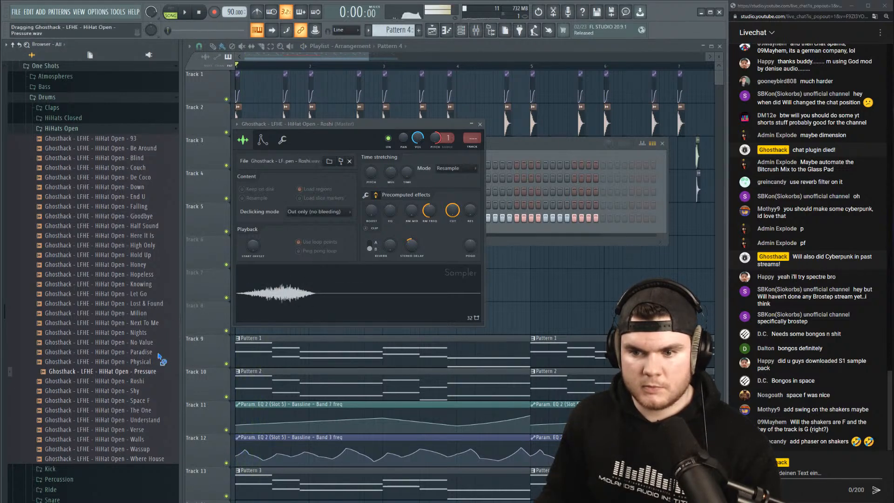
{"action": "left_click_drag", "start_coordinate": [160, 358], "coordinate": [279, 293]}
{"action": "key", "text": "space"}
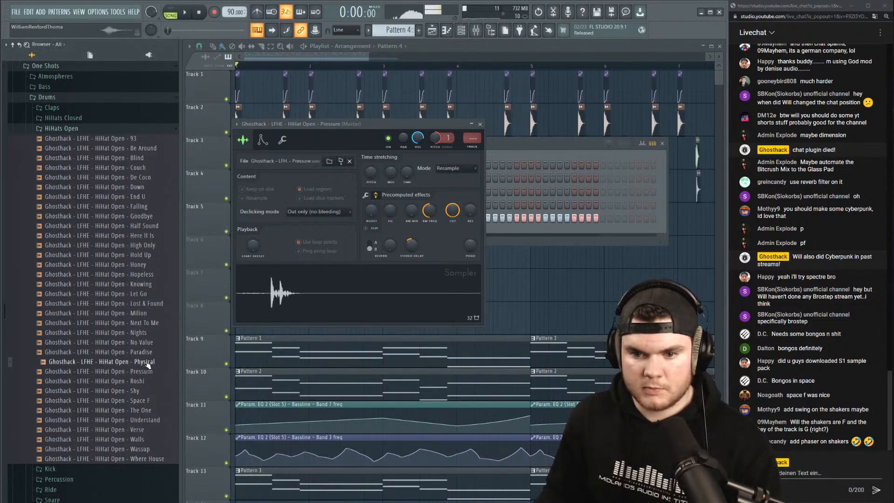
{"action": "left_click_drag", "start_coordinate": [307, 289], "coordinate": [308, 291]}
{"action": "key", "text": "space"}
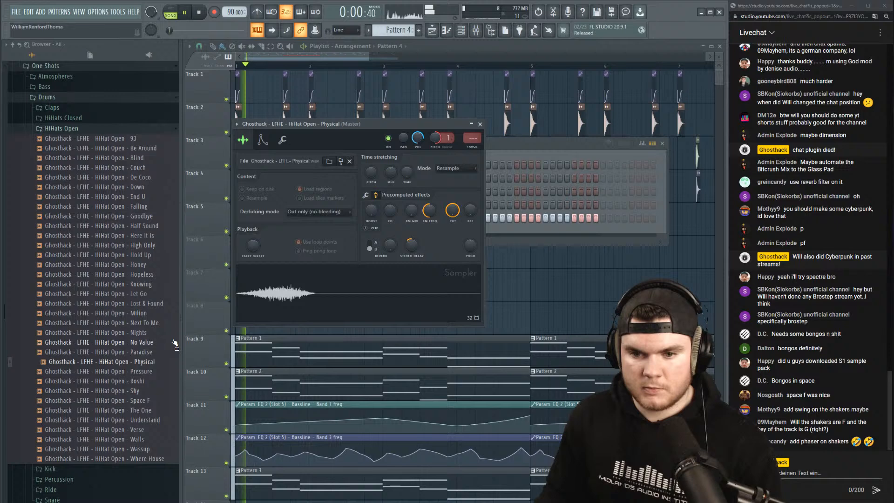
Try the open hi-hats Milion, Lost & Found and Let Go in the sampler channel against the beat.
{"action": "left_click", "coordinate": [145, 350]}
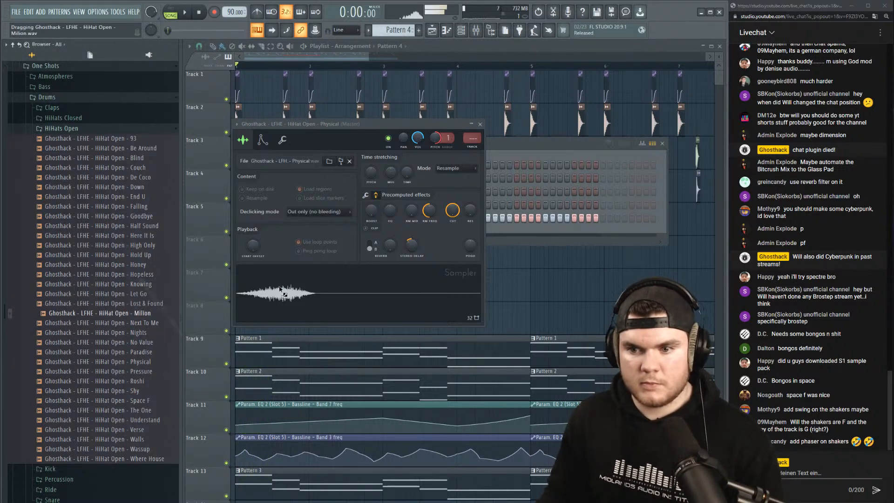
{"action": "left_click_drag", "start_coordinate": [282, 294], "coordinate": [286, 293]}
{"action": "key", "text": "space"}
{"action": "key", "text": "space"}
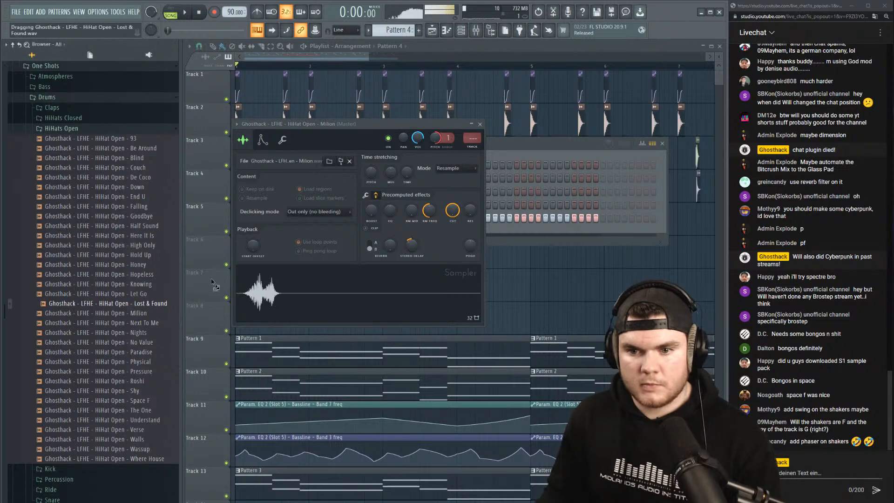
{"action": "left_click_drag", "start_coordinate": [158, 303], "coordinate": [312, 281]}
{"action": "key", "text": "space"}
{"action": "key", "text": "space"}
{"action": "left_click_drag", "start_coordinate": [143, 294], "coordinate": [294, 297]}
{"action": "key", "text": "space"}
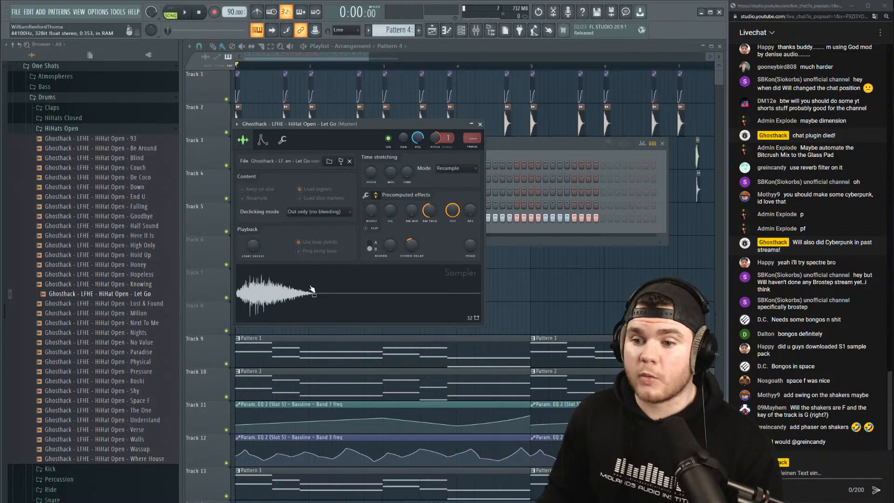
{"action": "left_click", "coordinate": [365, 195]}
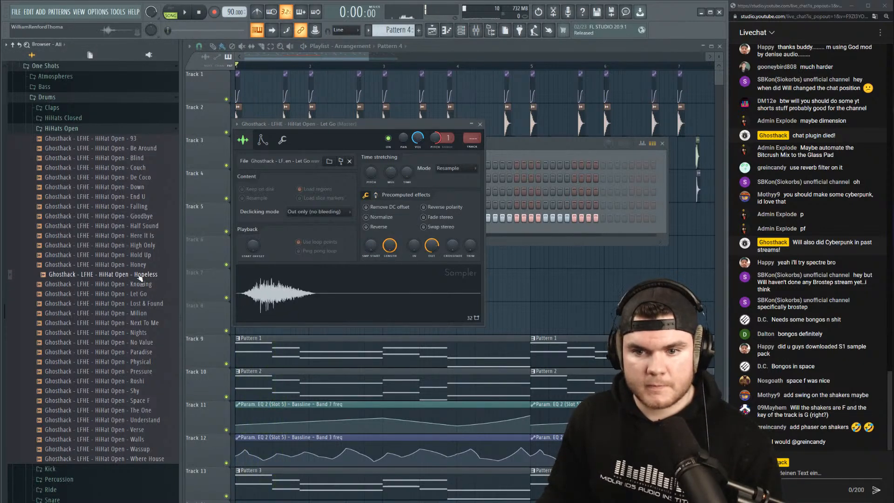
Try the open hi-hats Hopeless, Honey and Hold Up in the sampler channel, playing the beat with each.
{"action": "left_click_drag", "start_coordinate": [137, 275], "coordinate": [278, 300]}
{"action": "key", "text": "space"}
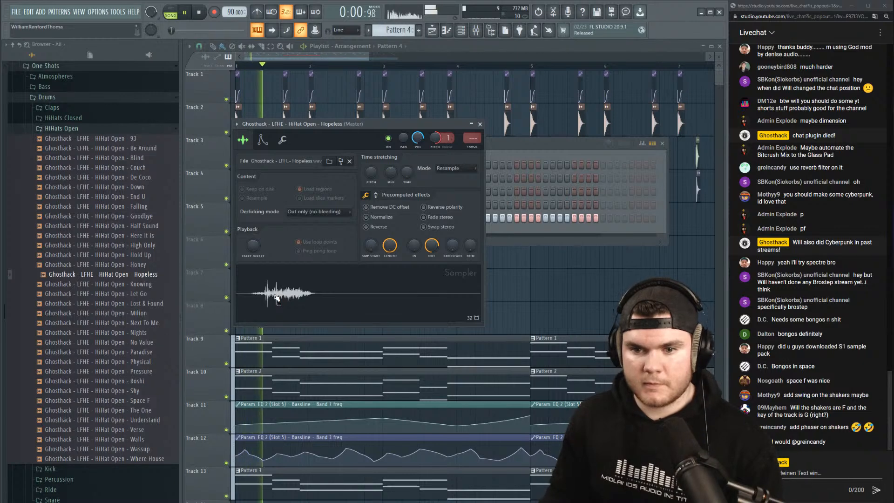
{"action": "key", "text": "space"}
{"action": "left_click", "coordinate": [147, 266]}
{"action": "left_click_drag", "start_coordinate": [138, 267], "coordinate": [274, 294]}
{"action": "key", "text": "space"}
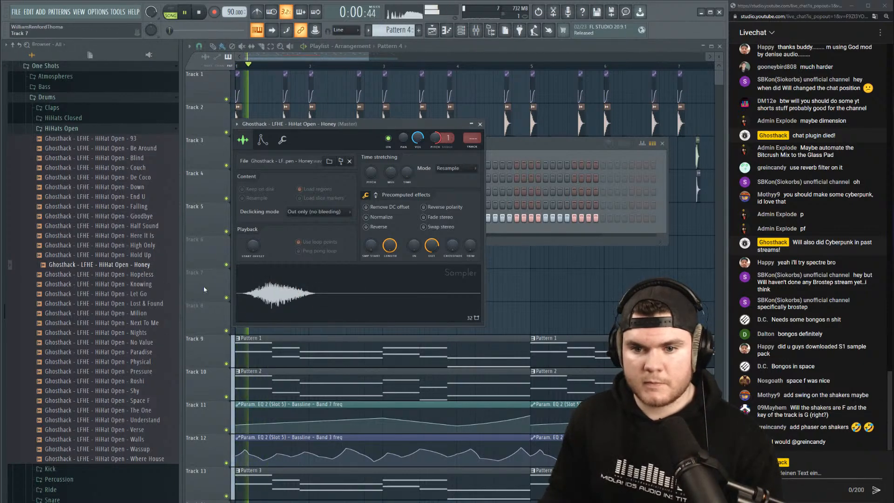
{"action": "key", "text": "space"}
{"action": "left_click", "coordinate": [145, 256]}
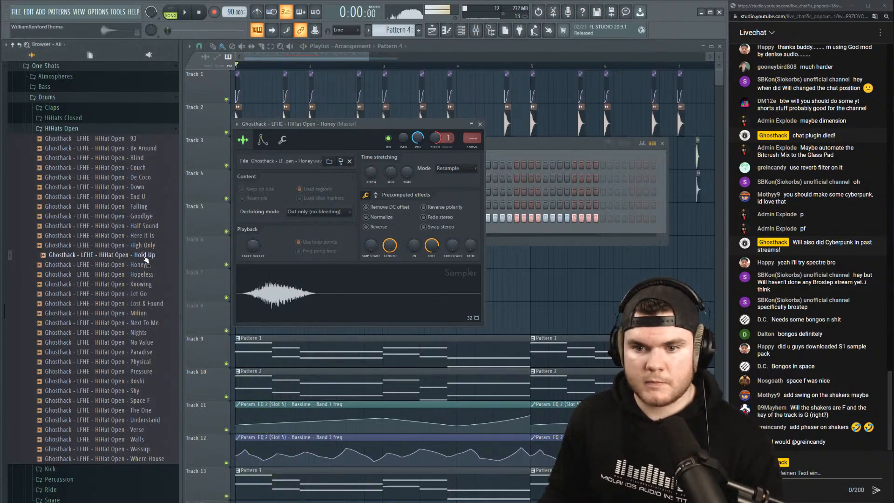
{"action": "left_click_drag", "start_coordinate": [298, 292], "coordinate": [298, 292]}
{"action": "key", "text": "space"}
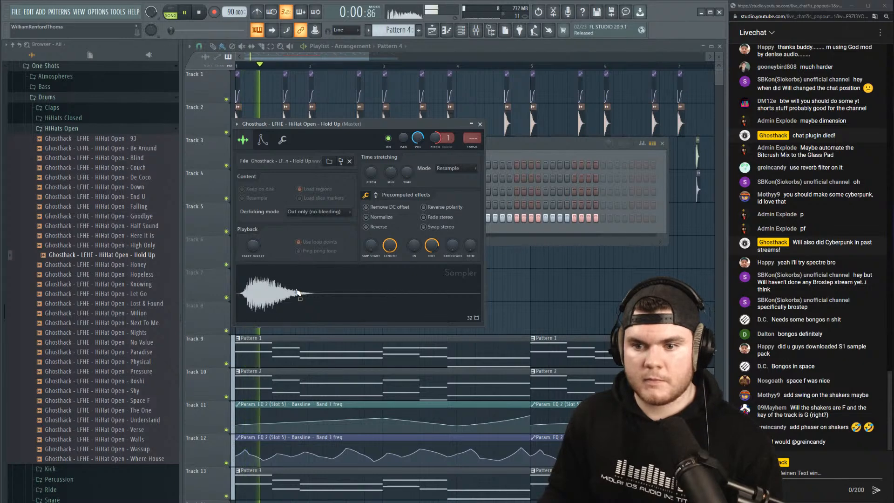
{"action": "key", "text": "space"}
Load the open hi-hat Half Sound into the sampler channel, audition it with the beat, and close the channel settings.
{"action": "left_click", "coordinate": [139, 246]}
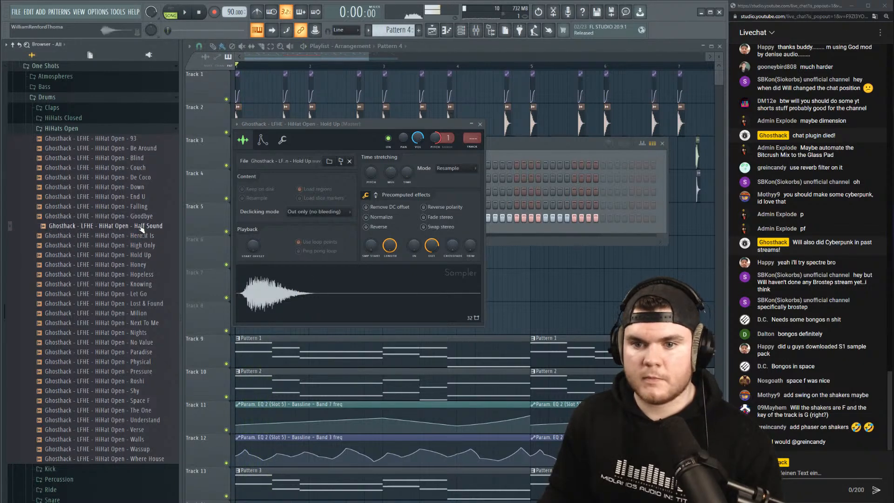
{"action": "left_click_drag", "start_coordinate": [137, 227], "coordinate": [293, 298]}
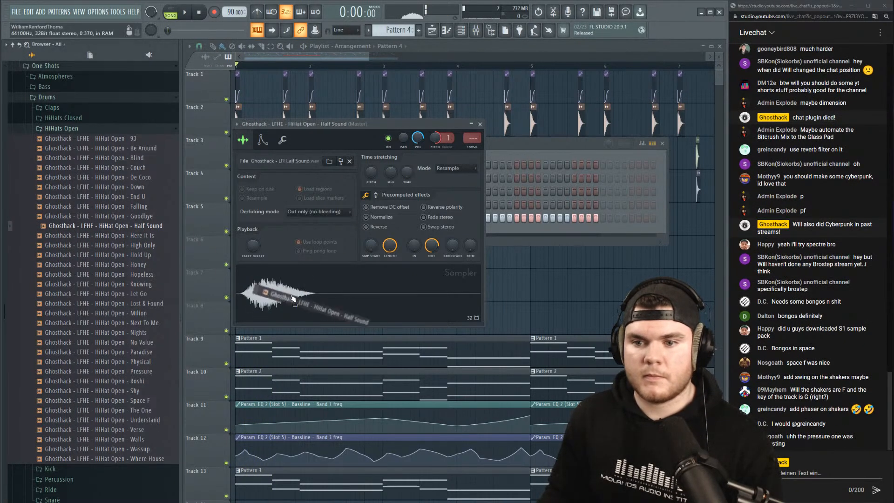
{"action": "key", "text": "space"}
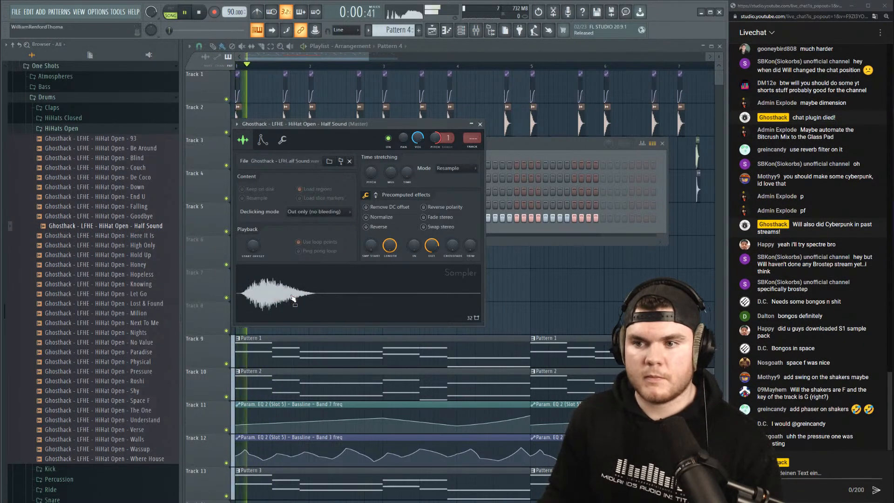
{"action": "left_click", "coordinate": [479, 124]}
{"action": "key", "text": "space"}
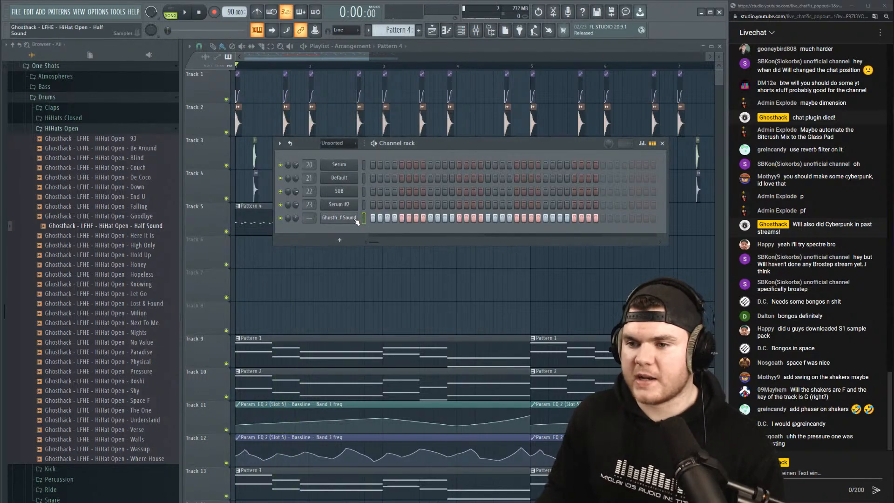
Open the Half Sound channel's piano roll and delete all the B4 notes, keeping the C5 row.
{"action": "right_click", "coordinate": [356, 222]}
{"action": "left_click", "coordinate": [378, 217]}
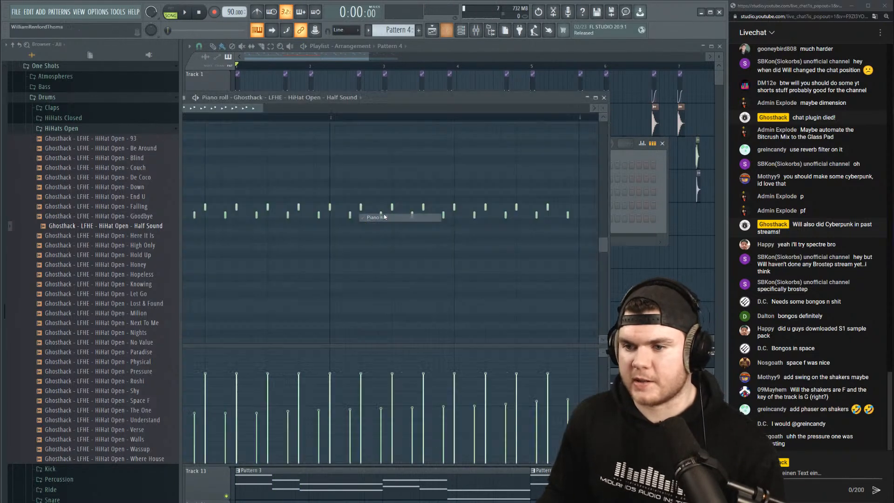
{"action": "double_click", "coordinate": [396, 98]}
{"action": "scroll", "coordinate": [408, 99], "scroll_direction": "down", "scroll_amount": 2}
{"action": "left_click_drag", "start_coordinate": [548, 239], "coordinate": [179, 201]}
{"action": "key", "text": "Delete"}
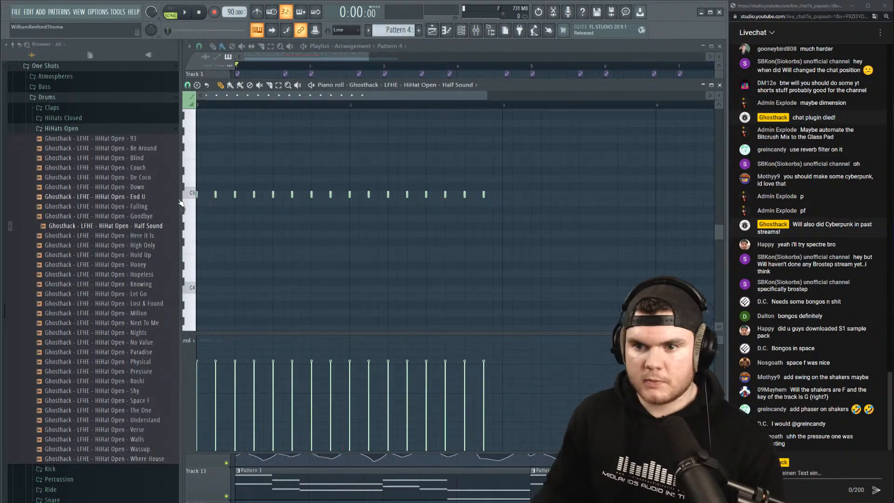
Play the simplified hi-hats, add a B4 note on the last sixteenth of bar 1's first beat, and play again.
{"action": "key", "text": "space"}
{"action": "key", "text": "space"}
{"action": "left_click", "coordinate": [224, 204]}
{"action": "key", "text": "space"}
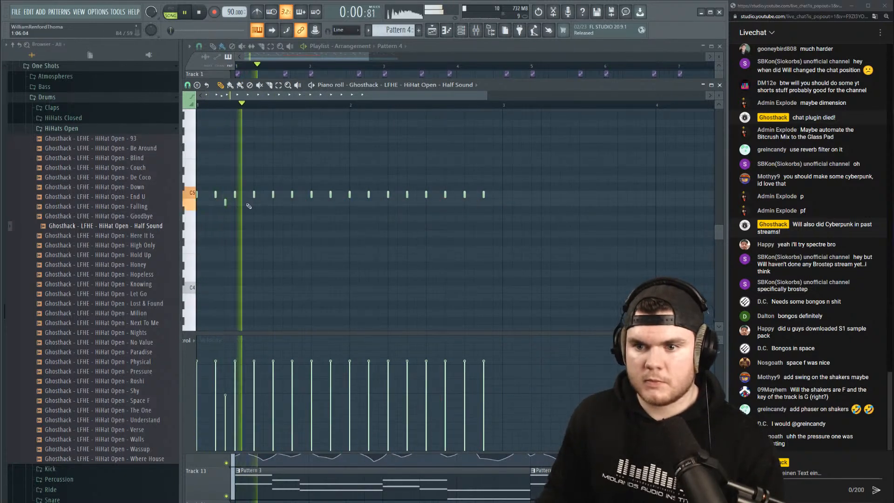
Add B4 notes on the last sixteenth of every remaining beat in bars 1 and 2 while the beat plays.
{"action": "key", "text": "space"}
{"action": "key", "text": "space"}
{"action": "left_click", "coordinate": [266, 205]}
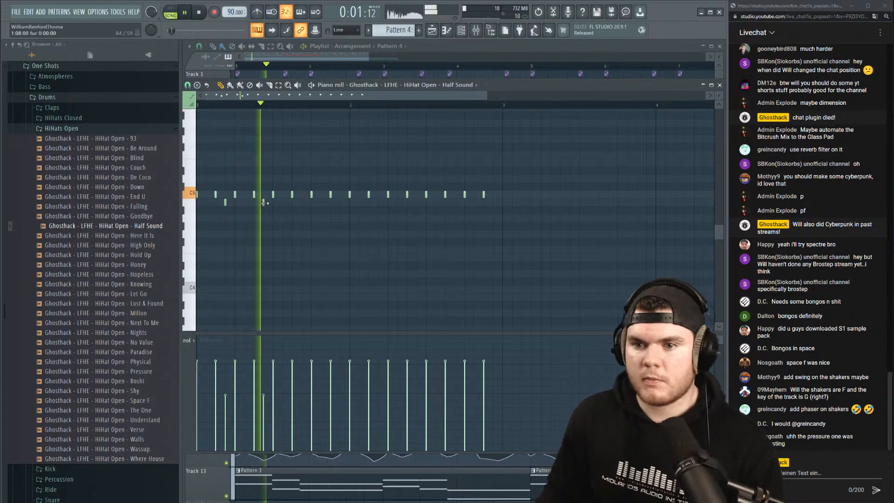
{"action": "left_click", "coordinate": [304, 204]}
{"action": "key", "text": "space"}
{"action": "key", "text": "space"}
{"action": "left_click", "coordinate": [341, 204]}
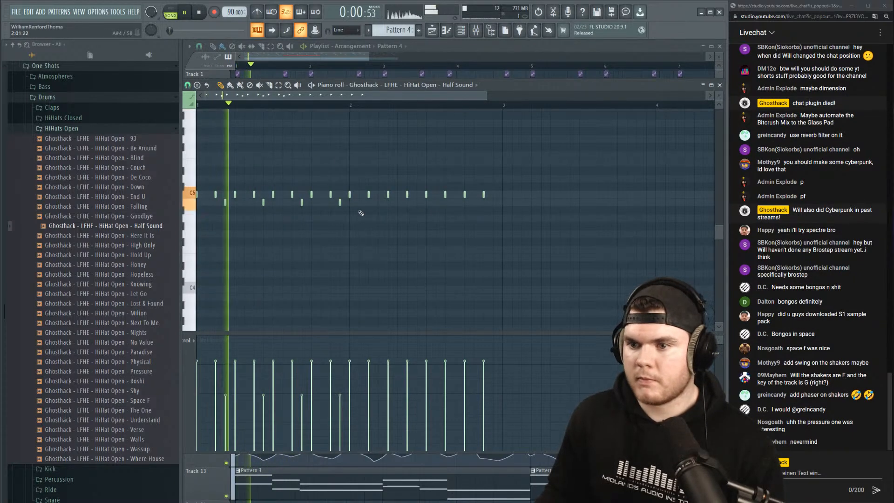
{"action": "left_click", "coordinate": [379, 204]}
{"action": "left_click", "coordinate": [418, 204]}
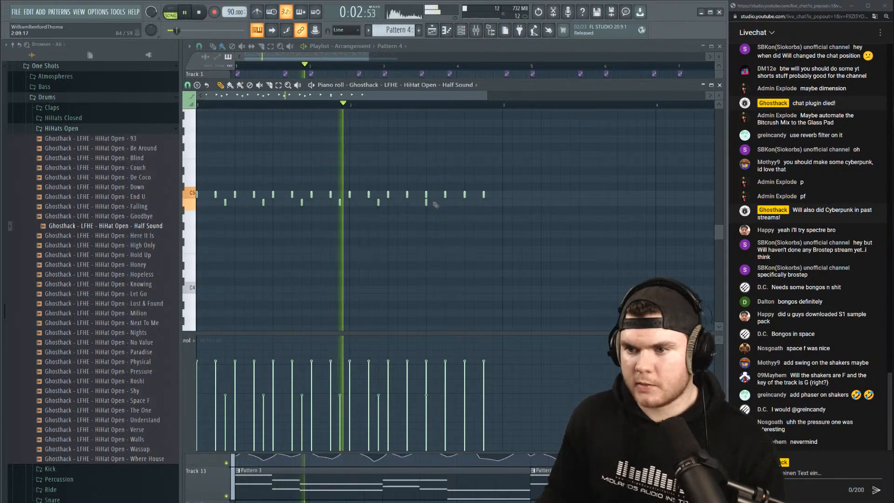
{"action": "left_click", "coordinate": [456, 204]}
{"action": "left_click", "coordinate": [494, 204]}
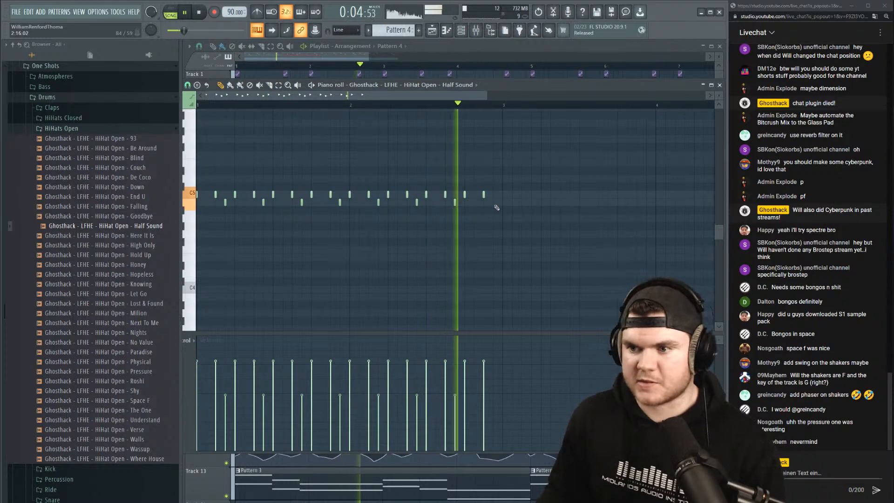
Select all the B4 notes and nudge them slightly later for swing, listen with the beat, and clear the selection.
{"action": "left_click_drag", "start_coordinate": [522, 198], "coordinate": [205, 213]}
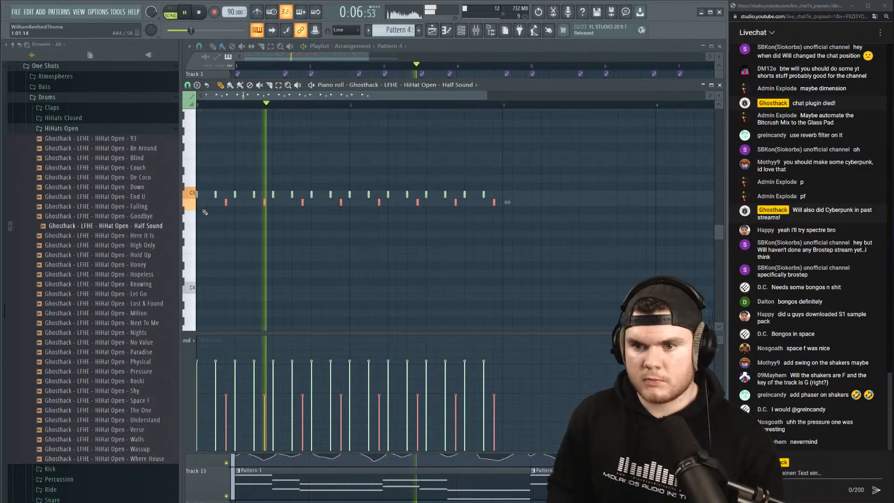
{"action": "key", "text": "shift+Right"}
{"action": "key", "text": "shift+Right"}
{"action": "key", "text": "shift+Right"}
{"action": "key", "text": "shift+Right"}
{"action": "key", "text": "shift+Right"}
{"action": "key", "text": "shift+Right"}
{"action": "key", "text": "shift+Right"}
{"action": "key", "text": "shift+Right"}
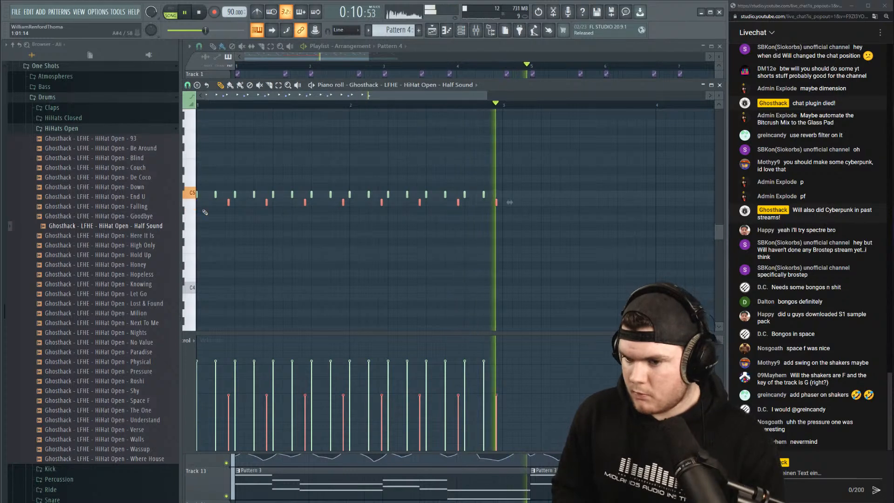
{"action": "left_click", "coordinate": [254, 226]}
{"action": "right_click", "coordinate": [253, 227]}
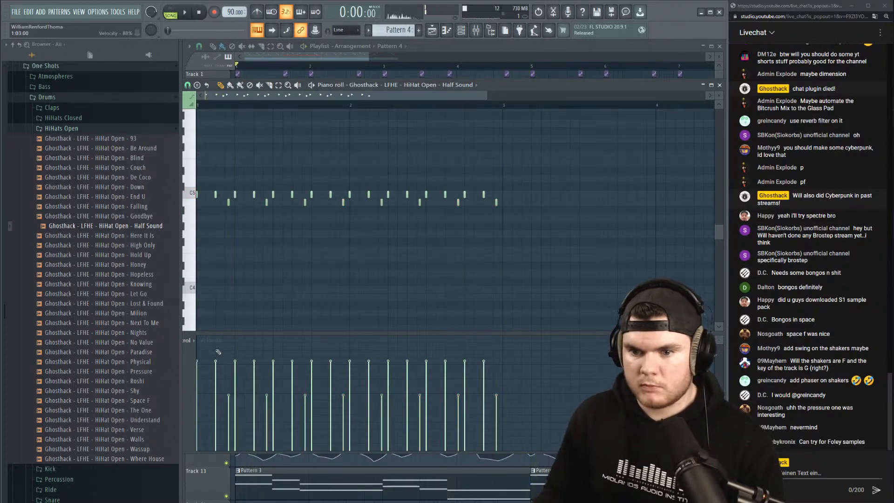
Lower the velocity of every second C5 note in bars 1 and 2 to about 65% and play the pattern.
{"action": "left_click", "coordinate": [216, 377]}
{"action": "left_click", "coordinate": [254, 373]}
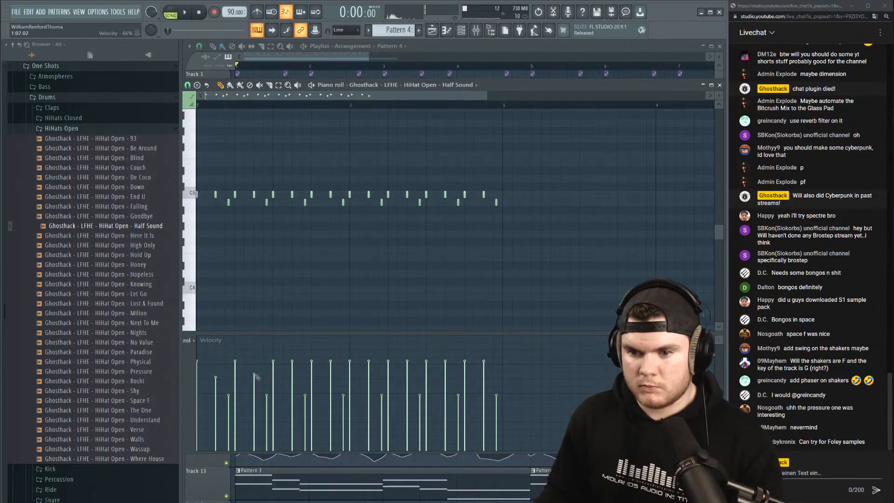
{"action": "left_click", "coordinate": [292, 373]}
{"action": "left_click", "coordinate": [331, 376]}
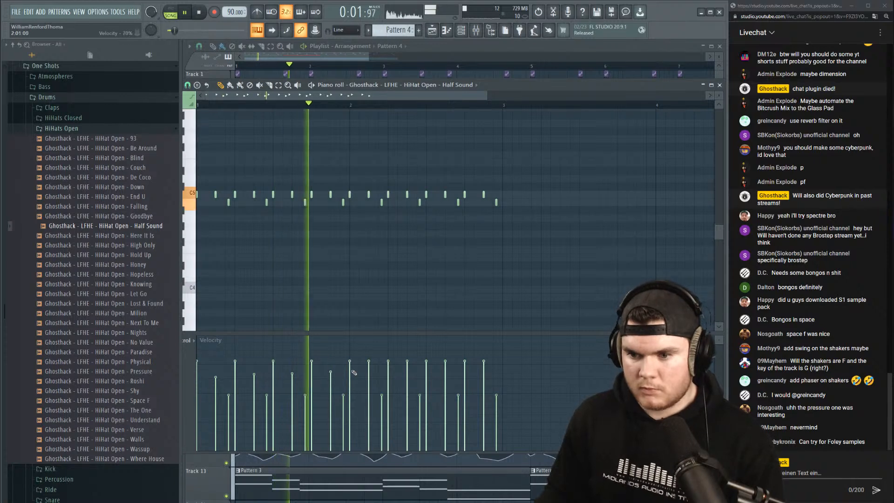
{"action": "left_click", "coordinate": [369, 375]}
{"action": "left_click", "coordinate": [407, 374]}
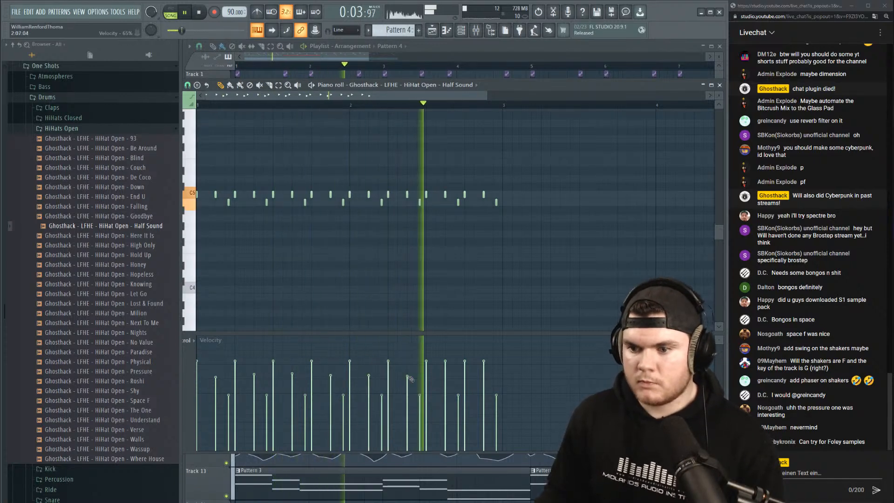
{"action": "left_click", "coordinate": [445, 379]}
{"action": "left_click", "coordinate": [484, 376]}
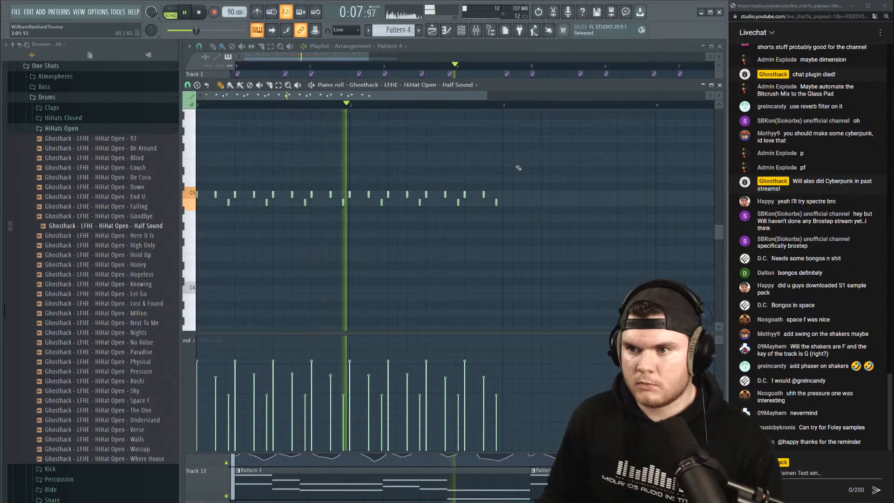
Close the piano roll, open the Half Sound channel's settings, and set its stereo delay to 11% right.
{"action": "left_click", "coordinate": [719, 85]}
{"action": "left_click", "coordinate": [338, 217]}
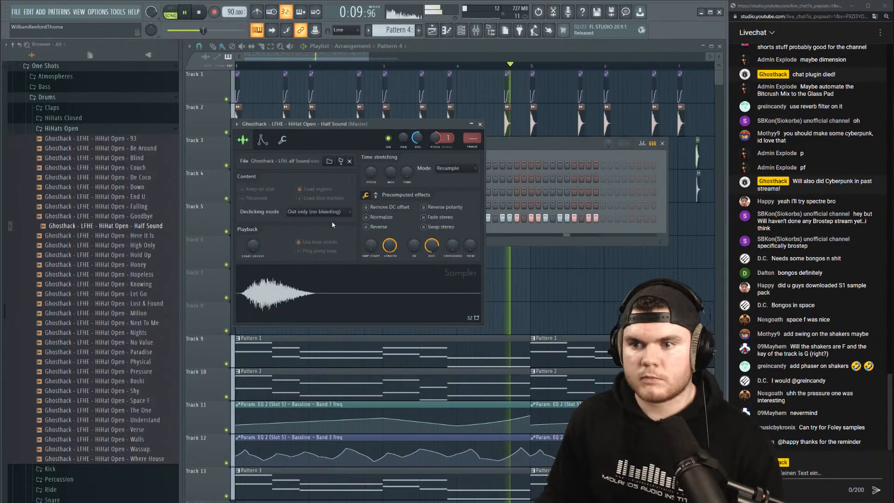
{"action": "left_click", "coordinate": [376, 195]}
{"action": "left_click_drag", "start_coordinate": [411, 241], "coordinate": [411, 238]}
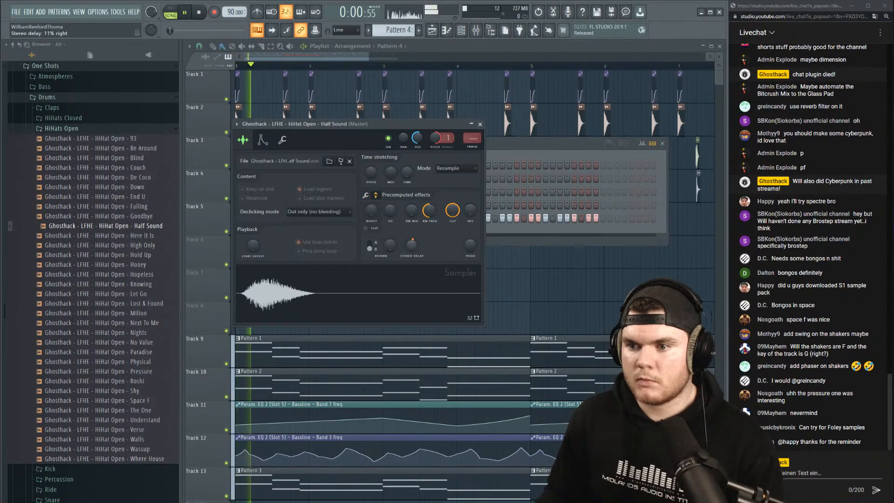
{"action": "key", "text": "space"}
Replace the channel's sample with the open hi-hat 93 and play it with the beat.
{"action": "left_click", "coordinate": [136, 246]}
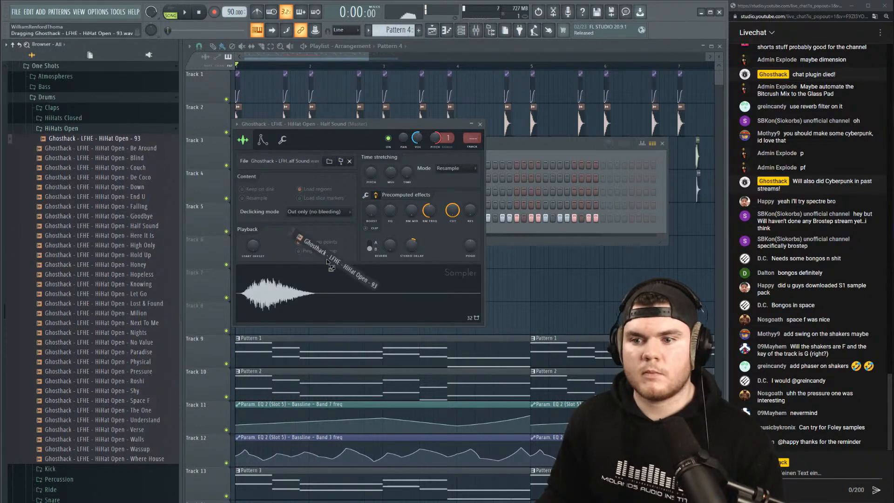
{"action": "left_click_drag", "start_coordinate": [327, 262], "coordinate": [321, 269]}
{"action": "key", "text": "space"}
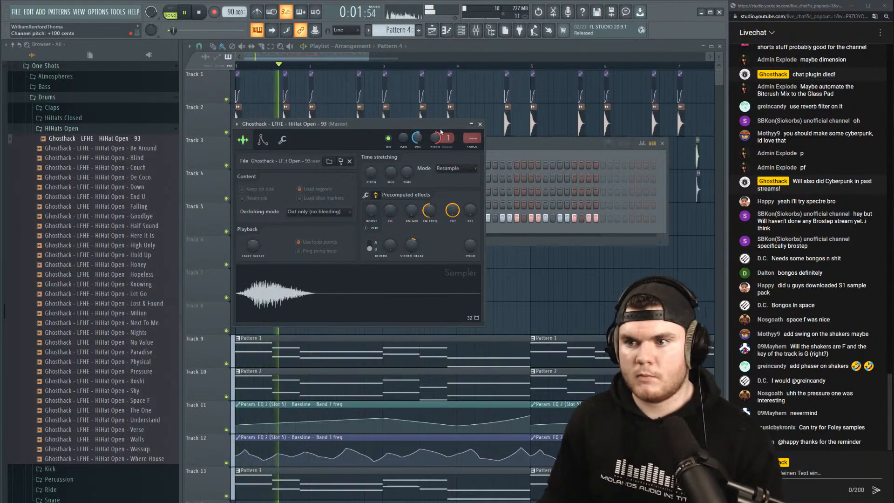
Open the piano roll of the hi-hat 93 channel, nudge all the B4 notes slightly earlier, and close it.
{"action": "left_click", "coordinate": [481, 124]}
{"action": "right_click", "coordinate": [338, 217]}
{"action": "left_click", "coordinate": [376, 216]}
{"action": "left_click_drag", "start_coordinate": [552, 241], "coordinate": [189, 206]}
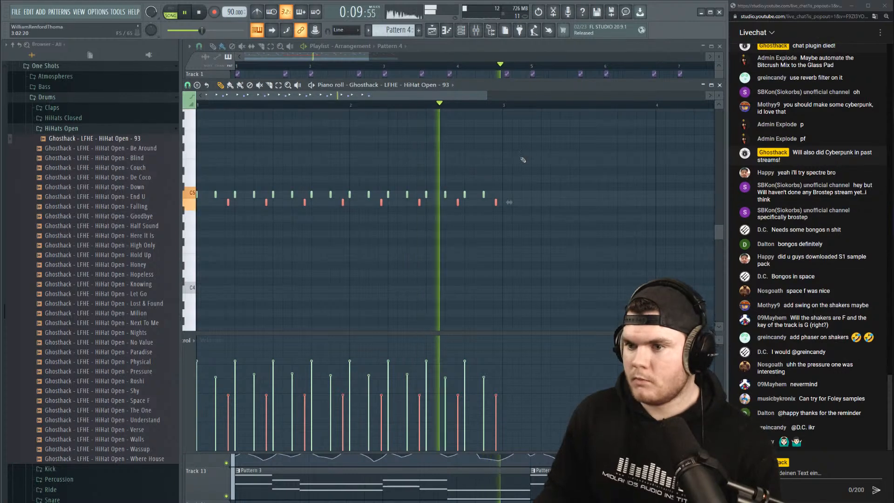
{"action": "left_click", "coordinate": [719, 85]}
Try a small sample start change on the hi-hat 93, play the beat, and route its channel to mixer insert 4.
{"action": "left_click", "coordinate": [342, 218]}
{"action": "key", "text": "space"}
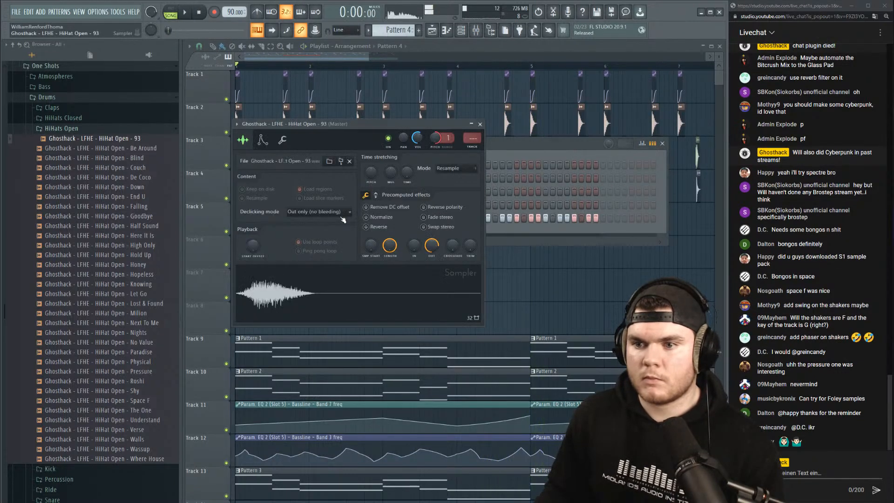
{"action": "left_click_drag", "start_coordinate": [374, 249], "coordinate": [372, 246]}
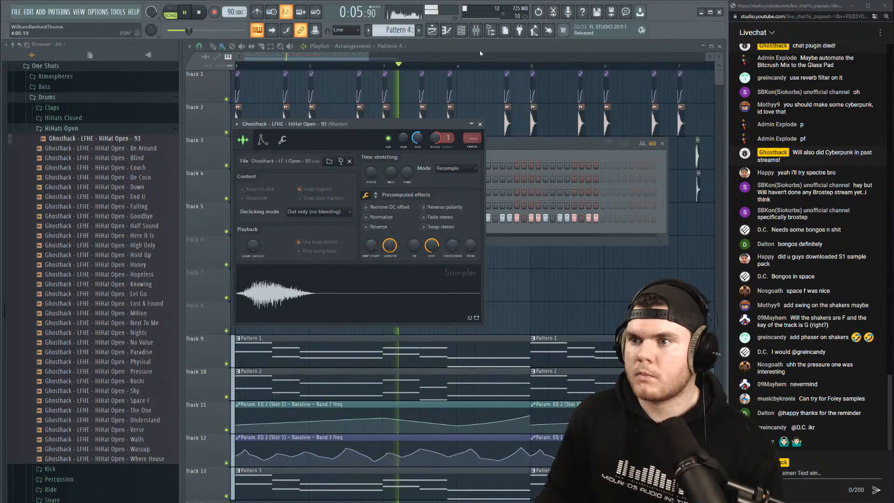
{"action": "left_click", "coordinate": [479, 32]}
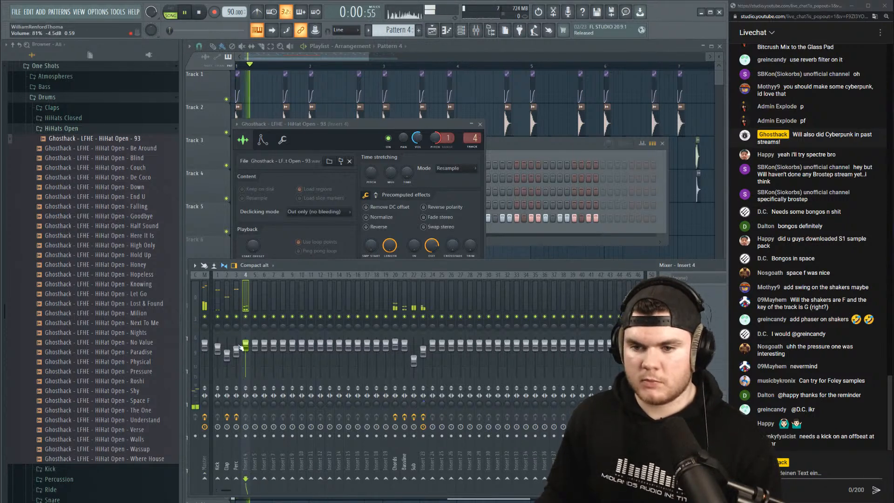
Return to the hi-hat 93 piano roll, reselect the B4 notes, and fine-tune their timing slightly earlier.
{"action": "left_click", "coordinate": [494, 144]}
{"action": "right_click", "coordinate": [356, 215]}
{"action": "left_click", "coordinate": [372, 216]}
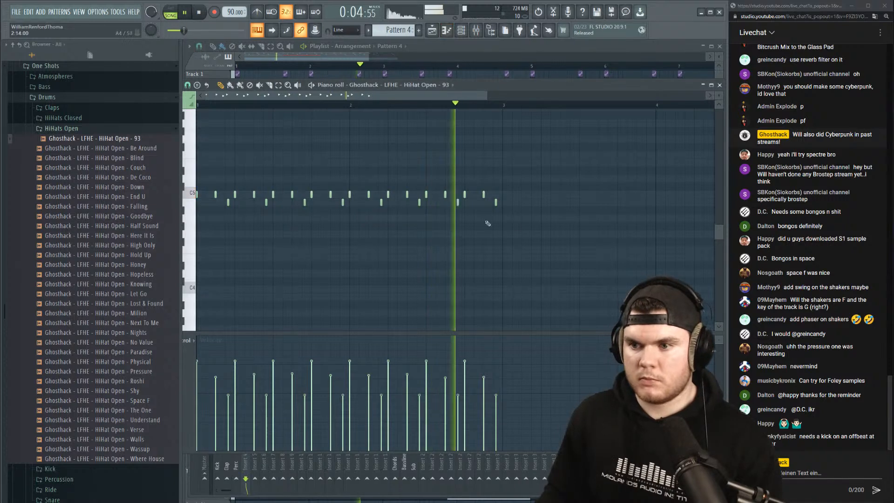
{"action": "left_click_drag", "start_coordinate": [505, 225], "coordinate": [219, 204]}
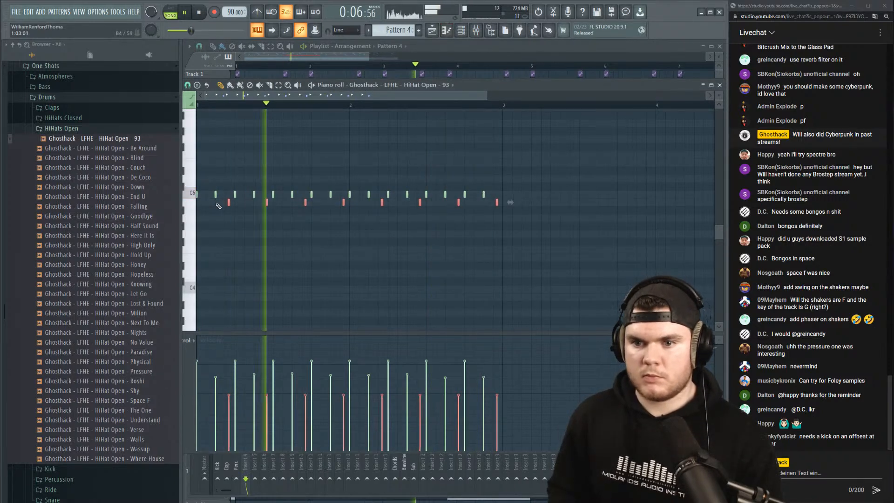
{"action": "key", "text": "shift+Left"}
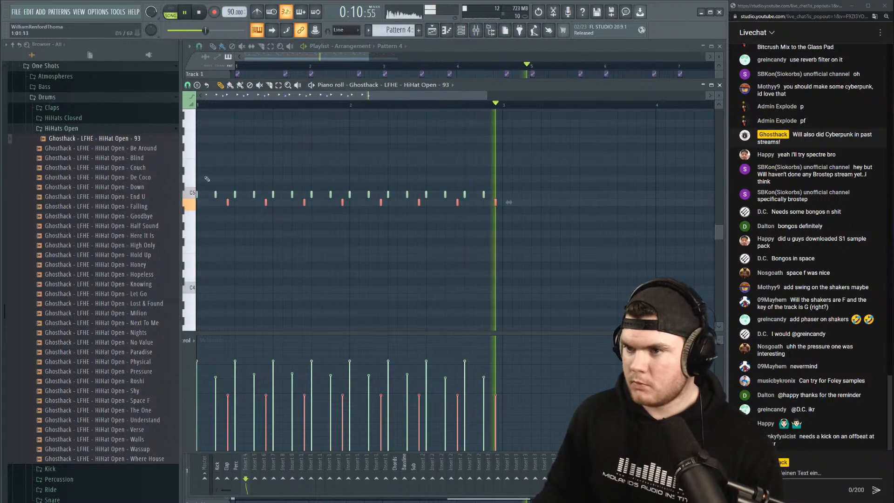
Return to the playlist, clear the clip selection, and play the arrangement from the start with the open hi-hats.
{"action": "key", "text": "space"}
{"action": "left_click", "coordinate": [358, 57]}
{"action": "key", "text": "space"}
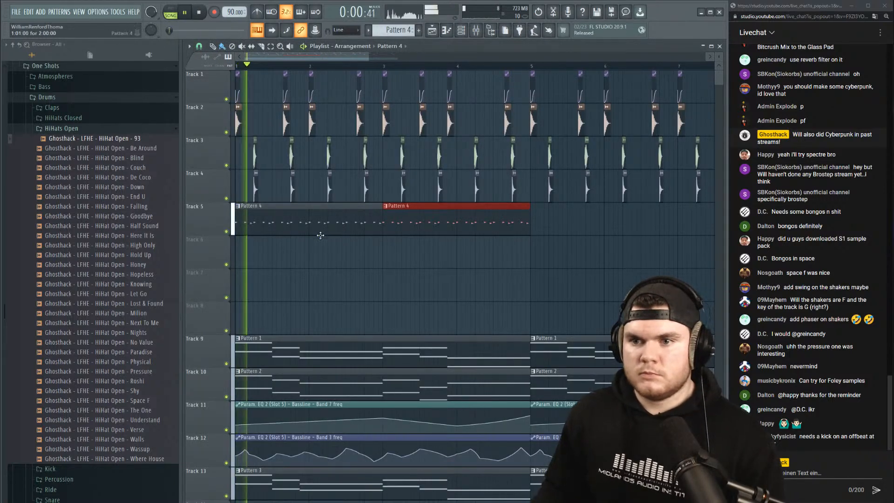
{"action": "left_click", "coordinate": [329, 281]}
{"action": "right_click", "coordinate": [373, 273]}
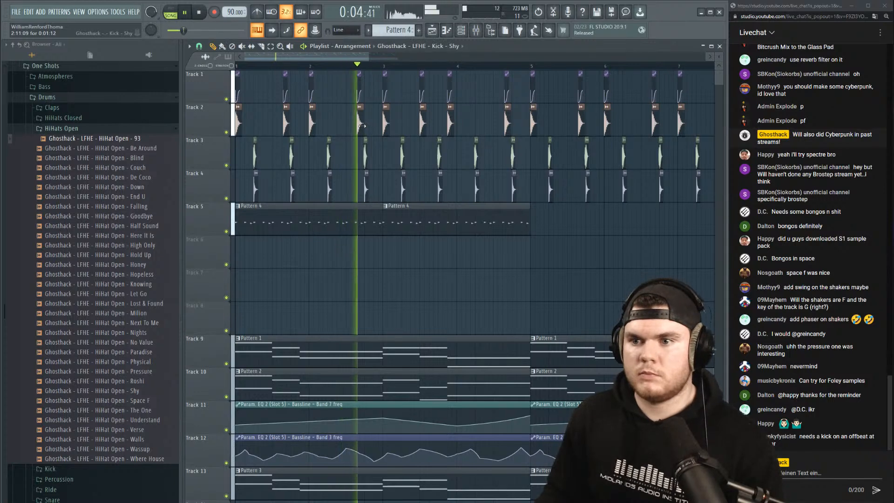
{"action": "key", "text": "space"}
{"action": "key", "text": "space"}
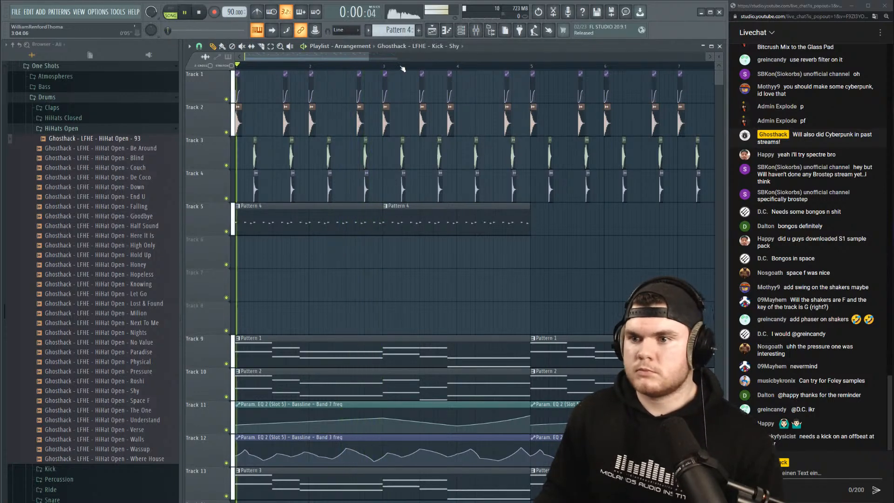
Place a copy of the Shy kick and its gain automation clip on beat 3 of bar 4 in Tracks 1 and 2.
{"action": "left_click", "coordinate": [452, 68]}
{"action": "scroll", "coordinate": [521, 68], "scroll_direction": "up", "scroll_amount": 4}
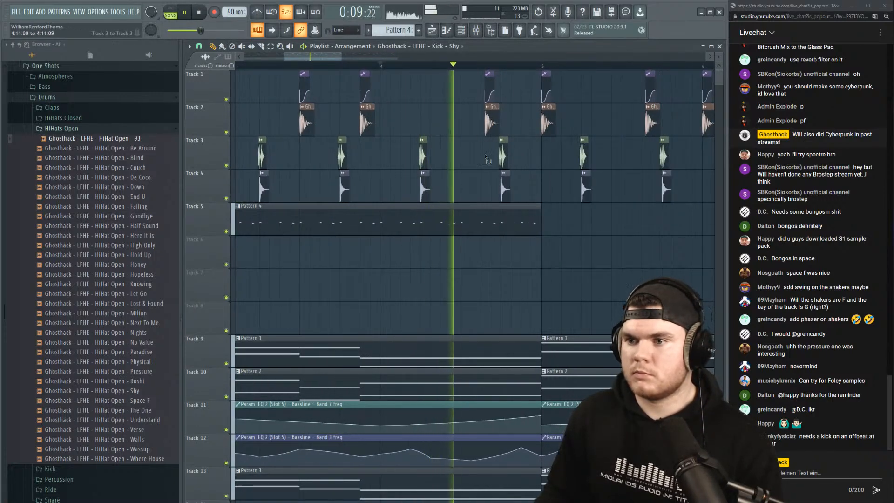
{"action": "left_click_drag", "start_coordinate": [510, 86], "coordinate": [490, 122]}
{"action": "key", "text": "space"}
{"action": "key", "text": "space"}
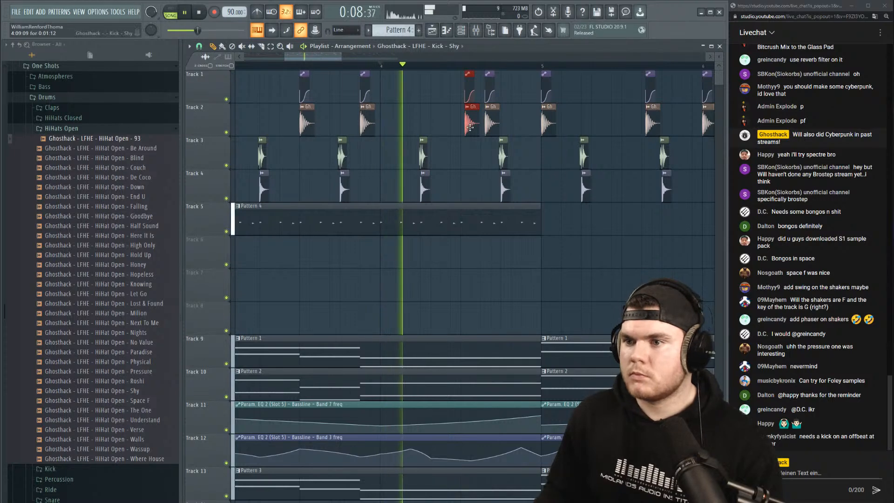
{"action": "scroll", "coordinate": [461, 123], "scroll_direction": "up", "scroll_amount": 3}
{"action": "left_click_drag", "start_coordinate": [457, 122], "coordinate": [455, 123]}
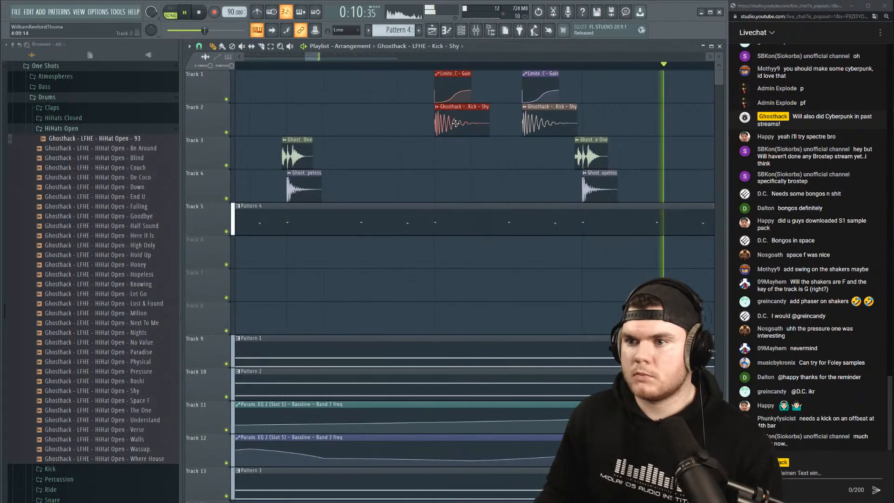
Replay bar 4 to hear the added kick in the arrangement.
{"action": "scroll", "coordinate": [294, 67], "scroll_direction": "down", "scroll_amount": 3}
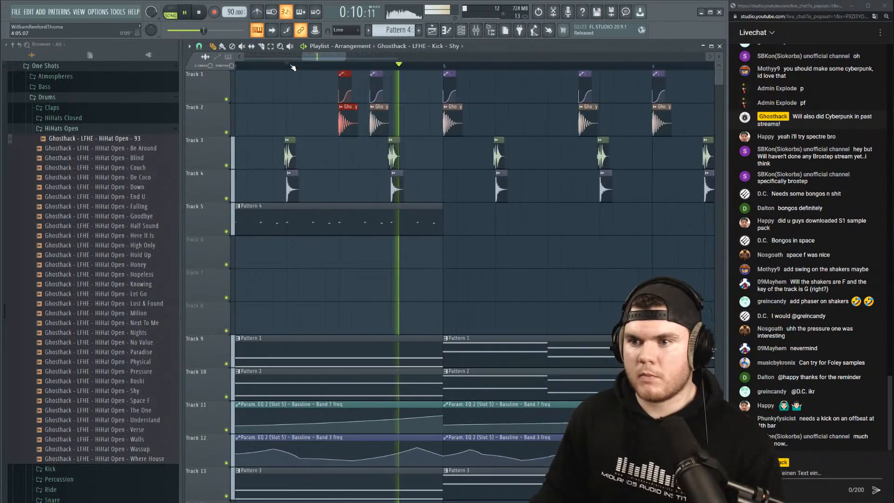
{"action": "key", "text": "space"}
{"action": "key", "text": "space"}
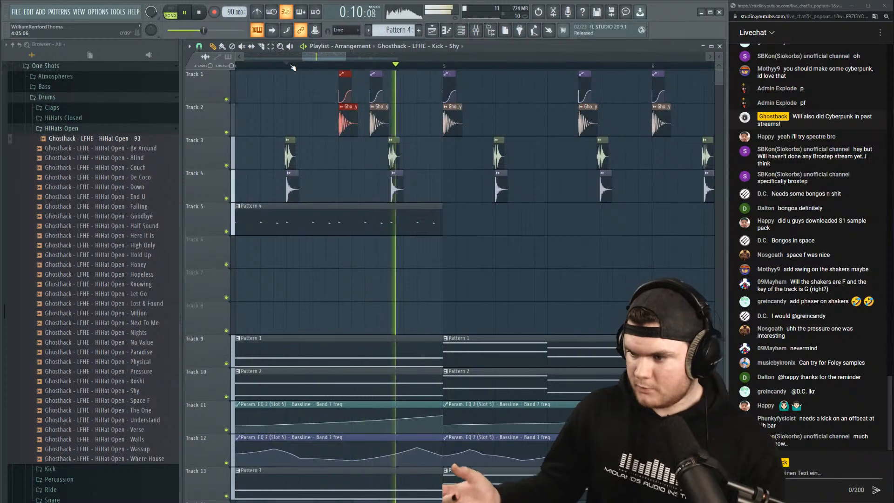
{"action": "key", "text": "space"}
{"action": "scroll", "coordinate": [293, 68], "scroll_direction": "down", "scroll_amount": 5}
{"action": "key", "text": "space"}
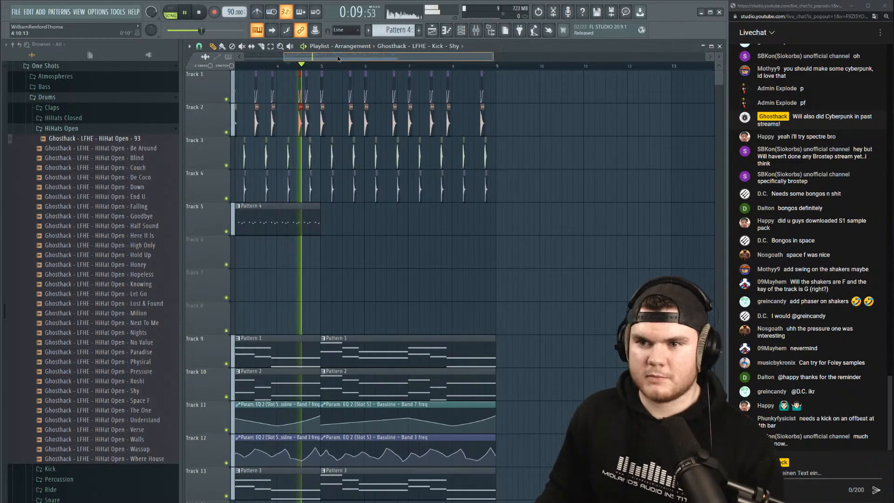
Replace the drum clips from bar 5 onwards with a copy of the bar 1–4 clips on Tracks 1 to 5.
{"action": "left_click_drag", "start_coordinate": [289, 57], "coordinate": [241, 70]}
{"action": "left_click_drag", "start_coordinate": [640, 234], "coordinate": [413, 81]}
{"action": "key", "text": "space"}
{"action": "key", "text": "Delete"}
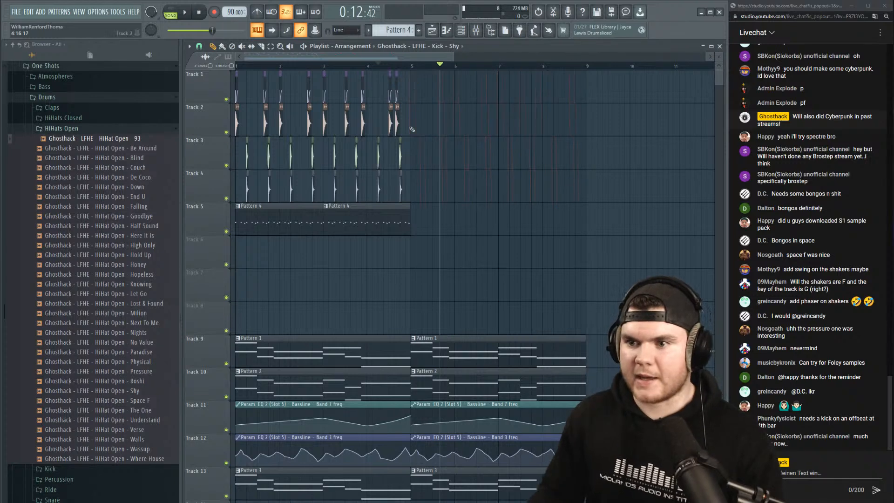
{"action": "left_click_drag", "start_coordinate": [450, 244], "coordinate": [236, 81]}
{"action": "left_click_drag", "start_coordinate": [309, 216], "coordinate": [482, 219]}
{"action": "key", "text": "space"}
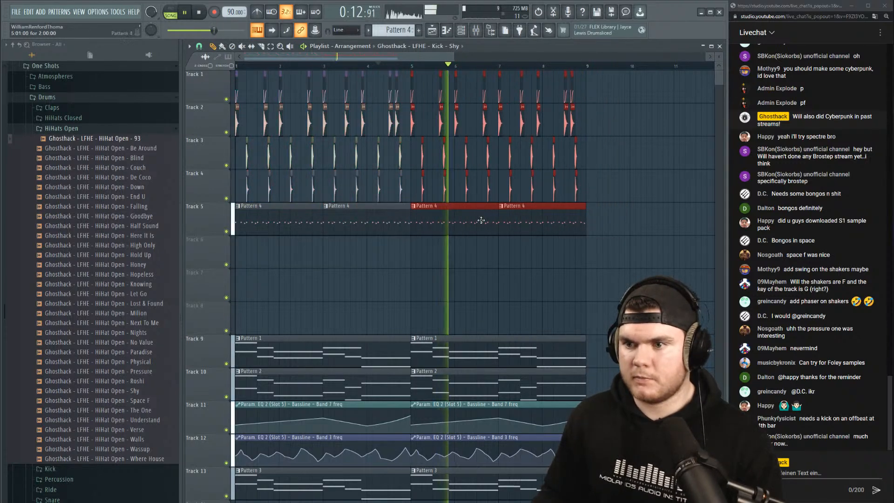
Stop playback, show the unsorted channels in the channel rack and look over Pattern 4's open hi-hat notes.
{"action": "left_click", "coordinate": [461, 30]}
{"action": "left_click", "coordinate": [477, 32]}
{"action": "left_click", "coordinate": [478, 32]}
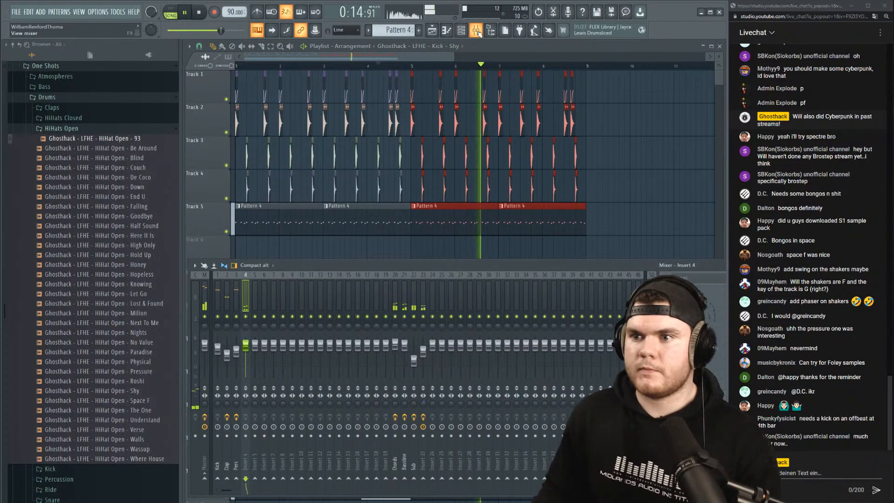
{"action": "left_click", "coordinate": [478, 32]}
{"action": "key", "text": "space"}
{"action": "left_click", "coordinate": [461, 31]}
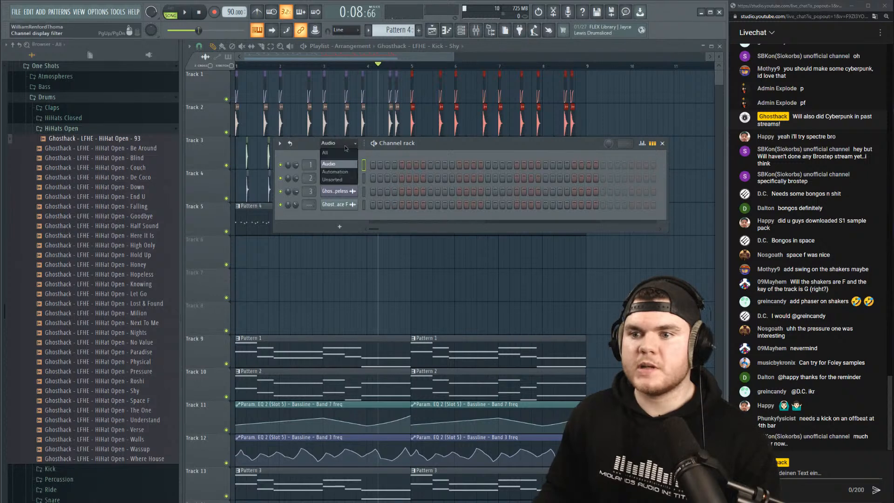
{"action": "double_click", "coordinate": [261, 224]}
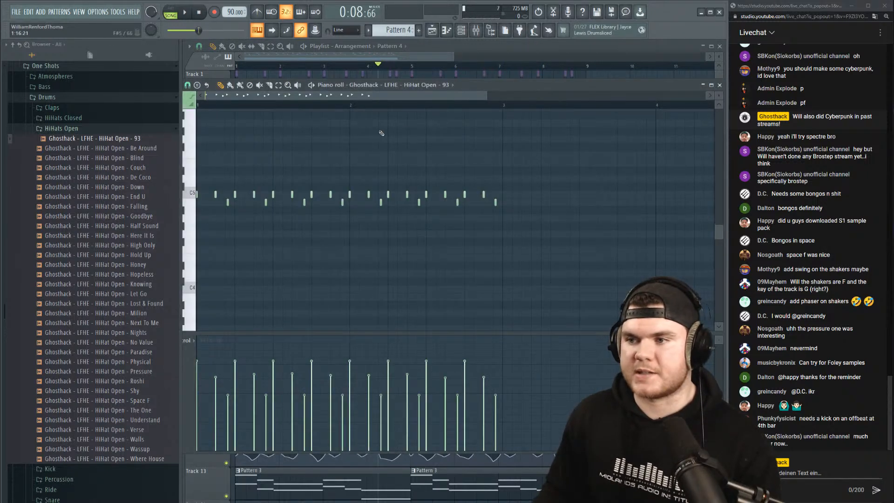
{"action": "left_click", "coordinate": [720, 85]}
Create a new Pattern 5 and open the HiHats Closed sample folder in the browser.
{"action": "left_click", "coordinate": [420, 33]}
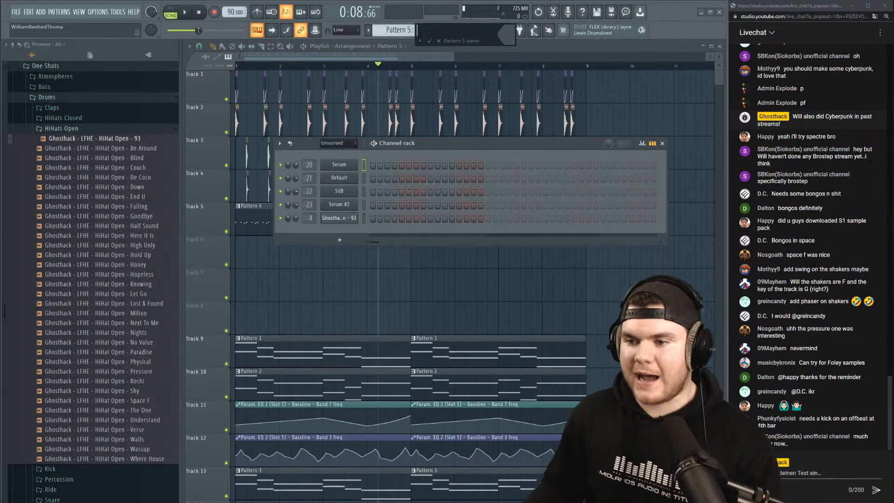
{"action": "left_click", "coordinate": [61, 128]}
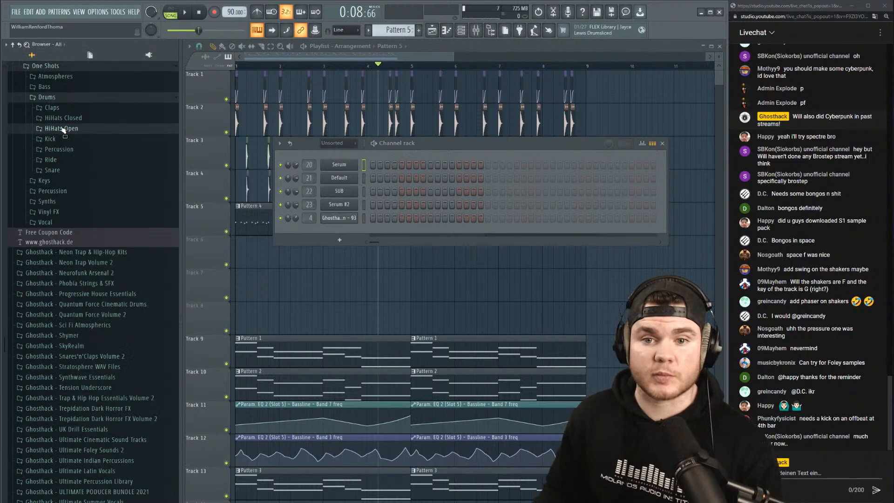
{"action": "left_click", "coordinate": [67, 119]}
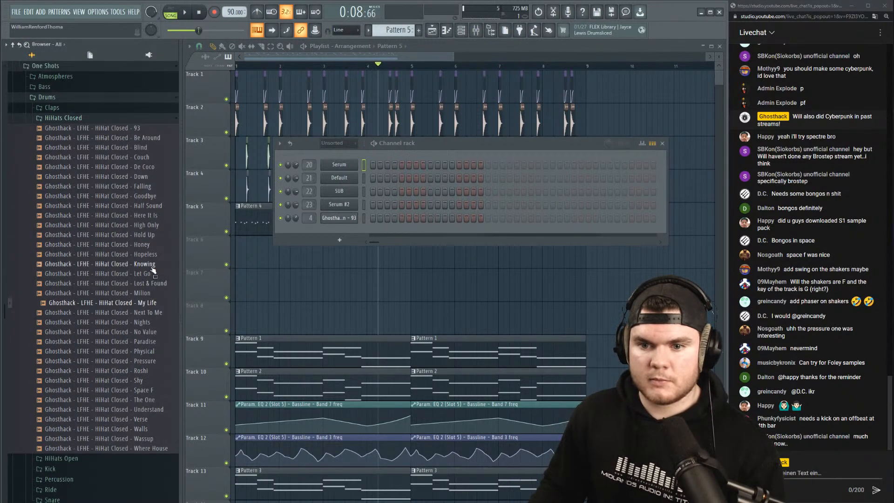
Audition the closed hi-hat samples and add Knowing, Milion, Pressure, Wassup and De Coco as new channels.
{"action": "left_click_drag", "start_coordinate": [345, 228], "coordinate": [346, 229]}
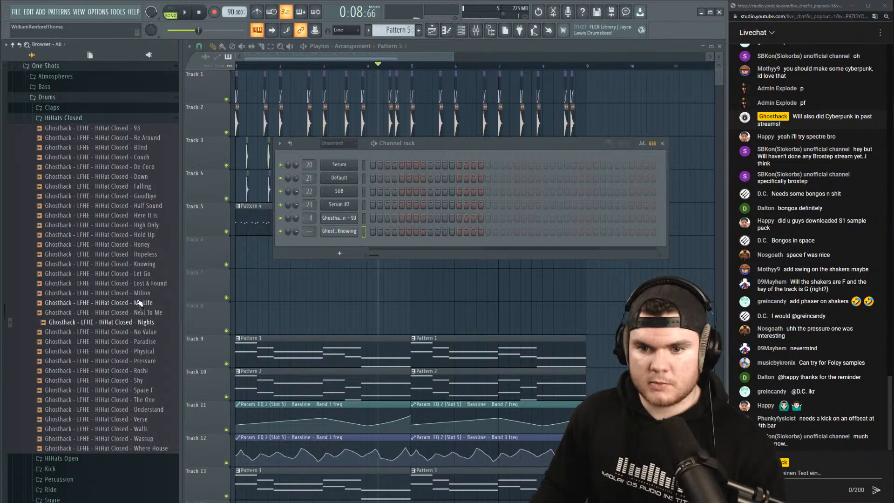
{"action": "left_click_drag", "start_coordinate": [320, 265], "coordinate": [325, 247]}
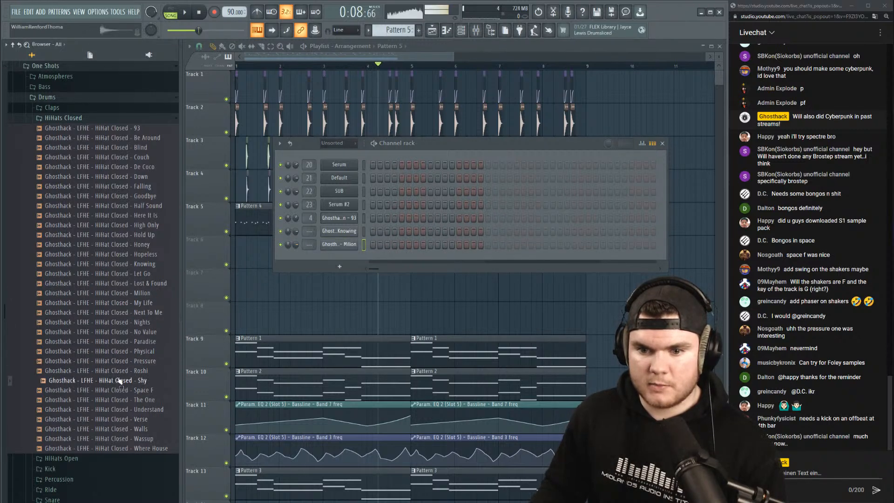
{"action": "left_click_drag", "start_coordinate": [342, 255], "coordinate": [343, 257]}
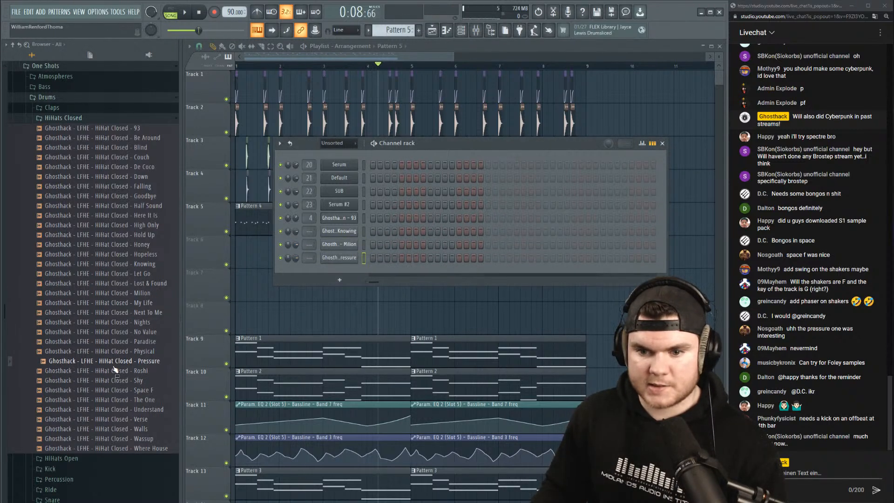
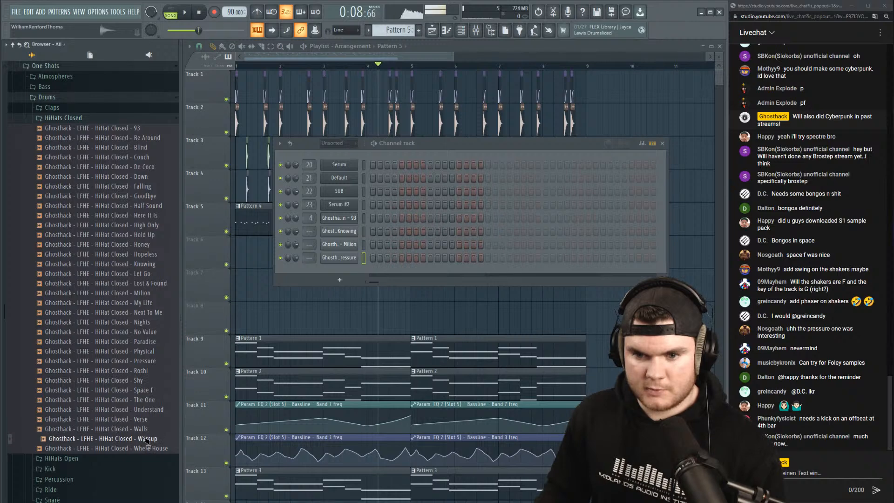
{"action": "left_click_drag", "start_coordinate": [340, 279], "coordinate": [340, 281]}
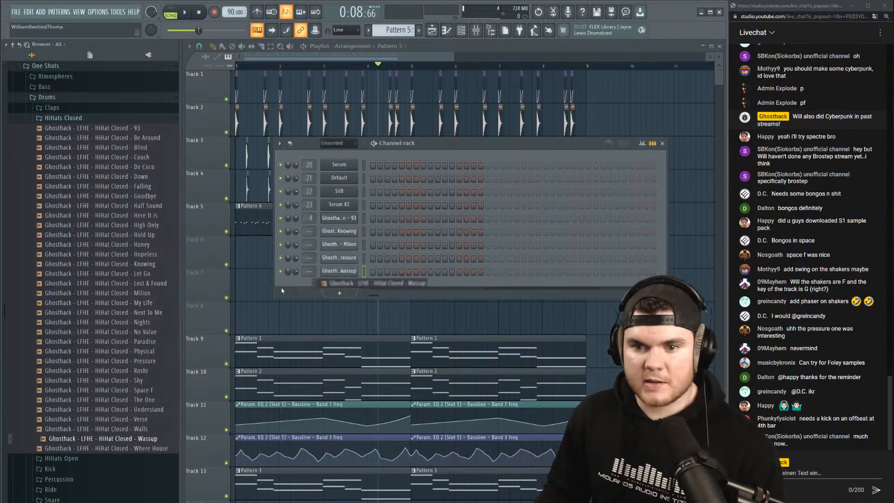
{"action": "left_click", "coordinate": [140, 255]}
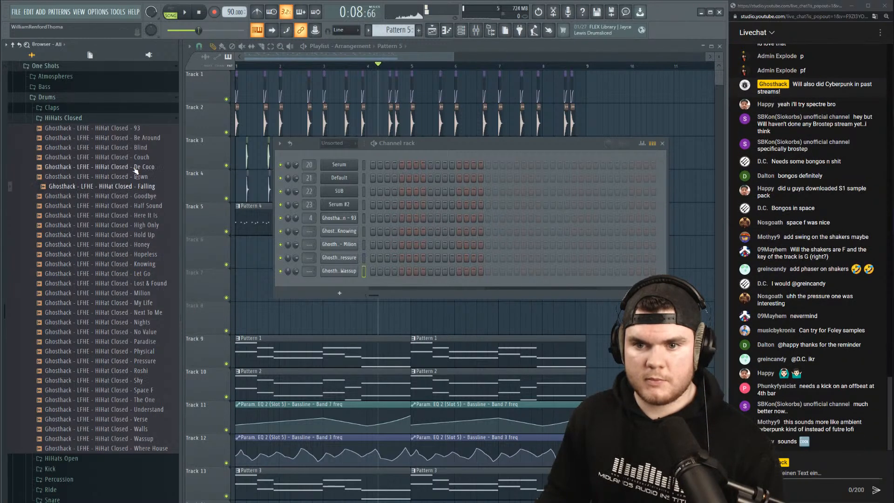
{"action": "left_click", "coordinate": [131, 148]}
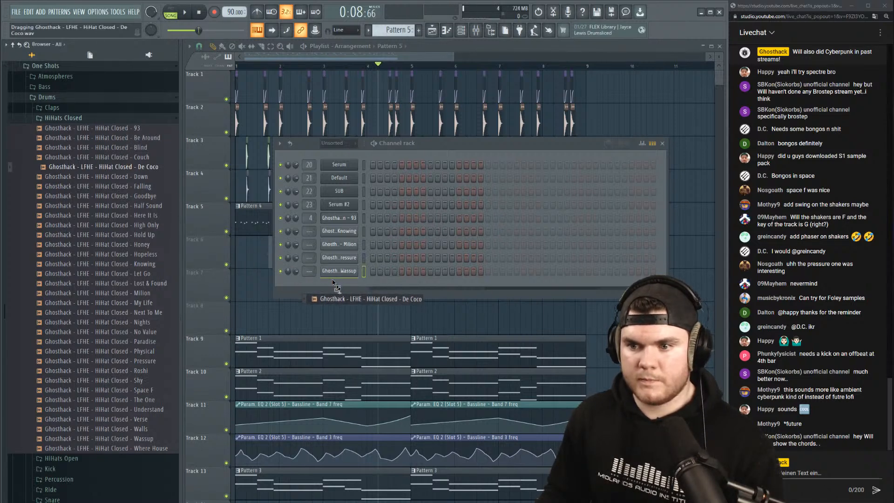
{"action": "left_click_drag", "start_coordinate": [333, 282], "coordinate": [334, 283]}
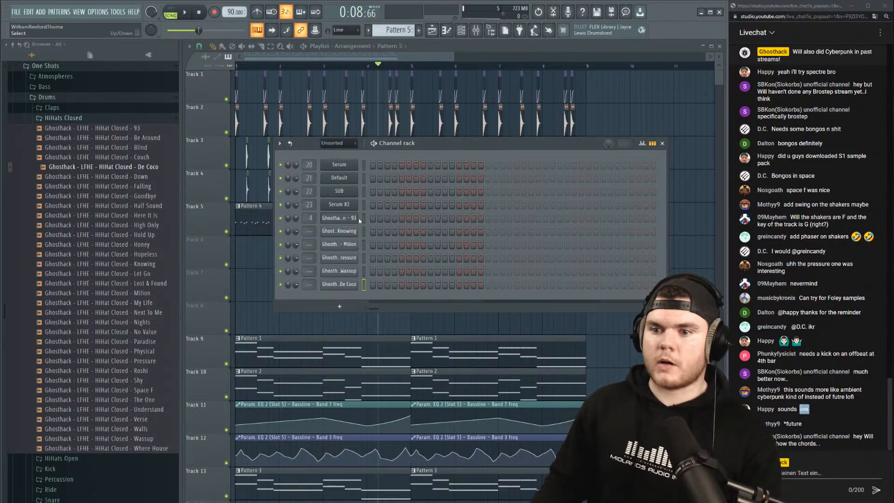
Program the De Coco closed hi-hat on steps 3, 7, 11 and 15 of Pattern 5, listening along with the arrangement.
{"action": "key", "text": "space"}
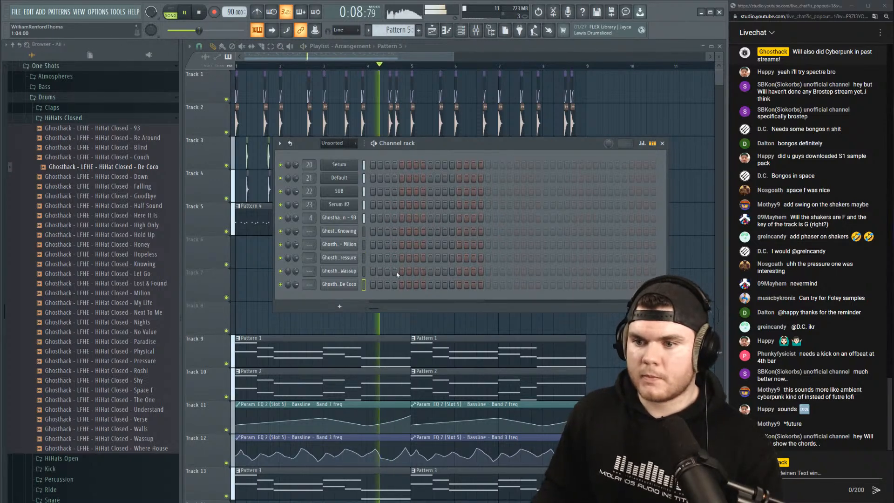
{"action": "key", "text": "space"}
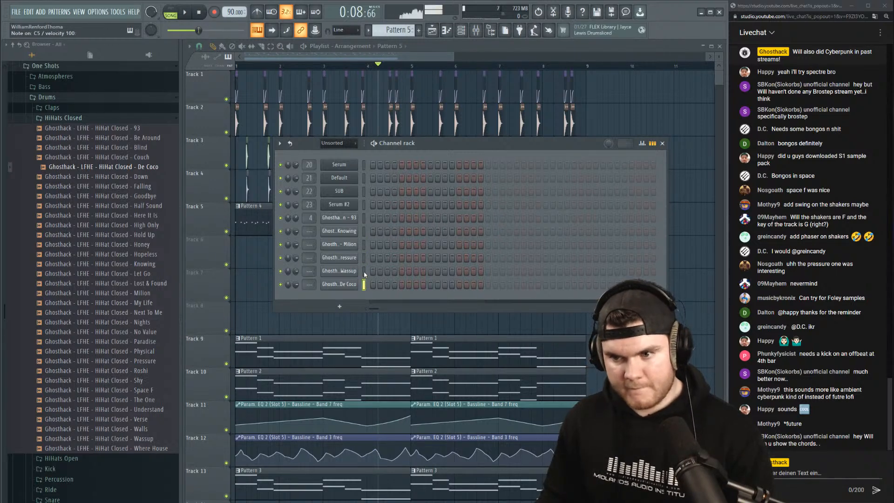
{"action": "left_click", "coordinate": [387, 284]}
{"action": "key", "text": "space"}
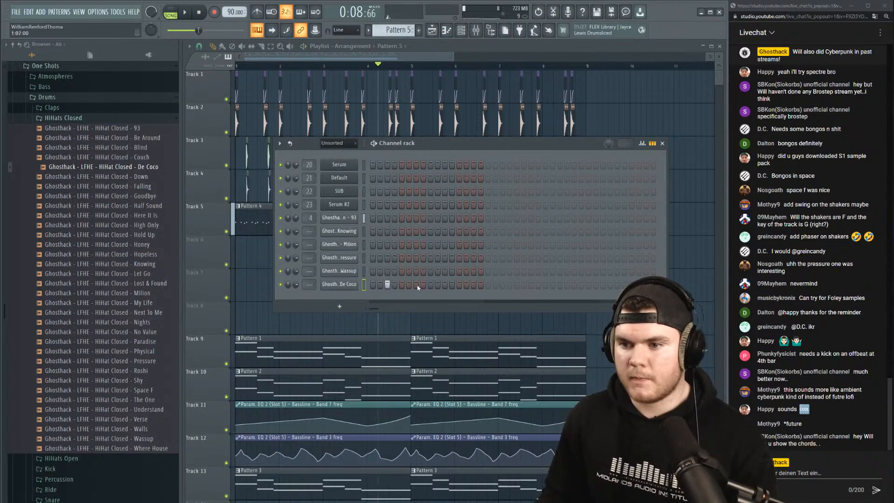
{"action": "left_click", "coordinate": [416, 284]}
{"action": "left_click", "coordinate": [444, 284]}
{"action": "left_click", "coordinate": [473, 283]}
{"action": "key", "text": "space"}
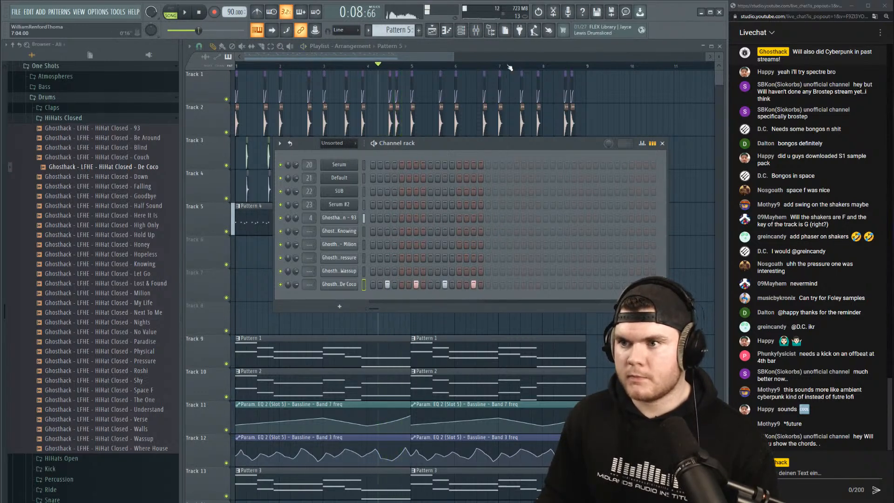
Place a Pattern 5 clip at the start of Track 6 in the playlist.
{"action": "left_click", "coordinate": [509, 44]}
{"action": "left_click_drag", "start_coordinate": [351, 262], "coordinate": [218, 255]}
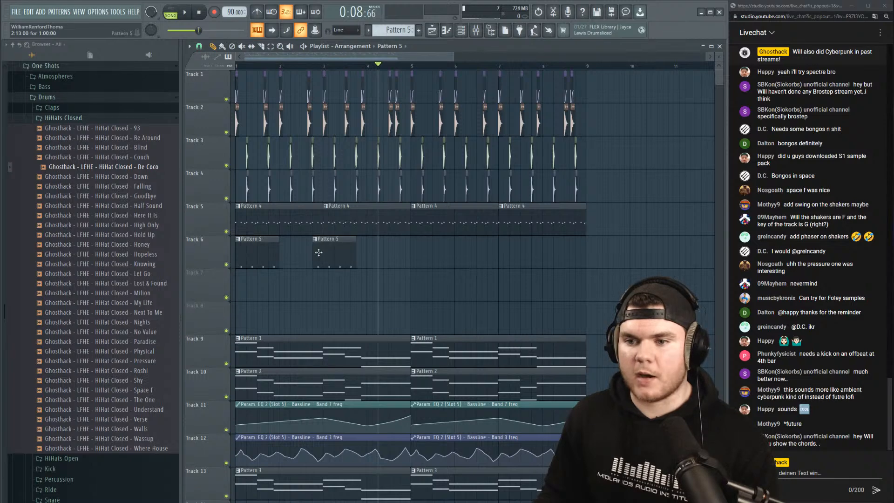
{"action": "left_click_drag", "start_coordinate": [278, 245], "coordinate": [328, 246]}
{"action": "double_click", "coordinate": [272, 236]}
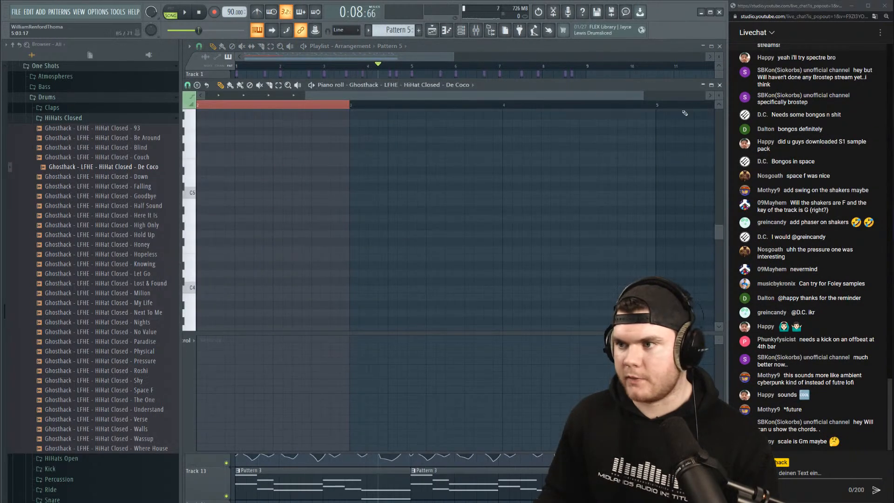
{"action": "left_click", "coordinate": [719, 85]}
Extend Pattern 5 to two bars by adding De Coco hits on steps 19, 23, 27 and 31 during playback.
{"action": "key", "text": "space"}
{"action": "left_click", "coordinate": [503, 284]}
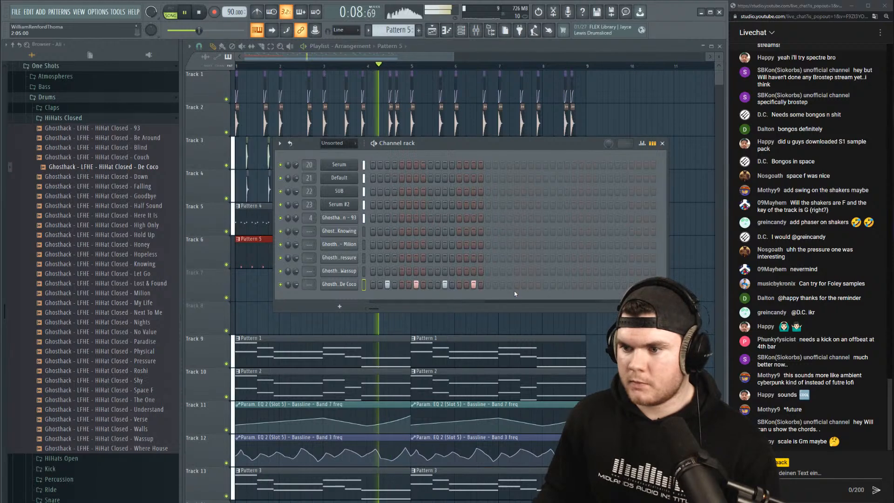
{"action": "left_click", "coordinate": [531, 284]}
{"action": "left_click", "coordinate": [560, 285]}
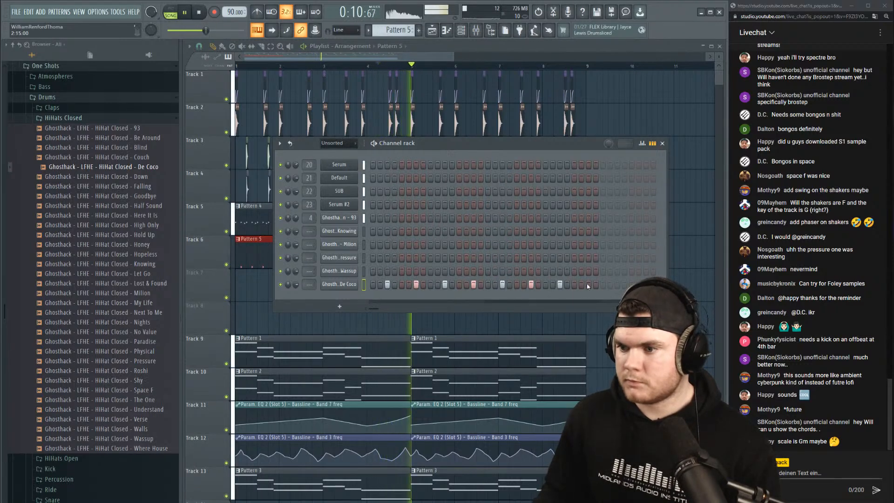
{"action": "left_click", "coordinate": [588, 284]}
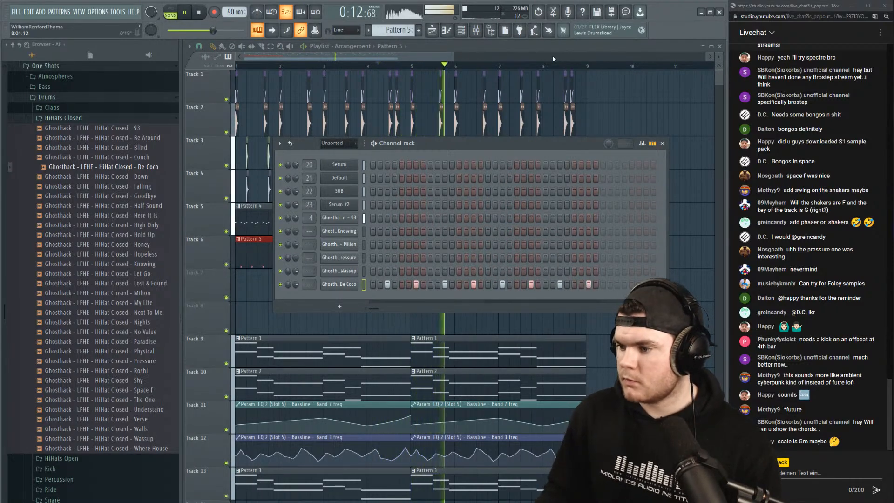
{"action": "key", "text": "space"}
Repeat the Pattern 5 clip along Track 6 through bar 8 and play the arrangement from the start.
{"action": "key", "text": "F6"}
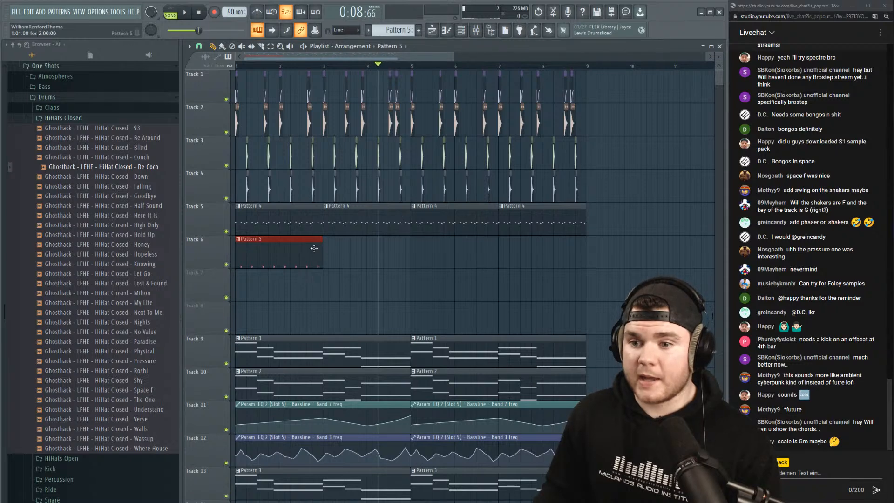
{"action": "left_click_drag", "start_coordinate": [347, 252], "coordinate": [336, 254]}
{"action": "left_click_drag", "start_coordinate": [501, 255], "coordinate": [290, 254]}
{"action": "left_click_drag", "start_coordinate": [290, 254], "coordinate": [271, 255]}
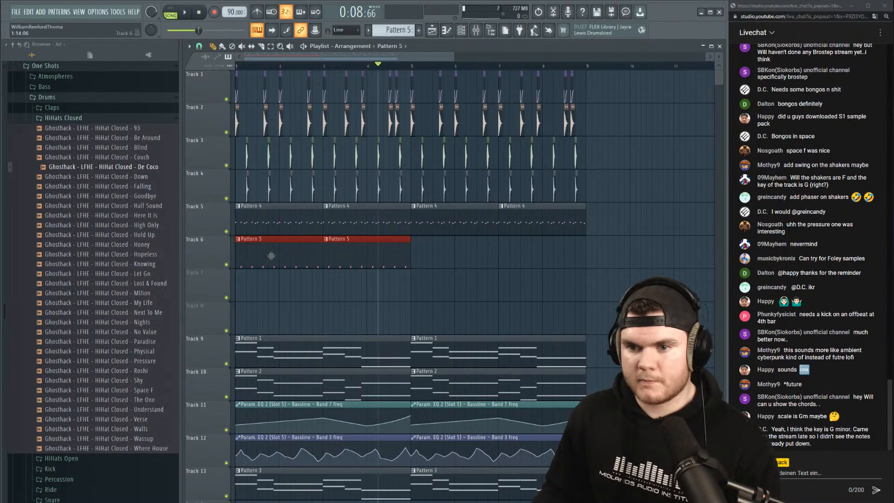
{"action": "key", "text": "ctrl+b"}
{"action": "key", "text": "space"}
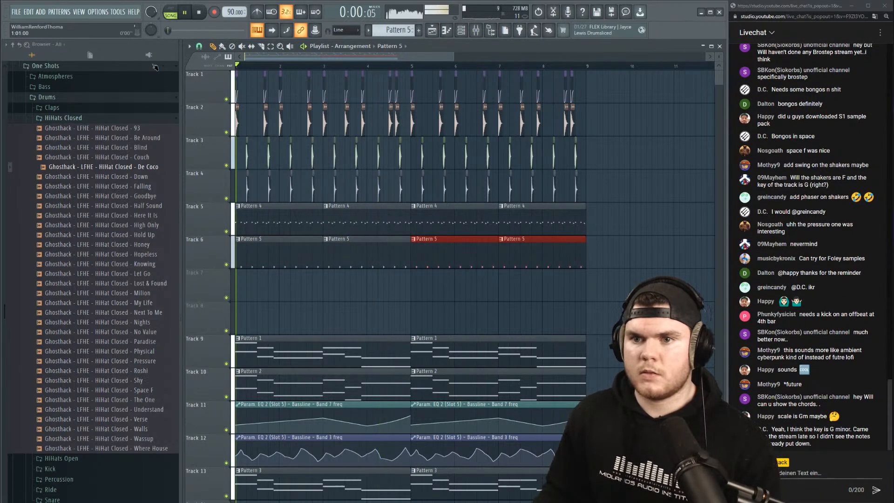
Stop playback and move the De Coco channel's steps in Pattern 5 to the Pressure closed hi-hat channel.
{"action": "key", "text": "F6"}
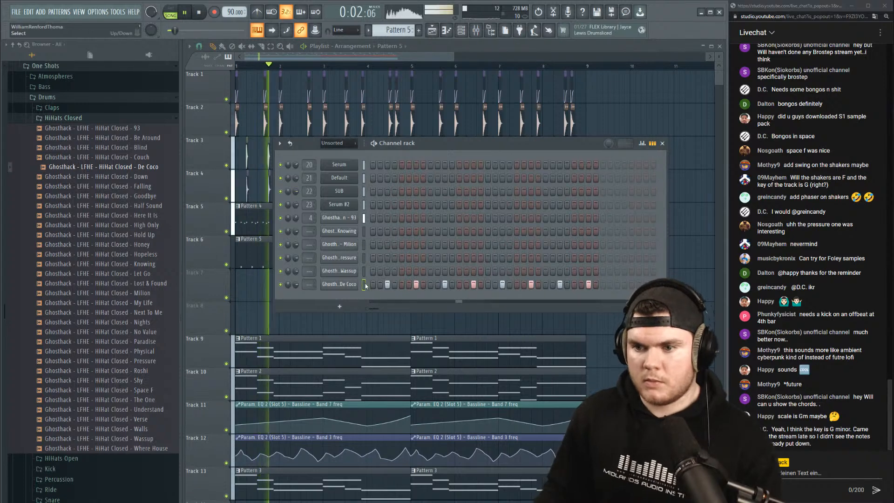
{"action": "key", "text": "space"}
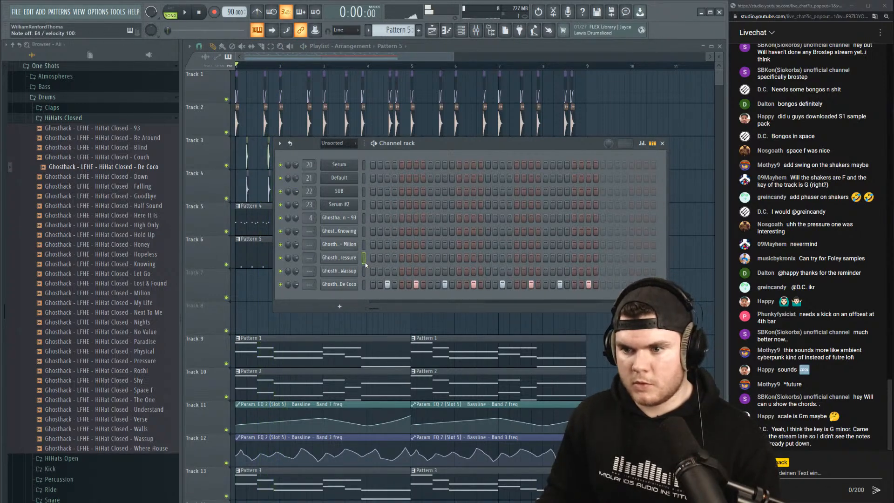
{"action": "right_click", "coordinate": [347, 290]}
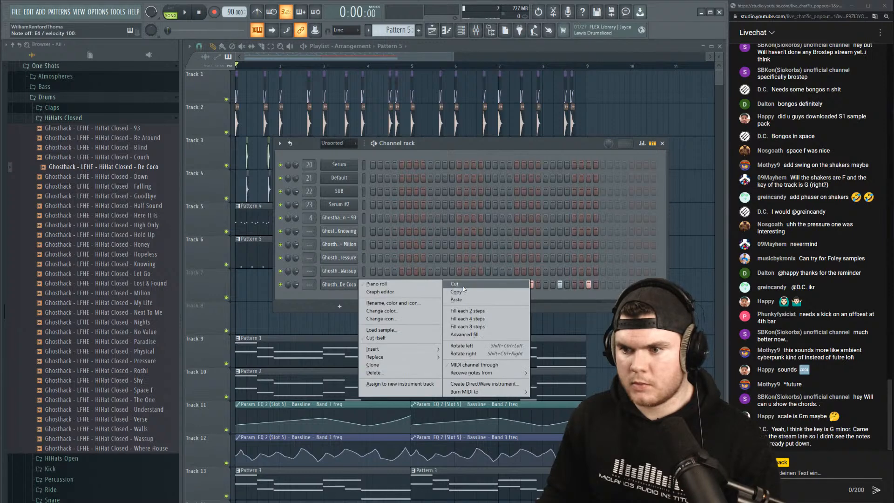
{"action": "left_click", "coordinate": [457, 292]}
{"action": "right_click", "coordinate": [353, 261]}
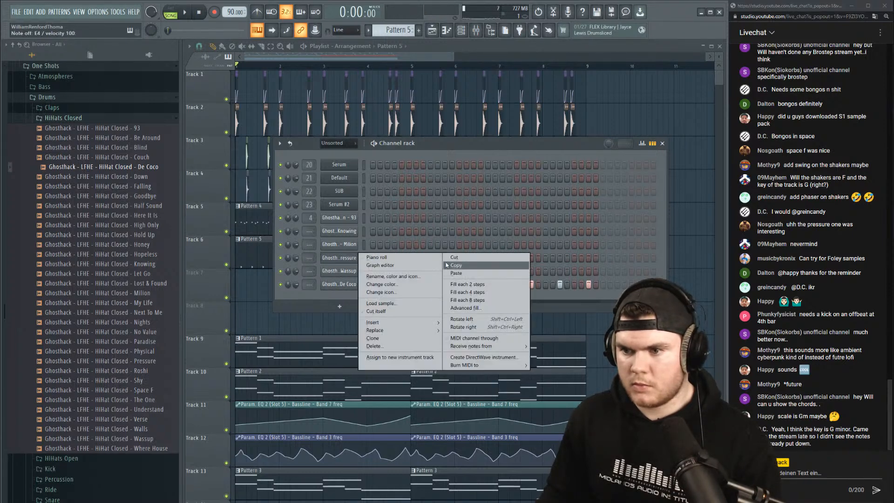
{"action": "left_click", "coordinate": [466, 273]}
{"action": "right_click", "coordinate": [346, 283]}
{"action": "left_click", "coordinate": [483, 283]}
Set the Pressure closed hi-hat's pitch knob range to 5 semitones while listening to it in the arrangement.
{"action": "key", "text": "space"}
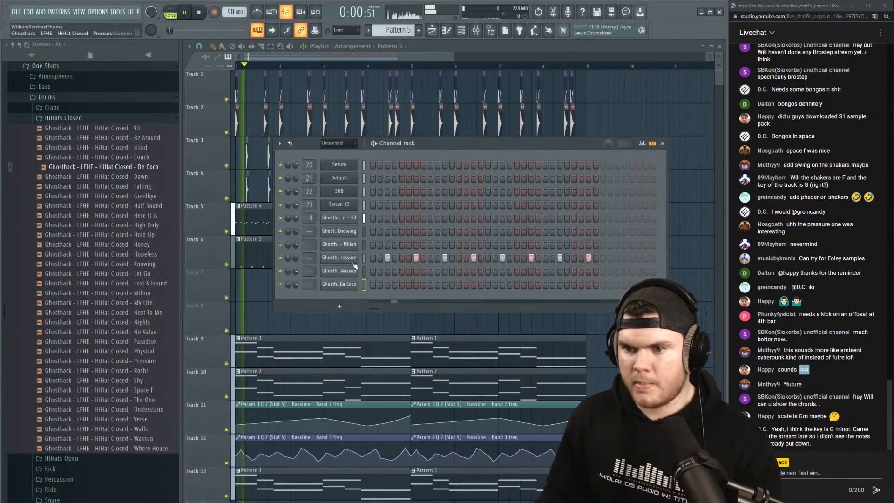
{"action": "left_click", "coordinate": [339, 257]}
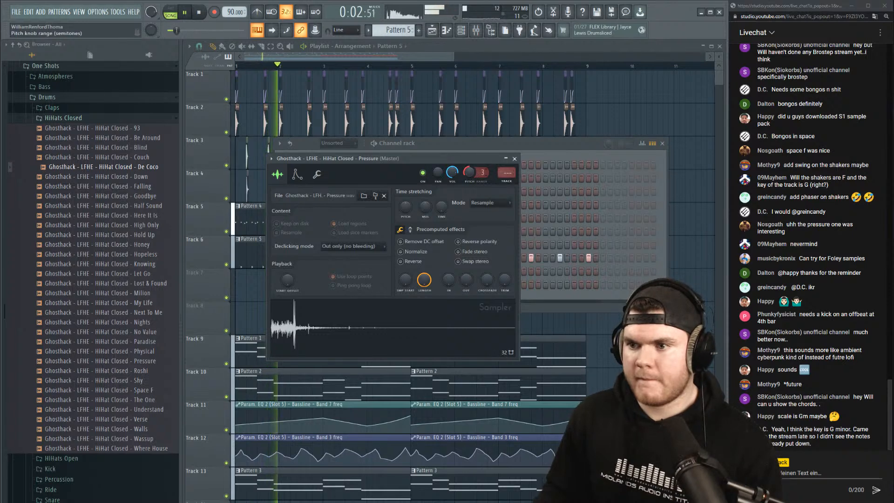
{"action": "left_click_drag", "start_coordinate": [483, 173], "coordinate": [469, 169]}
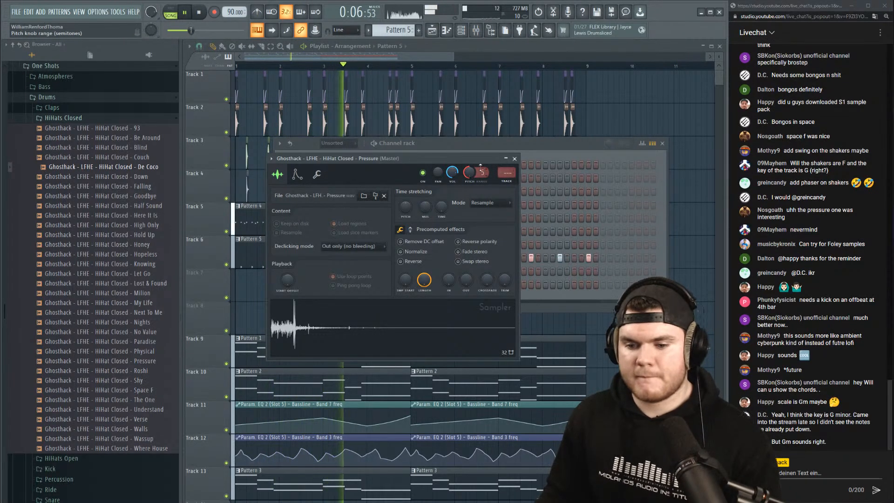
{"action": "left_click", "coordinate": [515, 159]}
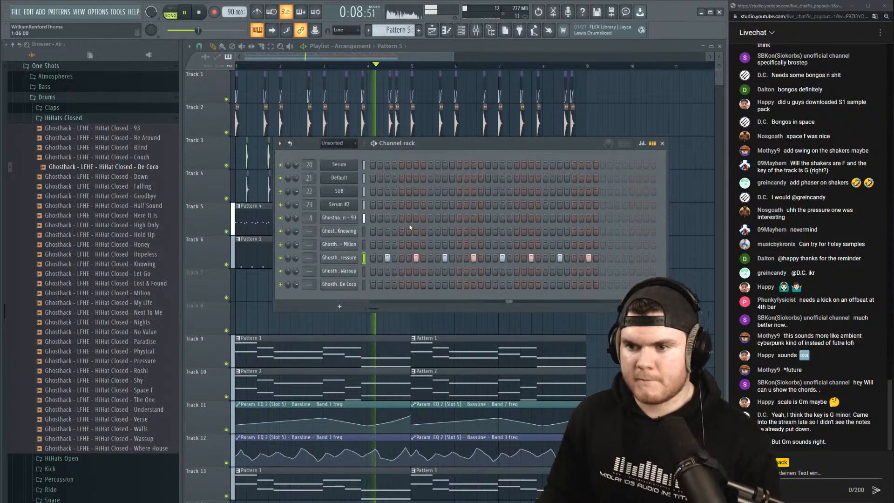
{"action": "key", "text": "space"}
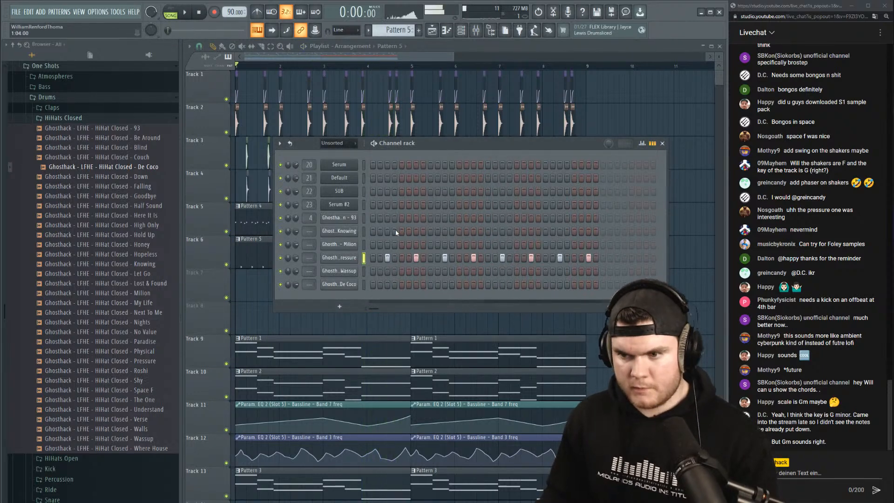
Transpose the Pressure closed hi-hat's Pattern 5 notes down in the piano roll, play the arrangement and close the piano roll.
{"action": "right_click", "coordinate": [355, 263]}
{"action": "left_click", "coordinate": [371, 259]}
{"action": "left_click_drag", "start_coordinate": [537, 245], "coordinate": [186, 133]}
{"action": "key", "text": "Down"}
{"action": "key", "text": "Down"}
{"action": "key", "text": "space"}
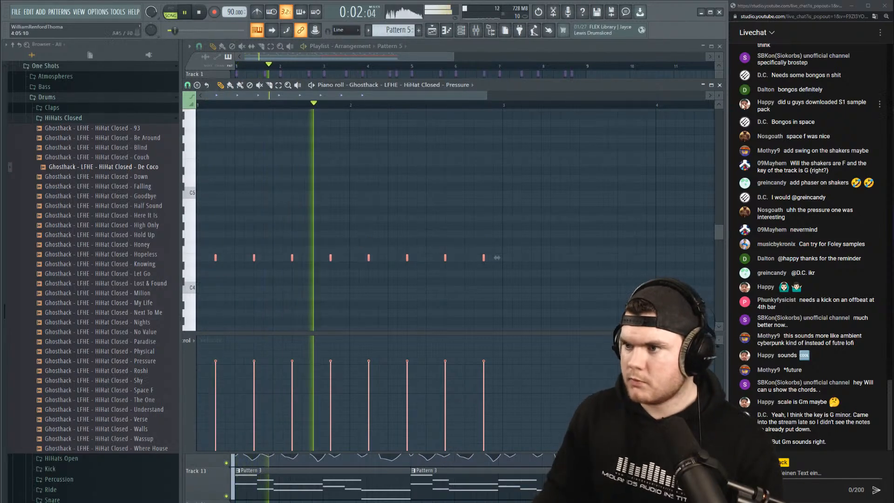
{"action": "left_click", "coordinate": [719, 85]}
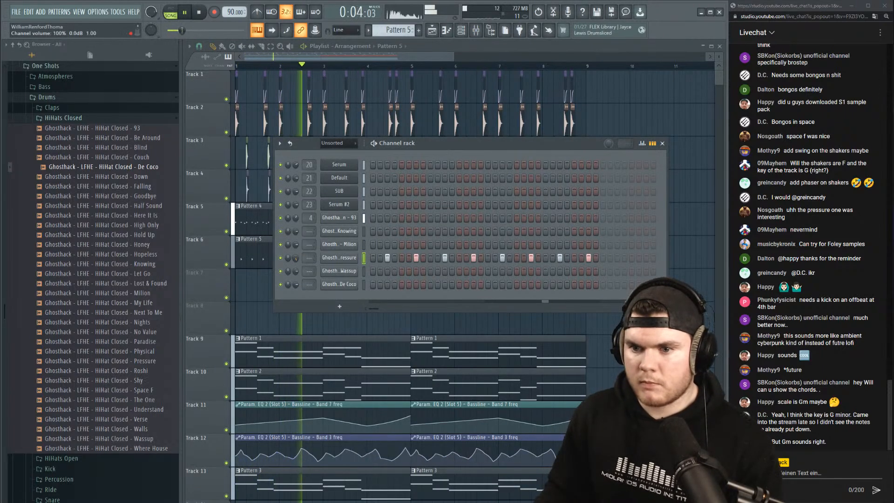
Open Pattern 1's Serum part in the piano roll and examine the pitches and lengths of its chord notes.
{"action": "key", "text": "F6"}
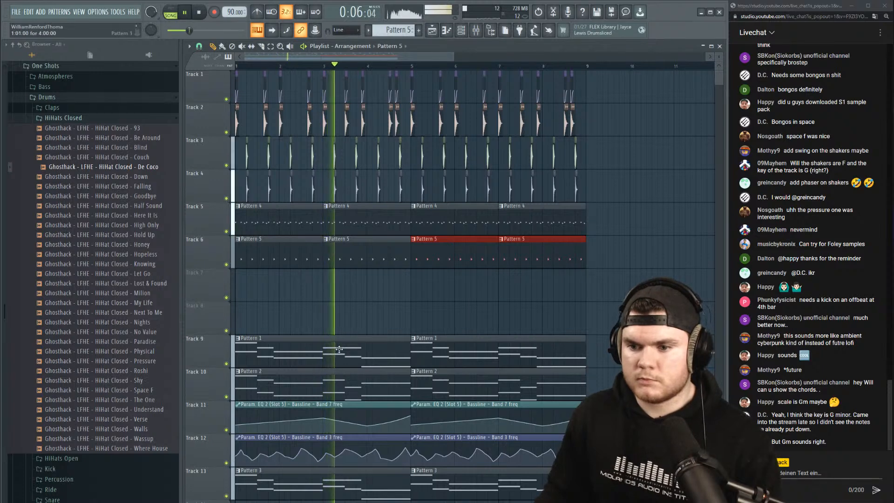
{"action": "double_click", "coordinate": [421, 351]}
{"action": "left_click_drag", "start_coordinate": [434, 95], "coordinate": [308, 96]}
{"action": "scroll", "coordinate": [329, 163], "scroll_direction": "up", "scroll_amount": 1}
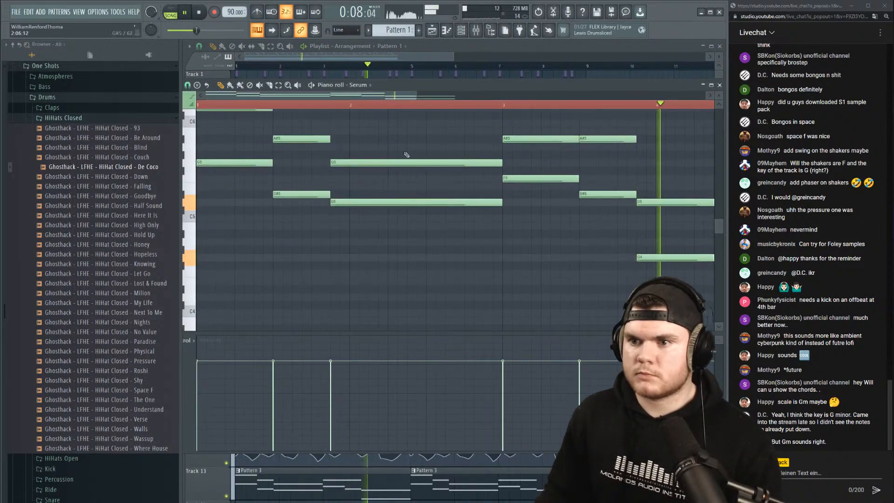
{"action": "scroll", "coordinate": [398, 99], "scroll_direction": "down", "scroll_amount": 3}
{"action": "scroll", "coordinate": [399, 106], "scroll_direction": "down", "scroll_amount": 2}
{"action": "scroll", "coordinate": [399, 106], "scroll_direction": "down", "scroll_amount": 3}
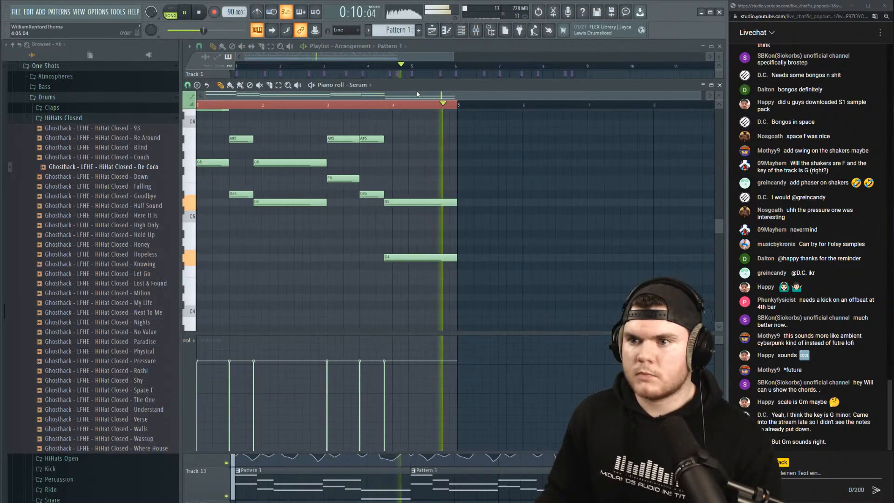
{"action": "left_click_drag", "start_coordinate": [421, 87], "coordinate": [449, 85]}
{"action": "key", "text": "space"}
{"action": "scroll", "coordinate": [502, 153], "scroll_direction": "up", "scroll_amount": 2}
{"action": "scroll", "coordinate": [501, 153], "scroll_direction": "down", "scroll_amount": 1}
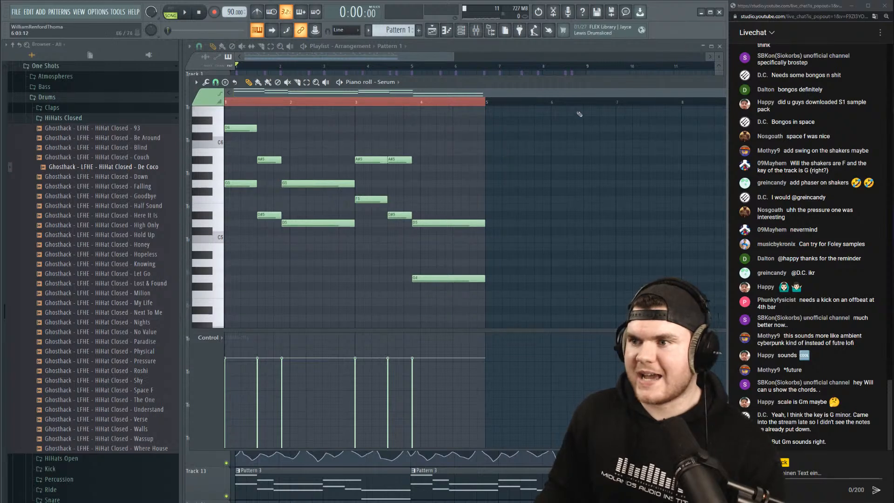
{"action": "scroll", "coordinate": [619, 140], "scroll_direction": "up", "scroll_amount": 1}
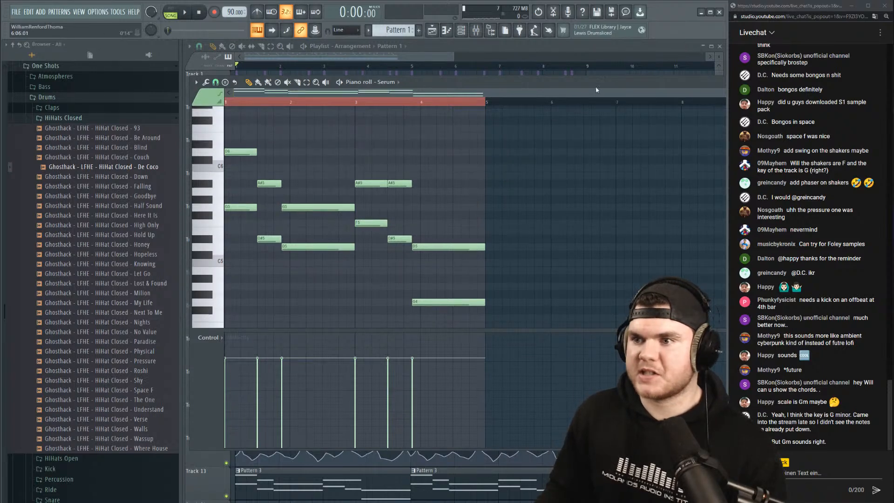
{"action": "left_click_drag", "start_coordinate": [595, 78], "coordinate": [474, 97]}
{"action": "left_click_drag", "start_coordinate": [632, 139], "coordinate": [494, 133]}
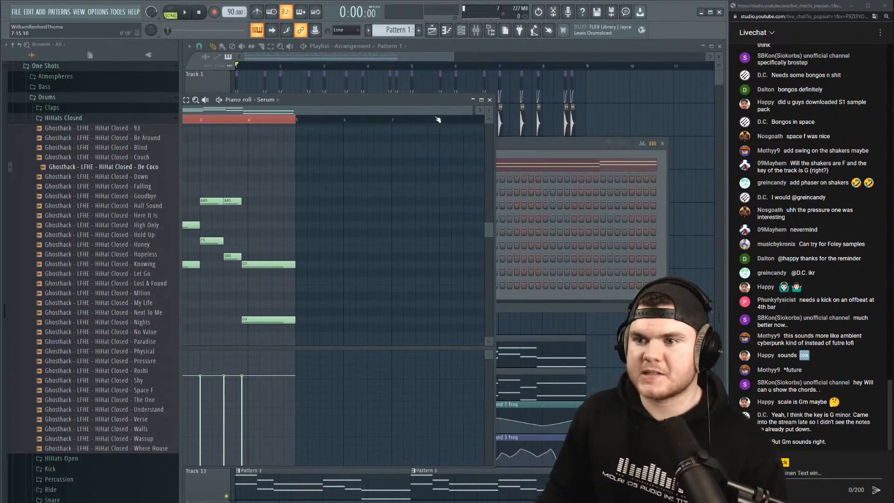
{"action": "left_click_drag", "start_coordinate": [406, 102], "coordinate": [549, 74]}
{"action": "left_click_drag", "start_coordinate": [616, 83], "coordinate": [517, 89]}
Return to Pattern 5's channel rack steps and lower the project tempo to 85 BPM, restarting playback of the arrangement.
{"action": "key", "text": "space"}
{"action": "left_click", "coordinate": [509, 48]}
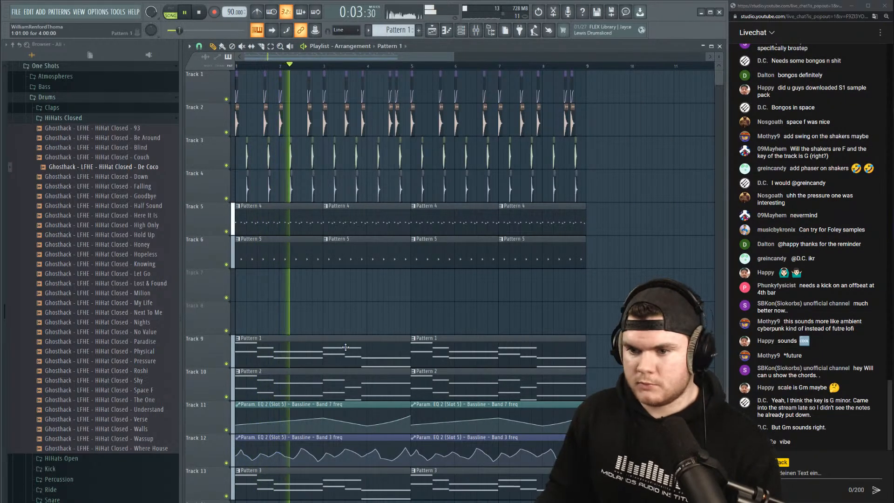
{"action": "double_click", "coordinate": [303, 255]}
{"action": "left_click", "coordinate": [632, 72]}
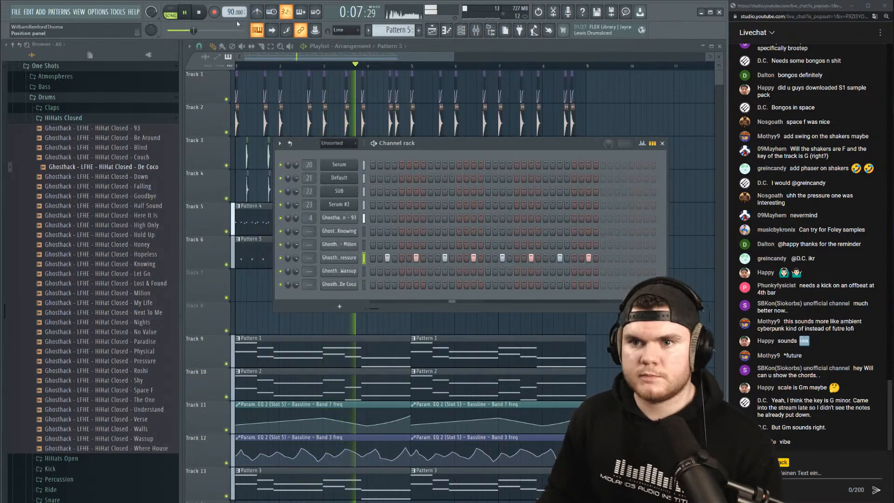
{"action": "key", "text": "space"}
{"action": "left_click_drag", "start_coordinate": [232, 12], "coordinate": [232, 15]}
{"action": "key", "text": "space"}
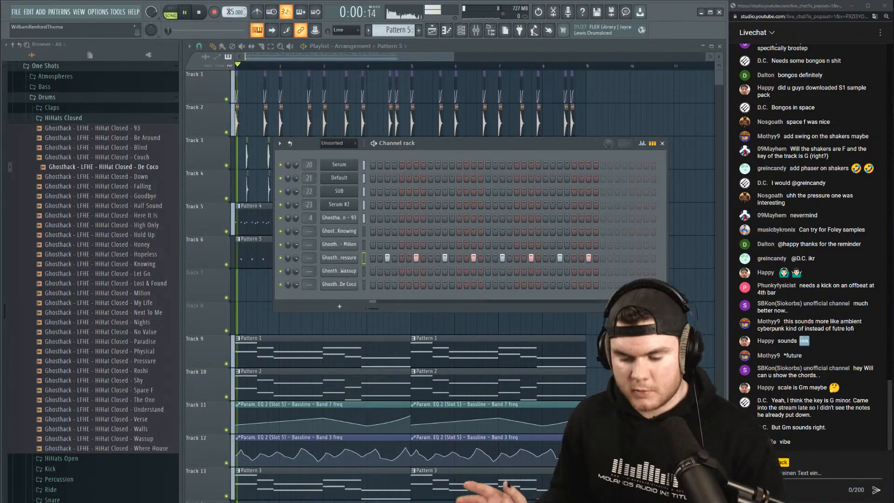
Try a tempo of 81 BPM during playback, raise it back to 85 BPM and stop playback.
{"action": "left_click_drag", "start_coordinate": [229, 11], "coordinate": [229, 14]}
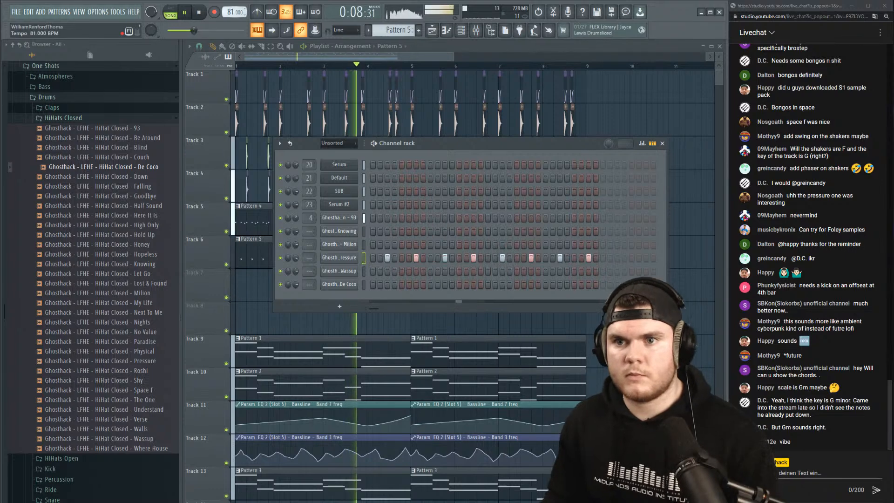
{"action": "scroll", "coordinate": [226, 11], "scroll_direction": "up", "scroll_amount": 1}
{"action": "scroll", "coordinate": [227, 12], "scroll_direction": "up", "scroll_amount": 1}
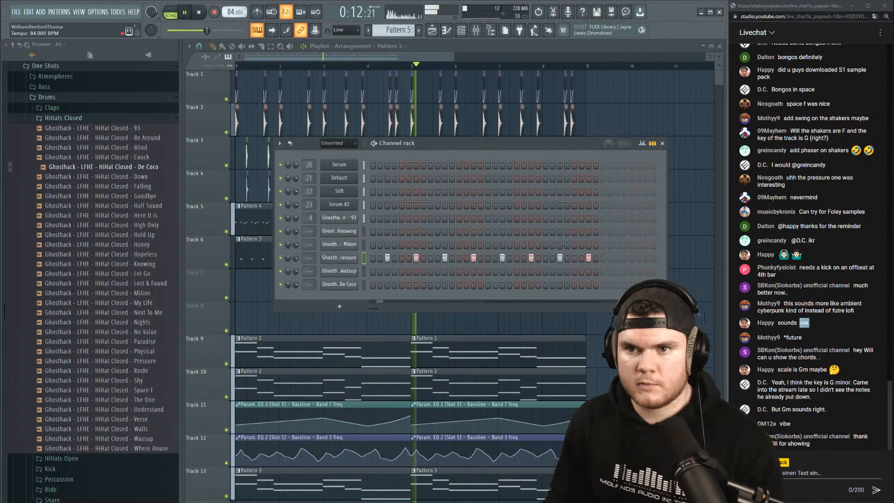
{"action": "scroll", "coordinate": [233, 12], "scroll_direction": "up", "scroll_amount": 2}
{"action": "key", "text": "space"}
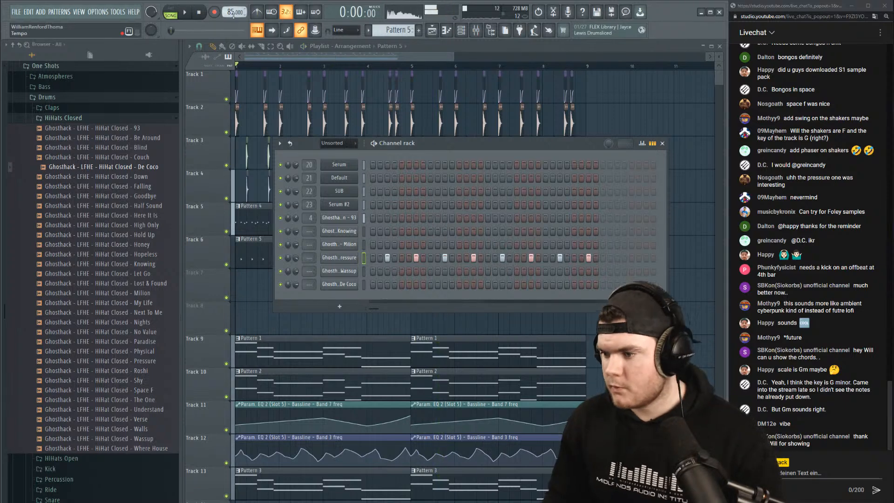
Check the Pressure closed hi-hat's sampler settings and its Pattern 5 notes in the piano roll during arrangement playback.
{"action": "key", "text": "space"}
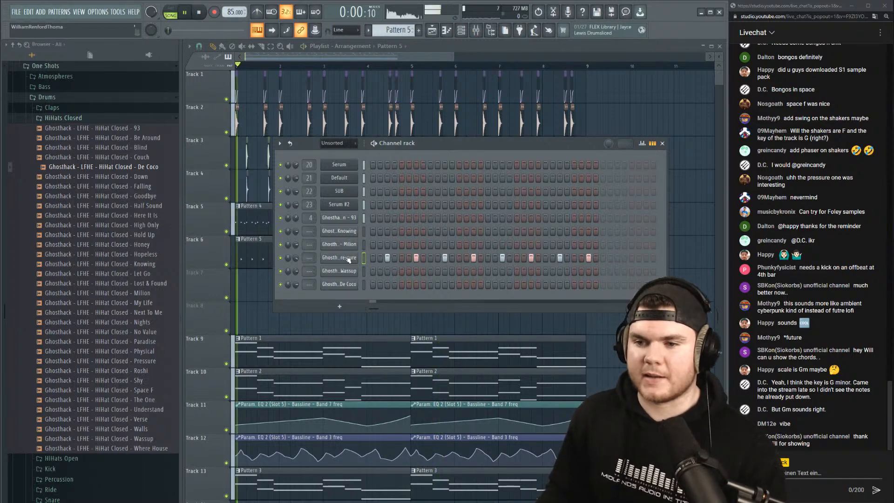
{"action": "left_click", "coordinate": [339, 258]}
{"action": "key", "text": "space"}
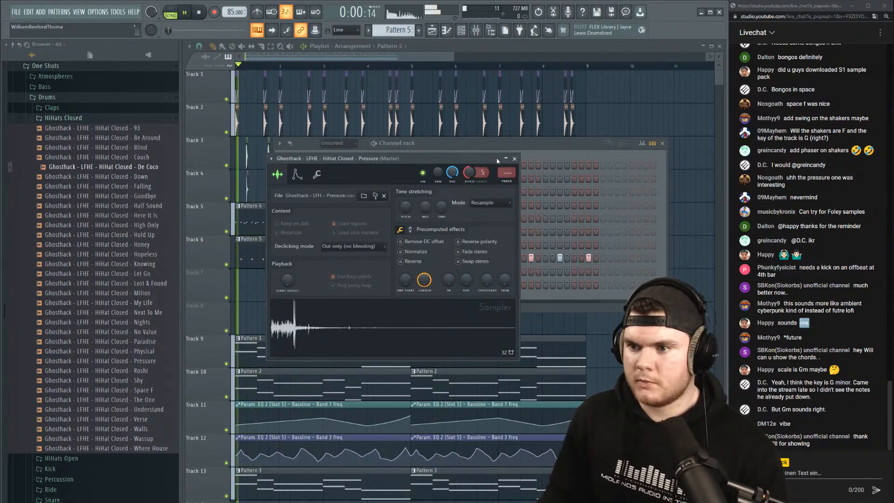
{"action": "left_click", "coordinate": [514, 159]}
{"action": "right_click", "coordinate": [359, 254]}
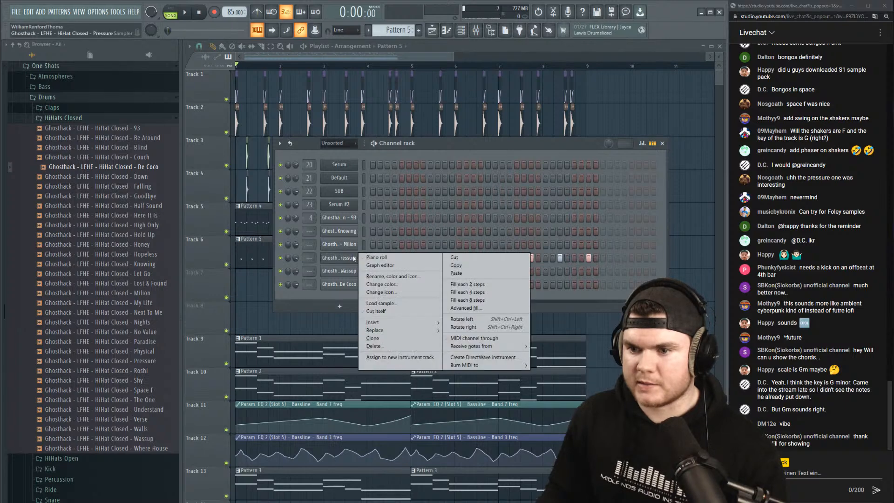
{"action": "left_click", "coordinate": [376, 256]}
{"action": "left_click_drag", "start_coordinate": [464, 281], "coordinate": [247, 154]}
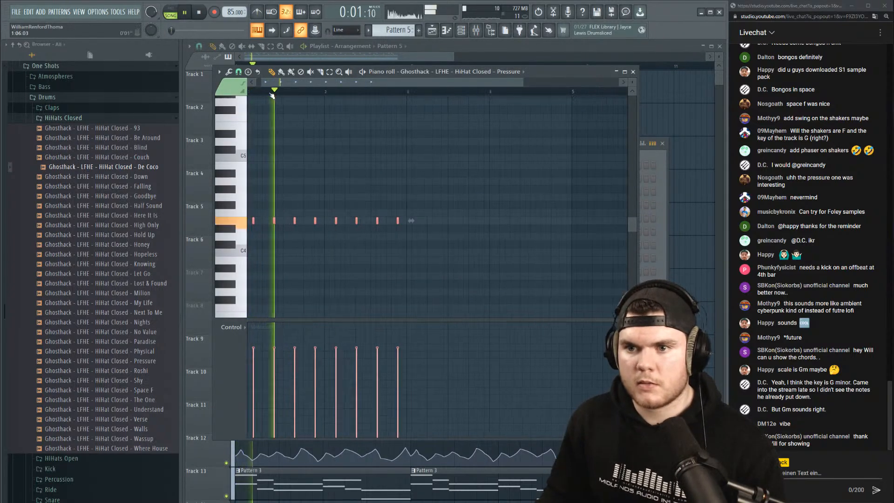
{"action": "scroll", "coordinate": [264, 93], "scroll_direction": "up", "scroll_amount": 3}
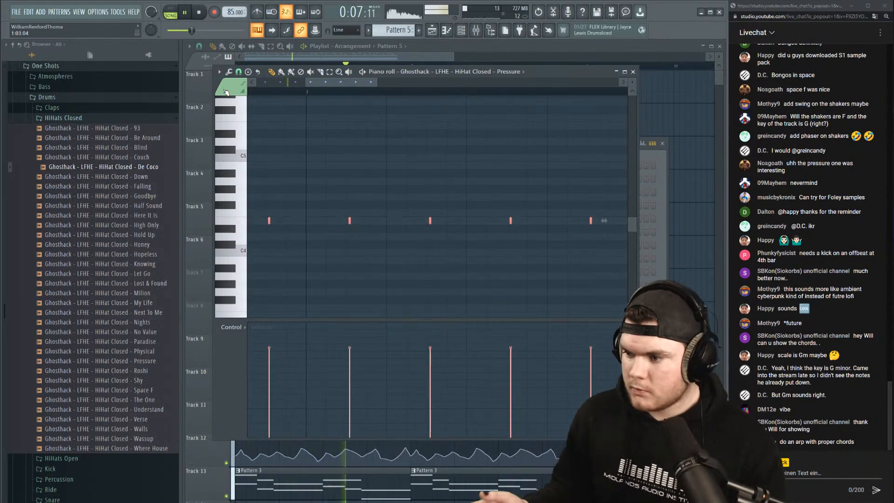
{"action": "key", "text": "F7"}
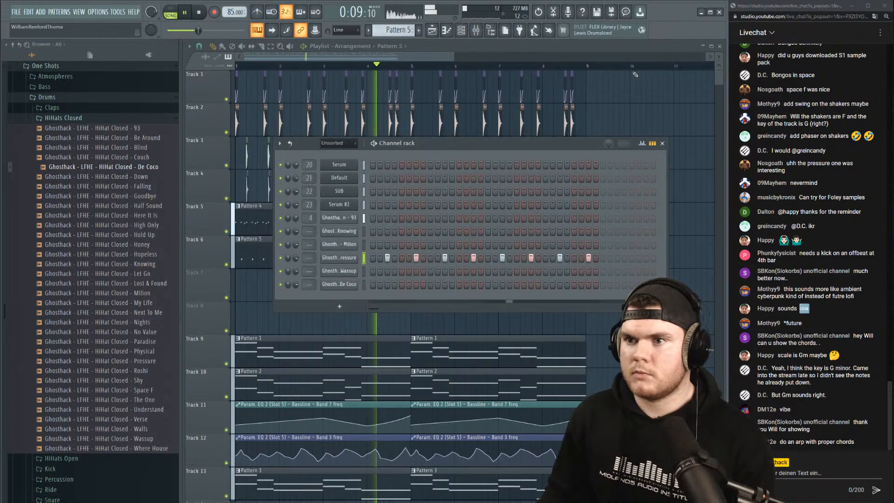
Loop Pattern 5 in pattern mode with the metronome on, put a Knowing hit on step 4 and set main swing to 69%.
{"action": "key", "text": "space"}
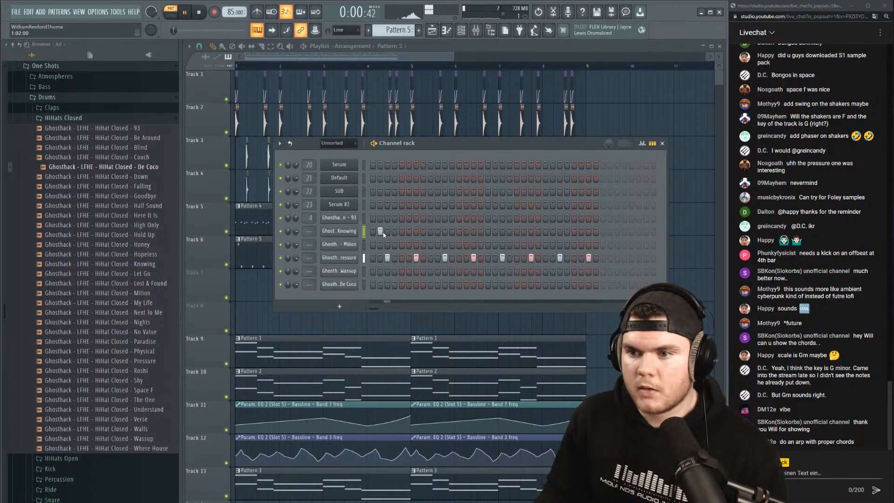
{"action": "left_click", "coordinate": [380, 244]}
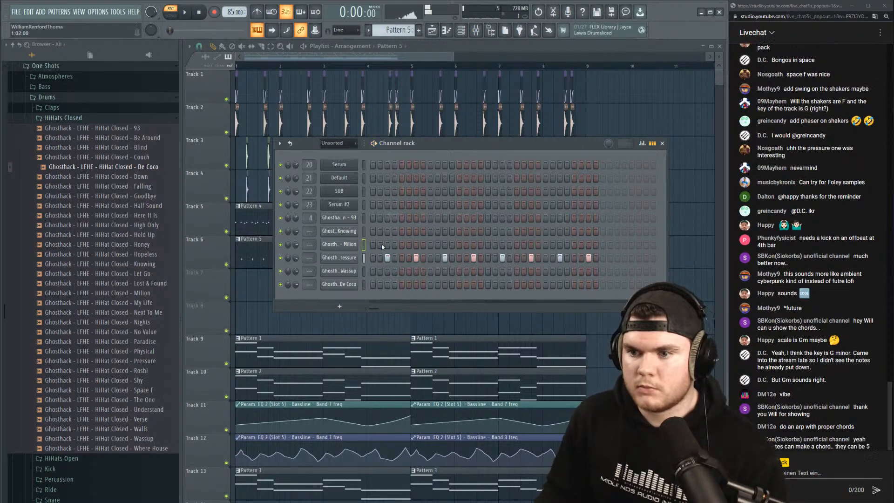
{"action": "left_click", "coordinate": [395, 244]}
{"action": "key", "text": "space"}
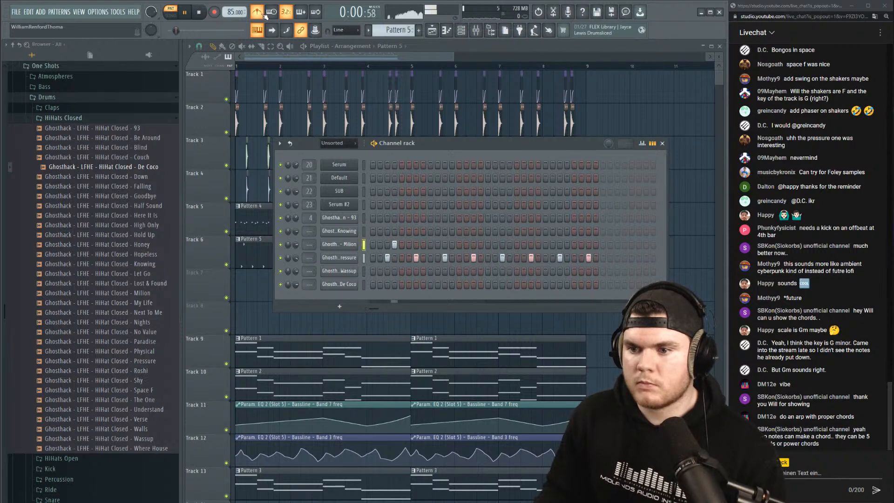
{"action": "key", "text": "space"}
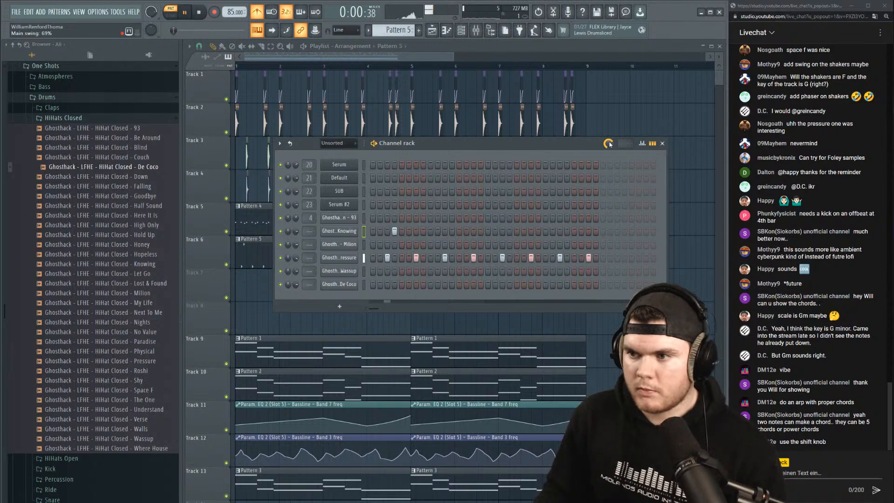
Add Pattern 5 hits on De Coco steps 8, 24 and 30, Milion 12 and 28, Wassup 14 and 32, and Knowing 20.
{"action": "key", "text": "space"}
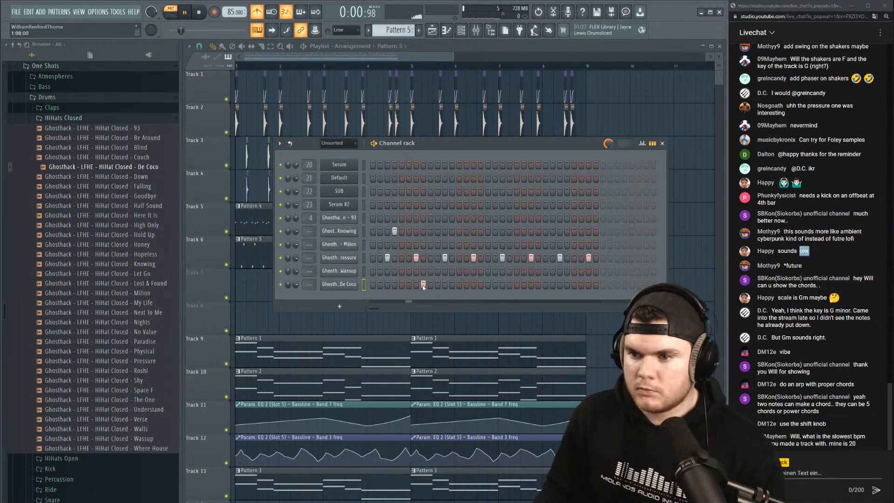
{"action": "key", "text": "space"}
{"action": "left_click", "coordinate": [394, 285]}
{"action": "left_click", "coordinate": [408, 285]}
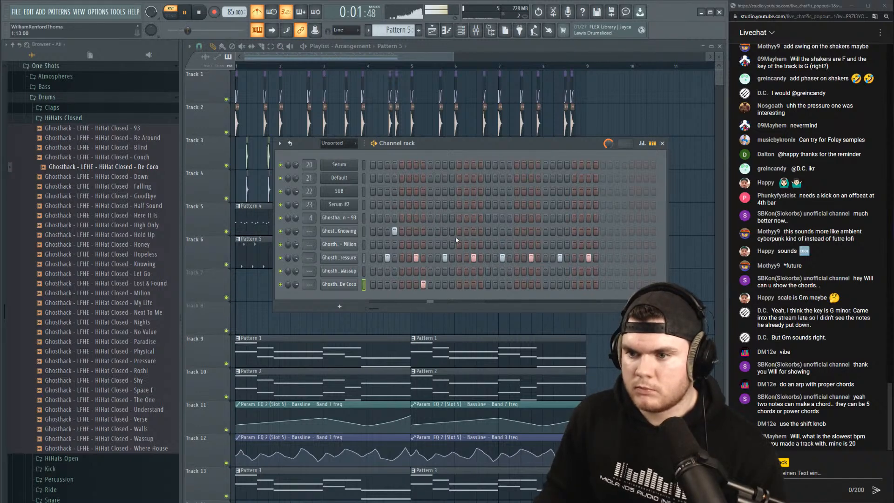
{"action": "left_click", "coordinate": [467, 273]}
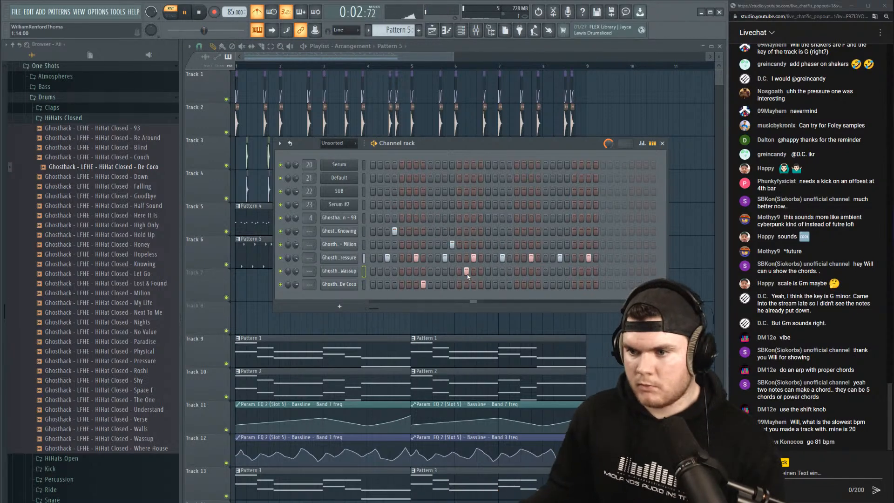
{"action": "left_click", "coordinate": [510, 232]}
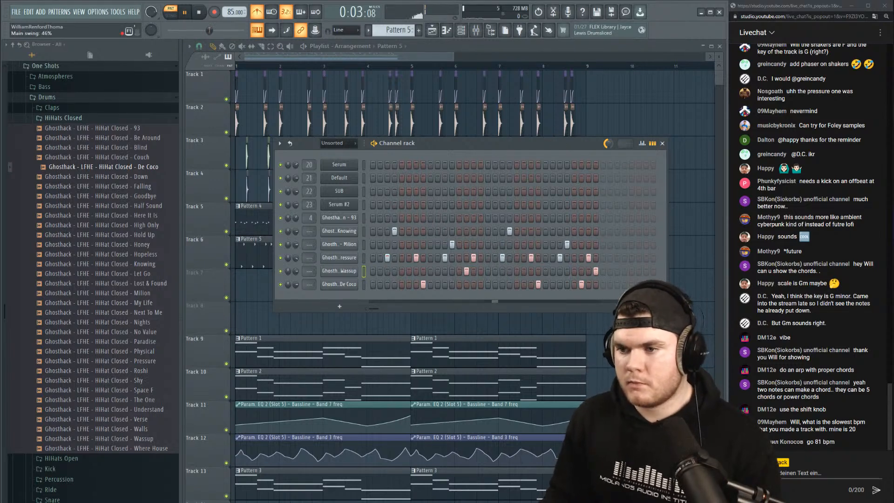
Switch to song mode, play the arrangement from the start and turn the metronome off.
{"action": "left_click", "coordinate": [237, 66]}
{"action": "key", "text": "l"}
{"action": "left_click", "coordinate": [257, 12]}
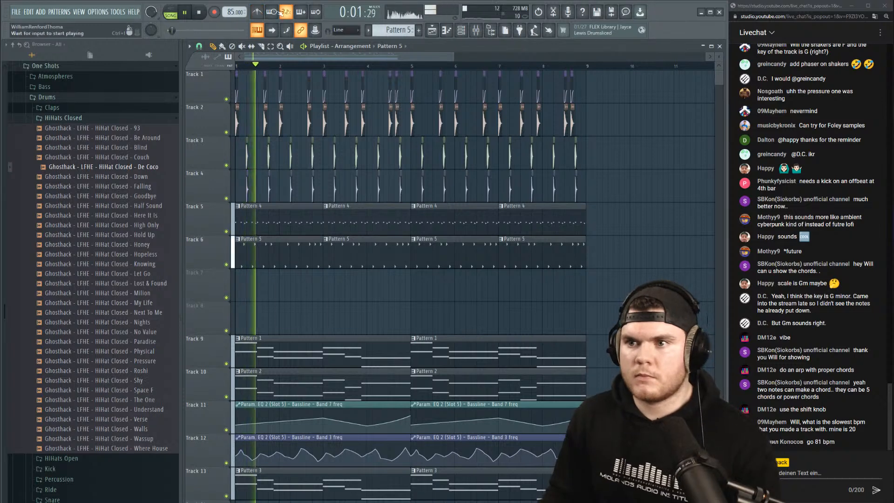
Show the mixer below the channel rack, stop playback and route the Knowing closed hi-hat to mixer track 5.
{"action": "left_click", "coordinate": [490, 30]}
{"action": "left_click", "coordinate": [481, 31]}
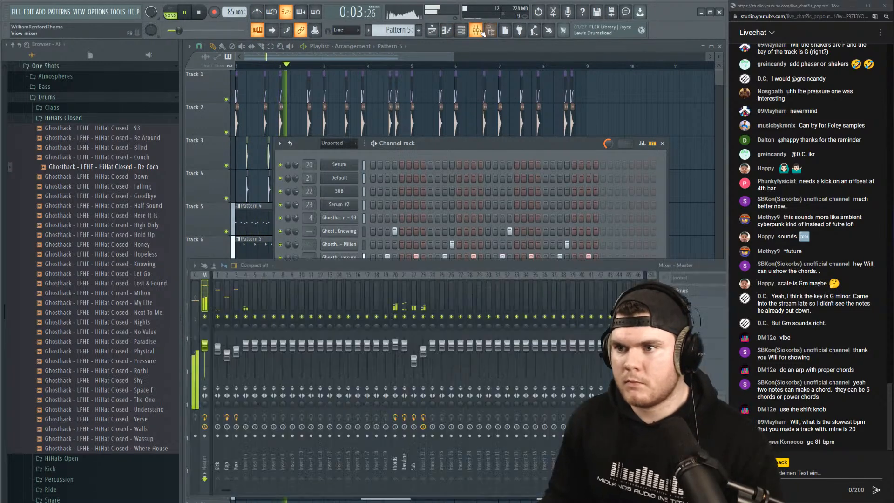
{"action": "left_click_drag", "start_coordinate": [439, 146], "coordinate": [444, 96]}
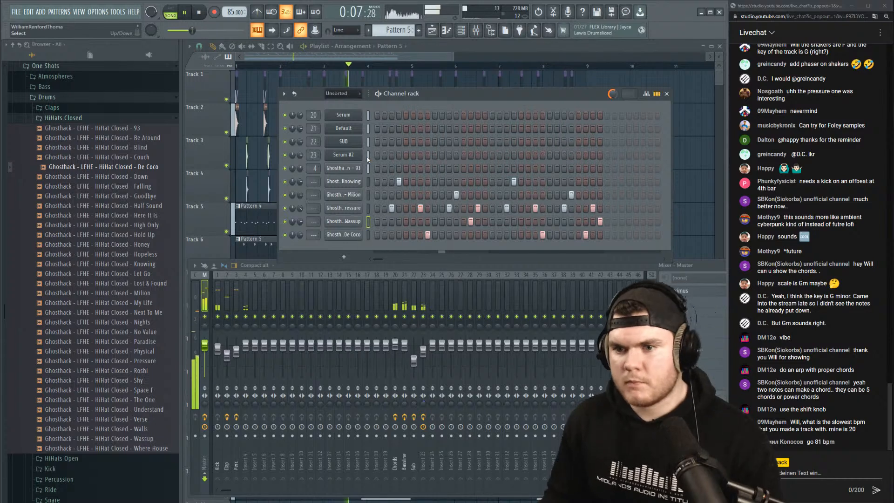
{"action": "key", "text": "space"}
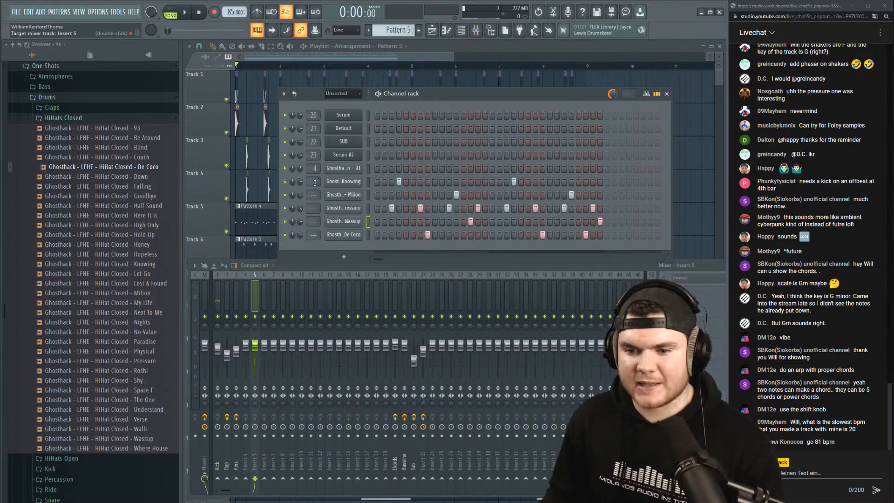
{"action": "right_click", "coordinate": [242, 372]}
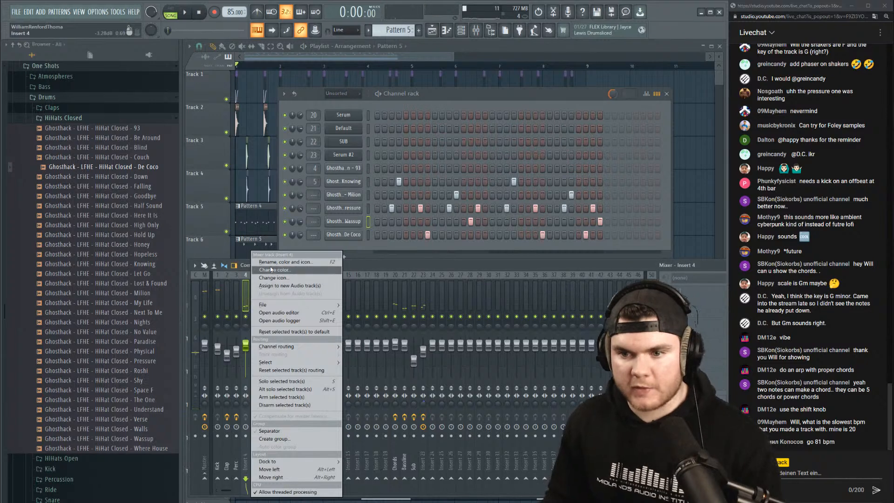
{"action": "left_click", "coordinate": [270, 268]}
{"action": "key", "text": "Escape"}
{"action": "right_click", "coordinate": [252, 288]}
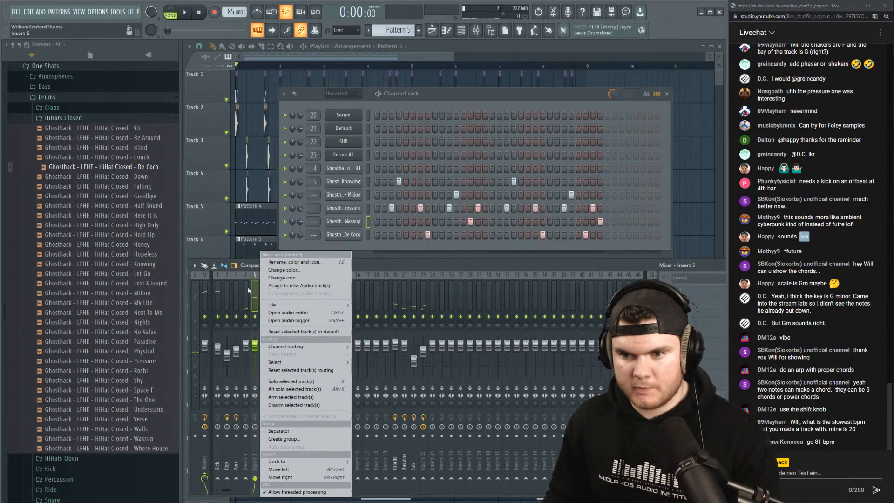
Rename mixer track 4 as Shake.
{"action": "right_click", "coordinate": [247, 290]}
{"action": "left_click", "coordinate": [278, 263]}
{"action": "type", "text": "Shak"}
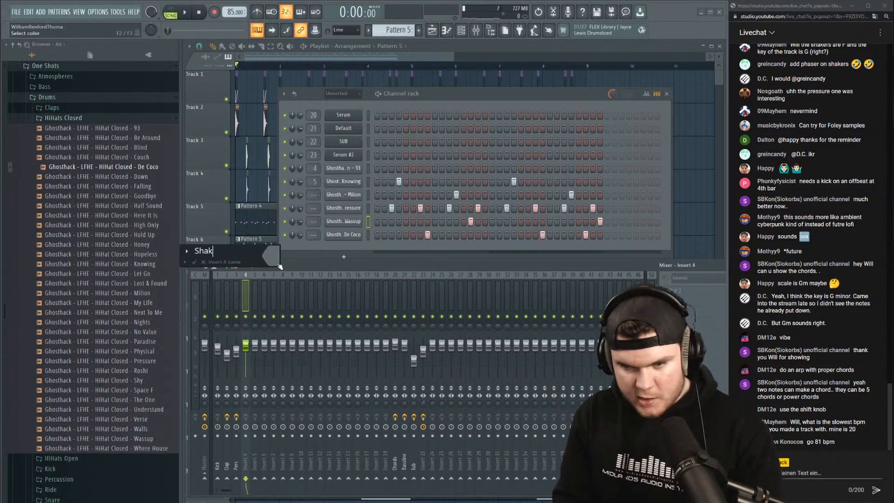
{"action": "type", "text": "e"}
{"action": "key", "text": "Return"}
Route the Milion, Pressure, Wassup and De Coco hi-hats to mixer track 5 and play the arrangement.
{"action": "key", "text": "space"}
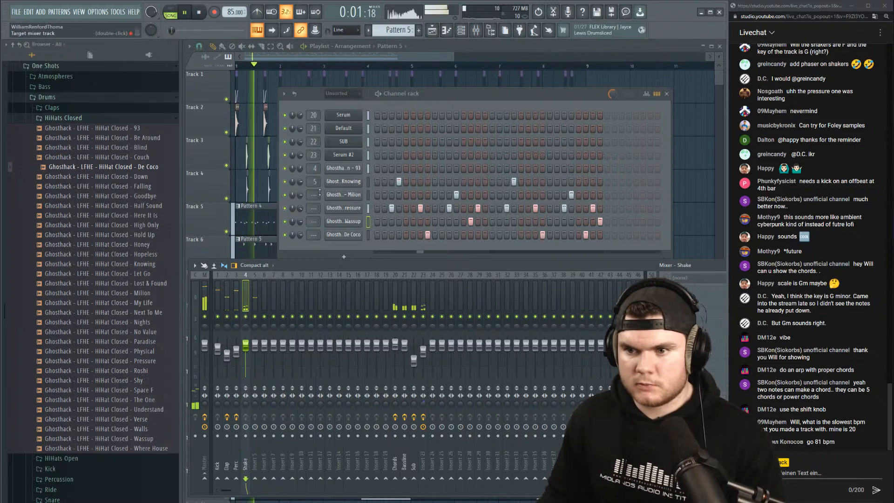
{"action": "key", "text": "space"}
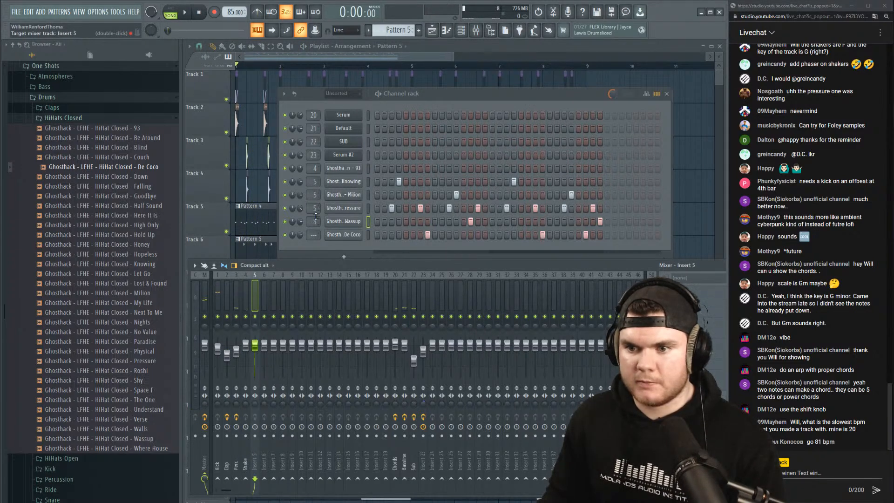
{"action": "key", "text": "space"}
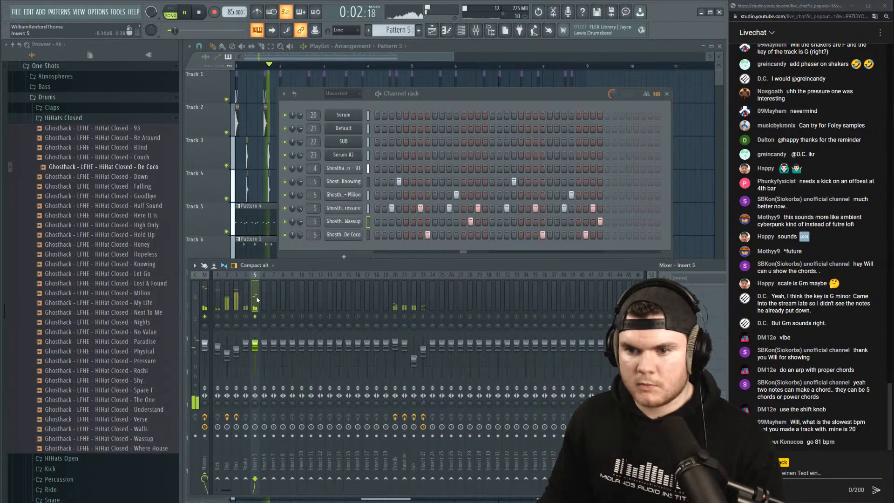
Add the Vinyl effect to mixer track 5 with Warp at 24% and turn its Wear down.
{"action": "left_click", "coordinate": [684, 277]}
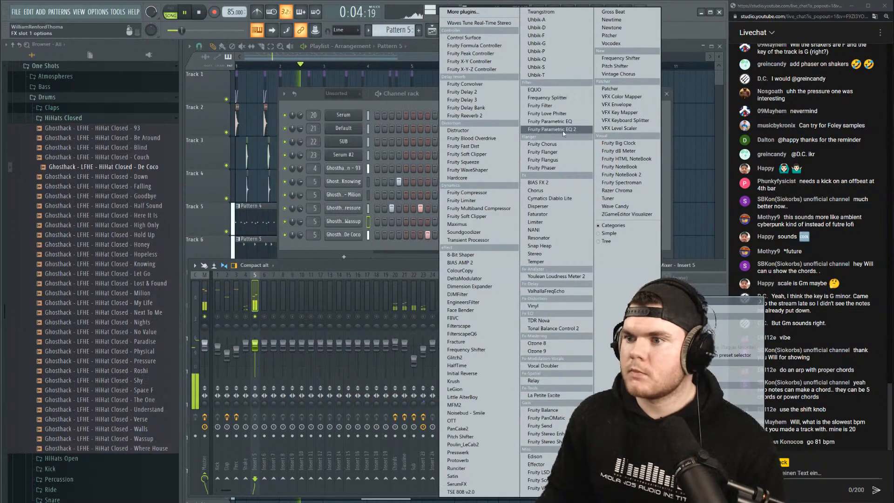
{"action": "left_click", "coordinate": [532, 305]}
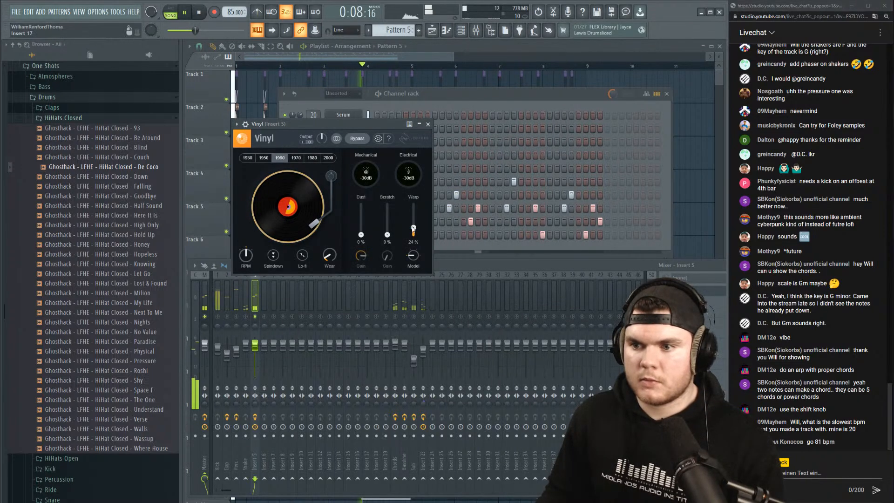
{"action": "left_click_drag", "start_coordinate": [329, 255], "coordinate": [334, 278]}
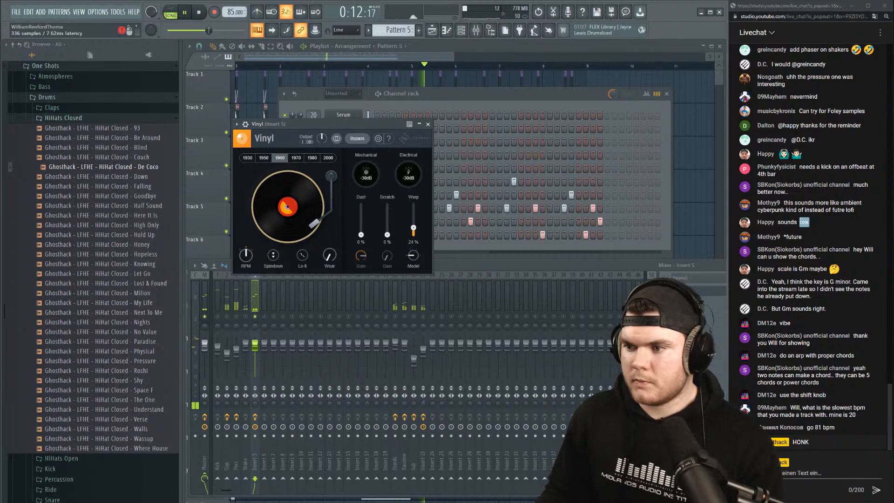
Add Fruity Parametric EQ 2 to mixer track 5, high-pass it gently from about 406 Hz and stop playback.
{"action": "left_click", "coordinate": [693, 289]}
{"action": "left_click", "coordinate": [663, 300]}
{"action": "mouse_move", "coordinate": [675, 311]}
{"action": "left_click", "coordinate": [533, 131]}
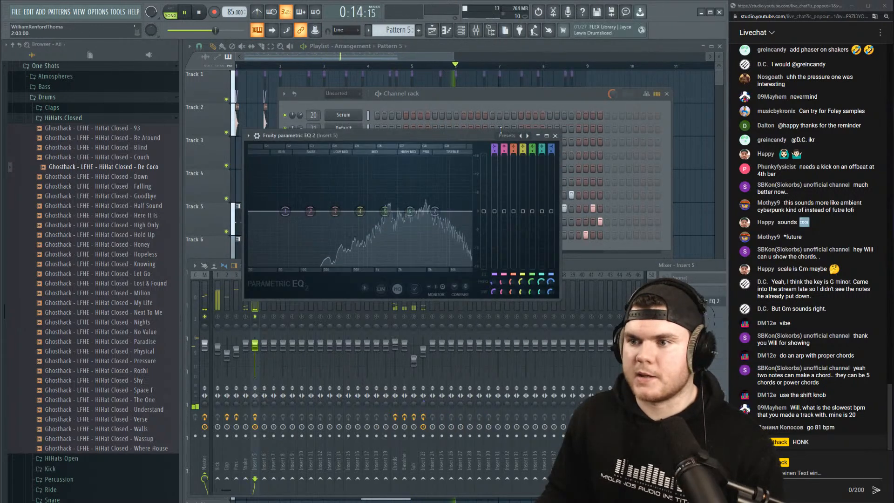
{"action": "left_click", "coordinate": [527, 135]}
{"action": "left_click_drag", "start_coordinate": [255, 211], "coordinate": [345, 211]}
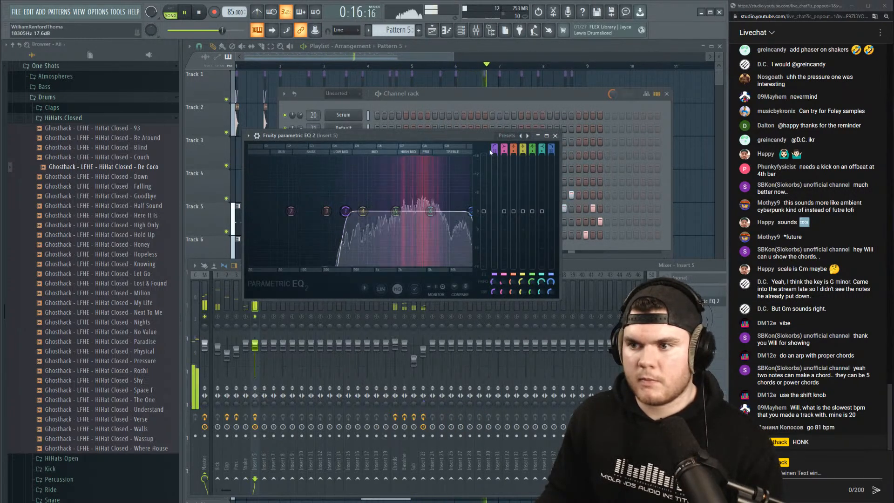
{"action": "scroll", "coordinate": [494, 292], "scroll_direction": "up", "scroll_amount": 10}
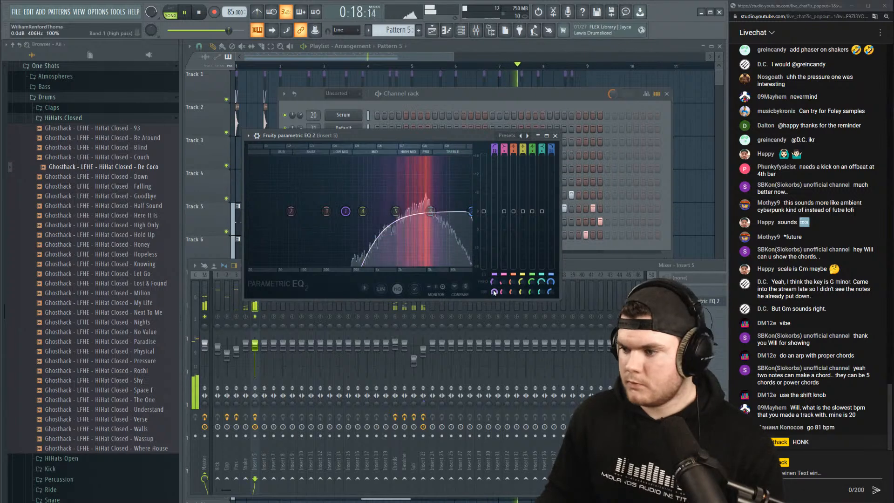
{"action": "scroll", "coordinate": [494, 292], "scroll_direction": "down", "scroll_amount": 5}
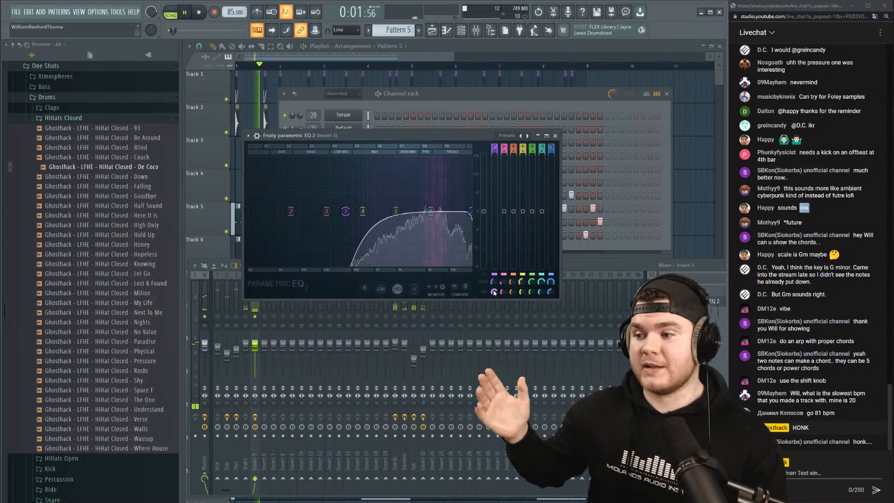
{"action": "key", "text": "space"}
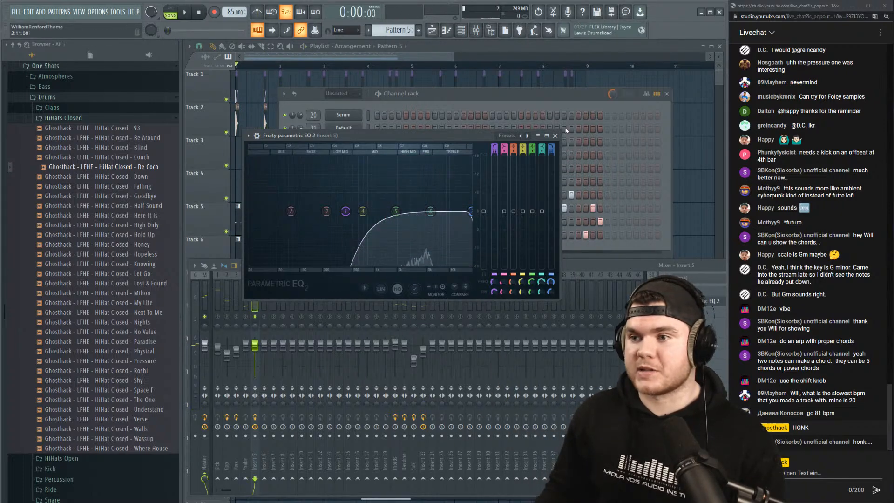
{"action": "left_click", "coordinate": [555, 135]}
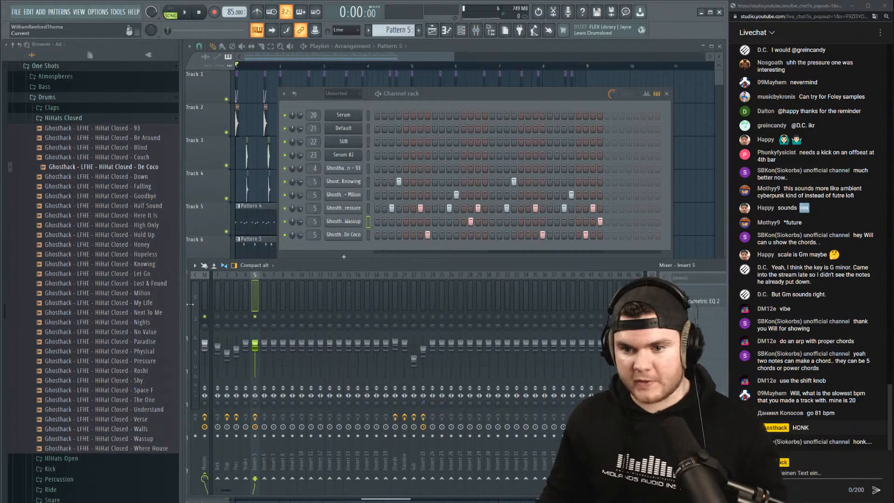
Reposition the mixer directly beneath the channel rack and play the arrangement.
{"action": "left_click_drag", "start_coordinate": [187, 307], "coordinate": [256, 303]}
{"action": "left_click_drag", "start_coordinate": [378, 266], "coordinate": [319, 259]}
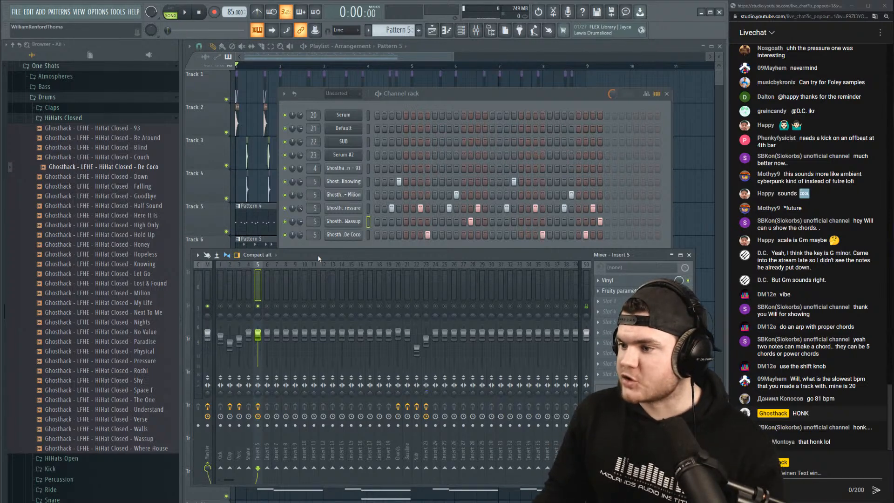
{"action": "left_click", "coordinate": [186, 13]}
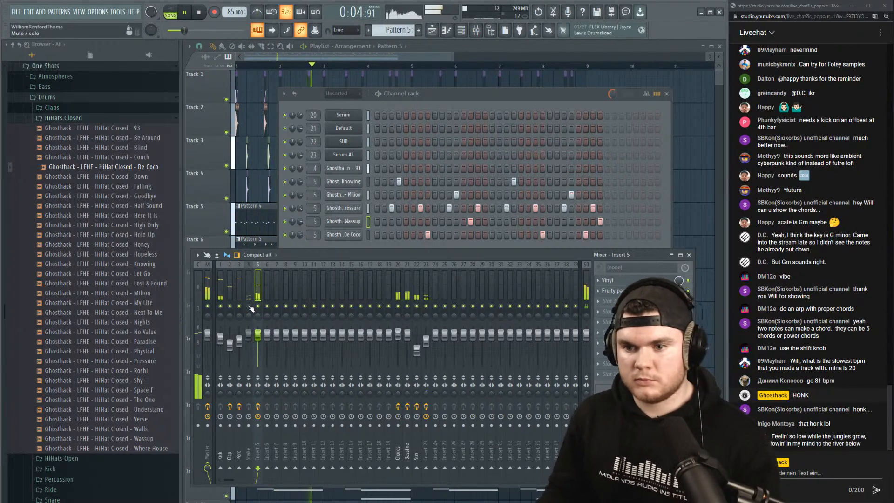
Set the main swing to 50%, auditioning it with only the Shake track and mixer track 5 audible.
{"action": "left_click", "coordinate": [605, 92]}
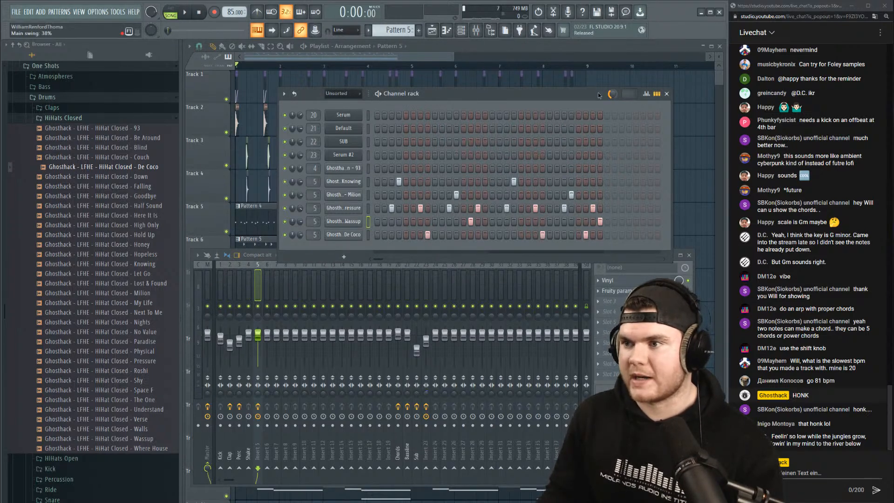
{"action": "key", "text": "space"}
{"action": "left_click_drag", "start_coordinate": [612, 94], "coordinate": [612, 87]}
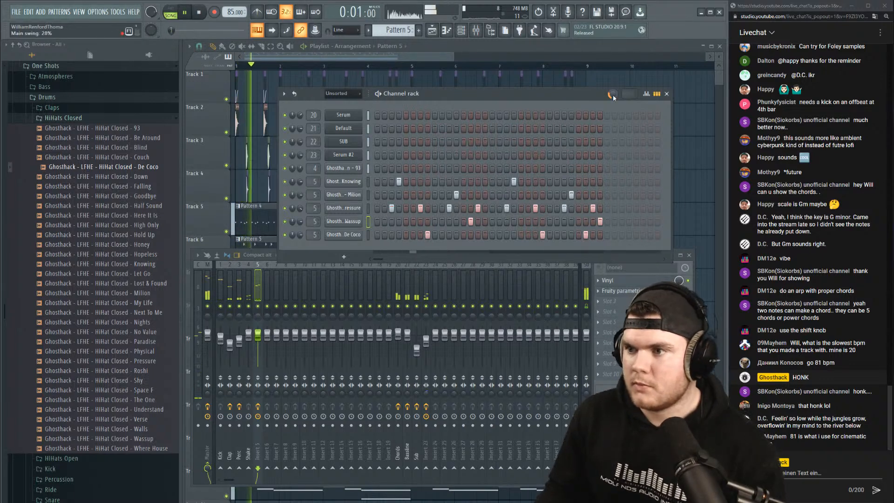
{"action": "left_click_drag", "start_coordinate": [612, 94], "coordinate": [612, 84]}
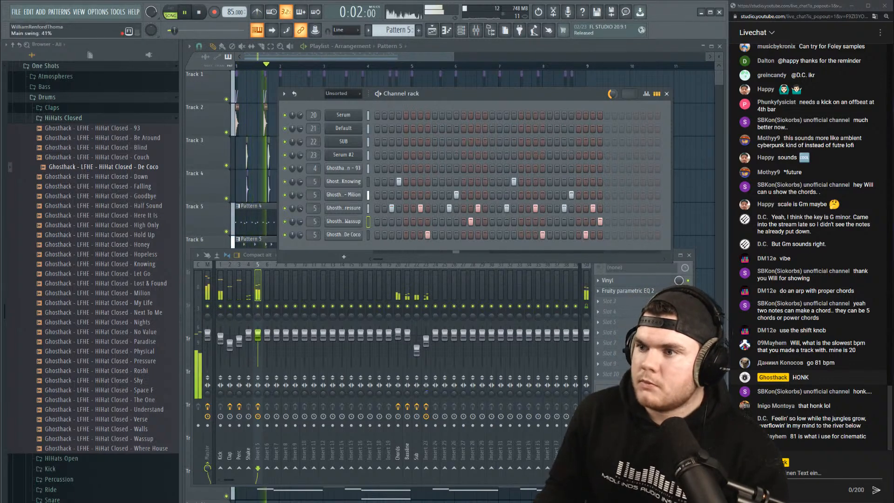
{"action": "right_click", "coordinate": [248, 306]}
{"action": "left_click", "coordinate": [257, 305]}
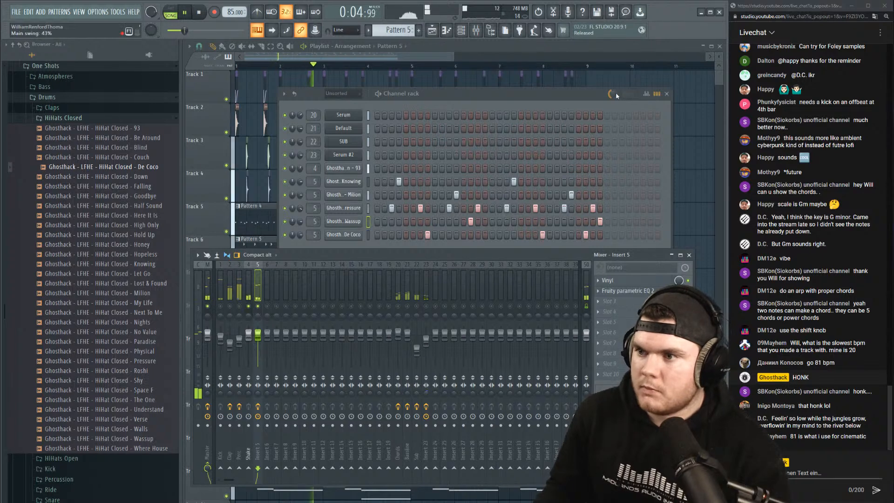
{"action": "left_click_drag", "start_coordinate": [615, 92], "coordinate": [616, 87]}
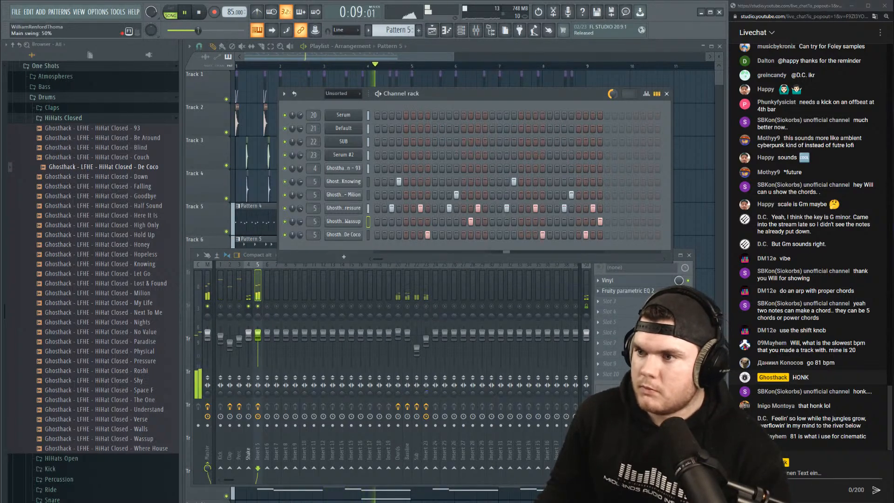
Open Pattern 4's HiHat Open 93 sampler, adjust the sample's fade-out and set the channel pitch to +500 cents.
{"action": "left_click", "coordinate": [577, 51]}
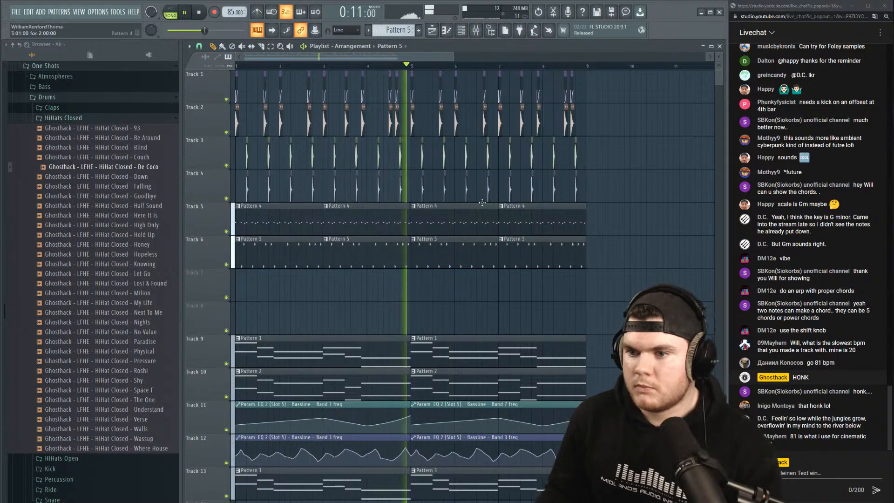
{"action": "double_click", "coordinate": [365, 212]}
{"action": "left_click", "coordinate": [633, 71]}
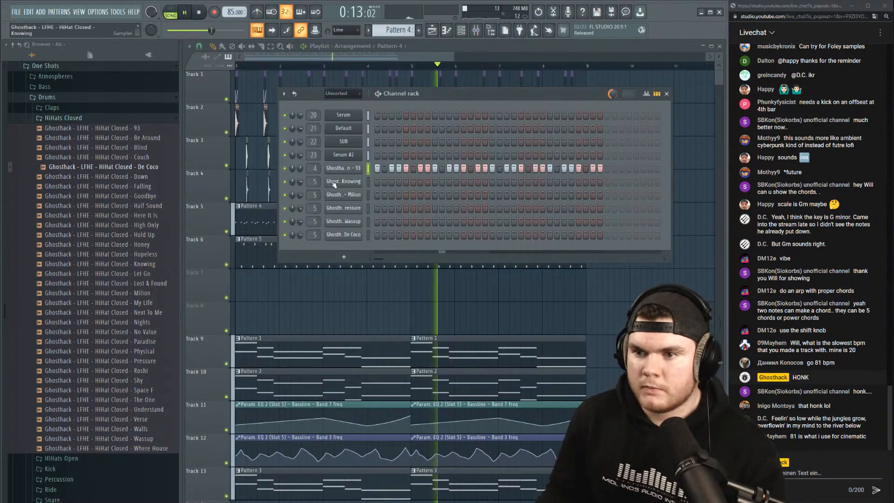
{"action": "left_click", "coordinate": [345, 167]}
{"action": "left_click_drag", "start_coordinate": [431, 245], "coordinate": [435, 230]}
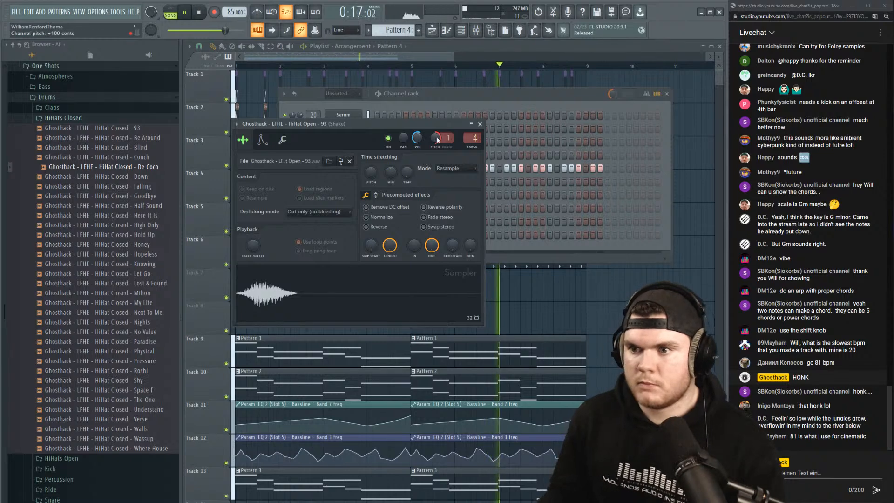
{"action": "mouse_move", "coordinate": [448, 138]}
{"action": "left_mouse_down"}
{"action": "mouse_move", "coordinate": [448, 128]}
{"action": "mouse_move", "coordinate": [435, 131]}
{"action": "left_mouse_up"}
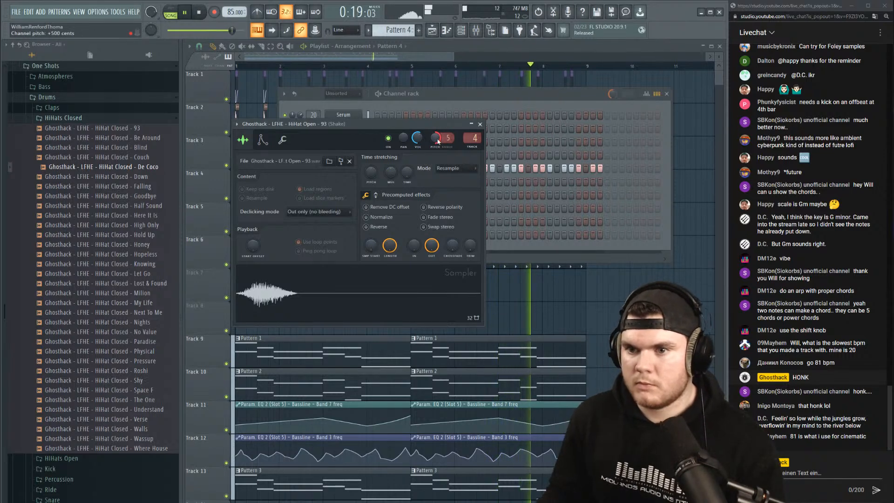
{"action": "left_click", "coordinate": [480, 125]}
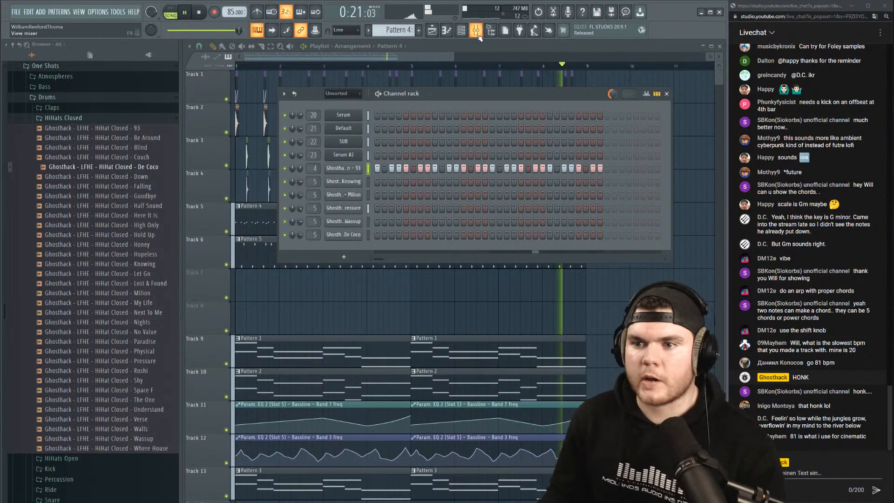
Add Fruity Limiter to the third effect slot of mixer track 5 and lower its ceiling to about -11.1 dB.
{"action": "left_click", "coordinate": [477, 31]}
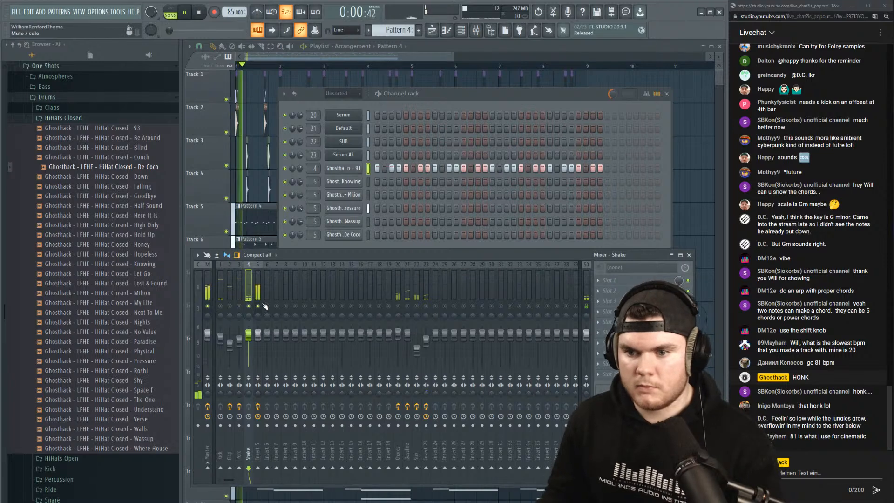
{"action": "left_click", "coordinate": [610, 301]}
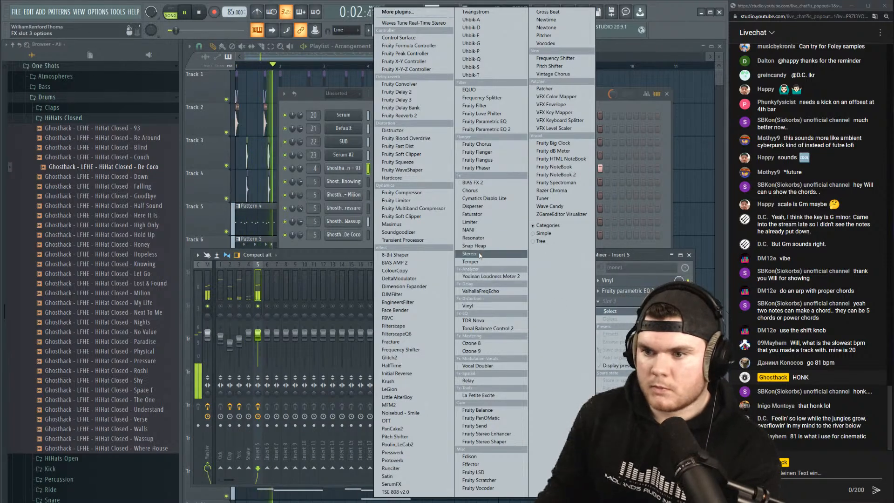
{"action": "left_click", "coordinate": [406, 201]}
{"action": "left_click_drag", "start_coordinate": [320, 246], "coordinate": [320, 272]}
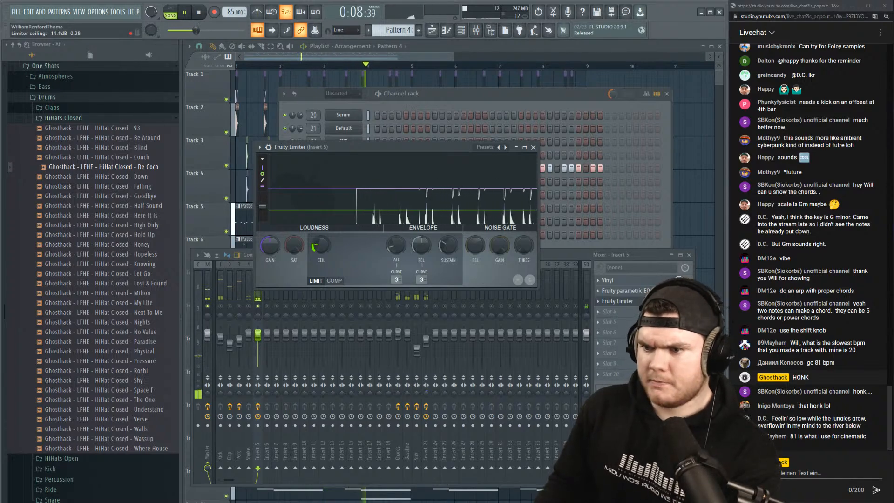
{"action": "left_click", "coordinate": [621, 301]}
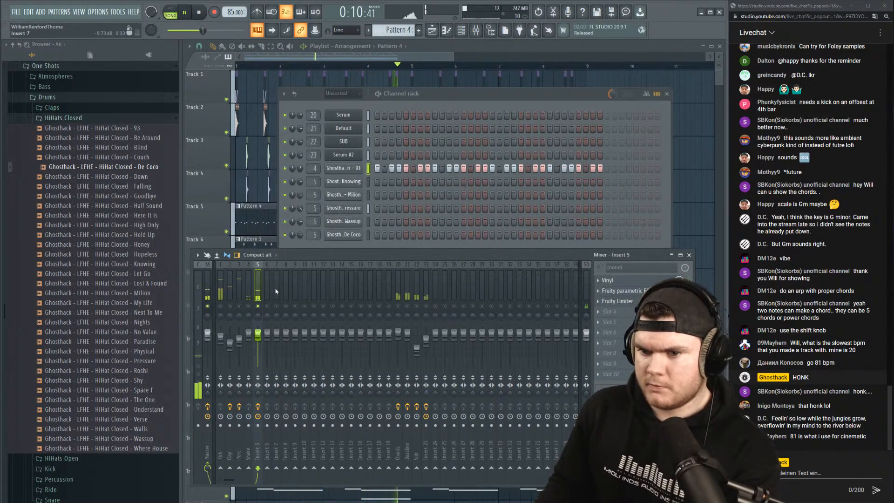
Unmute all mixer tracks and lower the fader of mixer track 5 slightly.
{"action": "right_click", "coordinate": [258, 306]}
{"action": "left_click_drag", "start_coordinate": [258, 333], "coordinate": [258, 334]}
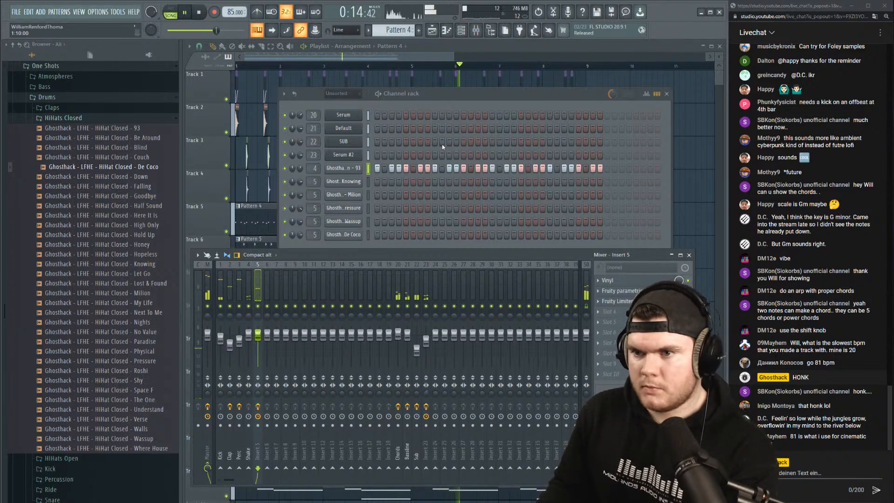
Open Pattern 5 in the channel rack and show the mixer below it.
{"action": "left_click", "coordinate": [430, 47]}
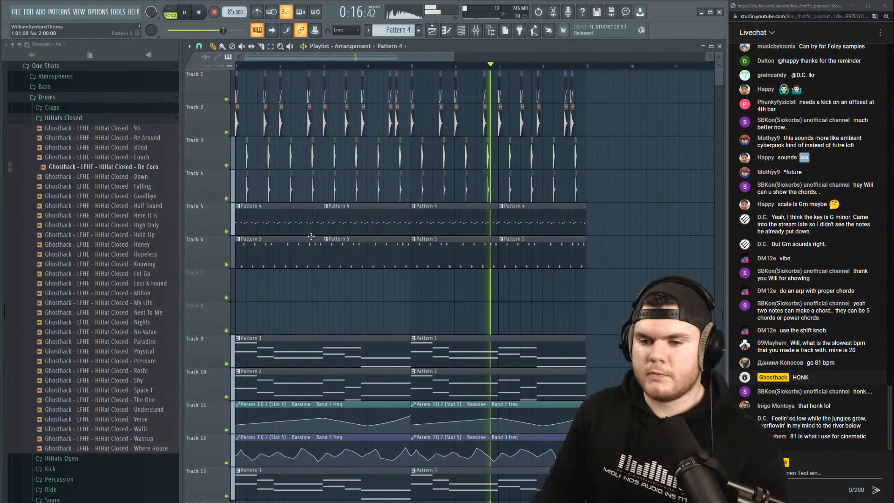
{"action": "double_click", "coordinate": [316, 255]}
{"action": "left_click", "coordinate": [633, 72]}
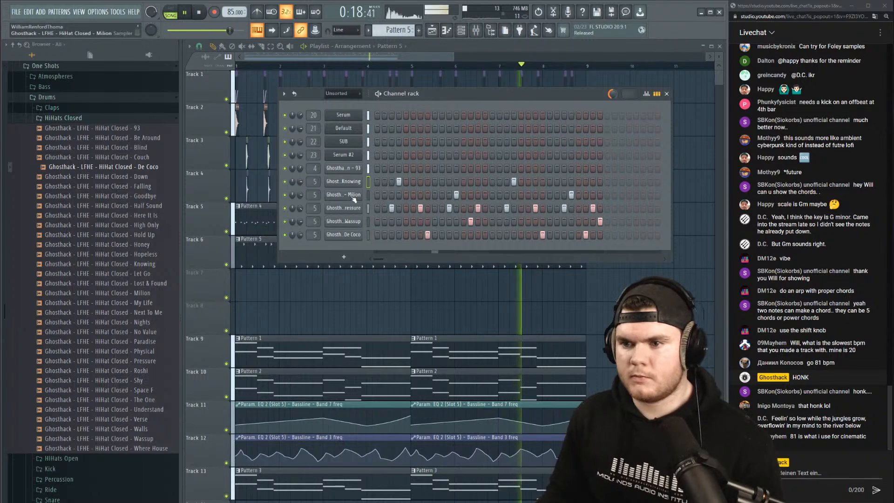
{"action": "left_click", "coordinate": [476, 31]}
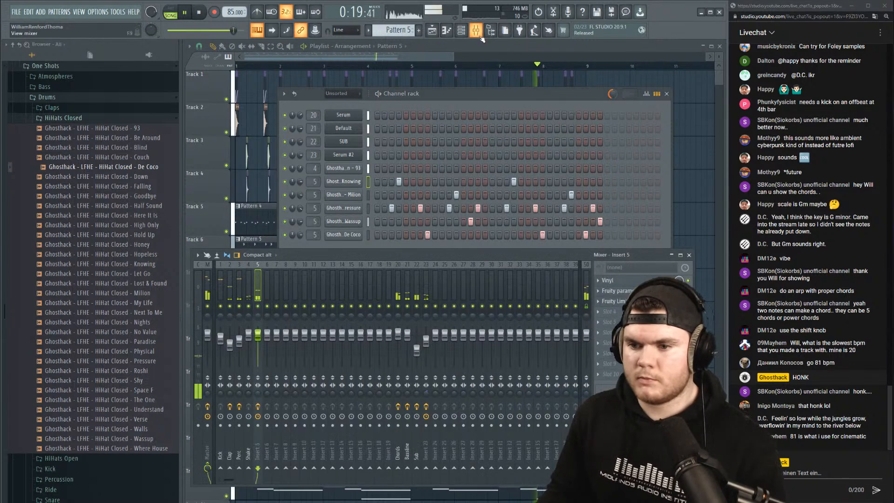
Inspect the Serum #2 synth on mixer track 23 during playback and unmute all mixer tracks.
{"action": "left_click", "coordinate": [428, 297]}
{"action": "left_click", "coordinate": [462, 99]}
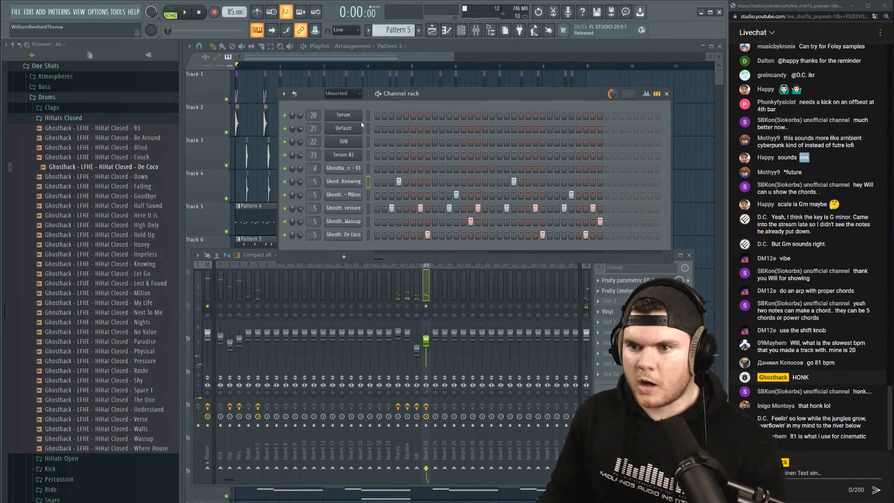
{"action": "left_click", "coordinate": [354, 151]}
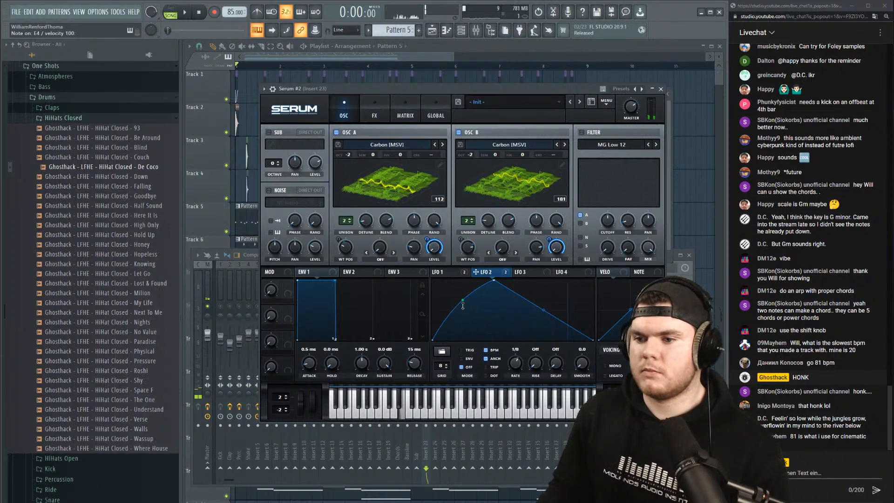
{"action": "key", "text": "space"}
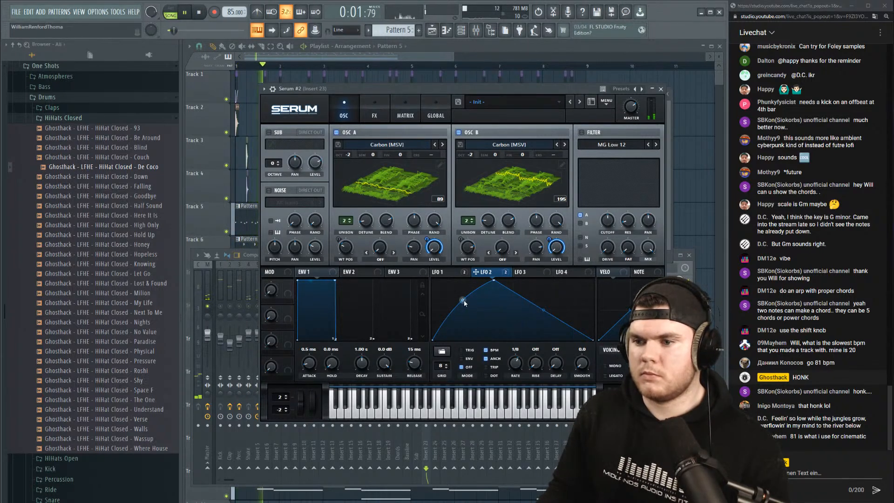
{"action": "left_click", "coordinate": [692, 266]}
{"action": "right_click", "coordinate": [427, 306]}
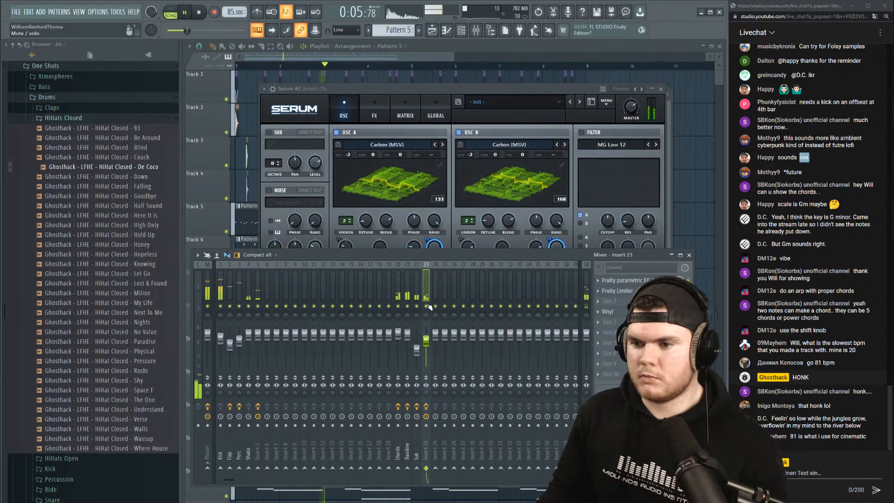
Solo mixer track 5 and listen to the hi-hats on their own with the channel rack open.
{"action": "right_click", "coordinate": [257, 305]}
{"action": "key", "text": "F6"}
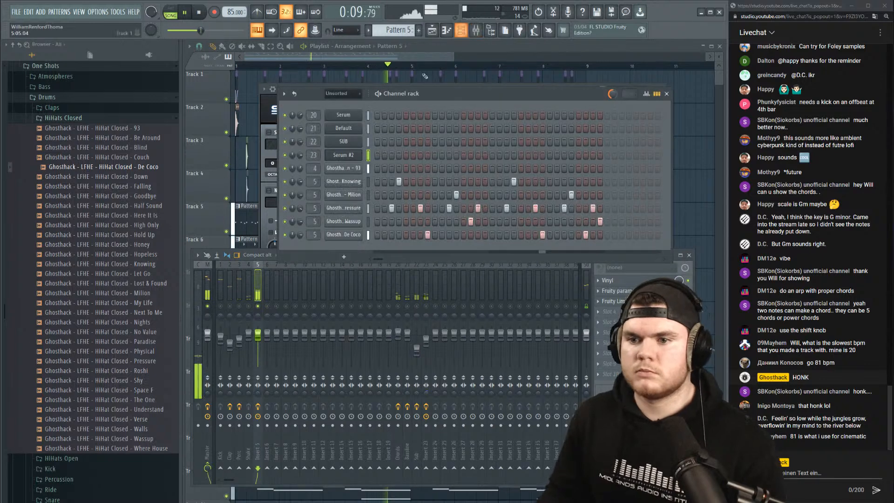
{"action": "key", "text": "space"}
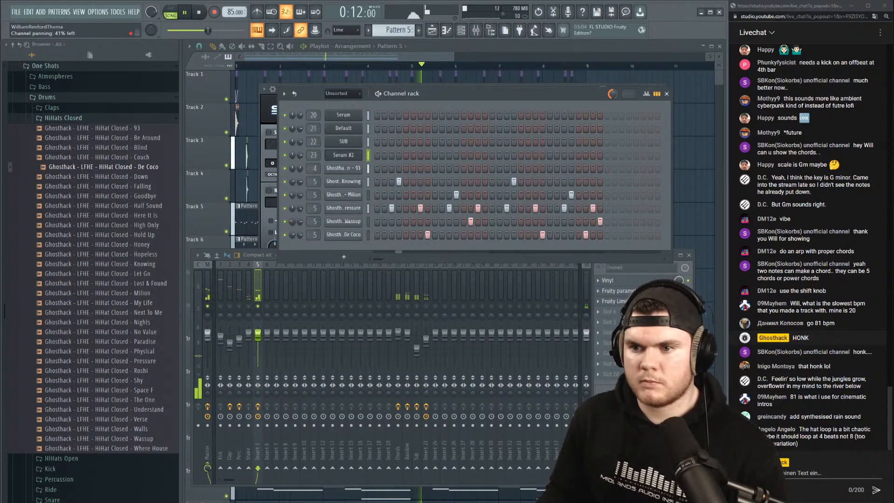
{"action": "left_click", "coordinate": [259, 307]}
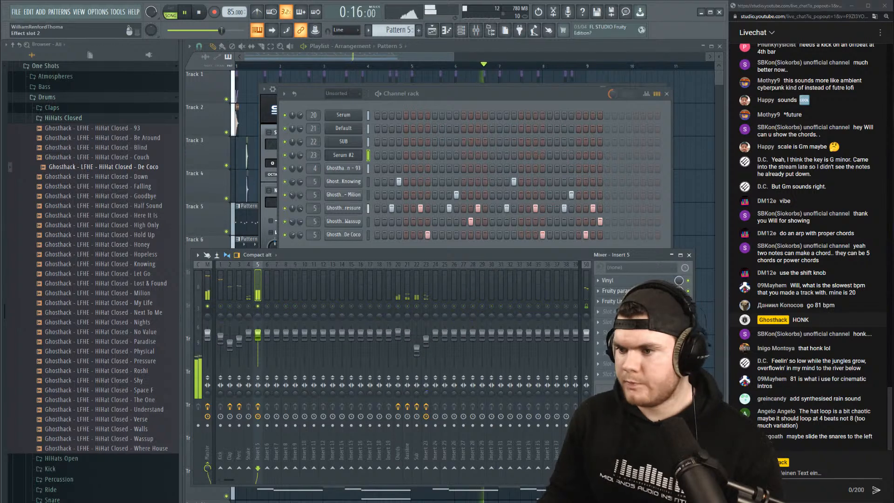
Add Fruity Reeverb 2 to the fifth effect slot of mixer track 5 and stop playback.
{"action": "left_click", "coordinate": [598, 322]}
{"action": "mouse_move", "coordinate": [610, 316]}
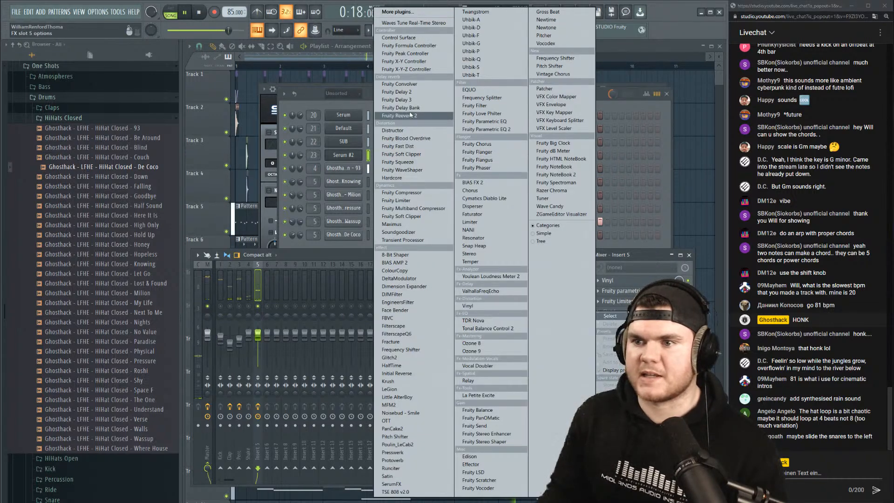
{"action": "left_click", "coordinate": [389, 115]}
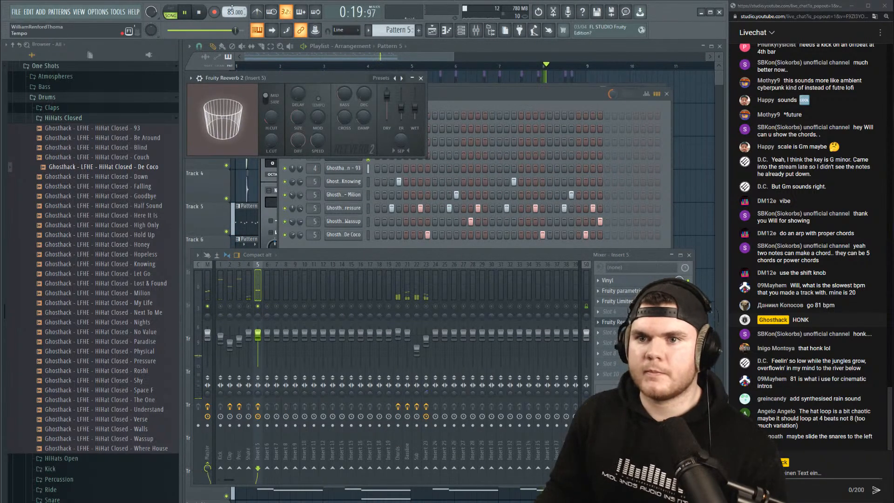
{"action": "left_click", "coordinate": [200, 12]}
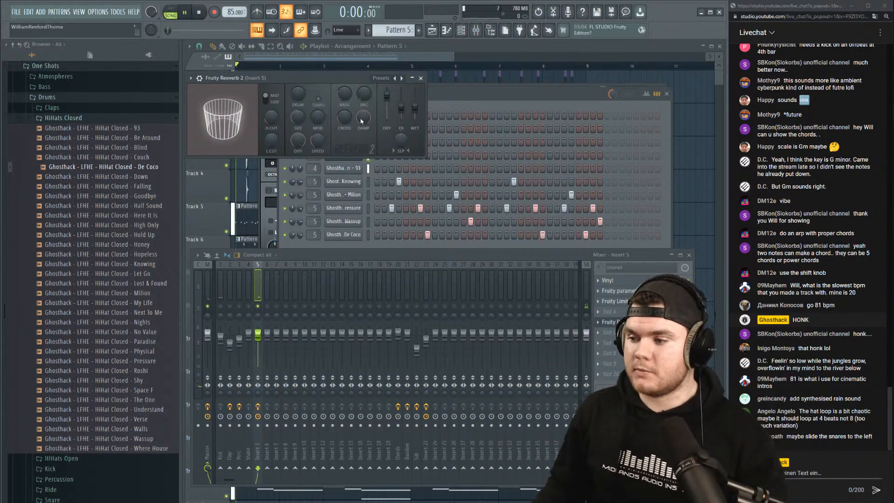
Set the hi-hat reverb's high cut to about 4.1 kHz, adjust its low cut and lower its early reflections during playback.
{"action": "key", "text": "space"}
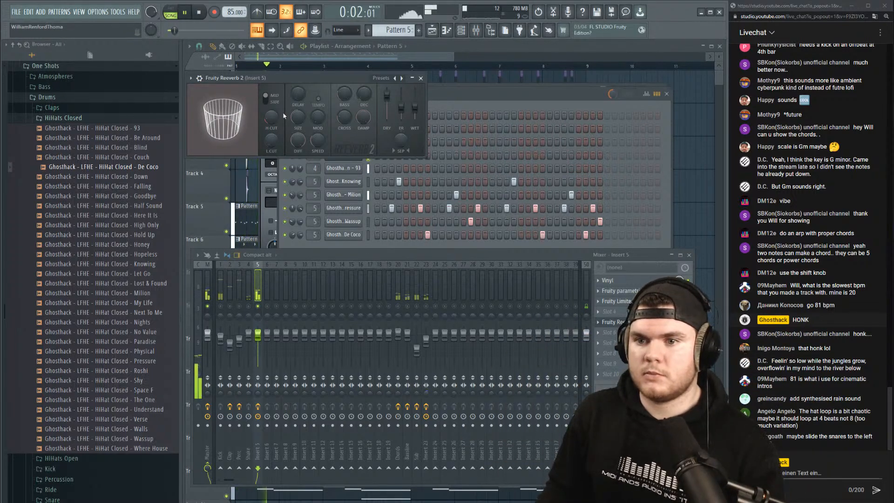
{"action": "left_click_drag", "start_coordinate": [272, 117], "coordinate": [297, 120]}
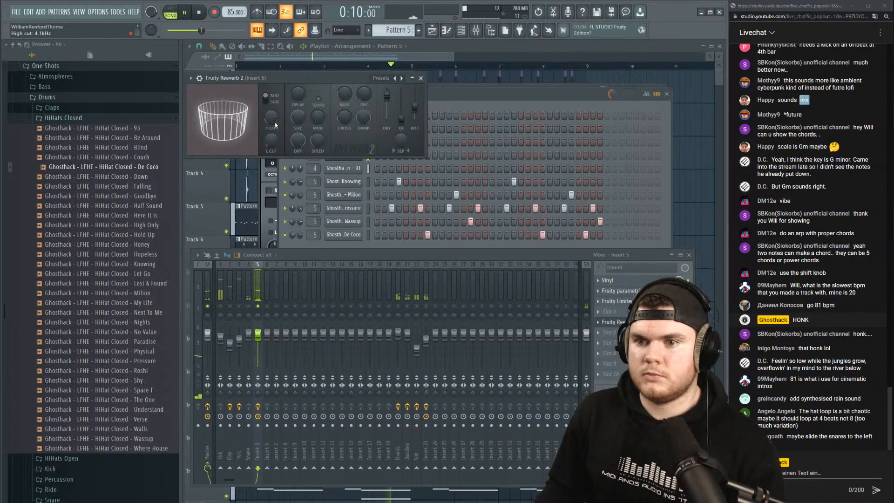
{"action": "left_click_drag", "start_coordinate": [271, 139], "coordinate": [268, 154]}
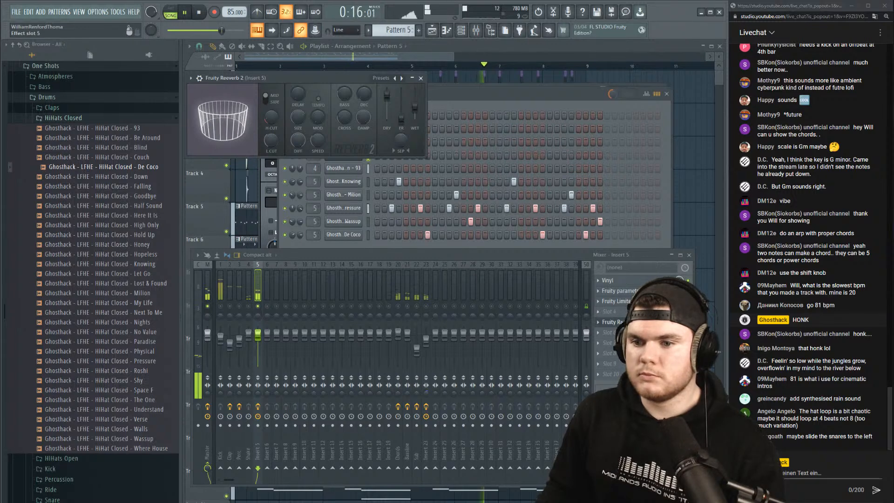
{"action": "left_click", "coordinate": [420, 78]}
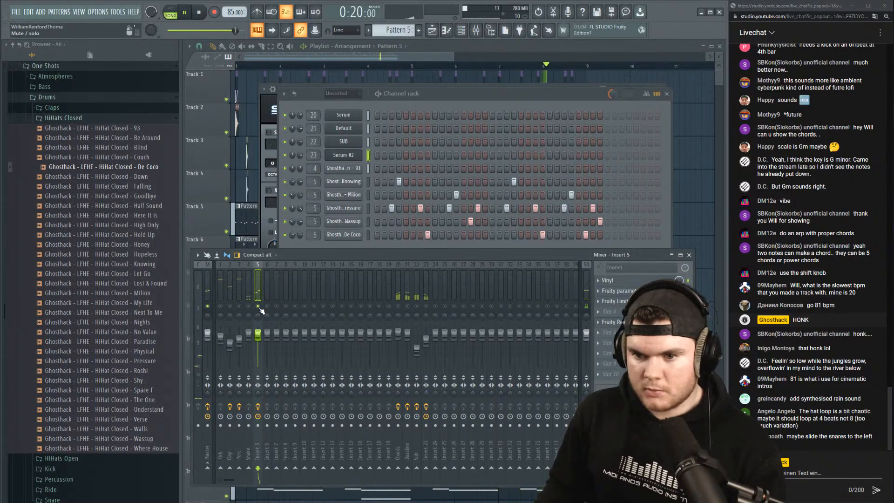
Unmute all mixer tracks, solo track 23 and check its Serum #2 channel during playback.
{"action": "right_click", "coordinate": [258, 306]}
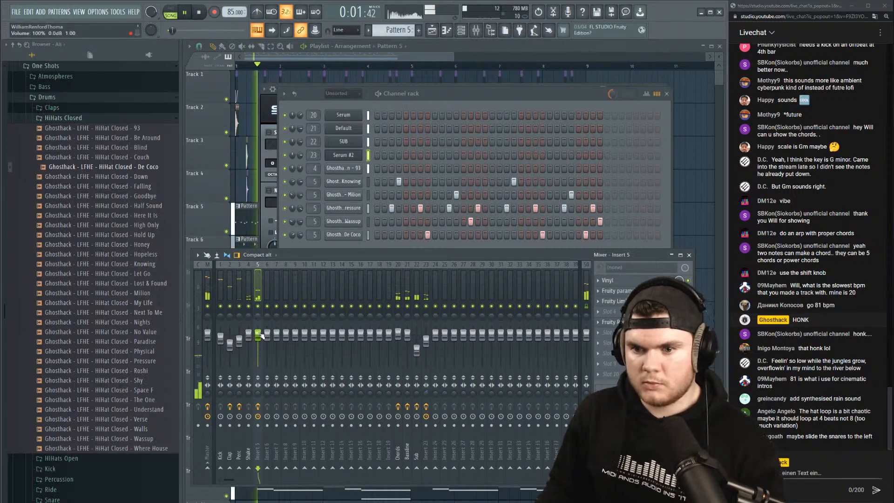
{"action": "right_click", "coordinate": [427, 306]}
{"action": "left_click", "coordinate": [463, 96]}
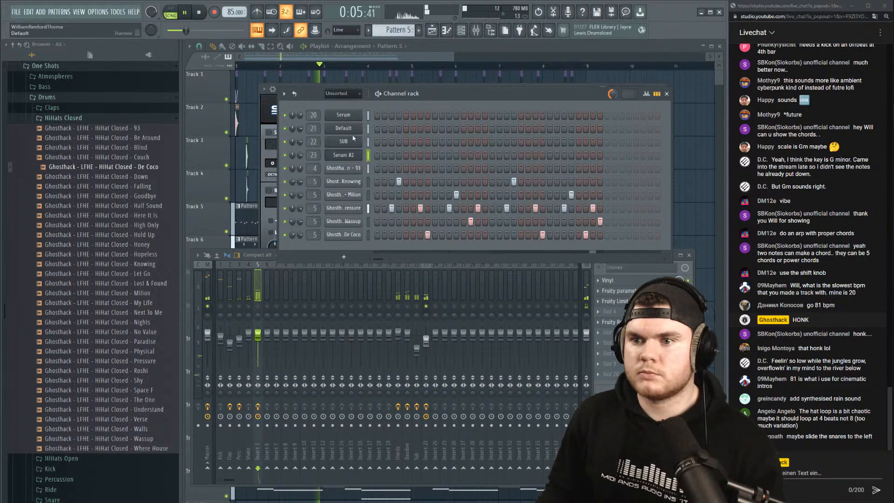
{"action": "left_click", "coordinate": [351, 155]}
{"action": "left_click", "coordinate": [351, 155]}
{"action": "left_click", "coordinate": [662, 90]}
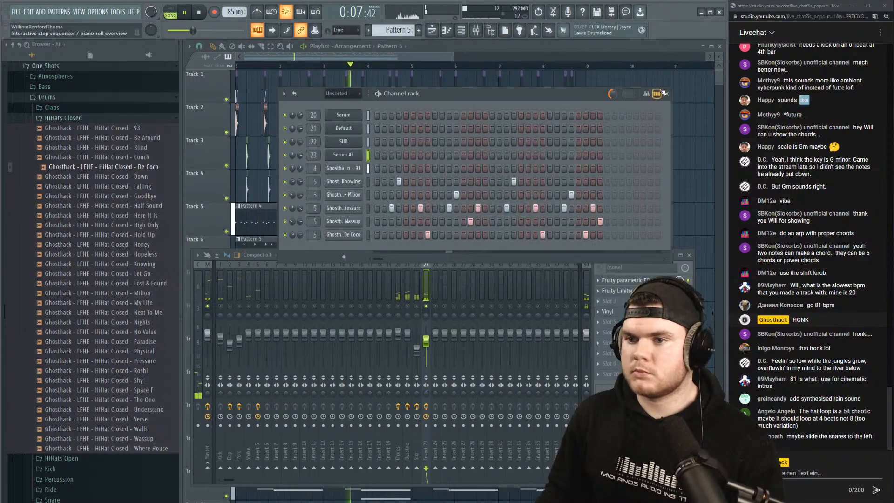
Open Pattern 3's Serum #2 notes from playlist track 13 in the piano roll.
{"action": "left_click", "coordinate": [450, 47]}
{"action": "scroll", "coordinate": [294, 347], "scroll_direction": "down", "scroll_amount": 4}
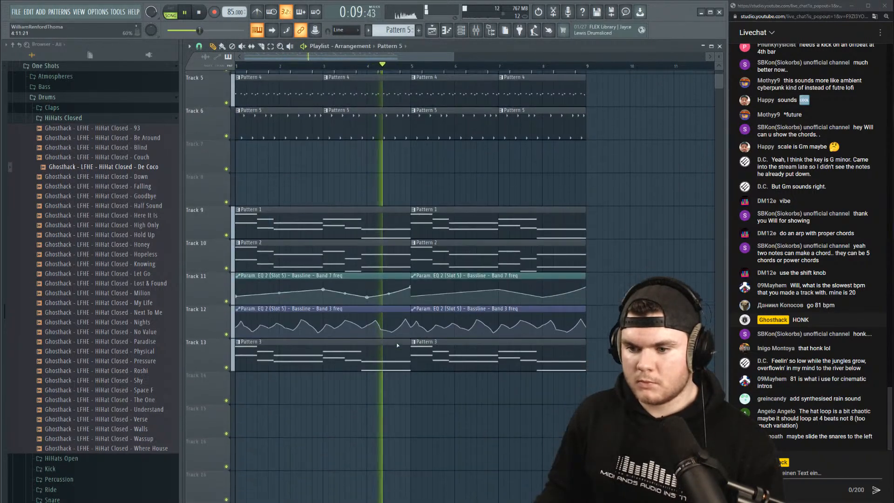
{"action": "key", "text": "space"}
{"action": "double_click", "coordinate": [294, 347]}
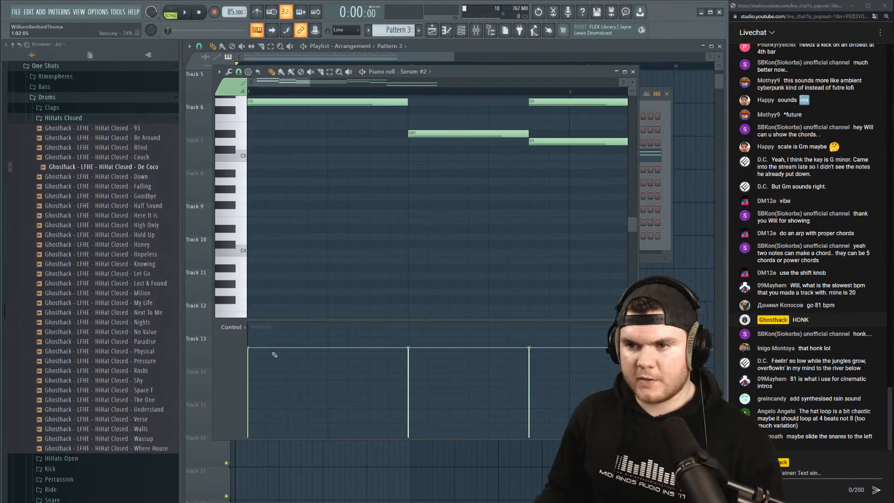
{"action": "left_click", "coordinate": [633, 73]}
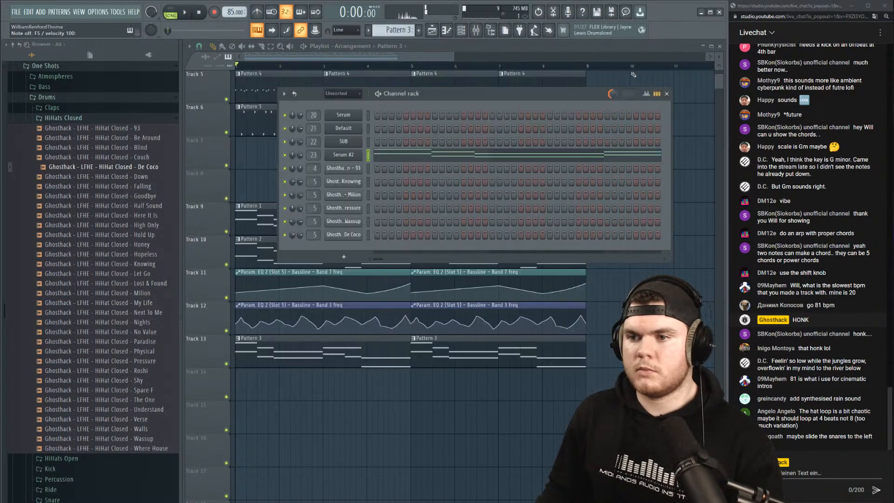
{"action": "left_click", "coordinate": [387, 155]}
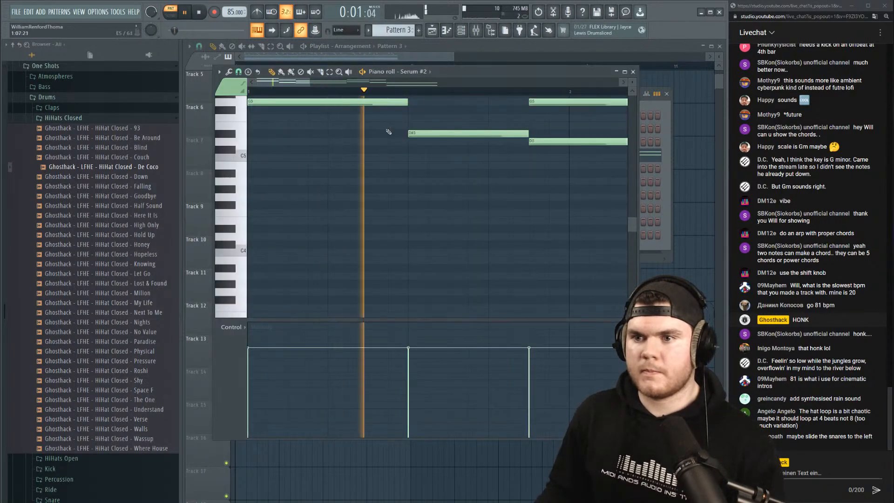
Duplicate the upper notes of the Serum #2 chords one octave lower and play Pattern 3.
{"action": "scroll", "coordinate": [386, 93], "scroll_direction": "down", "scroll_amount": 4}
{"action": "scroll", "coordinate": [484, 182], "scroll_direction": "up", "scroll_amount": 3}
{"action": "scroll", "coordinate": [405, 93], "scroll_direction": "down", "scroll_amount": 3}
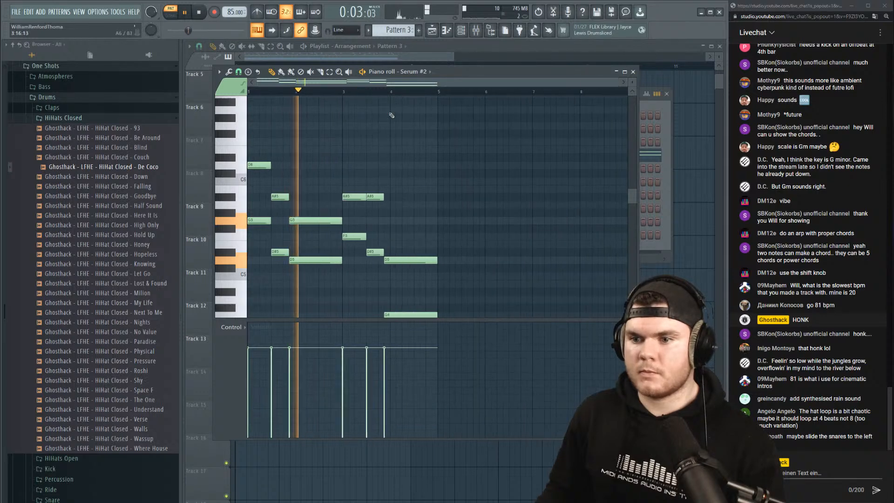
{"action": "scroll", "coordinate": [390, 114], "scroll_direction": "down", "scroll_amount": 3}
{"action": "key", "text": "space"}
{"action": "scroll", "coordinate": [282, 106], "scroll_direction": "up", "scroll_amount": 1}
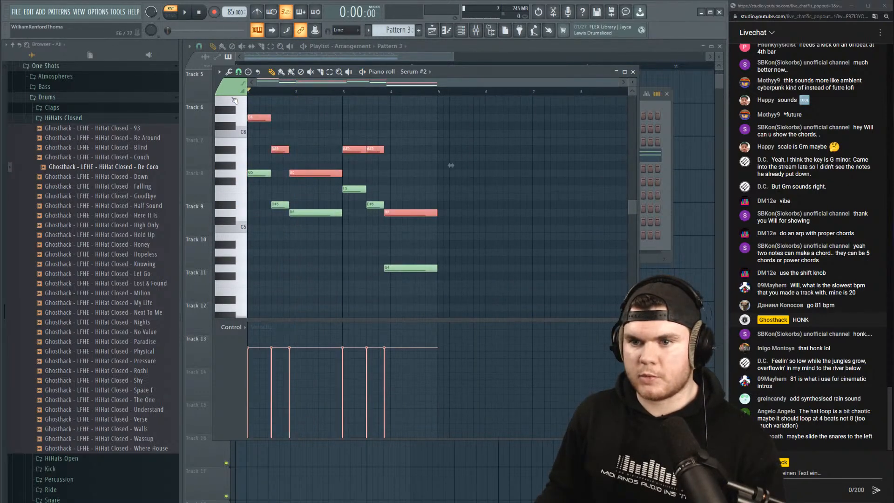
{"action": "left_click_drag", "start_coordinate": [259, 120], "coordinate": [256, 216]}
{"action": "key", "text": "space"}
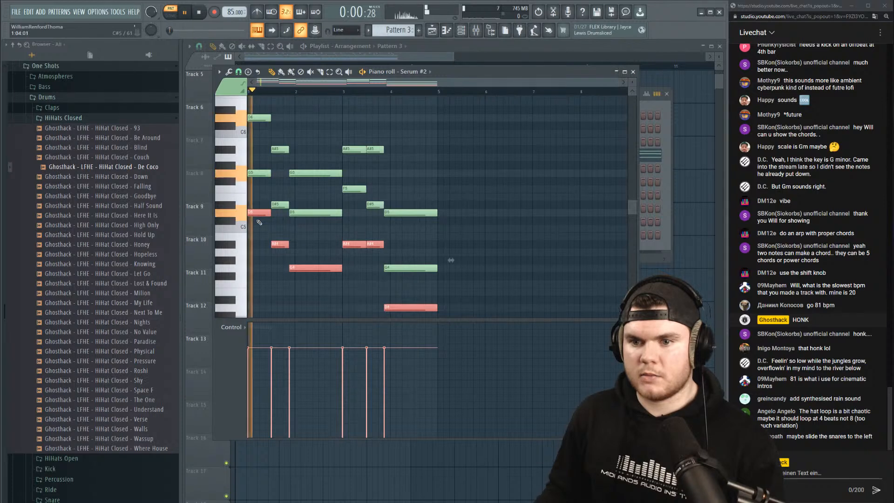
Try the duplicated chord notes another octave lower, then move them back up an octave.
{"action": "scroll", "coordinate": [270, 219], "scroll_direction": "down", "scroll_amount": 3}
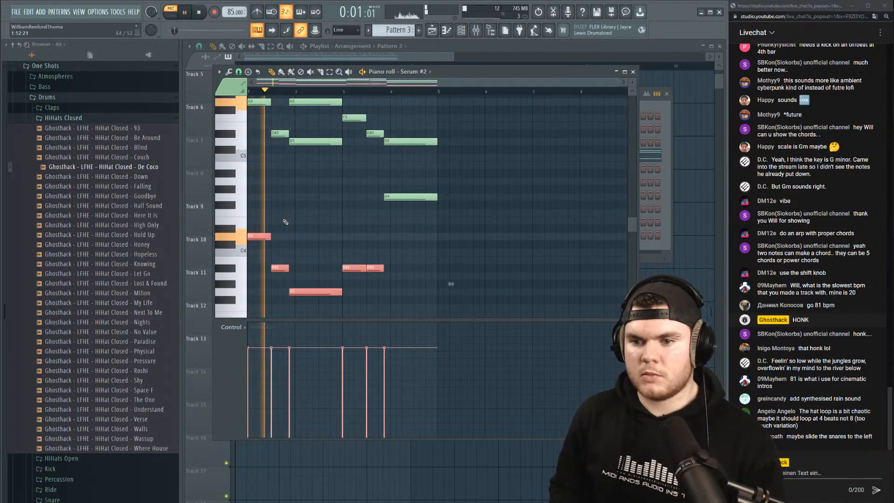
{"action": "scroll", "coordinate": [285, 222], "scroll_direction": "down", "scroll_amount": 2}
{"action": "key", "text": "space"}
{"action": "left_click", "coordinate": [240, 249]}
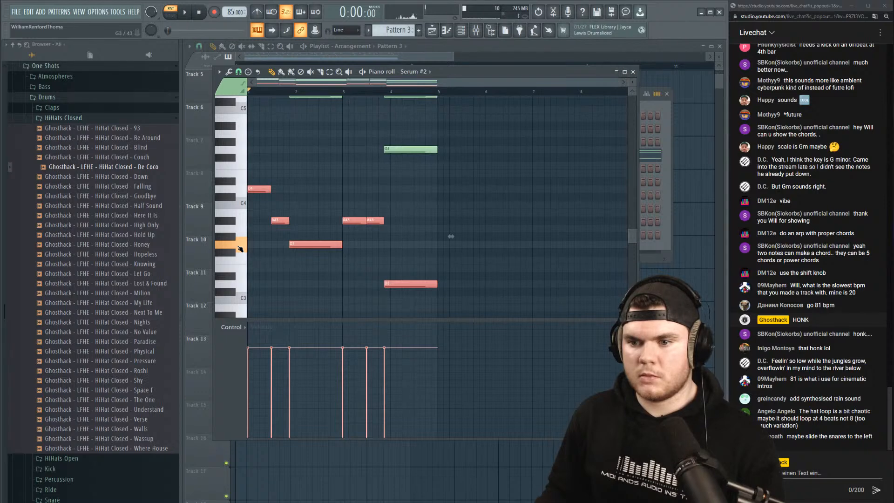
{"action": "key", "text": "ctrl+Up"}
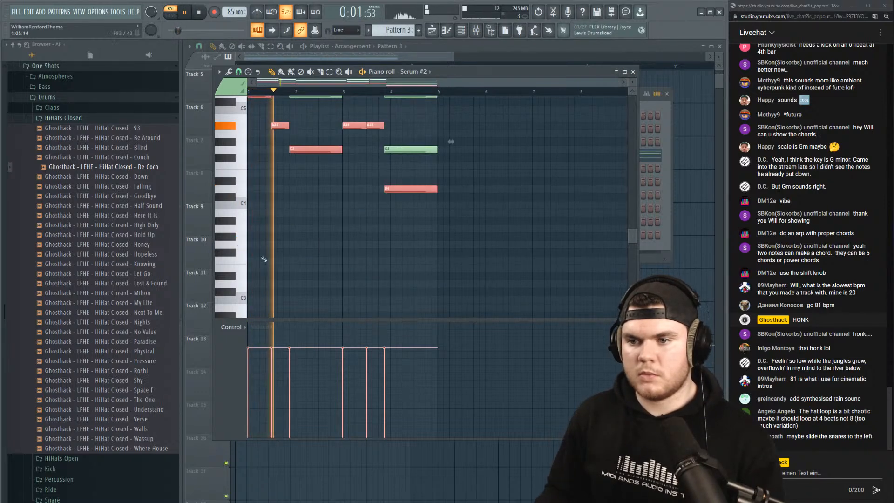
Deselect the chord notes and close the Serum #2 piano roll.
{"action": "scroll", "coordinate": [496, 271], "scroll_direction": "up", "scroll_amount": 4}
{"action": "key", "text": "ctrl+d"}
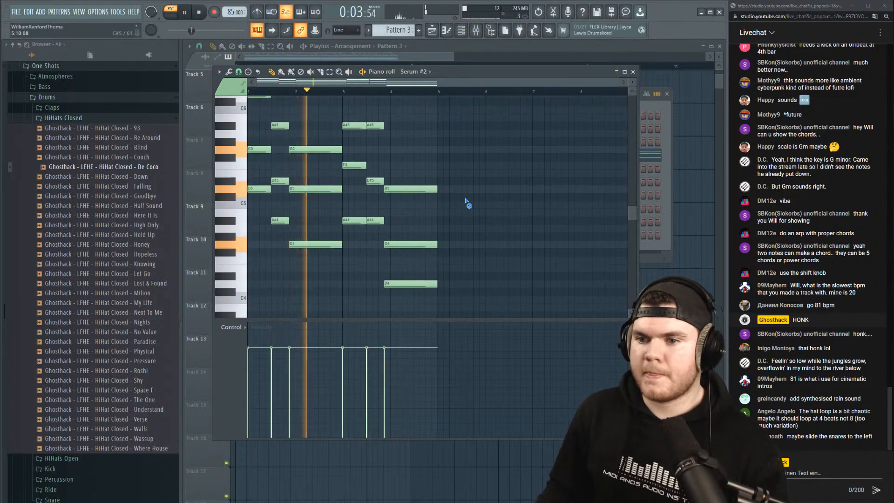
{"action": "left_click", "coordinate": [632, 72]}
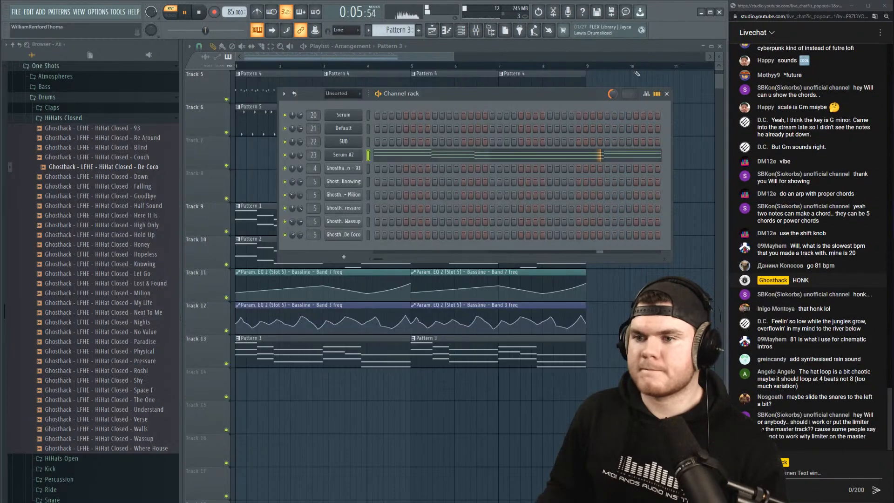
Open the Serum #2 synth, set oscillator A's unison detune to 0.02 and adjust oscillator B's detune.
{"action": "left_click", "coordinate": [358, 155]}
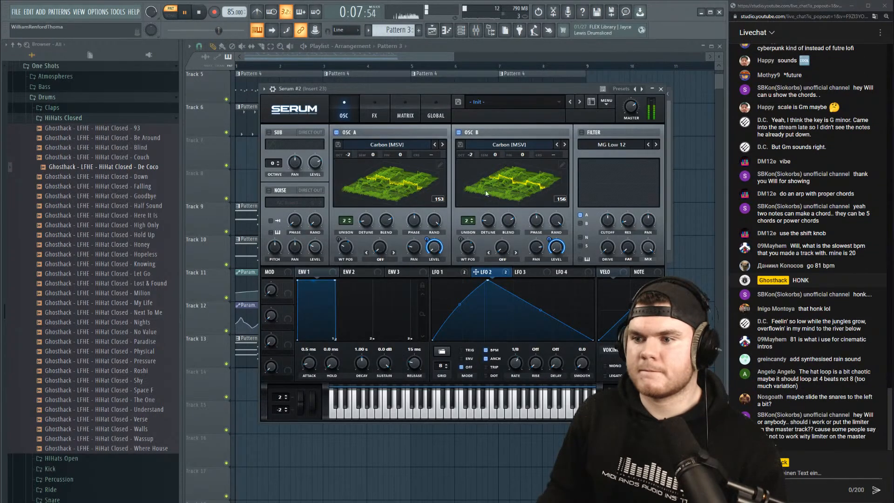
{"action": "left_click_drag", "start_coordinate": [489, 220], "coordinate": [493, 217]}
{"action": "left_click", "coordinate": [368, 220]}
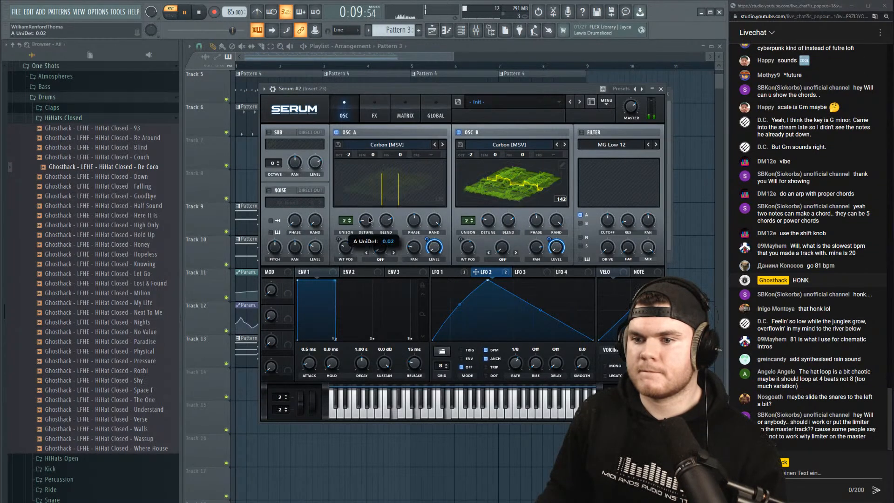
{"action": "left_click", "coordinate": [484, 220]}
{"action": "left_click", "coordinate": [366, 222]}
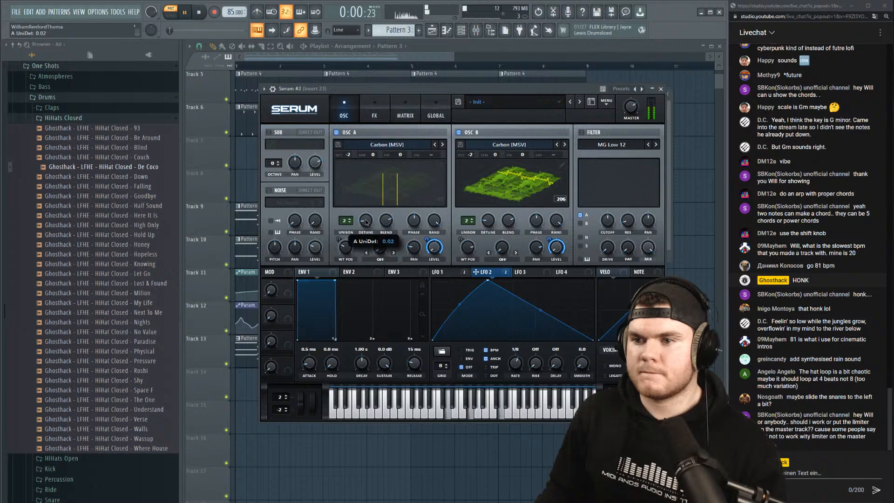
Unmute all mixer tracks and play the full arrangement from the start with the mixer shown.
{"action": "key", "text": "F9"}
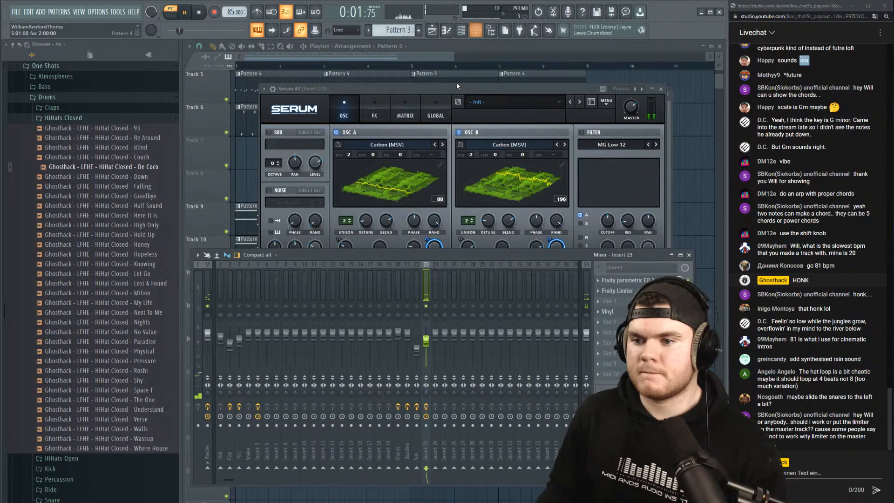
{"action": "right_click", "coordinate": [427, 306]}
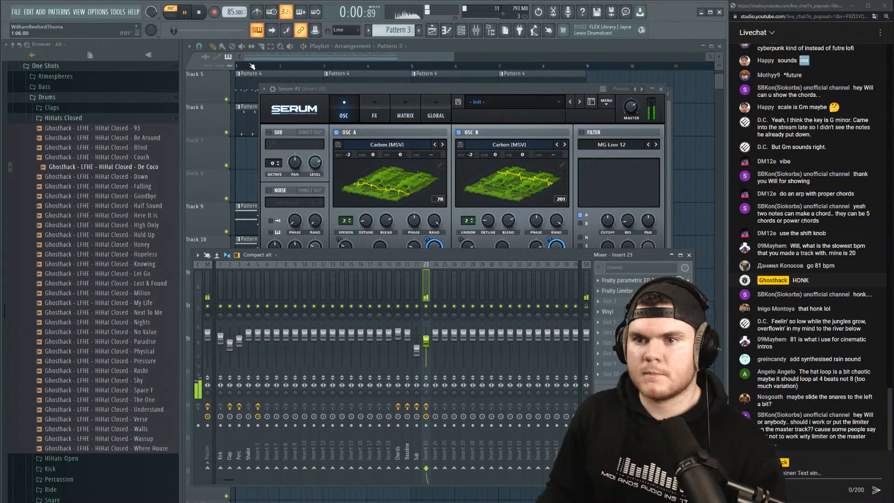
{"action": "left_click", "coordinate": [238, 66]}
{"action": "key", "text": "F9"}
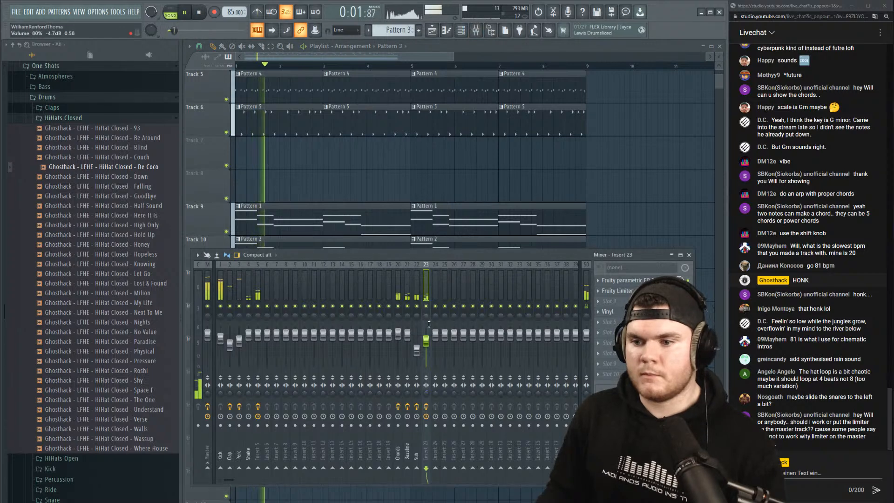
Lower the volume of mixer Insert 23 to 74%.
{"action": "left_click_drag", "start_coordinate": [429, 344], "coordinate": [429, 347]}
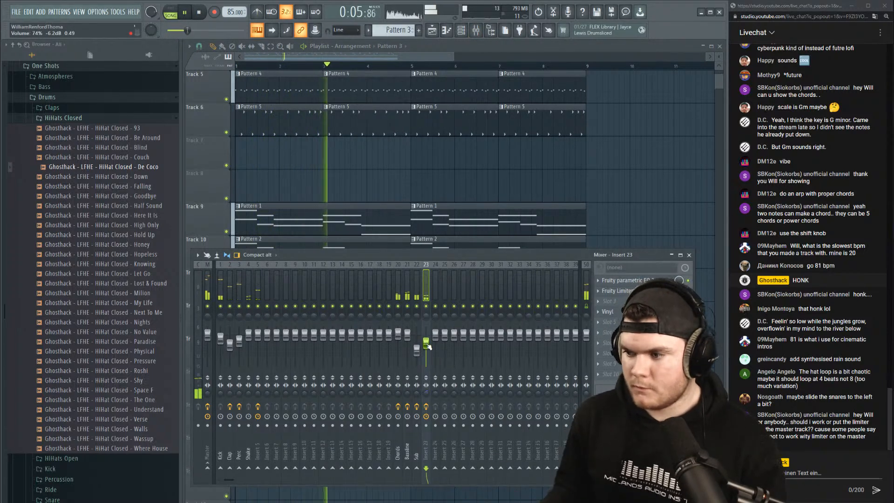
Reshape the Perc track's Parametric EQ 2 with a high-shelf boost of about 5.1 dB at 3005 Hz and a slight dip in band 5.
{"action": "left_click", "coordinate": [238, 289]}
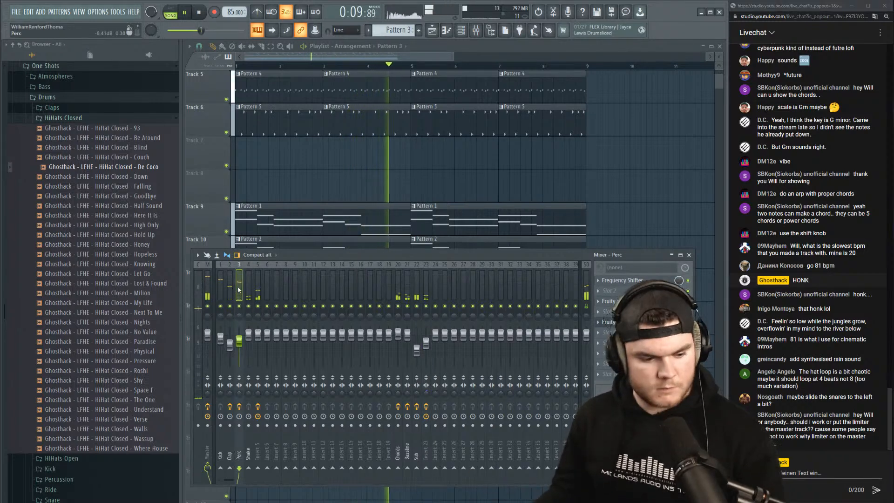
{"action": "key", "text": "space"}
{"action": "left_click", "coordinate": [608, 301]}
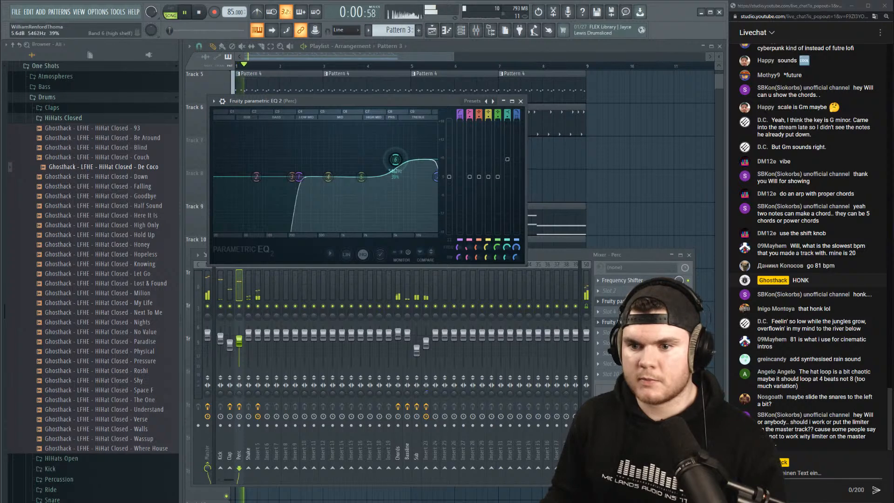
{"action": "left_click_drag", "start_coordinate": [396, 133], "coordinate": [396, 150]}
{"action": "right_click", "coordinate": [396, 151]}
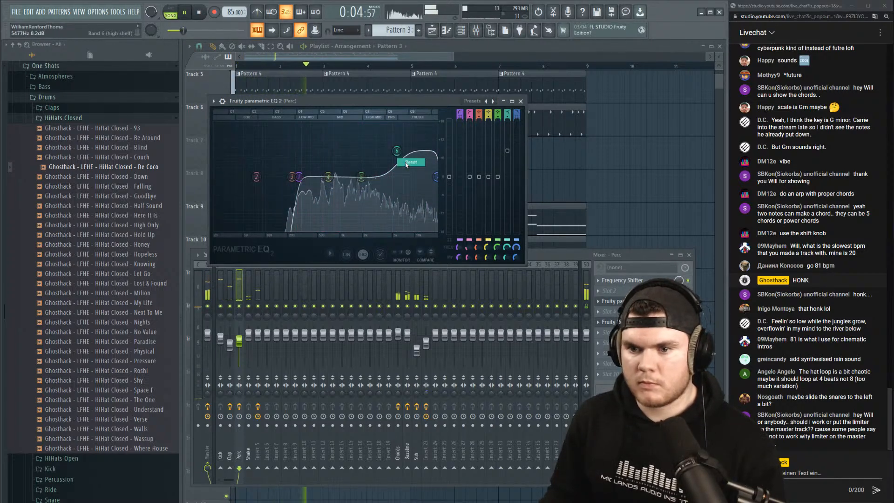
{"action": "left_click", "coordinate": [411, 162]}
{"action": "left_click_drag", "start_coordinate": [361, 176], "coordinate": [375, 161]}
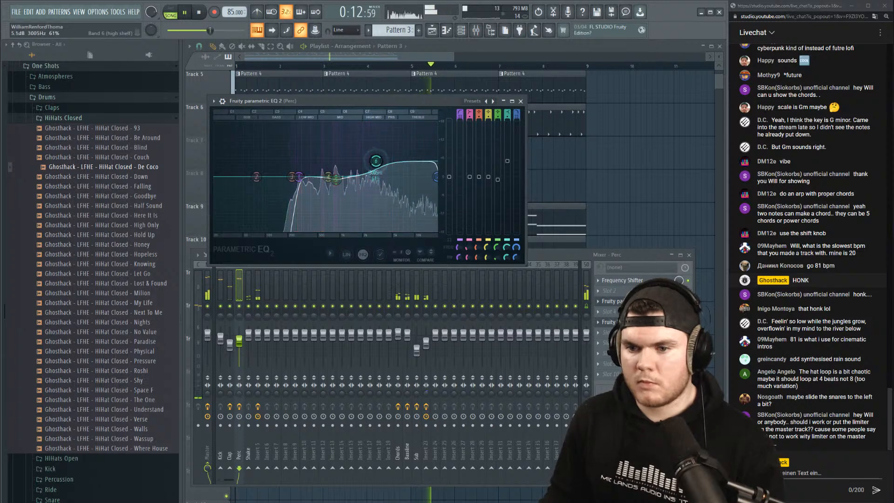
Solo the Clap track, set its EQ high shelf to about 4.3 dB at 6431 Hz, unsolo it and close both EQ windows.
{"action": "right_click", "coordinate": [230, 306]}
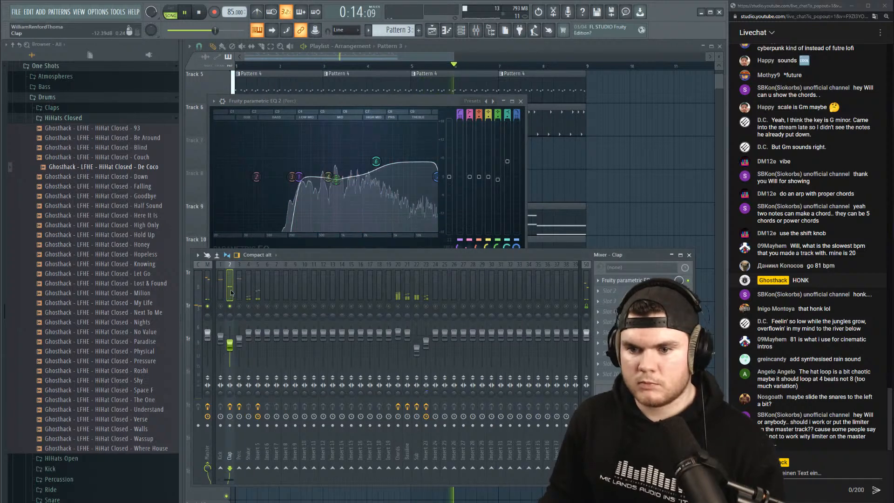
{"action": "left_click", "coordinate": [625, 285]}
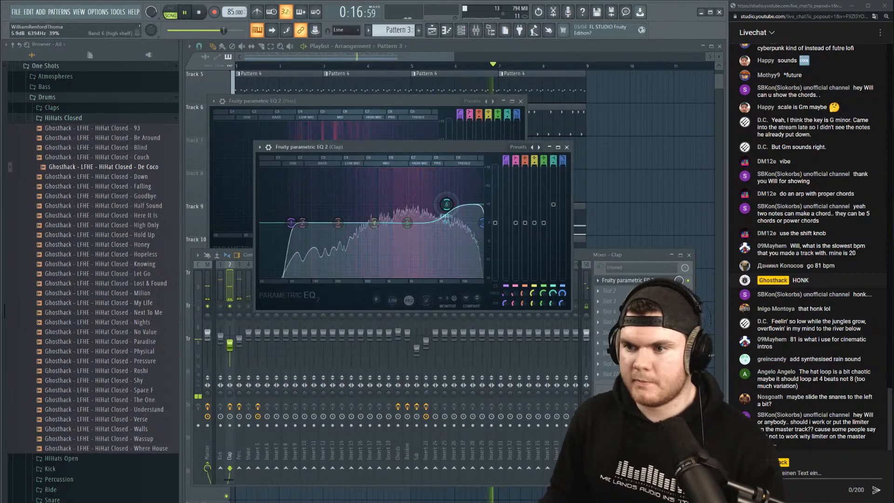
{"action": "left_click_drag", "start_coordinate": [446, 204], "coordinate": [446, 205]}
{"action": "right_click", "coordinate": [230, 306]}
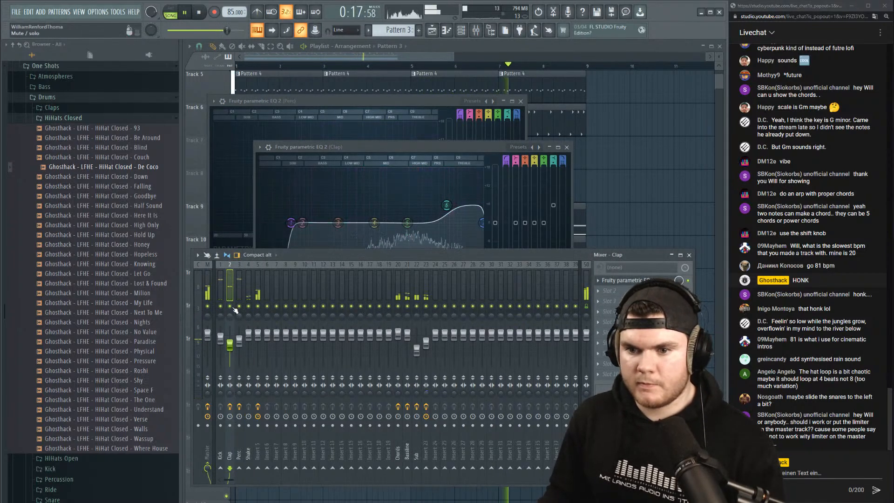
{"action": "left_click", "coordinate": [489, 195]}
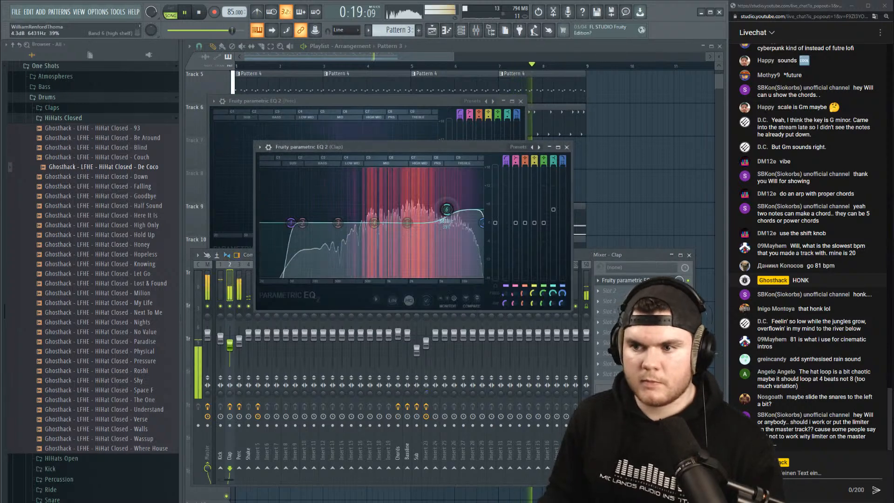
{"action": "left_click", "coordinate": [567, 147]}
{"action": "left_click", "coordinate": [521, 101]}
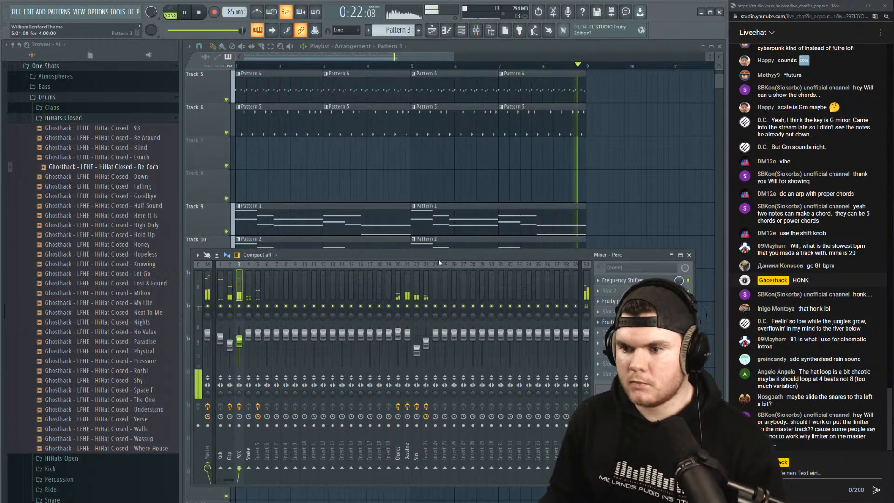
Stop playback, hide the mixer, move all clips on tracks 9 to 13 up one track and deselect them.
{"action": "left_click", "coordinate": [425, 343]}
{"action": "key", "text": "space"}
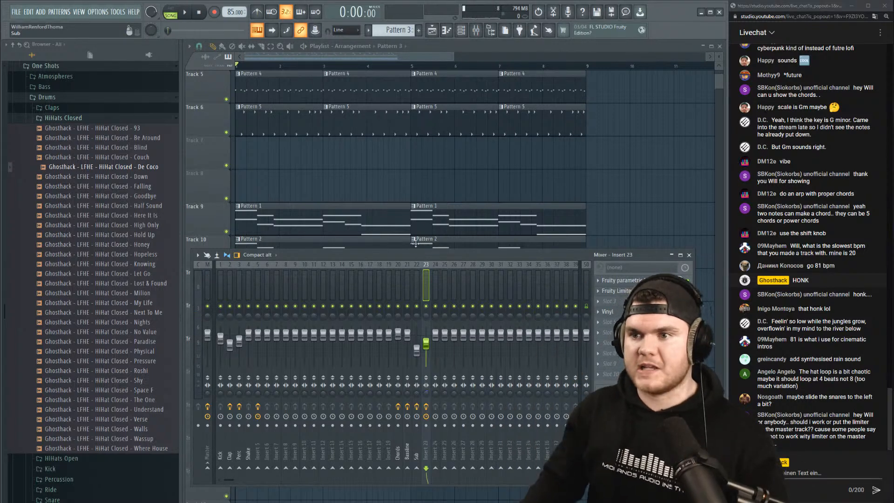
{"action": "key", "text": "F9"}
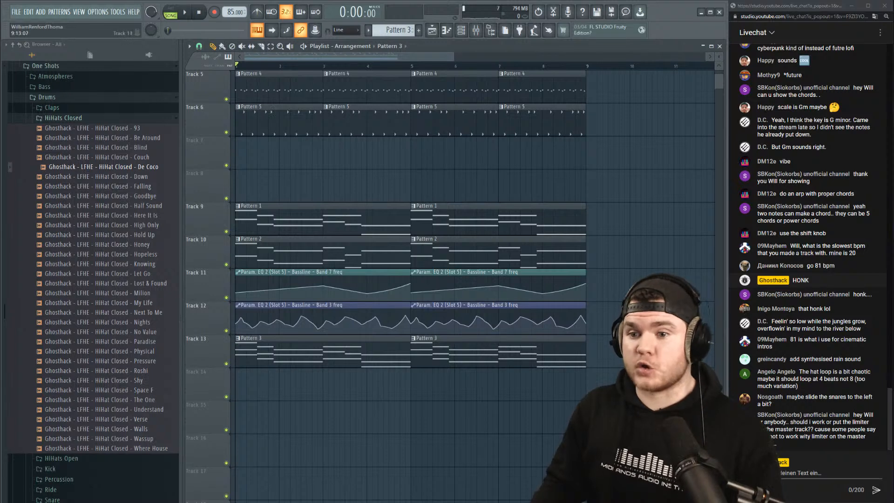
{"action": "left_click_drag", "start_coordinate": [623, 434], "coordinate": [230, 203]}
{"action": "left_click_drag", "start_coordinate": [263, 251], "coordinate": [263, 217]}
{"action": "scroll", "coordinate": [434, 275], "scroll_direction": "up", "scroll_amount": 4}
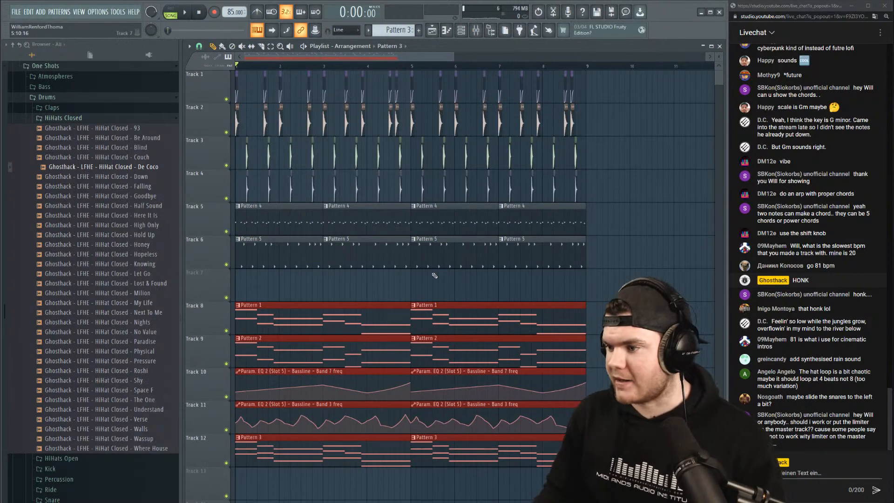
{"action": "left_click", "coordinate": [663, 253]}
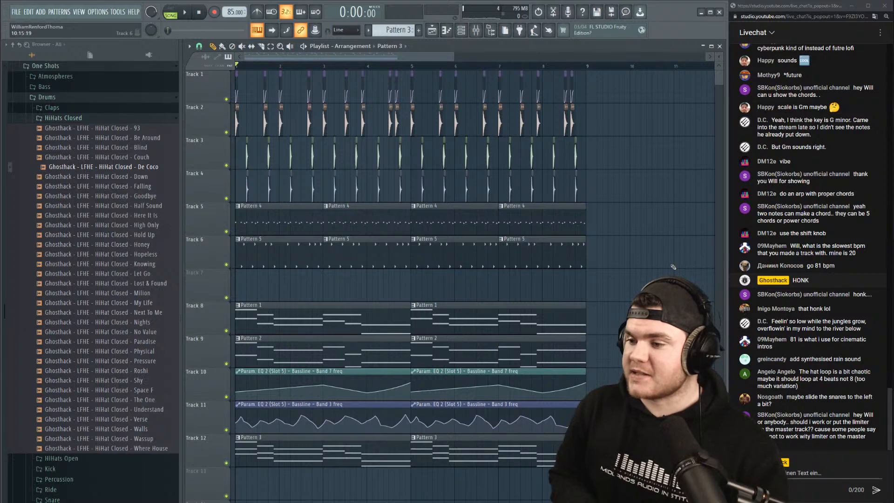
Open the Hopeless percussion clip's channel settings from track 4 and reset its channel volume to the default 78%.
{"action": "left_click", "coordinate": [461, 30]}
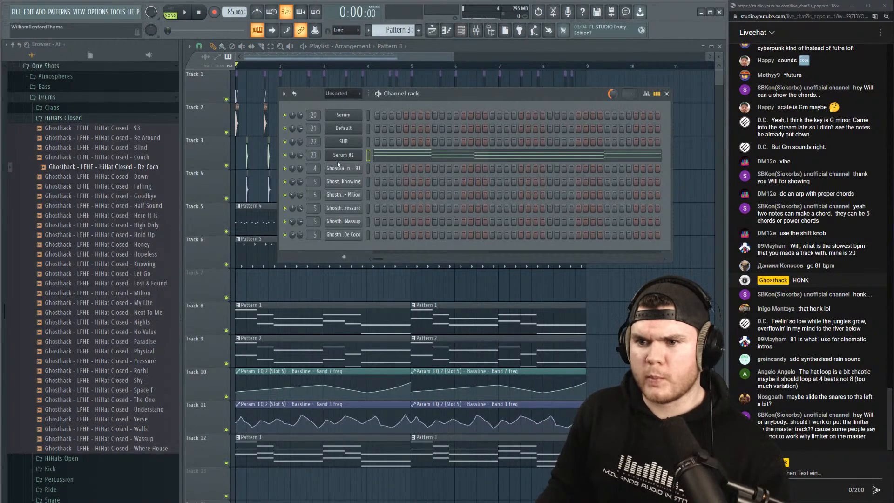
{"action": "key", "text": "Escape"}
{"action": "key", "text": "space"}
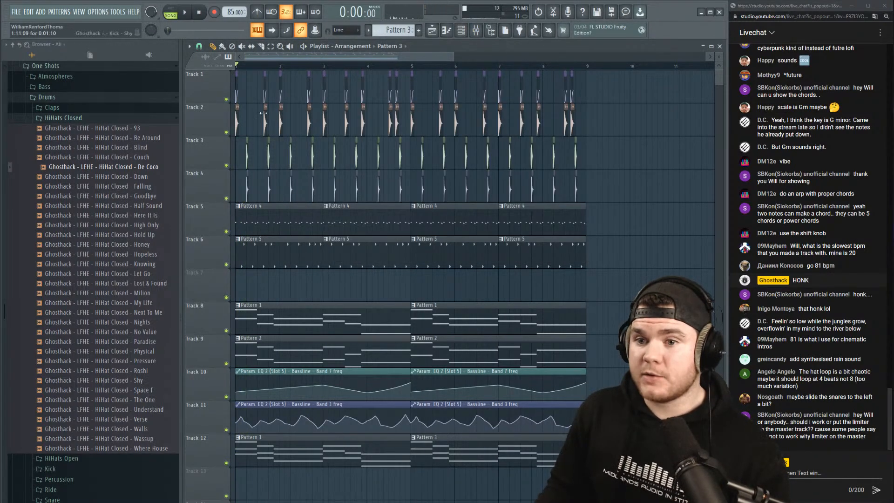
{"action": "scroll", "coordinate": [250, 70], "scroll_direction": "up", "scroll_amount": 4}
{"action": "scroll", "coordinate": [250, 70], "scroll_direction": "up", "scroll_amount": 1}
{"action": "double_click", "coordinate": [281, 182]}
{"action": "key", "text": "space"}
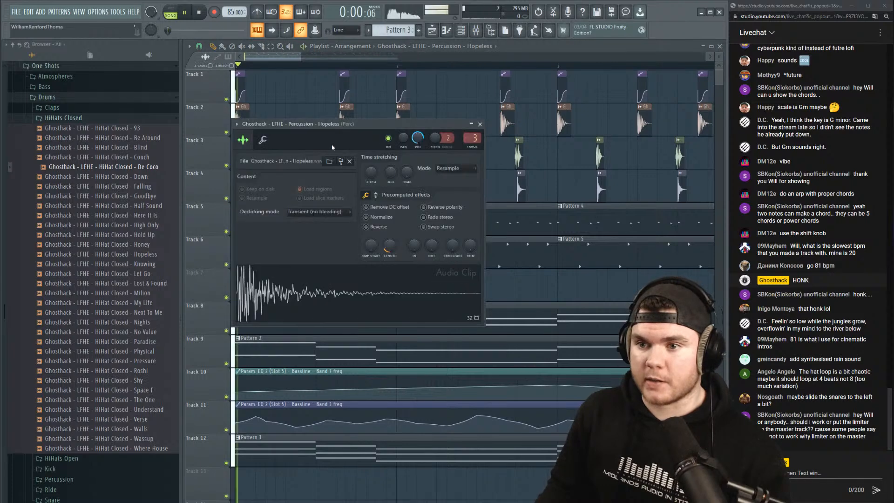
{"action": "right_click", "coordinate": [420, 139]}
{"action": "left_click", "coordinate": [428, 143]}
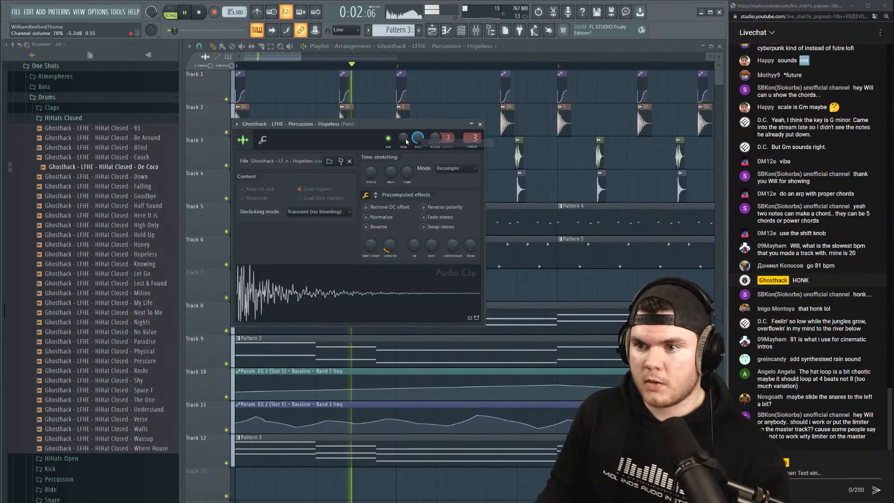
Try panning the Hopeless percussion channel 27% left, then reset its panning to centre and close its settings.
{"action": "left_click_drag", "start_coordinate": [403, 139], "coordinate": [403, 151]}
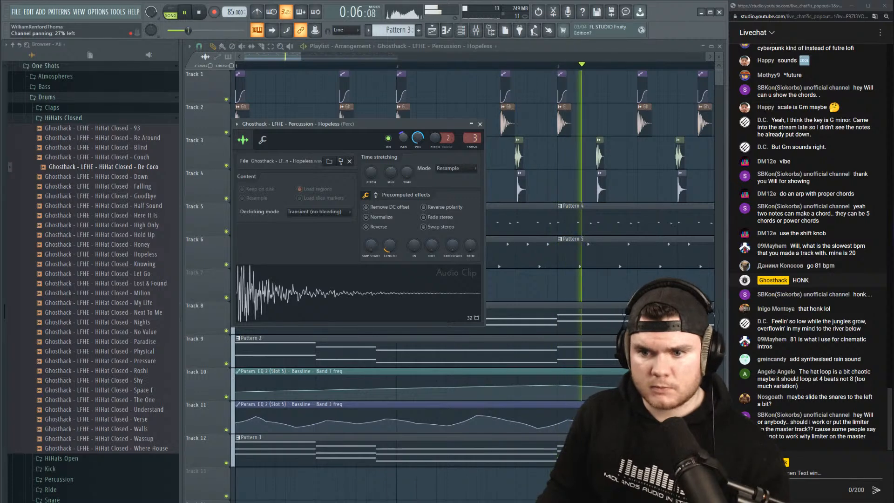
{"action": "left_click", "coordinate": [521, 151]}
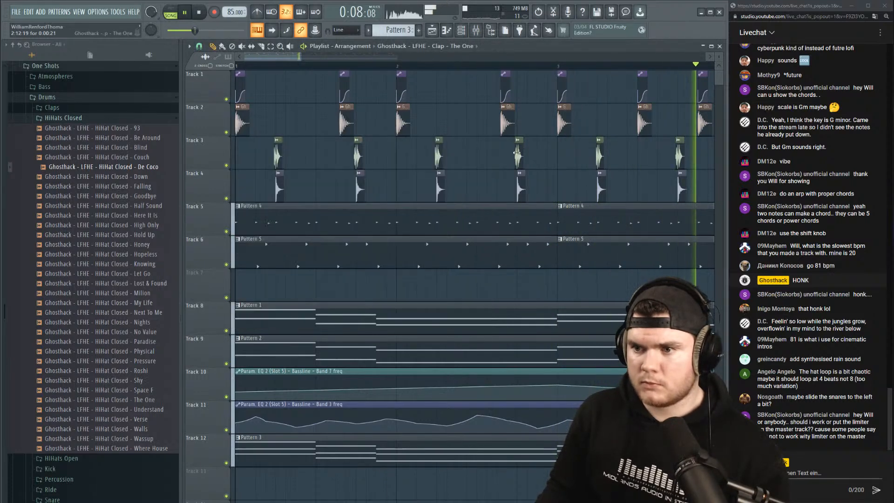
{"action": "double_click", "coordinate": [363, 186]}
{"action": "right_click", "coordinate": [406, 143]}
{"action": "left_click", "coordinate": [413, 143]}
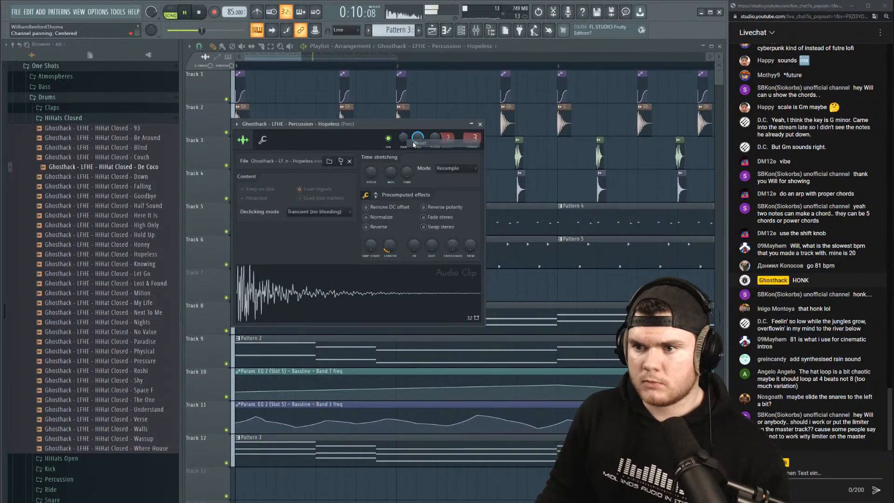
{"action": "left_click", "coordinate": [481, 125]}
Select all the clap and percussion clips on tracks 3 and 4, nudge them slightly earlier and play the arrangement.
{"action": "scroll", "coordinate": [494, 175], "scroll_direction": "down", "scroll_amount": 5}
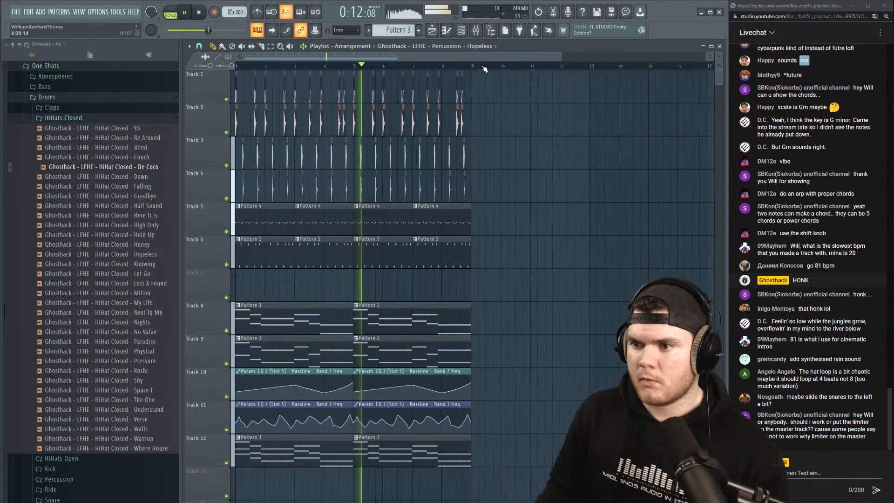
{"action": "left_click_drag", "start_coordinate": [493, 174], "coordinate": [235, 201]}
{"action": "key", "text": "space"}
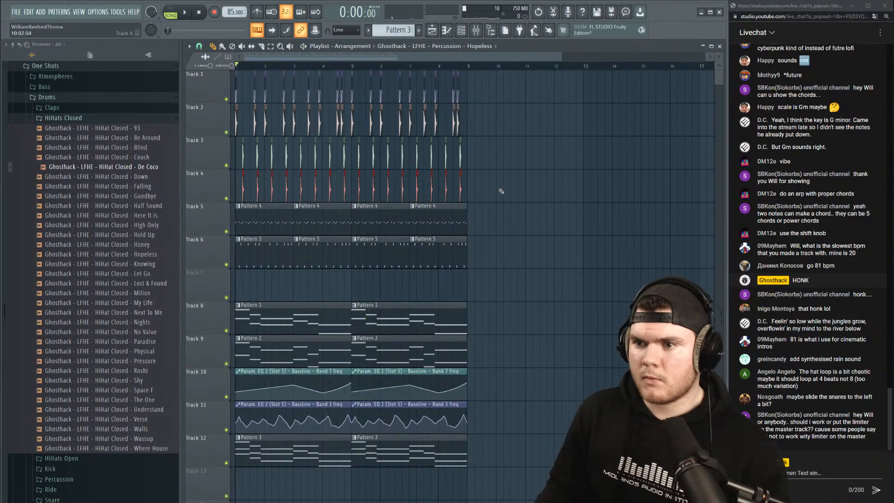
{"action": "left_click_drag", "start_coordinate": [493, 190], "coordinate": [235, 156]}
{"action": "key", "text": "shift+Left"}
{"action": "key", "text": "space"}
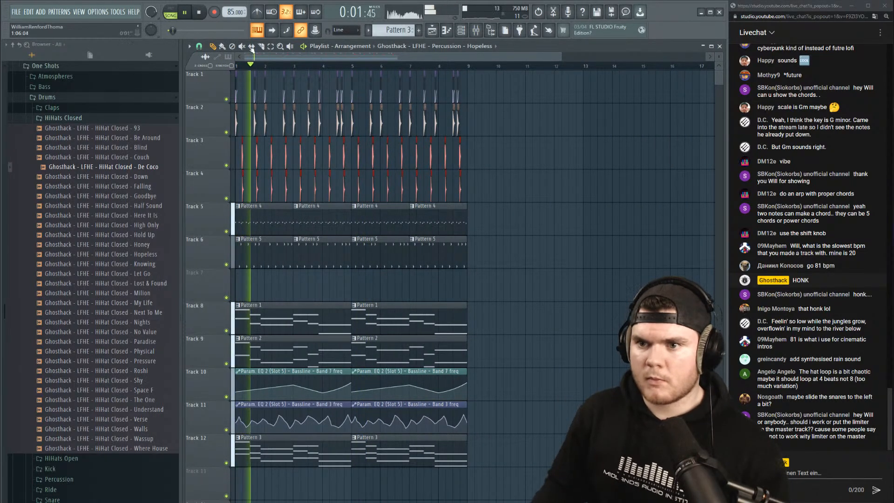
Examine the nudged clap and percussion clips up close and listen to their timing against the kick and hi-hats.
{"action": "key", "text": "space"}
{"action": "scroll", "coordinate": [250, 63], "scroll_direction": "up", "scroll_amount": 8}
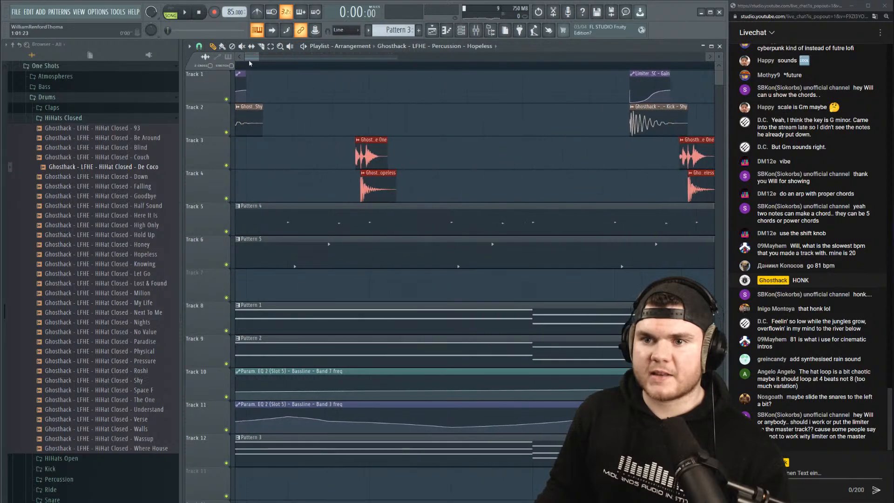
{"action": "left_click_drag", "start_coordinate": [249, 58], "coordinate": [238, 58]}
{"action": "scroll", "coordinate": [401, 69], "scroll_direction": "up", "scroll_amount": 2}
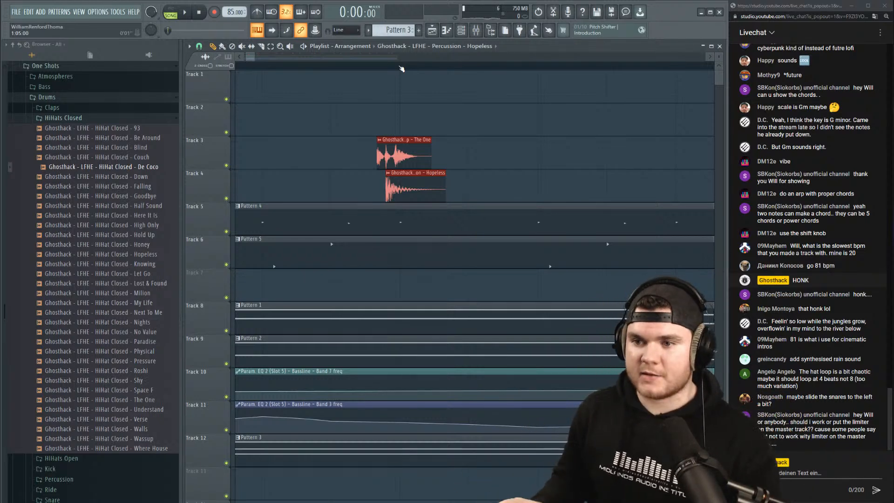
{"action": "key", "text": "space"}
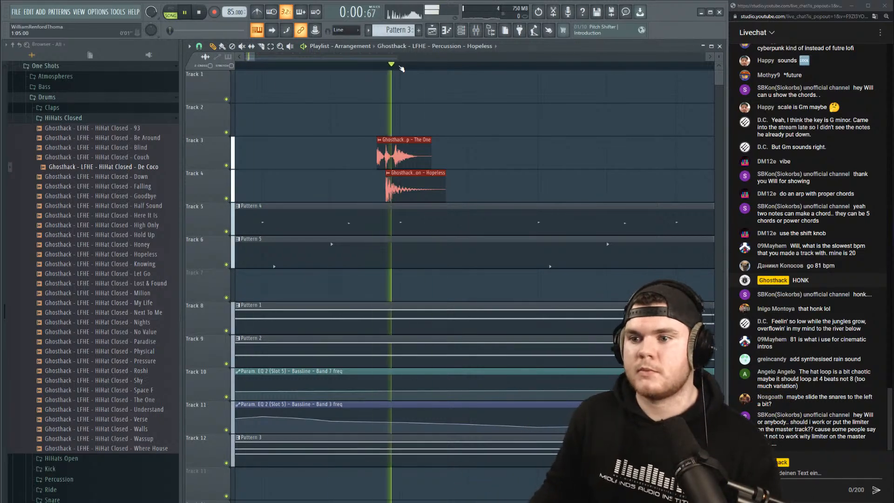
{"action": "scroll", "coordinate": [402, 69], "scroll_direction": "down", "scroll_amount": 3}
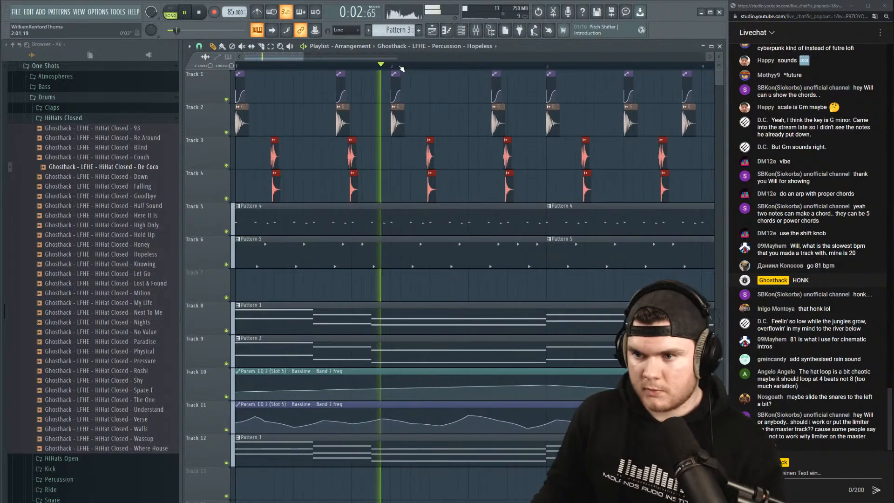
{"action": "scroll", "coordinate": [347, 68], "scroll_direction": "up", "scroll_amount": 3}
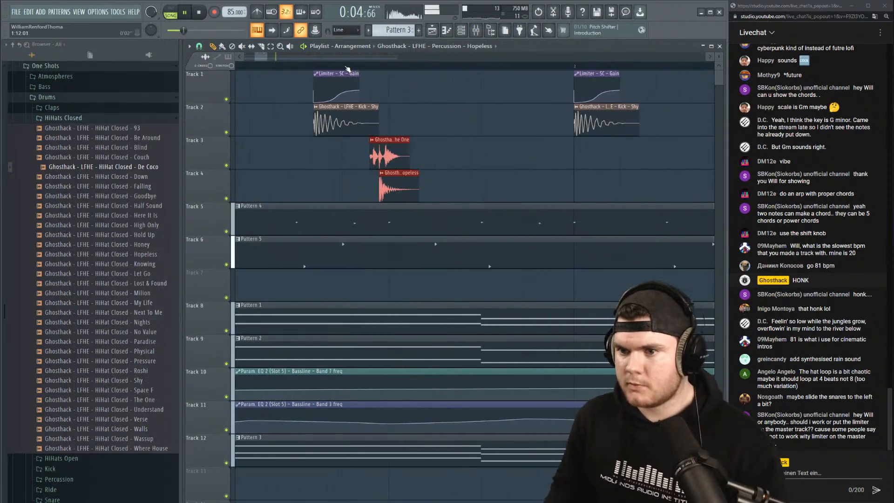
{"action": "key", "text": "space"}
{"action": "scroll", "coordinate": [347, 69], "scroll_direction": "right", "scroll_amount": 3}
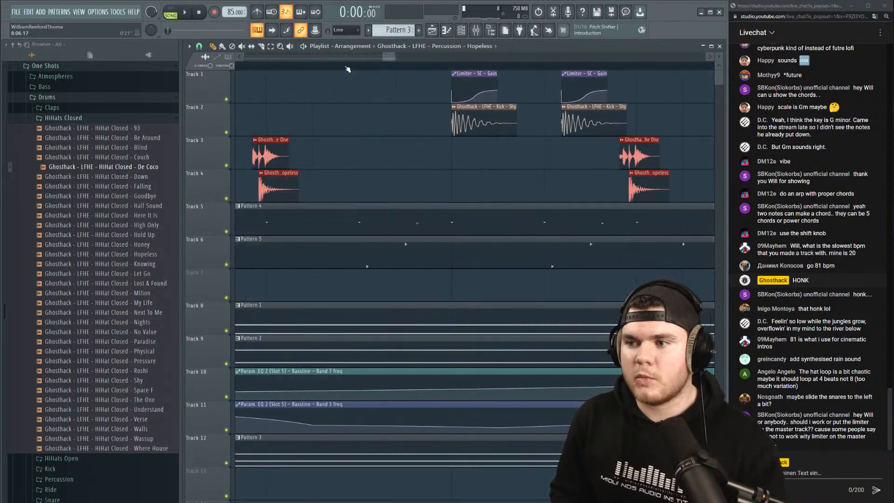
{"action": "key", "text": "space"}
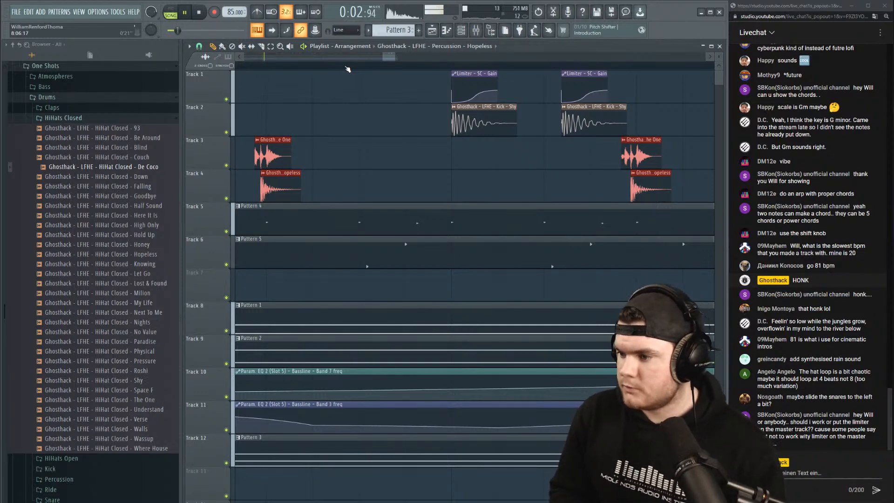
{"action": "key", "text": "space"}
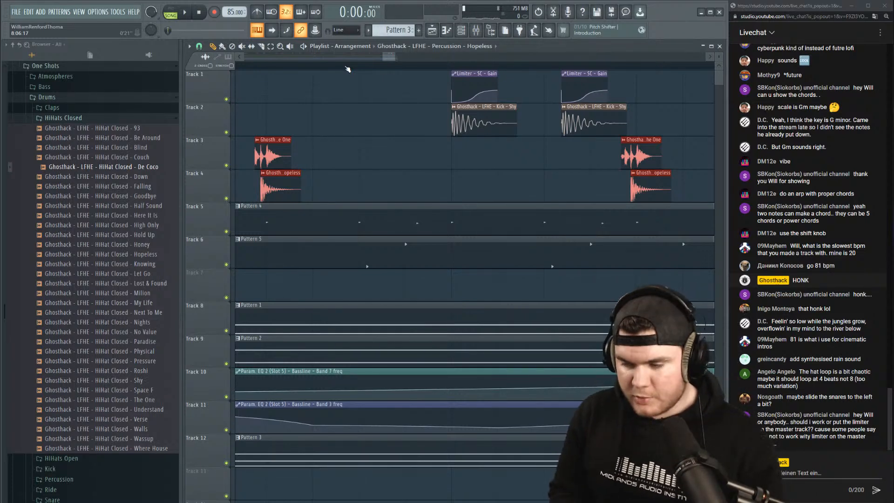
Nudge the selected clap and percussion clips on tracks 3 and 4 slightly later and play from the start.
{"action": "key", "text": "shift+Right"}
{"action": "key", "text": "shift+Right"}
{"action": "key", "text": "shift+Right"}
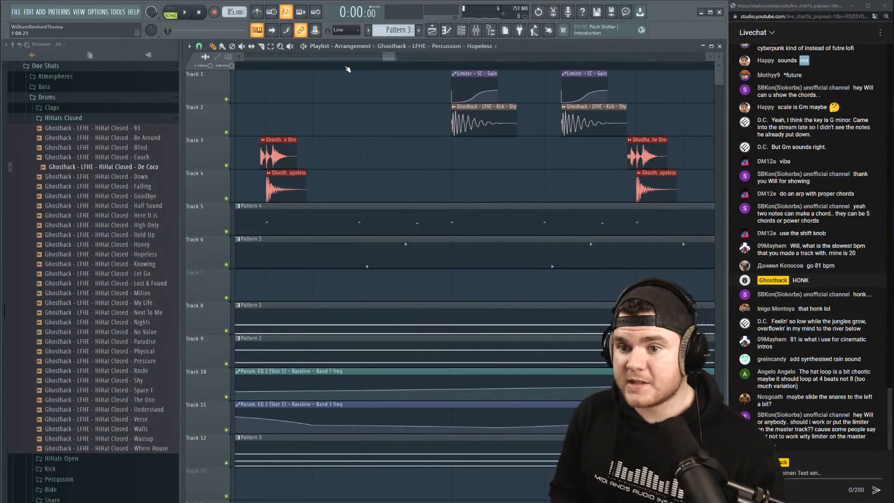
{"action": "key", "text": "shift+Right"}
{"action": "key", "text": "shift+Left"}
{"action": "key", "text": "space"}
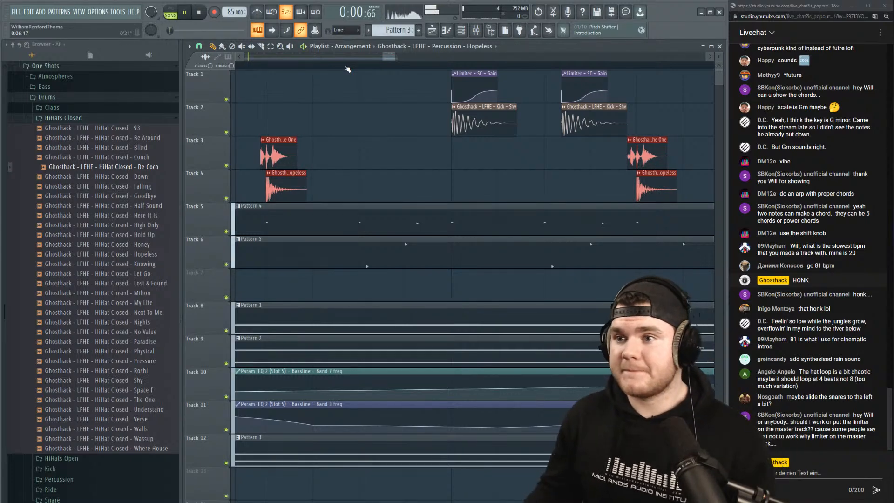
Stop playback, show the mixer and select the Master track.
{"action": "key", "text": "F9"}
{"action": "key", "text": "space"}
{"action": "left_click", "coordinate": [209, 292]}
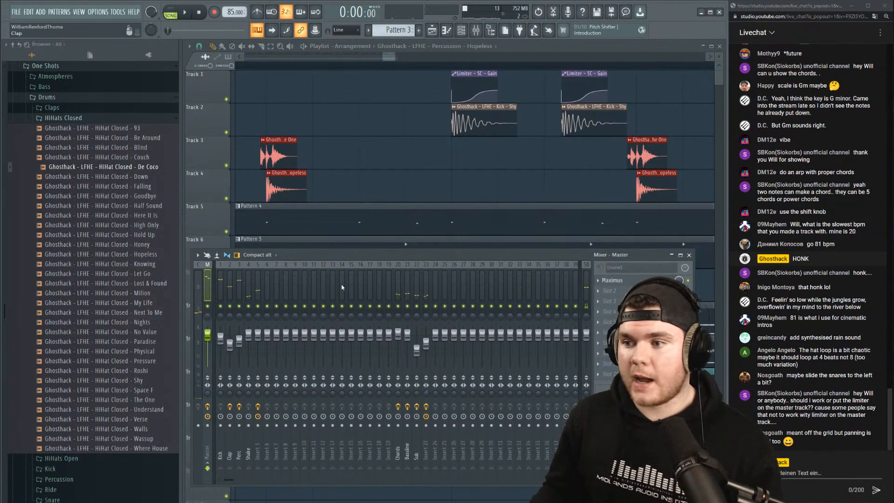
Open the Maximus on the Master track and check its display during a short playback of the beat.
{"action": "left_click", "coordinate": [611, 280]}
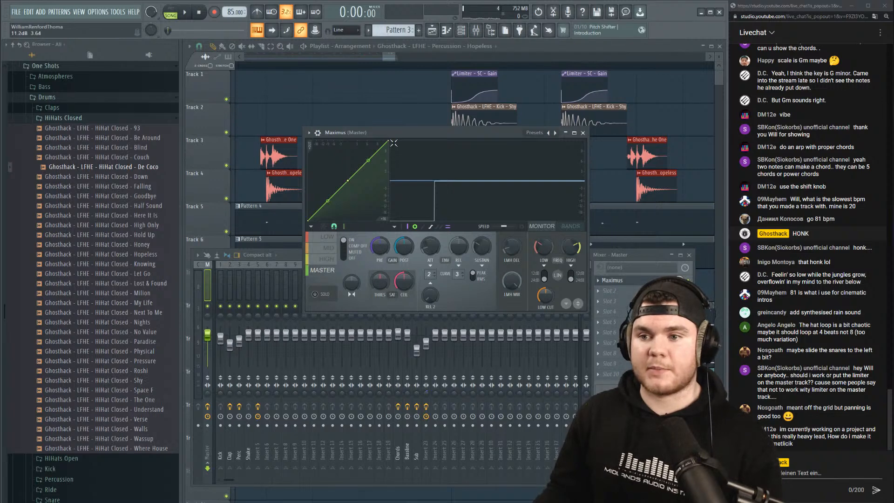
{"action": "key", "text": "space"}
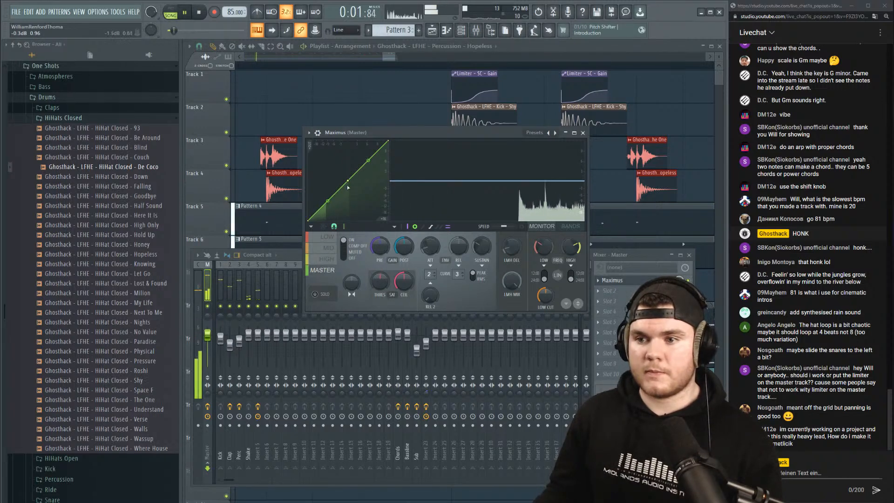
{"action": "key", "text": "space"}
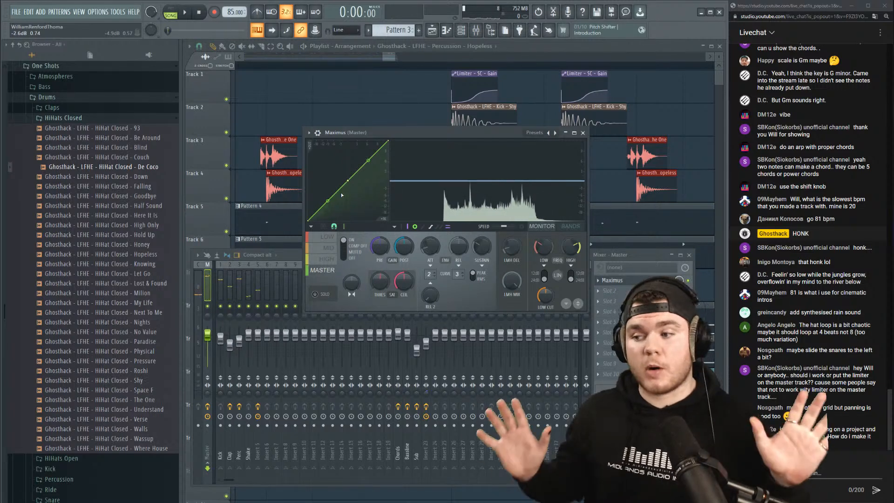
Load a Fruity Limiter into slot 3 of the Master track and reposition its window.
{"action": "left_click", "coordinate": [623, 281]}
{"action": "left_click", "coordinate": [614, 301]}
{"action": "mouse_move", "coordinate": [609, 311]}
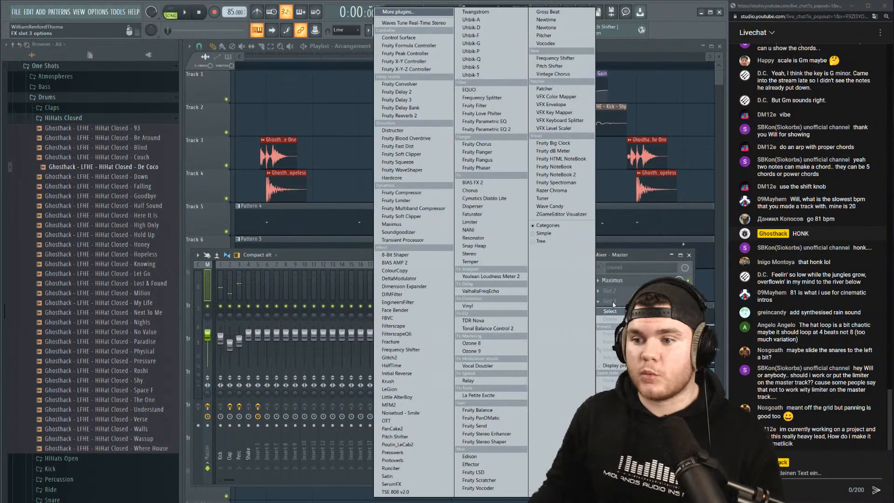
{"action": "left_click", "coordinate": [422, 203]}
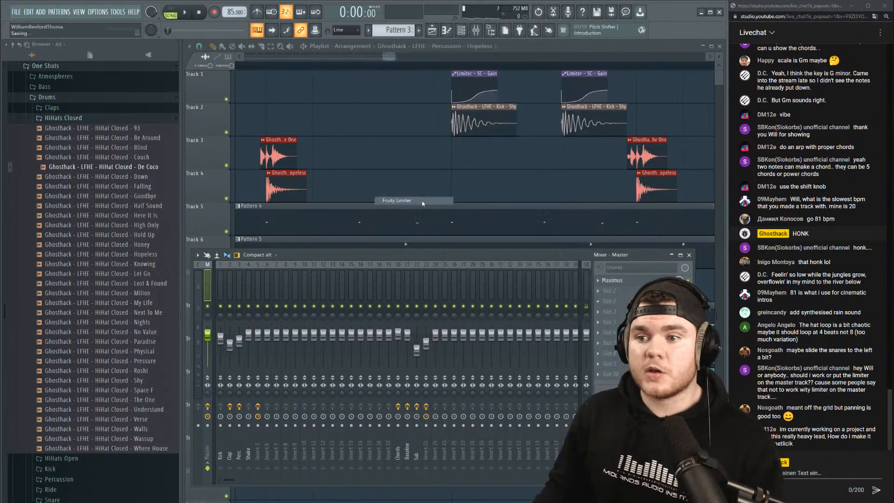
{"action": "left_click_drag", "start_coordinate": [330, 125], "coordinate": [306, 132]}
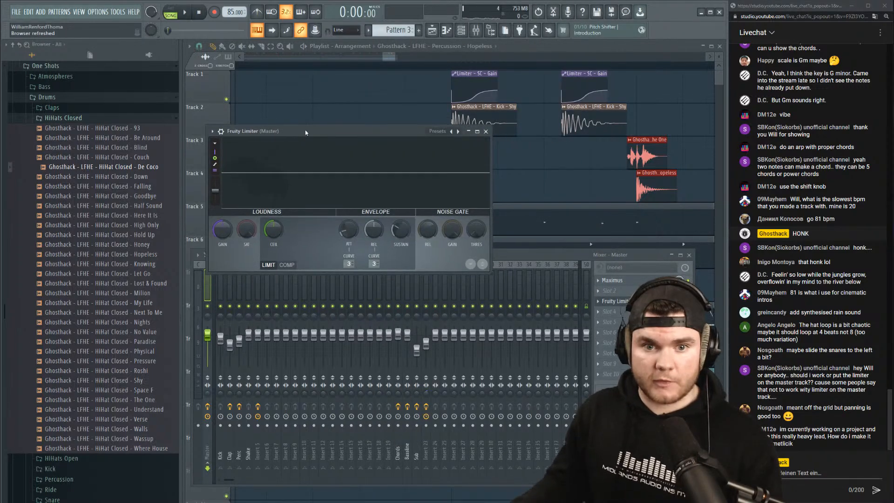
Raise the Fruity Limiter's gain on the Master track and play the beat briefly to test it.
{"action": "left_click_drag", "start_coordinate": [212, 226], "coordinate": [211, 208]}
{"action": "key", "text": "space"}
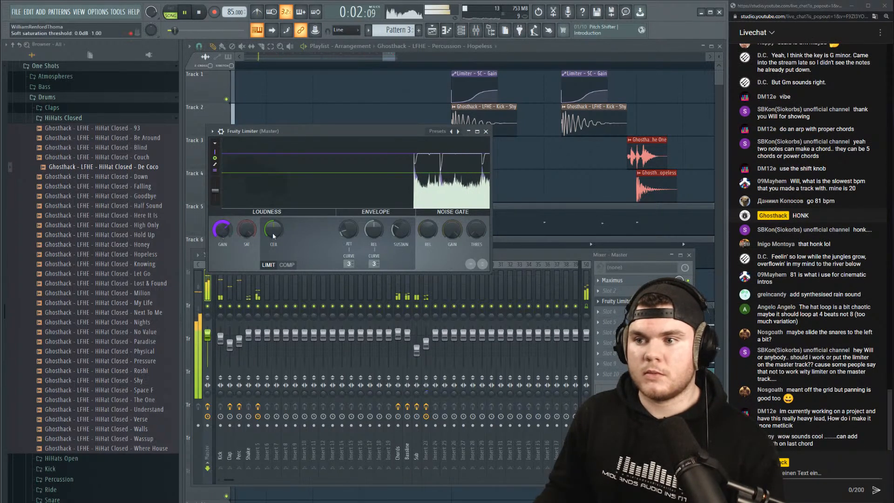
{"action": "key", "text": "space"}
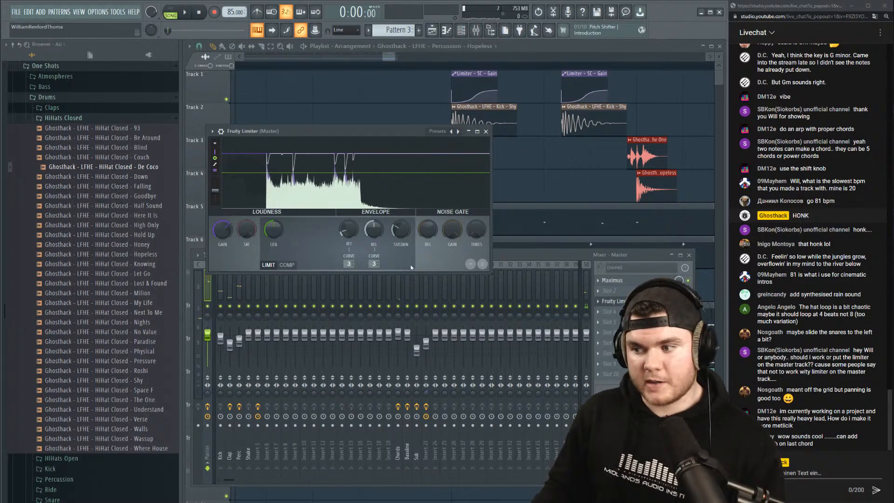
Reset the limiter's gain and remove the Fruity Limiter from the Master track.
{"action": "right_click", "coordinate": [222, 226]}
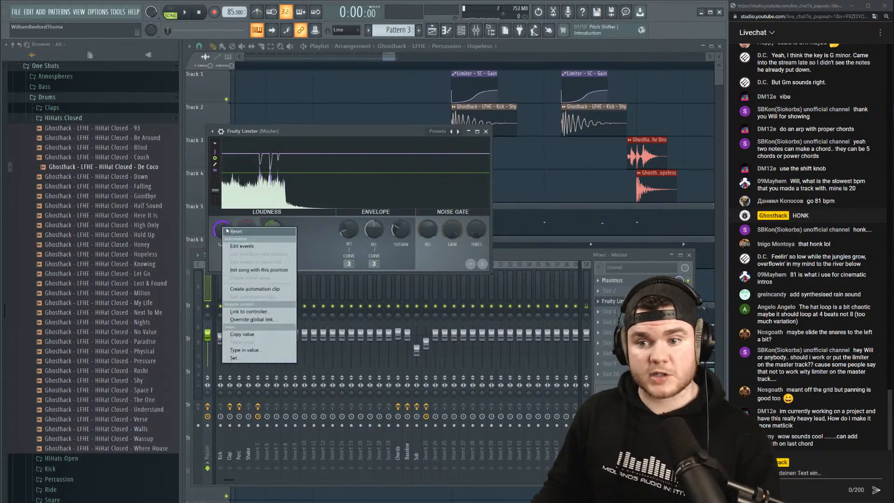
{"action": "left_click", "coordinate": [232, 231]}
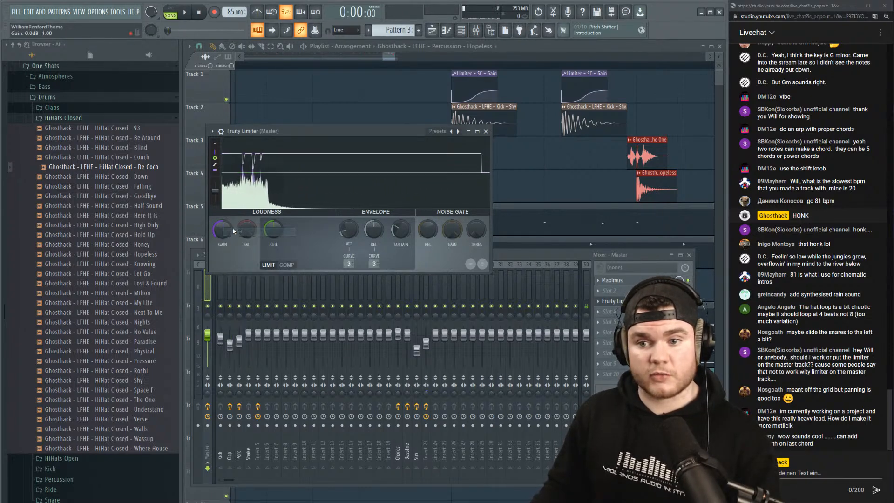
{"action": "left_click", "coordinate": [598, 302]}
{"action": "left_click", "coordinate": [609, 315]}
{"action": "left_click", "coordinate": [303, 284]}
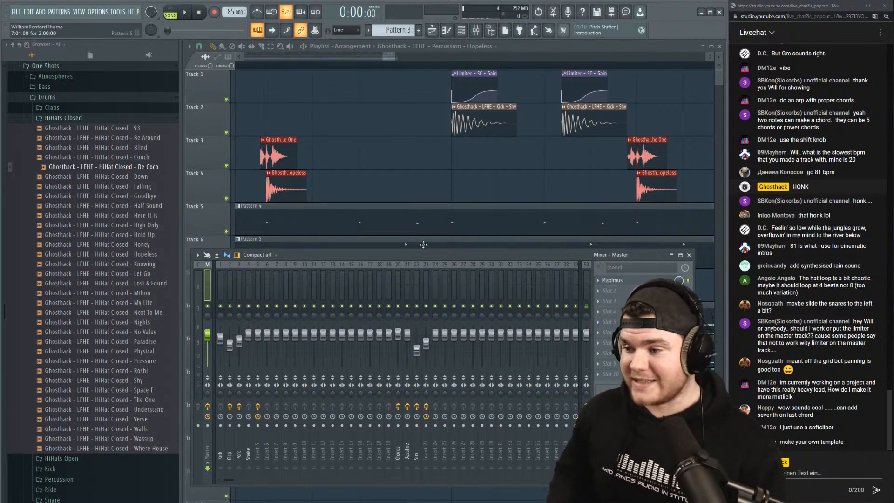
Examine the whole arrangement and the Serum notes of Pattern 1 in the piano roll.
{"action": "left_click", "coordinate": [498, 50]}
{"action": "scroll", "coordinate": [494, 62], "scroll_direction": "down", "scroll_amount": 7}
{"action": "scroll", "coordinate": [492, 62], "scroll_direction": "up", "scroll_amount": 10}
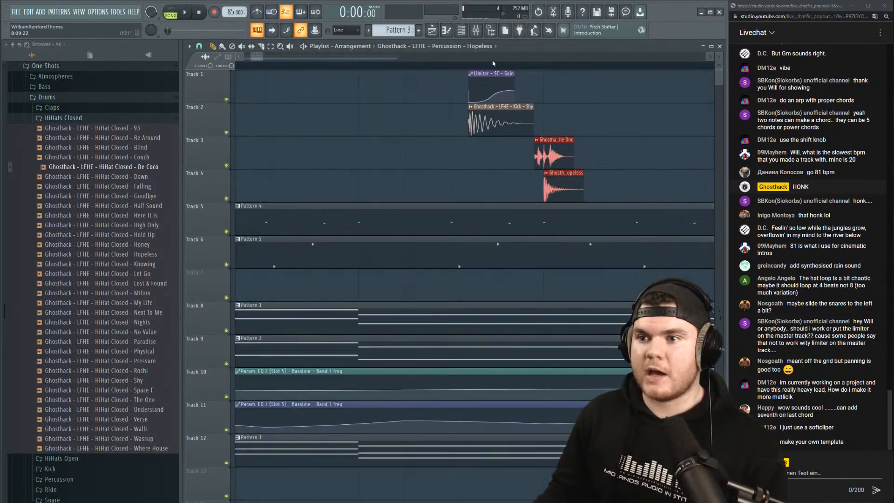
{"action": "scroll", "coordinate": [479, 66], "scroll_direction": "up", "scroll_amount": 2}
{"action": "scroll", "coordinate": [476, 67], "scroll_direction": "down", "scroll_amount": 5}
{"action": "scroll", "coordinate": [476, 67], "scroll_direction": "down", "scroll_amount": 8}
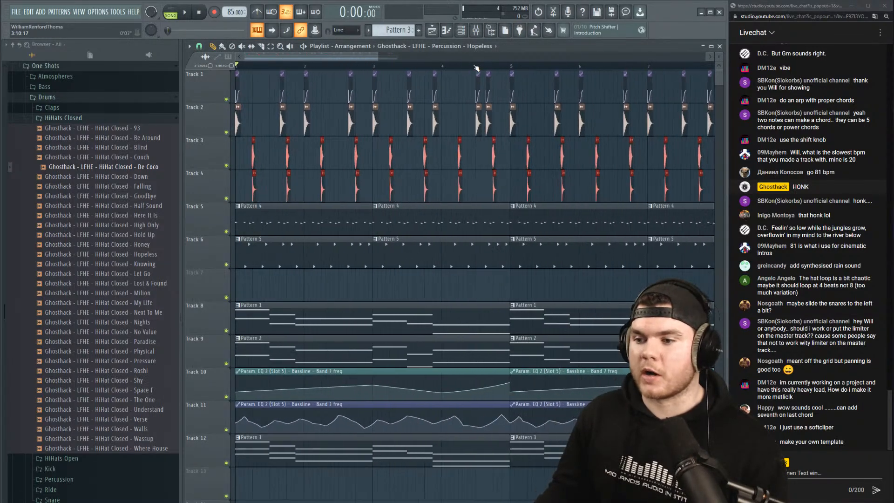
{"action": "double_click", "coordinate": [339, 305]}
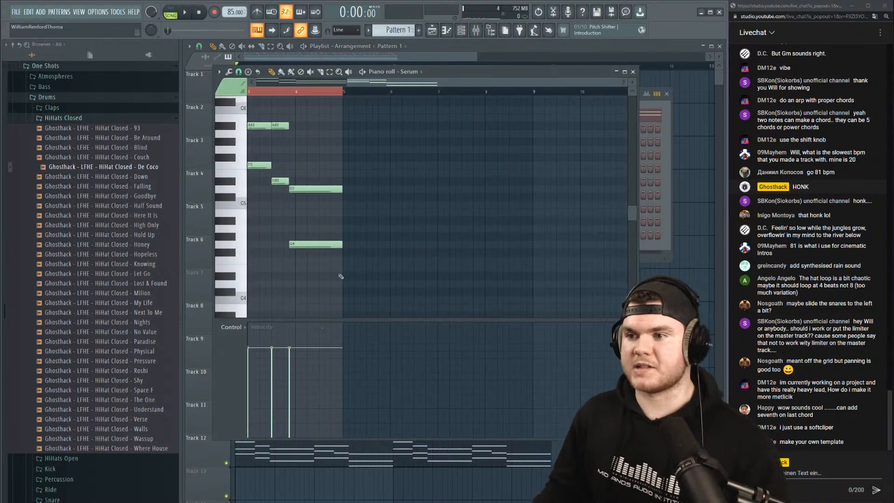
{"action": "left_click", "coordinate": [624, 73]}
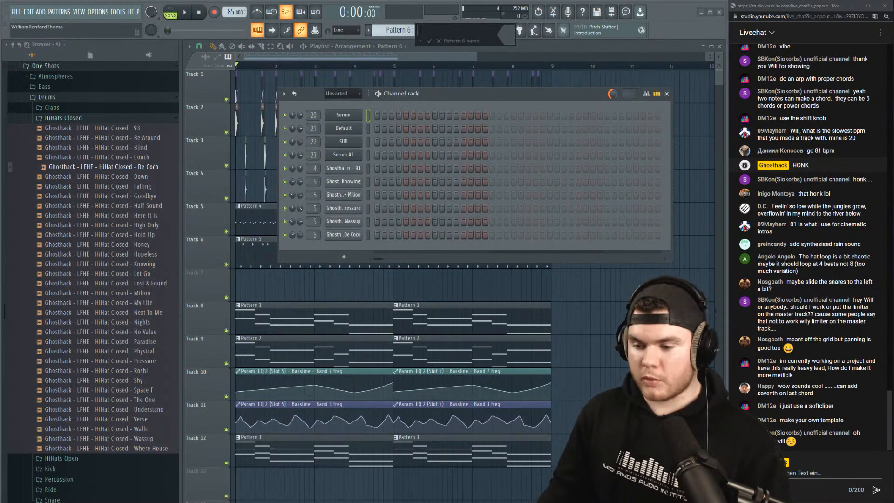
Add an empty Pattern 6 and solo track 8 after comparing the chord tracks in short playbacks.
{"action": "left_click", "coordinate": [418, 30]}
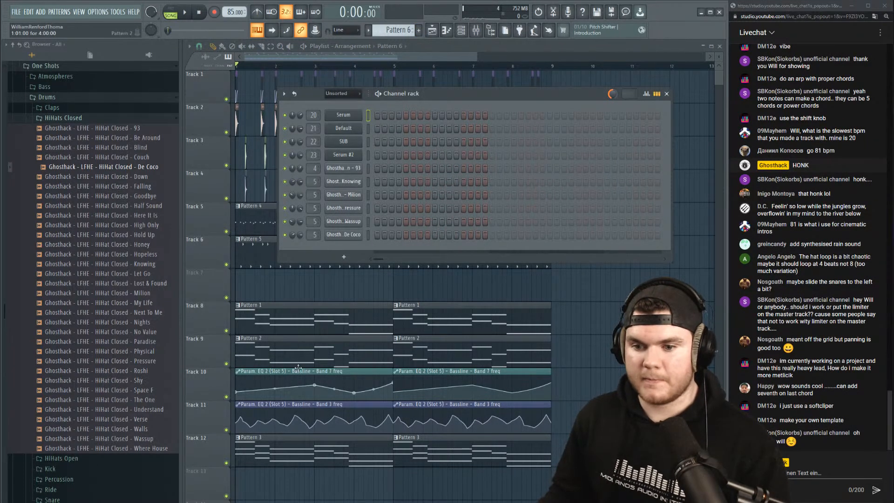
{"action": "left_click", "coordinate": [227, 462], "text": "ctrl"}
{"action": "key", "text": "space"}
{"action": "left_click", "coordinate": [228, 331], "text": "ctrl"}
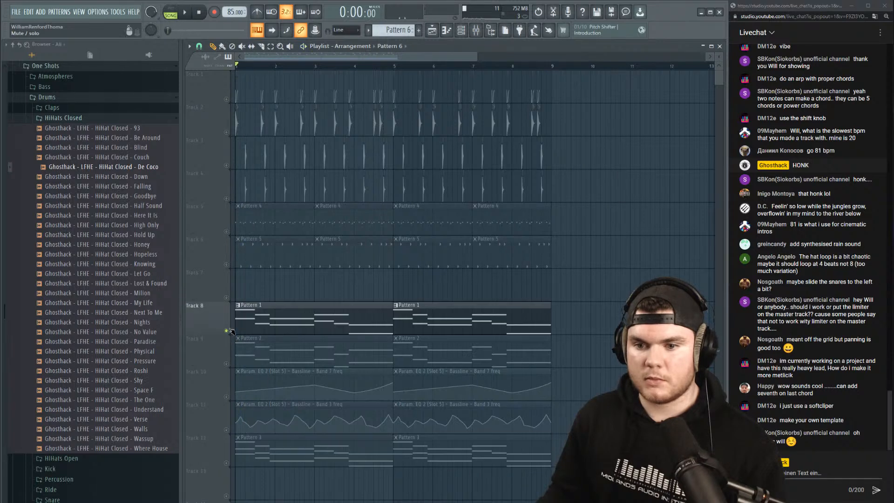
{"action": "right_click", "coordinate": [226, 364]}
{"action": "key", "text": "space"}
{"action": "key", "text": "space"}
{"action": "right_click", "coordinate": [227, 331]}
{"action": "key", "text": "space"}
{"action": "key", "text": "space"}
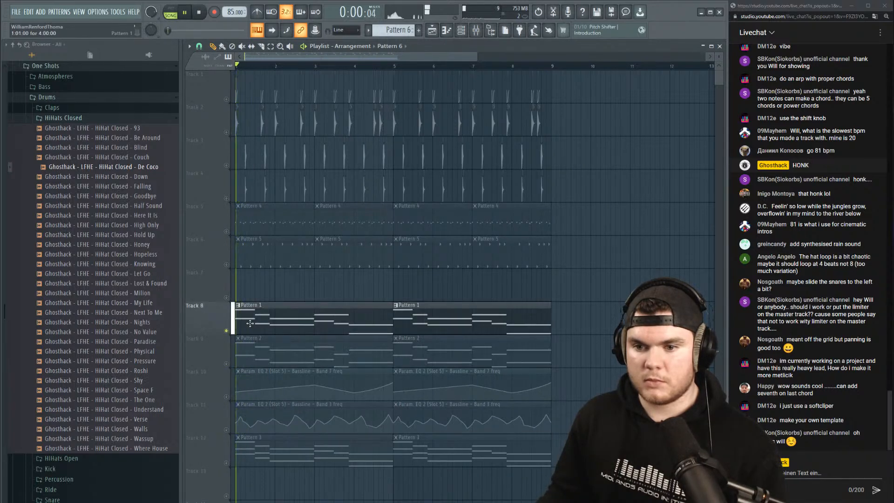
Make Pattern 1 the current pattern and add a FLEX synth channel to the channel rack.
{"action": "double_click", "coordinate": [327, 306]}
{"action": "left_click", "coordinate": [633, 72]}
{"action": "key", "text": "space"}
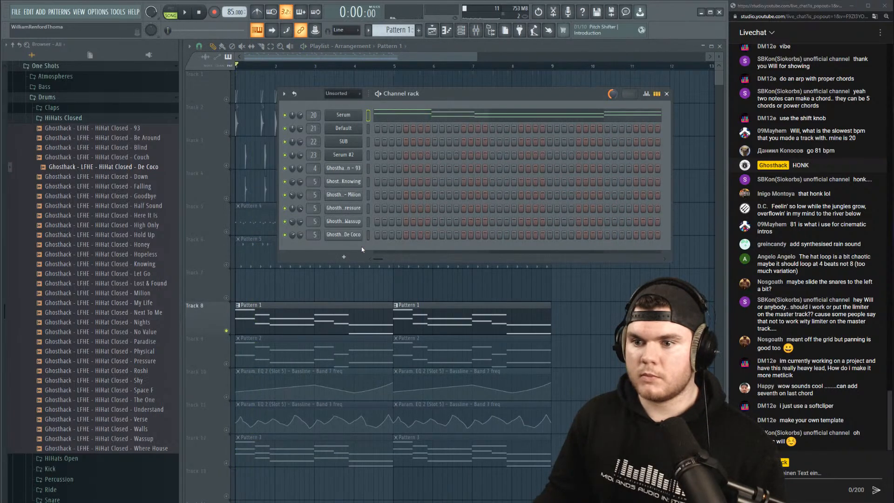
{"action": "key", "text": "space"}
{"action": "left_click", "coordinate": [347, 257]}
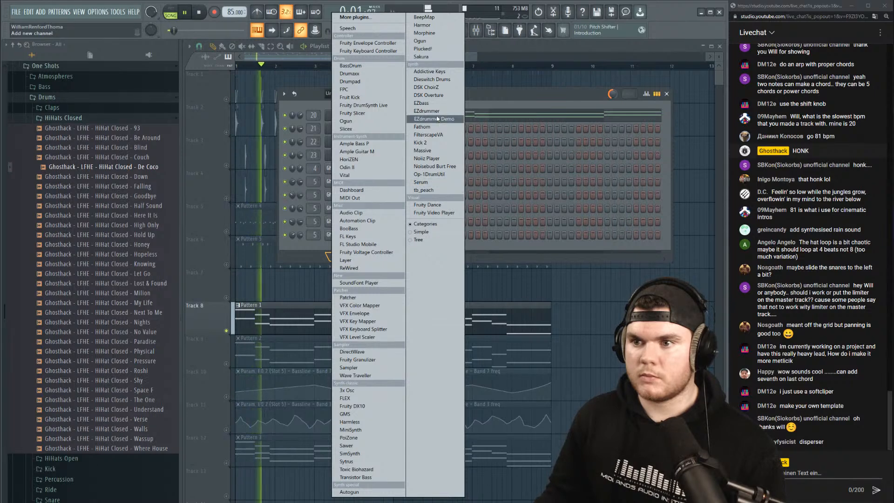
{"action": "left_click", "coordinate": [198, 13]}
{"action": "left_click", "coordinate": [341, 256]}
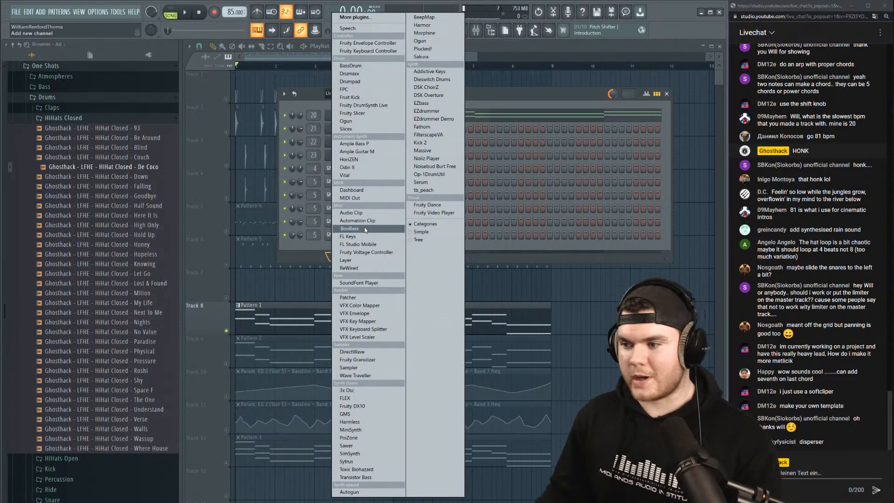
{"action": "left_click", "coordinate": [357, 398]}
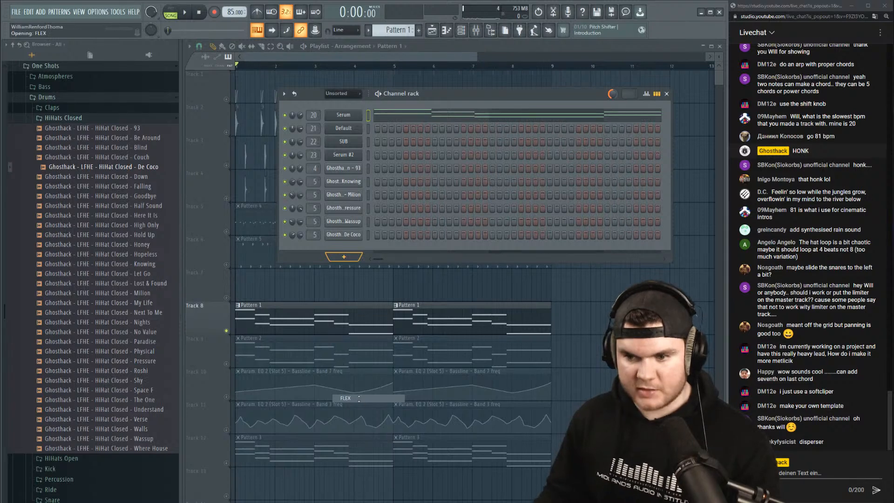
Audition Synpluck Body and This Is A Sign from the FLEX favourites and keep This Is A Sign loaded.
{"action": "left_click", "coordinate": [231, 305]}
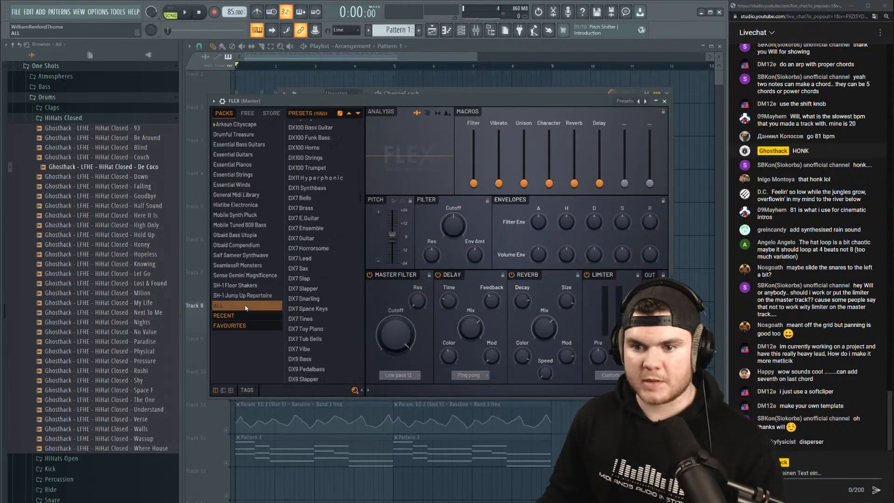
{"action": "left_click", "coordinate": [237, 325]}
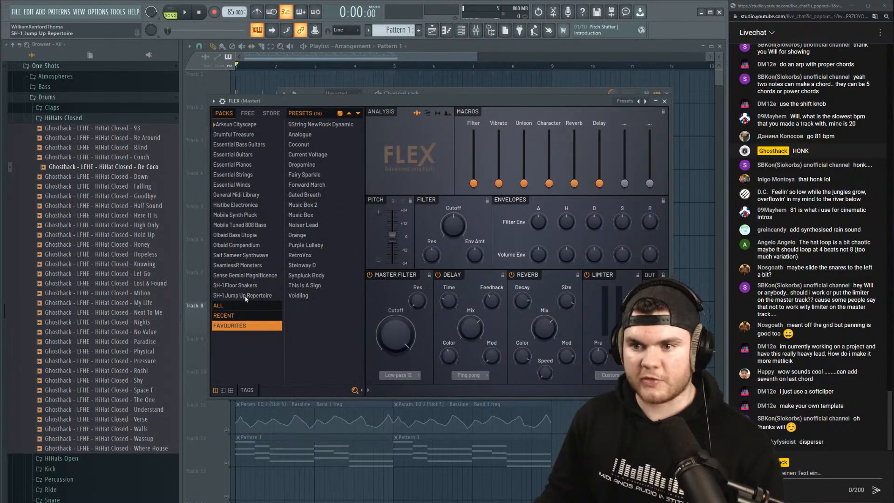
{"action": "left_click", "coordinate": [304, 288]}
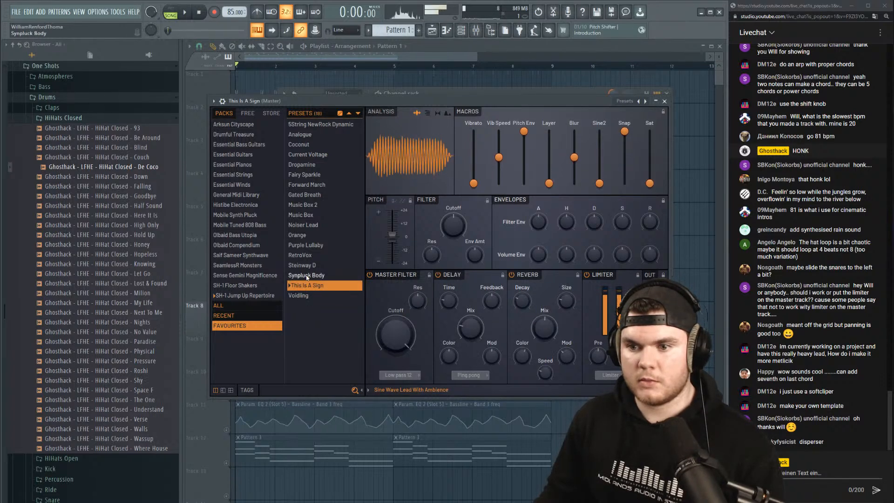
{"action": "left_click", "coordinate": [307, 277]}
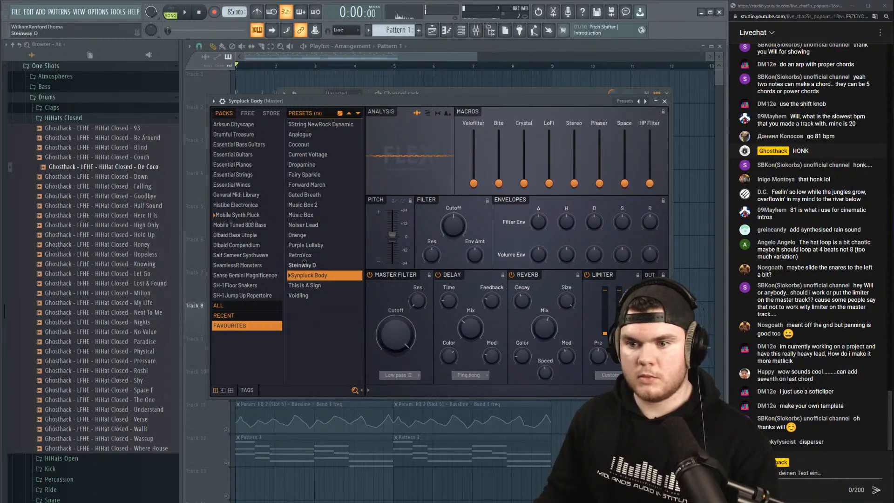
{"action": "left_click", "coordinate": [304, 286]}
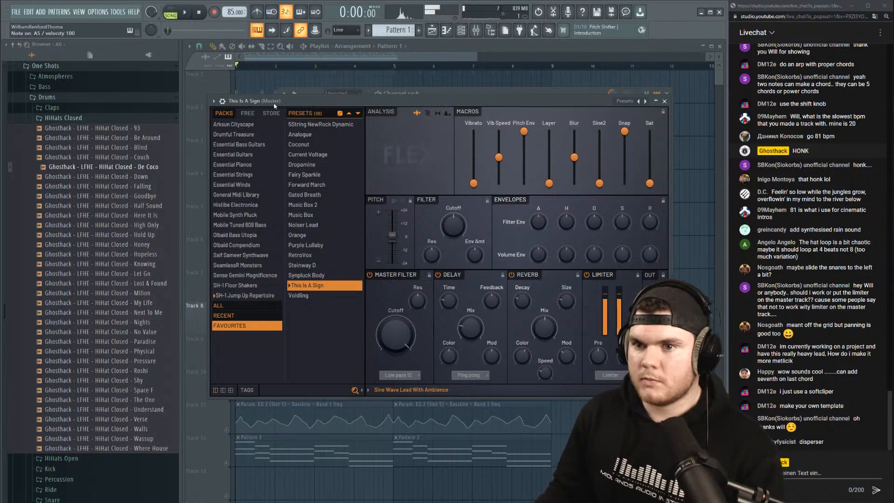
Enable Mono and Porta for the This Is A Sign channel and set its channel volume to about 48%.
{"action": "left_click", "coordinate": [222, 100]}
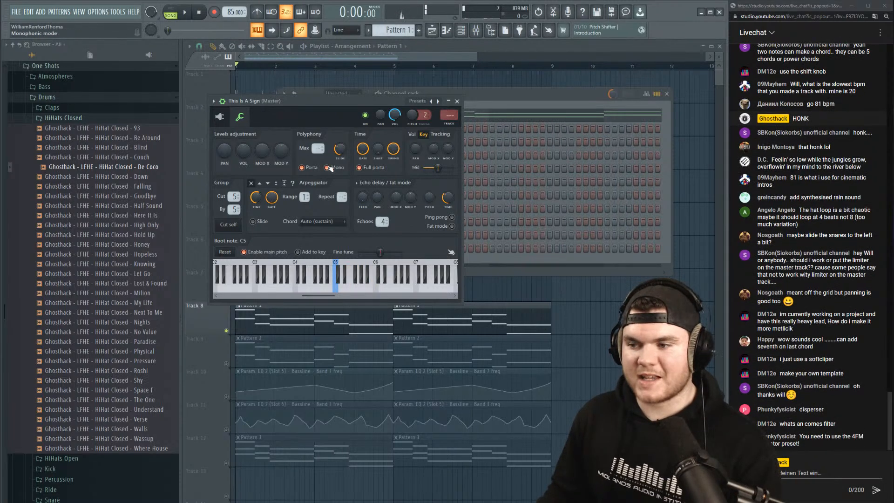
{"action": "key", "text": "c"}
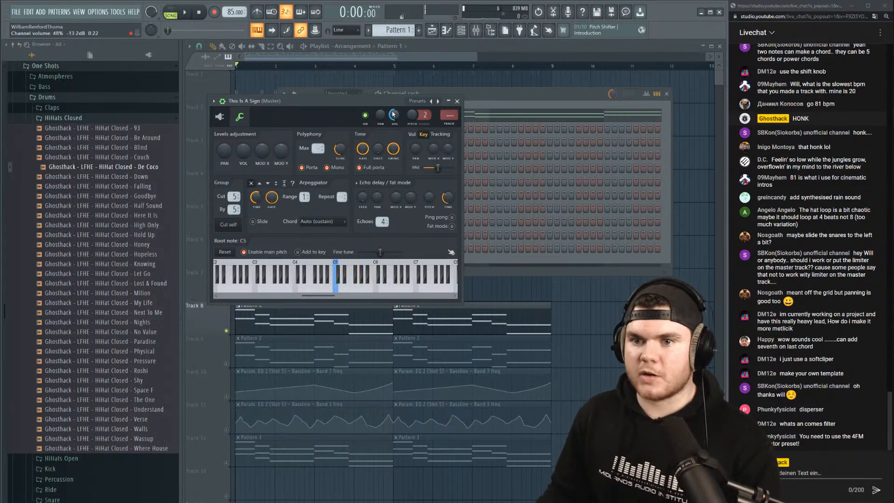
{"action": "left_click", "coordinate": [219, 117]}
Lower the Blur and Snap macros of This Is A Sign, raise Sine2, and test the sound with played notes.
{"action": "key", "text": "b"}
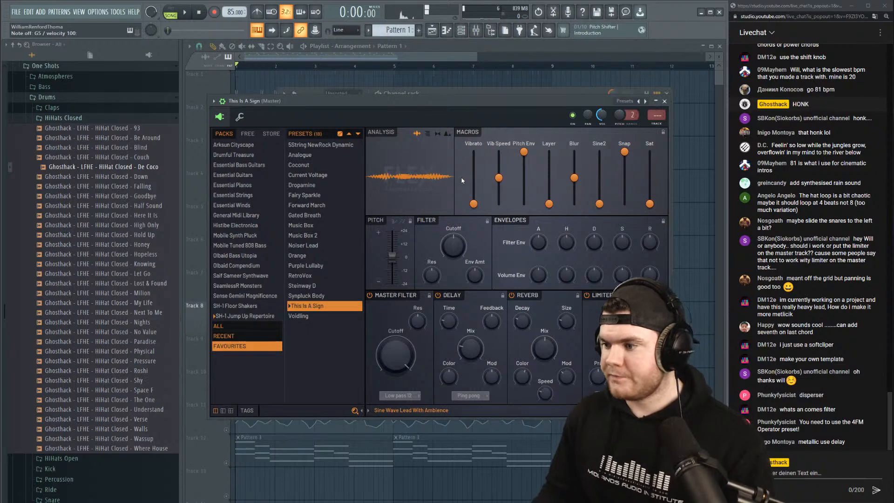
{"action": "key", "text": "c"}
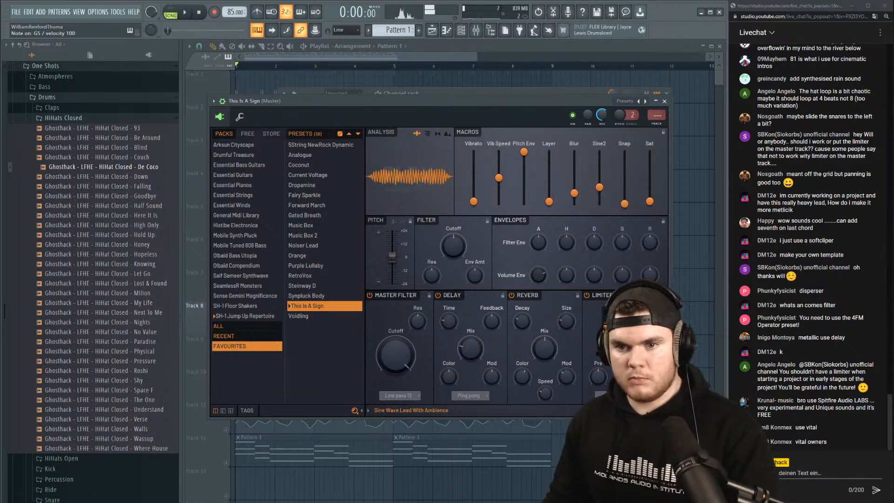
{"action": "key", "text": "space"}
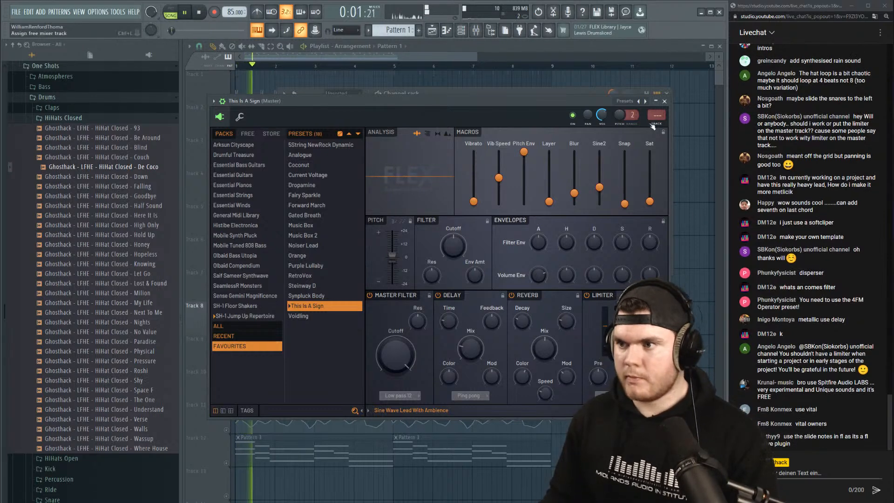
{"action": "left_click", "coordinate": [666, 101]}
Open the piano roll of the This Is A Sign channel and try out high notes over the soloed chords.
{"action": "right_click", "coordinate": [368, 237]}
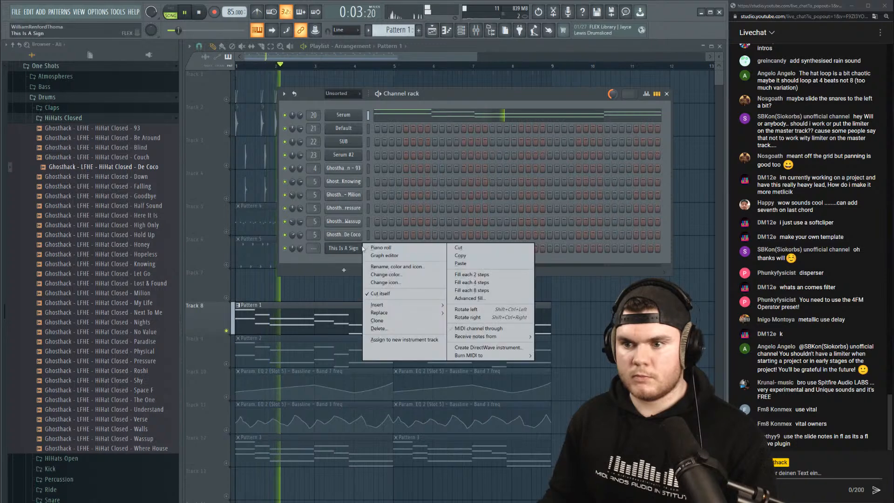
{"action": "left_click", "coordinate": [377, 248]}
{"action": "key", "text": "space"}
{"action": "scroll", "coordinate": [261, 223], "scroll_direction": "up", "scroll_amount": 3}
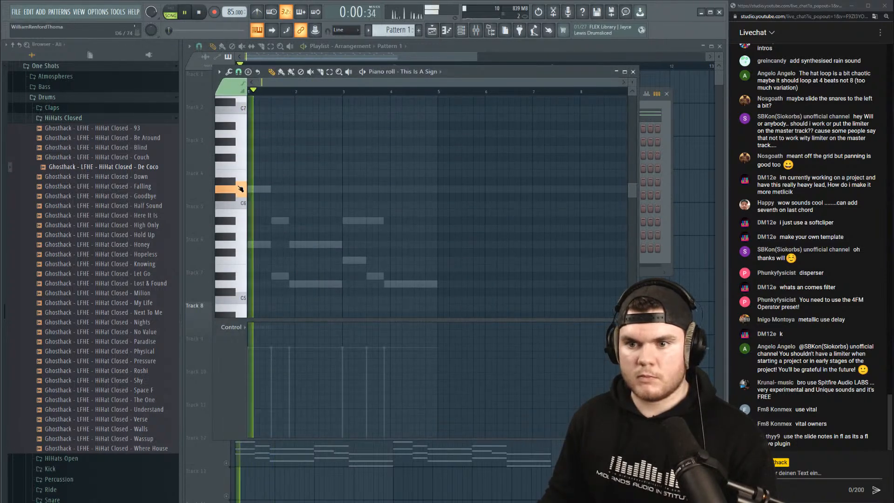
{"action": "key", "text": "space"}
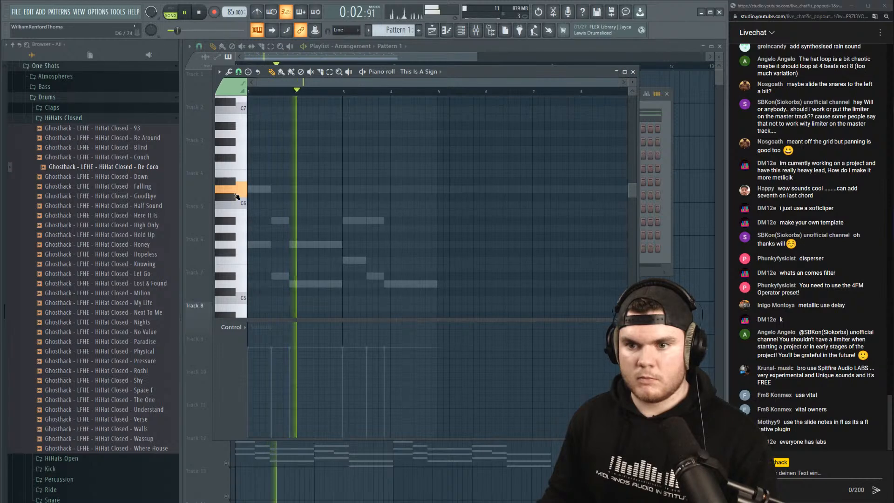
Audition candidate lead notes in the octave above C5 against the ghosted chord notes.
{"action": "scroll", "coordinate": [263, 214], "scroll_direction": "down", "scroll_amount": 2}
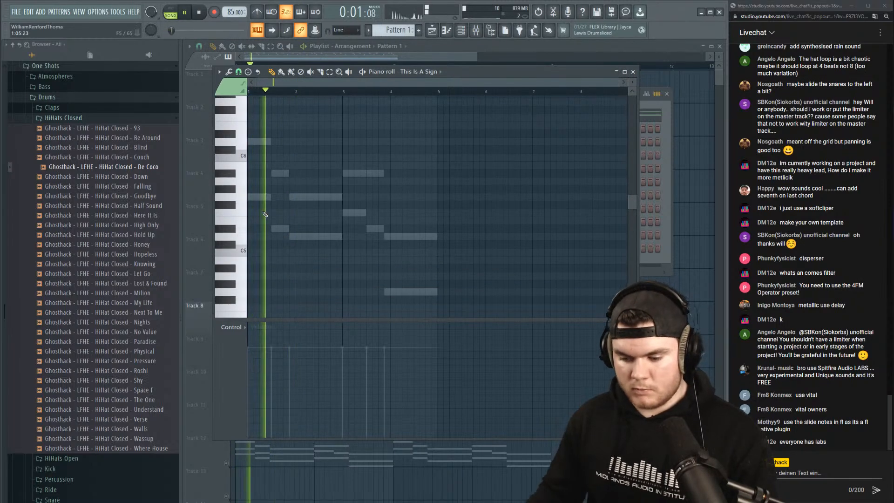
{"action": "key", "text": "space"}
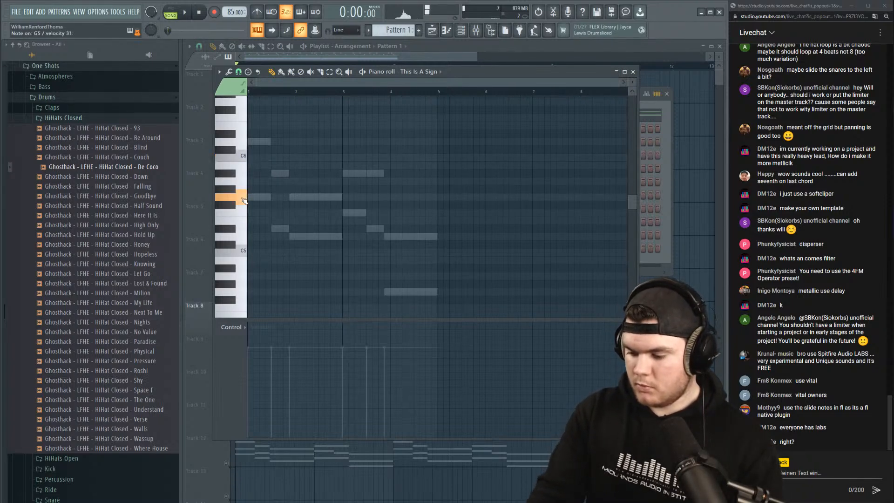
{"action": "key", "text": "space"}
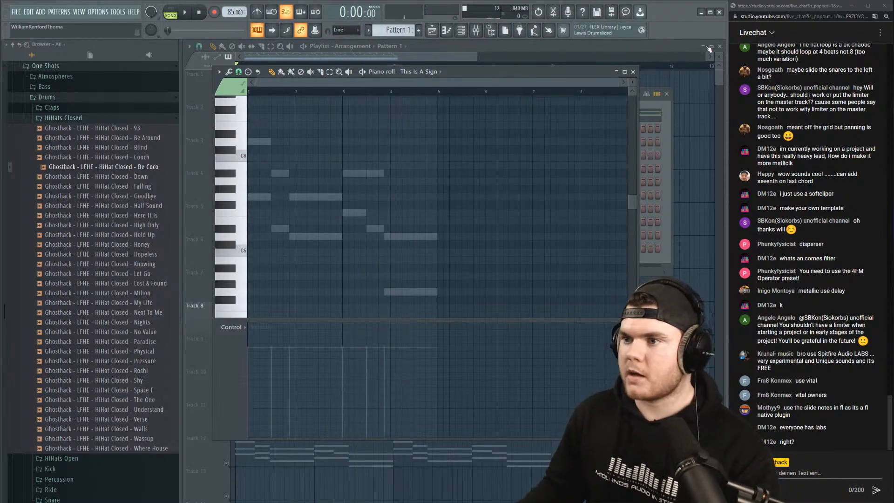
Leave the piano roll and check the macros of the This Is A Sign preset.
{"action": "left_click", "coordinate": [633, 72]}
{"action": "left_click", "coordinate": [356, 255]}
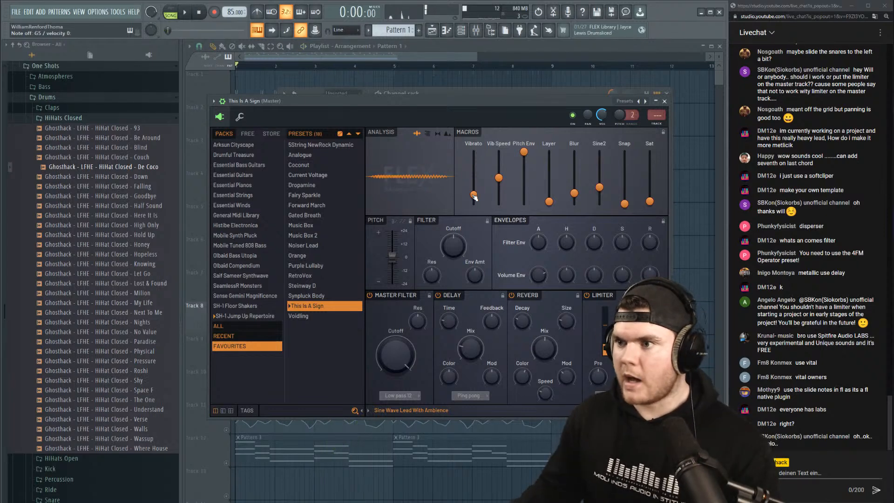
{"action": "left_click", "coordinate": [664, 101]}
In the This Is A Sign piano roll, add a long D6 note from bar 1 step 15 to the start of bar 3.
{"action": "right_click", "coordinate": [360, 245]}
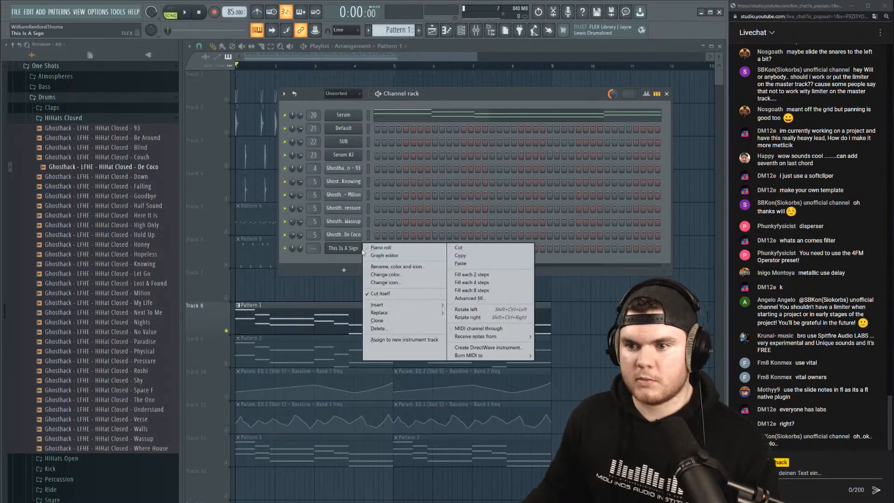
{"action": "left_click", "coordinate": [375, 249]}
{"action": "scroll", "coordinate": [366, 249], "scroll_direction": "up", "scroll_amount": 3}
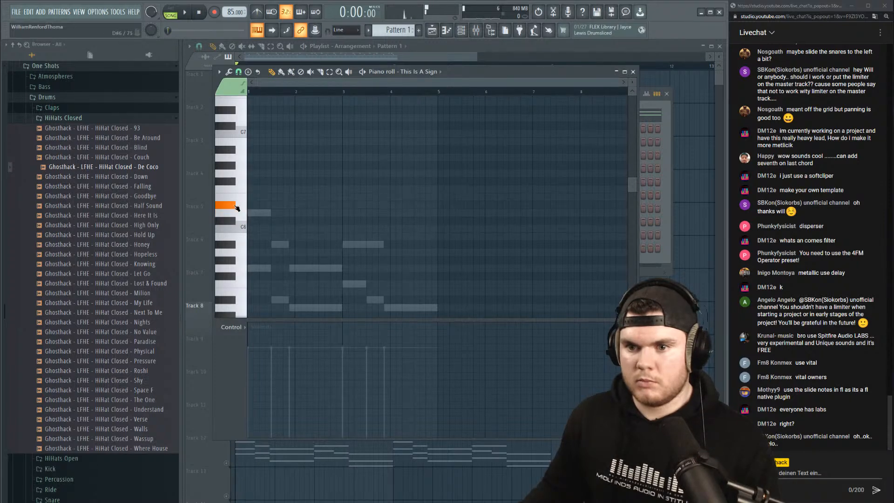
{"action": "left_click", "coordinate": [296, 214]}
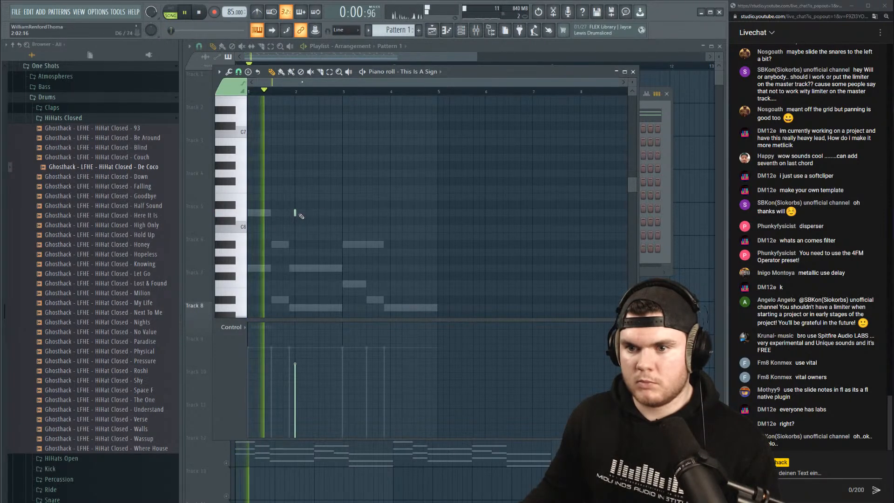
{"action": "left_click_drag", "start_coordinate": [296, 213], "coordinate": [380, 214]}
{"action": "scroll", "coordinate": [392, 214], "scroll_direction": "up", "scroll_amount": 4}
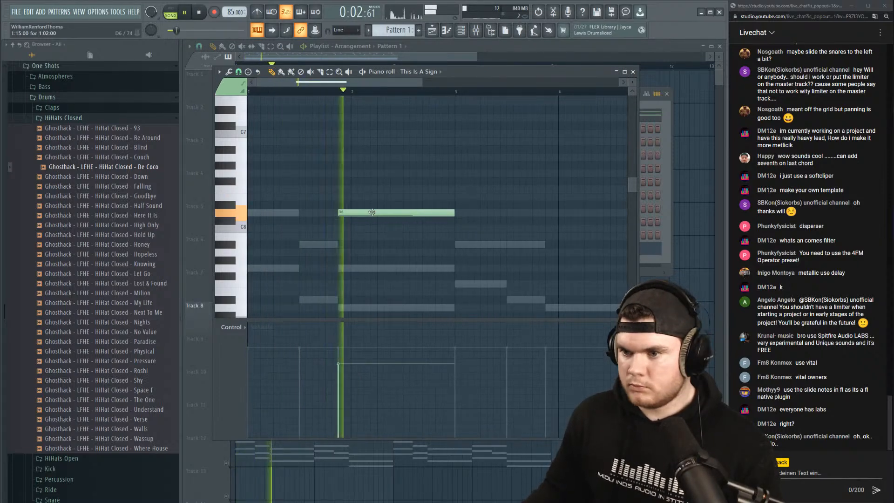
Add a two-step D#6 note at bar 1 step 13, leading into the long D6 note.
{"action": "left_click", "coordinate": [328, 190]}
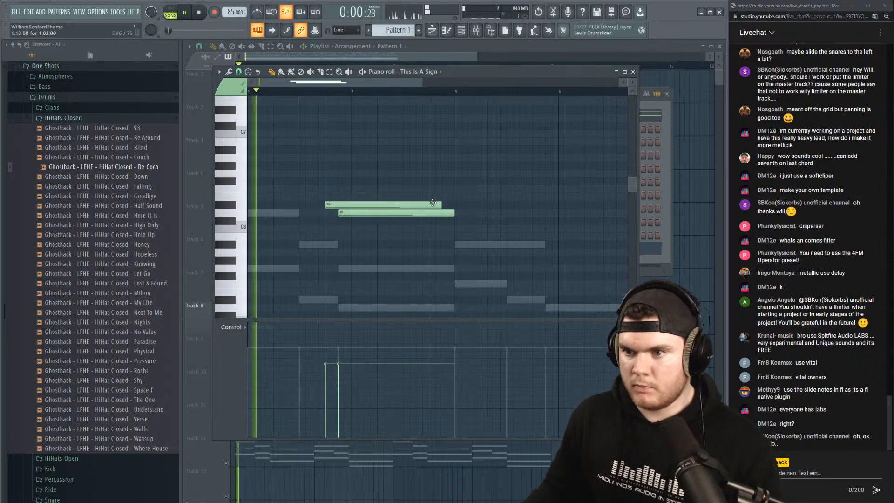
{"action": "left_click_drag", "start_coordinate": [432, 203], "coordinate": [339, 207]}
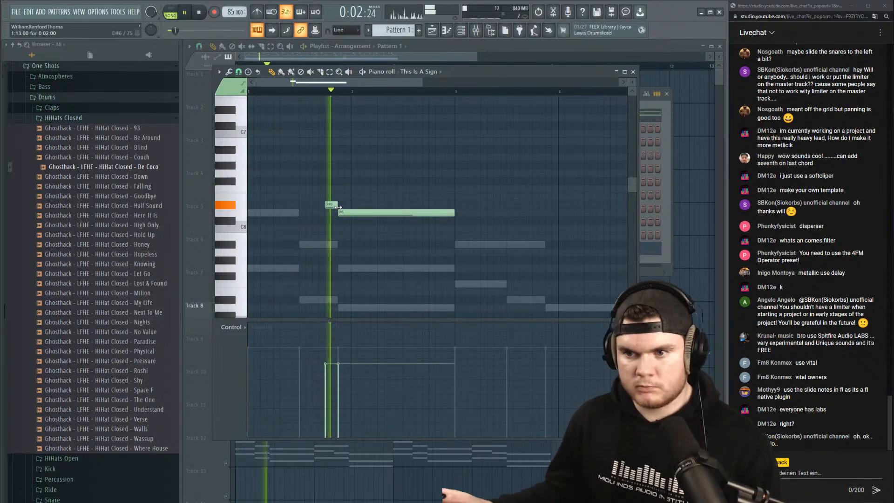
{"action": "key", "text": "space"}
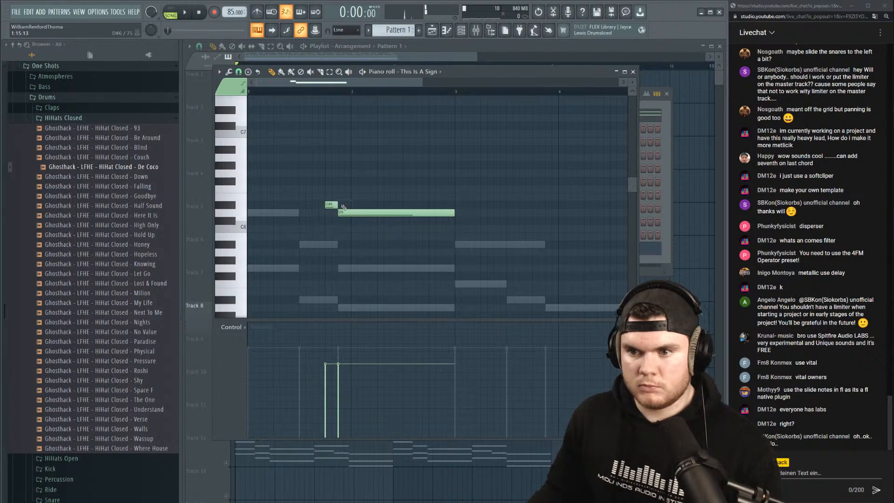
Start the melody with a four-step G5 at the start of bar 1 and a four-step D5 at step 5.
{"action": "scroll", "coordinate": [262, 246], "scroll_direction": "down", "scroll_amount": 3}
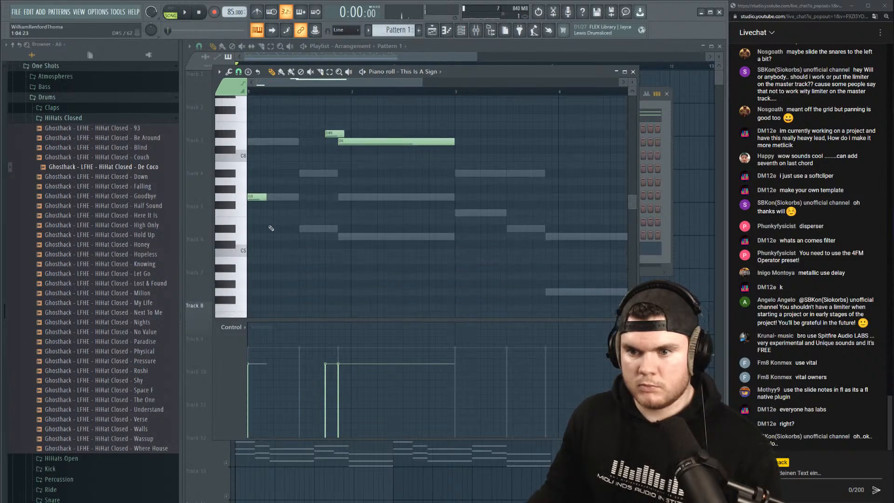
{"action": "key", "text": "space"}
{"action": "left_click_drag", "start_coordinate": [266, 198], "coordinate": [272, 197]}
{"action": "key", "text": "space"}
{"action": "key", "text": "space"}
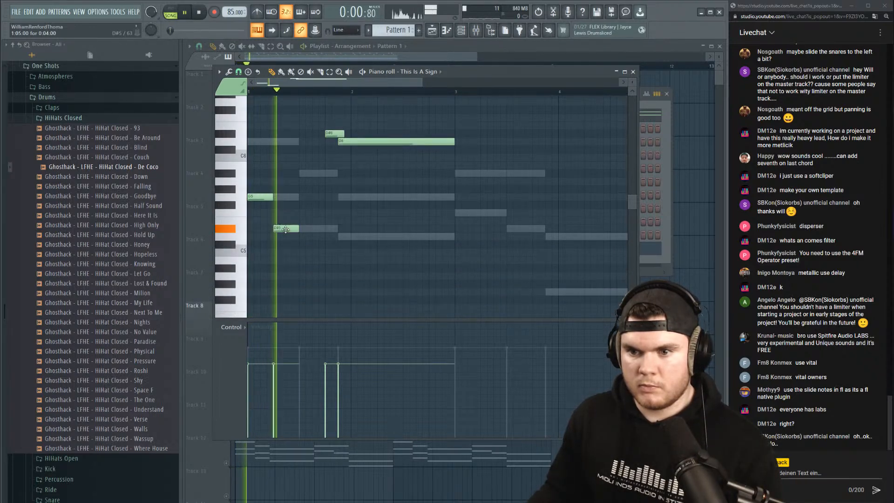
{"action": "left_click", "coordinate": [276, 229]}
{"action": "key", "text": "space"}
{"action": "key", "text": "space"}
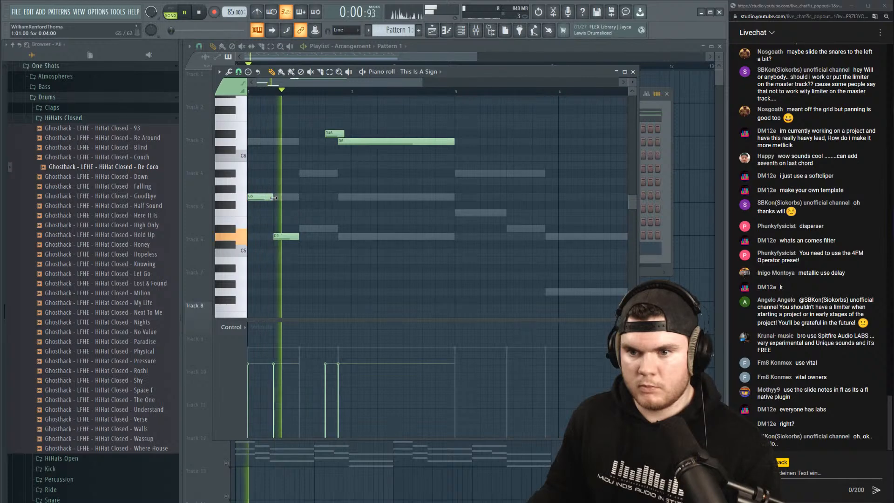
Add an A#5 at bar 1 step 9 and lengthen the G5 and D5 so each overlaps the following note.
{"action": "key", "text": "space"}
{"action": "key", "text": "space"}
{"action": "left_click", "coordinate": [302, 174]}
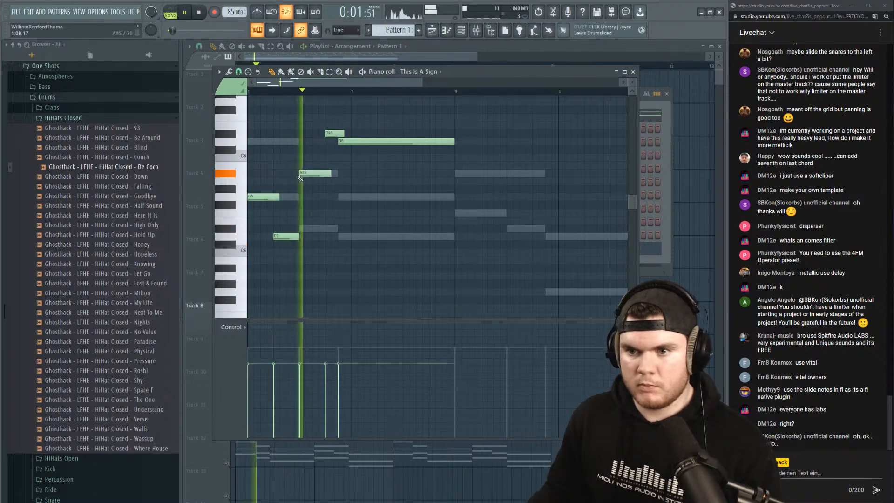
{"action": "left_click_drag", "start_coordinate": [298, 237], "coordinate": [303, 237]}
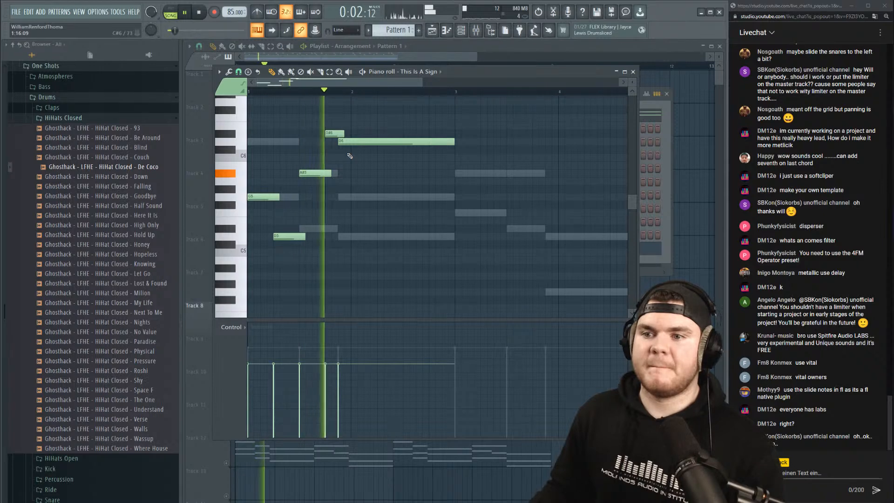
Move the long D6 note down to G5 and the short D#6 note before it down to C6.
{"action": "key", "text": "space"}
{"action": "left_click_drag", "start_coordinate": [348, 138], "coordinate": [344, 195]}
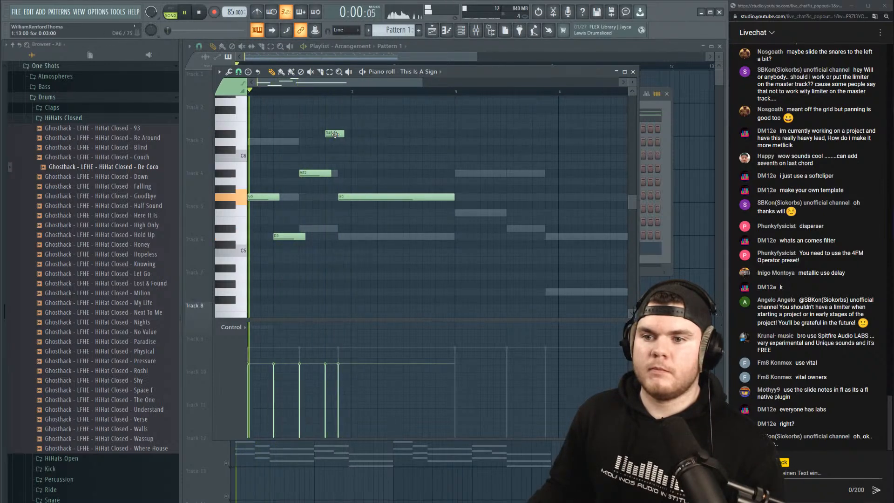
{"action": "left_click_drag", "start_coordinate": [335, 135], "coordinate": [335, 170]}
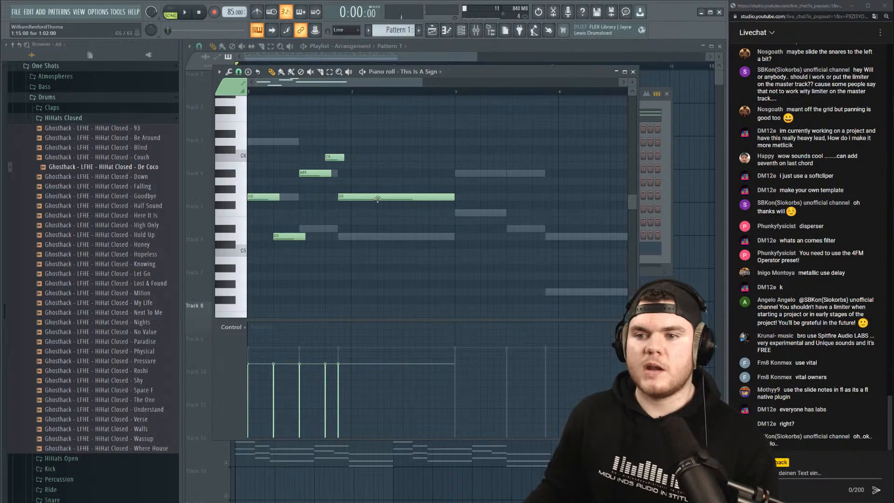
Shorten the long G5 note to one bar and play from the later part of bar 2.
{"action": "scroll", "coordinate": [394, 189], "scroll_direction": "up", "scroll_amount": 3}
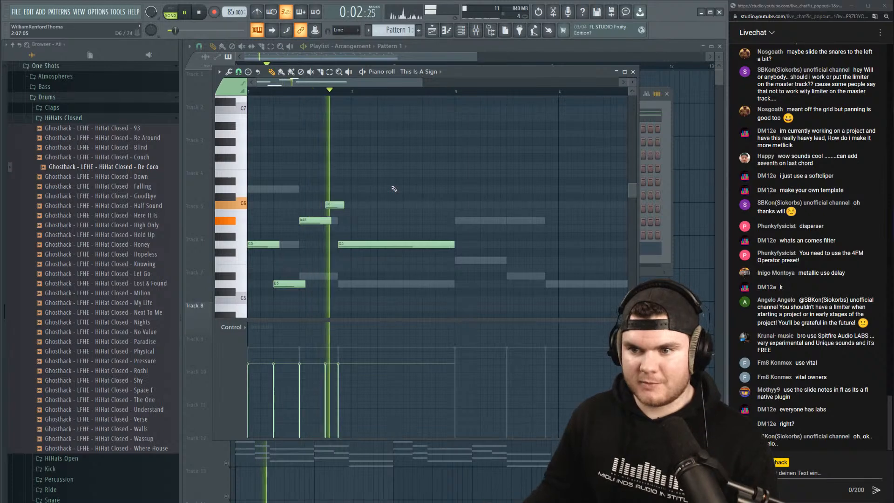
{"action": "scroll", "coordinate": [364, 103], "scroll_direction": "down", "scroll_amount": 2}
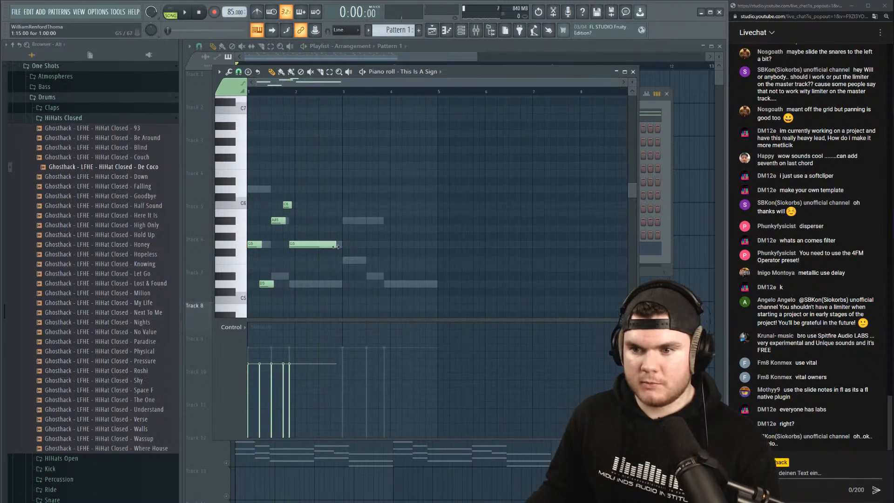
{"action": "scroll", "coordinate": [327, 94], "scroll_direction": "up", "scroll_amount": 2}
{"action": "left_click", "coordinate": [326, 93]}
{"action": "key", "text": "space"}
{"action": "scroll", "coordinate": [334, 233], "scroll_direction": "down", "scroll_amount": 1}
{"action": "key", "text": "space"}
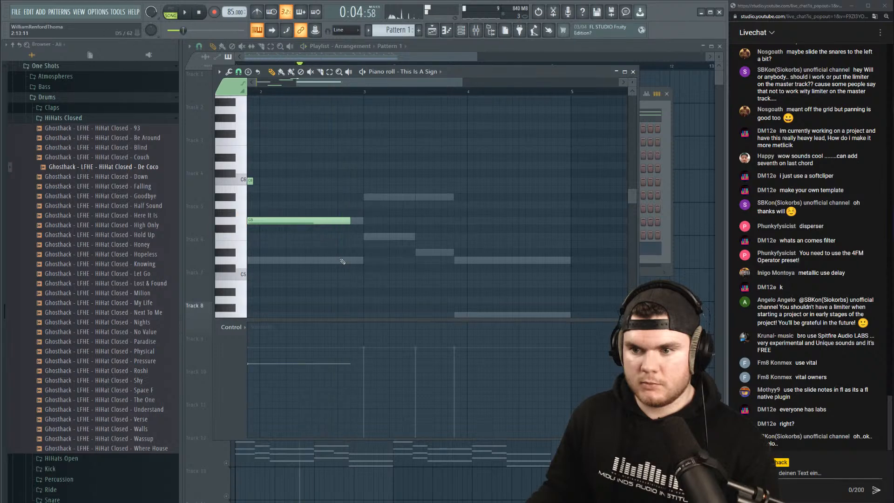
{"action": "key", "text": "space"}
Add a D5 at bar 2 step 13, an A#4 at step 15, and a five-step A#5 at the start of bar 3.
{"action": "left_click_drag", "start_coordinate": [443, 267], "coordinate": [363, 268]}
{"action": "key", "text": "space"}
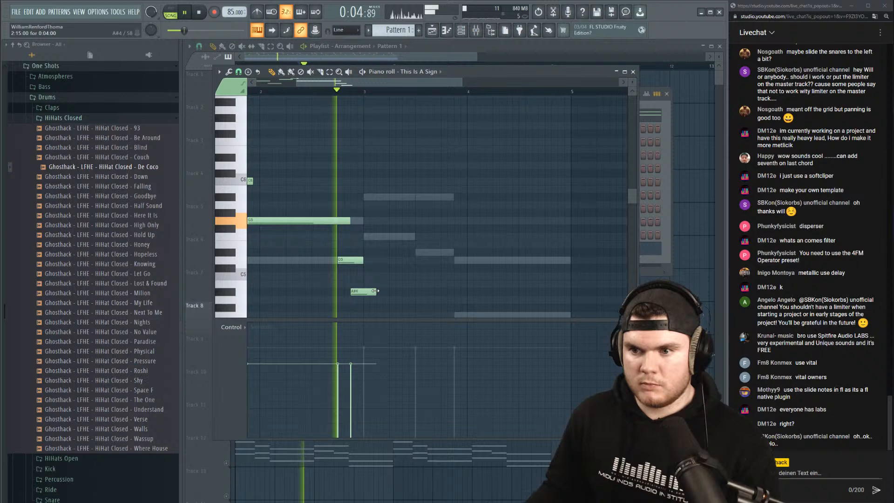
{"action": "left_click", "coordinate": [367, 196]}
{"action": "left_click_drag", "start_coordinate": [388, 196], "coordinate": [395, 196]}
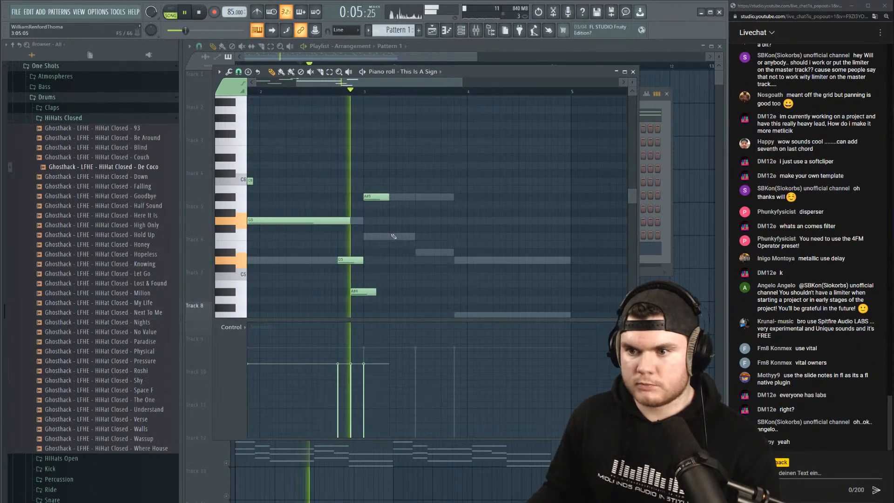
Add a four-step D5 at bar 3 step 5 and a D#5 at step 9.
{"action": "left_click", "coordinate": [393, 236]}
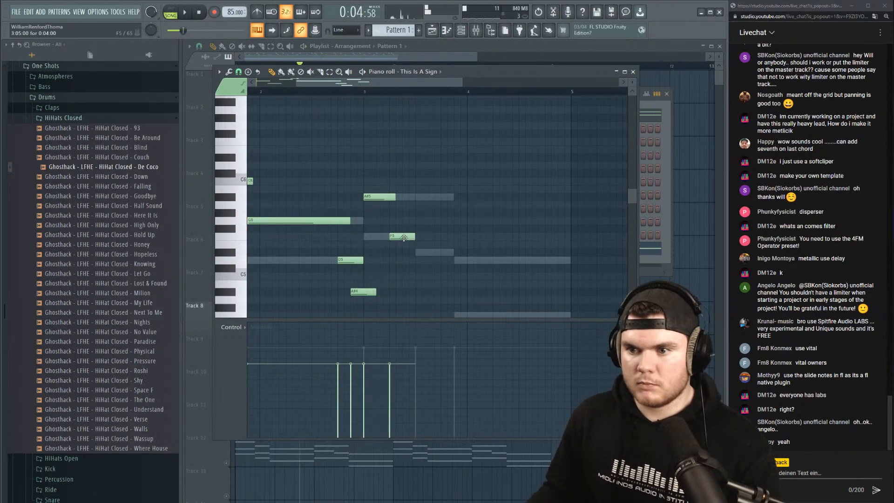
{"action": "left_click_drag", "start_coordinate": [398, 236], "coordinate": [398, 260]}
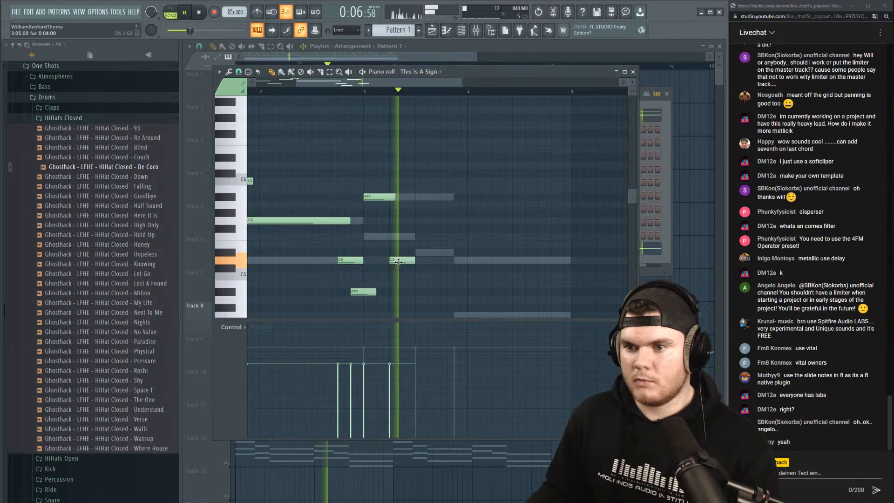
{"action": "key", "text": "space"}
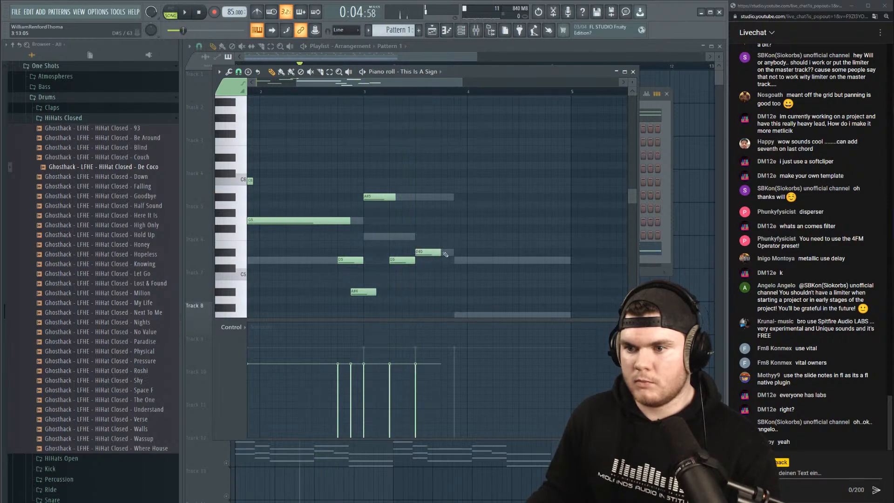
Lengthen the short D5 and D#5 notes in bar 3, then add an F5 and a long D5 sustaining through bar 4.
{"action": "key", "text": "space"}
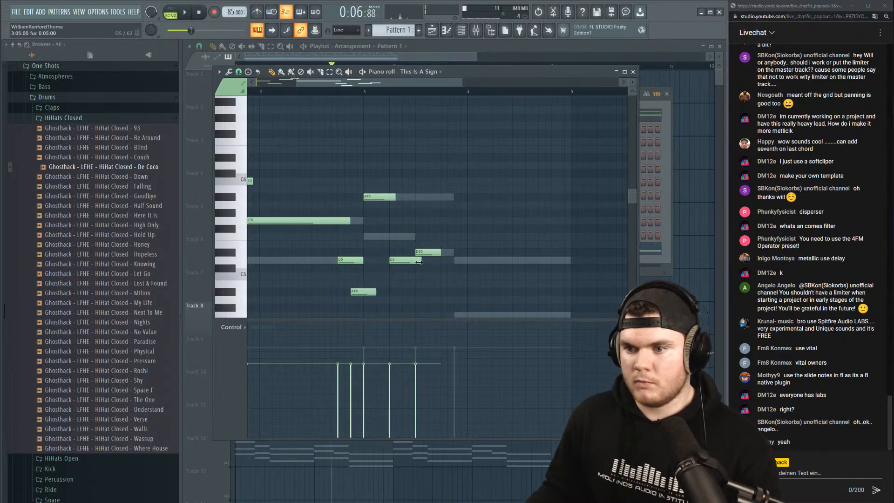
{"action": "key", "text": "space"}
{"action": "key", "text": "space"}
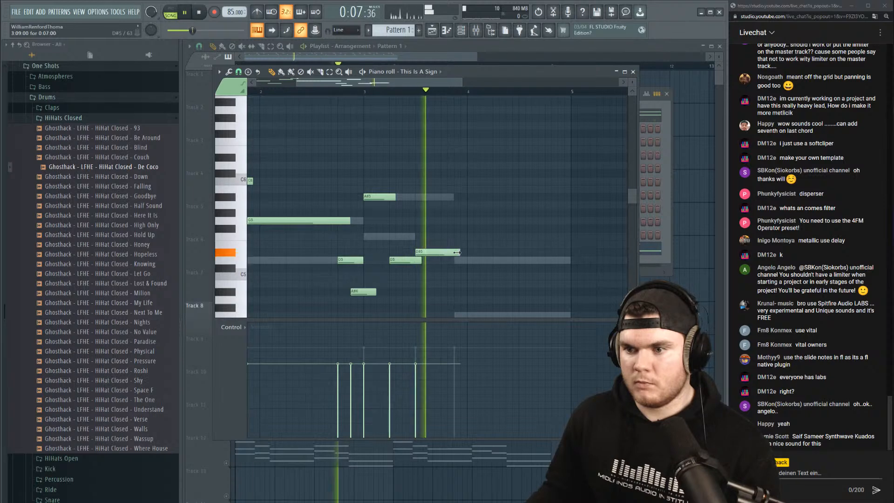
{"action": "left_click_drag", "start_coordinate": [440, 254], "coordinate": [568, 259]}
{"action": "key", "text": "space"}
{"action": "left_click", "coordinate": [456, 260]}
{"action": "key", "text": "space"}
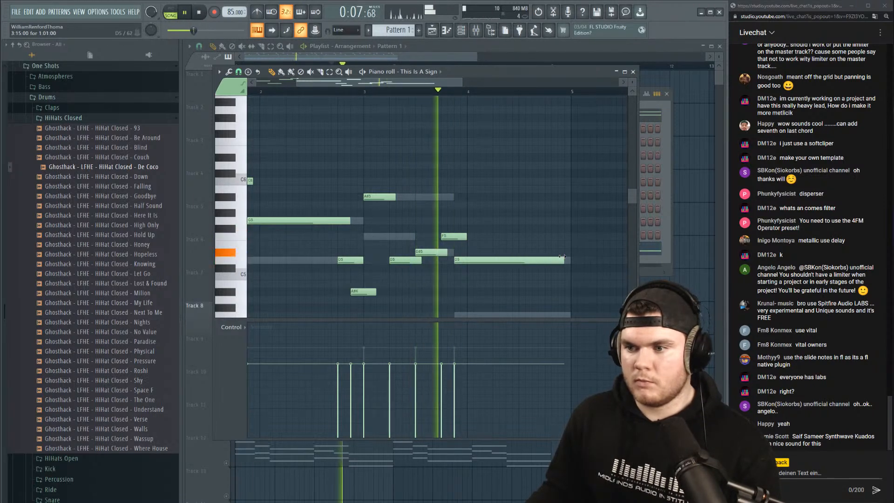
{"action": "scroll", "coordinate": [494, 94], "scroll_direction": "down", "scroll_amount": 3}
{"action": "key", "text": "space"}
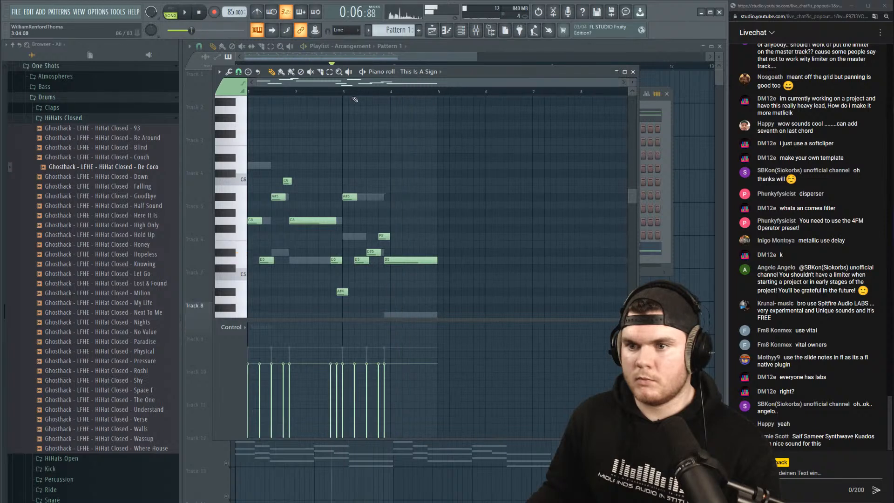
{"action": "scroll", "coordinate": [279, 121], "scroll_direction": "down", "scroll_amount": 3}
{"action": "key", "text": "space"}
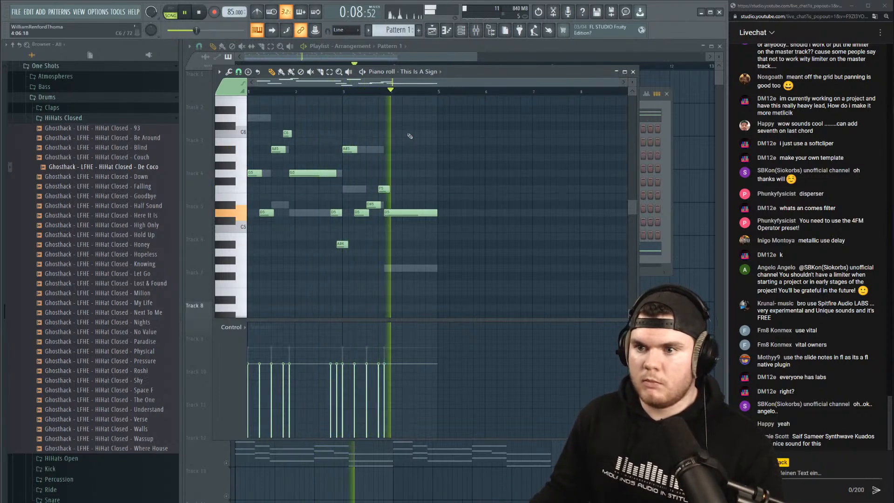
Close the note editor and channel rack and merge the two Pattern 1 clips on Track 8 into one.
{"action": "key", "text": "space"}
{"action": "left_click", "coordinate": [633, 72]}
{"action": "left_click", "coordinate": [666, 94]}
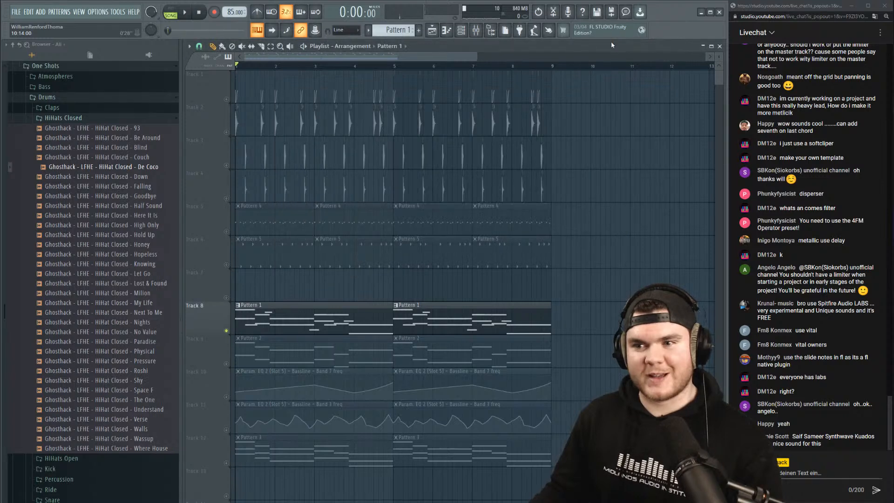
{"action": "right_click", "coordinate": [218, 324]}
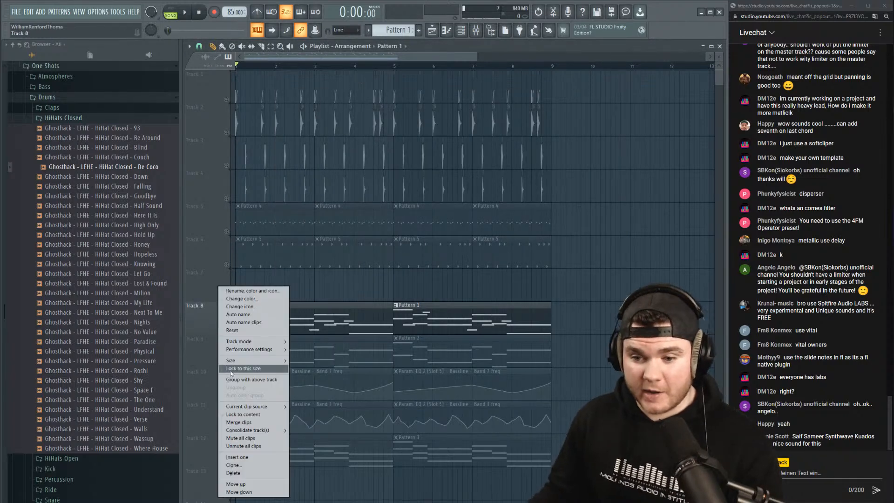
{"action": "left_click", "coordinate": [243, 422]}
Open the merged Pattern 2 clip and show the This Is A Sign melody notes for editing.
{"action": "double_click", "coordinate": [402, 326]}
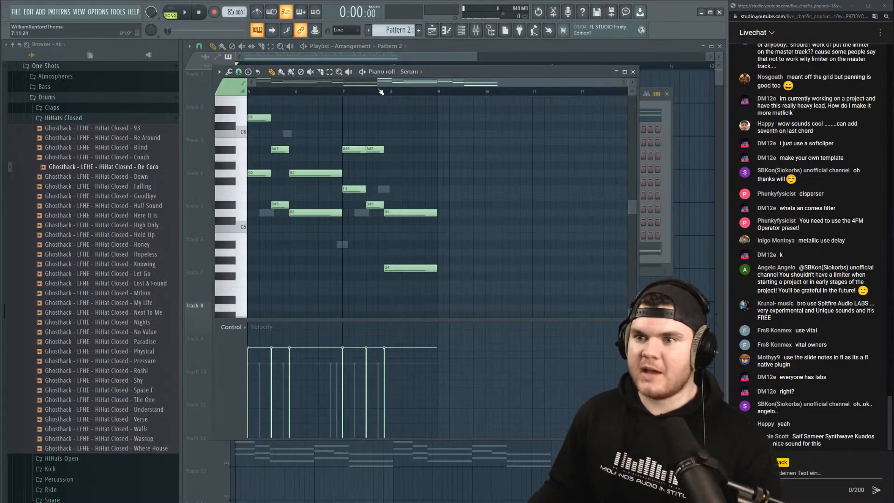
{"action": "left_click", "coordinate": [633, 72]}
{"action": "left_click", "coordinate": [454, 254]}
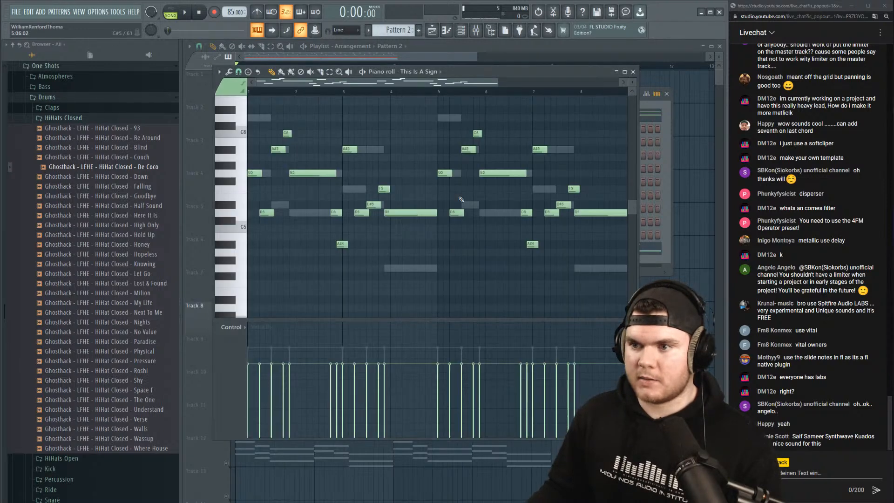
In bar 5 of the repeated phrase, raise the short C6 to D#6 and the following long G5 to D6.
{"action": "left_click", "coordinate": [441, 92]}
{"action": "key", "text": "space"}
{"action": "scroll", "coordinate": [520, 96], "scroll_direction": "up", "scroll_amount": 3}
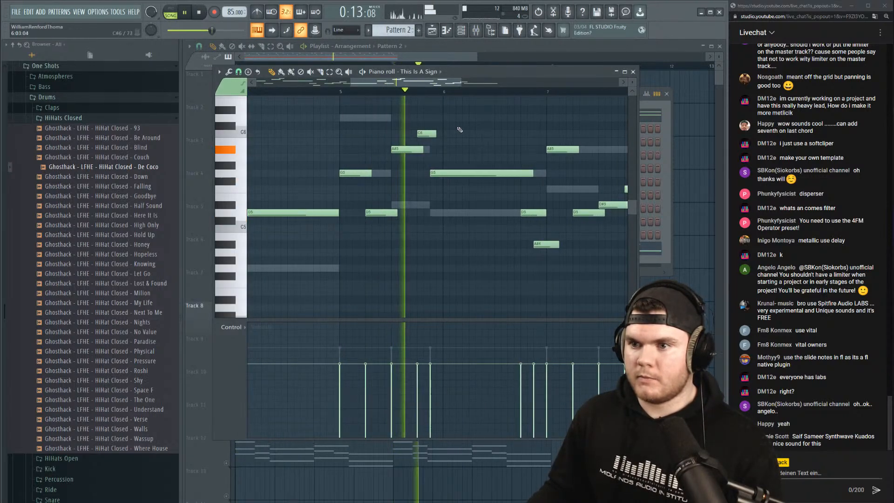
{"action": "scroll", "coordinate": [445, 154], "scroll_direction": "up", "scroll_amount": 3}
{"action": "key", "text": "space"}
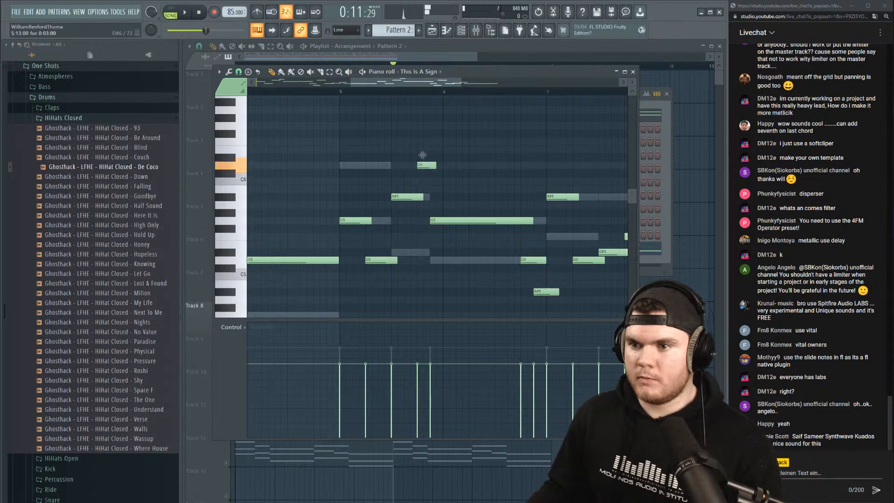
{"action": "key", "text": "space"}
{"action": "left_click_drag", "start_coordinate": [444, 219], "coordinate": [445, 162]}
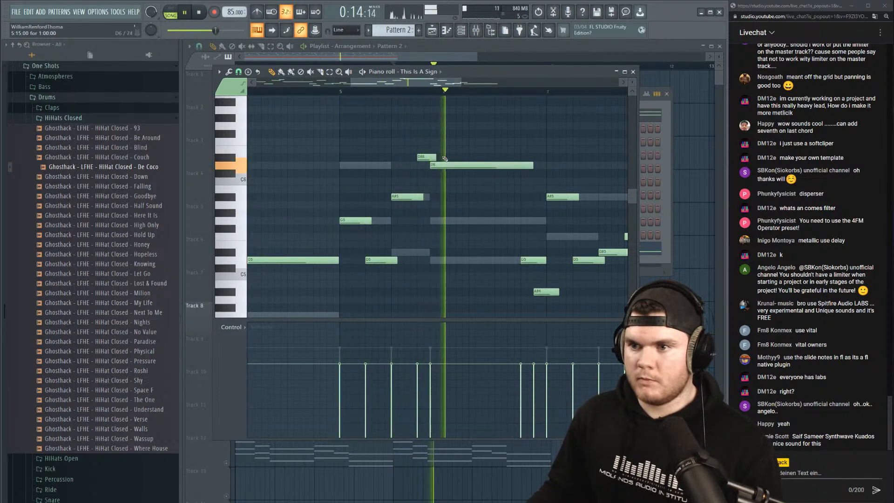
Raise the two short notes leading into bar 7 to A#5 and A5, and return bar 7's opening note to A#5.
{"action": "left_click_drag", "start_coordinate": [433, 84], "coordinate": [470, 88]}
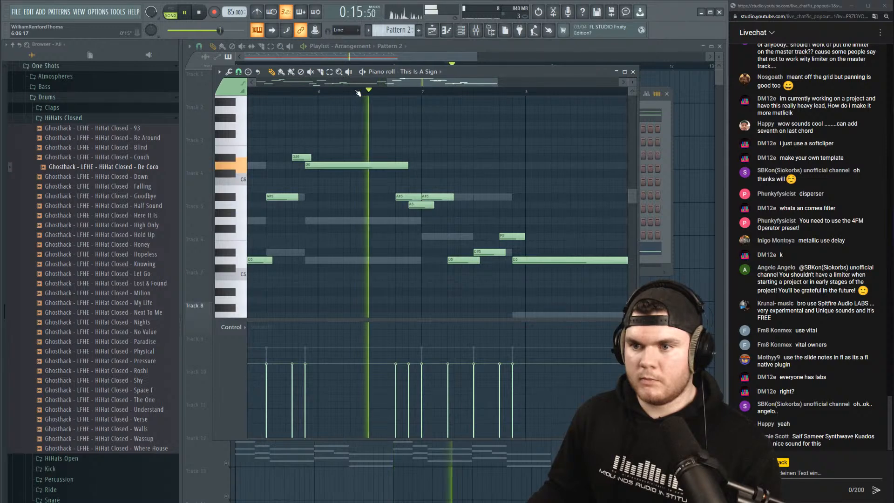
{"action": "scroll", "coordinate": [429, 195], "scroll_direction": "up", "scroll_amount": 2}
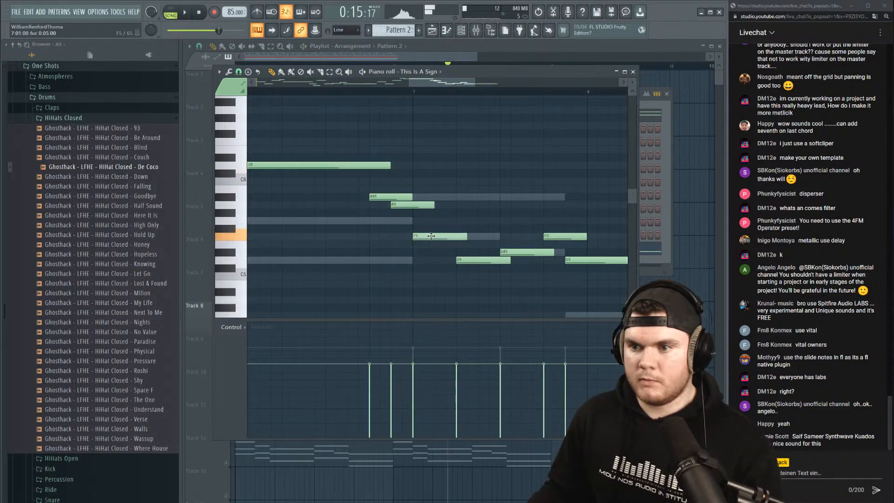
{"action": "left_click_drag", "start_coordinate": [431, 236], "coordinate": [431, 197]}
{"action": "key", "text": "space"}
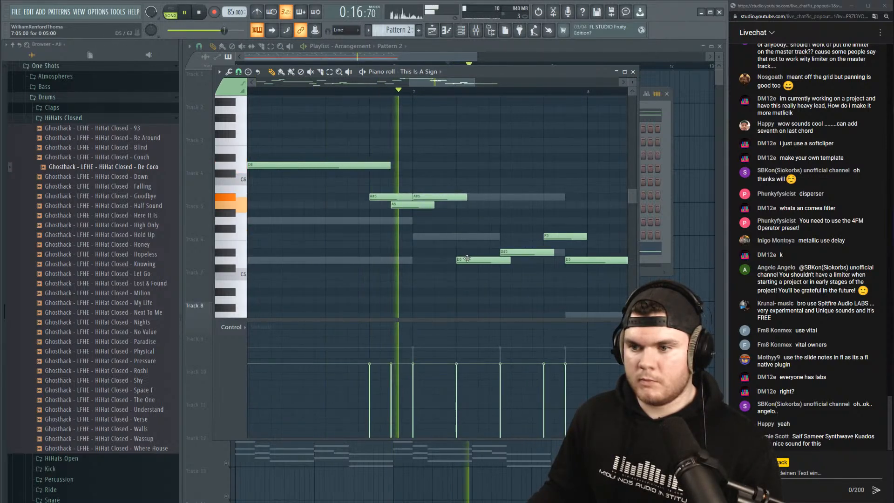
Raise the short D5 in bar 7 to F5 and play back the revised passage.
{"action": "scroll", "coordinate": [472, 186], "scroll_direction": "down", "scroll_amount": 2}
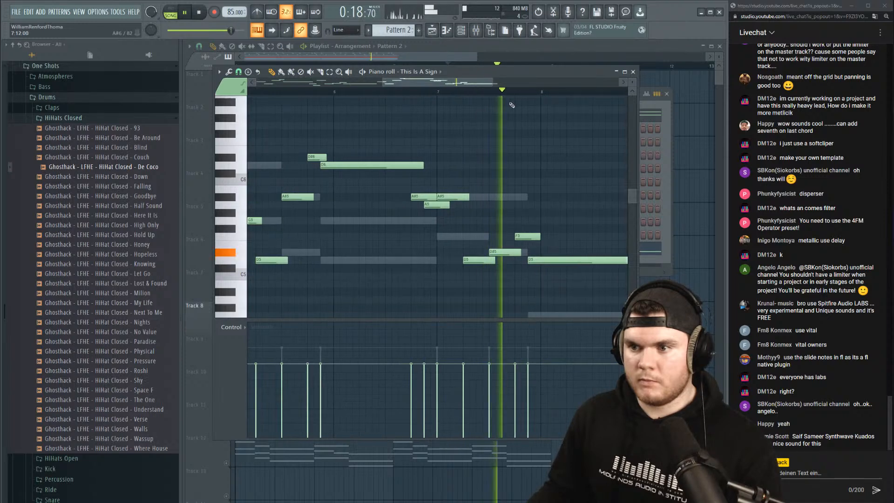
{"action": "key", "text": "space"}
{"action": "scroll", "coordinate": [520, 104], "scroll_direction": "up", "scroll_amount": 1}
{"action": "left_click", "coordinate": [450, 91]}
{"action": "key", "text": "space"}
{"action": "scroll", "coordinate": [502, 94], "scroll_direction": "up", "scroll_amount": 2}
{"action": "key", "text": "space"}
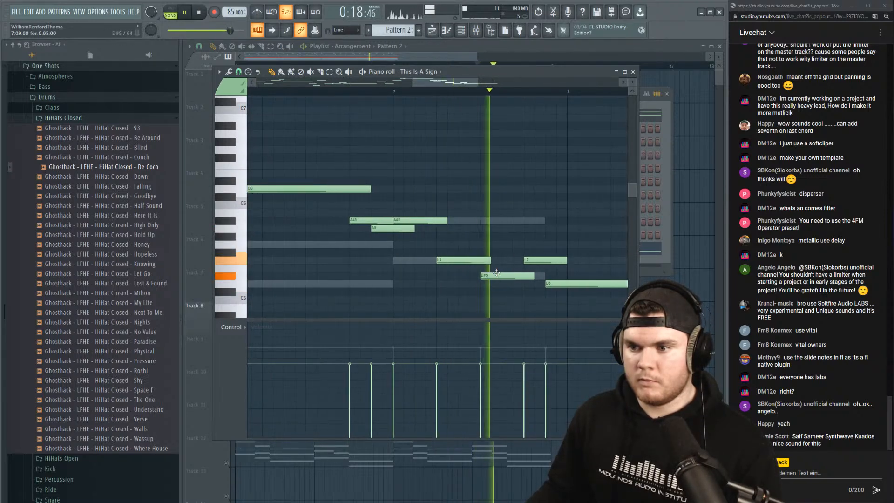
{"action": "key", "text": "space"}
{"action": "scroll", "coordinate": [535, 102], "scroll_direction": "down", "scroll_amount": 3}
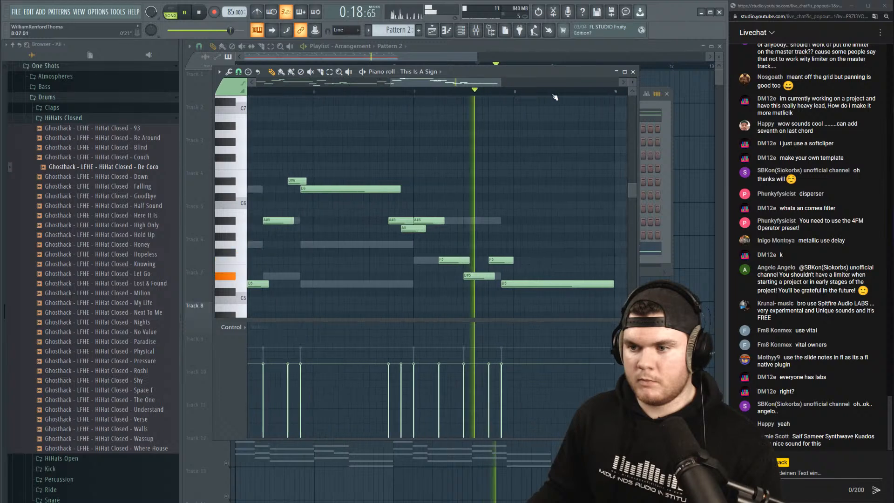
{"action": "scroll", "coordinate": [536, 96], "scroll_direction": "down", "scroll_amount": 3}
{"action": "key", "text": "space"}
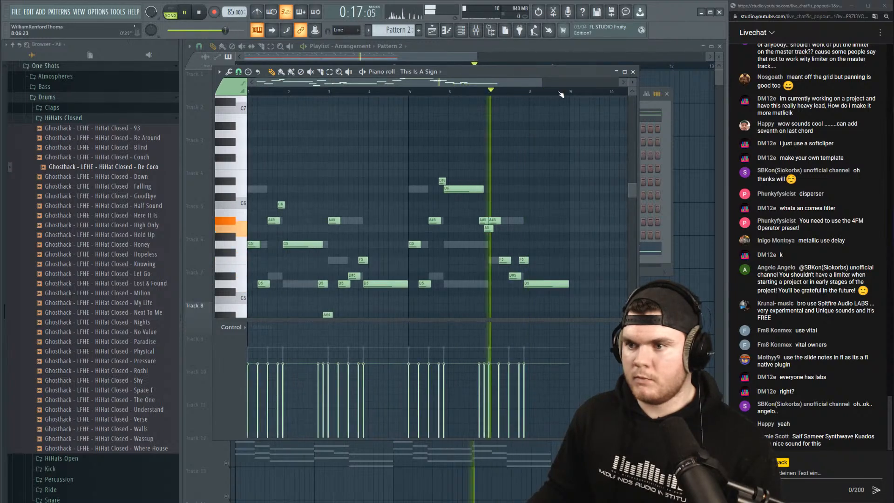
Lower the short F5 just before the melody's last long note to A#4 and audition the ending.
{"action": "scroll", "coordinate": [560, 95], "scroll_direction": "up", "scroll_amount": 4}
{"action": "scroll", "coordinate": [535, 144], "scroll_direction": "down", "scroll_amount": 2}
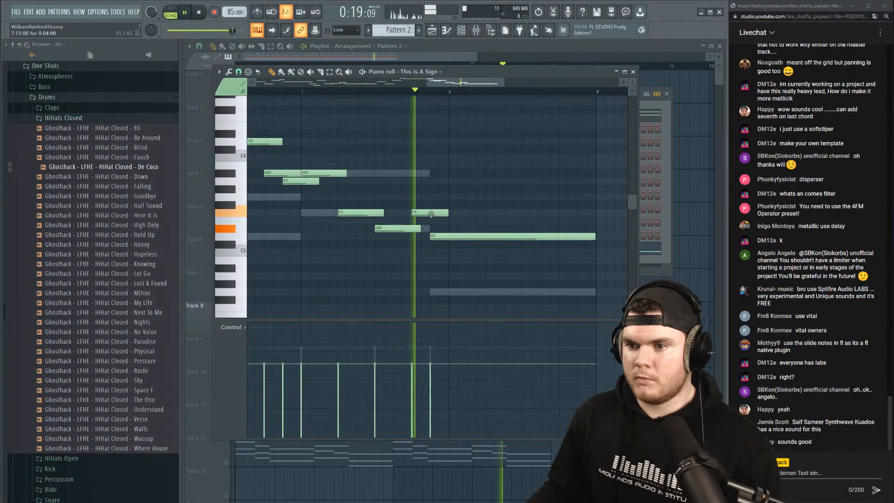
{"action": "key", "text": "space"}
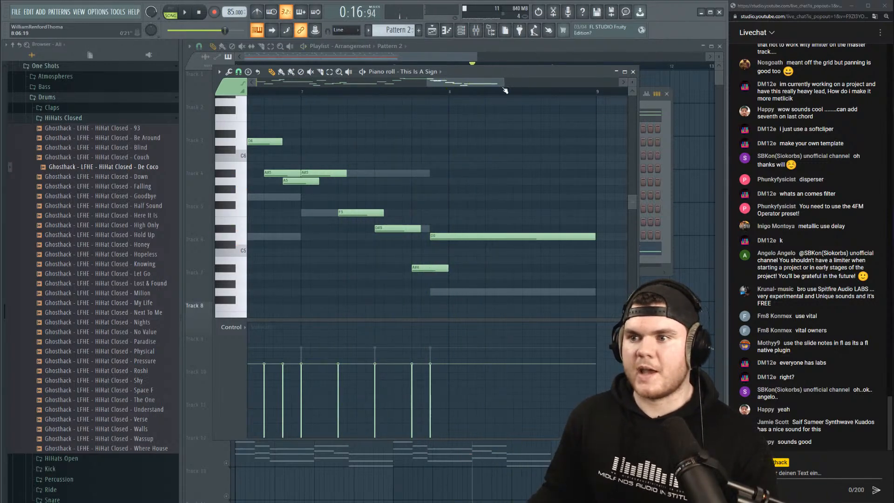
{"action": "scroll", "coordinate": [505, 91], "scroll_direction": "down", "scroll_amount": 4}
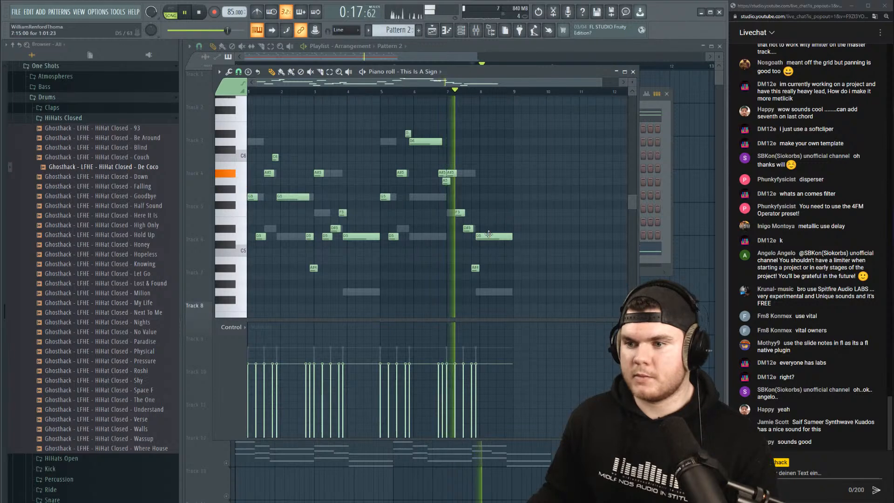
{"action": "scroll", "coordinate": [490, 93], "scroll_direction": "up", "scroll_amount": 4}
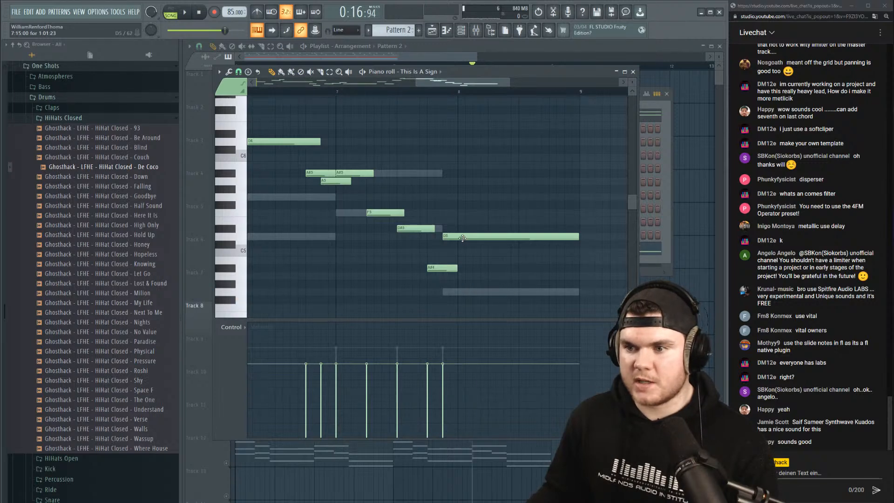
Raise the final long D5 to G5 and the short A#4 before it to C6, then play back the melody.
{"action": "left_click_drag", "start_coordinate": [462, 237], "coordinate": [462, 197]}
{"action": "key", "text": "space"}
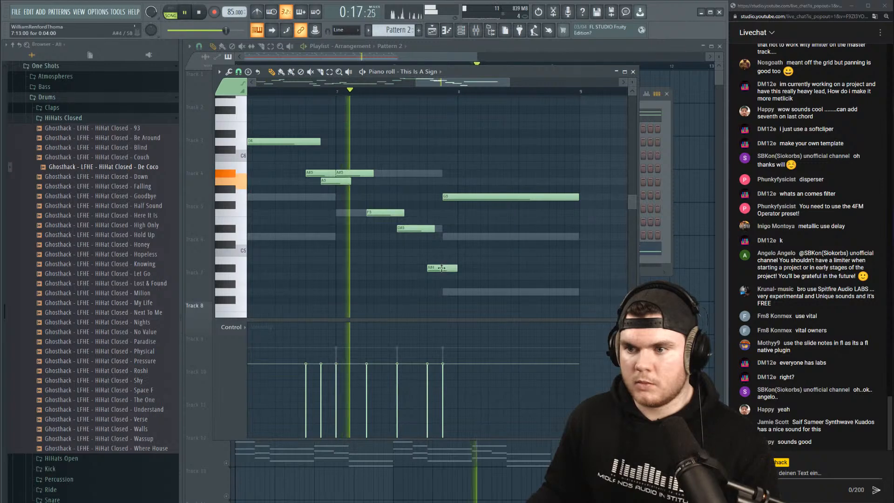
{"action": "left_click_drag", "start_coordinate": [442, 268], "coordinate": [442, 172]}
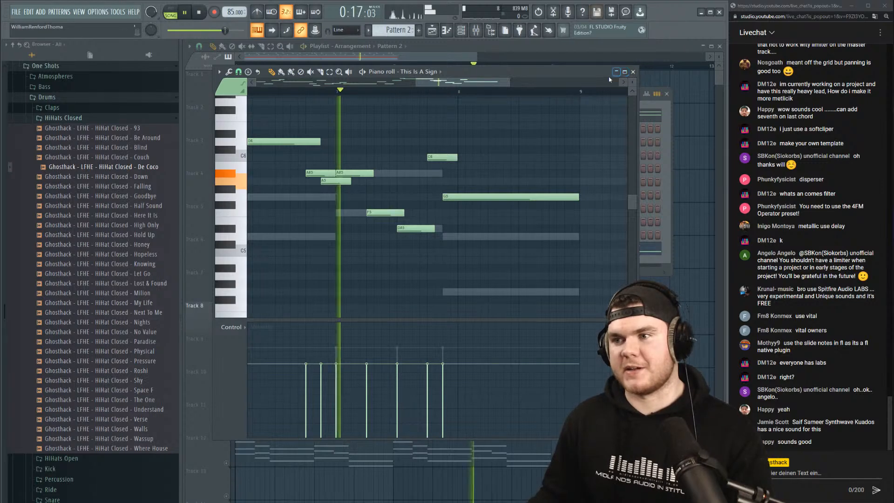
{"action": "scroll", "coordinate": [566, 92], "scroll_direction": "down", "scroll_amount": 3}
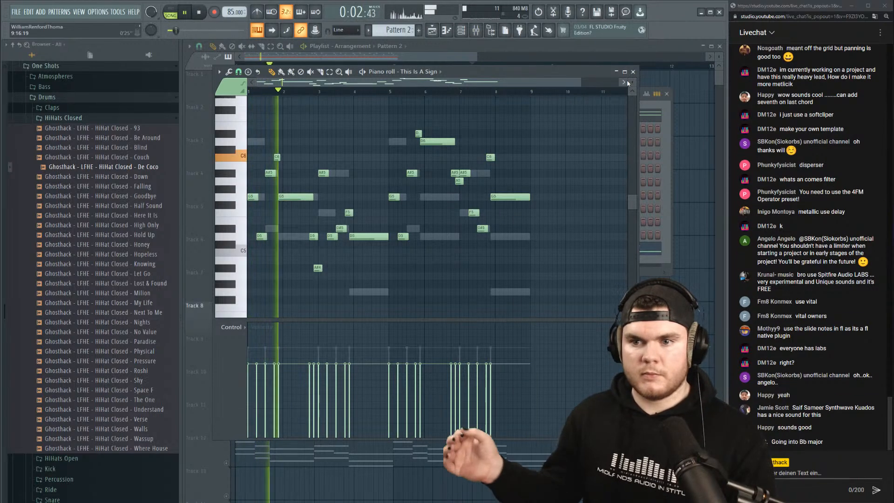
{"action": "key", "text": "space"}
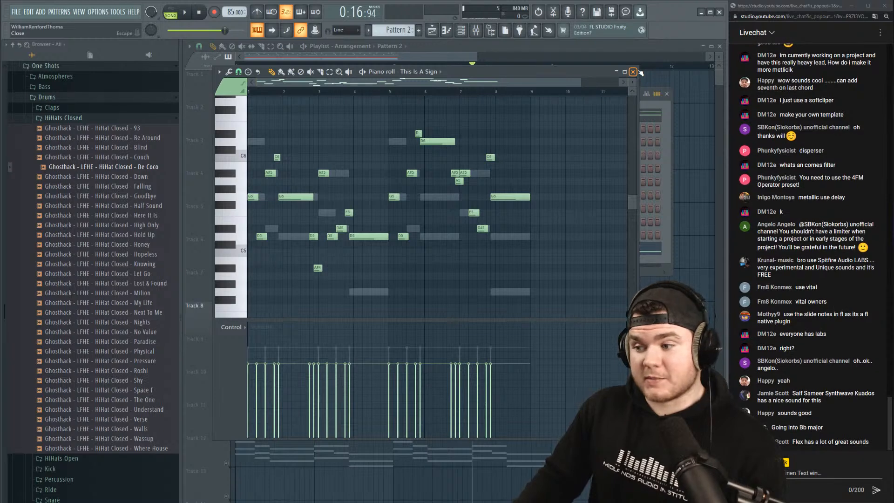
Open the This Is A Sign synth and, during playback, lower its Sine2 macro to minimum and set Vibrato to 17%.
{"action": "left_click", "coordinate": [633, 72]}
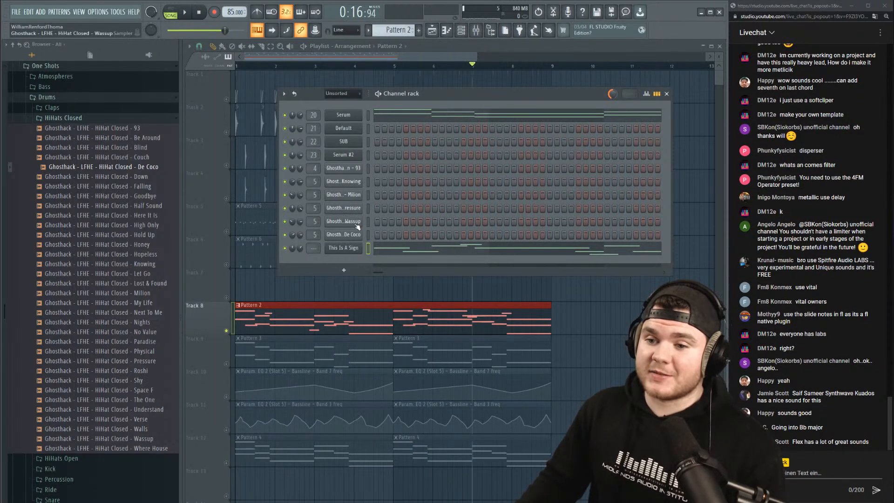
{"action": "left_click", "coordinate": [357, 248]}
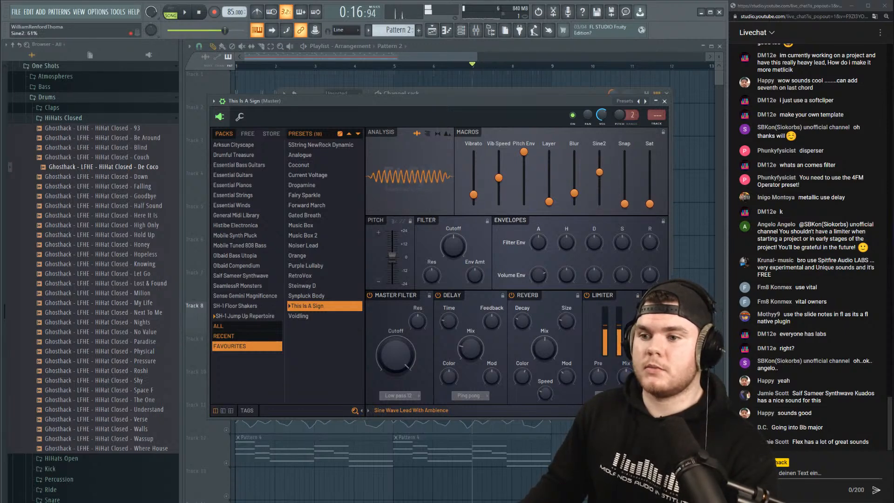
{"action": "key", "text": "space"}
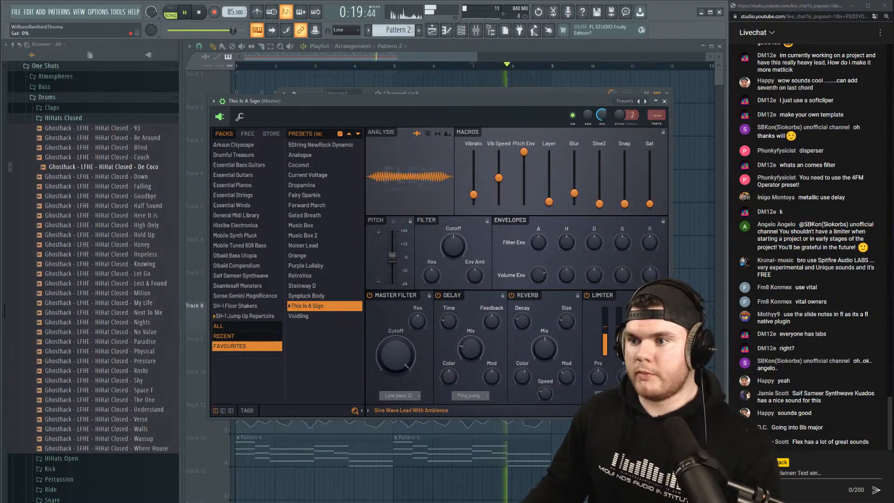
{"action": "mouse_move", "coordinate": [473, 194]}
{"action": "left_mouse_down"}
{"action": "mouse_move", "coordinate": [475, 204]}
{"action": "mouse_move", "coordinate": [474, 179]}
{"action": "mouse_move", "coordinate": [473, 193]}
{"action": "left_mouse_up"}
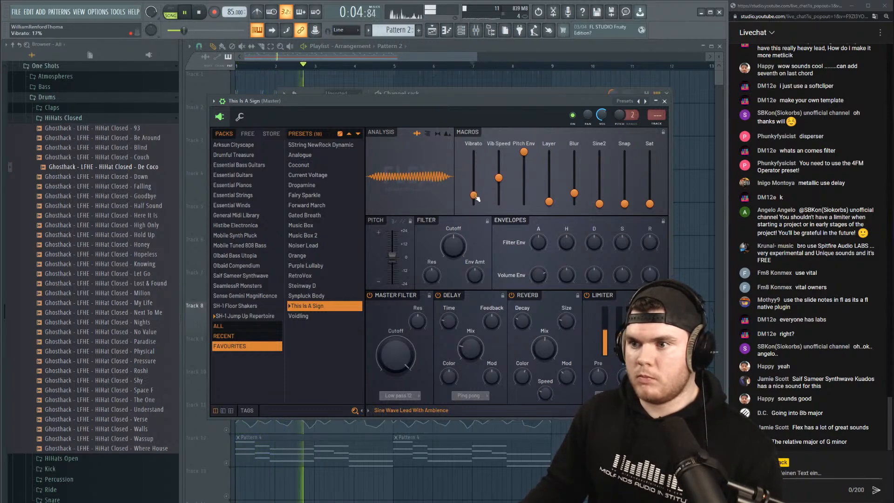
Replace the synth view with the mixer and reopen the This Is A Sign notes at bar 7.
{"action": "left_click", "coordinate": [664, 101]}
{"action": "key", "text": "F9"}
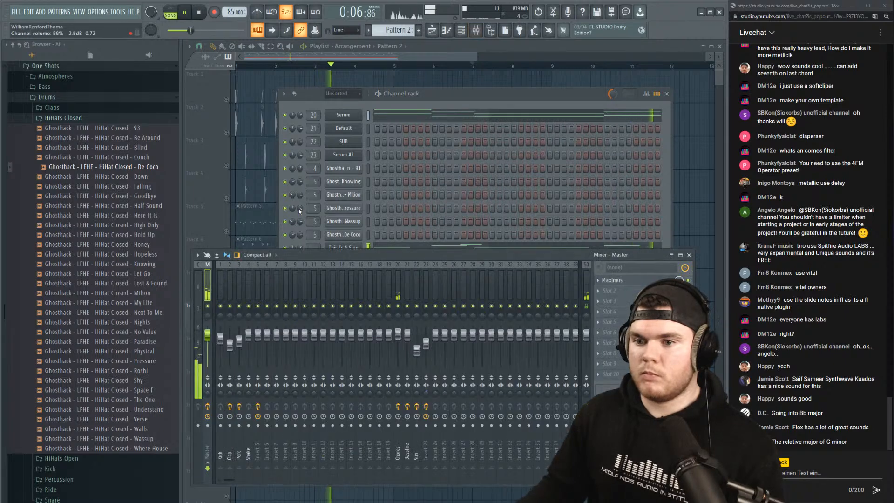
{"action": "left_click", "coordinate": [425, 247]}
{"action": "left_click", "coordinate": [457, 91]}
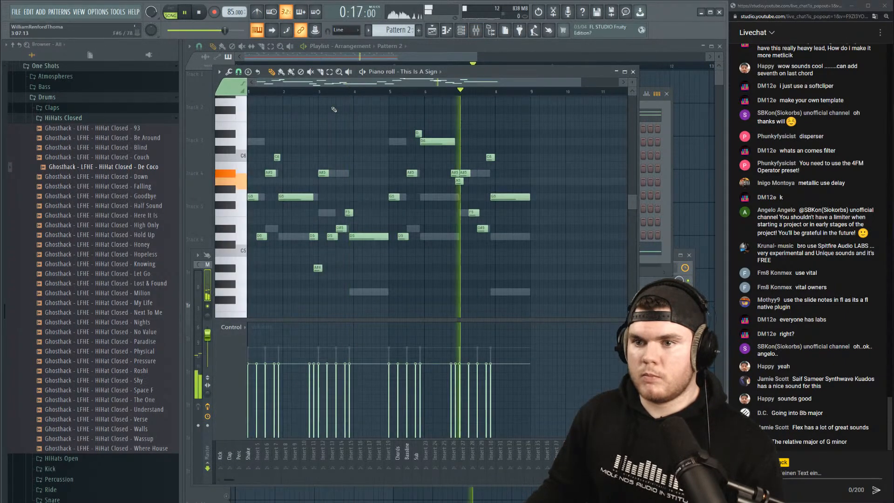
Lower the A#5 at the start of bar 3 to G4 and audition the change.
{"action": "left_click", "coordinate": [310, 90]}
{"action": "scroll", "coordinate": [321, 94], "scroll_direction": "up", "scroll_amount": 3}
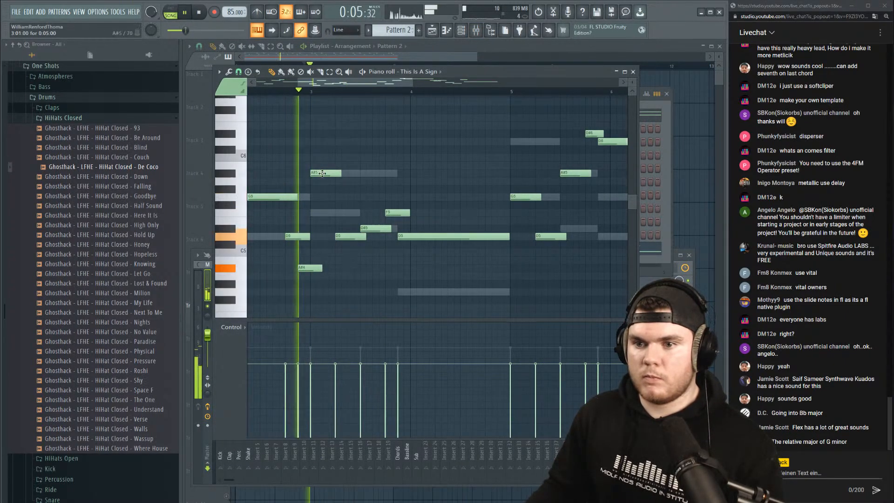
{"action": "left_click_drag", "start_coordinate": [321, 174], "coordinate": [320, 291]}
{"action": "key", "text": "space"}
{"action": "key", "text": "space"}
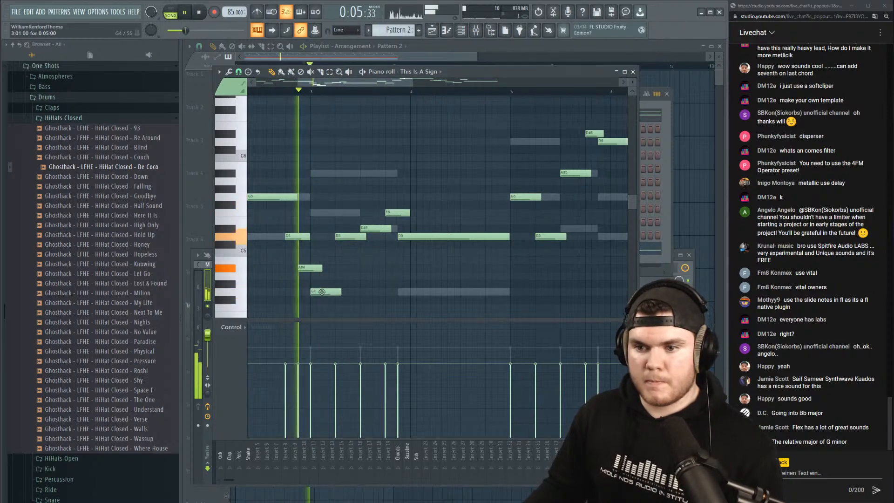
Play back the melody past bar 4 to judge the lowered note in context, and stop playback.
{"action": "scroll", "coordinate": [326, 233], "scroll_direction": "down", "scroll_amount": 3}
{"action": "scroll", "coordinate": [354, 246], "scroll_direction": "down", "scroll_amount": 3}
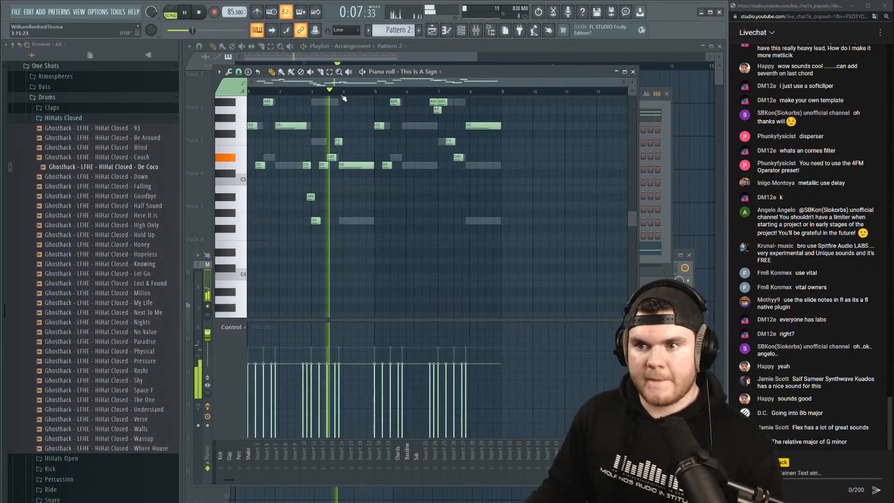
{"action": "scroll", "coordinate": [381, 261], "scroll_direction": "up", "scroll_amount": 2}
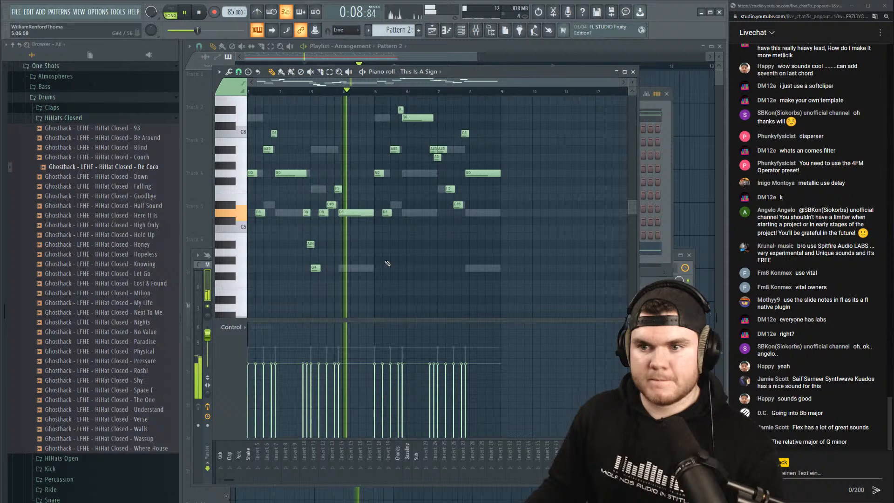
{"action": "key", "text": "space"}
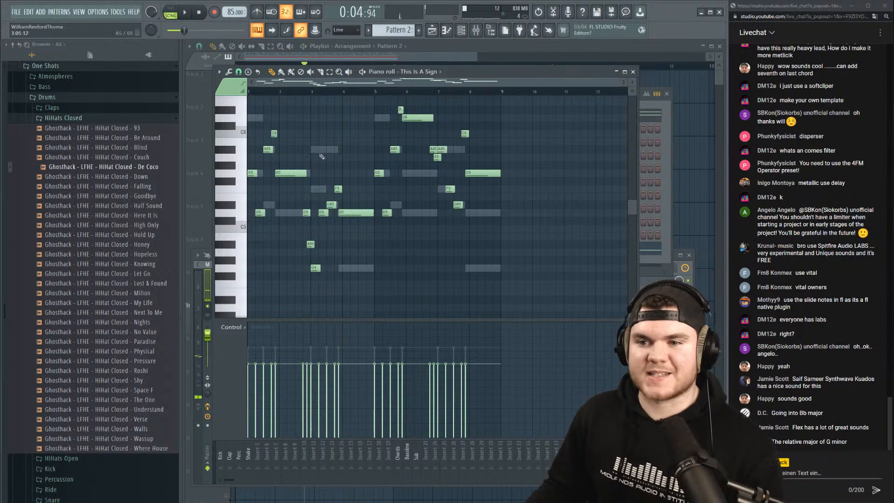
Try an extra A#5 note above the short D5 in bar 3.
{"action": "left_click", "coordinate": [321, 150]}
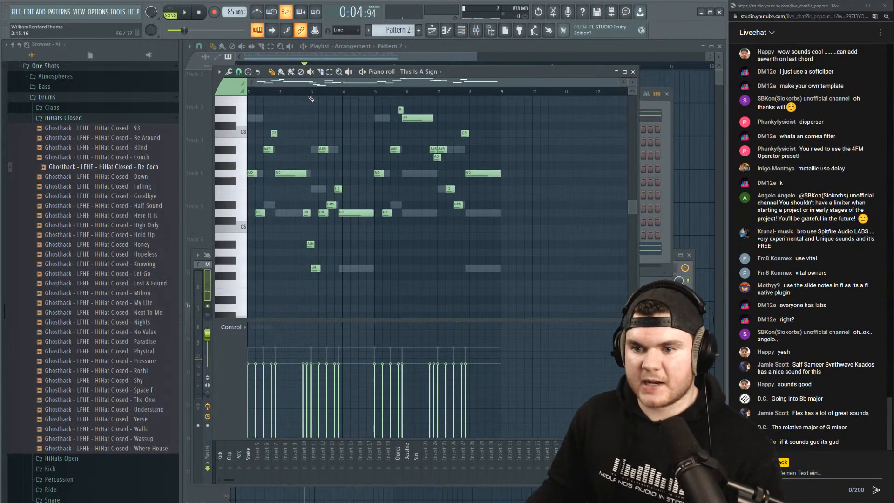
{"action": "scroll", "coordinate": [311, 91], "scroll_direction": "up", "scroll_amount": 4}
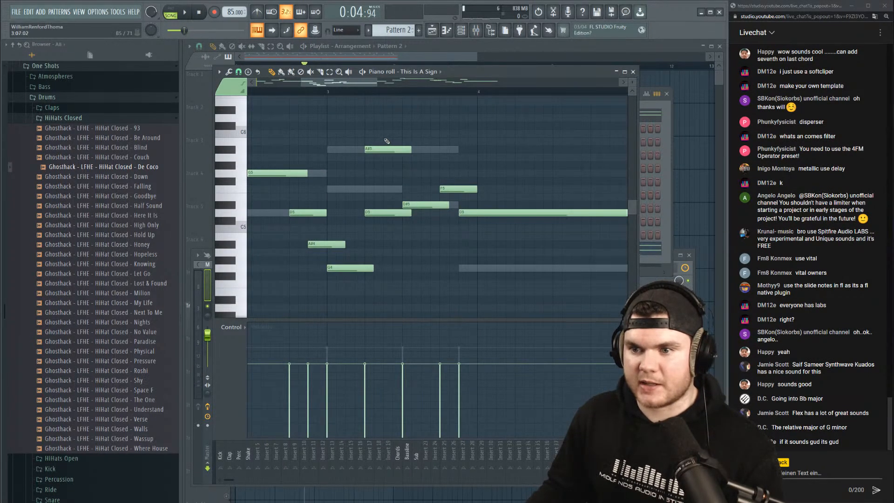
{"action": "left_click", "coordinate": [353, 190]}
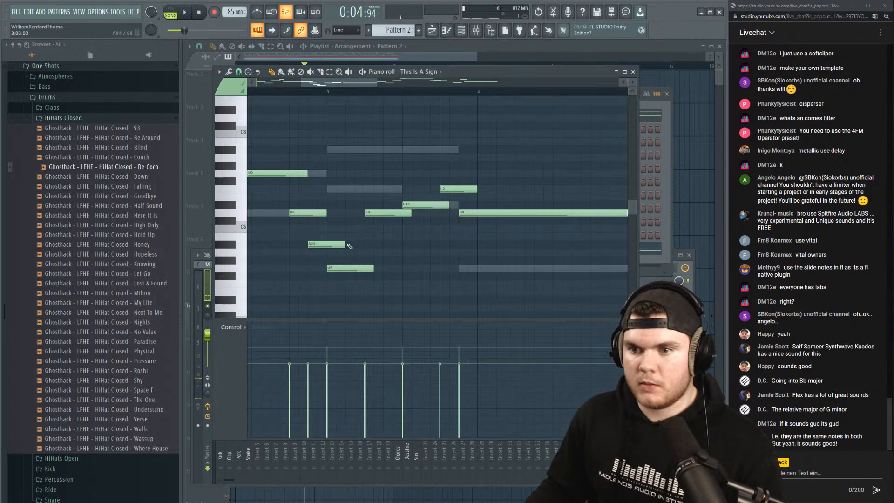
Lower the G4 at the start of bar 3 to F4, audition the melody, and close the piano roll.
{"action": "left_click_drag", "start_coordinate": [336, 269], "coordinate": [337, 284]}
{"action": "key", "text": "space"}
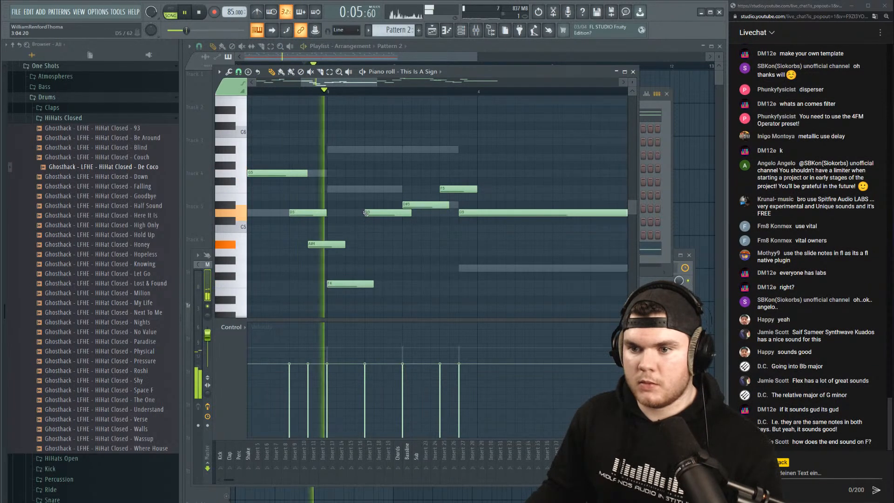
{"action": "scroll", "coordinate": [378, 93], "scroll_direction": "down", "scroll_amount": 4}
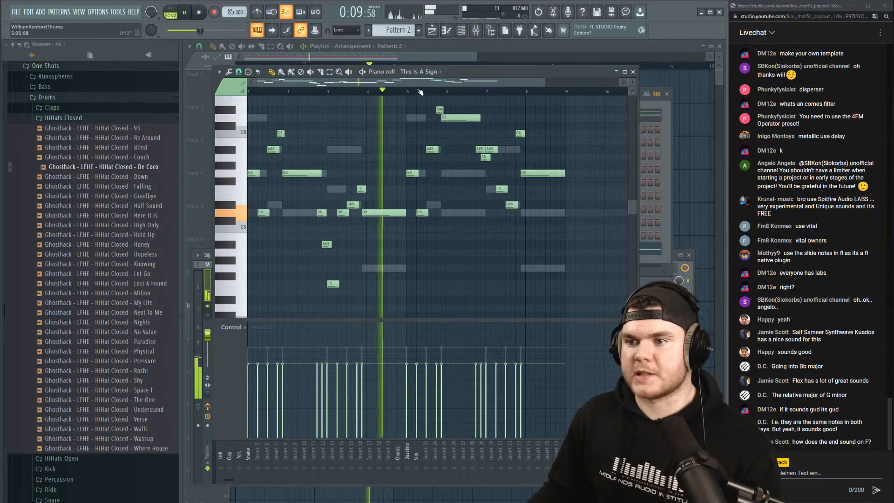
{"action": "left_click", "coordinate": [632, 72]}
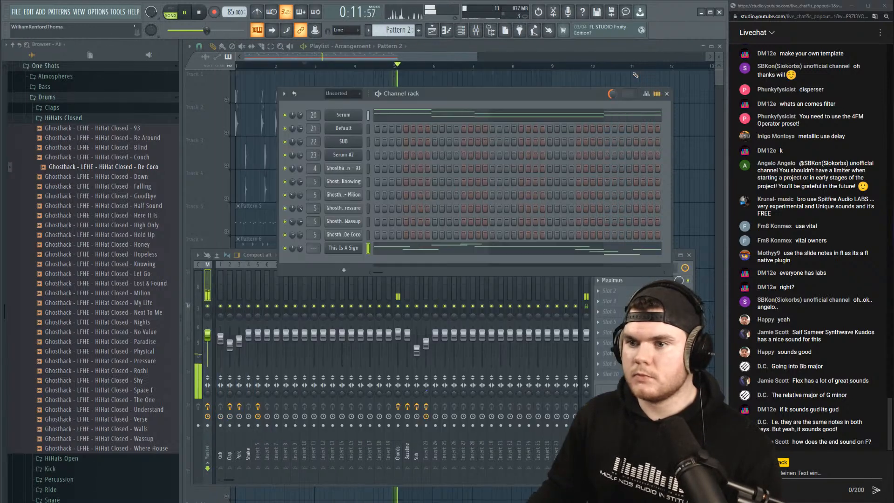
{"action": "key", "text": "space"}
Route the This Is A Sign channel to mixer track 24 and rename that track Whistle.
{"action": "left_click_drag", "start_coordinate": [314, 248], "coordinate": [314, 215]}
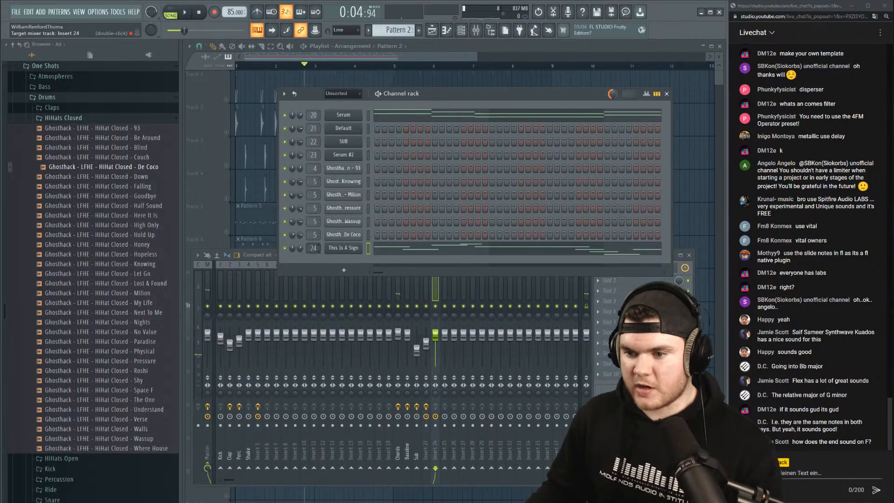
{"action": "right_click", "coordinate": [433, 328]}
{"action": "left_click", "coordinate": [454, 264]}
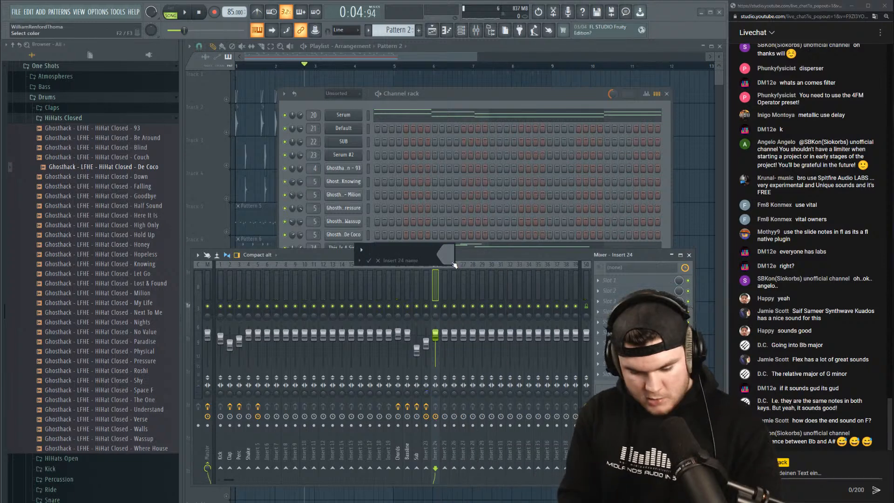
{"action": "type", "text": "Whistle"}
{"action": "key", "text": "Return"}
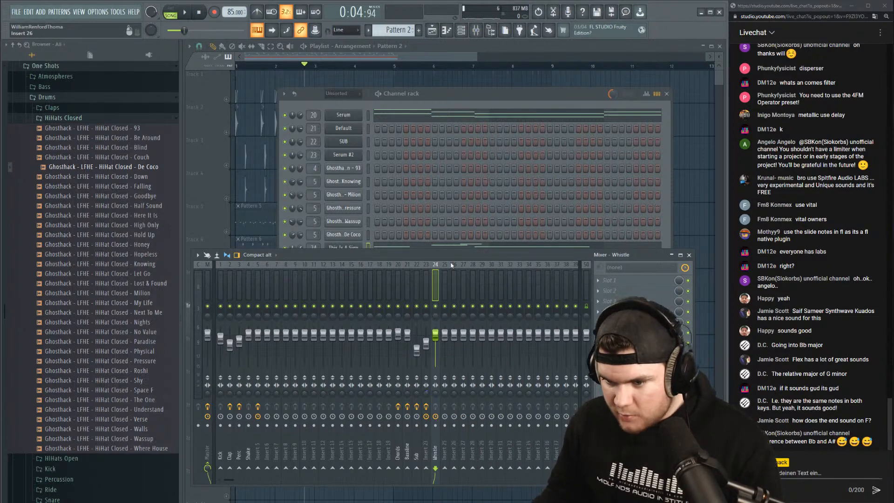
Show all channels in the channel rack and check the Serum #2 synth routed to mixer track 23.
{"action": "left_click", "coordinate": [425, 285]}
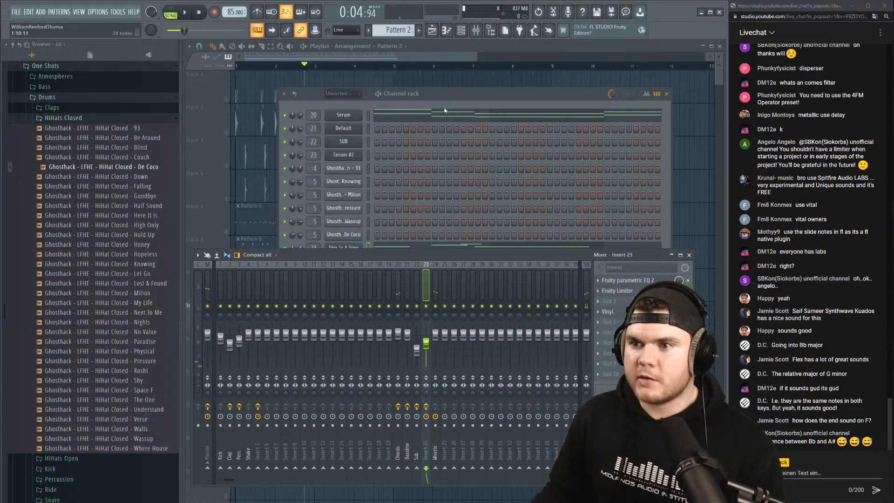
{"action": "left_click", "coordinate": [373, 192]}
{"action": "left_click", "coordinate": [393, 58]}
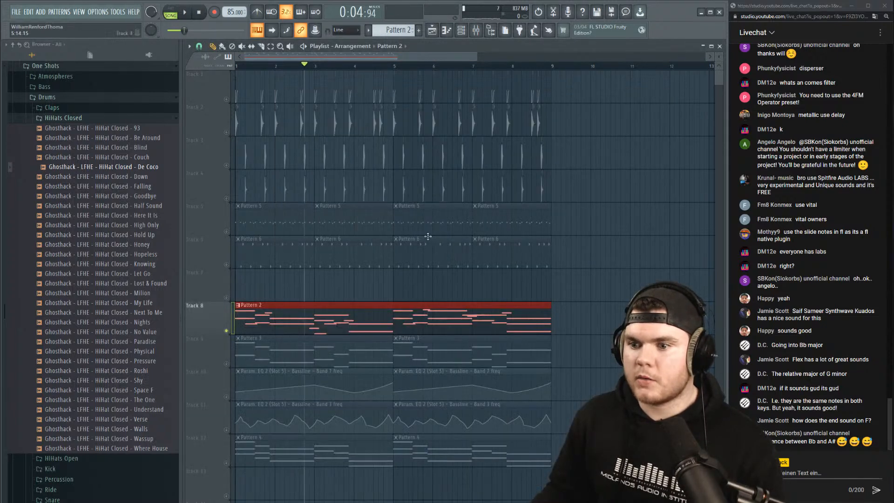
{"action": "left_click", "coordinate": [461, 30]}
{"action": "left_click", "coordinate": [346, 93]}
{"action": "left_click", "coordinate": [346, 104]}
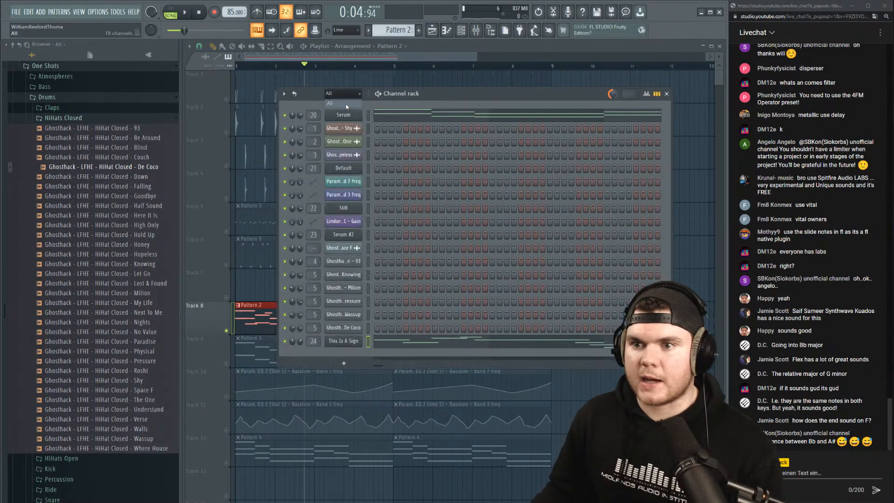
{"action": "left_click", "coordinate": [345, 236]}
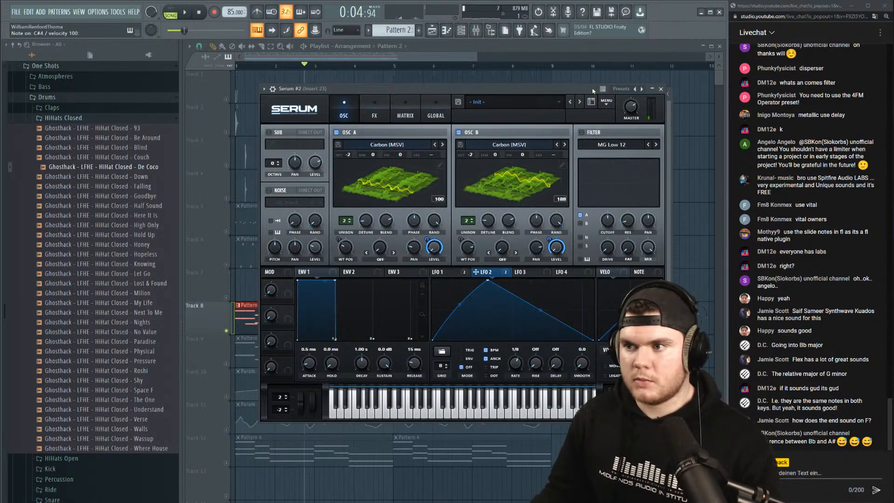
{"action": "left_click", "coordinate": [660, 89]}
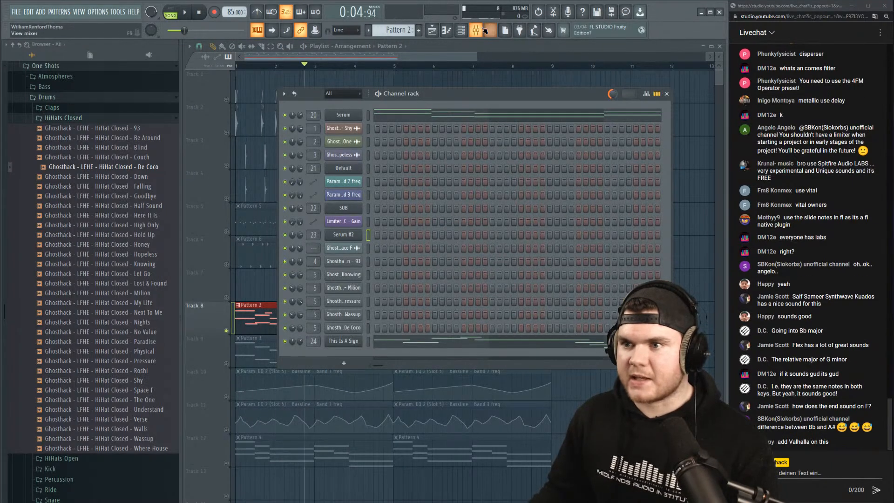
Rename mixer track 23 as Stupid.
{"action": "key", "text": "F9"}
{"action": "right_click", "coordinate": [432, 281]}
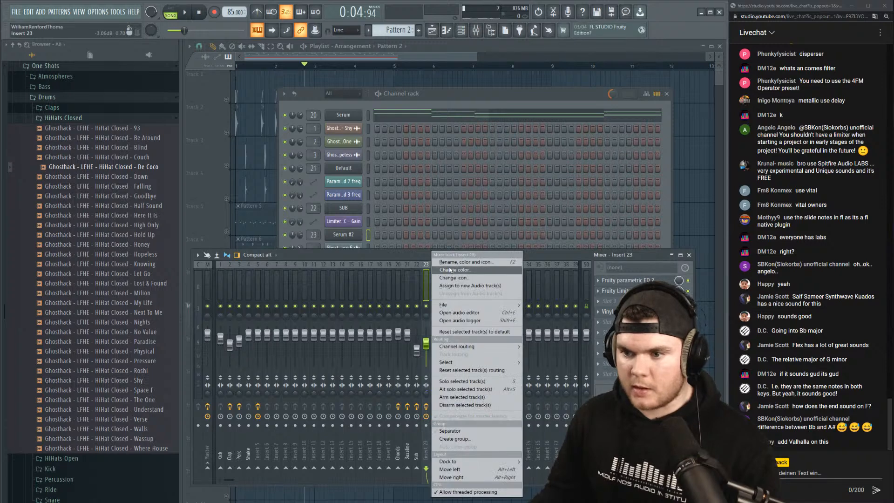
{"action": "left_click", "coordinate": [452, 268]}
{"action": "type", "text": "Stup"}
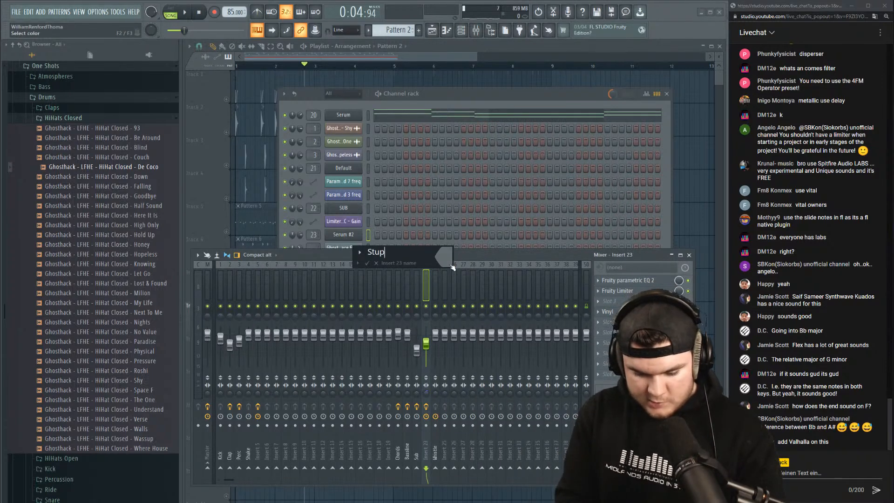
{"action": "type", "text": "id"}
{"action": "key", "text": "Return"}
Add Fruity Soft Clipper to the Whistle track's first effect slot and lower the track's volume fader slightly during playback.
{"action": "key", "text": "space"}
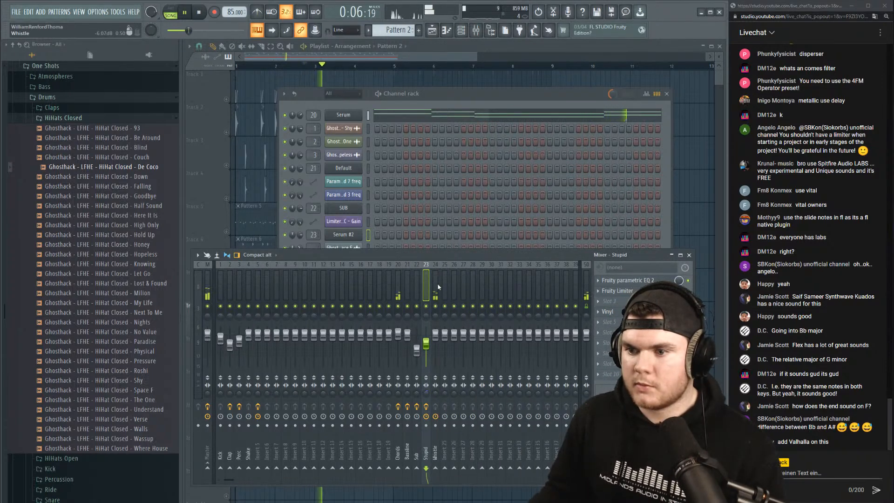
{"action": "left_click", "coordinate": [436, 303]}
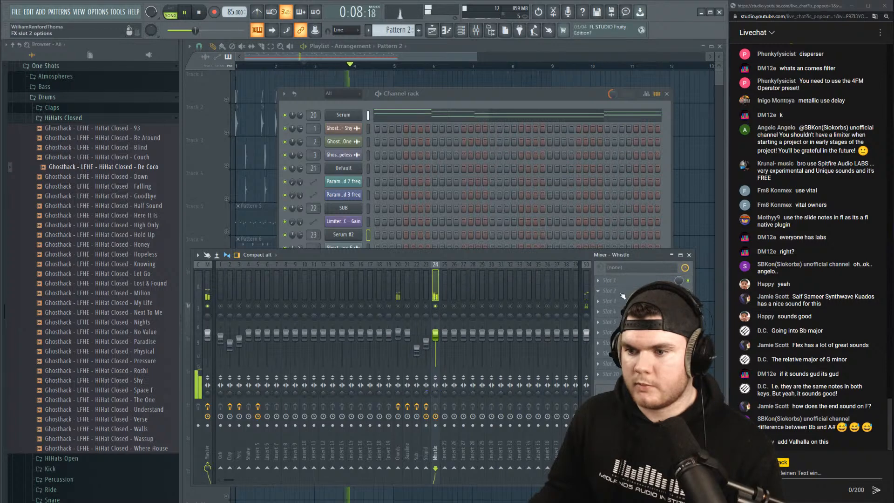
{"action": "key", "text": "space"}
{"action": "left_click", "coordinate": [613, 281]}
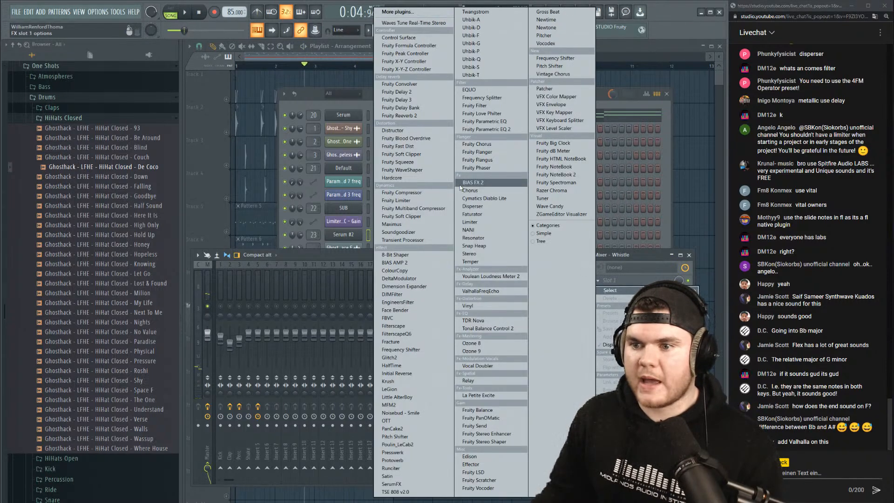
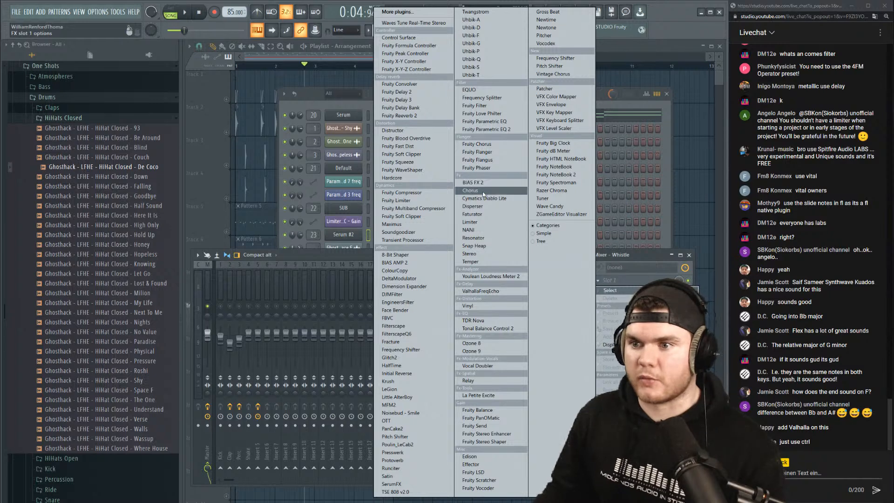
{"action": "left_click", "coordinate": [443, 154]}
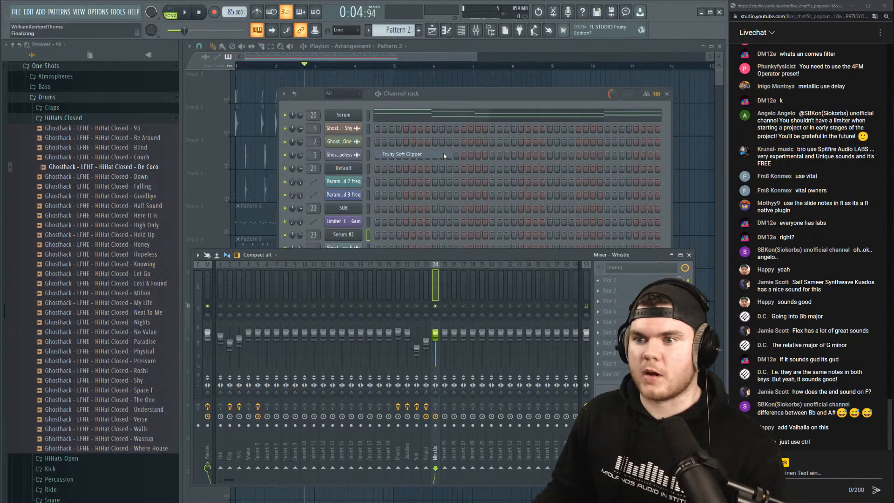
{"action": "key", "text": "space"}
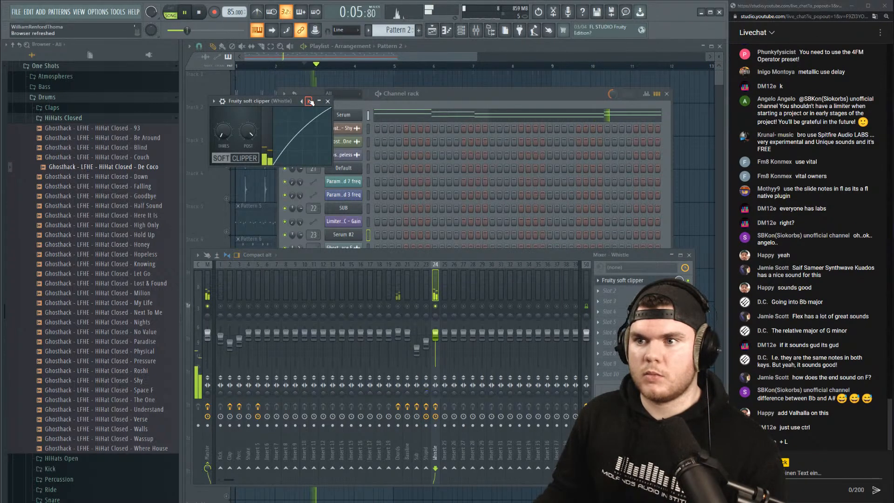
{"action": "right_click", "coordinate": [436, 308]}
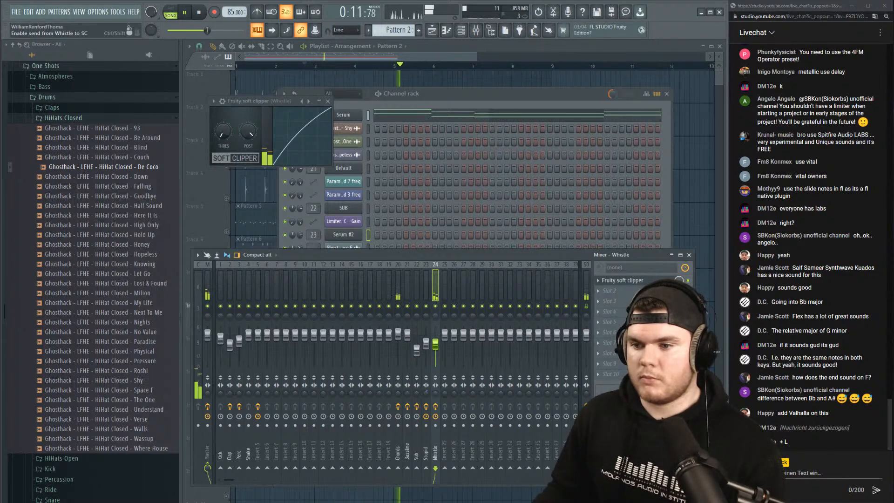
Add Vinyl to the Whistle track's third slot with Dust at 0%, Lo-Fi enabled and the year 1960, and reduce its mix level.
{"action": "left_click", "coordinate": [607, 301]}
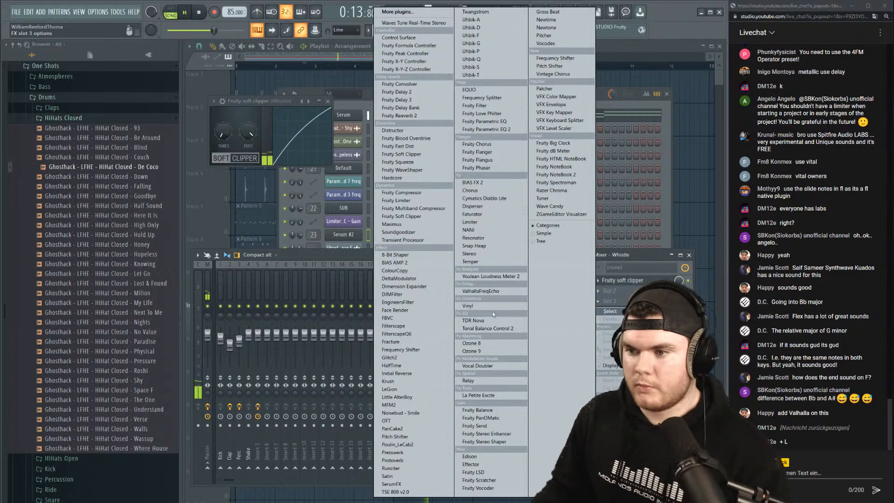
{"action": "left_click", "coordinate": [470, 305]}
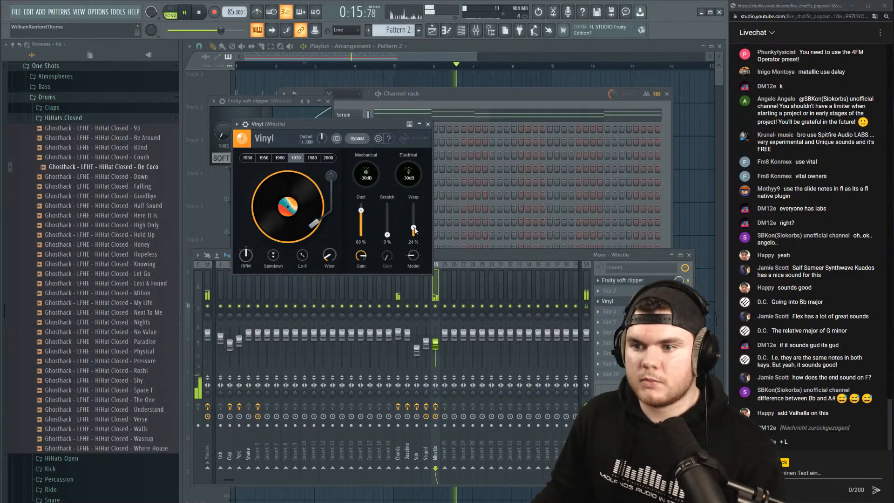
{"action": "left_click_drag", "start_coordinate": [361, 211], "coordinate": [338, 191]}
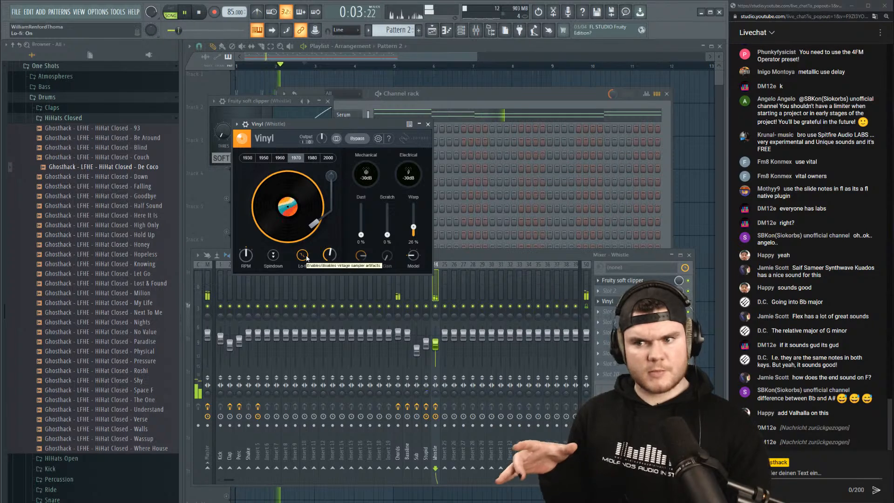
{"action": "left_click", "coordinate": [280, 157]}
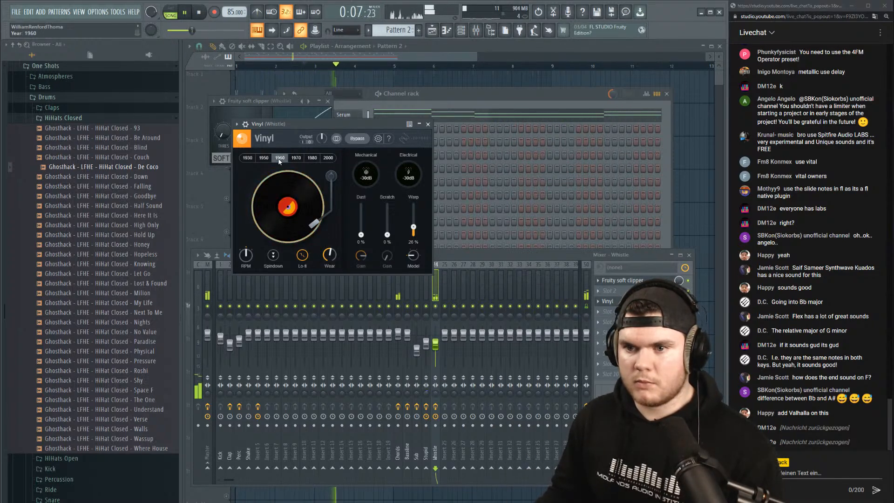
{"action": "left_click_drag", "start_coordinate": [678, 301], "coordinate": [679, 344]}
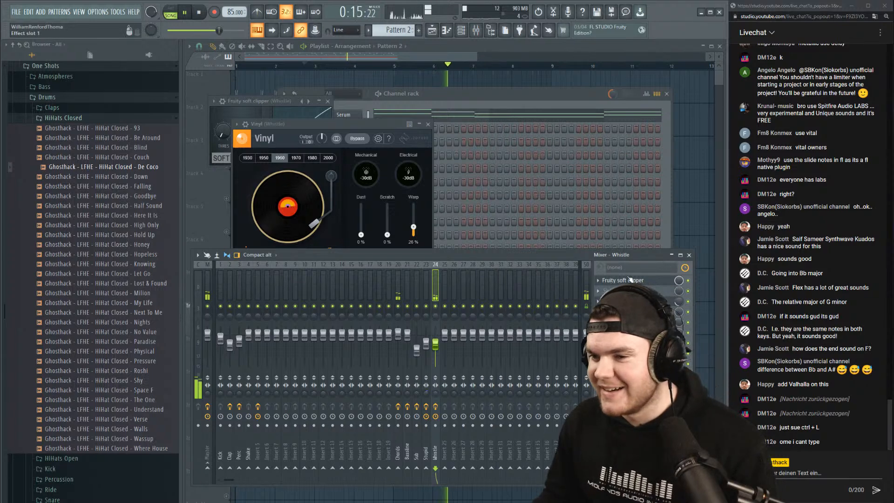
{"action": "key", "text": "space"}
Close the open plugin windows and add Fruity Parametric EQ 2 to the Whistle track's fifth effect slot.
{"action": "left_click", "coordinate": [623, 302]}
{"action": "left_click", "coordinate": [623, 301]}
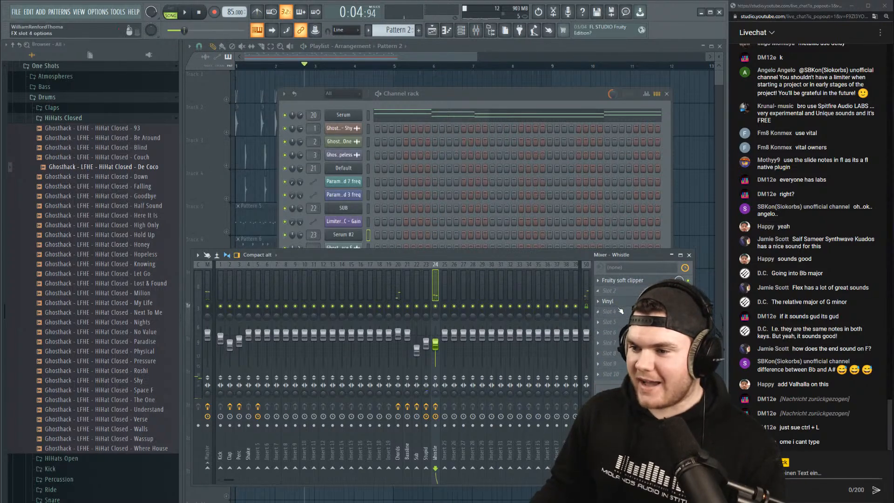
{"action": "mouse_move", "coordinate": [610, 317]}
{"action": "left_click", "coordinate": [503, 130]}
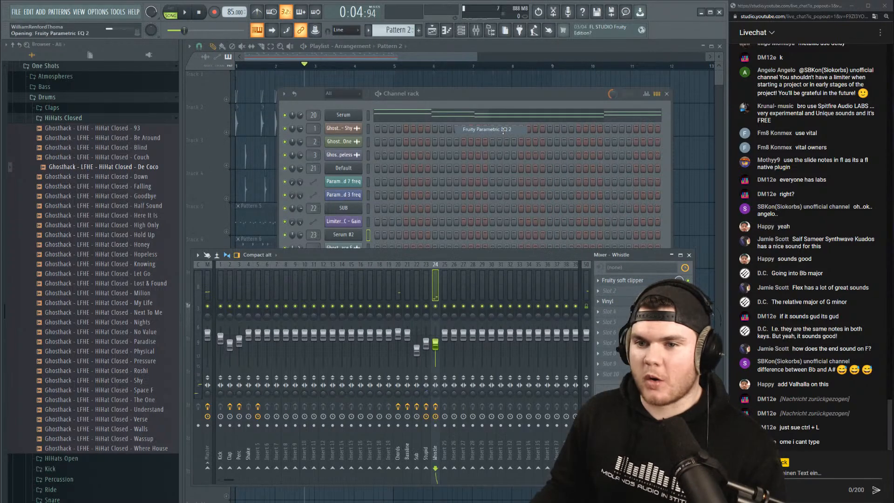
{"action": "left_click", "coordinate": [528, 151]}
{"action": "left_click", "coordinate": [529, 152]}
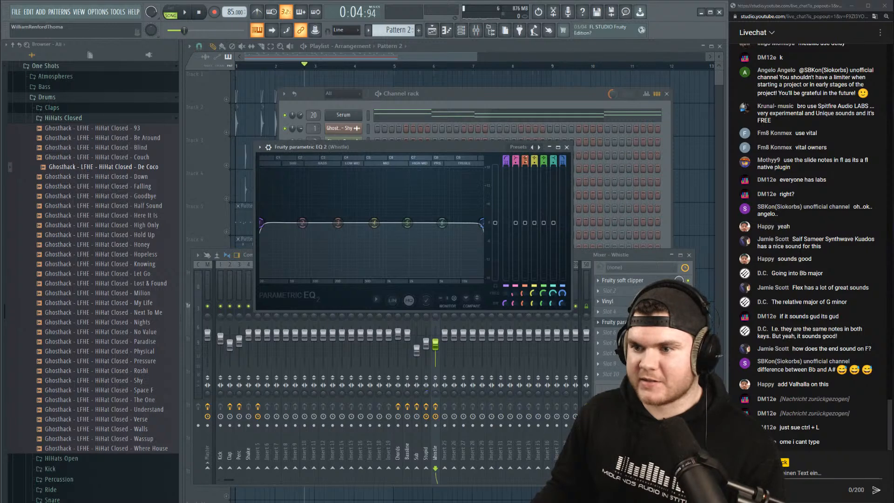
Roll off the Whistle track's highs with EQ band 7, lowering its cutoff frequency during playback, and close the EQ.
{"action": "left_click_drag", "start_coordinate": [563, 166], "coordinate": [563, 164]}
{"action": "key", "text": "space"}
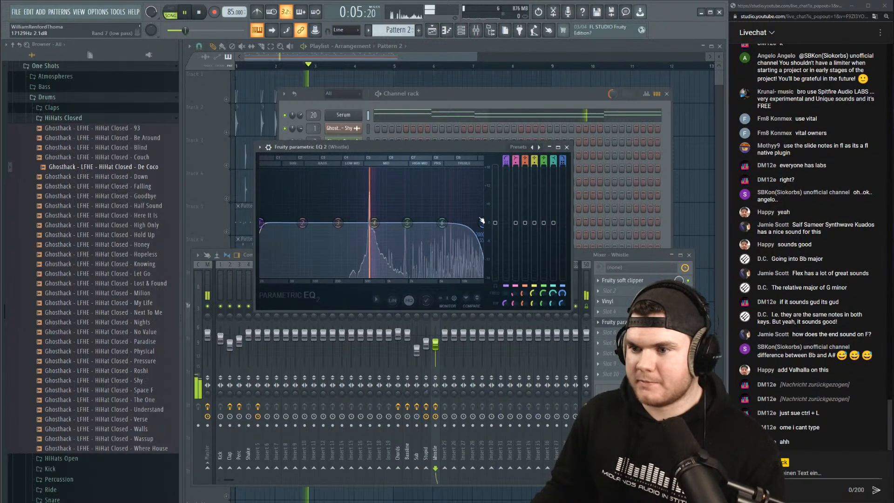
{"action": "left_click_drag", "start_coordinate": [474, 223], "coordinate": [464, 223]}
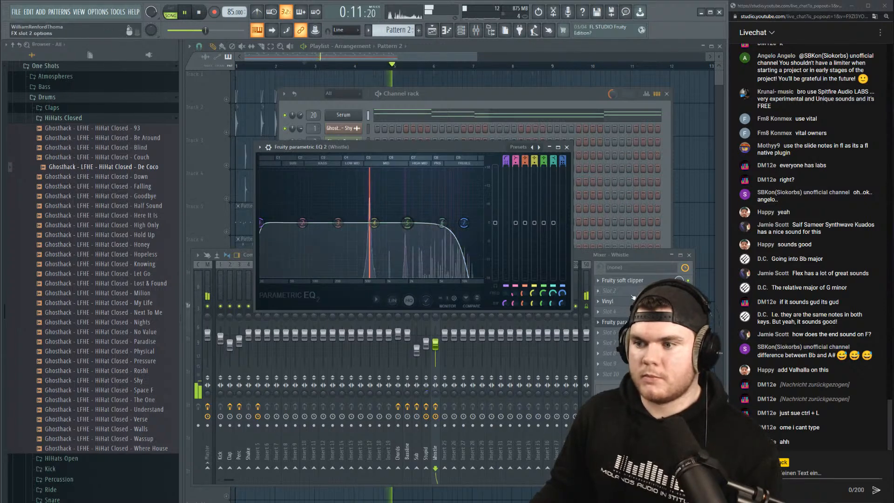
{"action": "left_click", "coordinate": [567, 147]}
Add HalfTime to the Whistle track's sixth effect slot and audition it with the song.
{"action": "left_click", "coordinate": [616, 331]}
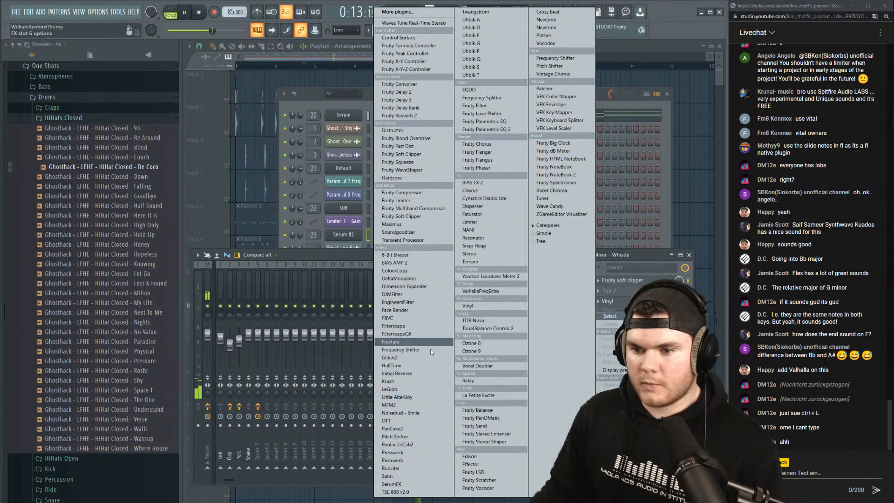
{"action": "left_click", "coordinate": [392, 365]}
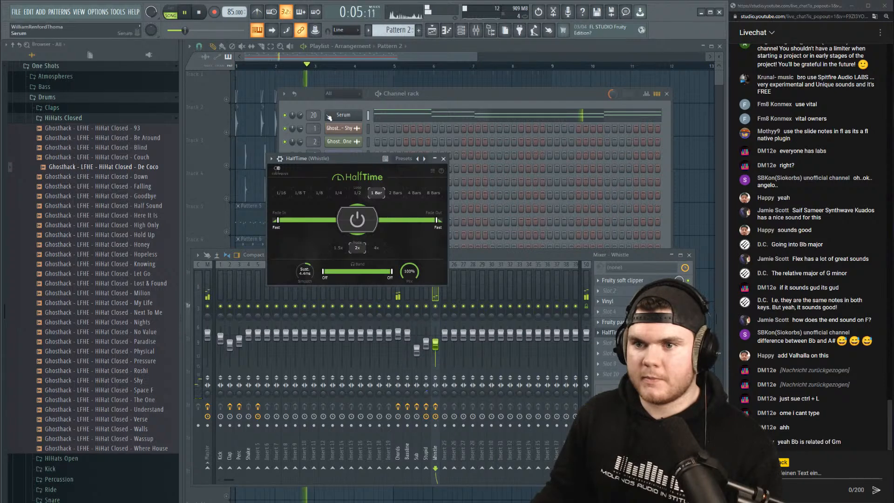
{"action": "key", "text": "space"}
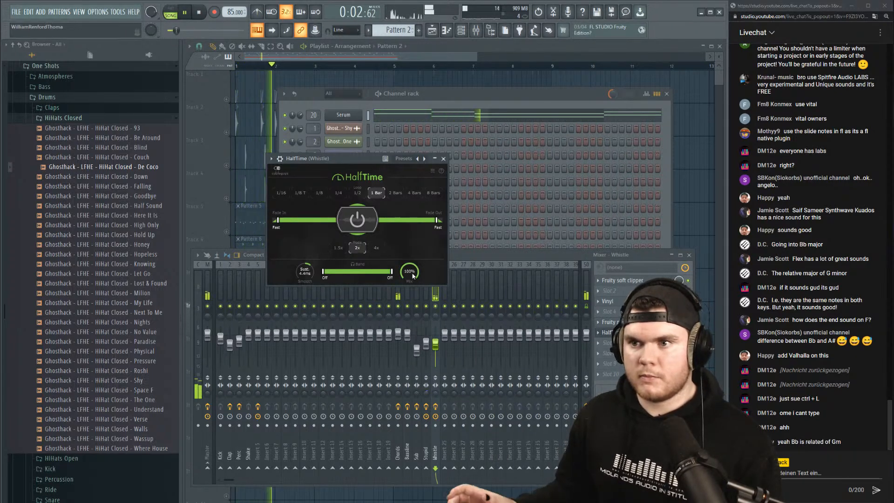
Audition shorter HalfTime lengths, choose 1/8, set the smoothing to 28 ms and reduce the mix.
{"action": "left_click", "coordinate": [362, 198]}
{"action": "key", "text": "space"}
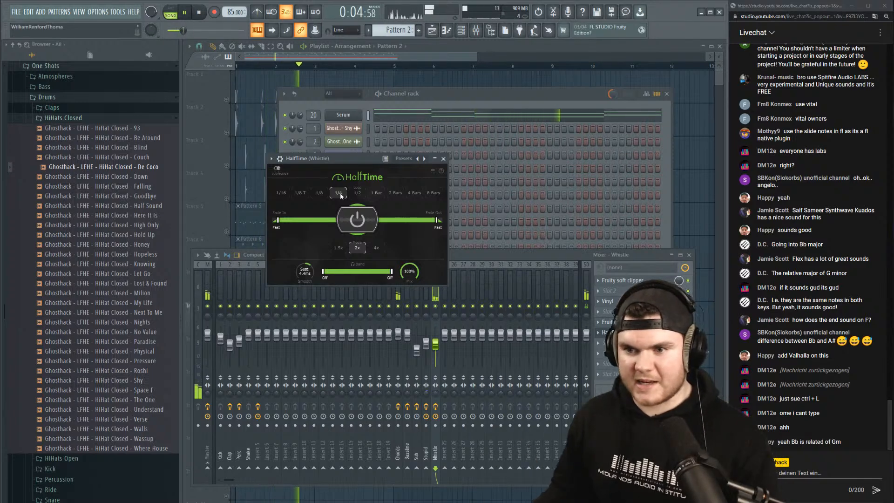
{"action": "left_click", "coordinate": [322, 192]}
{"action": "key", "text": "space"}
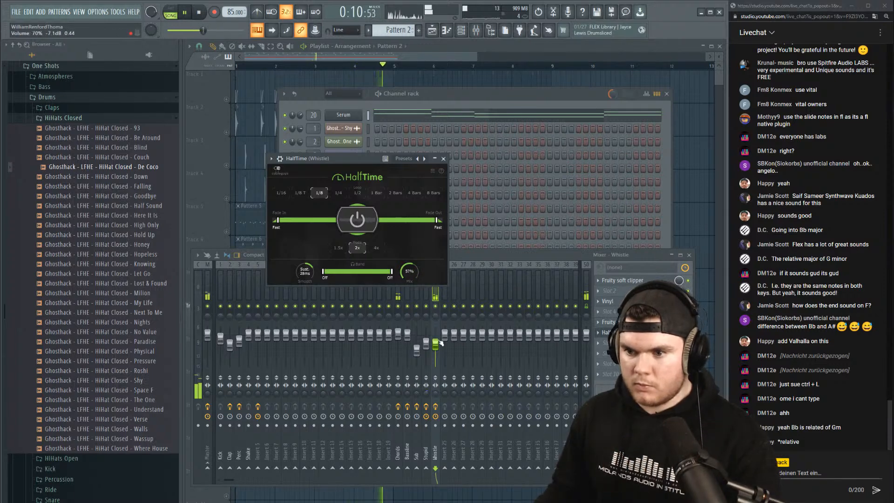
Raise the Whistle track's volume fader slightly during playback, auditioning HalfTime at a 1/2 length.
{"action": "left_click_drag", "start_coordinate": [440, 342], "coordinate": [435, 339]}
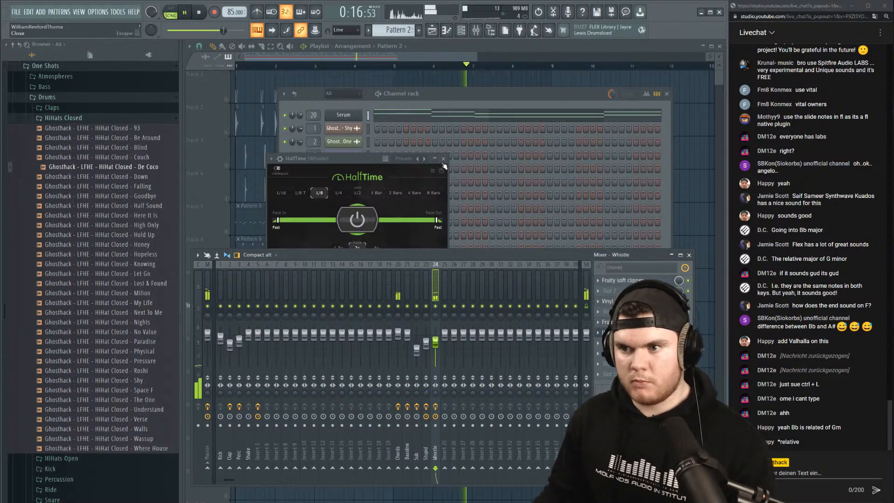
{"action": "left_click", "coordinate": [367, 160]}
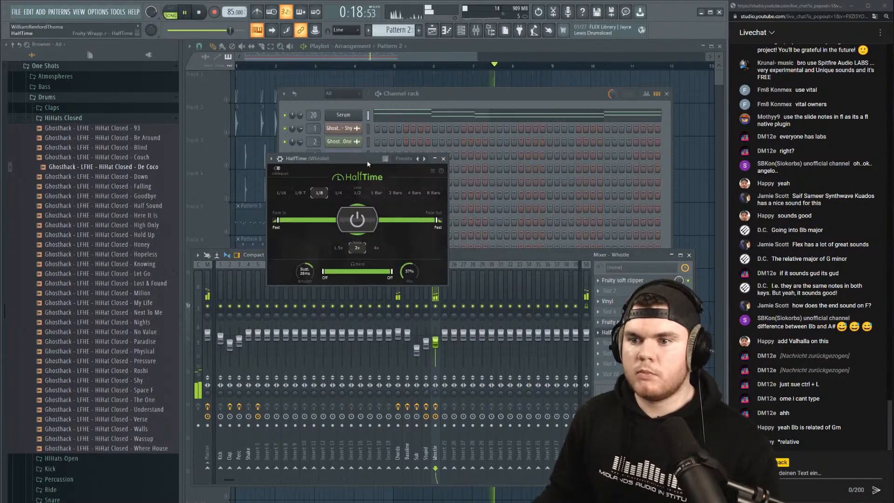
{"action": "left_click", "coordinate": [358, 192]}
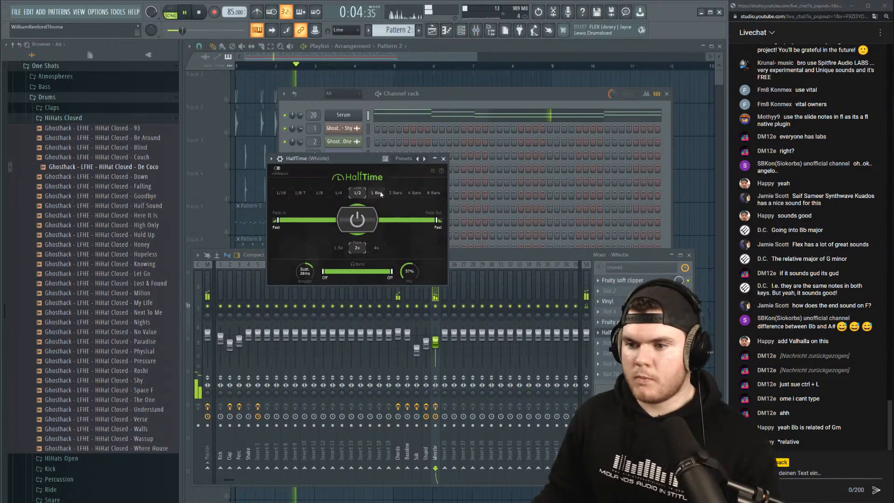
{"action": "left_click", "coordinate": [443, 159]}
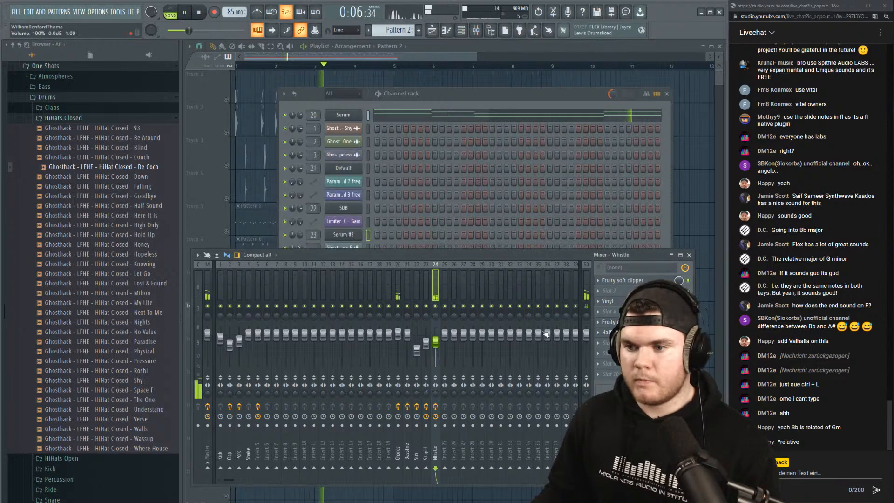
{"action": "left_click_drag", "start_coordinate": [435, 342], "coordinate": [435, 339]}
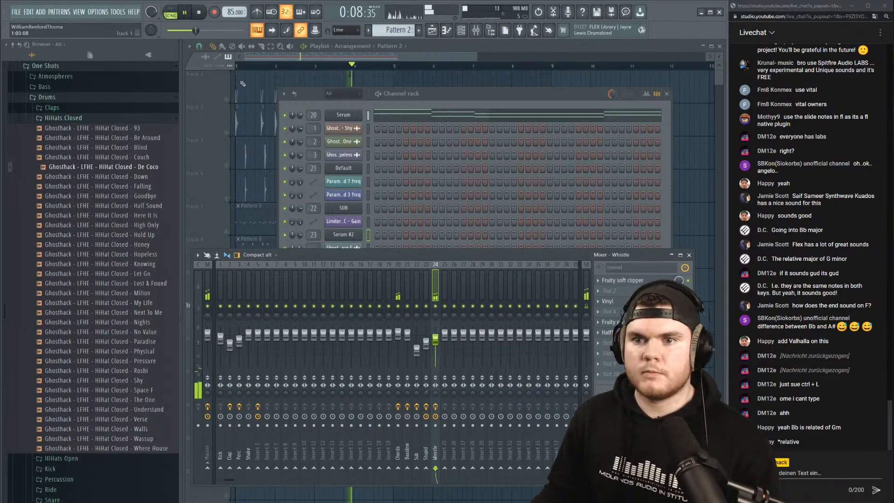
Play the full arrangement from the start and compare the Stupid and Whistle tracks in the mixer.
{"action": "key", "text": "F12"}
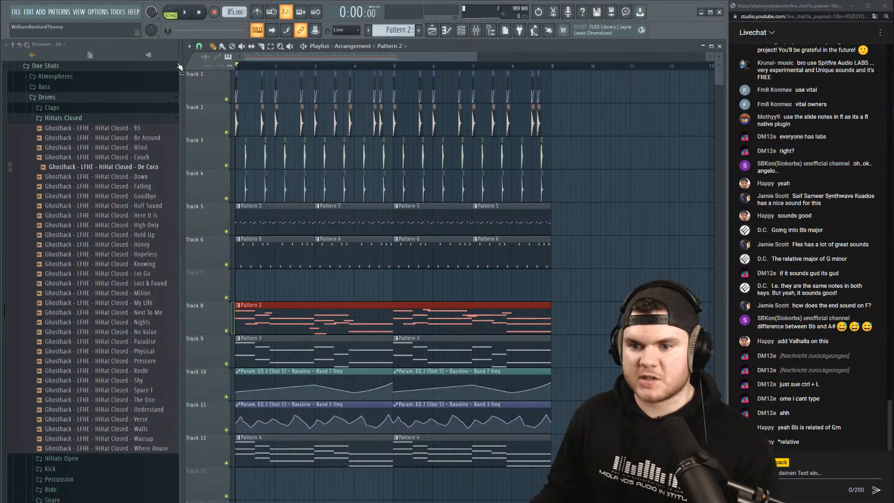
{"action": "key", "text": "space"}
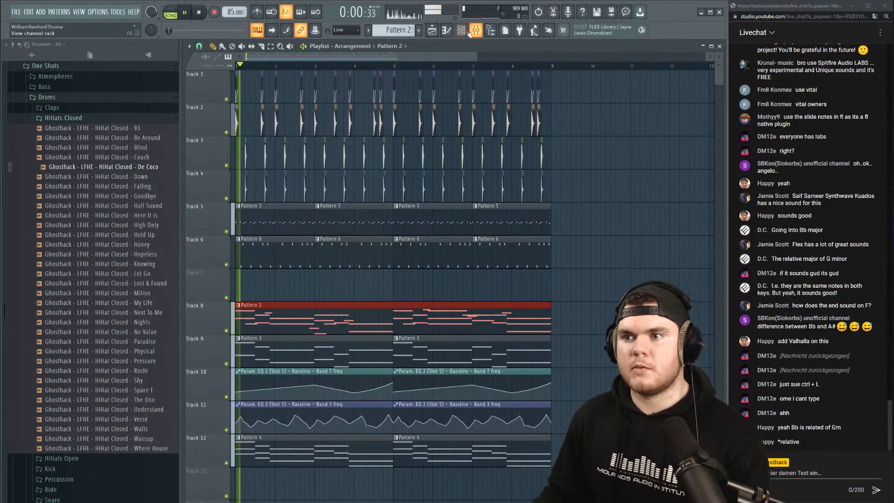
{"action": "key", "text": "F7"}
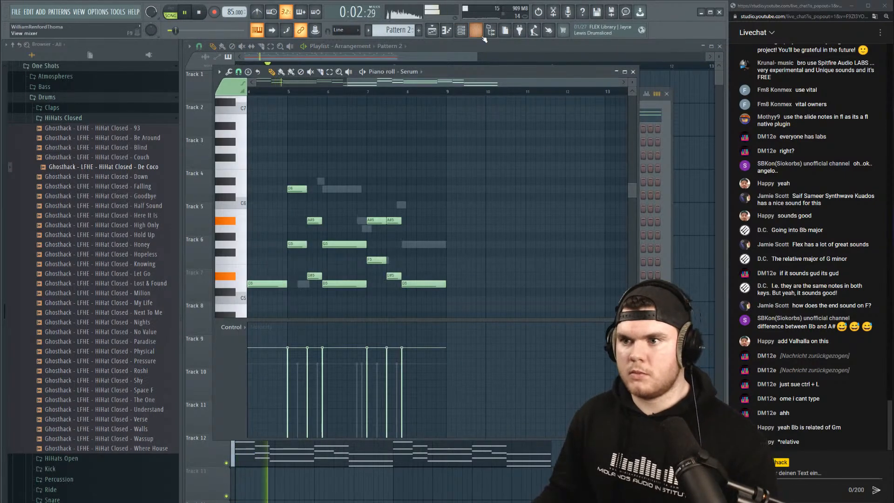
{"action": "key", "text": "F9"}
{"action": "left_click", "coordinate": [429, 343]}
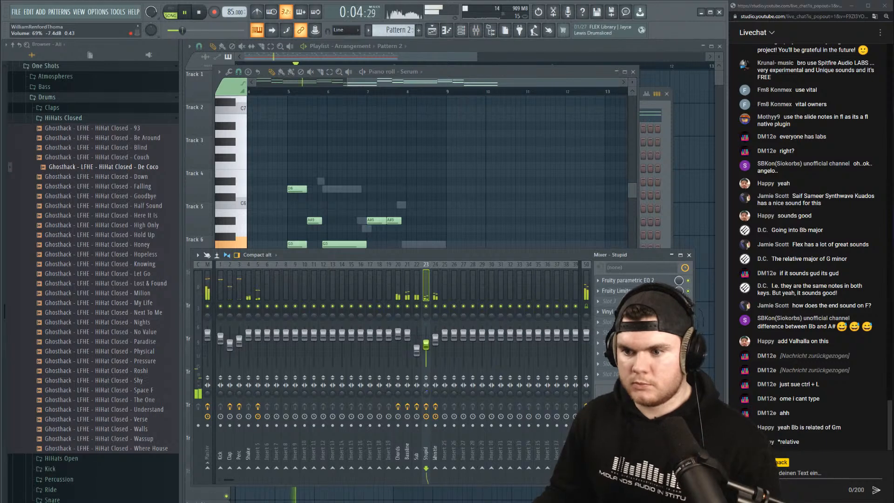
{"action": "left_click", "coordinate": [433, 314]}
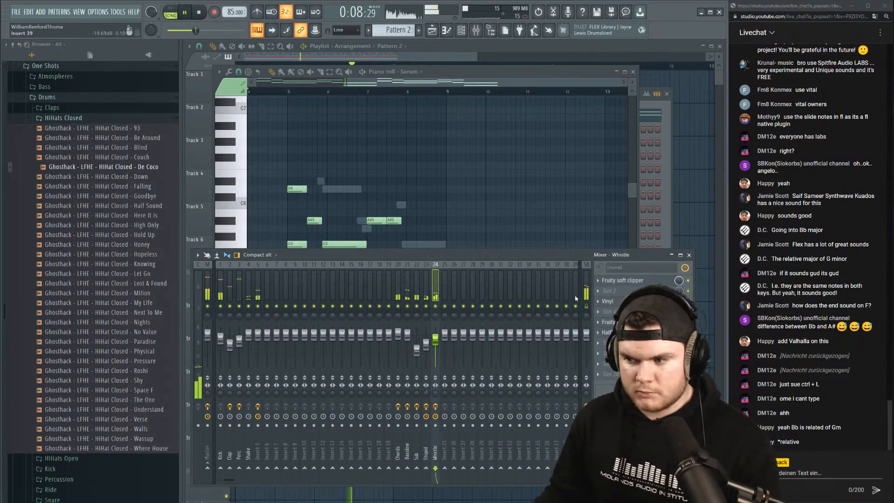
{"action": "key", "text": "space"}
Review the Whistle track's HalfTime settings during playback and solo the Whistle track.
{"action": "left_click", "coordinate": [613, 332]}
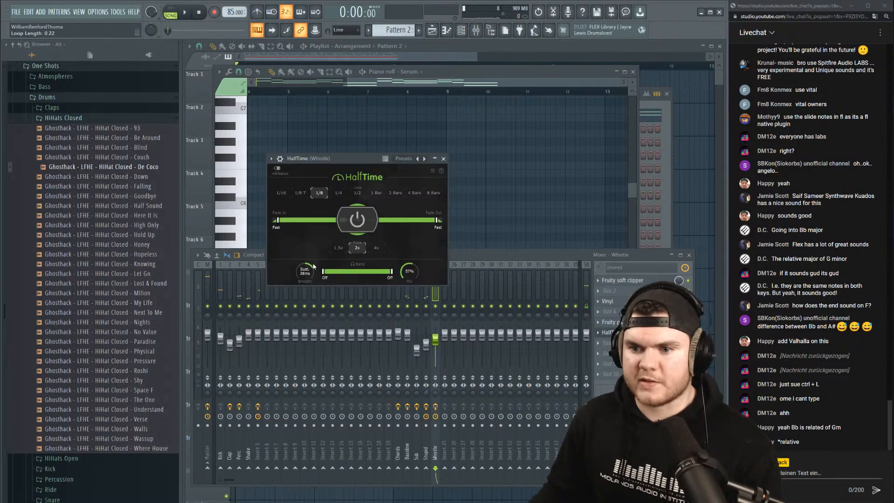
{"action": "key", "text": "space"}
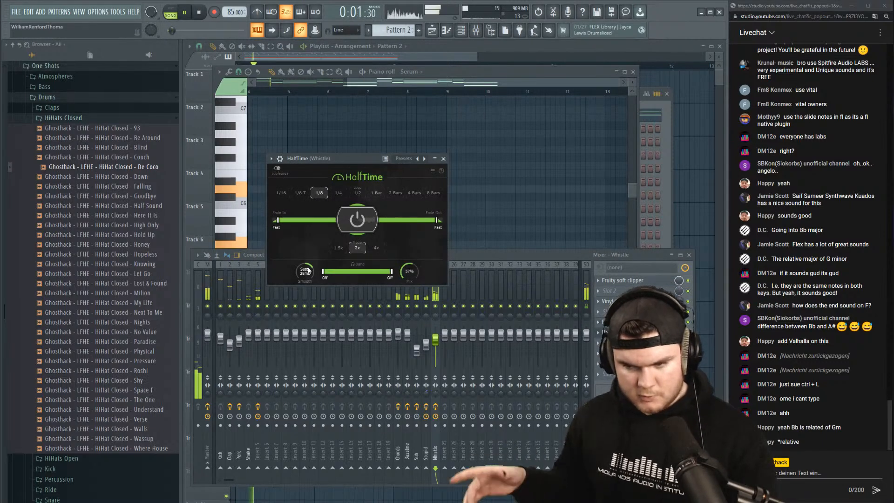
{"action": "left_click", "coordinate": [436, 298]}
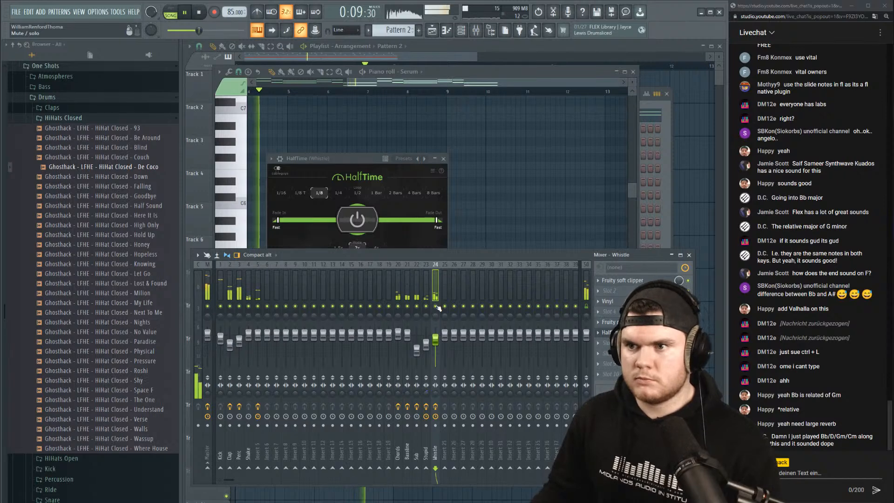
{"action": "right_click", "coordinate": [436, 306]}
{"action": "key", "text": "space"}
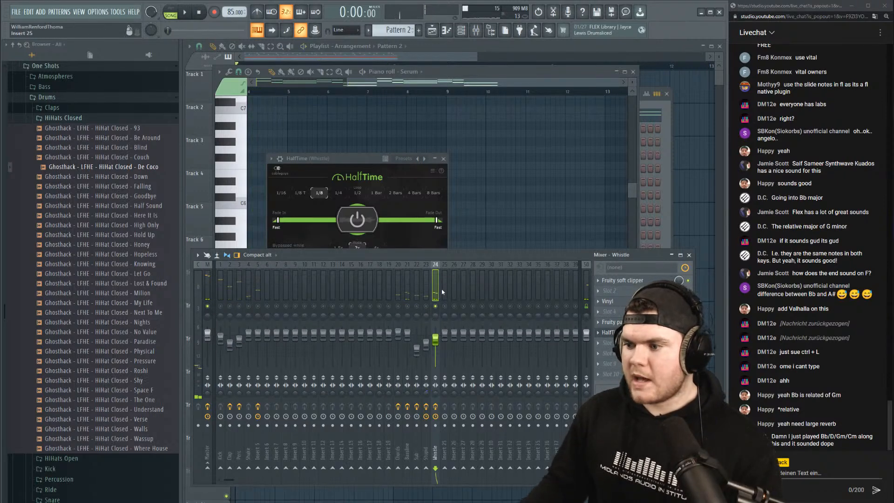
Add Fruity Reeverb 2 to the Whistle track's seventh effect slot and raise its wet level during playback.
{"action": "left_click", "coordinate": [613, 339]}
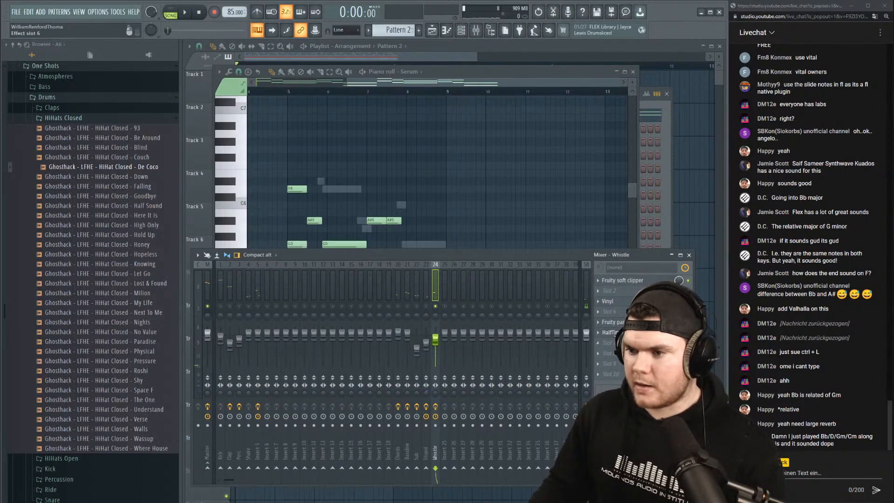
{"action": "left_click", "coordinate": [610, 347]}
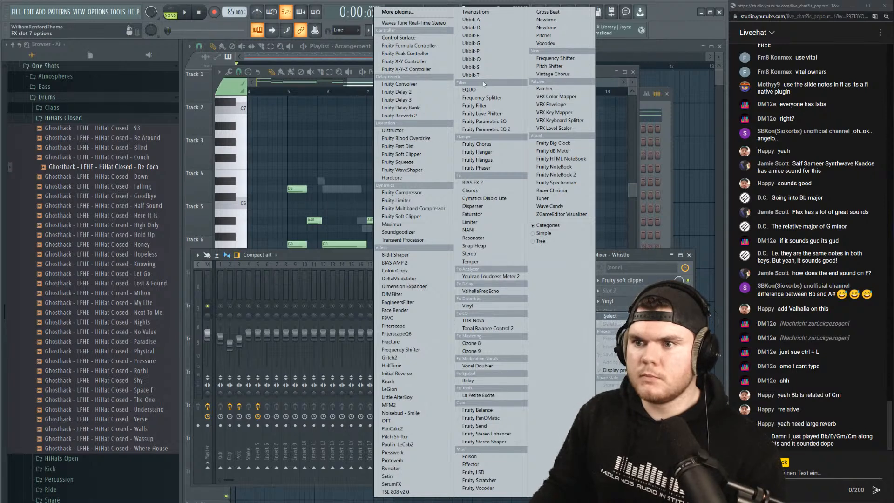
{"action": "left_click", "coordinate": [399, 115]}
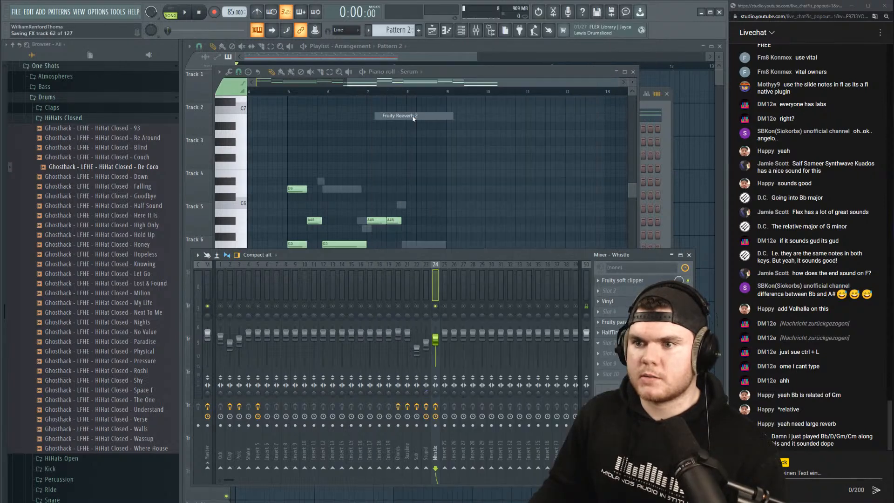
{"action": "key", "text": "space"}
{"action": "left_click_drag", "start_coordinate": [345, 78], "coordinate": [372, 125]}
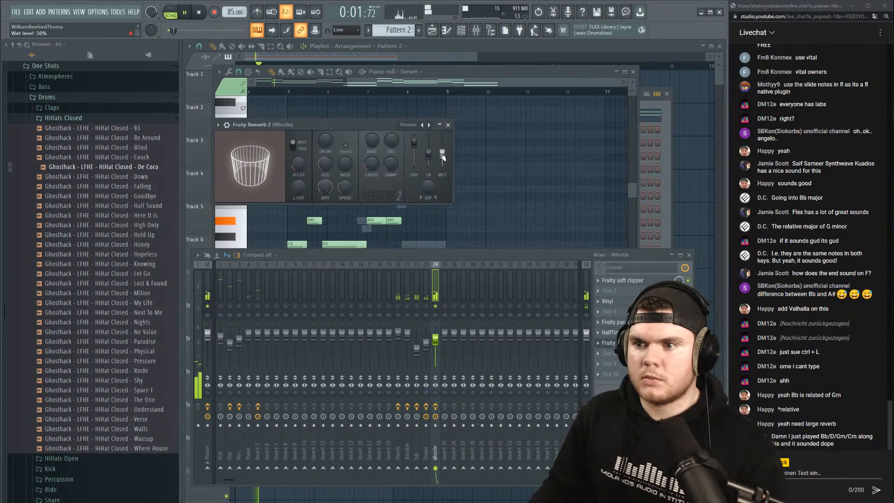
{"action": "left_click_drag", "start_coordinate": [441, 155], "coordinate": [442, 142]}
Check the audio settings and the list of available output devices without changing the device.
{"action": "left_click", "coordinate": [98, 12]}
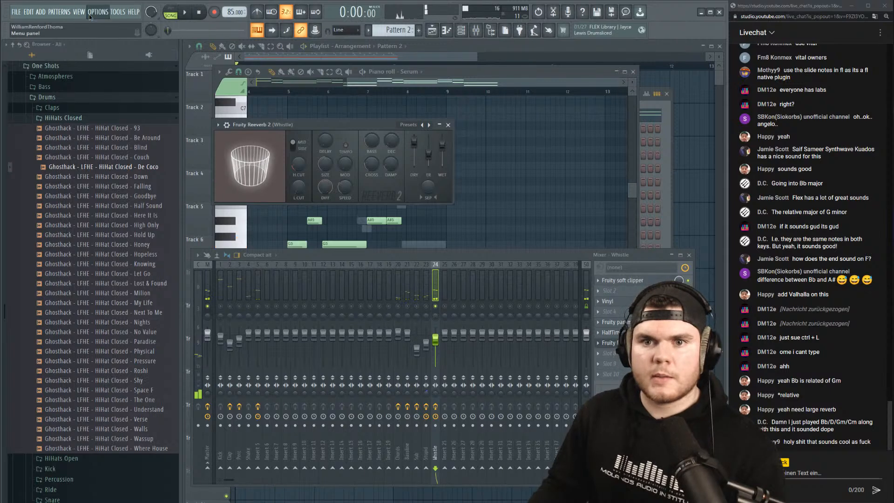
{"action": "left_click", "coordinate": [115, 40]}
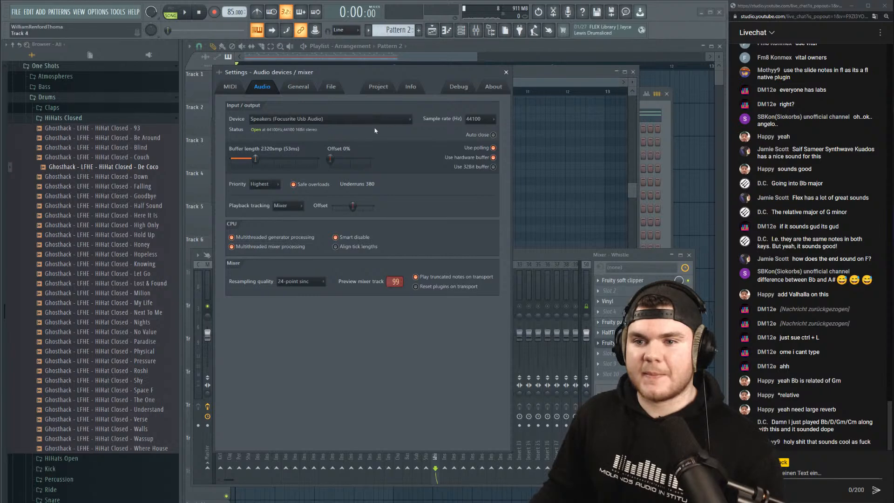
{"action": "left_click", "coordinate": [306, 120]}
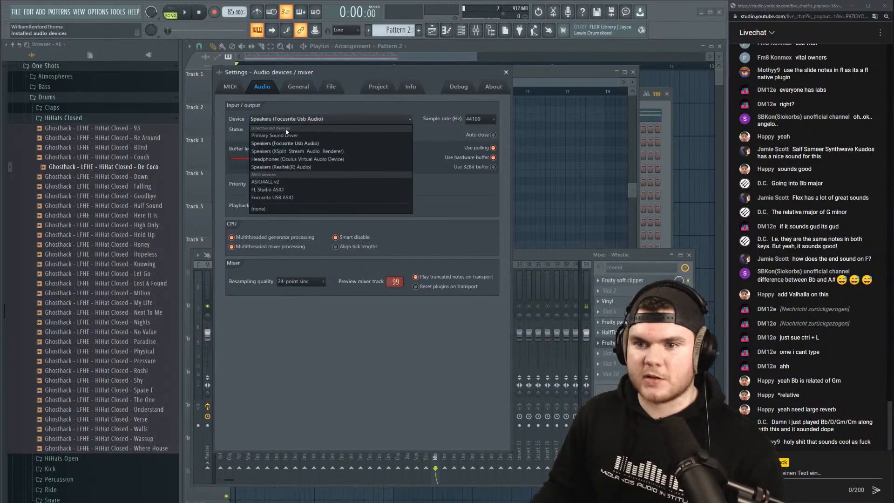
{"action": "left_click", "coordinate": [317, 112]}
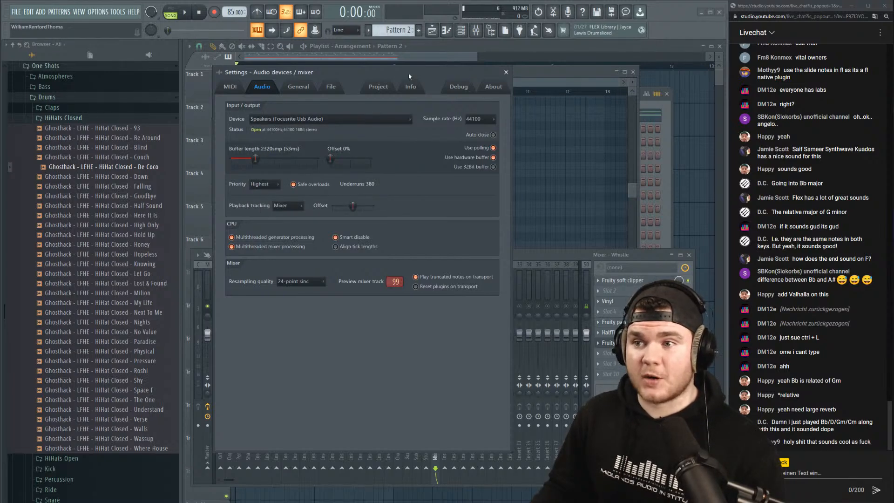
{"action": "left_click", "coordinate": [506, 73]}
Adjust Fruity Reeverb 2's high cut, high damping and room size during playback of the soloed Whistle track.
{"action": "key", "text": "space"}
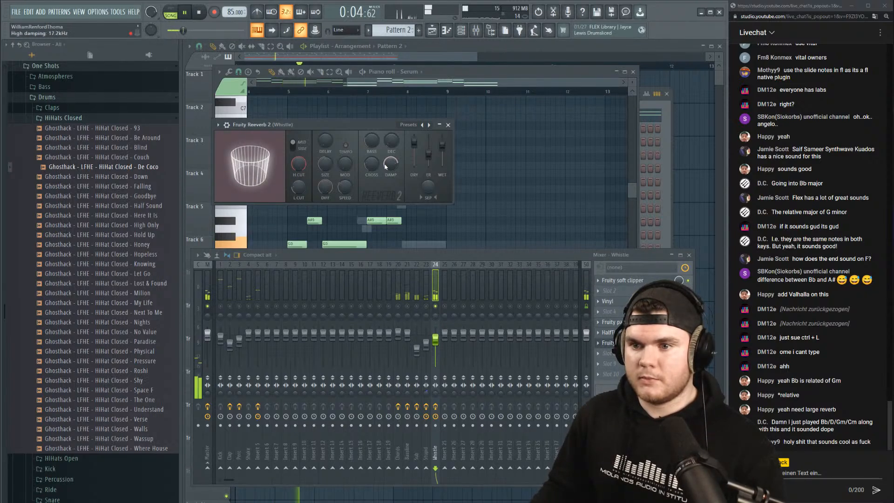
{"action": "left_click_drag", "start_coordinate": [325, 164], "coordinate": [327, 184]}
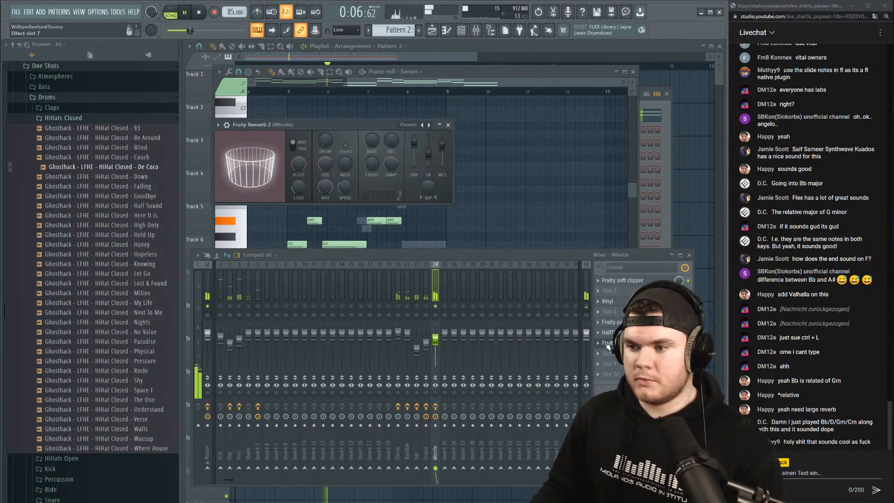
Add Fruity Delay 3 to the Whistle track's ninth effect slot, offset its delay pan and lower its wet output during playback.
{"action": "key", "text": "space"}
{"action": "left_click", "coordinate": [605, 363]}
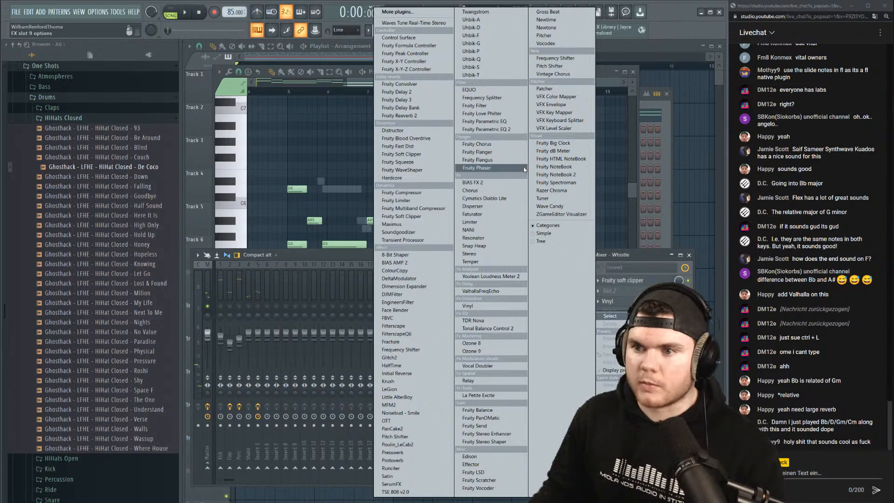
{"action": "left_click", "coordinate": [396, 100]}
{"action": "key", "text": "space"}
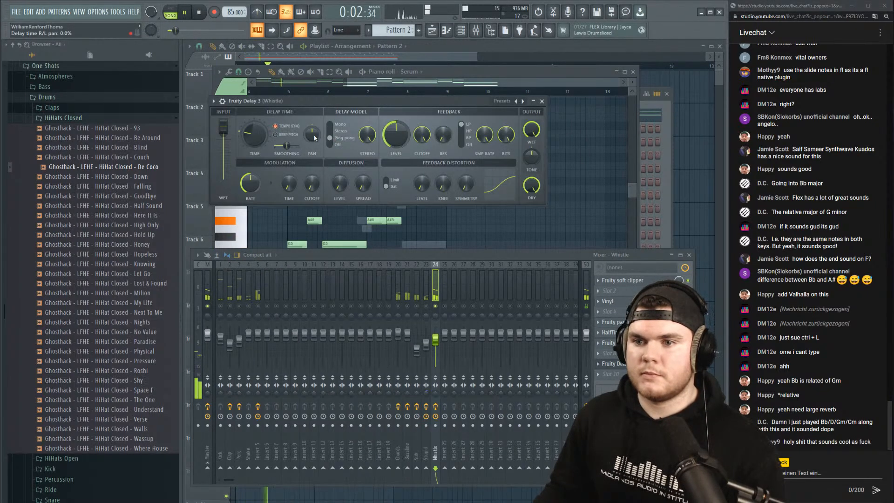
{"action": "left_click_drag", "start_coordinate": [314, 138], "coordinate": [314, 137]}
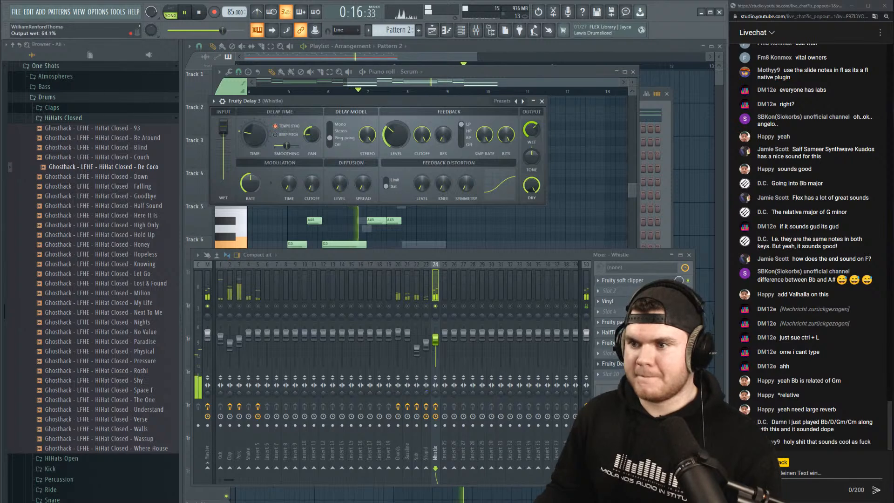
{"action": "left_click_drag", "start_coordinate": [531, 129], "coordinate": [531, 134]}
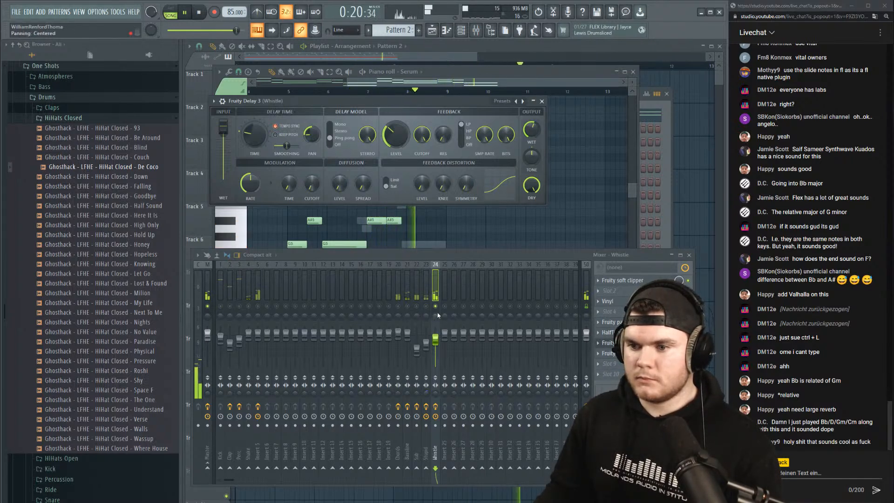
{"action": "key", "text": "space"}
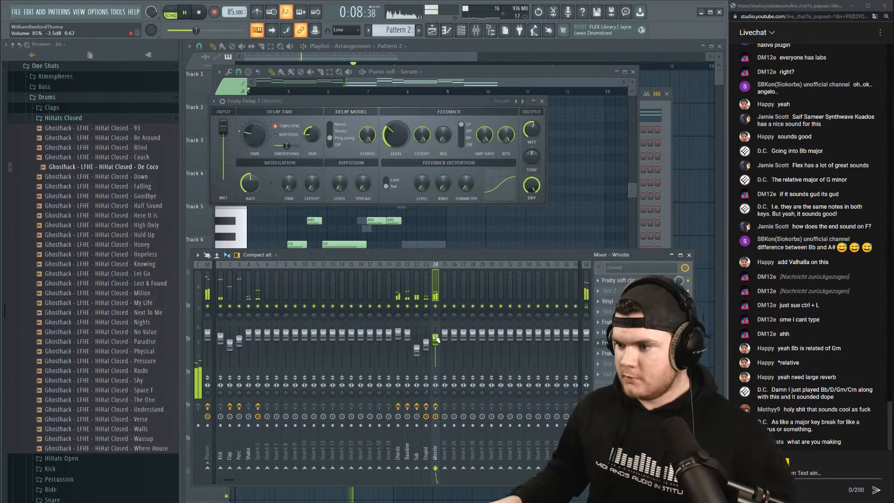
Solo the Stupid mixer track, filter the channels to Unsorted, and cut the This Is A Sign notes from Pattern 2.
{"action": "left_click", "coordinate": [425, 298]}
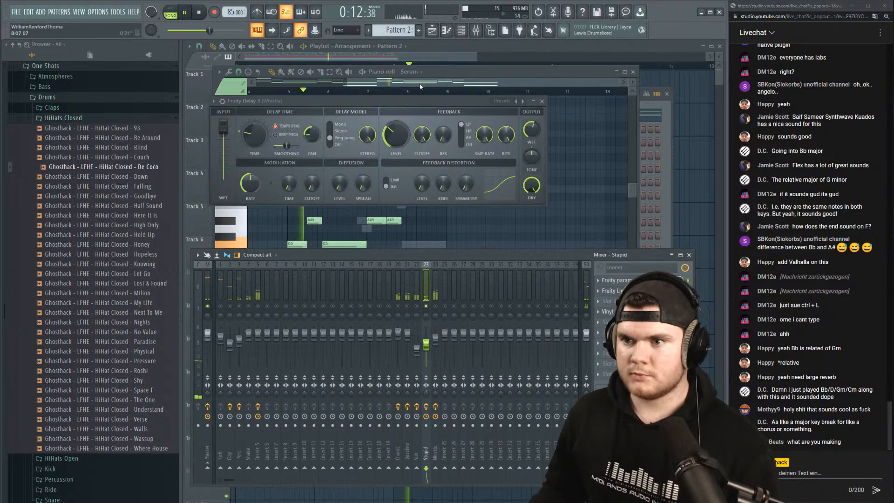
{"action": "left_click", "coordinate": [432, 30]}
{"action": "key", "text": "space"}
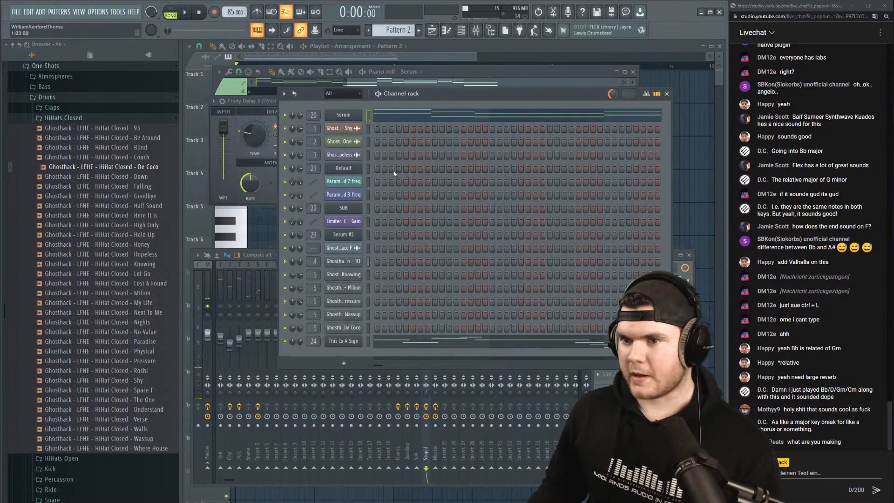
{"action": "left_click", "coordinate": [343, 97]}
{"action": "left_click", "coordinate": [336, 131]}
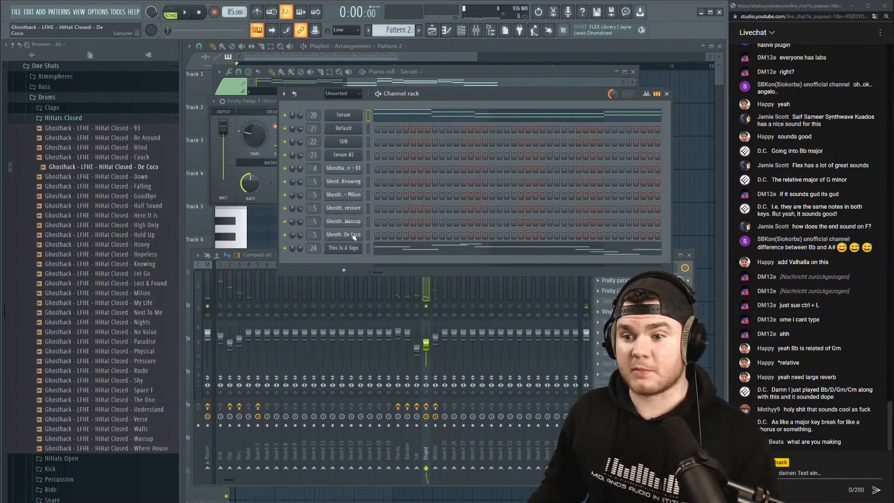
{"action": "right_click", "coordinate": [357, 247]}
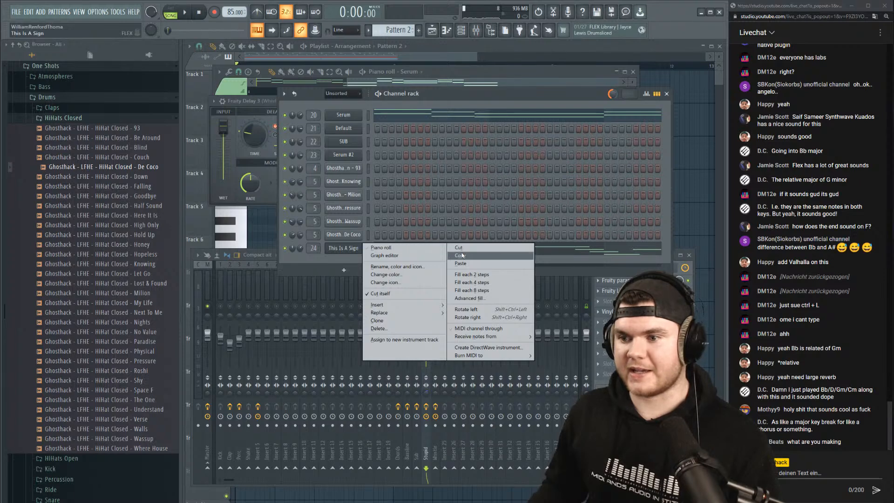
{"action": "left_click", "coordinate": [471, 256]}
{"action": "right_click", "coordinate": [355, 249]}
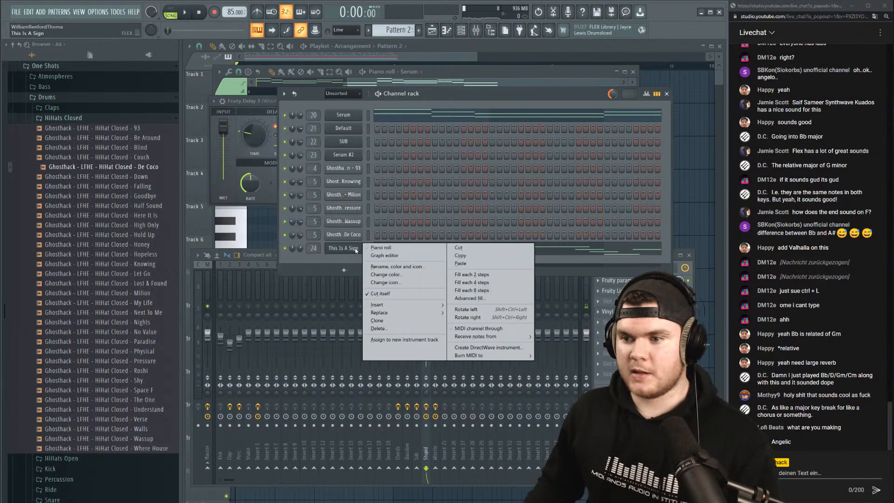
{"action": "left_click", "coordinate": [455, 248]}
Create Pattern 7, paste the melody into the This Is A Sign channel, and return to the playlist for playback.
{"action": "left_click", "coordinate": [419, 31]}
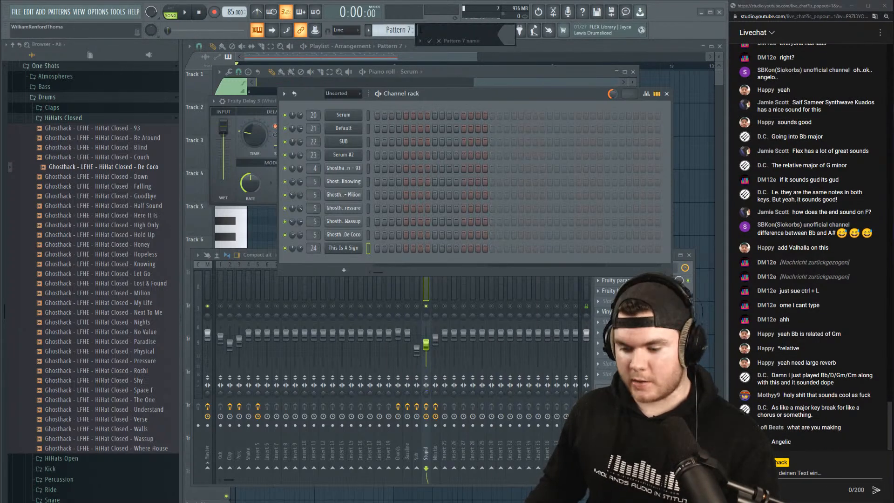
{"action": "right_click", "coordinate": [336, 250]}
{"action": "left_click", "coordinate": [463, 267]}
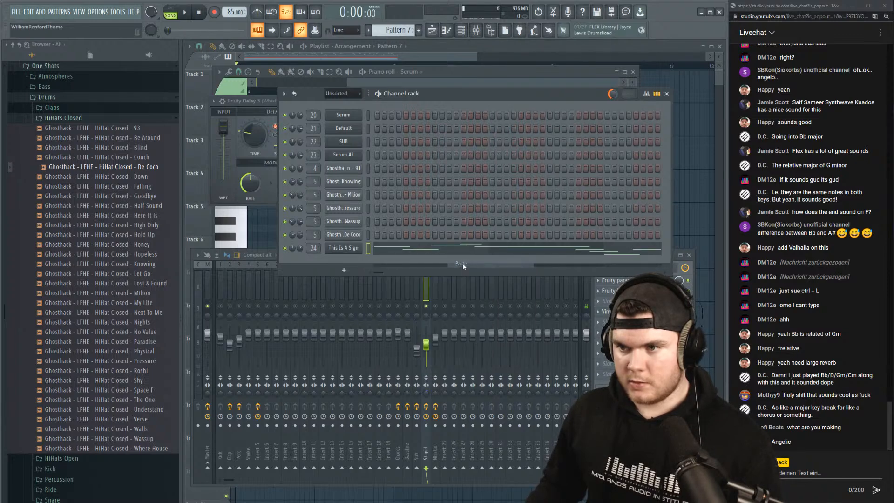
{"action": "left_click", "coordinate": [468, 49]}
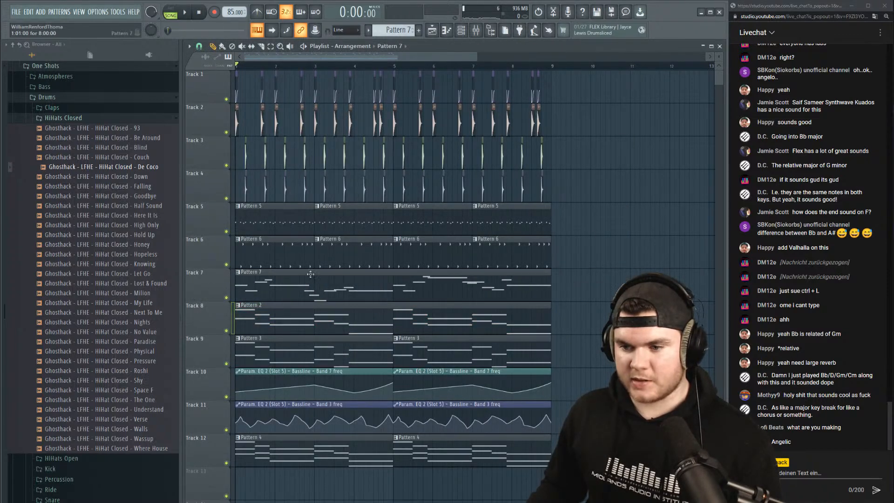
{"action": "key", "text": "space"}
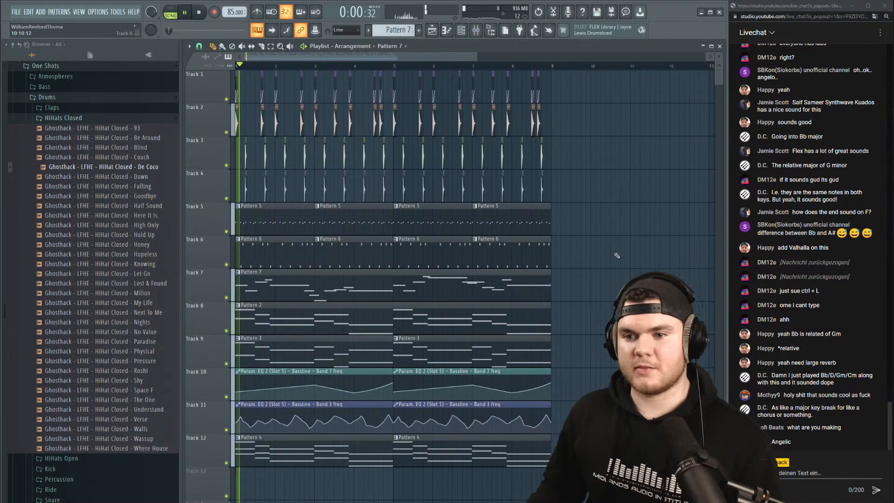
Open the Serum #2 instrument and set oscillator B's unison detune to 0.01.
{"action": "key", "text": "F6"}
{"action": "key", "text": "space"}
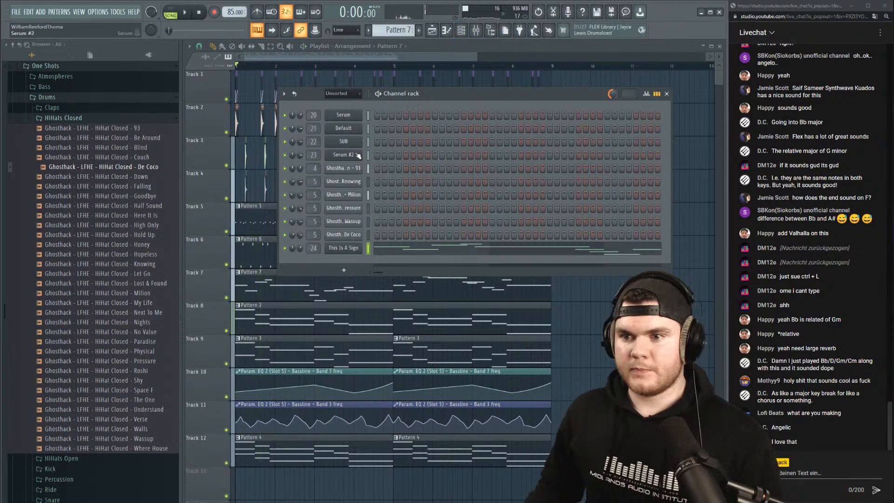
{"action": "left_click", "coordinate": [354, 155]}
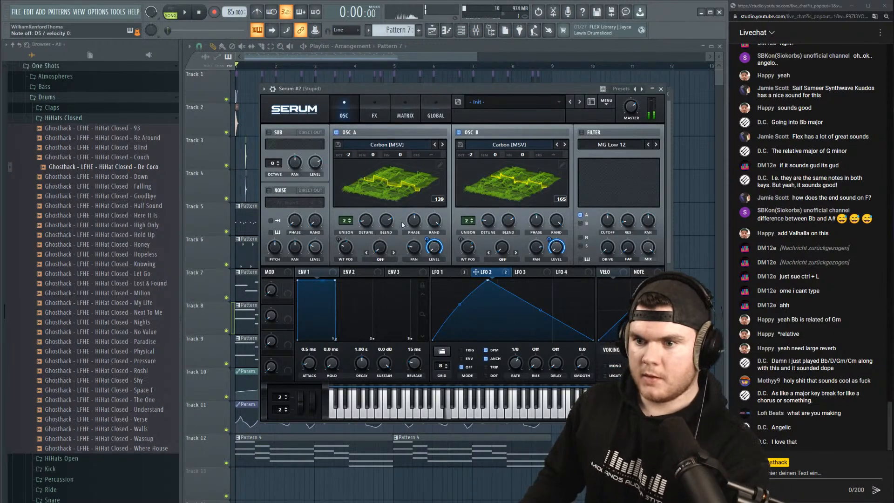
{"action": "left_click_drag", "start_coordinate": [488, 223], "coordinate": [488, 225]}
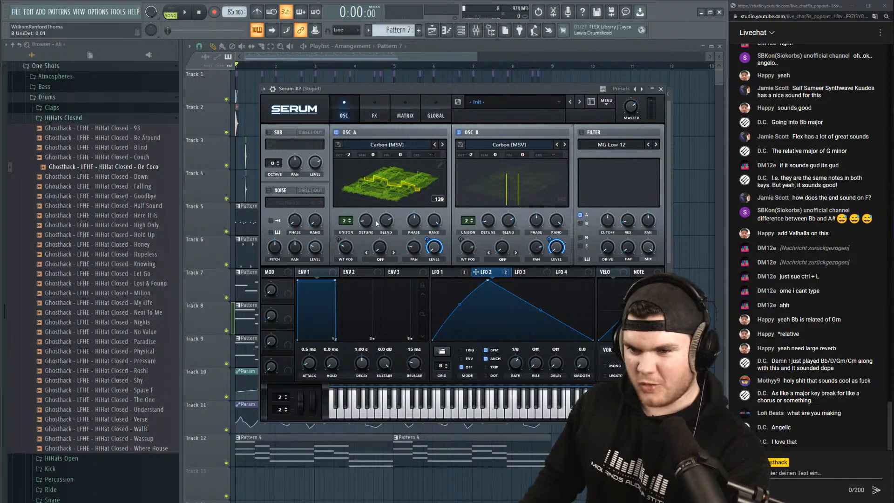
Adjust the mix of Serum #2's Combs filter effect to about halfway during playback and close the instrument.
{"action": "left_click", "coordinate": [375, 115]}
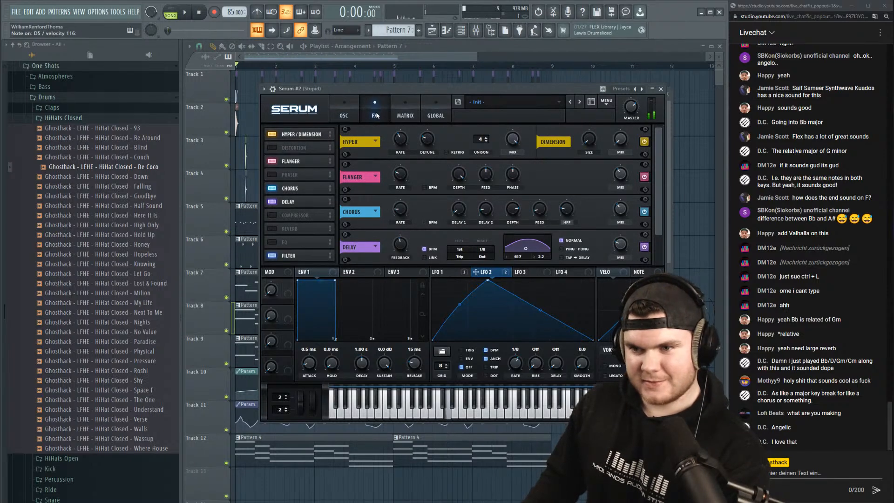
{"action": "left_click", "coordinate": [353, 115]}
{"action": "left_click", "coordinate": [375, 111]}
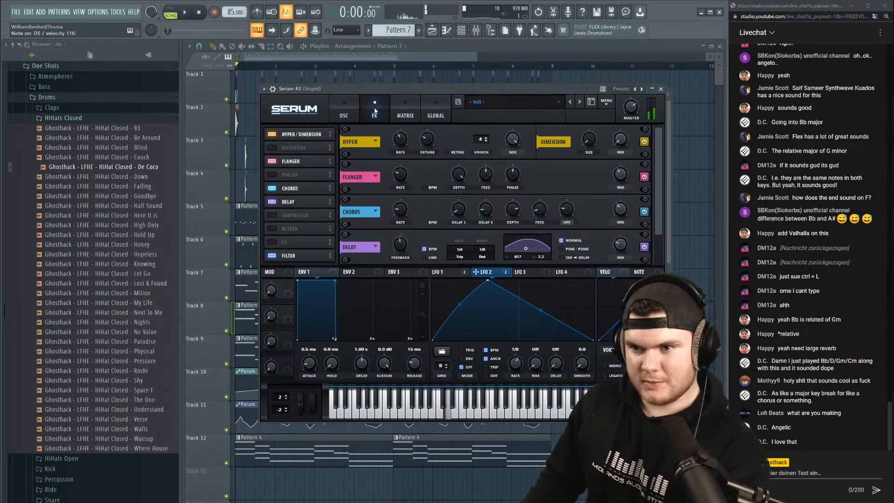
{"action": "left_click", "coordinate": [288, 256]}
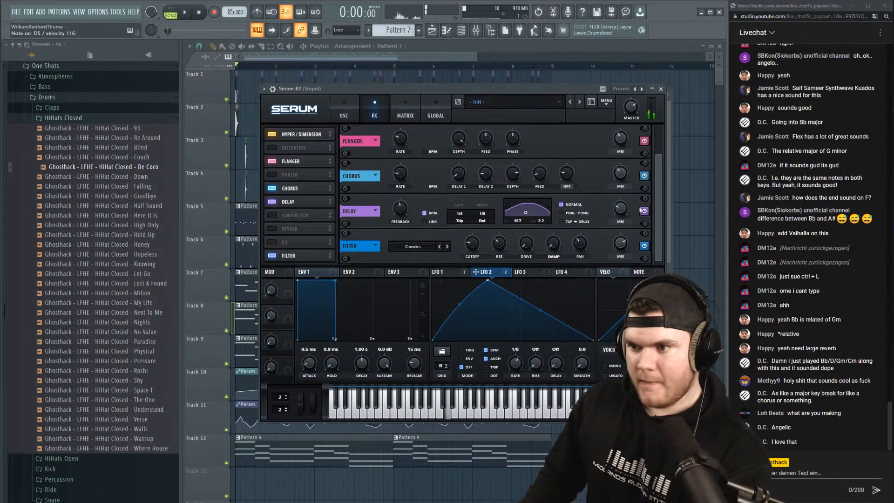
{"action": "left_click_drag", "start_coordinate": [620, 243], "coordinate": [620, 259]}
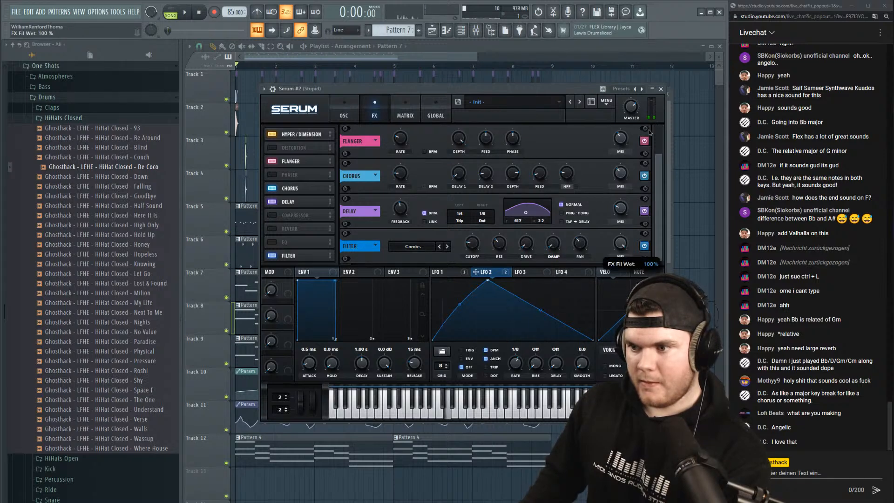
{"action": "key", "text": "space"}
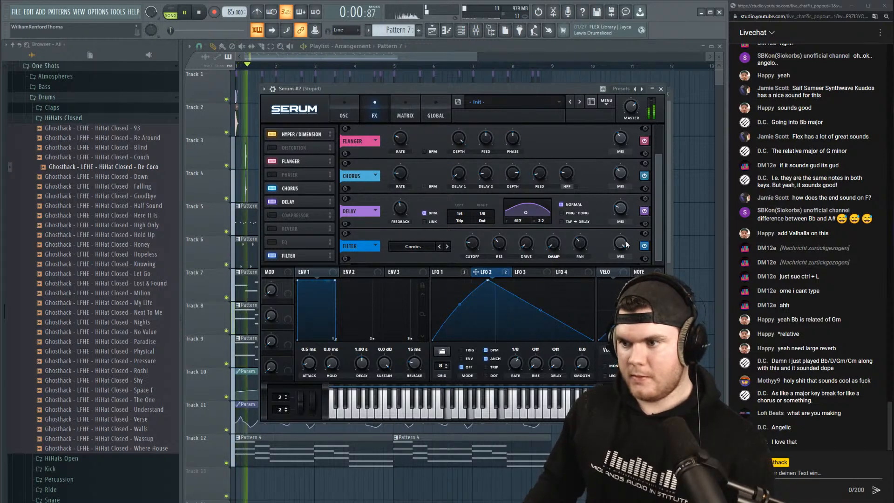
{"action": "left_click_drag", "start_coordinate": [620, 244], "coordinate": [621, 273]}
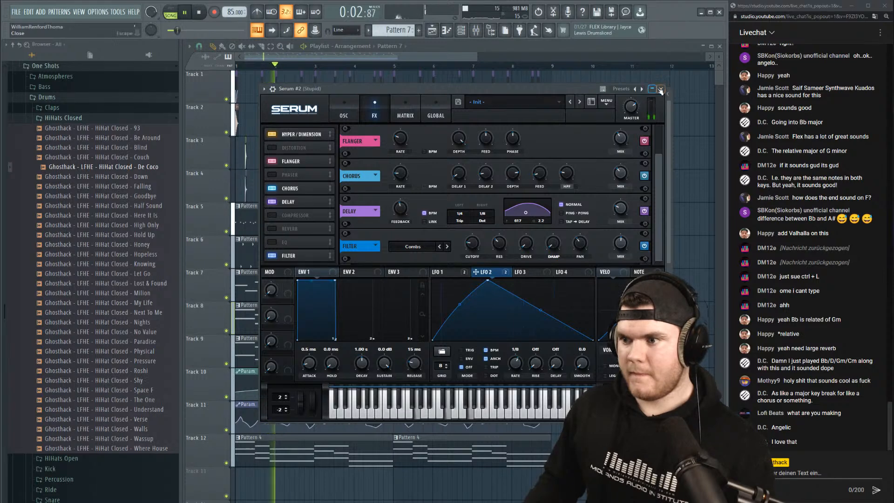
{"action": "left_click_drag", "start_coordinate": [620, 236], "coordinate": [620, 241]}
{"action": "left_click", "coordinate": [660, 89]}
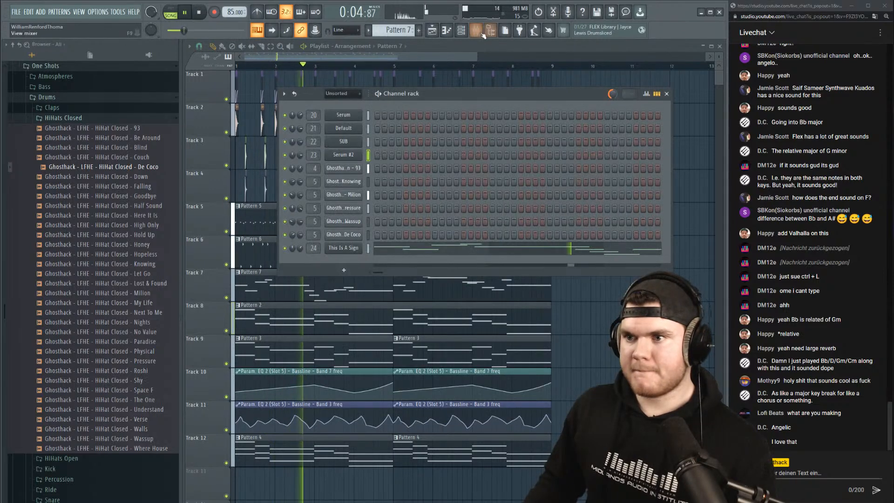
Load Resonator into the Stupid mixer track's seventh effect slot and reposition its window.
{"action": "left_click", "coordinate": [477, 31]}
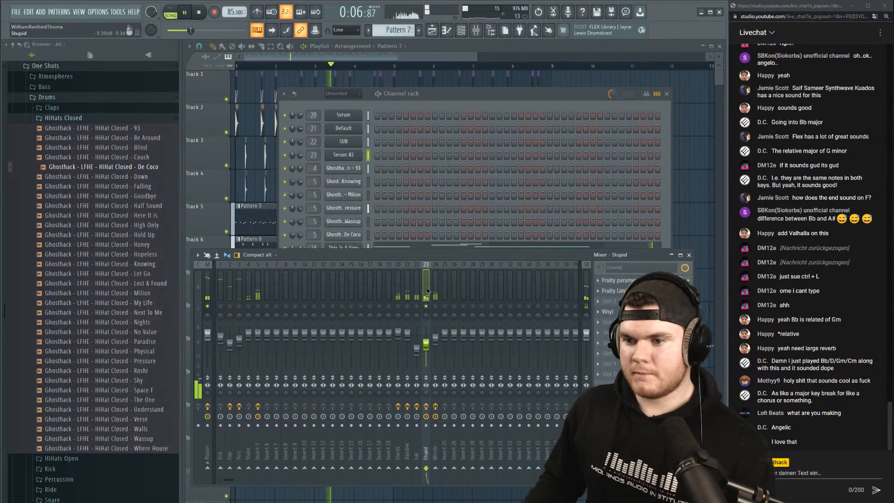
{"action": "left_click", "coordinate": [598, 343]}
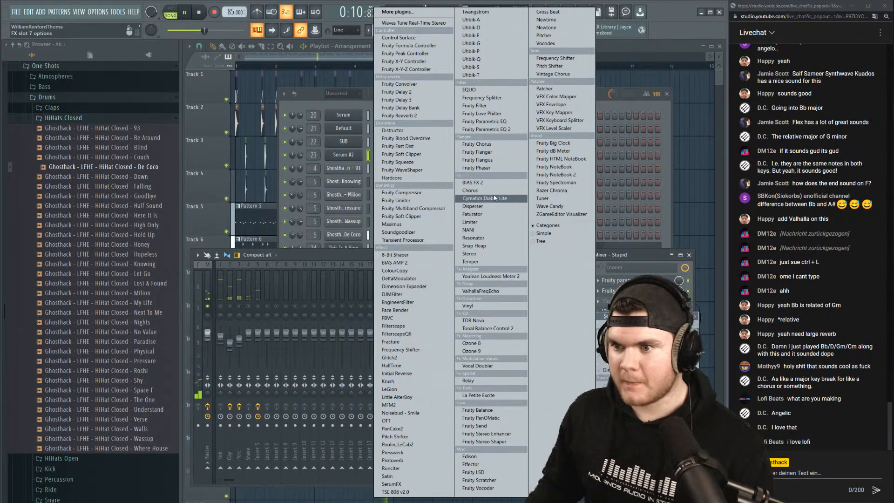
{"action": "left_click", "coordinate": [480, 238]}
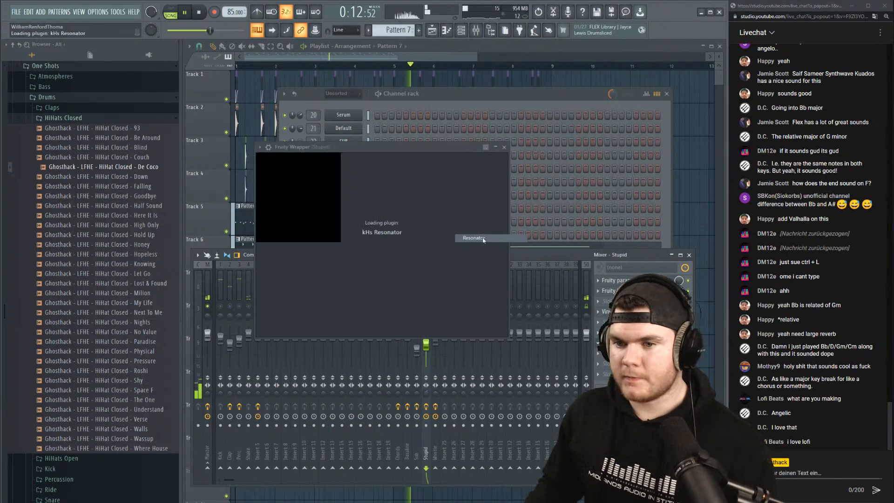
{"action": "left_click_drag", "start_coordinate": [300, 145], "coordinate": [354, 149]}
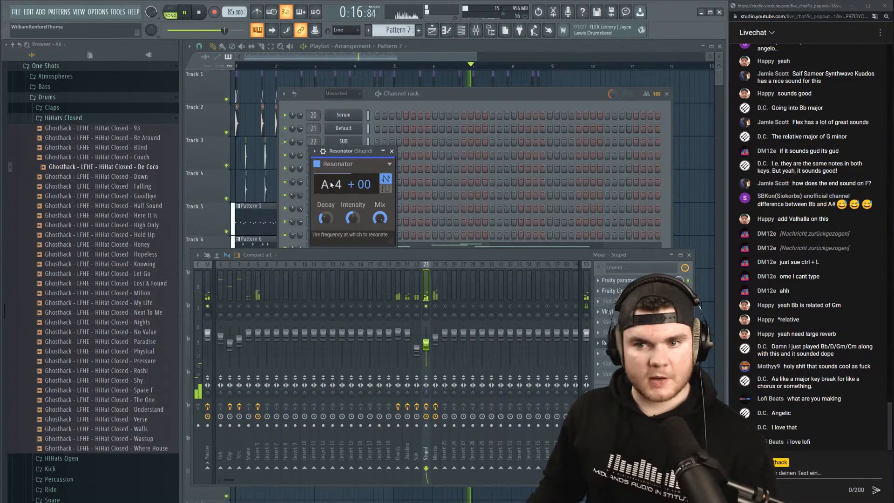
Try Resonator pitches G4 and F4 during playback, and settle on D4.
{"action": "left_click_drag", "start_coordinate": [334, 184], "coordinate": [334, 188]}
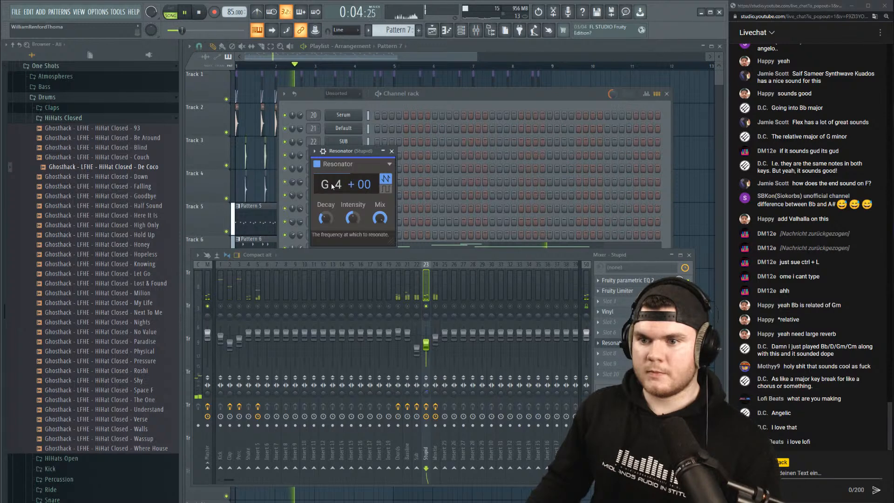
{"action": "left_click_drag", "start_coordinate": [331, 182], "coordinate": [331, 194]}
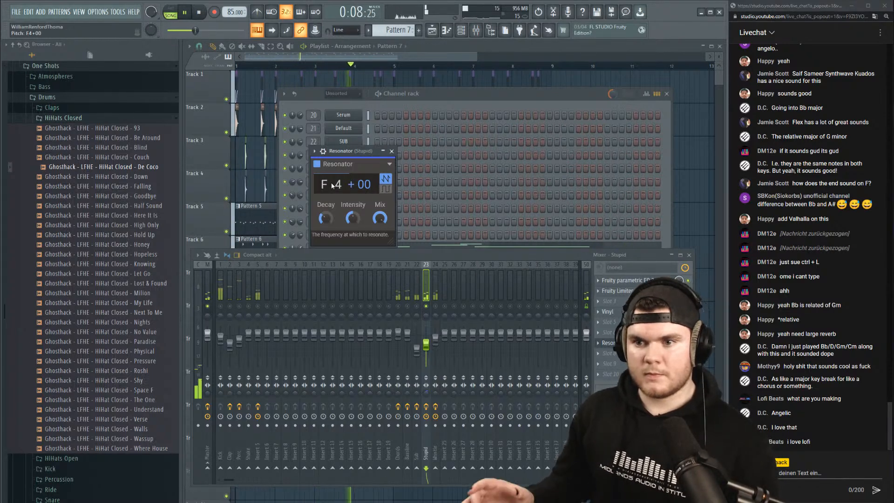
{"action": "key", "text": "space"}
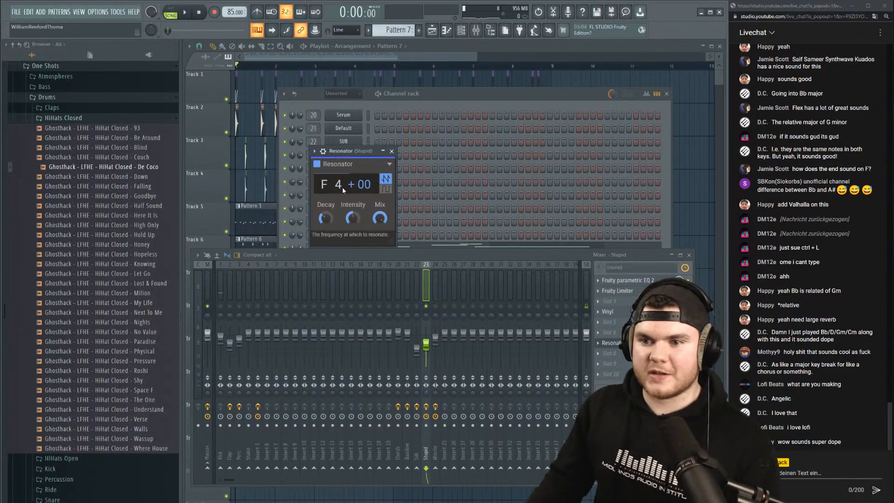
{"action": "key", "text": "space"}
{"action": "left_click_drag", "start_coordinate": [332, 187], "coordinate": [331, 192]}
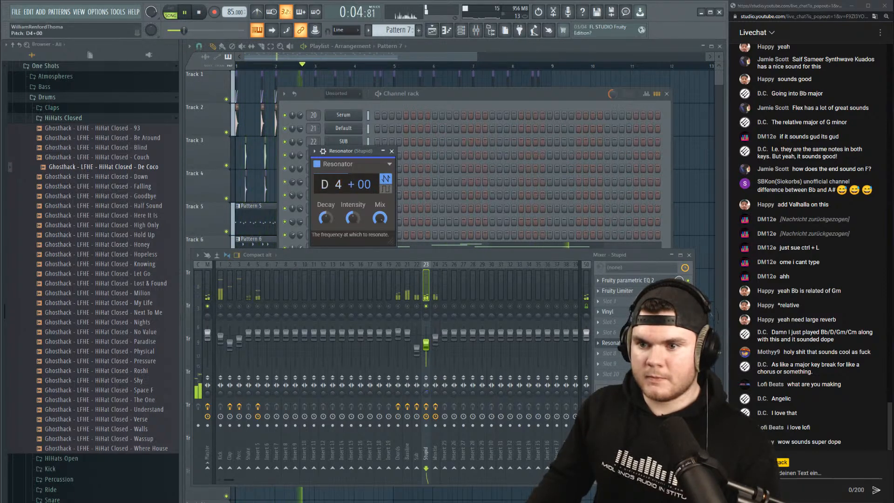
Adjust Resonator's decay and reorder the Stupid track's effects so Resonator sits in slot 5, directly after Vinyl.
{"action": "left_click_drag", "start_coordinate": [325, 218], "coordinate": [325, 220]}
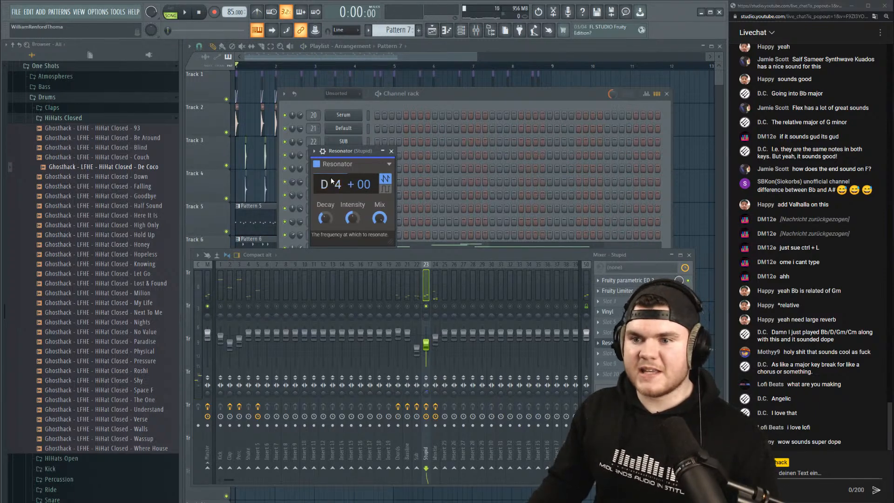
{"action": "key", "text": "space"}
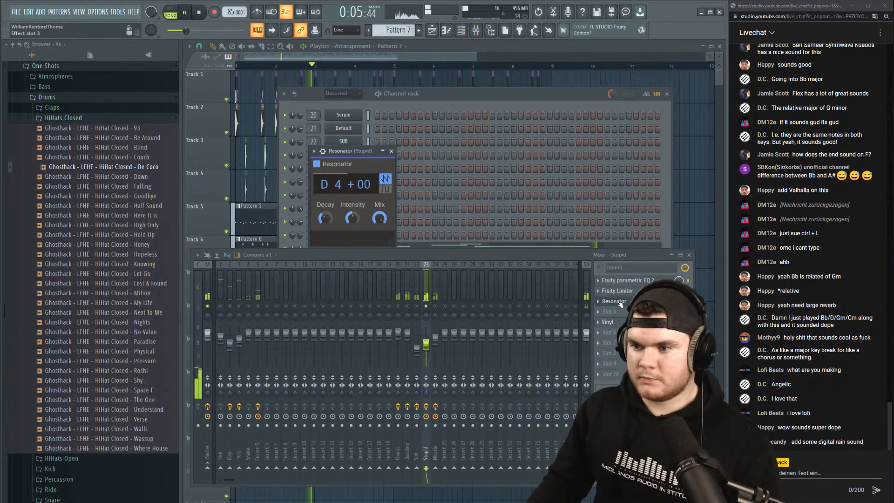
{"action": "left_click_drag", "start_coordinate": [619, 302], "coordinate": [619, 283]}
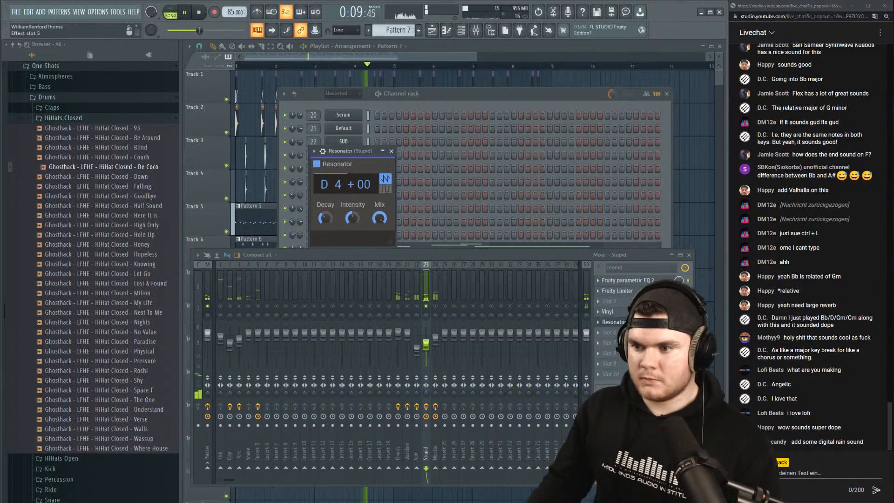
Fine-tune Resonator's decay on the Stupid track to about 8.81 ms during playback, and stop.
{"action": "mouse_move", "coordinate": [325, 218]}
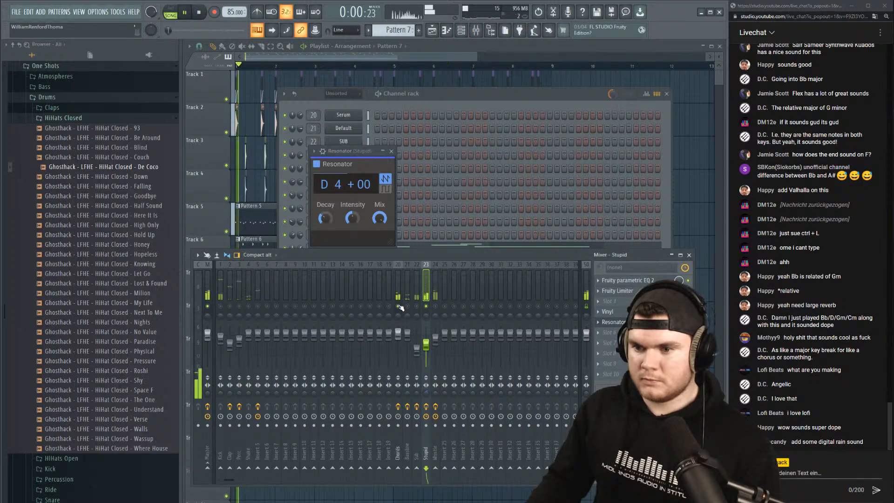
{"action": "left_click_drag", "start_coordinate": [325, 217], "coordinate": [325, 222]}
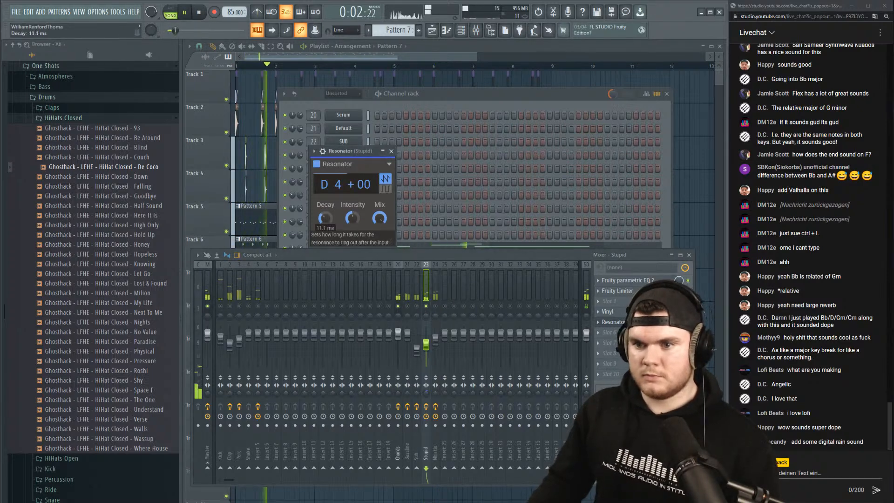
{"action": "left_click_drag", "start_coordinate": [331, 218], "coordinate": [331, 217]}
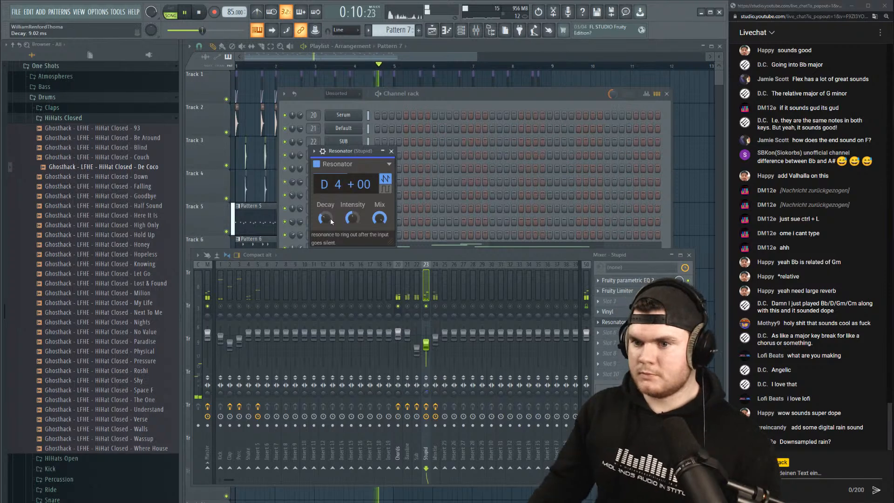
{"action": "left_click_drag", "start_coordinate": [330, 218], "coordinate": [331, 218]}
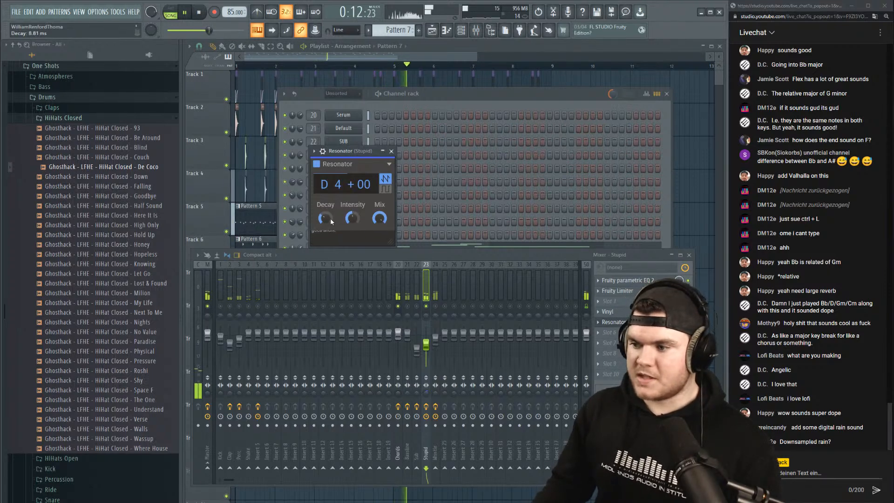
{"action": "key", "text": "space"}
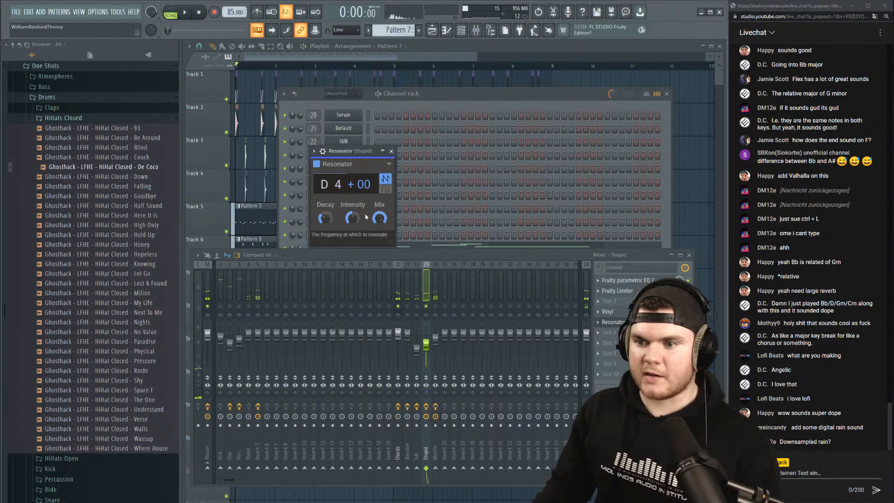
Re-enable all mixer tracks and save the project as Future Lofi in the New Stuff folder.
{"action": "left_click", "coordinate": [426, 308]}
{"action": "key", "text": "ctrl+s"}
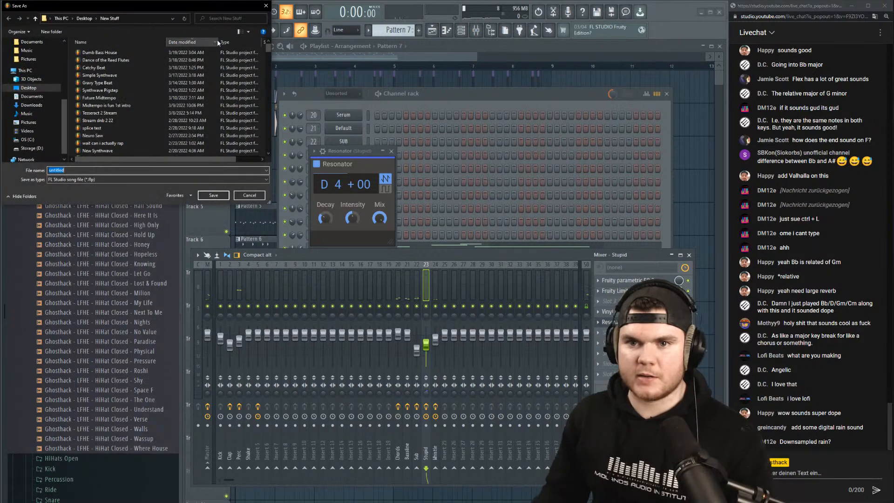
{"action": "left_click_drag", "start_coordinate": [174, 4], "coordinate": [0, 63]}
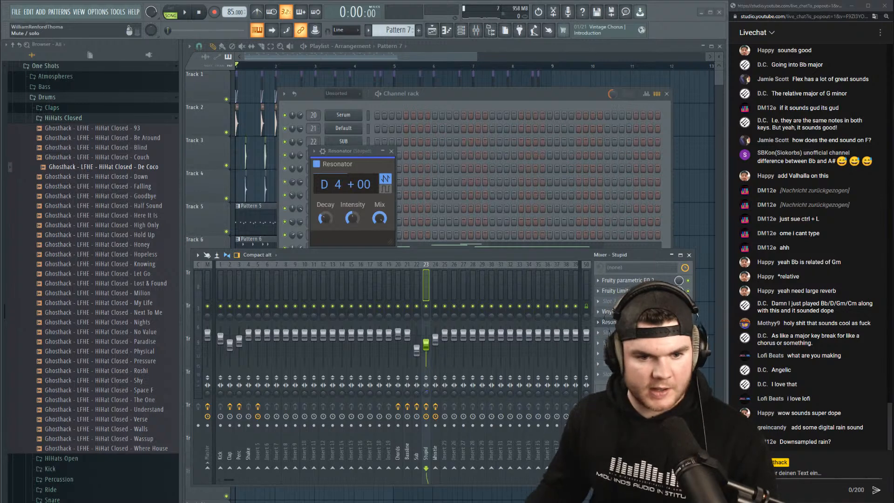
Load Fruity Parametric EQ 2 into the Stupid track's sixth effect slot during playback.
{"action": "key", "text": "space"}
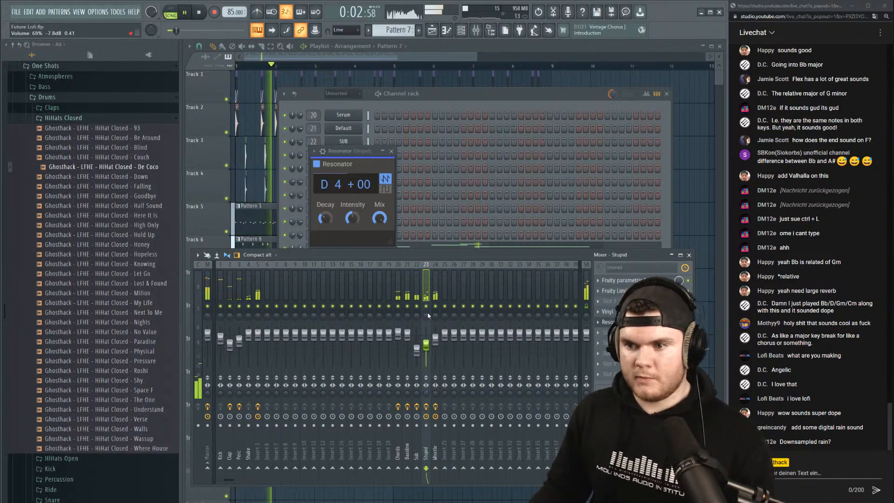
{"action": "left_click", "coordinate": [618, 322]}
{"action": "left_click", "coordinate": [614, 333]}
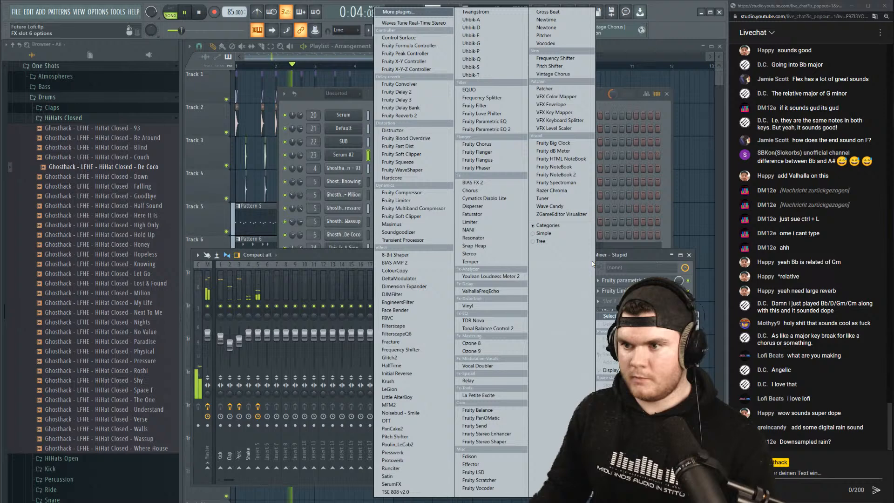
{"action": "left_click", "coordinate": [508, 135]}
Try a 2.9 dB cut around 3167 Hz on band 6 of the new EQ, and reset the band.
{"action": "mouse_move", "coordinate": [398, 200]}
{"action": "left_mouse_down"}
{"action": "mouse_move", "coordinate": [393, 179]}
{"action": "mouse_move", "coordinate": [399, 212]}
{"action": "left_mouse_up"}
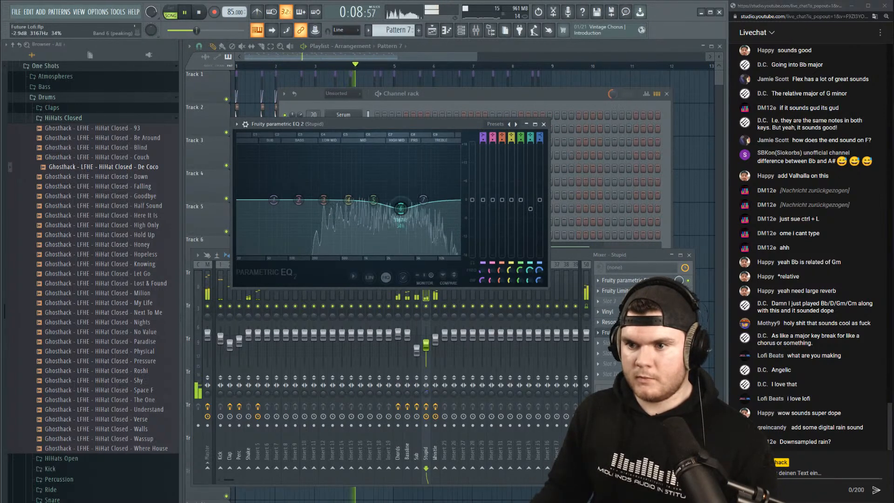
{"action": "right_click", "coordinate": [401, 210]}
{"action": "left_click", "coordinate": [411, 220]}
{"action": "left_click", "coordinate": [460, 295]}
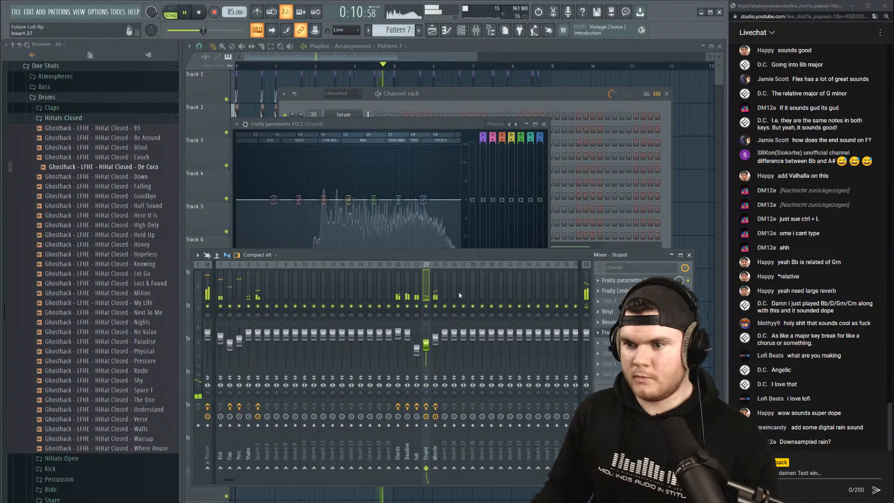
Solo the Stupid mixer track and load TDR Nova into its eighth effect slot.
{"action": "right_click", "coordinate": [426, 305]}
{"action": "key", "text": "space"}
{"action": "left_click", "coordinate": [626, 332]}
{"action": "left_click", "coordinate": [599, 354]}
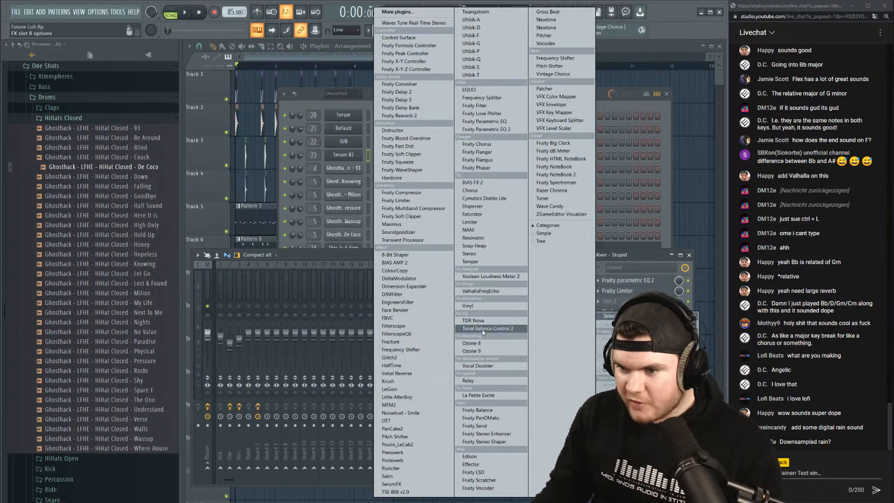
{"action": "left_click", "coordinate": [473, 320]}
{"action": "key", "text": "space"}
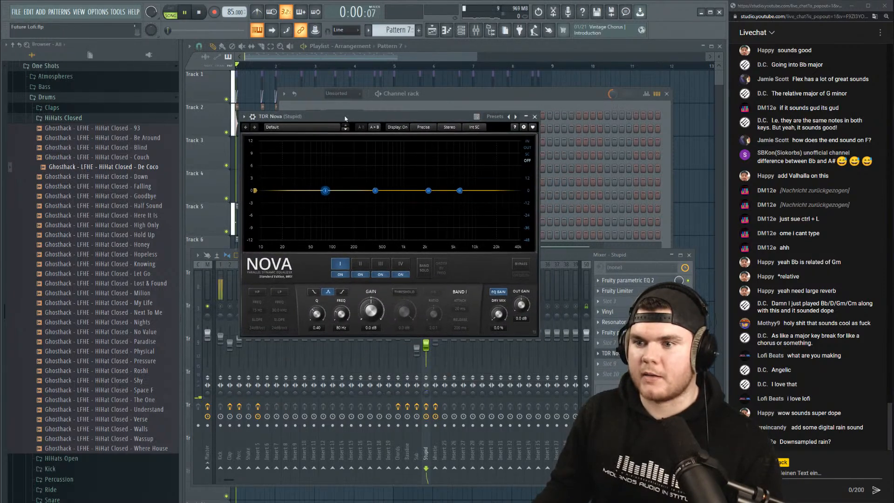
{"action": "key", "text": "space"}
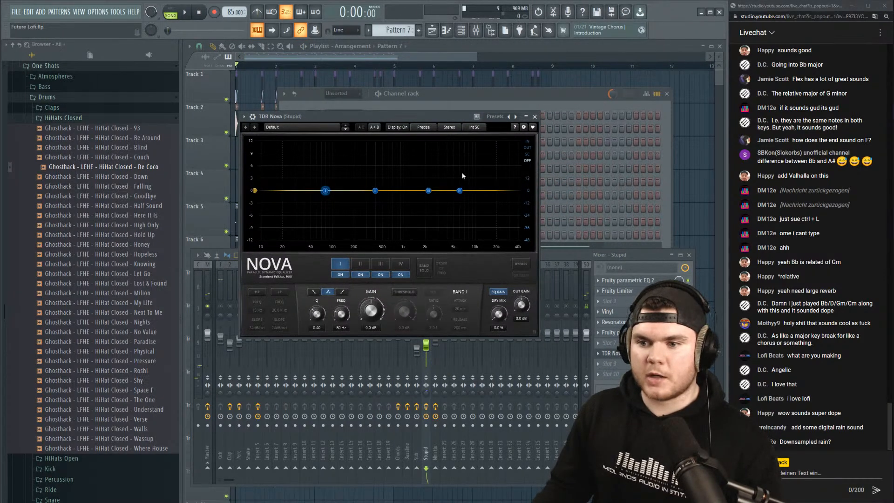
Examine TDR Nova's band III and its display, quality, stereo and preset options.
{"action": "left_click", "coordinate": [428, 191]}
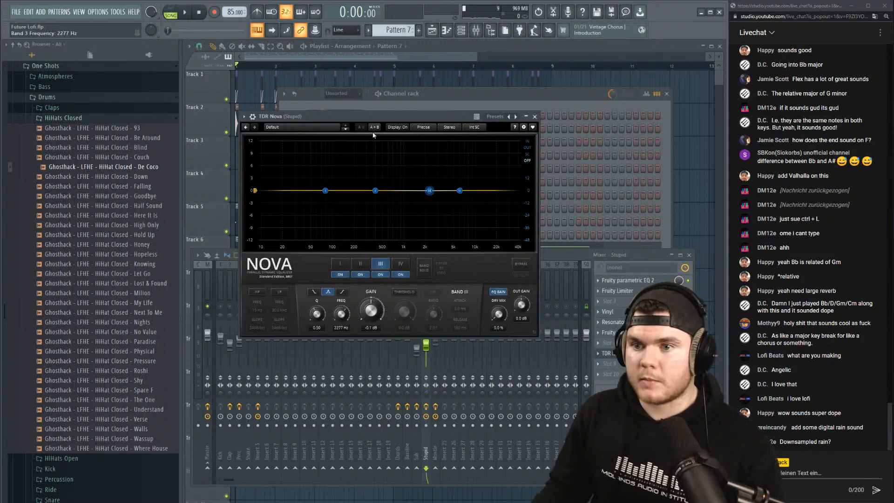
{"action": "left_click", "coordinate": [398, 127]}
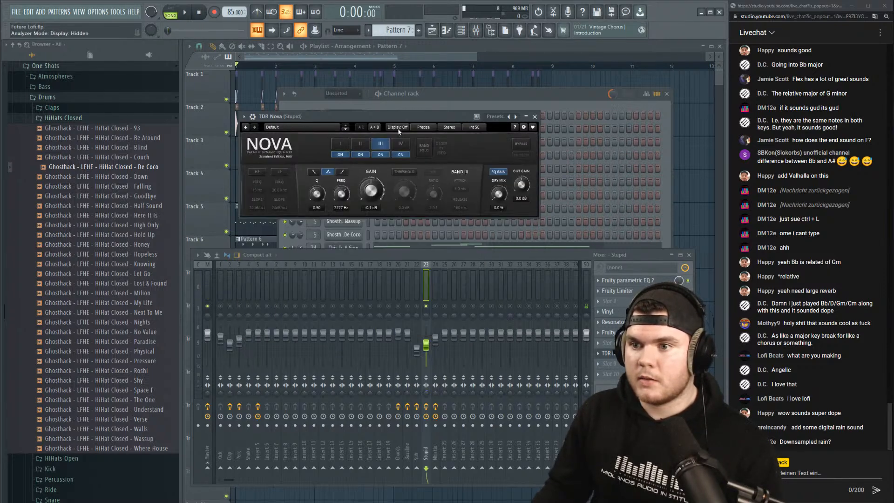
{"action": "left_click", "coordinate": [397, 127]}
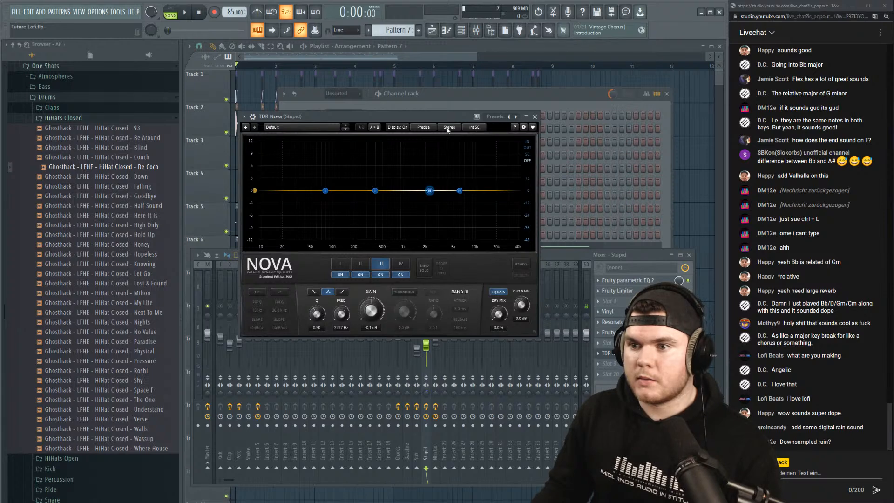
{"action": "key", "text": "space"}
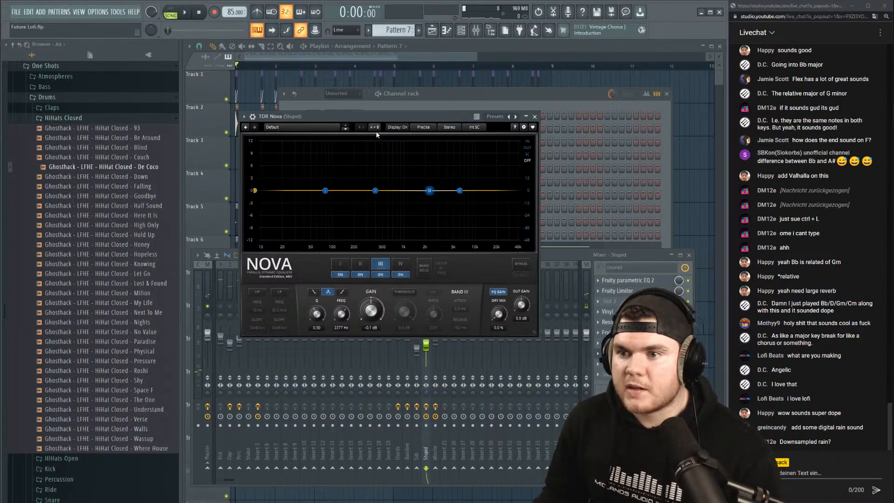
{"action": "left_click", "coordinate": [423, 127]}
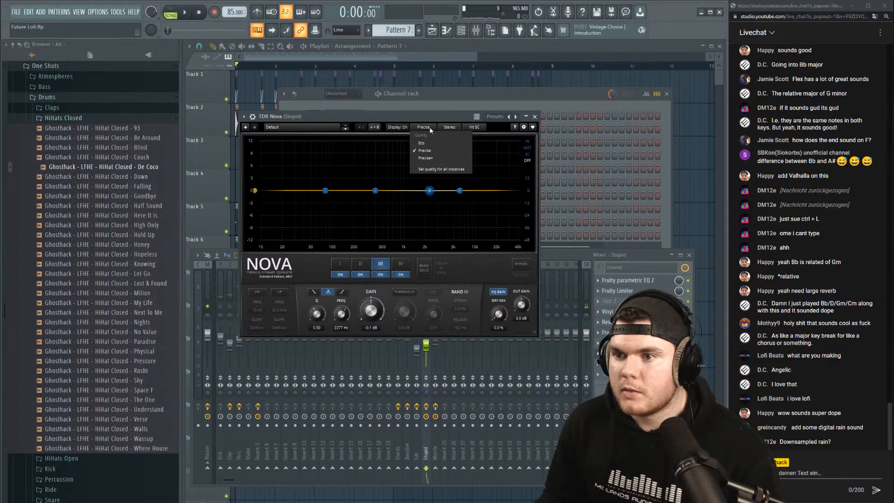
{"action": "left_click", "coordinate": [445, 127]}
{"action": "left_click", "coordinate": [446, 128]}
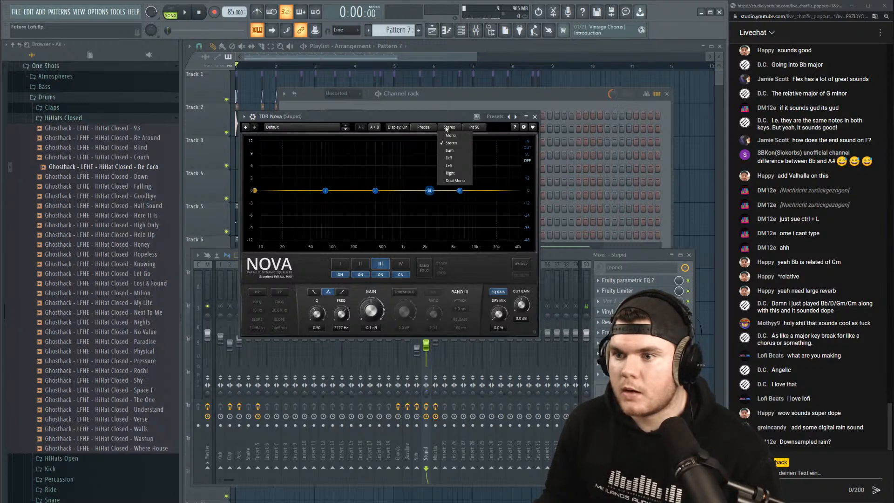
{"action": "left_click", "coordinate": [454, 144]}
{"action": "left_click", "coordinate": [314, 128]}
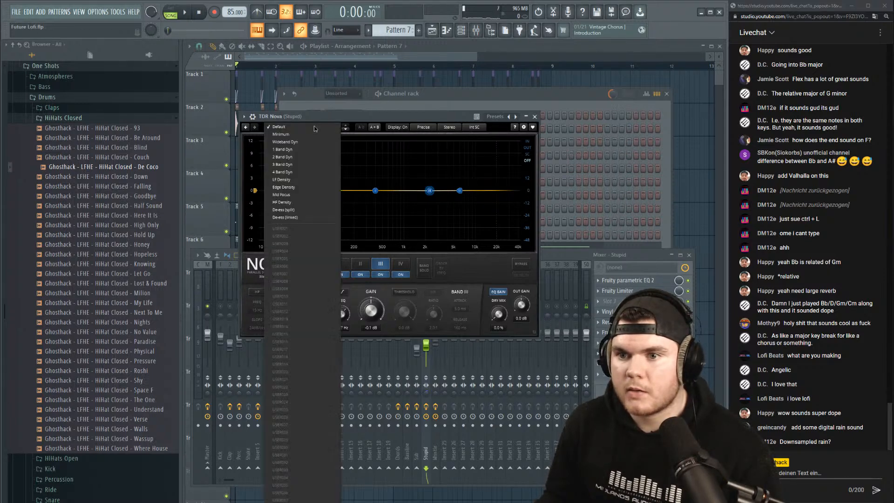
{"action": "key", "text": "space"}
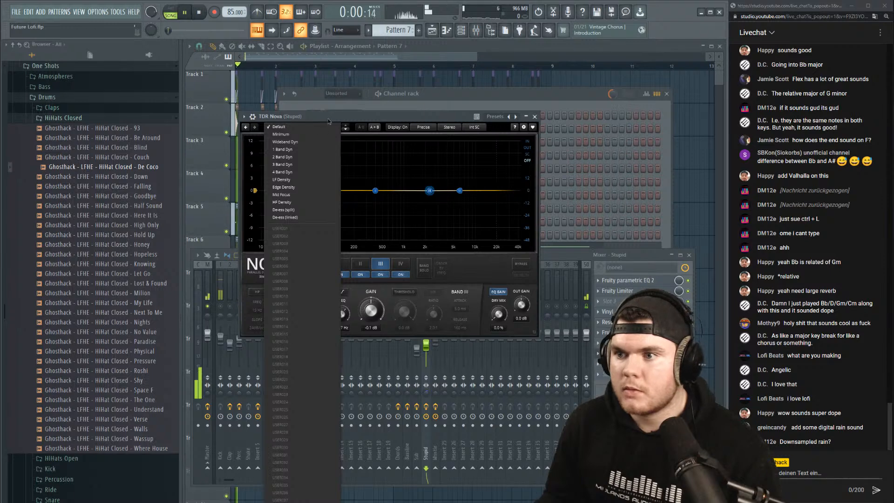
{"action": "left_click", "coordinate": [313, 122]}
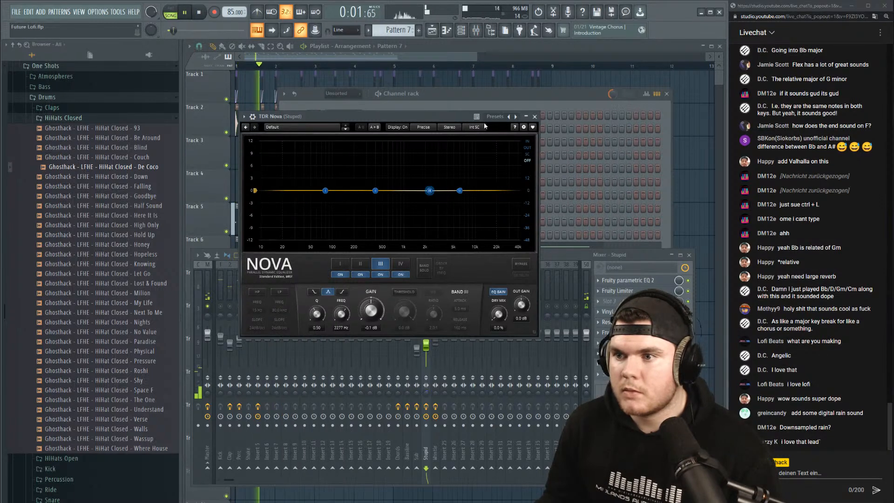
Look through TDR Nova's slider and graphics settings, close them and stop playback.
{"action": "left_click", "coordinate": [523, 127]}
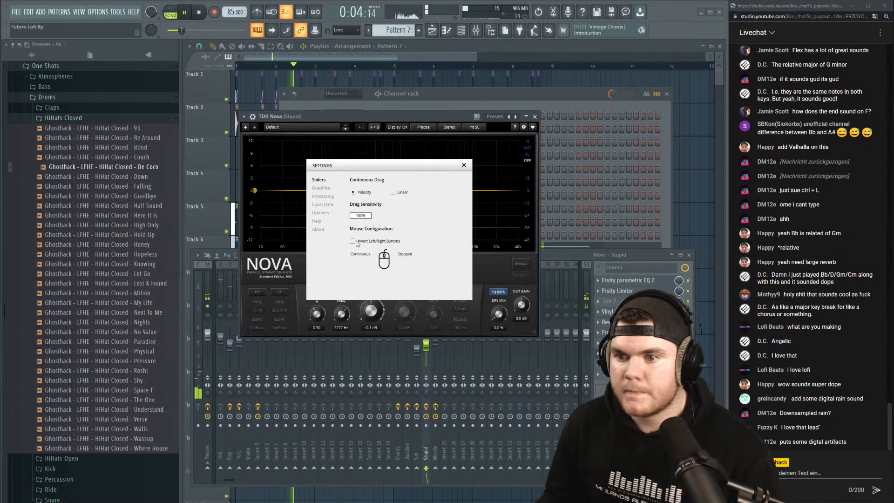
{"action": "left_click", "coordinate": [327, 188]}
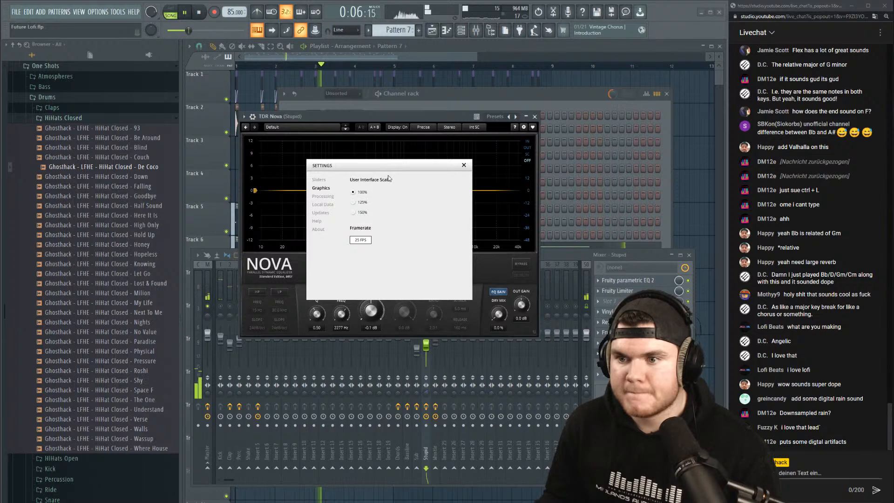
{"action": "left_click", "coordinate": [463, 164]}
{"action": "left_click_drag", "start_coordinate": [433, 116], "coordinate": [432, 119]}
{"action": "key", "text": "space"}
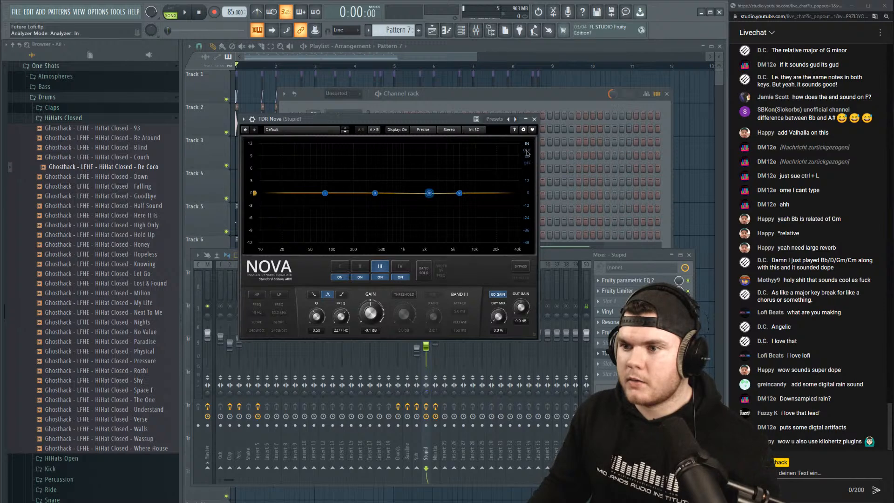
Set TDR Nova's analyzer mode to Out and start playback to view the spectrum.
{"action": "left_click_drag", "start_coordinate": [456, 120], "coordinate": [459, 122]}
{"action": "key", "text": "space"}
{"action": "key", "text": "space"}
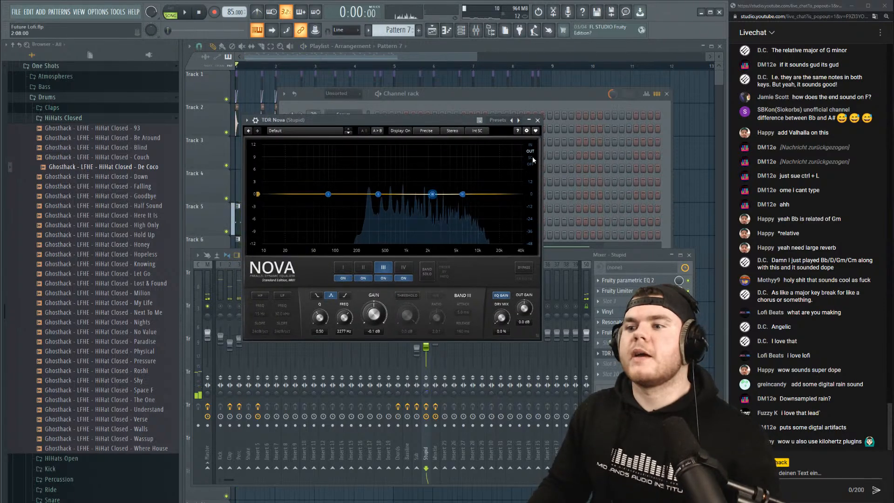
{"action": "left_click", "coordinate": [530, 166]}
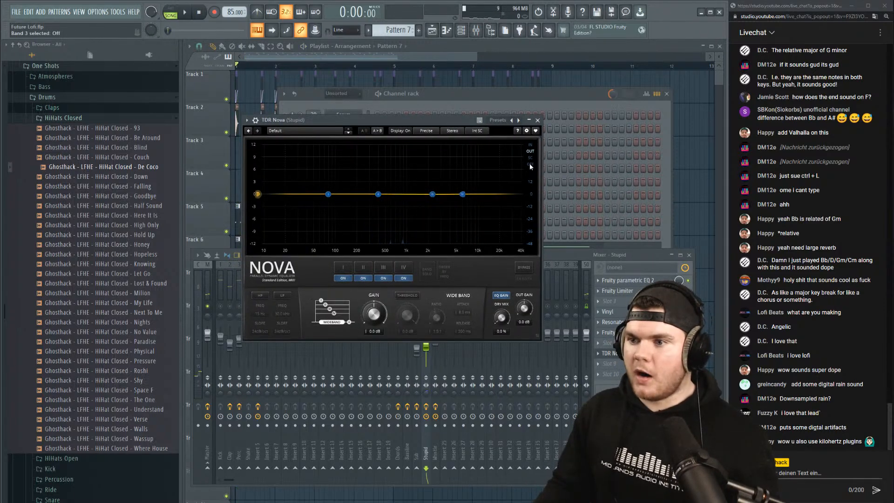
{"action": "left_click", "coordinate": [530, 151]}
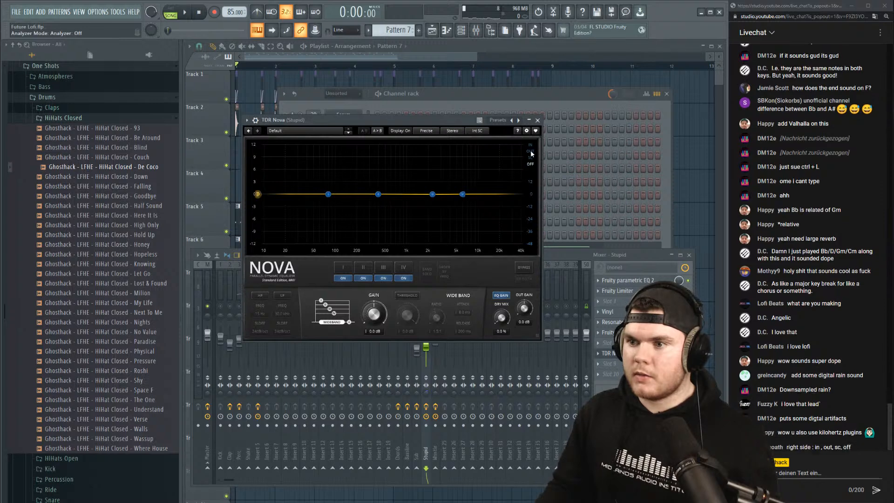
{"action": "key", "text": "space"}
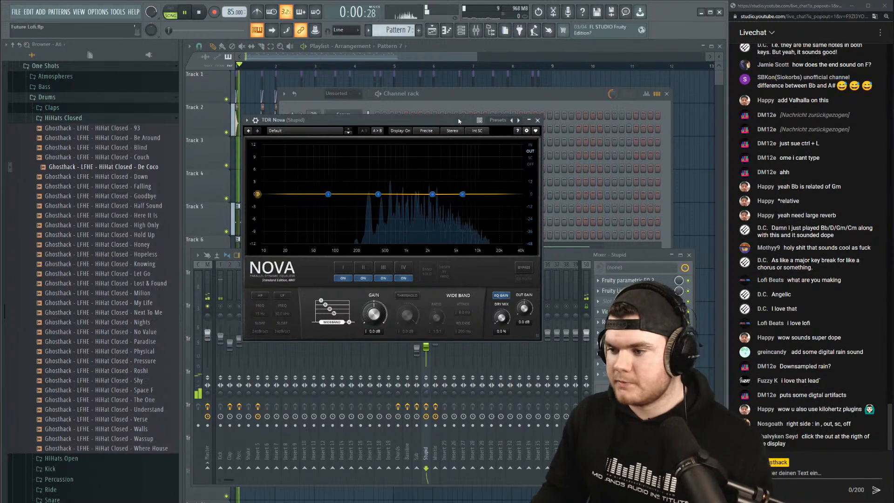
Boost TDR Nova's band III by 9.2 dB at 2.8 kHz, stop playback and reposition its window.
{"action": "left_click_drag", "start_coordinate": [432, 193], "coordinate": [438, 156]}
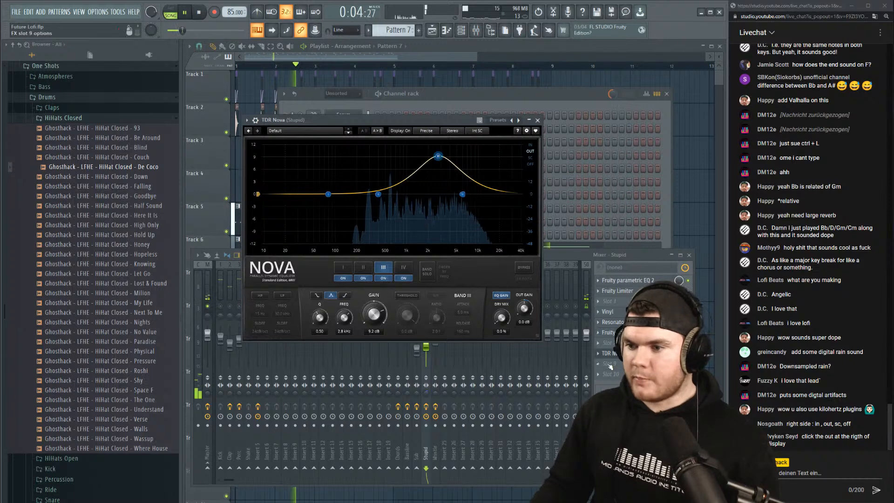
{"action": "key", "text": "space"}
{"action": "left_click", "coordinate": [562, 255]}
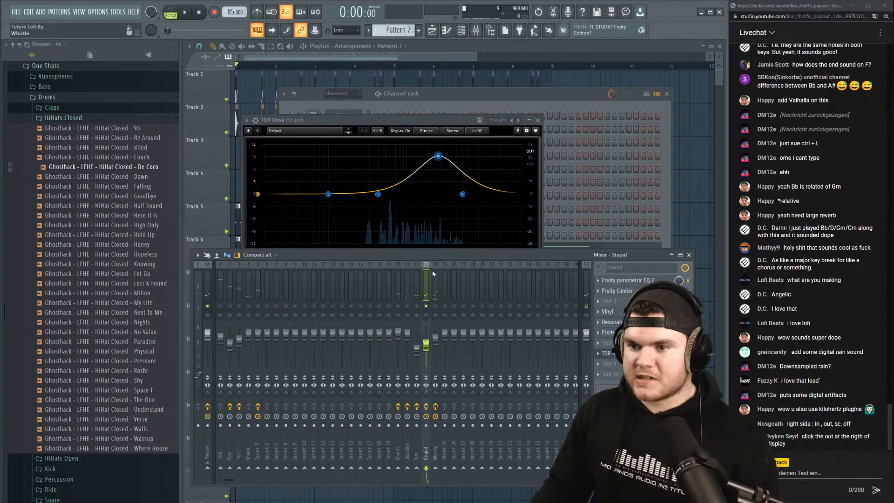
{"action": "left_click_drag", "start_coordinate": [414, 121], "coordinate": [376, 94]}
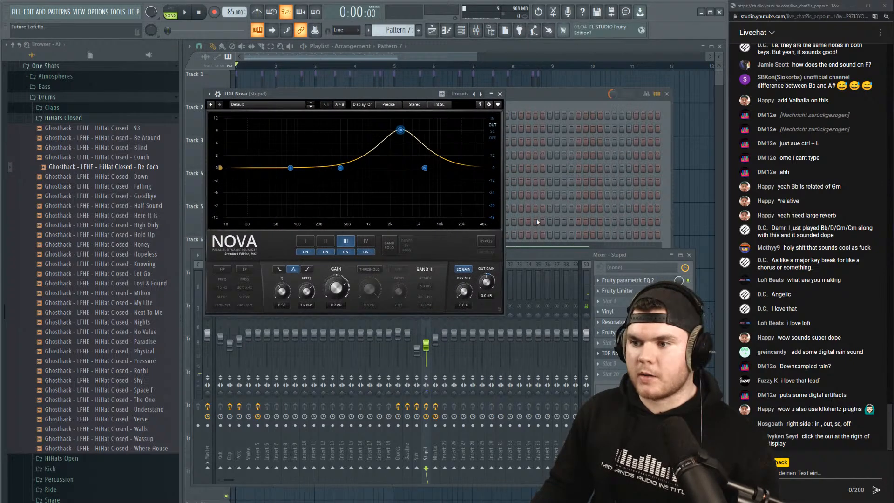
Check the Whistle track's spectrum in its Fruity parametric EQ 2 during playback and close the EQ.
{"action": "left_click", "coordinate": [560, 258]}
{"action": "left_click", "coordinate": [436, 293]}
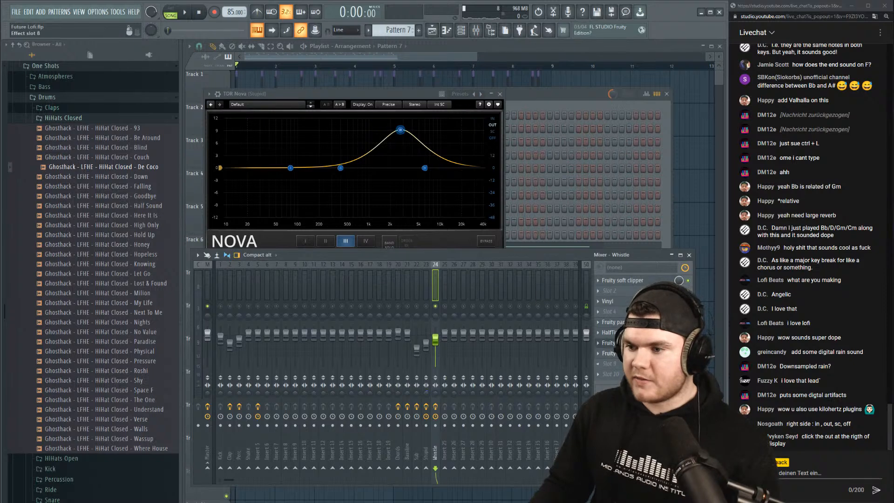
{"action": "left_click", "coordinate": [619, 322]}
{"action": "key", "text": "space"}
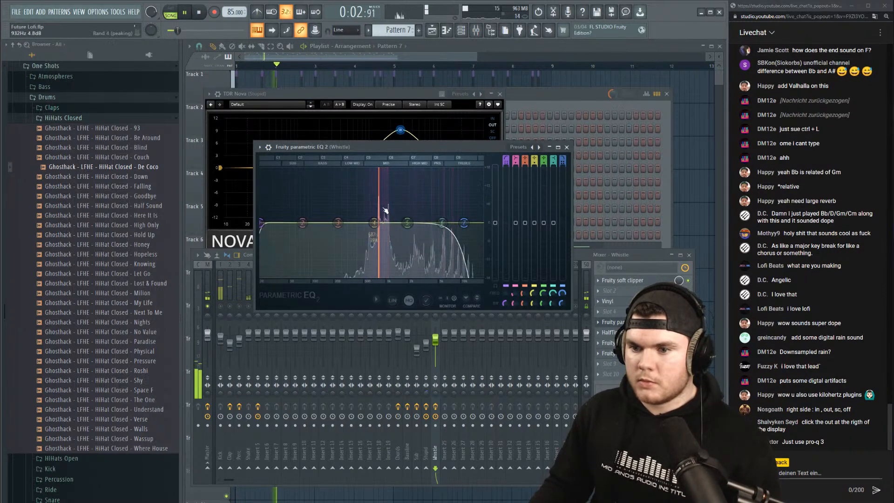
{"action": "key", "text": "space"}
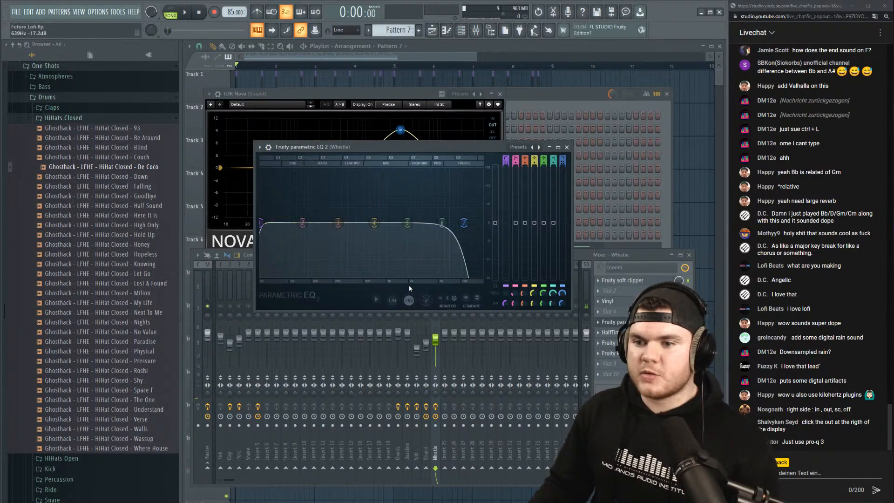
{"action": "left_click", "coordinate": [567, 147]}
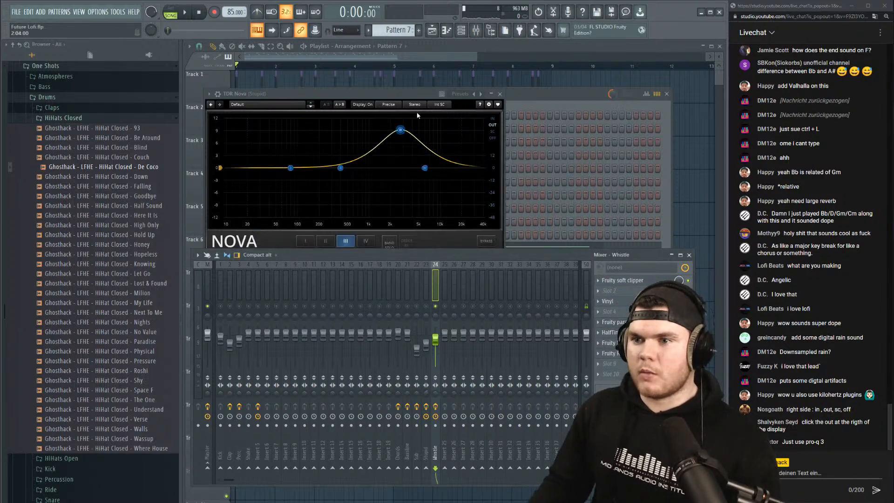
Set TDR Nova's band III to 1525 Hz with 0 dB gain and enable its threshold at -13.8 dB during playback.
{"action": "left_click", "coordinate": [403, 157]}
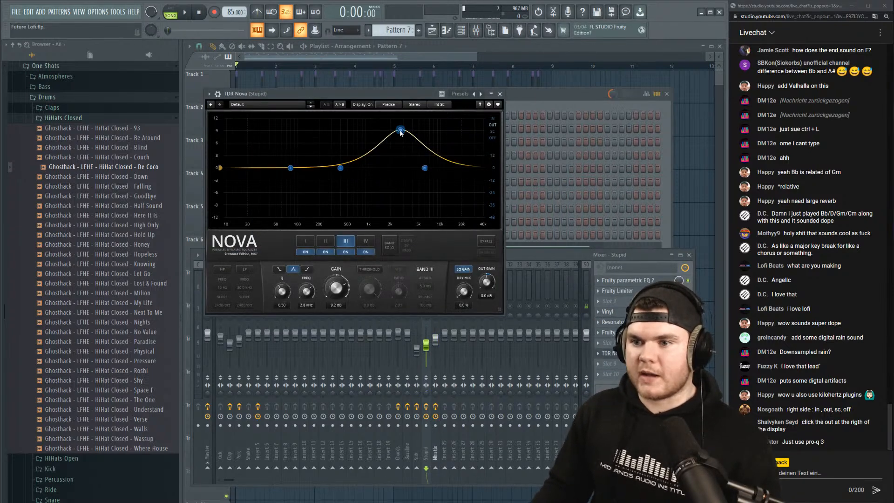
{"action": "left_click_drag", "start_coordinate": [400, 133], "coordinate": [382, 181]}
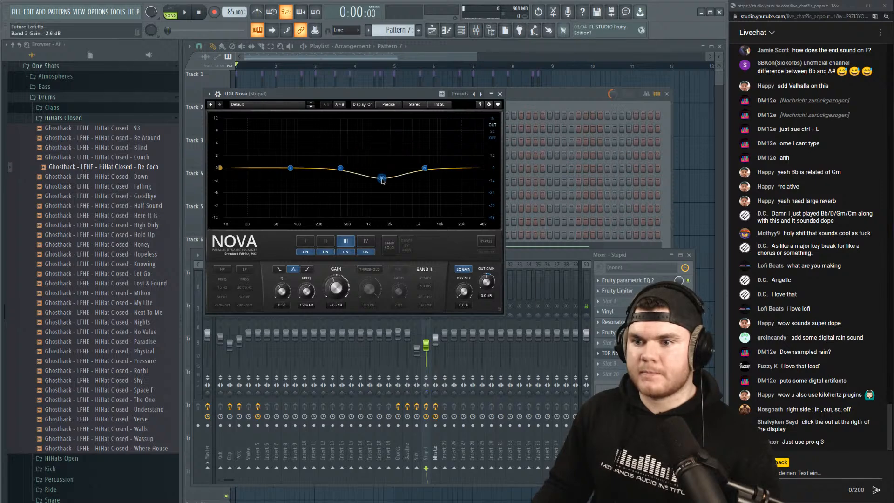
{"action": "left_click", "coordinate": [365, 269]}
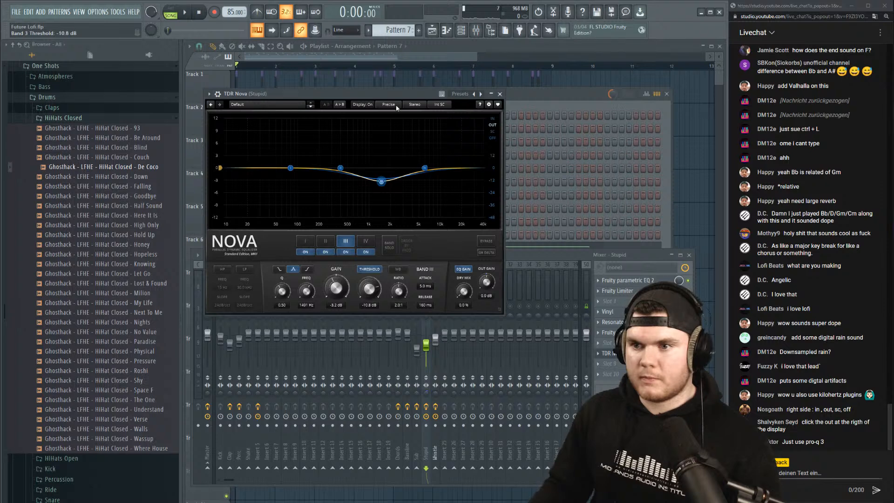
{"action": "key", "text": "space"}
{"action": "left_click_drag", "start_coordinate": [381, 181], "coordinate": [381, 170]}
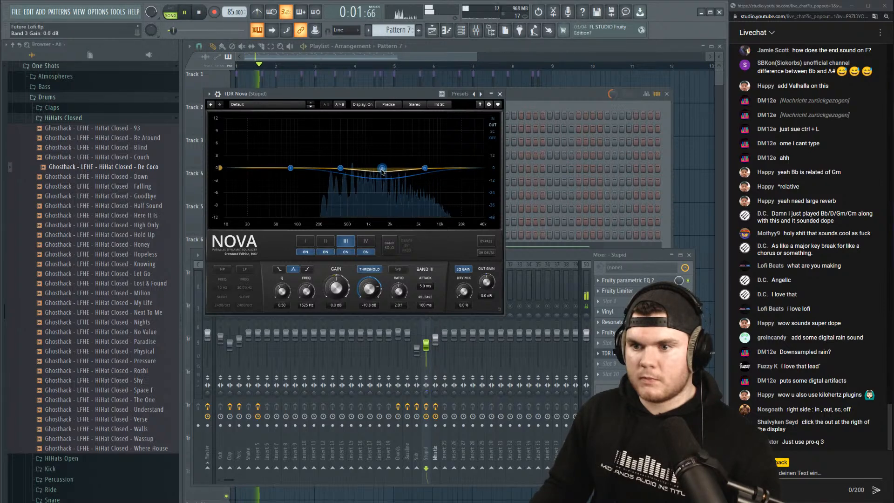
{"action": "left_click_drag", "start_coordinate": [369, 287], "coordinate": [369, 295]}
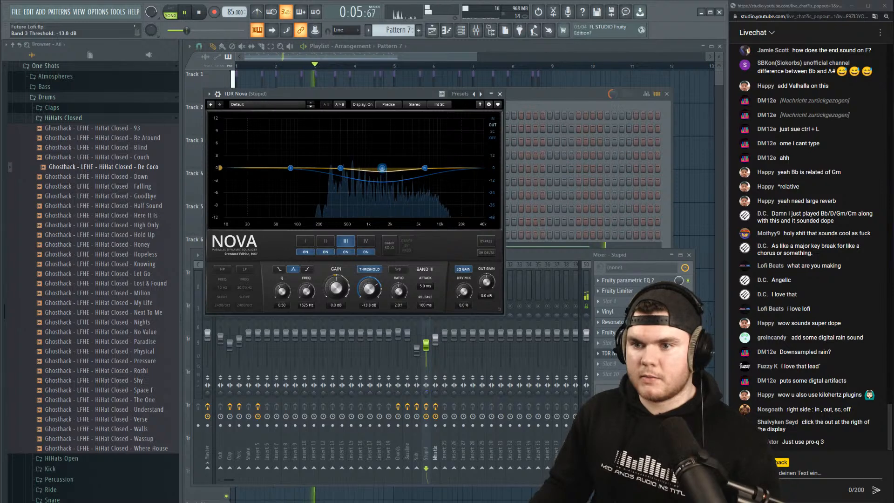
Solo the Stupid track, set TDR Nova's band III to 2175 Hz, -0.5 dB gain and -18.6 dB threshold, and cut band II slightly.
{"action": "key", "text": "Escape"}
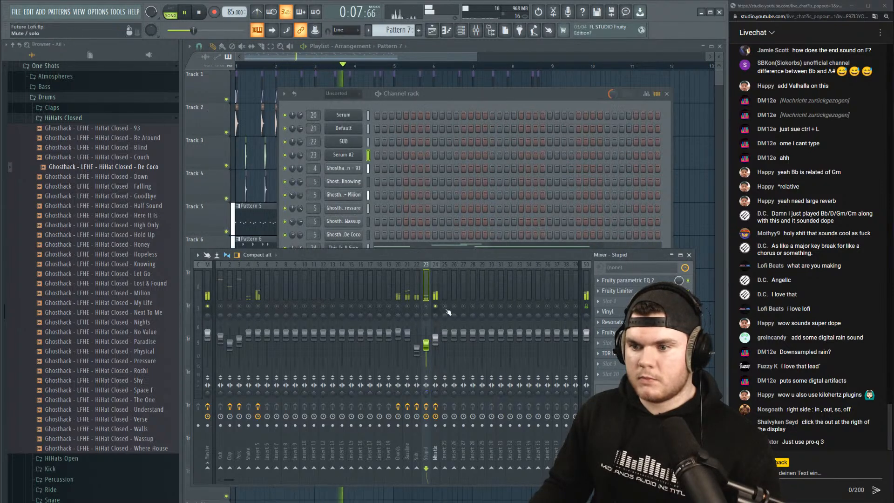
{"action": "right_click", "coordinate": [425, 306]}
{"action": "left_click", "coordinate": [608, 353]}
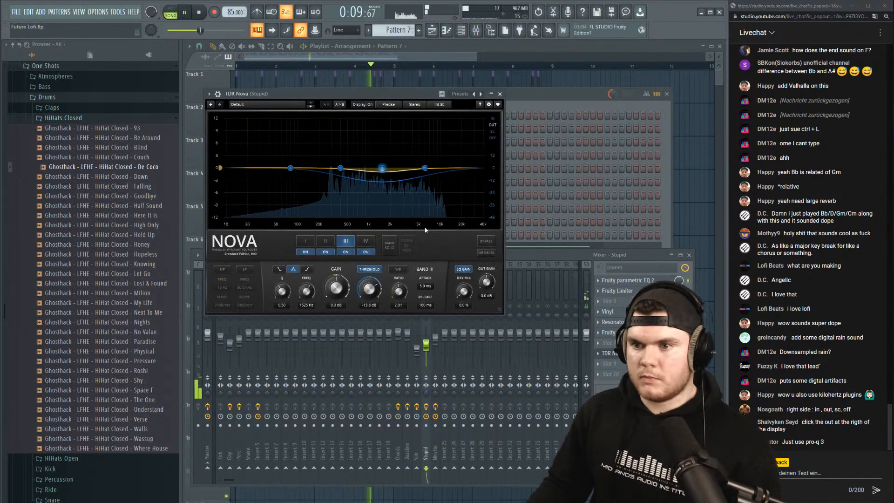
{"action": "left_click_drag", "start_coordinate": [369, 290], "coordinate": [369, 306]}
{"action": "left_click_drag", "start_coordinate": [340, 168], "coordinate": [393, 170]}
{"action": "scroll", "coordinate": [353, 177], "scroll_direction": "up", "scroll_amount": 8}
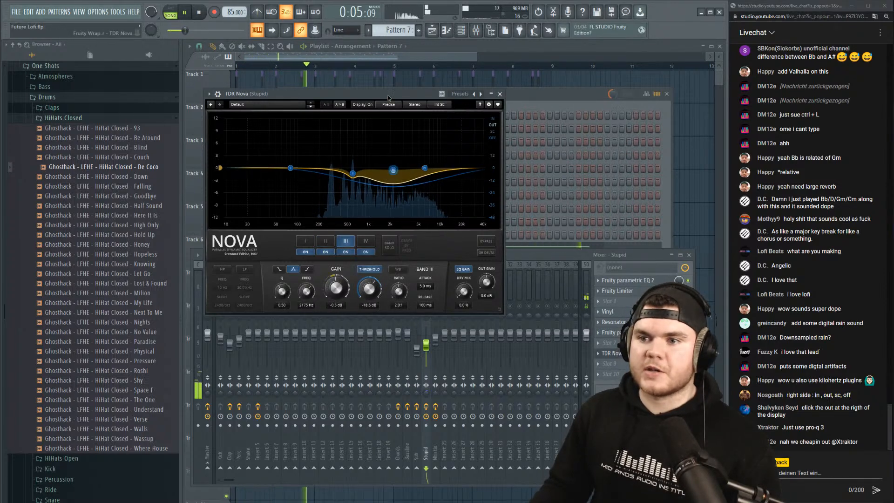
{"action": "key", "text": "space"}
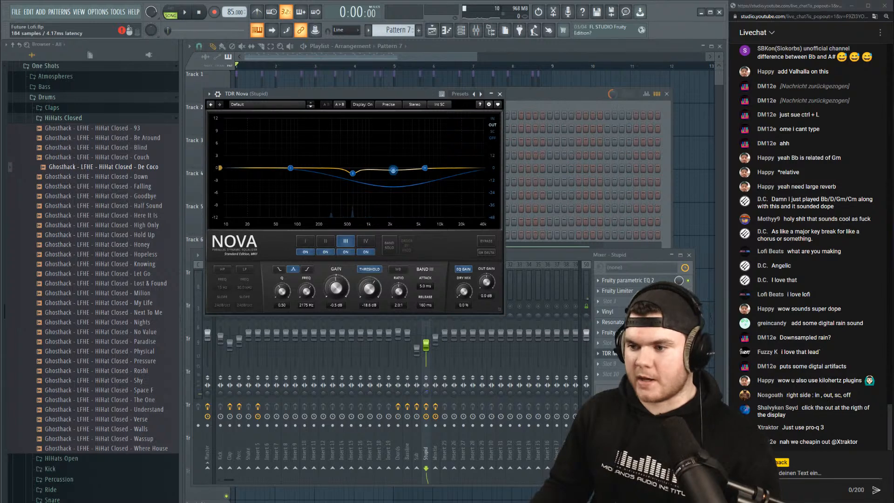
Close TDR Nova, unsolo the Stupid track and play the full arrangement with only the playlist open.
{"action": "left_click", "coordinate": [621, 353]}
{"action": "right_click", "coordinate": [426, 306]}
{"action": "key", "text": "space"}
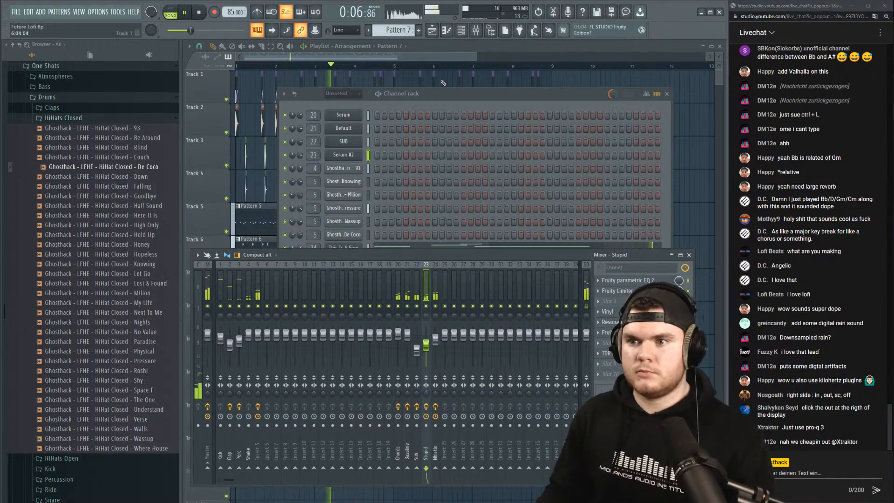
{"action": "key", "text": "F12"}
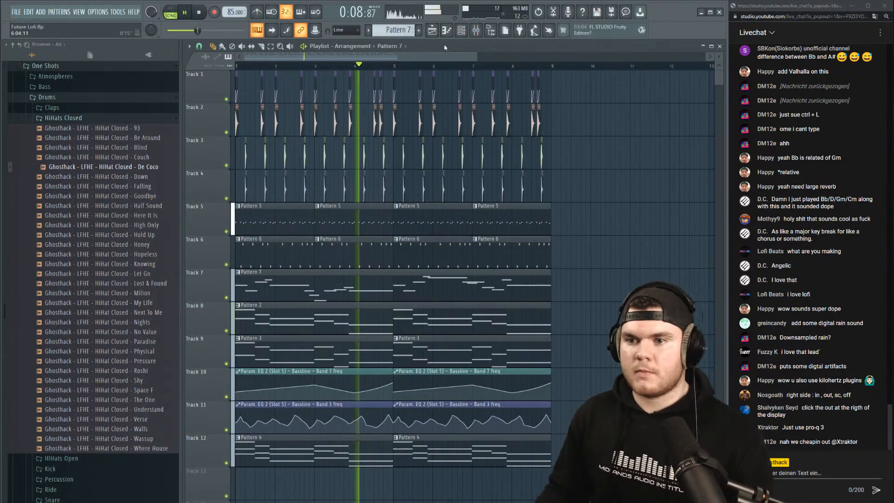
Stop playback and audition samples in the Drums one-shots' Claps folder to find a suitable clap.
{"action": "left_click", "coordinate": [65, 108]}
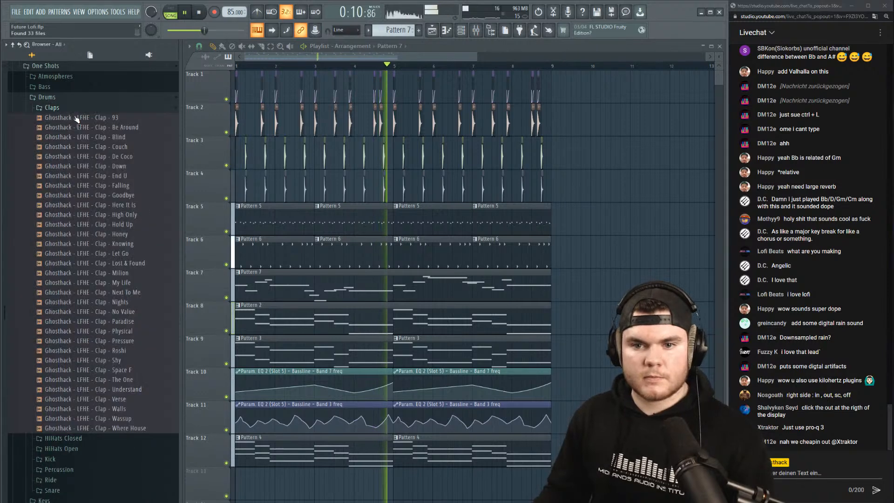
{"action": "key", "text": "space"}
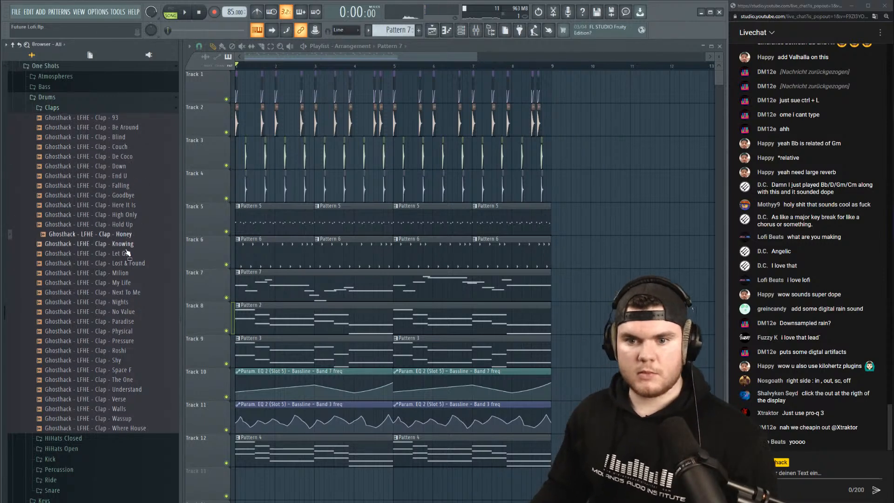
{"action": "left_click", "coordinate": [134, 205]}
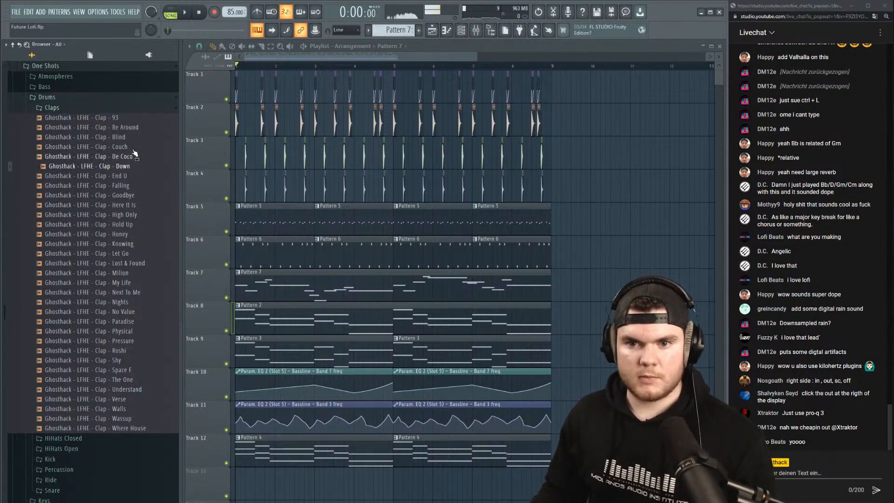
{"action": "left_click", "coordinate": [132, 128]}
{"action": "left_click", "coordinate": [130, 120]}
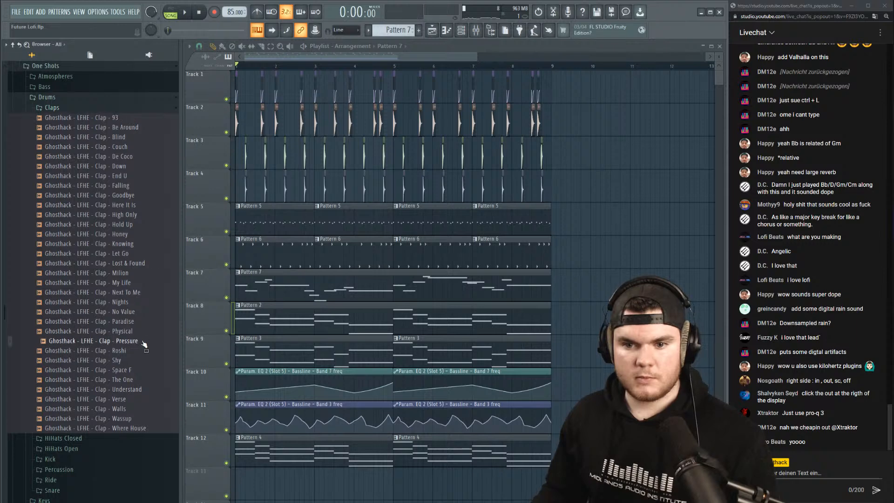
{"action": "left_click", "coordinate": [143, 342]}
{"action": "left_click", "coordinate": [140, 381]}
{"action": "left_click", "coordinate": [141, 418]}
{"action": "left_click", "coordinate": [141, 427]}
{"action": "left_click", "coordinate": [146, 302]}
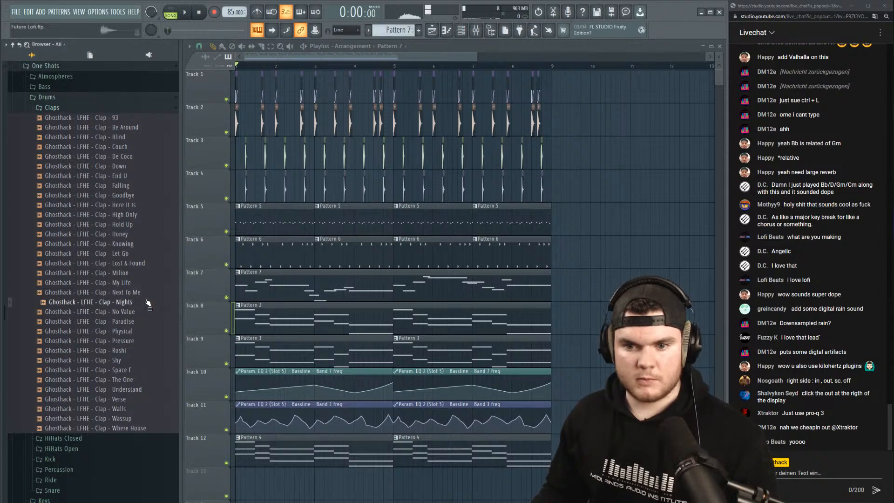
{"action": "left_click", "coordinate": [147, 244]}
{"action": "left_click", "coordinate": [143, 156]}
{"action": "left_click", "coordinate": [140, 138]}
{"action": "left_click", "coordinate": [133, 119]}
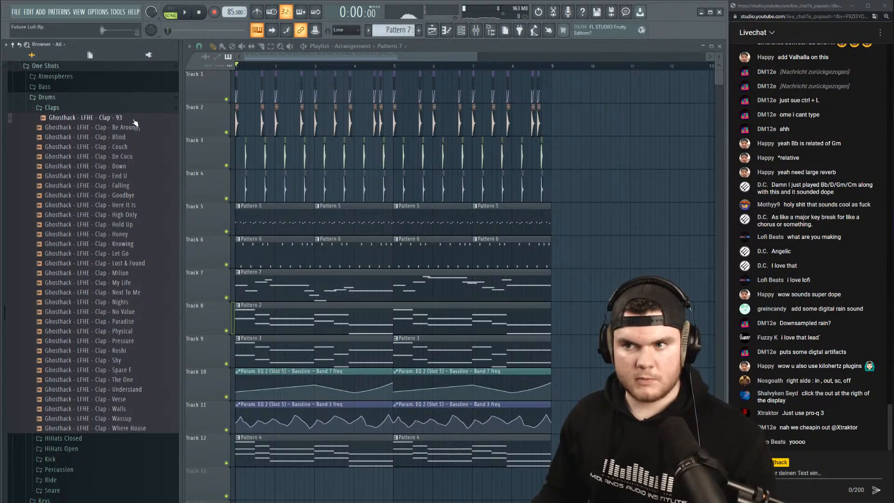
Place the Ghosthack Clap - 93 sample at the start of Track 13 and solo that track for playback.
{"action": "left_click_drag", "start_coordinate": [134, 122], "coordinate": [325, 442]}
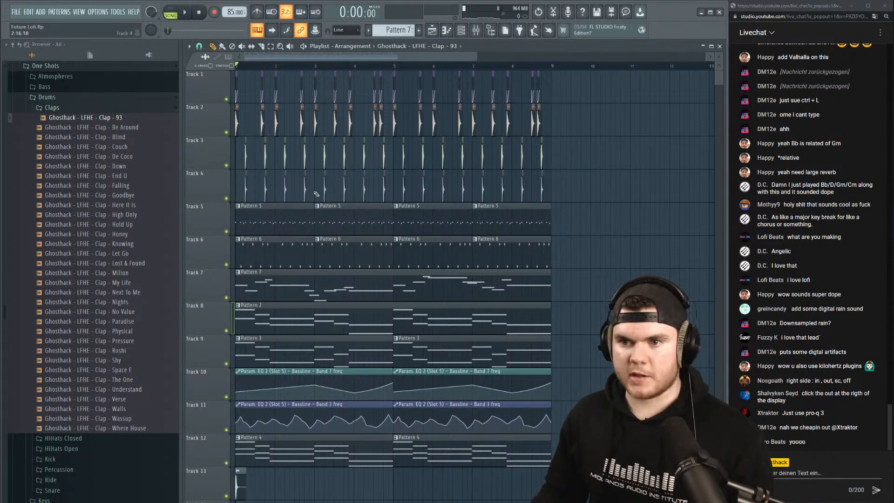
{"action": "scroll", "coordinate": [316, 294], "scroll_direction": "down", "scroll_amount": 3}
{"action": "scroll", "coordinate": [243, 66], "scroll_direction": "up", "scroll_amount": 6}
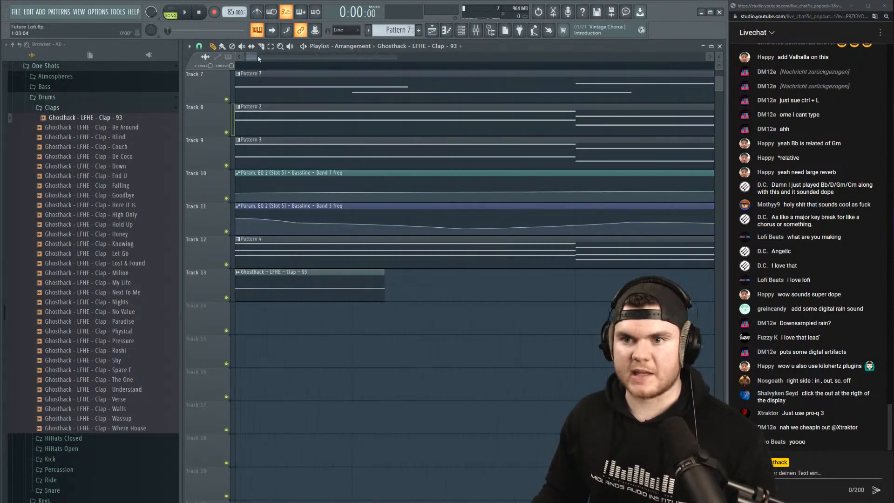
{"action": "left_click_drag", "start_coordinate": [258, 58], "coordinate": [255, 57]}
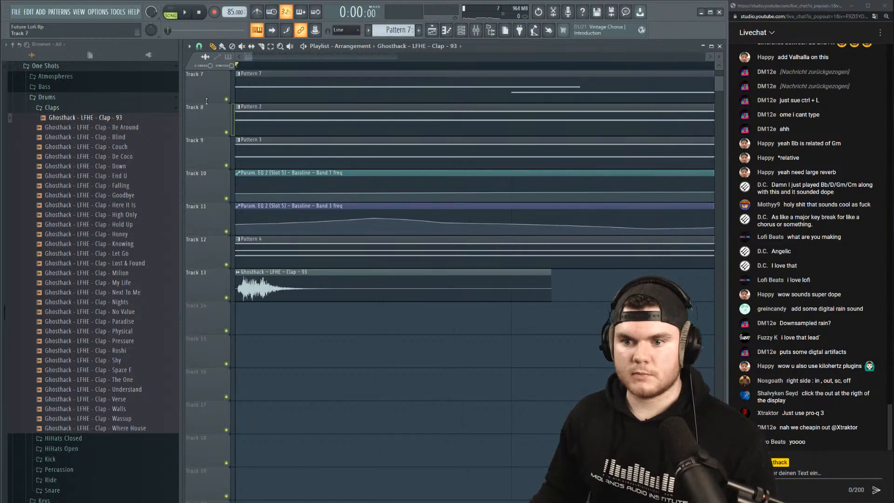
{"action": "right_click", "coordinate": [226, 297]}
{"action": "key", "text": "space"}
Set the Clap - 93 clip's sample start offset to about 8% and replay it repeatedly to check the attack.
{"action": "double_click", "coordinate": [250, 286]}
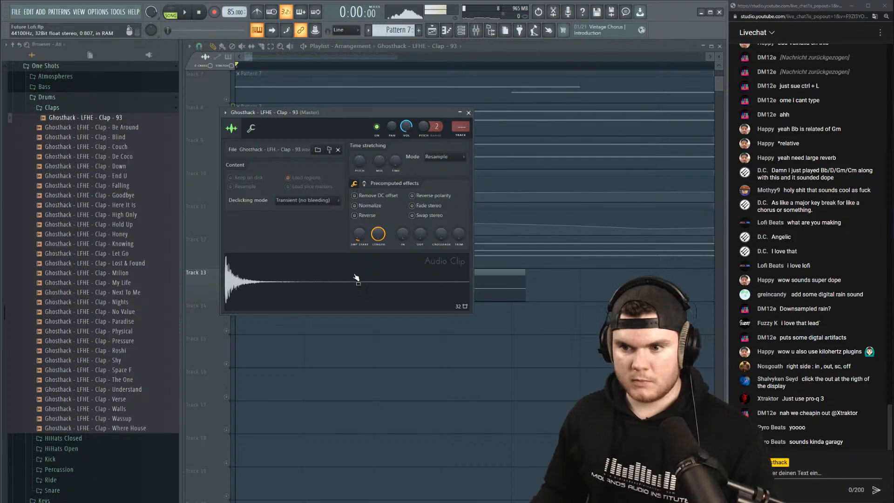
{"action": "key", "text": "space"}
{"action": "key", "text": "space"}
{"action": "key", "text": "space"}
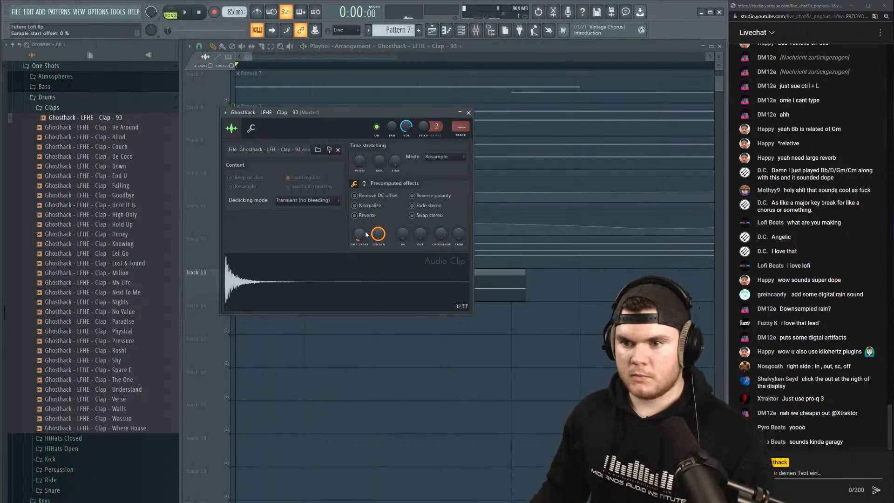
{"action": "key", "text": "space"}
{"action": "left_click_drag", "start_coordinate": [362, 234], "coordinate": [362, 236]}
{"action": "key", "text": "space"}
{"action": "key", "text": "space"}
{"action": "key", "text": "space"}
{"action": "key", "text": "space"}
{"action": "key", "text": "space"}
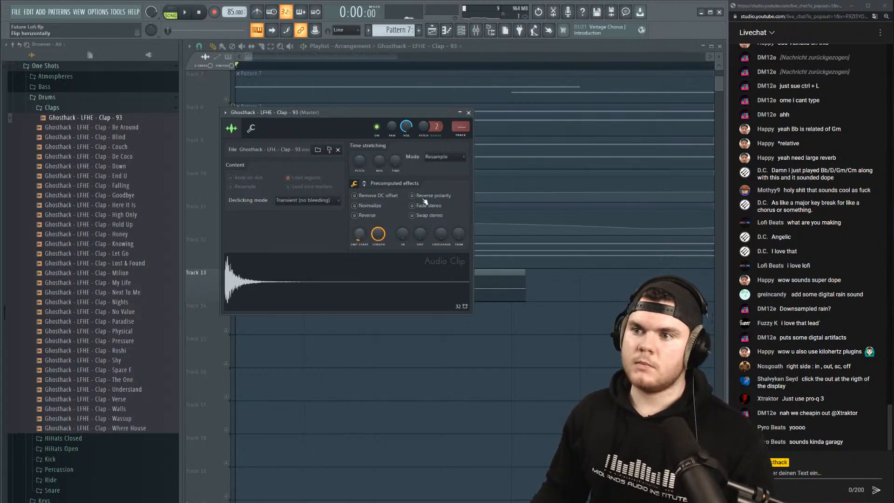
Route the Clap - 93 clip to mixer track Insert 6 and return to the playlist.
{"action": "left_click", "coordinate": [475, 32]}
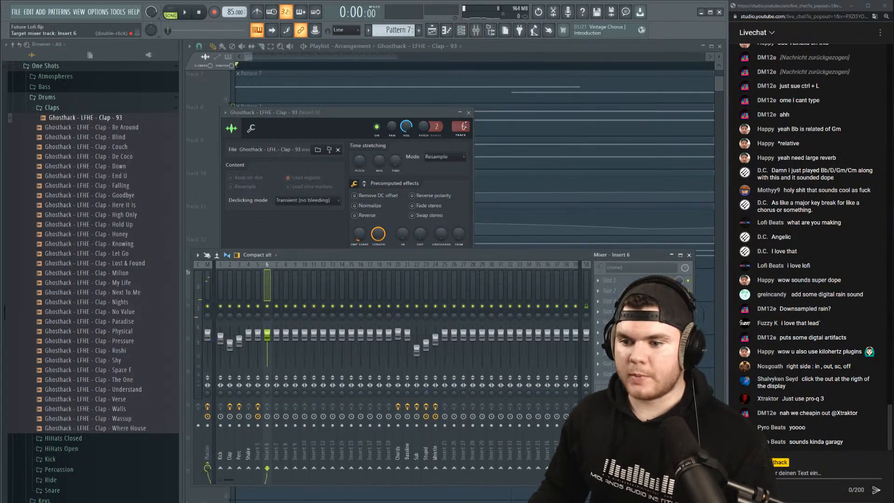
{"action": "scroll", "coordinate": [465, 126], "scroll_direction": "up", "scroll_amount": 13}
{"action": "scroll", "coordinate": [465, 125], "scroll_direction": "down", "scroll_amount": 12}
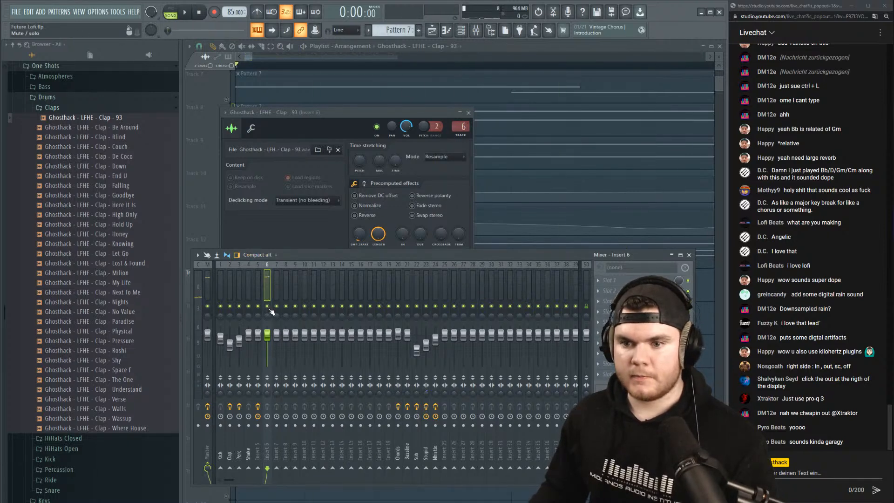
{"action": "left_click", "coordinate": [206, 154]}
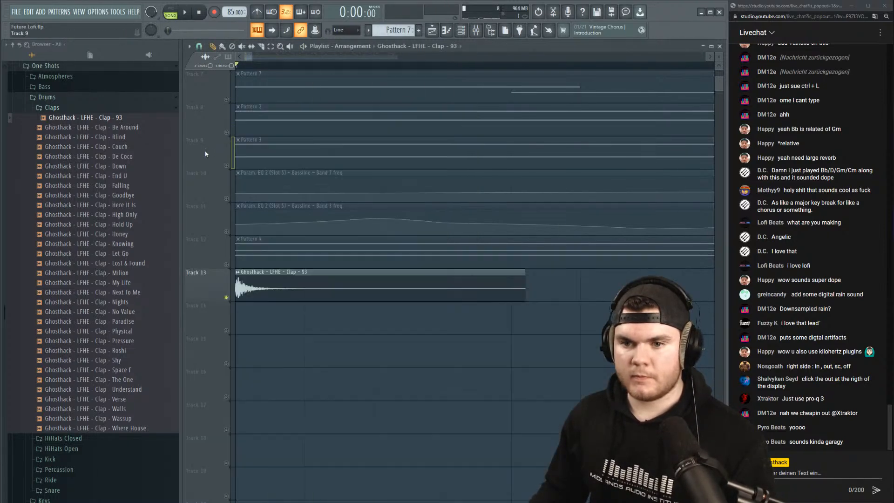
Audition the clap, unsolo Track 13 to hear it with the full mix, and lower Insert 6's mixer level slightly.
{"action": "key", "text": "space"}
{"action": "key", "text": "space"}
{"action": "right_click", "coordinate": [226, 298]}
{"action": "key", "text": "space"}
{"action": "key", "text": "space"}
{"action": "key", "text": "F9"}
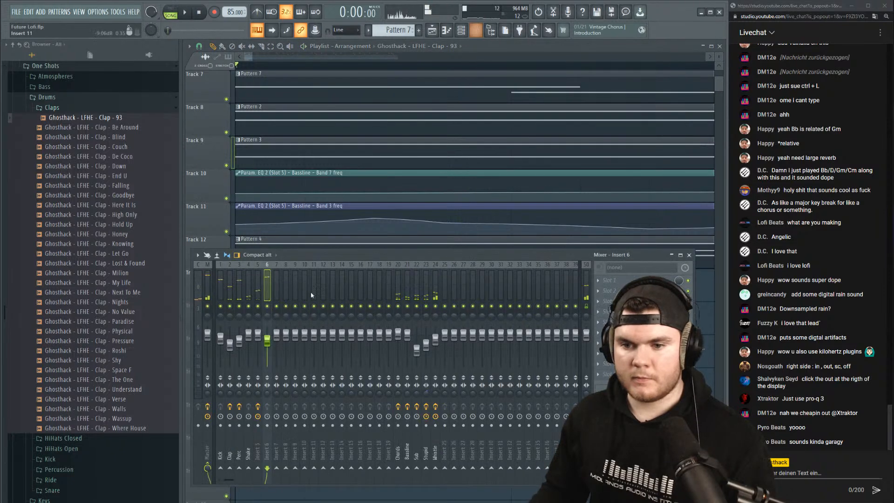
{"action": "key", "text": "space"}
Solo mixer track Insert 5, rename it as Hats, and switch to the clap's Insert 6.
{"action": "left_click", "coordinate": [257, 284]}
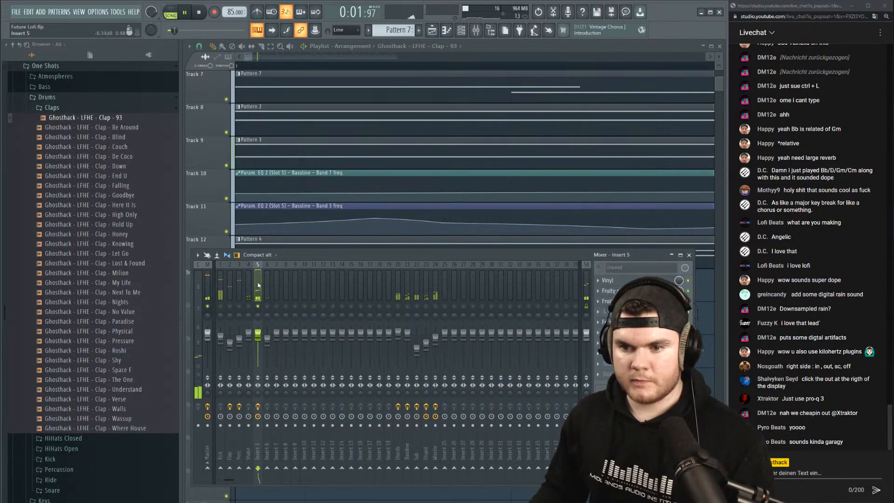
{"action": "right_click", "coordinate": [258, 284]}
{"action": "left_click", "coordinate": [279, 256]}
{"action": "type", "text": "Hats"}
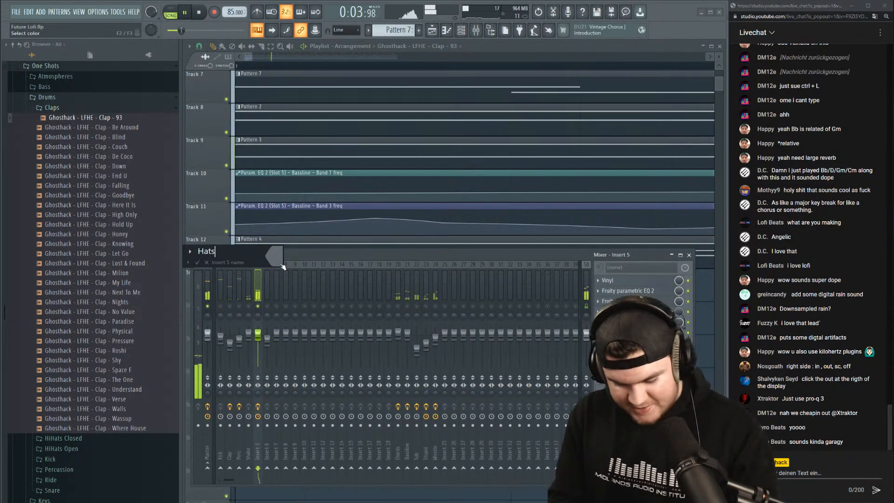
{"action": "key", "text": "Return"}
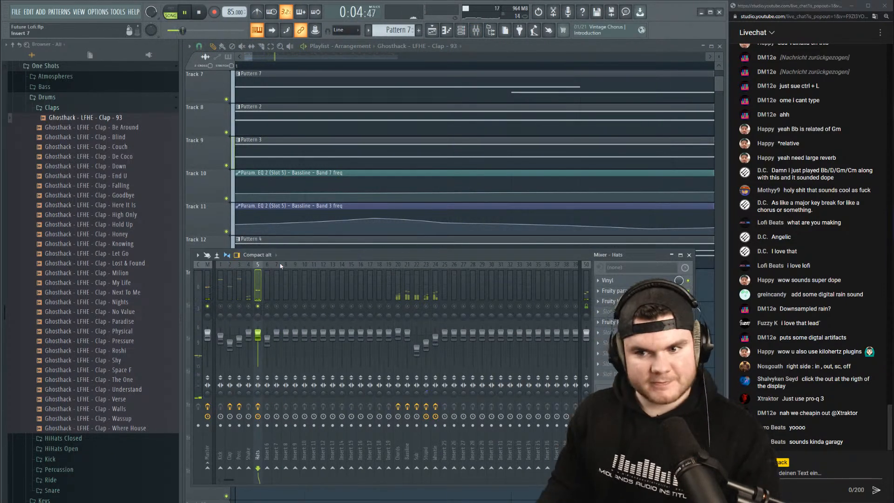
{"action": "left_click", "coordinate": [269, 309]}
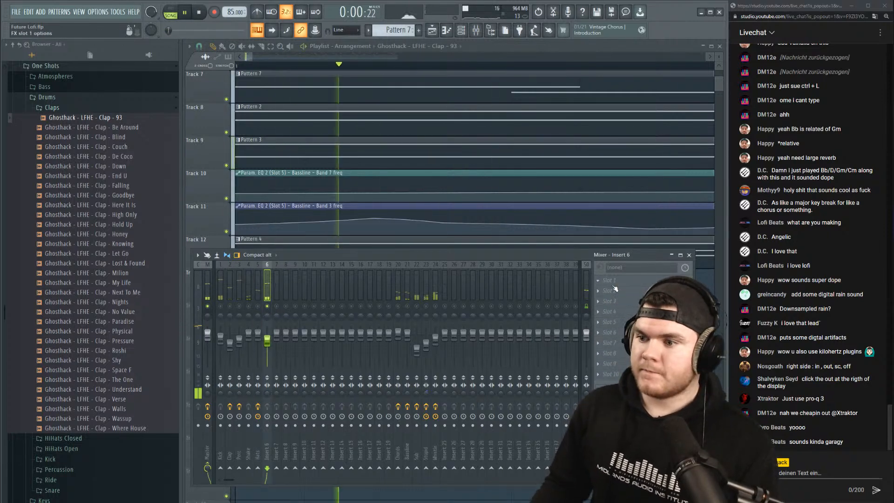
Add Fruity Reeverb 2 to Insert 6's first effect slot and raise its wet level while replaying the clap.
{"action": "left_click", "coordinate": [612, 285]}
{"action": "mouse_move", "coordinate": [610, 290]}
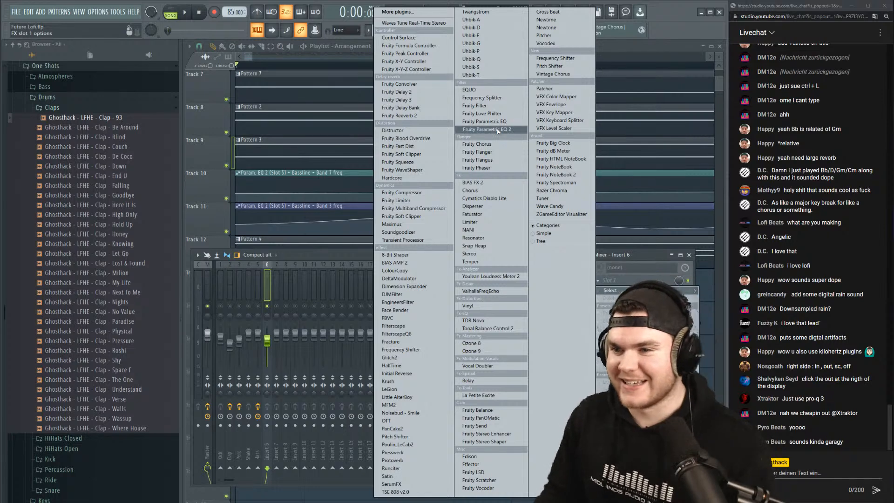
{"action": "left_click", "coordinate": [432, 115]}
{"action": "key", "text": "space"}
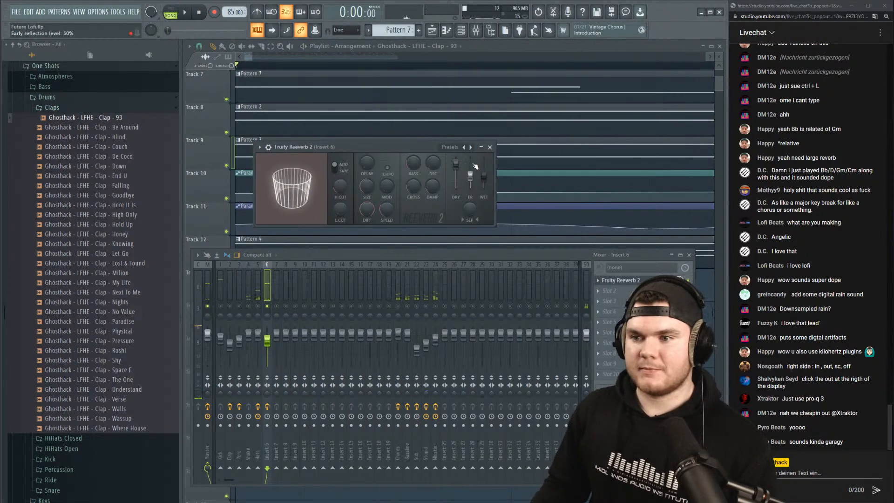
{"action": "mouse_move", "coordinate": [484, 176]}
{"action": "left_mouse_down"}
{"action": "mouse_move", "coordinate": [484, 158]}
{"action": "mouse_move", "coordinate": [483, 169]}
{"action": "left_mouse_up"}
{"action": "key", "text": "space"}
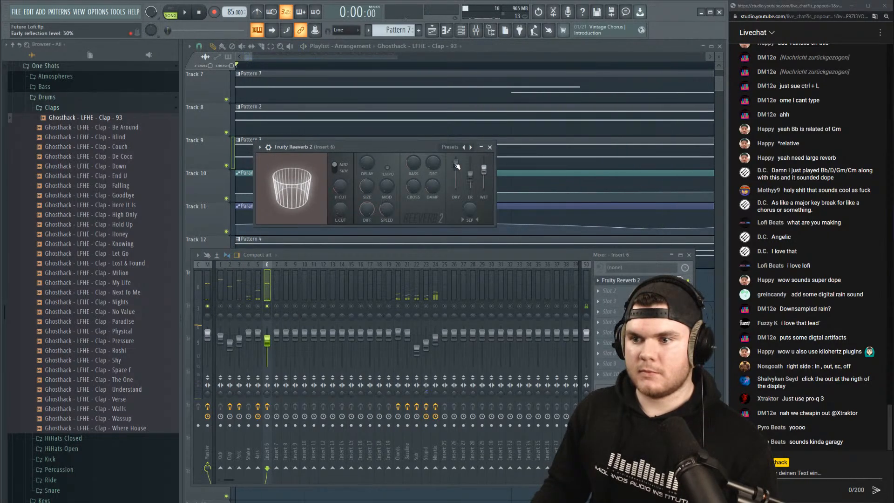
{"action": "key", "text": "space"}
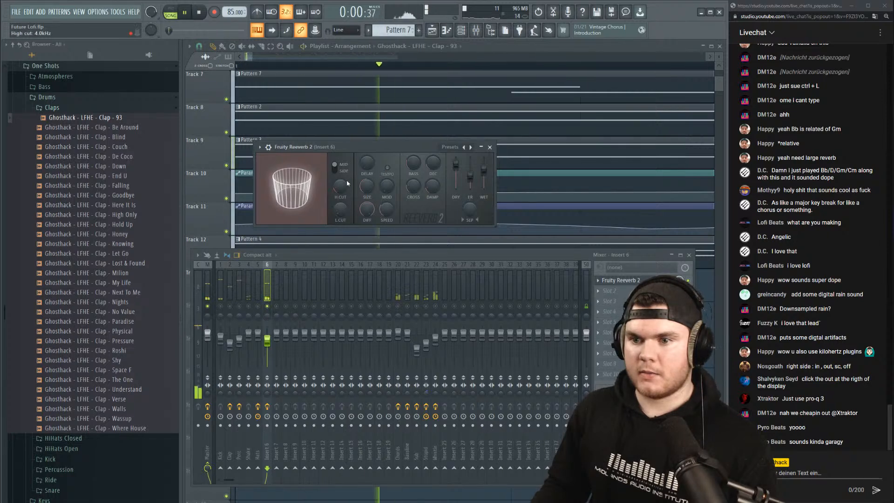
Set the clap reverb's high cut to about 12.1 kHz, audition it, and close the plugin.
{"action": "left_click_drag", "start_coordinate": [432, 186], "coordinate": [430, 186]}
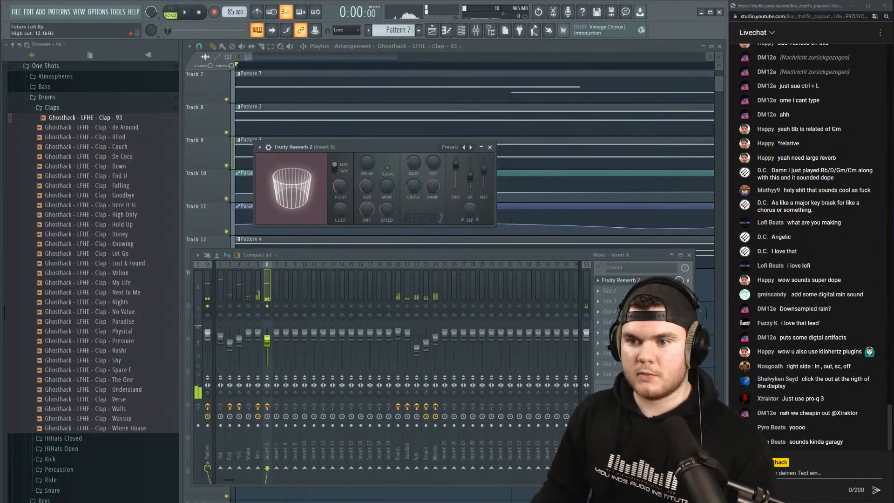
{"action": "key", "text": "space"}
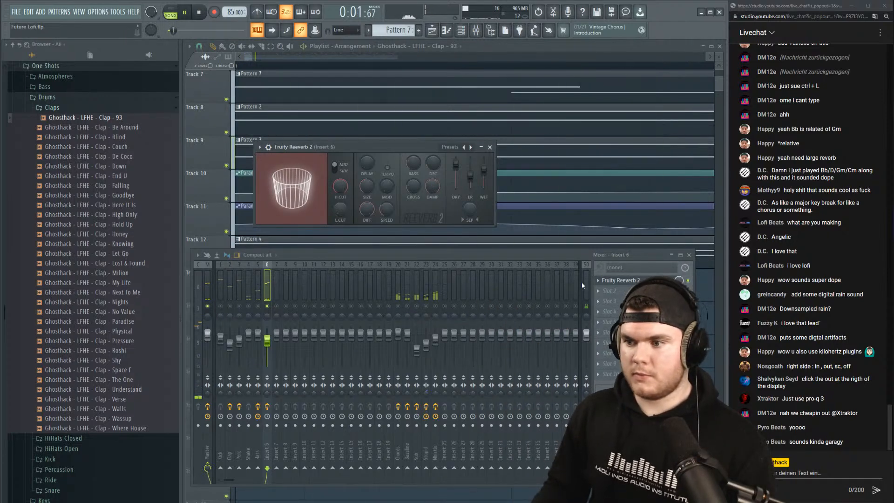
{"action": "left_click", "coordinate": [490, 148]}
{"action": "key", "text": "space"}
Add Fruity Parametric EQ 2 ahead of the reverb on Insert 6 and shape band 1 as a Steep 8 high-pass.
{"action": "left_click", "coordinate": [613, 295]}
{"action": "left_click", "coordinate": [503, 129]}
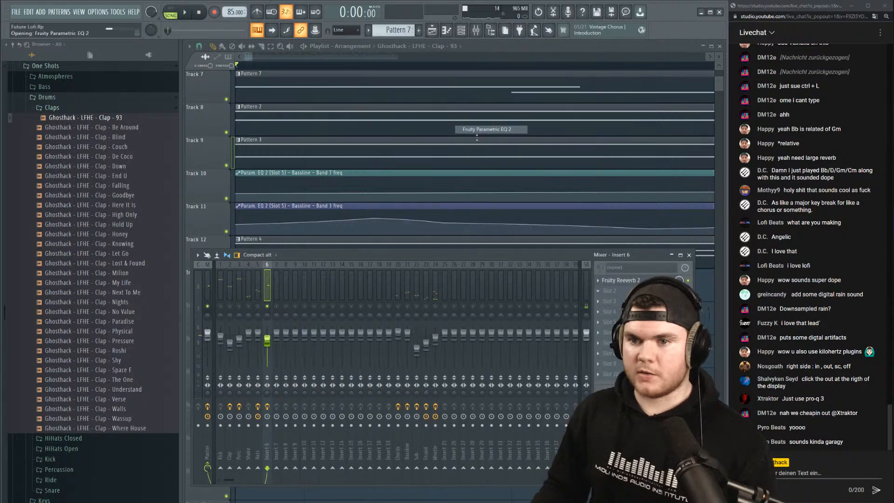
{"action": "key", "text": "space"}
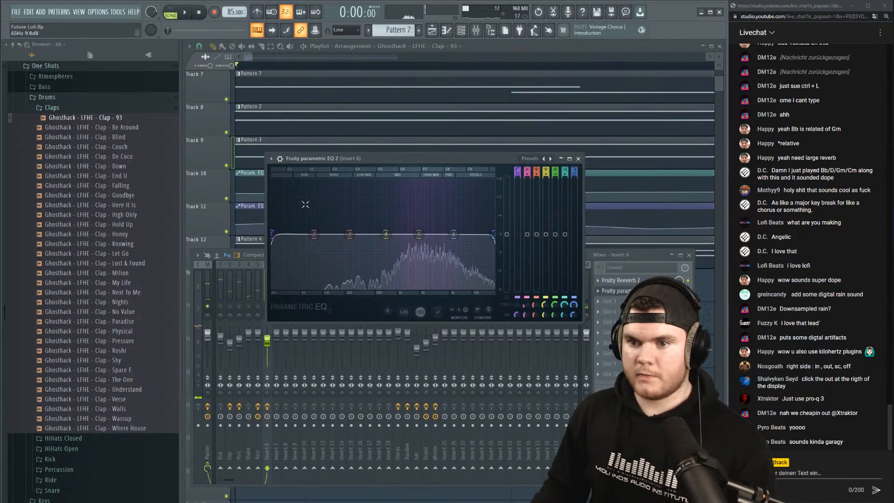
{"action": "left_click_drag", "start_coordinate": [271, 234], "coordinate": [403, 234]}
{"action": "key", "text": "space"}
{"action": "key", "text": "space"}
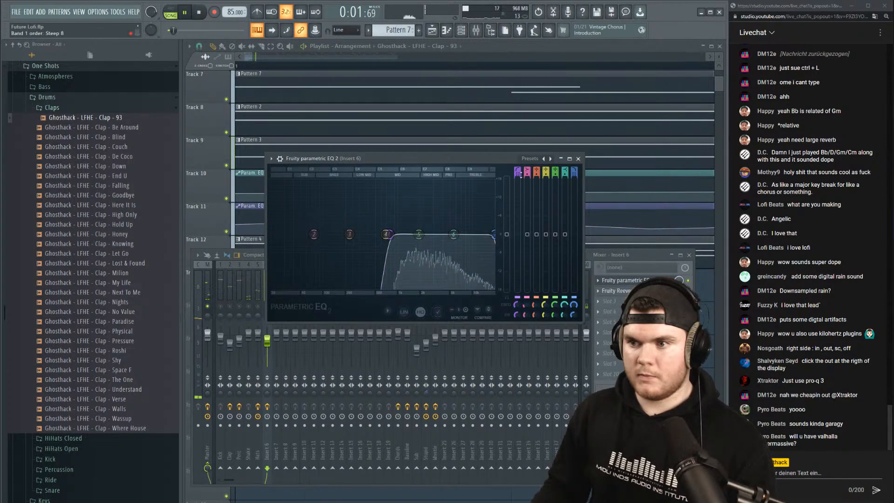
Set the clap EQ's high-pass cutoff to about 579 Hz by ear, reset band 5, and close the EQ.
{"action": "left_click_drag", "start_coordinate": [389, 234], "coordinate": [374, 235]}
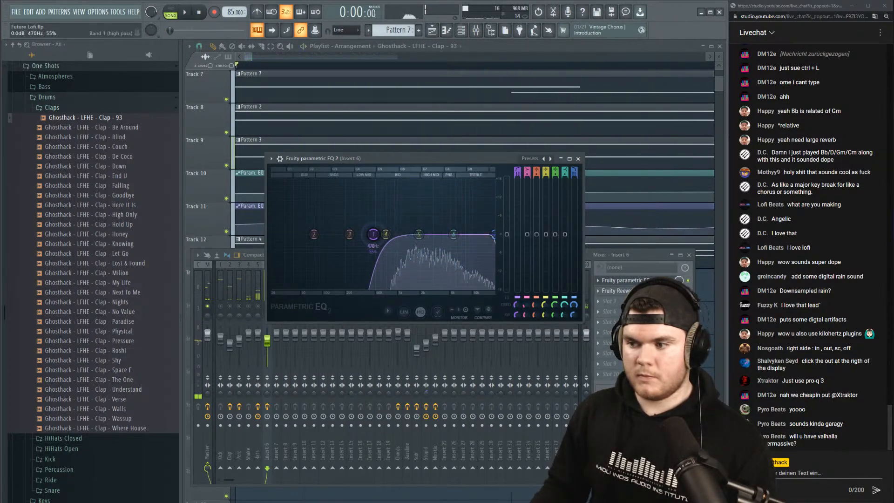
{"action": "key", "text": "space"}
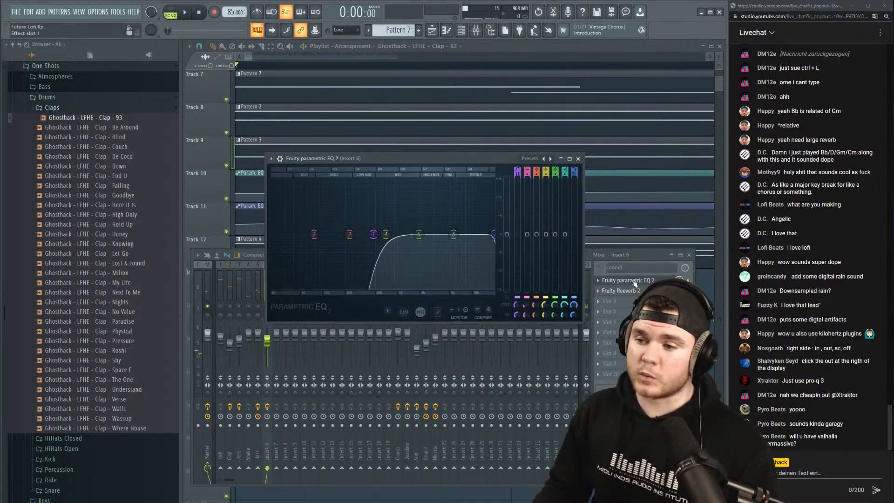
{"action": "key", "text": "space"}
{"action": "mouse_move", "coordinate": [374, 234]}
{"action": "left_mouse_down"}
{"action": "mouse_move", "coordinate": [363, 234]}
{"action": "mouse_move", "coordinate": [378, 235]}
{"action": "left_mouse_up"}
{"action": "key", "text": "space"}
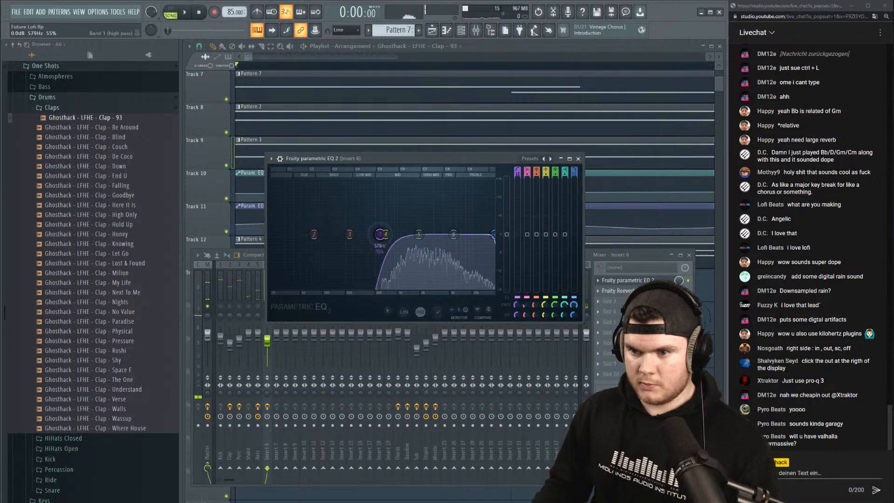
{"action": "key", "text": "space"}
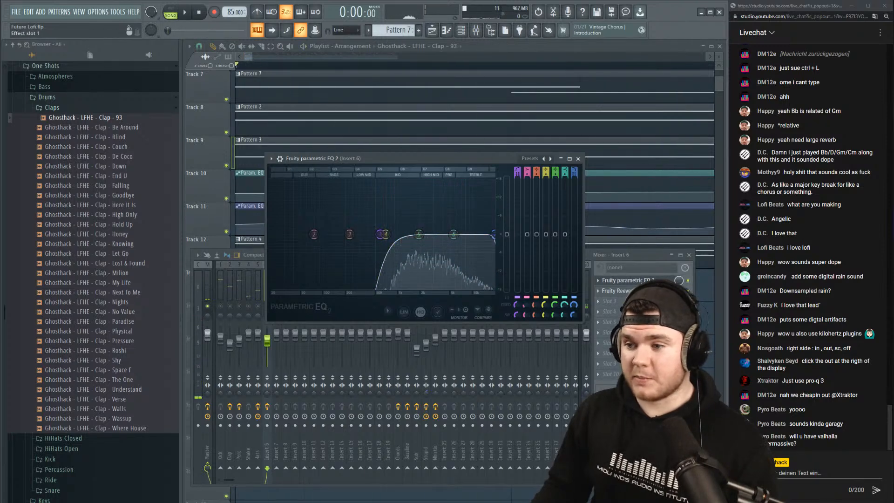
{"action": "right_click", "coordinate": [407, 235]}
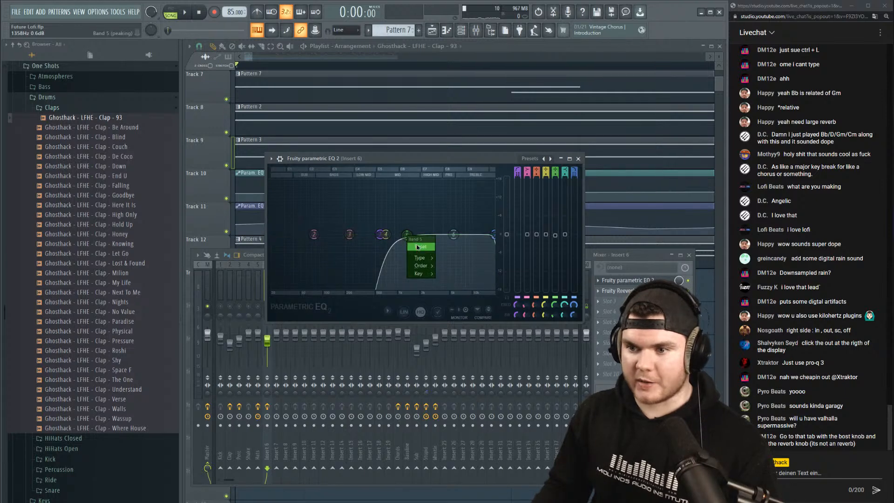
{"action": "left_click", "coordinate": [629, 281]}
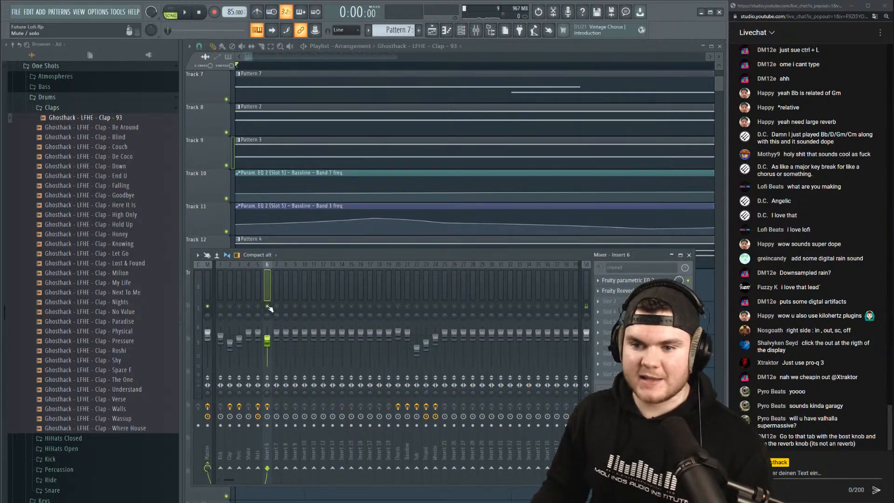
Unsolo Insert 6, return to the playlist, and narrow the browser so the full arrangement has more room.
{"action": "right_click", "coordinate": [267, 306]}
{"action": "left_click", "coordinate": [488, 45]}
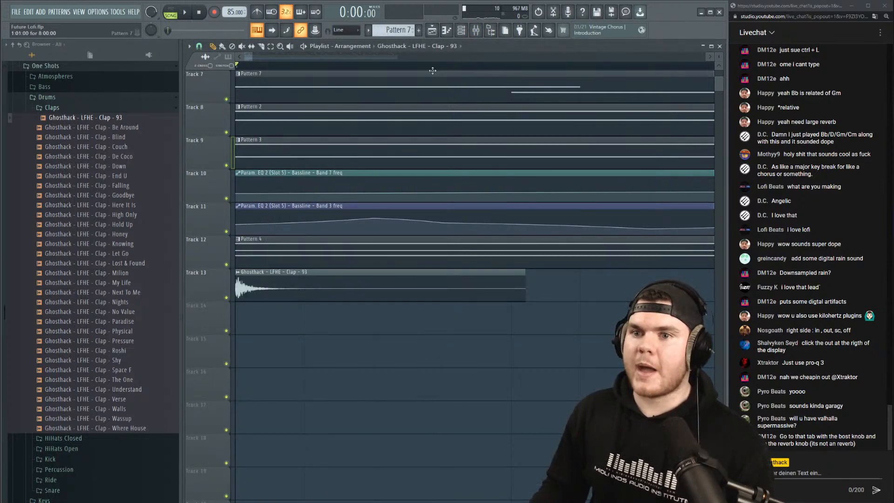
{"action": "scroll", "coordinate": [431, 72], "scroll_direction": "down", "scroll_amount": 4}
{"action": "scroll", "coordinate": [436, 73], "scroll_direction": "up", "scroll_amount": 4}
{"action": "scroll", "coordinate": [433, 70], "scroll_direction": "down", "scroll_amount": 5}
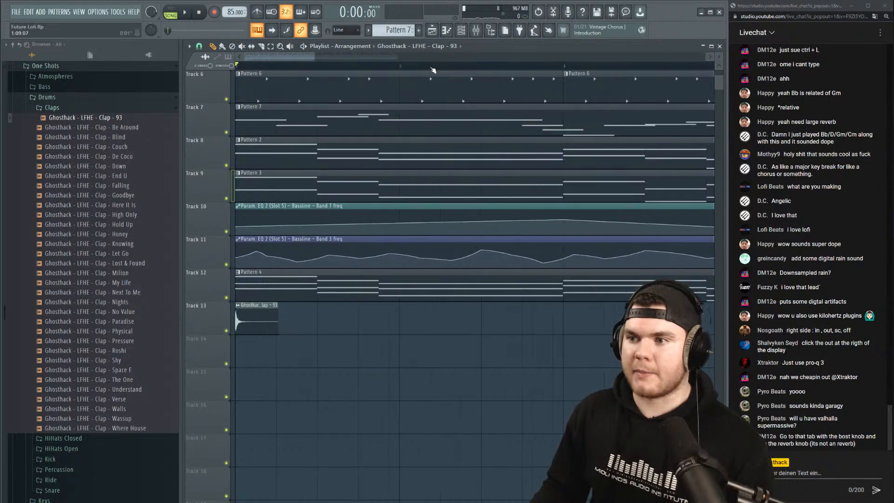
{"action": "scroll", "coordinate": [431, 72], "scroll_direction": "down", "scroll_amount": 4}
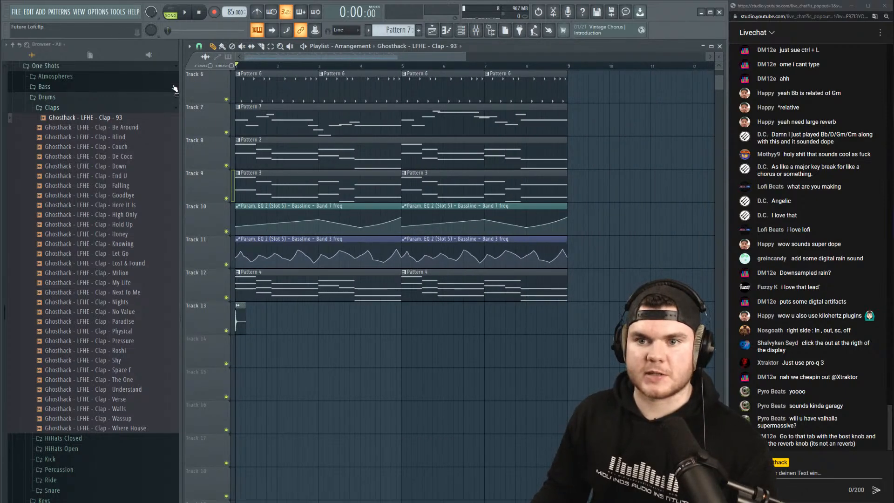
{"action": "left_click_drag", "start_coordinate": [180, 83], "coordinate": [151, 90]}
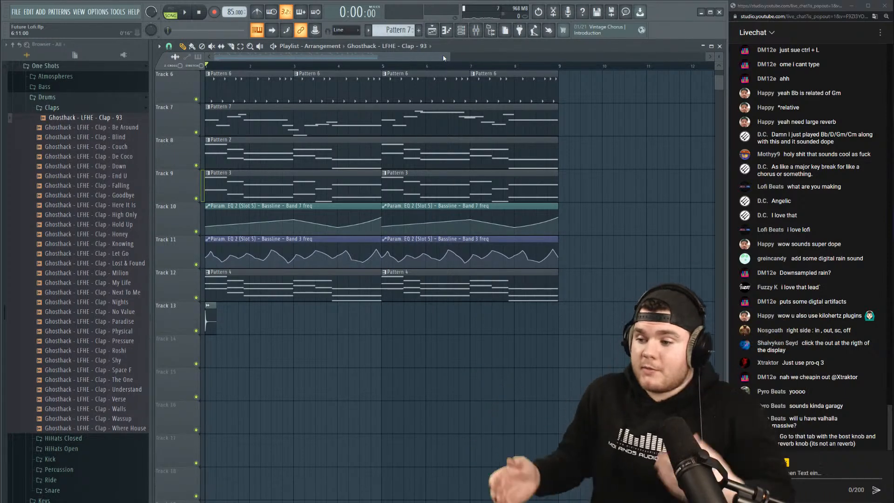
{"action": "left_click_drag", "start_coordinate": [450, 55], "coordinate": [427, 60]}
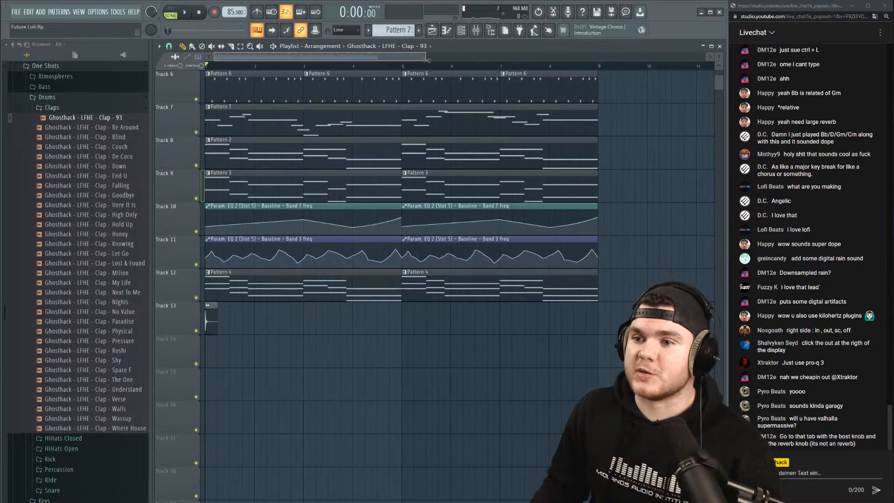
Reopen the mixer, replay the clap with the full mix, and rename Insert 6 as Clap fx.
{"action": "left_click", "coordinate": [462, 30]}
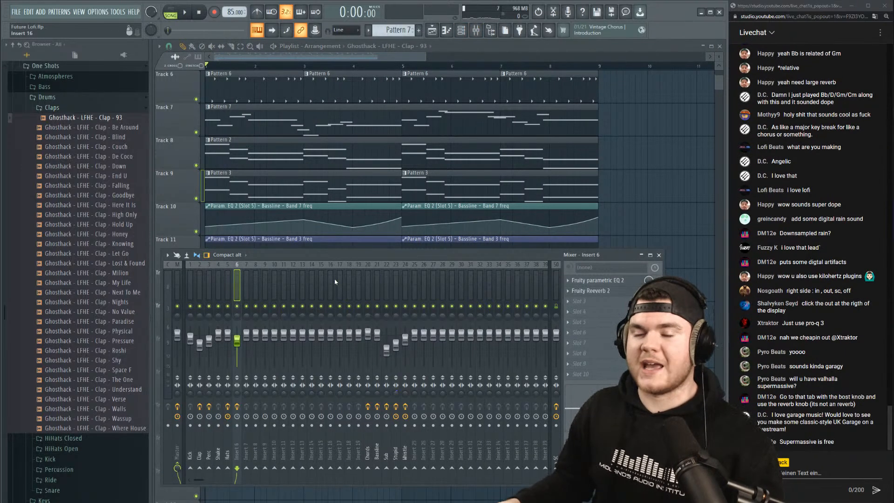
{"action": "key", "text": "space"}
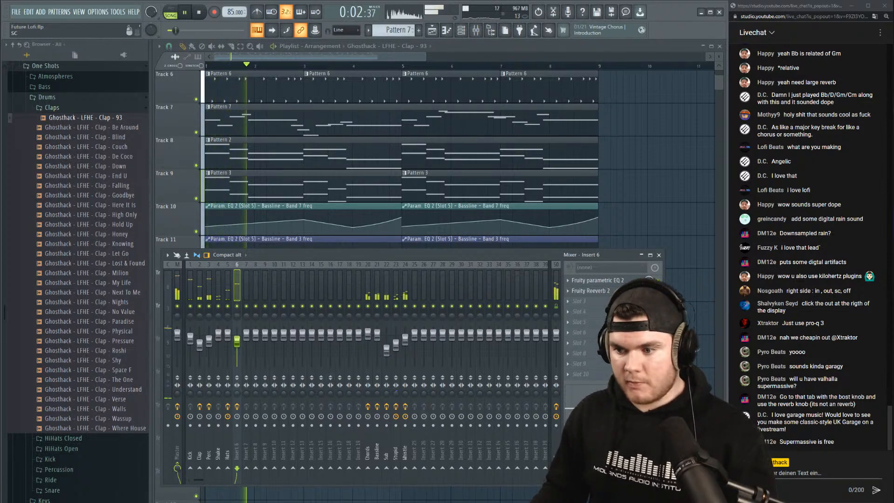
{"action": "key", "text": "space"}
{"action": "key", "text": "space"}
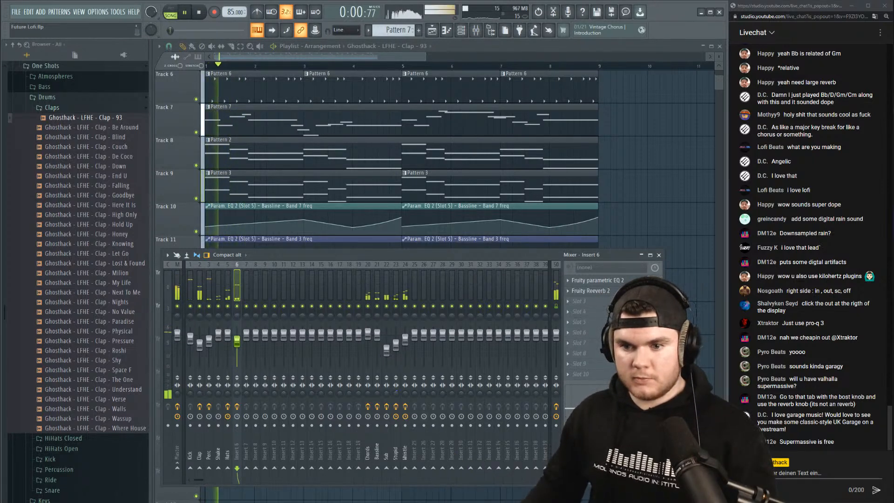
{"action": "right_click", "coordinate": [247, 294]}
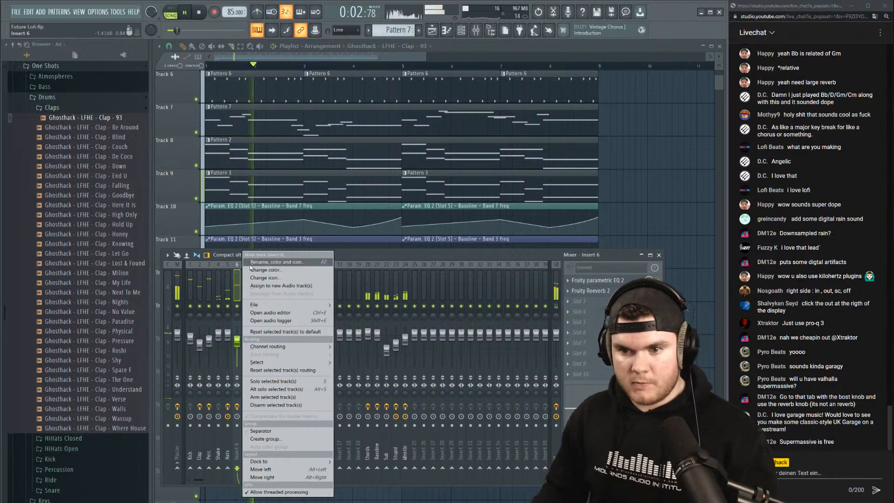
{"action": "left_click", "coordinate": [251, 258]}
{"action": "type", "text": "Clap fx"}
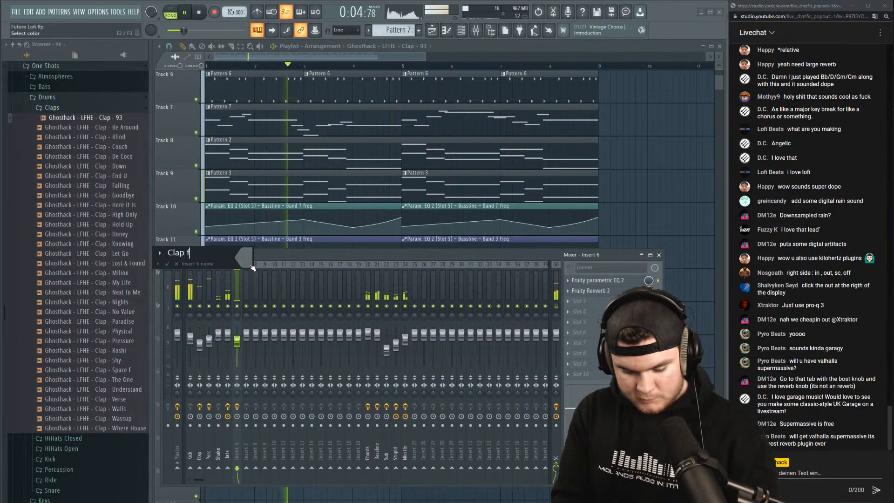
{"action": "key", "text": "Return"}
{"action": "key", "text": "space"}
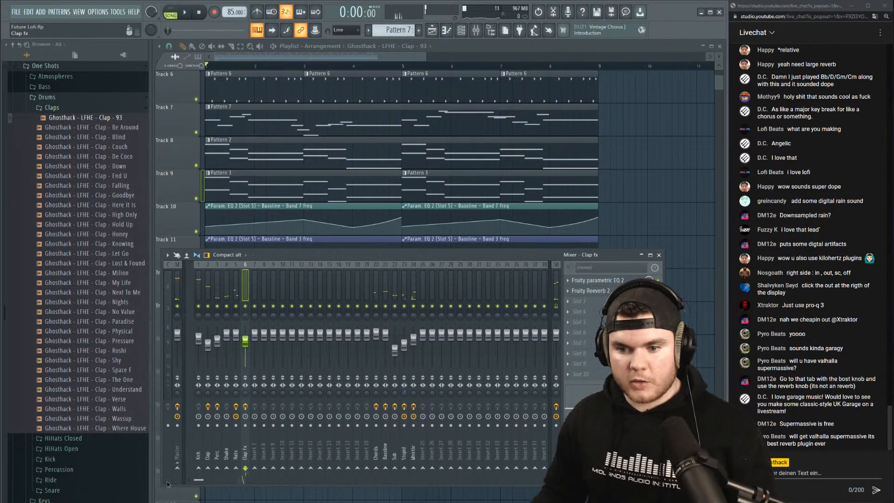
Solo the Clap fx track, replay it, and add Fruity Delay 3 in its third effect slot.
{"action": "left_click", "coordinate": [238, 308], "text": "ctrl"}
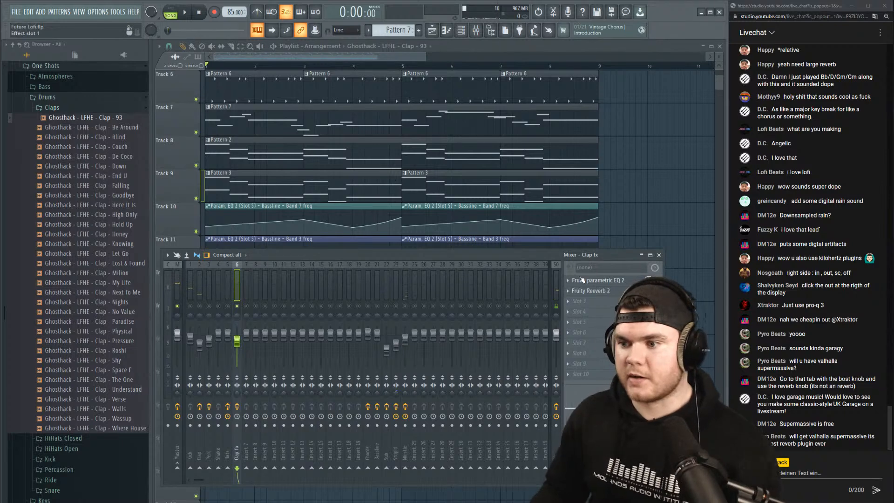
{"action": "left_click", "coordinate": [587, 290]}
{"action": "key", "text": "space"}
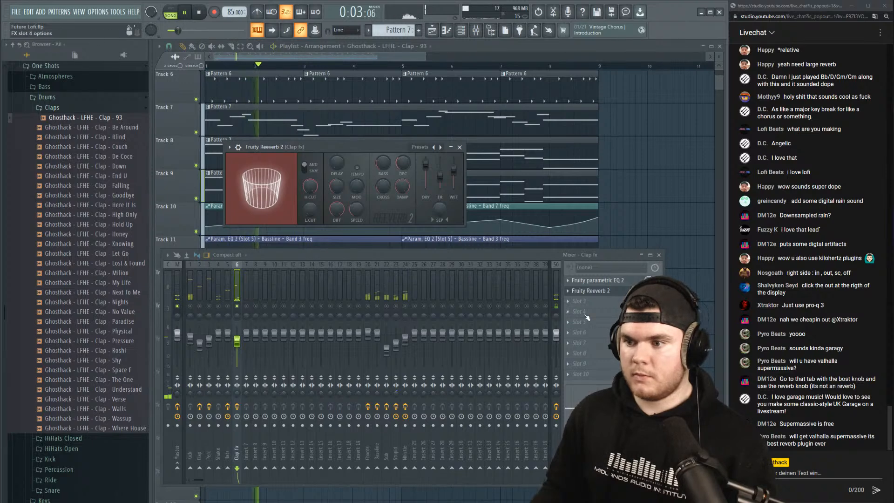
{"action": "left_click", "coordinate": [579, 302]}
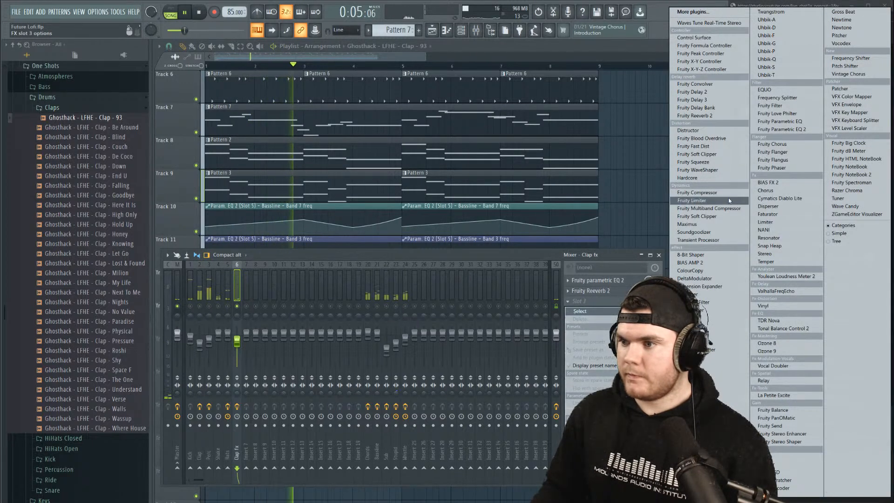
{"action": "left_click", "coordinate": [719, 101]}
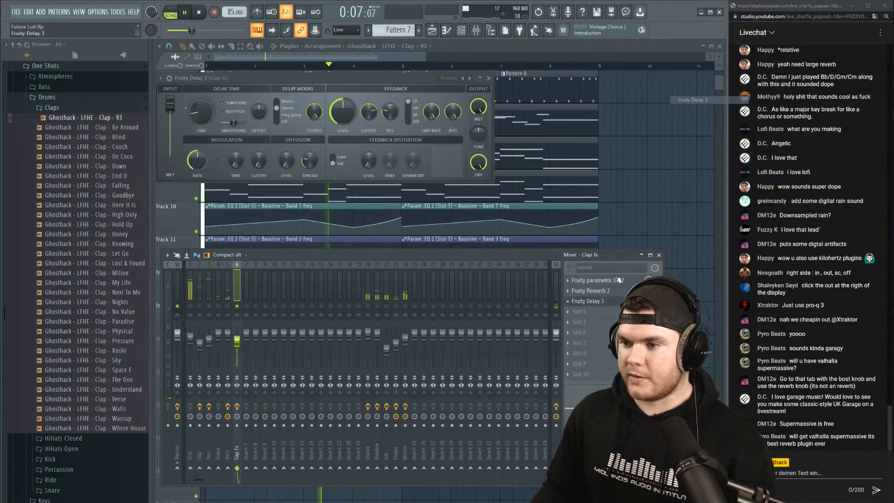
Place Fruity Delay 3 before the reverb and set it to tempo-synced ping pong with a reduced wet level.
{"action": "key", "text": "space"}
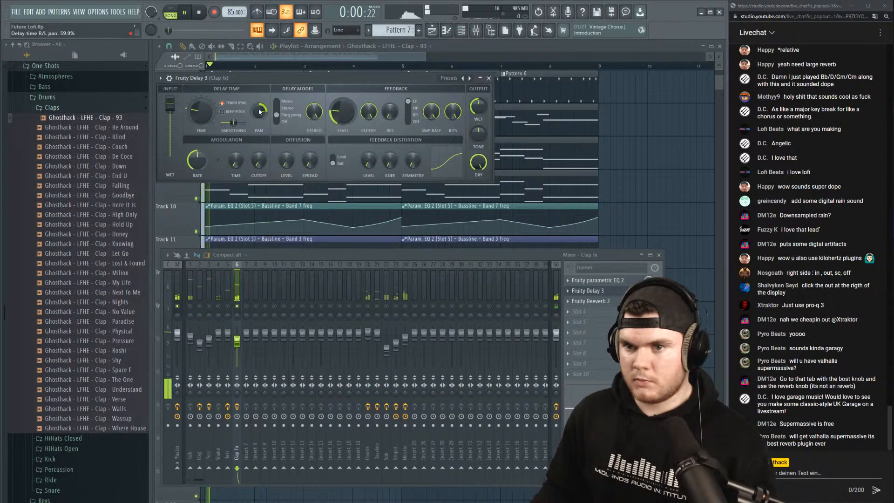
{"action": "key", "text": "space"}
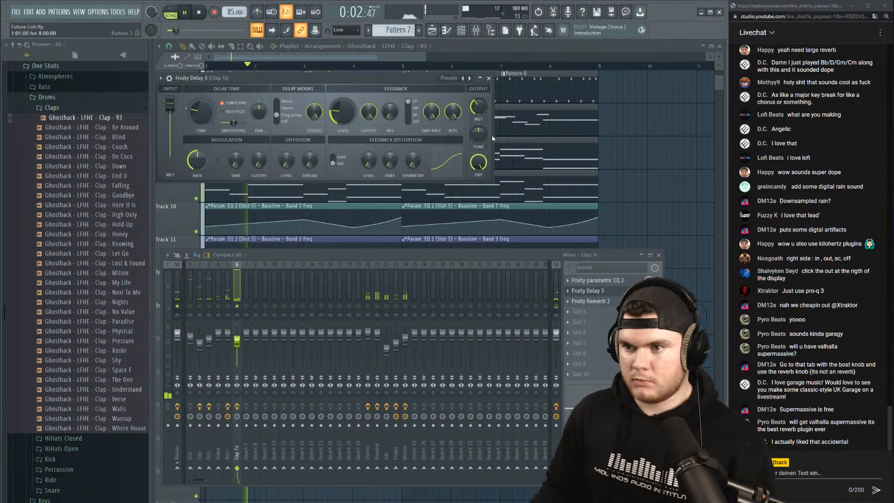
{"action": "left_click", "coordinate": [600, 292]}
{"action": "key", "text": "space"}
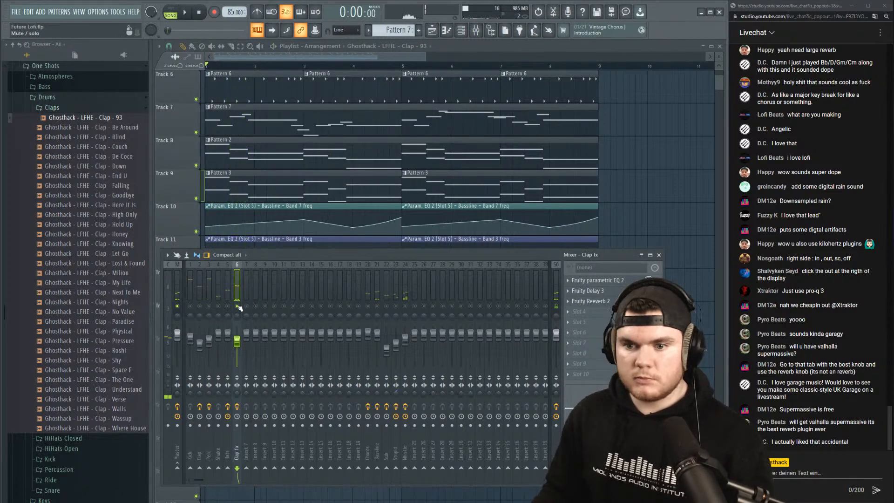
Unsolo Clap fx and lower its mixer volume to about 63% (-9.2 dB) while replaying the full mix.
{"action": "right_click", "coordinate": [238, 307]}
{"action": "key", "text": "space"}
{"action": "left_click_drag", "start_coordinate": [237, 341], "coordinate": [237, 347]}
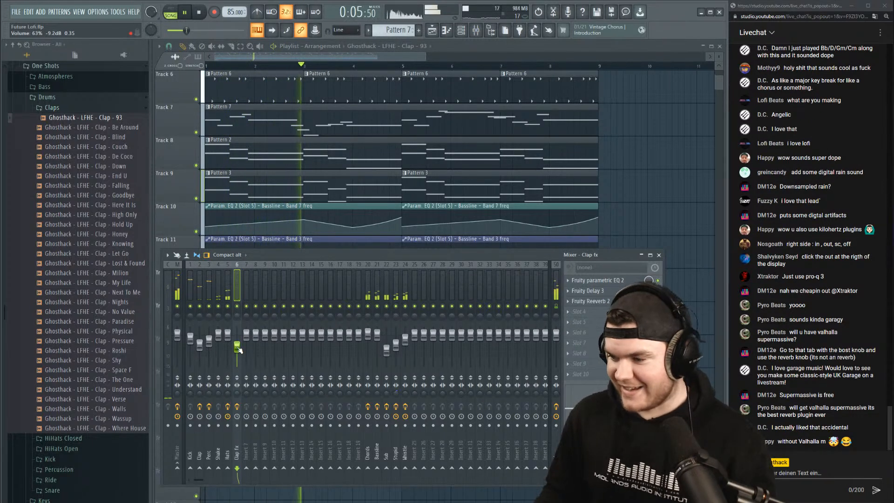
{"action": "key", "text": "space"}
{"action": "key", "text": "space"}
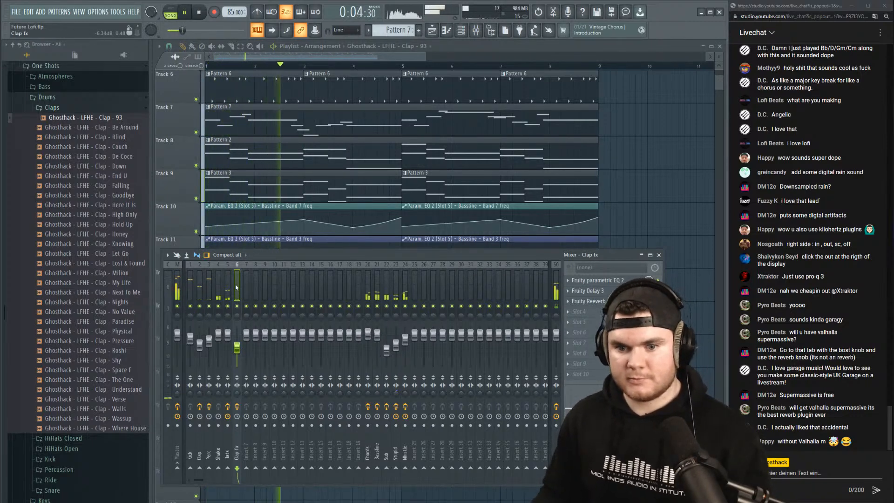
Stop playback and add OTT to the fifth effect slot of the Clap fx track.
{"action": "left_click", "coordinate": [604, 301]}
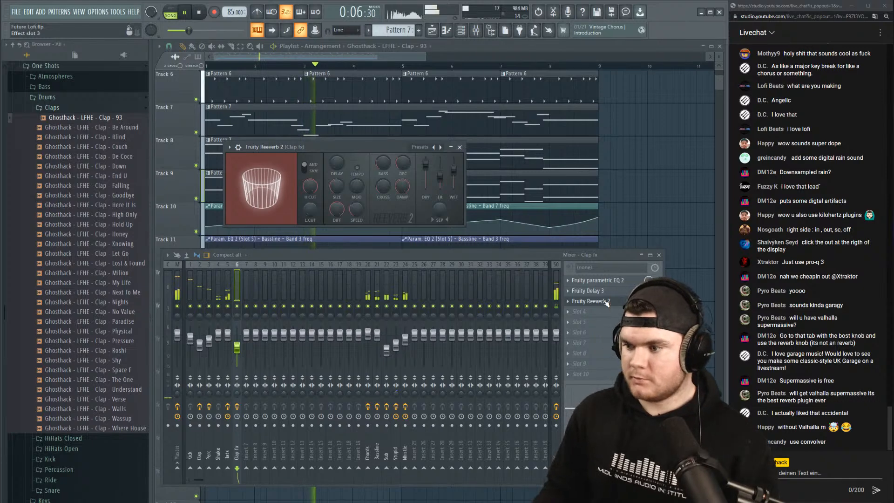
{"action": "key", "text": "space"}
{"action": "left_click", "coordinate": [583, 322]}
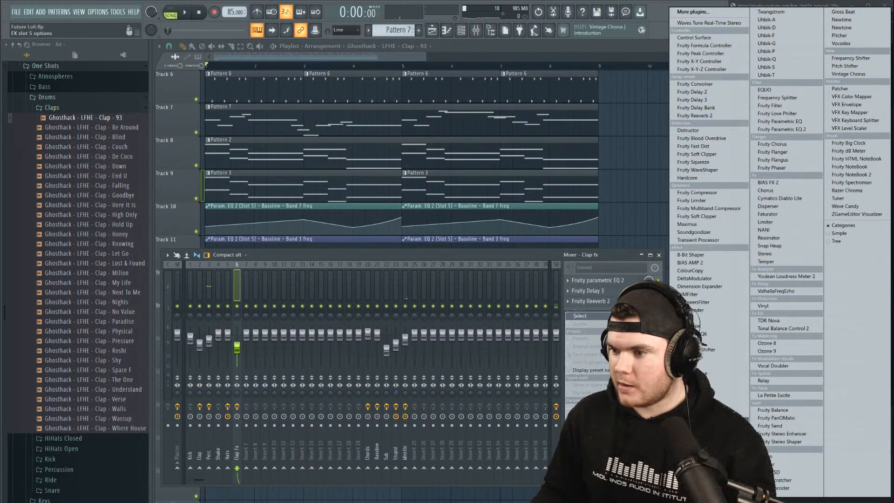
{"action": "left_click", "coordinate": [691, 381]}
Solo Clap fx and, while replaying it, set OTT's depth to 47% and time to 66%.
{"action": "right_click", "coordinate": [236, 306]}
{"action": "key", "text": "space"}
{"action": "left_click_drag", "start_coordinate": [233, 104], "coordinate": [314, 167]}
{"action": "left_click_drag", "start_coordinate": [279, 214], "coordinate": [278, 252]}
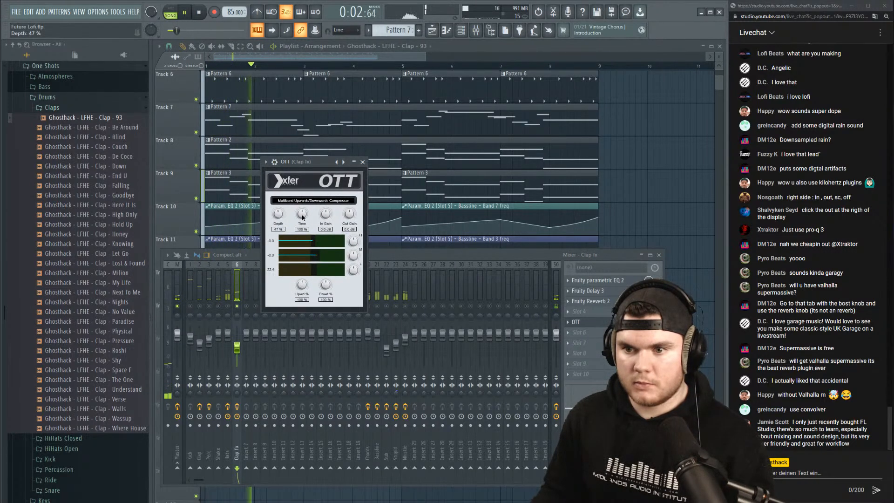
{"action": "left_click_drag", "start_coordinate": [302, 215], "coordinate": [303, 247]}
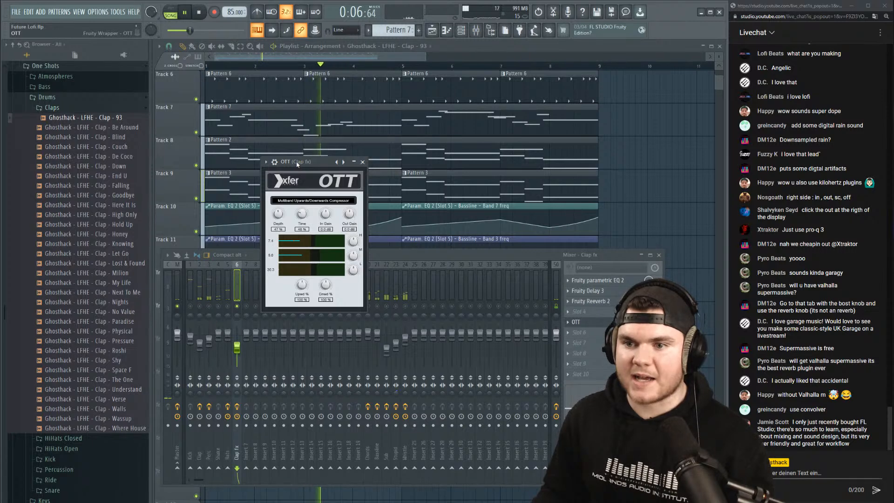
{"action": "left_click_drag", "start_coordinate": [297, 164], "coordinate": [305, 163]}
{"action": "key", "text": "space"}
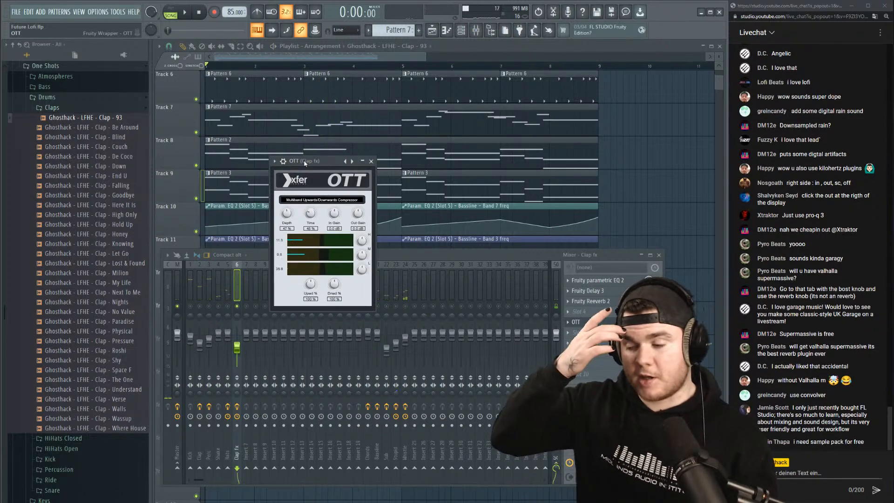
{"action": "key", "text": "space"}
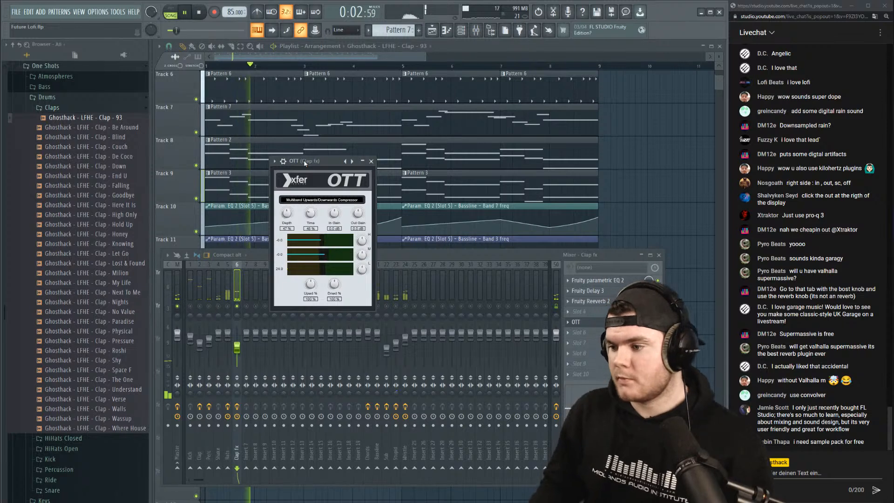
{"action": "left_click_drag", "start_coordinate": [313, 216], "coordinate": [313, 214]}
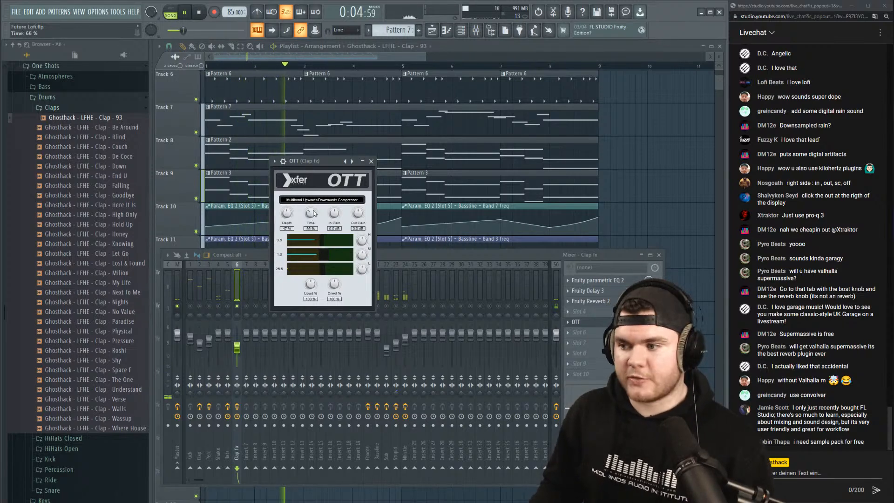
Collapse the Claps folder in the browser, then close OTT and unsolo Clap fx.
{"action": "left_click_drag", "start_coordinate": [307, 164], "coordinate": [313, 170]}
{"action": "key", "text": "space"}
{"action": "left_click", "coordinate": [54, 109]}
{"action": "scroll", "coordinate": [66, 154], "scroll_direction": "up", "scroll_amount": 3}
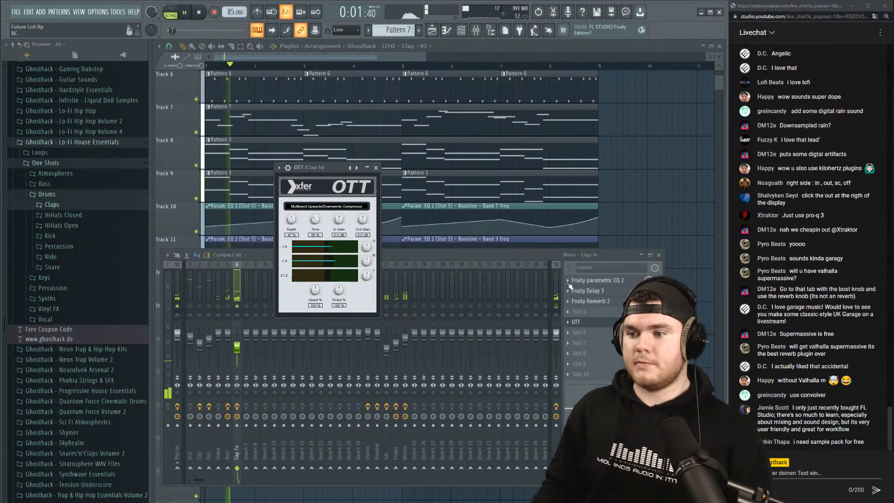
{"action": "left_click", "coordinate": [585, 323]}
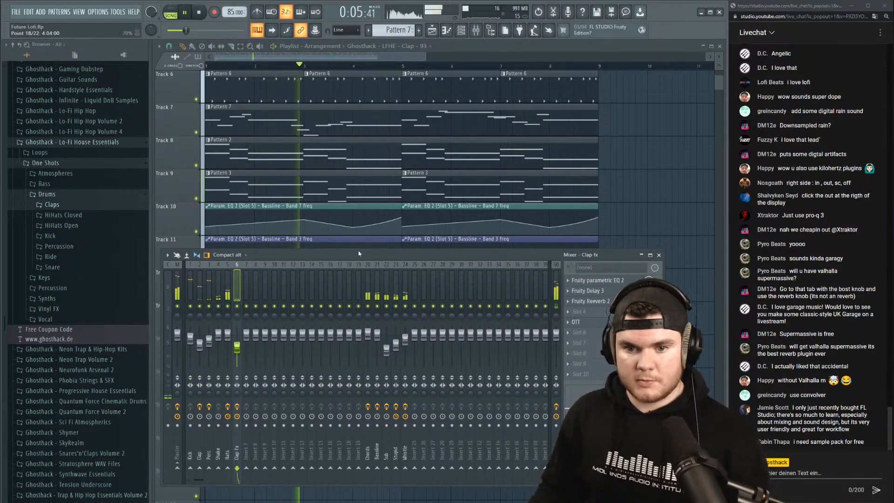
Listen to the full mix while checking the drum track levels in the mixer and the playlist arrangement.
{"action": "left_click", "coordinate": [230, 345]}
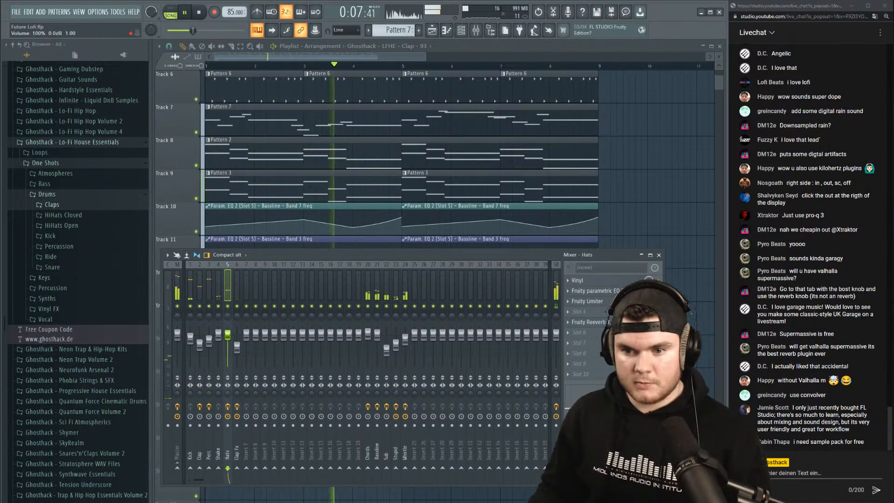
{"action": "left_click_drag", "start_coordinate": [238, 347], "coordinate": [227, 332]}
{"action": "left_click", "coordinate": [208, 339]}
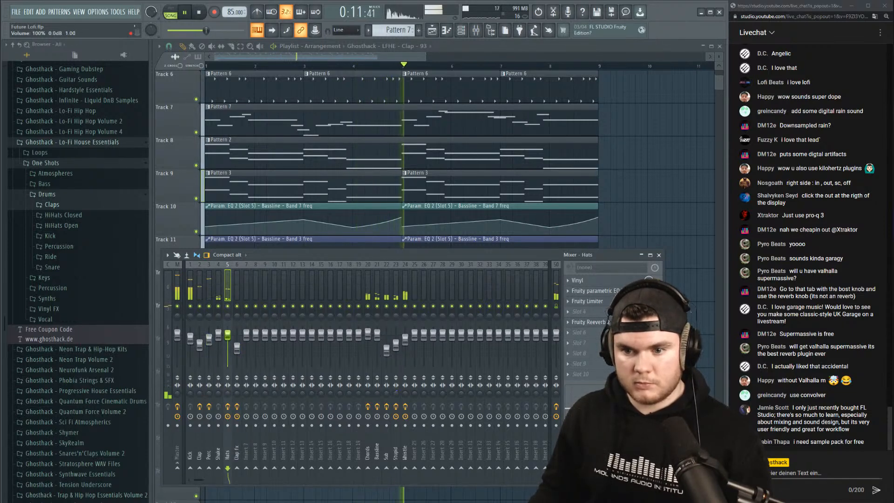
{"action": "left_click", "coordinate": [451, 45]}
{"action": "scroll", "coordinate": [429, 64], "scroll_direction": "down", "scroll_amount": 4}
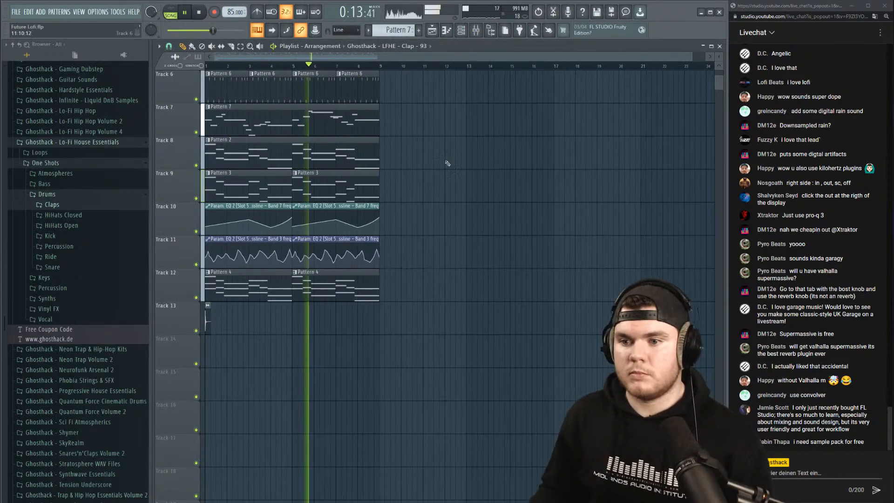
{"action": "left_click", "coordinate": [496, 210]}
{"action": "right_click", "coordinate": [496, 212]}
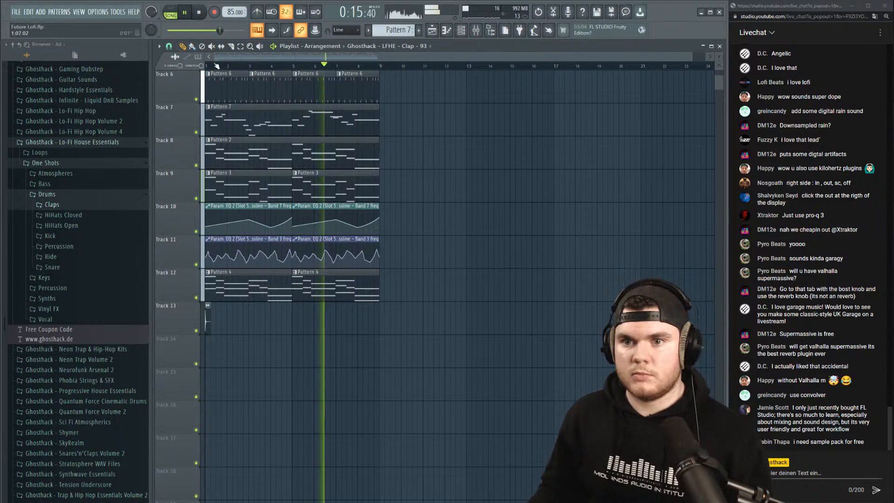
{"action": "scroll", "coordinate": [216, 64], "scroll_direction": "up", "scroll_amount": 2}
{"action": "scroll", "coordinate": [216, 60], "scroll_direction": "up", "scroll_amount": 2}
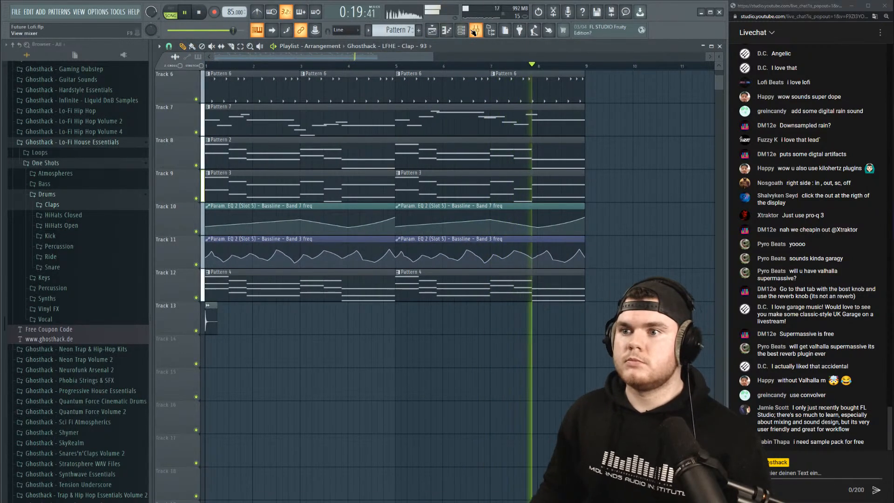
Open the channel rack, filter it to the Unsorted channels, and stop playback.
{"action": "left_click", "coordinate": [463, 31]}
{"action": "left_click", "coordinate": [461, 30]}
{"action": "left_click", "coordinate": [475, 31]}
{"action": "left_click", "coordinate": [311, 93]}
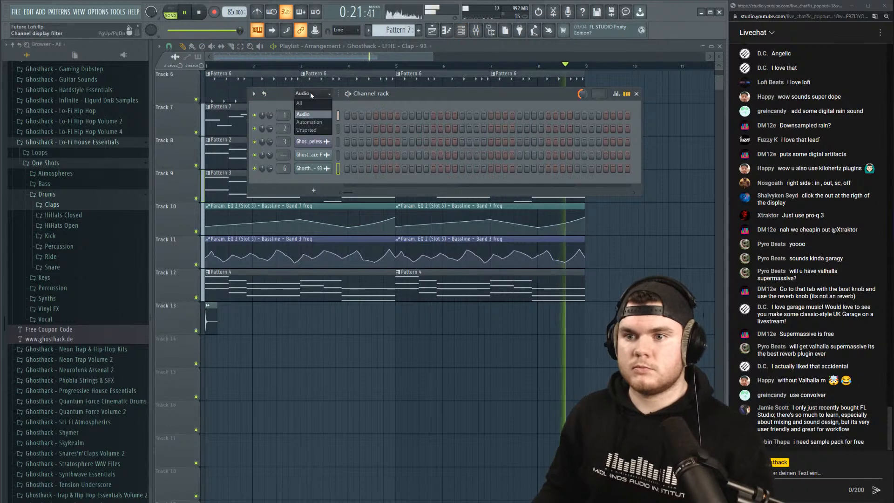
{"action": "left_click", "coordinate": [309, 130]}
{"action": "left_click", "coordinate": [200, 13]}
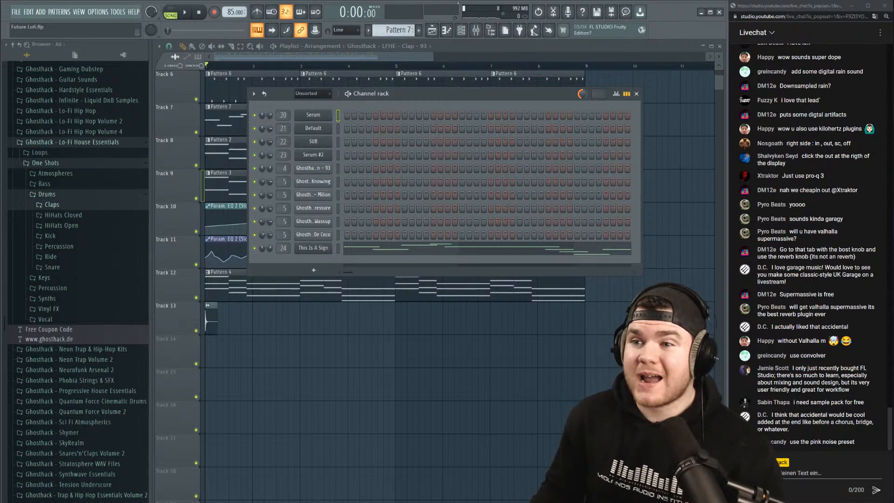
Create the empty Pattern 8 and add a new Serum instrument channel.
{"action": "left_click", "coordinate": [419, 30]}
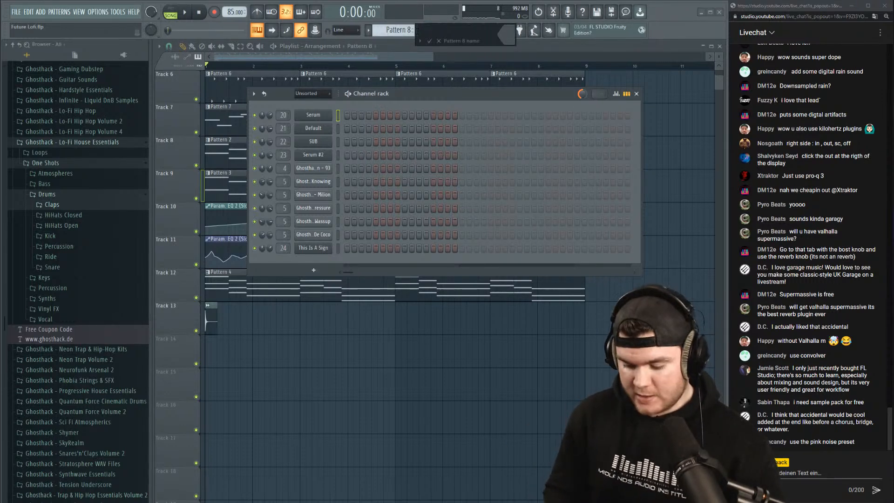
{"action": "key", "text": "Return"}
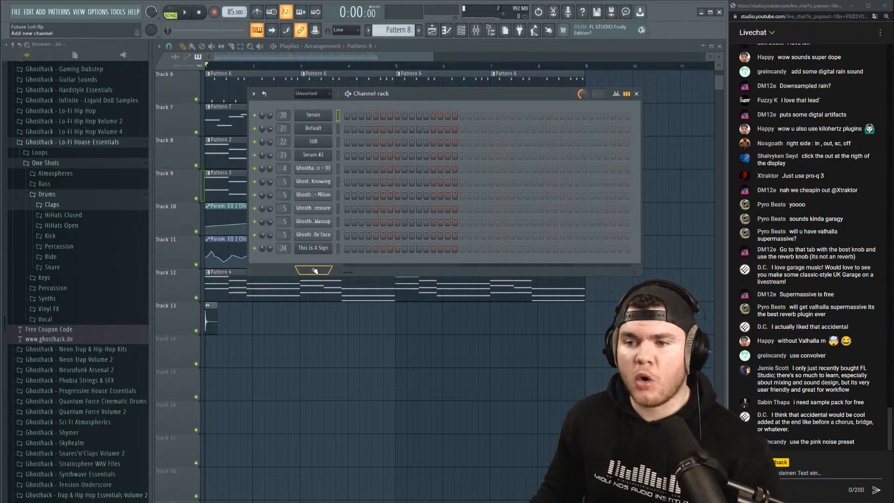
{"action": "left_click", "coordinate": [314, 271]}
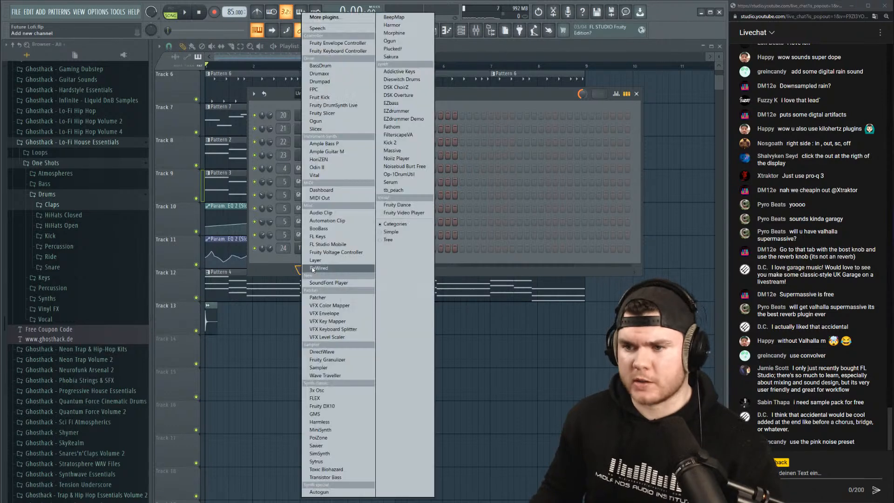
{"action": "left_click", "coordinate": [392, 183]}
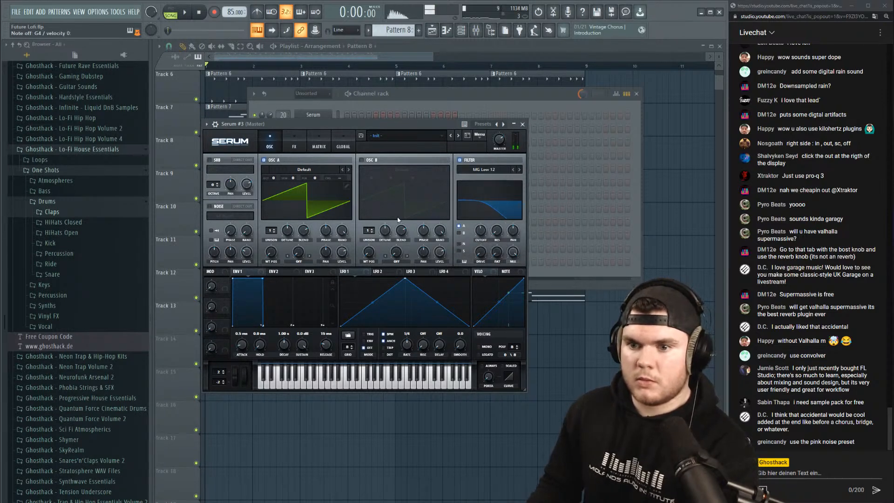
Give Serum #3's oscillator A 16 detuned unison voices, with LFO 1 at a 1/2 rate modulating the filter cutoff.
{"action": "left_click_drag", "start_coordinate": [275, 229], "coordinate": [309, 106]}
{"action": "left_click_drag", "start_coordinate": [290, 235], "coordinate": [287, 239]}
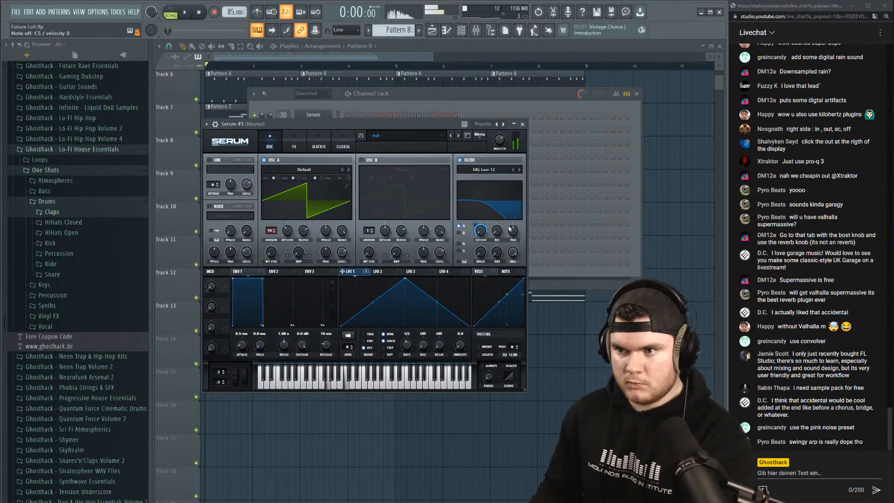
{"action": "left_click", "coordinate": [522, 124]}
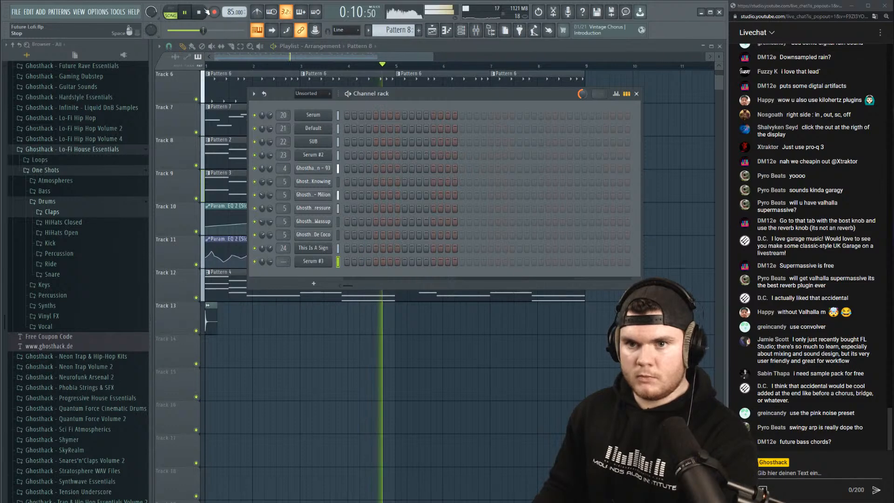
{"action": "key", "text": "space"}
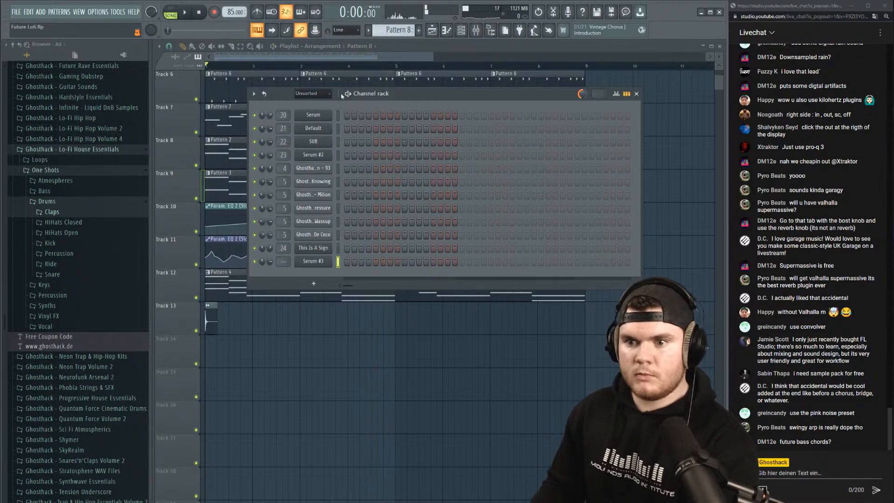
Copy the Serum #2 notes from Pattern 4 and paste them into Serum #3 in Pattern 8.
{"action": "left_click", "coordinate": [401, 45]}
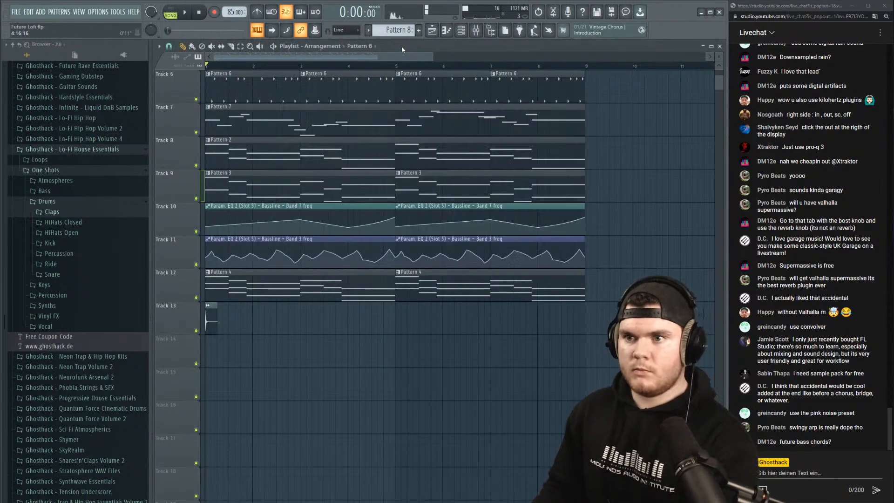
{"action": "double_click", "coordinate": [322, 288]}
{"action": "left_click", "coordinate": [602, 72]}
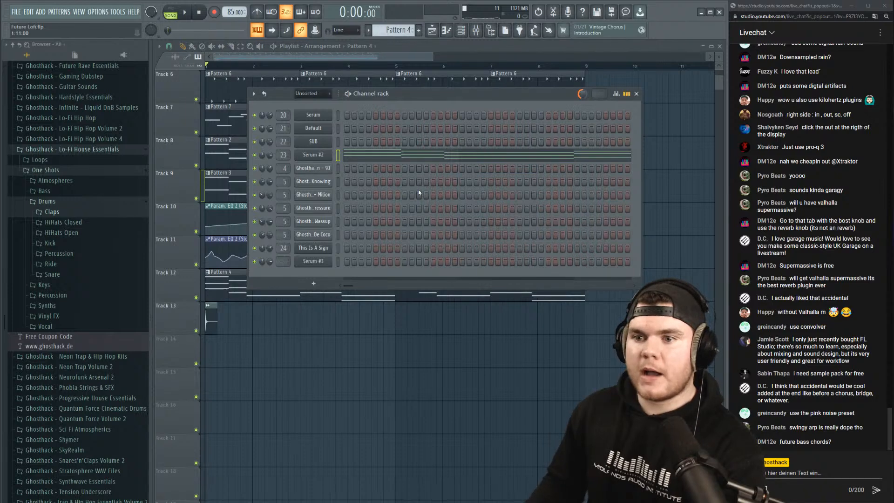
{"action": "right_click", "coordinate": [322, 155]}
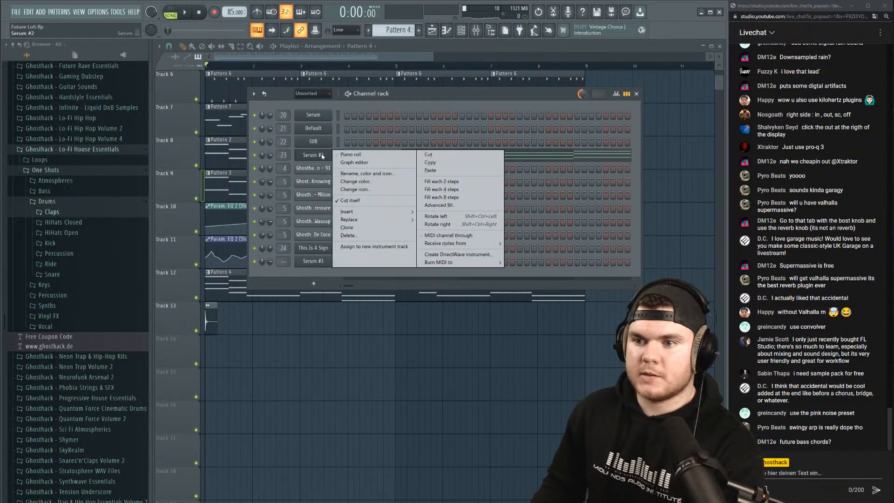
{"action": "left_click", "coordinate": [434, 162]}
{"action": "left_click", "coordinate": [420, 31]}
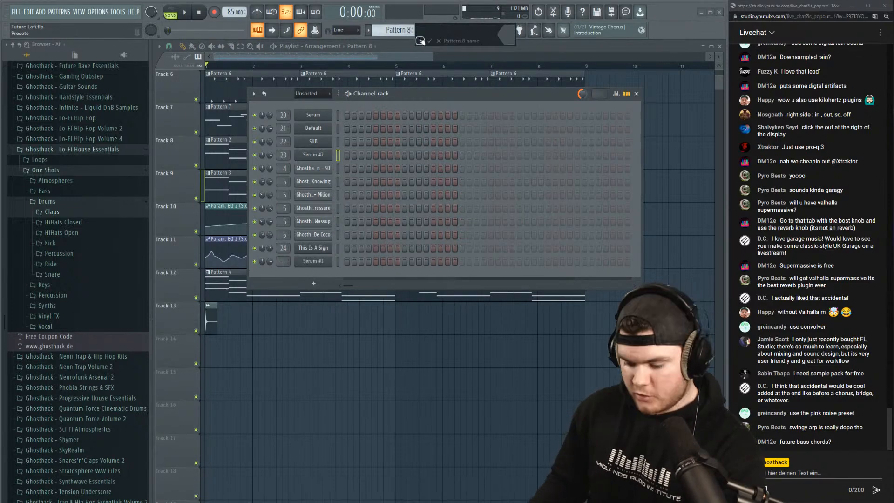
{"action": "right_click", "coordinate": [321, 261]}
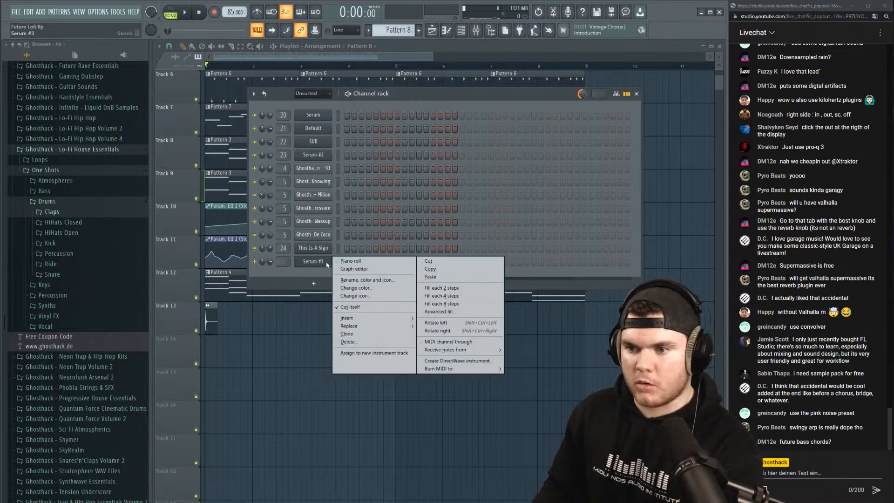
{"action": "left_click", "coordinate": [427, 278]}
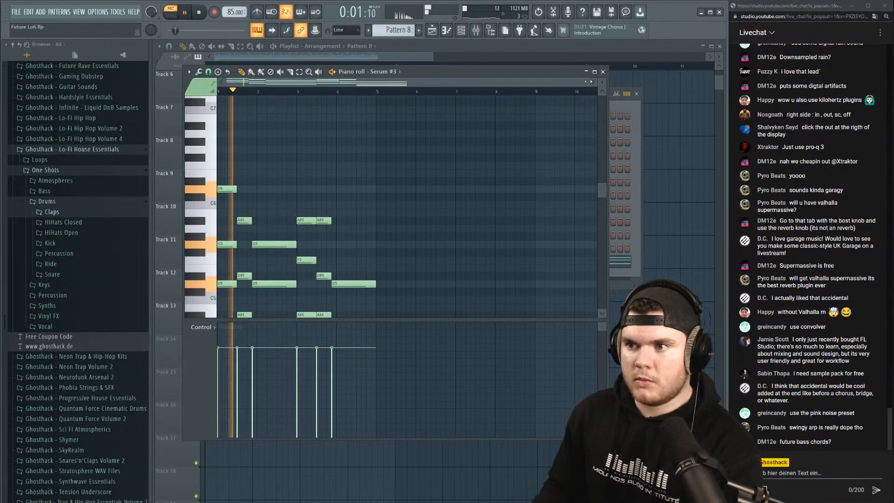
Transpose all pasted Serum #3 notes down one octave while auditioning the pattern, and briefly check the synth settings.
{"action": "left_click_drag", "start_coordinate": [587, 82], "coordinate": [418, 83]}
{"action": "left_click_drag", "start_coordinate": [443, 319], "coordinate": [445, 437]}
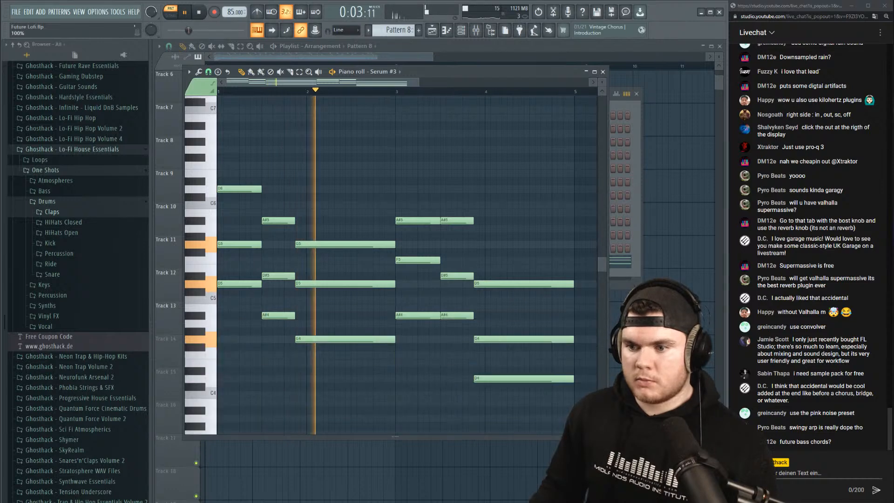
{"action": "left_click_drag", "start_coordinate": [541, 411], "coordinate": [209, 120]}
{"action": "key", "text": "ctrl+Down"}
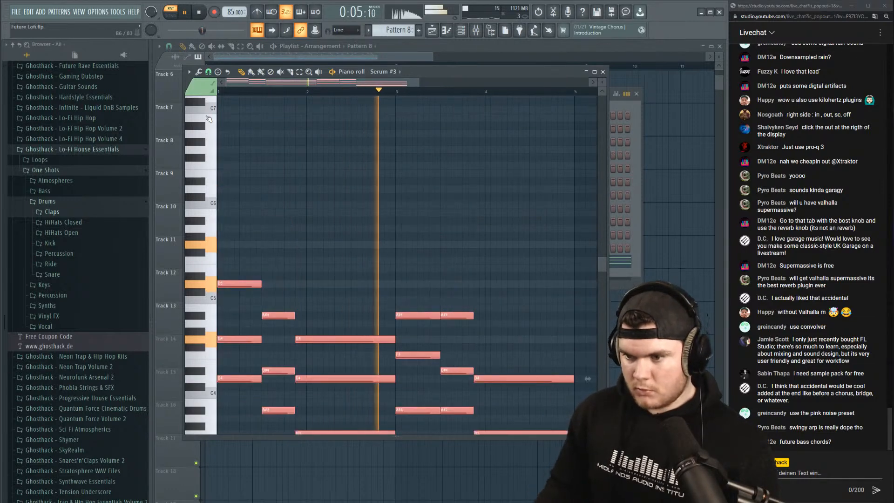
{"action": "scroll", "coordinate": [479, 178], "scroll_direction": "down", "scroll_amount": 3}
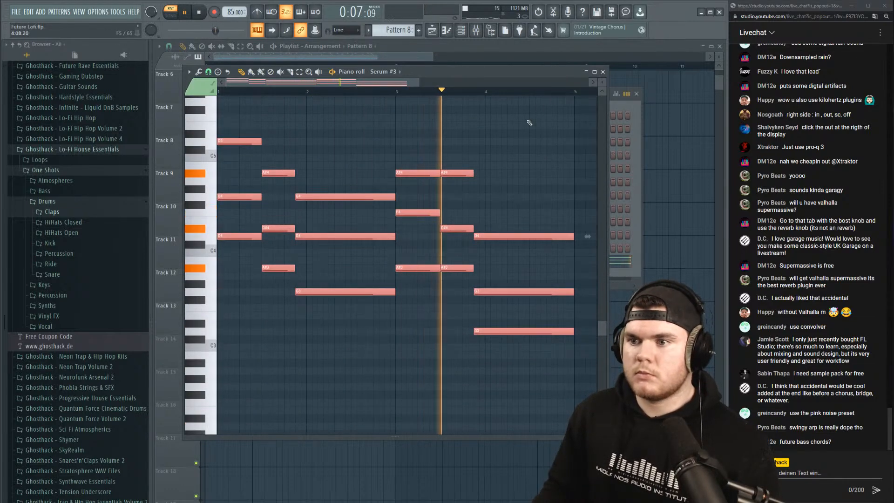
{"action": "left_click_drag", "start_coordinate": [551, 112], "coordinate": [525, 127], "text": "ctrl"}
{"action": "left_click", "coordinate": [602, 72]}
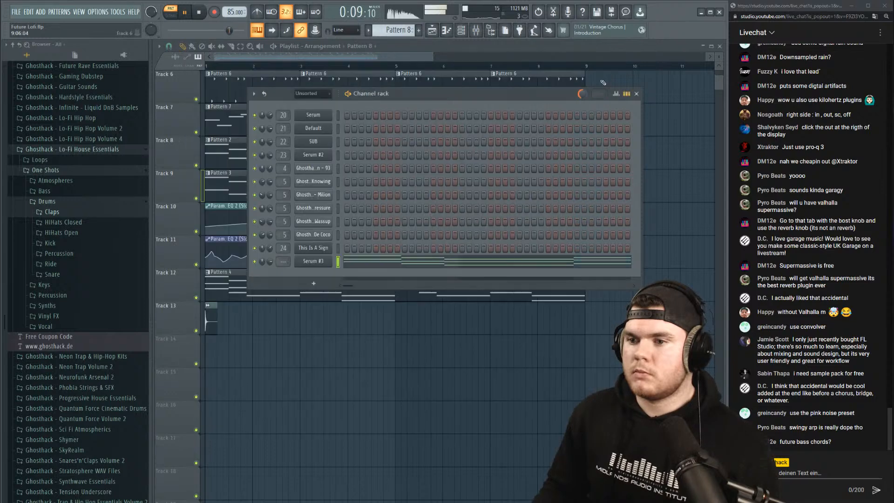
{"action": "left_click", "coordinate": [327, 264]}
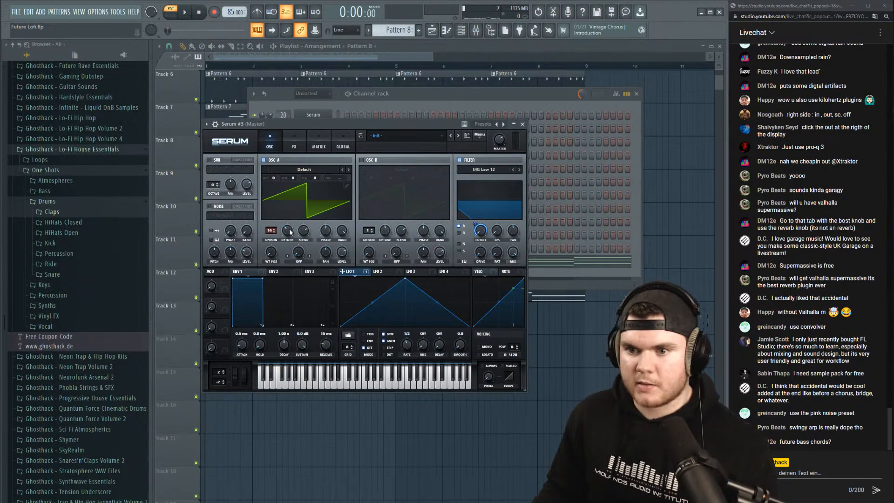
{"action": "left_click", "coordinate": [523, 124]}
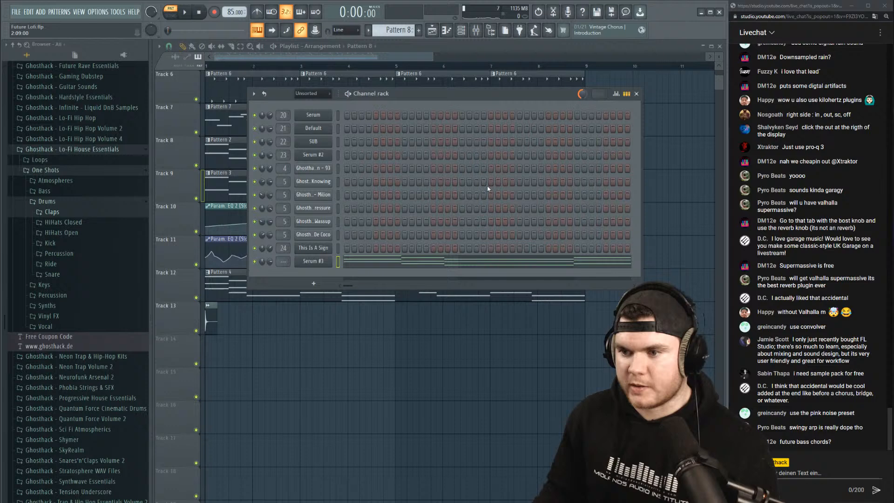
Add an A#4 note across the full length of the first chord in the Serum #3 notes and audition it.
{"action": "left_click", "coordinate": [433, 264]}
{"action": "scroll", "coordinate": [416, 93], "scroll_direction": "down", "scroll_amount": 2}
{"action": "key", "text": "space"}
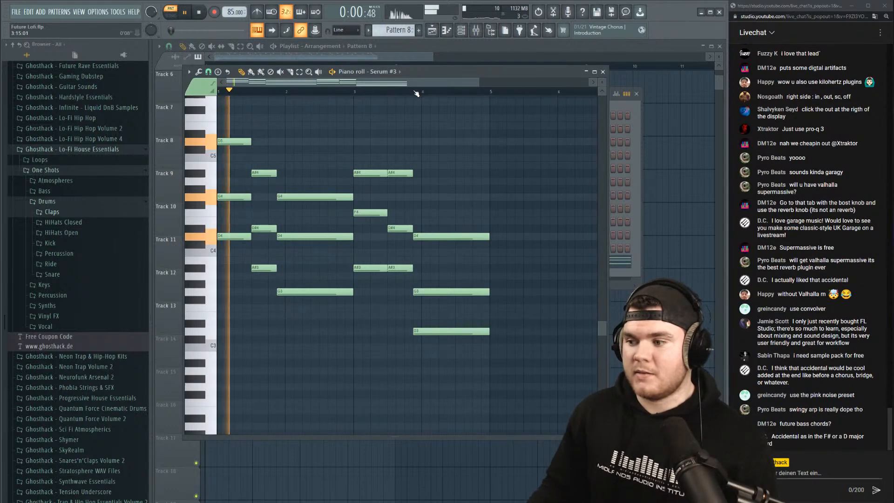
{"action": "scroll", "coordinate": [238, 89], "scroll_direction": "up", "scroll_amount": 2}
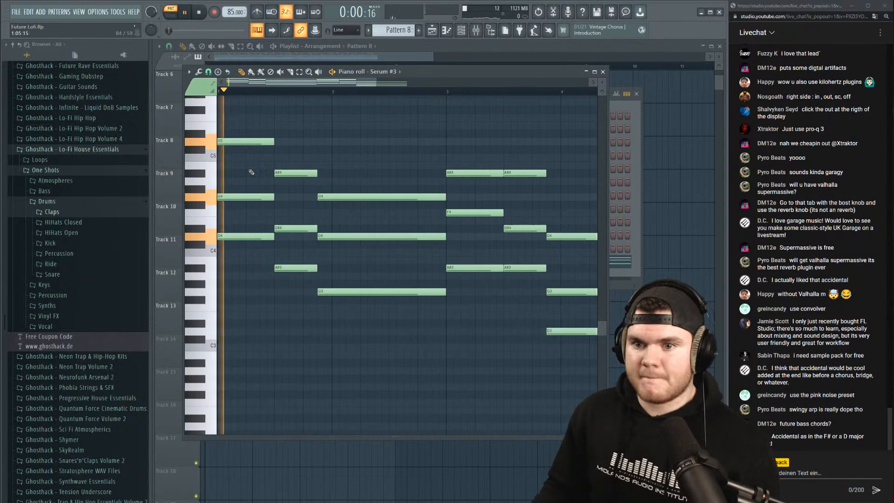
{"action": "left_click_drag", "start_coordinate": [228, 164], "coordinate": [273, 163]}
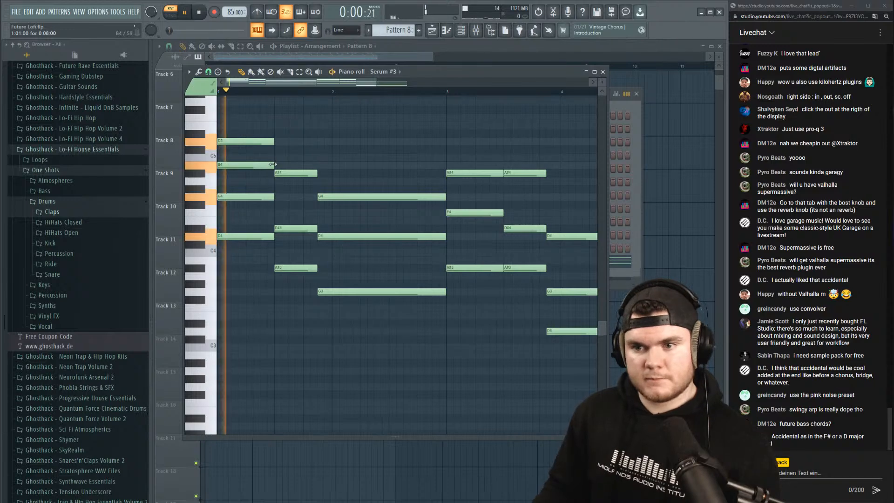
{"action": "key", "text": "space"}
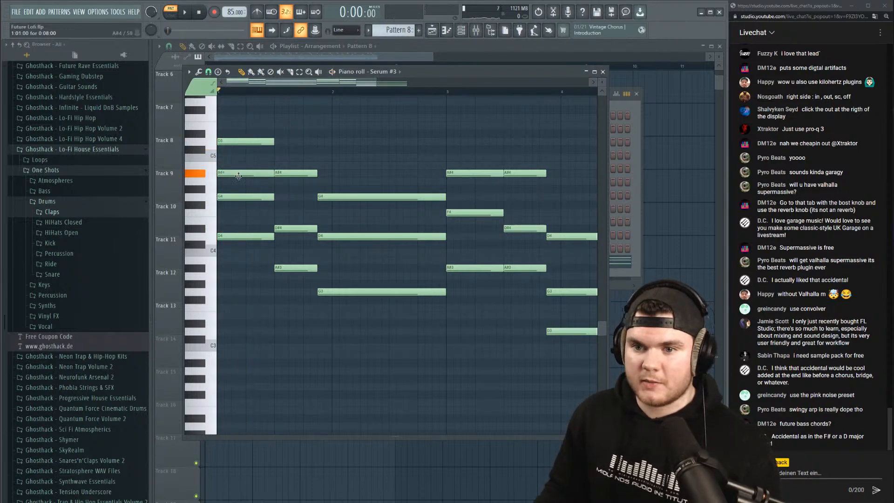
{"action": "key", "text": "space"}
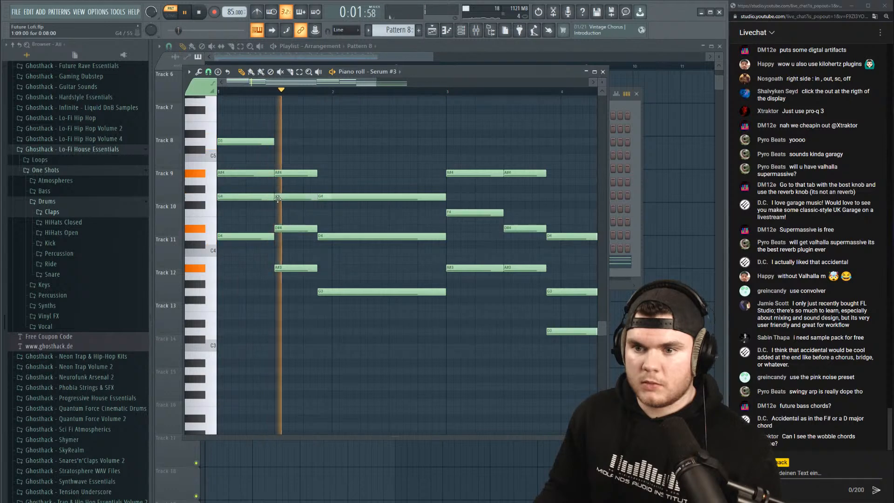
Add a G4 note to the second chord and a B4 note spanning the full length of the third chord.
{"action": "mouse_move", "coordinate": [306, 197]}
{"action": "left_mouse_down"}
{"action": "mouse_move", "coordinate": [308, 185]}
{"action": "mouse_move", "coordinate": [303, 197]}
{"action": "left_mouse_up"}
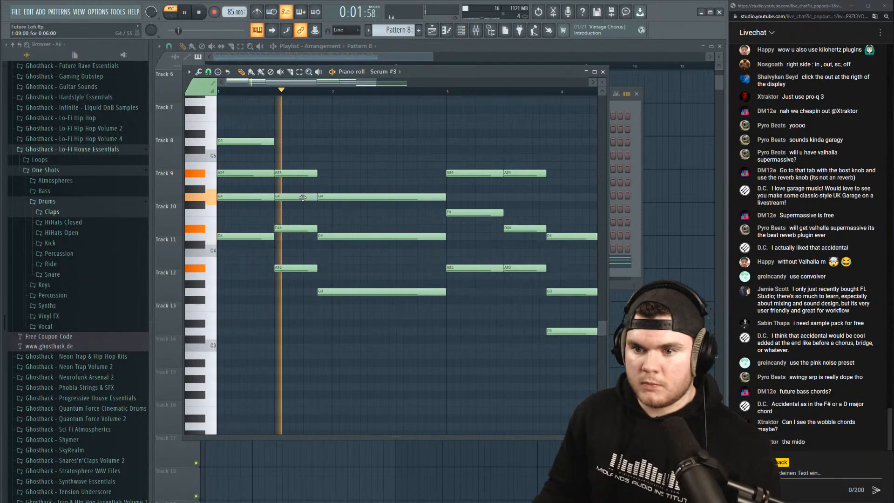
{"action": "key", "text": "space"}
{"action": "left_click", "coordinate": [318, 164]}
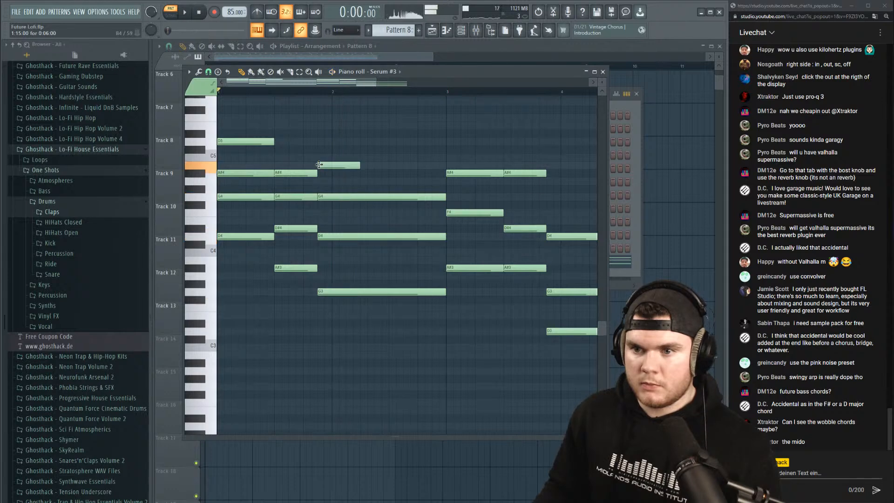
{"action": "key", "text": "space"}
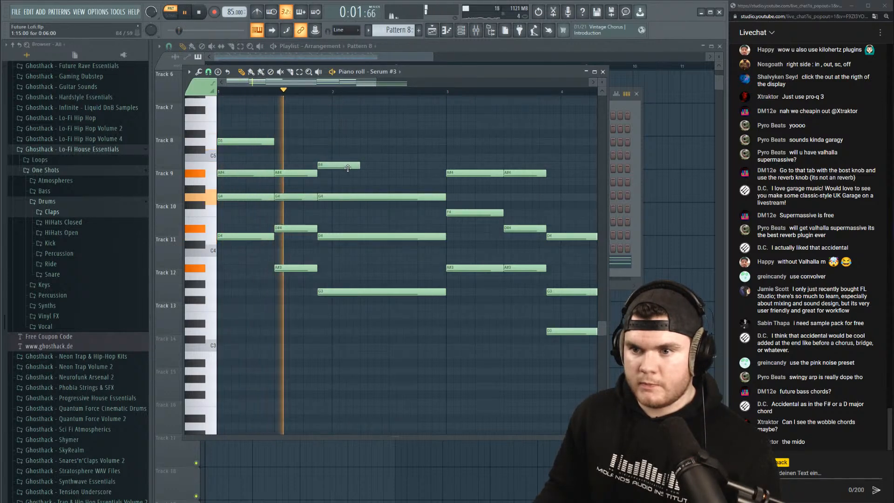
{"action": "left_click_drag", "start_coordinate": [358, 166], "coordinate": [449, 172]}
{"action": "key", "text": "space"}
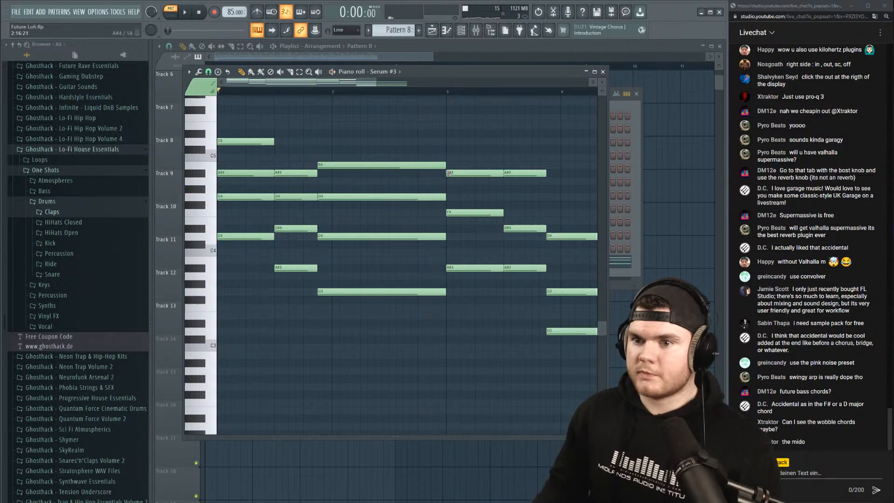
{"action": "key", "text": "space"}
Add a D4 note to the chord starting at bar 3 and a G4 note to the chord after it.
{"action": "scroll", "coordinate": [333, 95], "scroll_direction": "down", "scroll_amount": 3}
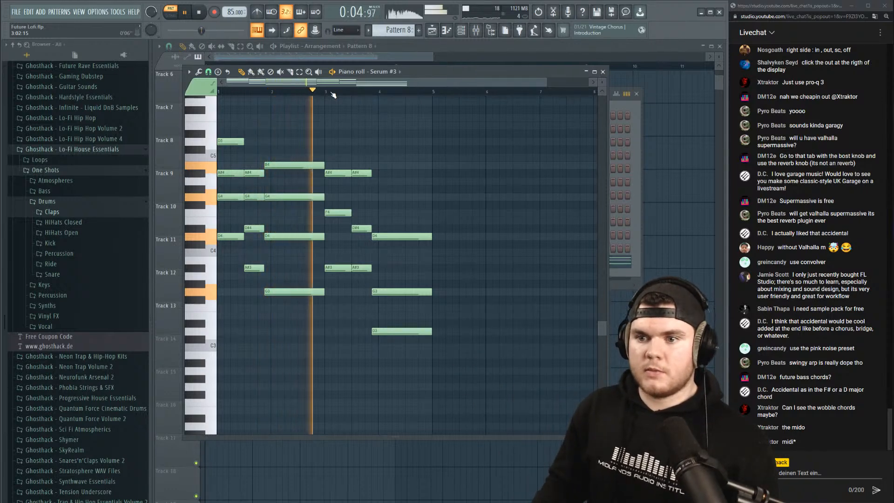
{"action": "scroll", "coordinate": [375, 95], "scroll_direction": "up", "scroll_amount": 2}
{"action": "key", "text": "space"}
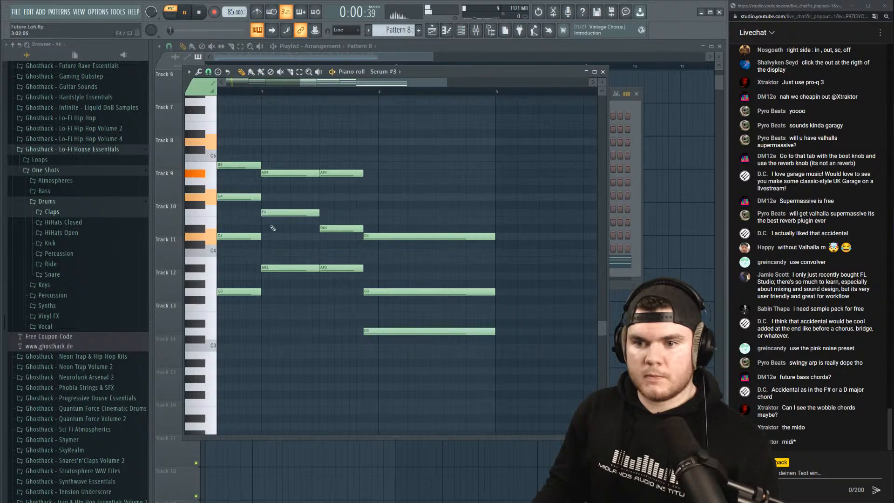
{"action": "left_click", "coordinate": [263, 93]}
{"action": "key", "text": "space"}
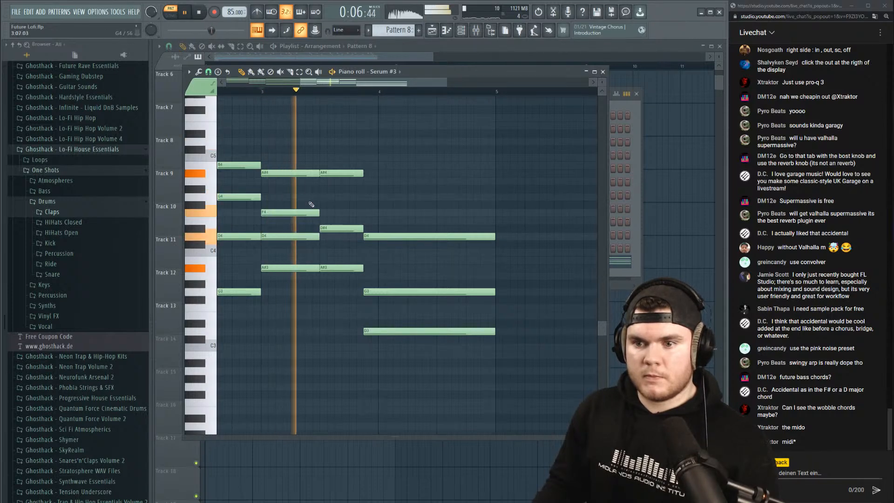
{"action": "left_click", "coordinate": [327, 196]}
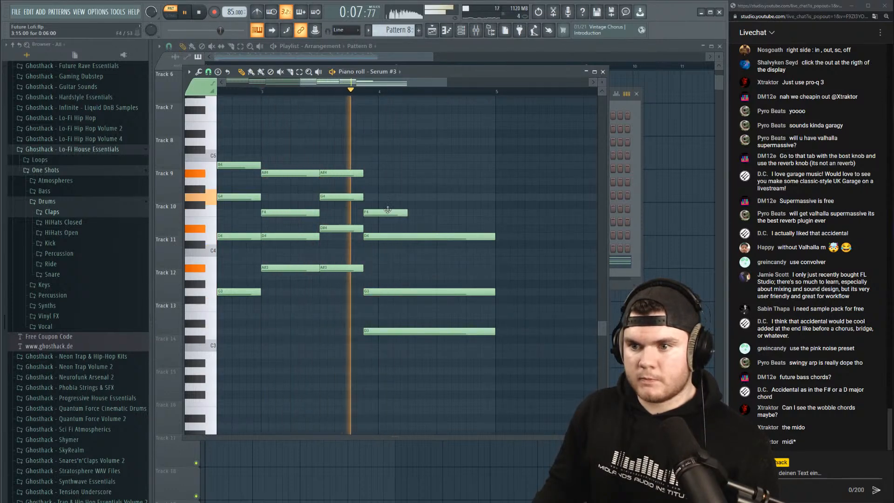
Add a top note to the last chord, audition F#4, G4 and A4, stretch it to the chord's length and place it on A#4.
{"action": "left_click", "coordinate": [370, 212]}
{"action": "left_click_drag", "start_coordinate": [404, 212], "coordinate": [404, 204]}
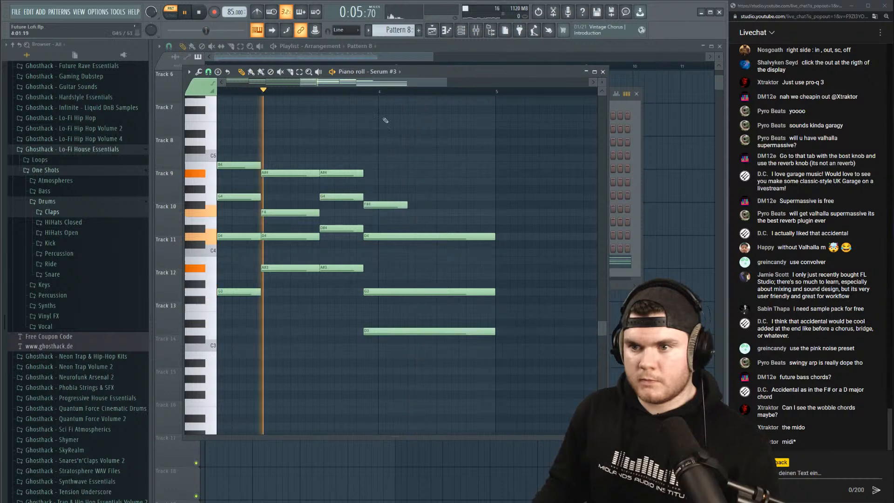
{"action": "key", "text": "space"}
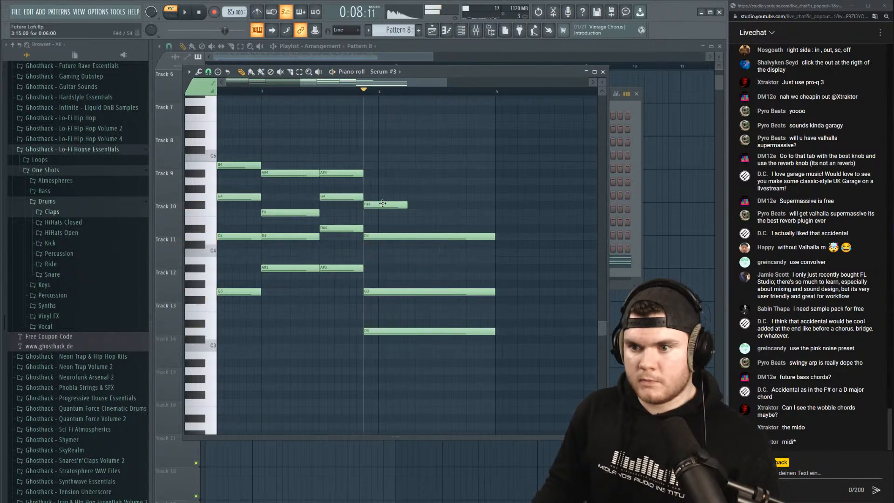
{"action": "key", "text": "space"}
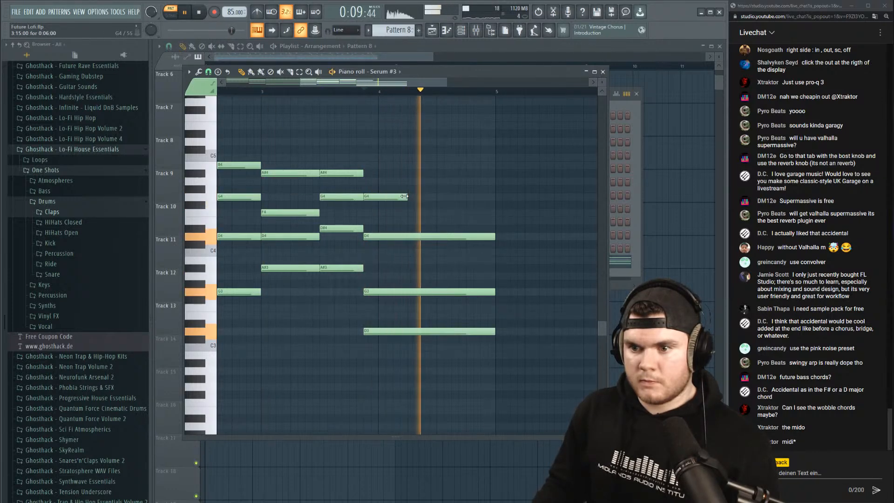
{"action": "key", "text": "space"}
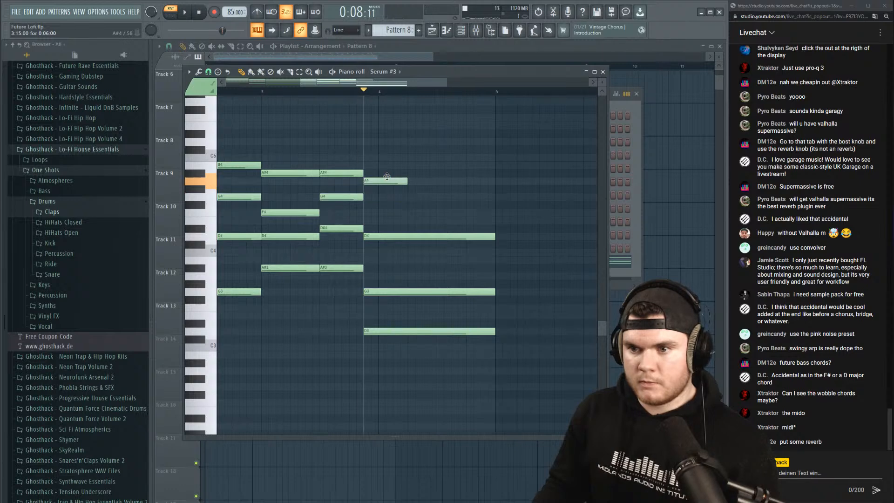
{"action": "key", "text": "space"}
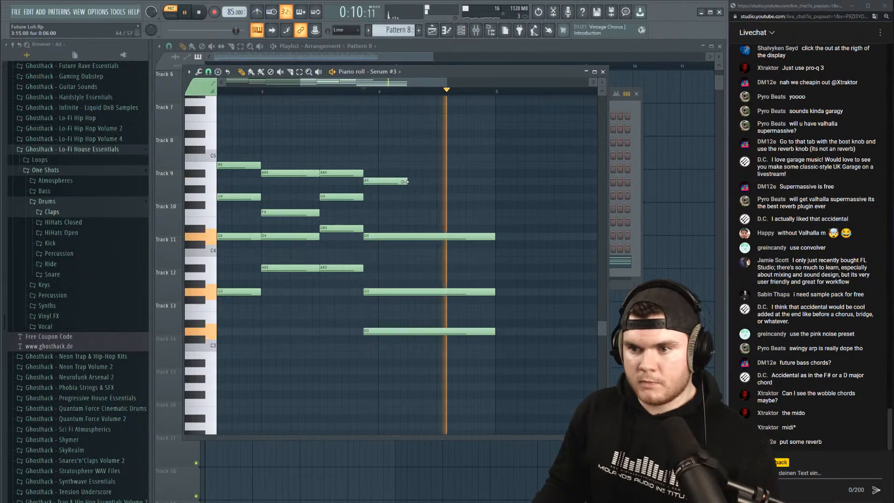
{"action": "key", "text": "space"}
{"action": "left_click_drag", "start_coordinate": [404, 181], "coordinate": [431, 180]}
{"action": "key", "text": "space"}
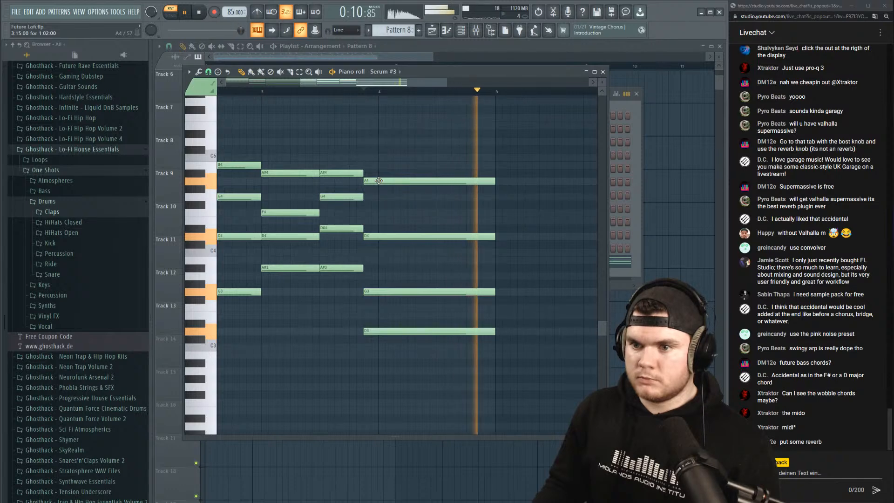
{"action": "left_click_drag", "start_coordinate": [385, 181], "coordinate": [377, 173]}
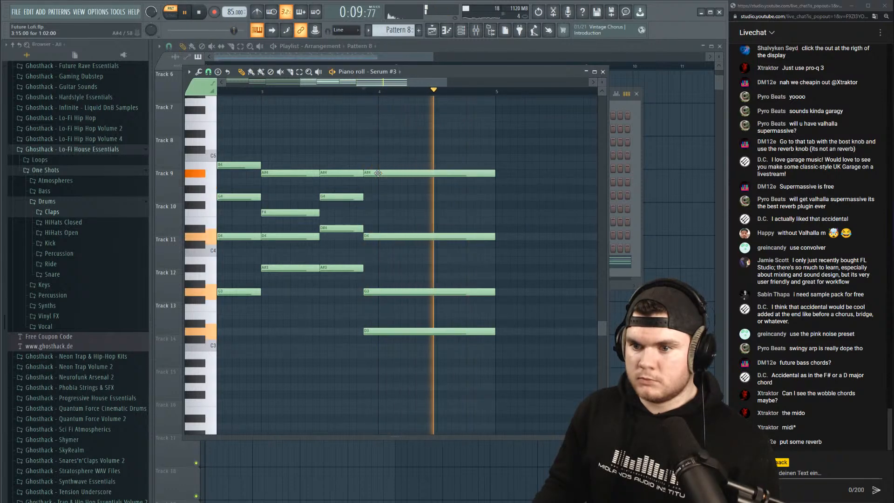
Delete the low D3 note from the last chord while auditioning the pattern.
{"action": "scroll", "coordinate": [376, 87], "scroll_direction": "down", "scroll_amount": 3}
{"action": "scroll", "coordinate": [376, 88], "scroll_direction": "up", "scroll_amount": 5}
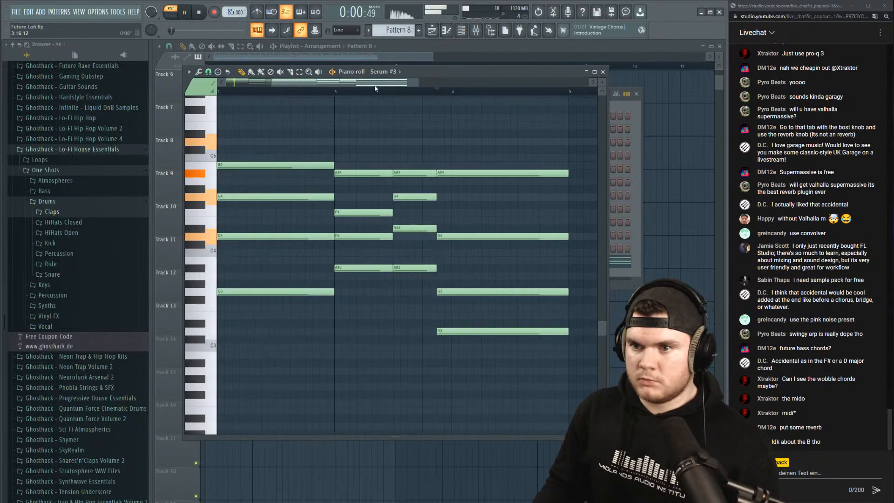
{"action": "scroll", "coordinate": [377, 94], "scroll_direction": "down", "scroll_amount": 3}
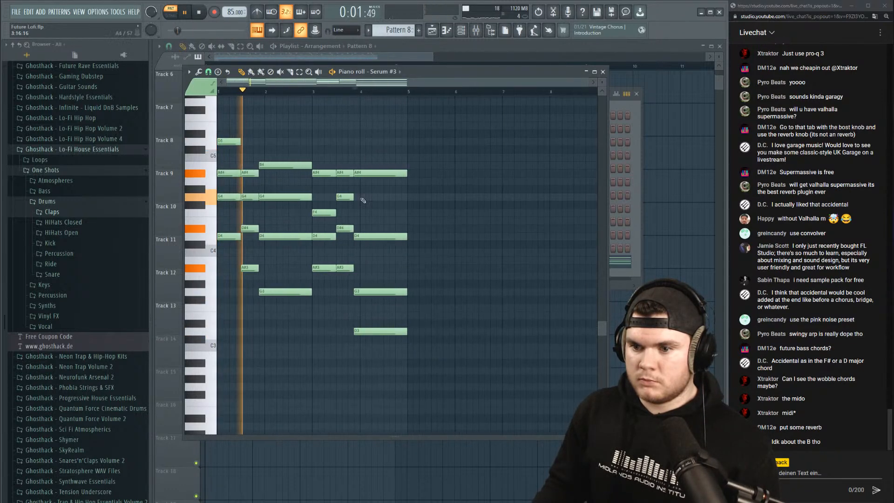
{"action": "right_click", "coordinate": [383, 331]}
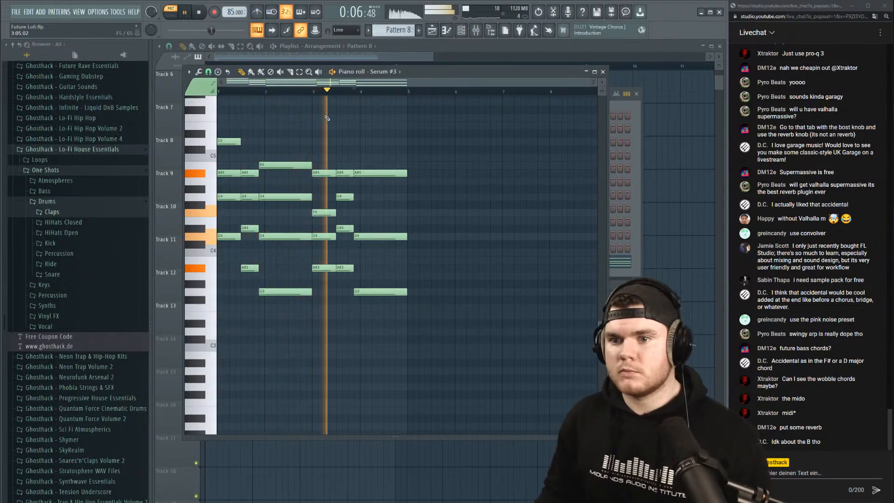
Try an extra F#4 and F4 note in the last chord, and delete the added note.
{"action": "scroll", "coordinate": [385, 95], "scroll_direction": "up", "scroll_amount": 2}
{"action": "scroll", "coordinate": [384, 95], "scroll_direction": "up", "scroll_amount": 1}
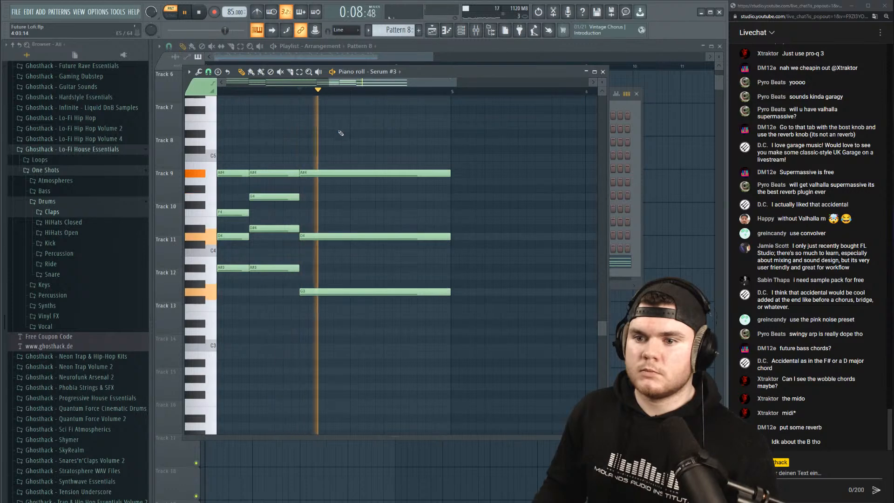
{"action": "key", "text": "space"}
{"action": "left_click", "coordinate": [302, 205]}
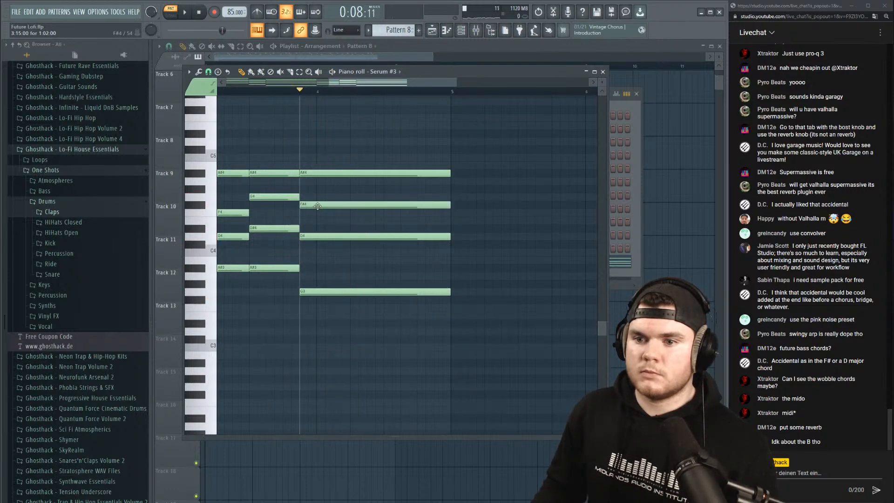
{"action": "mouse_move", "coordinate": [317, 205]}
{"action": "left_mouse_down"}
{"action": "mouse_move", "coordinate": [319, 198]}
{"action": "mouse_move", "coordinate": [320, 214]}
{"action": "left_mouse_up"}
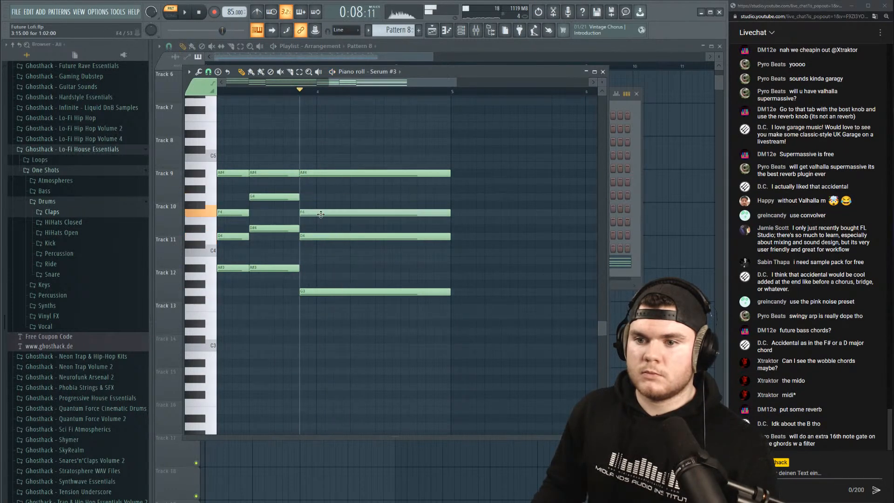
{"action": "key", "text": "space"}
{"action": "right_click", "coordinate": [321, 213]}
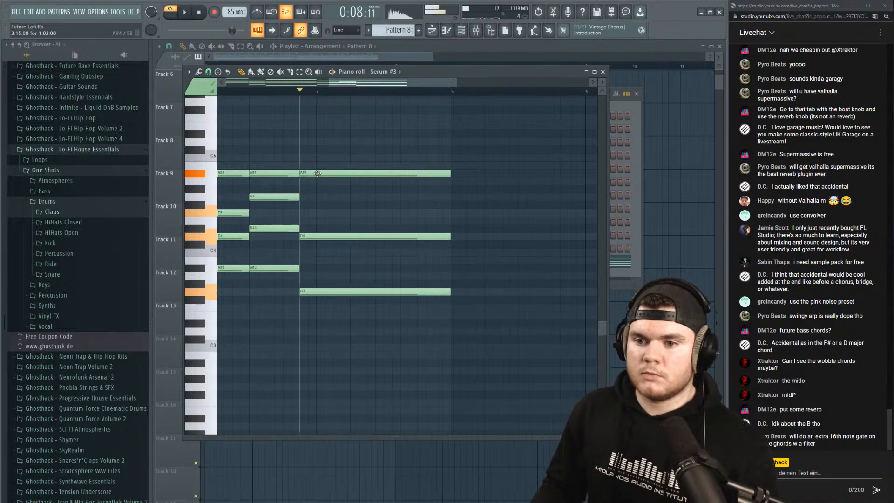
Raise the last chord's top note to B4 and audition it within the whole progression.
{"action": "left_click_drag", "start_coordinate": [342, 83], "coordinate": [252, 85]}
{"action": "scroll", "coordinate": [252, 86], "scroll_direction": "down", "scroll_amount": 5}
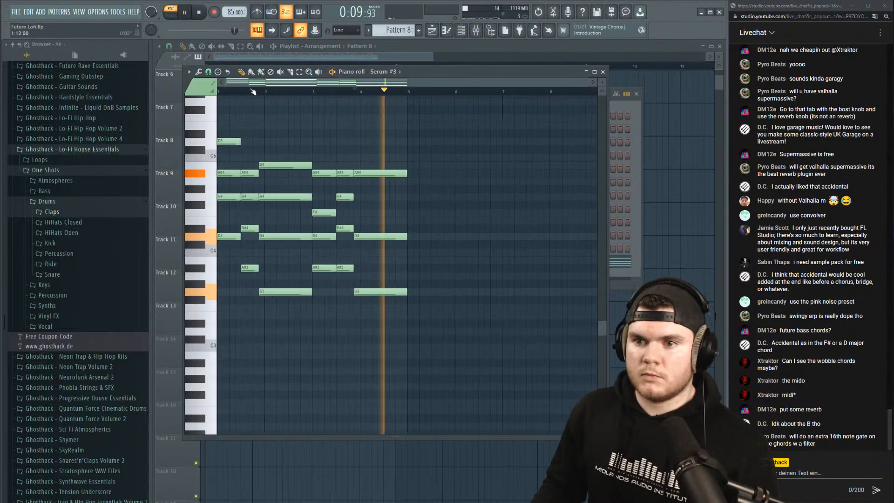
{"action": "key", "text": "space"}
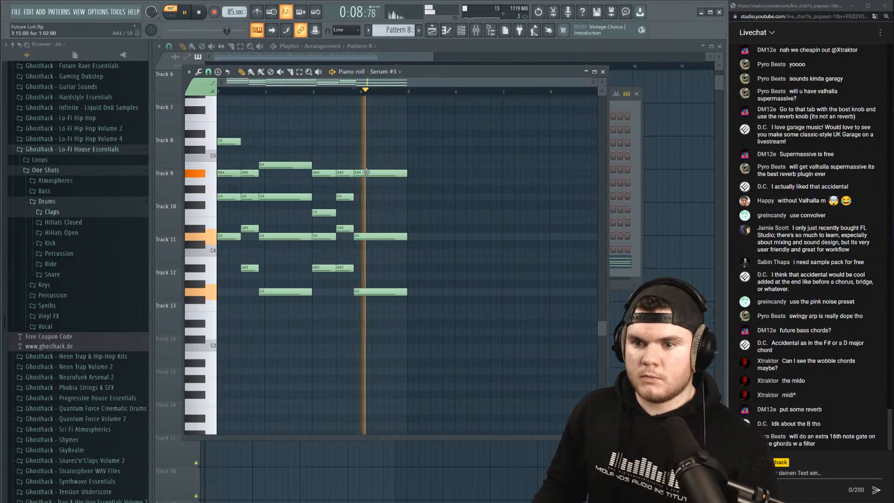
{"action": "key", "text": "space"}
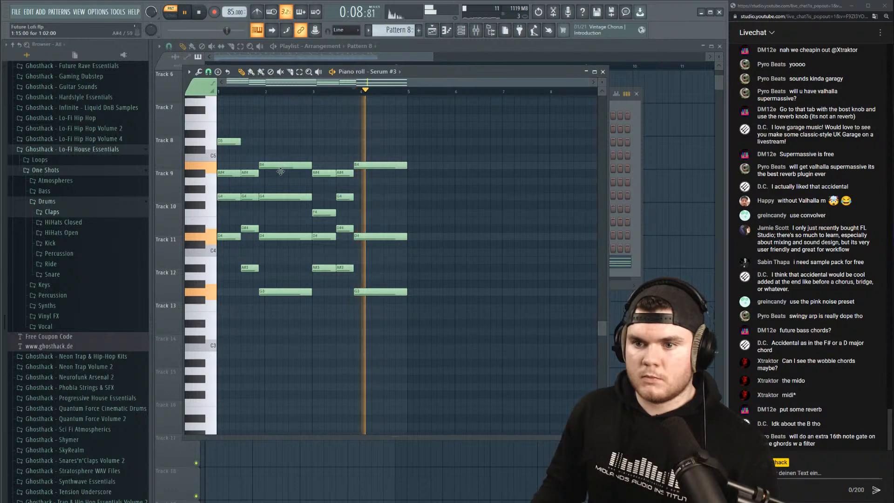
Try A#4 as the top note of the third and last chords, returning each to B4.
{"action": "left_click_drag", "start_coordinate": [280, 172], "coordinate": [281, 173]}
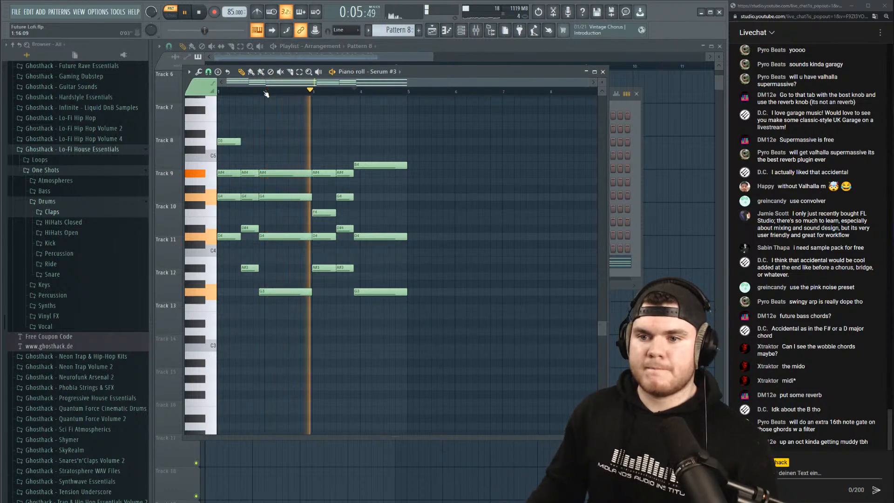
{"action": "left_click_drag", "start_coordinate": [271, 167], "coordinate": [271, 164]}
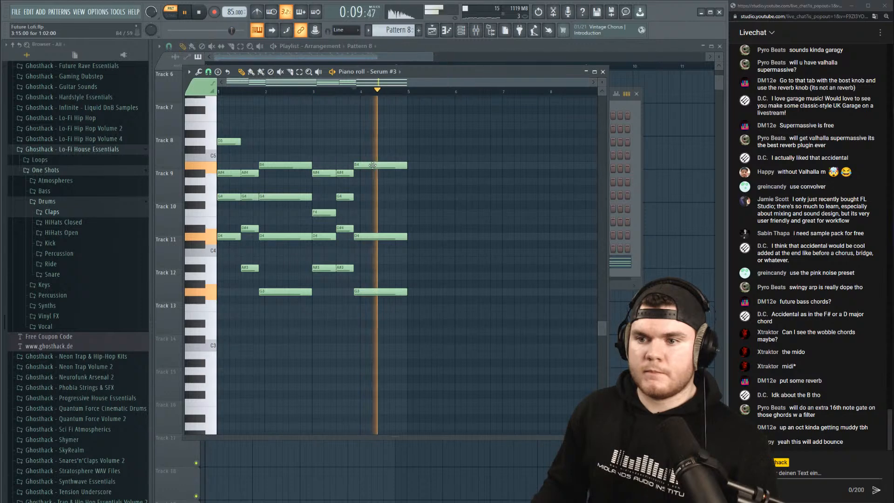
{"action": "left_click_drag", "start_coordinate": [377, 165], "coordinate": [368, 173]}
Stop playback, close the Serum #3 notes and open the Serum #3 synth window.
{"action": "key", "text": "space"}
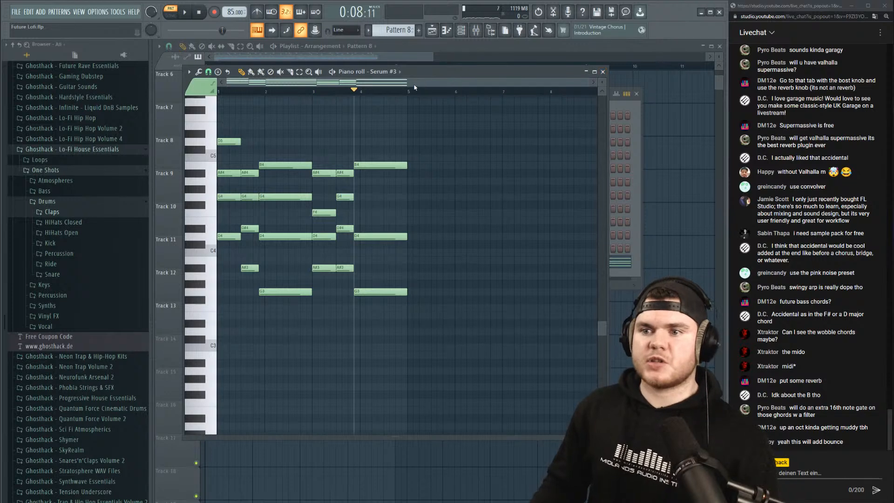
{"action": "left_click", "coordinate": [602, 72]}
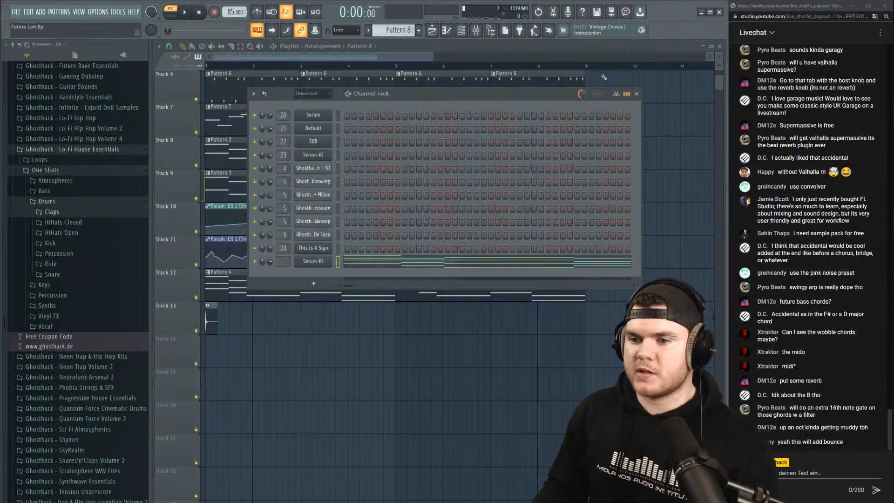
{"action": "left_click", "coordinate": [321, 263]}
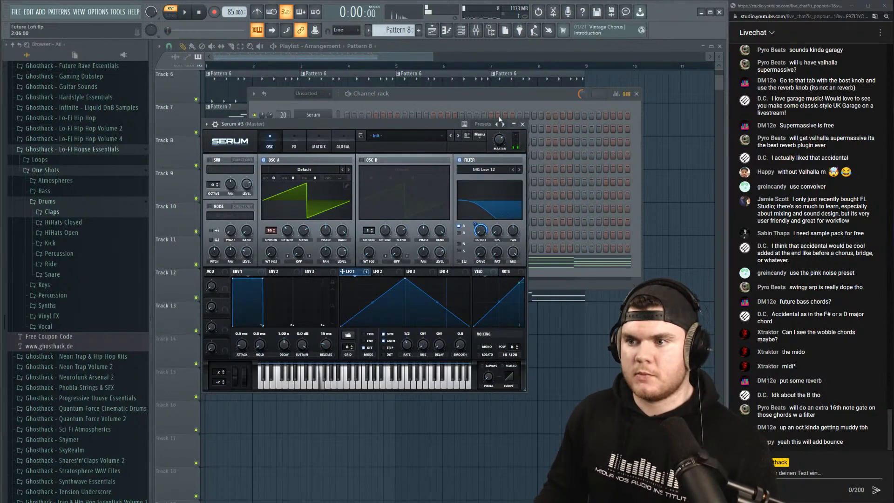
Close the synth, route Serum #3 to mixer insert 25, rename the insert Chords 2, and play it soloed.
{"action": "left_click", "coordinate": [522, 124]}
{"action": "left_click", "coordinate": [476, 32]}
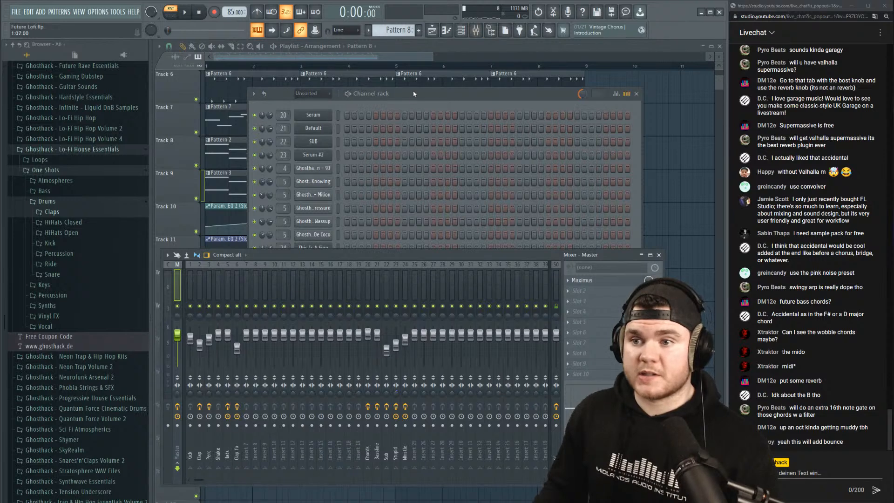
{"action": "left_click_drag", "start_coordinate": [414, 94], "coordinate": [414, 85]}
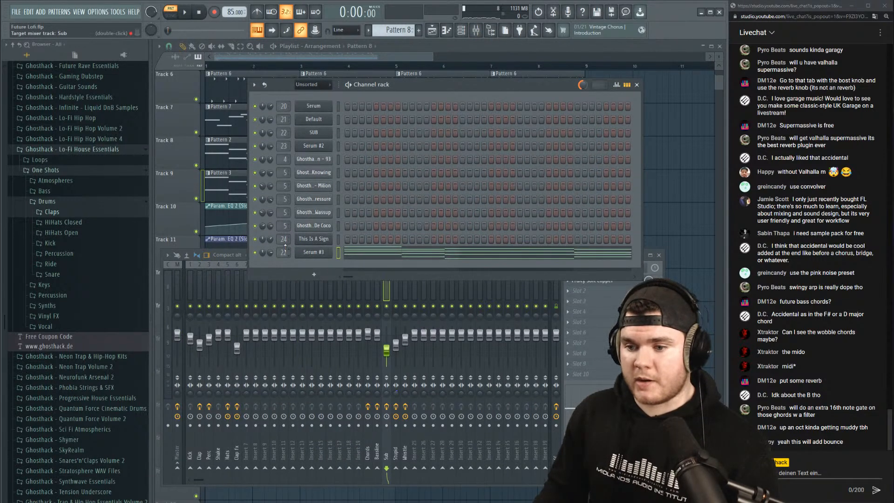
{"action": "right_click", "coordinate": [413, 286]}
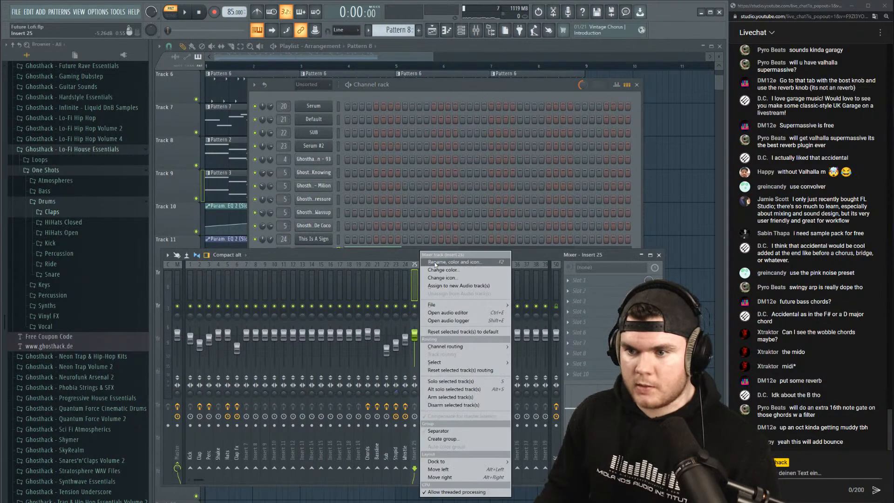
{"action": "left_click", "coordinate": [438, 265]}
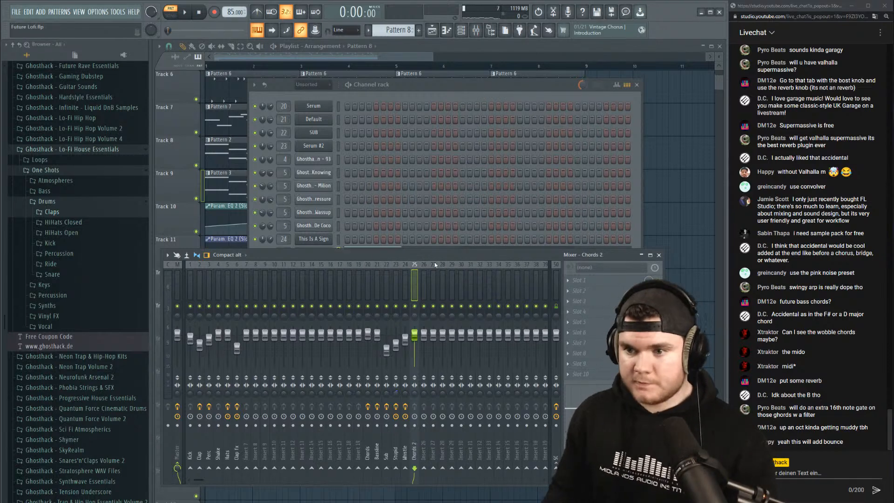
{"action": "right_click", "coordinate": [414, 306]}
{"action": "key", "text": "space"}
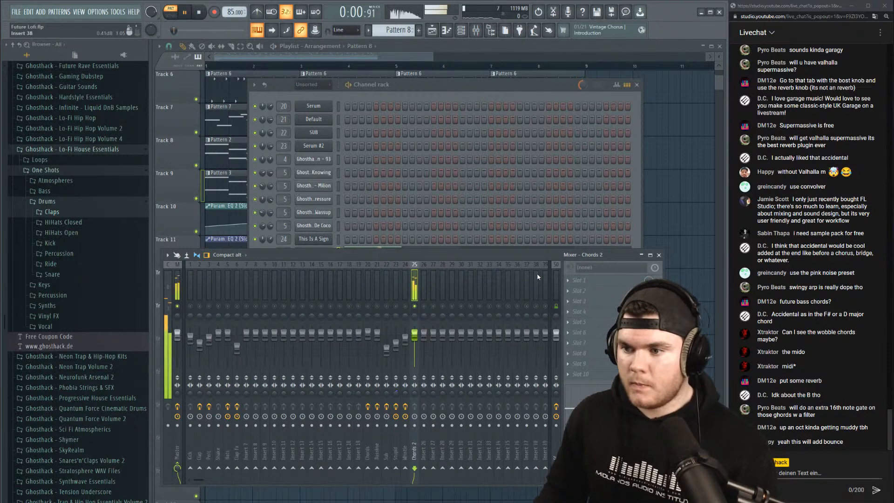
Add Fruity parametric EQ 2 to Chords 2, load a preset with edge cuts, and raise the low cut to remove the low end.
{"action": "left_click", "coordinate": [564, 280]}
{"action": "left_click", "coordinate": [781, 129]}
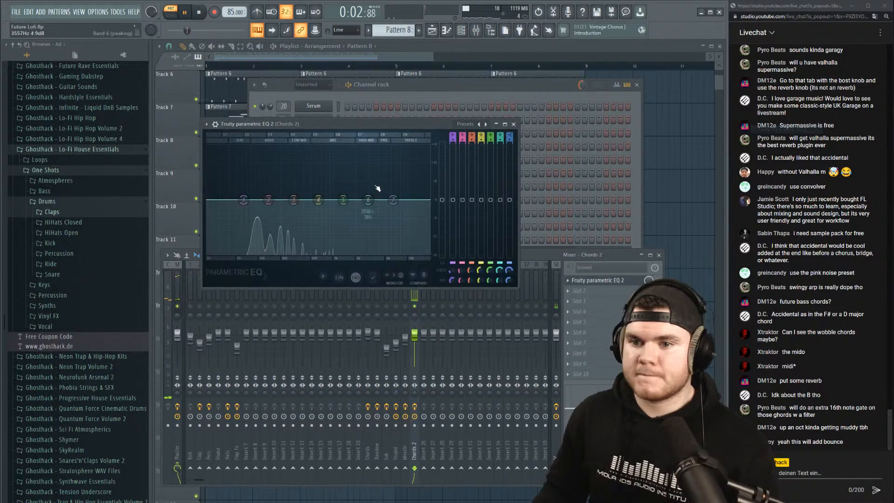
{"action": "left_click", "coordinate": [465, 124]}
{"action": "left_click", "coordinate": [479, 136]}
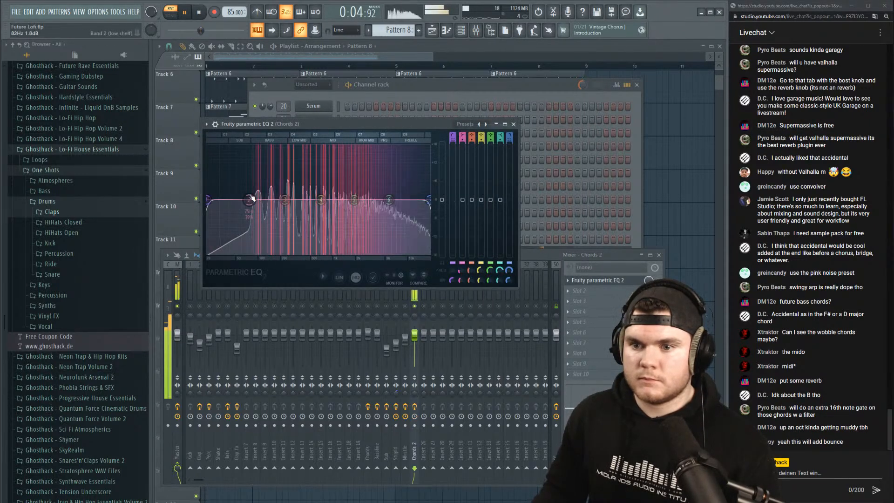
{"action": "left_click_drag", "start_coordinate": [223, 200], "coordinate": [257, 200]}
{"action": "scroll", "coordinate": [264, 200], "scroll_direction": "up", "scroll_amount": 3}
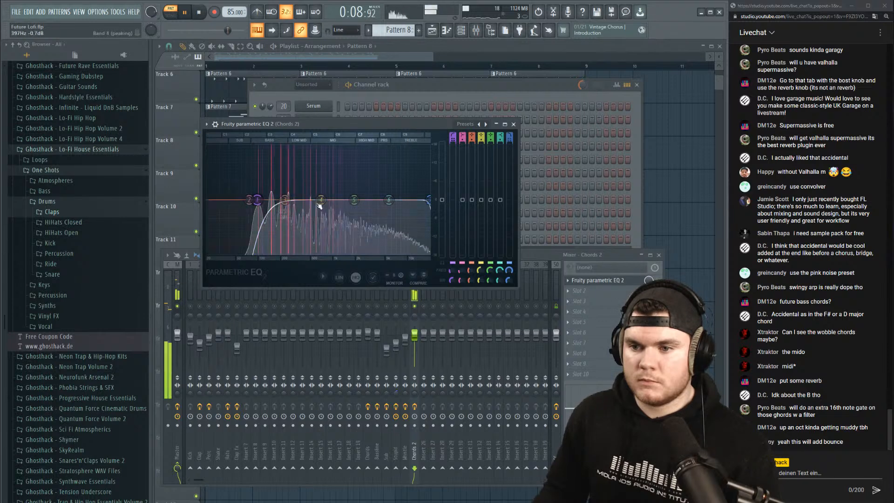
{"action": "key", "text": "space"}
{"action": "left_click", "coordinate": [597, 280]}
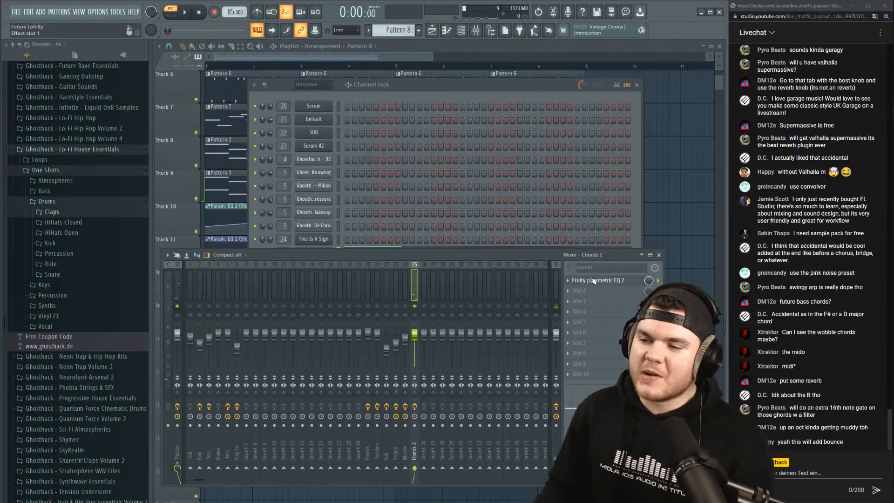
Try the Vinyl effect in slot 4 of Chords 2, and delete it.
{"action": "left_click", "coordinate": [585, 311]}
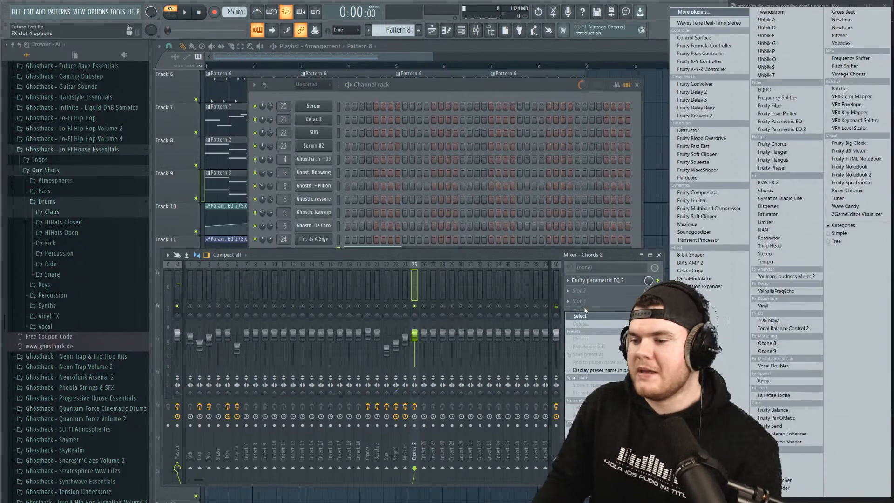
{"action": "left_click", "coordinate": [788, 309]}
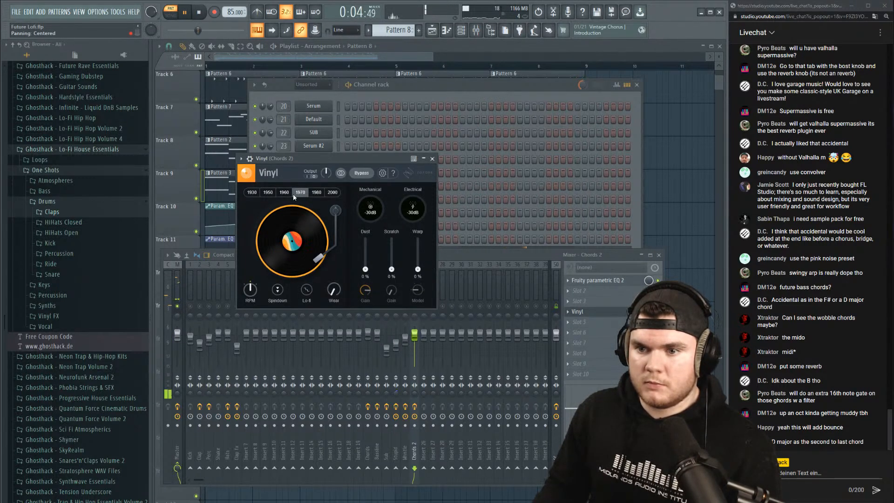
{"action": "left_click", "coordinate": [657, 311]}
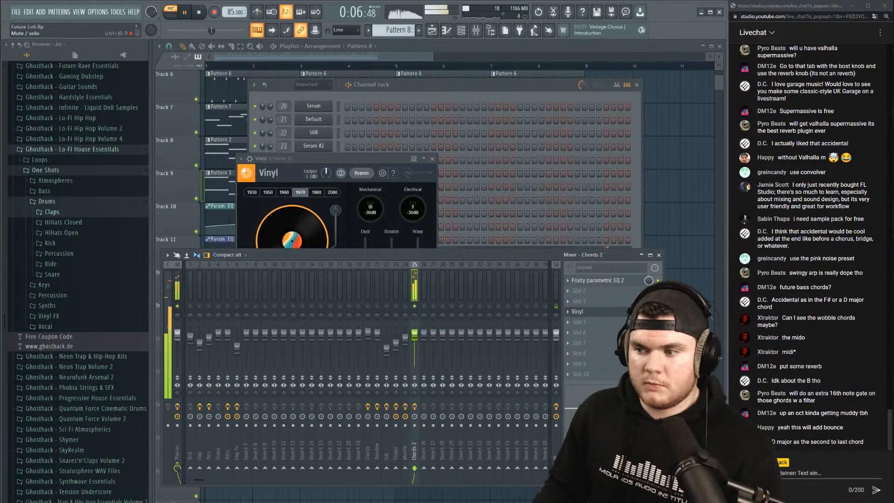
{"action": "left_click", "coordinate": [580, 323]}
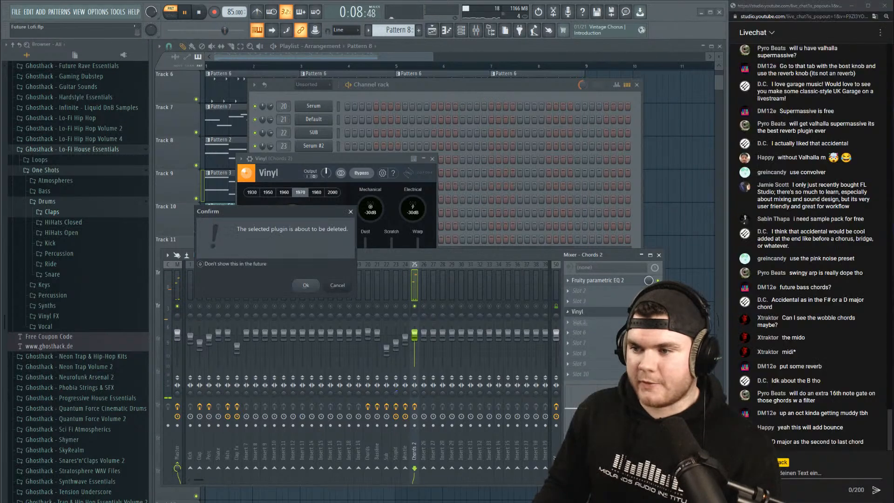
{"action": "left_click", "coordinate": [306, 284]}
Adjust the mid bands of the Chords 2 equalizer, slightly dipping the low mids, and lower the track's volume.
{"action": "left_click", "coordinate": [591, 280]}
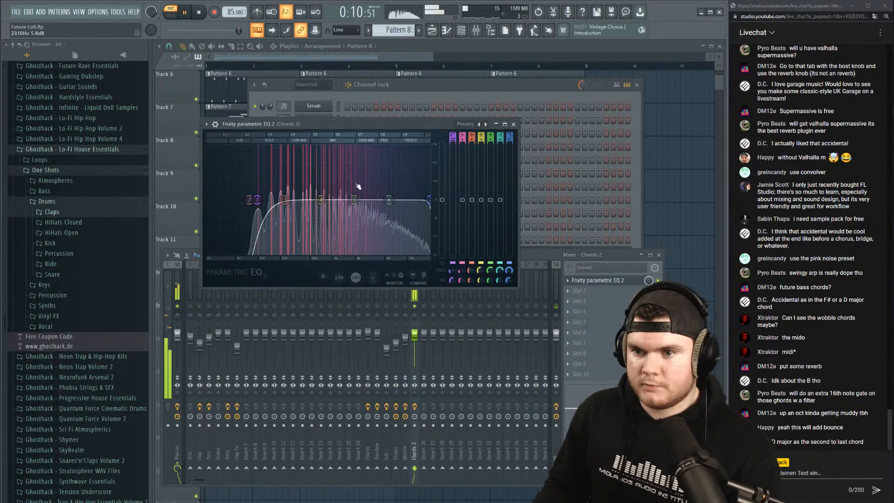
{"action": "left_click_drag", "start_coordinate": [307, 185], "coordinate": [362, 209]}
{"action": "scroll", "coordinate": [374, 213], "scroll_direction": "down", "scroll_amount": 5}
{"action": "mouse_move", "coordinate": [284, 199]}
{"action": "left_mouse_down"}
{"action": "mouse_move", "coordinate": [292, 150]}
{"action": "mouse_move", "coordinate": [288, 208]}
{"action": "left_mouse_up"}
{"action": "left_click", "coordinate": [590, 281]}
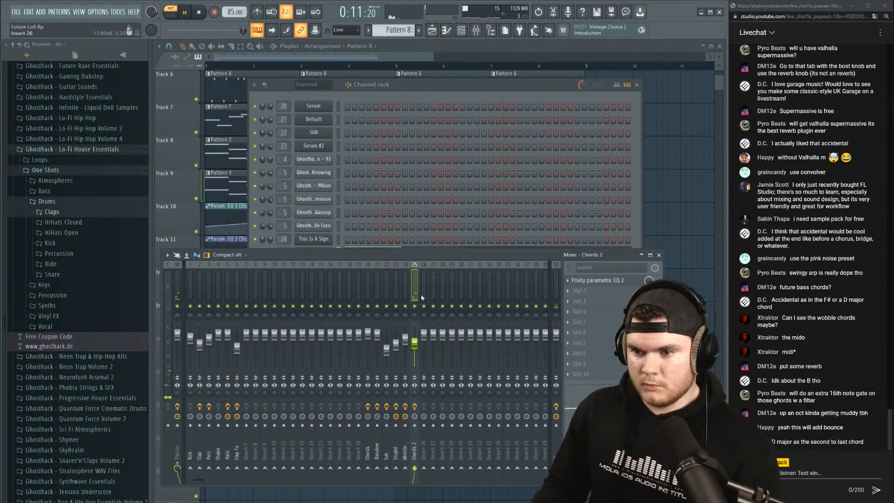
Place Pattern 8 on Track 14 at bars 1 and 5, and play it with only Track 12.
{"action": "left_click", "coordinate": [472, 49]}
{"action": "key", "text": "space"}
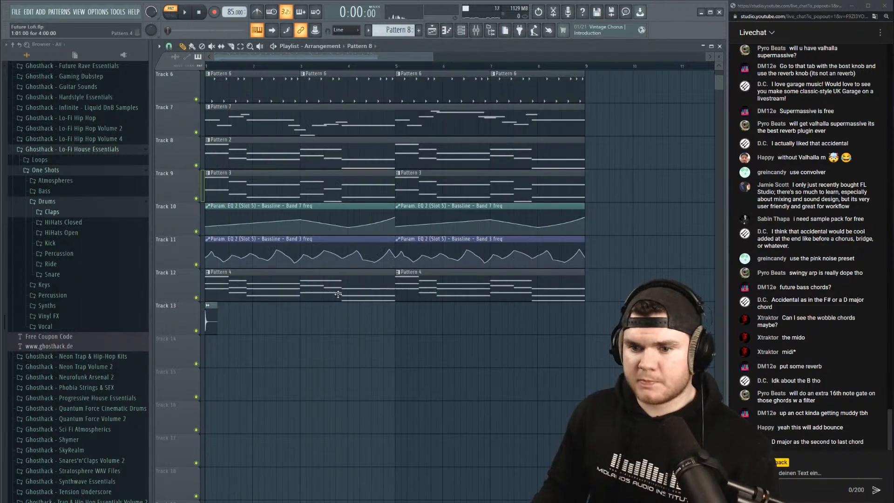
{"action": "left_click_drag", "start_coordinate": [269, 353], "coordinate": [216, 355]}
{"action": "right_click", "coordinate": [196, 297]}
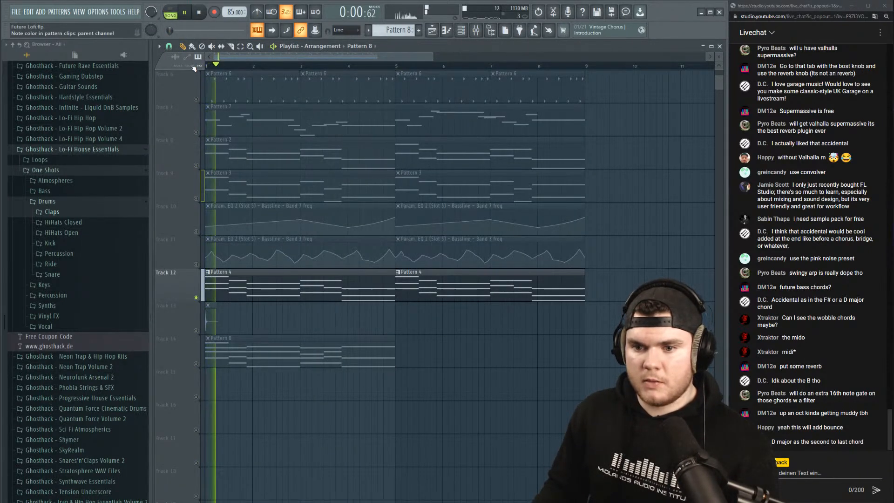
{"action": "left_click", "coordinate": [400, 354]}
{"action": "left_click", "coordinate": [196, 363]}
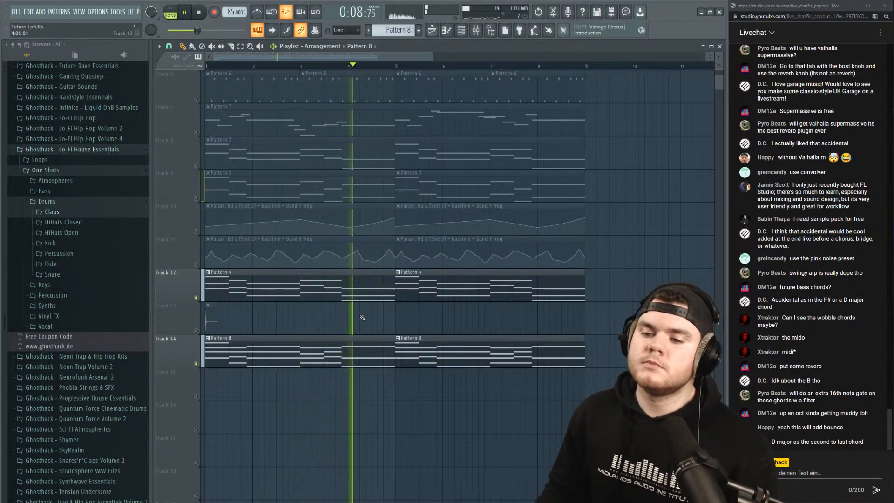
Lower the top note of Pattern 8's last chord to A#4, audition it, and return to the playlist.
{"action": "double_click", "coordinate": [320, 351]}
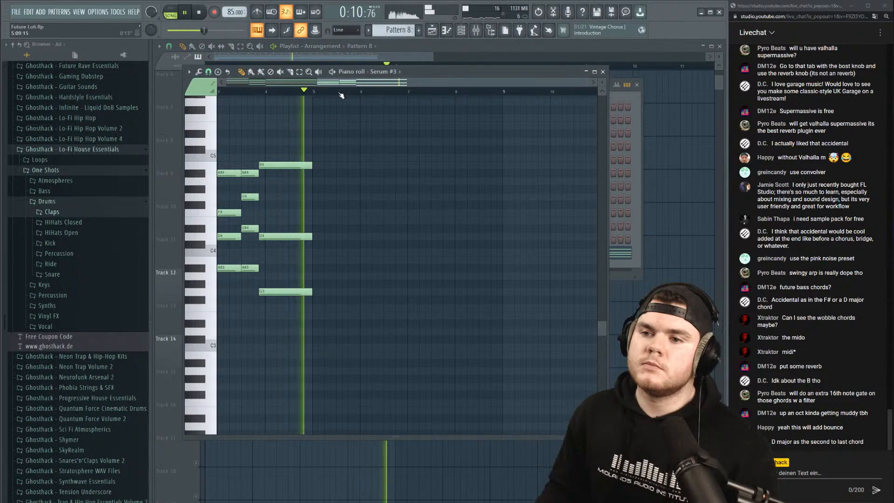
{"action": "key", "text": "space"}
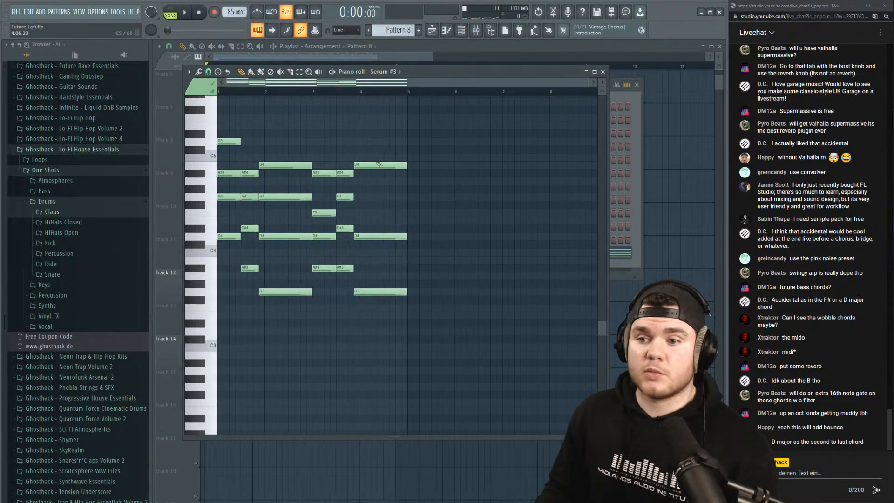
{"action": "left_click", "coordinate": [308, 91]}
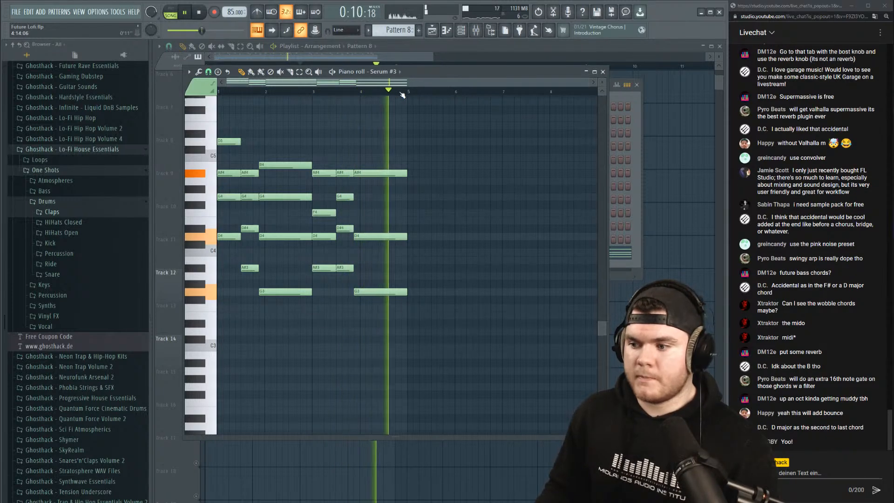
{"action": "left_click", "coordinate": [418, 47]}
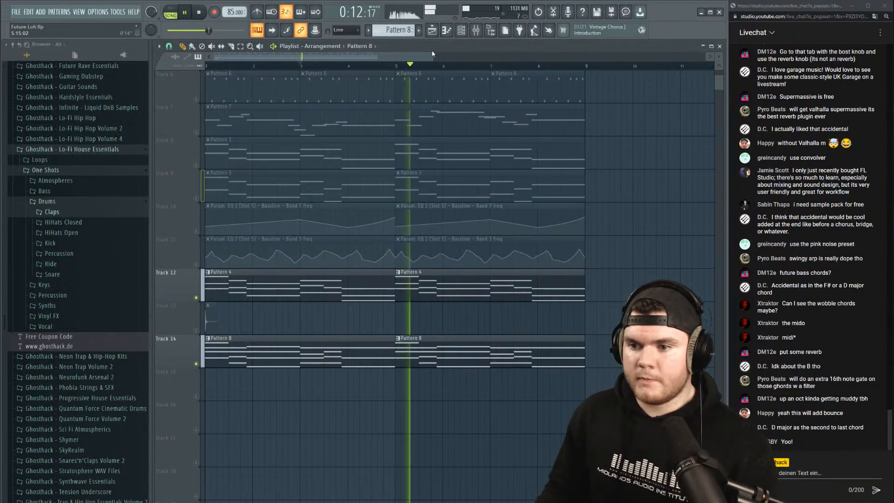
Audition Pattern 8 with Track 9, with Tracks 8 and 12, and with Track 7 added.
{"action": "left_click", "coordinate": [196, 298]}
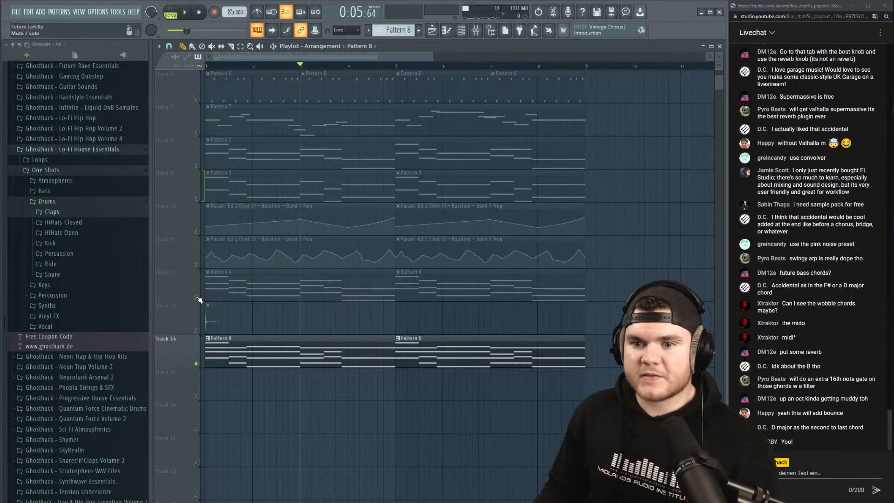
{"action": "left_click", "coordinate": [196, 198]}
{"action": "key", "text": "space"}
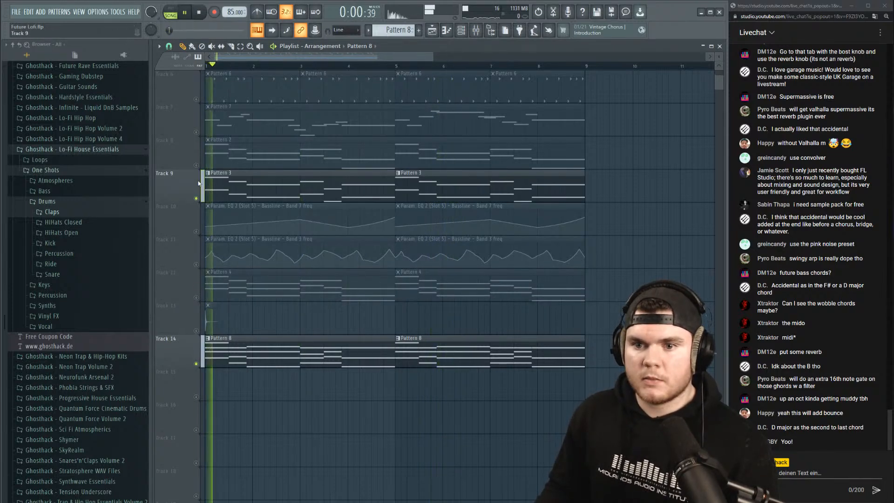
{"action": "left_click", "coordinate": [195, 199]}
{"action": "left_click", "coordinate": [196, 165]}
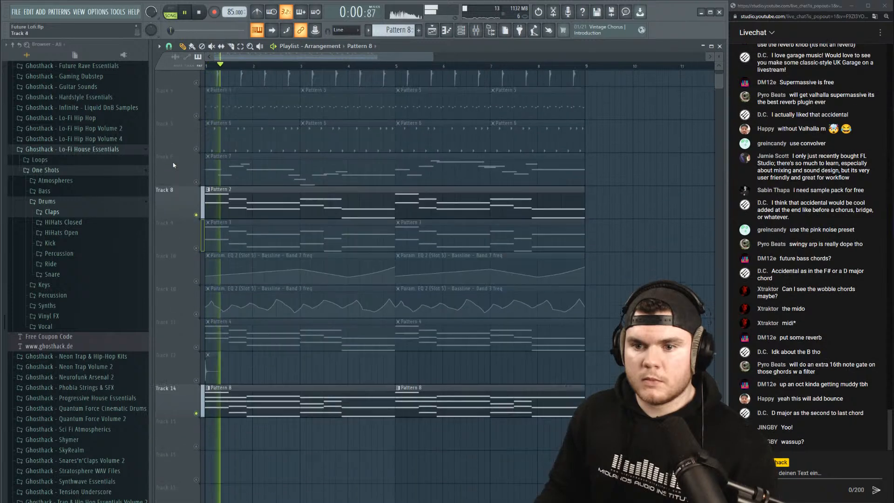
{"action": "left_click", "coordinate": [197, 298]}
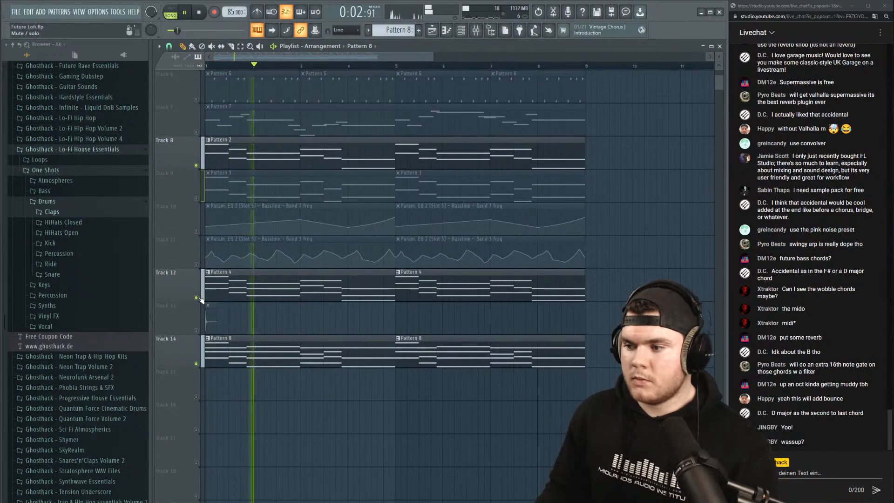
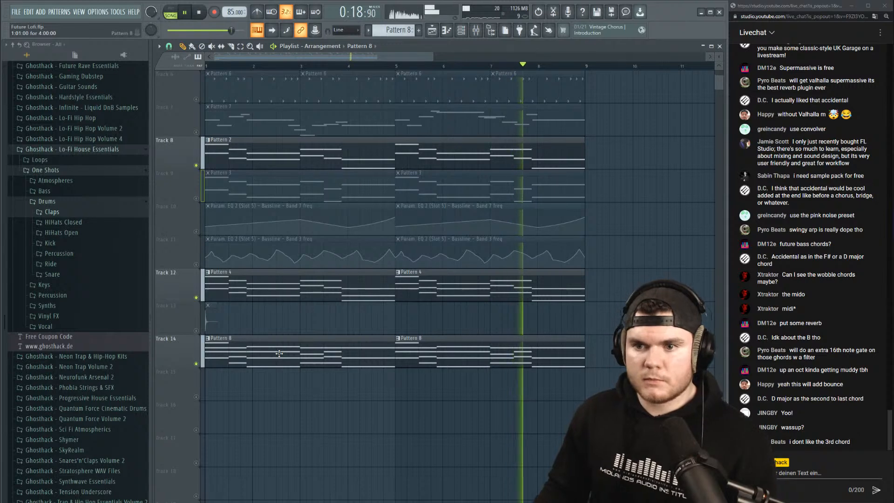
{"action": "left_click", "coordinate": [196, 133]}
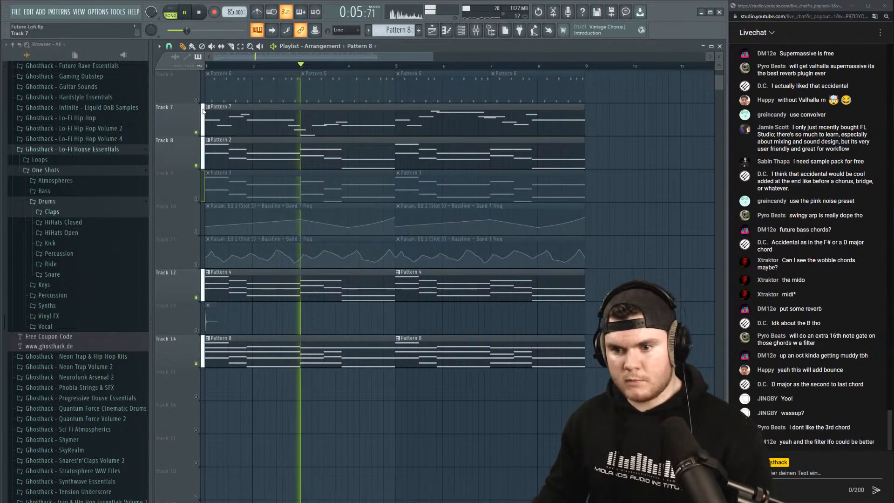
{"action": "key", "text": "space"}
Split the third chord's top B4 note in two, try A#4 on each half, and return both halves to B4.
{"action": "double_click", "coordinate": [285, 350]}
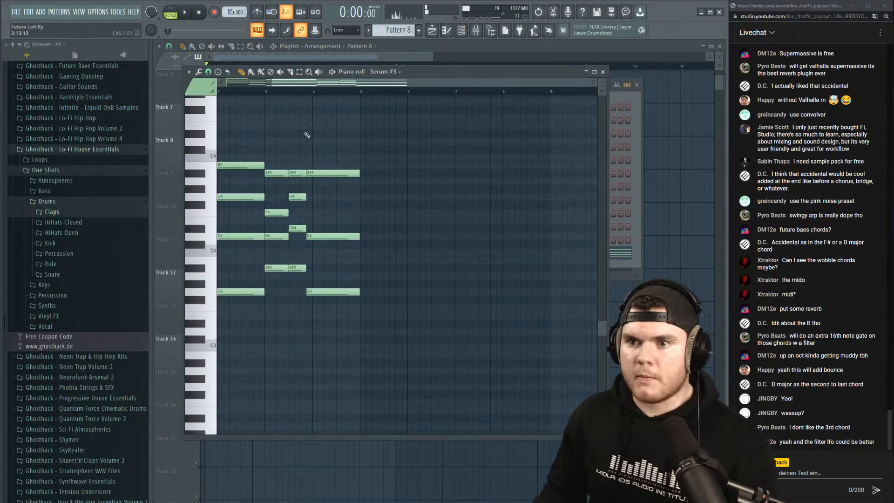
{"action": "left_click_drag", "start_coordinate": [320, 84], "coordinate": [152, 76]}
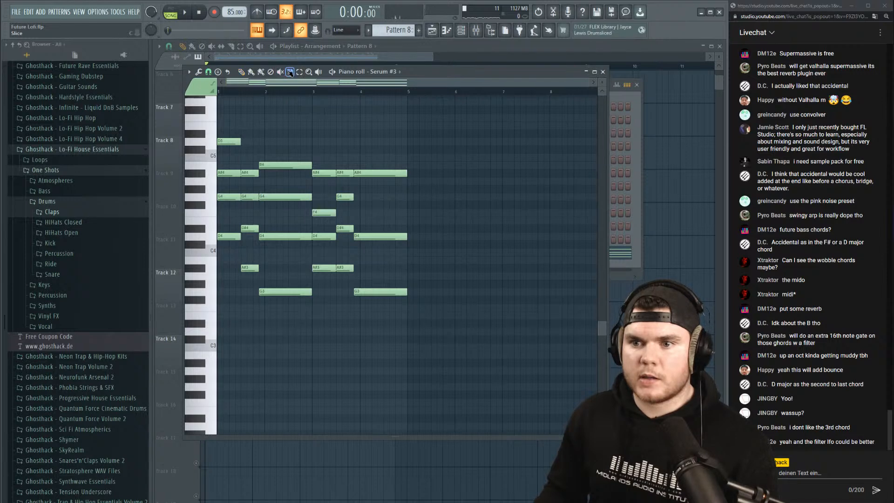
{"action": "left_click", "coordinate": [242, 72]}
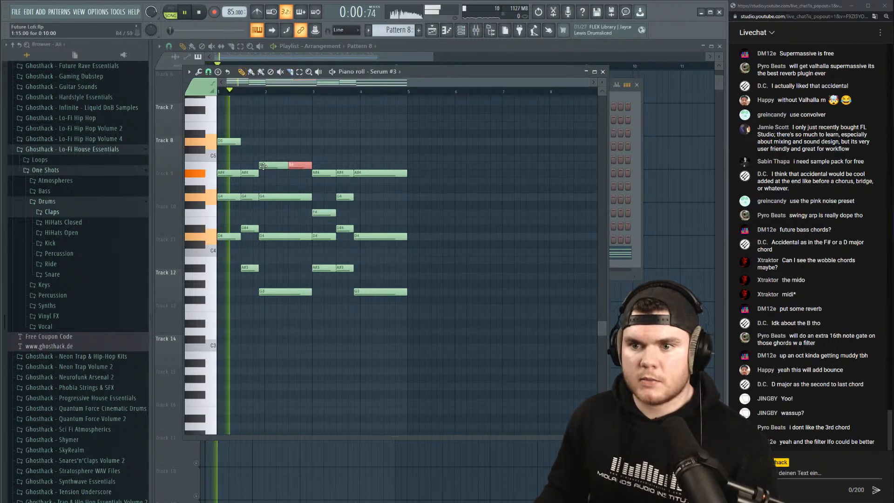
{"action": "left_click_drag", "start_coordinate": [272, 165], "coordinate": [272, 174]}
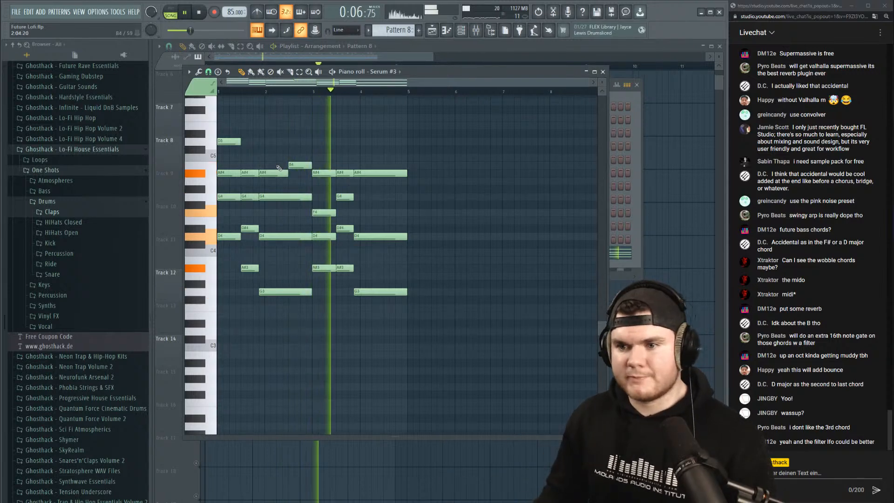
{"action": "mouse_move", "coordinate": [278, 174]}
{"action": "left_mouse_down"}
{"action": "mouse_move", "coordinate": [279, 165]}
{"action": "mouse_move", "coordinate": [296, 173]}
{"action": "left_mouse_up"}
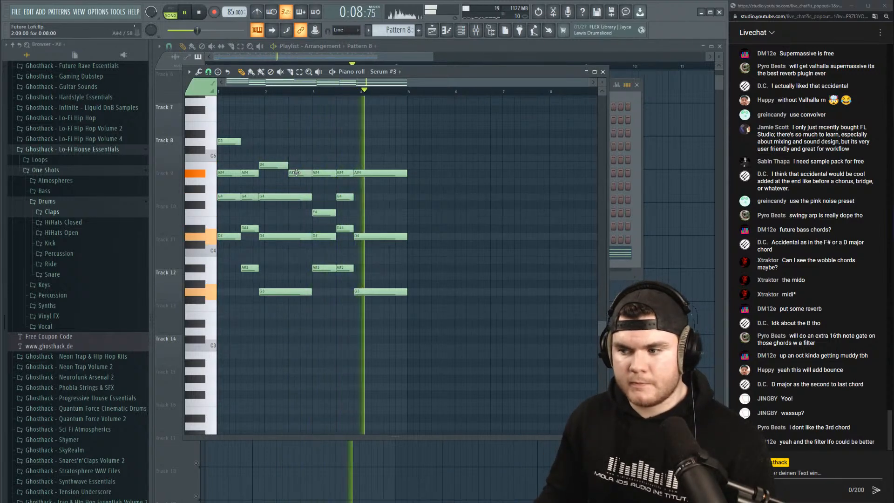
{"action": "key", "text": "space"}
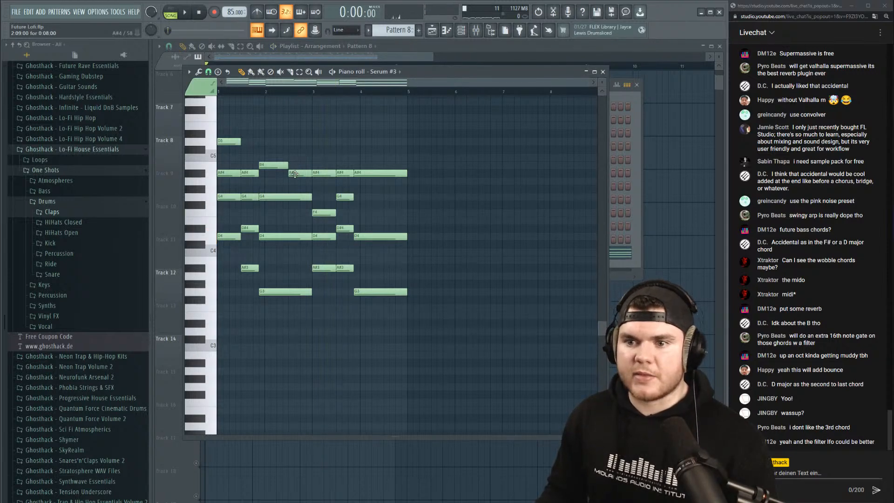
{"action": "key", "text": "space"}
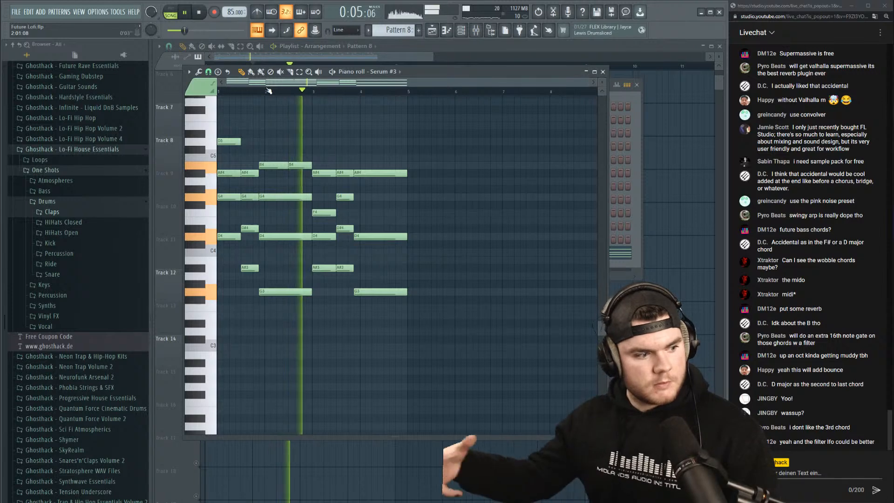
Try A#4 on both halves of the third chord's top note in Pattern 8, audition it, and return to the playlist.
{"action": "key", "text": "space"}
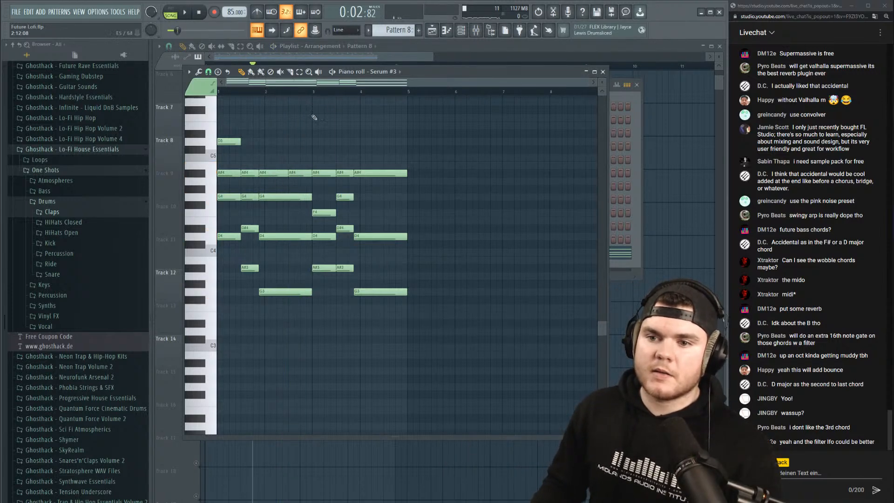
{"action": "key", "text": "space"}
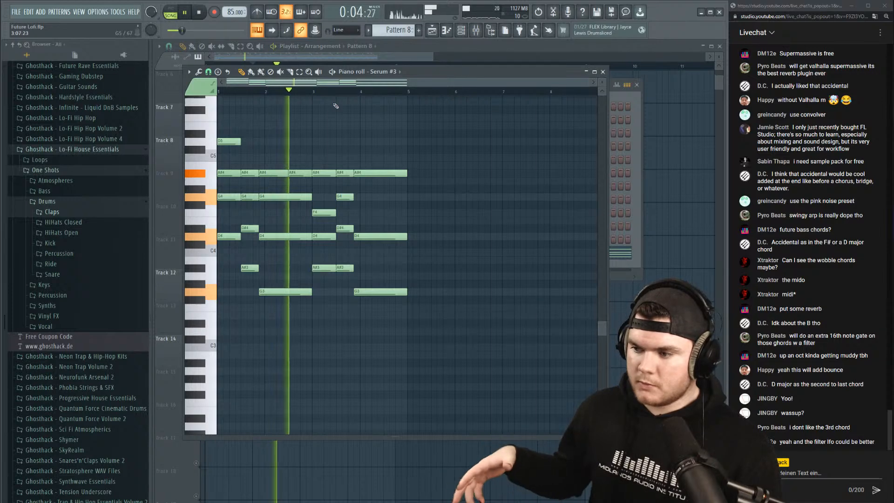
{"action": "key", "text": "space"}
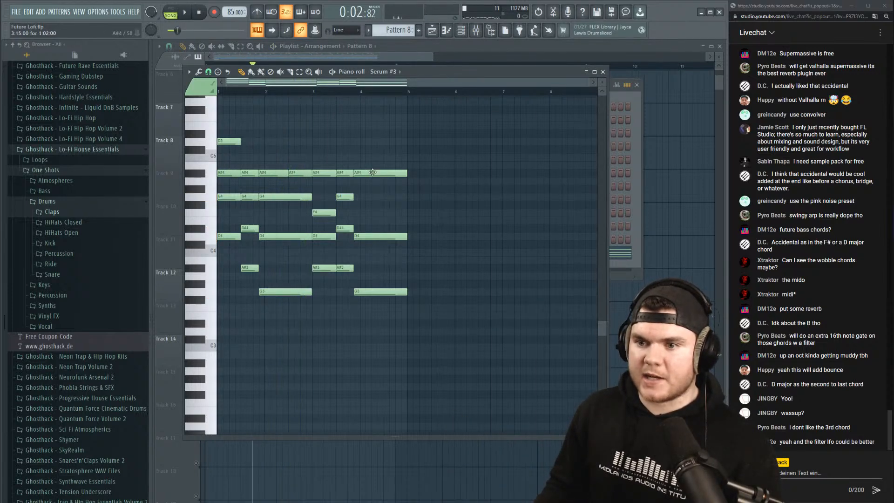
{"action": "key", "text": "space"}
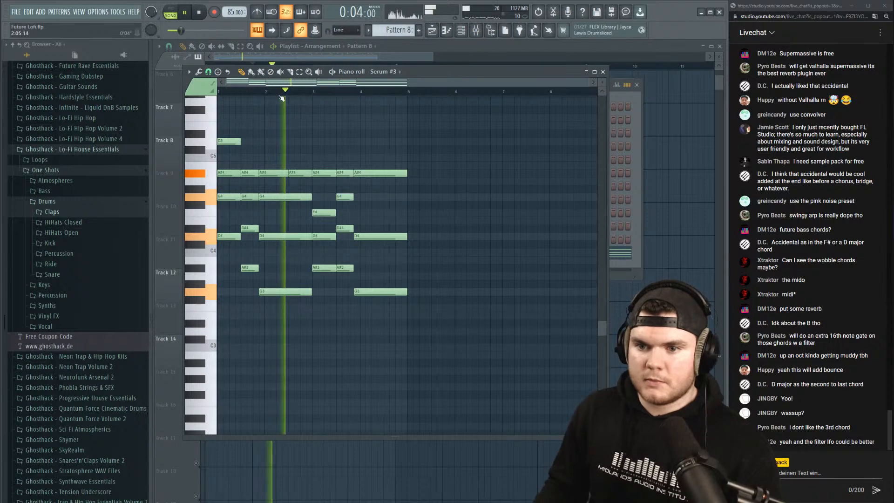
{"action": "left_click", "coordinate": [603, 71]}
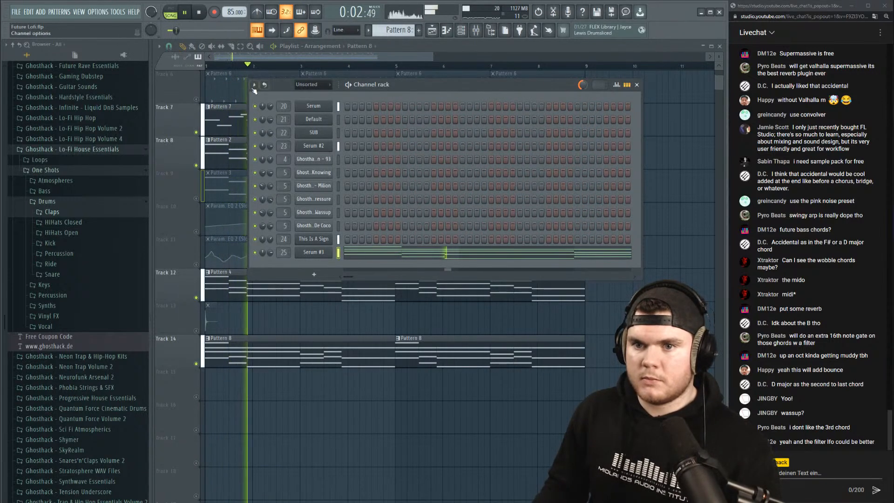
Unmute all playlist tracks, play the full arrangement, and set the Chords 2 mixer volume to 69%.
{"action": "key", "text": "space"}
{"action": "left_click", "coordinate": [197, 99]}
{"action": "key", "text": "space"}
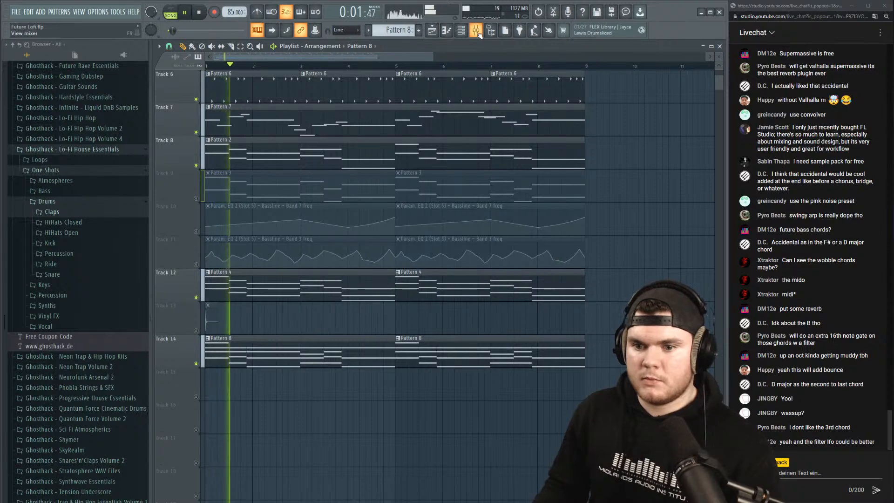
{"action": "scroll", "coordinate": [184, 98], "scroll_direction": "up", "scroll_amount": 5}
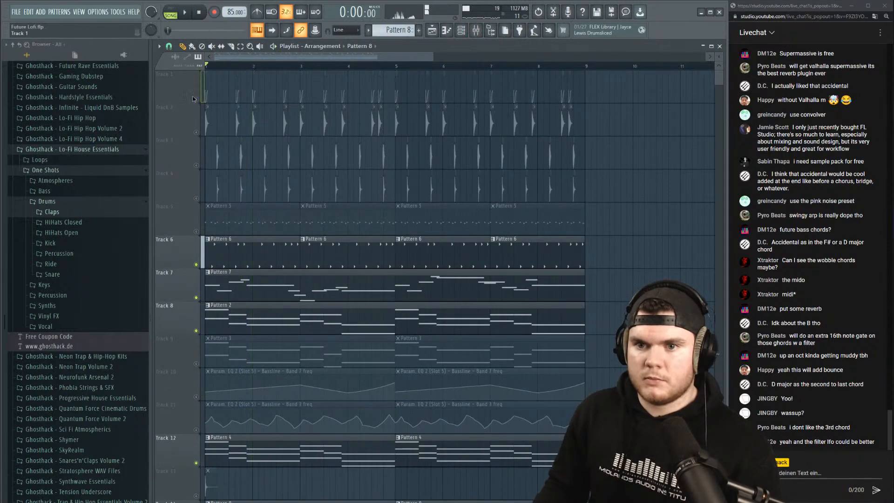
{"action": "key", "text": "space"}
{"action": "left_click", "coordinate": [196, 100]}
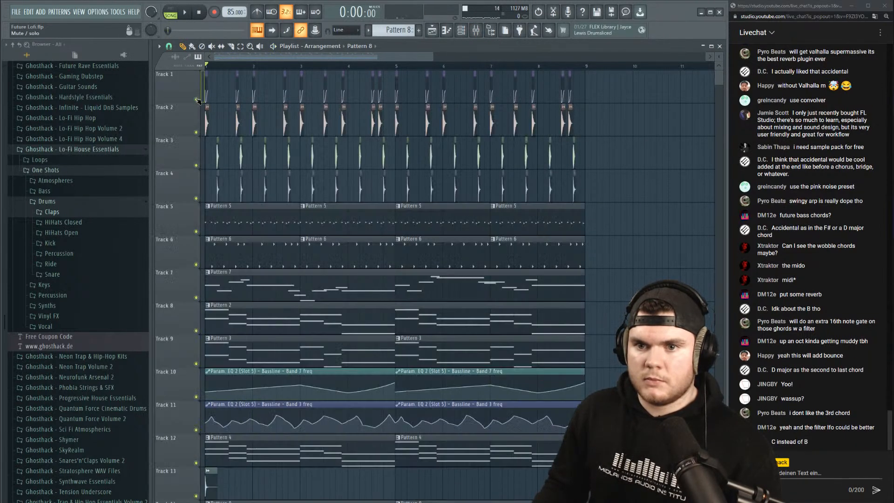
{"action": "left_click", "coordinate": [476, 31]}
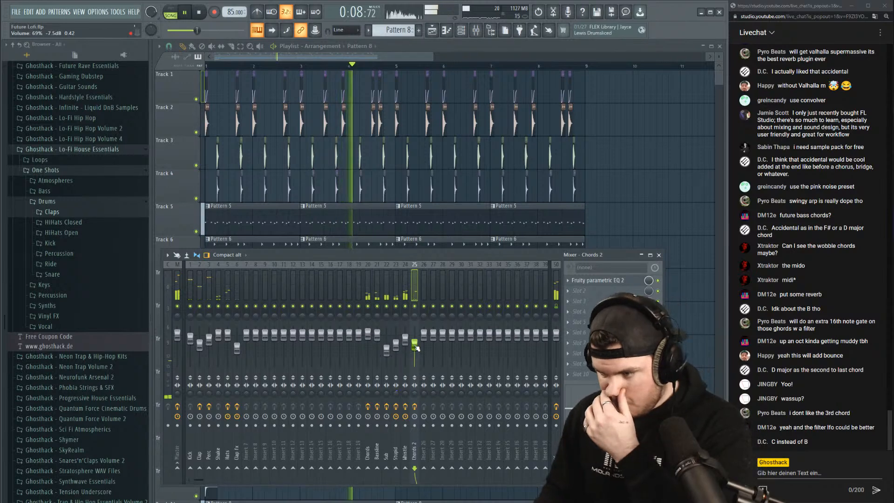
{"action": "key", "text": "F9"}
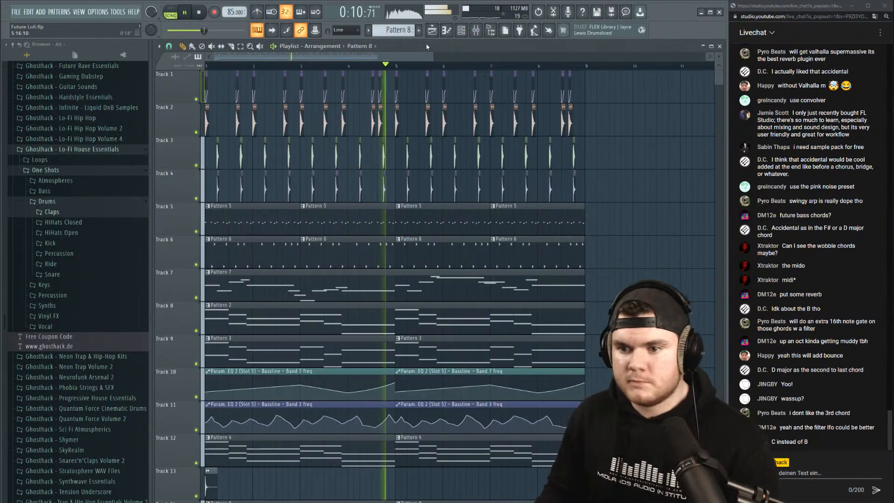
Examine Pattern 4's Serum #2 chord notes in the piano roll and return to the playlist.
{"action": "double_click", "coordinate": [297, 453]}
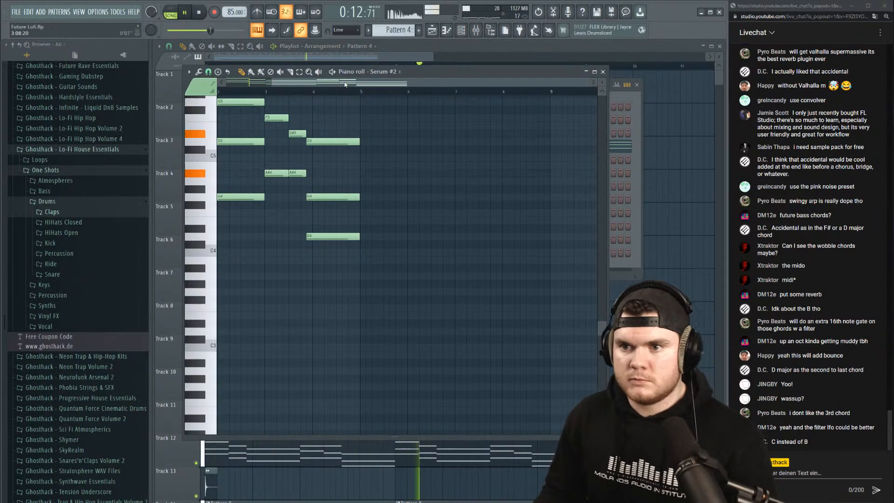
{"action": "left_click_drag", "start_coordinate": [345, 85], "coordinate": [294, 85]}
{"action": "scroll", "coordinate": [523, 278], "scroll_direction": "up", "scroll_amount": 3}
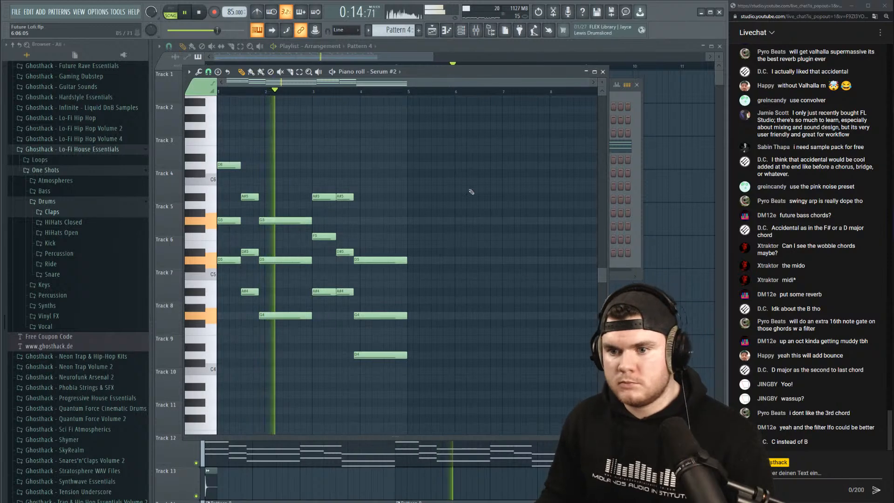
{"action": "right_click", "coordinate": [658, 119]}
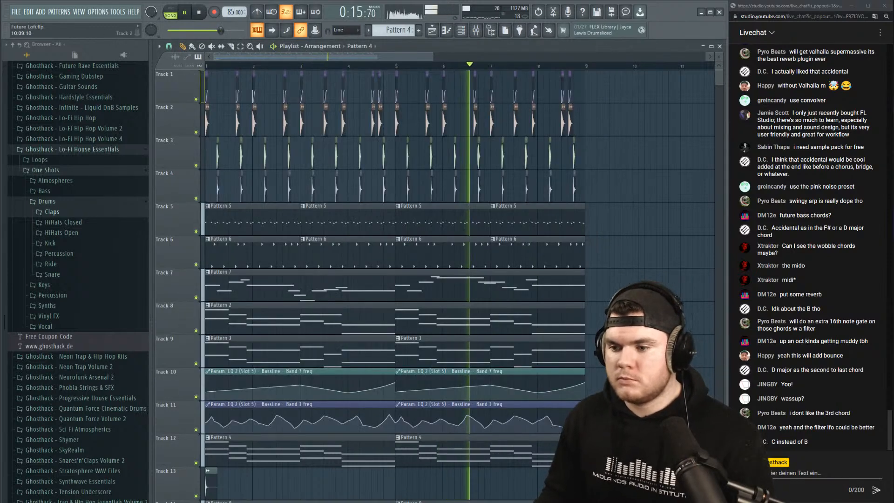
In Pattern 8, raise the third chord's split top note to C5 on the first half and D5 on the second, and audition it.
{"action": "double_click", "coordinate": [319, 315]}
{"action": "left_click_drag", "start_coordinate": [343, 83], "coordinate": [208, 95]}
{"action": "scroll", "coordinate": [248, 91], "scroll_direction": "up", "scroll_amount": 3}
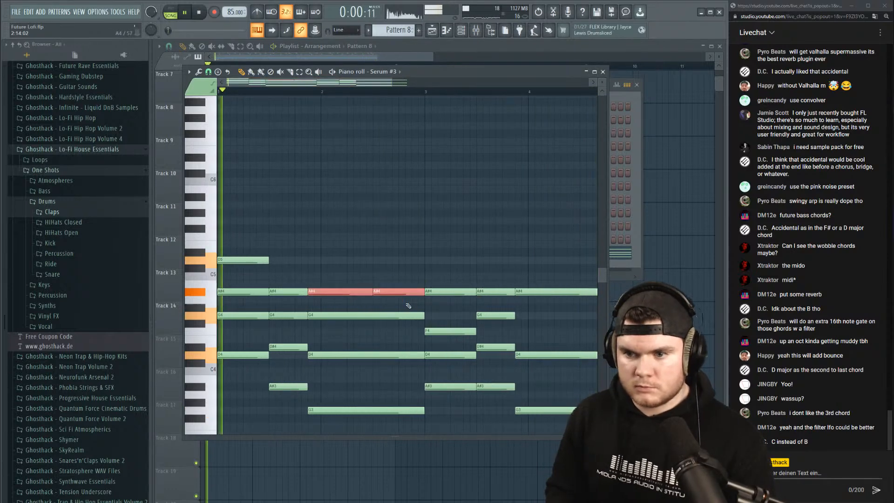
{"action": "key", "text": "Up"}
{"action": "key", "text": "Up"}
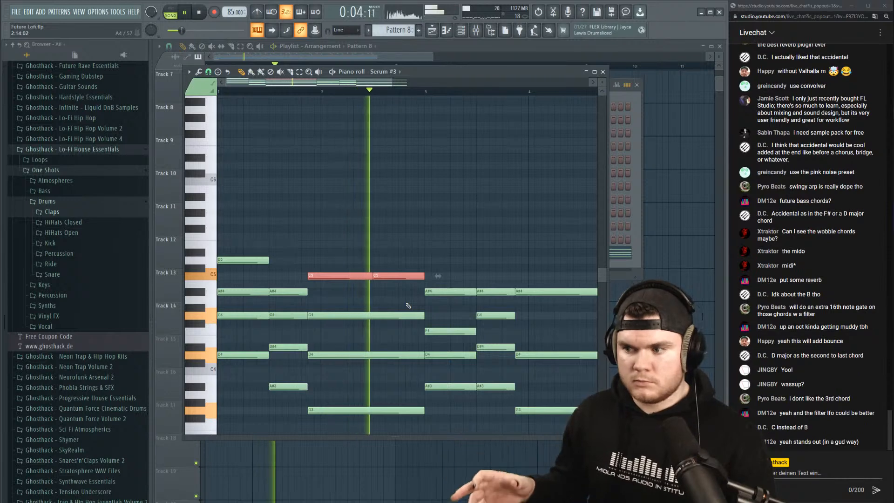
{"action": "key", "text": "space"}
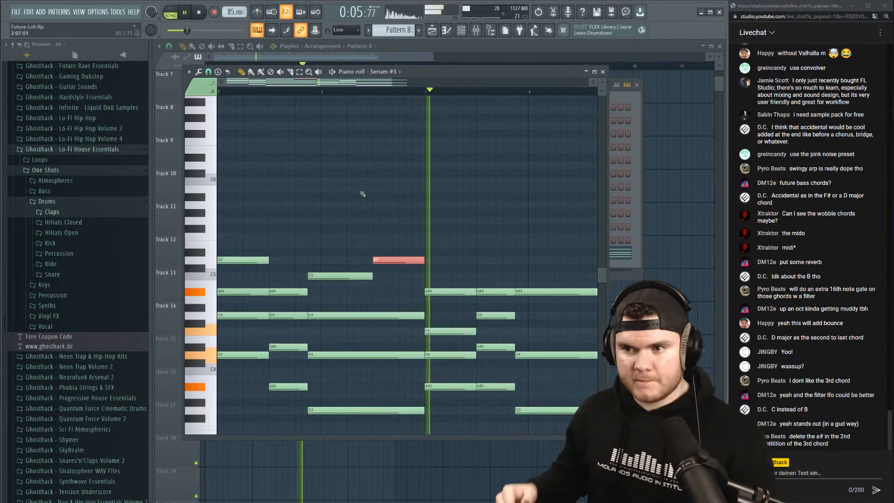
{"action": "scroll", "coordinate": [373, 92], "scroll_direction": "down", "scroll_amount": 3}
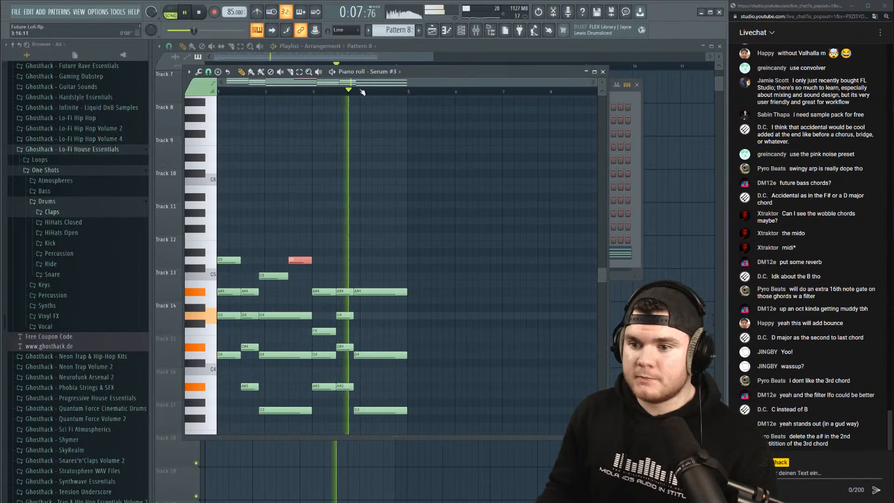
{"action": "scroll", "coordinate": [403, 93], "scroll_direction": "up", "scroll_amount": 4}
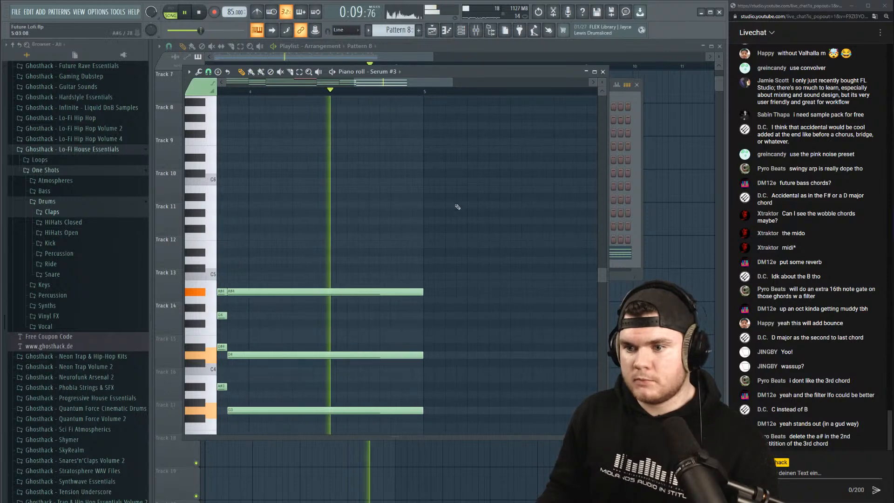
Look over the Pattern 8 chord notes, then close the piano roll and channel rack to return to the playlist.
{"action": "scroll", "coordinate": [488, 266], "scroll_direction": "down", "scroll_amount": 3}
{"action": "scroll", "coordinate": [418, 95], "scroll_direction": "down", "scroll_amount": 3}
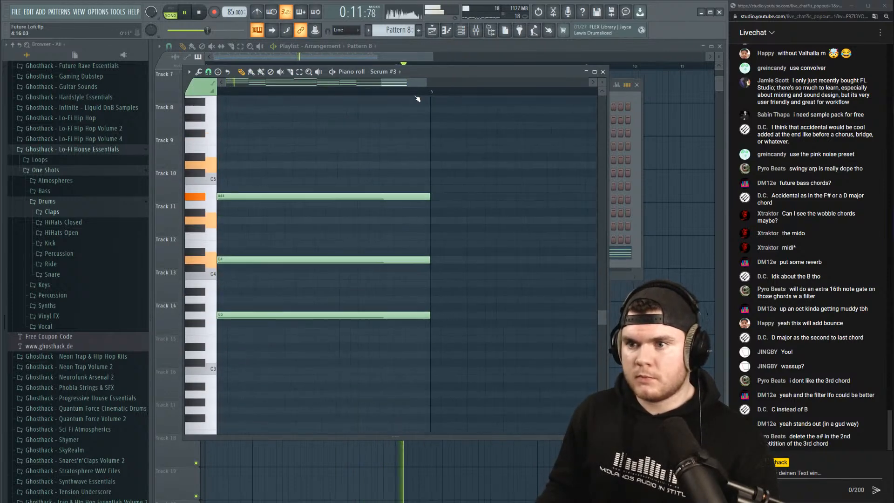
{"action": "scroll", "coordinate": [419, 96], "scroll_direction": "down", "scroll_amount": 3}
{"action": "left_click", "coordinate": [603, 72]}
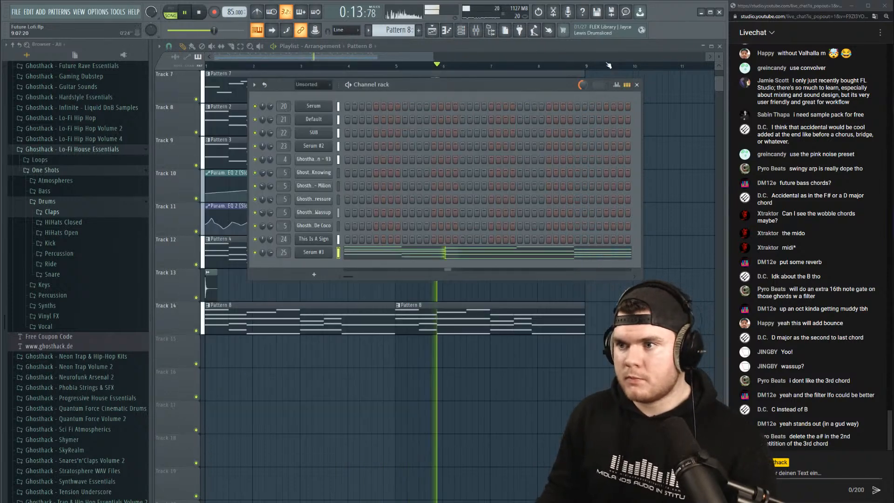
{"action": "left_click", "coordinate": [608, 48]}
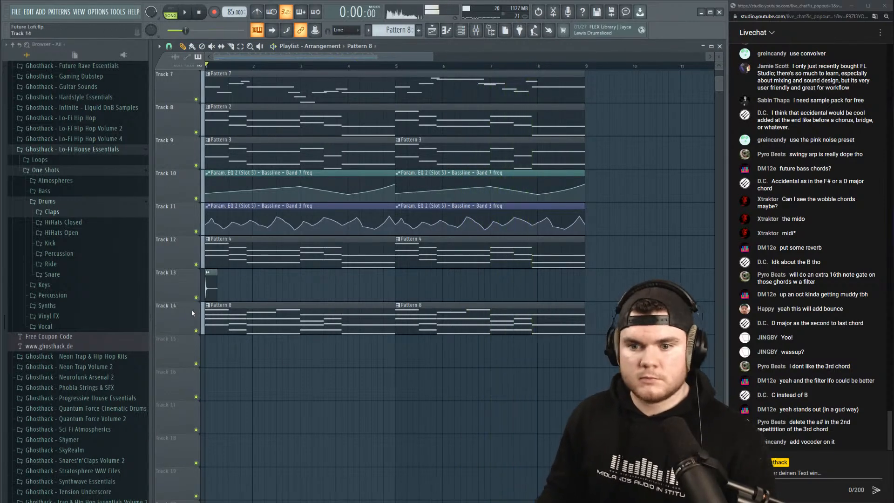
Merge the two Pattern 8 clips on Track 14 into one pattern clip and open its notes in the piano roll.
{"action": "key", "text": "space"}
{"action": "right_click", "coordinate": [181, 316]}
{"action": "left_click", "coordinate": [208, 422]}
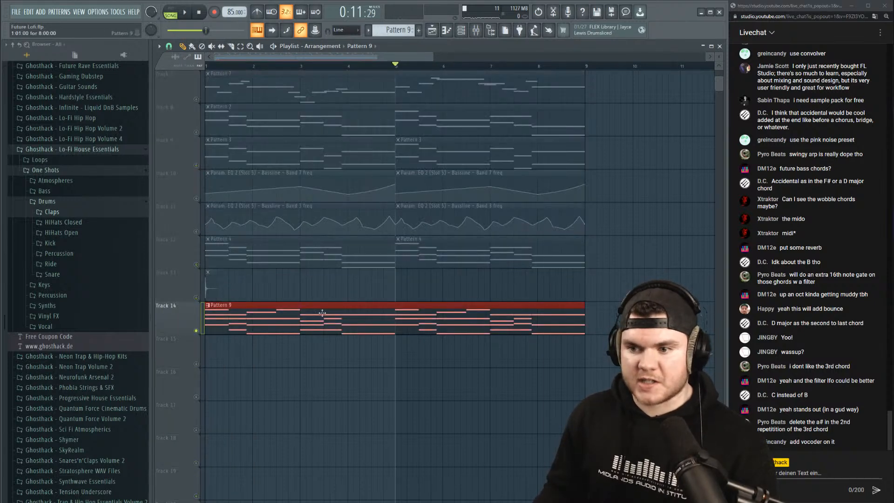
{"action": "key", "text": "space"}
{"action": "double_click", "coordinate": [204, 319]}
Lower the C5 note of the third chord in the second repetition to B4.
{"action": "left_click_drag", "start_coordinate": [287, 89], "coordinate": [280, 90]}
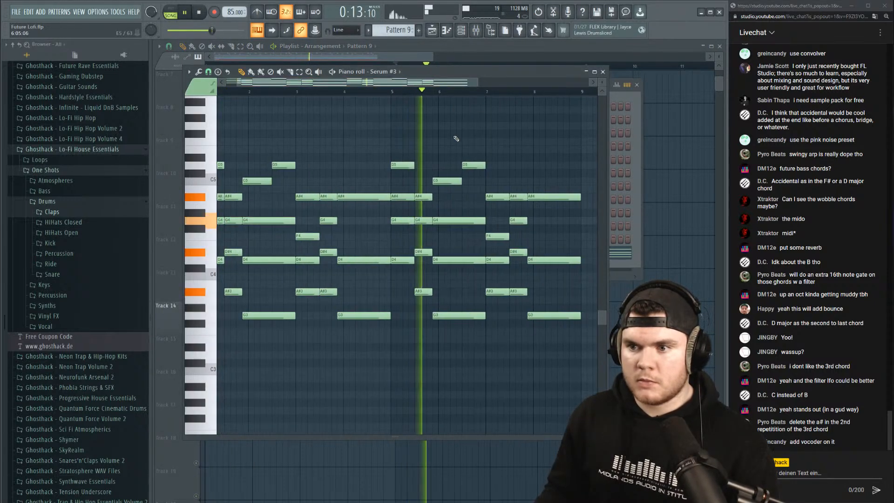
{"action": "scroll", "coordinate": [496, 93], "scroll_direction": "up", "scroll_amount": 3}
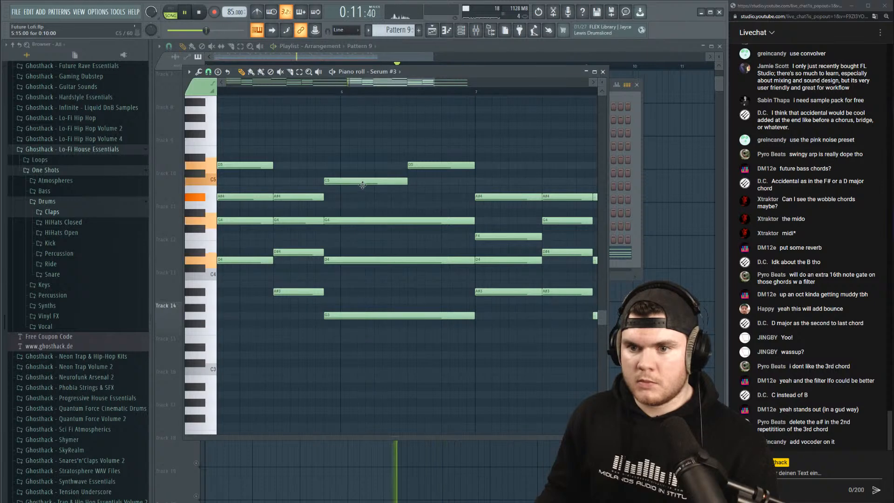
{"action": "left_click_drag", "start_coordinate": [363, 180], "coordinate": [363, 188]}
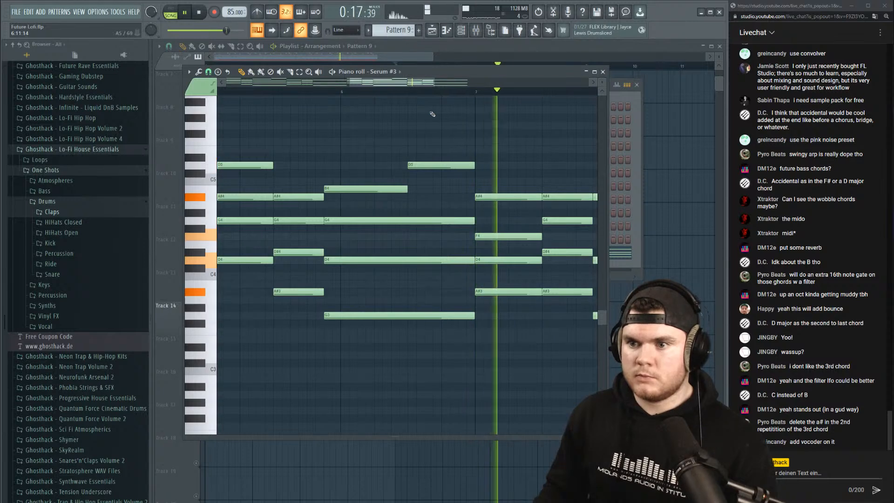
Try swapping the positions of the B4 and D5 top notes in the second repetition's third chord.
{"action": "key", "text": "space"}
{"action": "left_click_drag", "start_coordinate": [382, 190], "coordinate": [465, 190]}
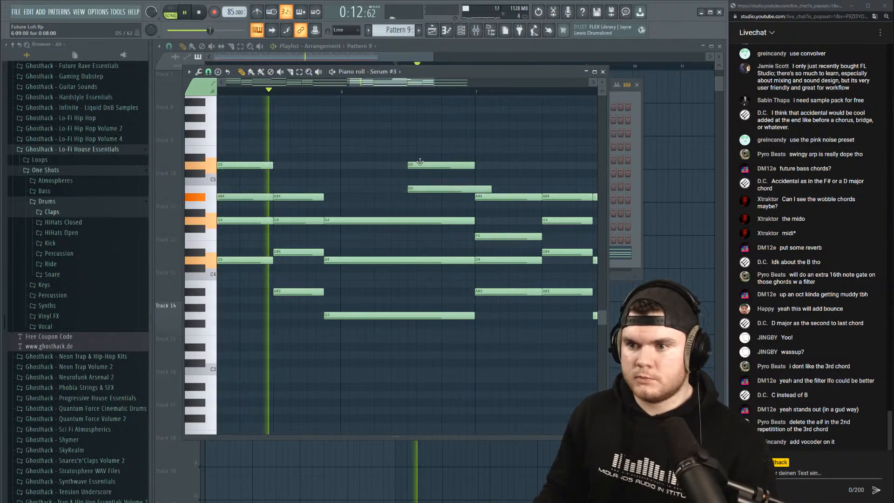
{"action": "left_click_drag", "start_coordinate": [429, 167], "coordinate": [345, 167]}
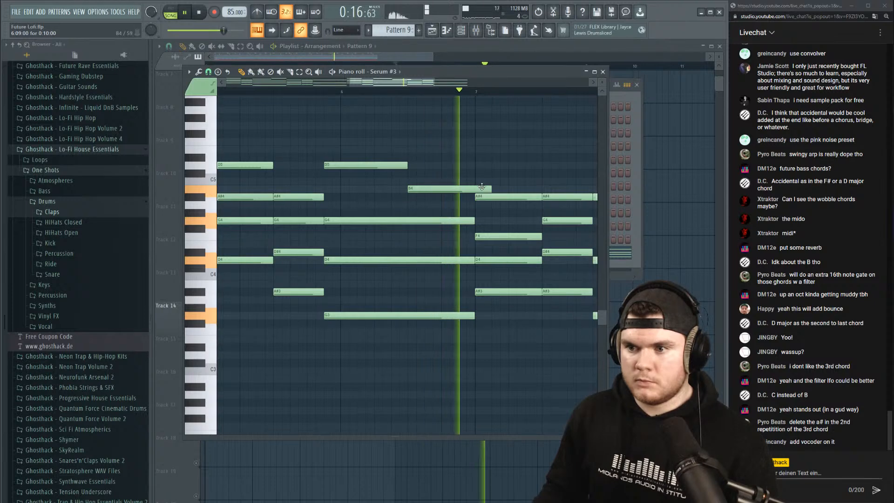
{"action": "key", "text": "space"}
{"action": "left_click_drag", "start_coordinate": [468, 188], "coordinate": [474, 164]}
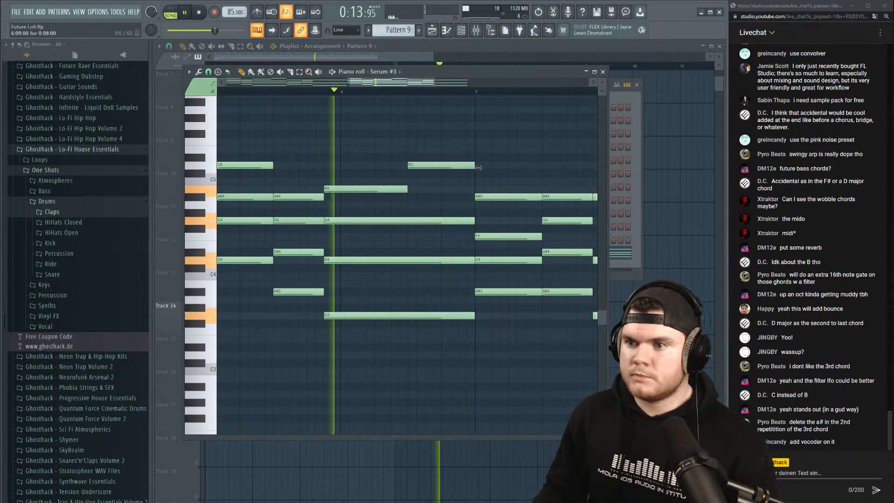
Close the piano roll, unsolo Track 14 and play the arrangement with all tracks.
{"action": "left_click", "coordinate": [606, 72]}
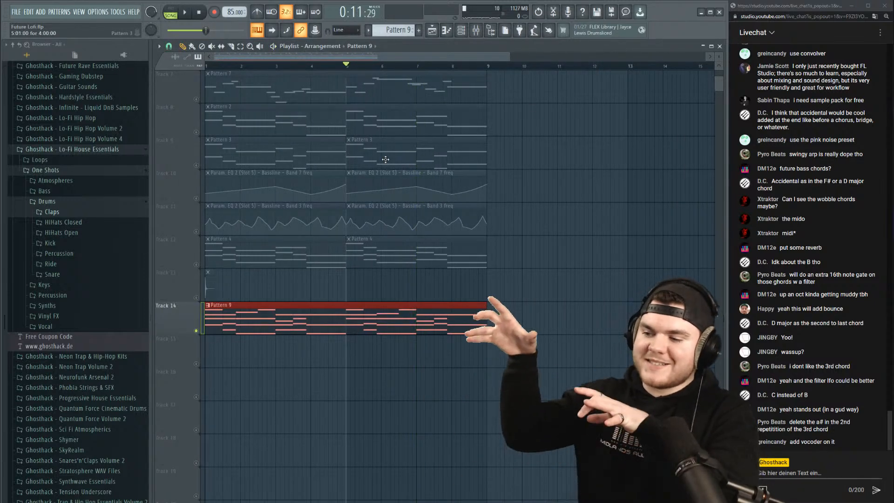
{"action": "right_click", "coordinate": [196, 331]}
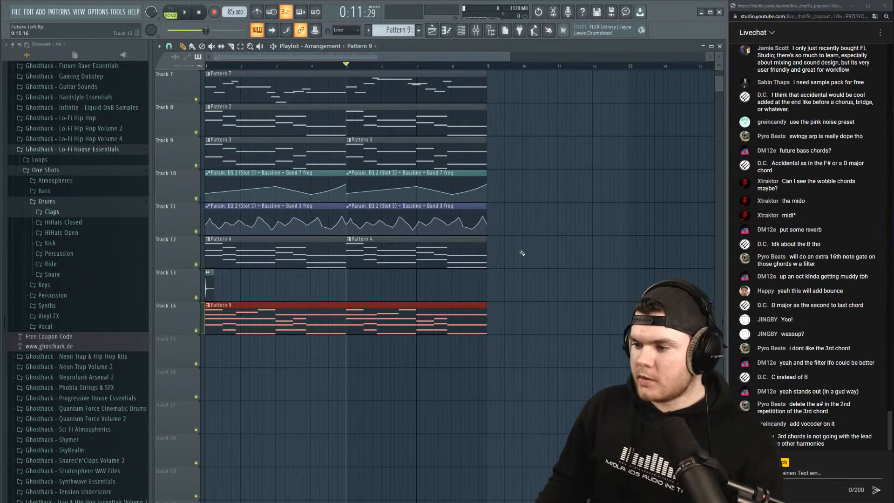
{"action": "scroll", "coordinate": [522, 253], "scroll_direction": "up", "scroll_amount": 6}
{"action": "key", "text": "space"}
{"action": "scroll", "coordinate": [521, 252], "scroll_direction": "down", "scroll_amount": 5}
{"action": "key", "text": "space"}
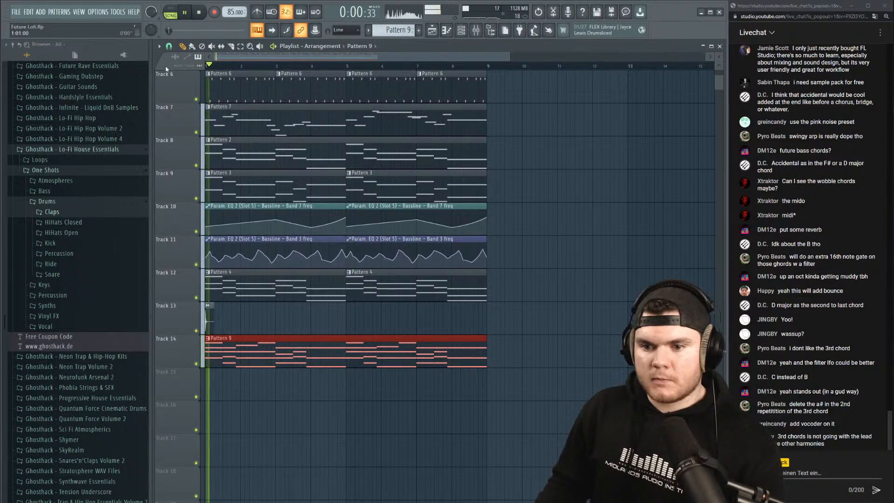
{"action": "scroll", "coordinate": [191, 148], "scroll_direction": "up", "scroll_amount": 4}
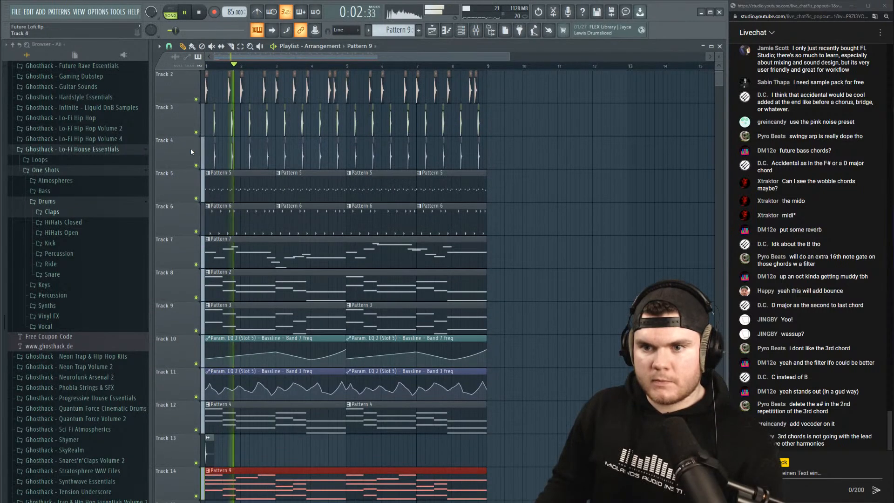
Solo Tracks 7 and 14 and play the melody against the Pattern 9 chord notes in the piano roll.
{"action": "scroll", "coordinate": [261, 196], "scroll_direction": "down", "scroll_amount": 4}
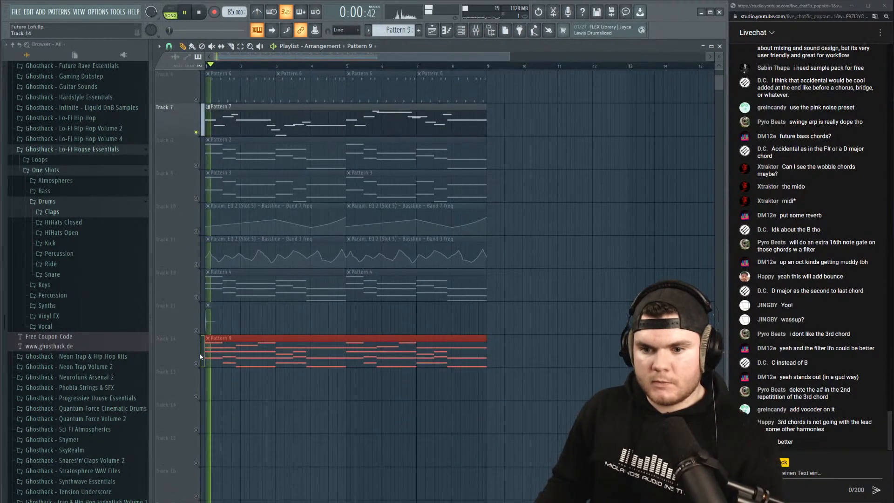
{"action": "double_click", "coordinate": [319, 115]}
{"action": "left_click_drag", "start_coordinate": [329, 83], "coordinate": [295, 82]}
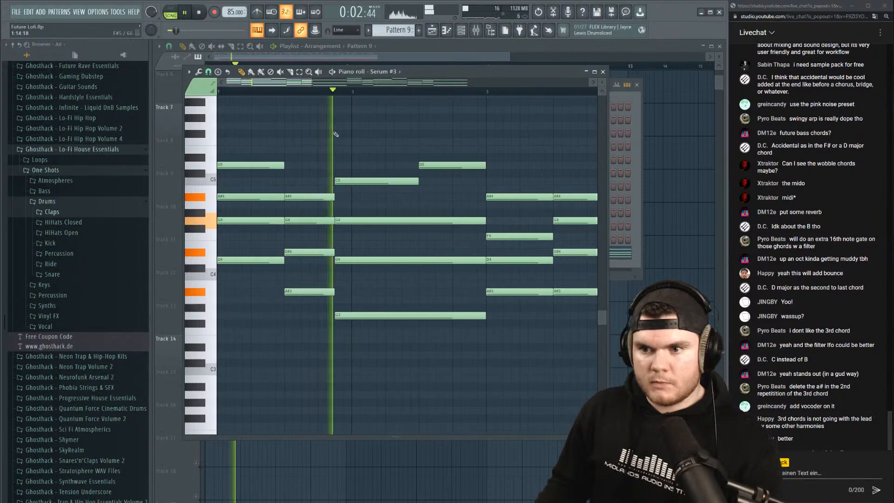
{"action": "scroll", "coordinate": [335, 134], "scroll_direction": "up", "scroll_amount": 3}
{"action": "key", "text": "space"}
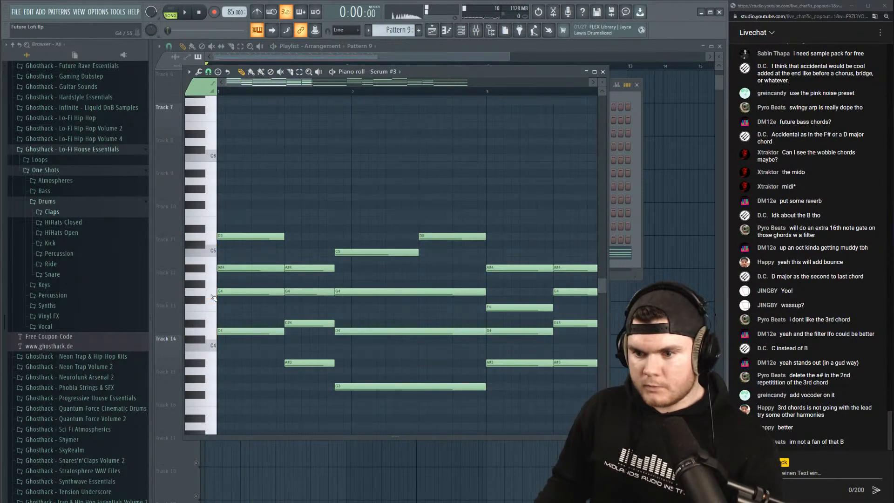
{"action": "key", "text": "space"}
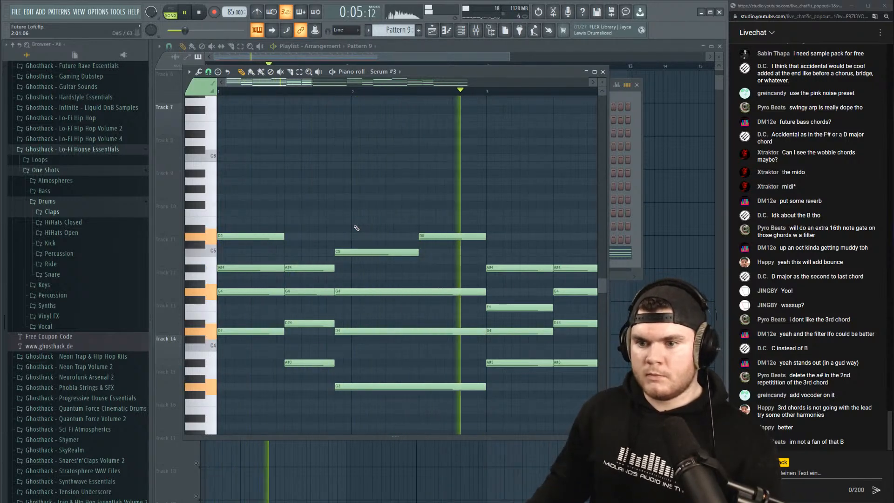
{"action": "key", "text": "space"}
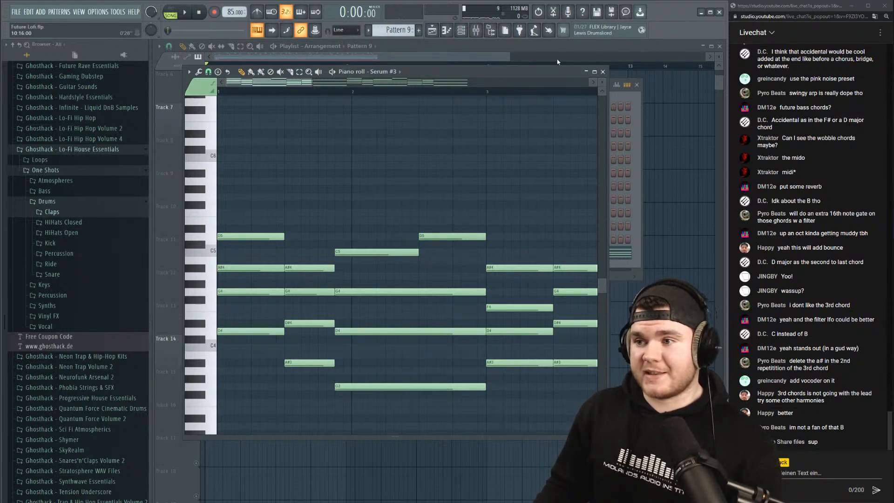
Unsolo Tracks 7 and 14 and play back the full arrangement from the start.
{"action": "left_click", "coordinate": [602, 71]}
{"action": "key", "text": "F6"}
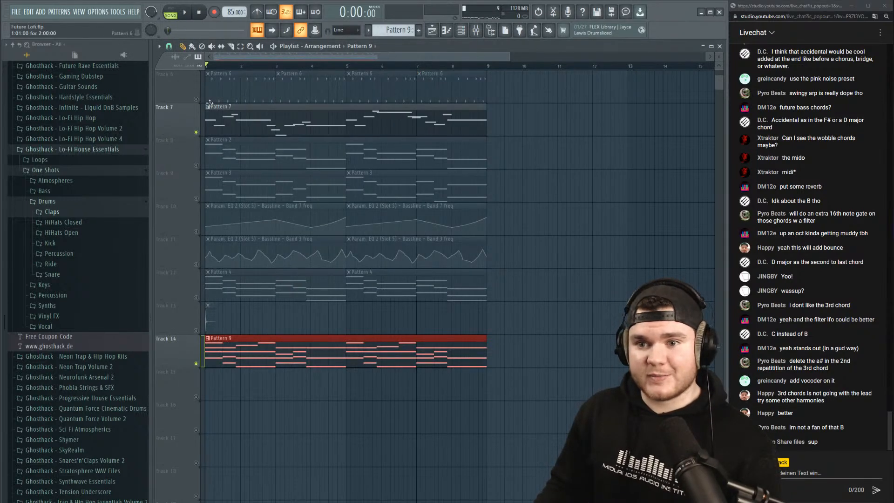
{"action": "left_click", "coordinate": [199, 133]}
{"action": "key", "text": "space"}
{"action": "left_click", "coordinate": [199, 133]}
{"action": "right_click", "coordinate": [199, 132]}
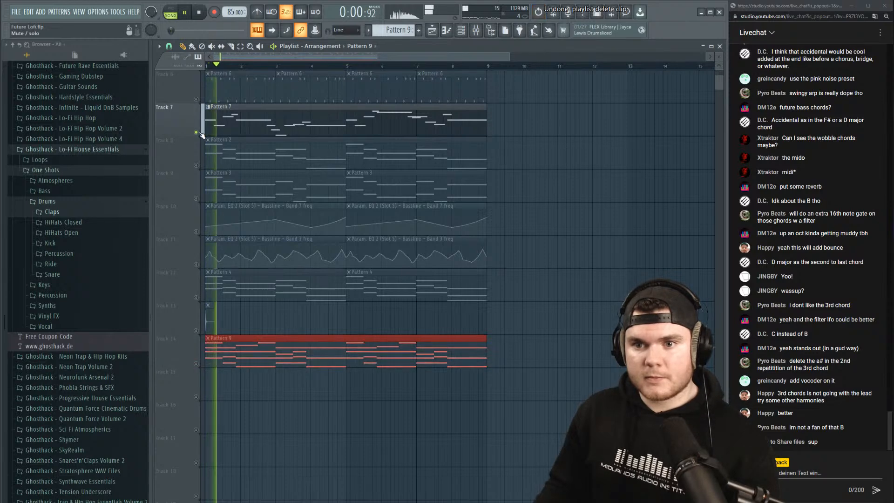
{"action": "right_click", "coordinate": [199, 133]}
{"action": "key", "text": "space"}
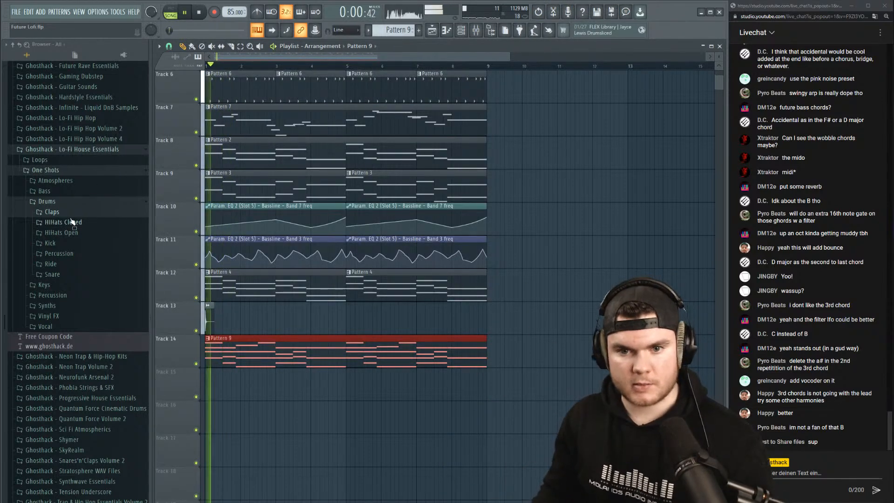
{"action": "scroll", "coordinate": [248, 62], "scroll_direction": "up", "scroll_amount": 4}
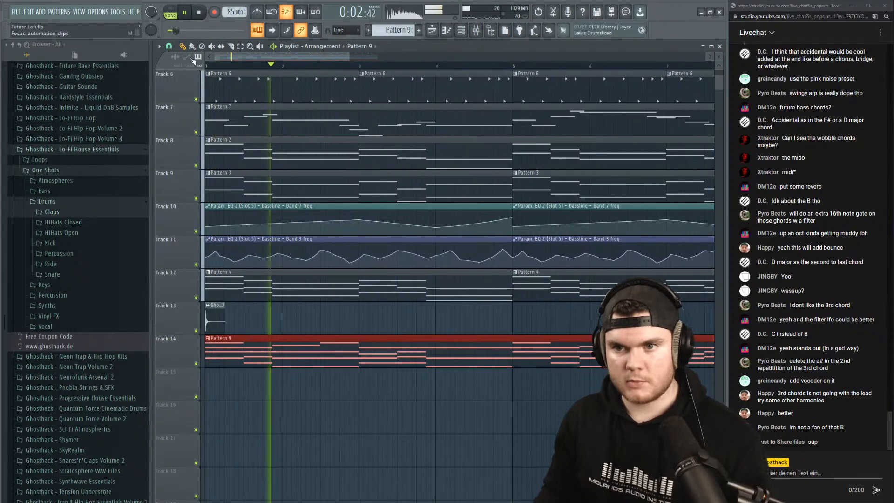
{"action": "scroll", "coordinate": [232, 67], "scroll_direction": "down", "scroll_amount": 4}
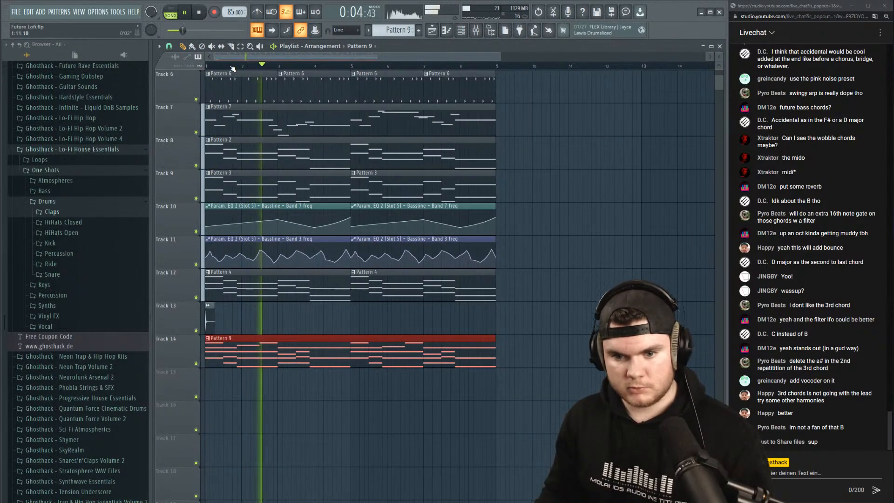
{"action": "key", "text": "space"}
Solo the Chords 2 mixer track while setting Serum #3's LFO 1 modulation of the filter cutoff to 76, and unsolo it.
{"action": "key", "text": "F9"}
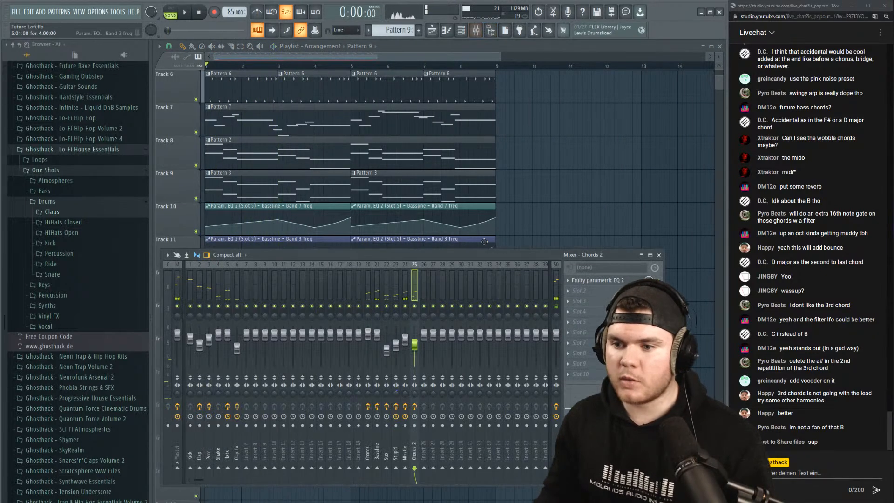
{"action": "right_click", "coordinate": [414, 305]}
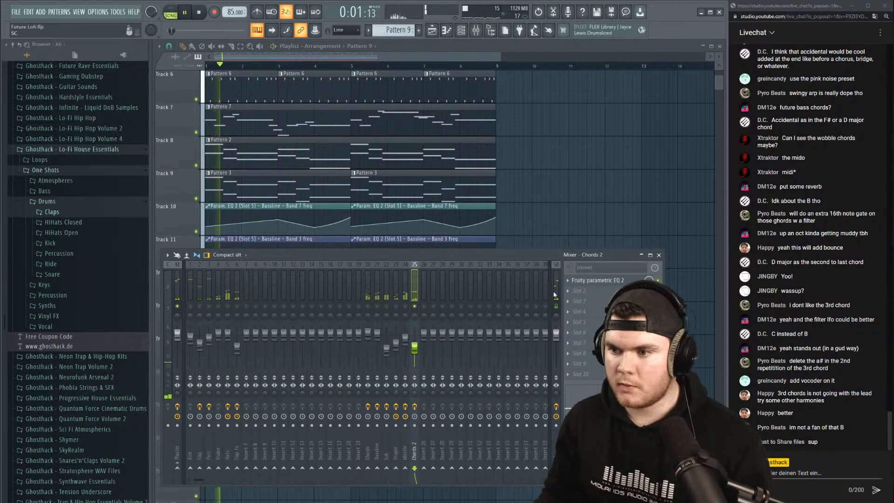
{"action": "left_click", "coordinate": [462, 30]}
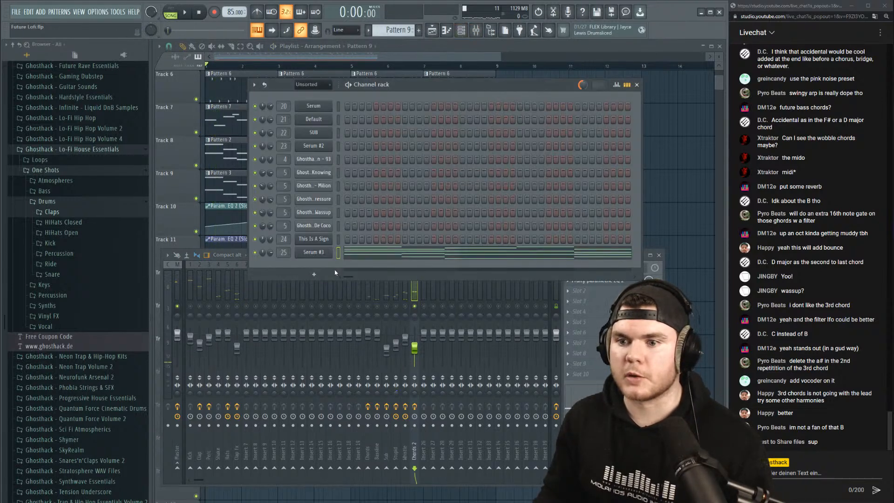
{"action": "left_click", "coordinate": [320, 255]}
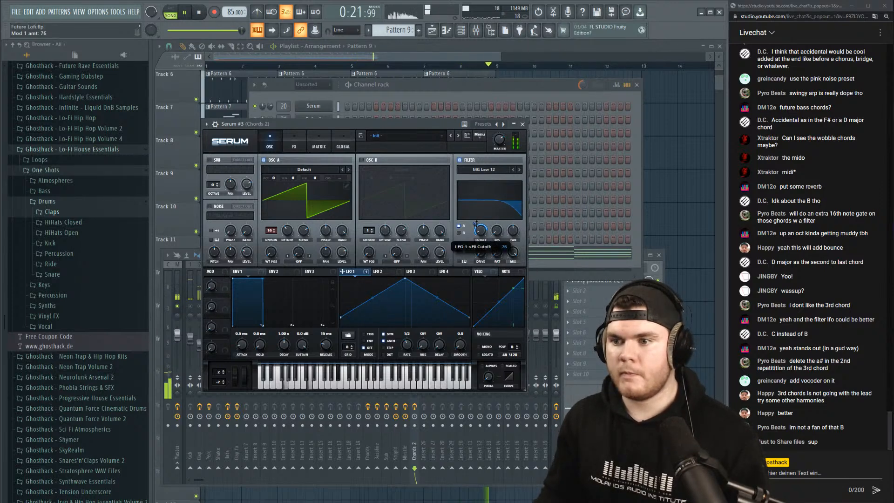
{"action": "left_click", "coordinate": [522, 125]}
{"action": "left_click", "coordinate": [416, 308]}
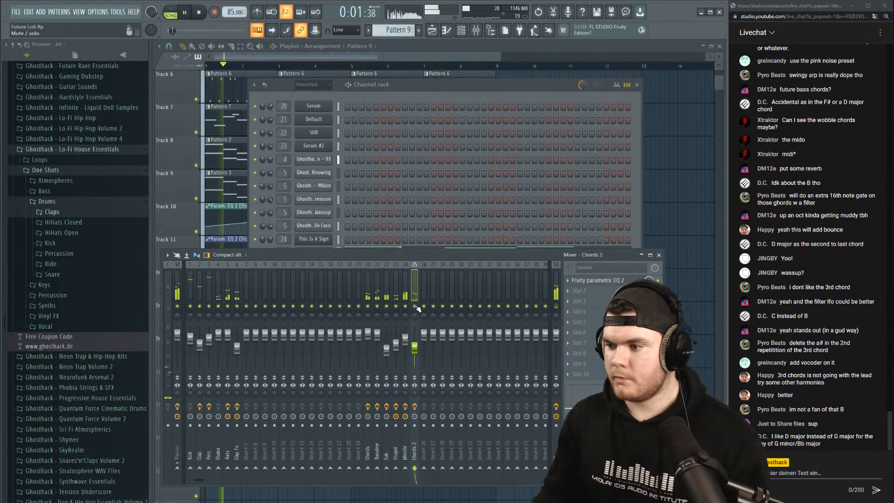
Swap the B4 and D5 top notes in Pattern 9's second-repetition third chord, end the B4 at bar 7, and play from bar 5.
{"action": "left_click", "coordinate": [423, 87]}
{"action": "left_click", "coordinate": [492, 250]}
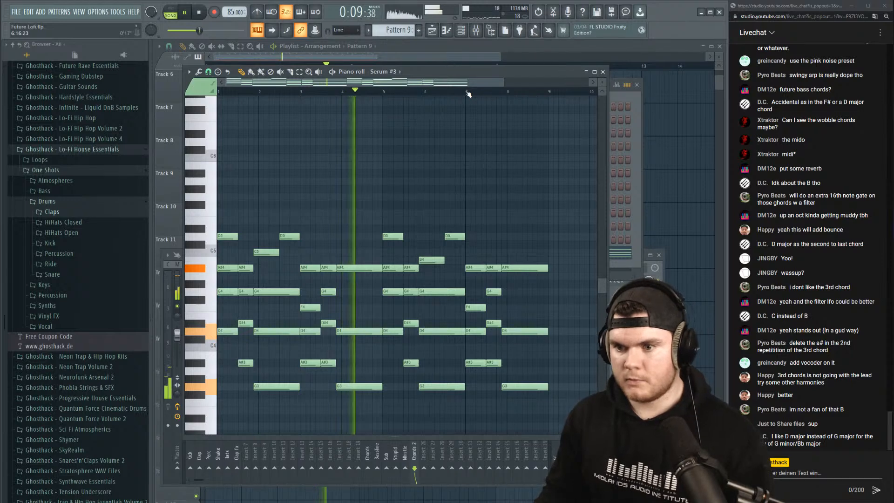
{"action": "left_click", "coordinate": [486, 46]}
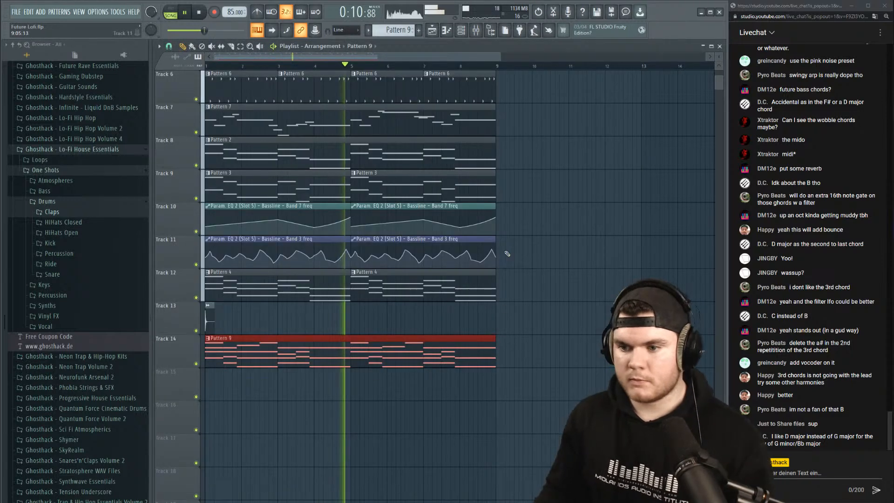
{"action": "double_click", "coordinate": [455, 358]}
{"action": "left_click_drag", "start_coordinate": [462, 83], "coordinate": [260, 84]}
{"action": "scroll", "coordinate": [258, 93], "scroll_direction": "down", "scroll_amount": 2}
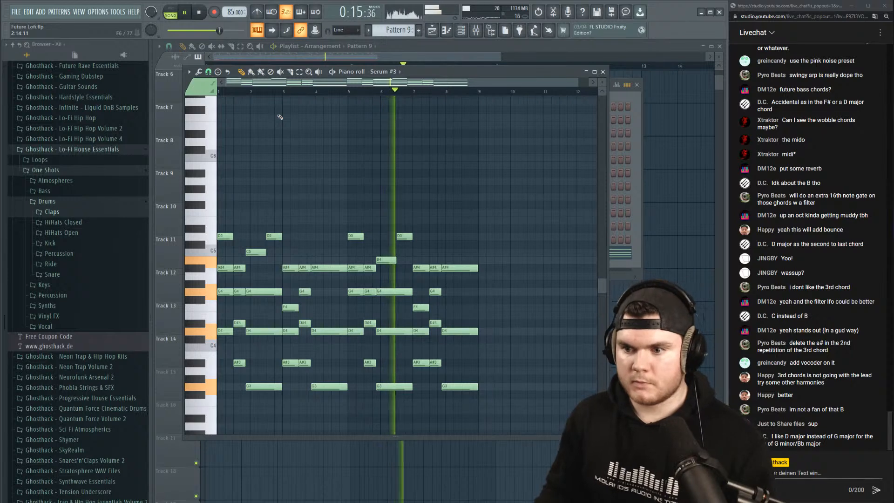
{"action": "scroll", "coordinate": [387, 262], "scroll_direction": "up", "scroll_amount": 2}
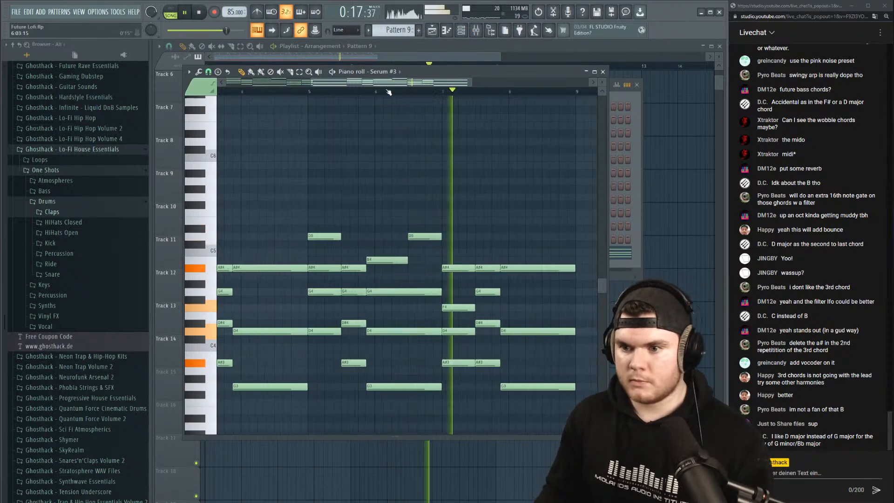
{"action": "key", "text": "space"}
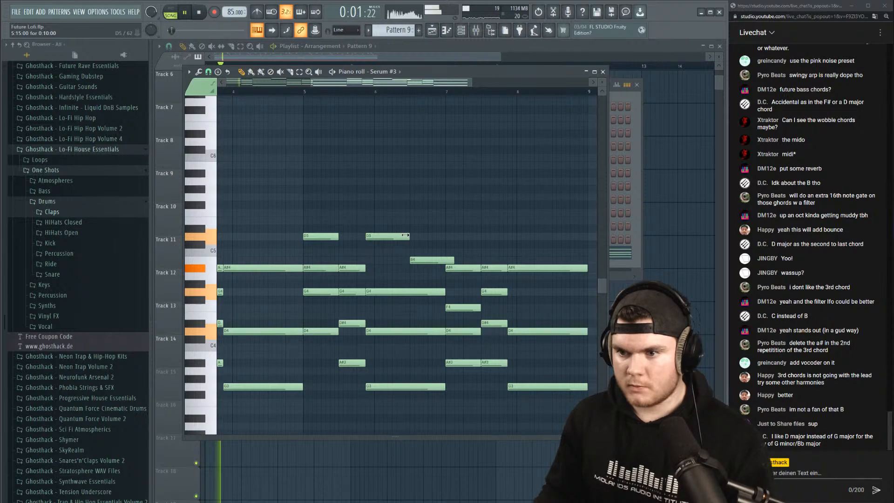
{"action": "left_click", "coordinate": [306, 92]}
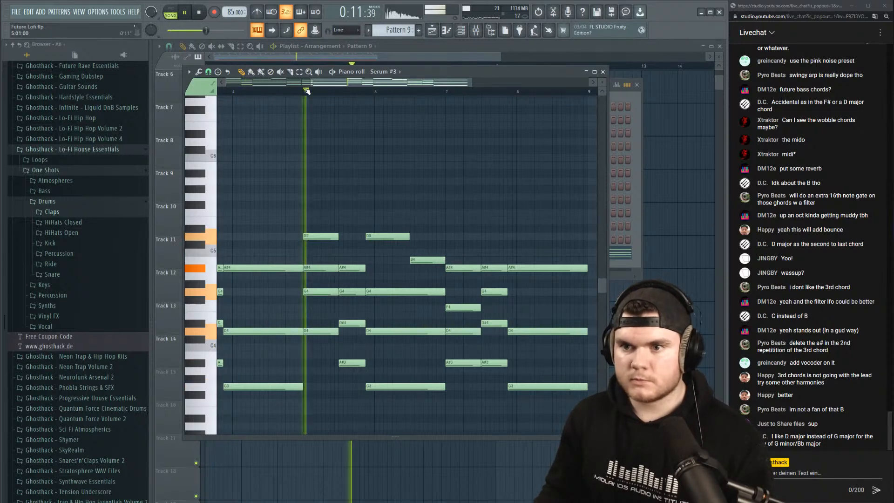
Play Pattern 9's second chord repetition from around bar 5, both on its own and in the full arrangement.
{"action": "left_click_drag", "start_coordinate": [331, 85], "coordinate": [313, 86]}
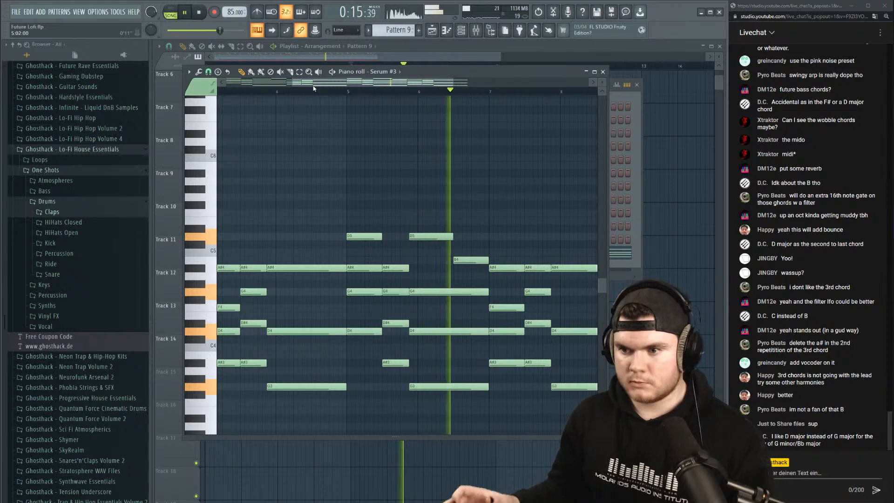
{"action": "key", "text": "space"}
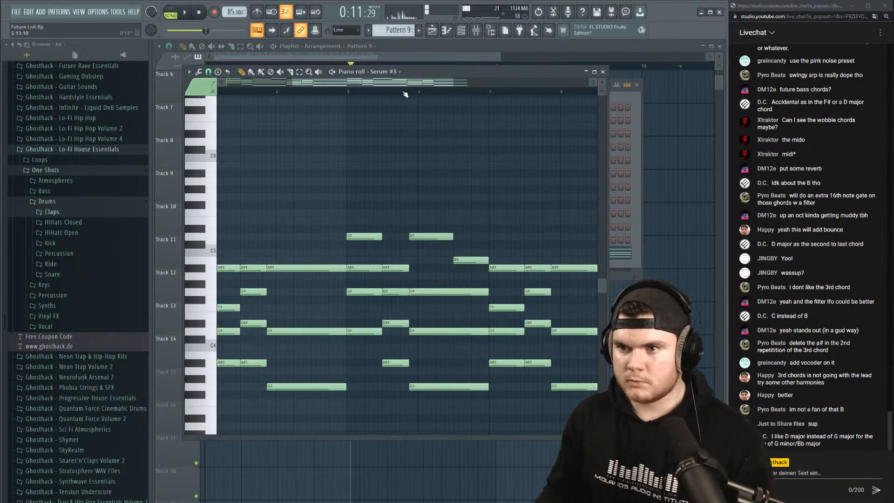
{"action": "left_click", "coordinate": [333, 72]}
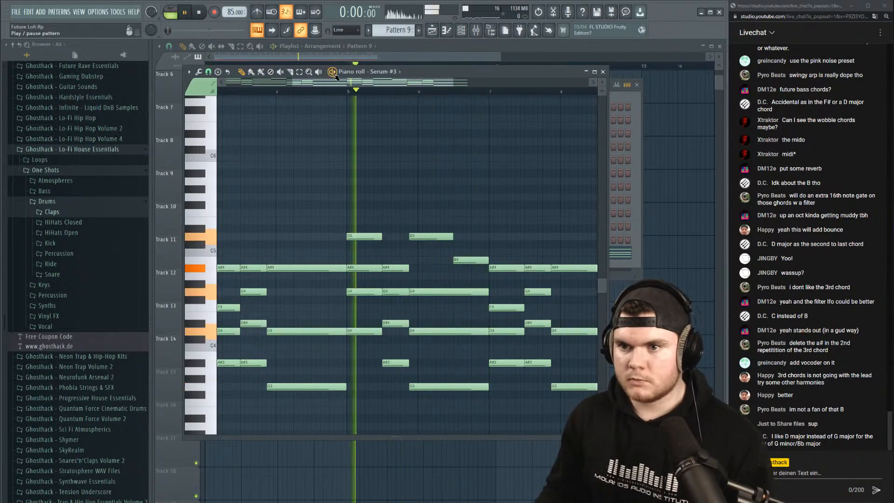
{"action": "left_click", "coordinate": [353, 93]}
{"action": "left_click_drag", "start_coordinate": [368, 84], "coordinate": [397, 86]}
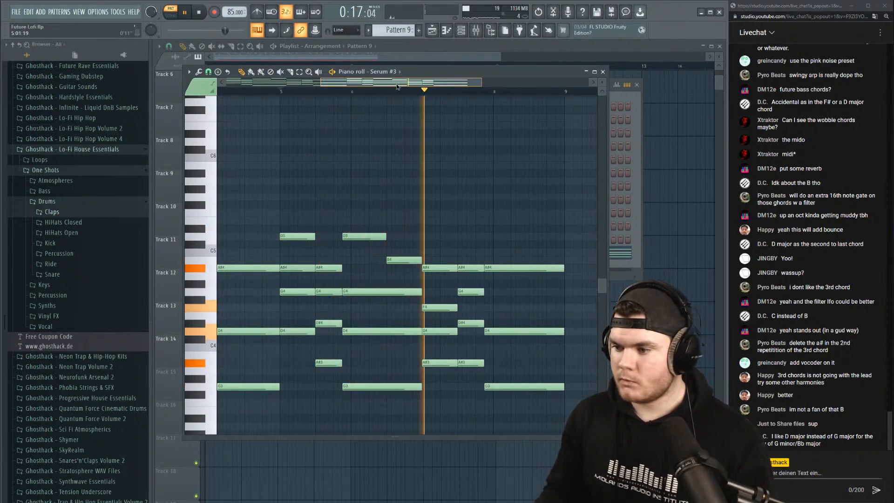
{"action": "left_click", "coordinate": [268, 89]}
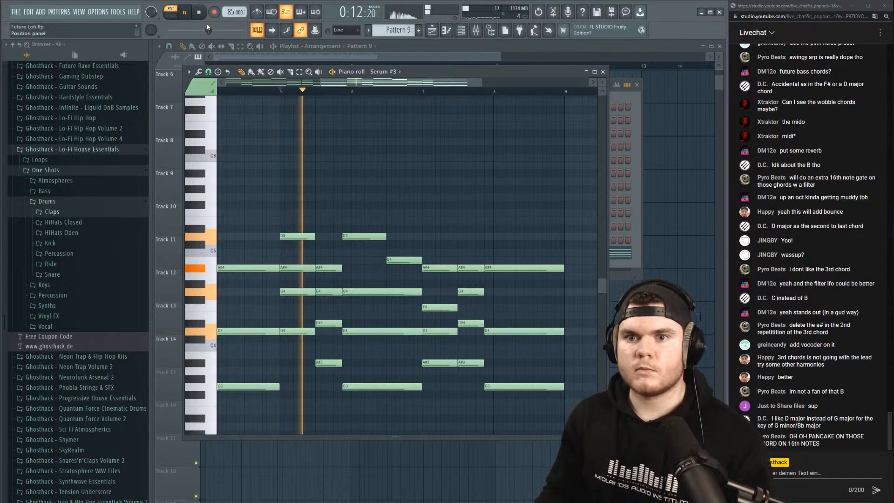
{"action": "left_click", "coordinate": [395, 50]}
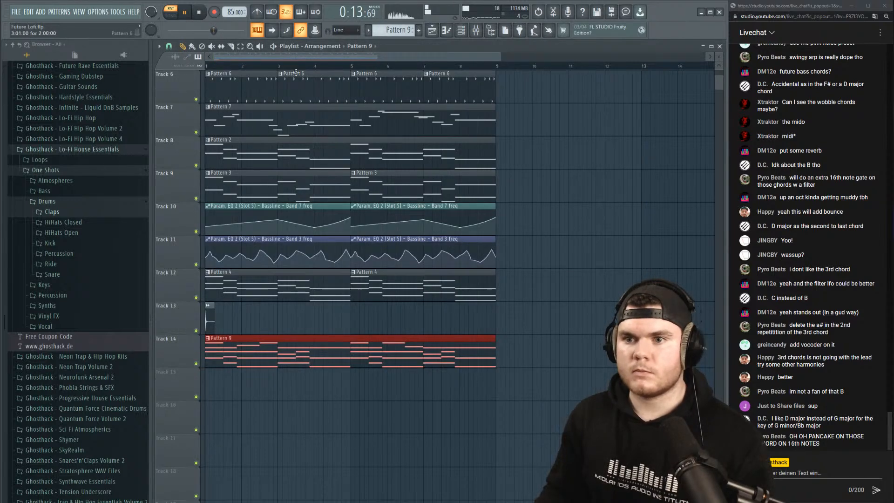
{"action": "left_click", "coordinate": [344, 68]}
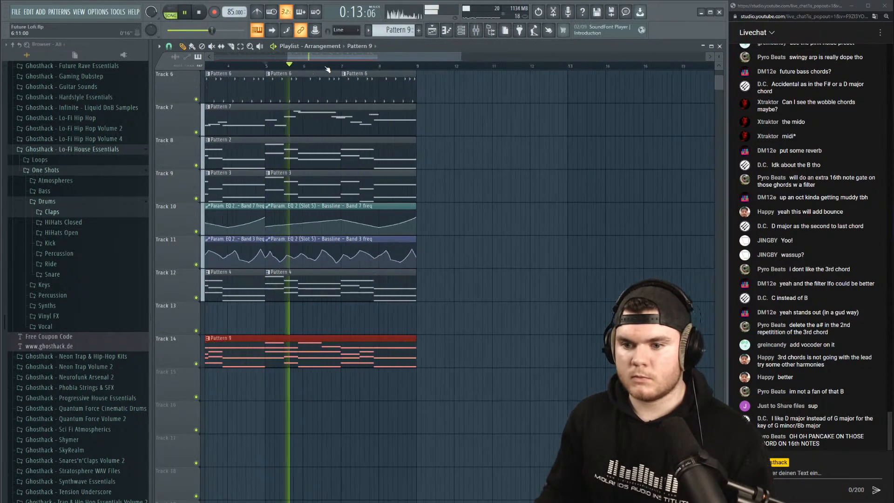
{"action": "scroll", "coordinate": [327, 69], "scroll_direction": "up", "scroll_amount": 2}
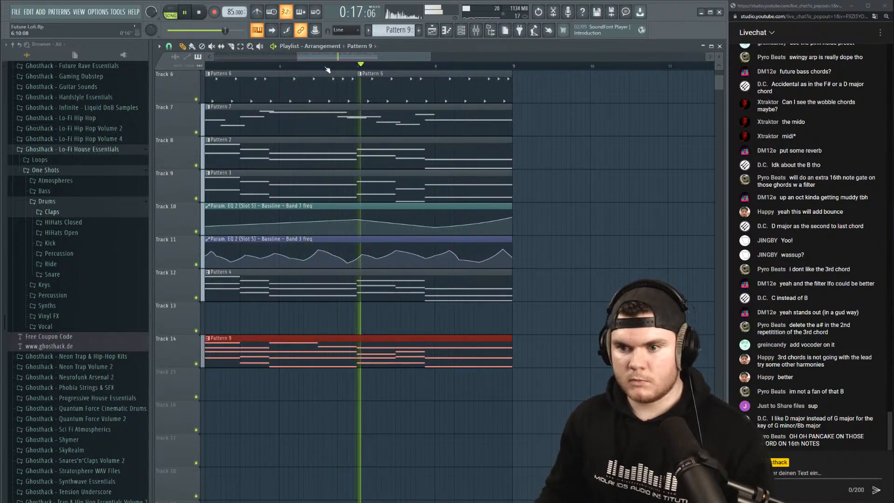
Delete the B4 from the third chord of Pattern 9's second repetition, extend its D5 to bar 7, and play it back.
{"action": "key", "text": "F7"}
{"action": "key", "text": "space"}
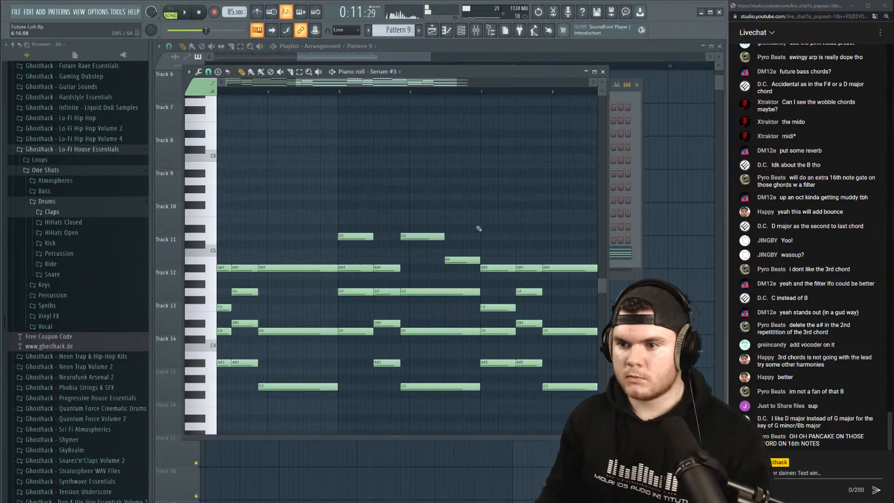
{"action": "key", "text": "space"}
{"action": "right_click", "coordinate": [463, 260]}
{"action": "left_click_drag", "start_coordinate": [443, 237], "coordinate": [480, 238]}
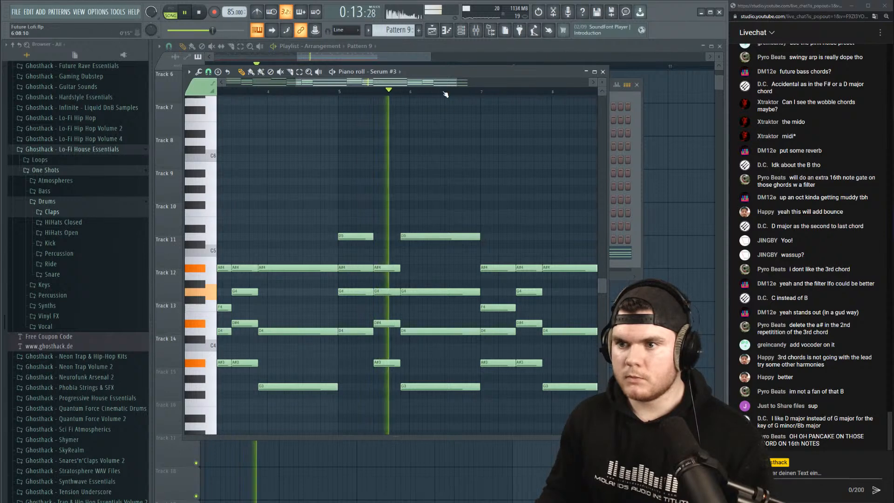
{"action": "scroll", "coordinate": [445, 94], "scroll_direction": "down", "scroll_amount": 3}
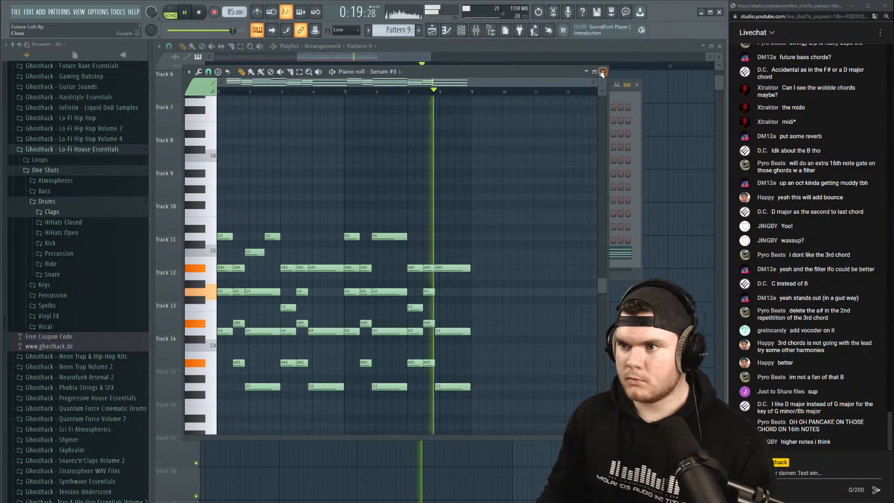
Lower the A#4 in Pattern 9's final chord to G4, add a B4 above it, and play the pattern.
{"action": "key", "text": "F7"}
{"action": "key", "text": "F9"}
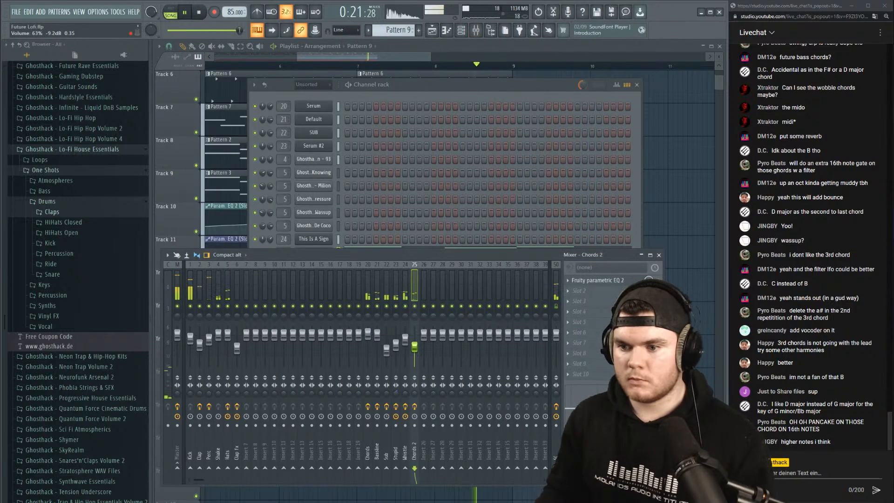
{"action": "key", "text": "F6"}
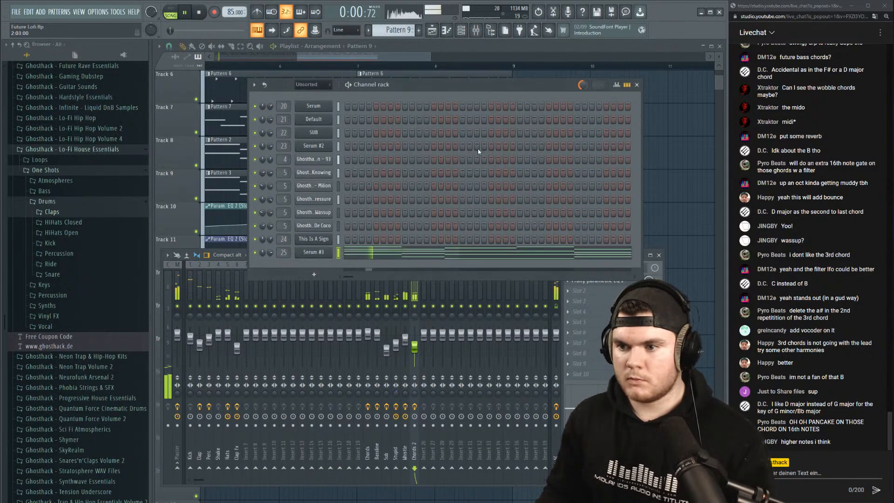
{"action": "left_click", "coordinate": [517, 255]}
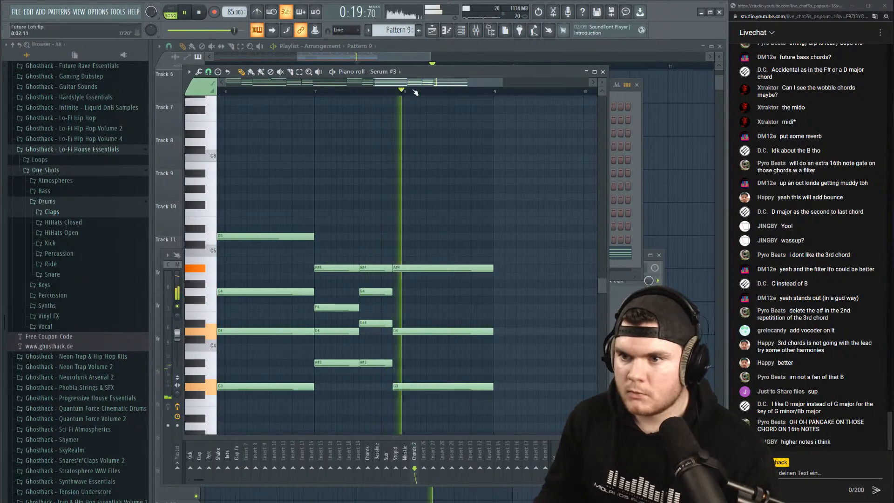
{"action": "key", "text": "space"}
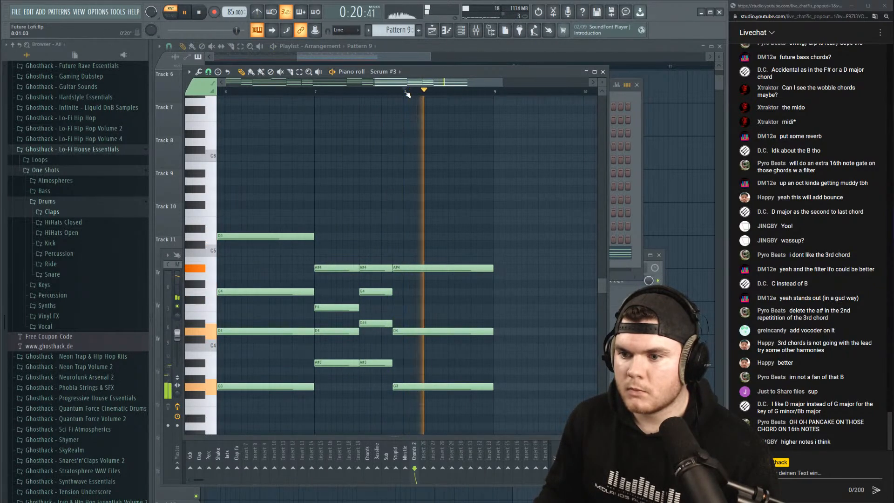
{"action": "left_click_drag", "start_coordinate": [420, 267], "coordinate": [421, 292]}
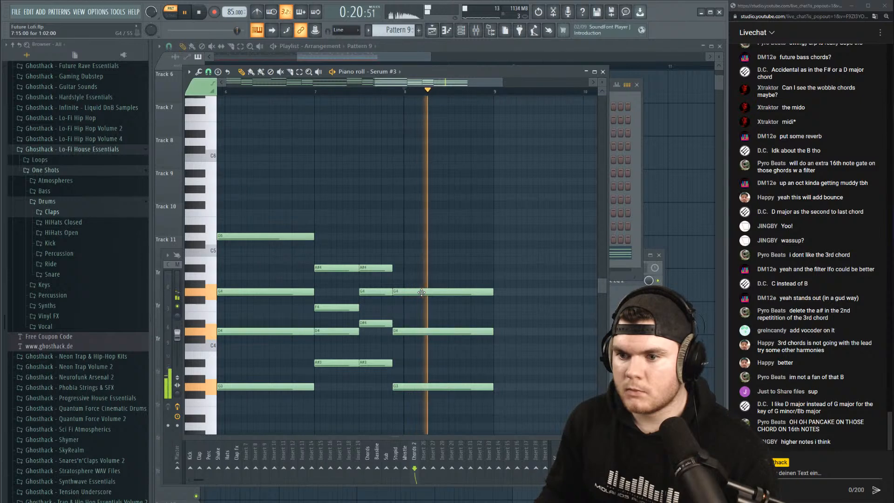
{"action": "left_click", "coordinate": [405, 259]}
{"action": "key", "text": "space"}
{"action": "key", "text": "space"}
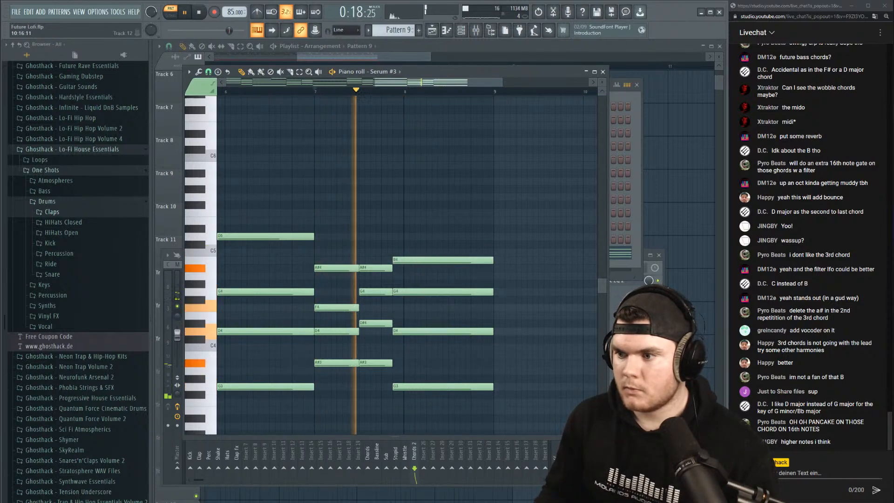
Return to the playlist and play the full arrangement with the revised final chord.
{"action": "key", "text": "F9"}
{"action": "key", "text": "space"}
{"action": "key", "text": "F7"}
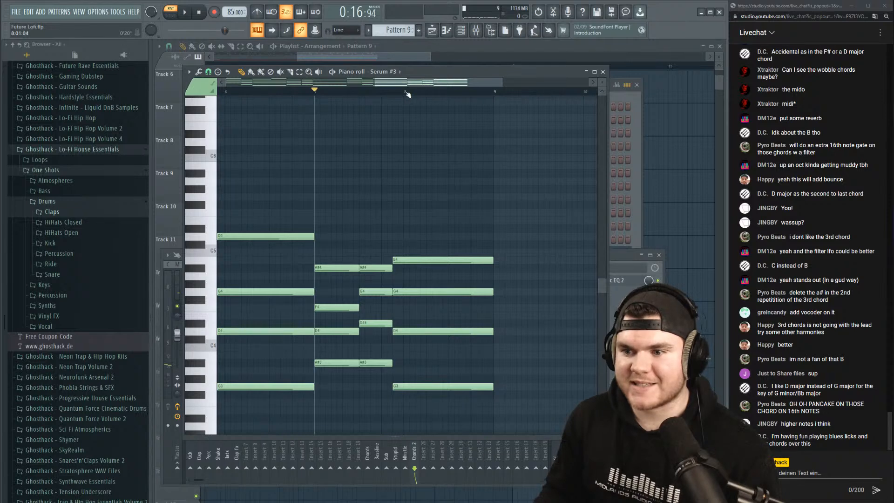
{"action": "scroll", "coordinate": [408, 94], "scroll_direction": "down", "scroll_amount": 3}
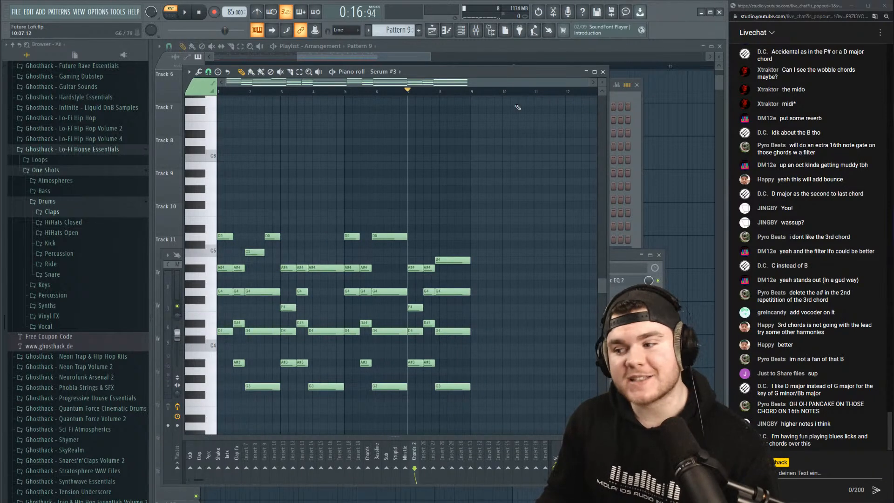
{"action": "left_click", "coordinate": [604, 72]}
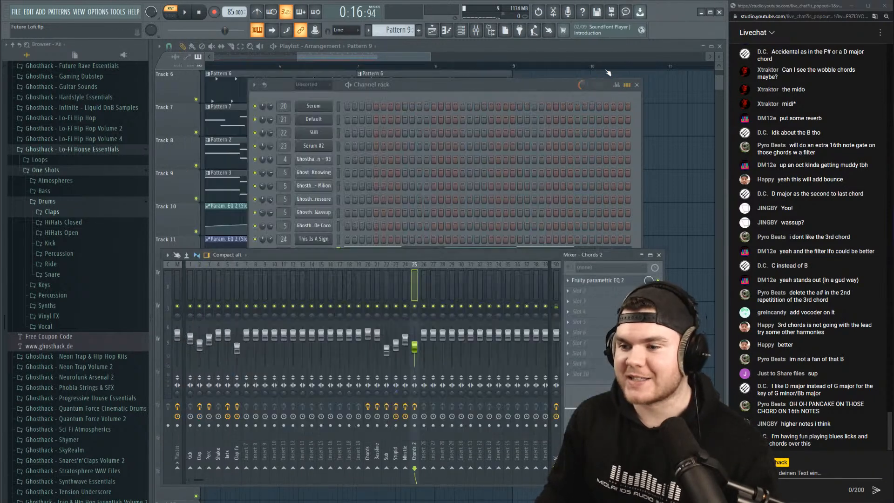
{"action": "key", "text": "F5"}
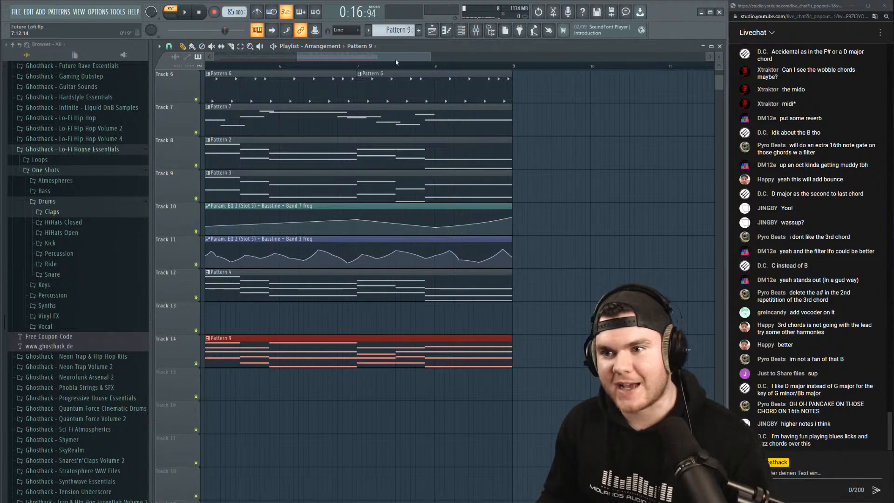
{"action": "scroll", "coordinate": [396, 63], "scroll_direction": "down", "scroll_amount": 3}
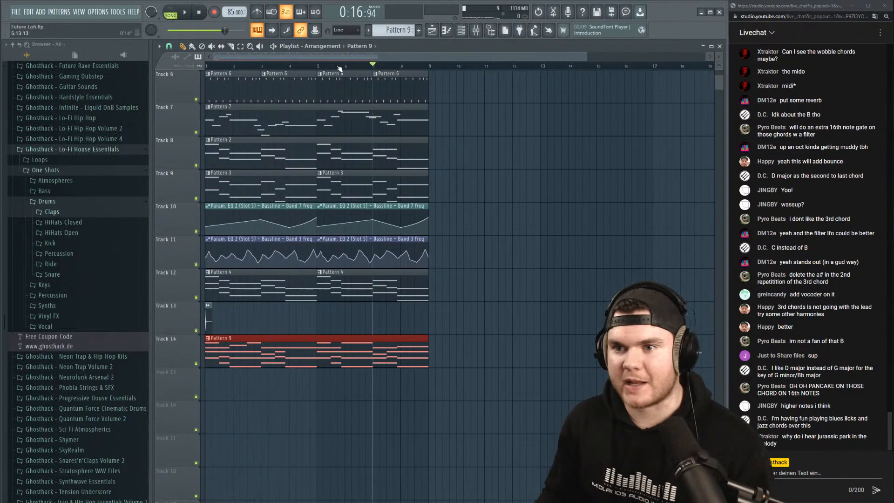
{"action": "key", "text": "space"}
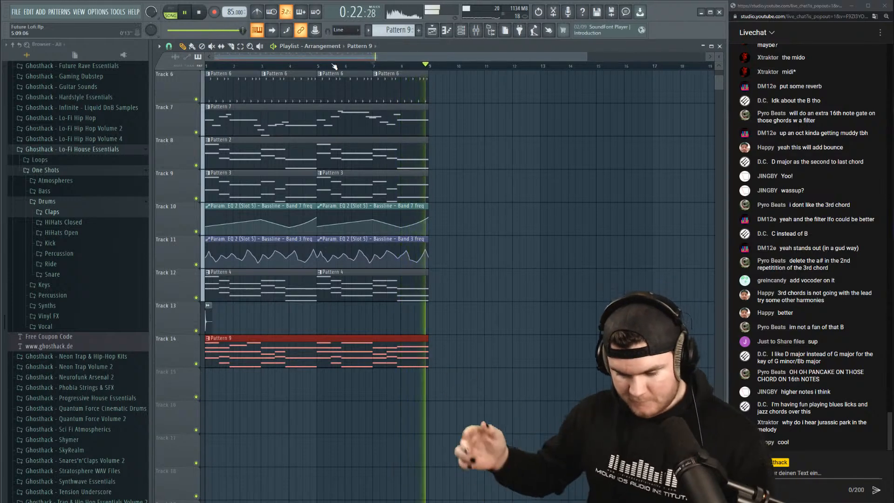
{"action": "key", "text": "space"}
Try lowering the D4 in Pattern 9's final chord to B3 and C#4 during playback, and return it to D4.
{"action": "scroll", "coordinate": [418, 66], "scroll_direction": "up", "scroll_amount": 6}
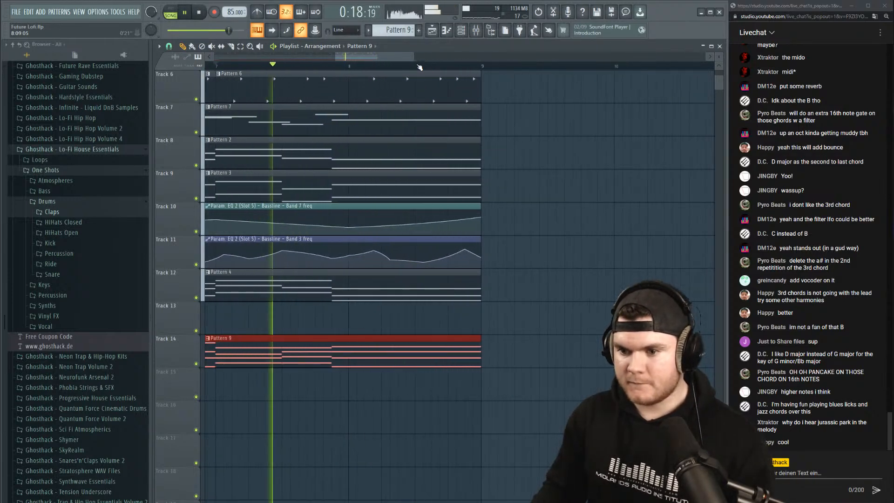
{"action": "double_click", "coordinate": [373, 353]}
{"action": "left_click_drag", "start_coordinate": [470, 82], "coordinate": [342, 100]}
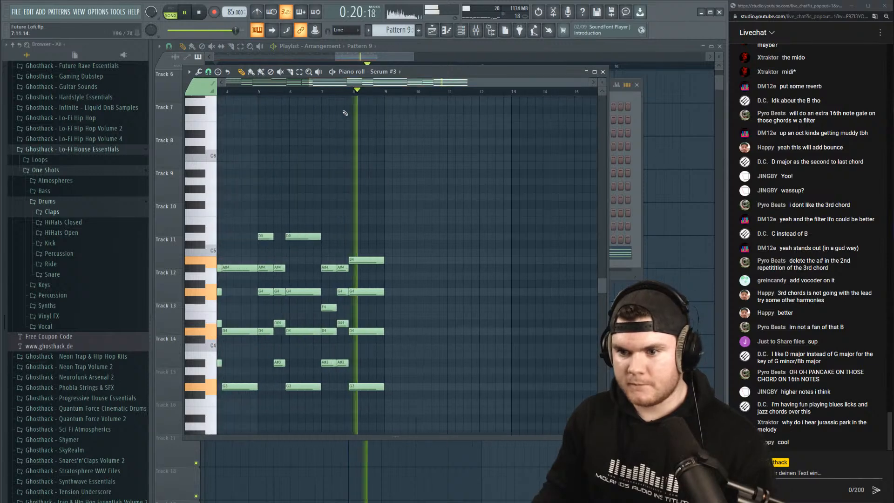
{"action": "scroll", "coordinate": [362, 94], "scroll_direction": "up", "scroll_amount": 5}
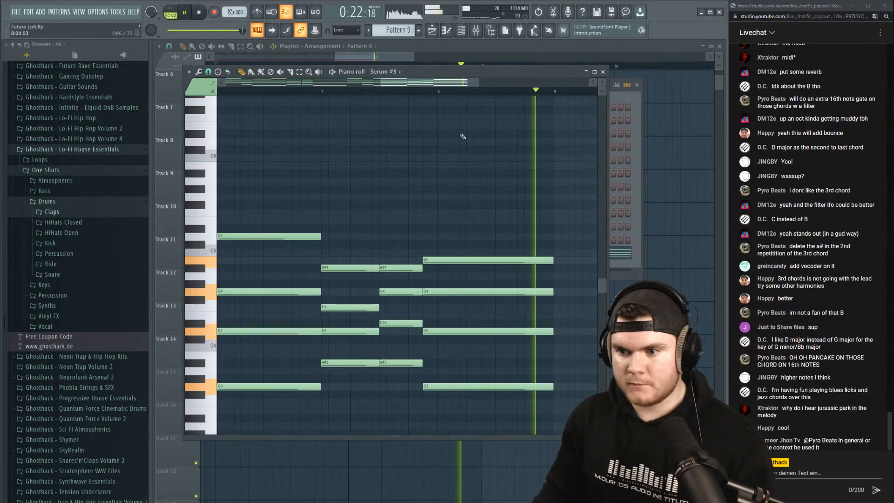
{"action": "key", "text": "space"}
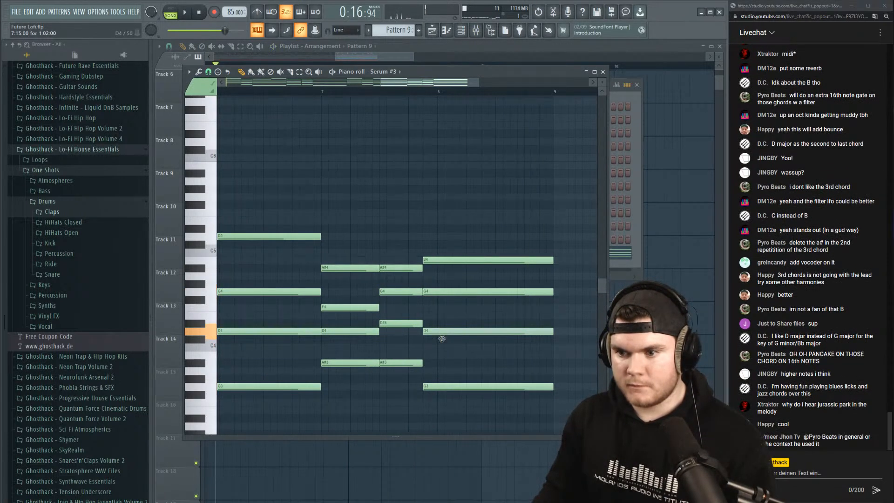
{"action": "left_click_drag", "start_coordinate": [441, 338], "coordinate": [441, 353]}
{"action": "key", "text": "space"}
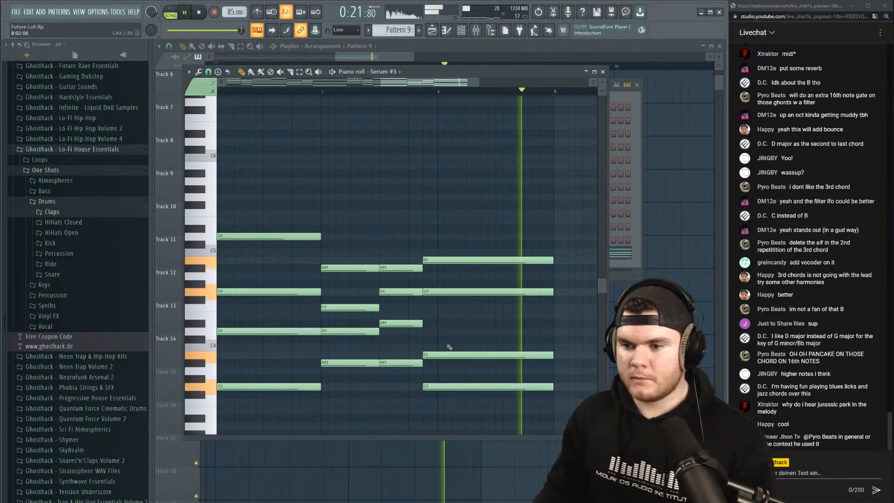
{"action": "key", "text": "space"}
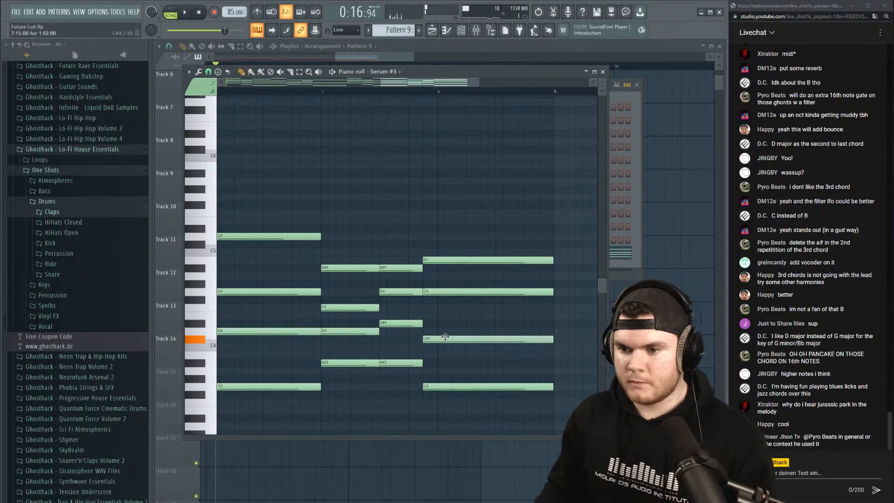
{"action": "key", "text": "space"}
{"action": "left_click_drag", "start_coordinate": [445, 336], "coordinate": [445, 331]}
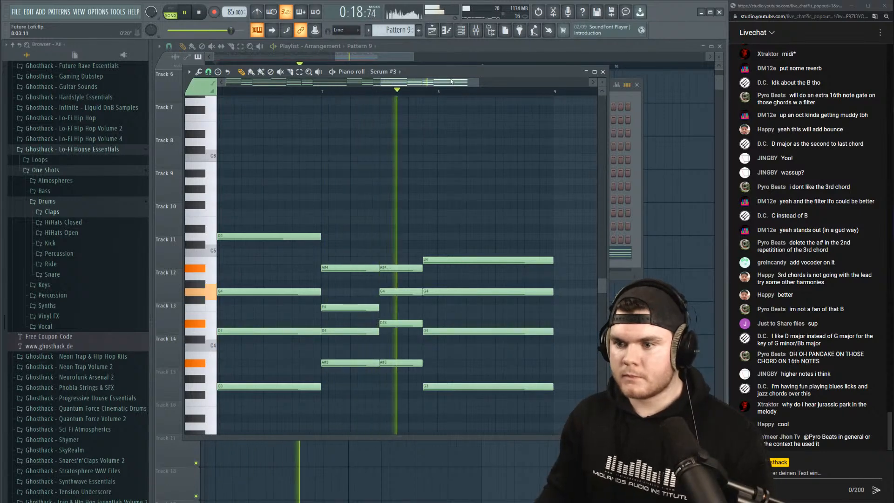
Solo Track 8, examine Pattern 2's final-chord notes in the piano roll, and solo Track 9 for comparison.
{"action": "left_click_drag", "start_coordinate": [450, 82], "coordinate": [473, 80]}
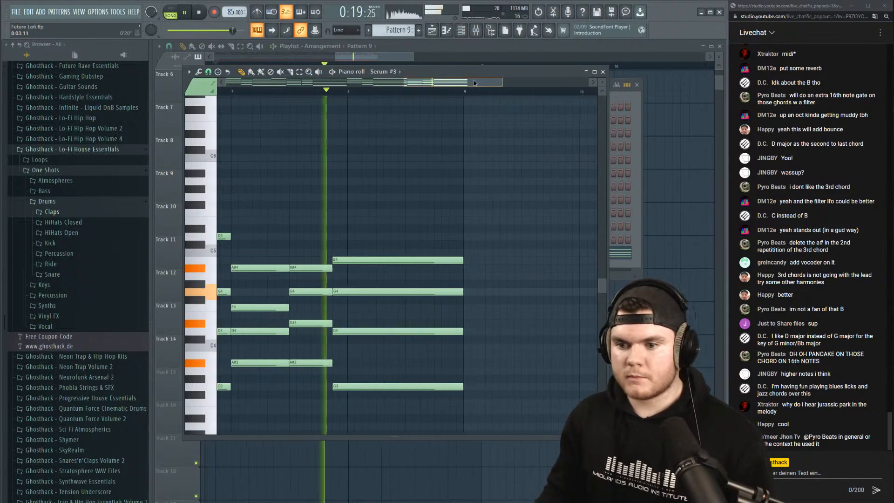
{"action": "left_click", "coordinate": [478, 47]}
{"action": "right_click", "coordinate": [197, 165]}
{"action": "key", "text": "space"}
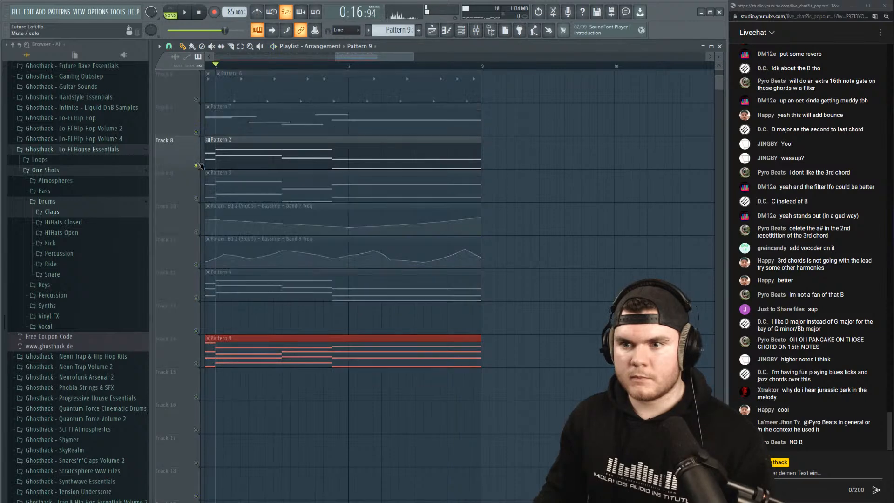
{"action": "key", "text": "space"}
{"action": "double_click", "coordinate": [415, 166]}
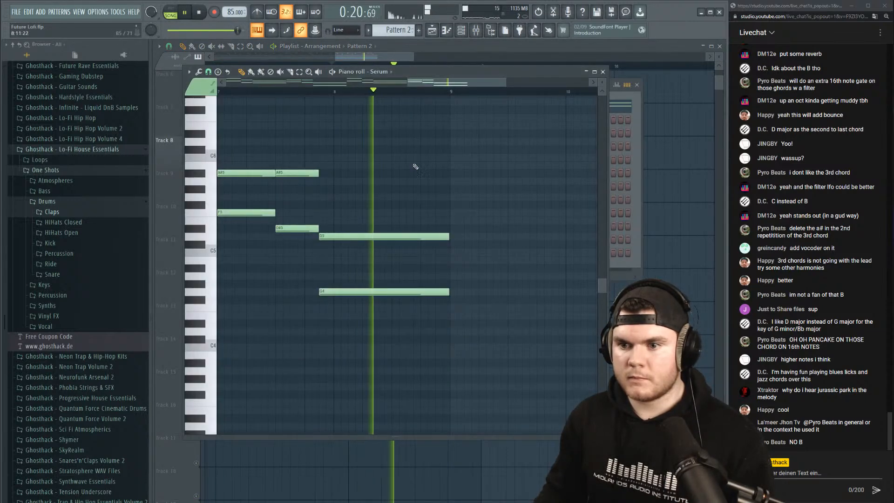
{"action": "left_click", "coordinate": [577, 45]}
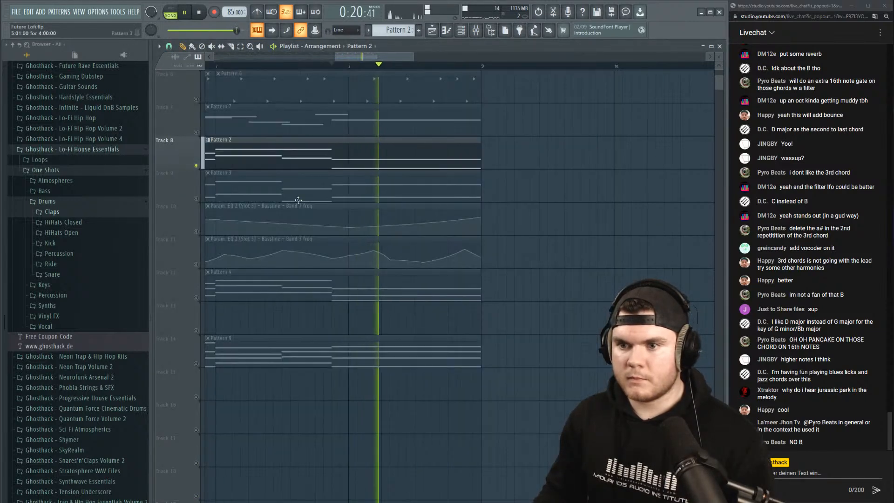
{"action": "right_click", "coordinate": [196, 199]}
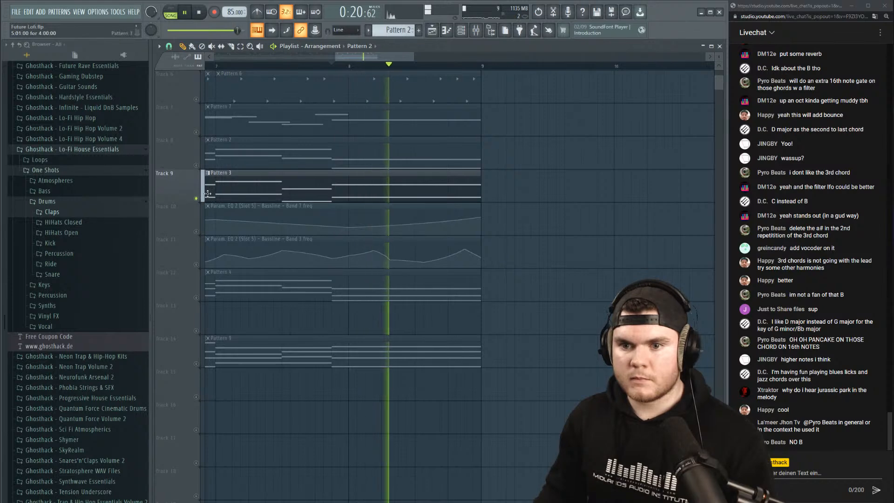
Examine Pattern 3's notes in the piano roll, stop playback, and return to the playlist.
{"action": "double_click", "coordinate": [208, 193]}
{"action": "key", "text": "space"}
{"action": "left_click", "coordinate": [488, 50]}
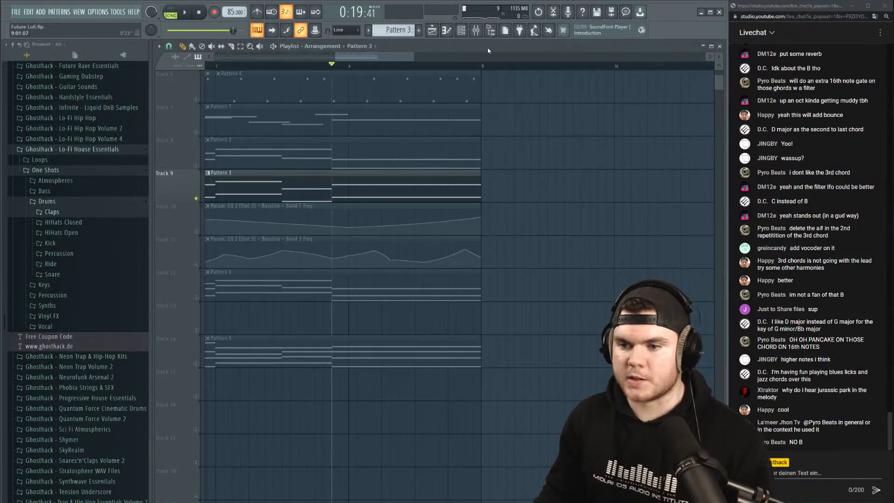
Solo Track 12, raise the B4 in Pattern 4's final chord to D5, and play the result.
{"action": "right_click", "coordinate": [196, 297]}
{"action": "double_click", "coordinate": [209, 288]}
{"action": "key", "text": "space"}
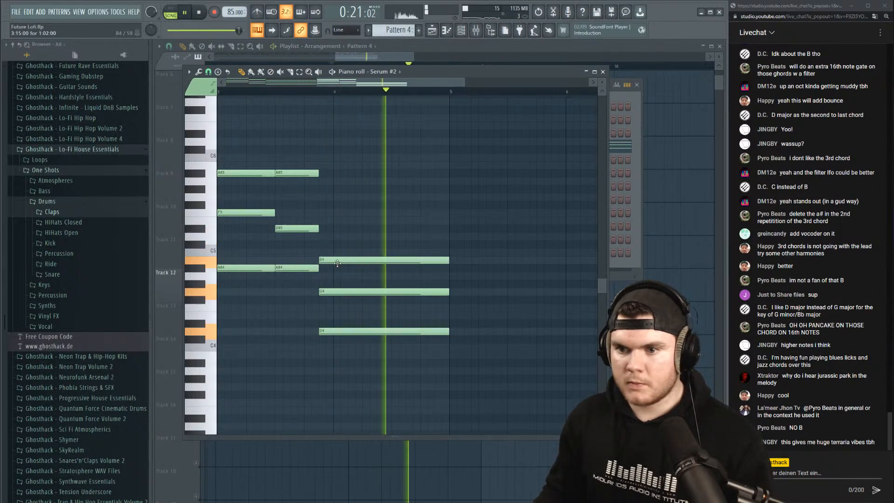
{"action": "key", "text": "space"}
{"action": "left_click_drag", "start_coordinate": [339, 258], "coordinate": [339, 240]}
{"action": "key", "text": "space"}
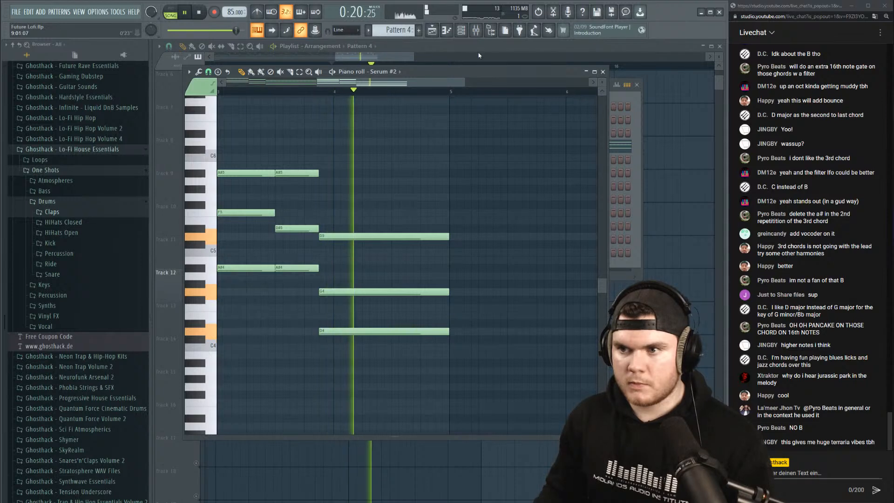
Return to the playlist and play only Tracks 12 and 14 together.
{"action": "key", "text": "F7"}
{"action": "left_click", "coordinate": [196, 298]}
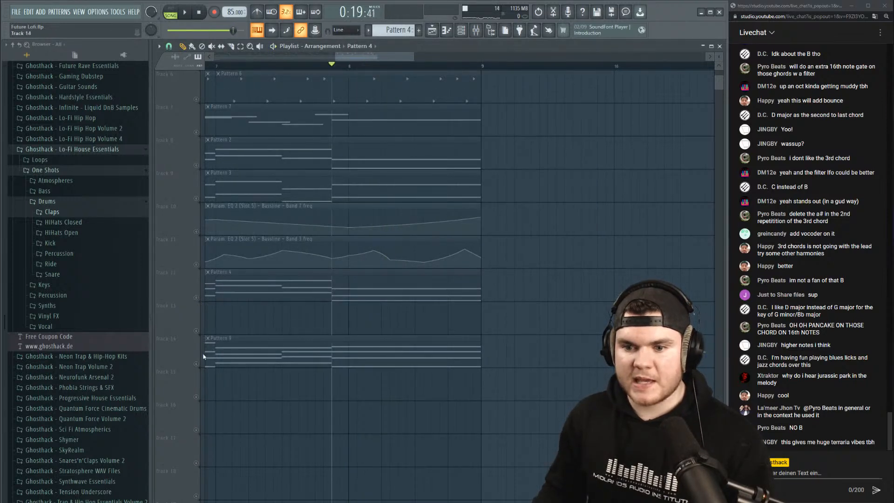
{"action": "left_click", "coordinate": [196, 364]}
{"action": "right_click", "coordinate": [196, 298]}
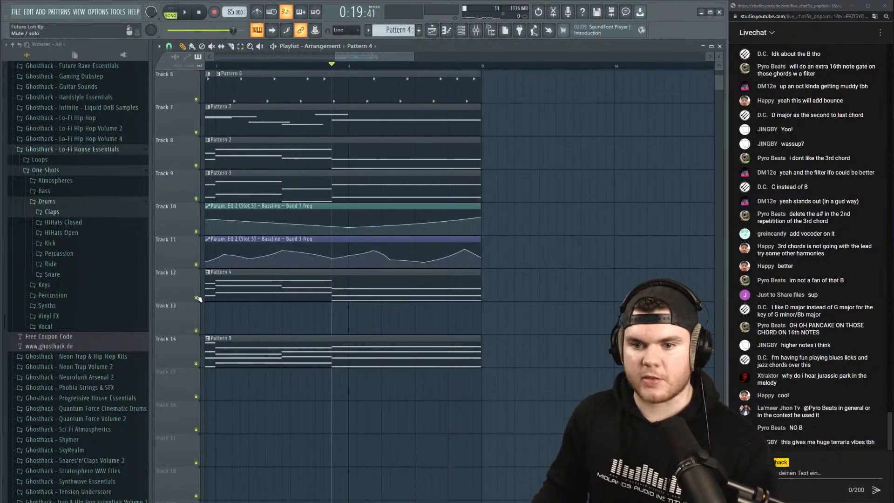
{"action": "left_click", "coordinate": [196, 364]}
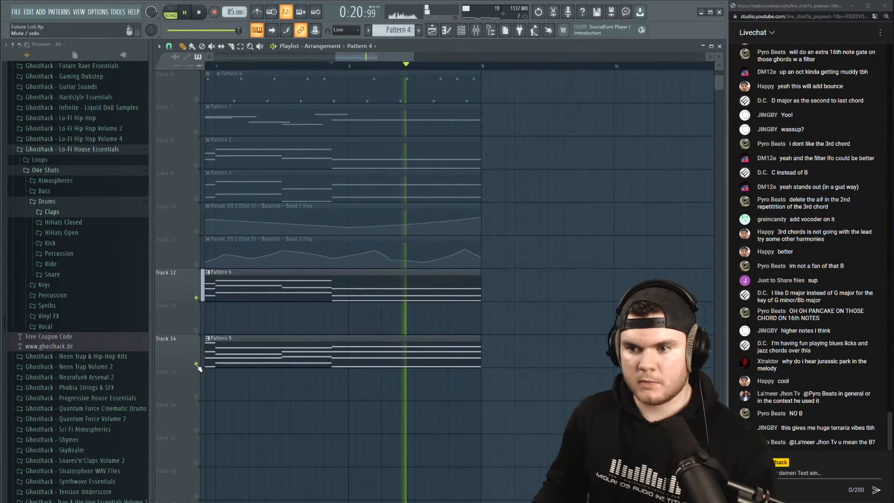
Mute Track 12 during playback and bring in Tracks 9, 8 and 7 alongside Track 14.
{"action": "left_click", "coordinate": [196, 297]}
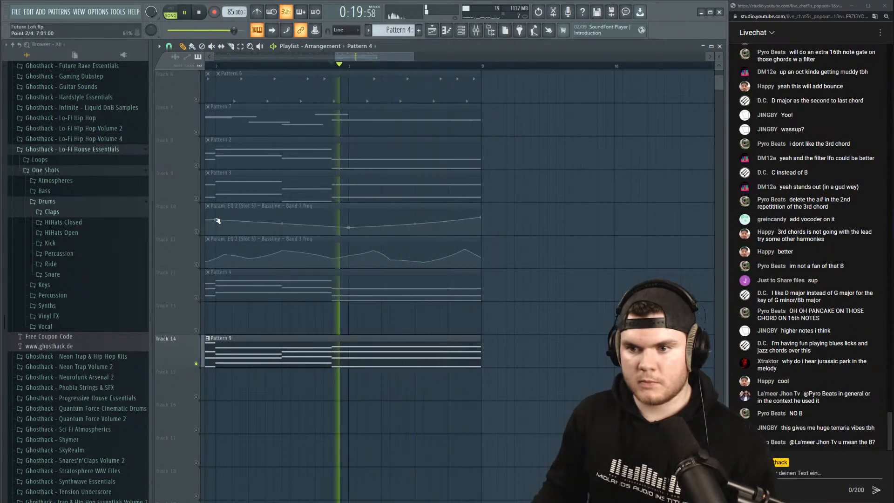
{"action": "left_click", "coordinate": [196, 197]}
{"action": "scroll", "coordinate": [184, 190], "scroll_direction": "up", "scroll_amount": 3}
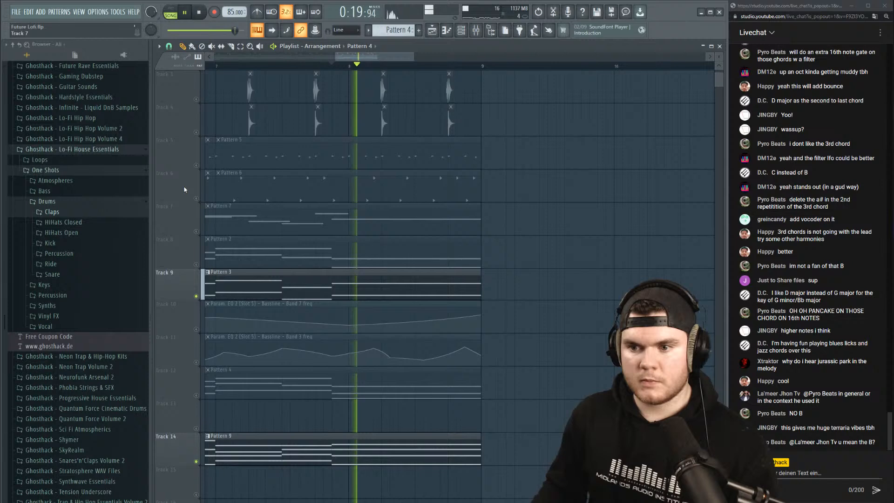
{"action": "left_click", "coordinate": [196, 264]}
{"action": "left_click", "coordinate": [196, 231]}
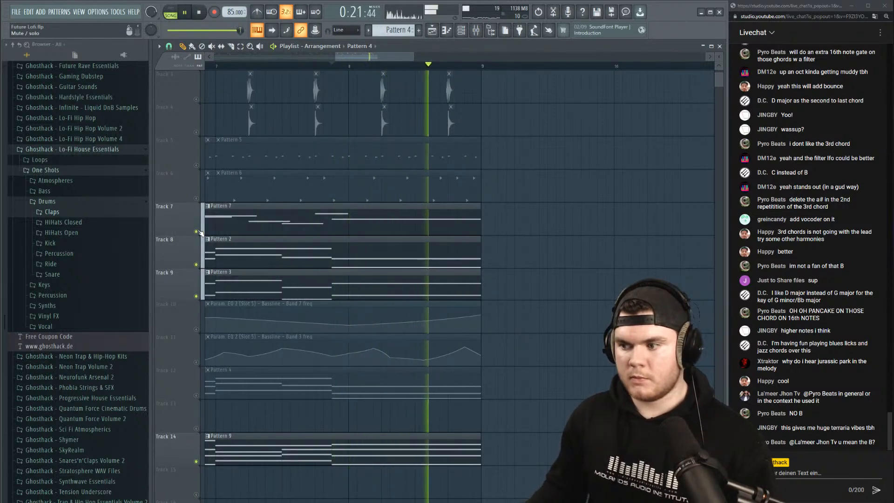
Compare the chord layers with Track 12 added, stop playback, and unmute all tracks.
{"action": "key", "text": "space"}
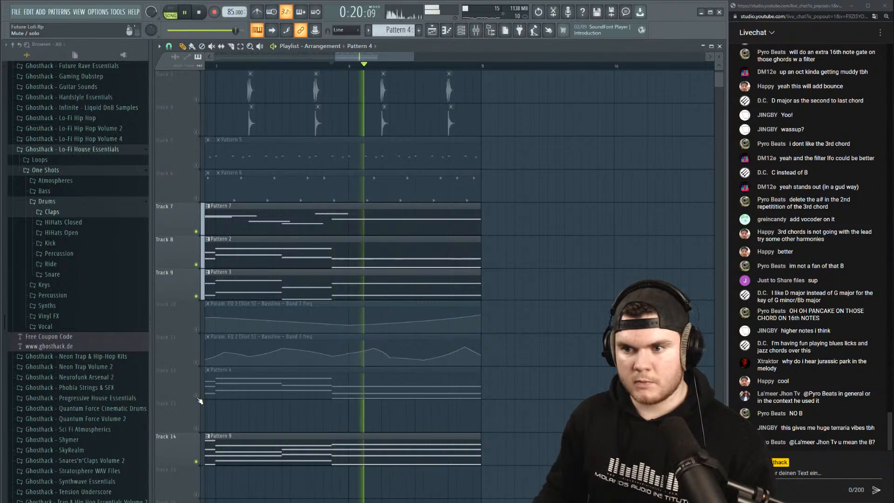
{"action": "left_click", "coordinate": [196, 395]}
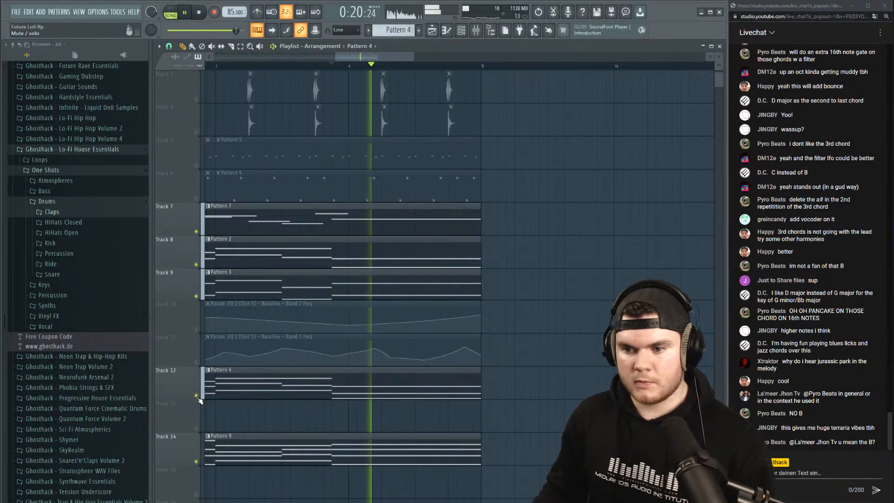
{"action": "key", "text": "space"}
{"action": "left_click", "coordinate": [196, 396]}
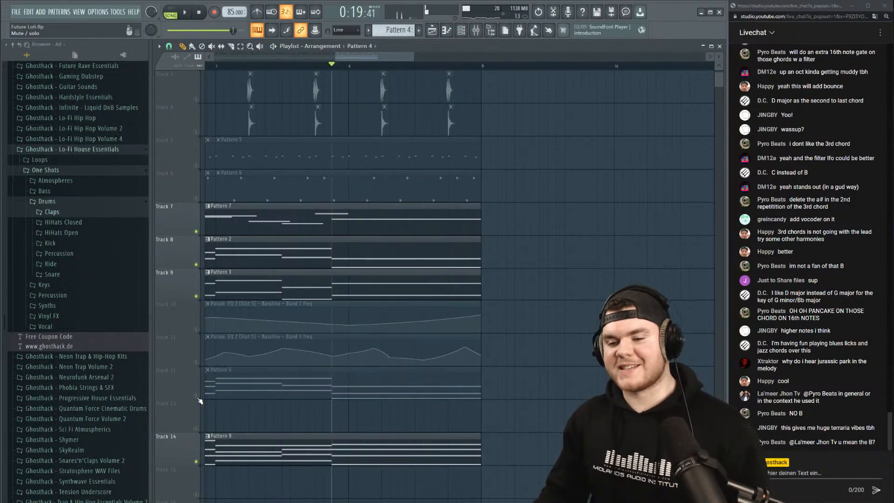
{"action": "right_click", "coordinate": [196, 396]}
{"action": "right_click", "coordinate": [196, 396]}
In Pattern 9's final chord, lower the B4 to A#4, end it mid-bar 8, and add a B4 over the last half bar.
{"action": "scroll", "coordinate": [358, 80], "scroll_direction": "down", "scroll_amount": 5}
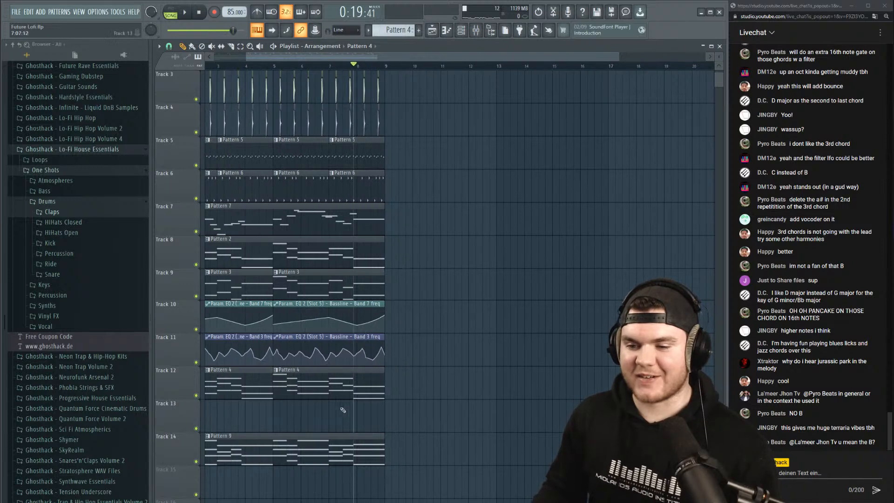
{"action": "double_click", "coordinate": [358, 438]}
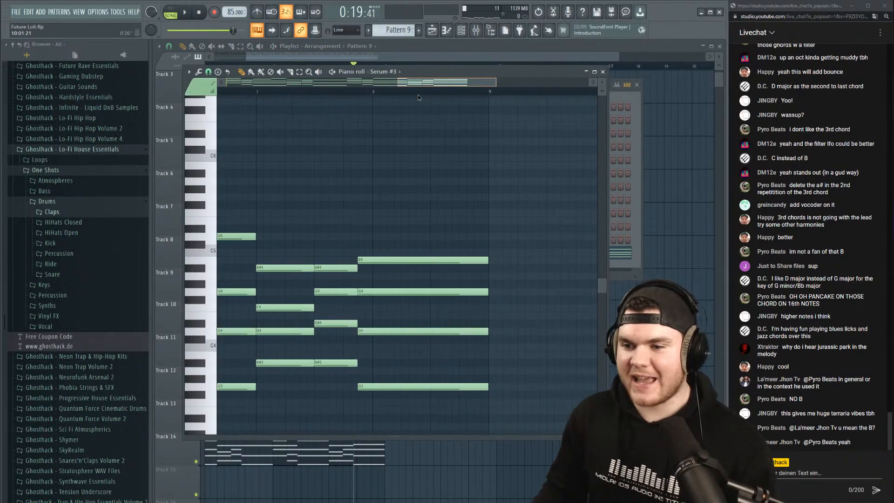
{"action": "key", "text": "space"}
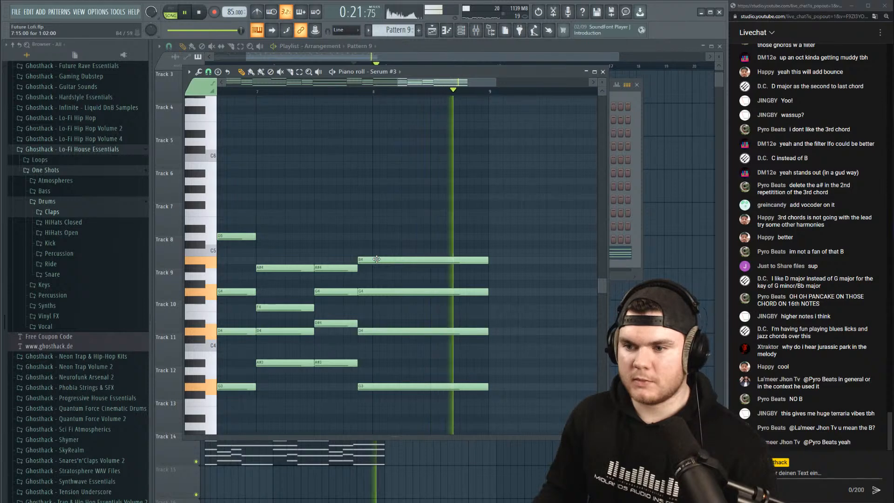
{"action": "left_click_drag", "start_coordinate": [376, 259], "coordinate": [376, 267]}
{"action": "left_click_drag", "start_coordinate": [486, 268], "coordinate": [429, 268]}
{"action": "left_click", "coordinate": [436, 260]}
{"action": "left_click_drag", "start_coordinate": [501, 261], "coordinate": [488, 260]}
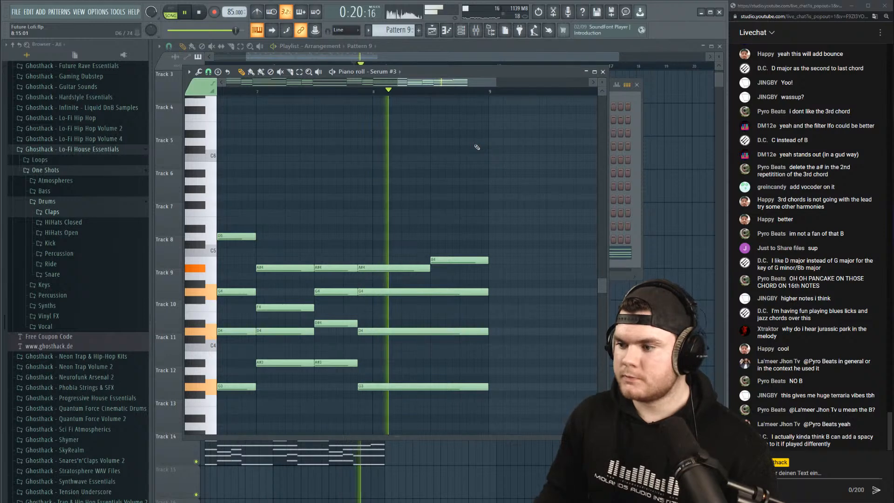
Play the arrangement from bar 7 to hear Pattern 9's revised ending.
{"action": "scroll", "coordinate": [419, 93], "scroll_direction": "down", "scroll_amount": 4}
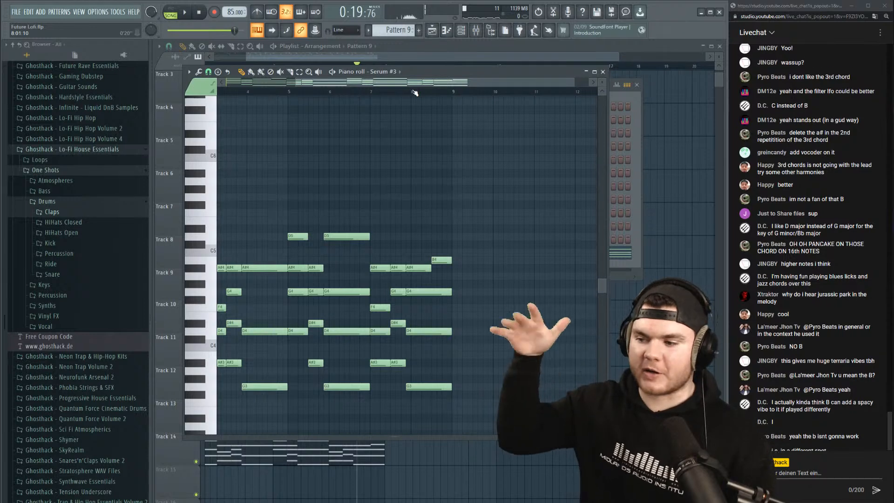
{"action": "key", "text": "space"}
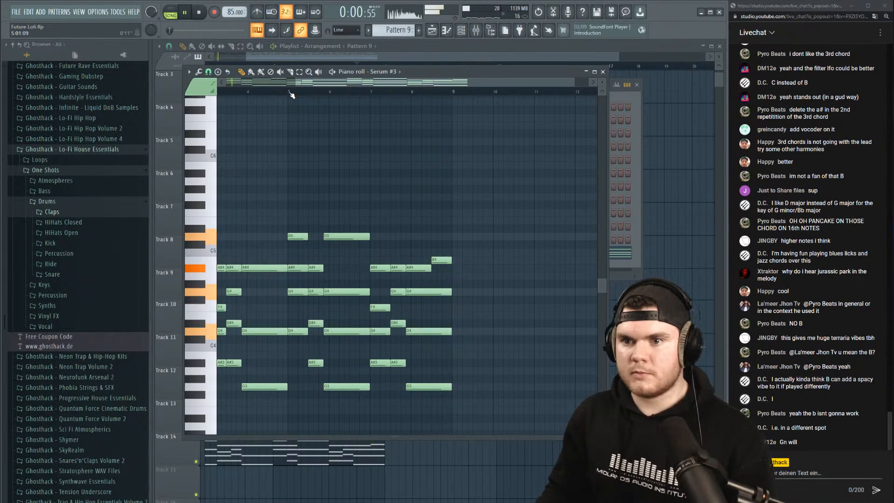
{"action": "left_click", "coordinate": [372, 93]}
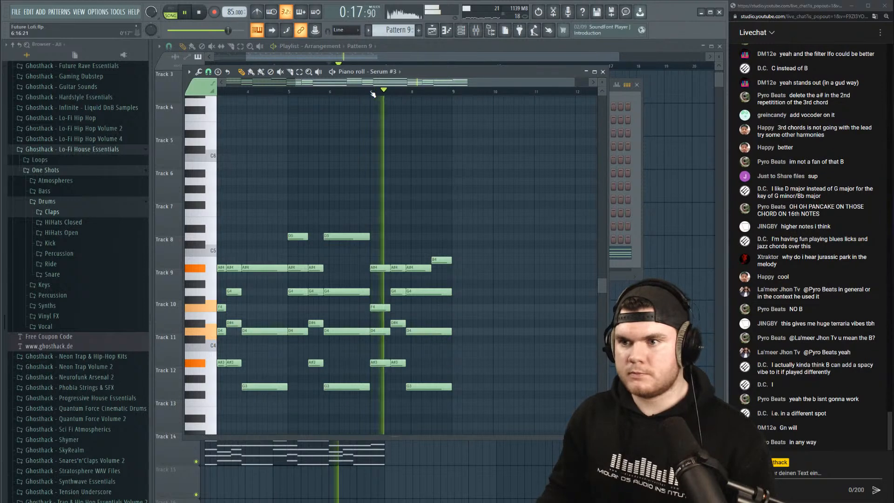
Shorten the second Pattern 4 clip on Track 12 to end halfway through bar 8, and play the section.
{"action": "key", "text": "F7"}
{"action": "scroll", "coordinate": [373, 298], "scroll_direction": "up", "scroll_amount": 4}
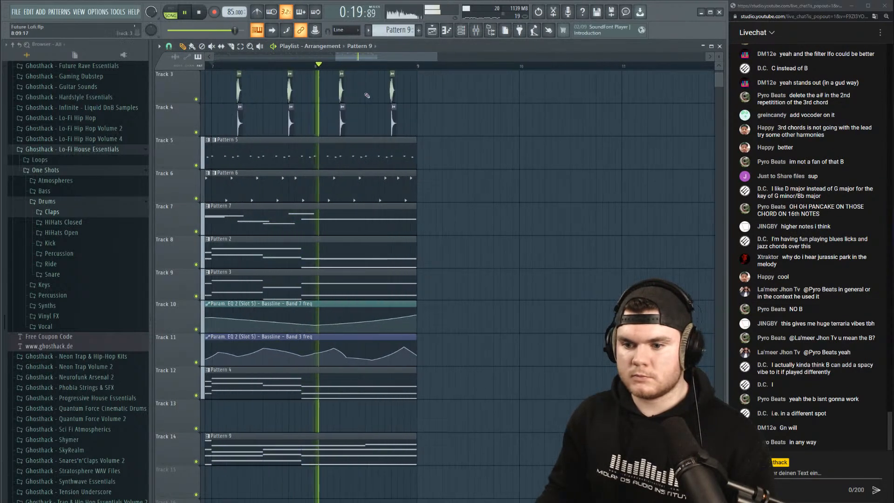
{"action": "left_click_drag", "start_coordinate": [415, 374], "coordinate": [365, 382]}
{"action": "key", "text": "space"}
{"action": "key", "text": "space"}
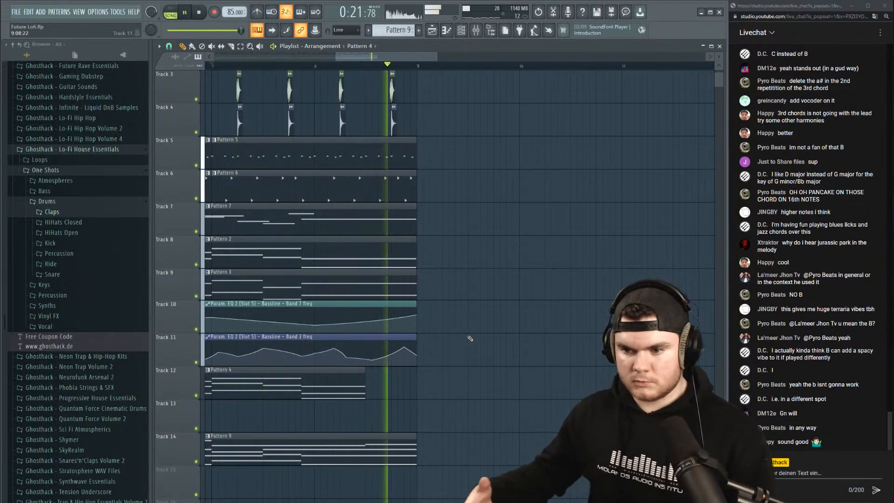
{"action": "key", "text": "space"}
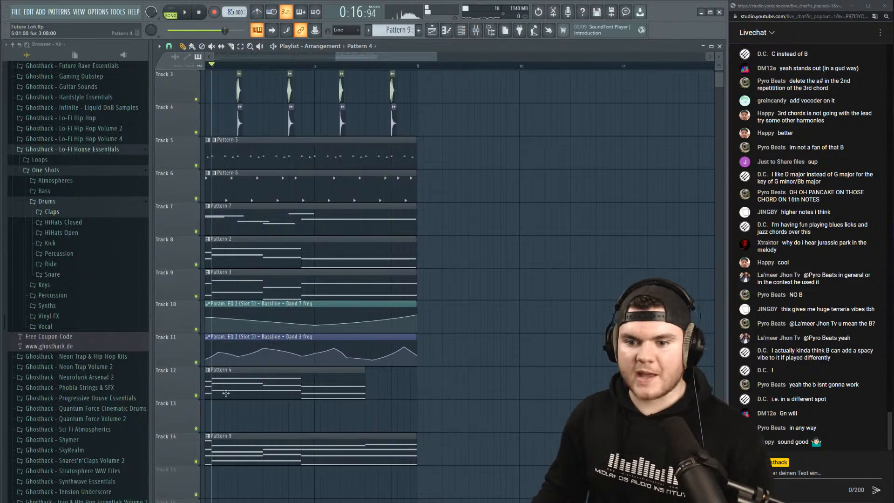
Review the whole arrangement and look through the Ride samples in Lo-Fi House Essentials.
{"action": "scroll", "coordinate": [420, 68], "scroll_direction": "down", "scroll_amount": 6}
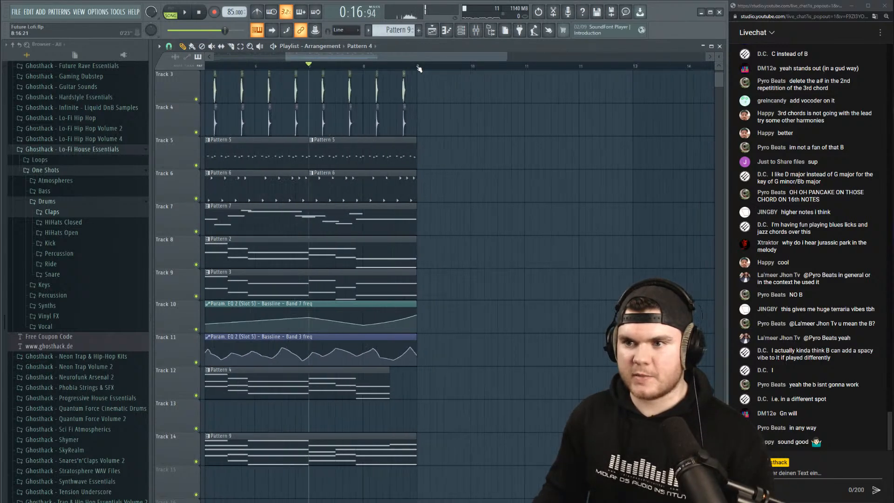
{"action": "scroll", "coordinate": [252, 67], "scroll_direction": "up", "scroll_amount": 5}
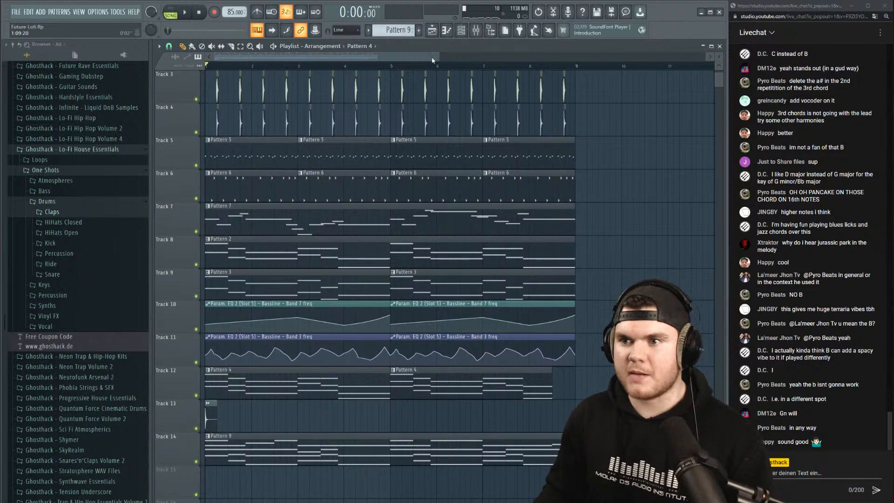
{"action": "left_click_drag", "start_coordinate": [437, 56], "coordinate": [413, 56]}
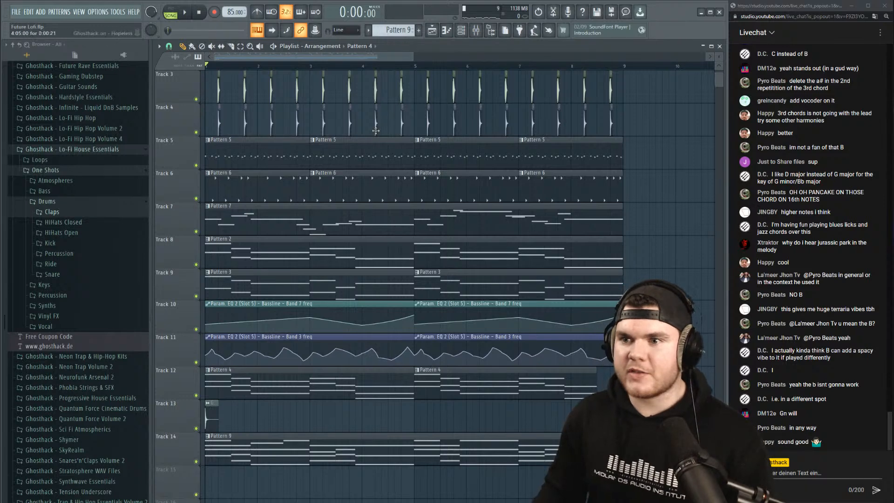
{"action": "left_click_drag", "start_coordinate": [417, 57], "coordinate": [451, 55]}
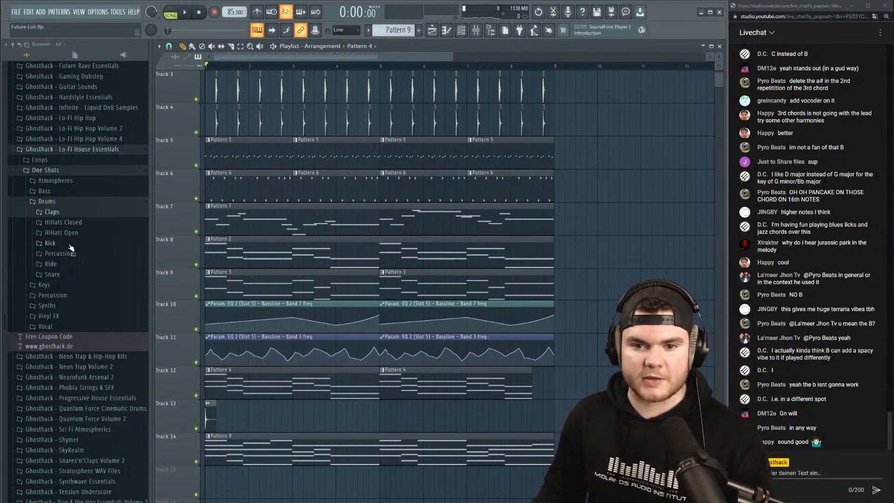
{"action": "left_click", "coordinate": [64, 265]}
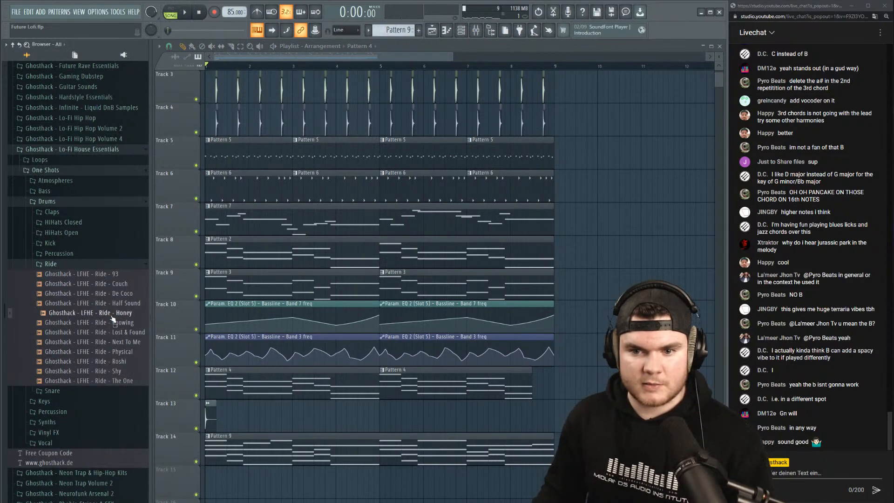
{"action": "left_click", "coordinate": [69, 266]}
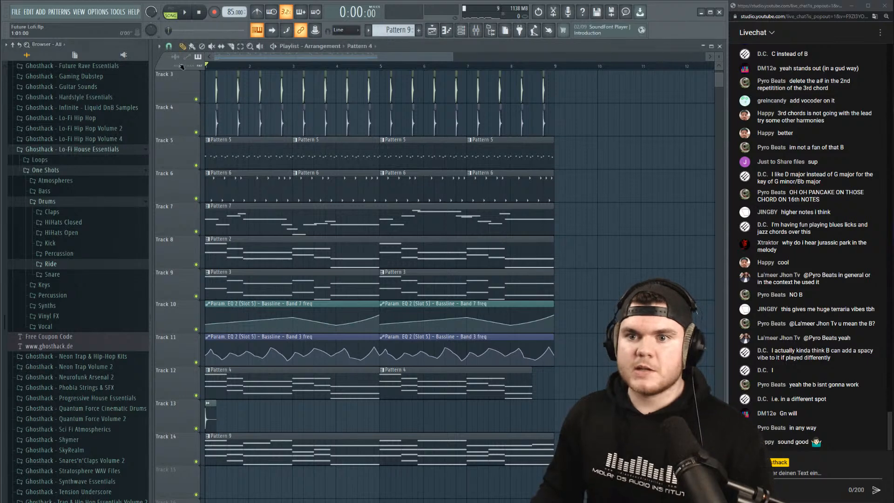
Reduce the playlist track height to fit all the layers and play the arrangement from the start.
{"action": "scroll", "coordinate": [182, 70], "scroll_direction": "up", "scroll_amount": 2}
{"action": "left_click_drag", "start_coordinate": [718, 57], "coordinate": [719, 64]}
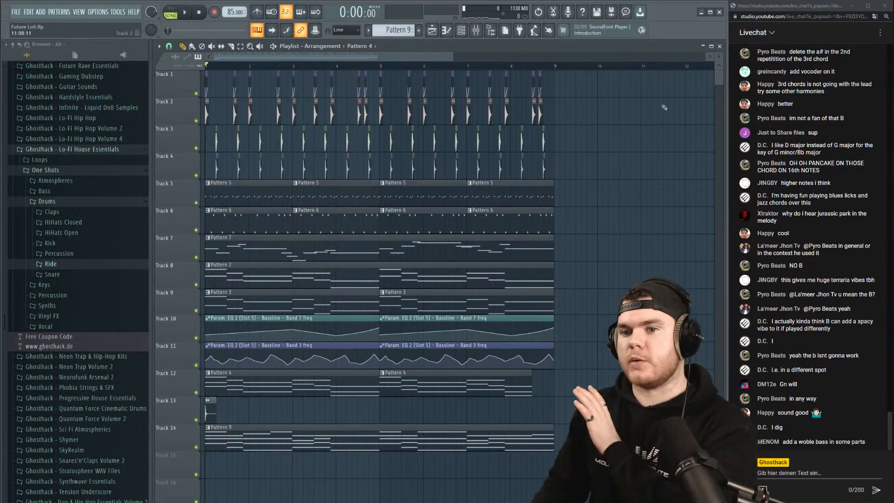
{"action": "key", "text": "space"}
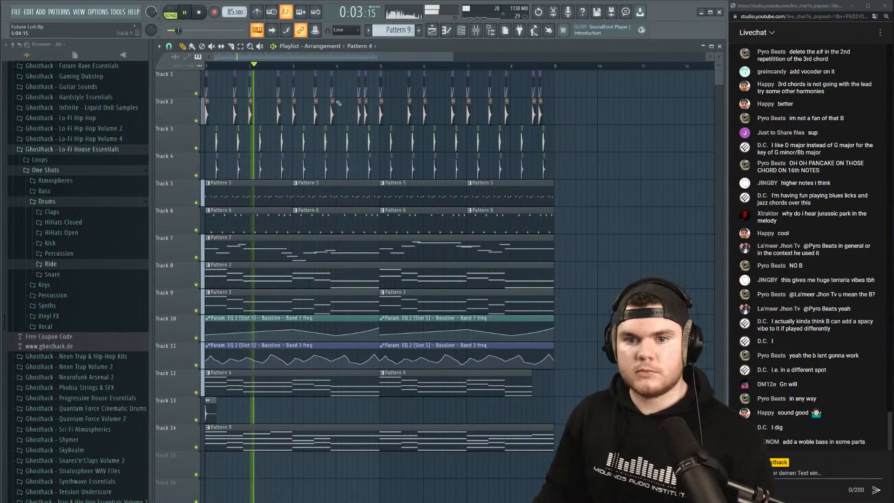
{"action": "key", "text": "space"}
Widen the browser, look through the Lo-Fi House Essentials Atmospheres samples, and collapse the One Shots folder.
{"action": "left_click", "coordinate": [61, 205]}
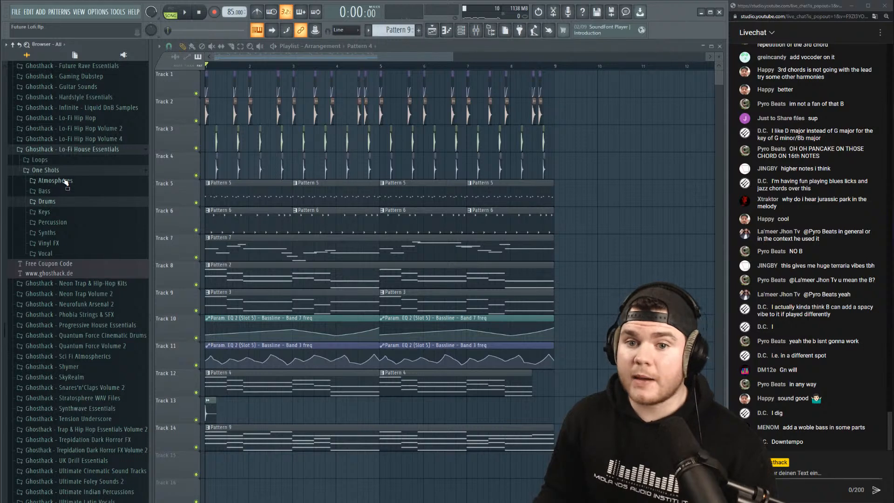
{"action": "left_click", "coordinate": [55, 181]}
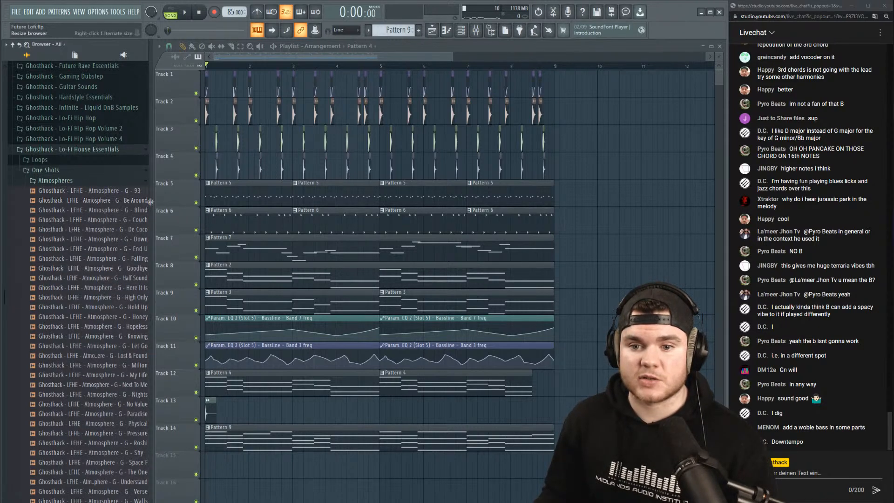
{"action": "left_click_drag", "start_coordinate": [151, 201], "coordinate": [183, 200]}
{"action": "scroll", "coordinate": [99, 221], "scroll_direction": "down", "scroll_amount": 8}
{"action": "scroll", "coordinate": [98, 221], "scroll_direction": "up", "scroll_amount": 5}
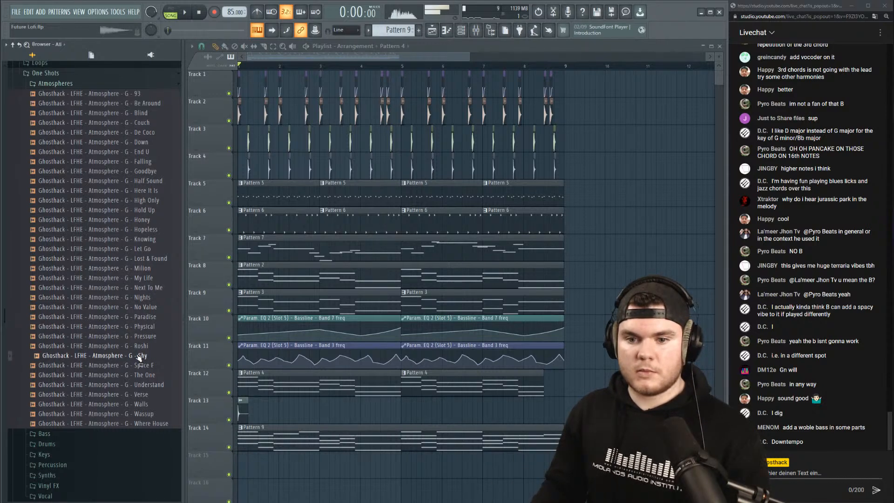
{"action": "left_click", "coordinate": [52, 85]}
{"action": "left_click", "coordinate": [52, 74]}
{"action": "scroll", "coordinate": [95, 127], "scroll_direction": "up", "scroll_amount": 6}
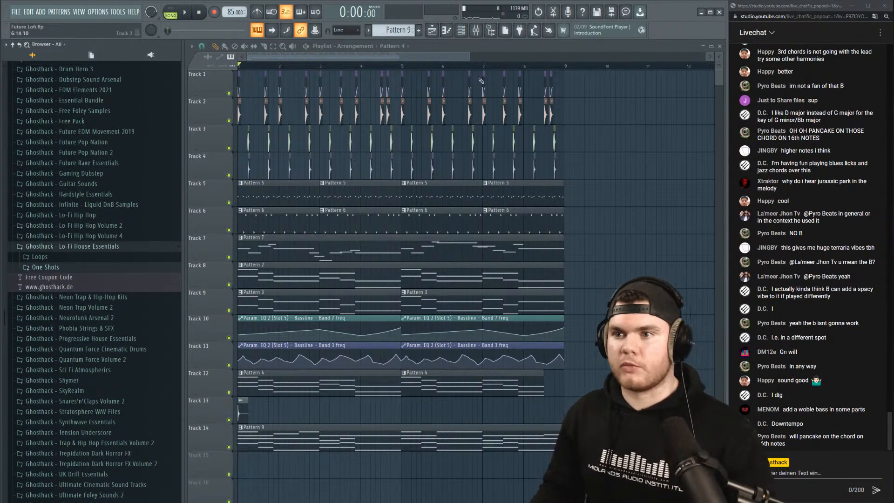
Create the new Pattern 10 and look inside the Ghosthack - Lo-Fi Hip Hop sample folder, collapsing it again.
{"action": "left_click", "coordinate": [470, 30]}
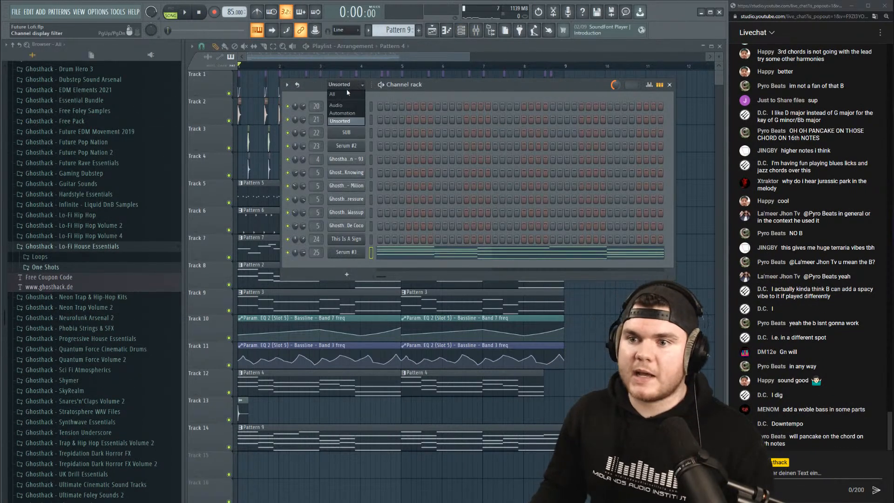
{"action": "left_click", "coordinate": [419, 31]}
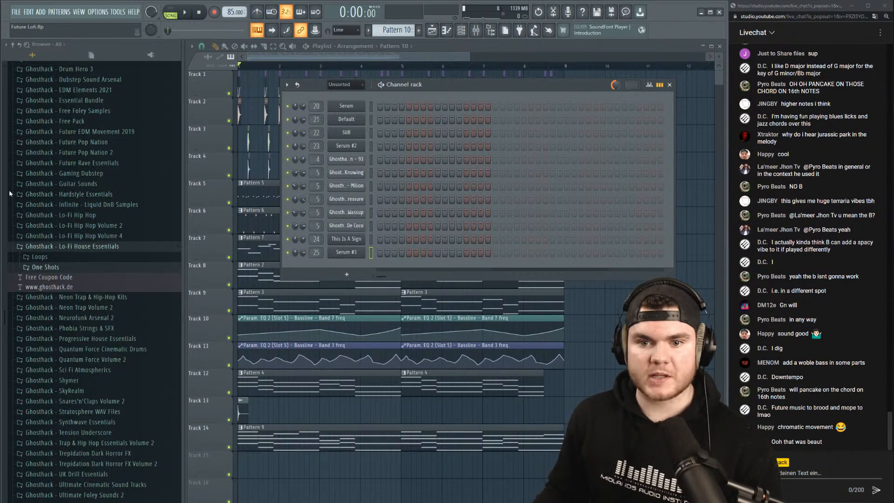
{"action": "left_click", "coordinate": [129, 215]}
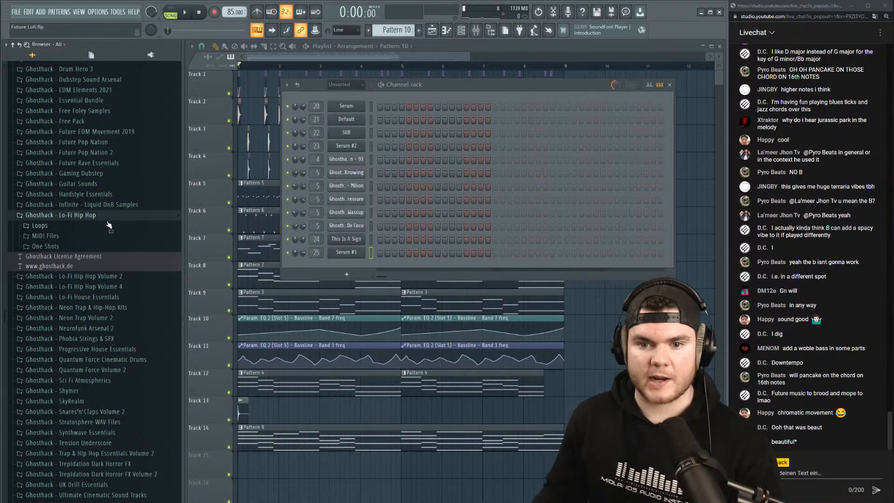
{"action": "left_click", "coordinate": [93, 226]}
{"action": "left_click", "coordinate": [91, 226]}
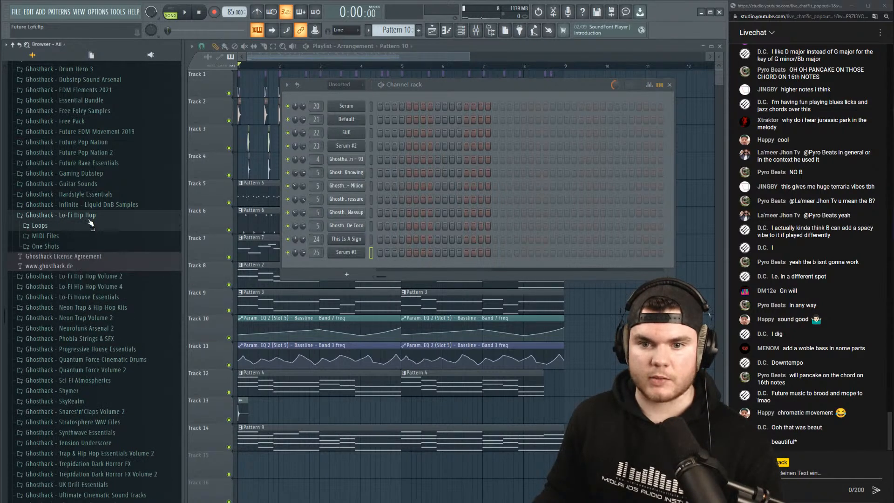
{"action": "left_click", "coordinate": [89, 217]}
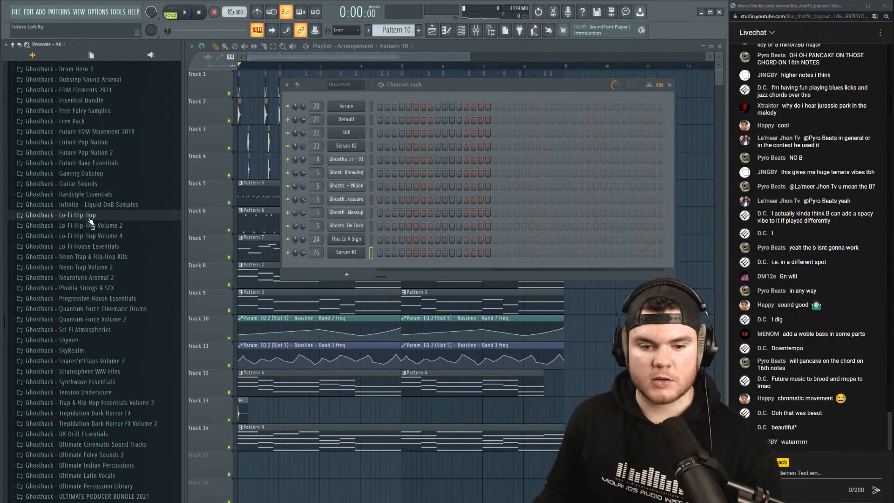
Open a File Explorer window and move it off to the adjacent monitor.
{"action": "key", "text": "super+e"}
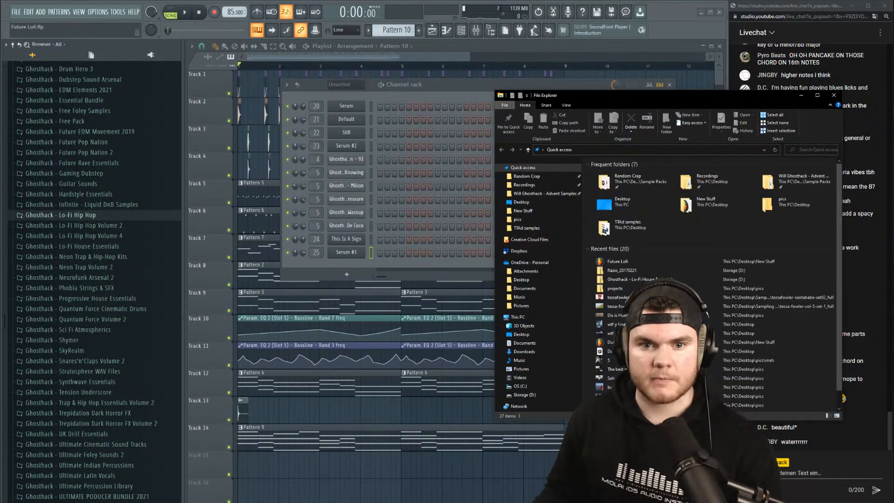
{"action": "left_click_drag", "start_coordinate": [537, 105], "coordinate": [0, 75]}
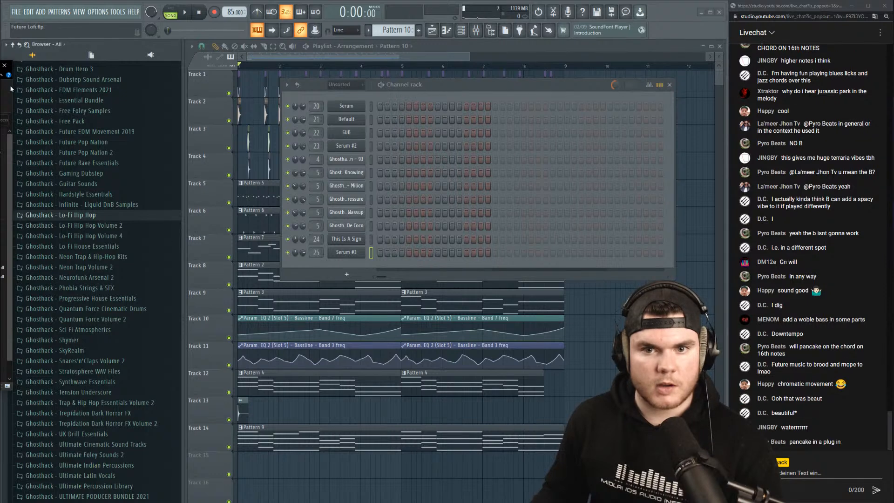
{"action": "left_click_drag", "start_coordinate": [13, 84], "coordinate": [0, 83]}
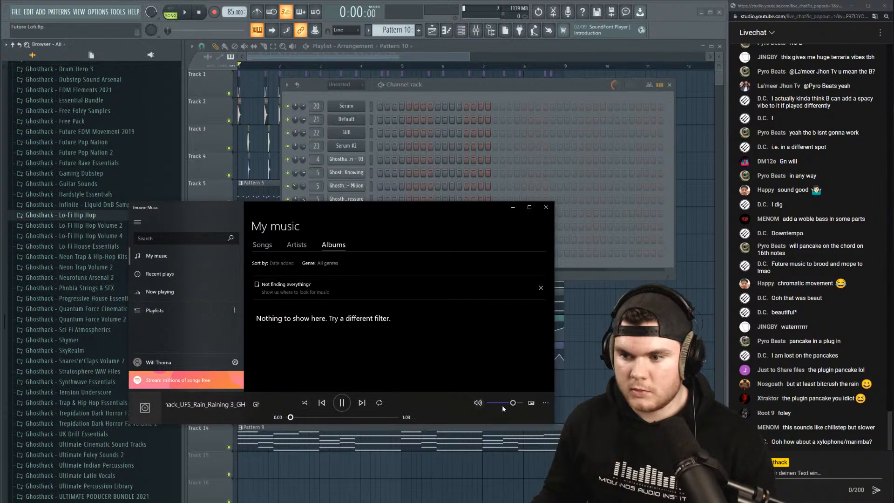
Audition the rain recordings Rain_Raining 3, Rain_Raining 1 and Ambience Rain 4 in Groove Music, closing the player after each.
{"action": "left_click", "coordinate": [328, 417]}
{"action": "left_click", "coordinate": [364, 418]}
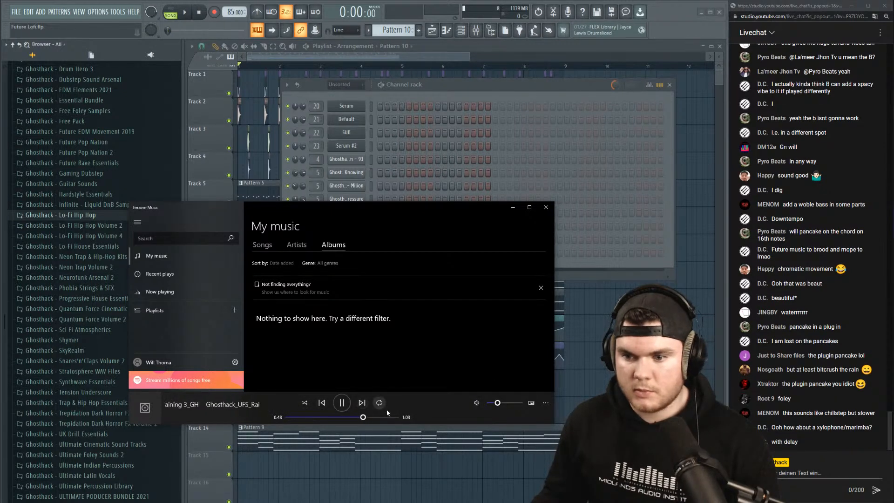
{"action": "left_click", "coordinate": [545, 207]}
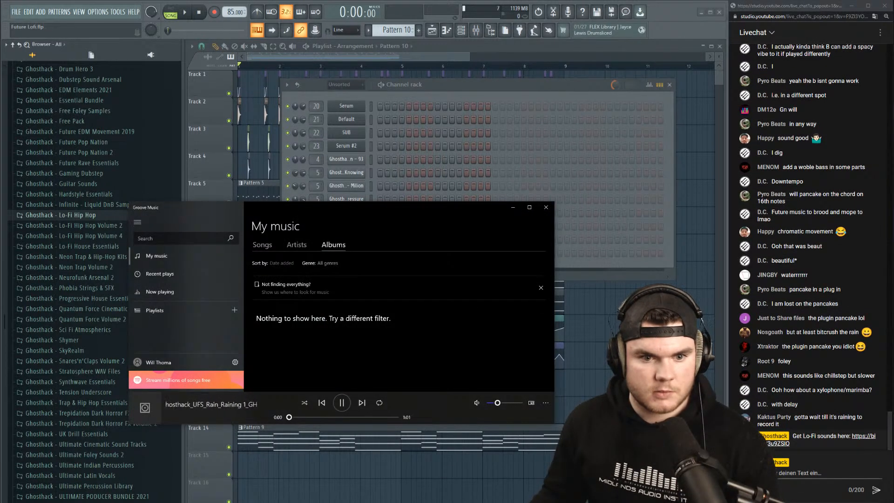
{"action": "left_click", "coordinate": [333, 417]}
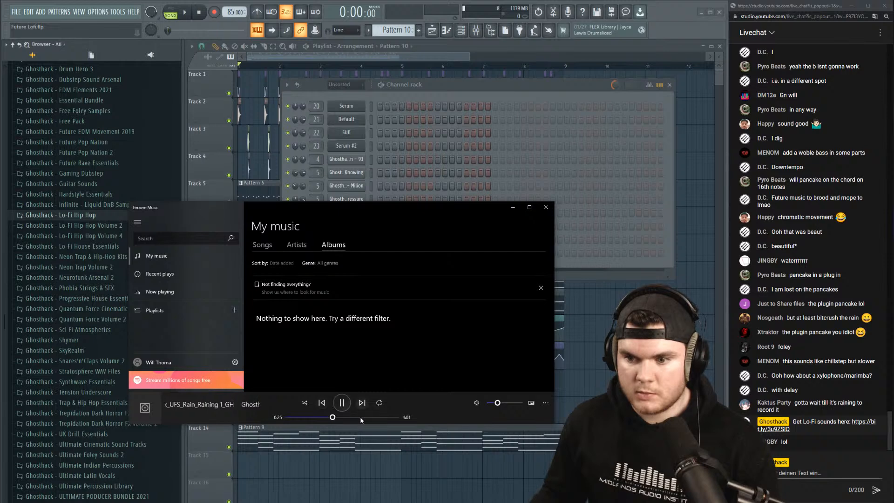
{"action": "left_click", "coordinate": [361, 417]}
{"action": "left_click", "coordinate": [342, 402]}
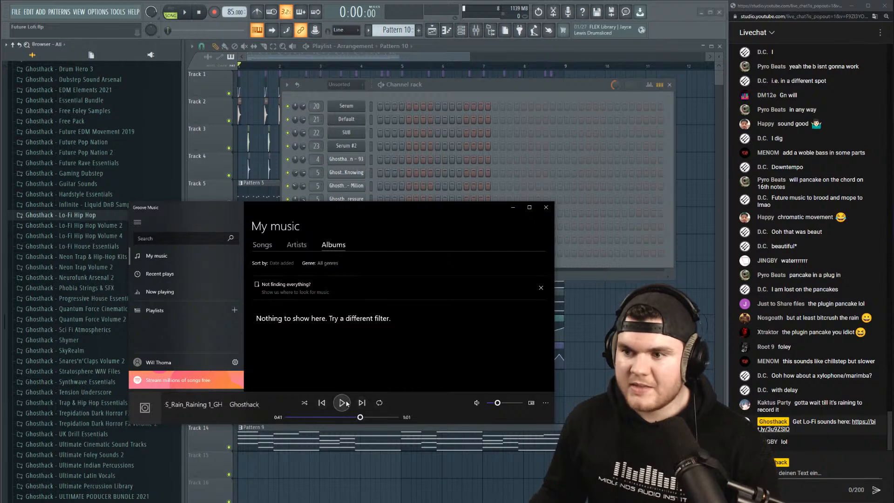
{"action": "left_click", "coordinate": [545, 208]}
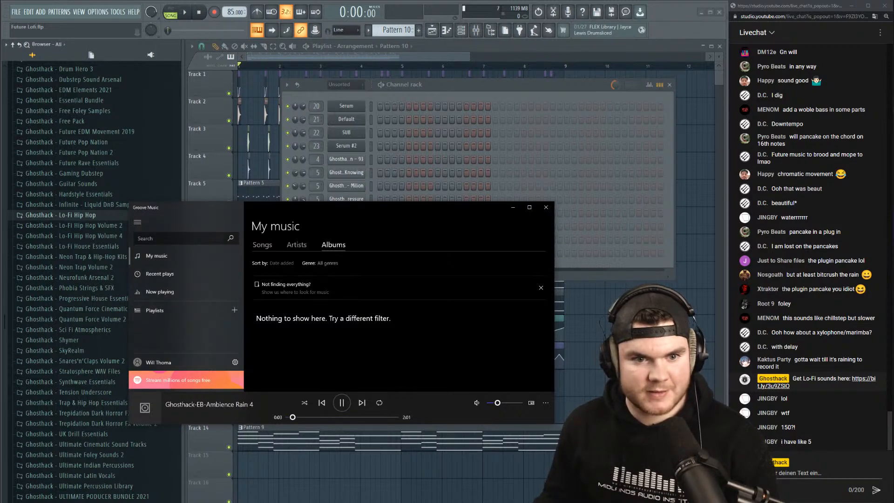
{"action": "left_click", "coordinate": [547, 207]}
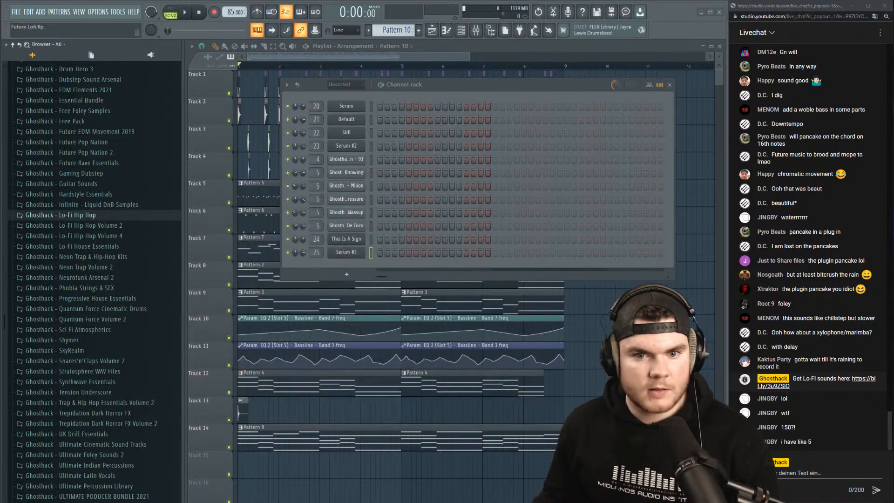
Add Ghosthack-EB-Ambience Rain 4 from the File Explorer rain results to Track 11, just after the existing arrangement.
{"action": "left_click_drag", "start_coordinate": [1, 183], "coordinate": [427, 190]}
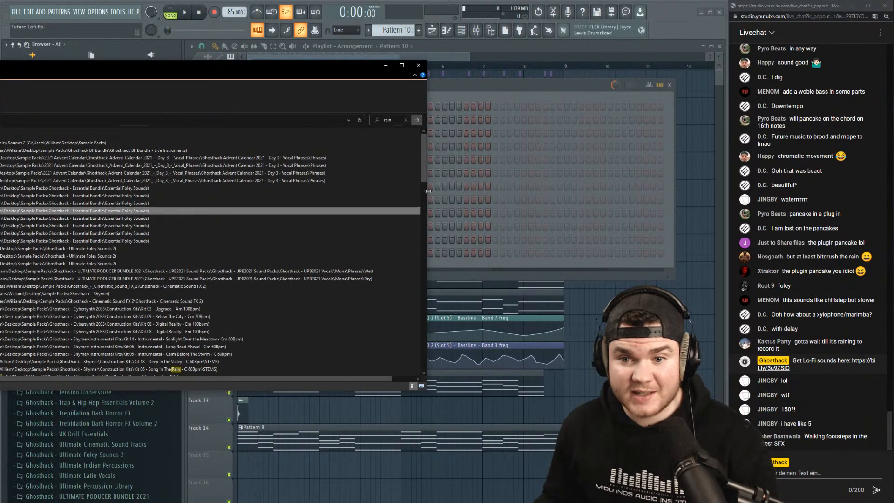
{"action": "left_click_drag", "start_coordinate": [428, 191], "coordinate": [0, 186]}
{"action": "left_click_drag", "start_coordinate": [0, 279], "coordinate": [597, 358]}
{"action": "scroll", "coordinate": [604, 76], "scroll_direction": "down", "scroll_amount": 5}
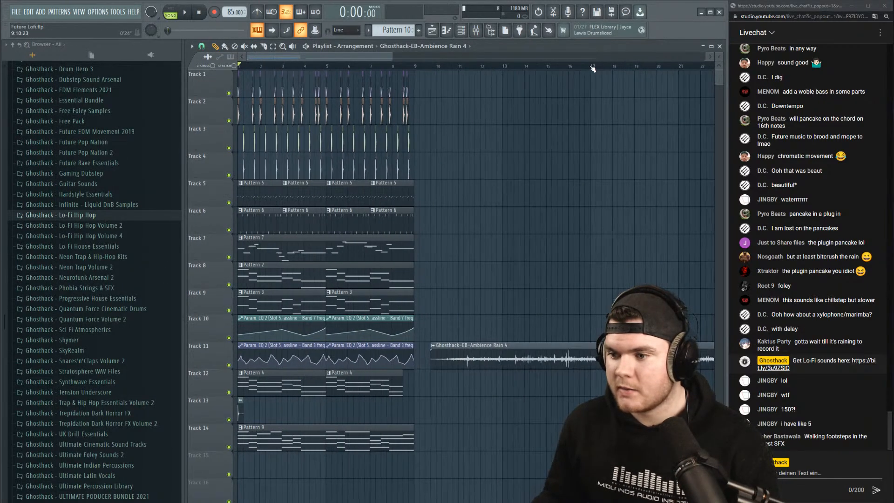
Play the rain clip on Track 11 and lower its channel volume.
{"action": "left_click", "coordinate": [505, 66]}
{"action": "key", "text": "space"}
{"action": "scroll", "coordinate": [506, 67], "scroll_direction": "down", "scroll_amount": 1}
{"action": "scroll", "coordinate": [504, 66], "scroll_direction": "down", "scroll_amount": 2}
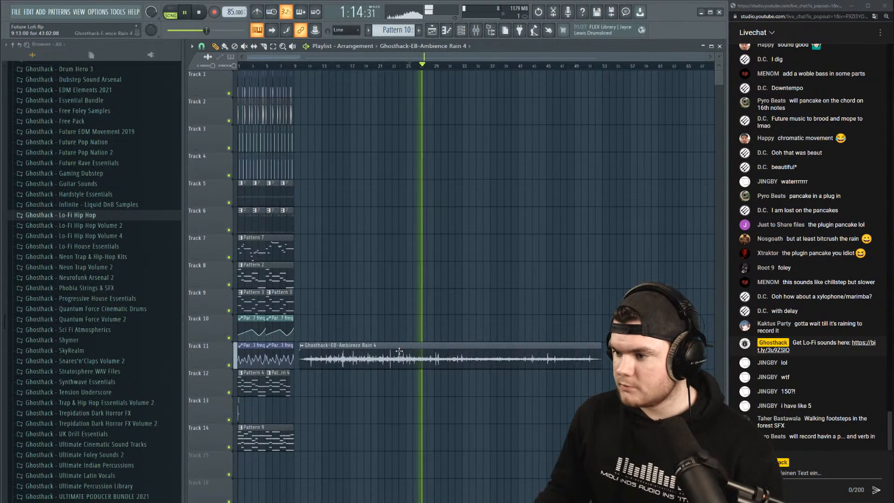
{"action": "double_click", "coordinate": [428, 355]}
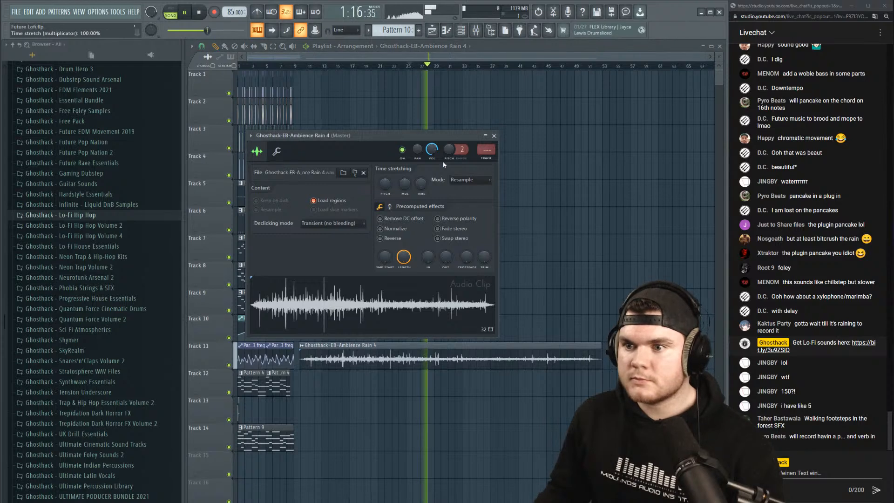
{"action": "left_click_drag", "start_coordinate": [432, 149], "coordinate": [431, 175]}
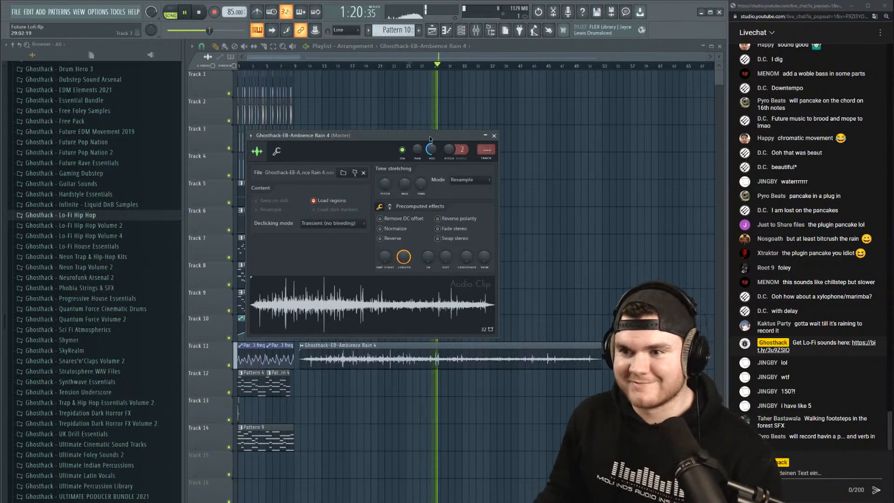
Route the Ambience Rain 4 channel to the free mixer track 7.
{"action": "double_click", "coordinate": [484, 149]}
{"action": "key", "text": "space"}
{"action": "scroll", "coordinate": [484, 148], "scroll_direction": "up", "scroll_amount": 20}
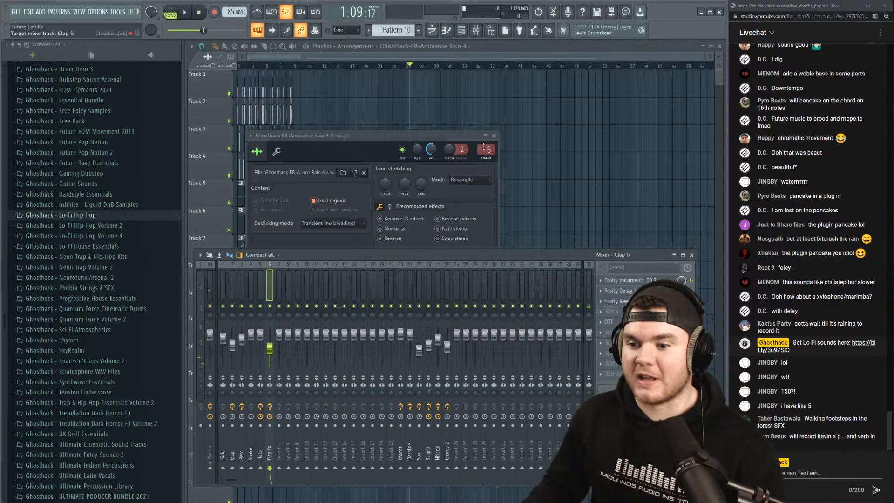
{"action": "scroll", "coordinate": [484, 148], "scroll_direction": "down", "scroll_amount": 3}
{"action": "key", "text": "space"}
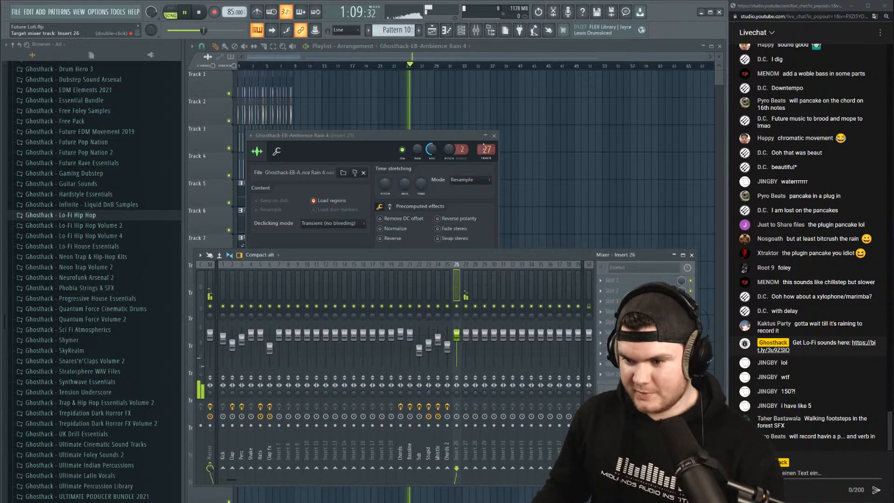
{"action": "key", "text": "space"}
{"action": "scroll", "coordinate": [484, 148], "scroll_direction": "down", "scroll_amount": 19}
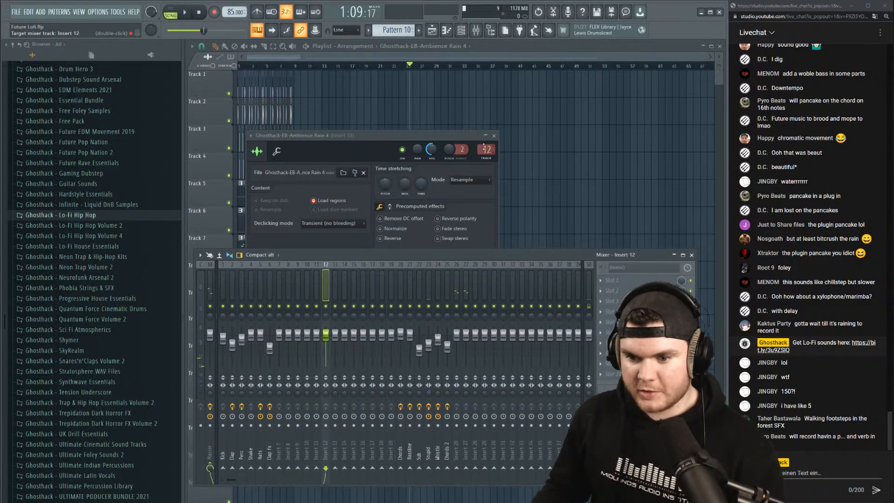
{"action": "key", "text": "space"}
Rename mixer insert 7 to Rain and lower its fader slightly.
{"action": "right_click", "coordinate": [279, 268]}
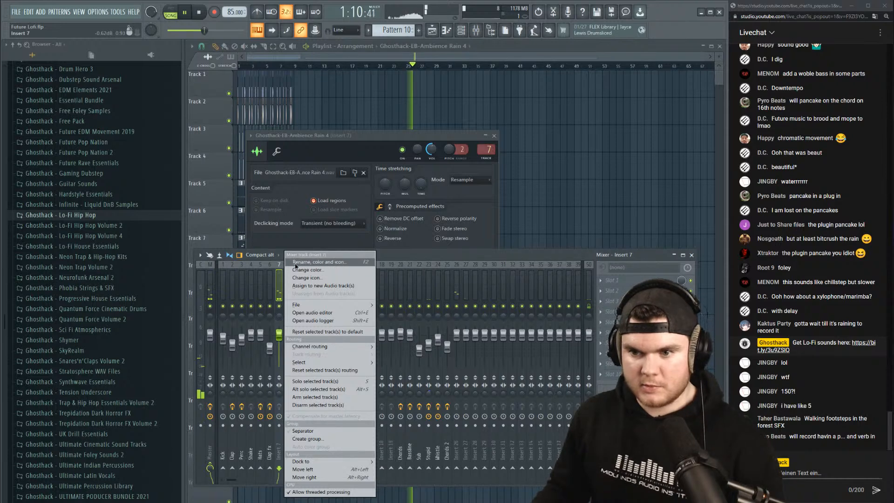
{"action": "left_click", "coordinate": [298, 266]}
{"action": "type", "text": "Rain"}
{"action": "key", "text": "Return"}
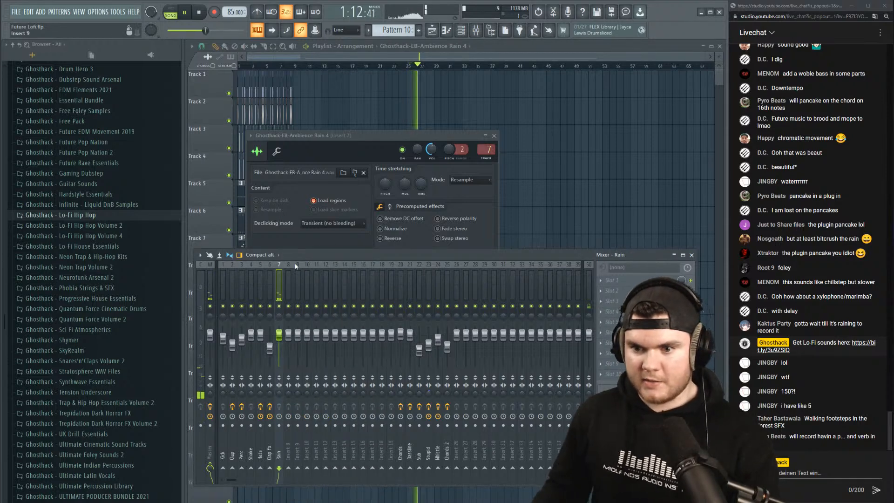
{"action": "key", "text": "space"}
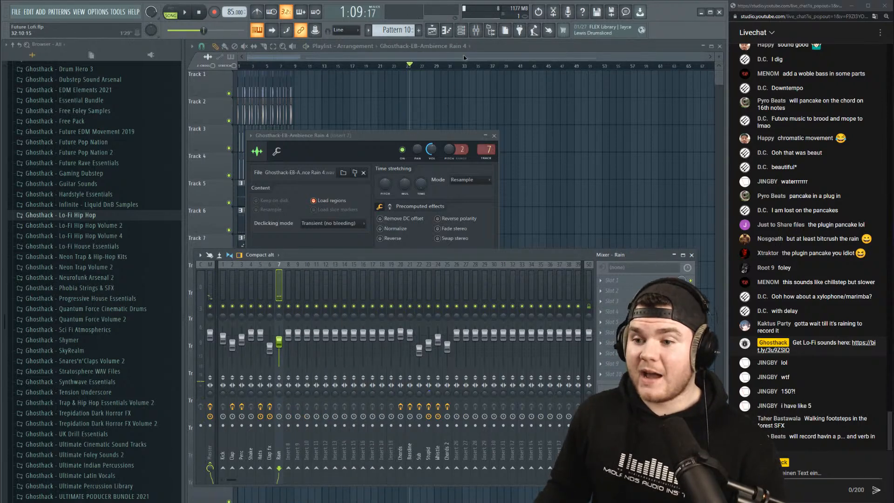
Listen to the second half of the rain clip from several positions to find a steady passage.
{"action": "left_click", "coordinate": [464, 58]}
{"action": "left_click", "coordinate": [496, 66]}
{"action": "key", "text": "space"}
{"action": "left_click", "coordinate": [560, 66]}
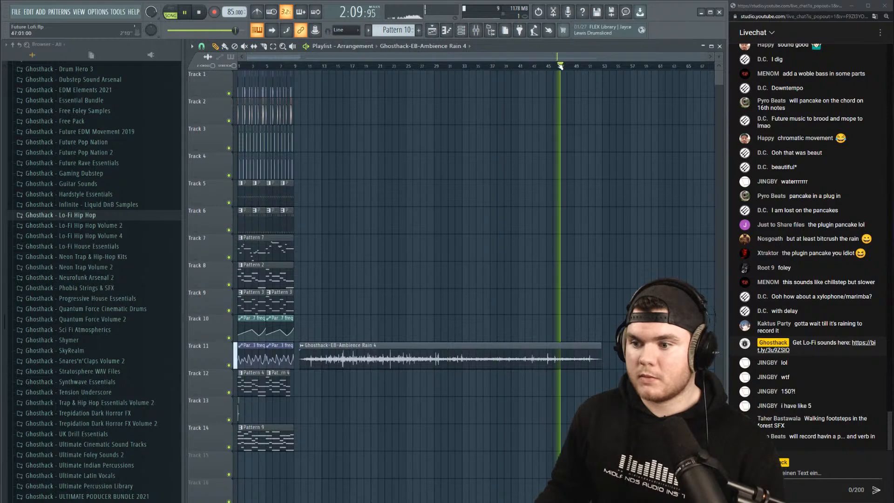
{"action": "left_click", "coordinate": [575, 65]}
{"action": "key", "text": "space"}
{"action": "scroll", "coordinate": [590, 69], "scroll_direction": "up", "scroll_amount": 2}
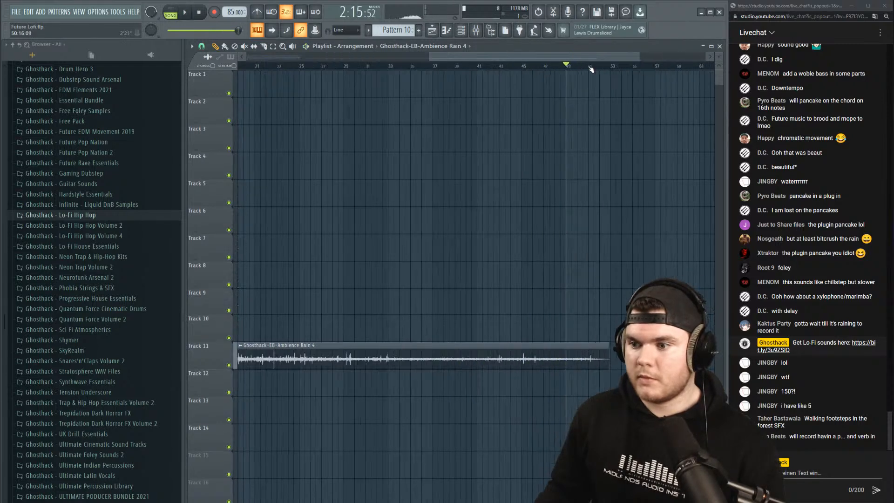
{"action": "scroll", "coordinate": [590, 69], "scroll_direction": "up", "scroll_amount": 2}
{"action": "left_click", "coordinate": [371, 65]}
{"action": "key", "text": "space"}
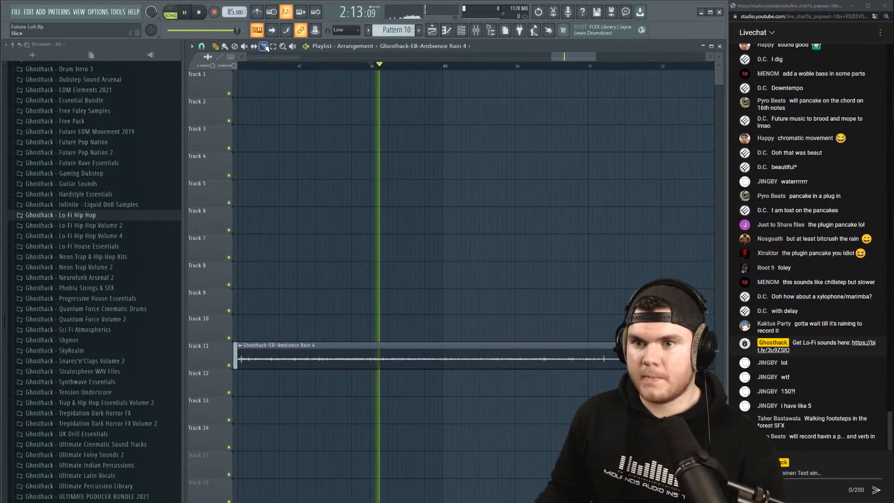
Slice the rain clip at bar 48 and bar 51, keeping only the section between the cuts.
{"action": "left_click", "coordinate": [263, 46]}
{"action": "left_click_drag", "start_coordinate": [370, 329], "coordinate": [370, 382]}
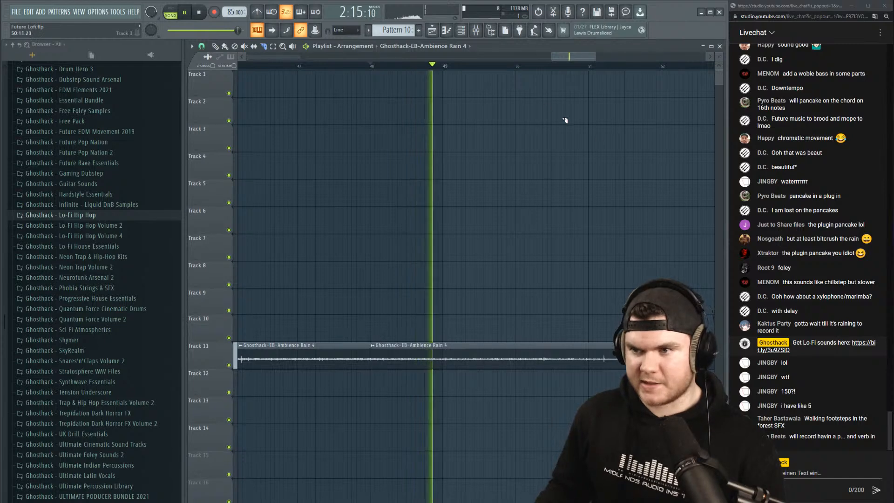
{"action": "scroll", "coordinate": [564, 120], "scroll_direction": "down", "scroll_amount": 2}
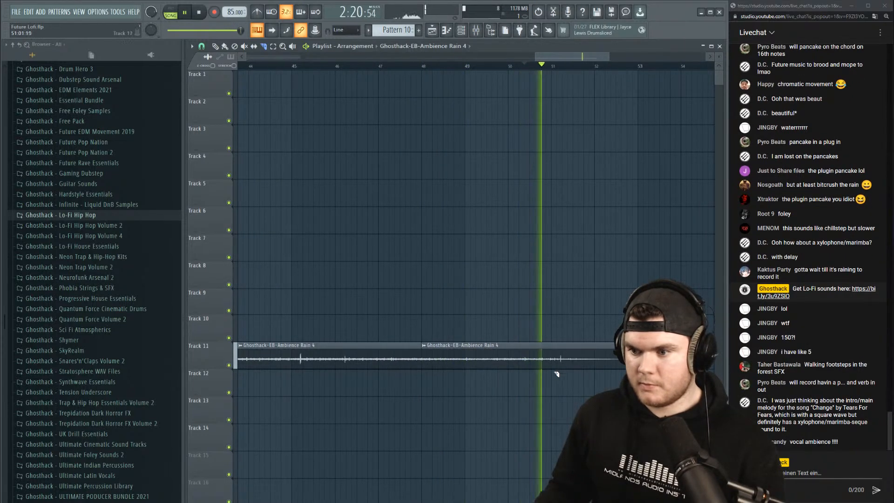
{"action": "left_click_drag", "start_coordinate": [553, 374], "coordinate": [554, 330]}
{"action": "left_click", "coordinate": [217, 47]}
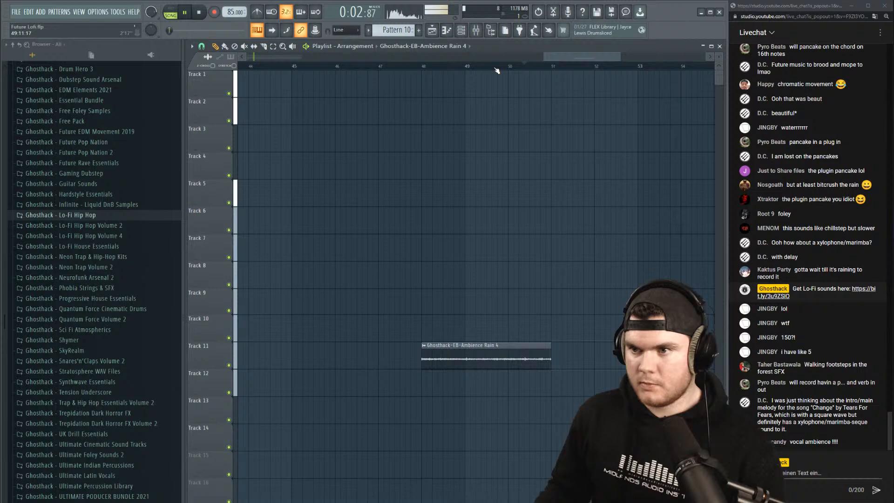
Lay three copies of the rain slice end to end on Track 15 from bar 1 and check them against the arrangement.
{"action": "scroll", "coordinate": [494, 68], "scroll_direction": "down", "scroll_amount": 2}
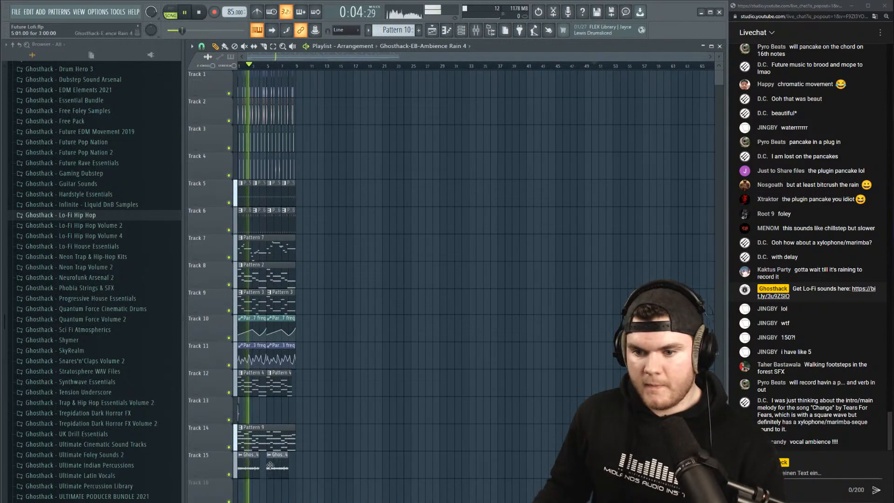
{"action": "left_click_drag", "start_coordinate": [261, 463], "coordinate": [298, 463]}
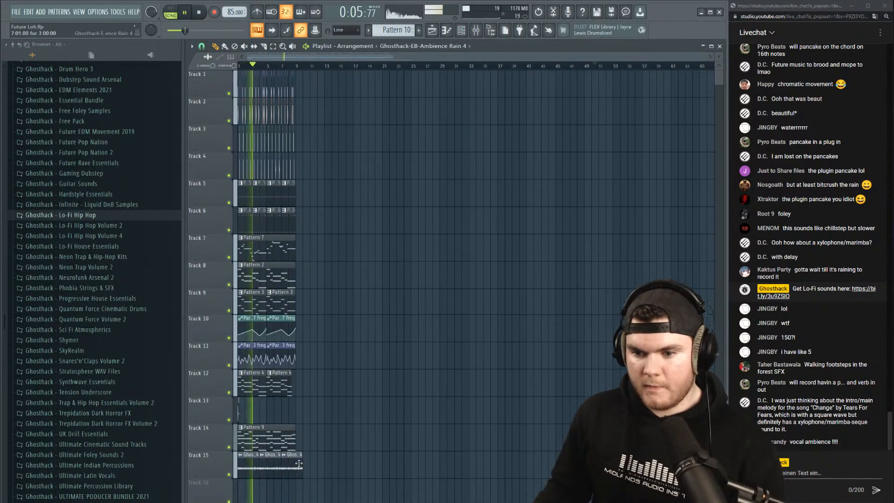
{"action": "scroll", "coordinate": [410, 374], "scroll_direction": "up", "scroll_amount": 5}
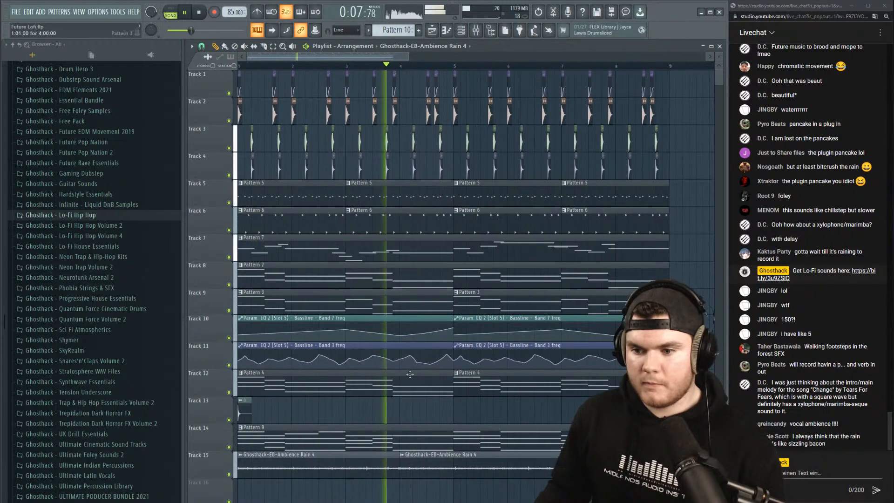
{"action": "scroll", "coordinate": [426, 63], "scroll_direction": "down", "scroll_amount": 2}
{"action": "scroll", "coordinate": [584, 293], "scroll_direction": "down", "scroll_amount": 3}
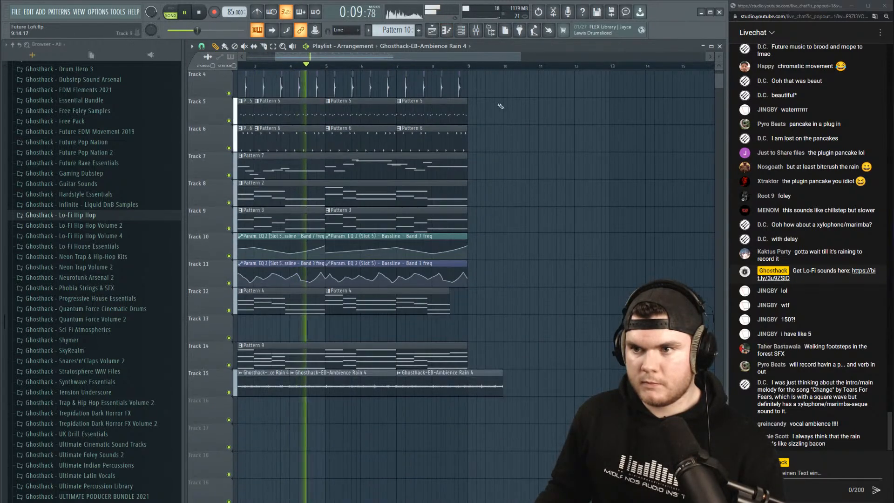
Extend a single rain slice on Track 15 to span bars 1 to 5 and place a second copy from bar 5 to bar 9.
{"action": "scroll", "coordinate": [487, 58], "scroll_direction": "left", "scroll_amount": 2}
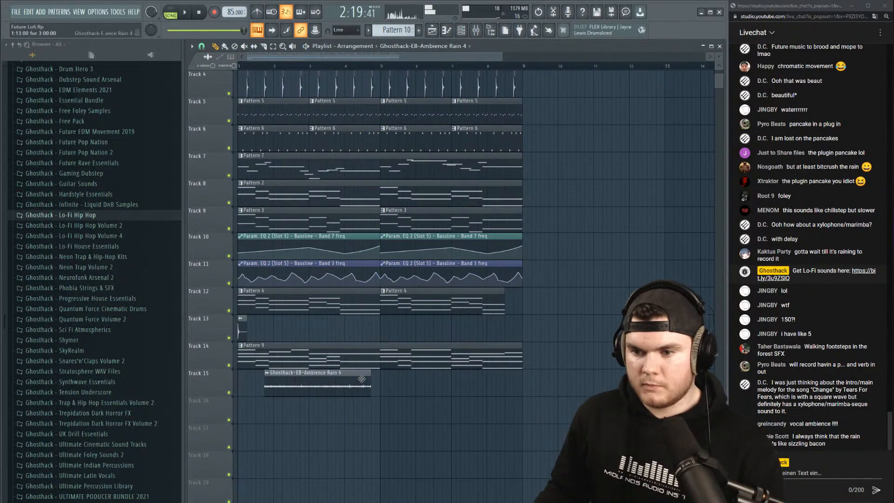
{"action": "left_click_drag", "start_coordinate": [362, 378], "coordinate": [370, 376]}
{"action": "left_click_drag", "start_coordinate": [275, 383], "coordinate": [234, 384]}
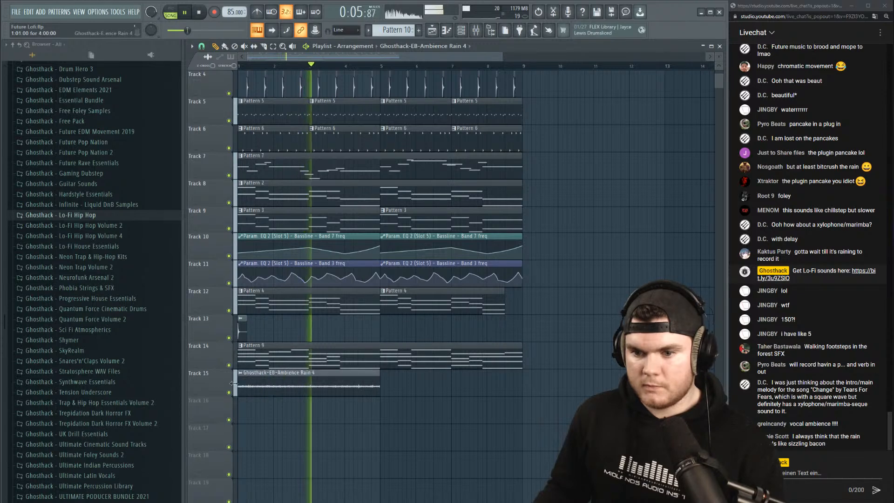
{"action": "left_click", "coordinate": [406, 390]}
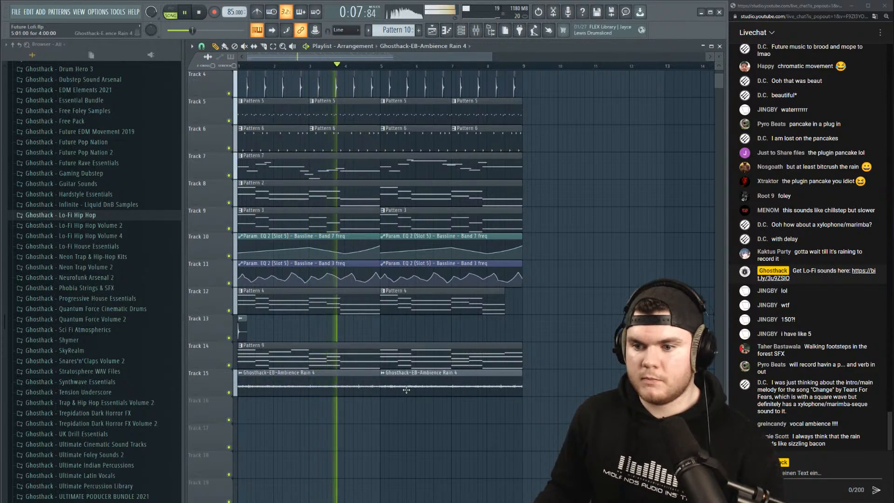
Load Fruity Parametric EQ 2 on the Rain mixer channel and move it down to effect slot 7.
{"action": "double_click", "coordinate": [406, 390]}
{"action": "left_click", "coordinate": [475, 30]}
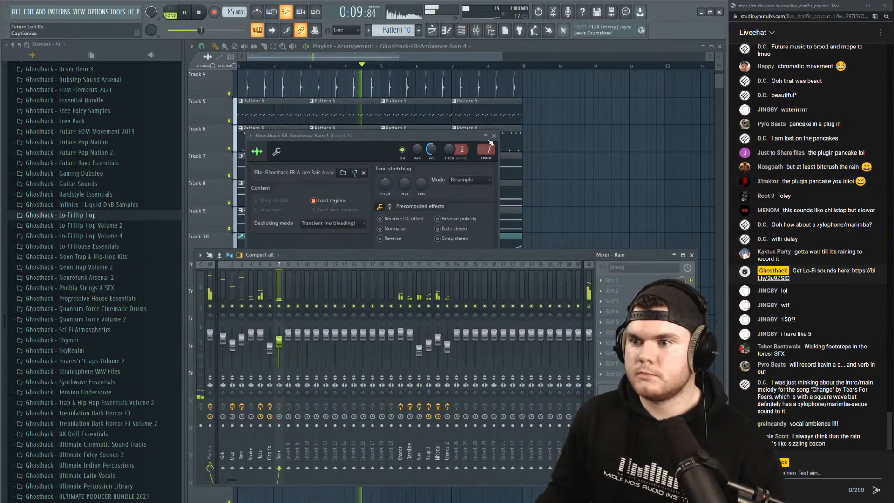
{"action": "left_click", "coordinate": [617, 282]}
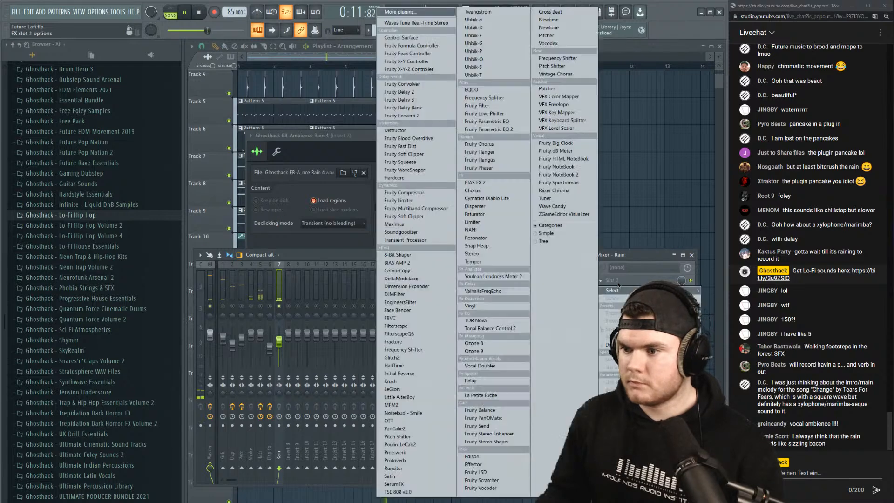
{"action": "left_click", "coordinate": [486, 129]}
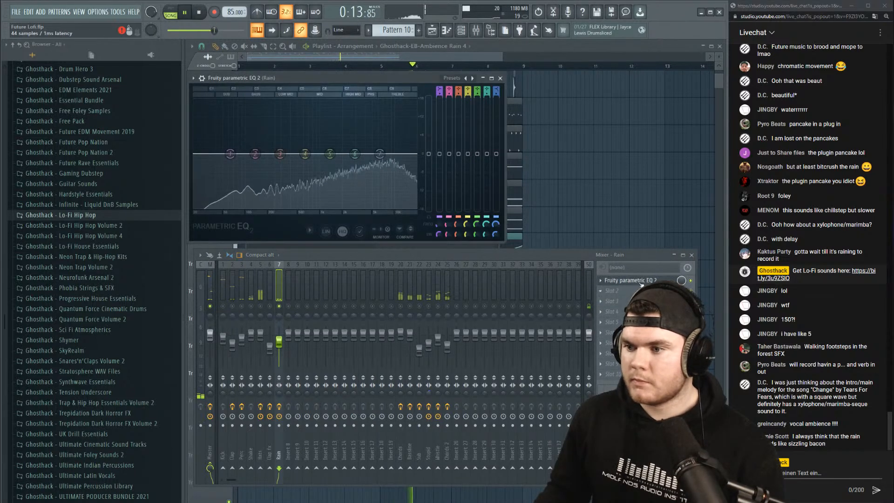
{"action": "scroll", "coordinate": [641, 283], "scroll_direction": "down", "scroll_amount": 6}
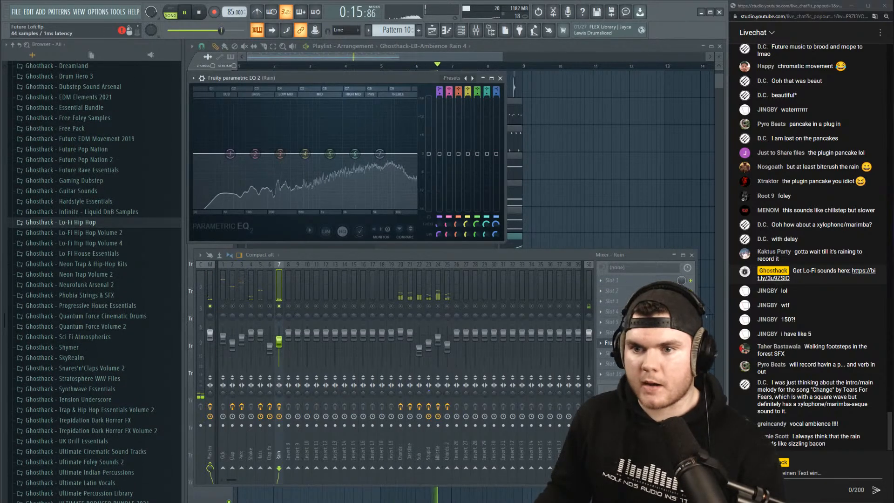
{"action": "left_click", "coordinate": [641, 343]}
Add Disperser in the Rain channel's first effect slot, with frequency at 1.52 kHz and pinch at 0.50.
{"action": "left_click", "coordinate": [628, 281]}
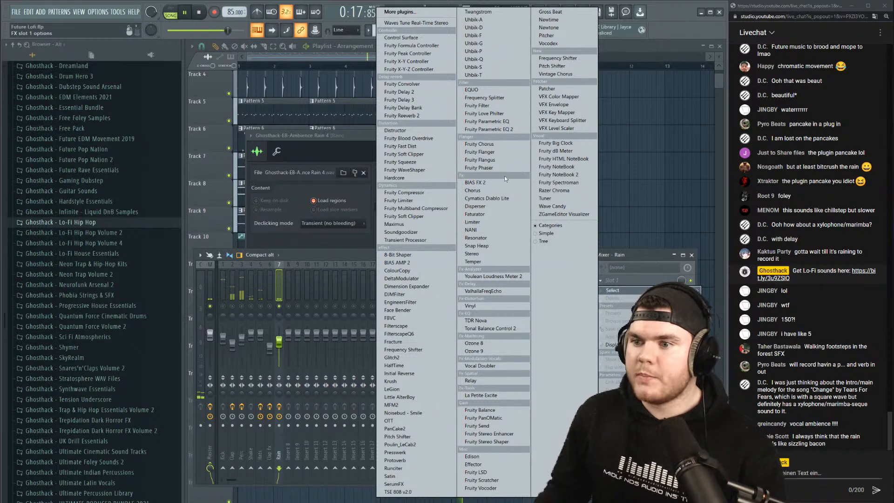
{"action": "left_click", "coordinate": [475, 205]}
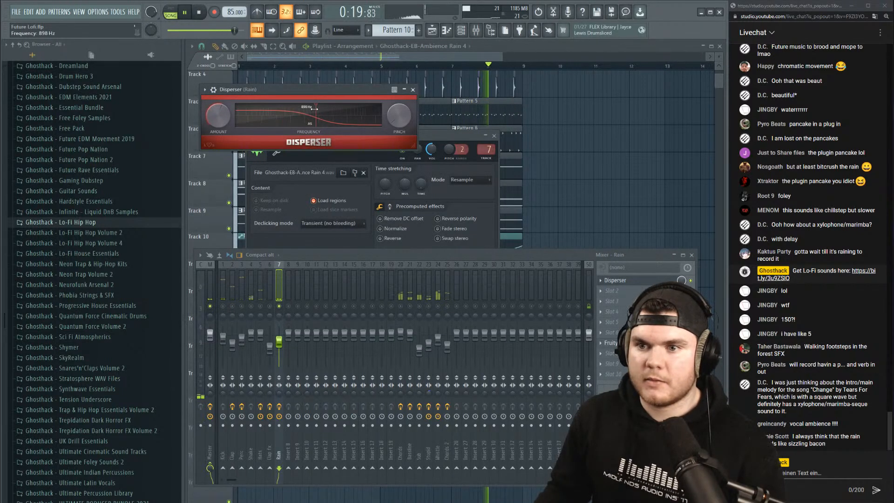
{"action": "left_click_drag", "start_coordinate": [314, 109], "coordinate": [333, 93]}
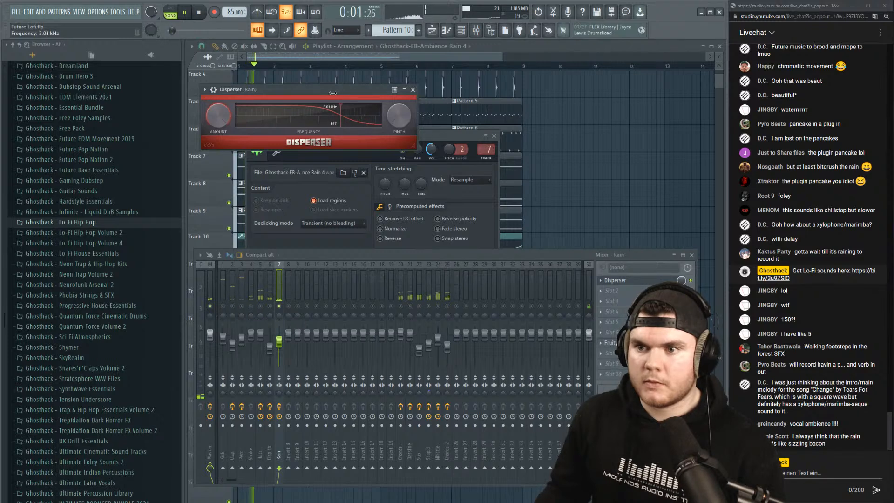
{"action": "left_click_drag", "start_coordinate": [399, 115], "coordinate": [399, 92]}
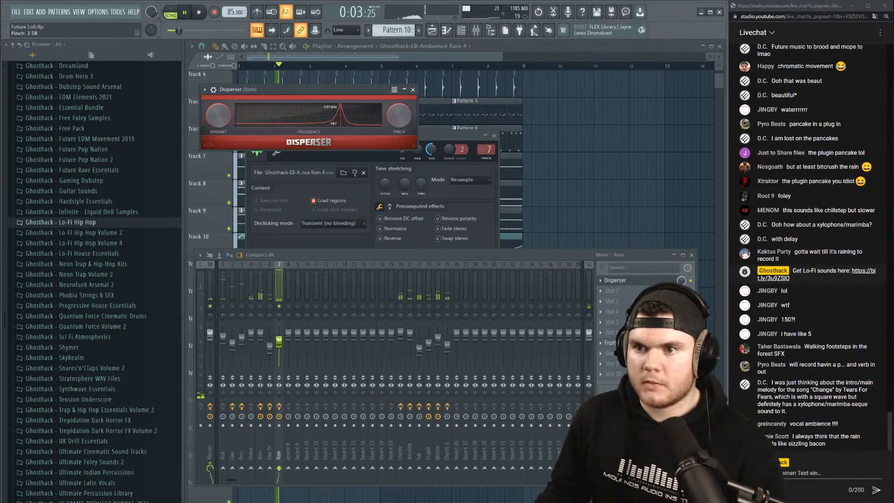
{"action": "mouse_move", "coordinate": [340, 107]}
{"action": "left_mouse_down"}
{"action": "mouse_move", "coordinate": [275, 112]}
{"action": "mouse_move", "coordinate": [325, 110]}
{"action": "left_mouse_up"}
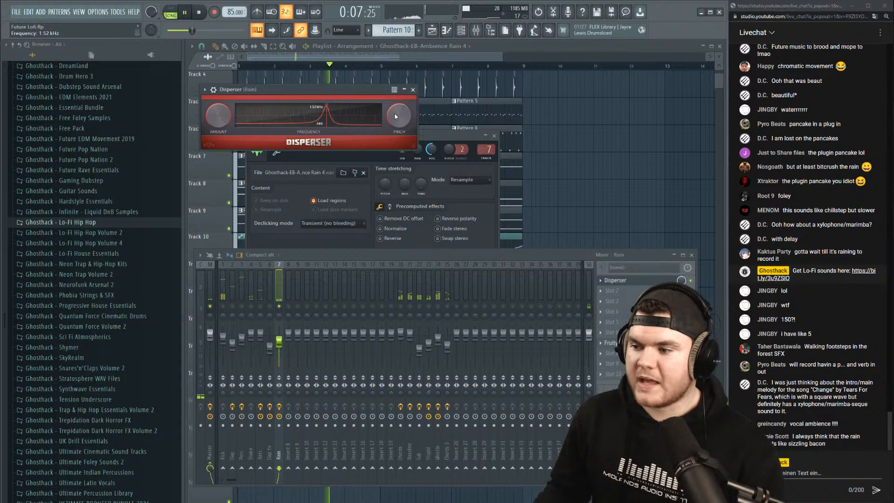
{"action": "left_click_drag", "start_coordinate": [395, 113], "coordinate": [394, 168]}
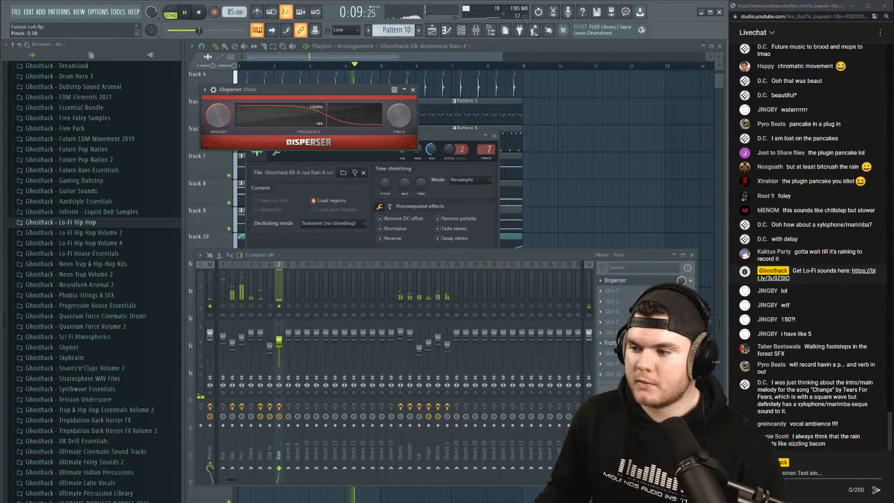
{"action": "key", "text": "space"}
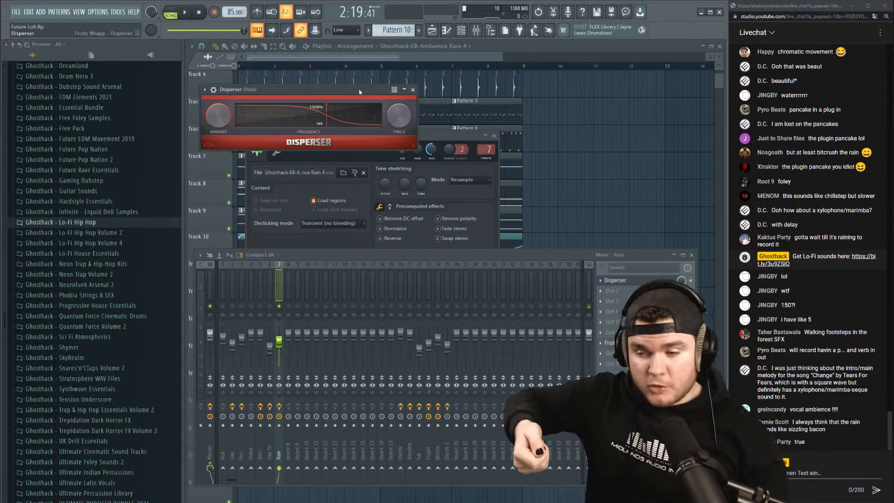
{"action": "left_click", "coordinate": [616, 280]}
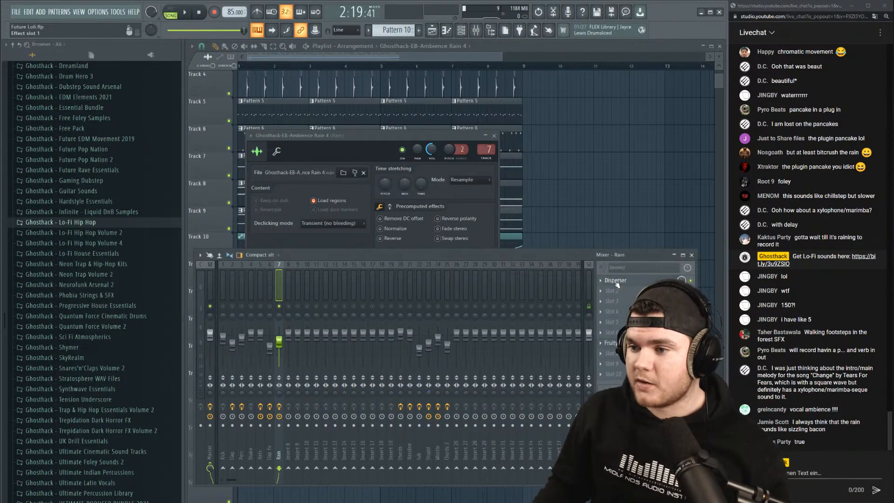
{"action": "left_click", "coordinate": [612, 291]}
{"action": "left_click", "coordinate": [632, 257]}
{"action": "key", "text": "space"}
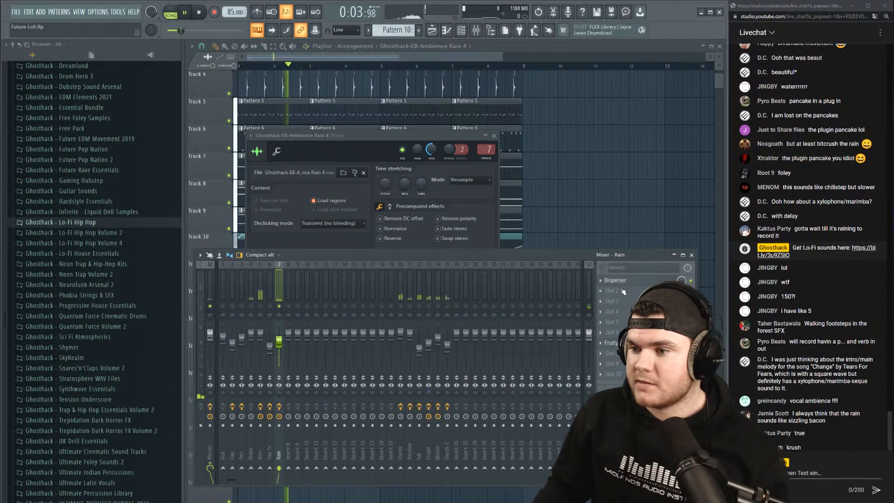
{"action": "left_click", "coordinate": [612, 290]}
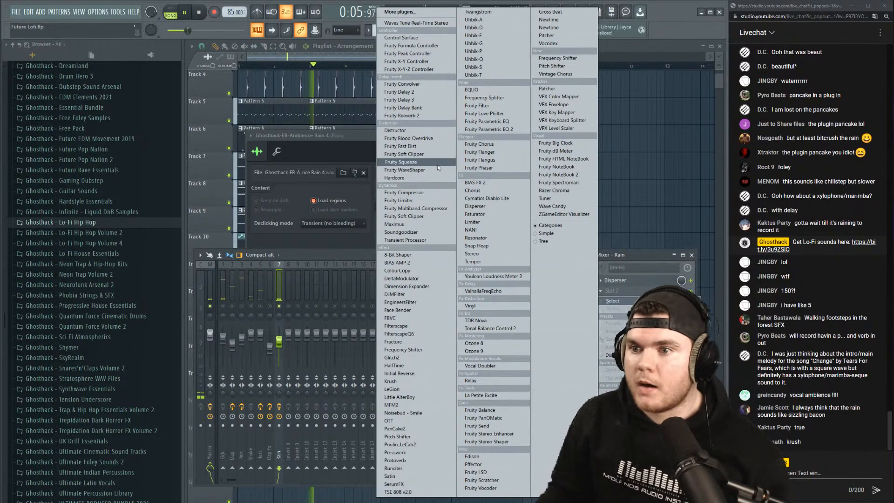
{"action": "left_click", "coordinate": [337, 256]}
{"action": "key", "text": "space"}
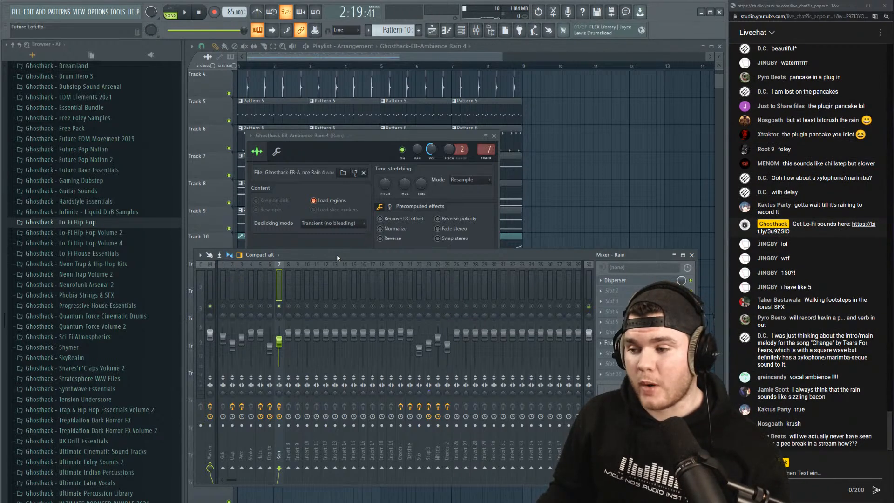
Try Vocal Doubler in the Rain channel's second effect slot, set to effect only with 100% separation and 62% variation.
{"action": "left_click", "coordinate": [611, 292]}
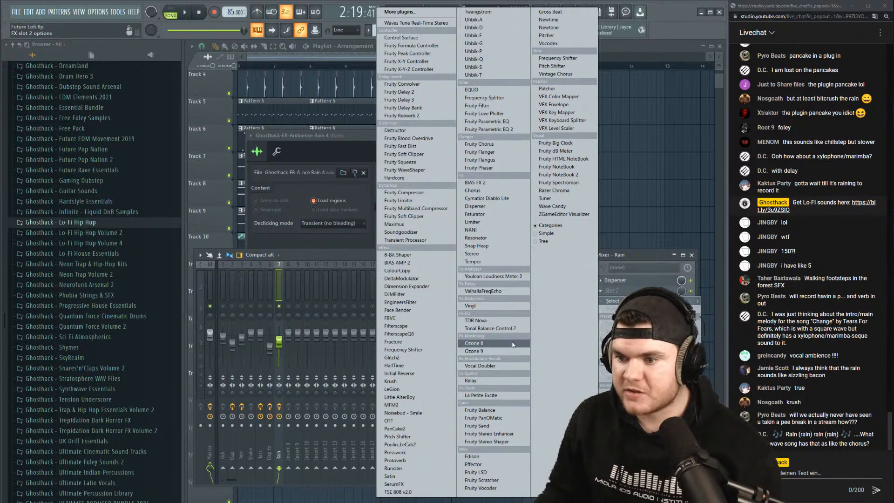
{"action": "left_click", "coordinate": [480, 365]}
{"action": "key", "text": "space"}
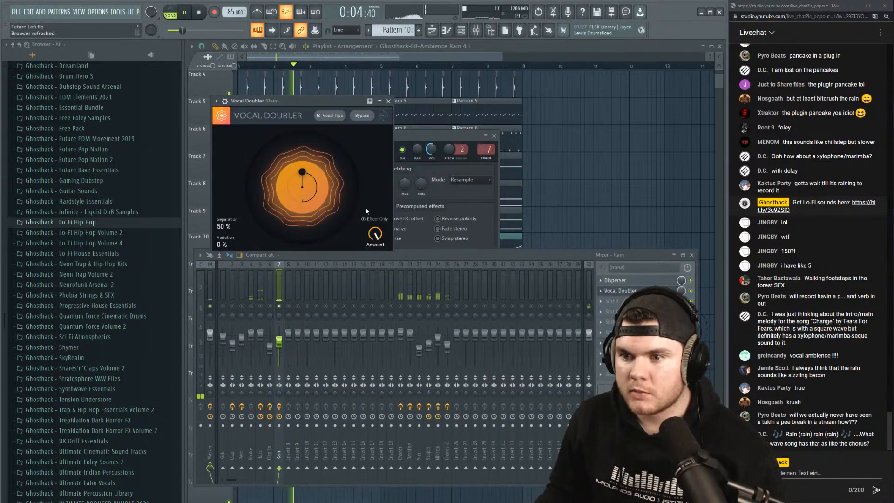
{"action": "left_click", "coordinate": [370, 222]}
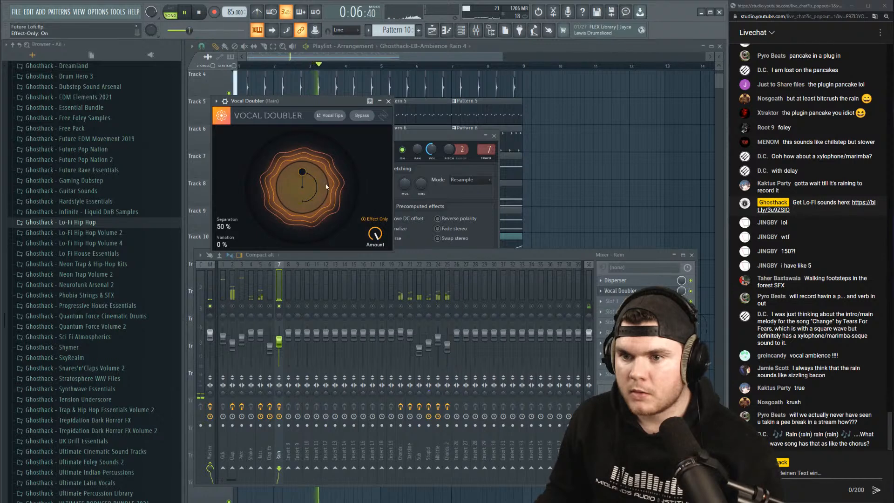
{"action": "left_click_drag", "start_coordinate": [326, 186], "coordinate": [303, 261]}
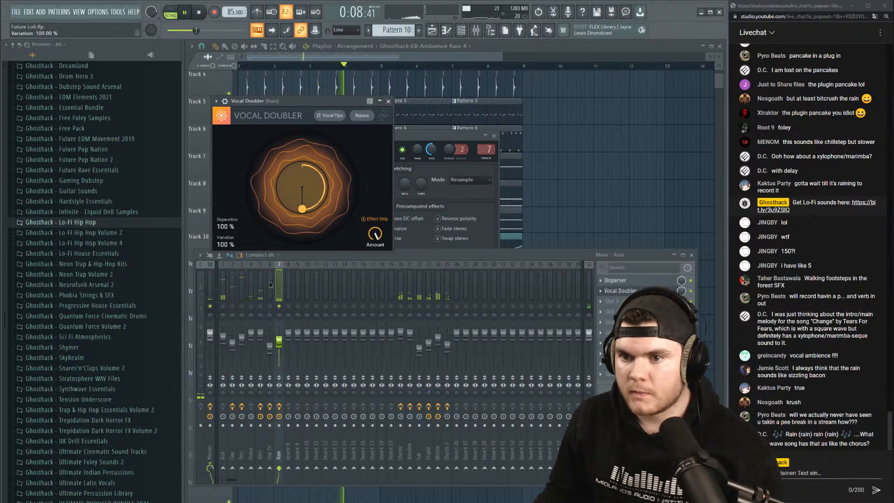
{"action": "left_click_drag", "start_coordinate": [270, 285], "coordinate": [388, 204]}
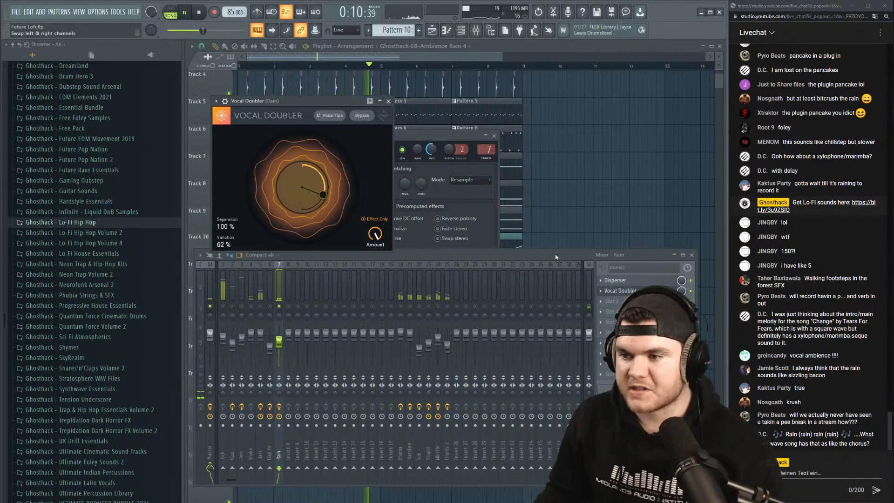
Replace Vocal Doubler with Vocodex, using 29 bands, a wider band width, 0% modulator unison shift and an adjusted modulator band width multiplier.
{"action": "left_click", "coordinate": [605, 290]}
{"action": "mouse_move", "coordinate": [608, 301]}
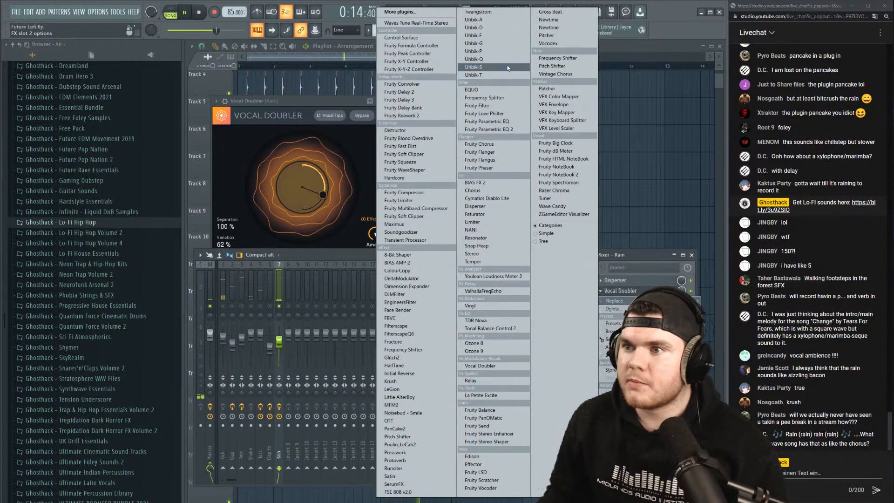
{"action": "left_click", "coordinate": [548, 43]}
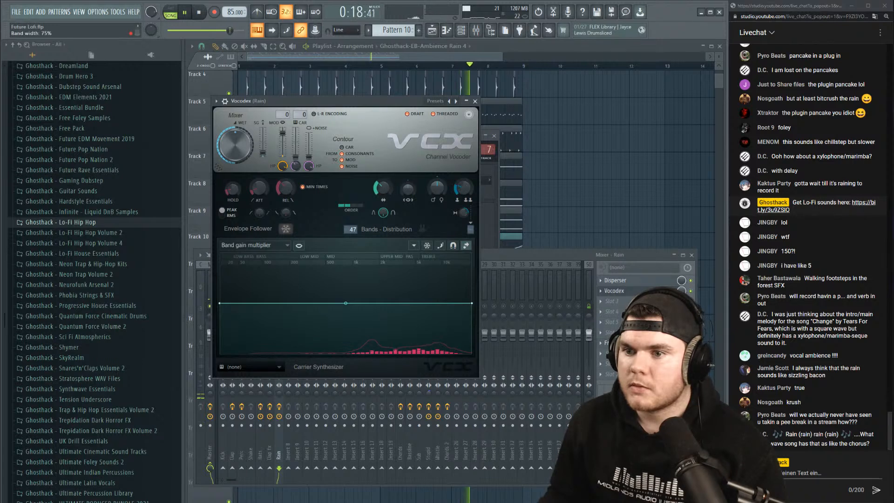
{"action": "left_click_drag", "start_coordinate": [382, 188], "coordinate": [355, 168]}
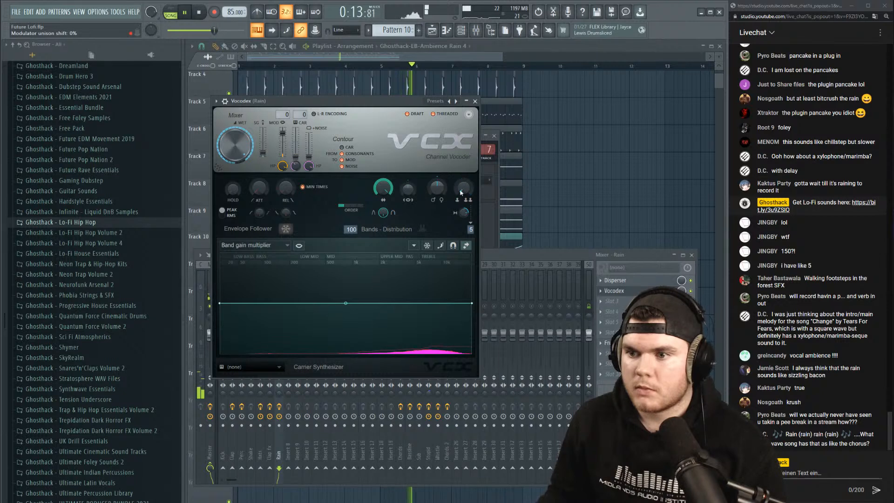
{"action": "left_click_drag", "start_coordinate": [437, 188], "coordinate": [353, 239]}
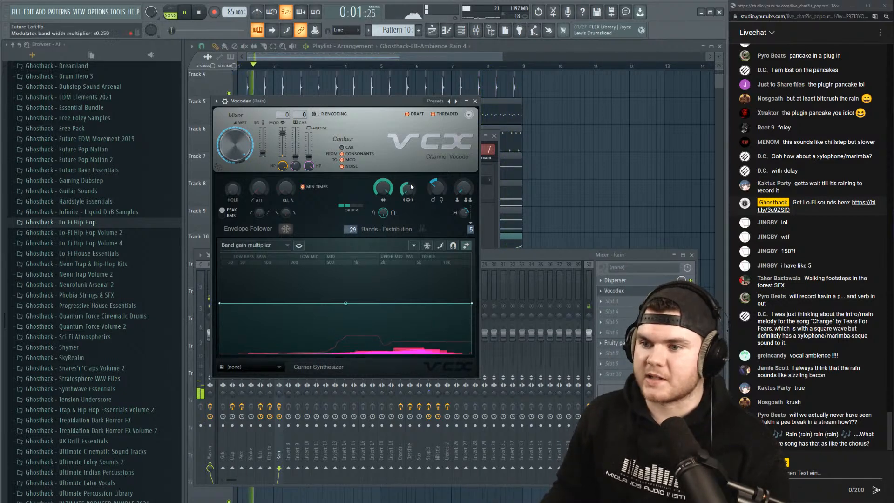
{"action": "left_click_drag", "start_coordinate": [409, 188], "coordinate": [408, 202]}
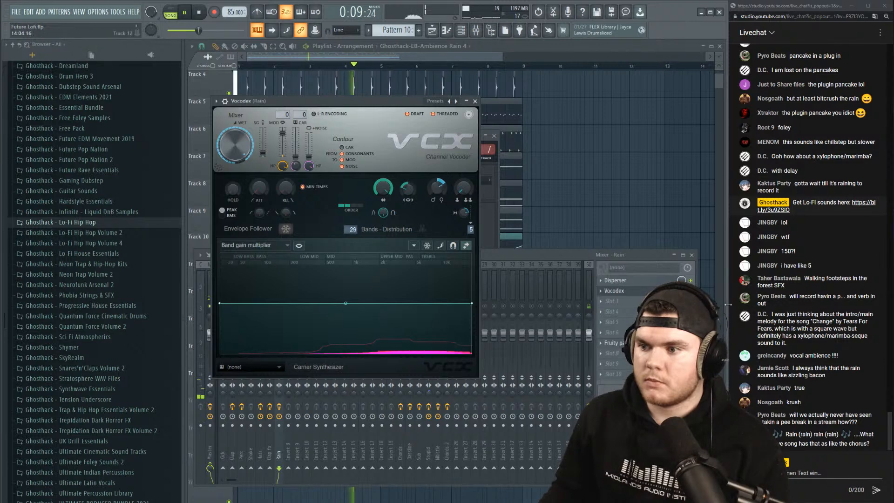
Try Vocodex with the carrier's added noise level at 100%.
{"action": "left_click", "coordinate": [690, 290]}
{"action": "left_click", "coordinate": [637, 292]}
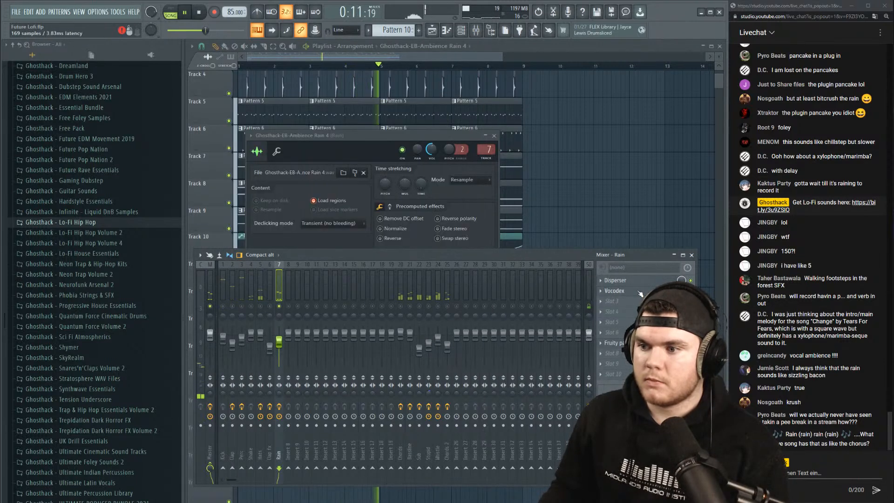
{"action": "left_click", "coordinate": [629, 291]}
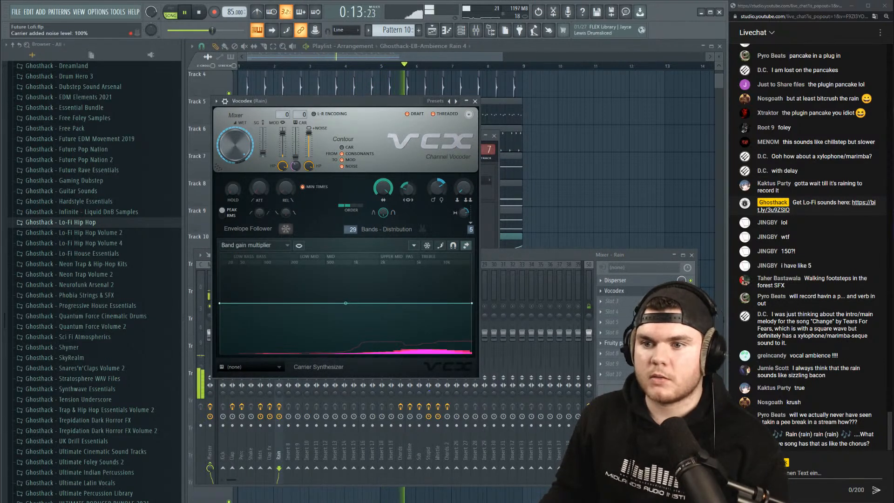
{"action": "left_click_drag", "start_coordinate": [309, 133], "coordinate": [309, 153]}
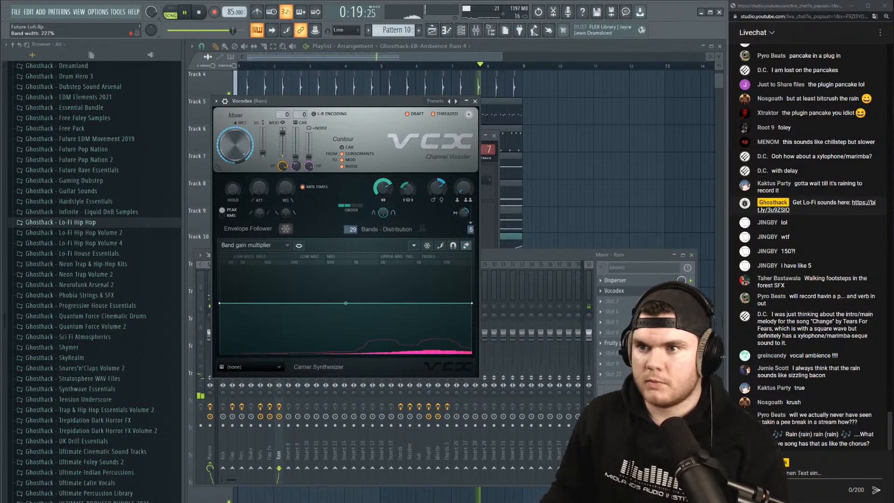
Fine-tune Vocodex's band width and bring its effect slot mix level down to 0%.
{"action": "left_click_drag", "start_coordinate": [383, 187], "coordinate": [383, 211]}
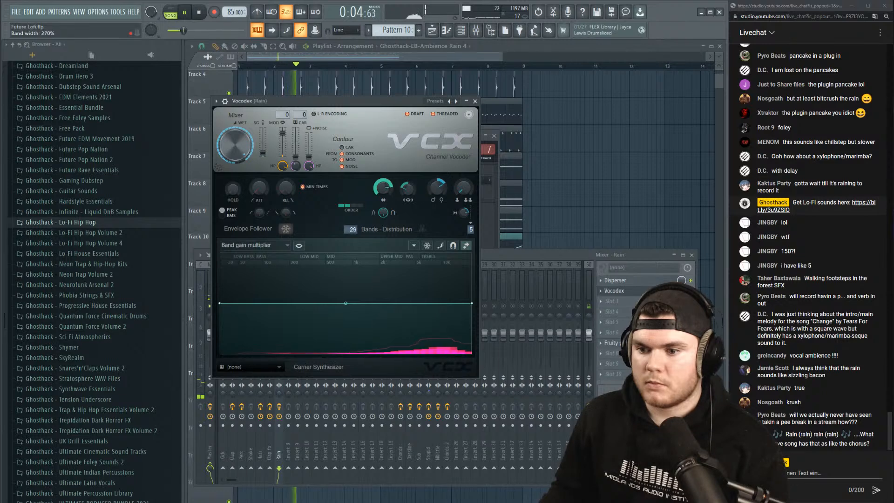
{"action": "left_click_drag", "start_coordinate": [383, 211], "coordinate": [383, 207]}
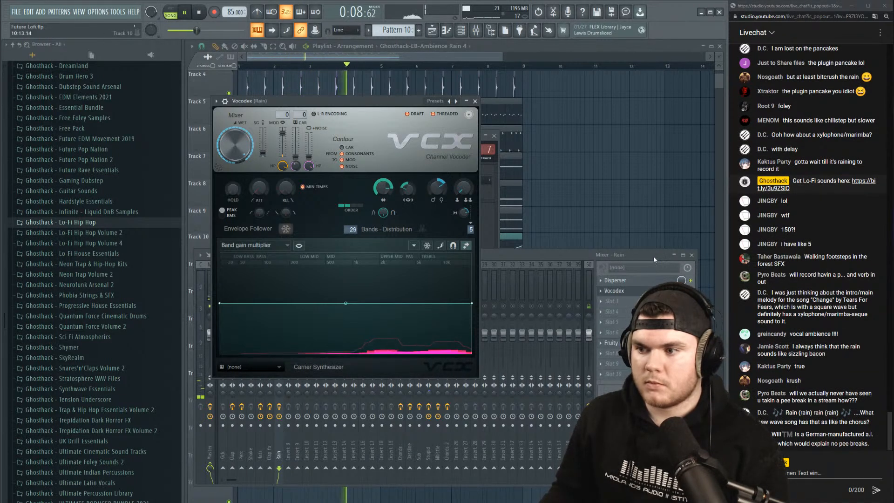
{"action": "left_click_drag", "start_coordinate": [680, 290], "coordinate": [681, 293]}
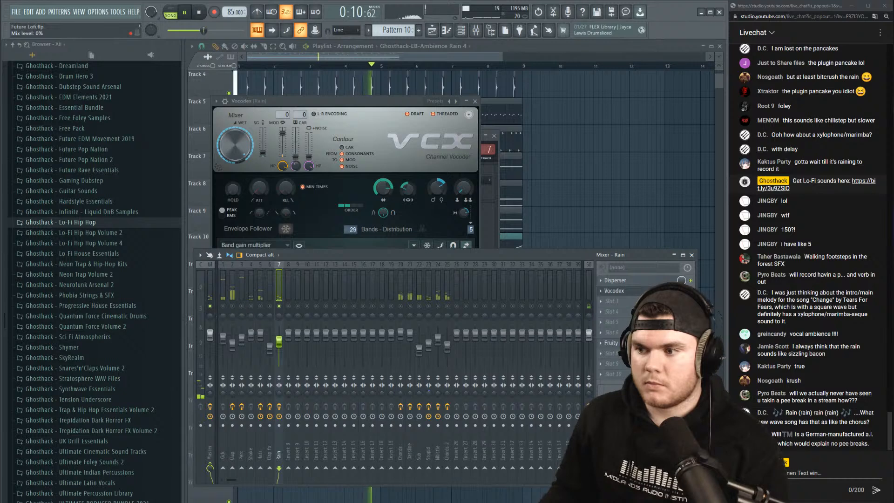
{"action": "left_click", "coordinate": [614, 290]}
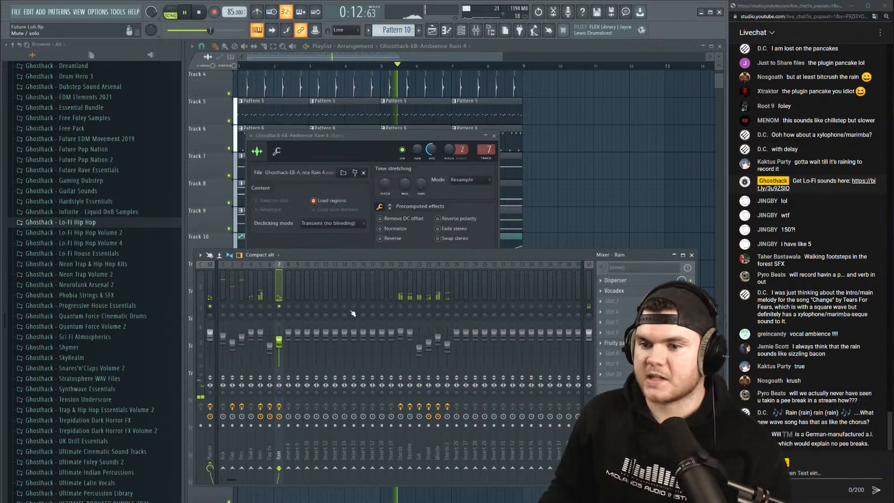
Compare the rain soloed and in the full mix, and try Resonator at pitch E3 in the Rain channel's third effect slot.
{"action": "right_click", "coordinate": [280, 305]}
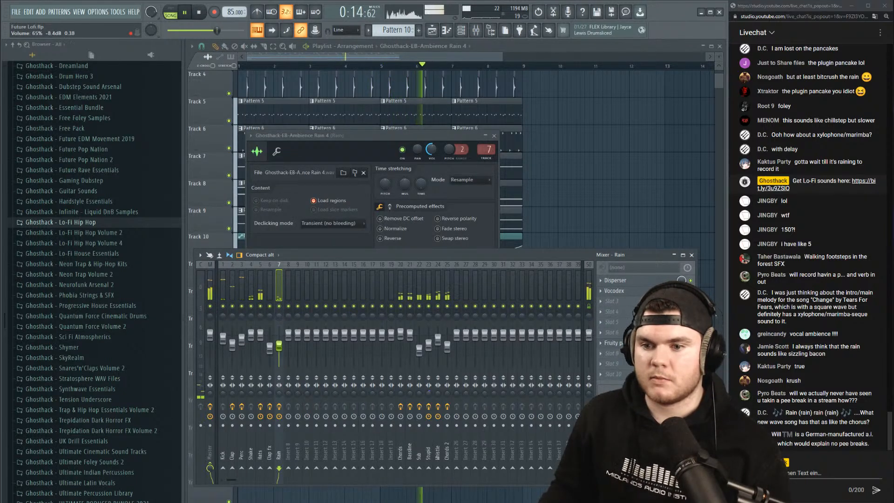
{"action": "right_click", "coordinate": [279, 305]}
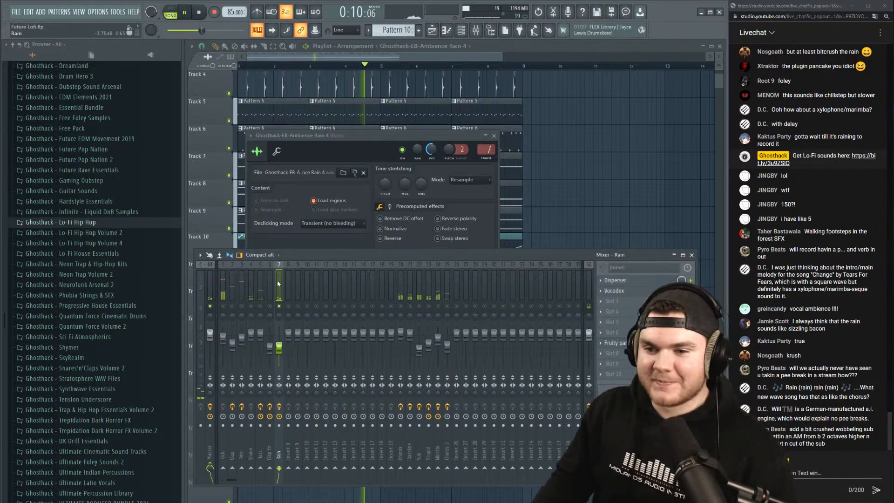
{"action": "left_click", "coordinate": [641, 304]}
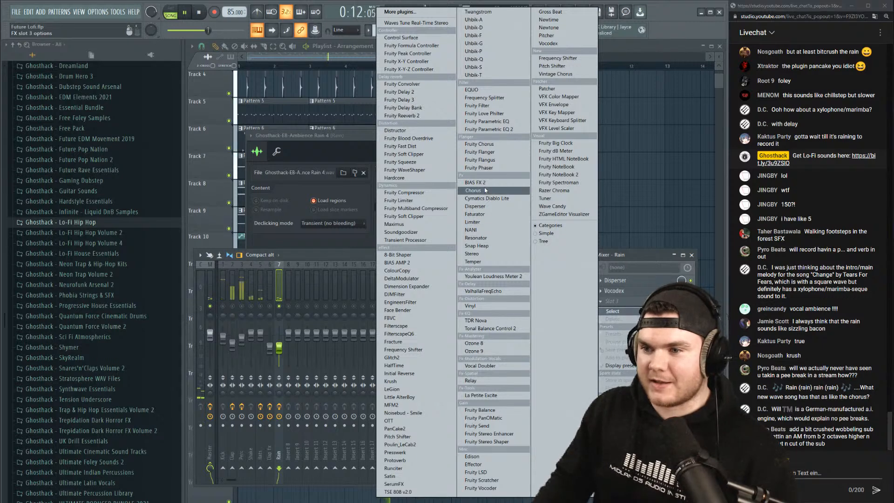
{"action": "left_click", "coordinate": [492, 238]}
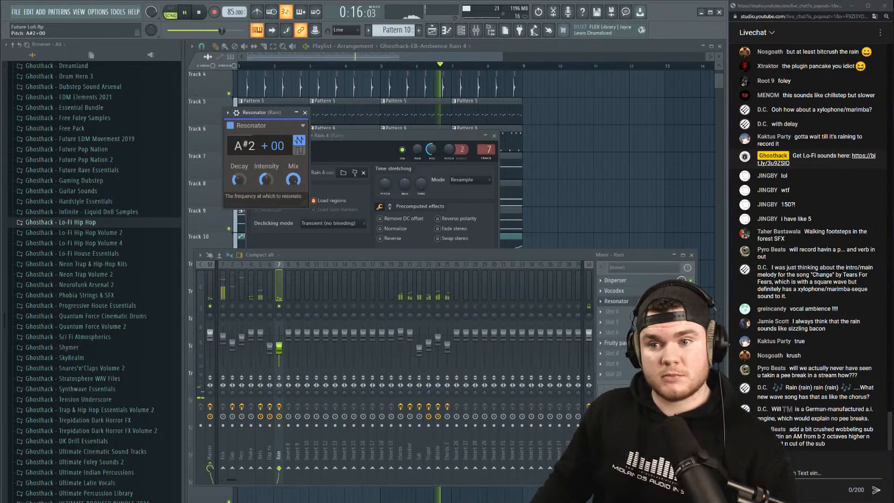
{"action": "left_click_drag", "start_coordinate": [238, 179], "coordinate": [245, 151]}
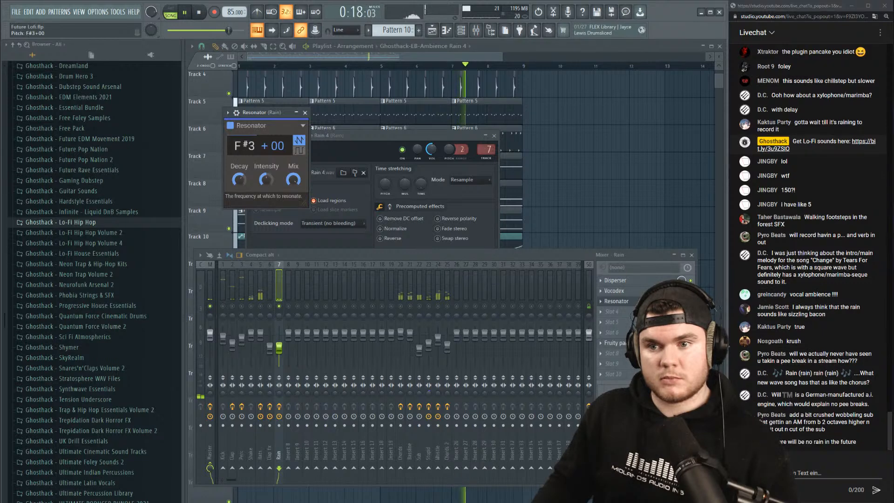
Replace Resonator with Fruity Phaser in the third slot and set its sweep frequency to 1 Hz.
{"action": "left_click", "coordinate": [601, 302]}
{"action": "mouse_move", "coordinate": [605, 311]}
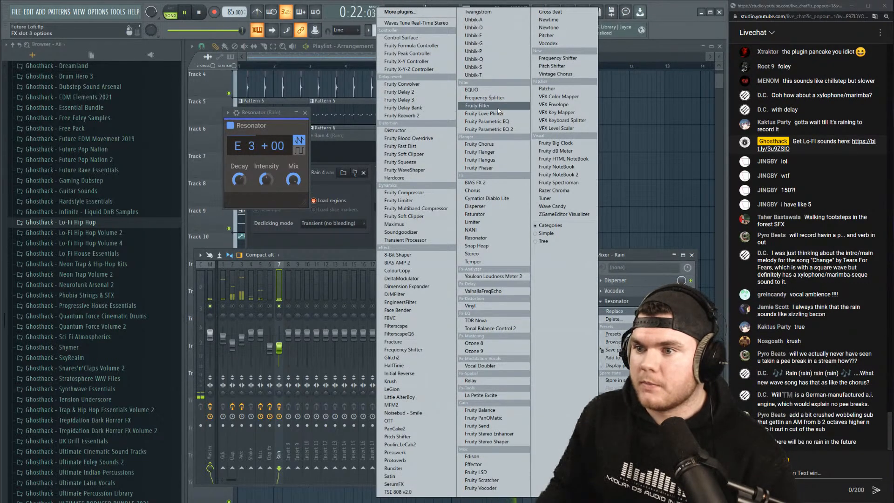
{"action": "left_click", "coordinate": [478, 167]}
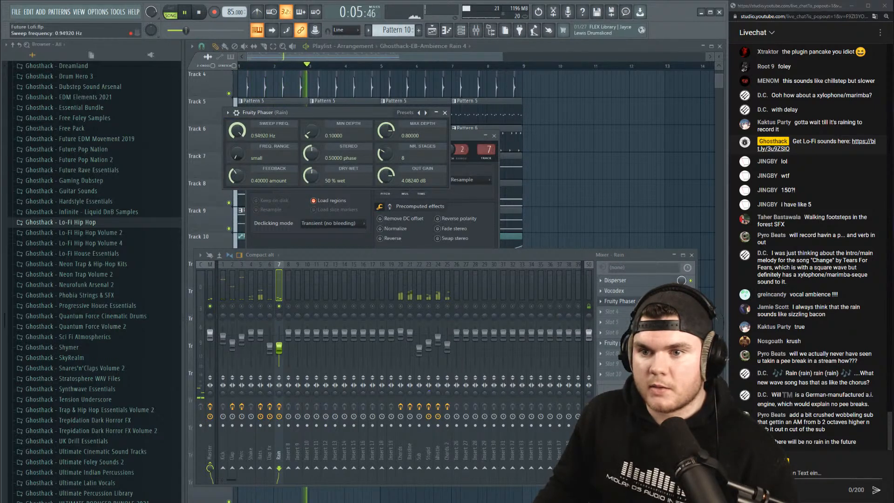
{"action": "left_click_drag", "start_coordinate": [237, 131], "coordinate": [237, 123]}
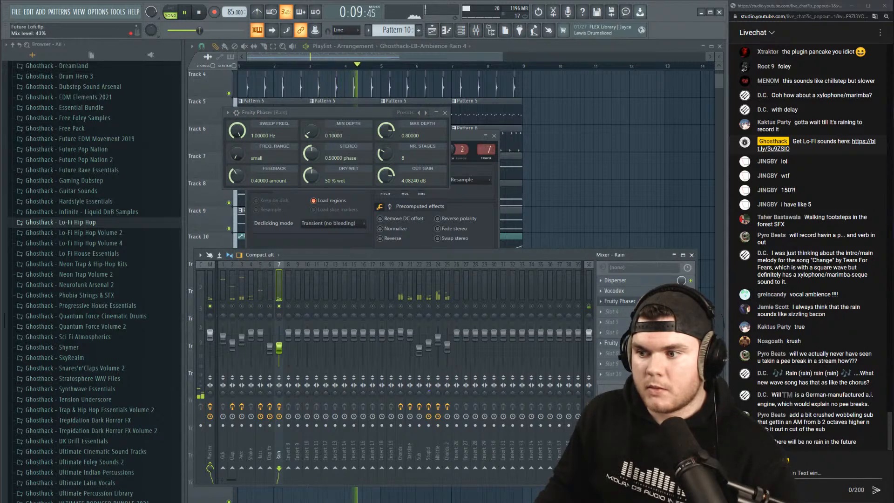
Replace Fruity Phaser with ValhallaFreqEcho, using a 0.01 ms delay, 95.20% feedback and a -748.86 Hz shift.
{"action": "left_click", "coordinate": [601, 302]}
{"action": "mouse_move", "coordinate": [615, 304]}
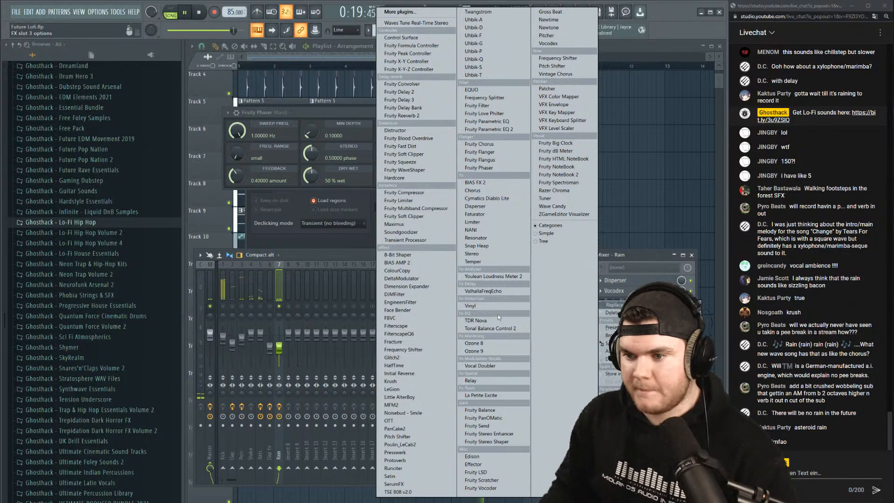
{"action": "left_click", "coordinate": [487, 291]}
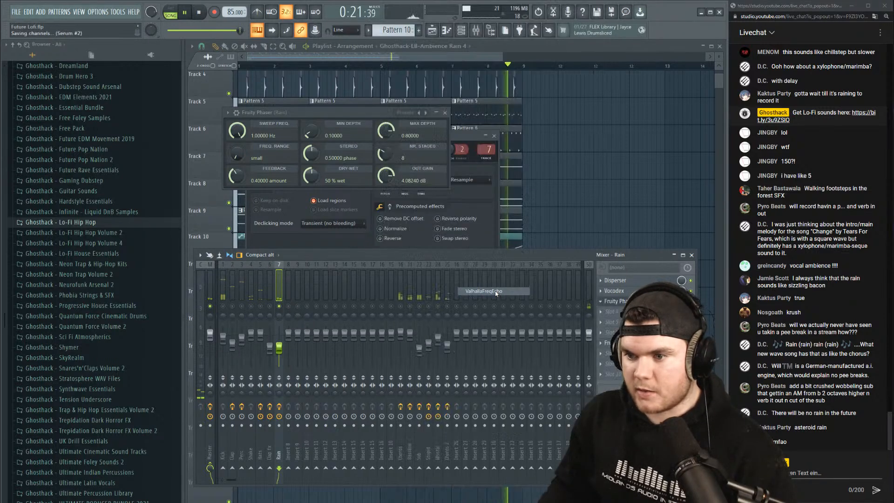
{"action": "mouse_move", "coordinate": [314, 163]}
{"action": "left_mouse_down"}
{"action": "mouse_move", "coordinate": [310, 193]}
{"action": "mouse_move", "coordinate": [351, 134]}
{"action": "mouse_move", "coordinate": [348, 153]}
{"action": "mouse_move", "coordinate": [317, 146]}
{"action": "mouse_move", "coordinate": [325, 119]}
{"action": "mouse_move", "coordinate": [320, 136]}
{"action": "mouse_move", "coordinate": [337, 152]}
{"action": "mouse_move", "coordinate": [307, 146]}
{"action": "mouse_move", "coordinate": [309, 134]}
{"action": "mouse_move", "coordinate": [307, 150]}
{"action": "left_mouse_up"}
{"action": "mouse_move", "coordinate": [275, 160]}
{"action": "left_mouse_down"}
{"action": "mouse_move", "coordinate": [279, 119]}
{"action": "mouse_move", "coordinate": [278, 153]}
{"action": "left_mouse_up"}
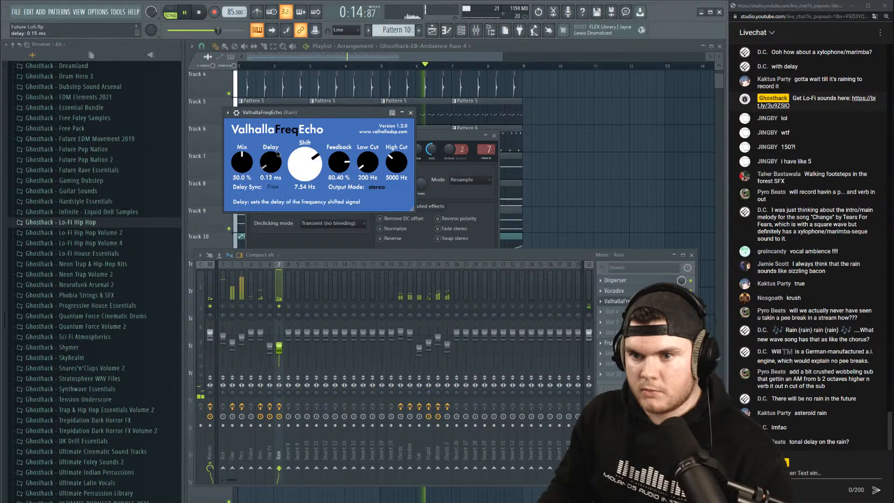
{"action": "left_click_drag", "start_coordinate": [338, 164], "coordinate": [308, 220]}
{"action": "left_click_drag", "start_coordinate": [313, 187], "coordinate": [312, 206]}
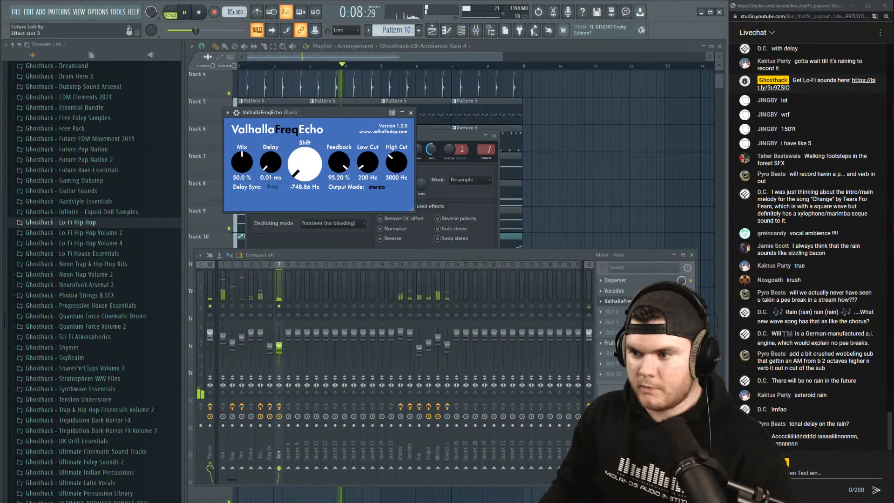
Adjust ValhallaFreqEcho's slot mix level and try Fruity Fast Dist in the Rain channel's fourth effect slot.
{"action": "left_click", "coordinate": [617, 301]}
{"action": "left_click_drag", "start_coordinate": [680, 302], "coordinate": [681, 331]}
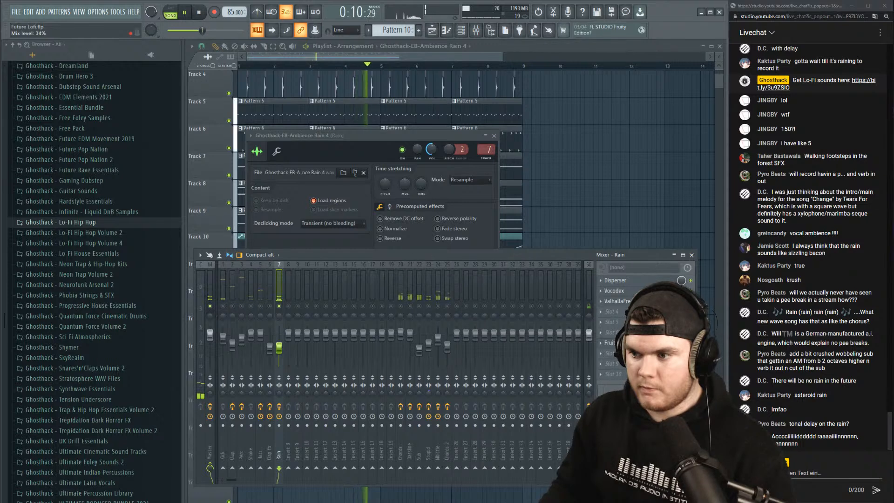
{"action": "left_click", "coordinate": [610, 312]}
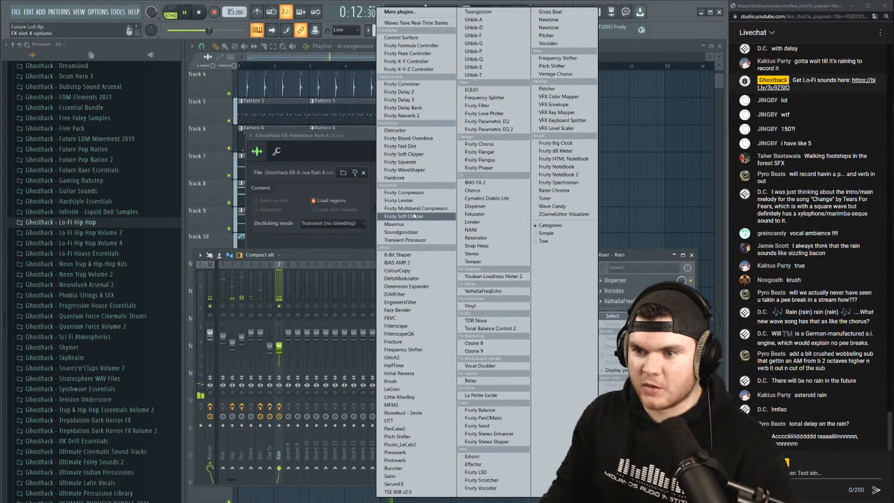
{"action": "left_click", "coordinate": [404, 146]}
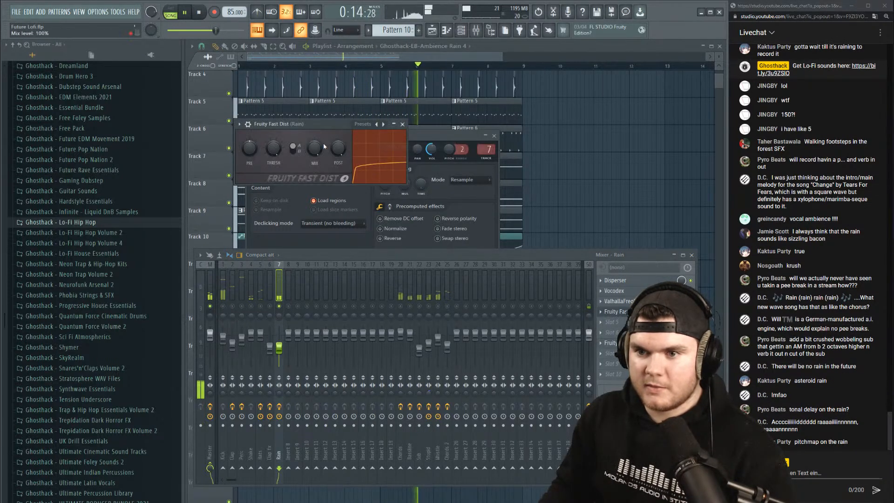
Stop playback and retune ValhallaFreqEcho to a 15.6% mix, 72.80% feedback and a 15.08 Hz shift.
{"action": "left_click", "coordinate": [617, 301]}
{"action": "left_click_drag", "start_coordinate": [305, 164], "coordinate": [308, 133]}
{"action": "mouse_move", "coordinate": [307, 140]}
{"action": "left_mouse_down"}
{"action": "mouse_move", "coordinate": [305, 100]}
{"action": "mouse_move", "coordinate": [305, 127]}
{"action": "left_mouse_up"}
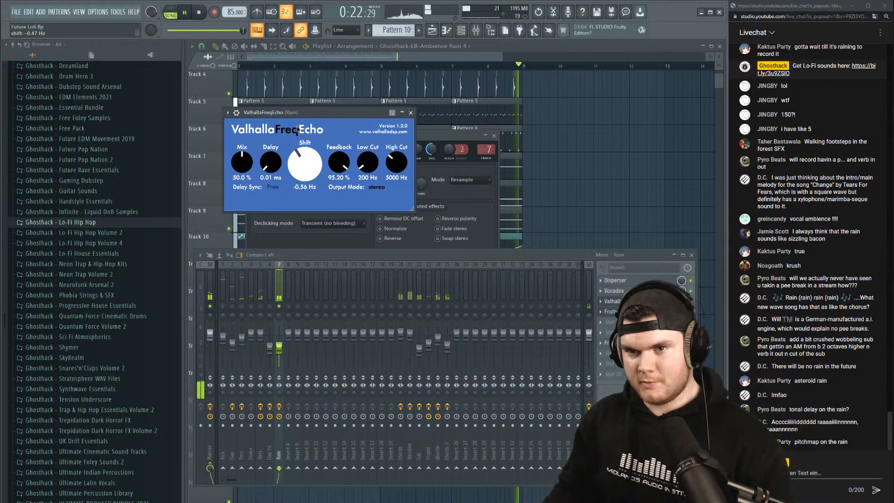
{"action": "left_click", "coordinate": [200, 14]}
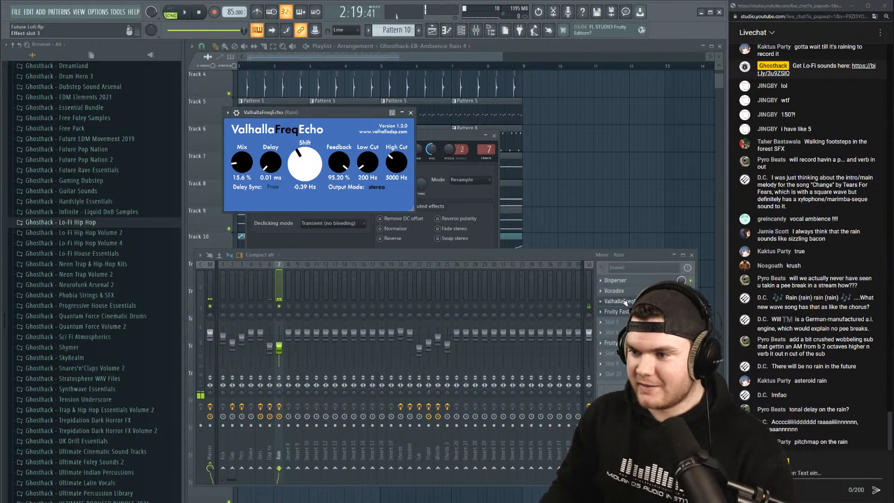
{"action": "left_click_drag", "start_coordinate": [305, 161], "coordinate": [299, 133]}
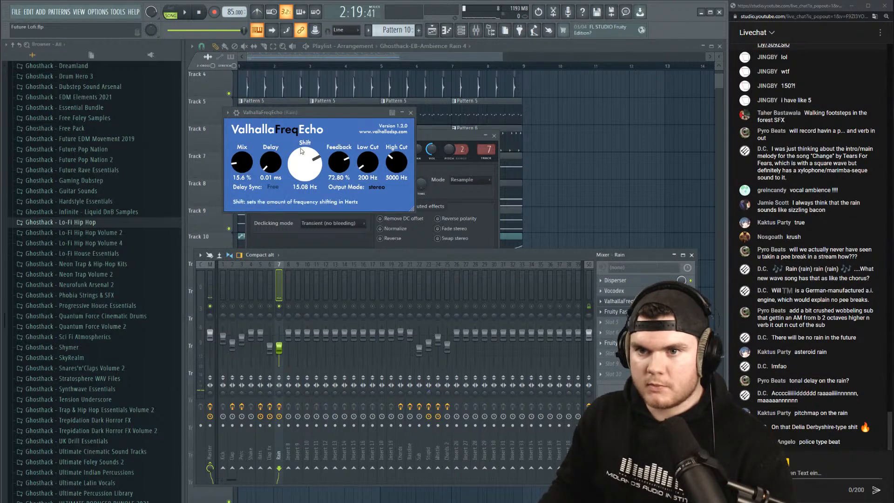
Restart playback and try ValhallaFreqEcho with an 81.6% mix, 0.91 ms delay, 77.20% feedback and a -19.67 Hz shift.
{"action": "left_click", "coordinate": [196, 16]}
{"action": "key", "text": "space"}
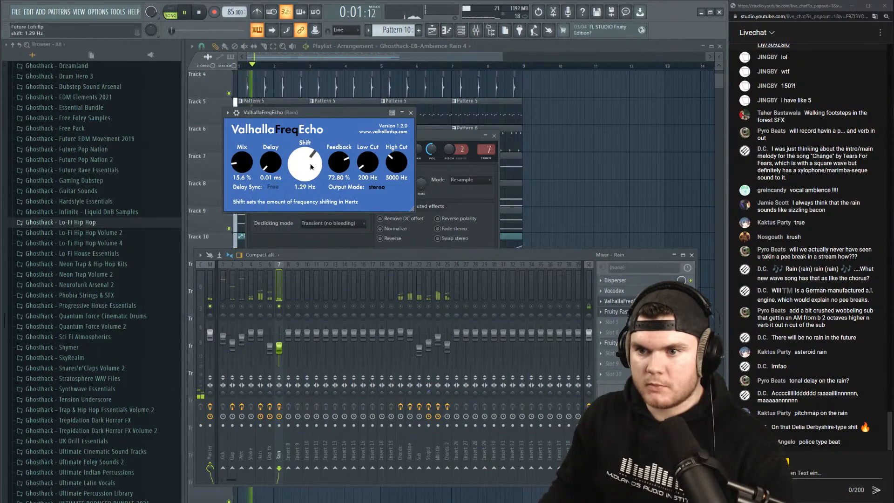
{"action": "left_click_drag", "start_coordinate": [311, 165], "coordinate": [265, 105]}
{"action": "left_click_drag", "start_coordinate": [261, 136], "coordinate": [244, 105]}
{"action": "left_click_drag", "start_coordinate": [273, 164], "coordinate": [312, 210]}
{"action": "left_click_drag", "start_coordinate": [340, 163], "coordinate": [300, 163]}
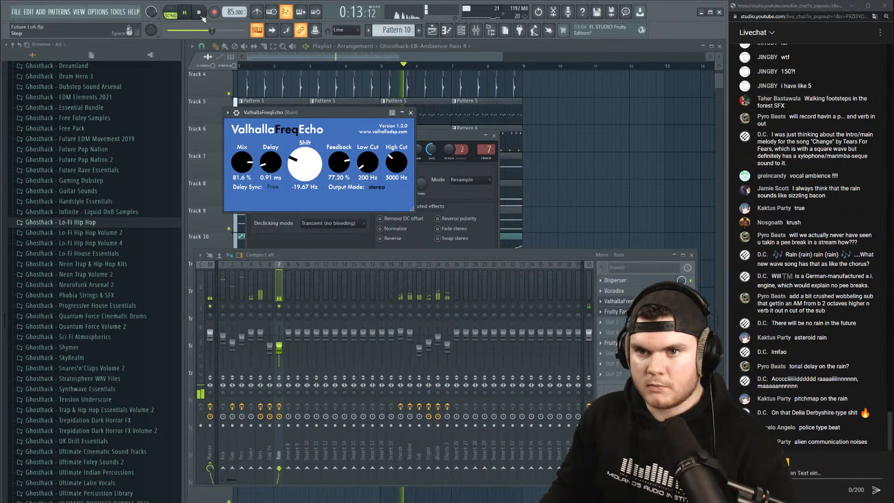
Stop playback and delete both ValhallaFreqEcho and Fruity Fast Dist from the Rain channel.
{"action": "key", "text": "space"}
{"action": "left_click", "coordinate": [612, 318]}
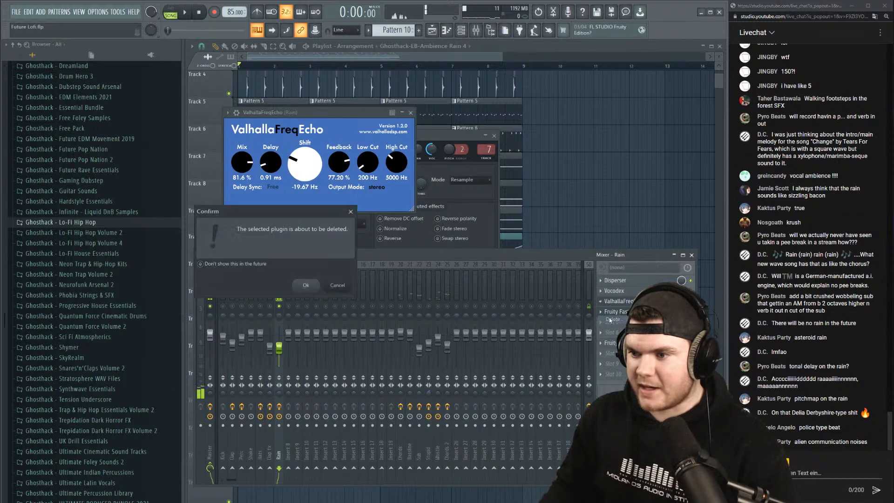
{"action": "left_click", "coordinate": [307, 288]}
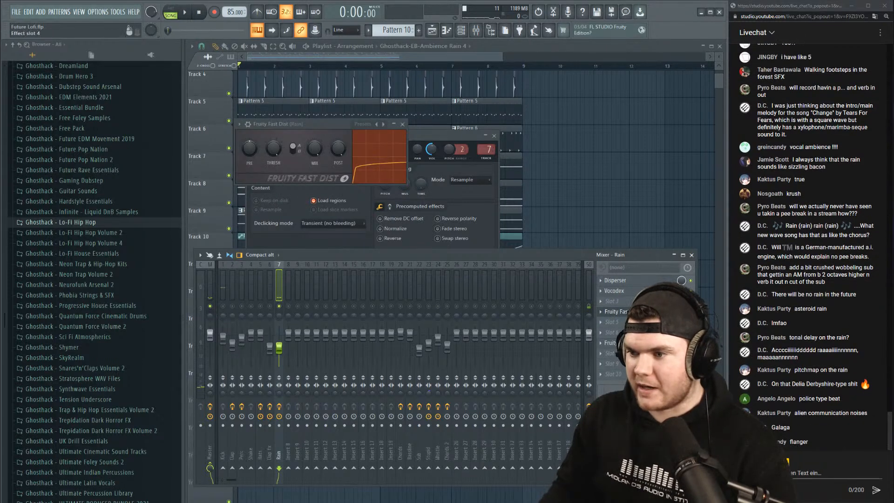
{"action": "left_click", "coordinate": [622, 314]}
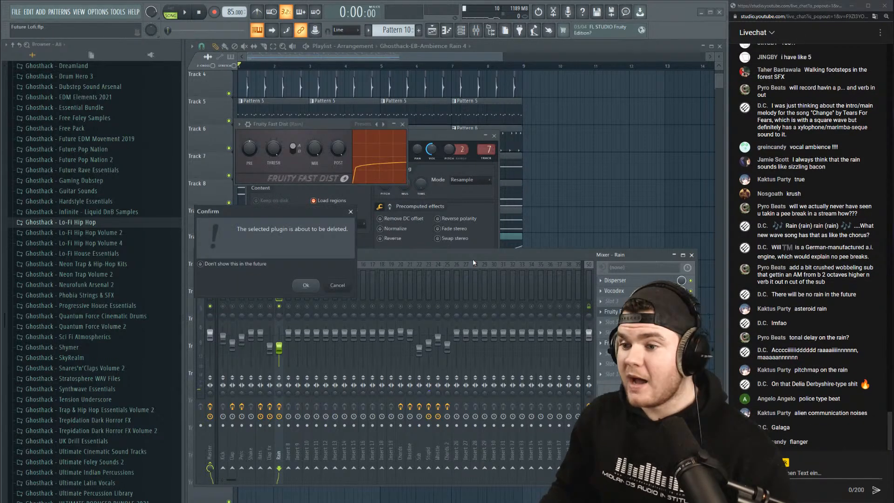
{"action": "left_click", "coordinate": [318, 281]}
Play the full mix and set the Rain channel's volume to 61% (-9.6 dB).
{"action": "key", "text": "space"}
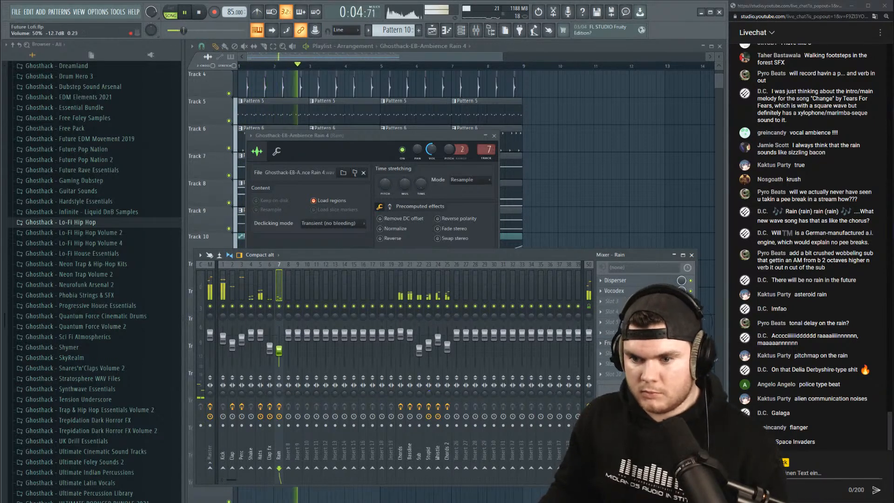
{"action": "left_click_drag", "start_coordinate": [281, 352], "coordinate": [282, 349]}
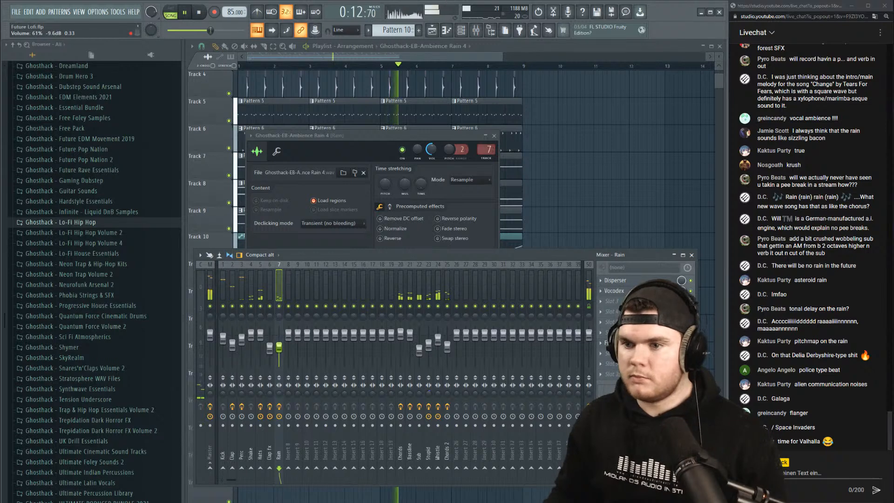
Select all playlist clips of the eight-bar loop, duplicate them directly after the original from bar 9, and stop playback.
{"action": "left_click", "coordinate": [484, 46]}
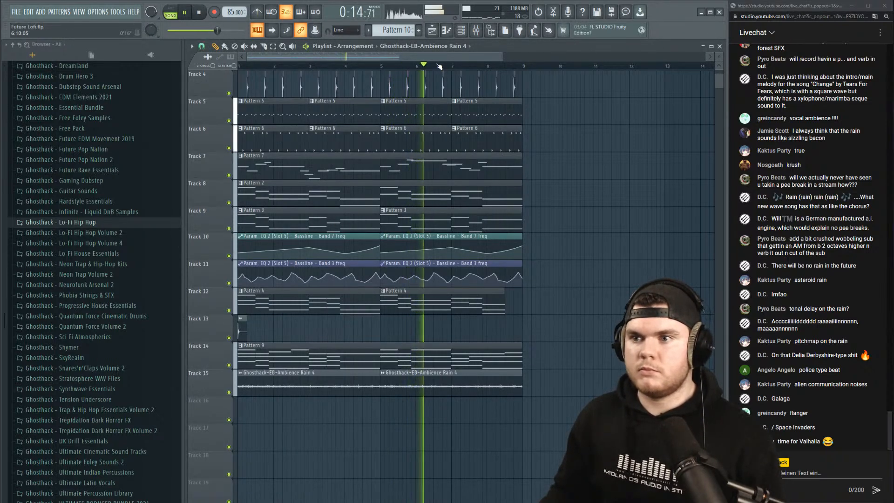
{"action": "scroll", "coordinate": [438, 68], "scroll_direction": "down", "scroll_amount": 3}
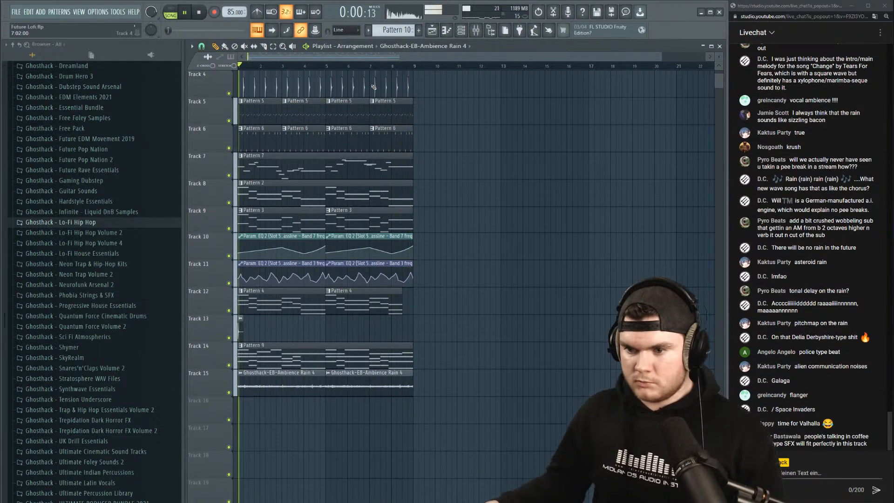
{"action": "left_click_drag", "start_coordinate": [549, 448], "coordinate": [139, 4]}
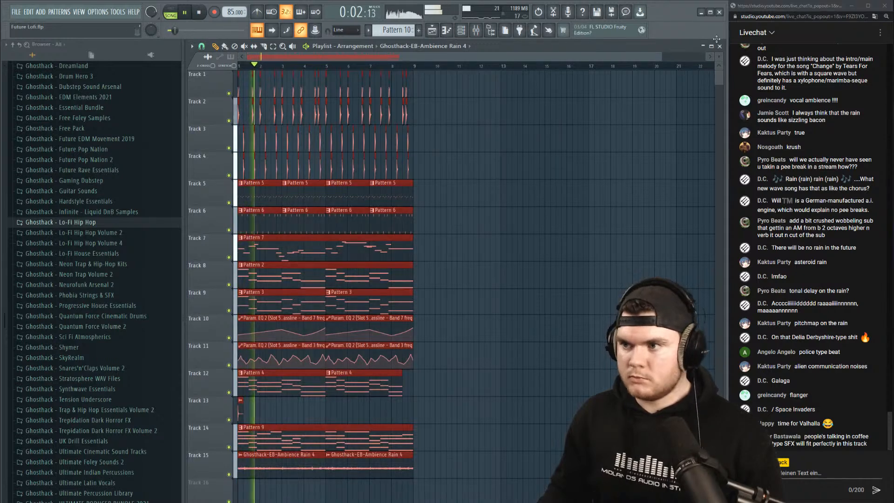
{"action": "left_click_drag", "start_coordinate": [718, 57], "coordinate": [719, 68]}
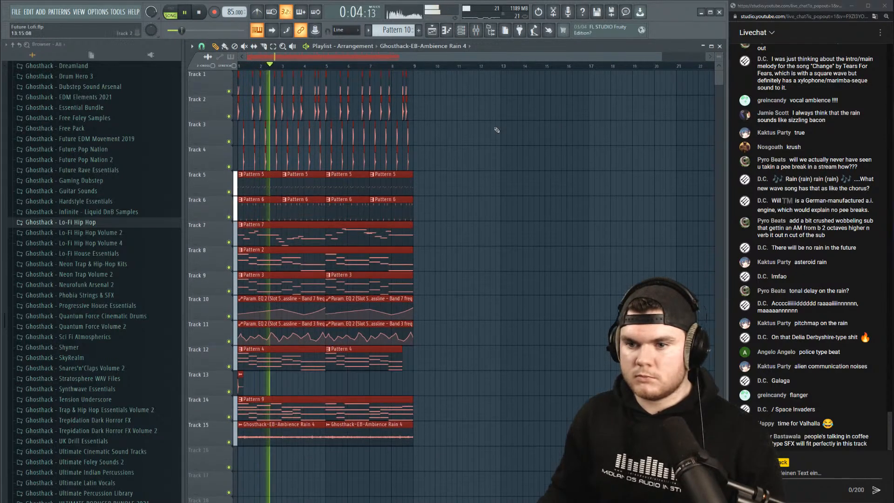
{"action": "key", "text": "ctrl+b"}
{"action": "left_click_drag", "start_coordinate": [489, 186], "coordinate": [487, 189]}
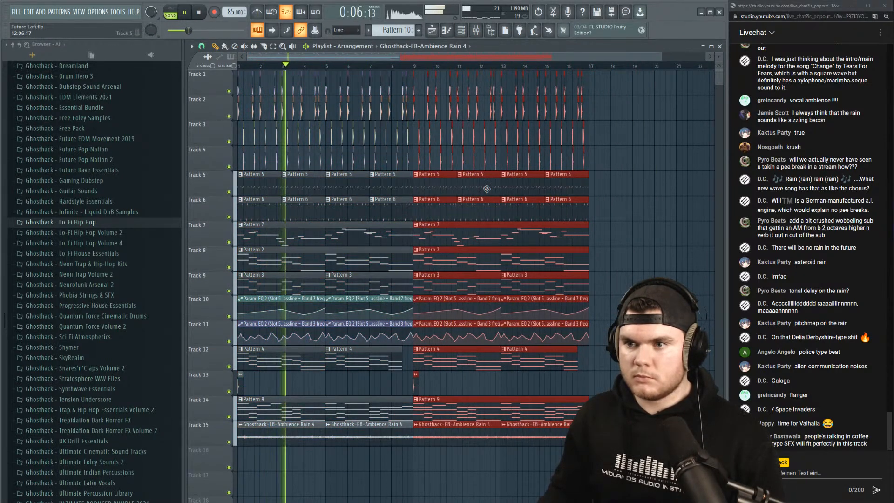
{"action": "key", "text": "space"}
{"action": "left_click", "coordinate": [657, 233]}
{"action": "right_click", "coordinate": [657, 234]}
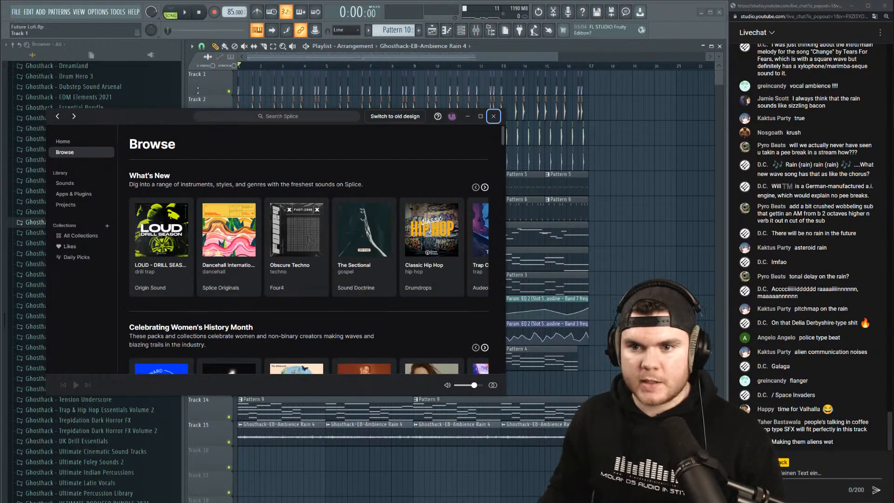
Switch to the Splice app and move its window almost entirely off the visible screen.
{"action": "left_click_drag", "start_coordinate": [184, 115], "coordinate": [0, 55]}
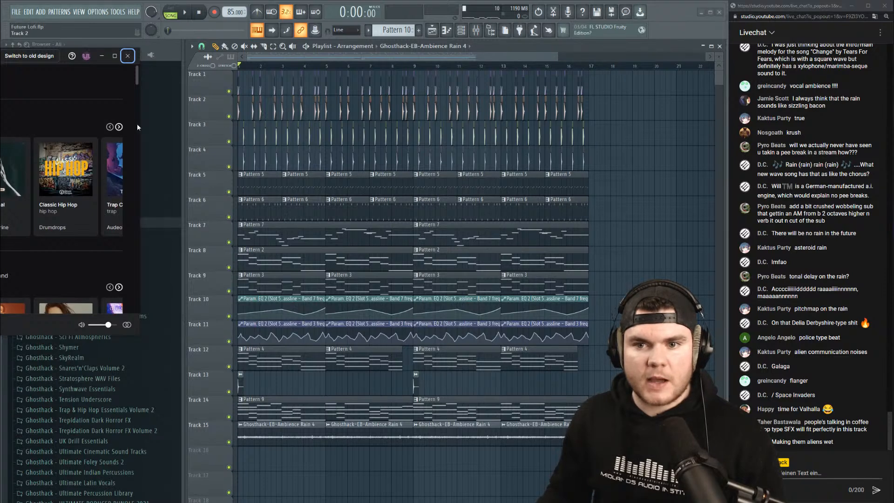
{"action": "left_click_drag", "start_coordinate": [139, 118], "coordinate": [35, 118]}
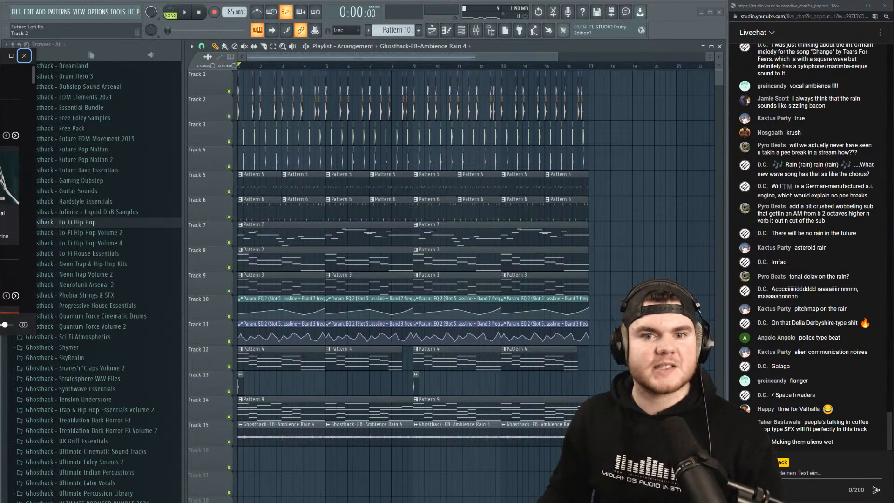
{"action": "left_click_drag", "start_coordinate": [0, 55], "coordinate": [0, 58]}
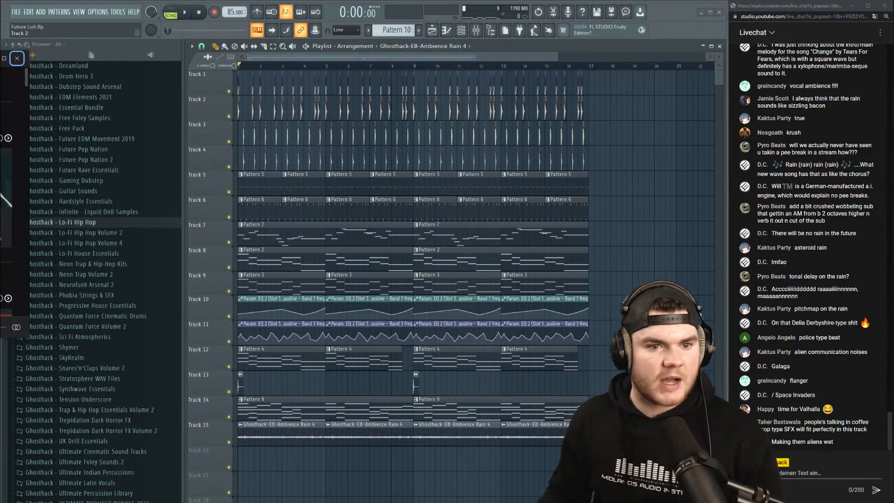
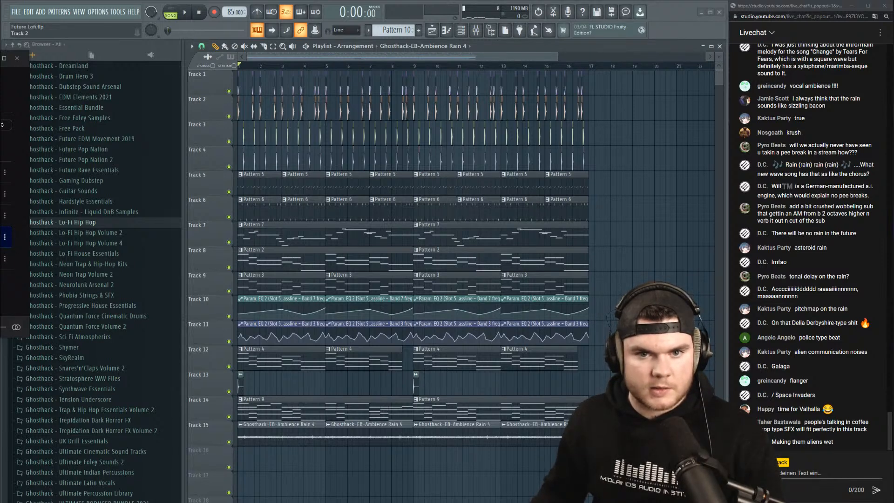
Add the Splice sample fr_insp126_buttonbashr_clapimpact.wav to Track 12 of the FL Studio playlist, past the loop's end, and close the Splice window.
{"action": "left_click_drag", "start_coordinate": [0, 58], "coordinate": [238, 111]}
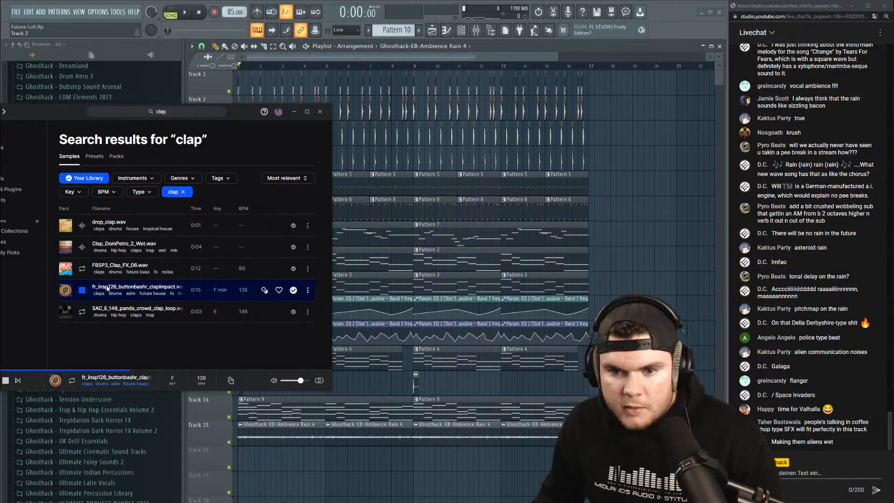
{"action": "left_click_drag", "start_coordinate": [196, 290], "coordinate": [686, 356]}
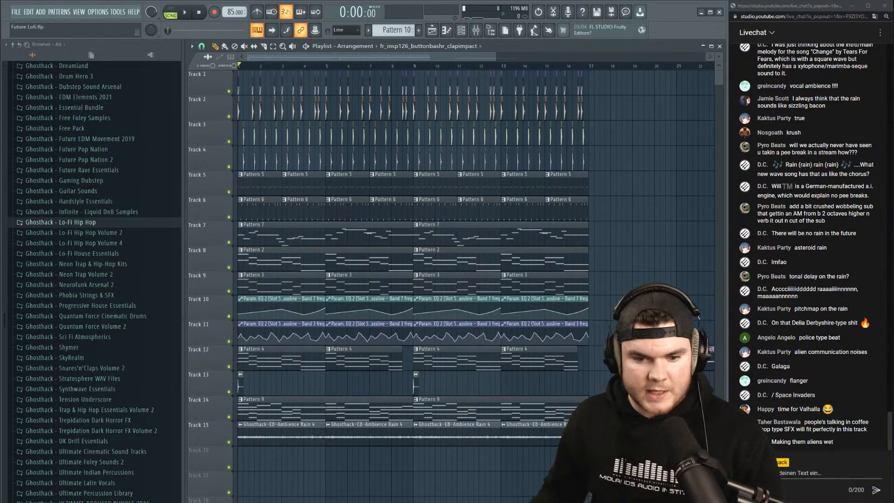
{"action": "key", "text": "alt+Tab"}
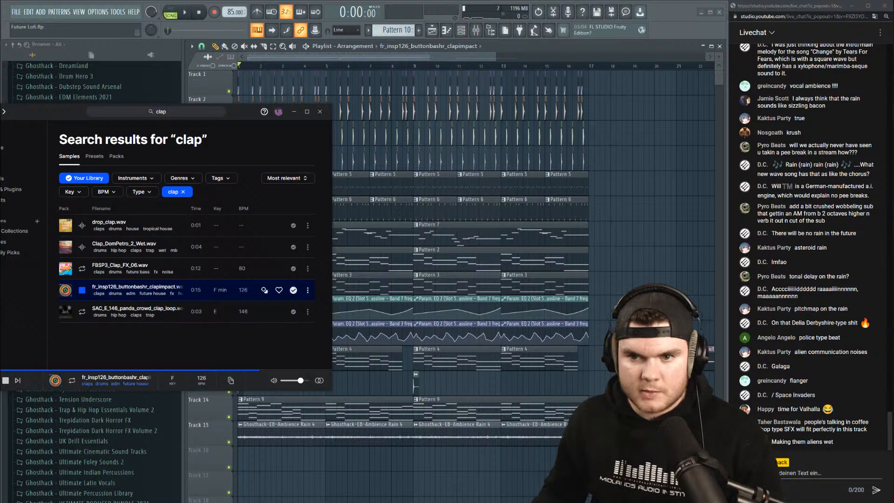
{"action": "left_click", "coordinate": [317, 113]}
Trim the clapimpact clip to its first hit, play it, and set its channel volume to 63% (-9.0 dB).
{"action": "left_click_drag", "start_coordinate": [401, 55], "coordinate": [546, 57]}
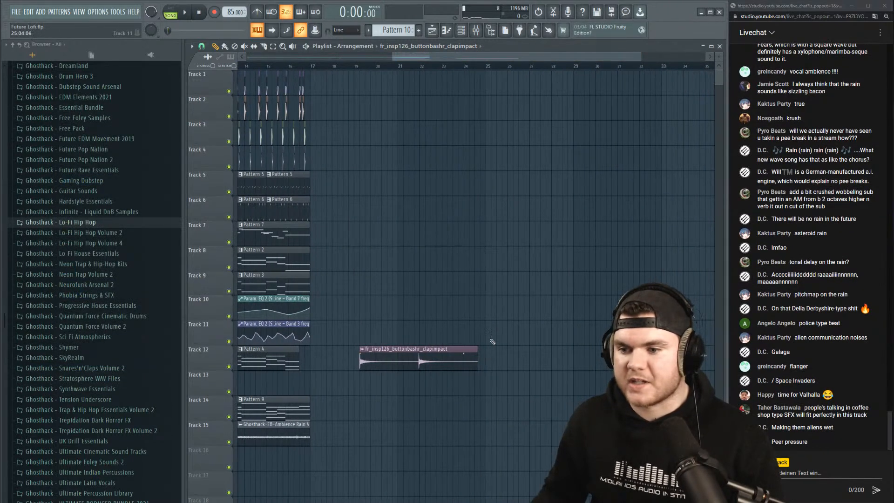
{"action": "mouse_move", "coordinate": [424, 349]}
{"action": "left_mouse_down"}
{"action": "mouse_move", "coordinate": [493, 348]}
{"action": "mouse_move", "coordinate": [416, 348]}
{"action": "left_mouse_up"}
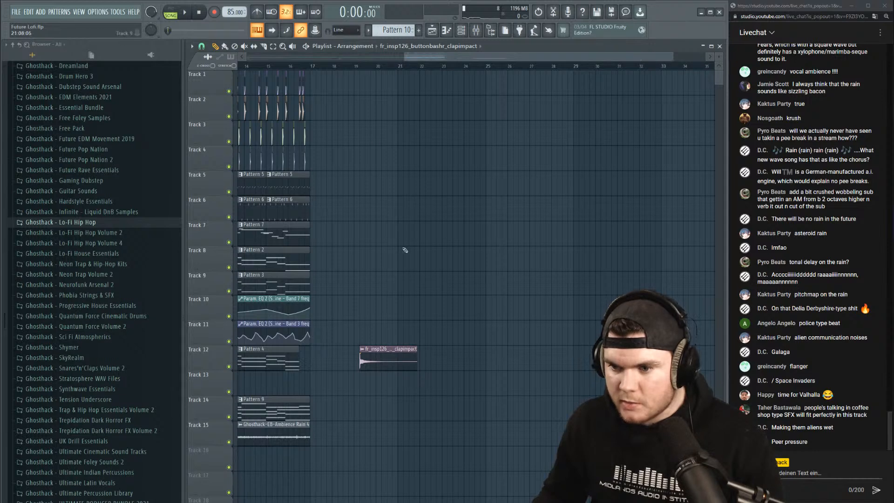
{"action": "key", "text": "space"}
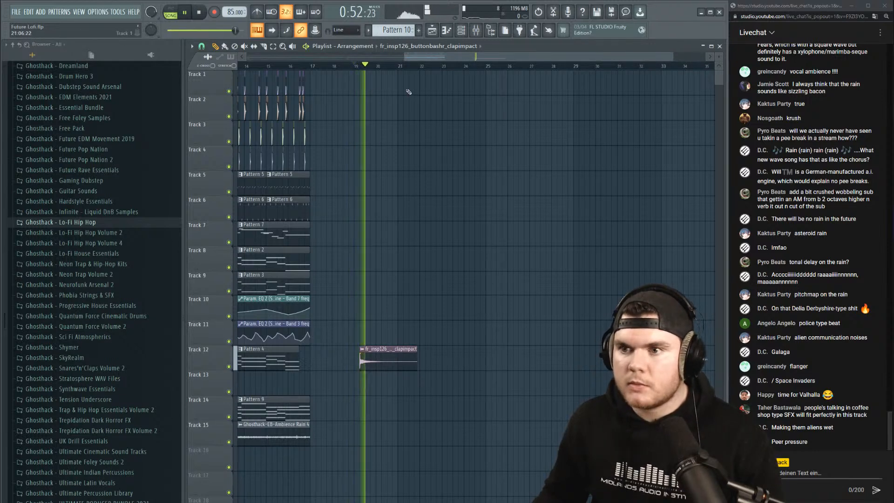
{"action": "double_click", "coordinate": [380, 349]}
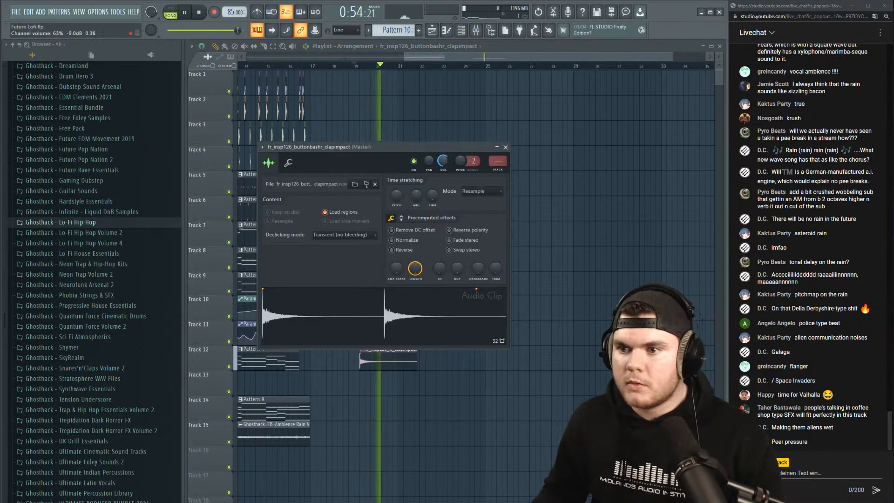
{"action": "key", "text": "space"}
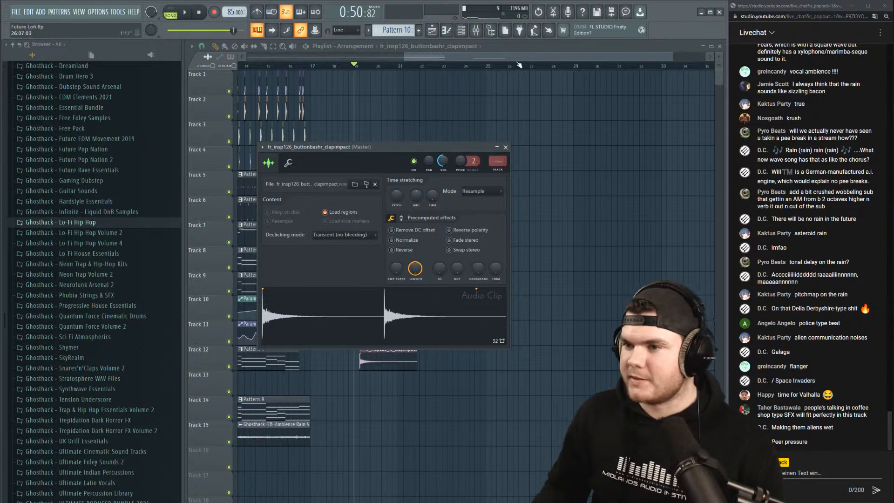
Move the clapimpact clip to the start of Track 16 and set its channel volume to 38% (-16.6 dB) while playing the mix.
{"action": "left_click_drag", "start_coordinate": [516, 58], "coordinate": [212, 64]}
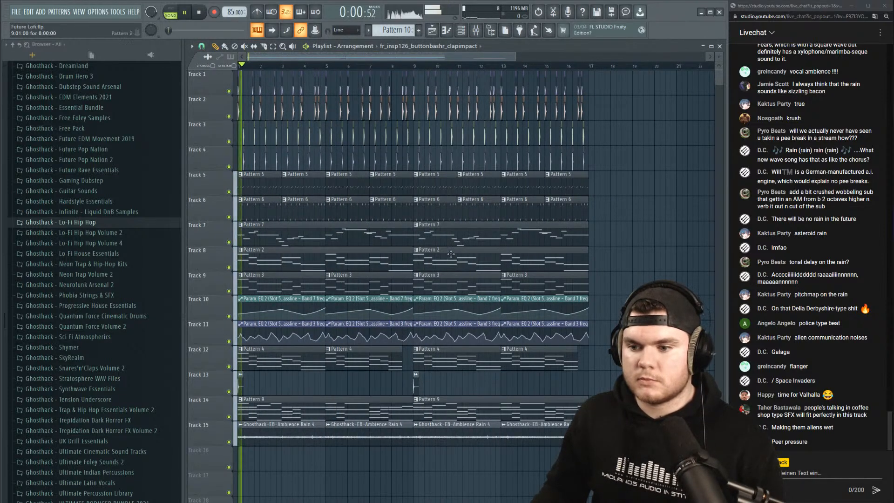
{"action": "scroll", "coordinate": [270, 372], "scroll_direction": "down", "scroll_amount": 2}
{"action": "key", "text": "space"}
{"action": "left_click_drag", "start_coordinate": [267, 434], "coordinate": [265, 407]}
{"action": "key", "text": "space"}
{"action": "double_click", "coordinate": [265, 406]}
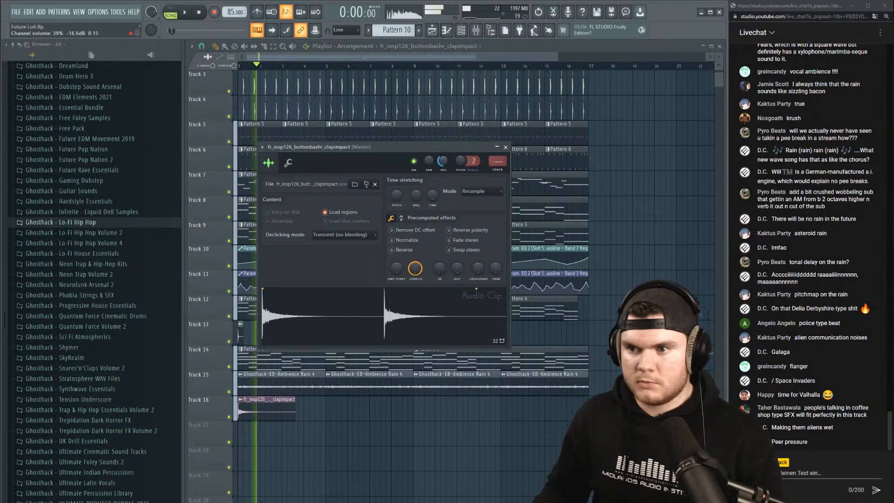
{"action": "scroll", "coordinate": [221, 327], "scroll_direction": "down", "scroll_amount": 1}
{"action": "key", "text": "space"}
Solo Track 13 and Track 16 in turn to compare their sounds, and check the channel settings of both clips.
{"action": "right_click", "coordinate": [228, 316]}
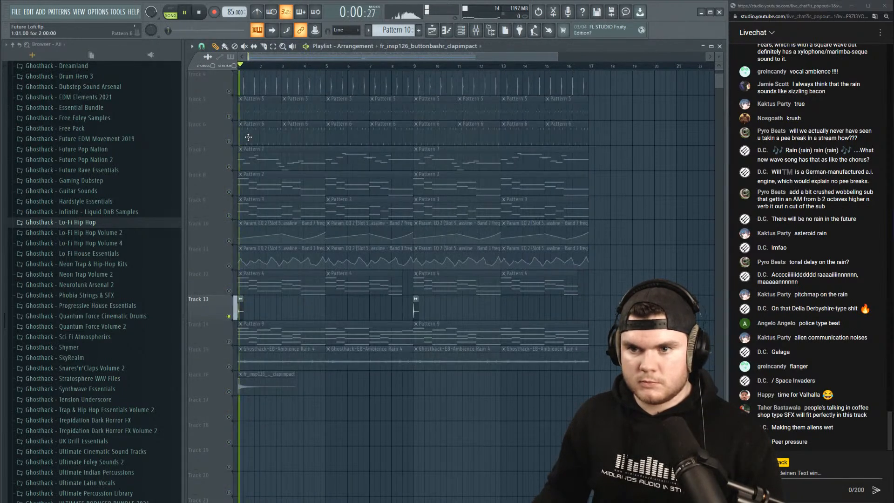
{"action": "right_click", "coordinate": [229, 392]}
{"action": "double_click", "coordinate": [261, 384]}
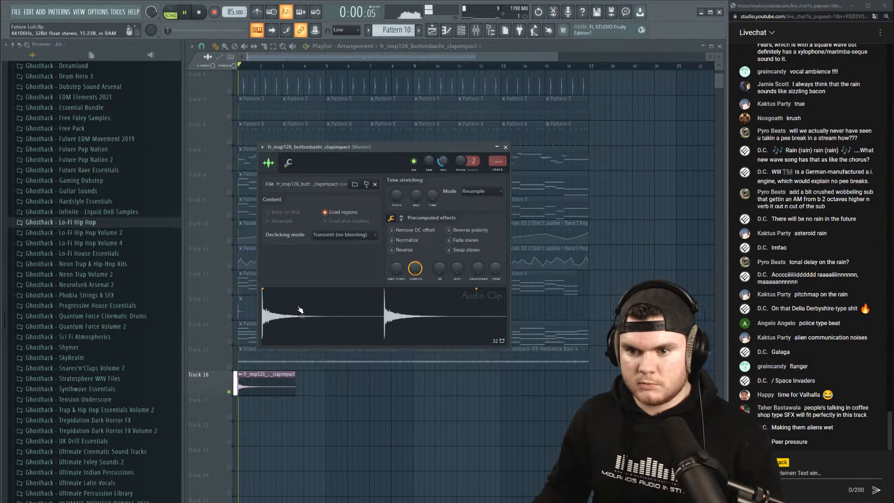
{"action": "double_click", "coordinate": [241, 309]}
{"action": "left_click", "coordinate": [473, 112]}
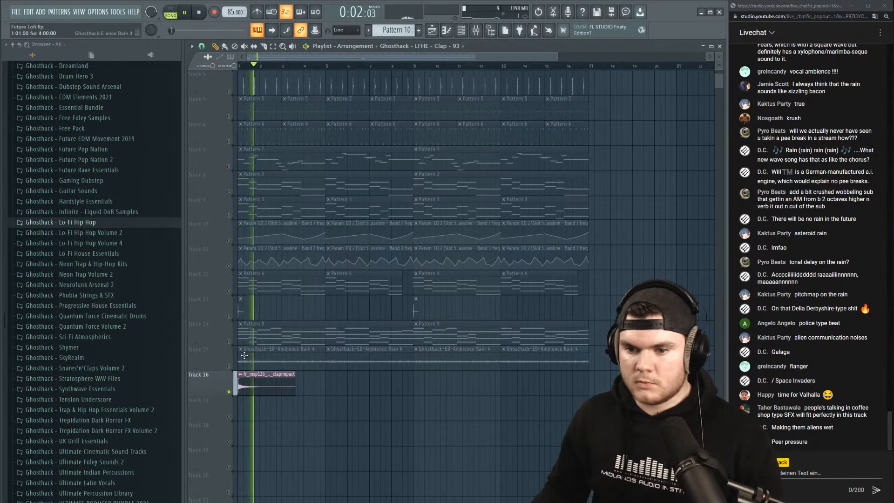
Route the clapimpact channel to mixer track 6 (Clap fx) and play it both soloed and with all tracks.
{"action": "key", "text": "space"}
{"action": "double_click", "coordinate": [261, 384]}
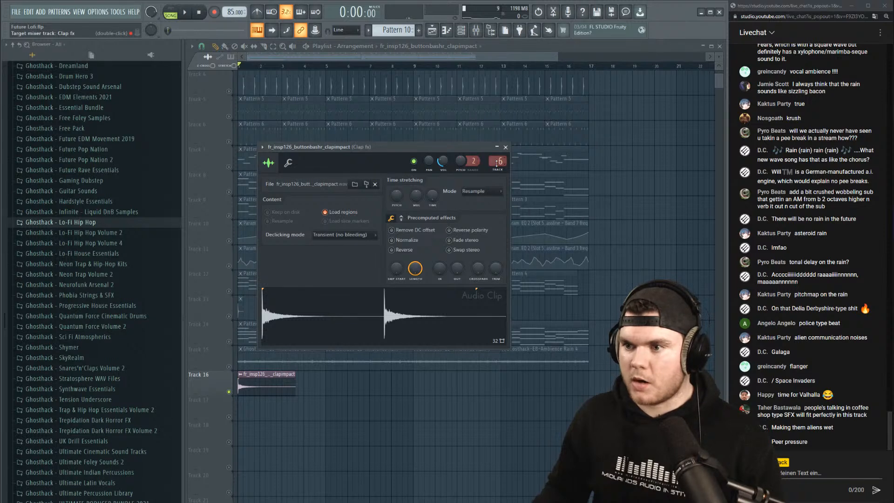
{"action": "left_click", "coordinate": [504, 147]}
{"action": "key", "text": "space"}
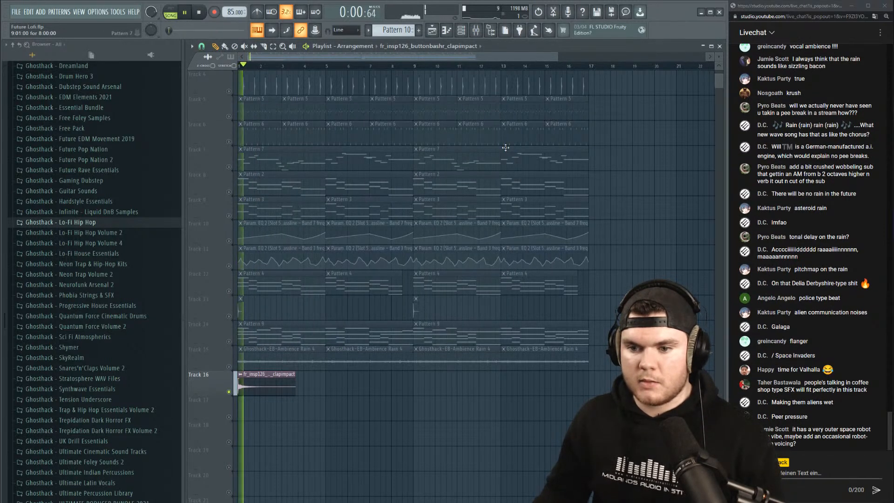
{"action": "double_click", "coordinate": [255, 384]}
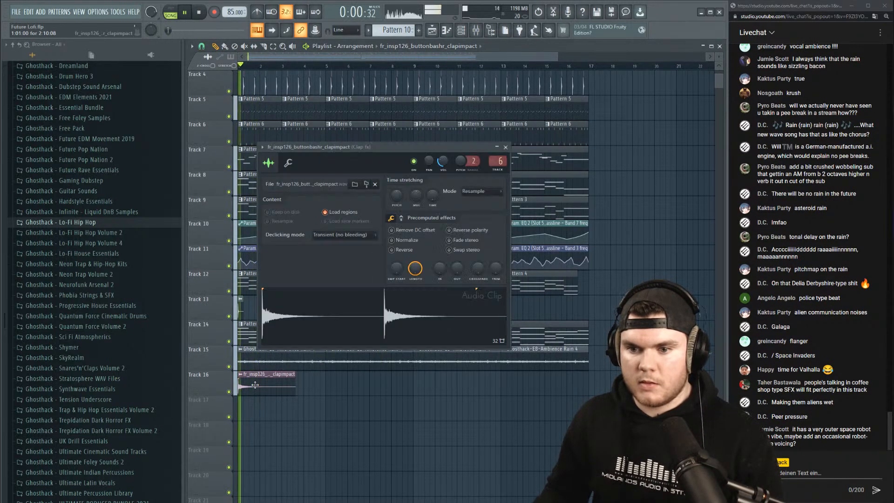
{"action": "left_click", "coordinate": [505, 147]}
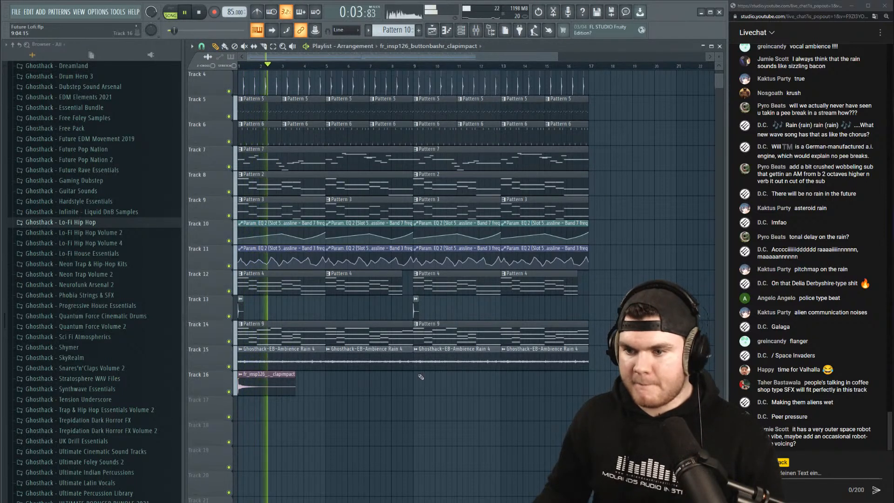
Place copies of the clapimpact clip on Track 16 at bars 5, 9 and 13.
{"action": "left_click", "coordinate": [331, 377]}
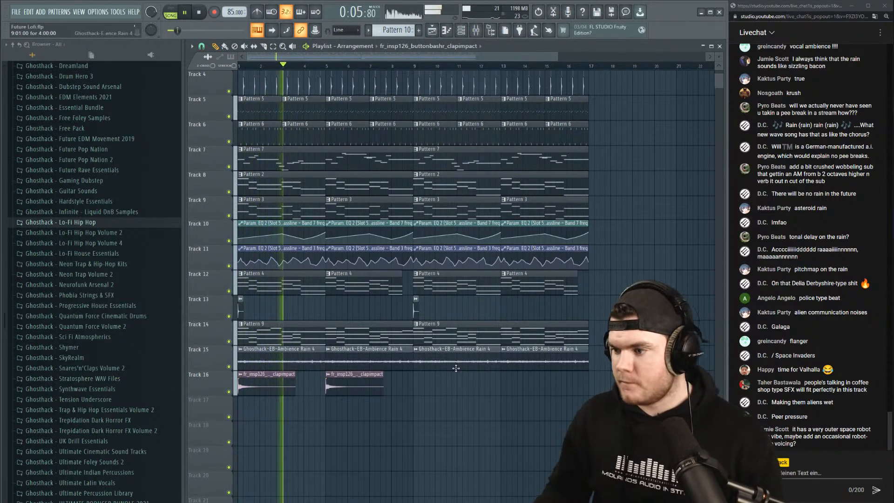
{"action": "left_click", "coordinate": [419, 377]}
{"action": "left_click", "coordinate": [502, 377]}
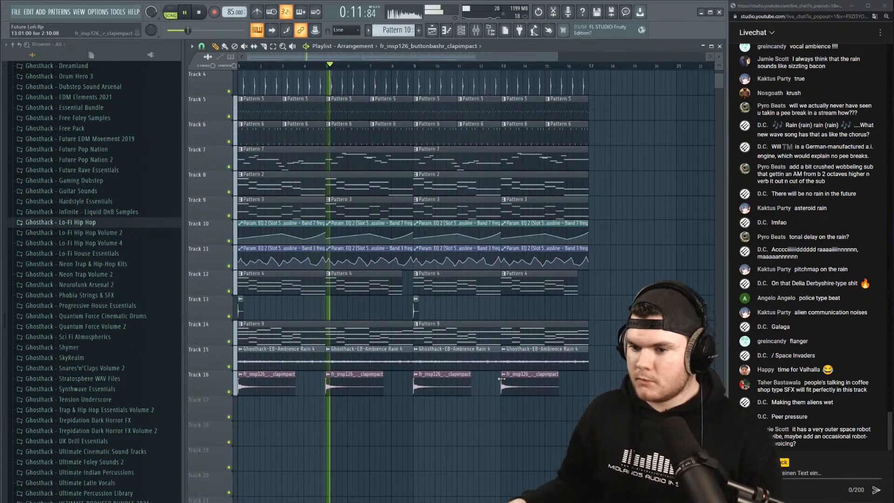
Lower the low-cut frequency of Fruity Parametric EQ 2 on the Clap fx mixer track, stop playback and save the project.
{"action": "double_click", "coordinate": [340, 387]}
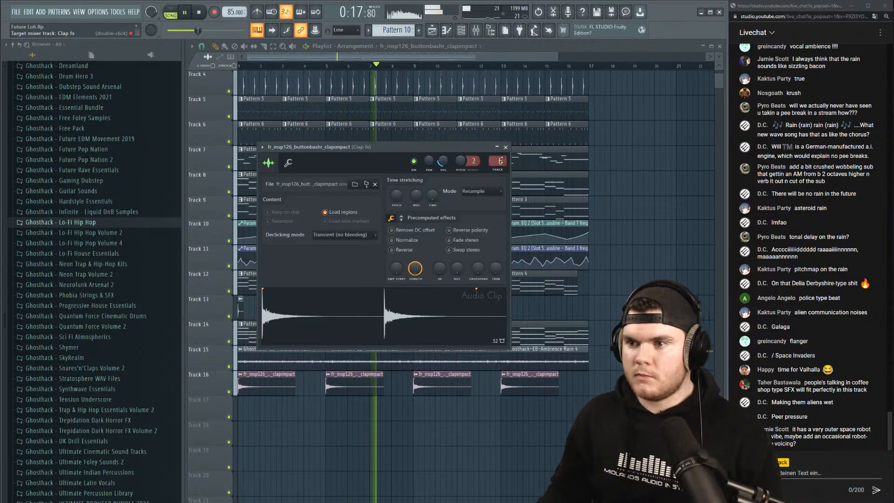
{"action": "key", "text": "F9"}
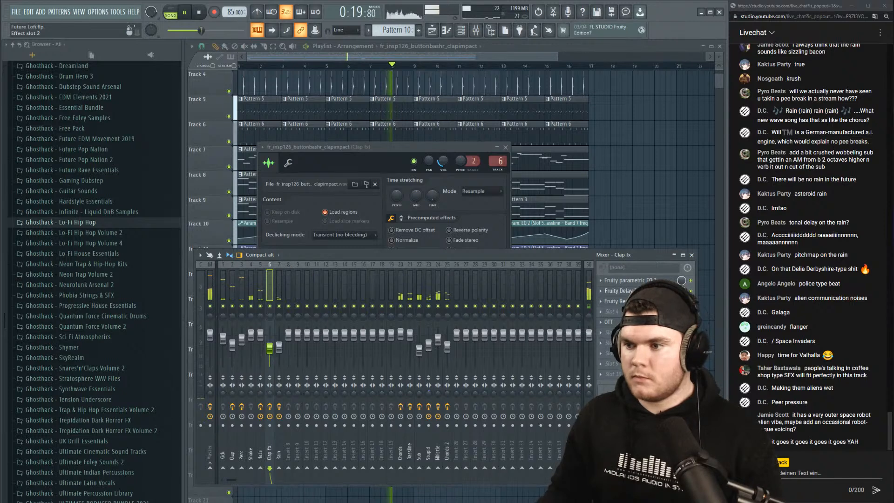
{"action": "left_click", "coordinate": [629, 281]}
{"action": "left_click_drag", "start_coordinate": [382, 234], "coordinate": [372, 234]}
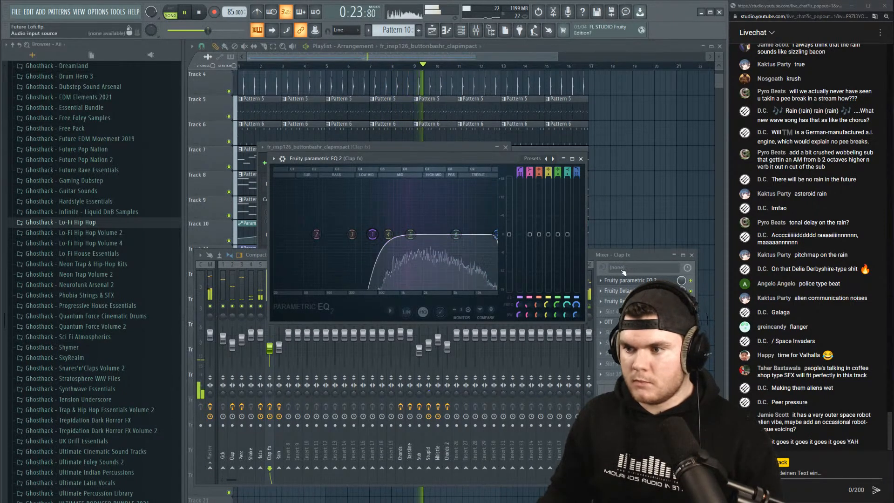
{"action": "left_click", "coordinate": [580, 159]}
{"action": "left_click", "coordinate": [589, 47]}
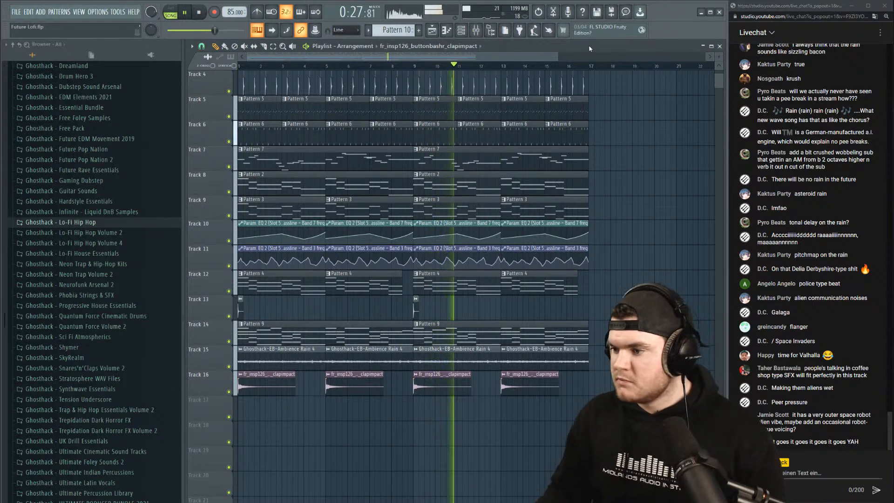
{"action": "key", "text": "space"}
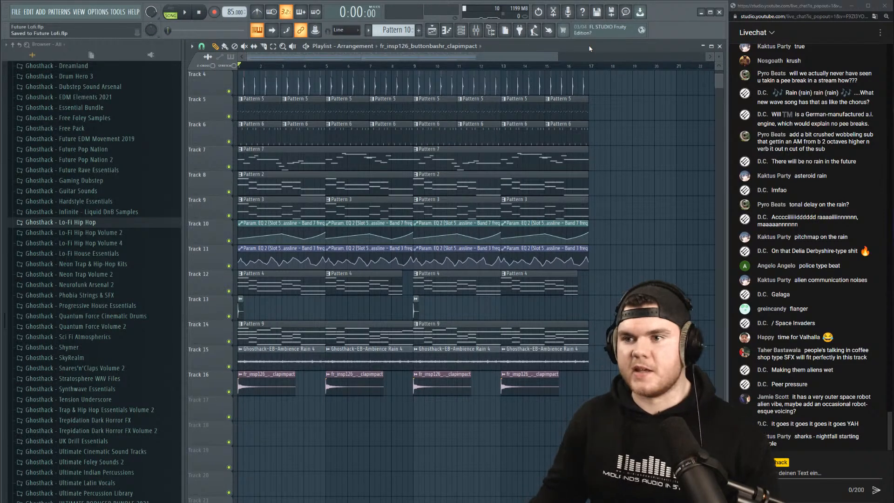
Show the Unsorted channels in the Channel rack and add a new Serum instrument.
{"action": "left_click", "coordinate": [461, 31]}
{"action": "left_click", "coordinate": [354, 88]}
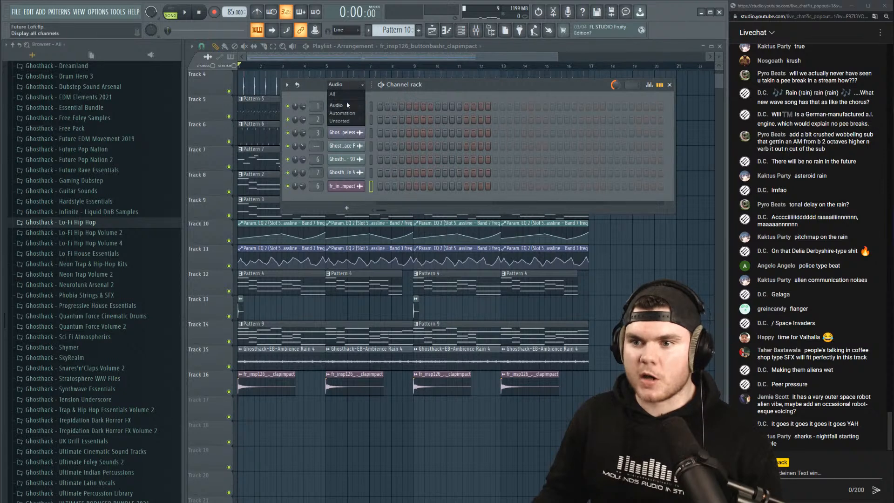
{"action": "left_click", "coordinate": [346, 122]}
{"action": "right_click", "coordinate": [356, 257]}
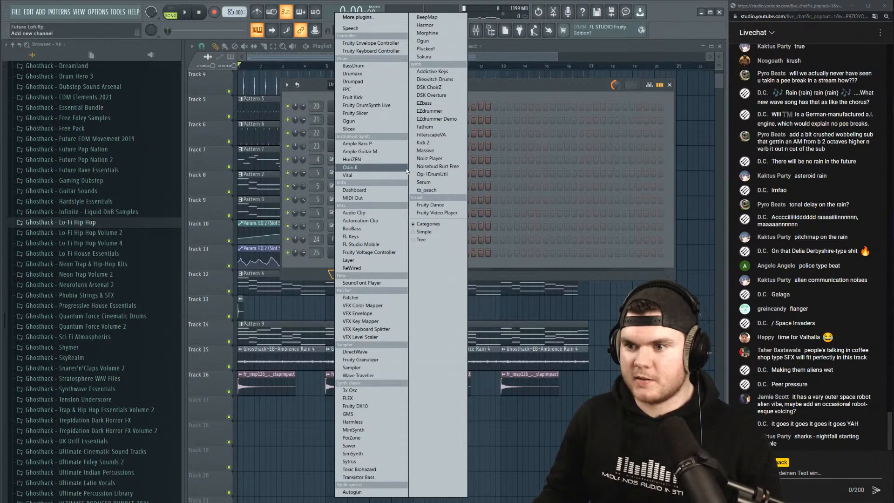
{"action": "left_click", "coordinate": [419, 182]}
{"action": "left_click_drag", "start_coordinate": [336, 88], "coordinate": [308, 83]}
Load the 32 Harmonic wavetable from Ghosthack - Next Gen Presets for Serum into oscillator A and show it as a flat waveform.
{"action": "left_click", "coordinate": [296, 132]}
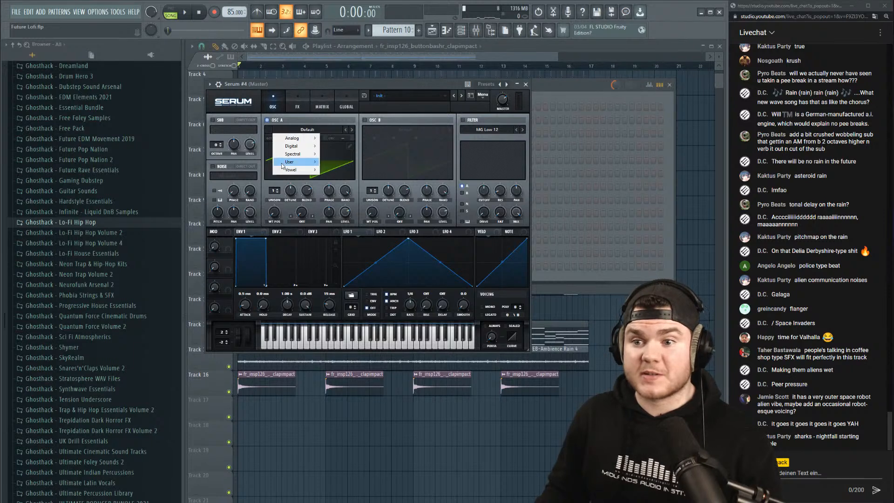
{"action": "mouse_move", "coordinate": [281, 165]}
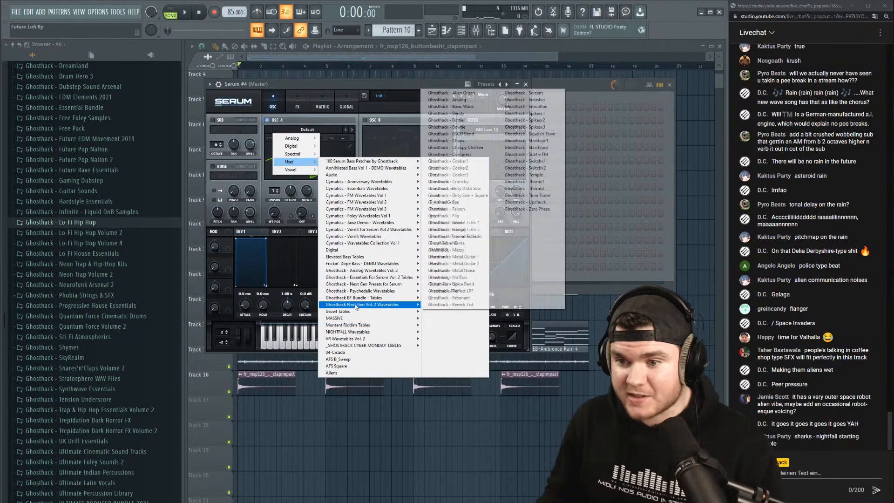
{"action": "mouse_move", "coordinate": [391, 226]}
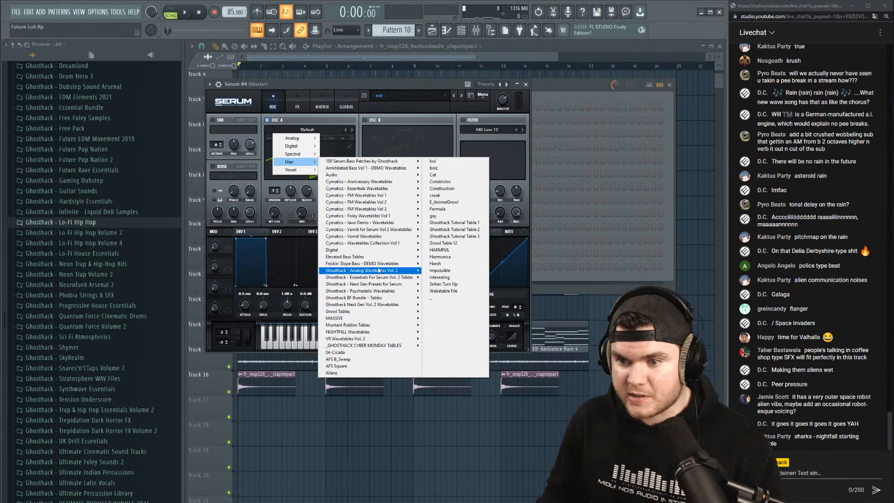
{"action": "mouse_move", "coordinate": [389, 293]}
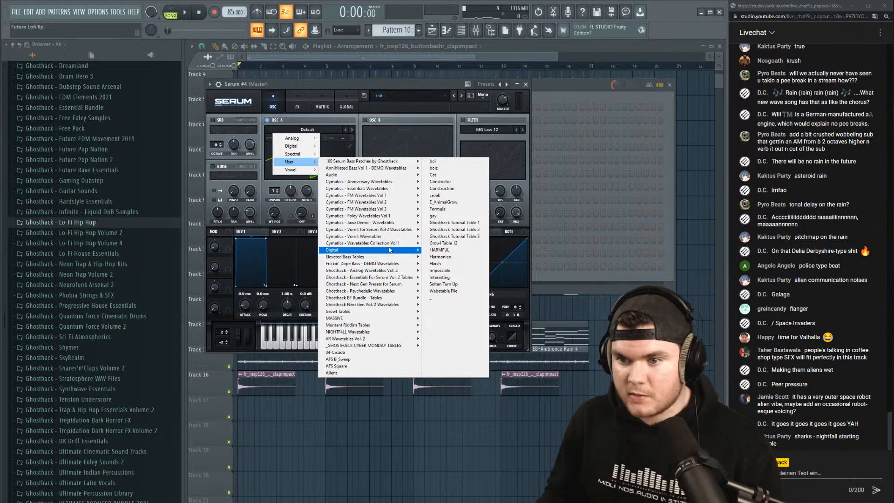
{"action": "mouse_move", "coordinate": [391, 284]}
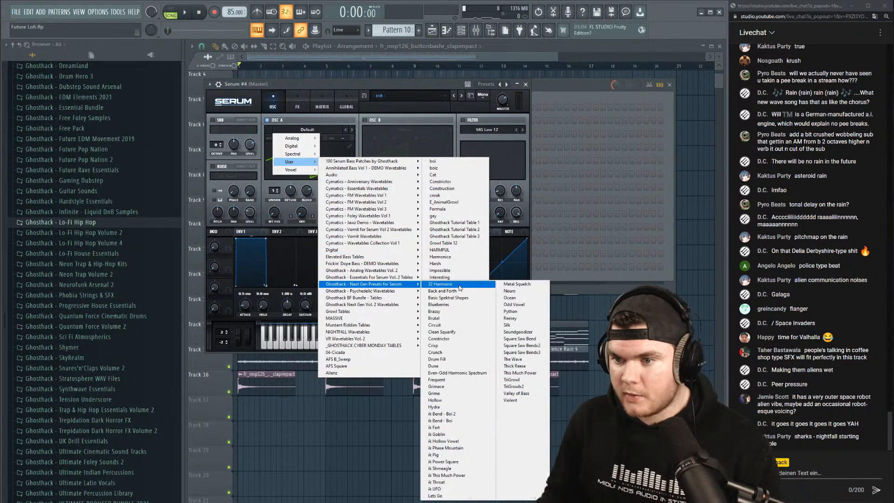
{"action": "left_click", "coordinate": [459, 288]}
{"action": "left_click", "coordinate": [308, 161]}
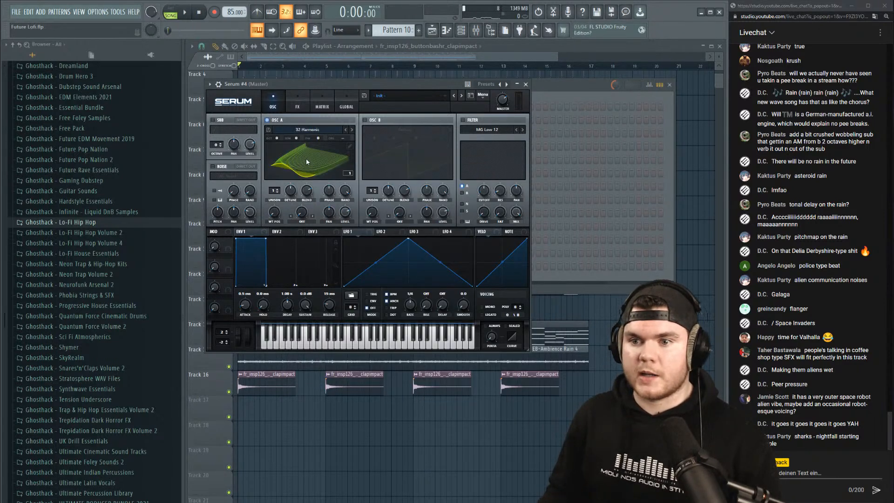
{"action": "left_click", "coordinate": [305, 158]}
Assign LFO 1 to oscillator A's wavetable position, play a test note and show the modulation matrix.
{"action": "left_click_drag", "start_coordinate": [274, 212], "coordinate": [282, 266]}
{"action": "key", "text": "c"}
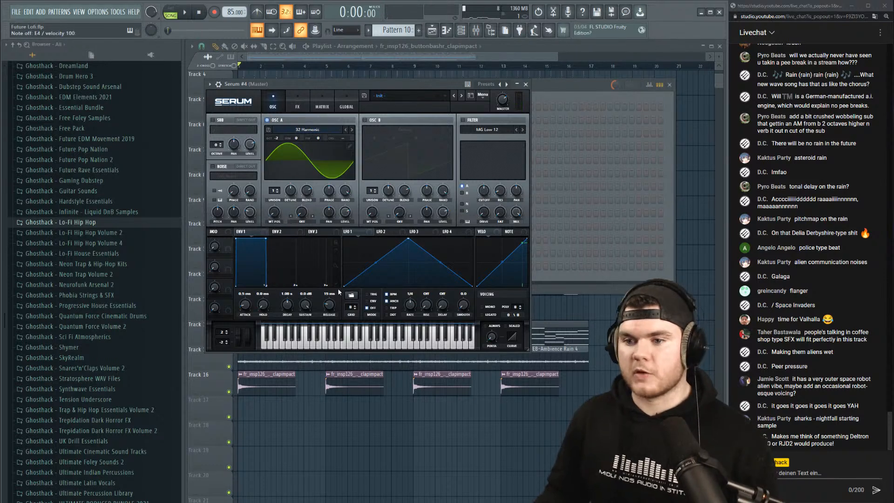
{"action": "key", "text": "c"}
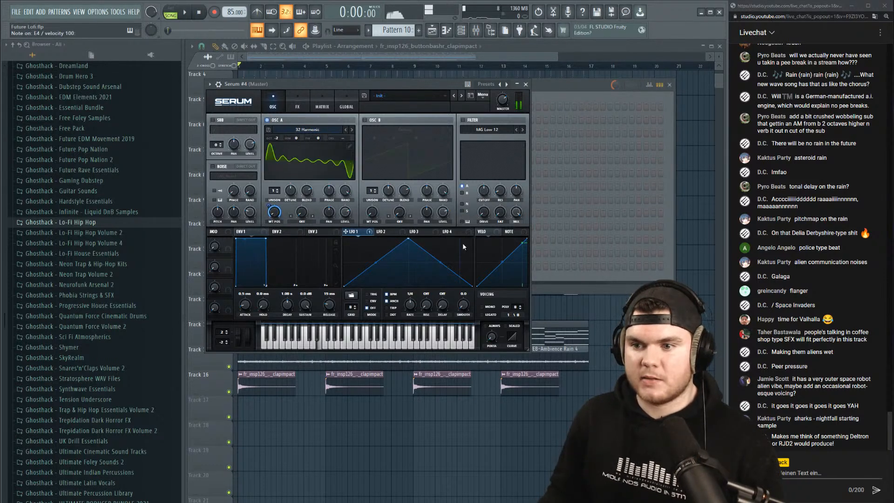
{"action": "left_click", "coordinate": [320, 105]}
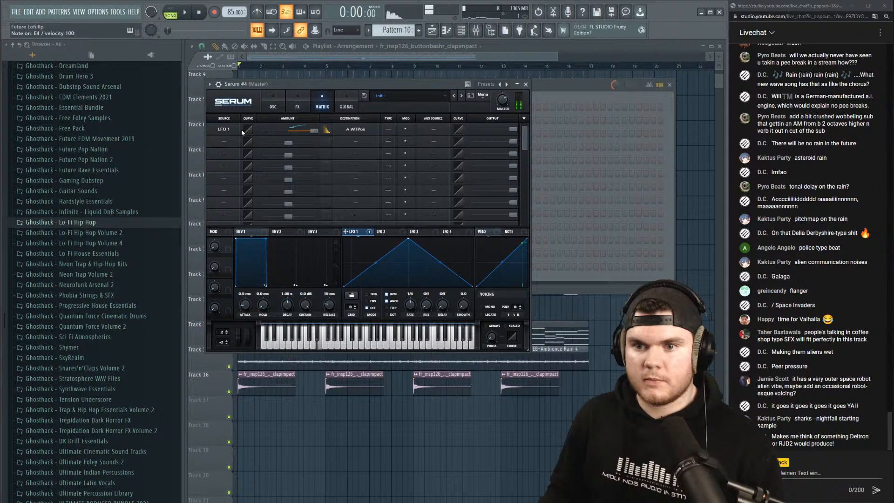
Enable the Distortion effect in Serum #4 and set its type to Downsample.
{"action": "left_click", "coordinate": [296, 103]}
{"action": "left_click", "coordinate": [215, 132]}
{"action": "left_click", "coordinate": [326, 127]}
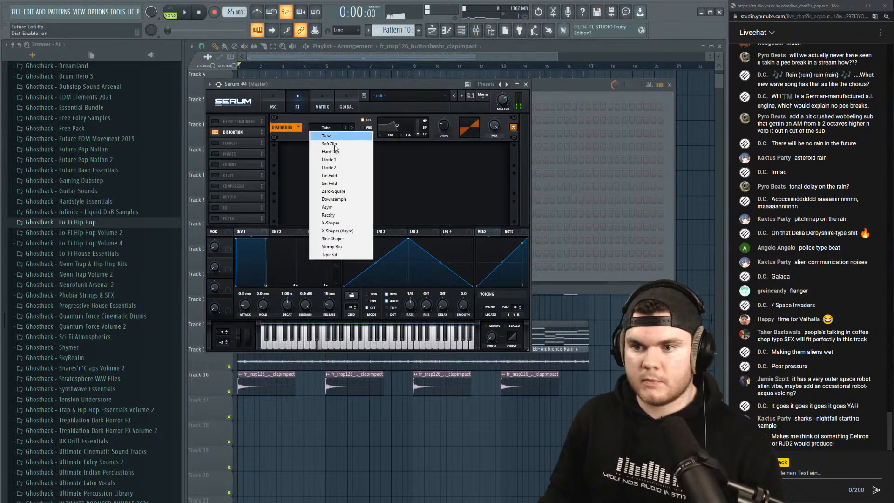
{"action": "left_click", "coordinate": [336, 199]}
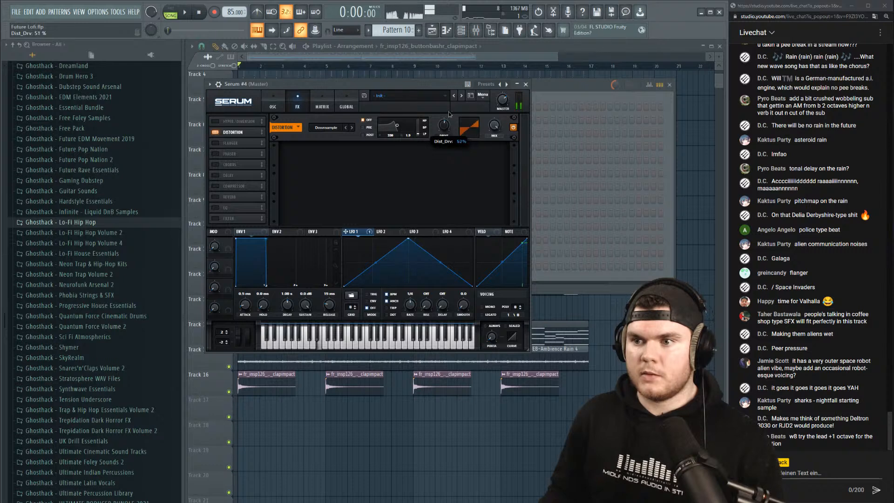
Reshape LFO 1 on Serum #4 into a falling ramp and set it to envelope mode.
{"action": "left_click", "coordinate": [282, 103]}
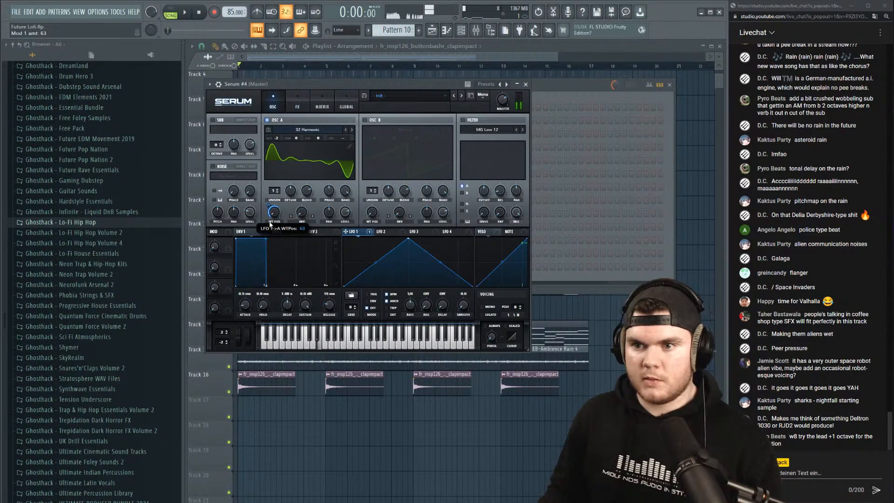
{"action": "left_click_drag", "start_coordinate": [408, 239], "coordinate": [306, 189]}
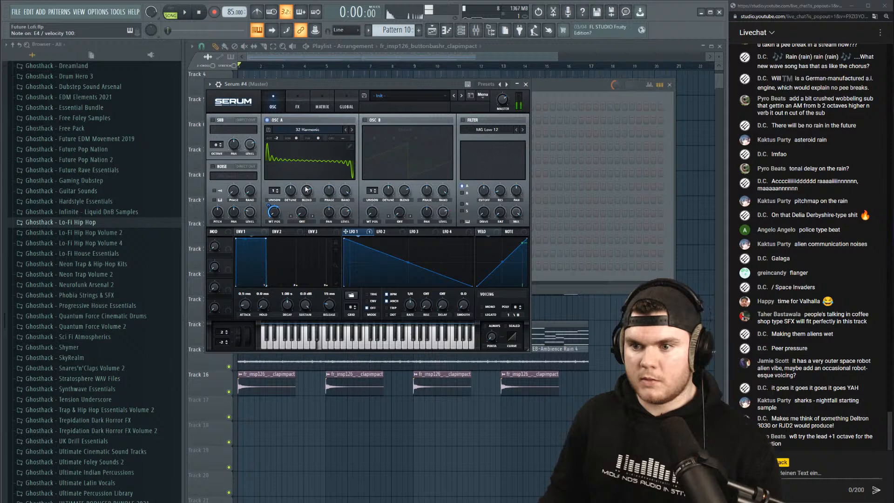
{"action": "left_click", "coordinate": [371, 301]}
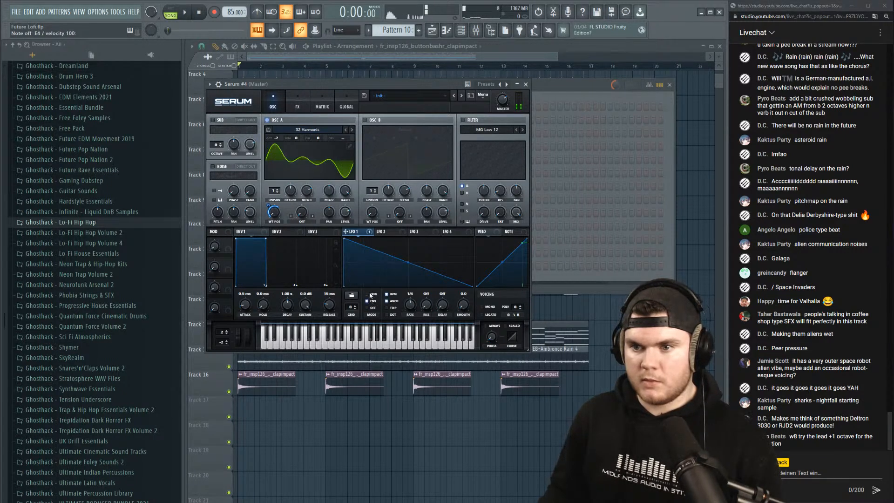
Lower the distortion drive in Serum #4 to about 32% and return to the oscillator view.
{"action": "left_click", "coordinate": [299, 107]}
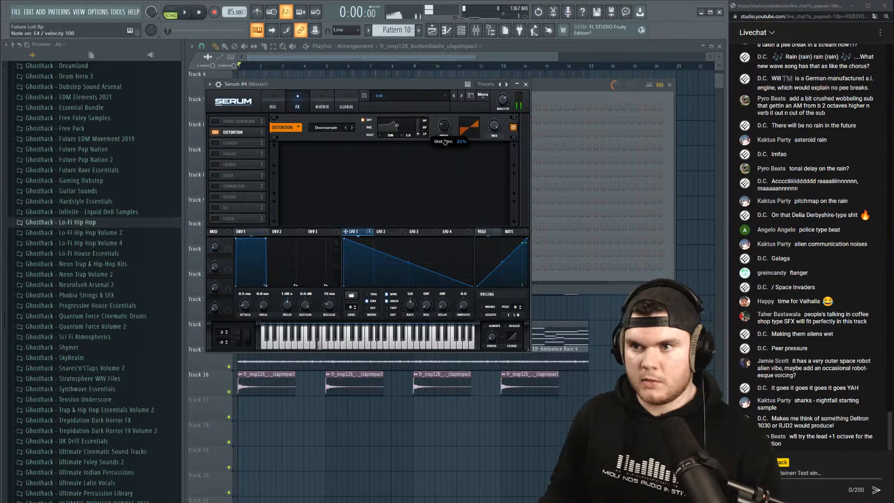
{"action": "left_click_drag", "start_coordinate": [447, 124], "coordinate": [446, 129]}
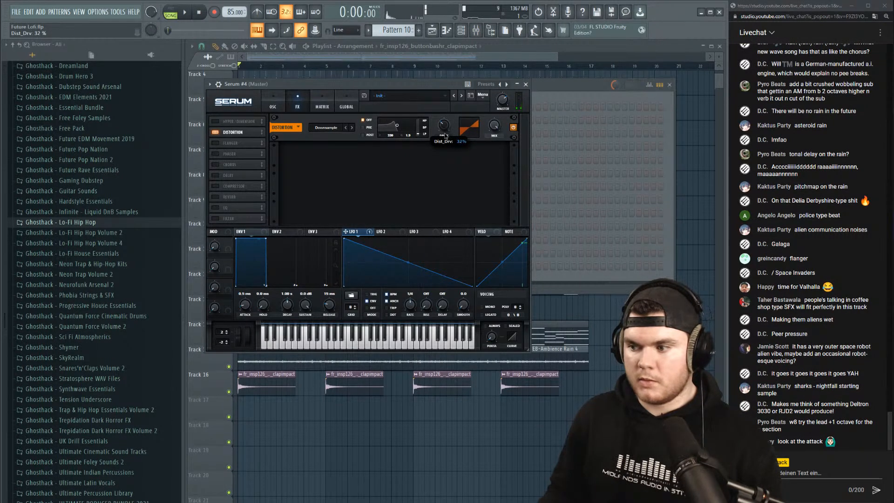
{"action": "left_click", "coordinate": [274, 98]}
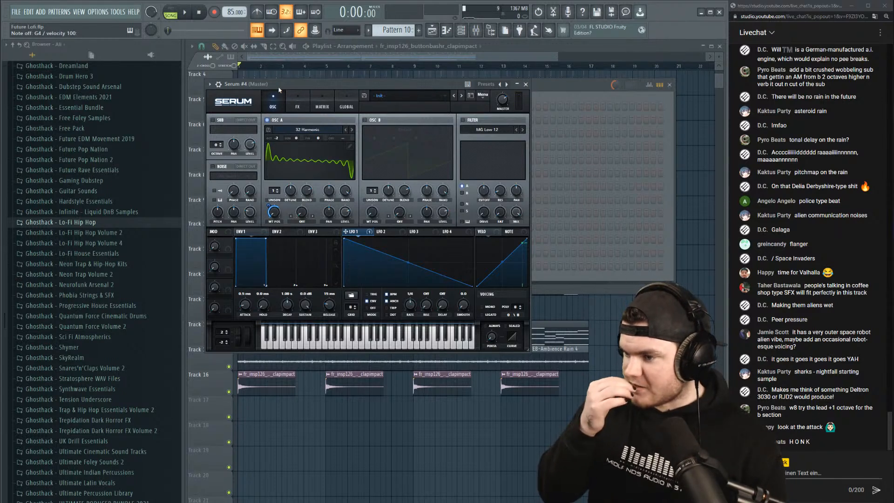
Try the This Is A Sign lead one octave higher by raising its channel pitch to +1200 cents and audition it.
{"action": "left_click", "coordinate": [551, 88]}
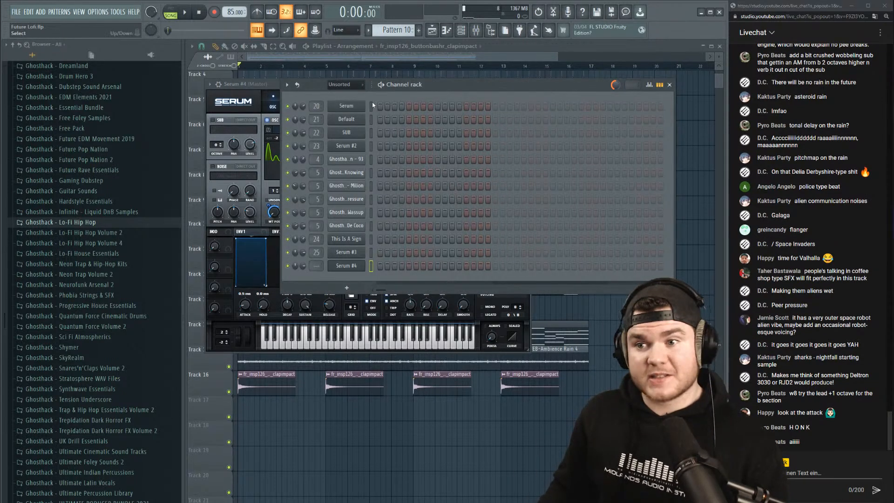
{"action": "key", "text": "space"}
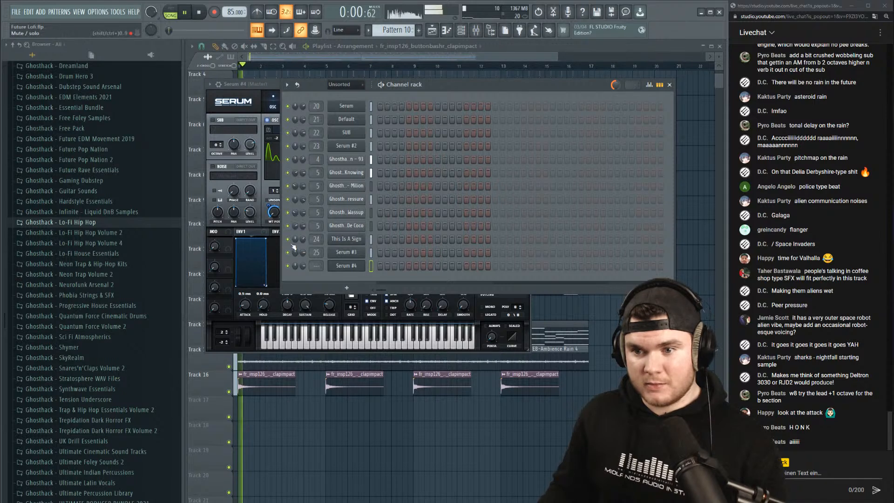
{"action": "left_click", "coordinate": [346, 239]}
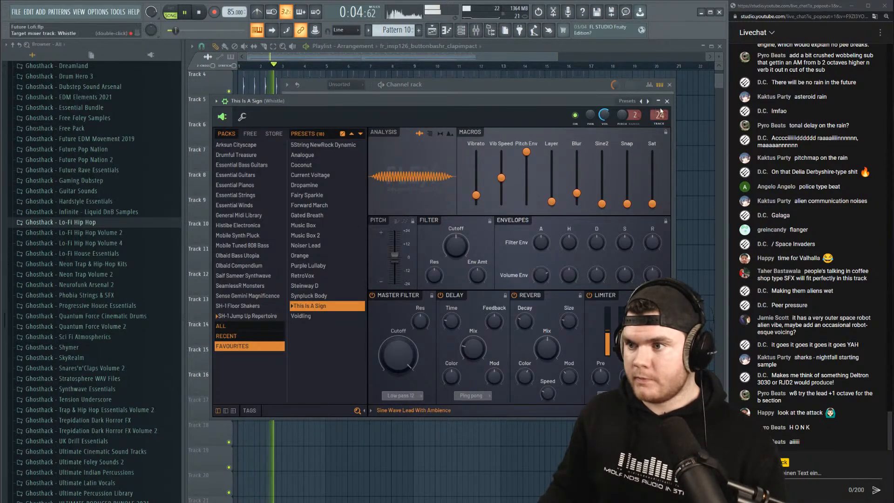
{"action": "key", "text": "space"}
{"action": "left_click_drag", "start_coordinate": [622, 115], "coordinate": [622, 80]}
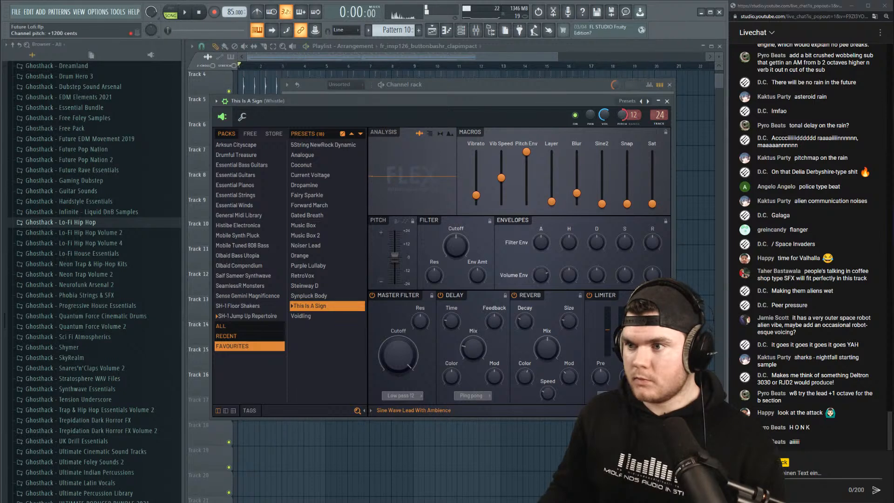
{"action": "key", "text": "space"}
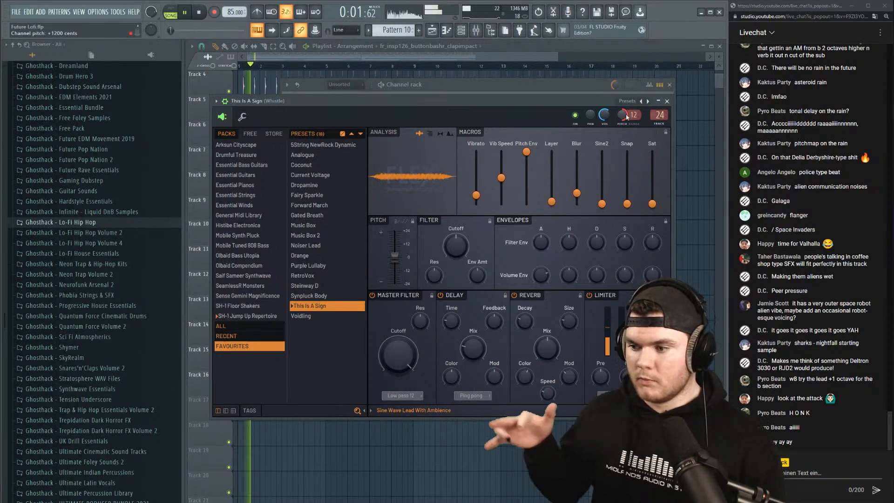
{"action": "key", "text": "space"}
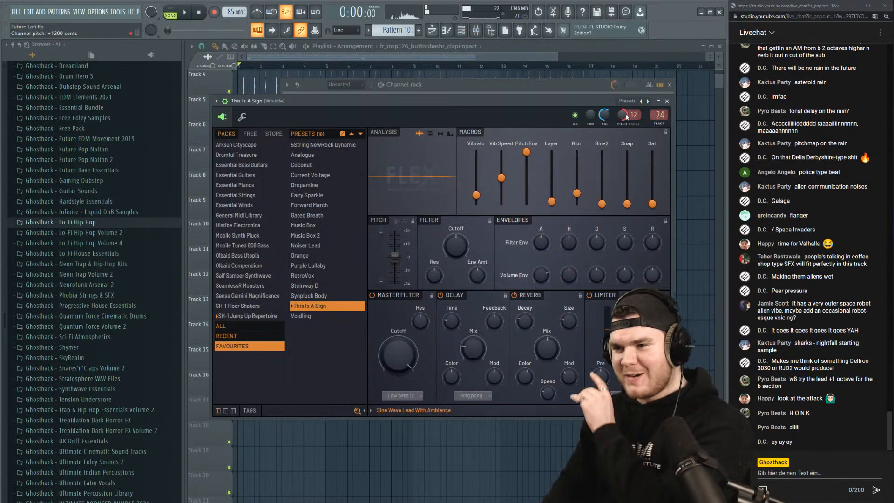
Reset the channel pitch of This Is A Sign and close its plugin window and the Channel rack.
{"action": "right_click", "coordinate": [623, 115]}
{"action": "left_click", "coordinate": [631, 121]}
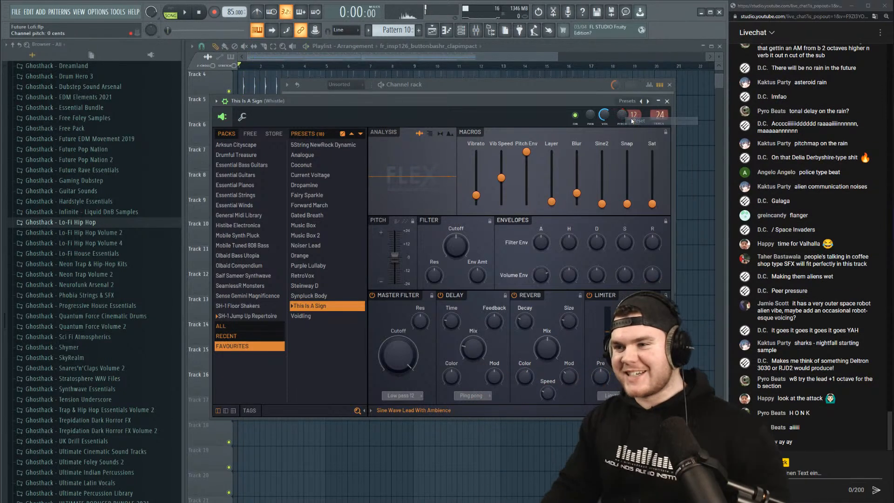
{"action": "left_click", "coordinate": [667, 101]}
{"action": "left_click", "coordinate": [669, 84]}
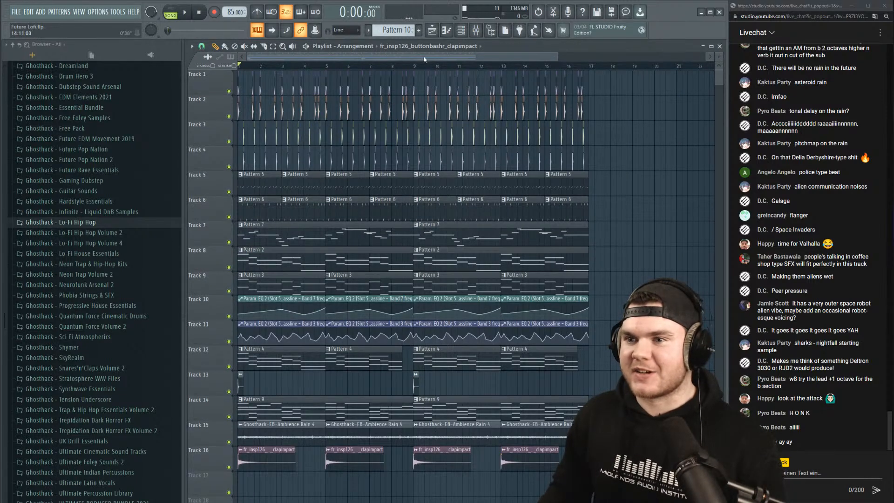
Make the second Pattern 7 clip, starting at bar 9 on Track 7, a unique pattern.
{"action": "left_click", "coordinate": [394, 65]}
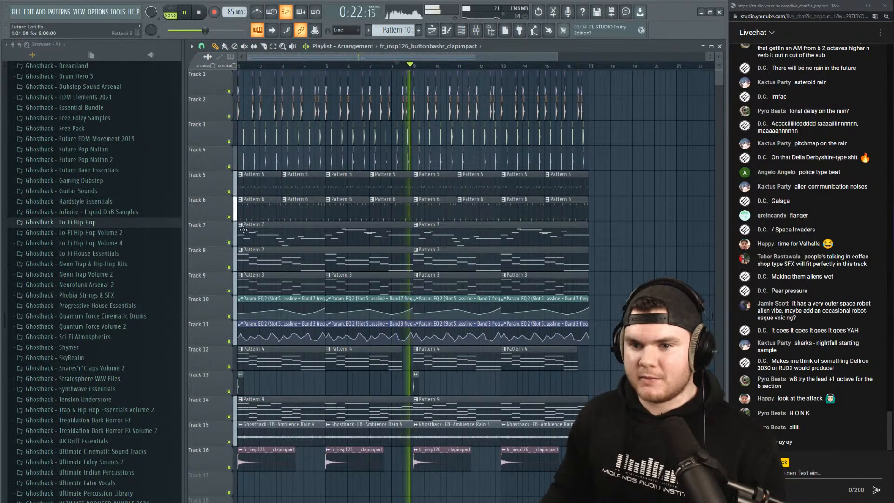
{"action": "key", "text": "space"}
{"action": "right_click", "coordinate": [415, 229]}
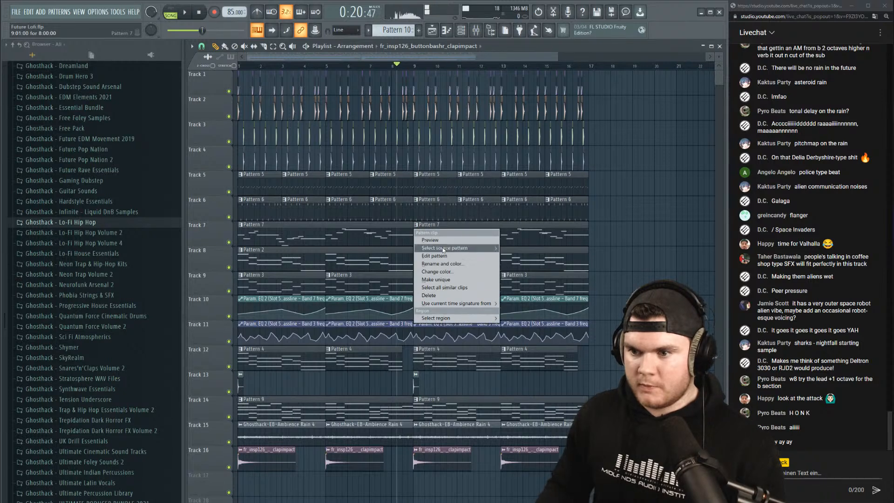
{"action": "left_click", "coordinate": [458, 280]}
Transpose all notes of the second Track 7 lead clip up one octave and start playback.
{"action": "double_click", "coordinate": [472, 237]}
{"action": "left_click_drag", "start_coordinate": [557, 365], "coordinate": [38, 62]}
{"action": "scroll", "coordinate": [347, 215], "scroll_direction": "down", "scroll_amount": 3}
{"action": "key", "text": "ctrl+Up"}
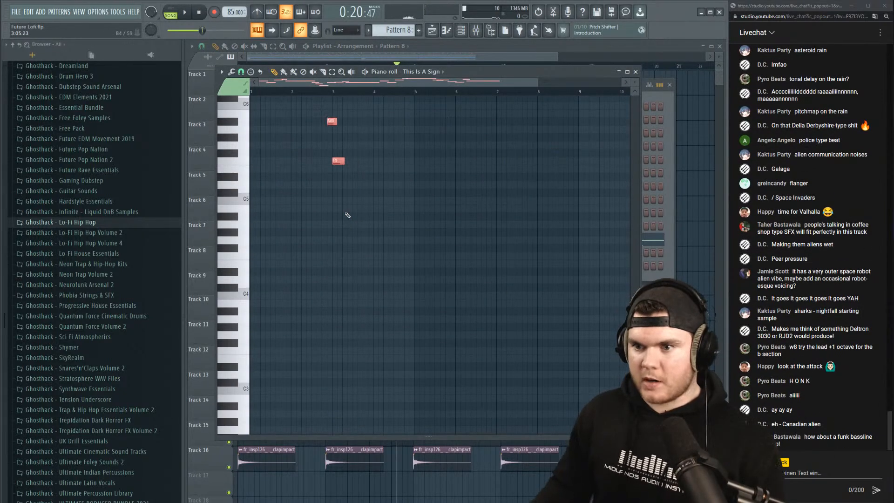
{"action": "key", "text": "space"}
{"action": "left_click", "coordinate": [635, 72]}
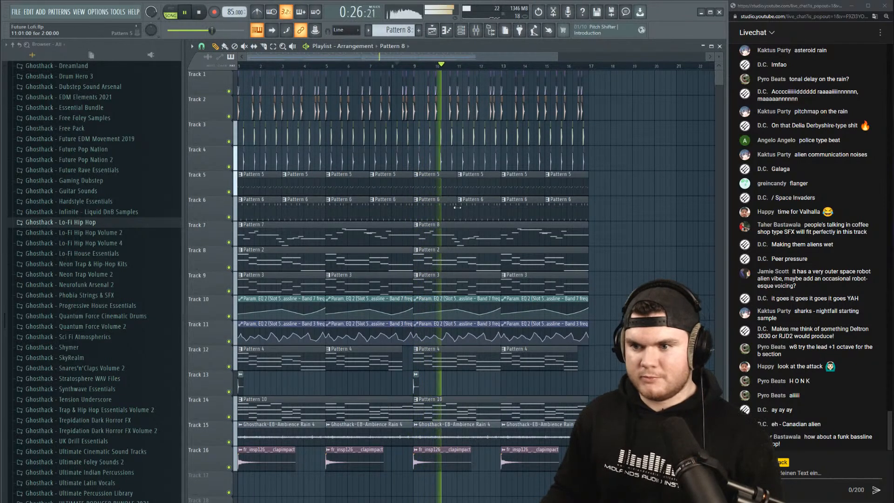
Check the transposed lead notes in the Piano roll during playback, then return to the Playlist and stop.
{"action": "double_click", "coordinate": [462, 244]}
{"action": "left_click_drag", "start_coordinate": [446, 81], "coordinate": [174, 112]}
{"action": "scroll", "coordinate": [437, 261], "scroll_direction": "up", "scroll_amount": 5}
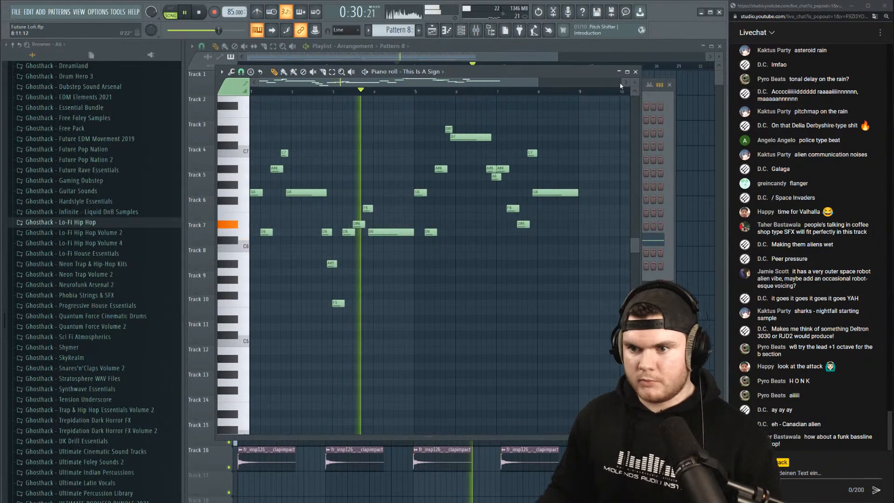
{"action": "left_click", "coordinate": [635, 72]}
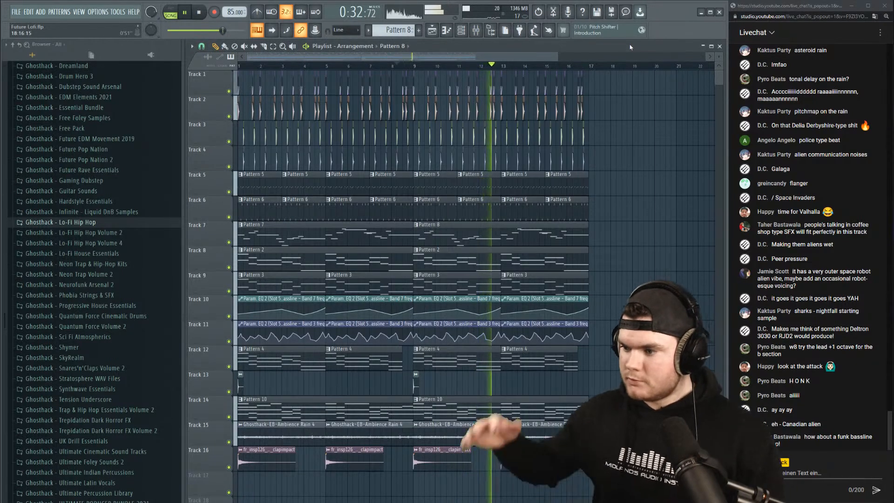
{"action": "key", "text": "space"}
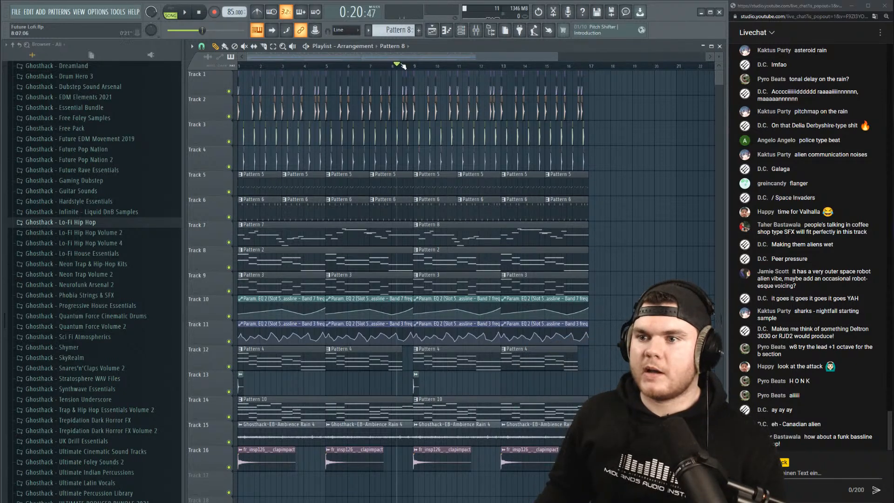
Open Serum #4 from the Channel rack and audition its sound on test notes over the playing track.
{"action": "left_click", "coordinate": [461, 31]}
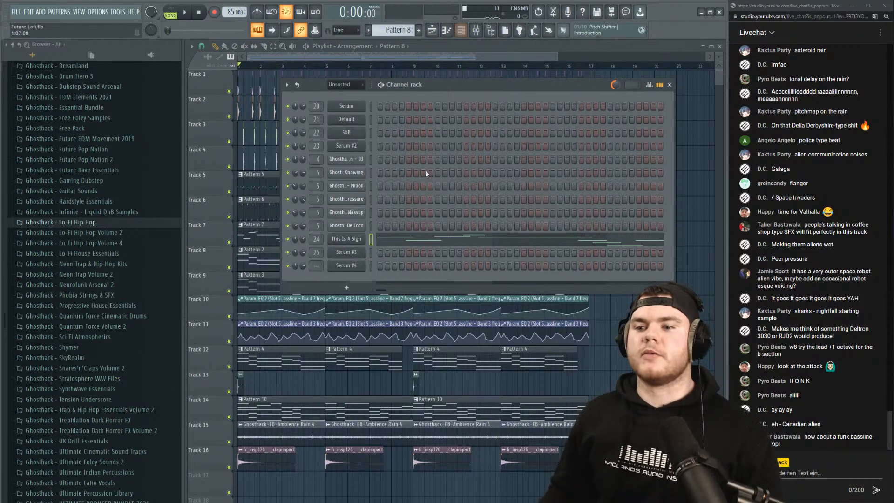
{"action": "left_click", "coordinate": [363, 268]}
{"action": "key", "text": "space"}
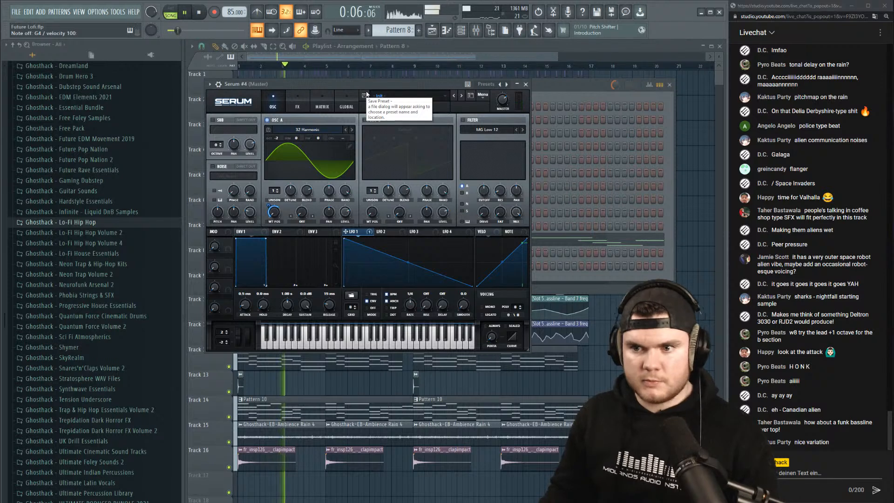
{"action": "left_click_drag", "start_coordinate": [360, 86], "coordinate": [372, 84]}
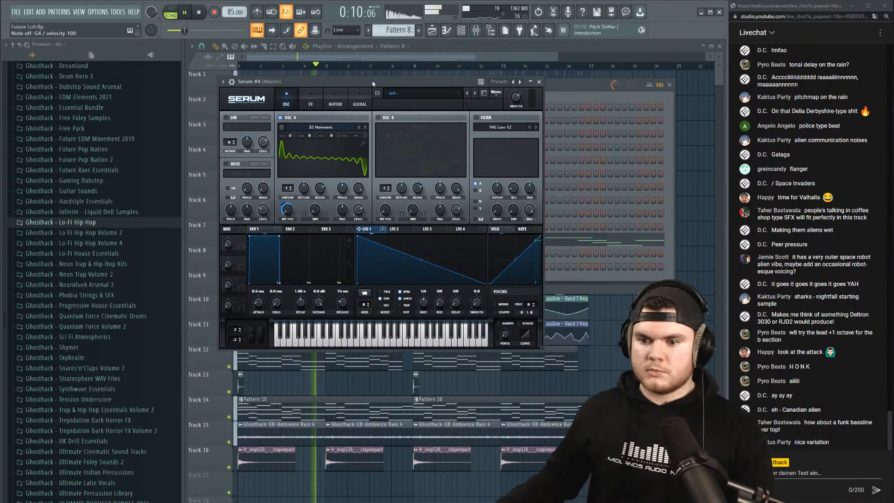
{"action": "key", "text": "space"}
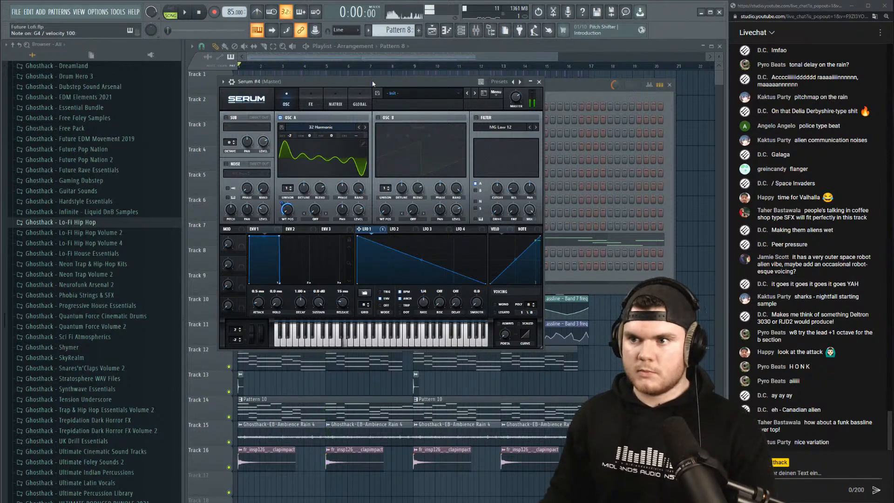
Show the Mixer and try oscillator A of Serum #4 with two unison voices at 0.00 detune, then restore one voice.
{"action": "left_click", "coordinate": [484, 30]}
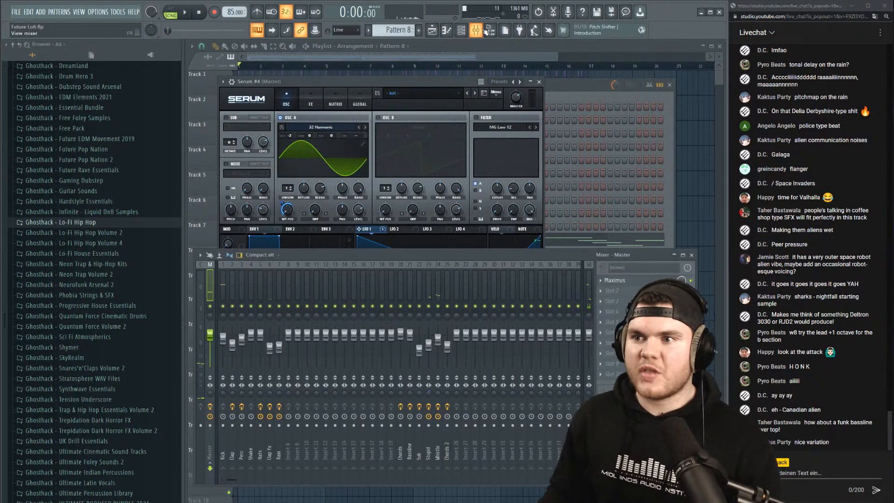
{"action": "left_click", "coordinate": [407, 87]}
{"action": "scroll", "coordinate": [291, 188], "scroll_direction": "up", "scroll_amount": 1}
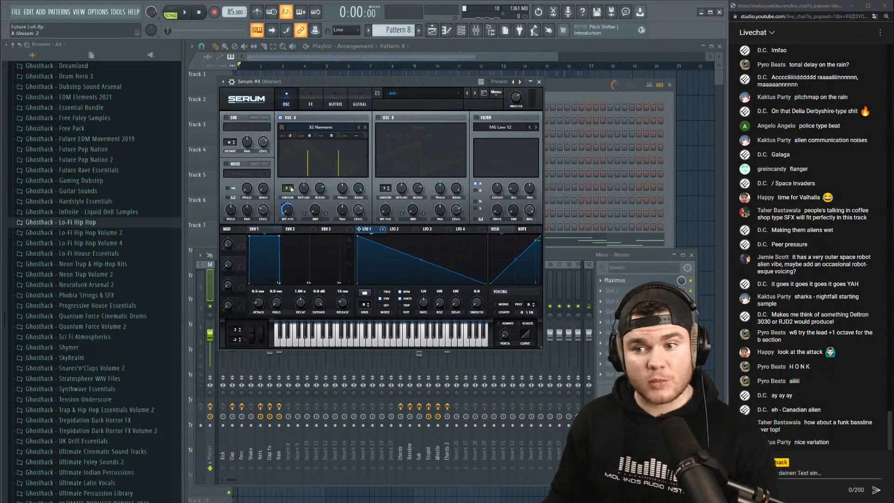
{"action": "left_click_drag", "start_coordinate": [297, 194], "coordinate": [303, 212]}
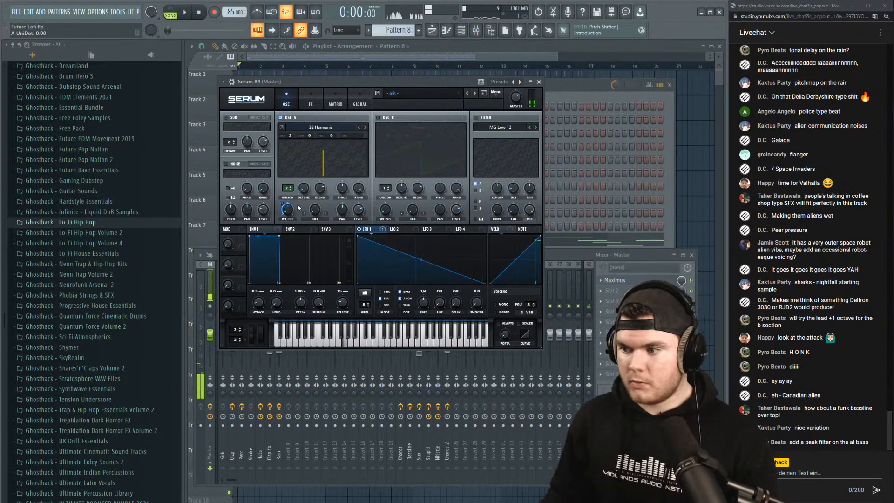
{"action": "key", "text": "b"}
{"action": "key", "text": "b"}
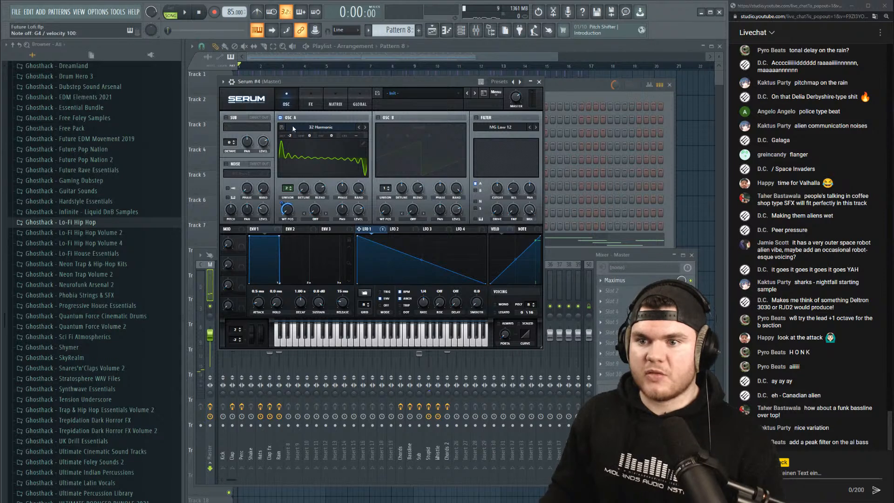
{"action": "scroll", "coordinate": [289, 188], "scroll_direction": "down", "scroll_amount": 1}
{"action": "key", "text": "b"}
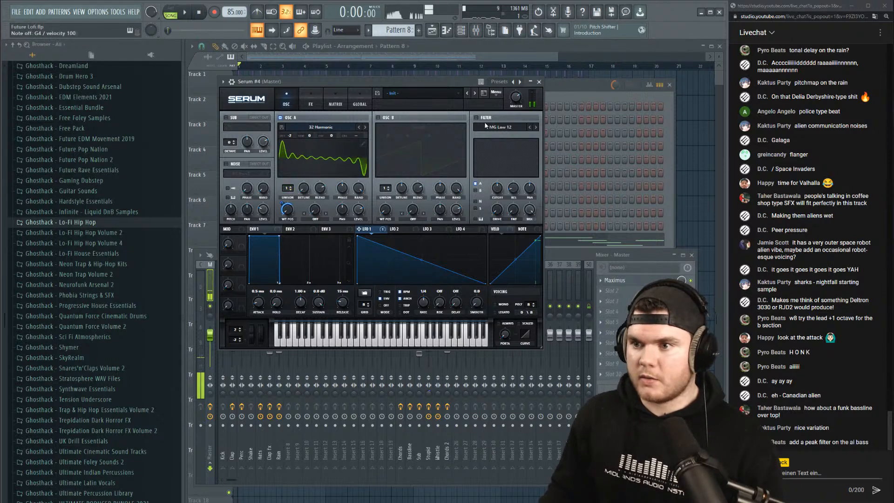
Enable the filter in Serum #4, look over the filter types and adjust the MG Low 12 cutoff.
{"action": "left_click", "coordinate": [476, 117]}
{"action": "left_click", "coordinate": [494, 127]}
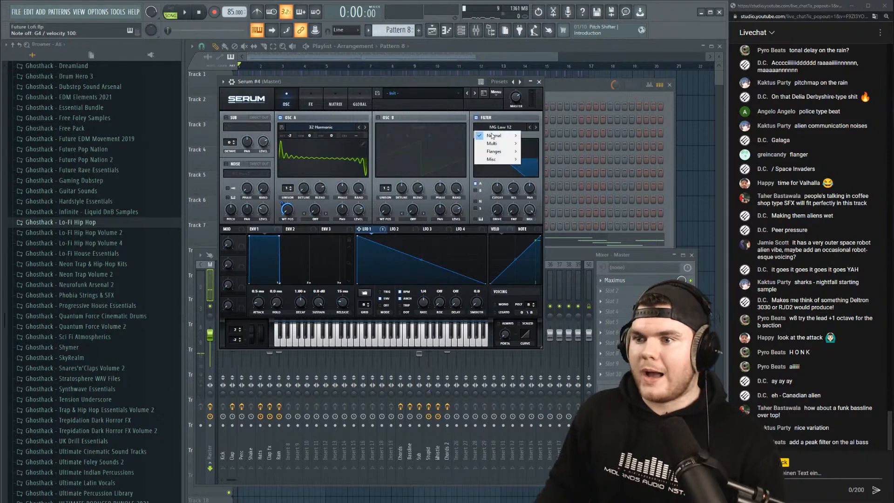
{"action": "left_click_drag", "start_coordinate": [496, 188], "coordinate": [496, 192]}
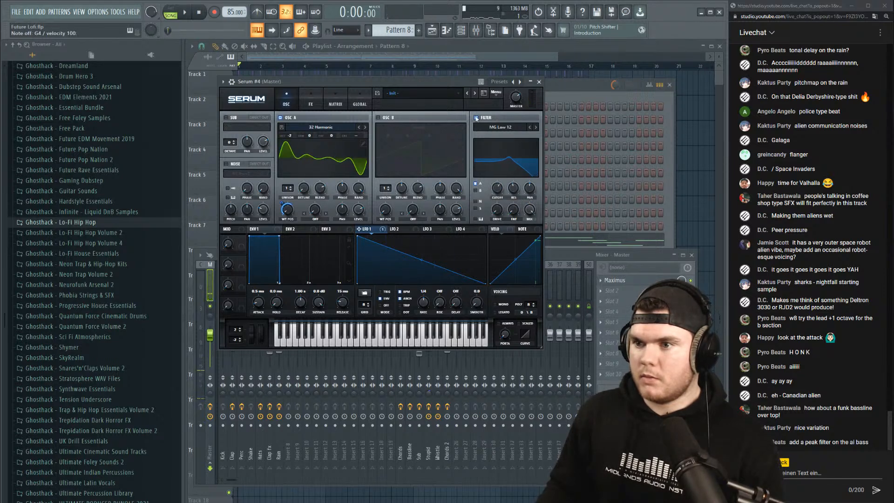
Add Downsample distortion to Serum #4's effects and try an EQ with a peaking high band, then switch the EQ off.
{"action": "left_click", "coordinate": [309, 104]}
{"action": "left_click", "coordinate": [228, 204]}
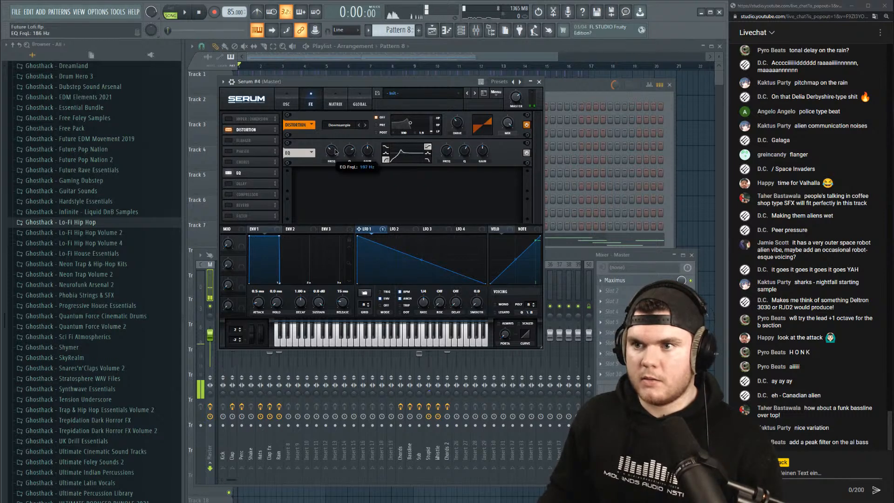
{"action": "mouse_move", "coordinate": [338, 127]}
{"action": "left_mouse_down"}
{"action": "mouse_move", "coordinate": [335, 149]}
{"action": "mouse_move", "coordinate": [336, 130]}
{"action": "left_mouse_up"}
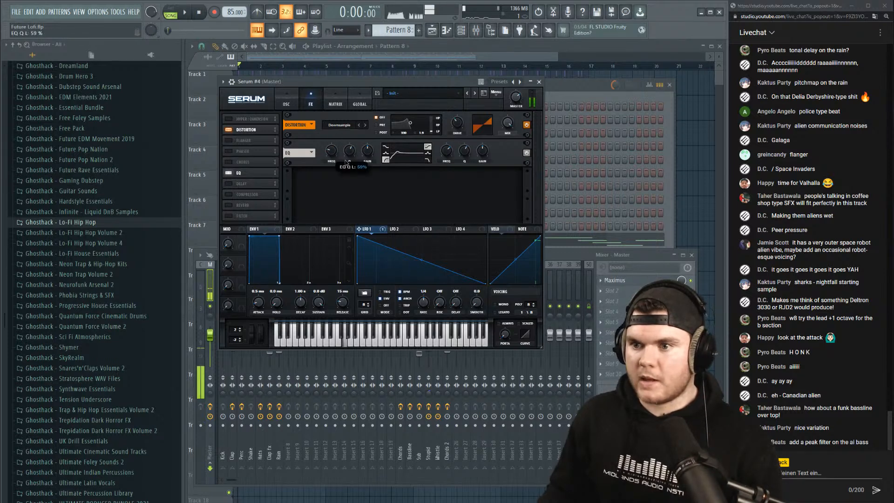
{"action": "left_click", "coordinate": [429, 153]}
{"action": "left_click_drag", "start_coordinate": [445, 159], "coordinate": [448, 156]}
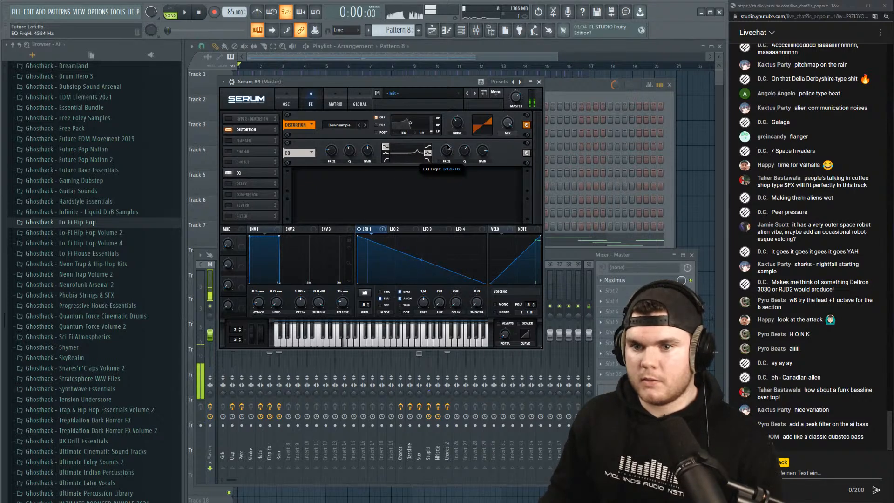
{"action": "left_click", "coordinate": [235, 172]}
Add chorus to Serum #4's effects, audition it on test notes, and close Serum with the track playing.
{"action": "key", "text": "space"}
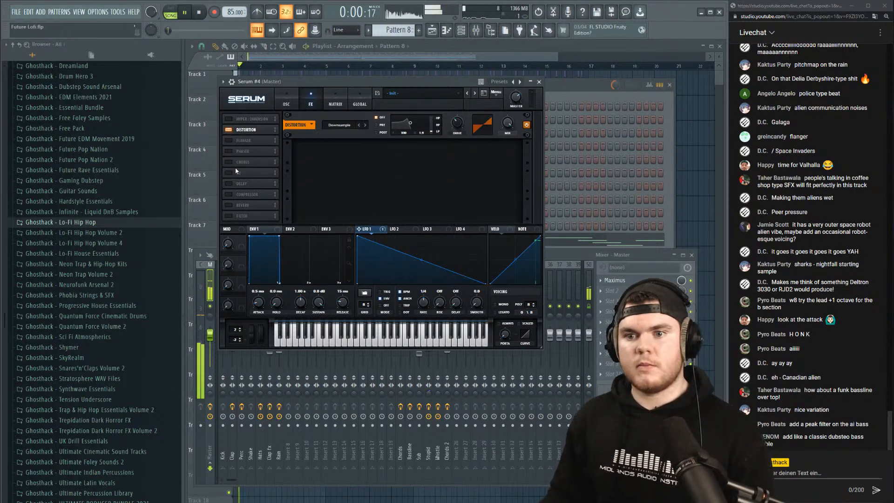
{"action": "left_click", "coordinate": [228, 161]}
{"action": "key", "text": "space"}
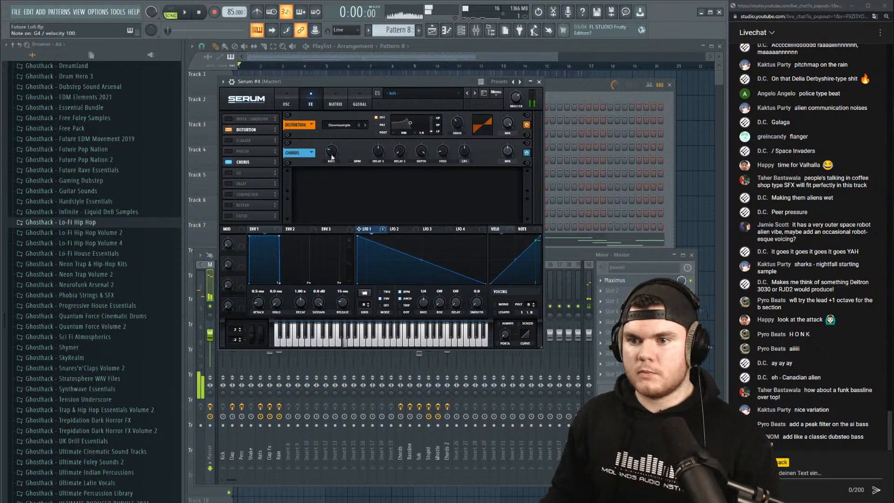
{"action": "key", "text": "b"}
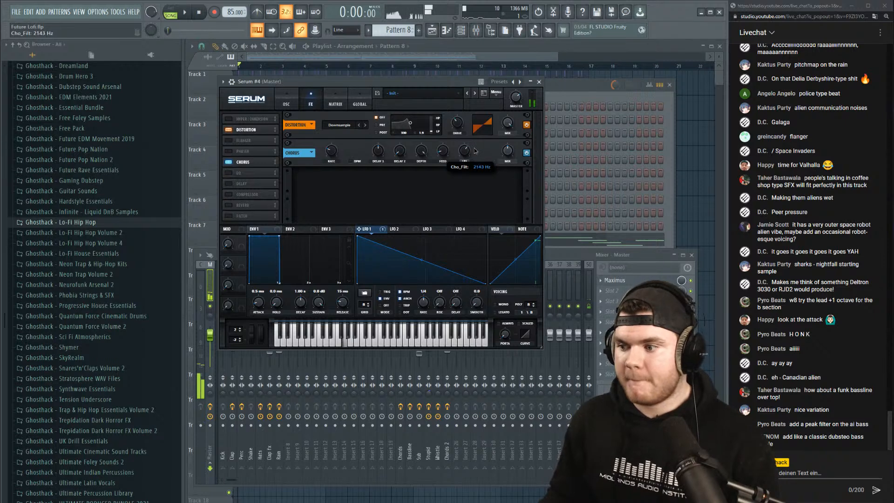
{"action": "key", "text": "space"}
{"action": "left_click", "coordinate": [538, 81]}
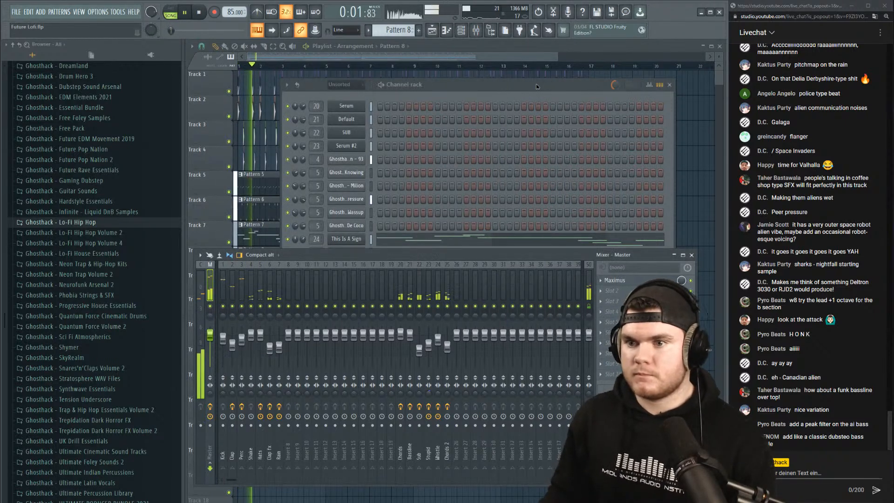
Create Pattern 11 and look at the Serum #4 Piano roll in it, then close the roll.
{"action": "left_click", "coordinate": [535, 84]}
{"action": "left_click", "coordinate": [419, 30]}
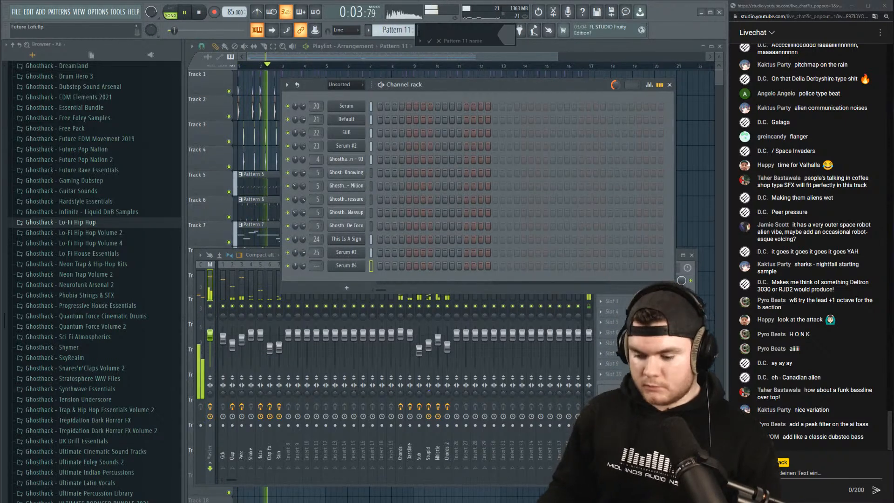
{"action": "key", "text": "Return"}
{"action": "right_click", "coordinate": [366, 264]}
{"action": "left_click", "coordinate": [378, 264]}
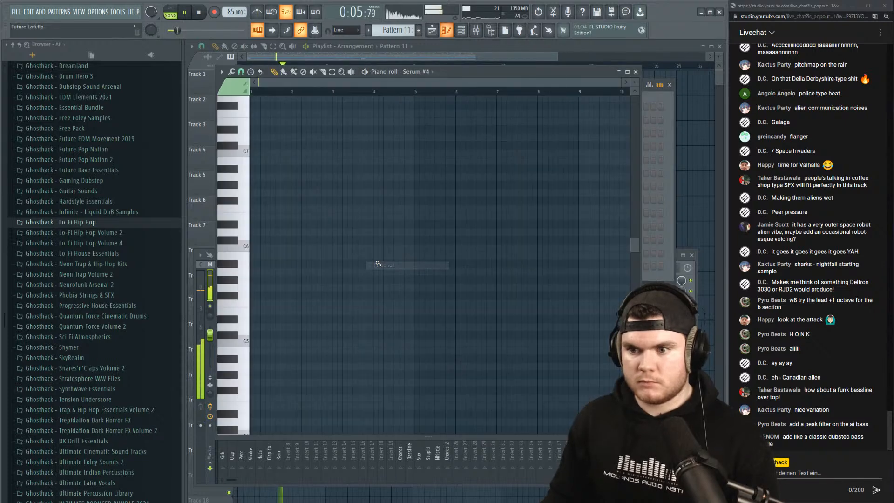
{"action": "scroll", "coordinate": [305, 243], "scroll_direction": "down", "scroll_amount": 4}
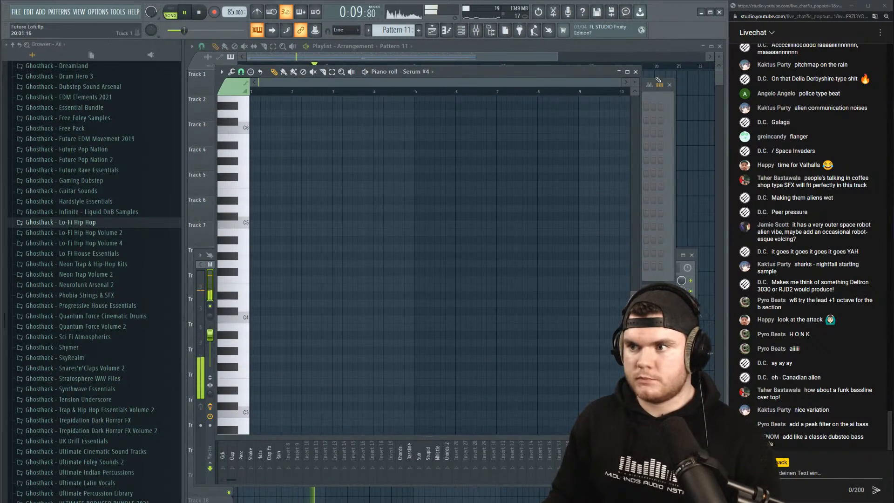
{"action": "left_click", "coordinate": [636, 72]}
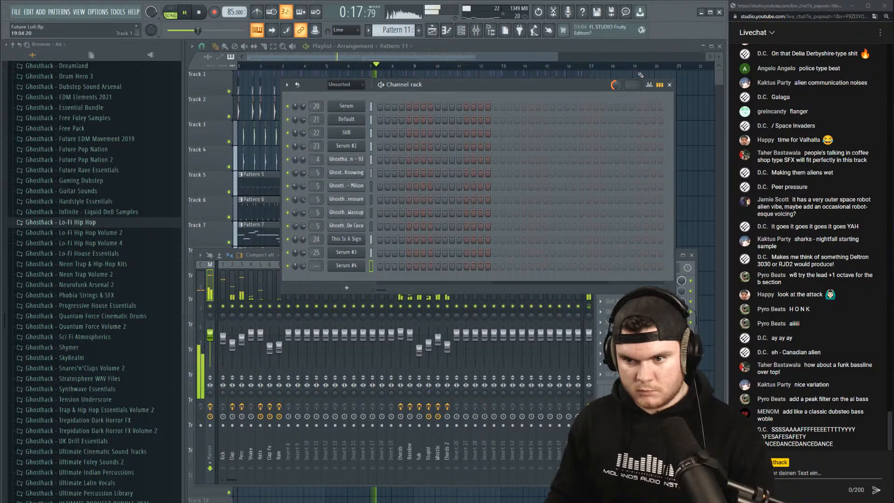
Stop playback, clear the Channel rack and Mixer off the Playlist, and solo Track 9.
{"action": "left_click_drag", "start_coordinate": [587, 90], "coordinate": [590, 142]}
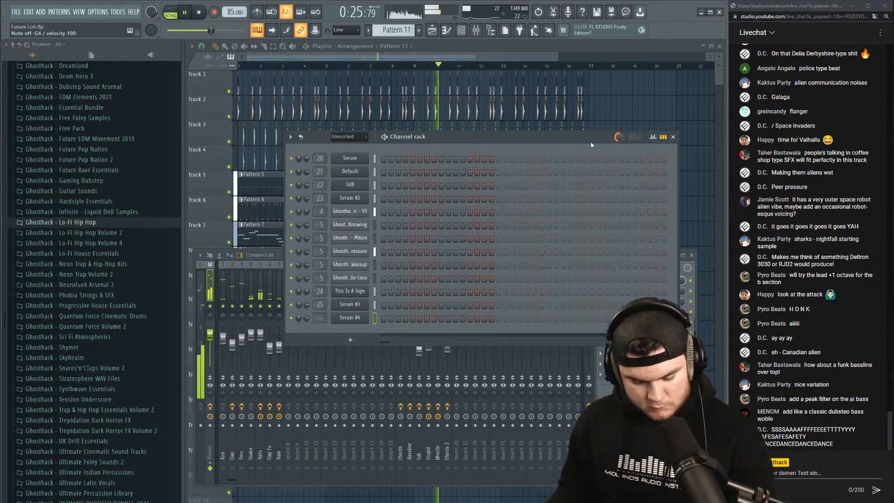
{"action": "key", "text": "space"}
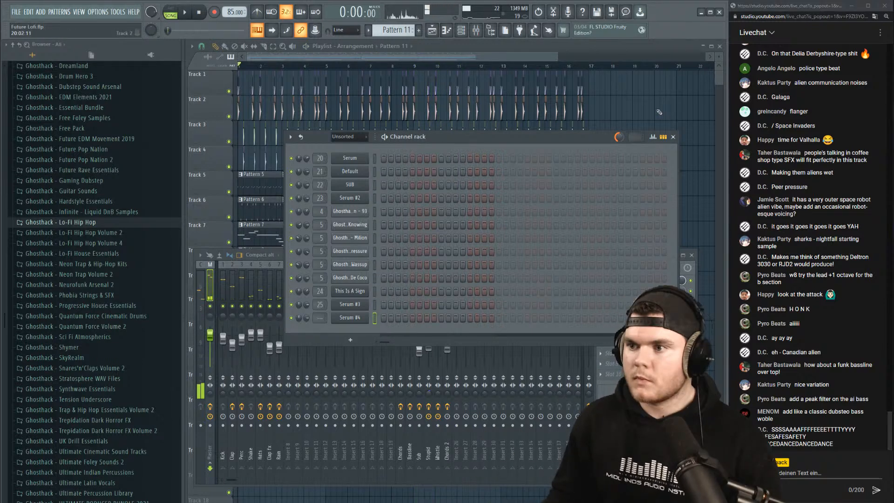
{"action": "left_click", "coordinate": [674, 137]}
{"action": "key", "text": "F9"}
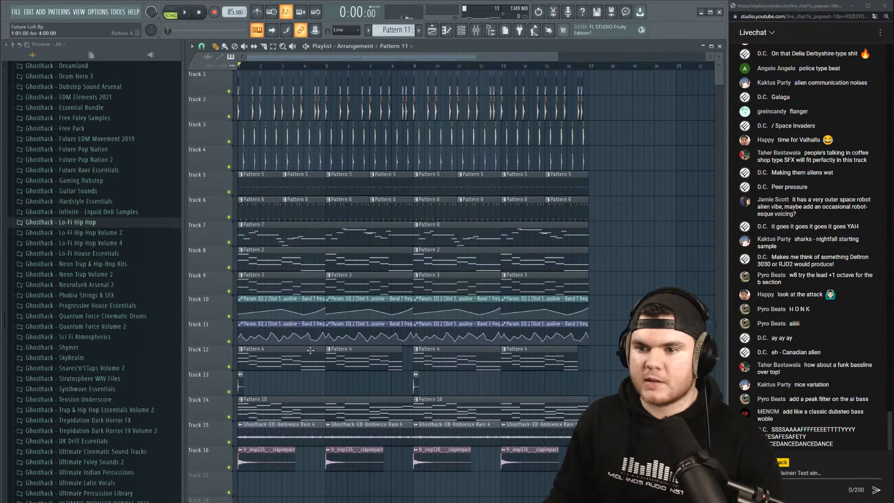
{"action": "left_click", "coordinate": [229, 289], "text": "ctrl"}
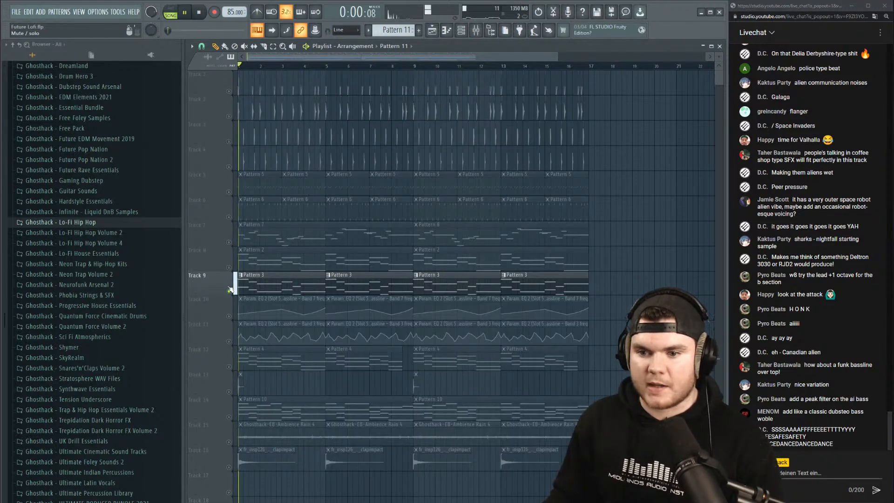
Open Pattern 3 from Track 9 and copy the SUB channel's notes in the Channel rack.
{"action": "double_click", "coordinate": [257, 274]}
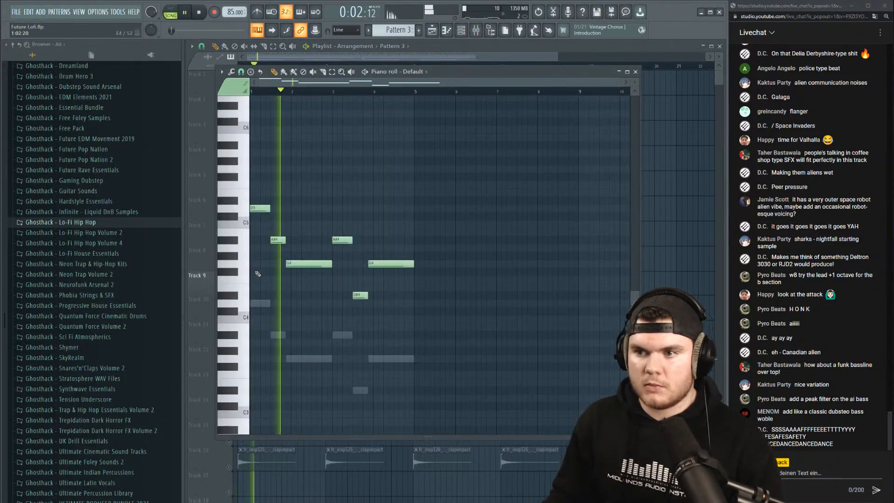
{"action": "key", "text": "F7"}
{"action": "left_click", "coordinate": [466, 31]}
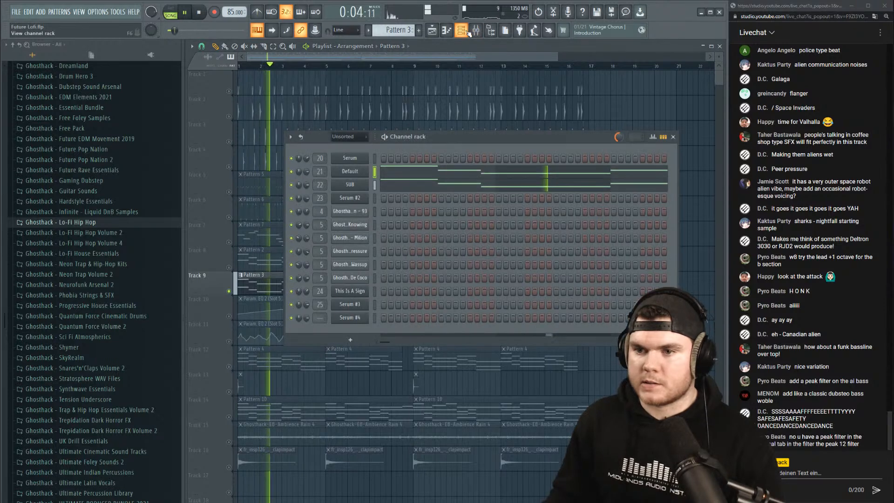
{"action": "key", "text": "space"}
{"action": "right_click", "coordinate": [361, 186]}
{"action": "left_click", "coordinate": [466, 192]}
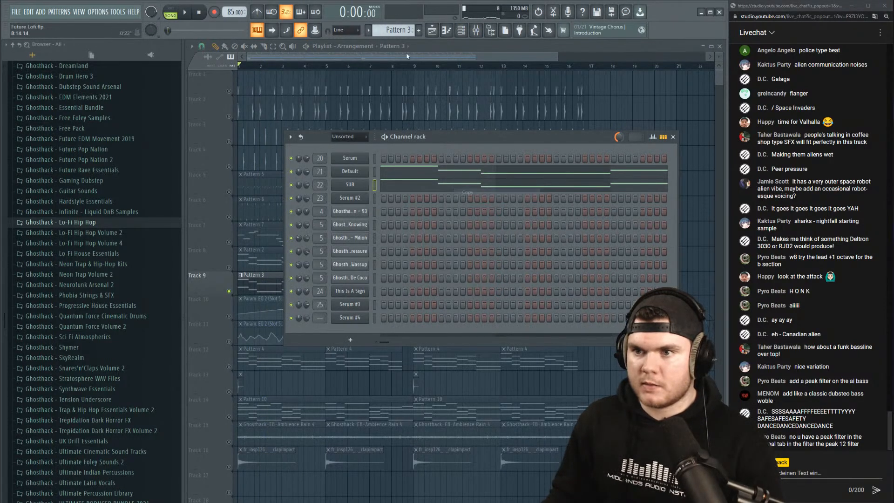
Switch to the empty Pattern 11 and paste the SUB notes into the Serum #4 channel.
{"action": "left_click", "coordinate": [421, 32]}
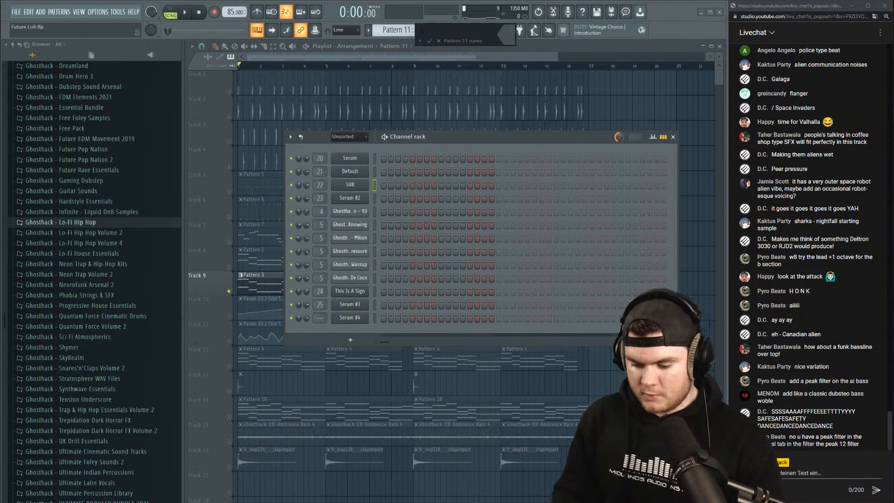
{"action": "right_click", "coordinate": [344, 318]}
{"action": "left_click", "coordinate": [474, 329]}
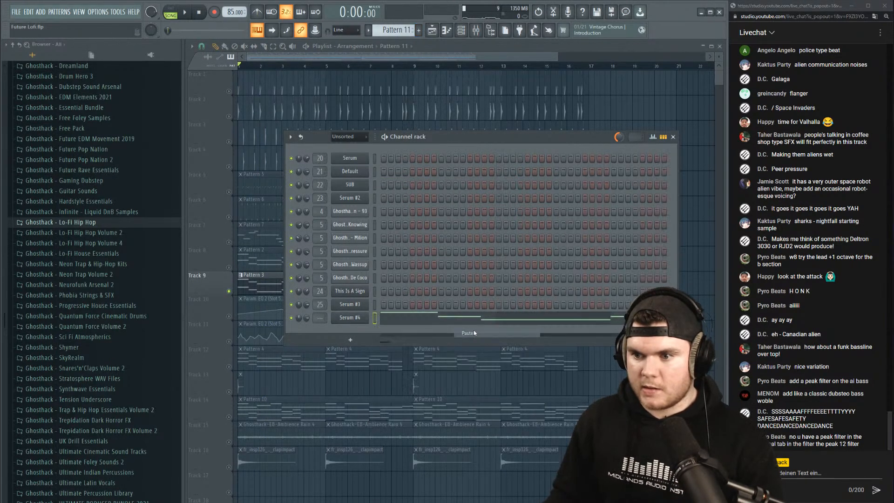
Transpose all the pasted Serum #4 notes up an octave, then lower only the first note by an octave.
{"action": "left_click", "coordinate": [410, 319]}
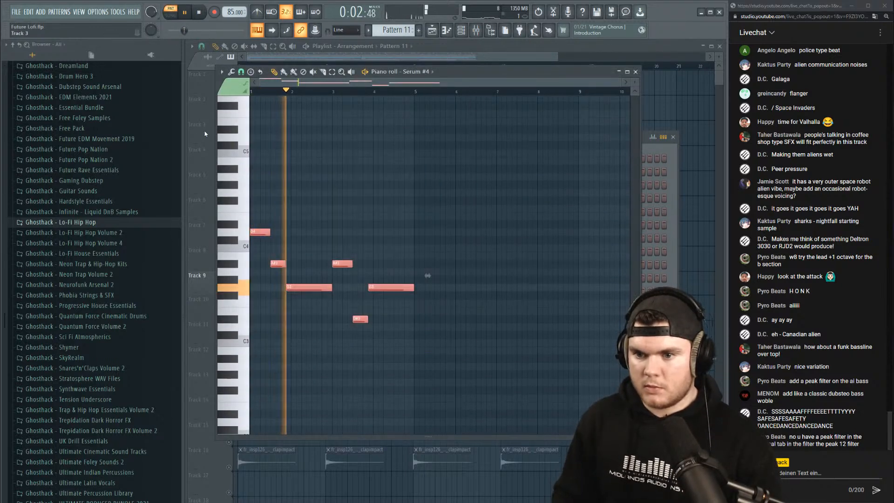
{"action": "key", "text": "ctrl+Up"}
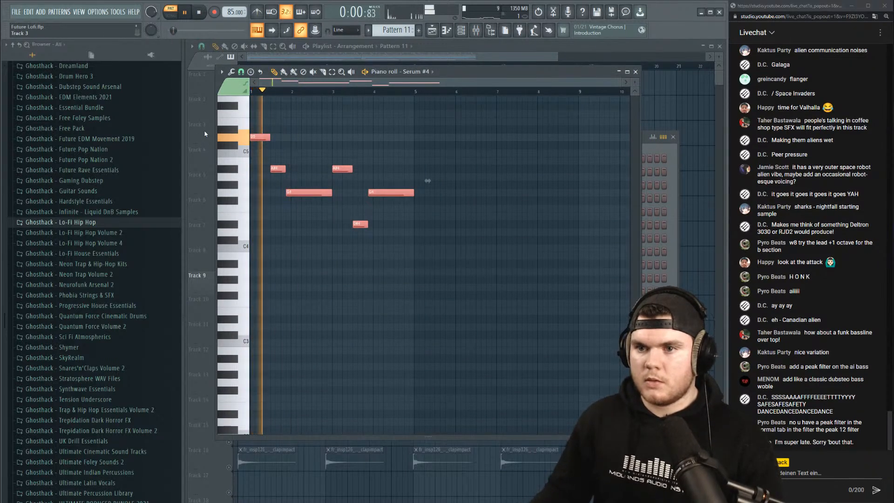
{"action": "scroll", "coordinate": [305, 91], "scroll_direction": "up", "scroll_amount": 3}
{"action": "left_click", "coordinate": [291, 134], "text": "ctrl"}
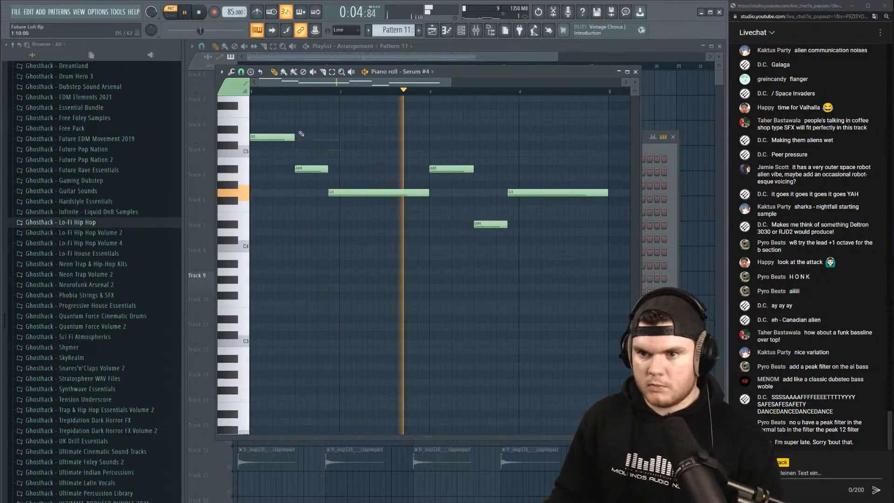
{"action": "left_click_drag", "start_coordinate": [300, 132], "coordinate": [275, 152]}
{"action": "key", "text": "ctrl+Down"}
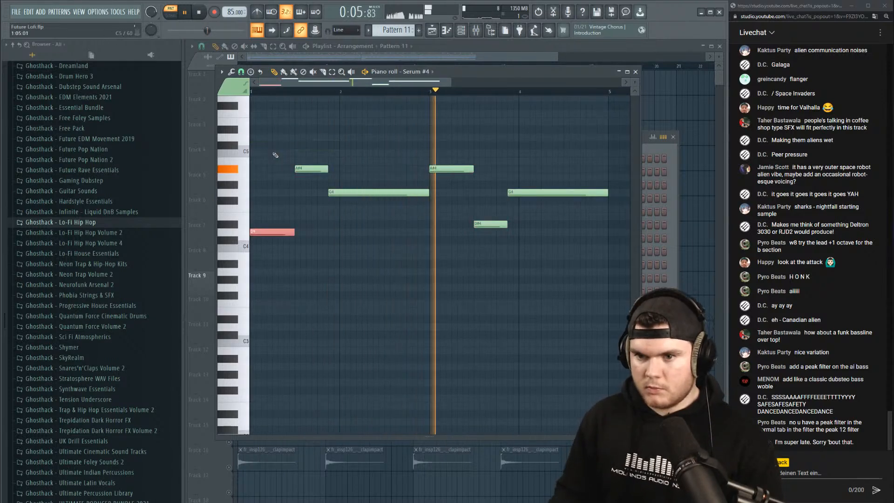
Route Serum #4 to mixer insert 26 and rename that insert "aye".
{"action": "left_click", "coordinate": [635, 72]}
{"action": "left_click", "coordinate": [475, 30]}
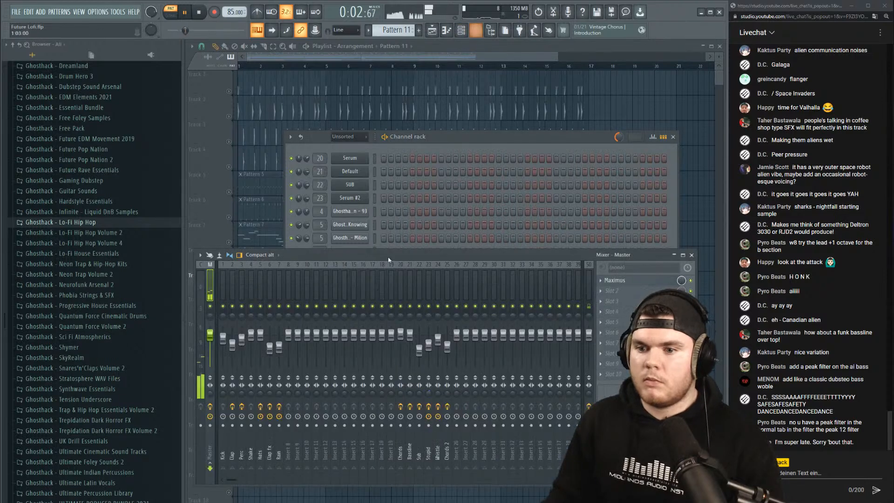
{"action": "left_click_drag", "start_coordinate": [433, 138], "coordinate": [436, 101]}
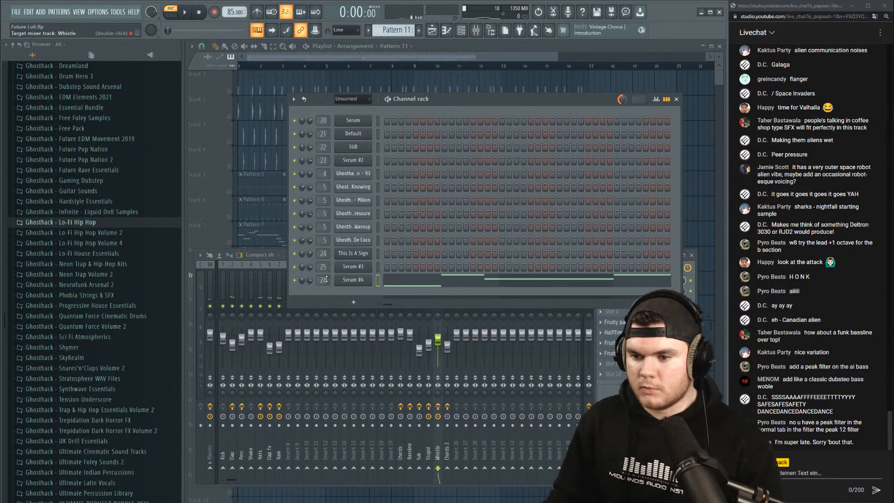
{"action": "right_click", "coordinate": [463, 418]}
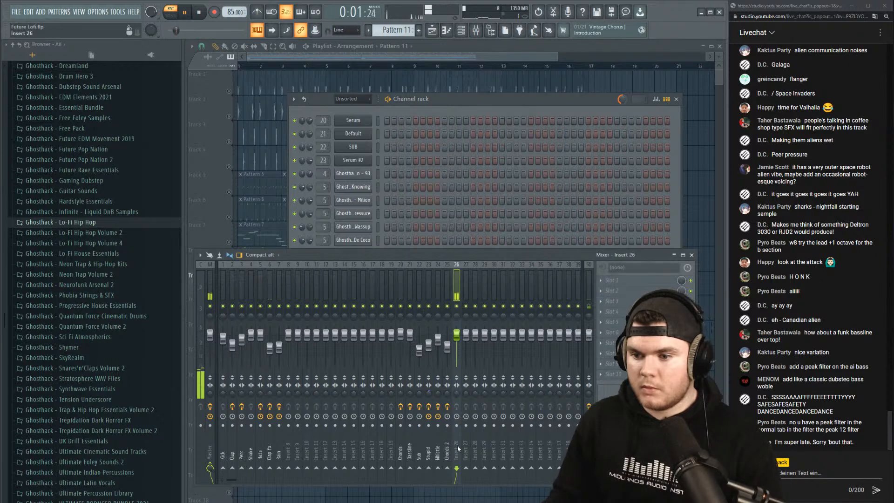
{"action": "left_click", "coordinate": [488, 264]}
{"action": "type", "text": "a"}
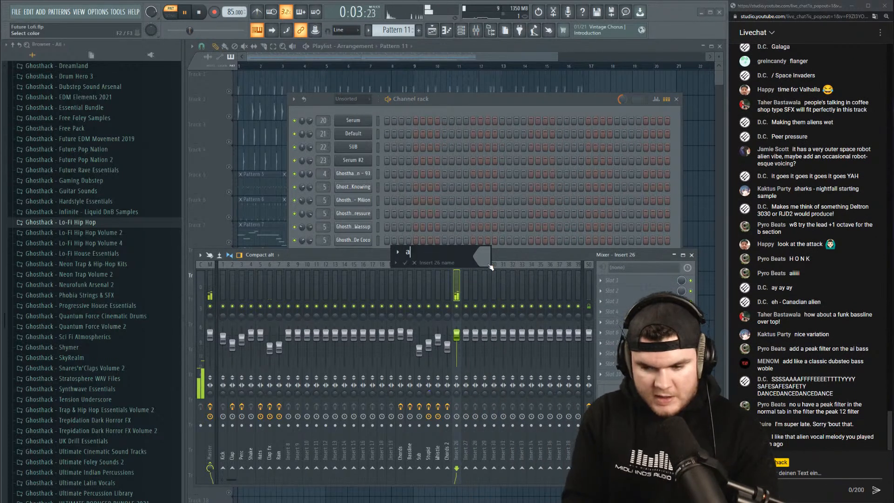
{"action": "type", "text": "ye"}
{"action": "key", "text": "Return"}
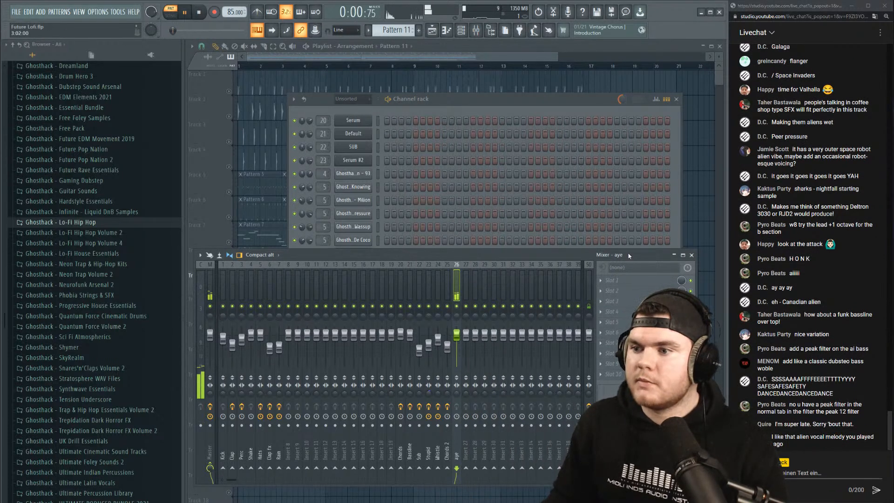
Load Fruity Parametric EQ 2 on the aye insert, apply a preset, and move its low-cut band to about 87 Hz.
{"action": "left_click", "coordinate": [617, 281]}
{"action": "left_click", "coordinate": [489, 129]}
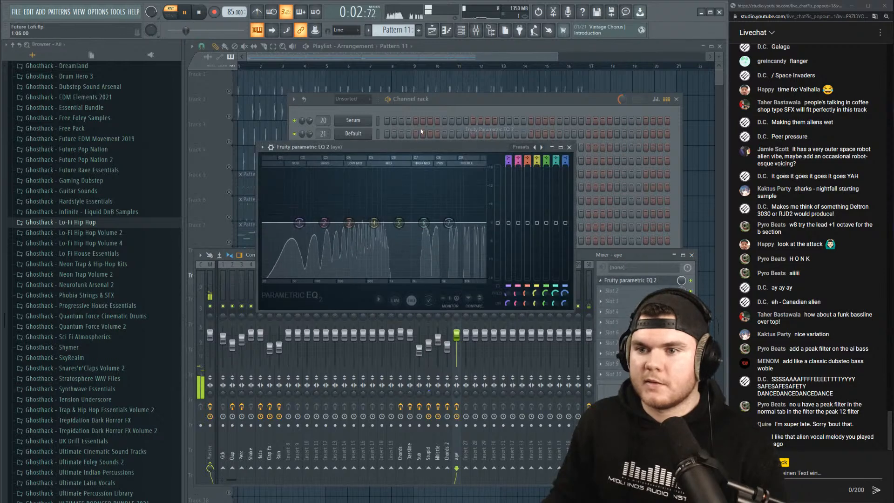
{"action": "left_click", "coordinate": [520, 147]}
{"action": "left_click", "coordinate": [540, 206]}
{"action": "left_click_drag", "start_coordinate": [295, 222], "coordinate": [309, 222]}
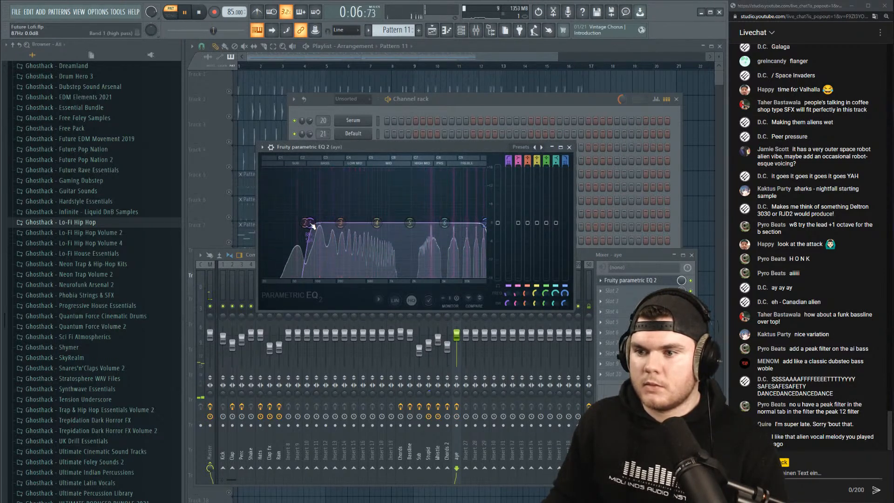
Close the equalizer and route the aye insert only to the SC mixer track.
{"action": "left_click", "coordinate": [633, 281]}
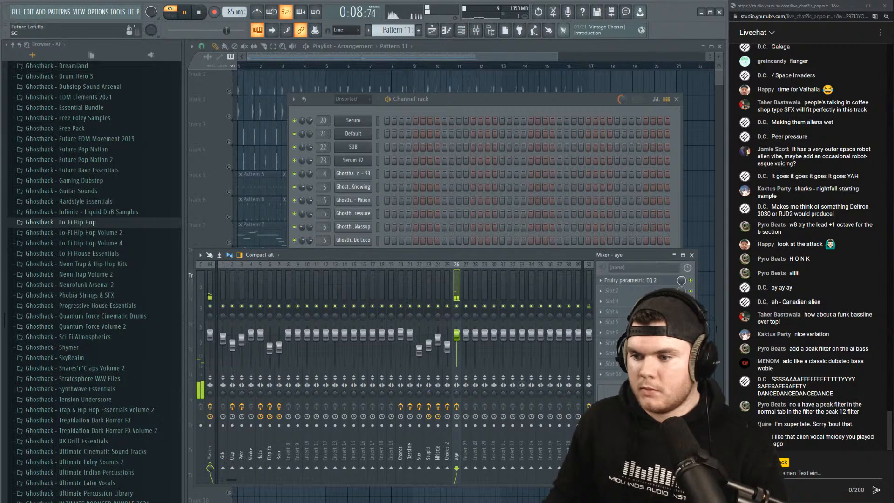
{"action": "right_click", "coordinate": [590, 458]}
{"action": "left_click", "coordinate": [457, 294]}
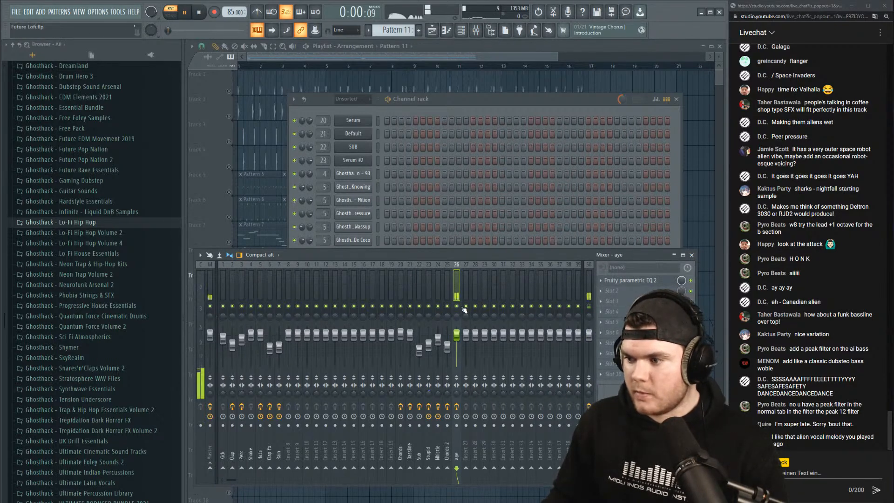
Close the Mixer and Channel rack, unsolo the Playlist tracks, and play the full arrangement in song mode.
{"action": "left_click", "coordinate": [441, 102]}
{"action": "key", "text": "space"}
{"action": "right_click", "coordinate": [229, 142]}
{"action": "right_click", "coordinate": [230, 142]}
{"action": "key", "text": "space"}
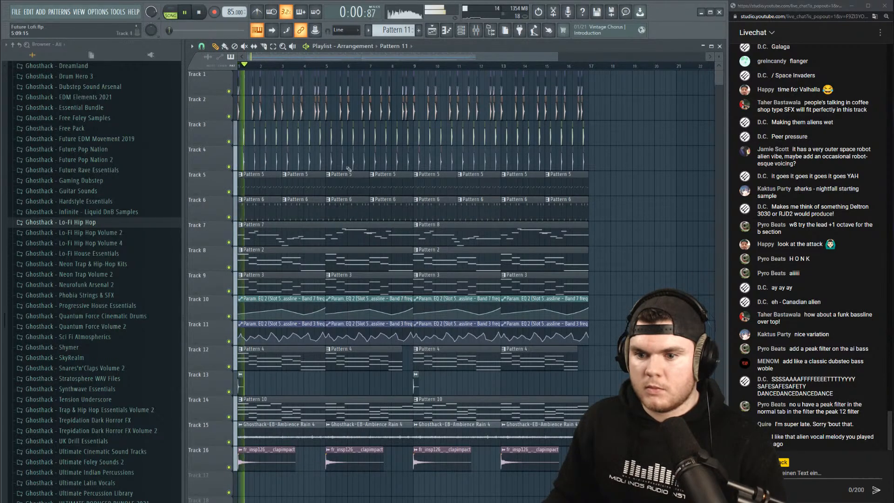
Place Pattern 11 at bar 1 of Track 17 and play the song with it.
{"action": "scroll", "coordinate": [286, 366], "scroll_direction": "down", "scroll_amount": 5}
{"action": "key", "text": "space"}
{"action": "left_click", "coordinate": [286, 366]}
{"action": "key", "text": "space"}
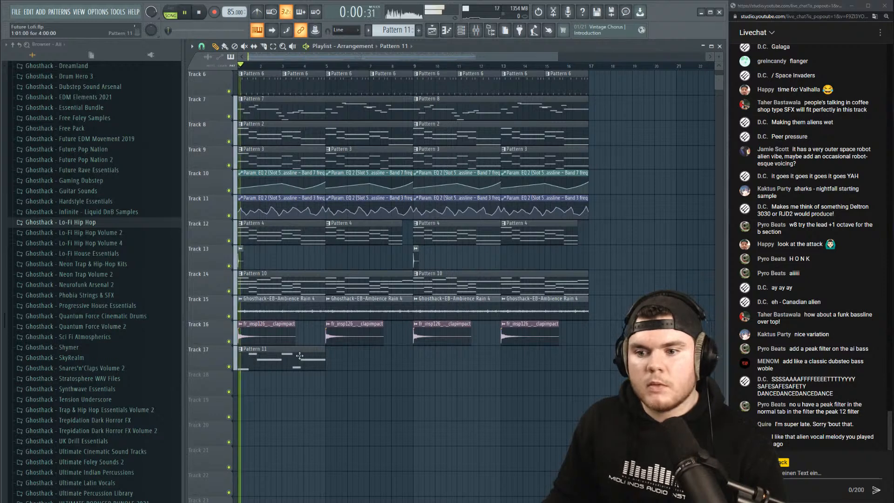
Place a second Pattern 11 clip at bar 5 of Track 17 and remove the extra copy after it.
{"action": "left_click", "coordinate": [393, 352]}
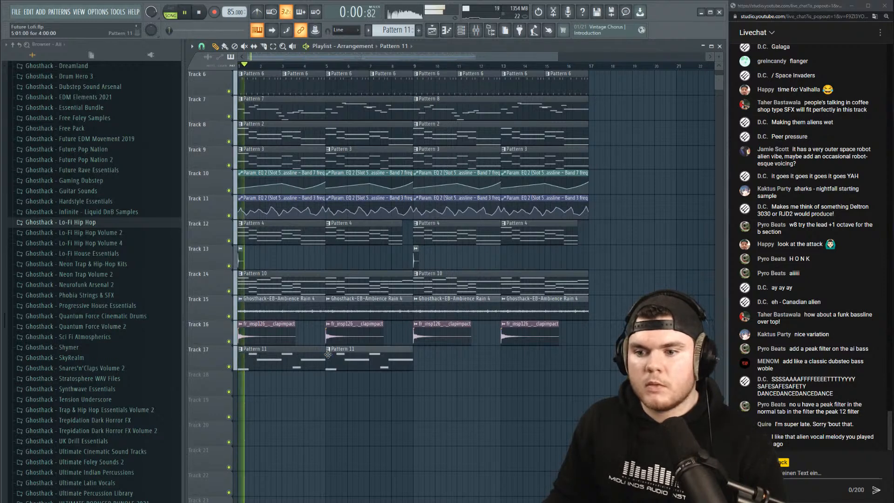
{"action": "left_click", "coordinate": [419, 359]}
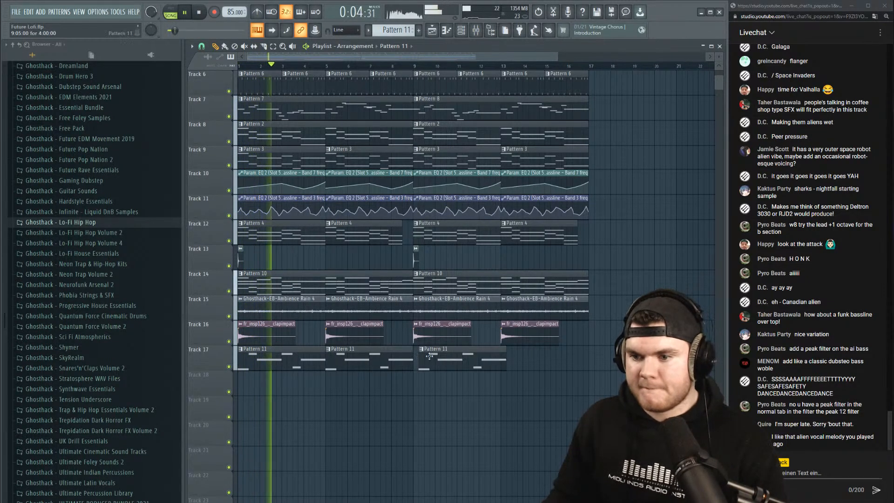
{"action": "right_click", "coordinate": [437, 358]}
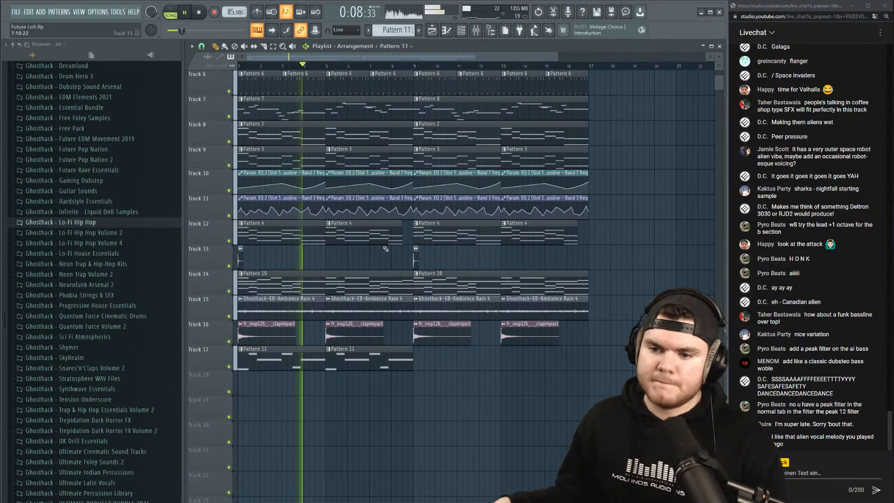
Modulate Serum #4's oscillator A volume with LFO 1, adjust the modulation curve in the matrix, and close the synth.
{"action": "key", "text": "F6"}
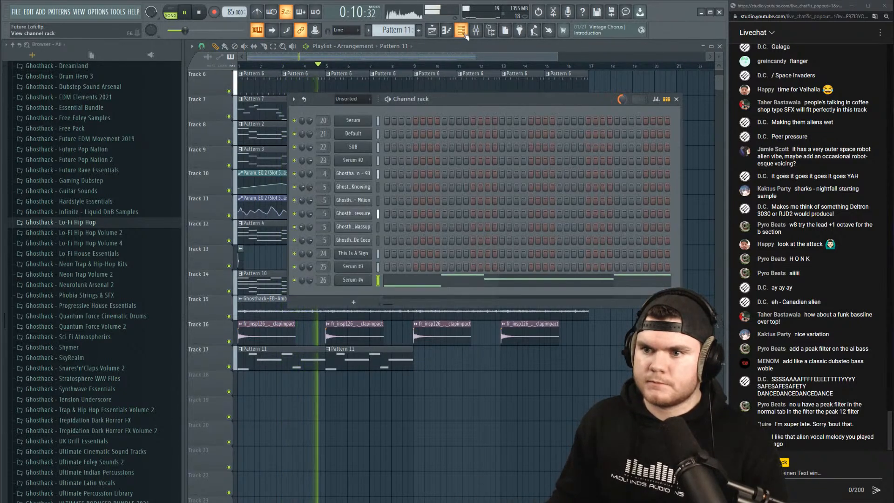
{"action": "left_click", "coordinate": [366, 283]}
{"action": "key", "text": "space"}
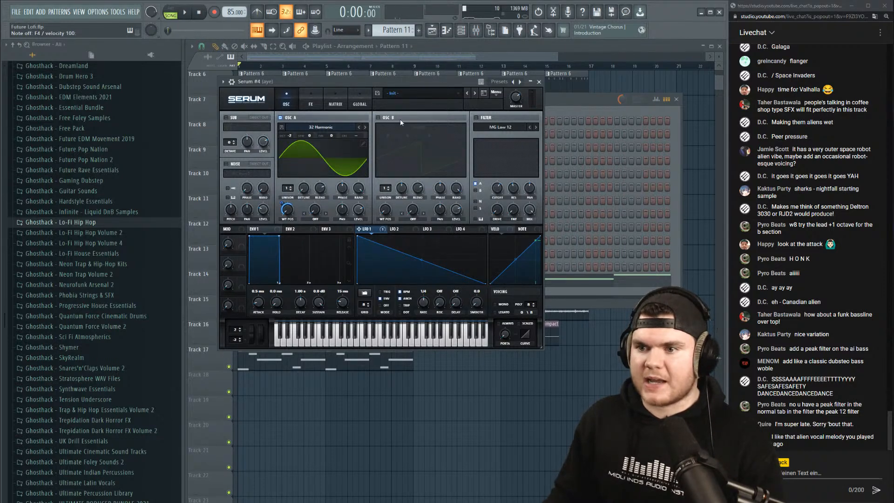
{"action": "key", "text": "v"}
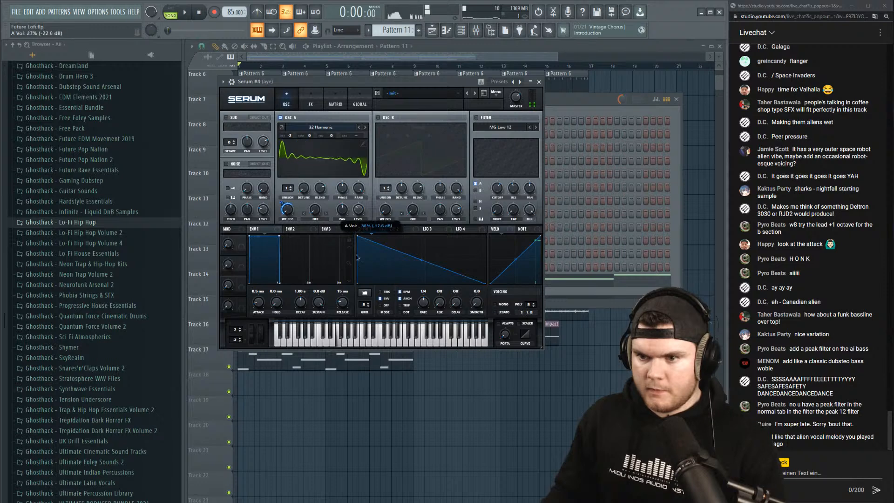
{"action": "left_click", "coordinate": [335, 100]}
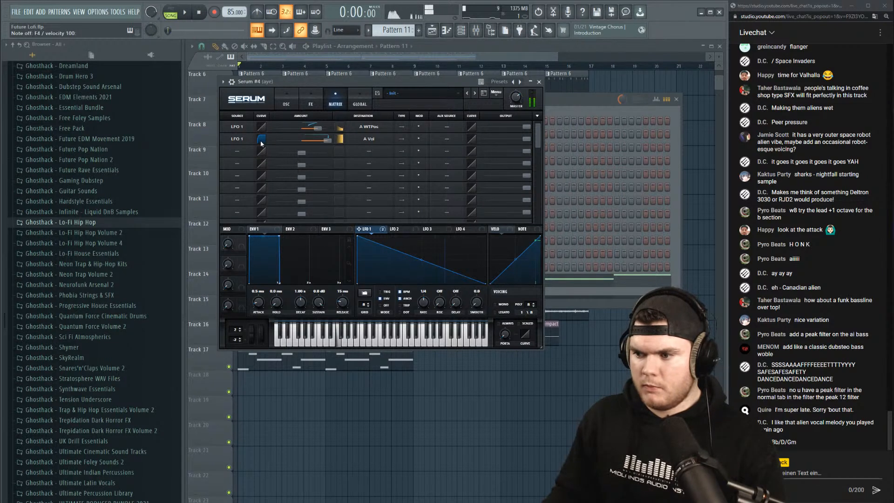
{"action": "left_click", "coordinate": [539, 82]}
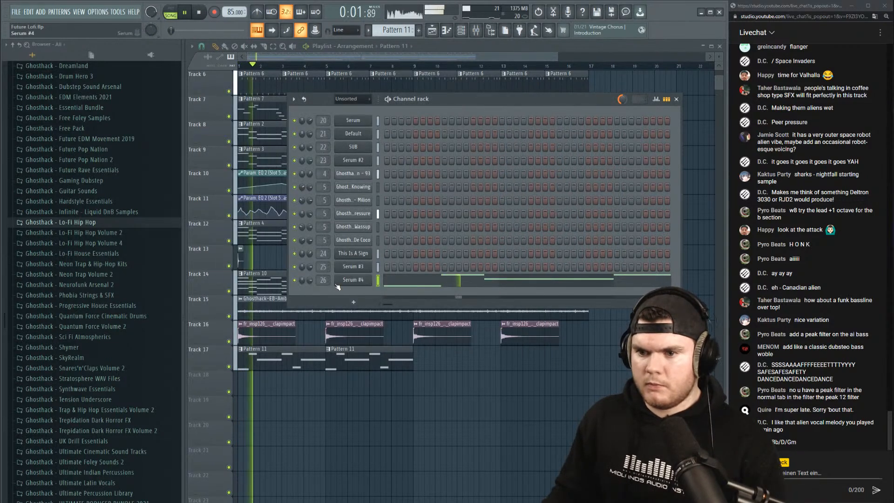
Open the Serum #4 piano roll, raise the first note to A#4, and audition it with the song.
{"action": "left_click", "coordinate": [408, 280]}
{"action": "scroll", "coordinate": [293, 235], "scroll_direction": "up", "scroll_amount": 1}
{"action": "key", "text": "space"}
{"action": "key", "text": "space"}
{"action": "key", "text": "space"}
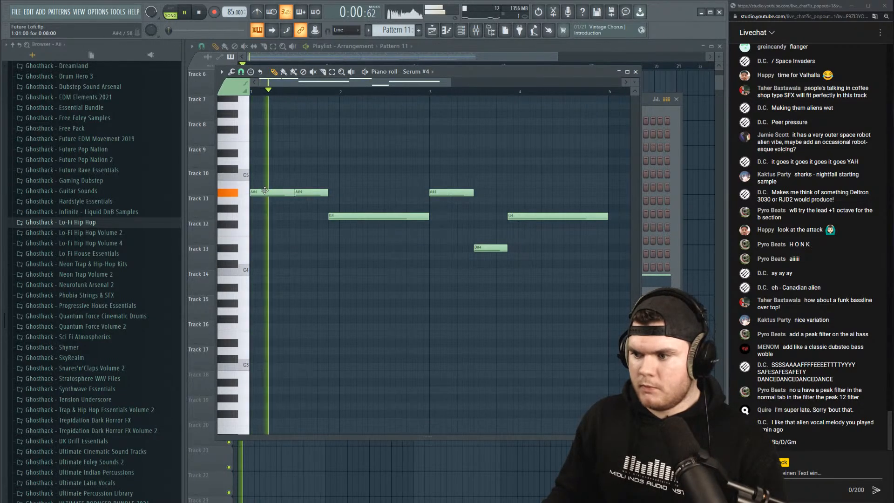
{"action": "key", "text": "space"}
{"action": "key", "text": "space"}
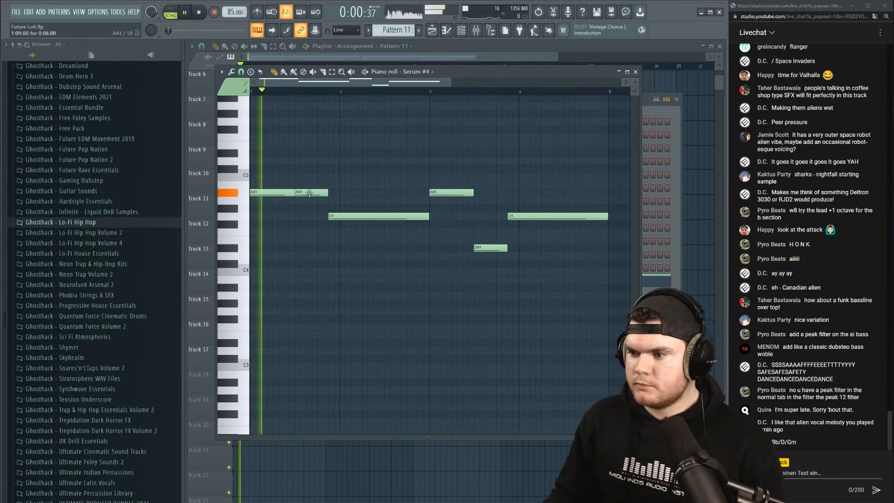
Raise the second note of the Serum #4 melody to D5 and audition the change.
{"action": "left_click_drag", "start_coordinate": [310, 193], "coordinate": [310, 200]}
{"action": "key", "text": "space"}
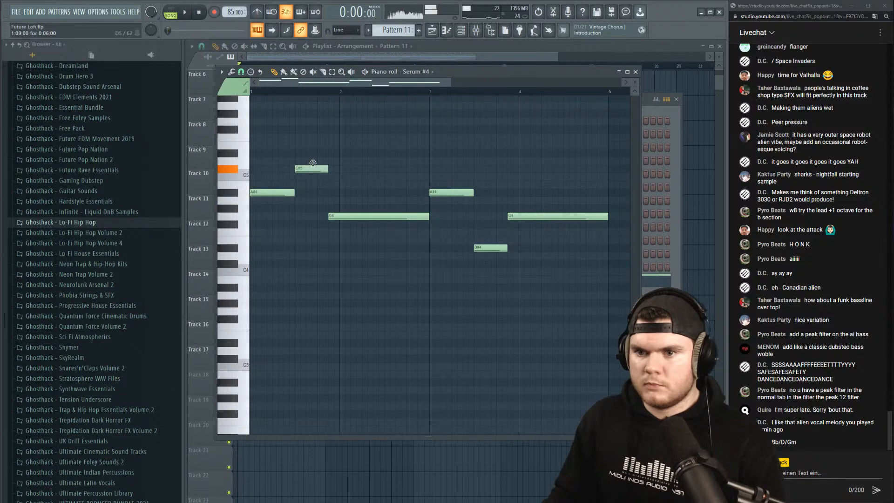
{"action": "key", "text": "space"}
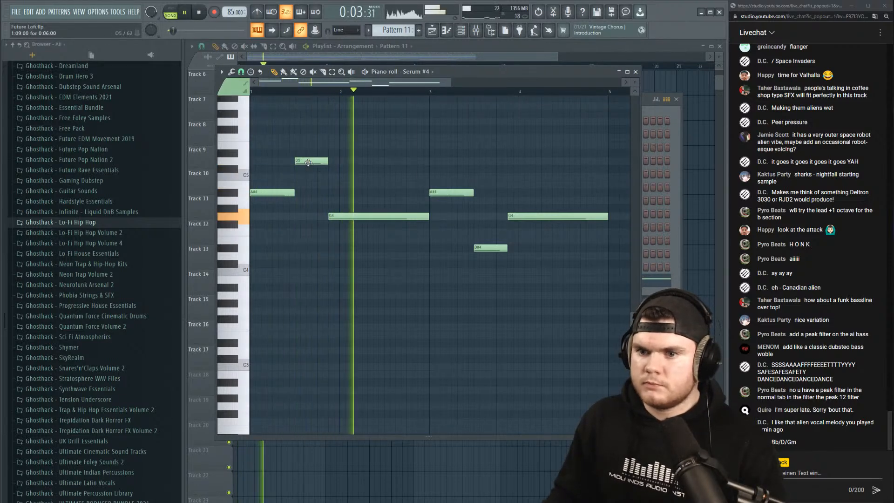
{"action": "key", "text": "space"}
{"action": "key", "text": "space"}
Try the first two notes an octave lower during playback, and move them back up.
{"action": "left_click_drag", "start_coordinate": [310, 211], "coordinate": [276, 135]}
{"action": "key", "text": "ctrl+Down"}
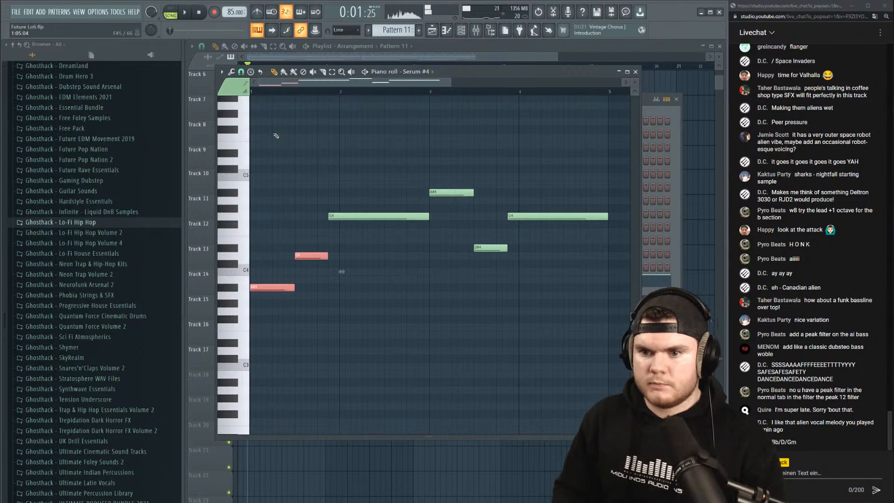
{"action": "key", "text": "space"}
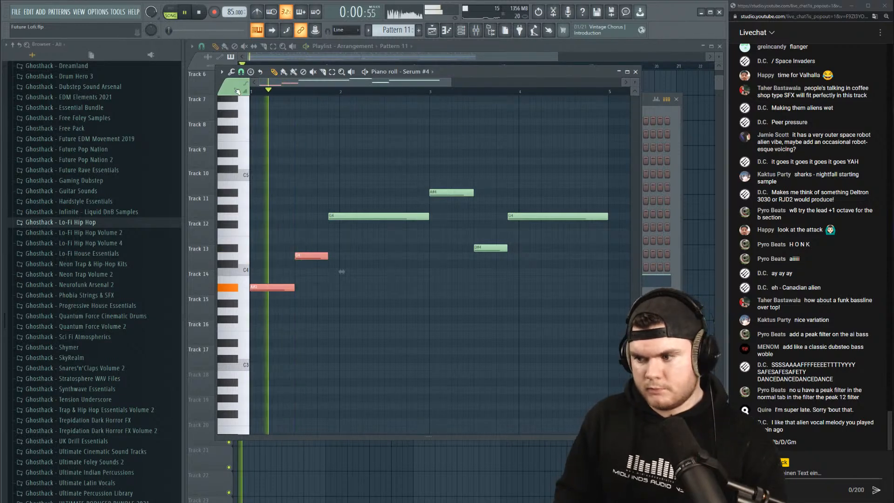
{"action": "key", "text": "ctrl+Up"}
{"action": "key", "text": "space"}
{"action": "key", "text": "space"}
{"action": "key", "text": "space"}
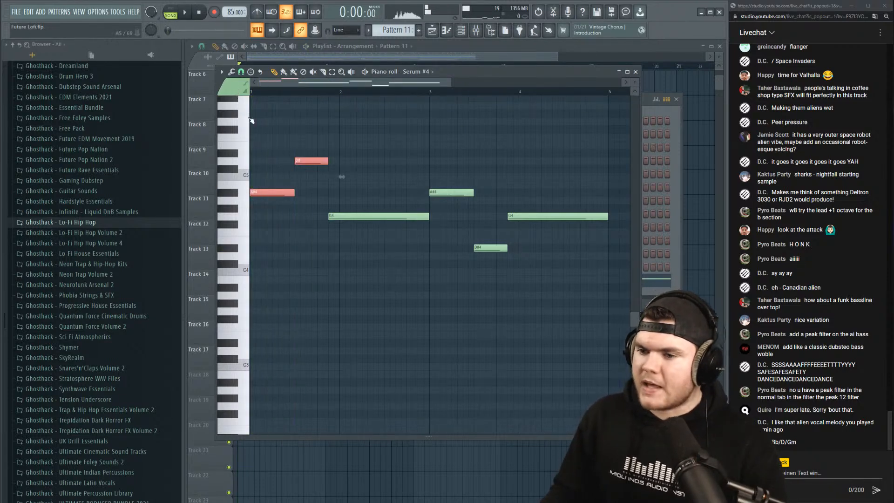
Raise the first note to D5, delete the second note, and play the song.
{"action": "left_click", "coordinate": [301, 243]}
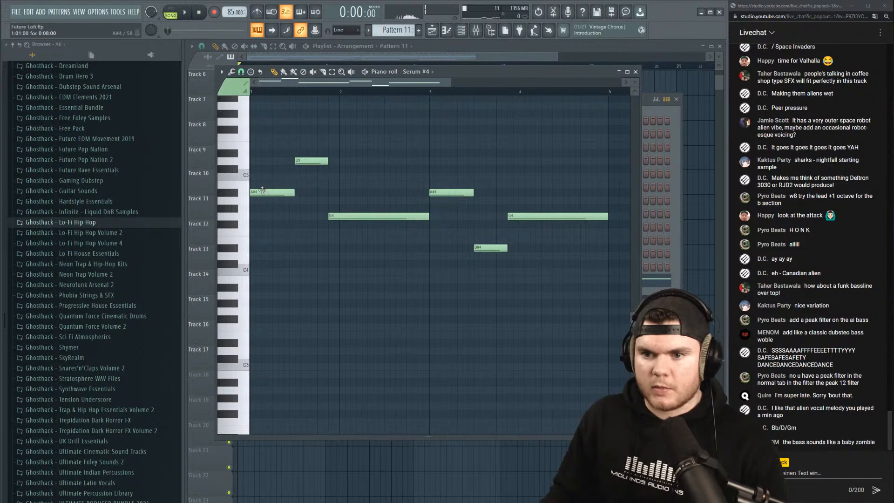
{"action": "key", "text": "space"}
{"action": "right_click", "coordinate": [313, 161]}
{"action": "key", "text": "space"}
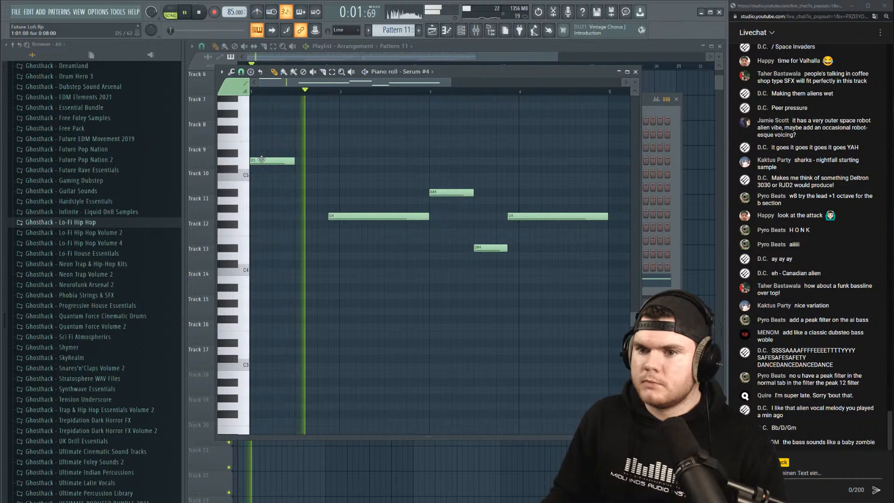
Try a shortened A4 note between the first note and the long G4 note, and delete it.
{"action": "key", "text": "space"}
{"action": "key", "text": "space"}
{"action": "left_click", "coordinate": [314, 201]}
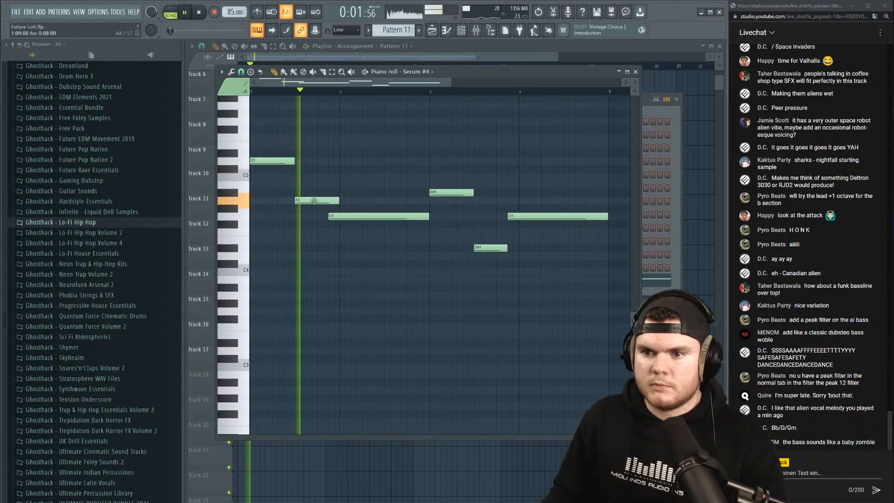
{"action": "left_click_drag", "start_coordinate": [338, 201], "coordinate": [328, 200]}
{"action": "key", "text": "space"}
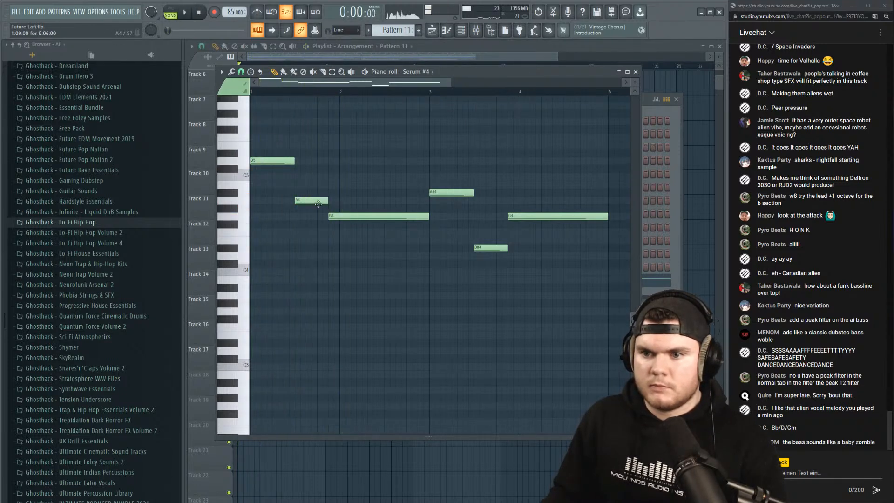
{"action": "key", "text": "space"}
{"action": "right_click", "coordinate": [311, 199]}
Add an A#4 note filling the gap after the opening D5 note and play it with the song.
{"action": "scroll", "coordinate": [313, 198], "scroll_direction": "up", "scroll_amount": 3}
{"action": "key", "text": "space"}
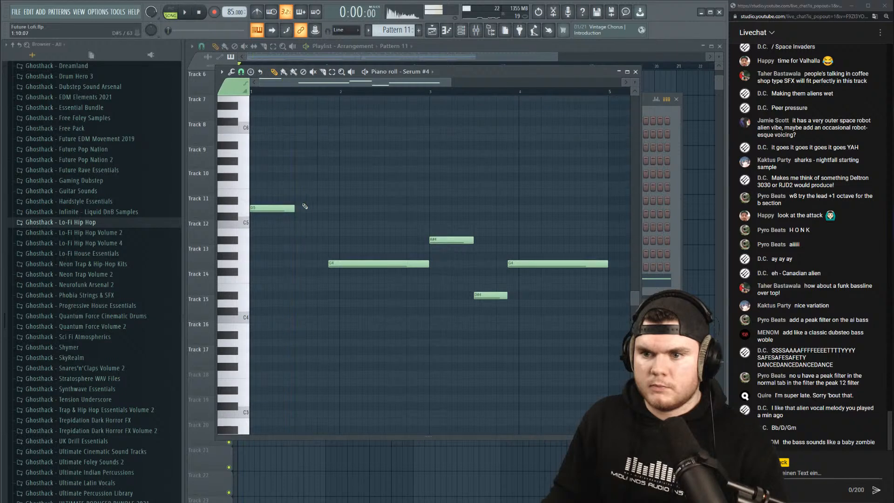
{"action": "key", "text": "space"}
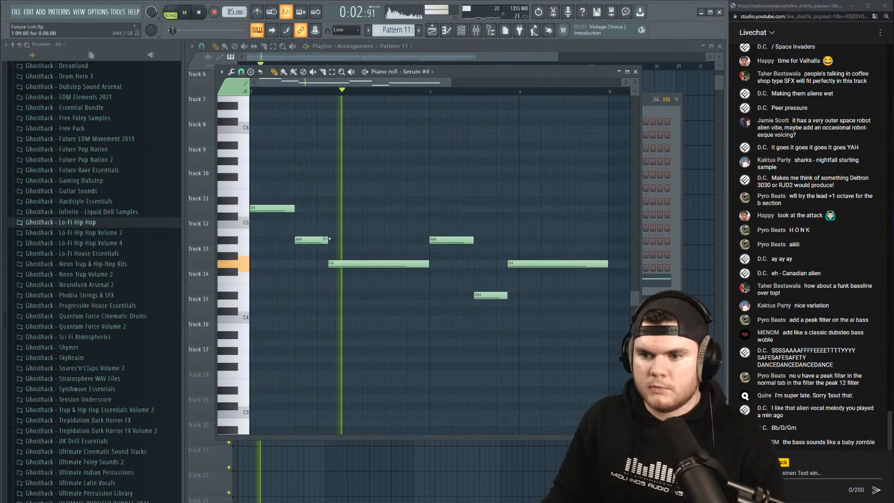
{"action": "key", "text": "space"}
{"action": "key", "text": "space"}
Select the opening note, lower it an octave to D4, and replay the melody from the start.
{"action": "left_click_drag", "start_coordinate": [288, 217], "coordinate": [273, 211]}
{"action": "key", "text": "ctrl+Down"}
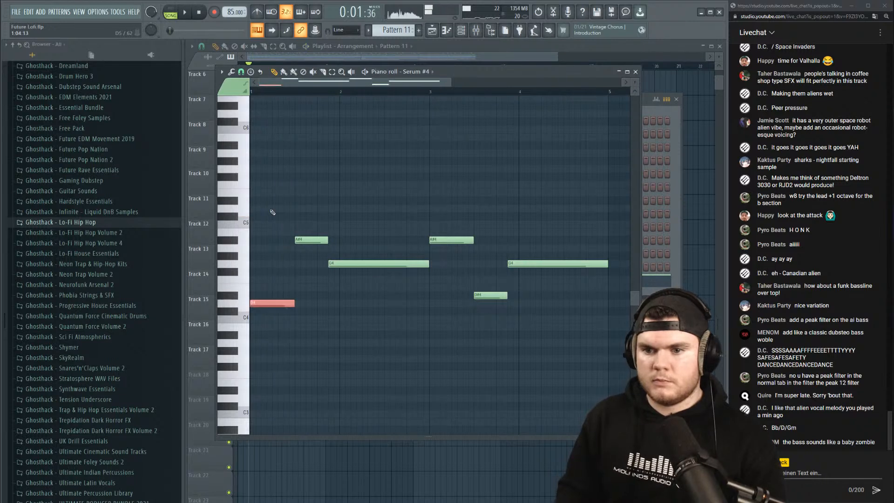
{"action": "key", "text": "space"}
{"action": "key", "text": "space"}
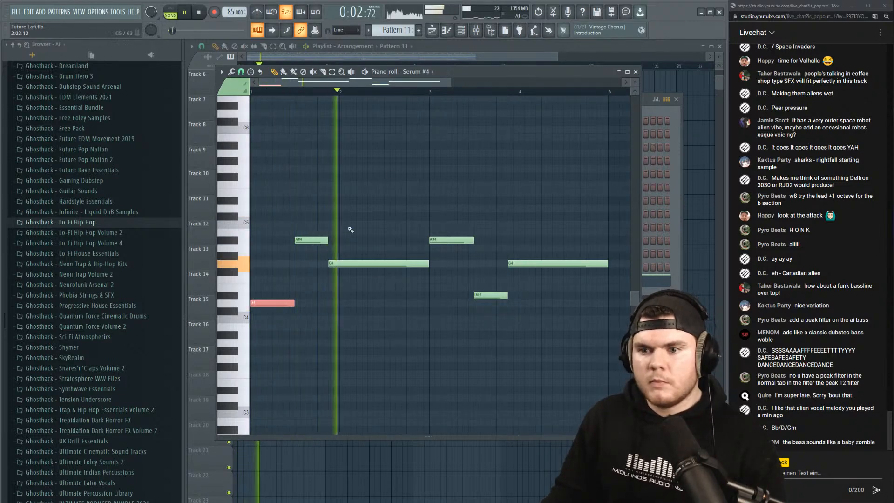
Load Vocal Doubler in slot 3 of the aye insert with Separation and Variation at 100% and Effect Only enabled.
{"action": "key", "text": "F9"}
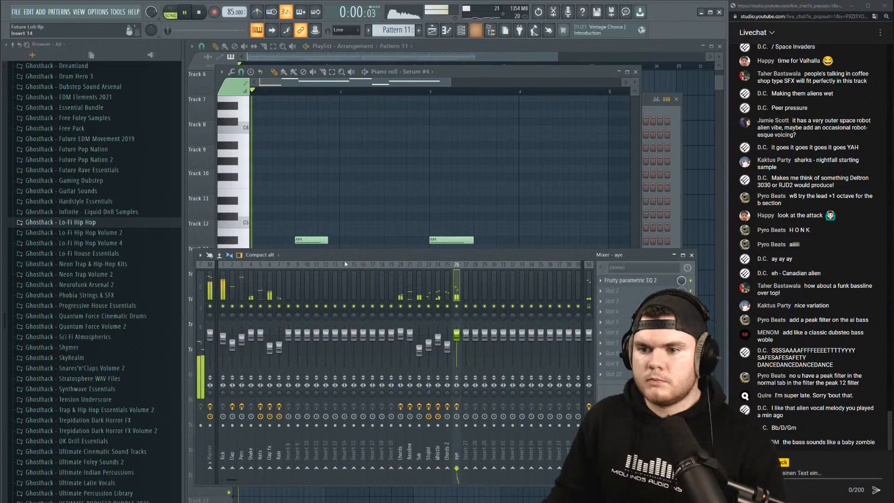
{"action": "left_click", "coordinate": [616, 302]}
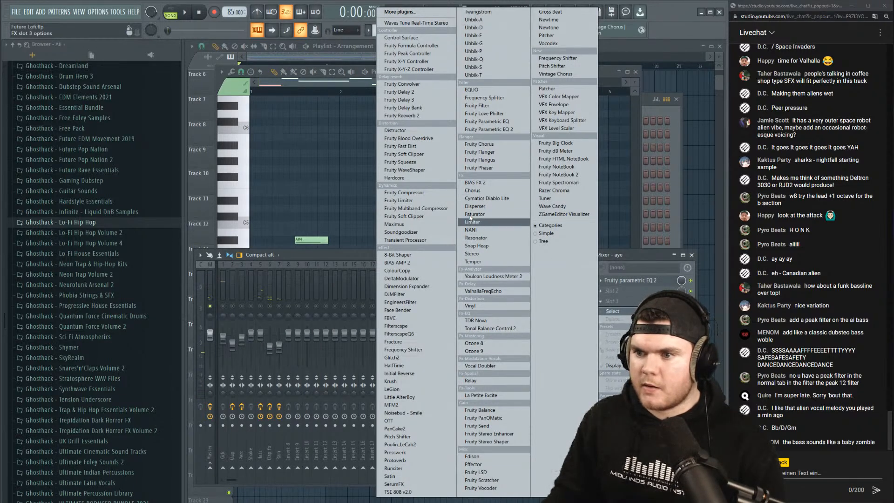
{"action": "left_click", "coordinate": [480, 365]}
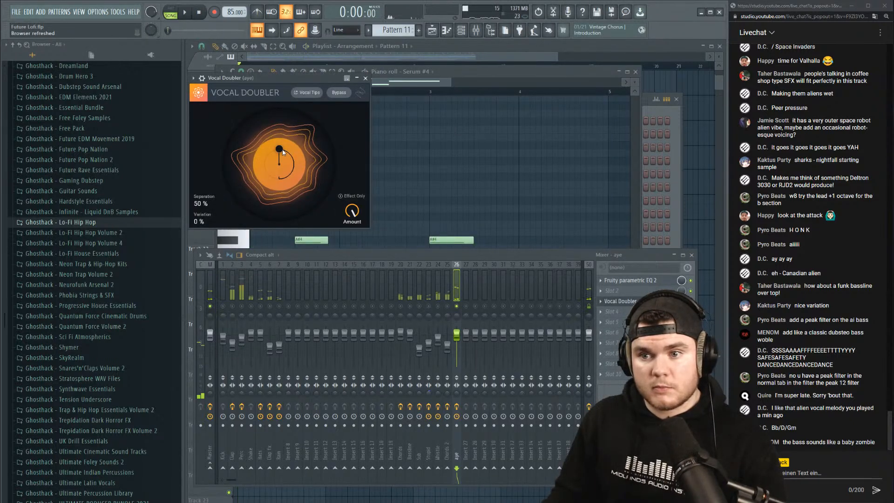
{"action": "left_click_drag", "start_coordinate": [279, 149], "coordinate": [304, 251]}
{"action": "key", "text": "space"}
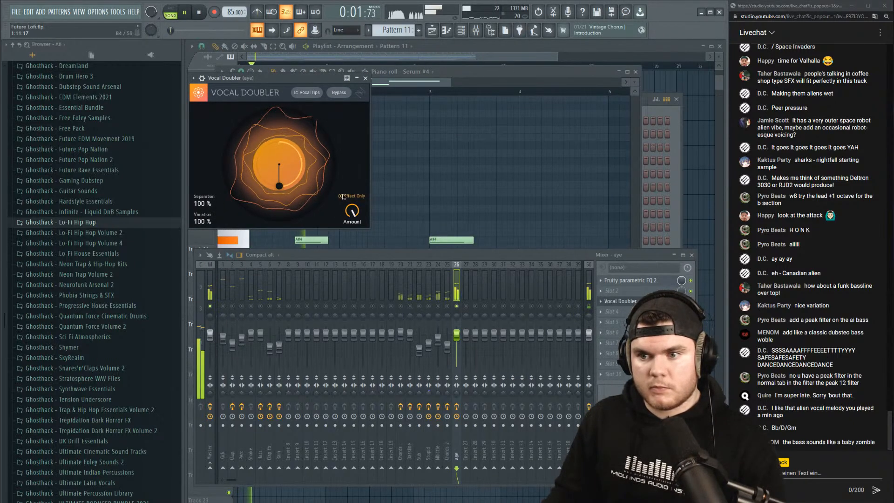
{"action": "right_click", "coordinate": [459, 306]}
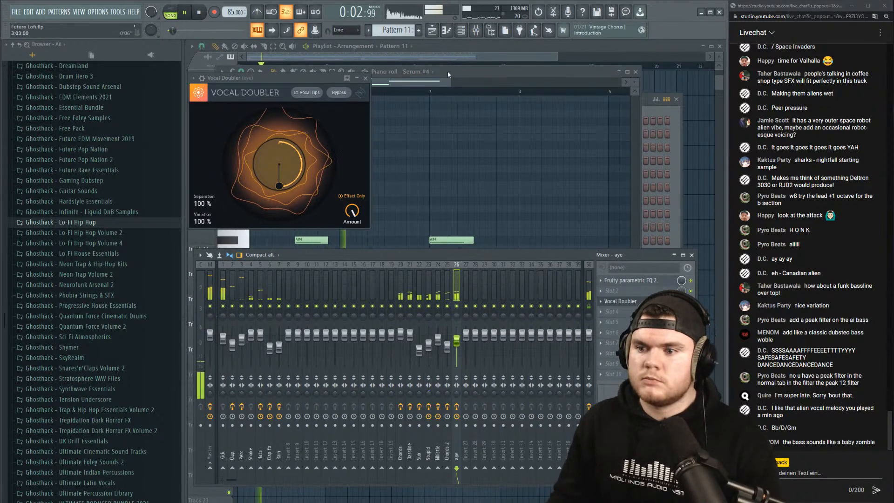
Audition the opening piano roll note an octave higher during playback, return it to D4, and deselect it.
{"action": "left_click", "coordinate": [470, 72]}
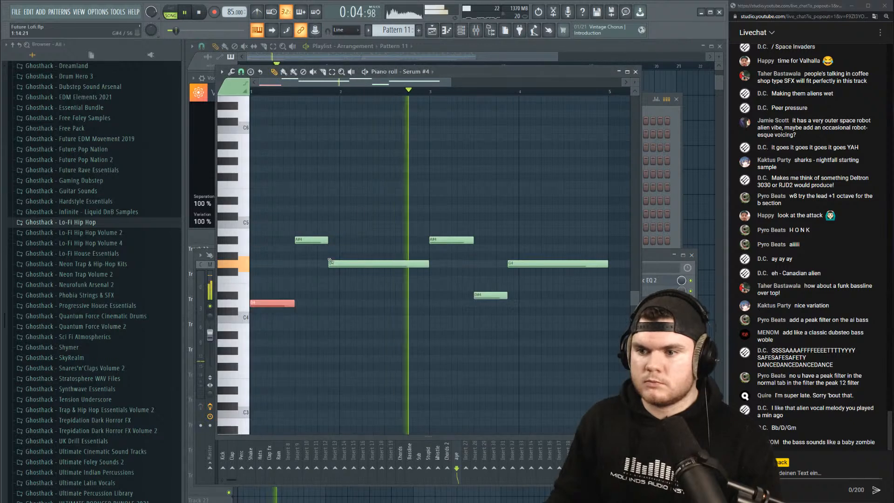
{"action": "scroll", "coordinate": [358, 95], "scroll_direction": "down", "scroll_amount": 2}
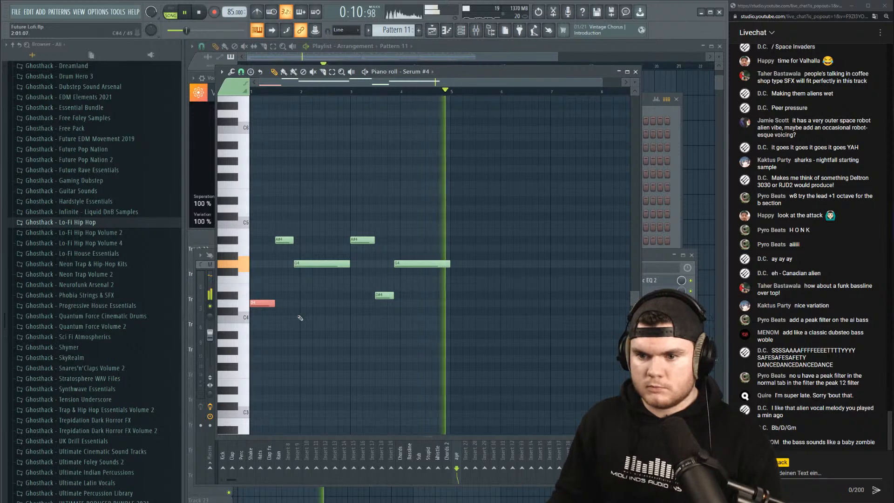
{"action": "key", "text": "ctrl+Up"}
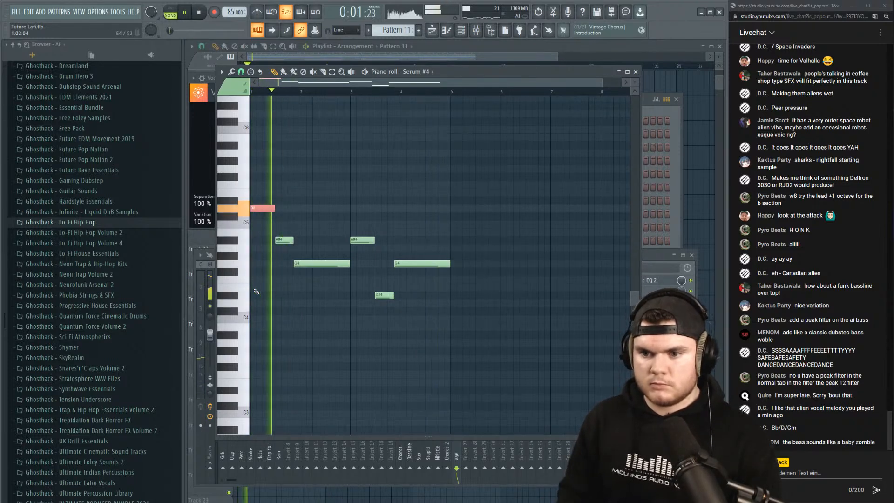
{"action": "key", "text": "ctrl+Down"}
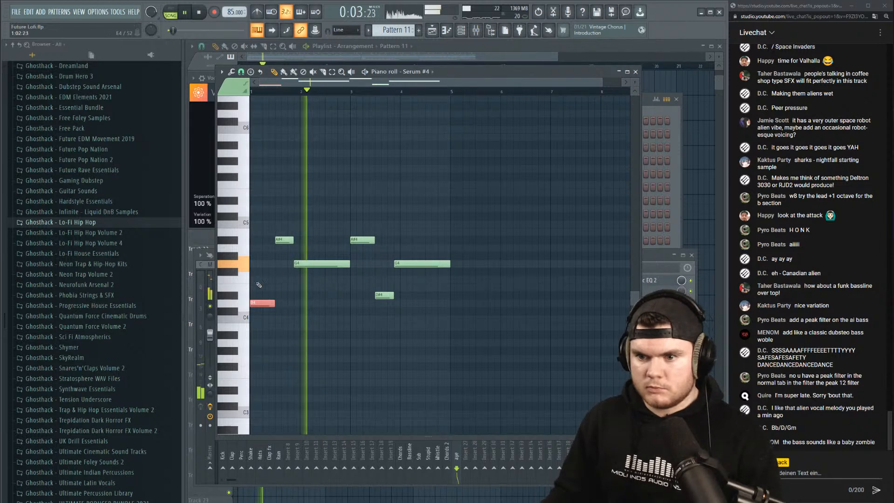
{"action": "left_click", "coordinate": [510, 216]}
{"action": "right_click", "coordinate": [510, 216]}
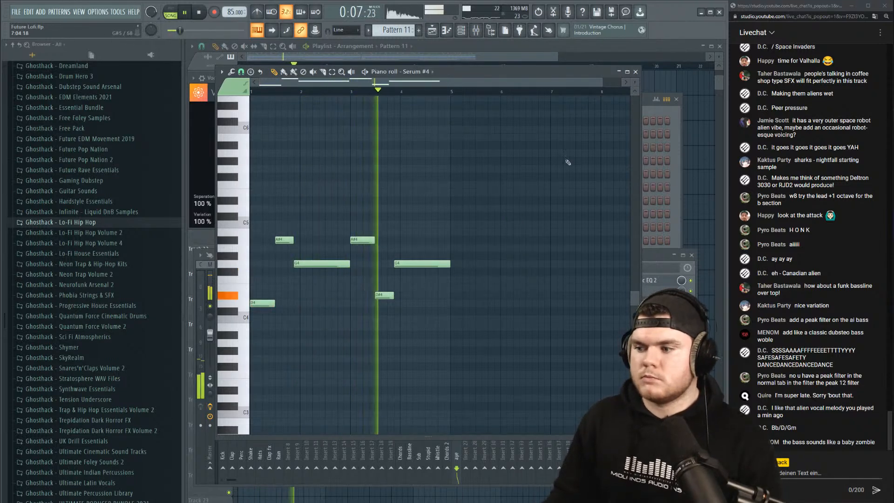
Close the piano roll and lower the aye mixer track's volume to about -6.8 dB.
{"action": "left_click", "coordinate": [636, 72]}
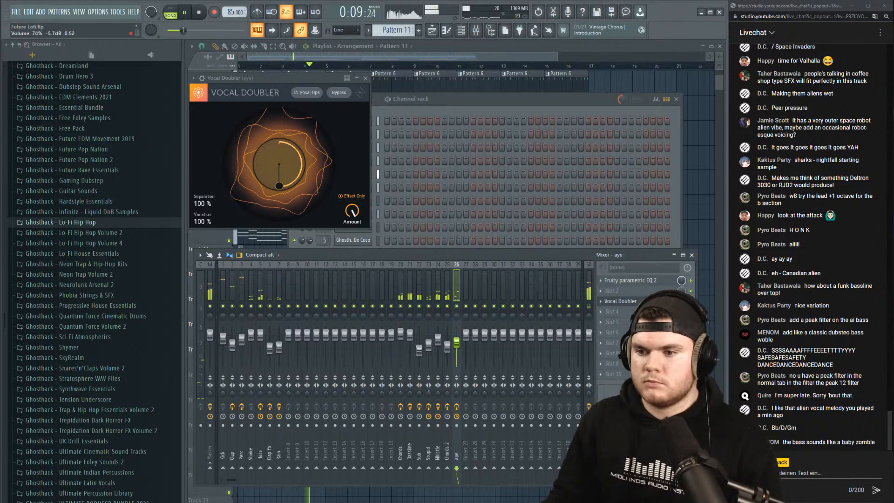
{"action": "left_click_drag", "start_coordinate": [457, 342], "coordinate": [462, 347]}
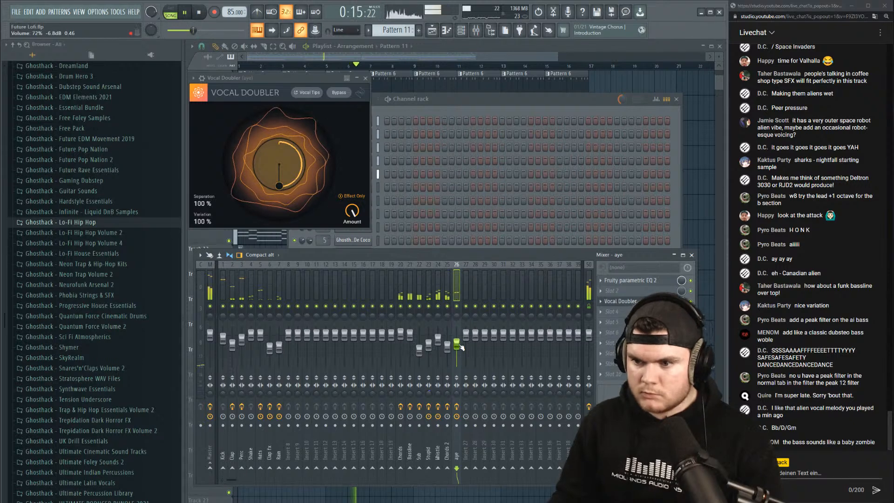
Close the Vocal Doubler window and audition the arrangement from the start.
{"action": "key", "text": "space"}
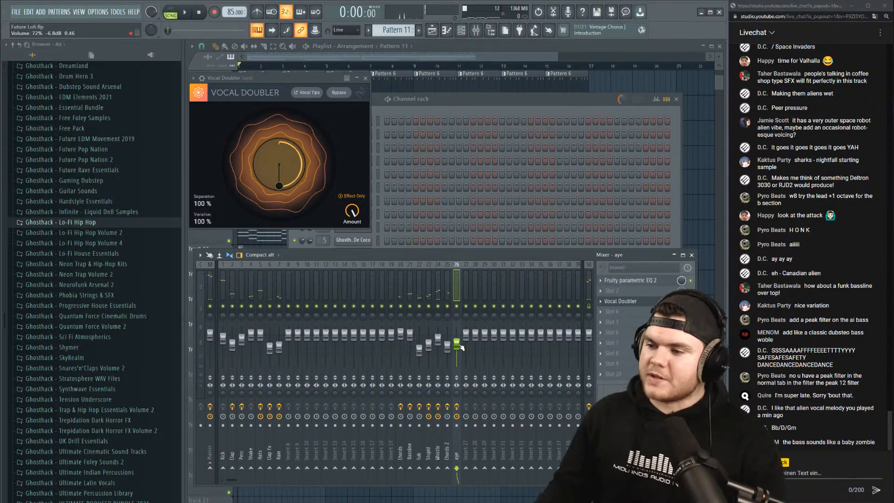
{"action": "left_click", "coordinate": [369, 82]}
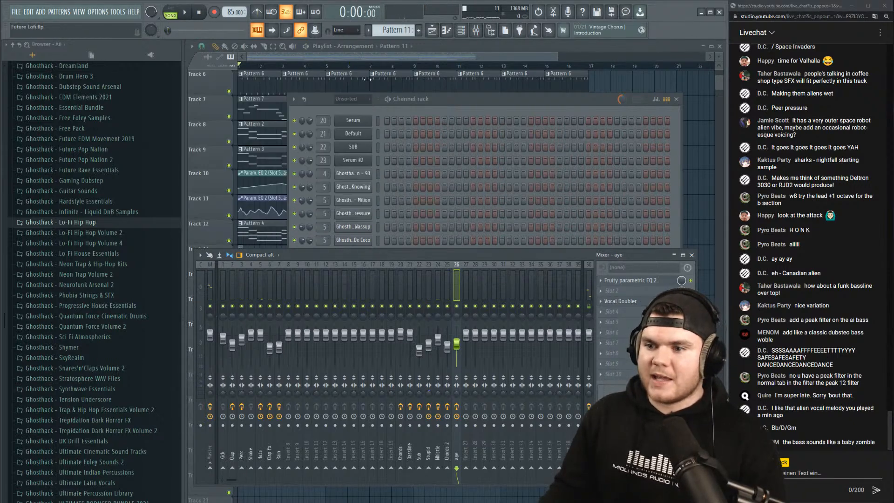
{"action": "key", "text": "space"}
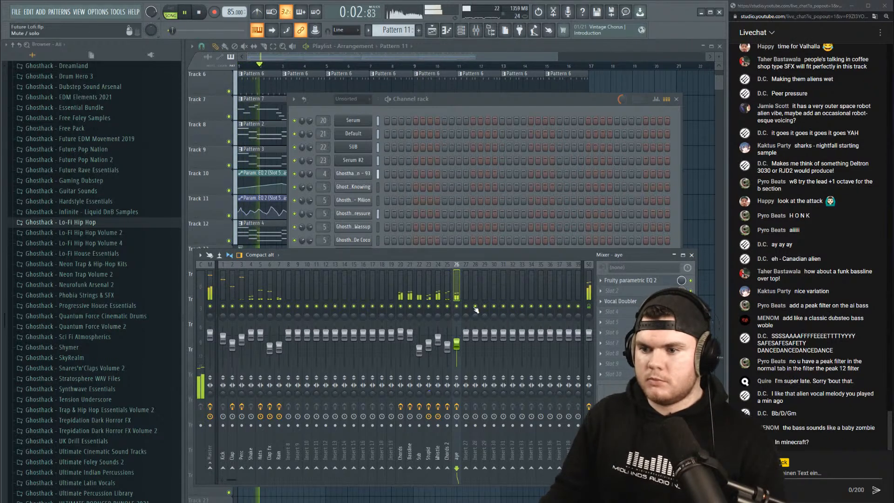
{"action": "key", "text": "space"}
Load Fruity parametric EQ 2 in slot 5 of the aye insert and apply a preset with high-pass and low-pass outer bands.
{"action": "left_click", "coordinate": [612, 321]}
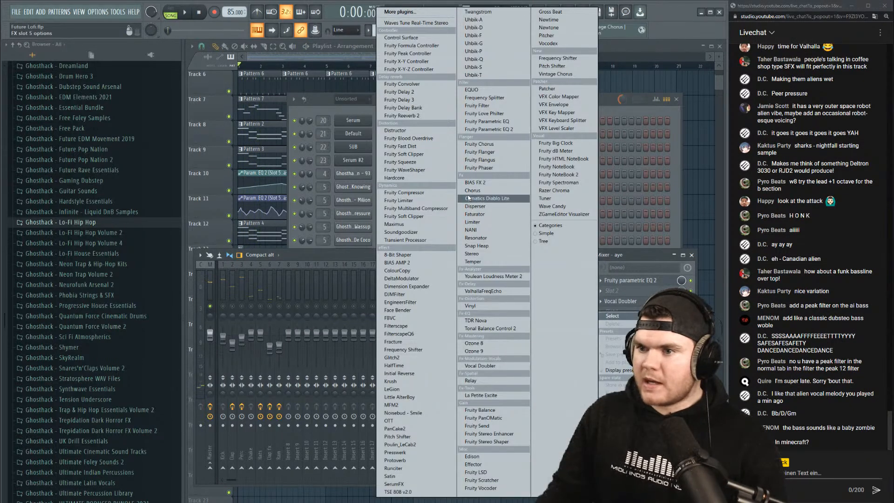
{"action": "left_click", "coordinate": [488, 131]}
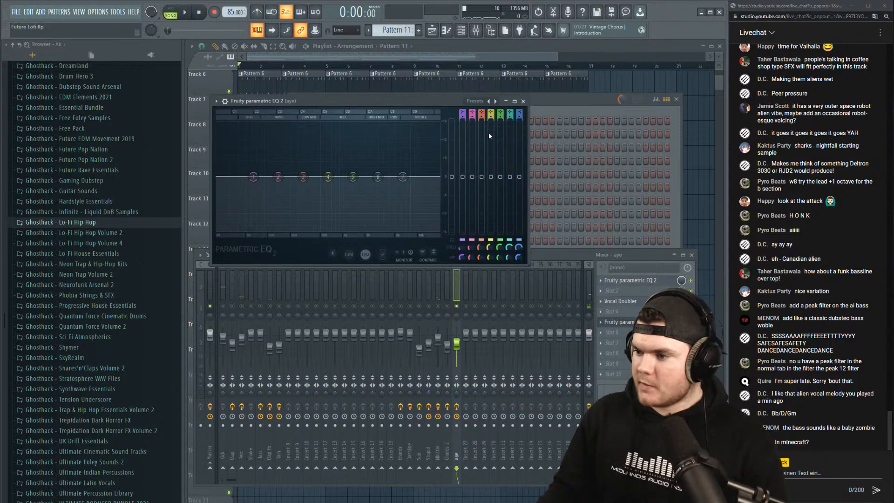
{"action": "left_click", "coordinate": [472, 101]}
{"action": "left_click", "coordinate": [486, 122]}
Lower the low-pass band 7 cutoff of the new EQ during playback, close the EQ, and stop playback.
{"action": "key", "text": "space"}
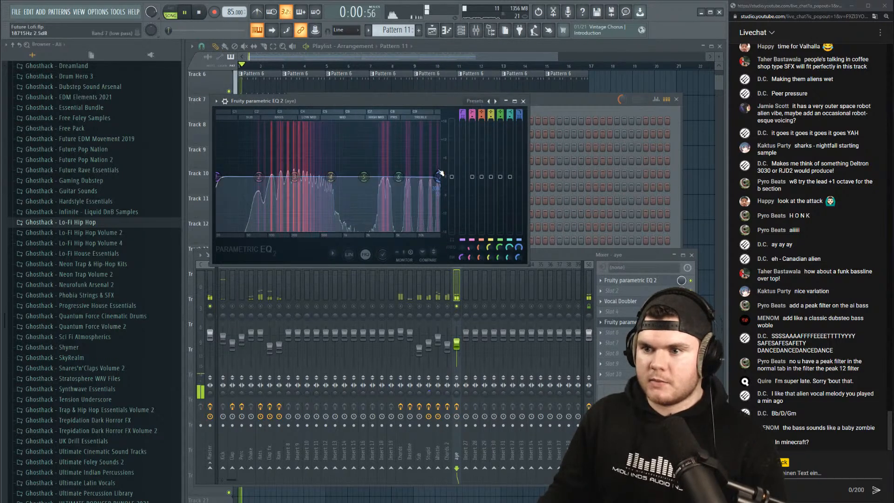
{"action": "left_click_drag", "start_coordinate": [440, 175], "coordinate": [428, 177]}
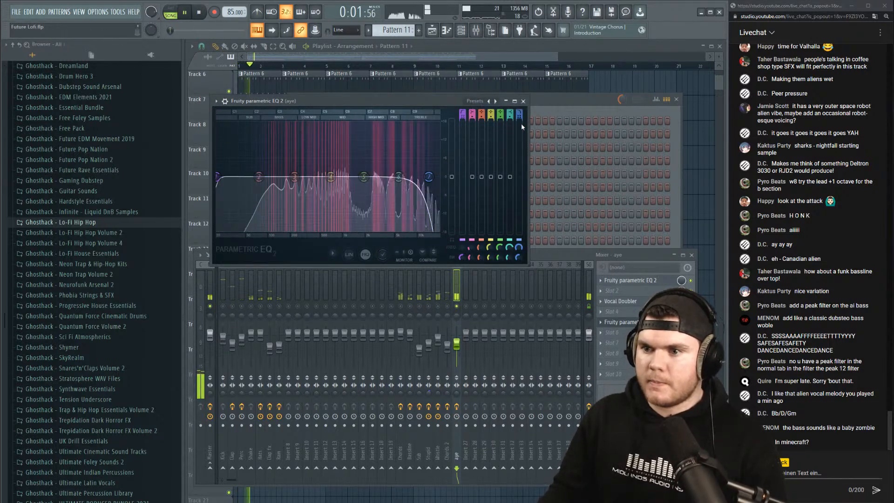
{"action": "left_click", "coordinate": [620, 321]}
{"action": "key", "text": "space"}
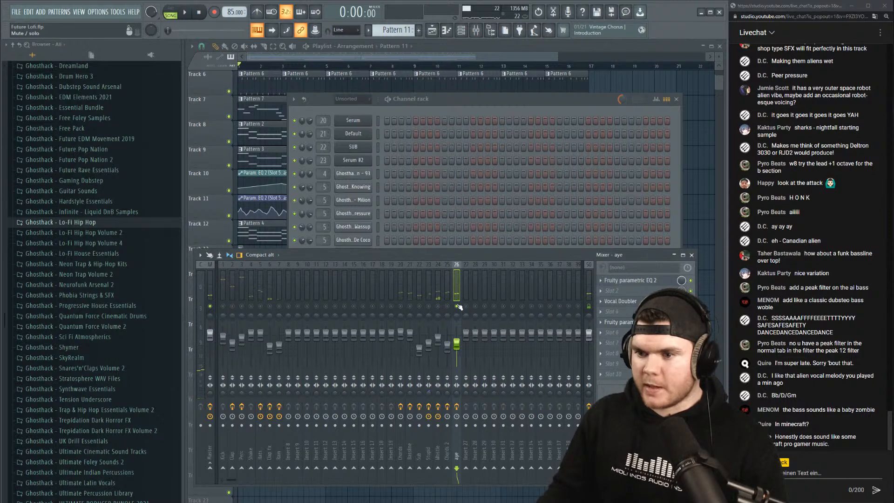
Replay the arrangement, reopen the aye insert's slot 5 EQ, and set its low-pass band 7 to about 17489 Hz.
{"action": "key", "text": "space"}
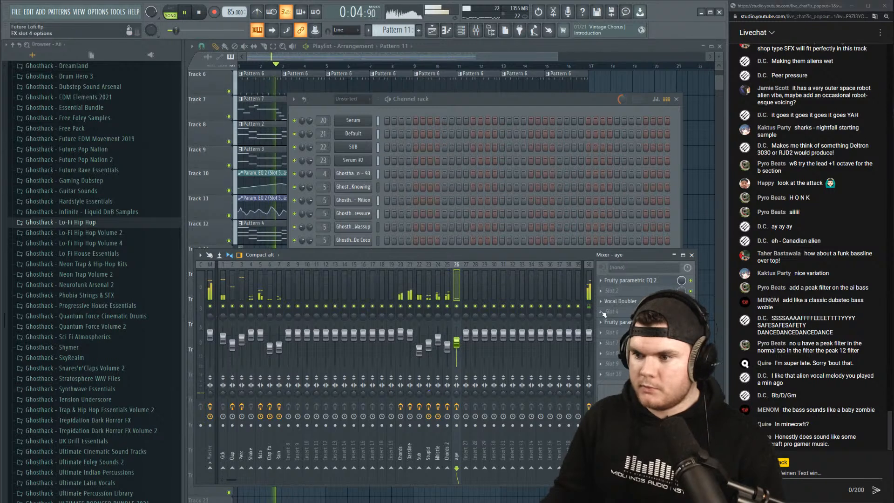
{"action": "left_click", "coordinate": [613, 321]}
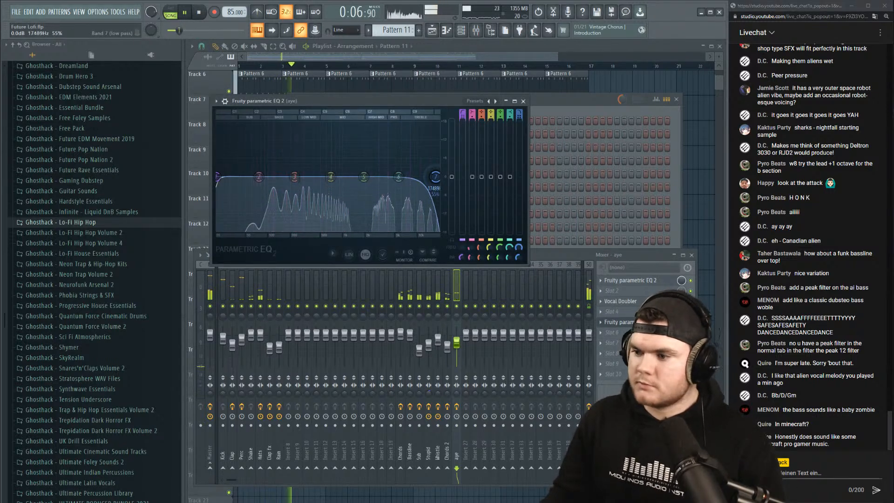
{"action": "left_click", "coordinate": [532, 99]}
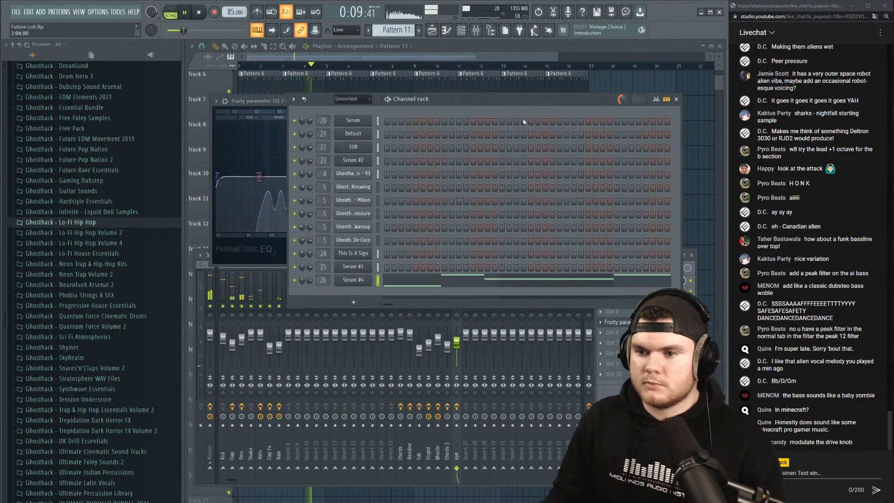
{"action": "left_click", "coordinate": [696, 289]}
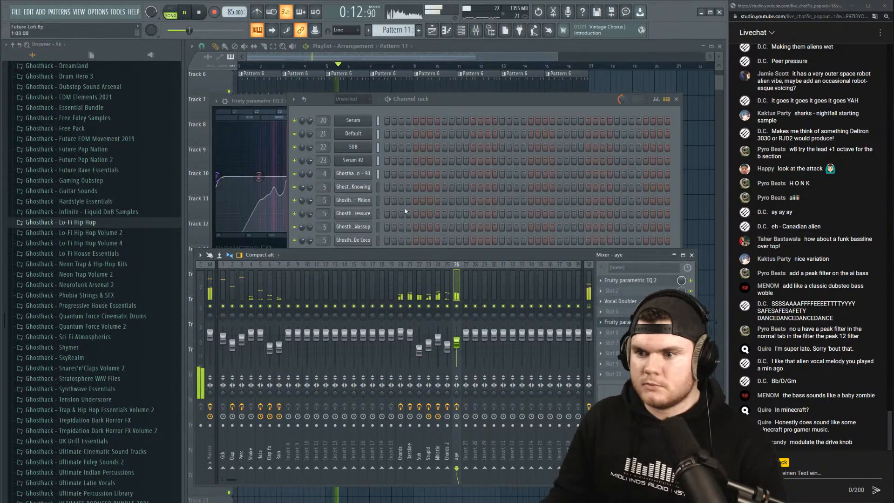
Open Serum #4's effects, examine the Distortion drive during playback, close the synth and stop playback.
{"action": "left_click", "coordinate": [464, 31]}
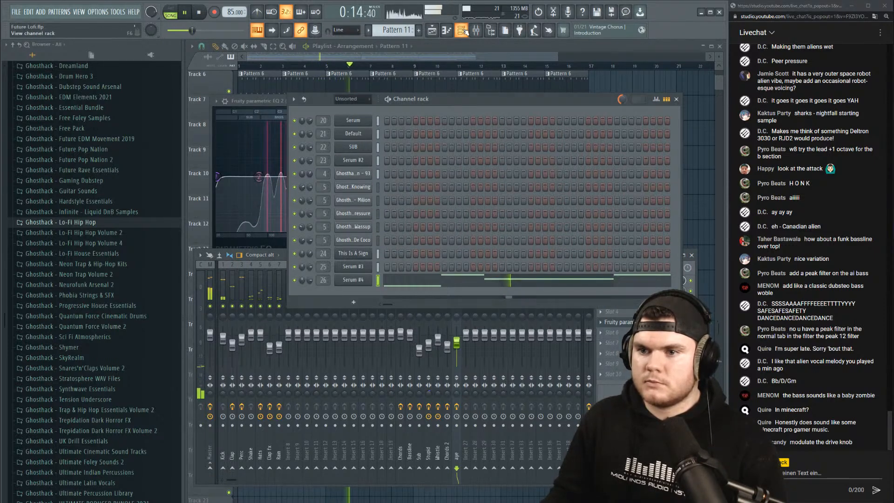
{"action": "left_click", "coordinate": [363, 274]}
{"action": "left_click", "coordinate": [314, 104]}
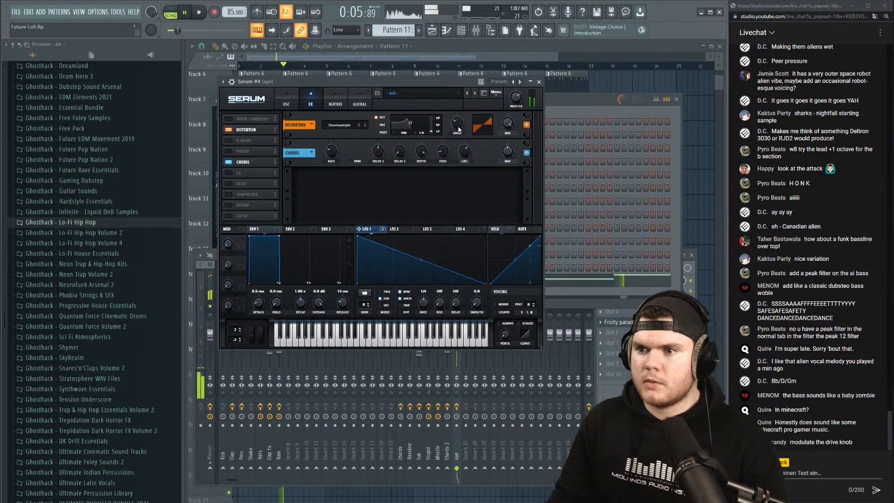
{"action": "left_click", "coordinate": [538, 82]}
{"action": "key", "text": "space"}
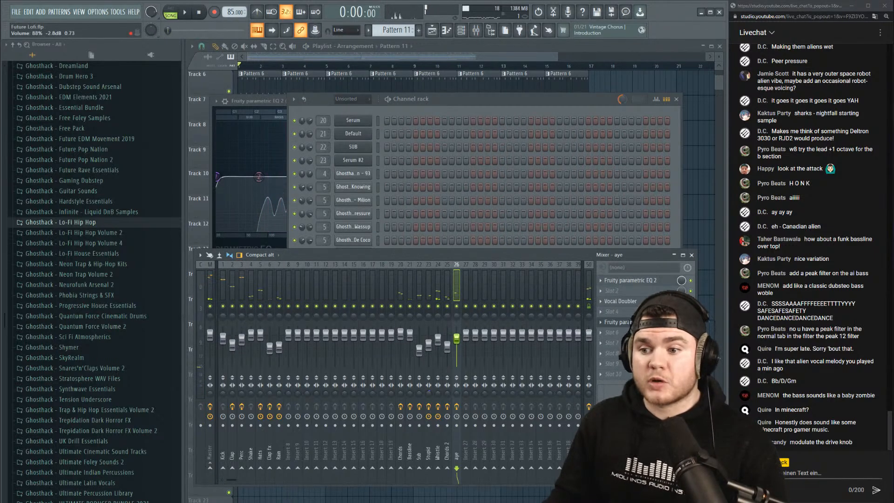
Solo the aye mixer track and raise the low-cut frequency of band 1 in its slot 5 Fruity parametric EQ 2.
{"action": "right_click", "coordinate": [457, 306]}
{"action": "key", "text": "space"}
{"action": "left_click", "coordinate": [619, 322]}
{"action": "left_click", "coordinate": [619, 322]}
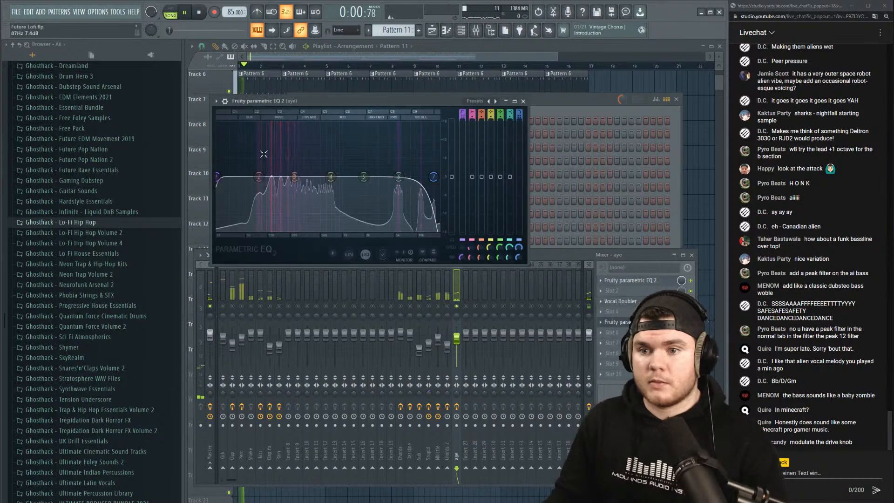
{"action": "left_click_drag", "start_coordinate": [218, 177], "coordinate": [263, 177]}
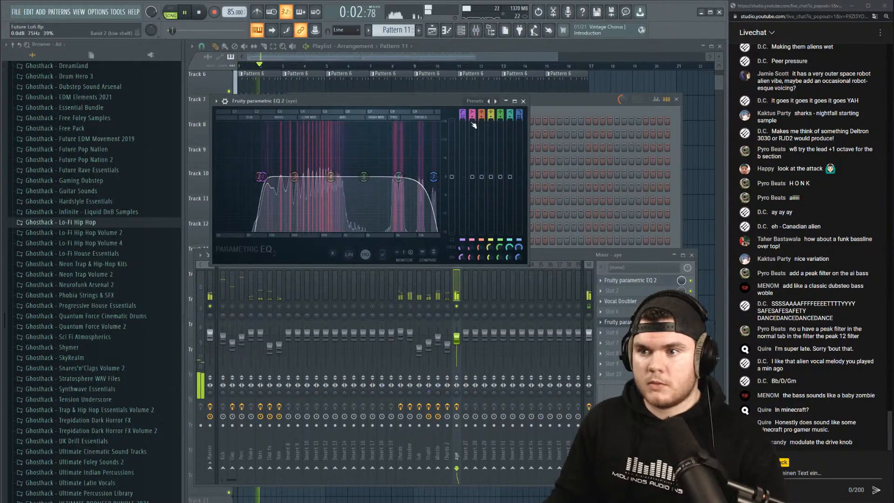
Soften the slope of the EQ's low-cut band 1 and shift its cutoff slightly higher while auditioning.
{"action": "left_click_drag", "start_coordinate": [463, 119], "coordinate": [462, 110]}
{"action": "key", "text": "space"}
{"action": "key", "text": "space"}
{"action": "mouse_move", "coordinate": [461, 258]}
{"action": "left_mouse_down"}
{"action": "mouse_move", "coordinate": [461, 238]}
{"action": "mouse_move", "coordinate": [461, 271]}
{"action": "left_mouse_up"}
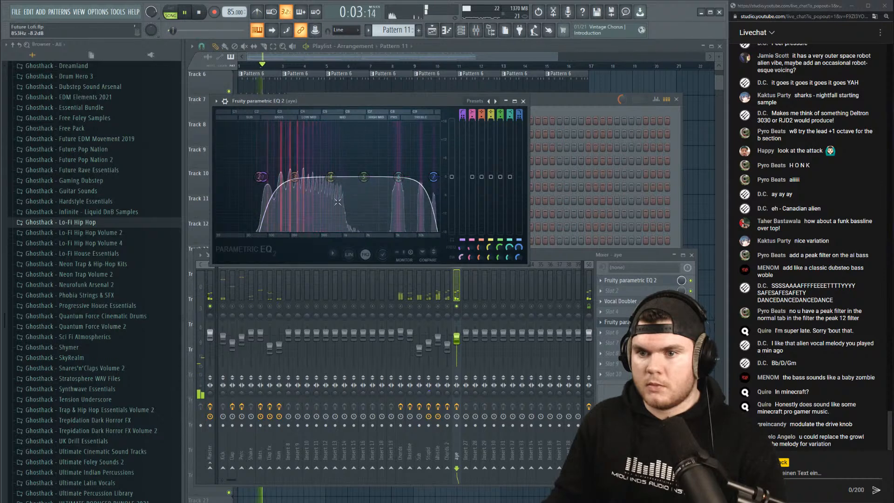
{"action": "key", "text": "space"}
{"action": "key", "text": "space"}
{"action": "left_click_drag", "start_coordinate": [264, 176], "coordinate": [275, 177]}
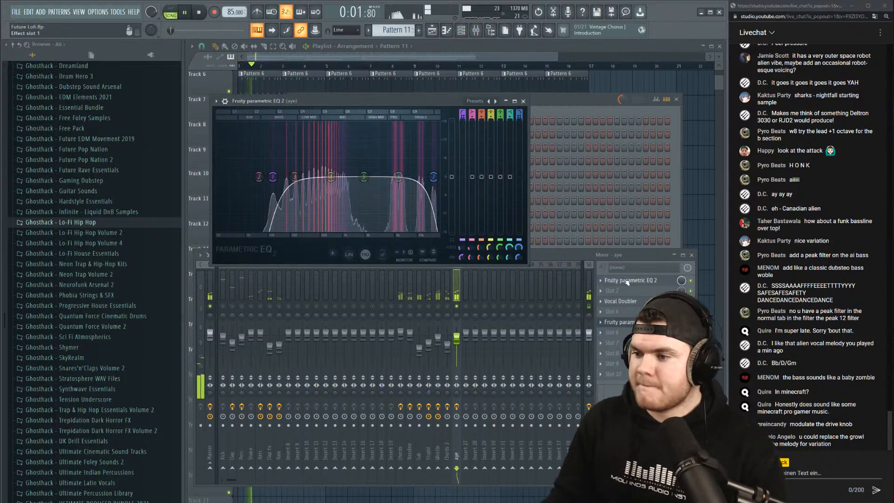
Close the EQ and audition the aye track in the full mix at about 91% volume.
{"action": "left_click", "coordinate": [641, 322]}
{"action": "key", "text": "space"}
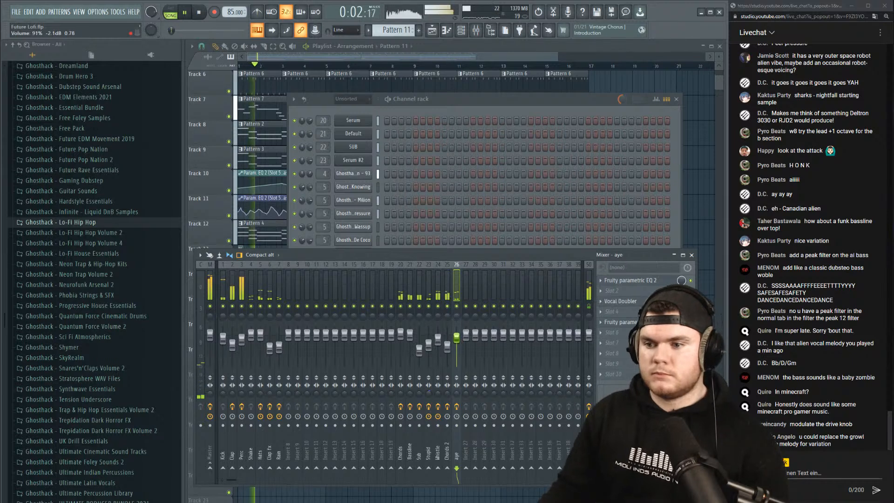
{"action": "key", "text": "space"}
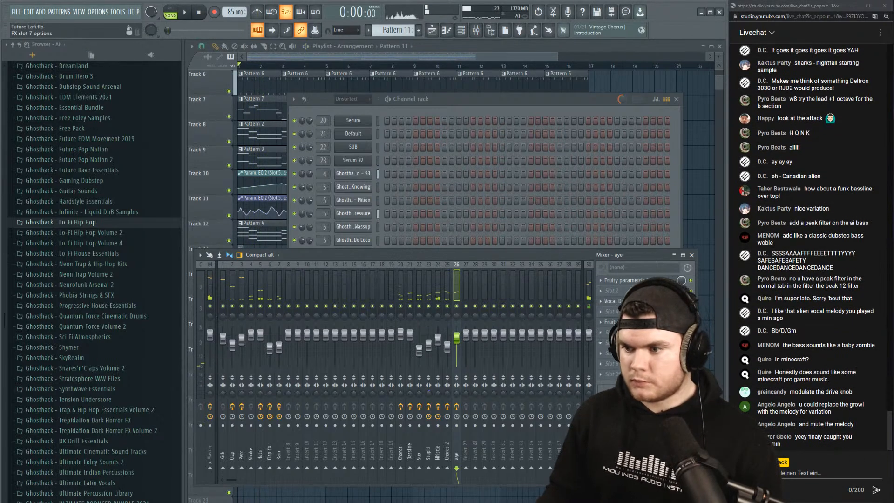
Add Fruity Reeverb 2 to slot 7 of the aye track and adjust its low cut, high cut and damping while previewing notes.
{"action": "left_click", "coordinate": [601, 343]}
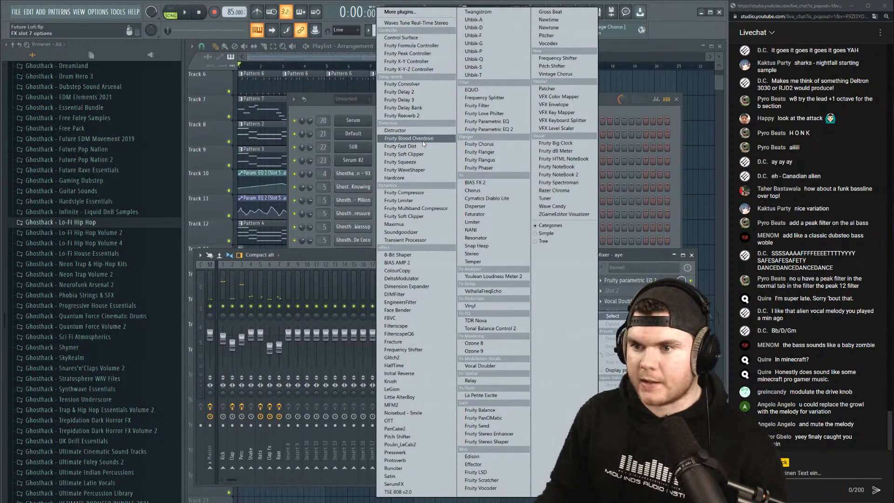
{"action": "left_click", "coordinate": [416, 116]}
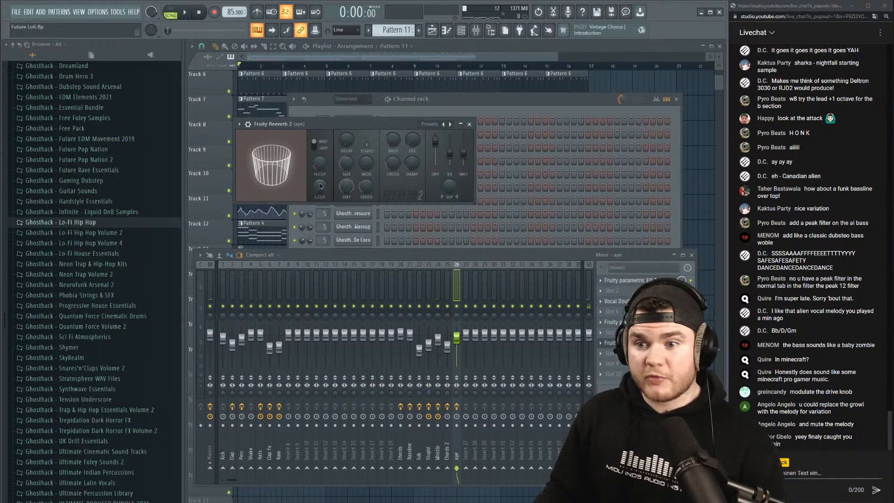
{"action": "left_click_drag", "start_coordinate": [320, 186], "coordinate": [322, 170]}
{"action": "key", "text": "v"}
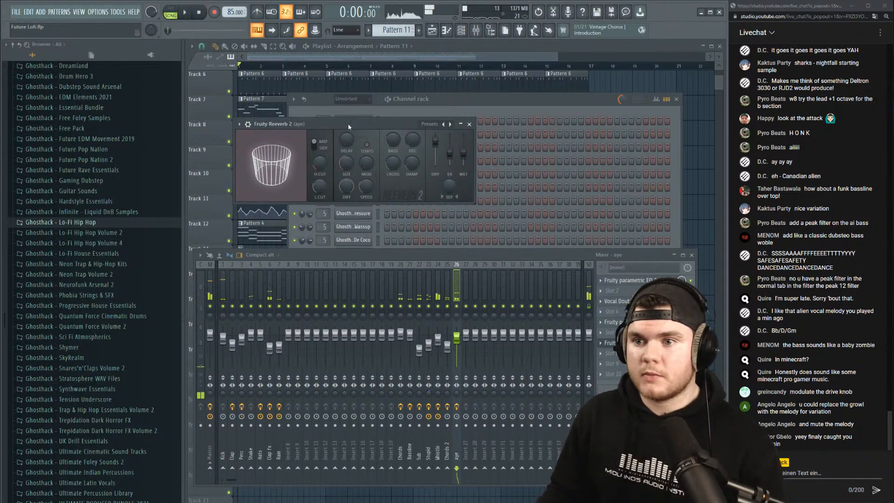
{"action": "left_click_drag", "start_coordinate": [412, 163], "coordinate": [412, 152]}
{"action": "key", "text": "v"}
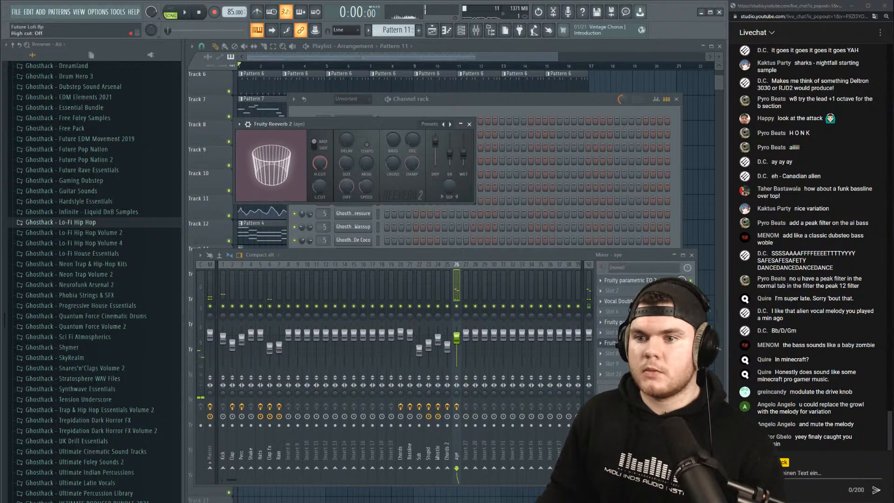
{"action": "key", "text": "v"}
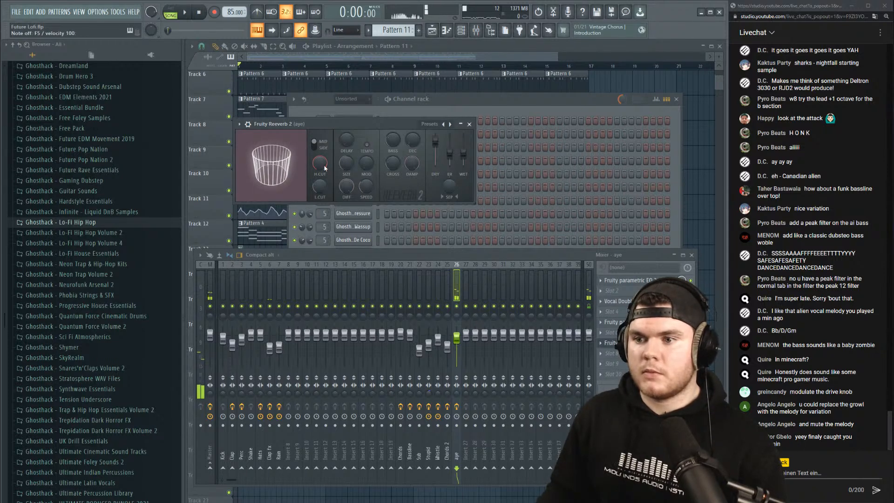
{"action": "key", "text": "space"}
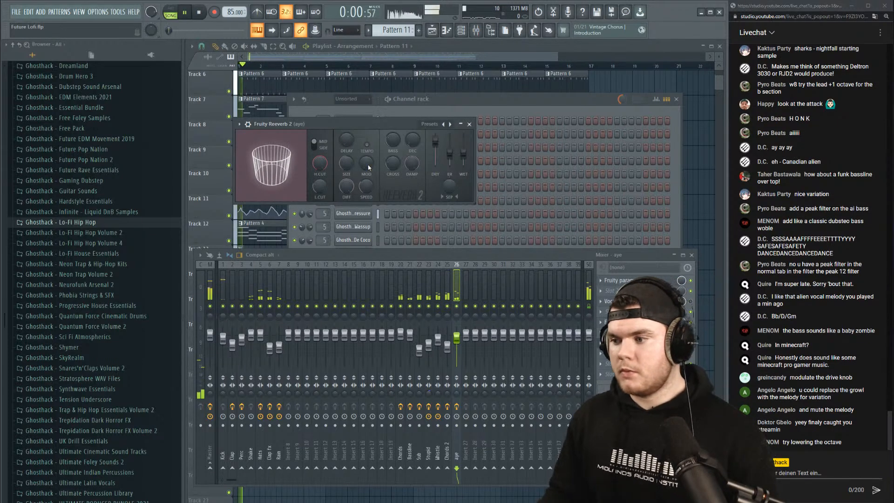
{"action": "left_click", "coordinate": [468, 124]}
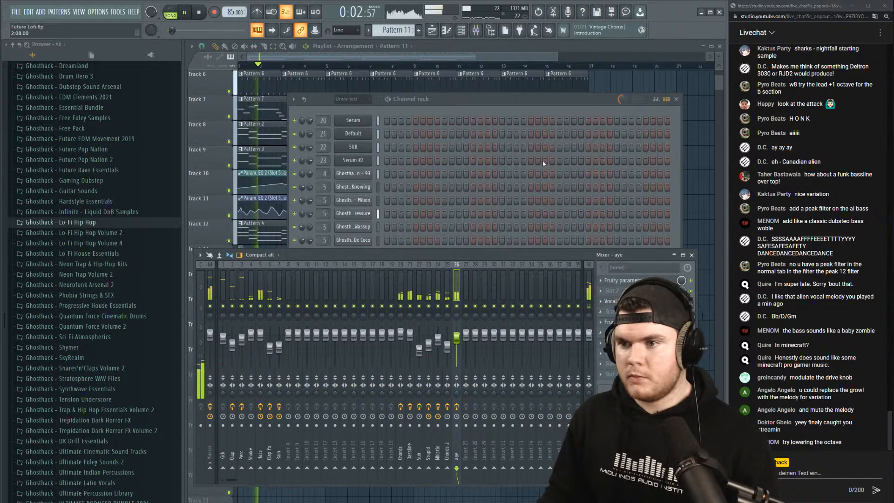
Replay the song and lower the aye track's mixer volume to about 83%.
{"action": "left_click", "coordinate": [511, 101]}
{"action": "key", "text": "space"}
{"action": "key", "text": "space"}
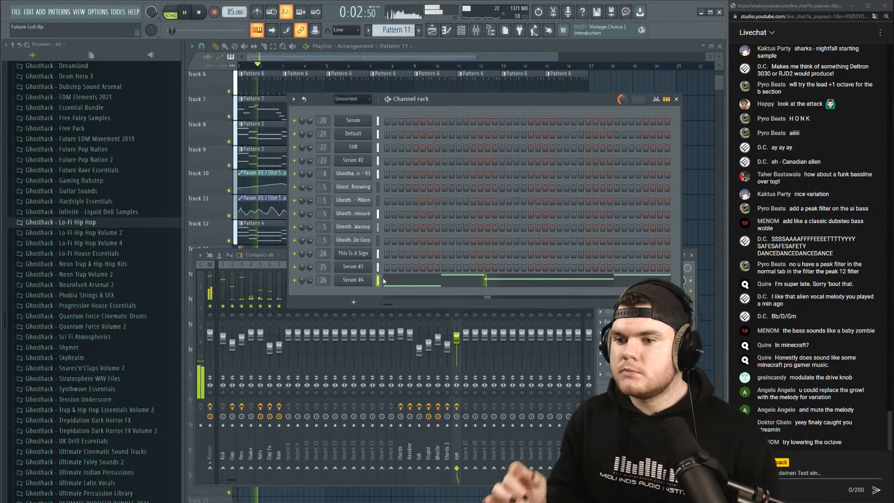
{"action": "left_click_drag", "start_coordinate": [456, 334], "coordinate": [456, 338]}
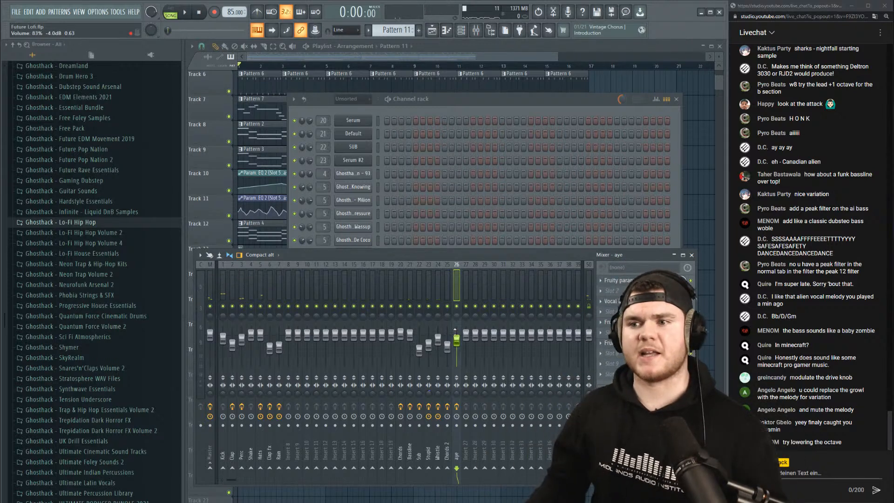
Try a rising ramp for LFO 1 in Serum #4, restore the falling shape and close the synth.
{"action": "left_click", "coordinate": [469, 97]}
{"action": "key", "text": "space"}
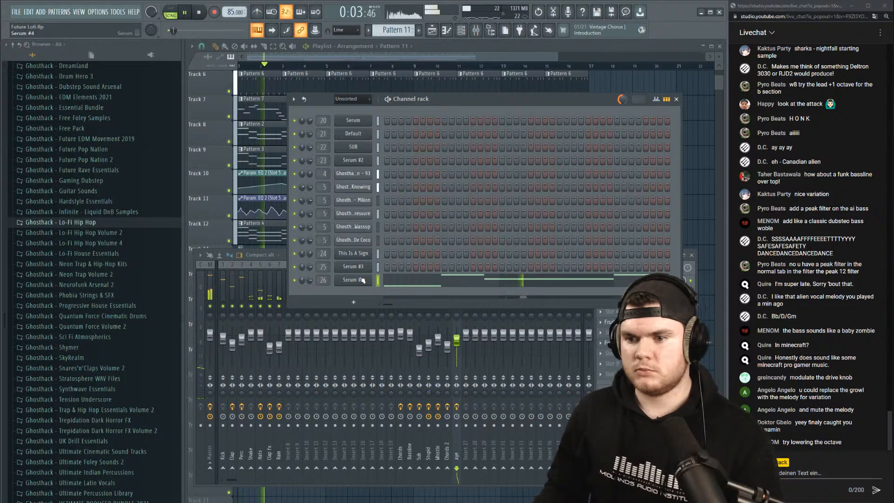
{"action": "key", "text": "space"}
{"action": "left_click", "coordinate": [353, 280]}
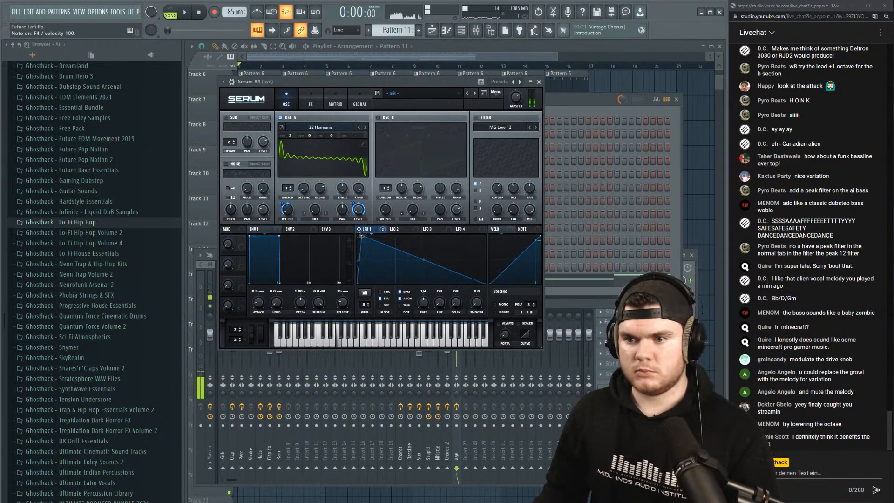
{"action": "left_click_drag", "start_coordinate": [373, 227], "coordinate": [497, 187]}
{"action": "key", "text": "space"}
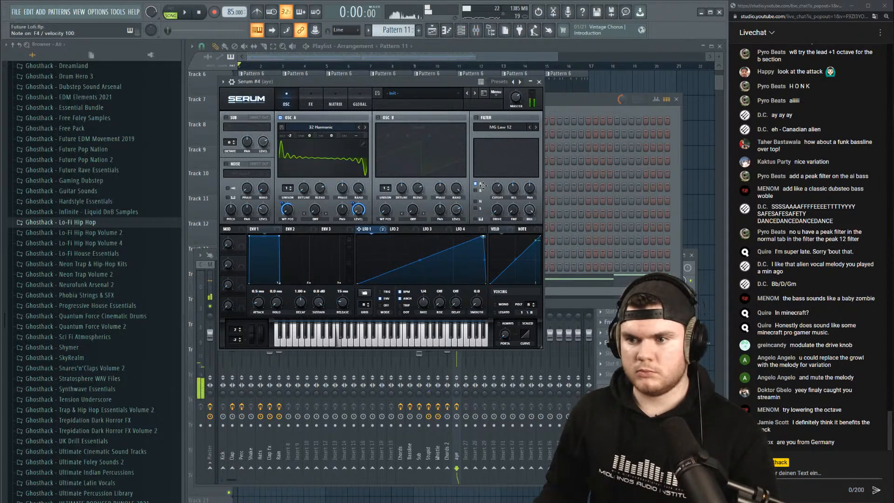
{"action": "left_click_drag", "start_coordinate": [483, 185], "coordinate": [364, 181]}
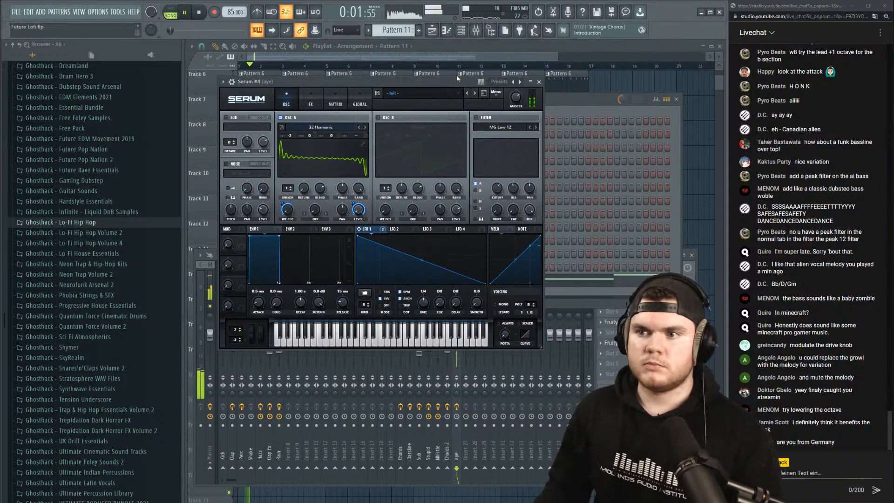
{"action": "left_click", "coordinate": [538, 82]}
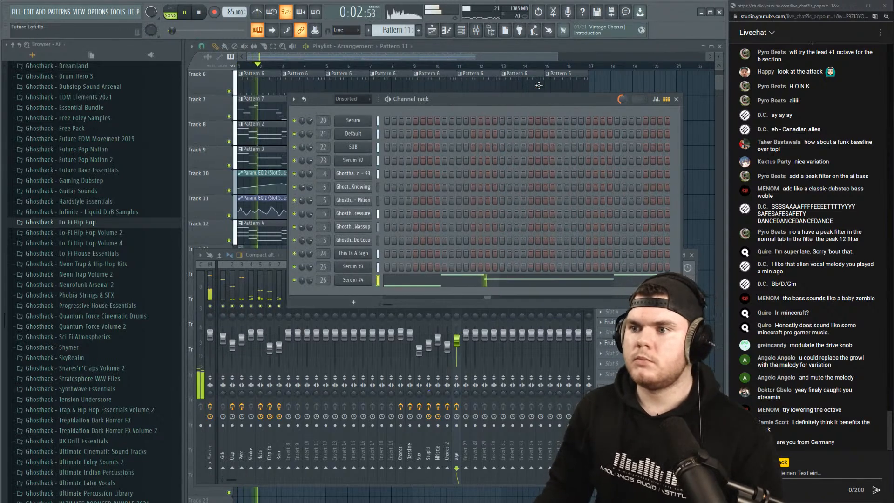
Review the whole arrangement in the playlist during playback and bring the mixer back up.
{"action": "left_click", "coordinate": [517, 46]}
{"action": "left_click", "coordinate": [462, 30]}
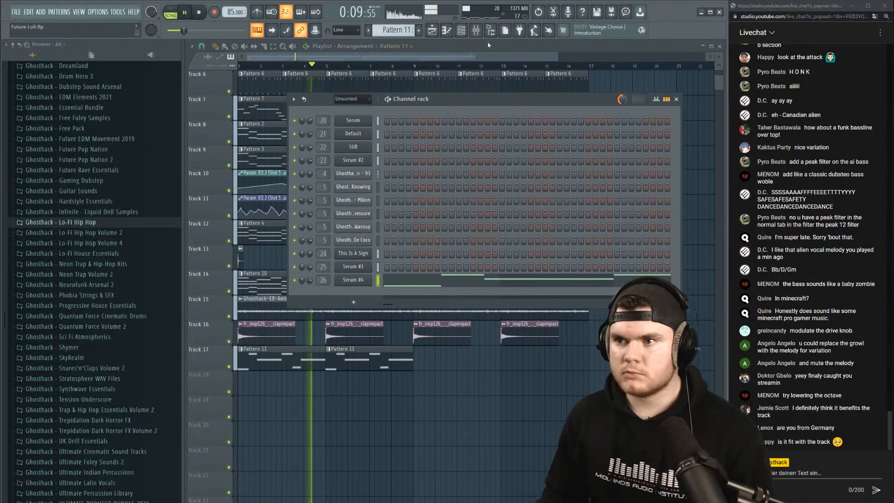
{"action": "left_click", "coordinate": [475, 31]}
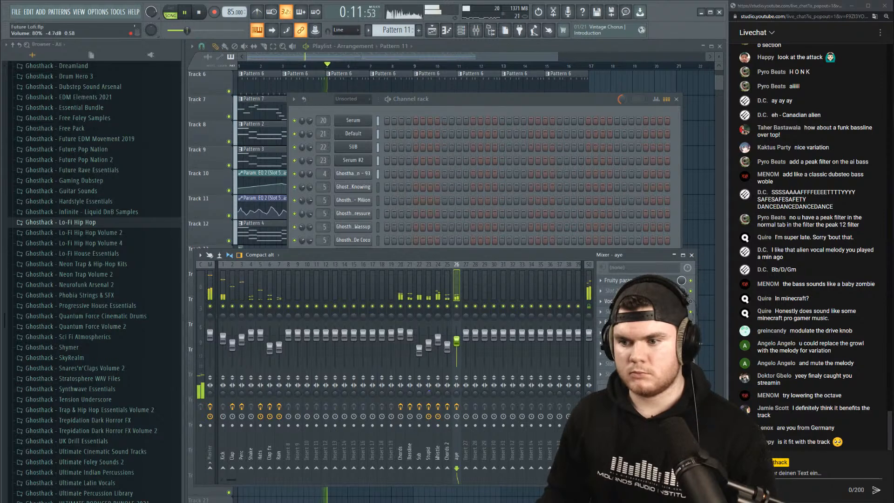
{"action": "left_click", "coordinate": [483, 58]}
{"action": "scroll", "coordinate": [458, 69], "scroll_direction": "down", "scroll_amount": 3}
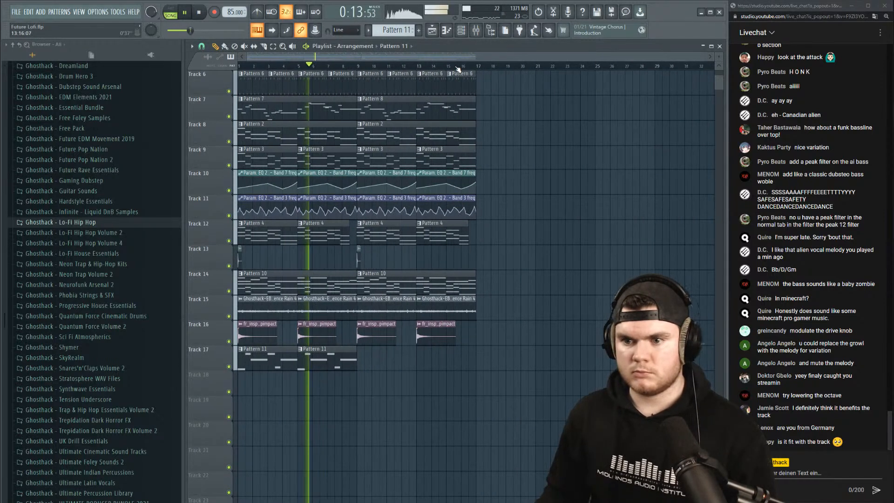
{"action": "left_click", "coordinate": [475, 30]}
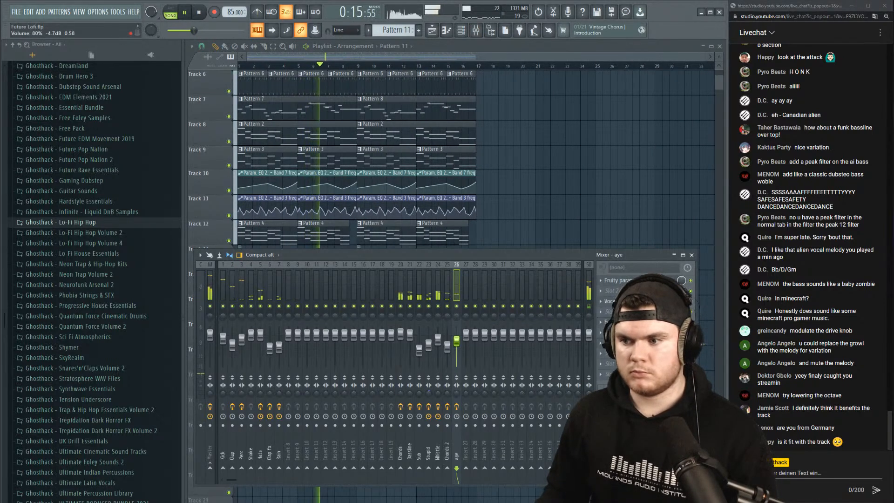
Solo the aye mixer track and move its first Fruity parametric EQ 2 from slot 1 to slot 2.
{"action": "right_click", "coordinate": [458, 306]}
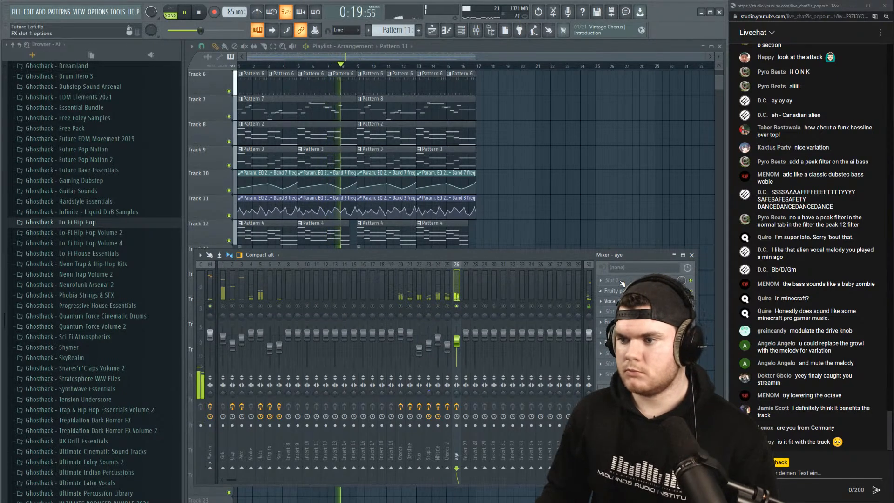
{"action": "left_click", "coordinate": [622, 292]}
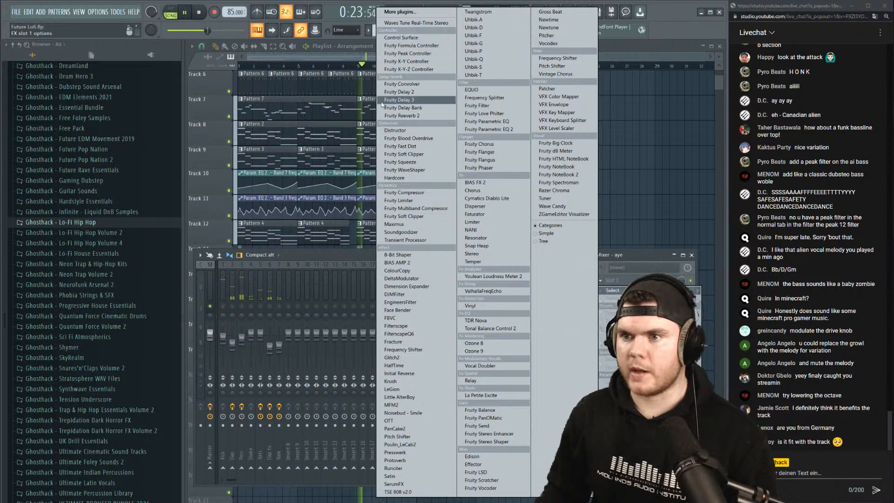
{"action": "left_click", "coordinate": [333, 251]}
{"action": "key", "text": "space"}
Set oscillator A of Serum #4 to 2 unison voices and reduce its unison width in the global settings.
{"action": "left_click", "coordinate": [460, 30]}
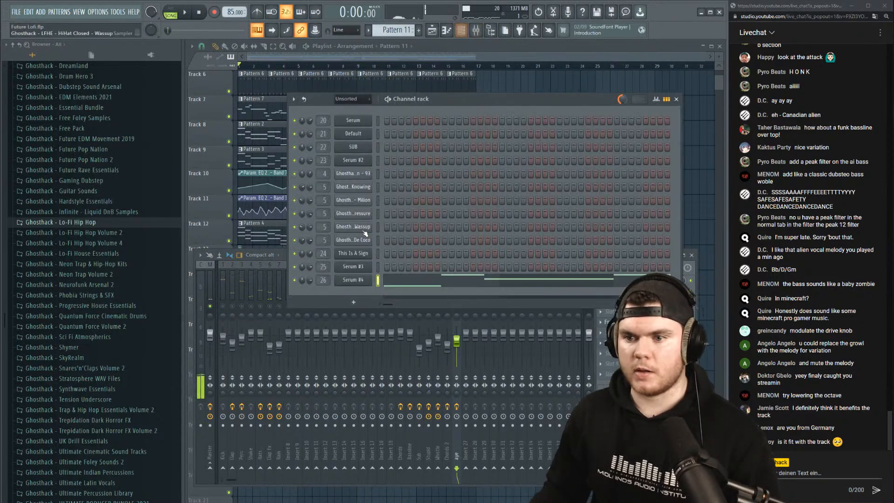
{"action": "left_click", "coordinate": [368, 282]}
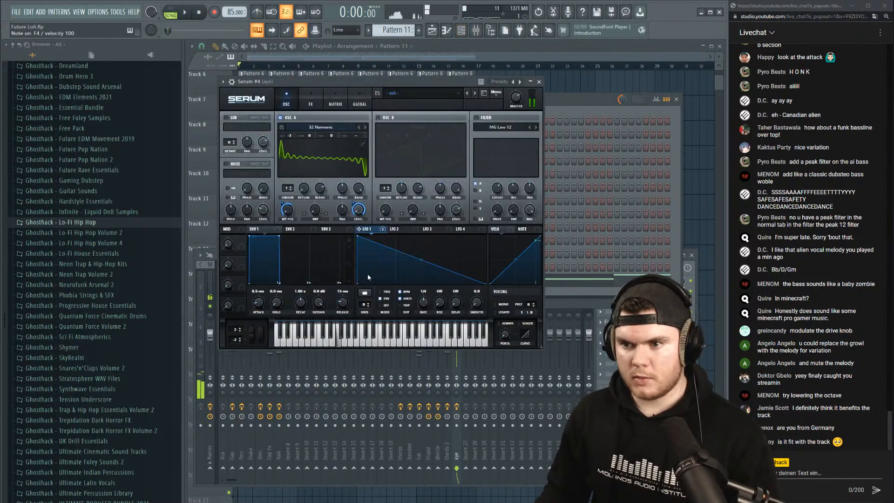
{"action": "left_click", "coordinate": [292, 187]}
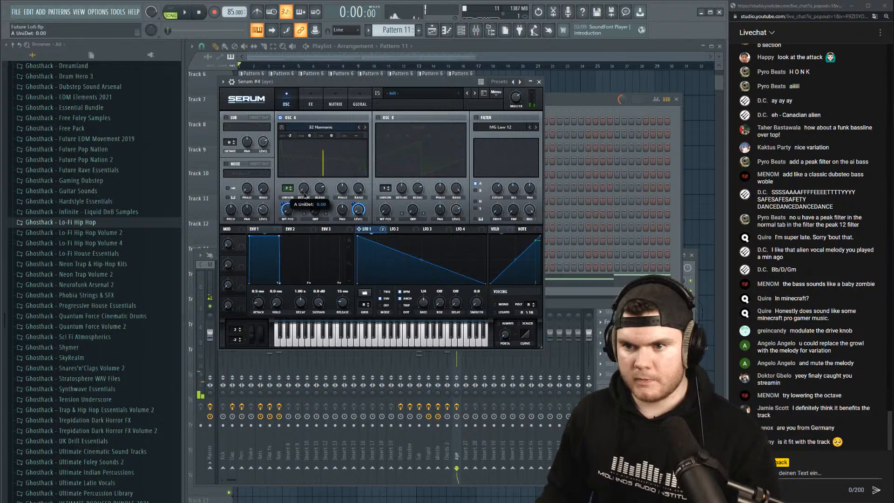
{"action": "left_click", "coordinate": [357, 102]}
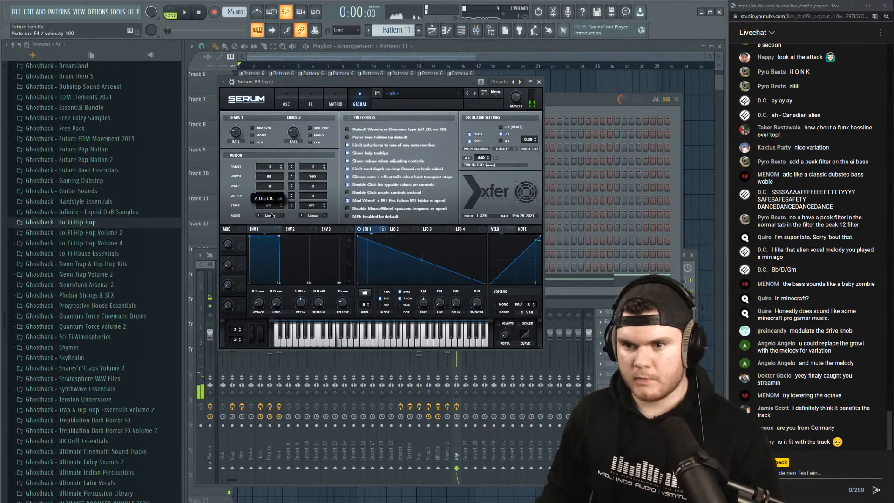
{"action": "mouse_move", "coordinate": [269, 223]}
{"action": "left_mouse_down"}
{"action": "mouse_move", "coordinate": [269, 238]}
{"action": "mouse_move", "coordinate": [269, 228]}
{"action": "left_mouse_up"}
Play the full mix and raise the aye track's mixer volume to 100%.
{"action": "key", "text": "space"}
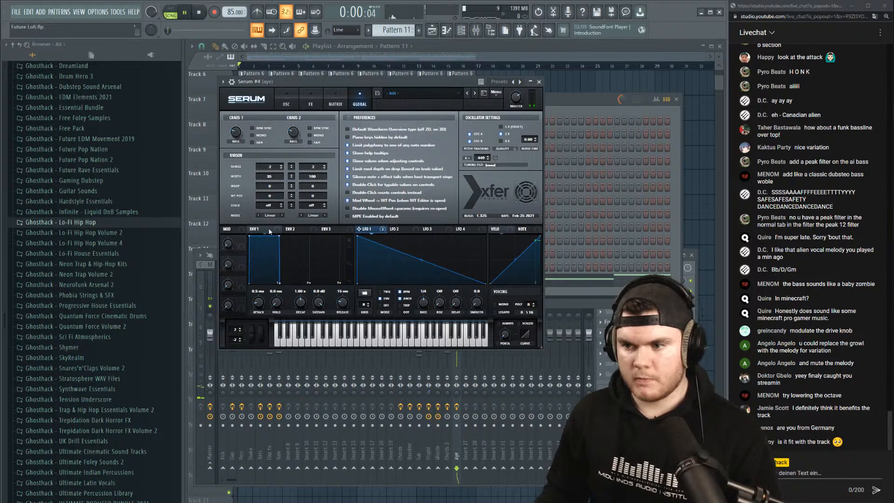
{"action": "left_click", "coordinate": [694, 277]}
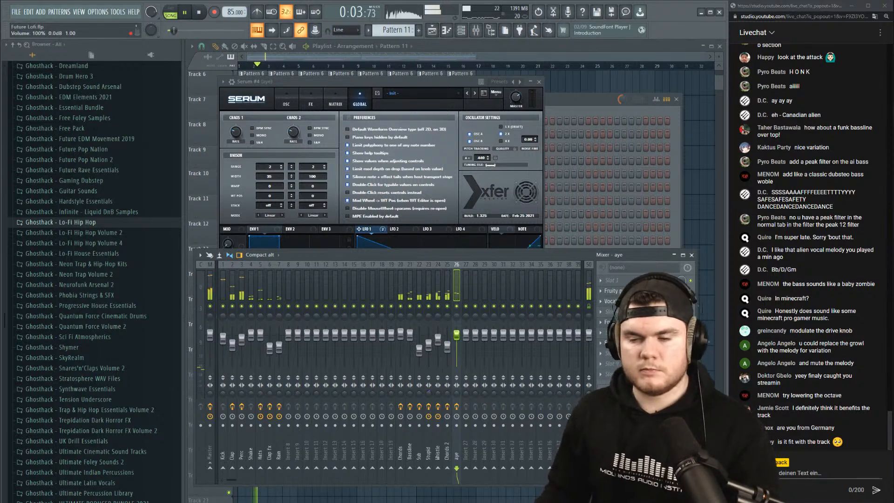
Copy the two Pattern 11 clips on Track 17 to bars 9 through 16 and delete the originals from bars 1 through 8.
{"action": "left_click", "coordinate": [539, 82]}
{"action": "left_click", "coordinate": [546, 47]}
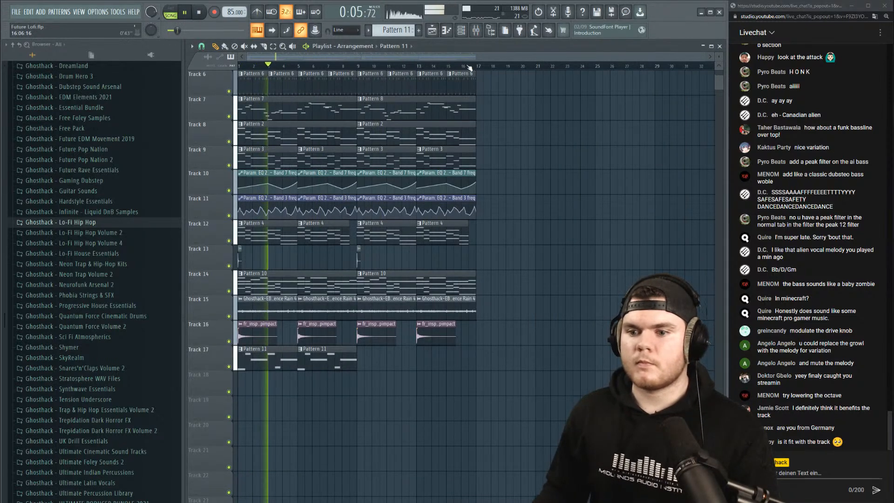
{"action": "left_click_drag", "start_coordinate": [379, 374], "coordinate": [392, 361]}
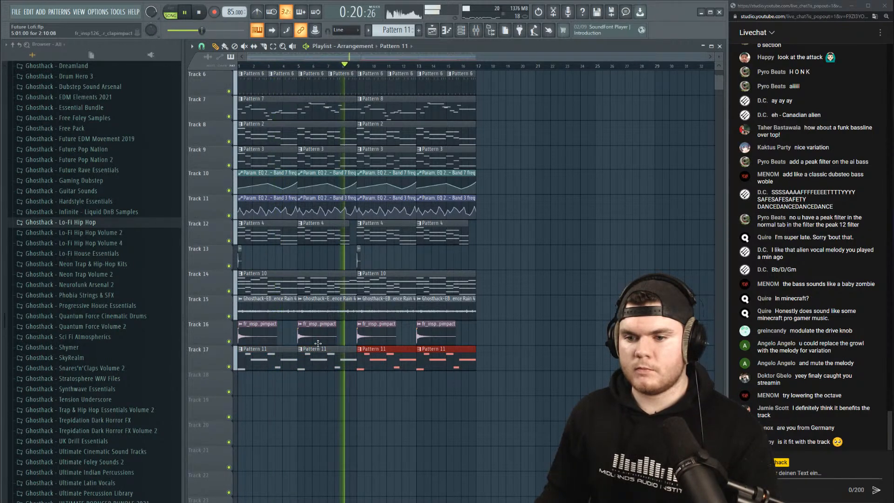
{"action": "right_click", "coordinate": [319, 359]}
{"action": "right_click", "coordinate": [272, 362]}
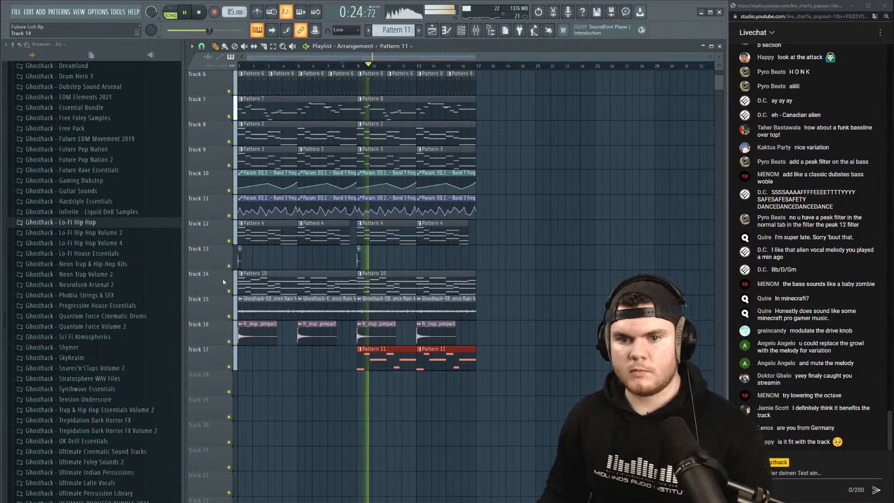
{"action": "scroll", "coordinate": [293, 67], "scroll_direction": "up", "scroll_amount": 3}
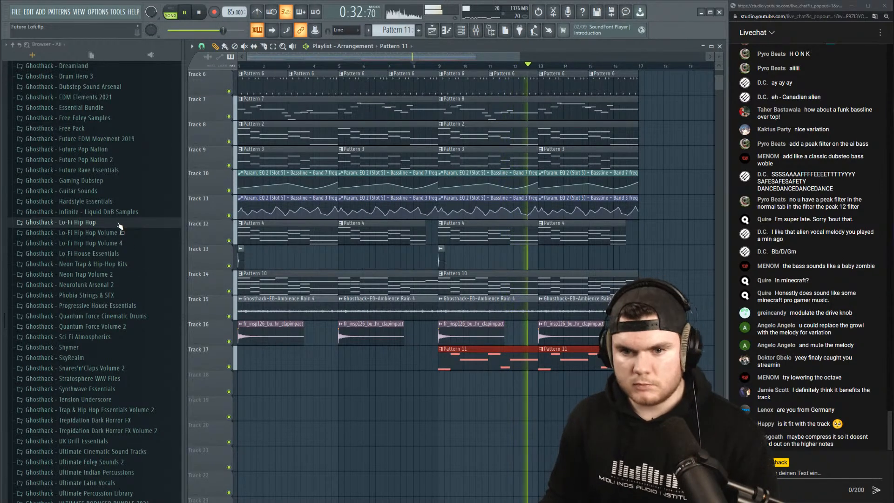
{"action": "key", "text": "space"}
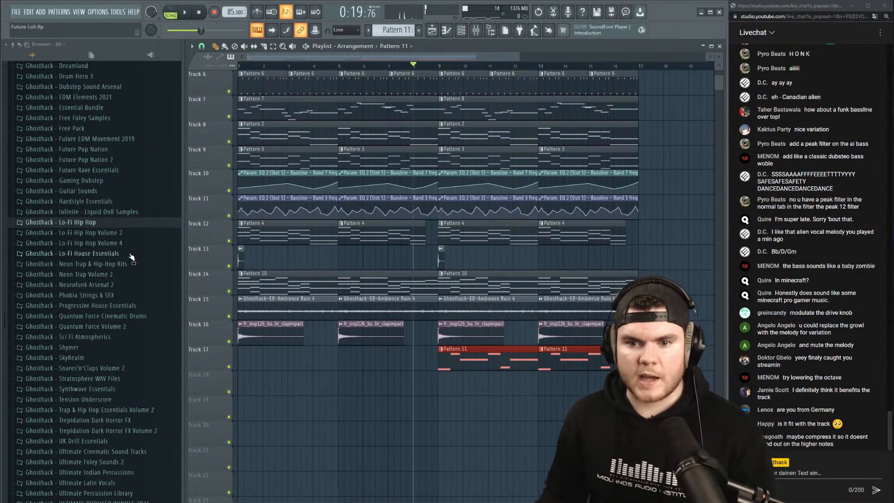
Place the SFX Cym Noisy sample from the Packs SFX folder on Track 18 leading into bar 9 and reverse it.
{"action": "scroll", "coordinate": [115, 285], "scroll_direction": "up", "scroll_amount": 15}
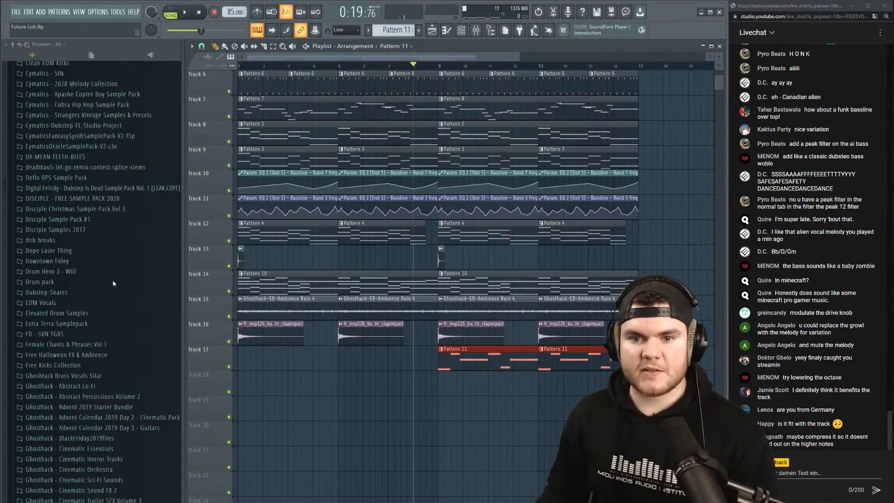
{"action": "left_click", "coordinate": [78, 317]}
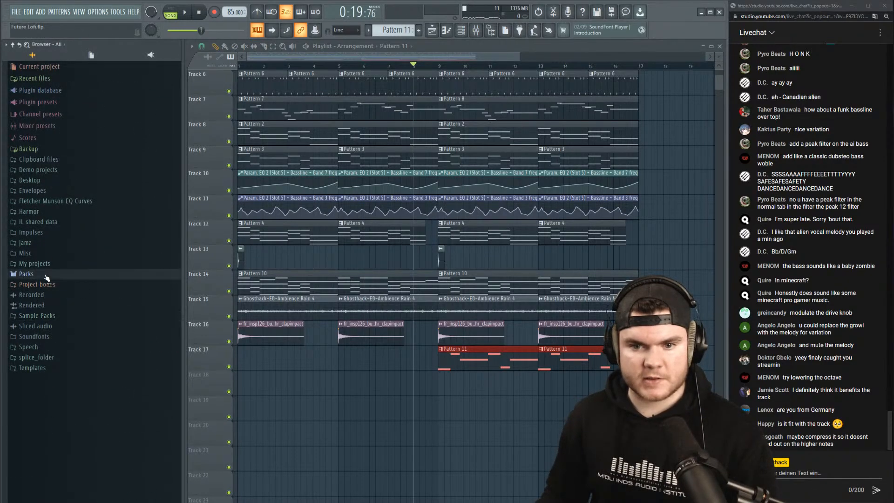
{"action": "left_click", "coordinate": [61, 275]}
{"action": "left_click", "coordinate": [53, 360]}
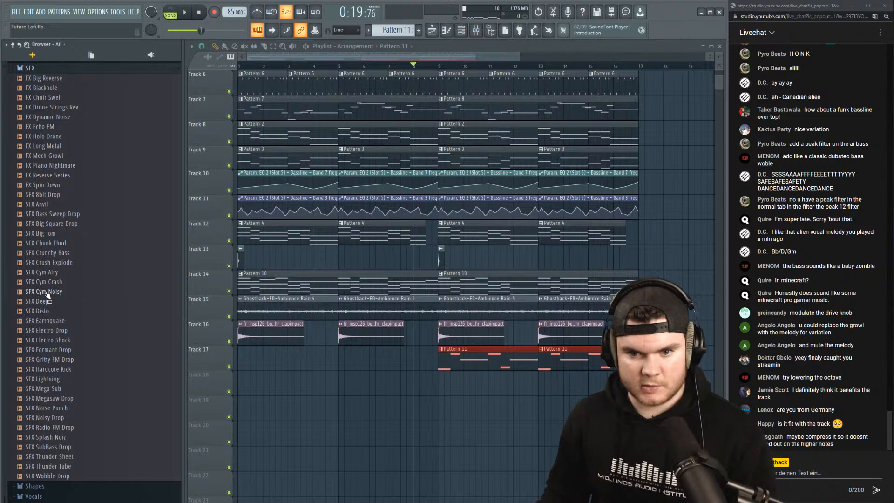
{"action": "left_click_drag", "start_coordinate": [47, 293], "coordinate": [446, 382]}
{"action": "left_click", "coordinate": [336, 179]}
{"action": "key", "text": "space"}
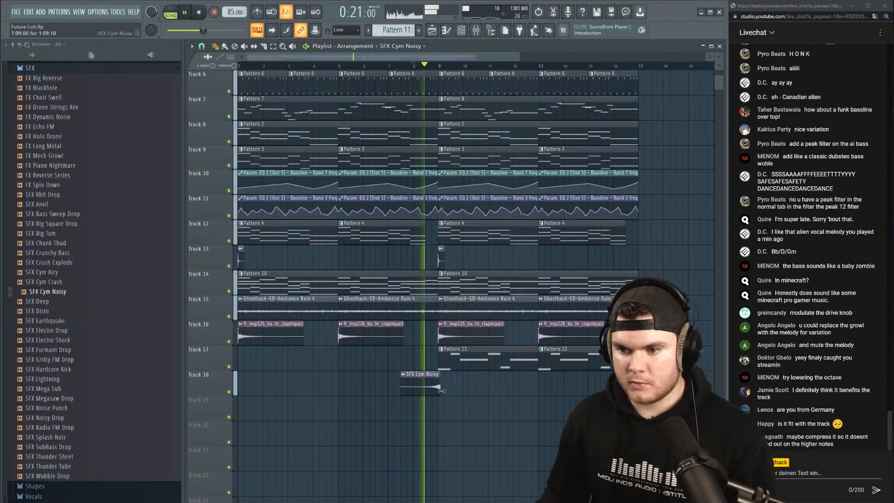
Move the SFX Cym Noisy clip on Track 18 so it ends at the start of bar 9, and check its channel settings.
{"action": "scroll", "coordinate": [456, 403], "scroll_direction": "up", "scroll_amount": 5}
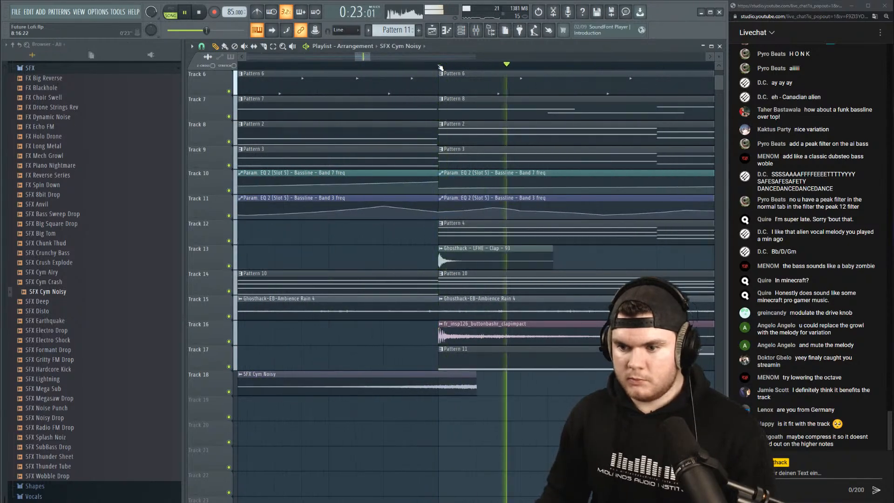
{"action": "left_click_drag", "start_coordinate": [458, 385], "coordinate": [430, 384]}
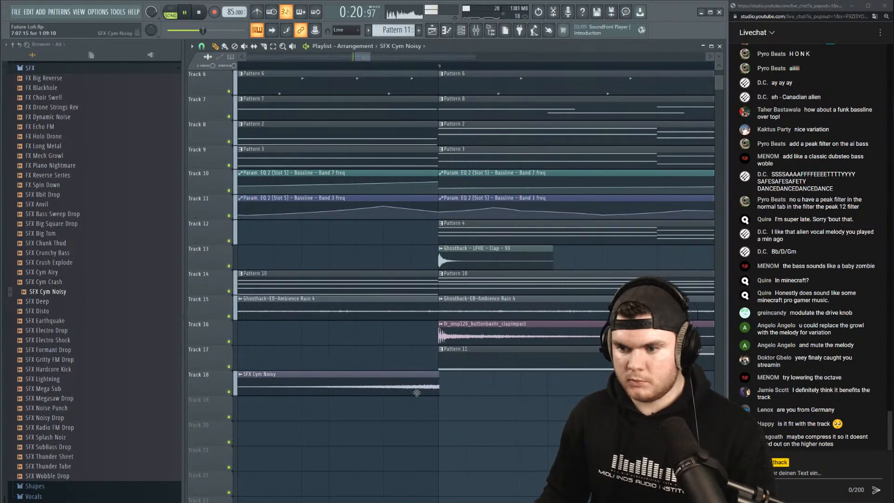
{"action": "double_click", "coordinate": [416, 386]}
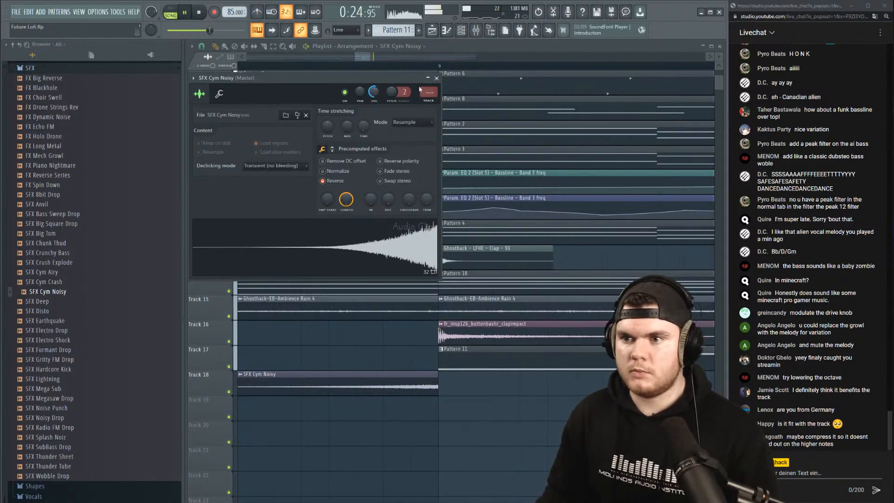
{"action": "left_click", "coordinate": [436, 78]}
{"action": "scroll", "coordinate": [442, 68], "scroll_direction": "down", "scroll_amount": 5}
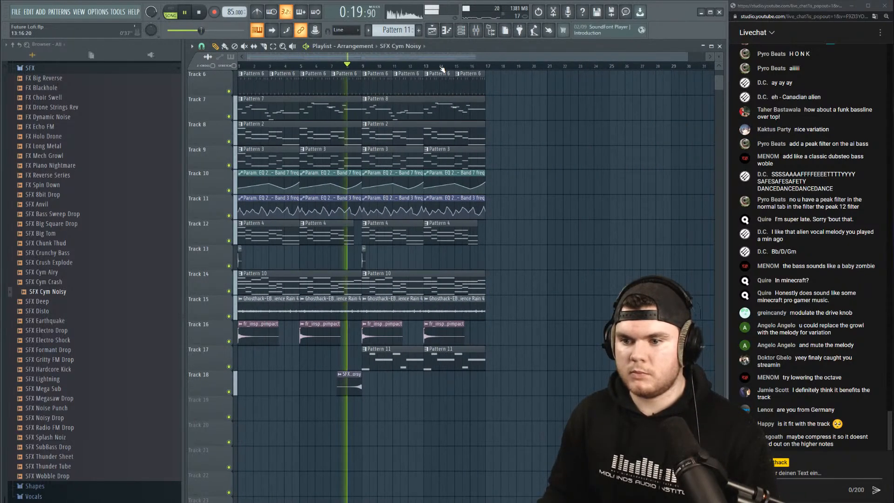
Route the fr_insp126_buttonbashr_clapimpact channel to mixer track 8 and play the transition into bar 9.
{"action": "scroll", "coordinate": [366, 66], "scroll_direction": "up", "scroll_amount": 5}
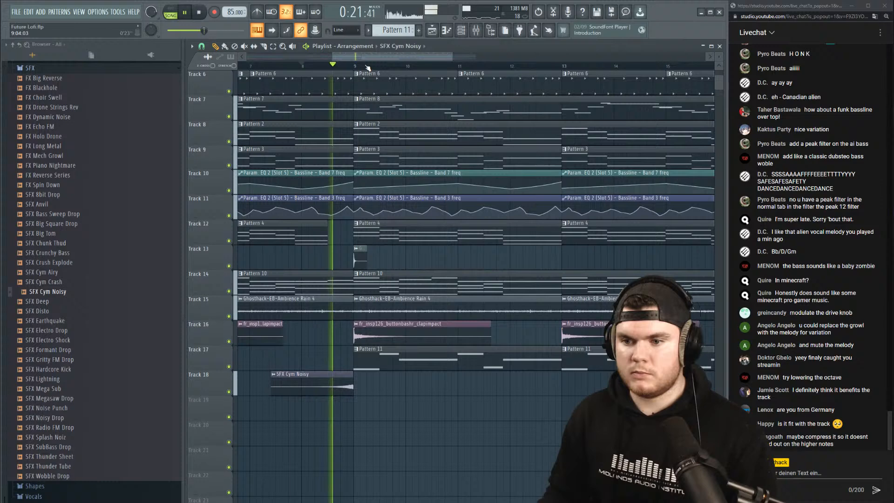
{"action": "double_click", "coordinate": [390, 335]}
{"action": "double_click", "coordinate": [498, 159]}
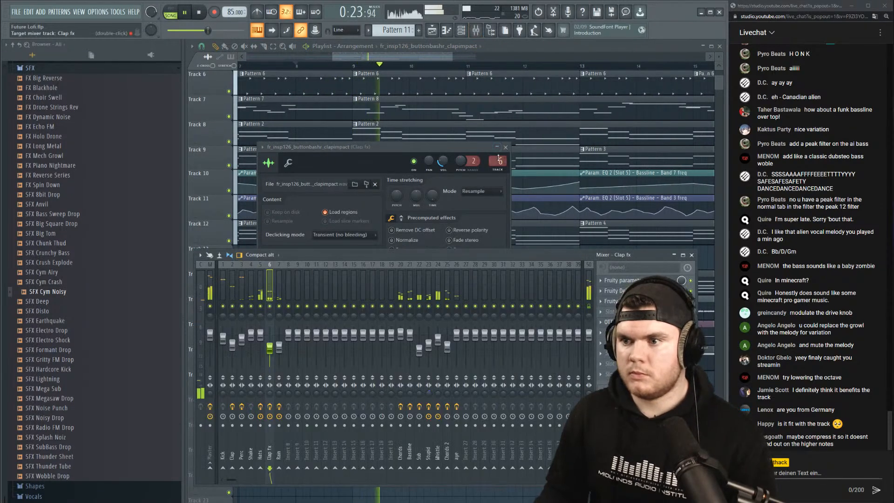
{"action": "scroll", "coordinate": [498, 160], "scroll_direction": "up", "scroll_amount": 2}
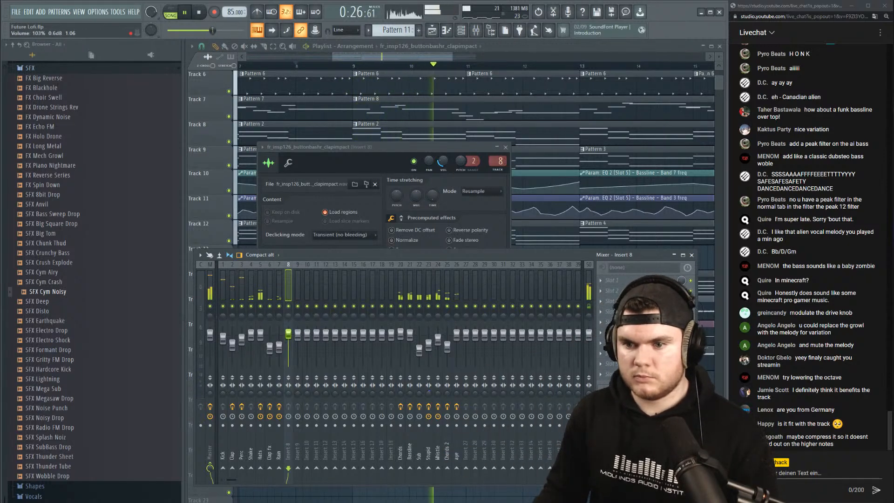
{"action": "left_click", "coordinate": [498, 49]}
{"action": "left_click", "coordinate": [296, 65]}
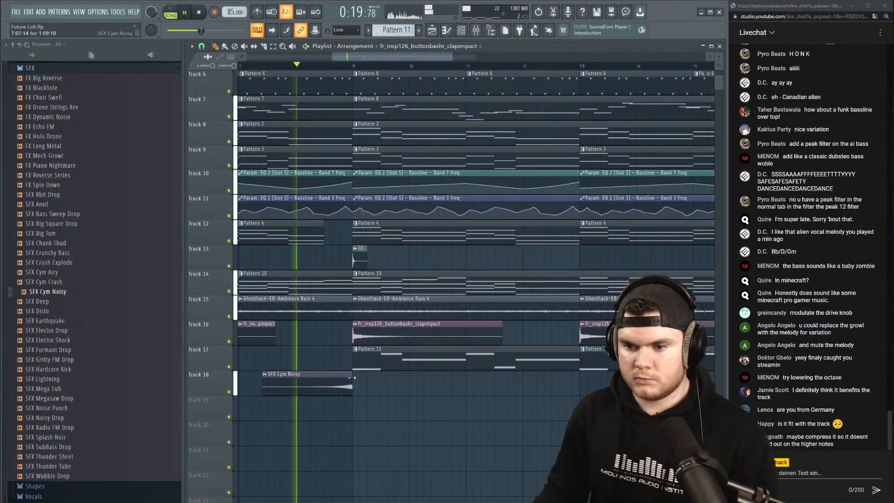
Lower the SFX Cym Noisy channel volume while replaying the transition, keeping the clip's end at bar 9.
{"action": "left_click_drag", "start_coordinate": [349, 381], "coordinate": [340, 380]}
{"action": "double_click", "coordinate": [339, 380]}
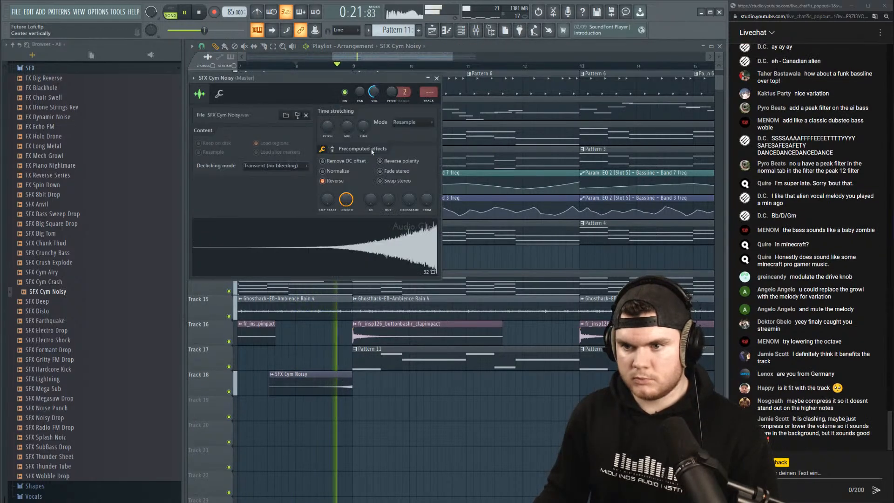
{"action": "left_click_drag", "start_coordinate": [375, 93], "coordinate": [375, 114]}
{"action": "left_click_drag", "start_coordinate": [340, 391], "coordinate": [350, 384]}
{"action": "double_click", "coordinate": [346, 385]}
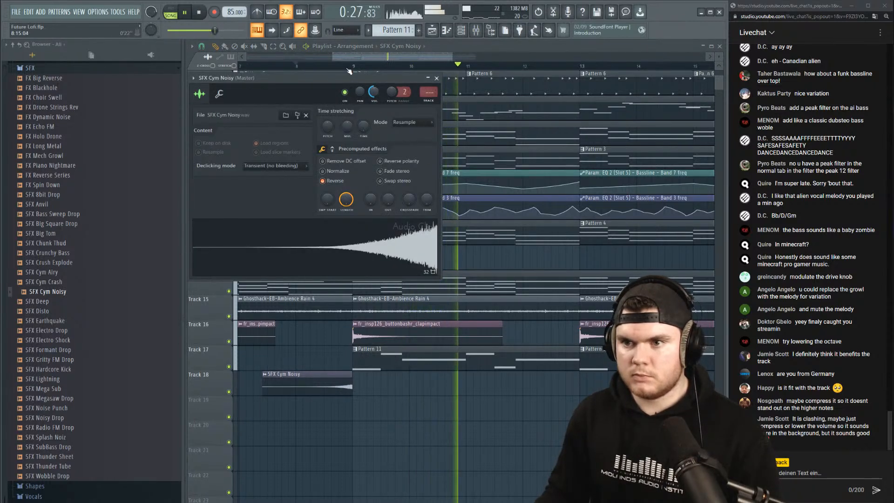
{"action": "left_click", "coordinate": [323, 67]}
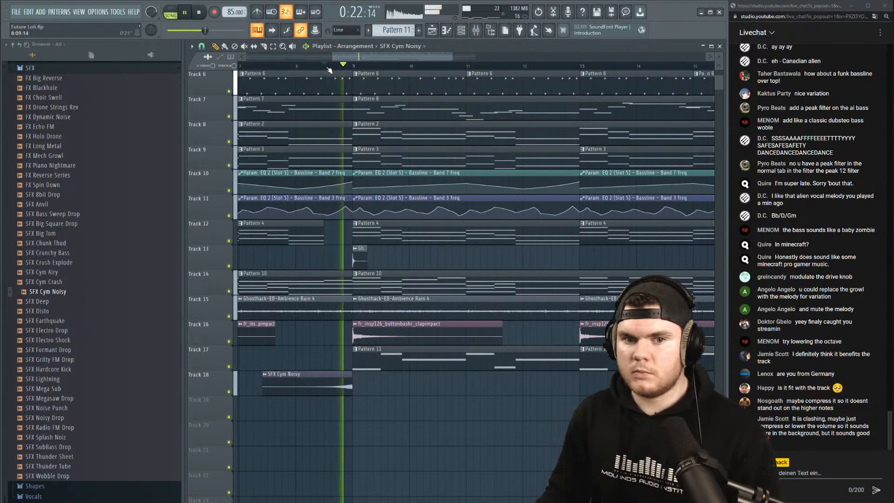
{"action": "double_click", "coordinate": [307, 374]}
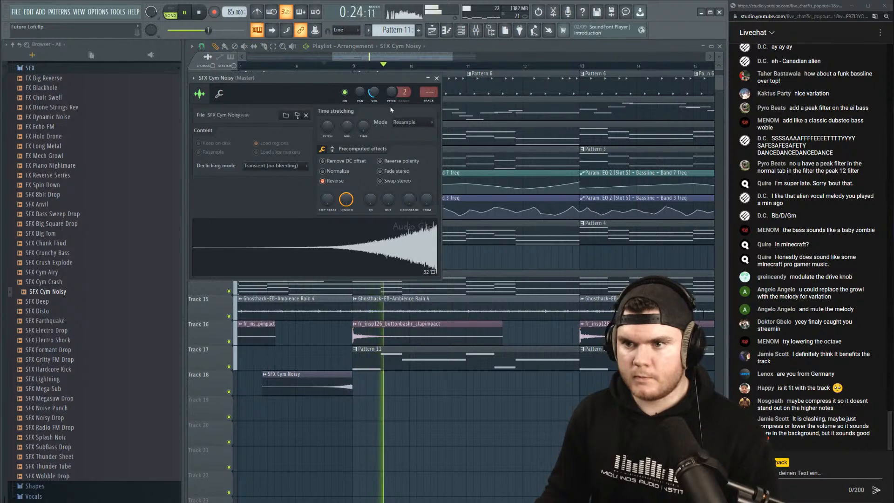
{"action": "left_click", "coordinate": [327, 66]}
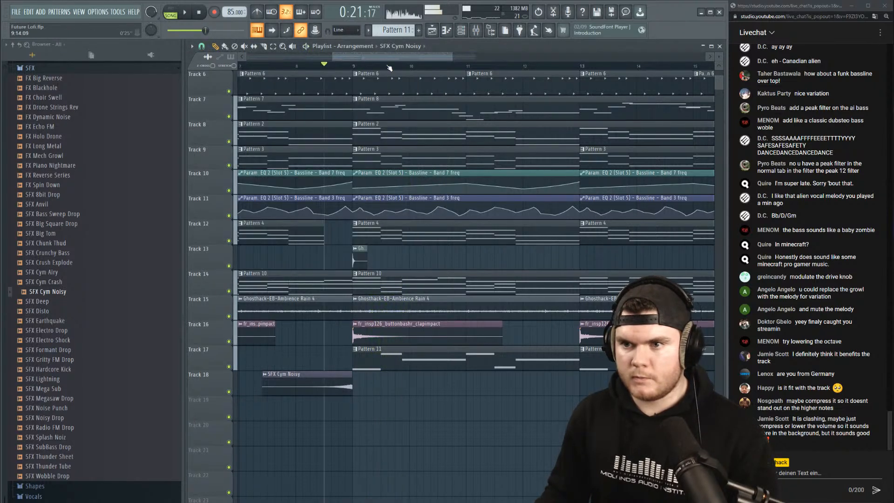
Try to shorten the Pattern 2 clip before bar 9 on Track 8 and audition that track in solo.
{"action": "scroll", "coordinate": [333, 70], "scroll_direction": "up", "scroll_amount": 2}
{"action": "left_click", "coordinate": [329, 69]}
{"action": "left_click_drag", "start_coordinate": [363, 128], "coordinate": [338, 129]}
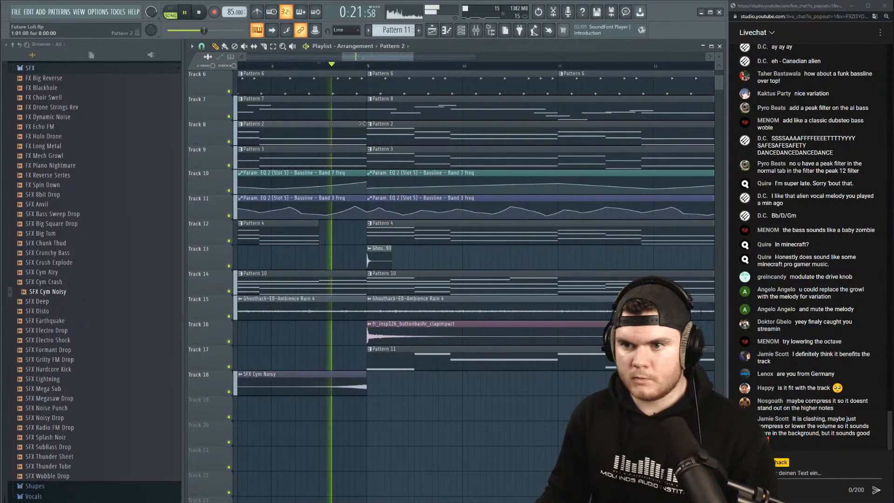
{"action": "key", "text": "space"}
{"action": "key", "text": "space"}
{"action": "right_click", "coordinate": [229, 141]}
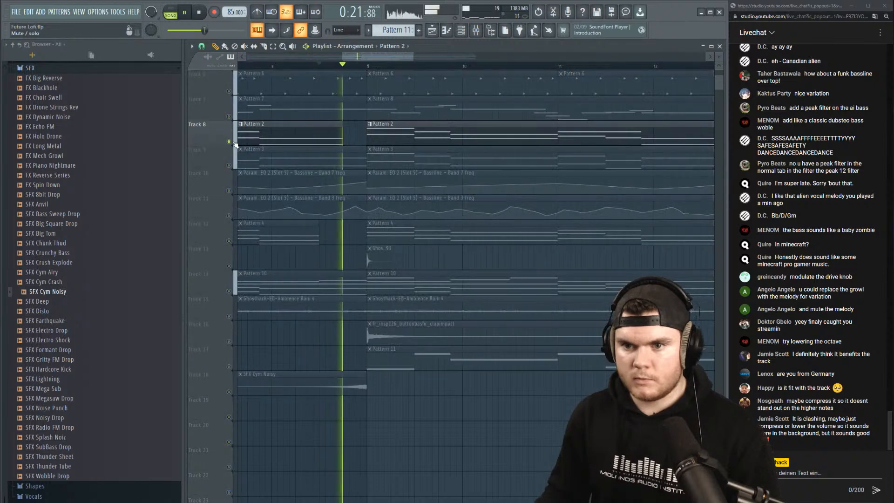
{"action": "key", "text": "space"}
{"action": "key", "text": "space"}
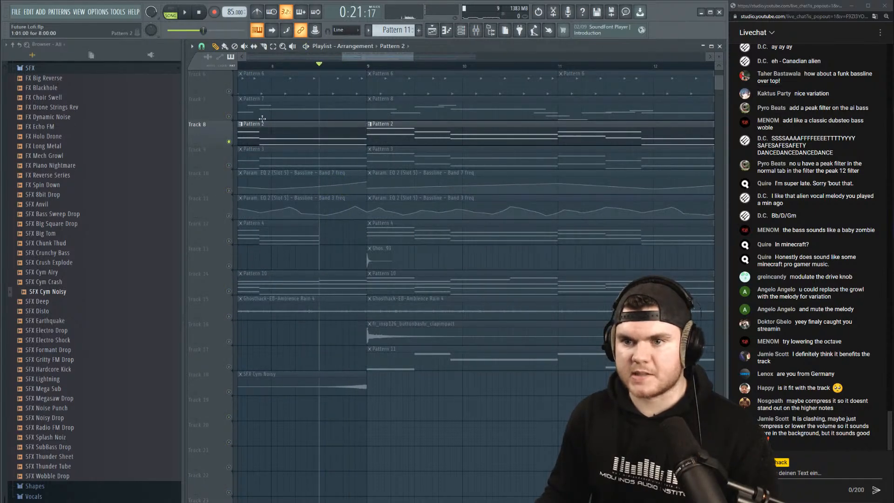
Solo Track 9, shorten its Pattern 3 clip before bar 9 to a length of 3:12:00, and unsolo the track.
{"action": "right_click", "coordinate": [228, 116]}
{"action": "key", "text": "space"}
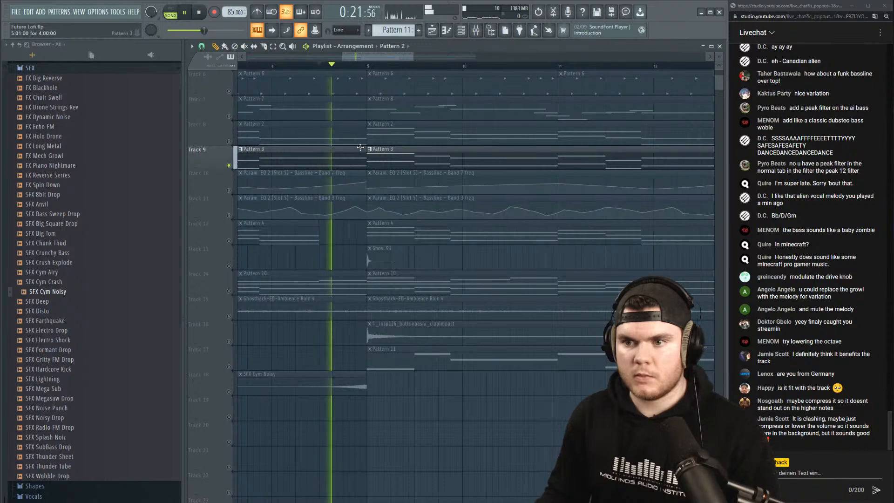
{"action": "left_click_drag", "start_coordinate": [366, 152], "coordinate": [350, 151]}
{"action": "key", "text": "space"}
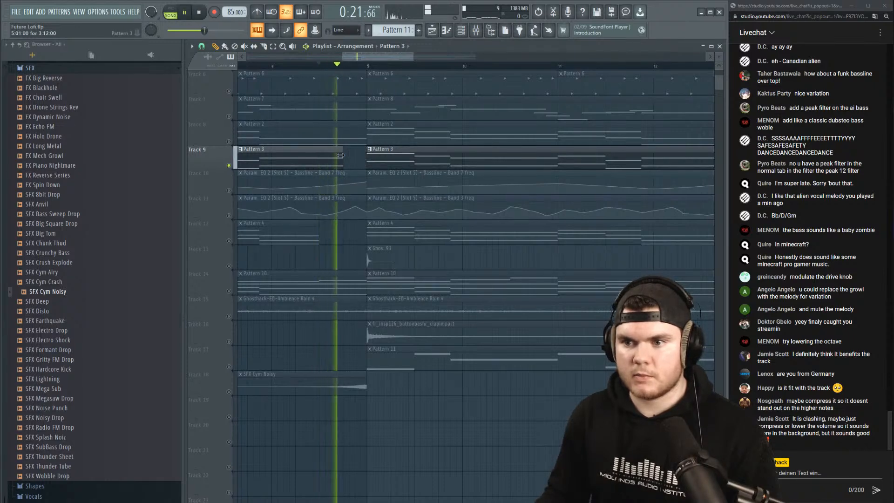
{"action": "left_click", "coordinate": [230, 166], "text": "ctrl"}
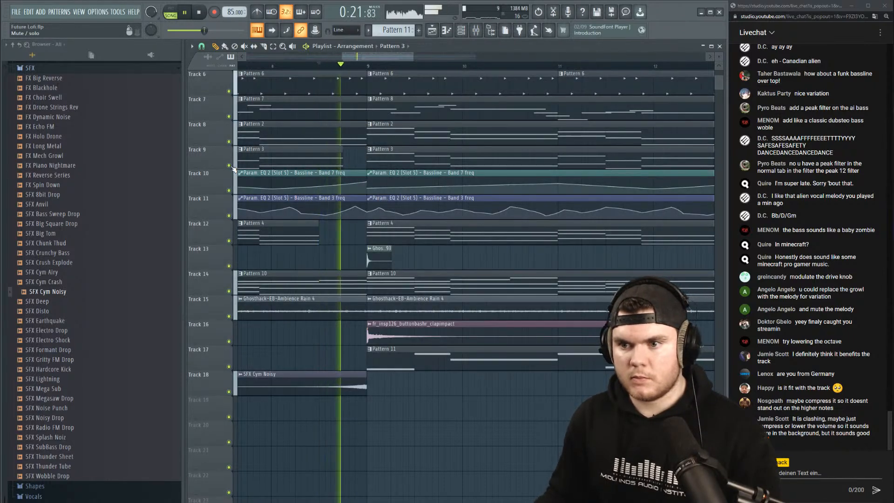
Shorten the Bassline Band 7 freq automation clip before bar 9 on Track 10 to 3:12:00 and play the transition.
{"action": "key", "text": "space"}
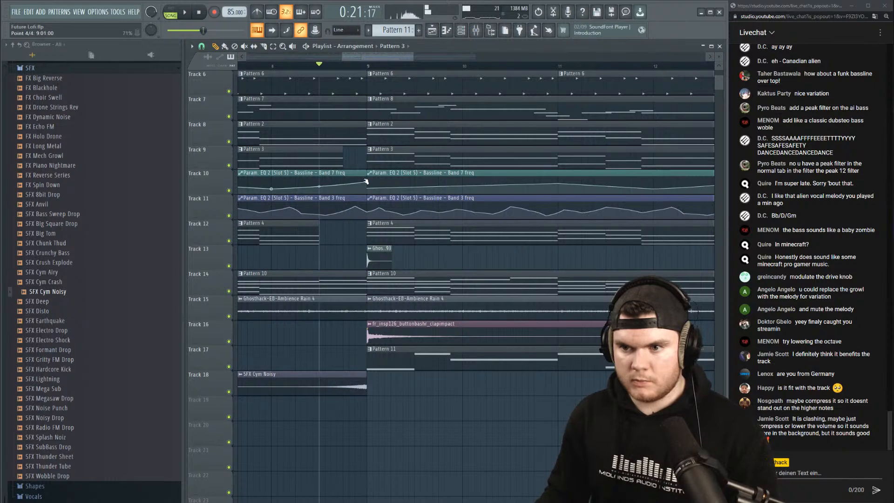
{"action": "key", "text": "space"}
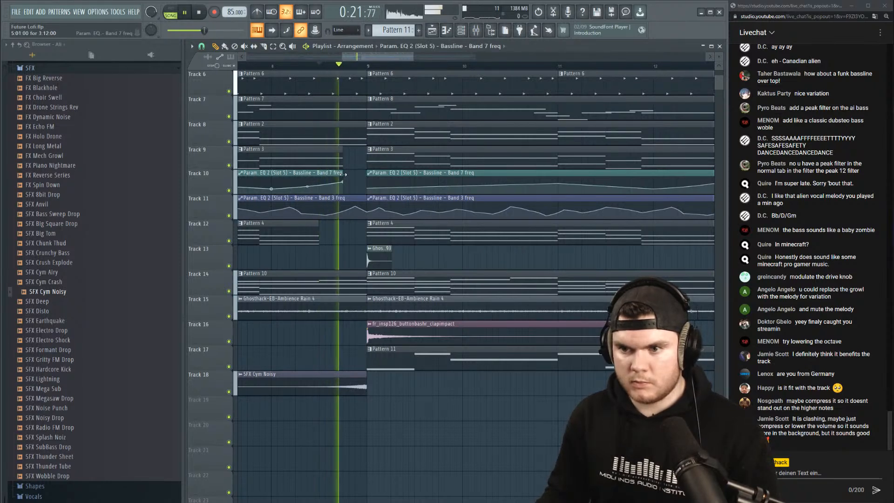
{"action": "scroll", "coordinate": [350, 70], "scroll_direction": "down", "scroll_amount": 1}
{"action": "scroll", "coordinate": [349, 70], "scroll_direction": "down", "scroll_amount": 2}
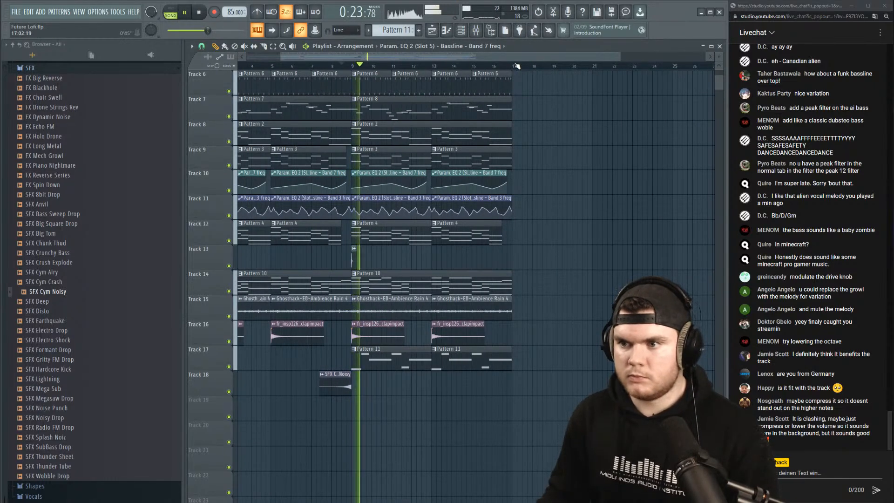
Play the arrangement's ending from between bars 15 and 16 and solo the aye track in the mixer.
{"action": "left_click", "coordinate": [485, 66]}
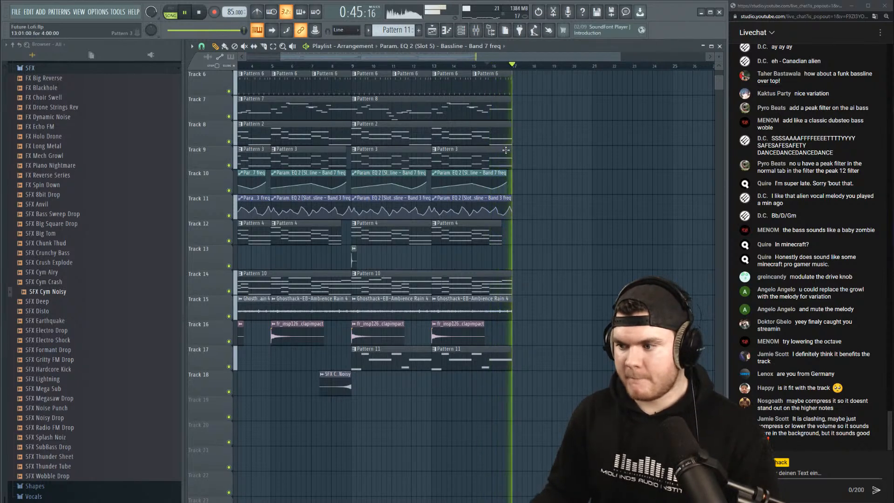
{"action": "key", "text": "space"}
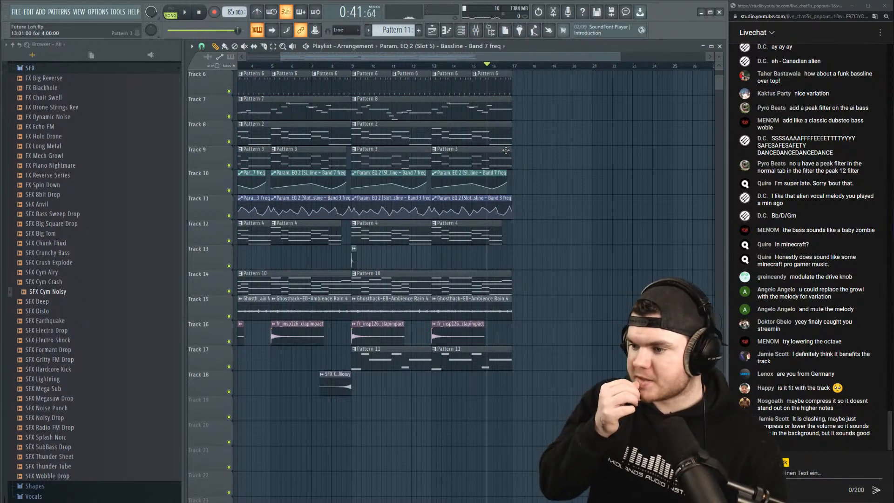
{"action": "key", "text": "space"}
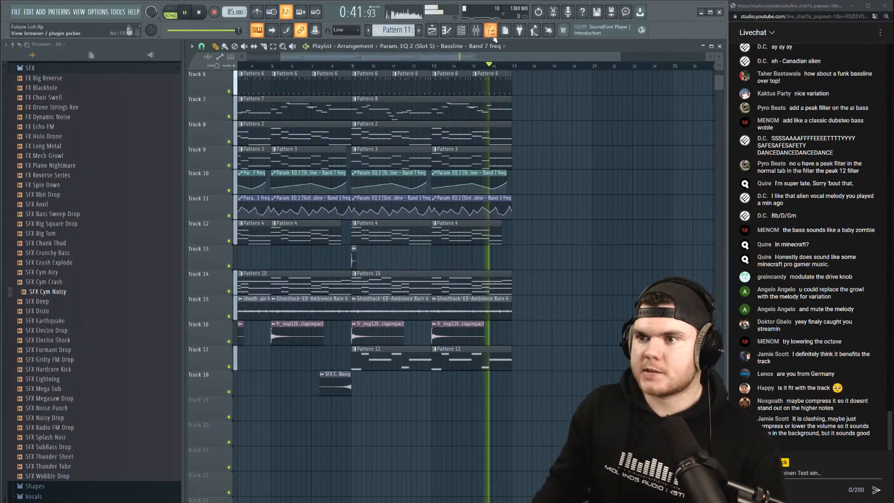
{"action": "left_click", "coordinate": [475, 30]}
{"action": "right_click", "coordinate": [456, 306]}
{"action": "scroll", "coordinate": [457, 296], "scroll_direction": "down", "scroll_amount": 5}
{"action": "left_click", "coordinate": [456, 296]}
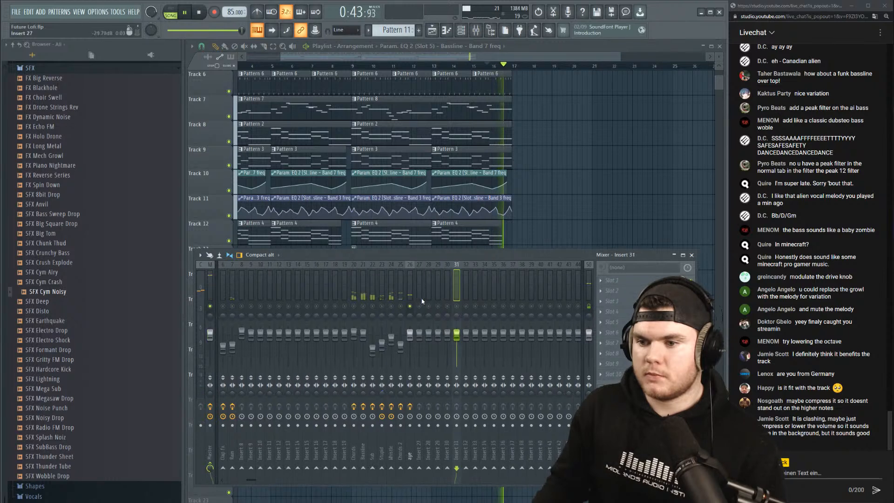
Cut band 4 of the aye channel's second Fruity parametric EQ 2 by about 4.3 dB near 795 Hz during playback.
{"action": "key", "text": "space"}
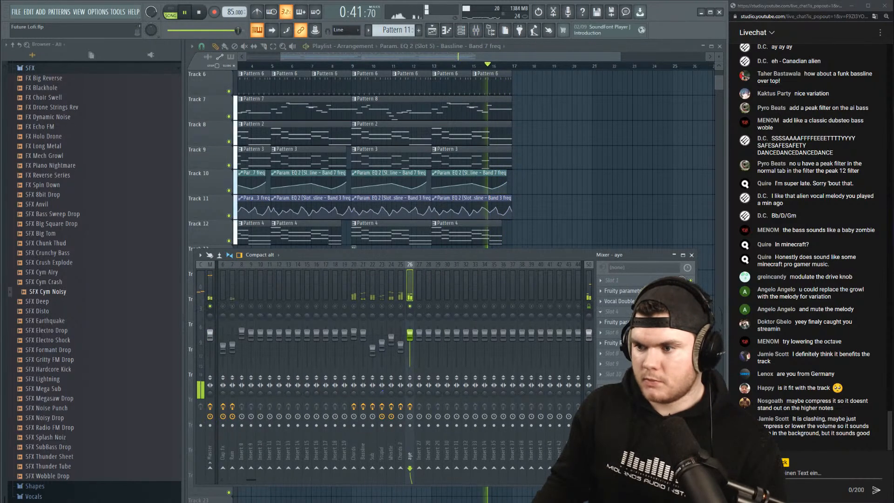
{"action": "key", "text": "space"}
{"action": "left_click", "coordinate": [636, 321]}
{"action": "key", "text": "space"}
{"action": "key", "text": "space"}
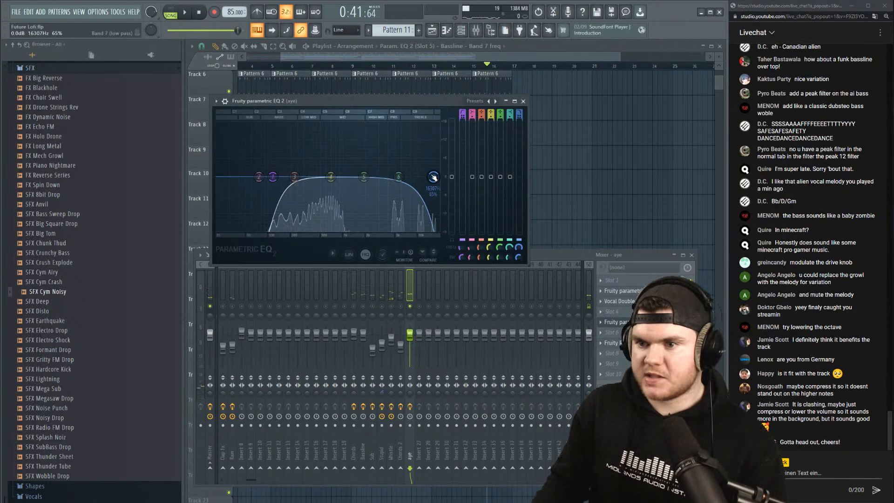
{"action": "key", "text": "space"}
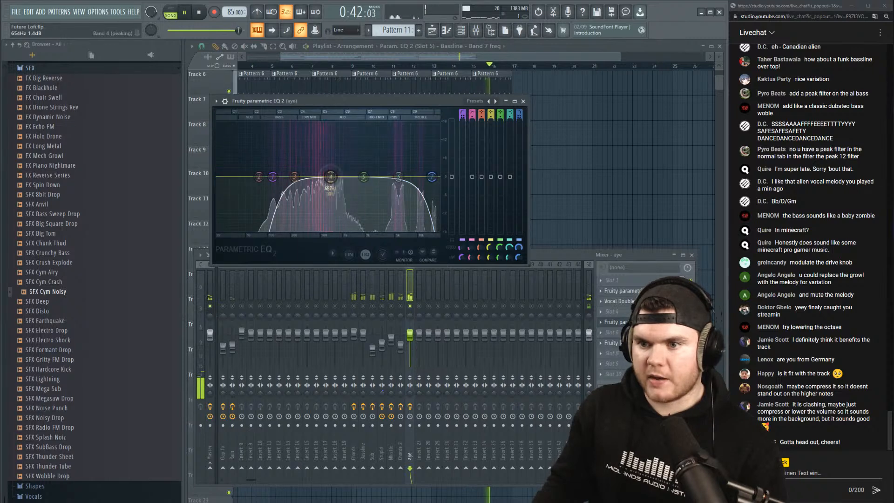
{"action": "mouse_move", "coordinate": [331, 176]}
{"action": "left_mouse_down"}
{"action": "mouse_move", "coordinate": [336, 160]}
{"action": "mouse_move", "coordinate": [335, 184]}
{"action": "left_mouse_up"}
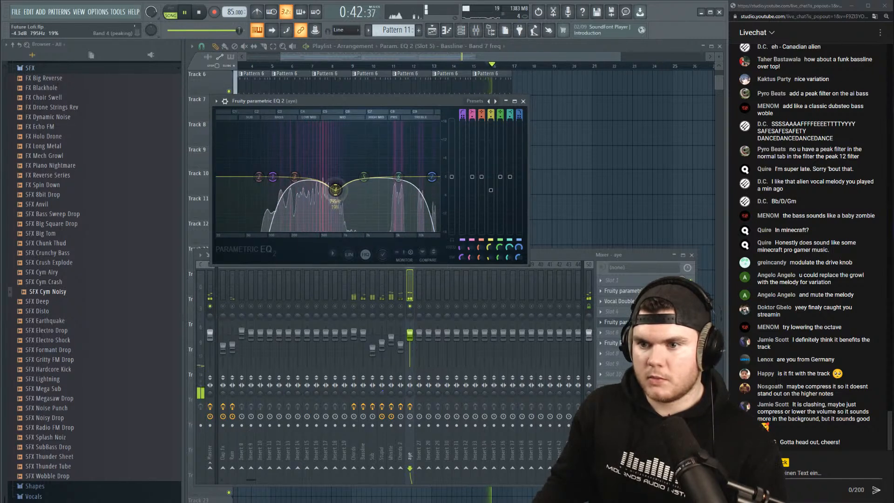
{"action": "key", "text": "space"}
{"action": "left_click", "coordinate": [627, 320]}
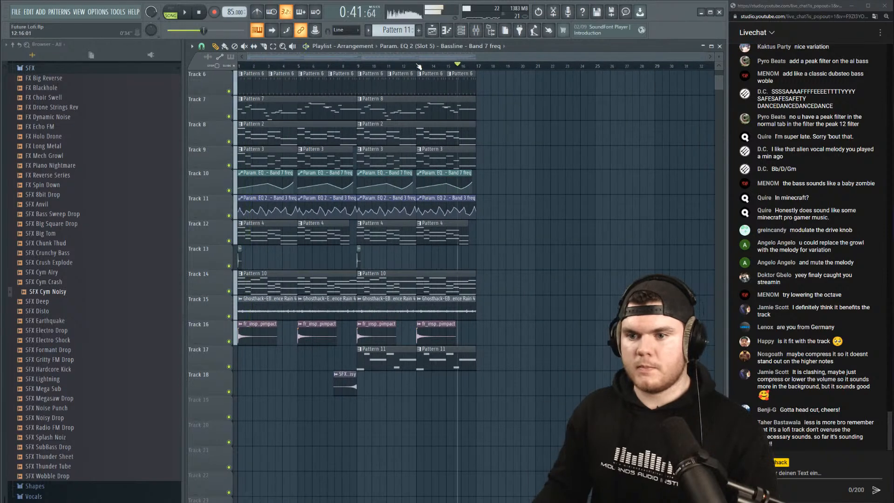
Move the SFX Cym Noisy clip before bar 9 up to Track 17 and remove the stray Band 7 freq automation clip.
{"action": "scroll", "coordinate": [575, 232], "scroll_direction": "up", "scroll_amount": 5}
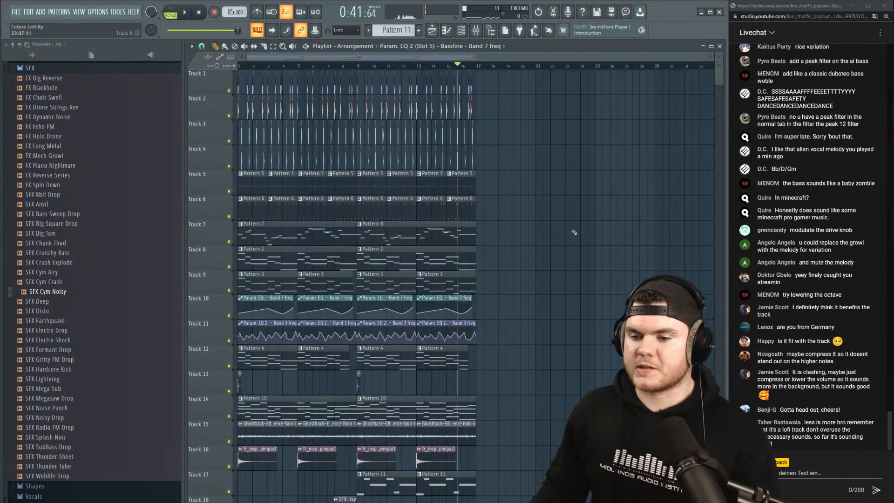
{"action": "scroll", "coordinate": [574, 231], "scroll_direction": "down", "scroll_amount": 3}
{"action": "left_click_drag", "start_coordinate": [428, 459], "coordinate": [299, 444]}
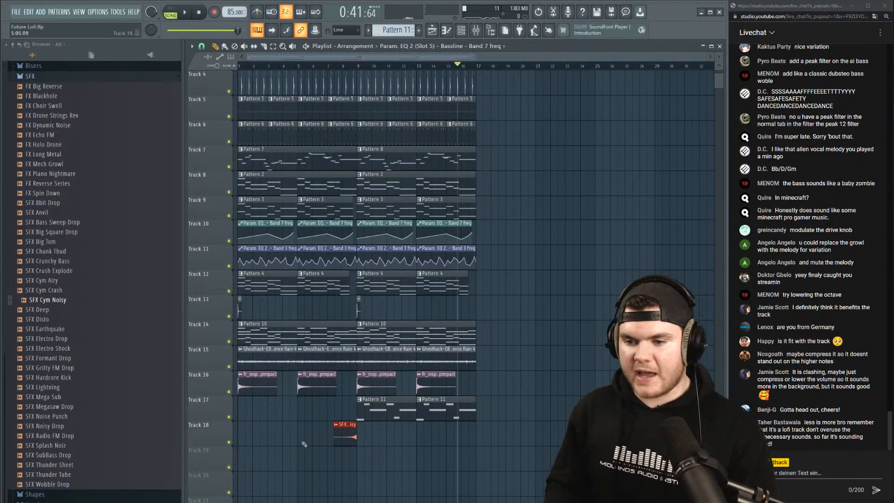
{"action": "scroll", "coordinate": [537, 334], "scroll_direction": "up", "scroll_amount": 3}
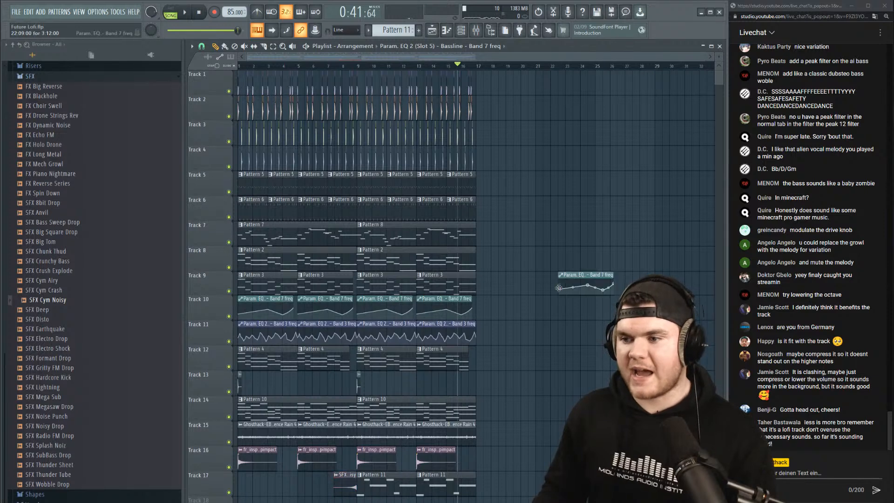
{"action": "right_click", "coordinate": [559, 288]}
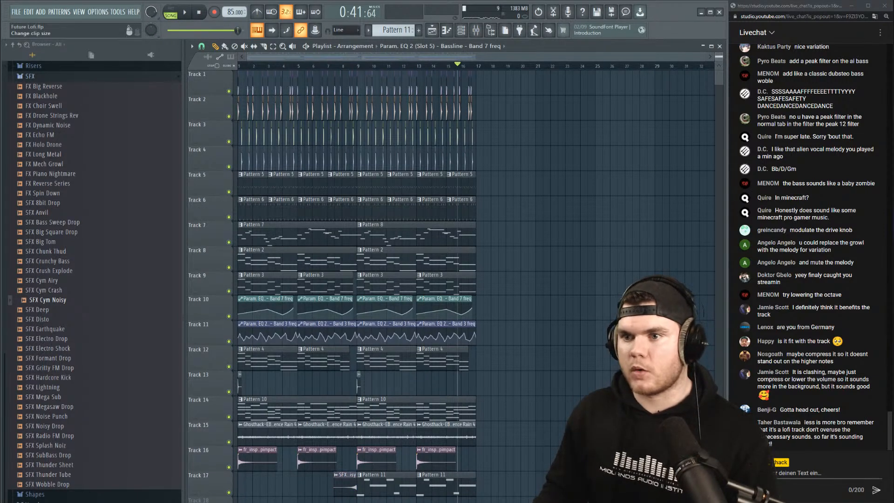
Narrow the browser to give the playlist more room and collapse the SFX folder.
{"action": "scroll", "coordinate": [535, 279], "scroll_direction": "up", "scroll_amount": 3}
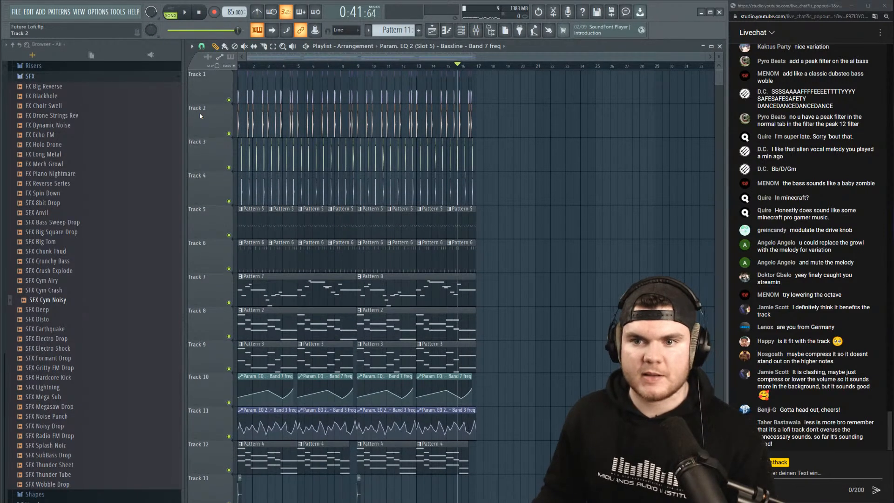
{"action": "left_click_drag", "start_coordinate": [183, 122], "coordinate": [143, 123]}
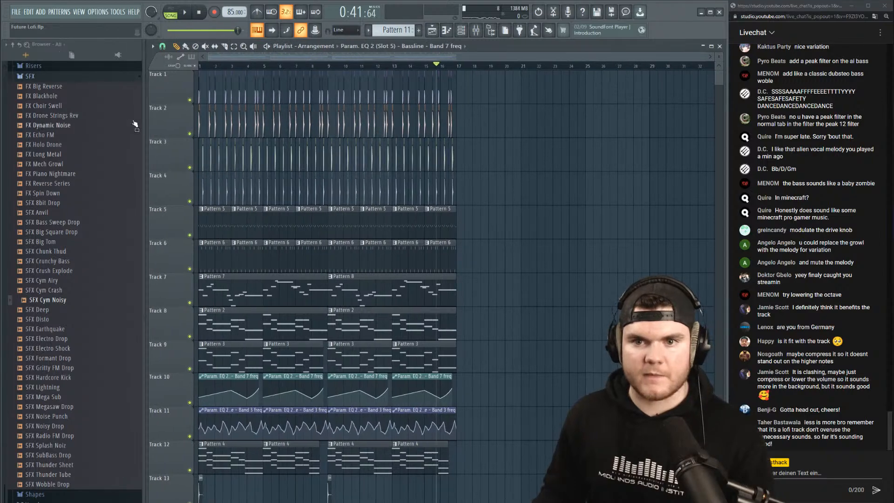
{"action": "left_click", "coordinate": [83, 79]}
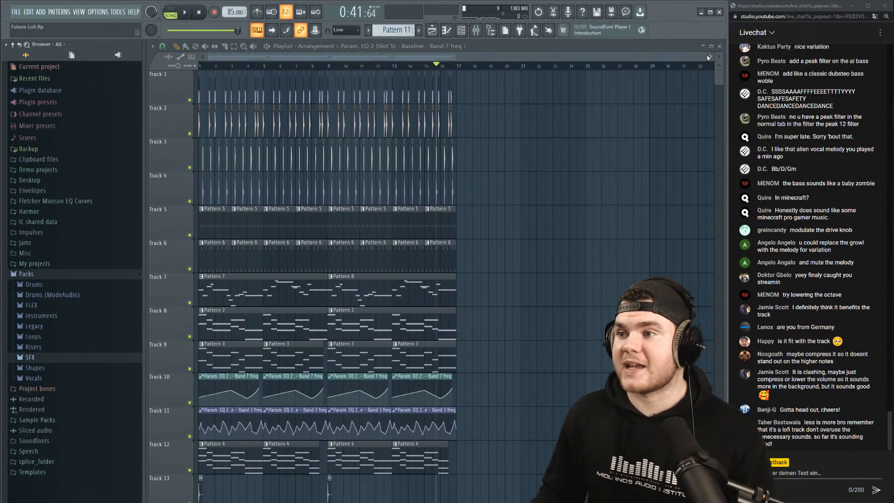
Duplicate the clips from bar 9 to bar 17 on Tracks 1 to 6 so the copies start at bar 17.
{"action": "left_click_drag", "start_coordinate": [705, 57], "coordinate": [656, 57]}
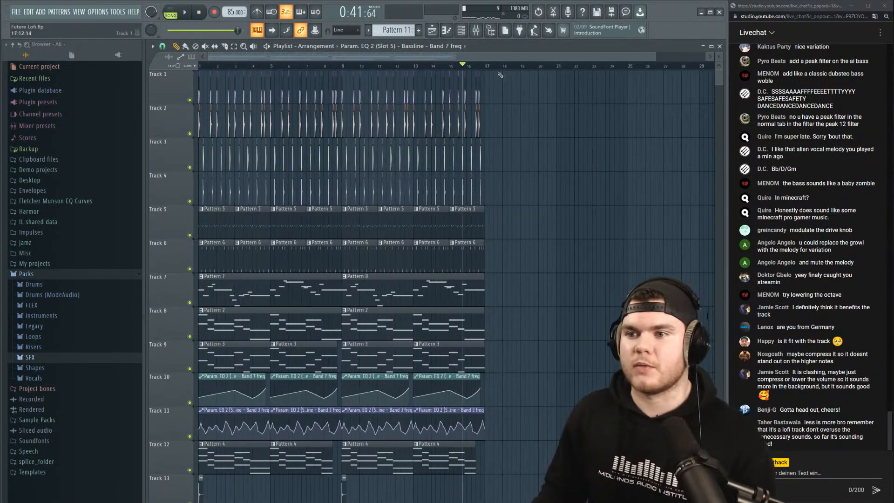
{"action": "key", "text": "space"}
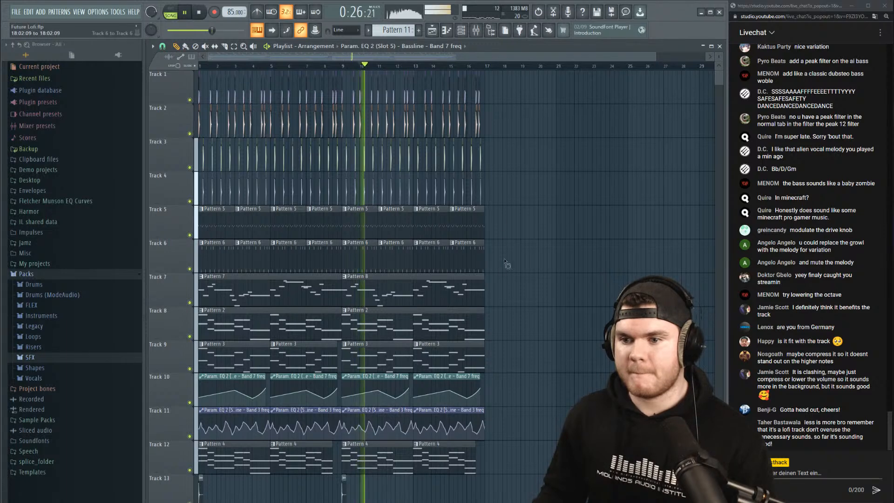
{"action": "left_click_drag", "start_coordinate": [503, 271], "coordinate": [342, 70]}
{"action": "key", "text": "ctrl+b"}
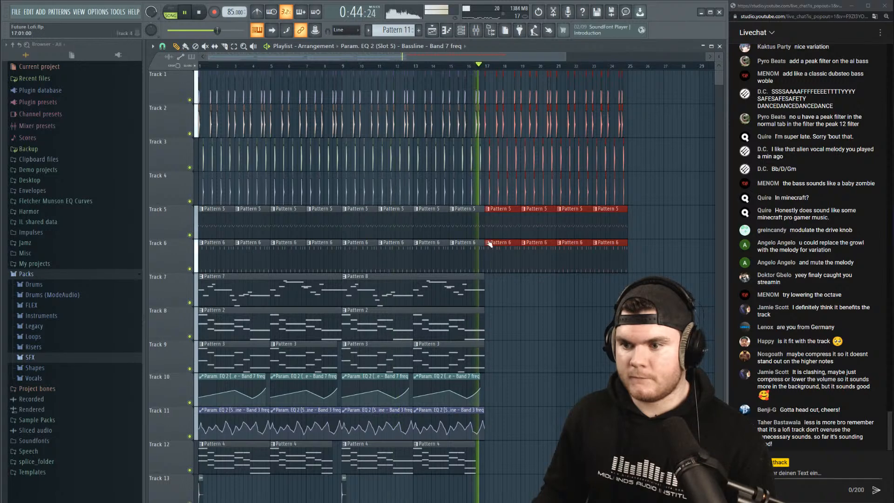
Copy the Pattern 2, Pattern 3, EQ automation and Pattern 4 clips from bar 9 on Tracks 8 to 12 to bar 17.
{"action": "left_click_drag", "start_coordinate": [501, 355], "coordinate": [407, 358]}
{"action": "left_click_drag", "start_coordinate": [379, 358], "coordinate": [523, 359]}
{"action": "left_click_drag", "start_coordinate": [420, 322], "coordinate": [564, 321]}
{"action": "scroll", "coordinate": [564, 321], "scroll_direction": "down", "scroll_amount": 4}
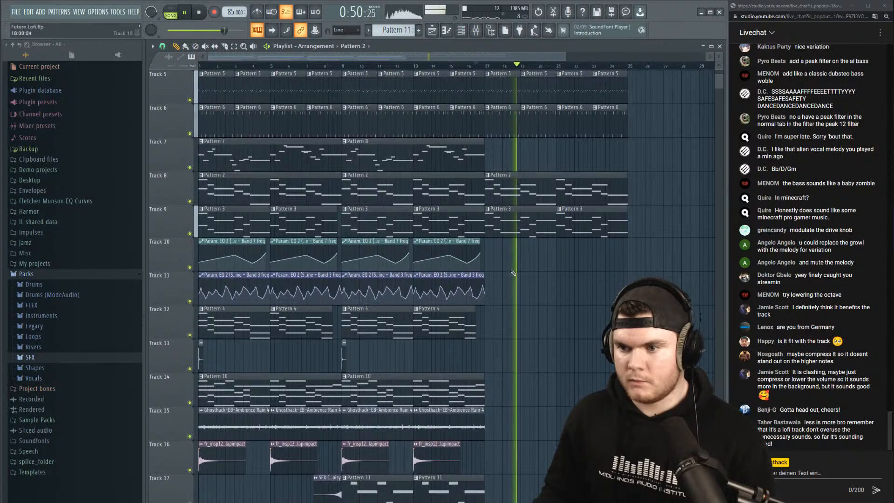
{"action": "left_click_drag", "start_coordinate": [523, 236], "coordinate": [509, 325]}
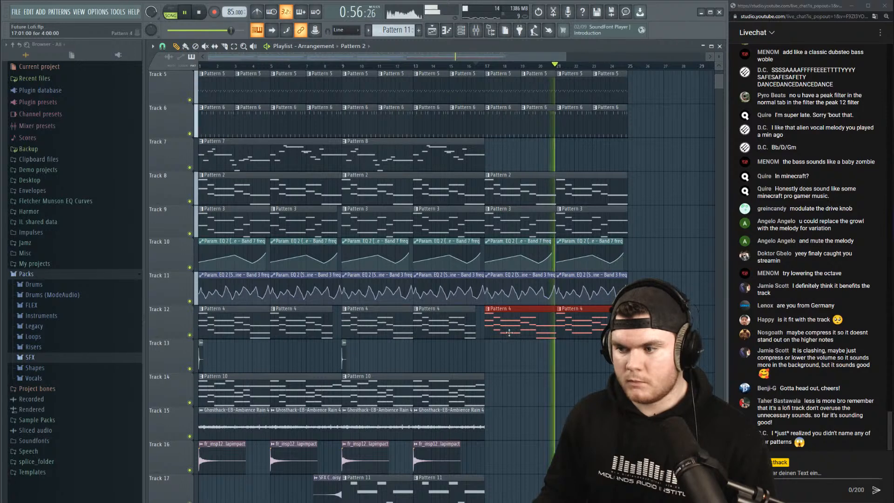
Copy Pattern 10 on Track 14 and the Ambience Rain clips on Track 15 to bar 17.
{"action": "scroll", "coordinate": [514, 372], "scroll_direction": "down", "scroll_amount": 2}
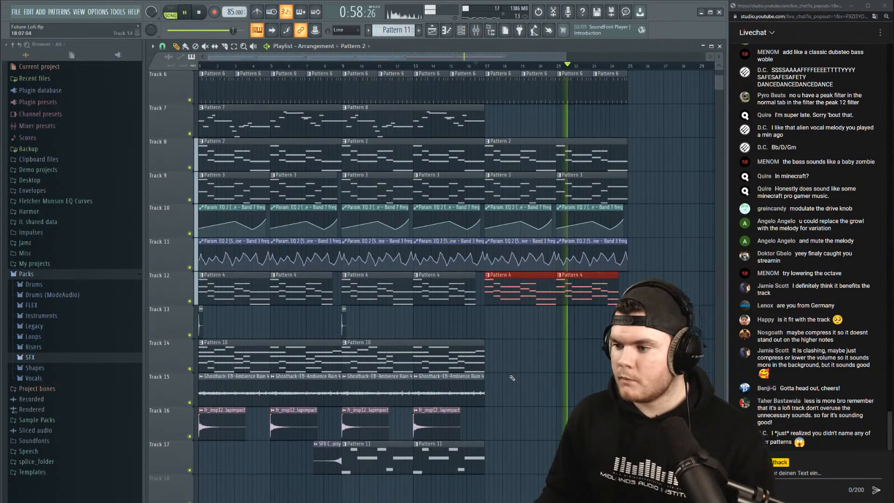
{"action": "key", "text": "space"}
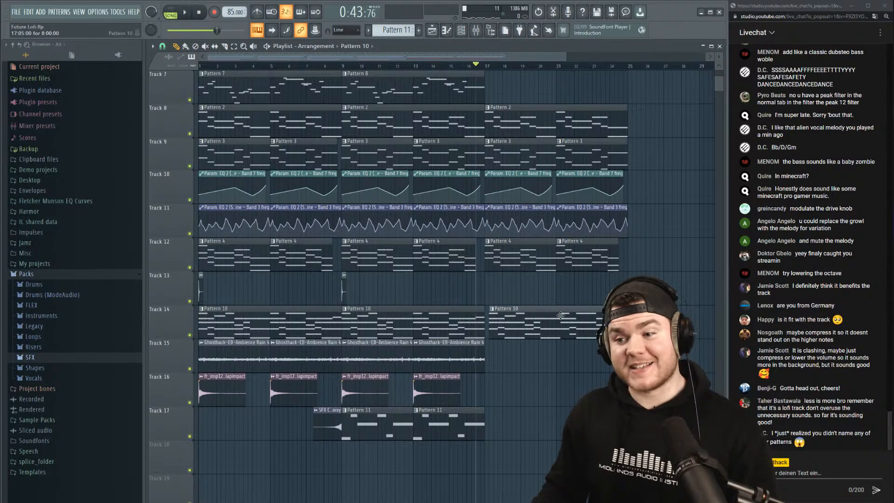
{"action": "left_click", "coordinate": [476, 30]}
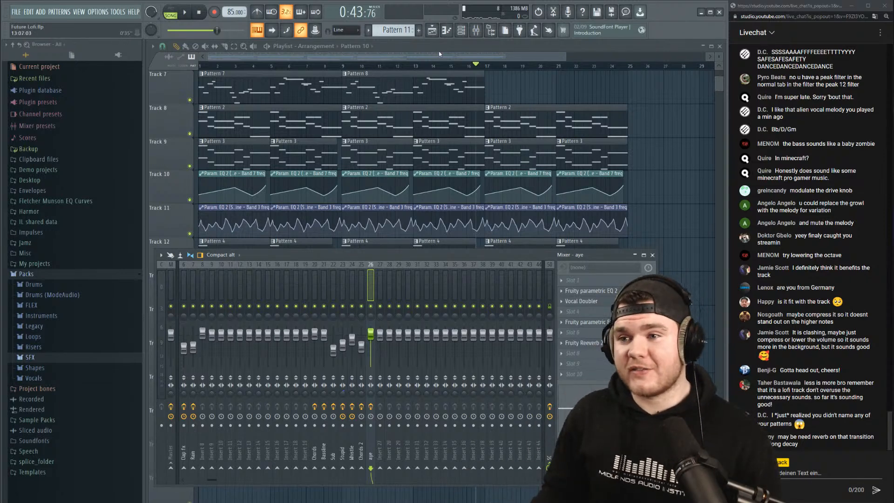
{"action": "key", "text": "F9"}
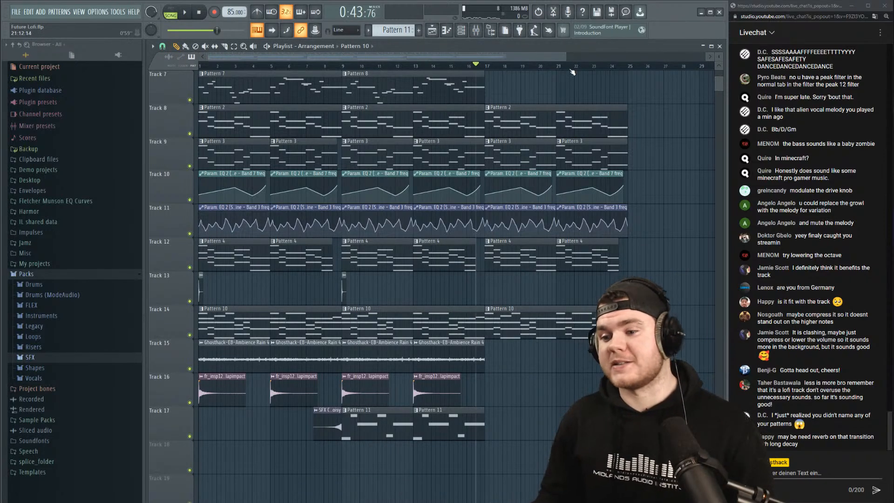
{"action": "left_click_drag", "start_coordinate": [511, 355], "coordinate": [388, 357]}
{"action": "left_click_drag", "start_coordinate": [378, 358], "coordinate": [591, 358]}
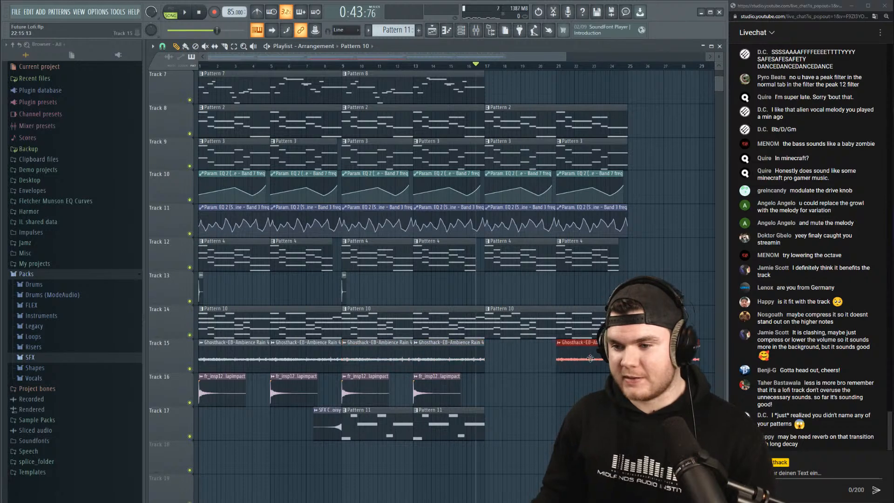
{"action": "left_click_drag", "start_coordinate": [522, 362], "coordinate": [517, 364]}
Copy a single clapimpact clip to bar 17 on Track 16 and start playback.
{"action": "left_click_drag", "start_coordinate": [498, 423], "coordinate": [365, 395]}
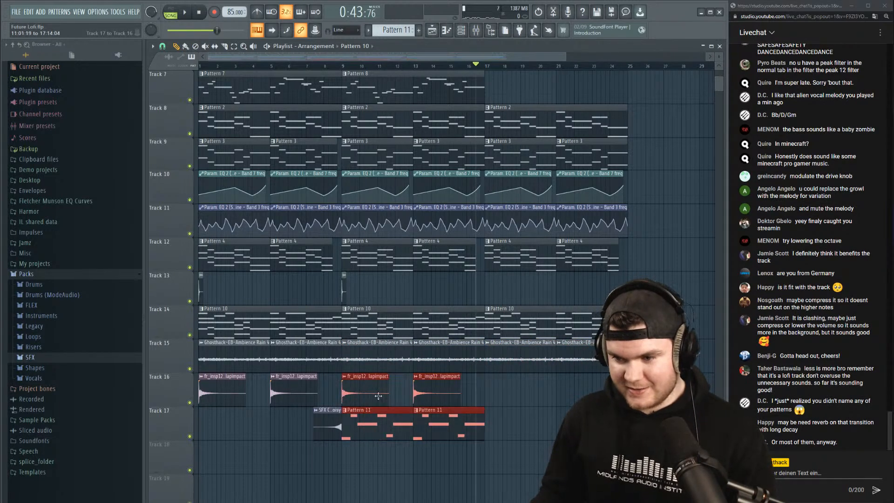
{"action": "left_click_drag", "start_coordinate": [481, 392], "coordinate": [507, 396]}
{"action": "key", "text": "space"}
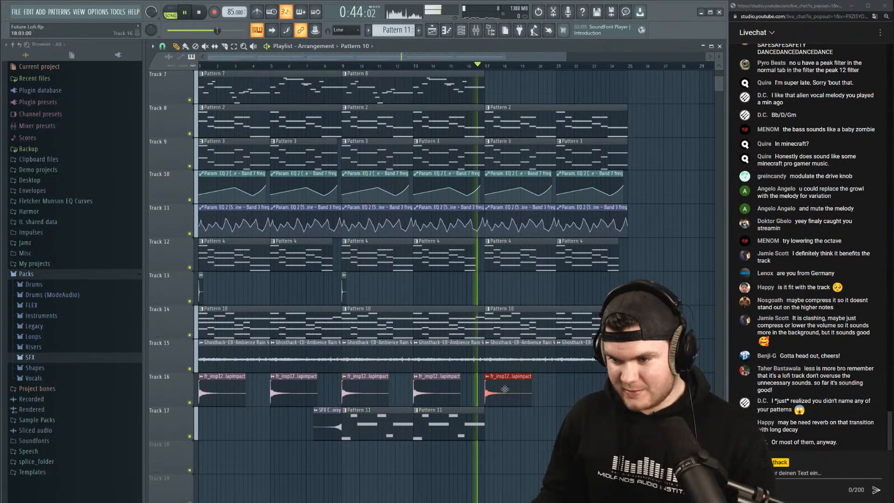
Play from just before bar 13 and delete the clapimpact clips at bars 5 and 13 on Track 16.
{"action": "left_click", "coordinate": [410, 66]}
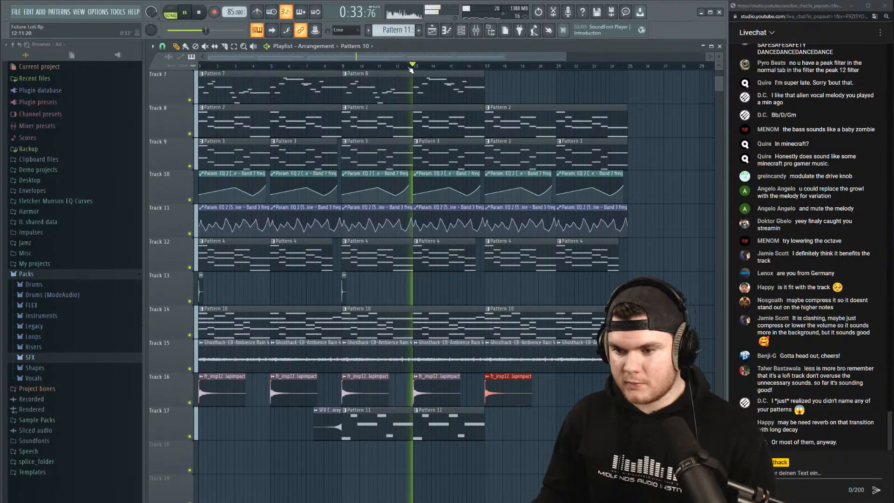
{"action": "right_click", "coordinate": [300, 393]}
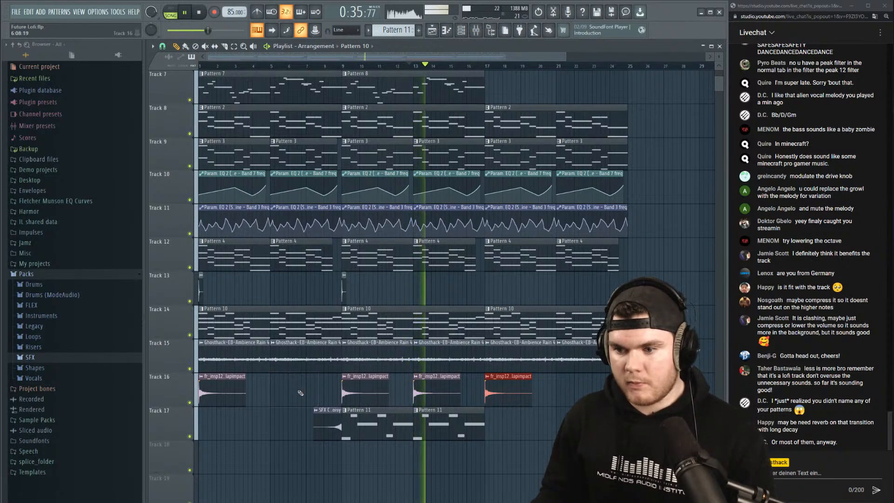
{"action": "right_click", "coordinate": [418, 391]}
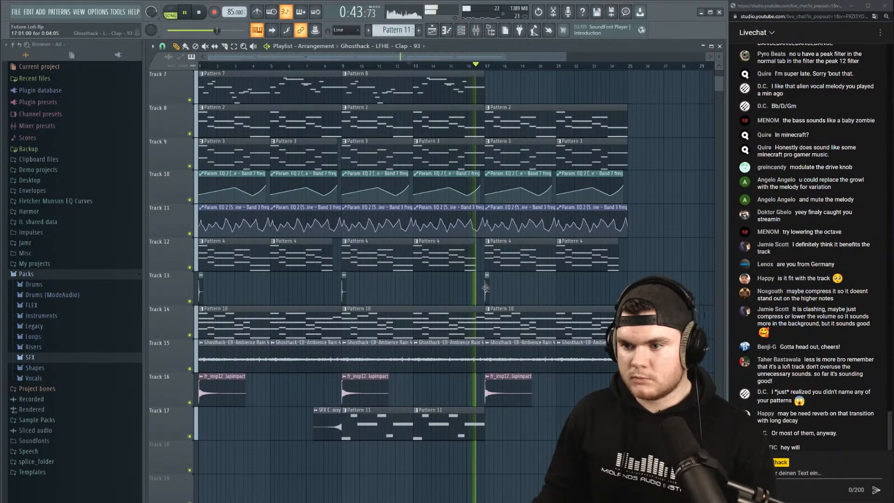
Add the Clap - 93 clip at bar 17 on Track 13 and copy SFX Cym Noisy on Track 18 to end there.
{"action": "left_click_drag", "start_coordinate": [326, 440], "coordinate": [471, 457]}
{"action": "left_click", "coordinate": [479, 66]}
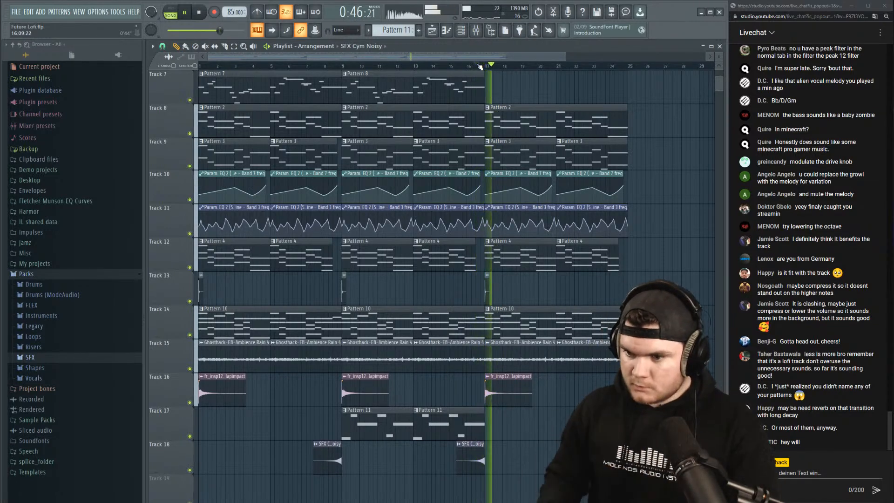
Solo Track 14, delete its Pattern 10 clip at bar 17, unsolo the track and replay the transition.
{"action": "right_click", "coordinate": [190, 334]}
{"action": "right_click", "coordinate": [600, 326]}
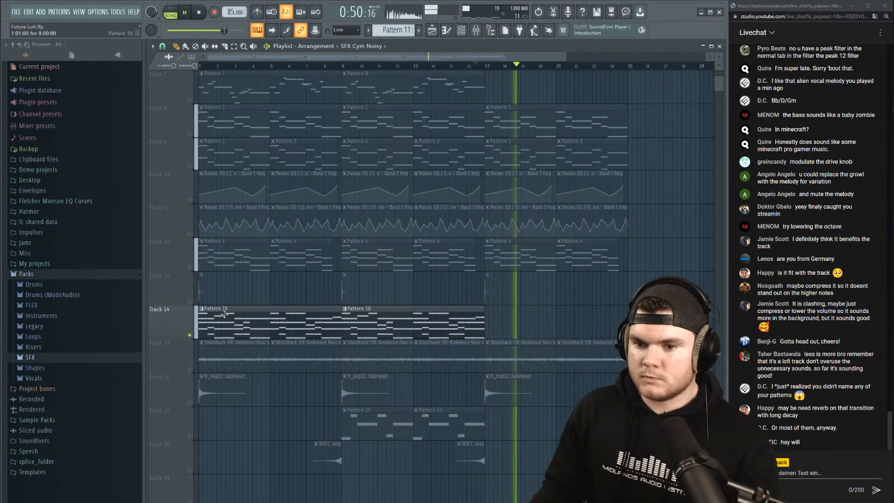
{"action": "right_click", "coordinate": [190, 335]}
{"action": "left_click", "coordinate": [485, 69]}
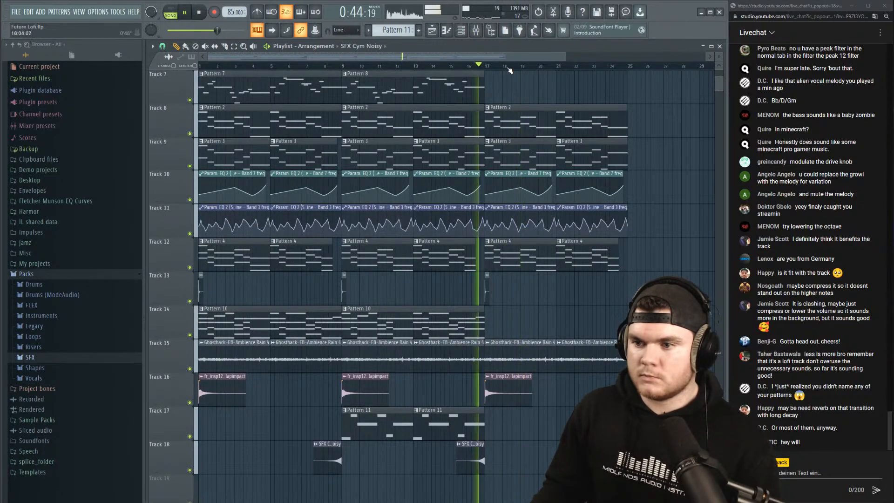
Solo Track 12, delete its Pattern 4 clips at bars 17 and 21, and unsolo the track.
{"action": "scroll", "coordinate": [615, 69], "scroll_direction": "up", "scroll_amount": 2}
{"action": "scroll", "coordinate": [619, 69], "scroll_direction": "down", "scroll_amount": 3}
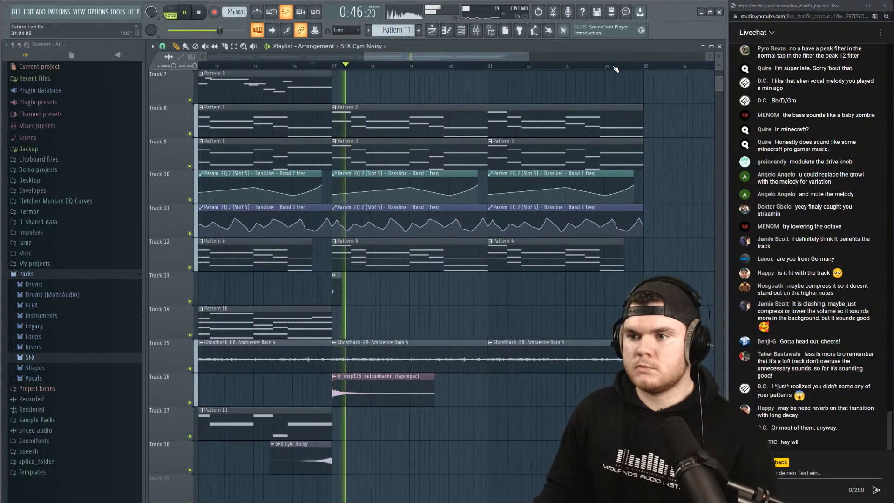
{"action": "scroll", "coordinate": [626, 70], "scroll_direction": "up", "scroll_amount": 3}
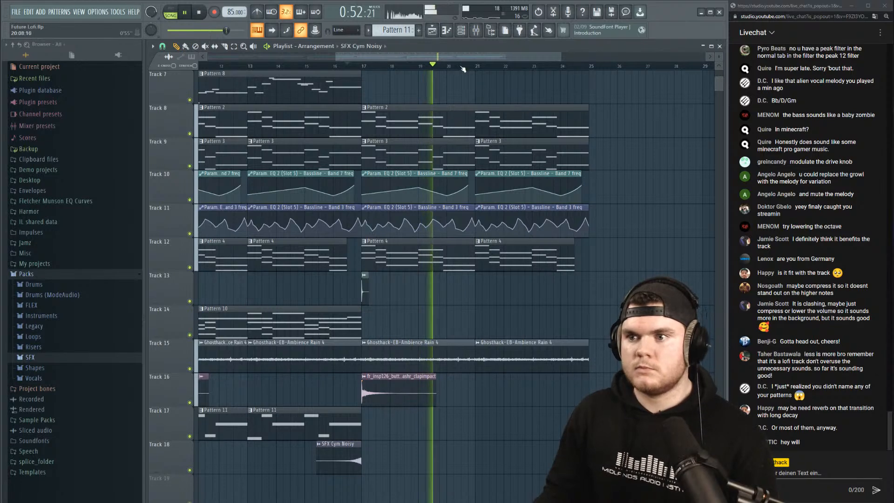
{"action": "scroll", "coordinate": [206, 256], "scroll_direction": "down", "scroll_amount": 3}
{"action": "right_click", "coordinate": [189, 267]}
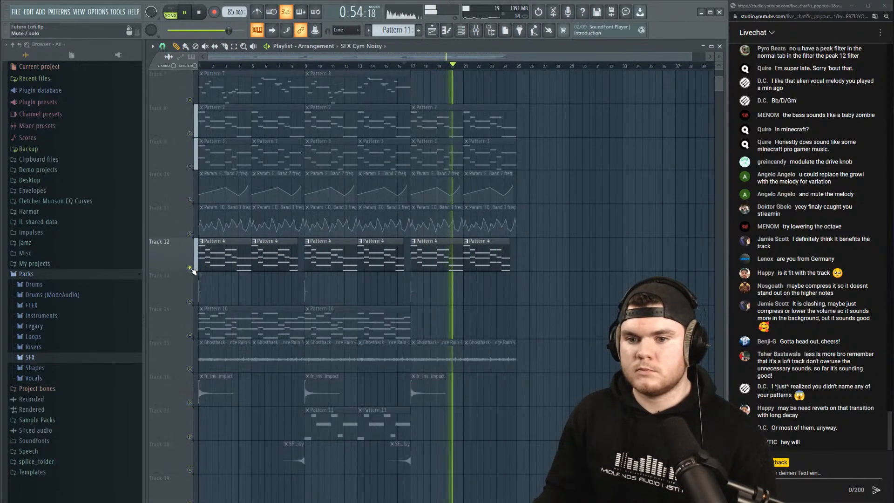
{"action": "right_click", "coordinate": [458, 260]}
{"action": "right_click", "coordinate": [488, 260]}
{"action": "right_click", "coordinate": [189, 268]}
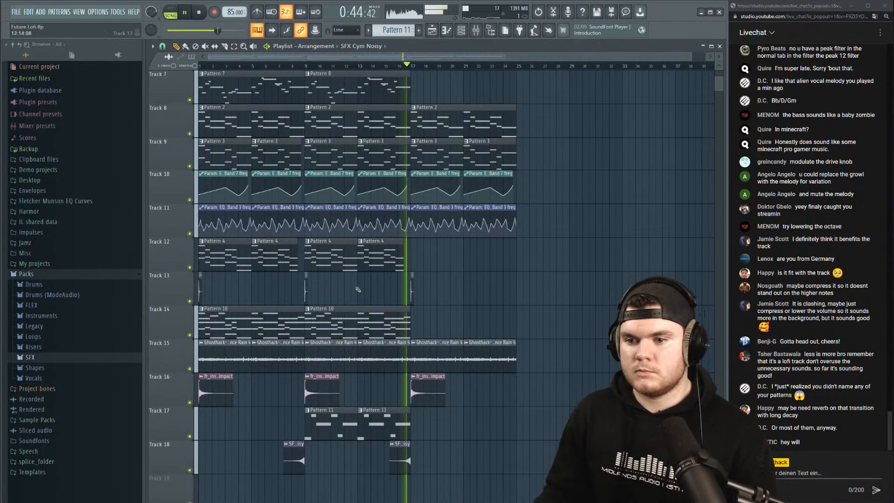
Place Pattern 10 at bar 17 on Track 14.
{"action": "left_click", "coordinate": [446, 310]}
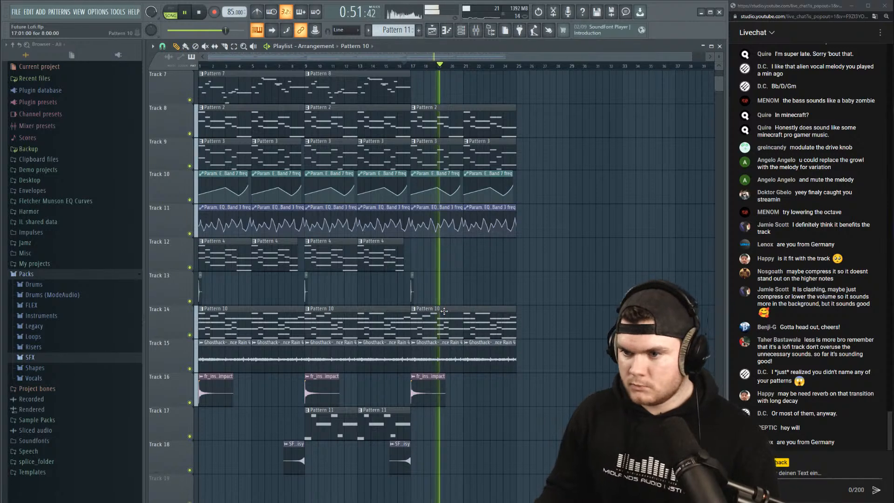
Duplicate the bars 17–24 clips on Tracks 8–11 and Tracks 14–15 so the copies start at bar 25.
{"action": "left_click_drag", "start_coordinate": [561, 269], "coordinate": [422, 100]}
{"action": "key", "text": "ctrl+b"}
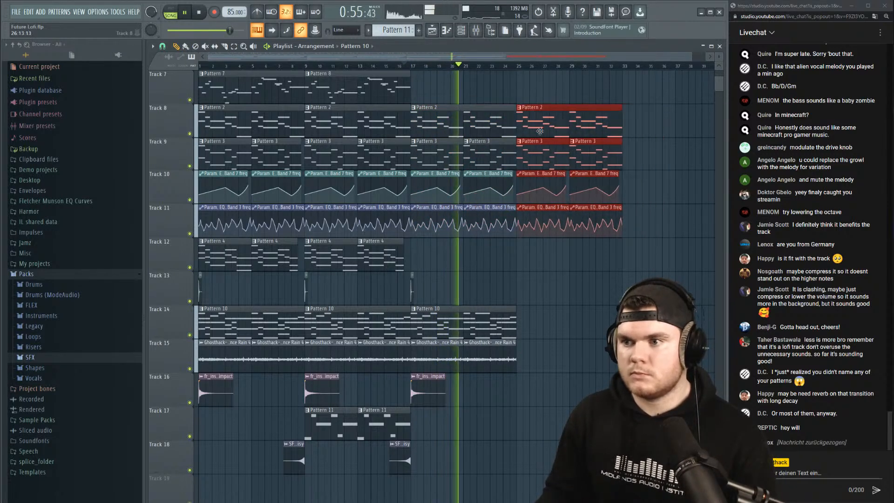
{"action": "left_click_drag", "start_coordinate": [558, 371], "coordinate": [412, 306]}
{"action": "key", "text": "ctrl+b"}
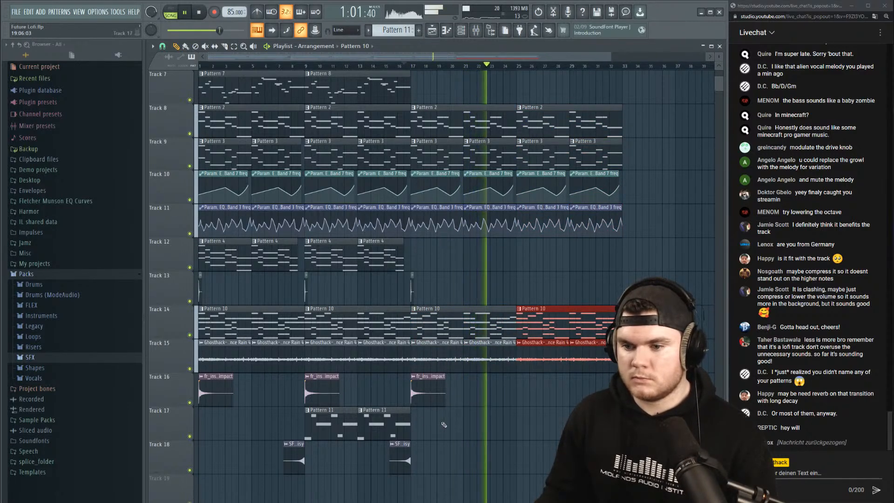
Copy Pattern 11, the impact and the clap to bar 25 on their tracks, plus an SFX Cym Noisy clip ending there.
{"action": "left_click_drag", "start_coordinate": [444, 424], "coordinate": [332, 424]}
{"action": "left_click_drag", "start_coordinate": [332, 424], "coordinate": [543, 424]}
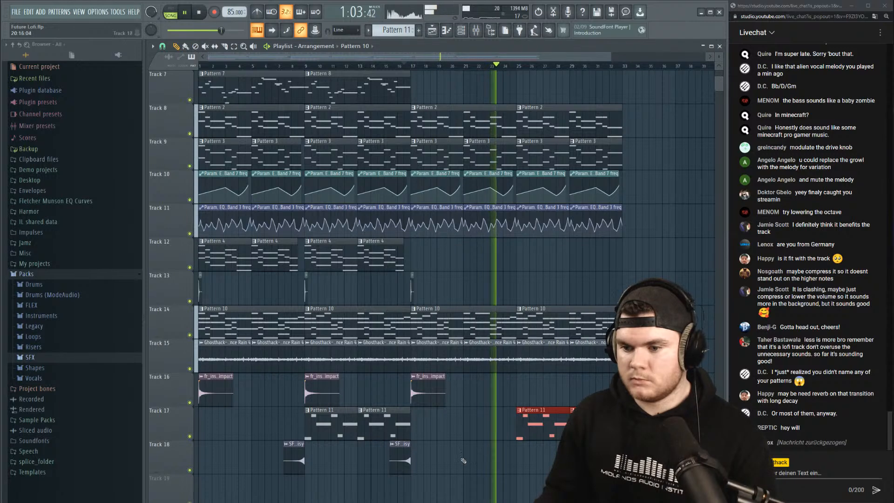
{"action": "left_click_drag", "start_coordinate": [460, 460], "coordinate": [401, 460]}
{"action": "left_click_drag", "start_coordinate": [457, 394], "coordinate": [531, 394]}
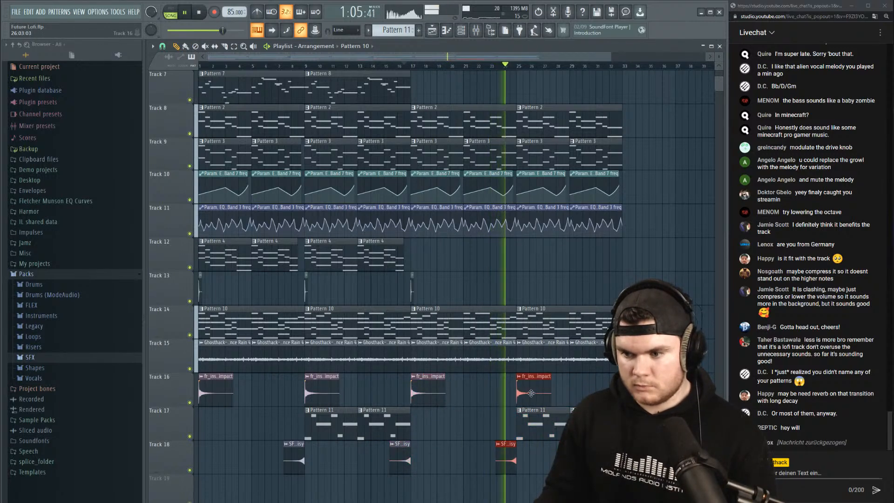
{"action": "left_click", "coordinate": [668, 356], "text": "ctrl"}
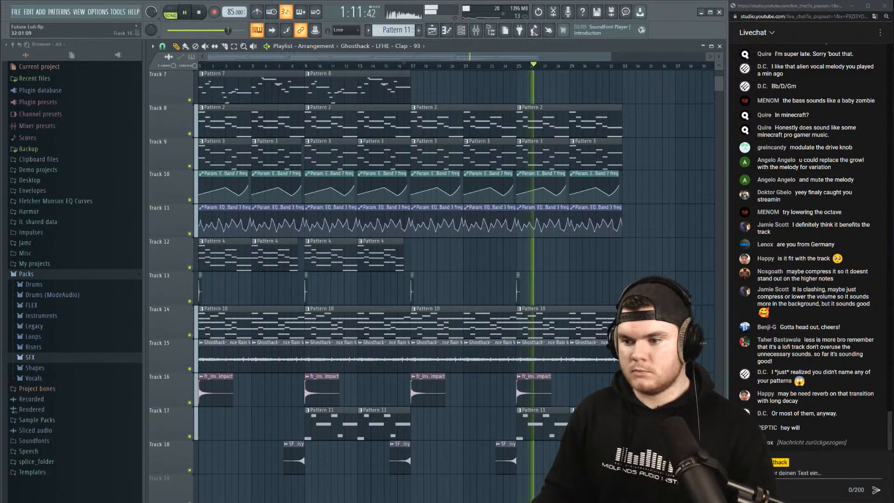
Replay the transition into bar 17 and review the whole arrangement across all tracks.
{"action": "scroll", "coordinate": [168, 447], "scroll_direction": "up", "scroll_amount": 2}
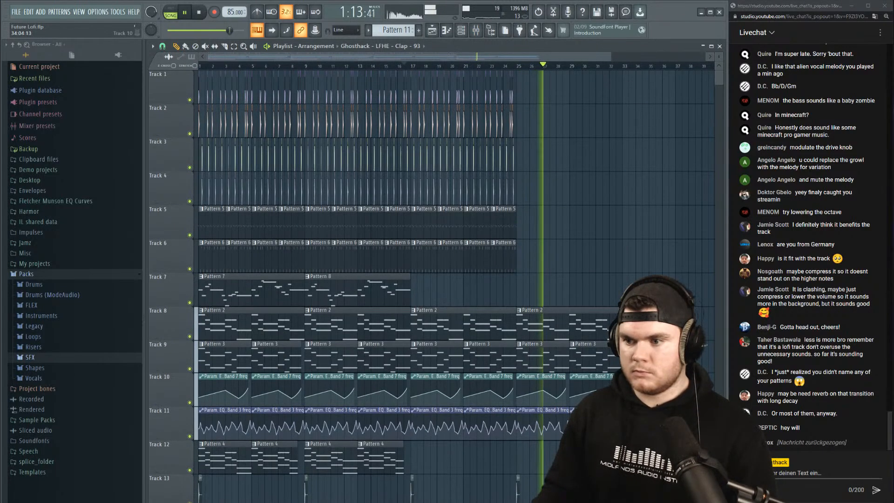
{"action": "scroll", "coordinate": [167, 391], "scroll_direction": "up", "scroll_amount": 4}
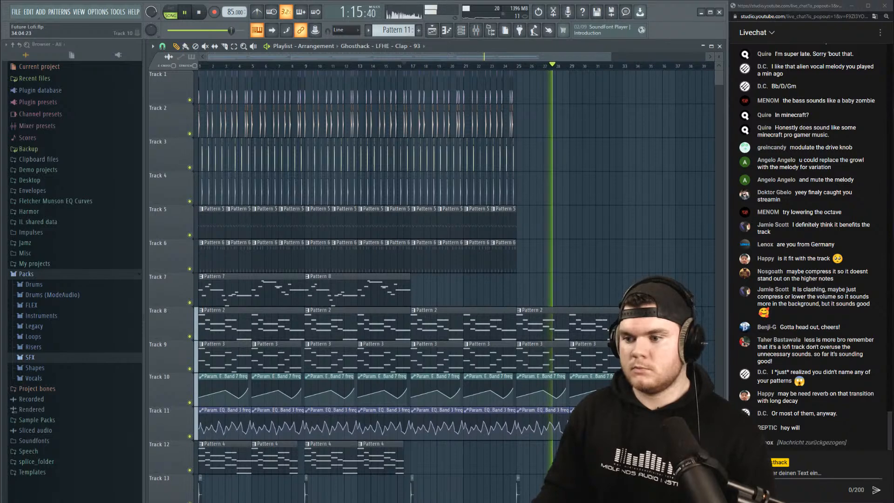
{"action": "key", "text": "space"}
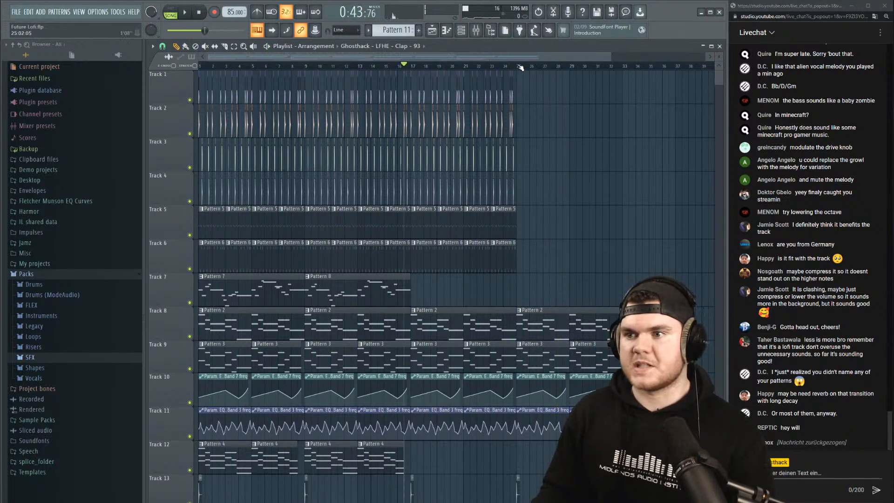
{"action": "scroll", "coordinate": [437, 68], "scroll_direction": "up", "scroll_amount": 5}
{"action": "key", "text": "space"}
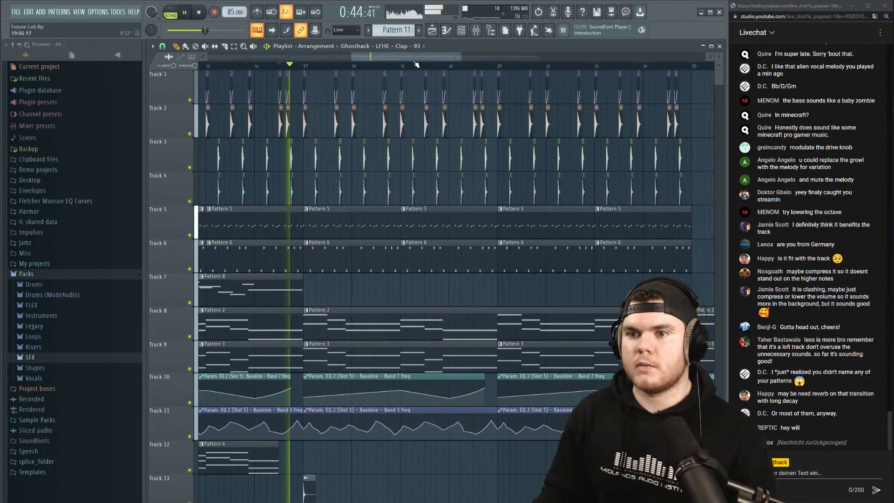
{"action": "scroll", "coordinate": [388, 67], "scroll_direction": "down", "scroll_amount": 5}
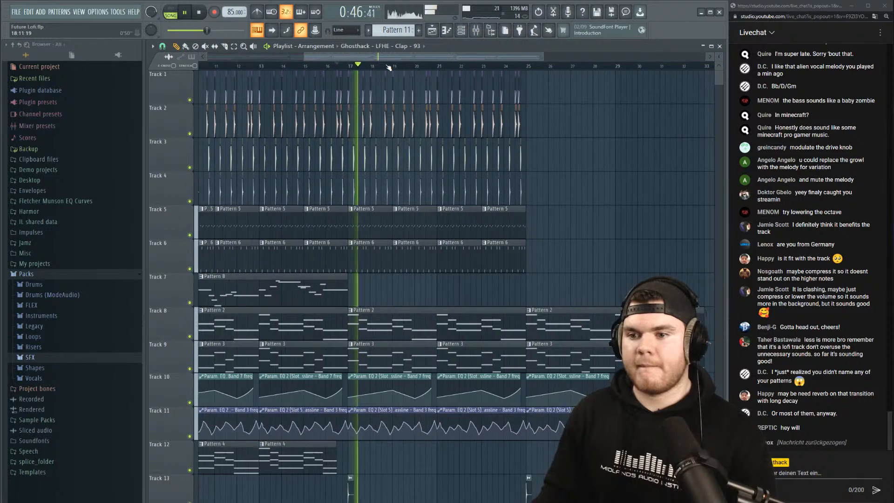
{"action": "scroll", "coordinate": [389, 68], "scroll_direction": "down", "scroll_amount": 3}
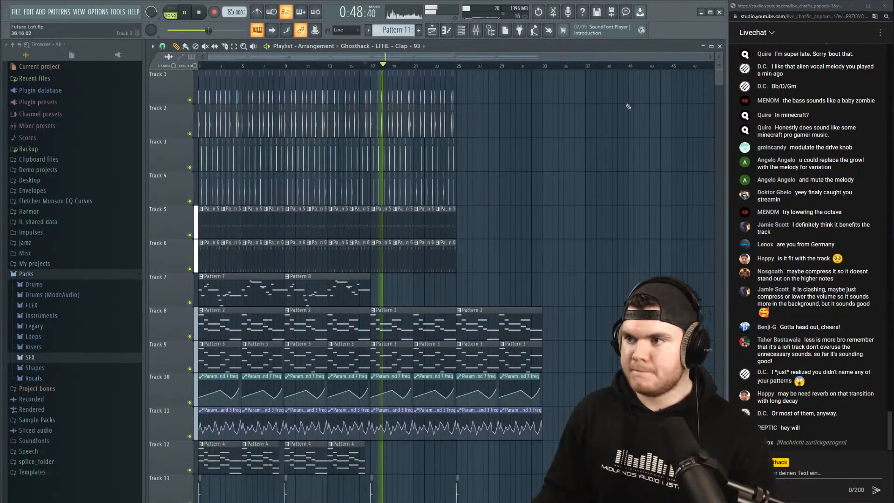
{"action": "scroll", "coordinate": [533, 68], "scroll_direction": "down", "scroll_amount": 4}
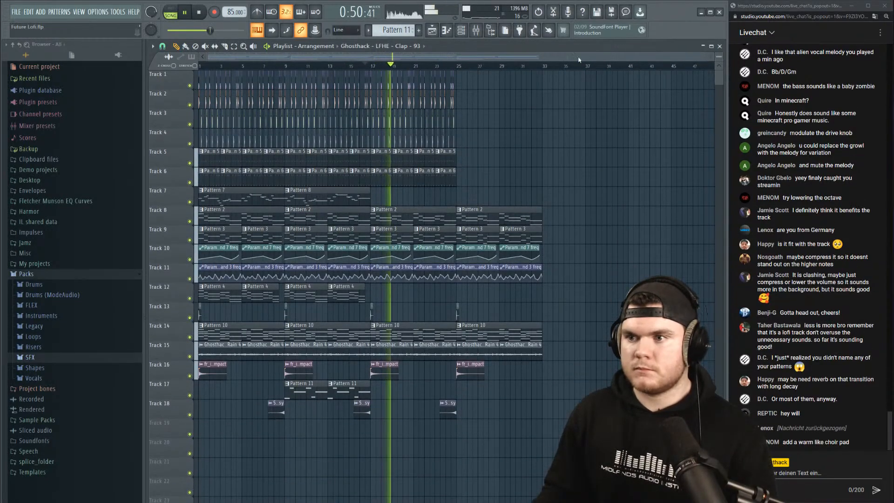
Play the section from bar 29 and add an SFX Cym Noisy clip on Track 18 ending at bar 33.
{"action": "key", "text": "space"}
{"action": "left_click", "coordinate": [533, 67]}
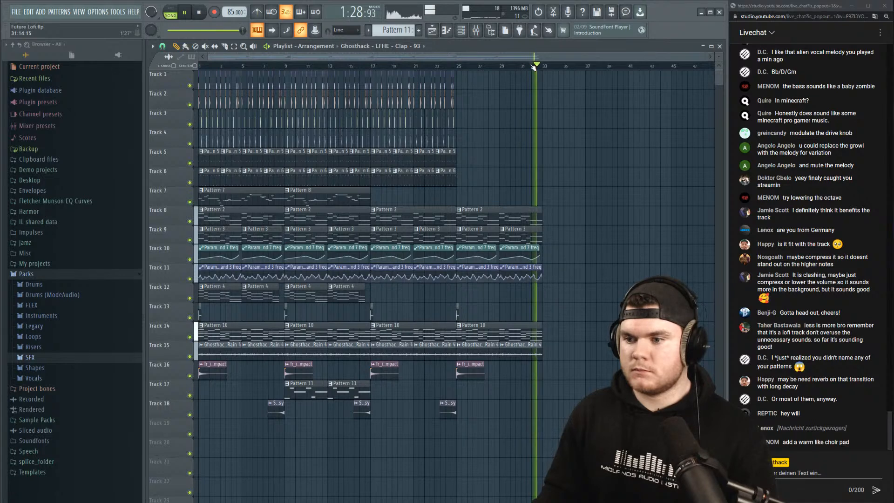
{"action": "left_click", "coordinate": [500, 67]}
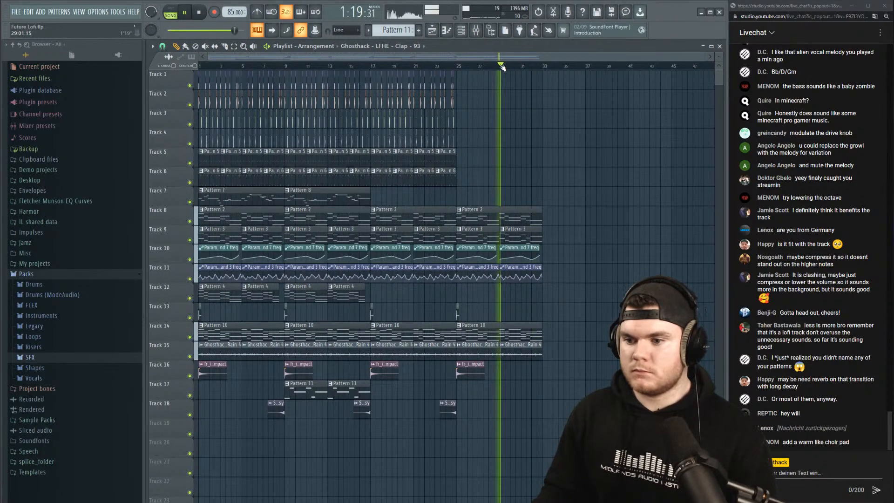
{"action": "left_click", "coordinate": [362, 409]}
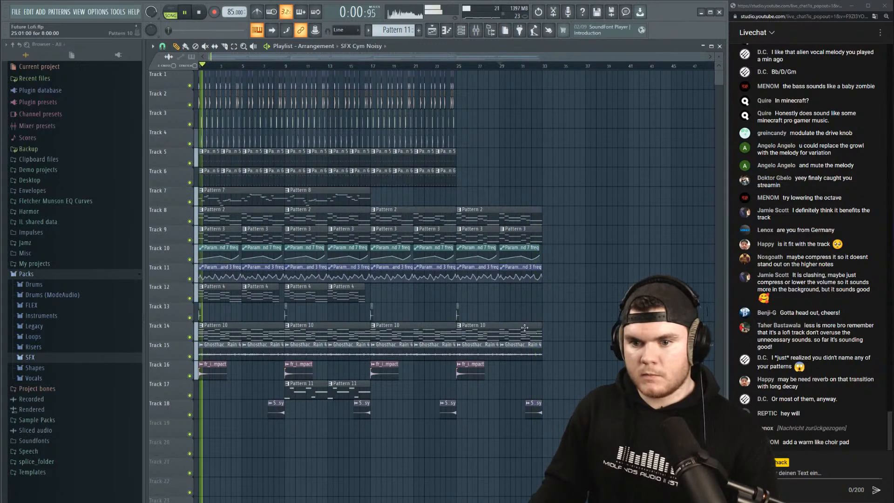
Find Riser Noise Thin among the Risers samples and place it at bar 29 on Track 19.
{"action": "key", "text": "space"}
{"action": "left_click", "coordinate": [42, 358]}
{"action": "scroll", "coordinate": [99, 280], "scroll_direction": "down", "scroll_amount": 4}
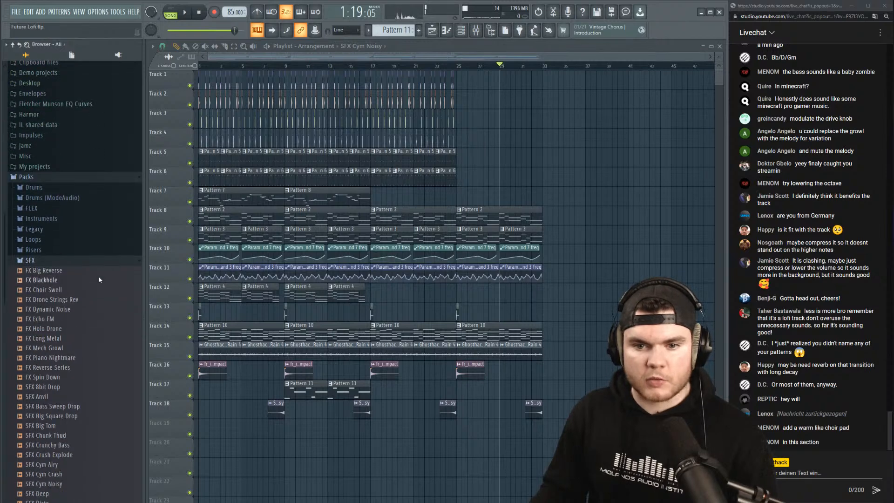
{"action": "left_click", "coordinate": [43, 261]}
{"action": "left_click", "coordinate": [34, 346]}
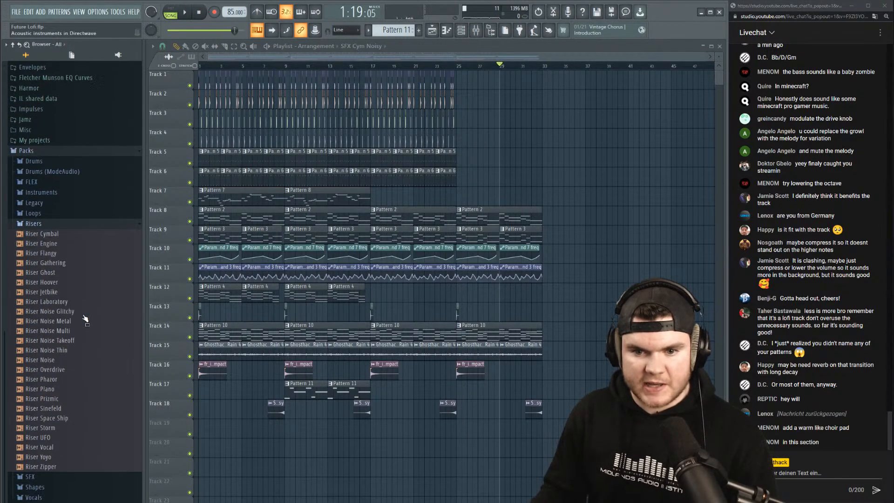
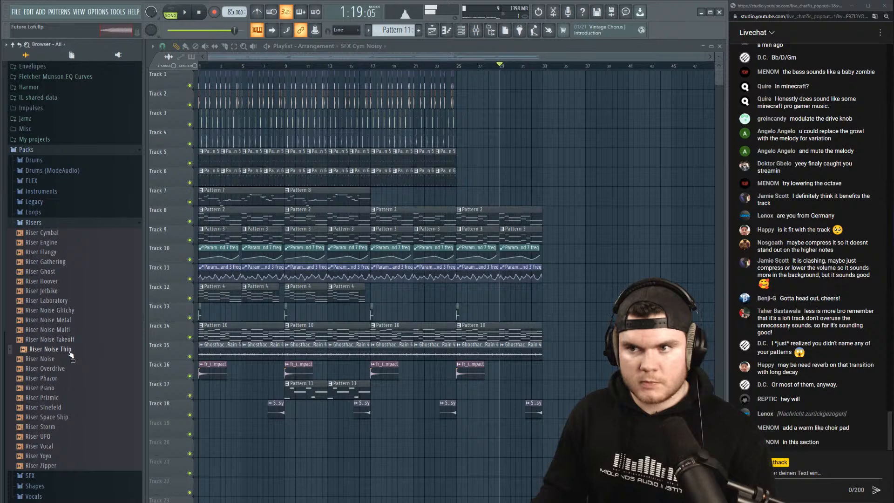
{"action": "left_click_drag", "start_coordinate": [514, 448], "coordinate": [534, 452]}
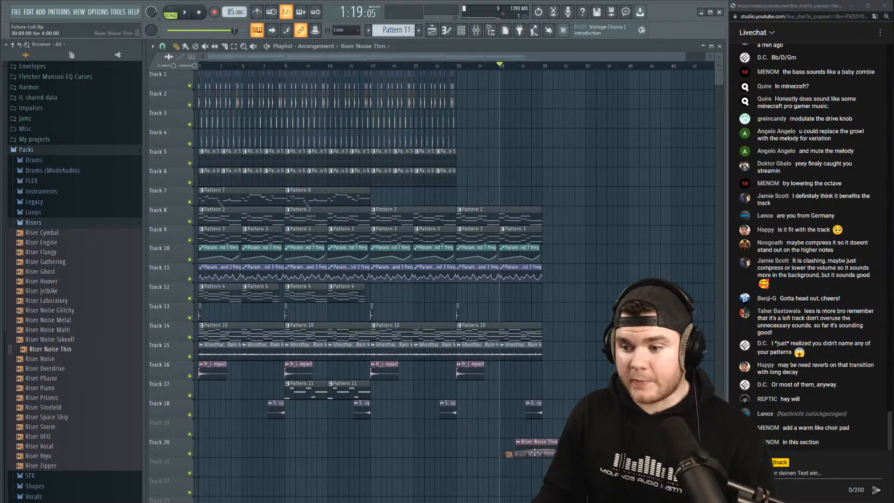
{"action": "scroll", "coordinate": [546, 69], "scroll_direction": "up", "scroll_amount": 6}
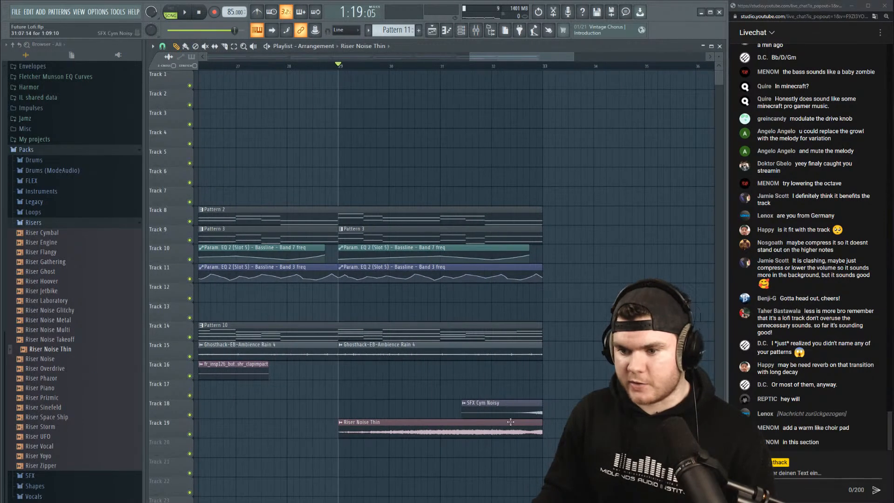
{"action": "double_click", "coordinate": [482, 433]}
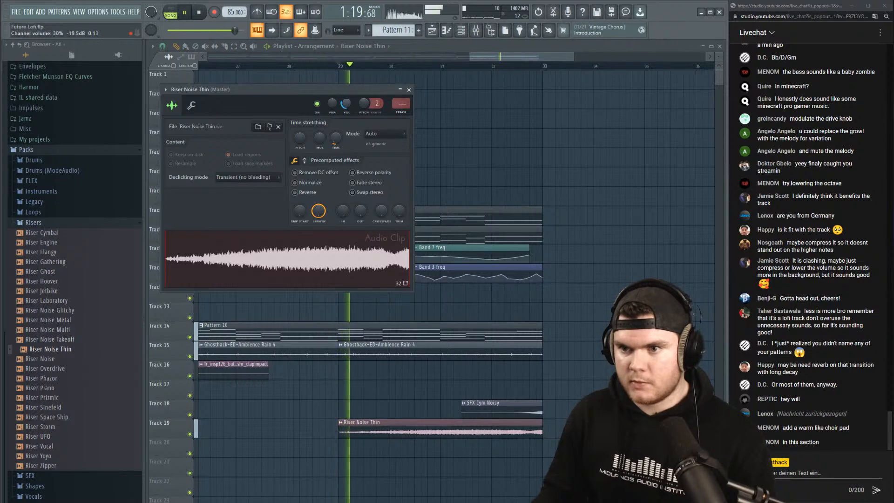
{"action": "left_click", "coordinate": [189, 434], "text": "ctrl"}
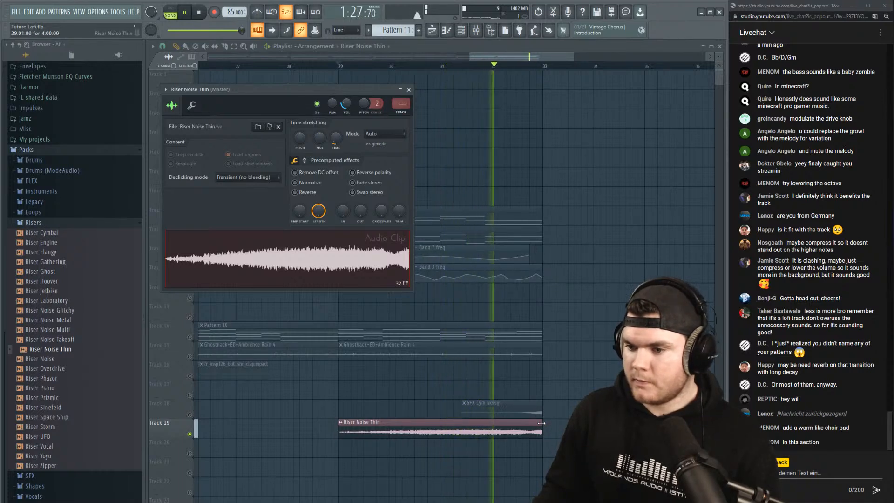
{"action": "left_click_drag", "start_coordinate": [541, 423], "coordinate": [518, 429]}
{"action": "key", "text": "space"}
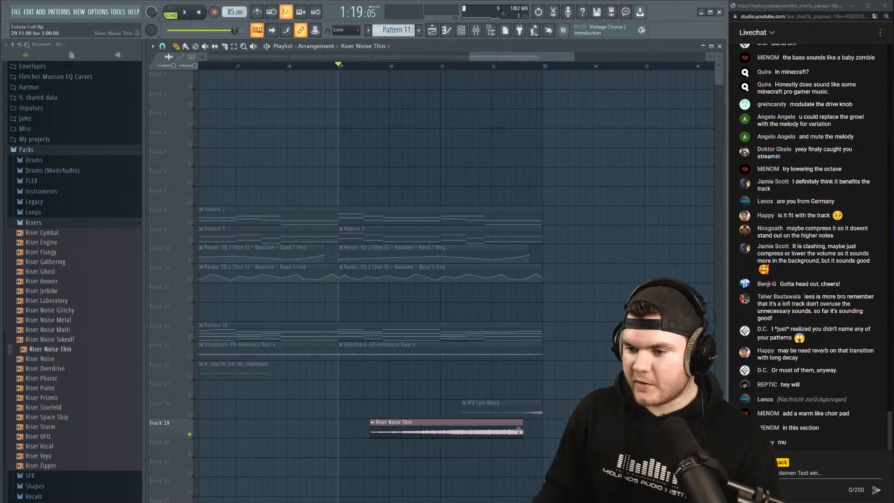
{"action": "key", "text": "space"}
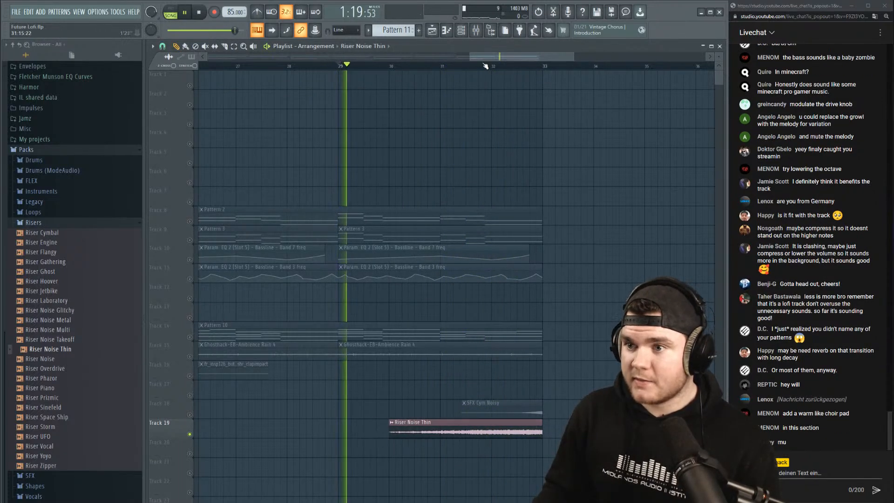
{"action": "right_click", "coordinate": [190, 433]}
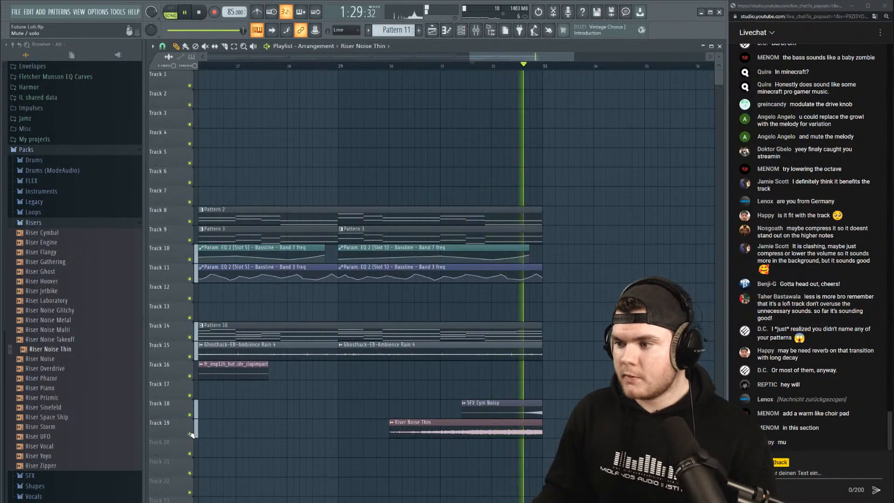
Replay the riser and loop playback over bars 29 to 33, leaving no clips selected.
{"action": "left_click", "coordinate": [335, 66]}
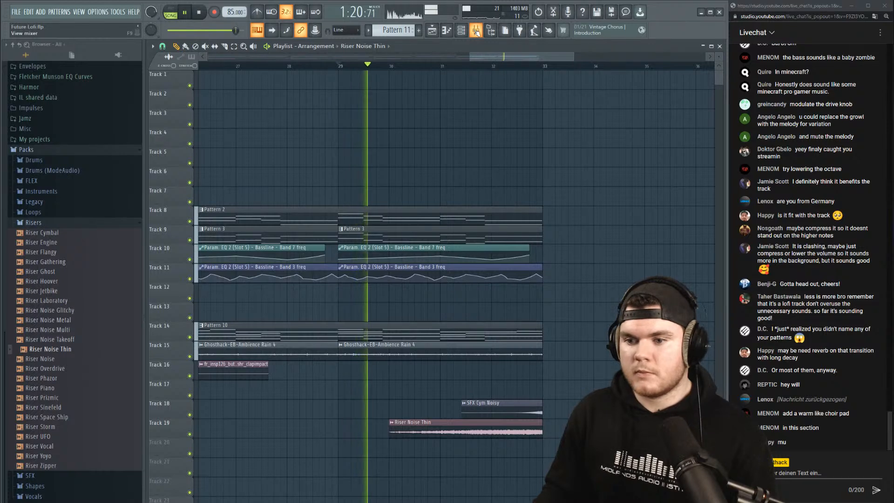
{"action": "scroll", "coordinate": [475, 67], "scroll_direction": "down", "scroll_amount": 2}
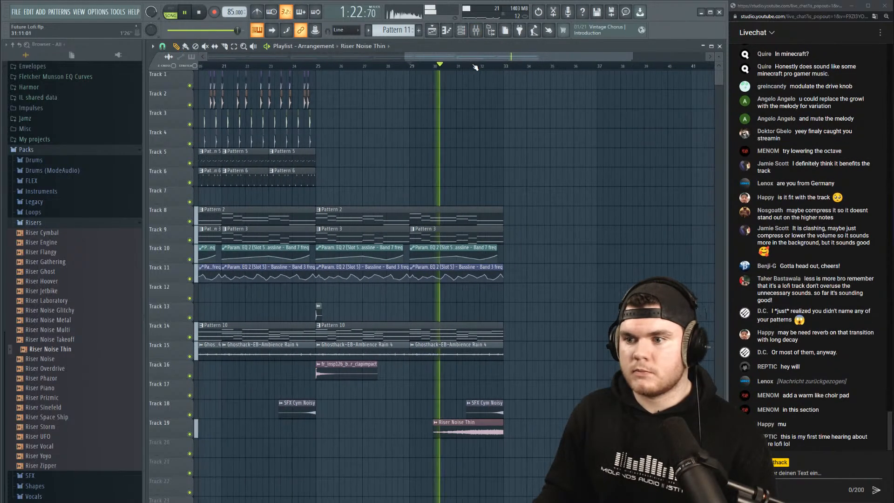
{"action": "scroll", "coordinate": [488, 68], "scroll_direction": "up", "scroll_amount": 3}
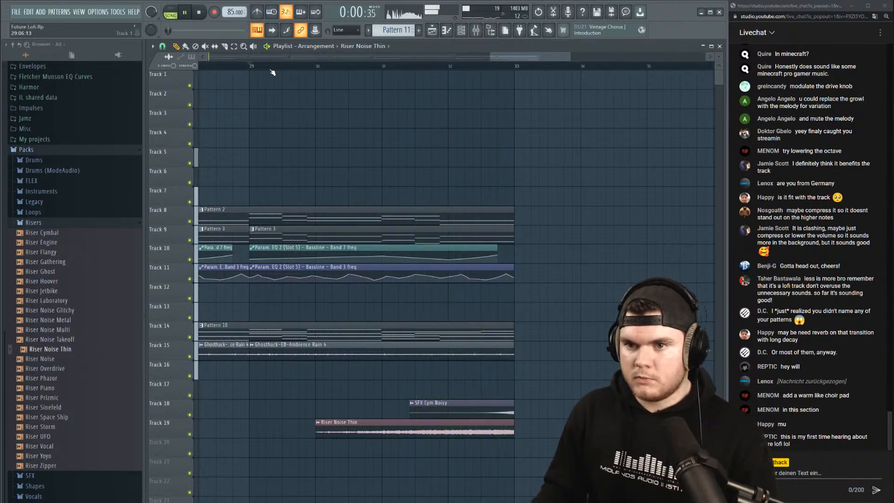
{"action": "left_click_drag", "start_coordinate": [252, 67], "coordinate": [520, 77]}
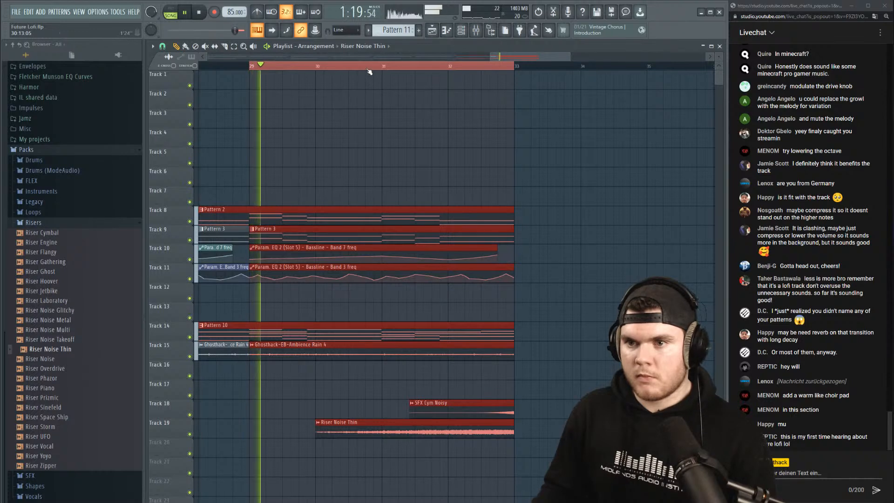
{"action": "left_click", "coordinate": [348, 66]}
{"action": "left_click", "coordinate": [564, 156]}
{"action": "right_click", "coordinate": [565, 157]}
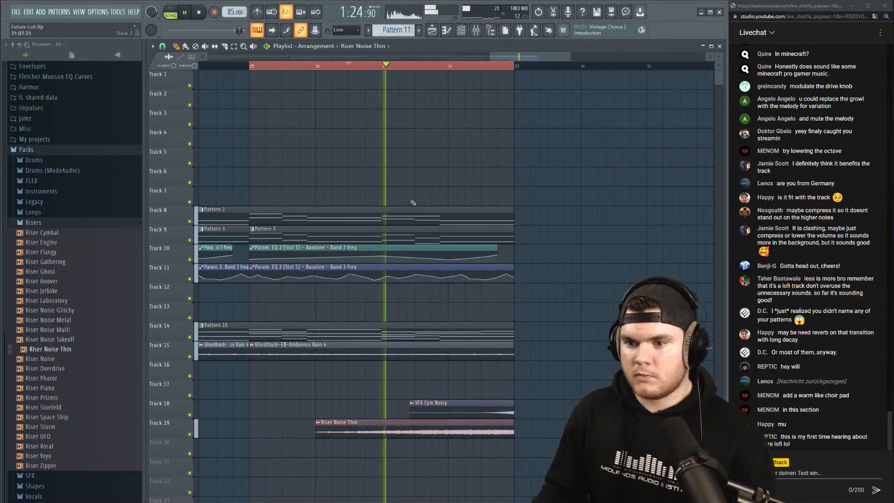
Add a Fruity Limiter in effect slot 2 of the Sub mixer track.
{"action": "key", "text": "space"}
{"action": "left_click", "coordinate": [475, 30]}
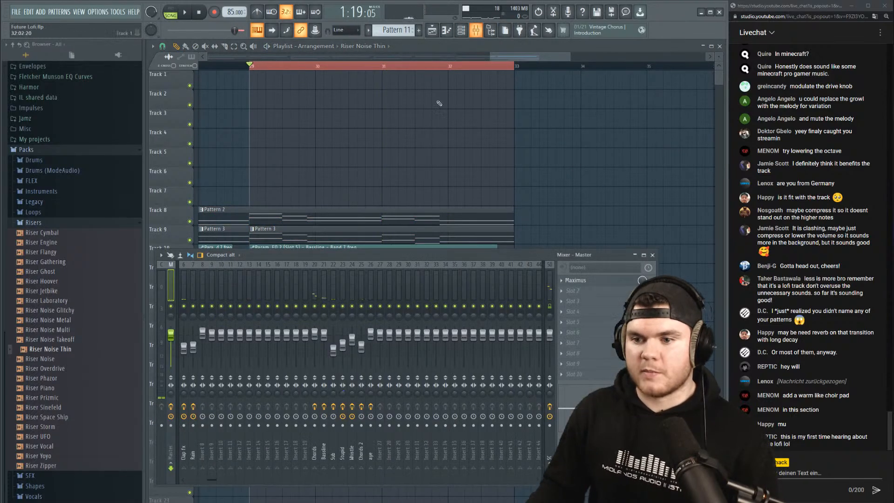
{"action": "key", "text": "space"}
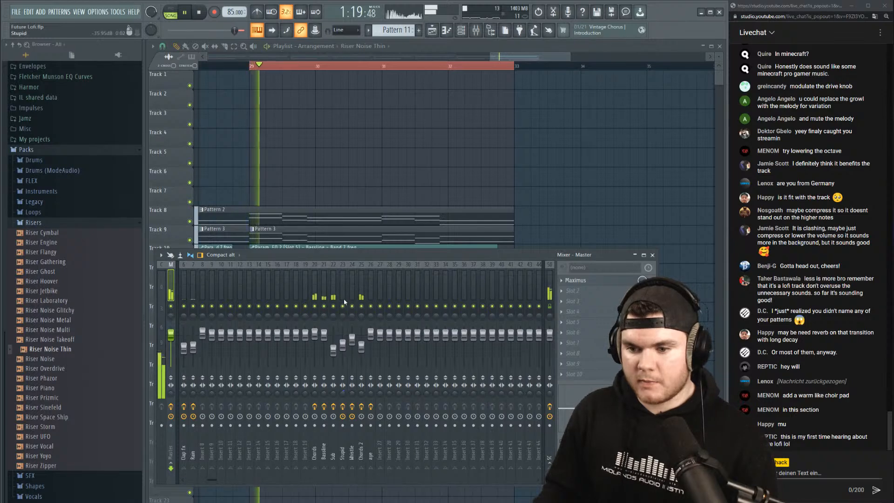
{"action": "left_click", "coordinate": [333, 298]}
{"action": "left_click", "coordinate": [579, 295]}
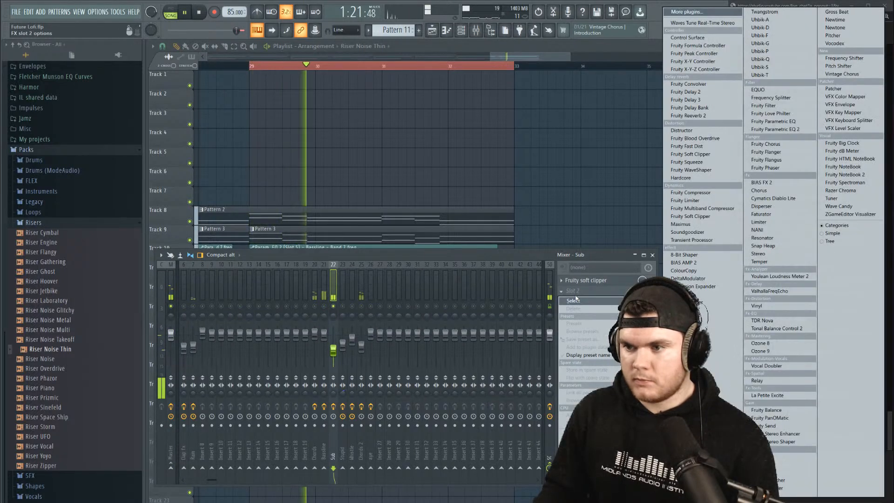
{"action": "left_click", "coordinate": [689, 200]}
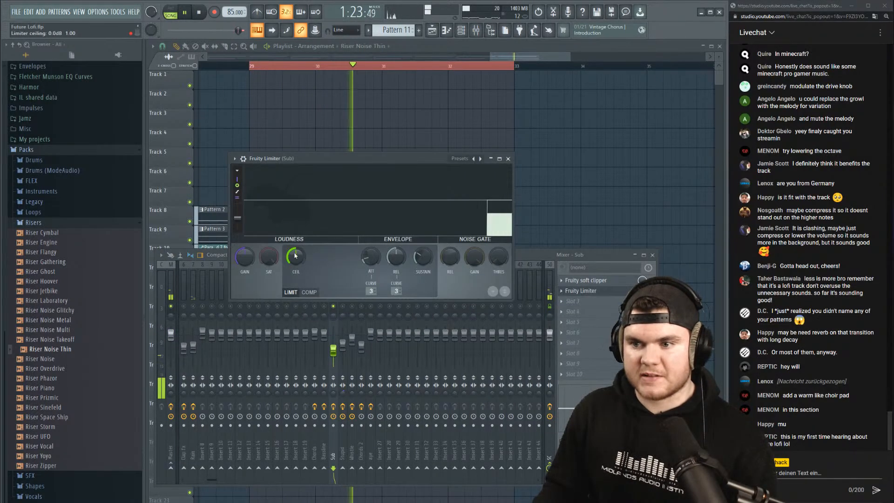
Automate the Sub limiter's gain over bars 29 to 33 as a single curve falling to 0% and place the clip on Track 7.
{"action": "key", "text": "space"}
{"action": "right_click", "coordinate": [250, 259]}
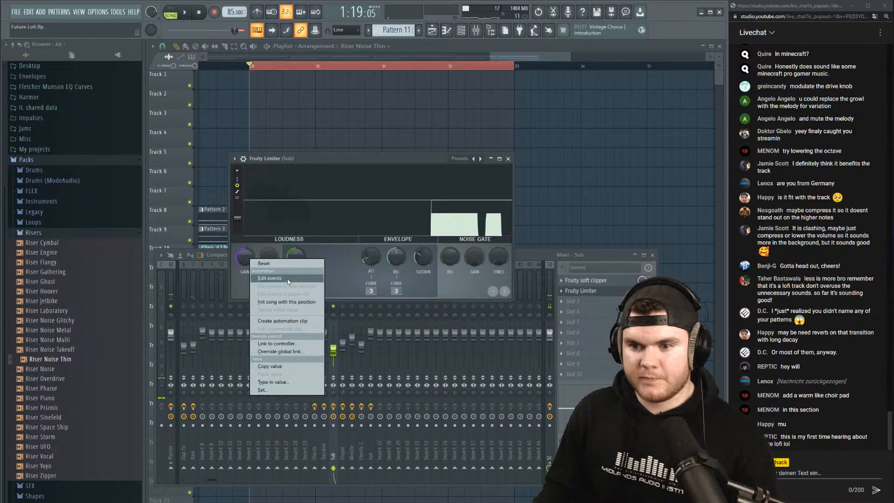
{"action": "left_click", "coordinate": [285, 320]}
{"action": "left_click", "coordinate": [513, 45]}
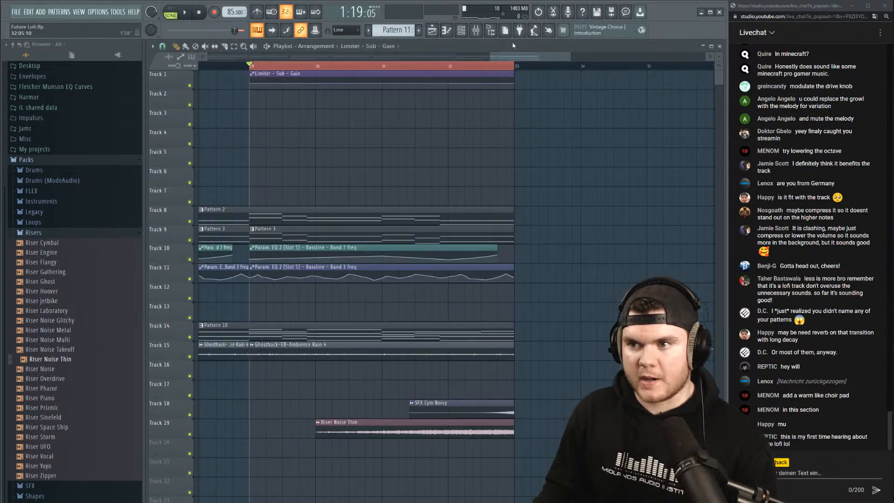
{"action": "right_click", "coordinate": [513, 88]}
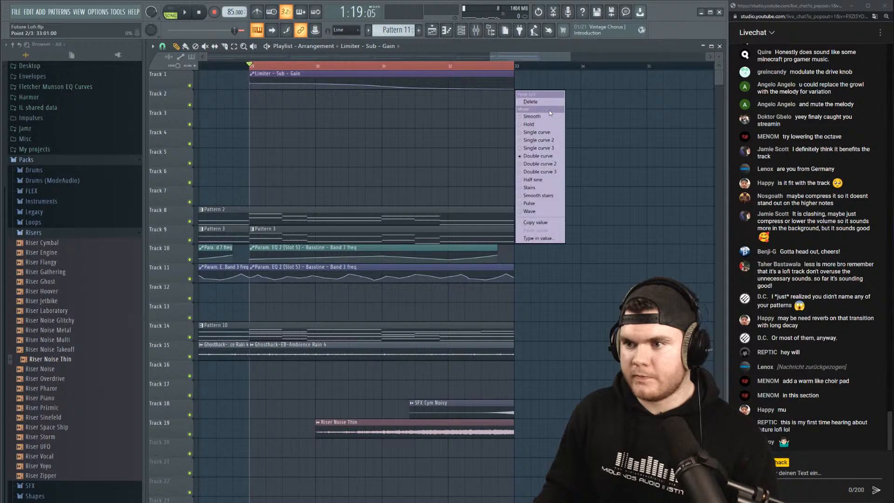
{"action": "left_click", "coordinate": [546, 133]}
{"action": "key", "text": "space"}
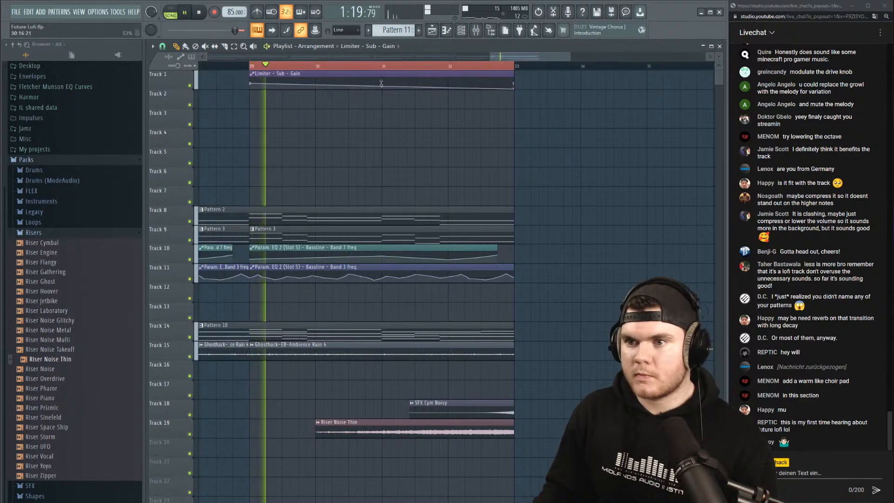
{"action": "left_click_drag", "start_coordinate": [381, 85], "coordinate": [385, 182]}
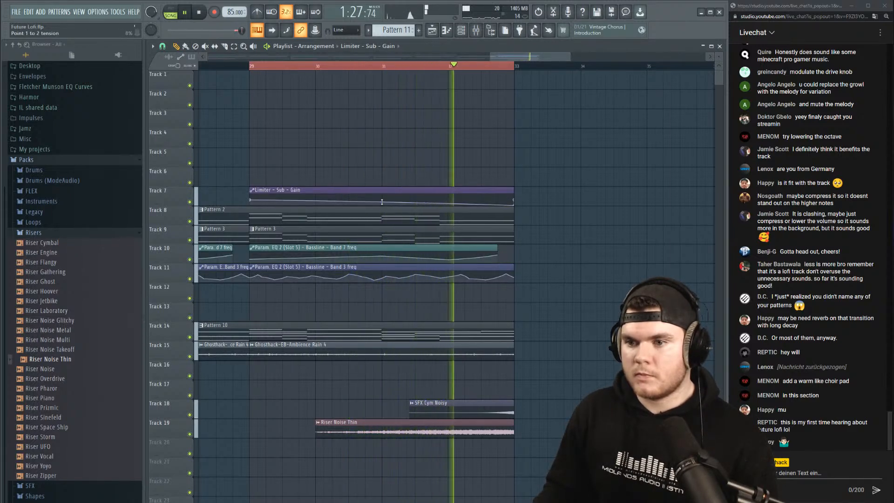
Audition individual mixer tracks, including Chords 2 and Bassline, by soloing them during playback.
{"action": "left_click", "coordinate": [475, 30]}
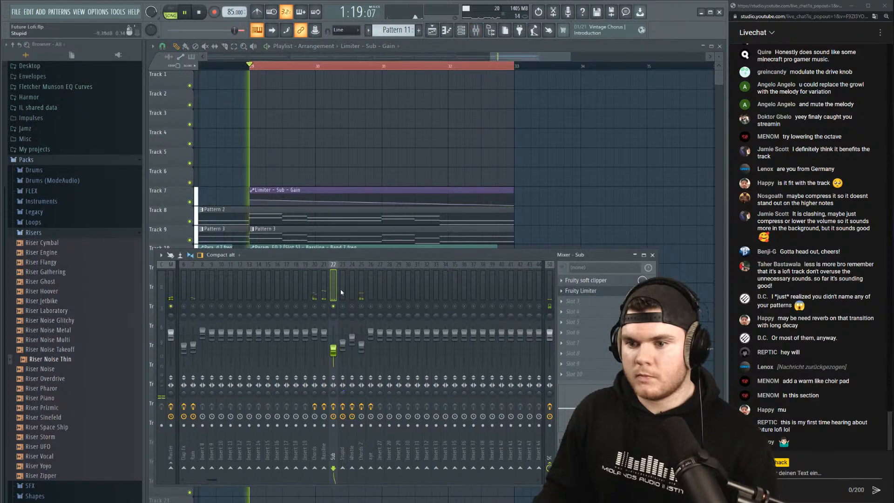
{"action": "right_click", "coordinate": [361, 306]}
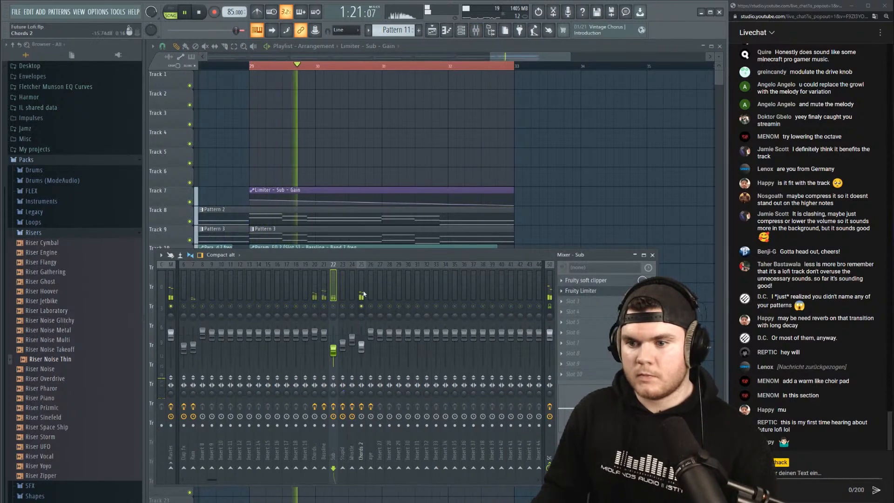
{"action": "left_click", "coordinate": [361, 297]}
{"action": "right_click", "coordinate": [314, 298]}
{"action": "right_click", "coordinate": [315, 305]}
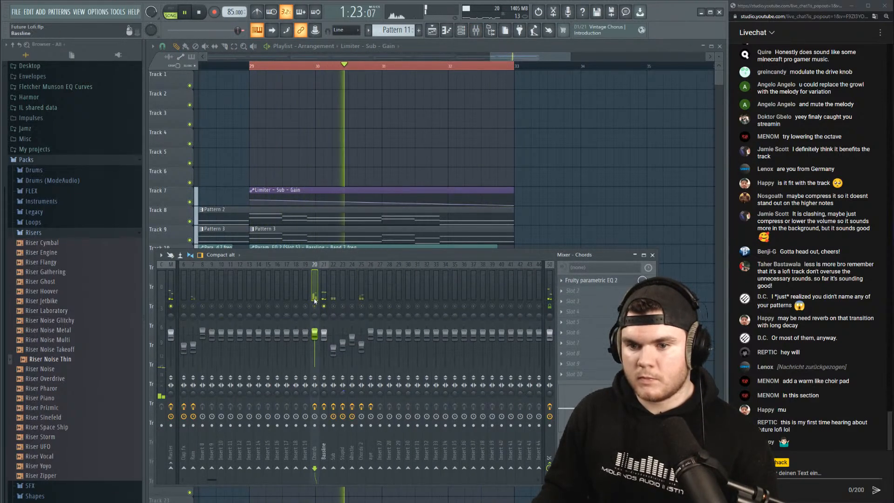
On the Rain mixer track's Fruity Parametric EQ 2 in slot 7, load a preset with high-pass and low-pass end bands.
{"action": "left_click", "coordinate": [191, 287]}
{"action": "key", "text": "space"}
{"action": "left_click", "coordinate": [582, 342]}
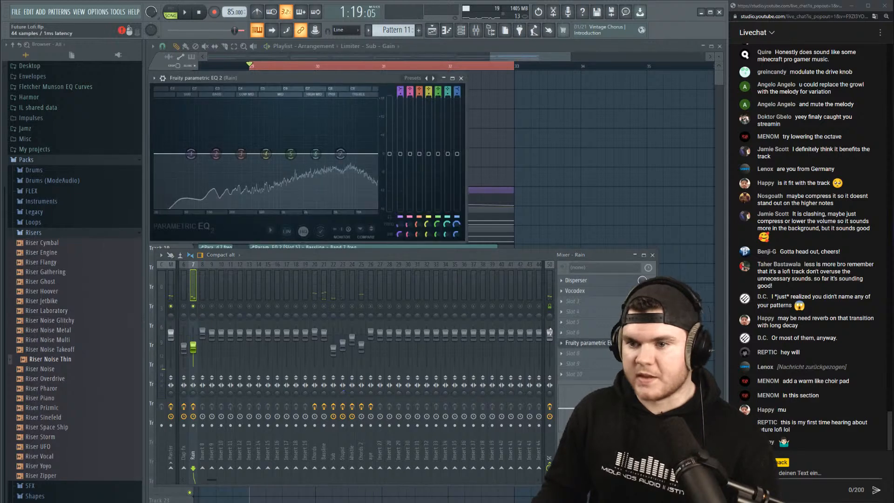
{"action": "key", "text": "space"}
{"action": "left_click", "coordinate": [411, 78]}
{"action": "left_click", "coordinate": [415, 82]}
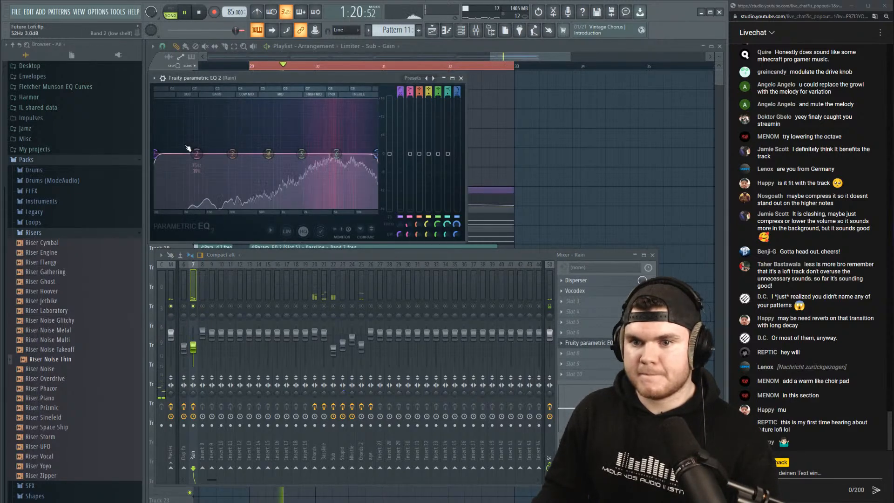
Raise and adjust the band 1 high-pass on Rain's EQ to cut the lows, and set the band 7 low-pass to 20000 Hz.
{"action": "left_click_drag", "start_coordinate": [157, 154], "coordinate": [223, 154]}
{"action": "left_click_drag", "start_coordinate": [400, 94], "coordinate": [401, 103]}
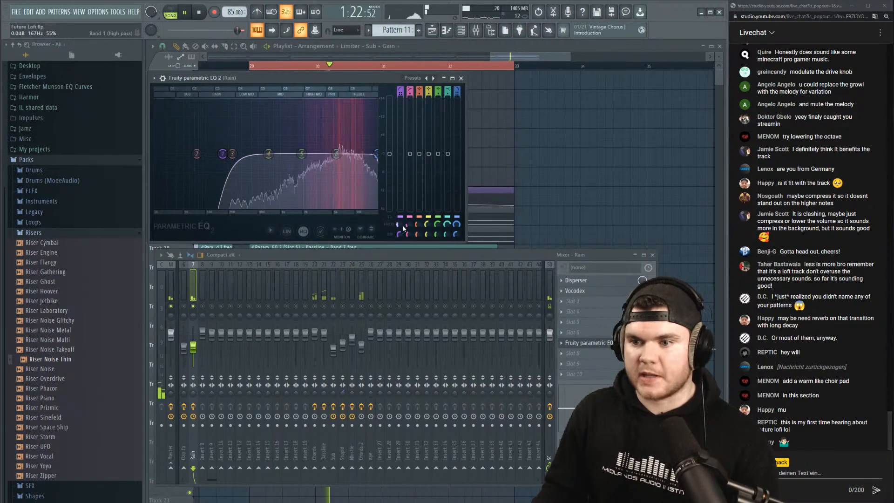
{"action": "left_click_drag", "start_coordinate": [400, 234], "coordinate": [400, 230]}
{"action": "left_click_drag", "start_coordinate": [222, 153], "coordinate": [234, 154]}
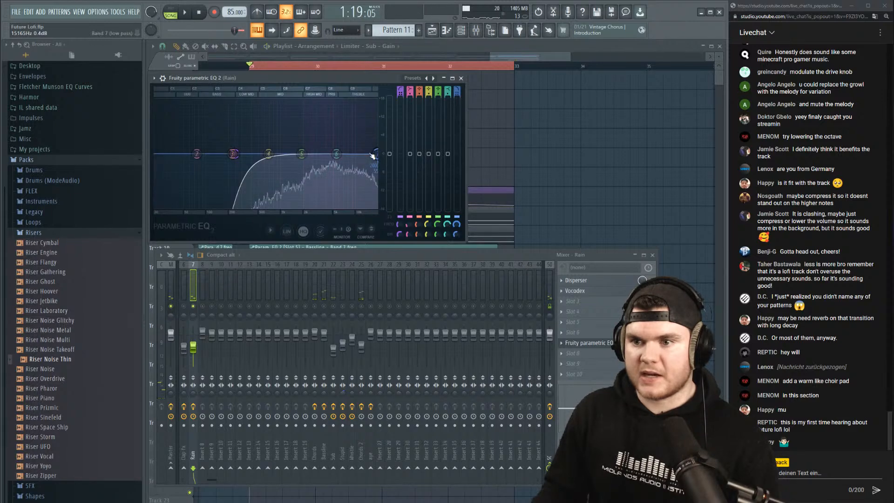
{"action": "mouse_move", "coordinate": [376, 154]}
{"action": "left_mouse_down"}
{"action": "mouse_move", "coordinate": [350, 154]}
{"action": "mouse_move", "coordinate": [377, 154]}
{"action": "left_mouse_up"}
Automate Rain's EQ band 7 frequency with a downward slope over bars 29 to 33 and move the clip to Track 6.
{"action": "key", "text": "space"}
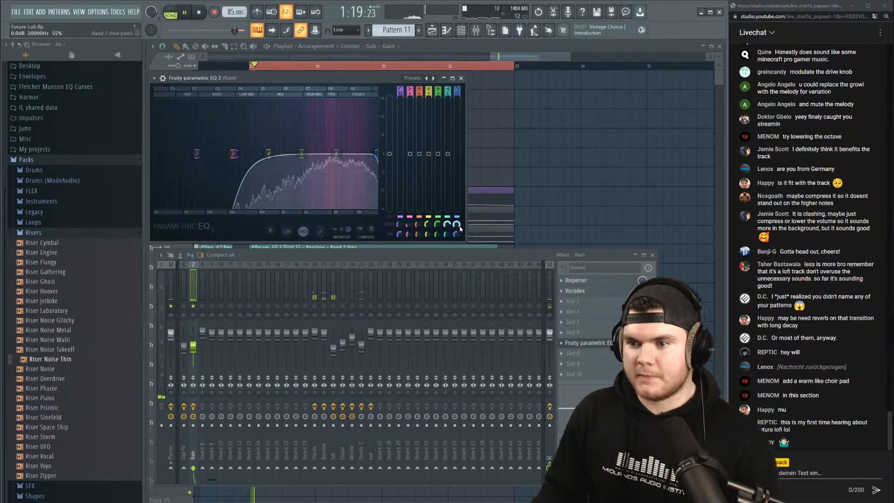
{"action": "right_click", "coordinate": [457, 226]}
{"action": "left_click", "coordinate": [486, 295]}
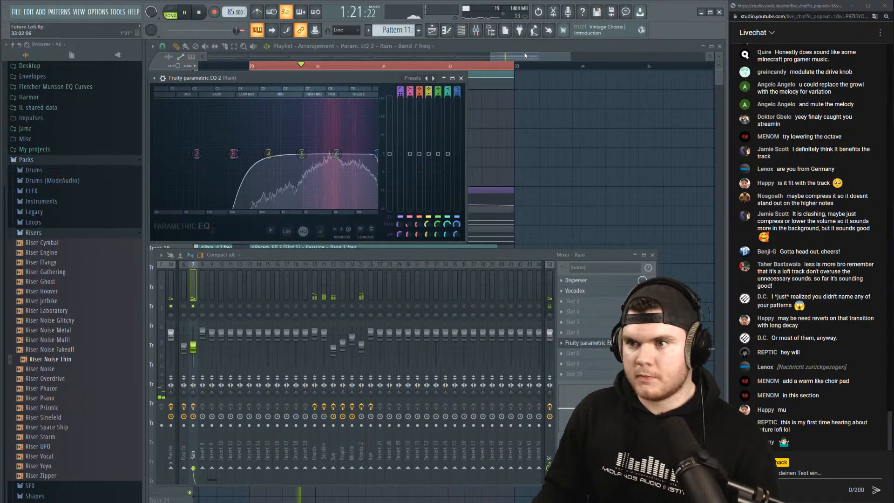
{"action": "key", "text": "F12"}
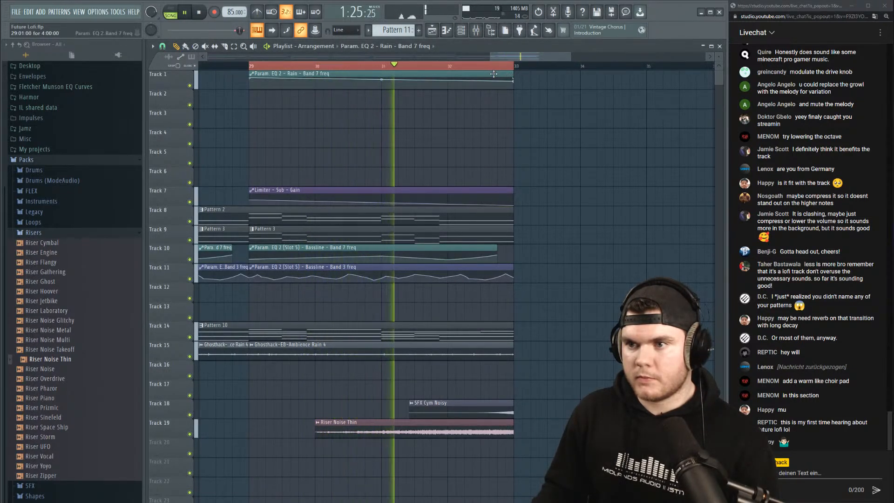
{"action": "left_click_drag", "start_coordinate": [718, 56], "coordinate": [718, 54]}
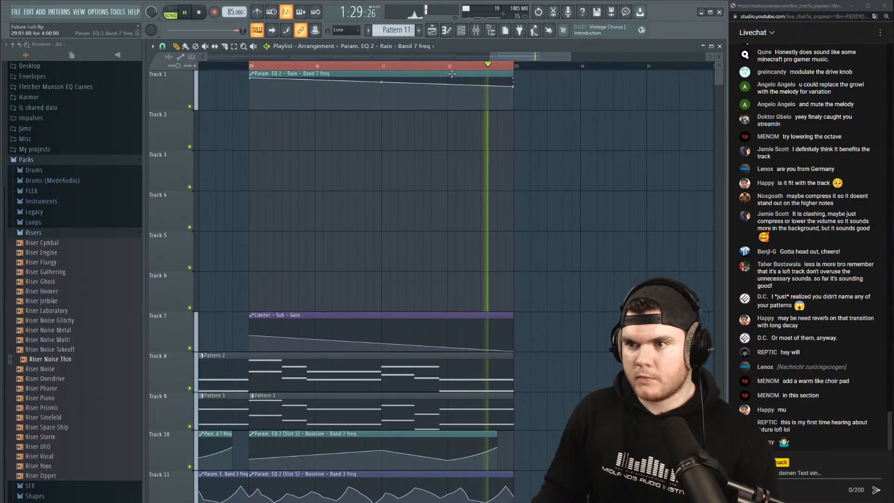
{"action": "left_click_drag", "start_coordinate": [452, 74], "coordinate": [449, 282]}
Clear the playlist's time and clip selection and play from bar 29.
{"action": "left_click_drag", "start_coordinate": [502, 66], "coordinate": [493, 67]}
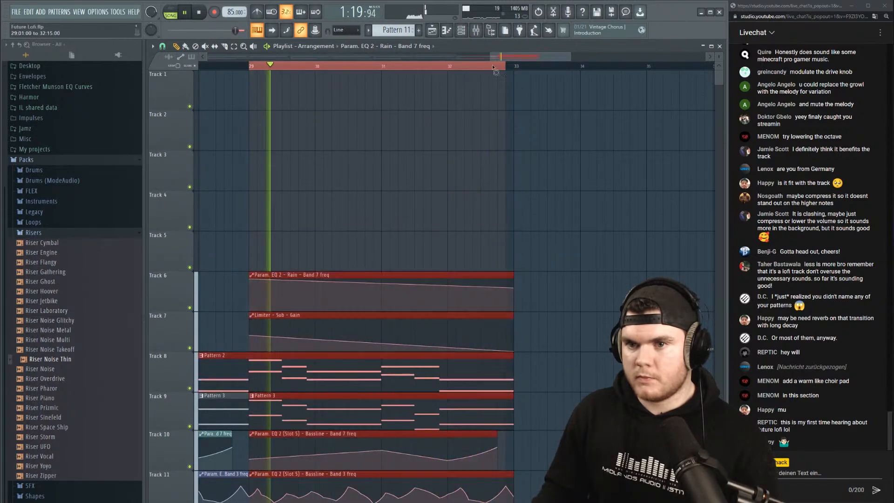
{"action": "key", "text": "ctrl+d"}
{"action": "left_click", "coordinate": [253, 68]}
In the Sub gain automation clip, add a point shortly after bar 29 and paste the start point's value onto it.
{"action": "scroll", "coordinate": [255, 68], "scroll_direction": "down", "scroll_amount": 4}
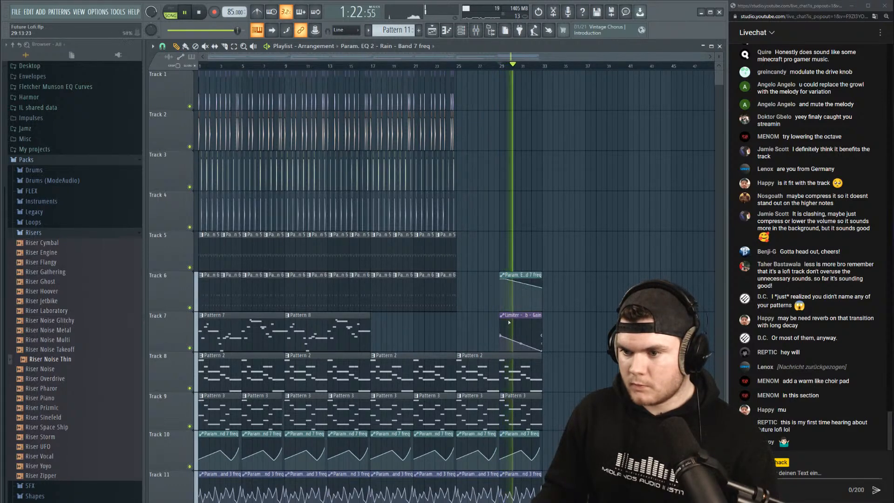
{"action": "right_click", "coordinate": [501, 336]}
{"action": "left_click", "coordinate": [520, 469]}
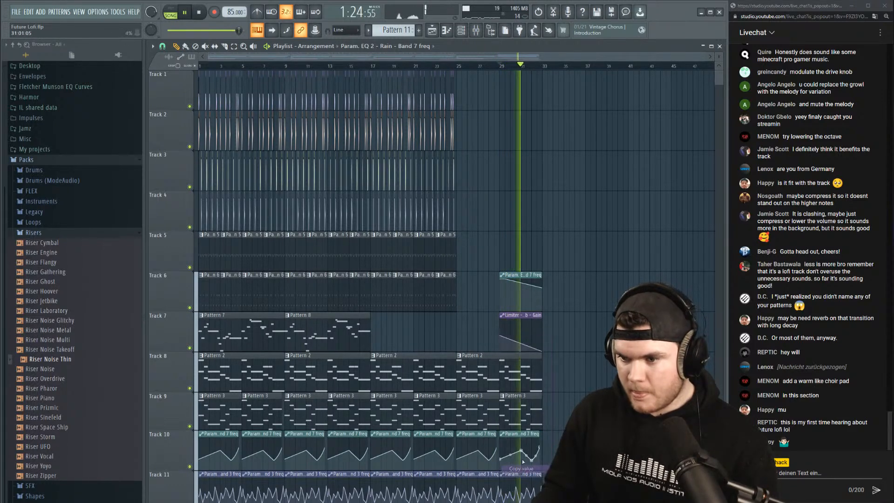
{"action": "right_click", "coordinate": [505, 335]}
{"action": "right_click", "coordinate": [507, 331]}
{"action": "right_click", "coordinate": [508, 334]}
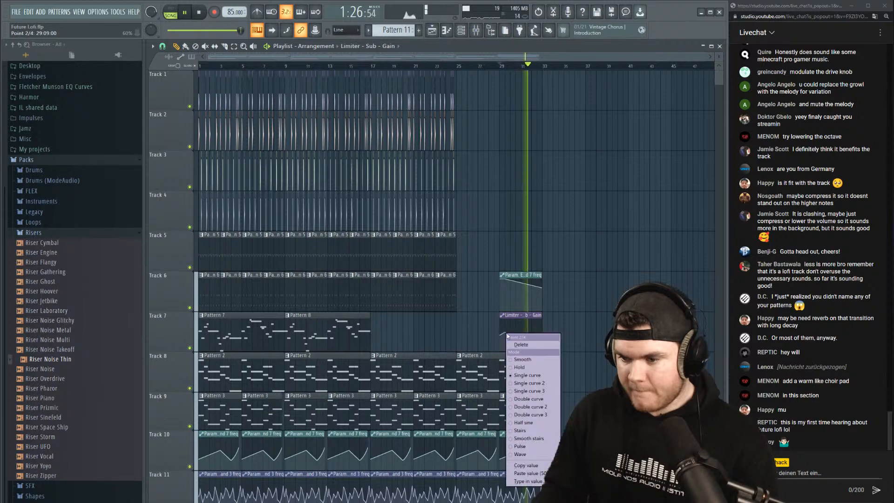
{"action": "left_click", "coordinate": [530, 473]}
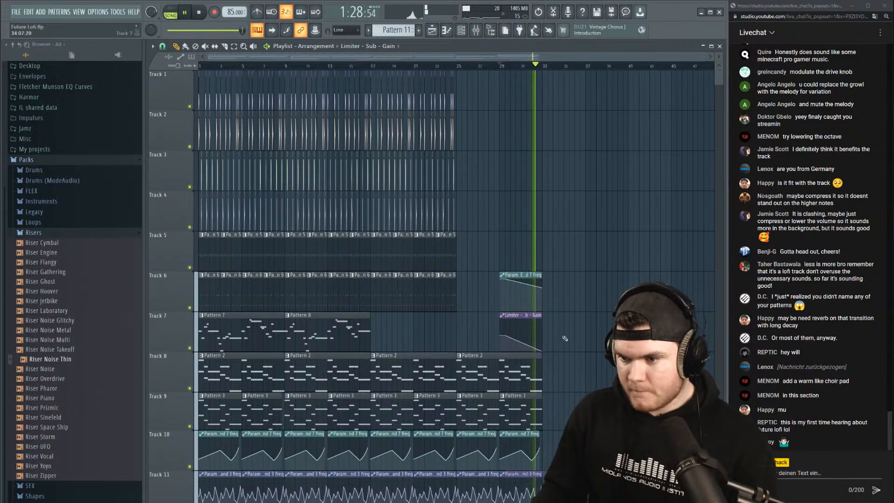
Select the Rain frequency and Sub gain automation clips and move them down to Tracks 20 and 21.
{"action": "left_click_drag", "start_coordinate": [565, 337], "coordinate": [508, 283]}
{"action": "key", "text": "shift+Down"}
{"action": "key", "text": "shift+Down"}
{"action": "key", "text": "shift+Down"}
{"action": "key", "text": "shift+Down"}
{"action": "key", "text": "shift+Down"}
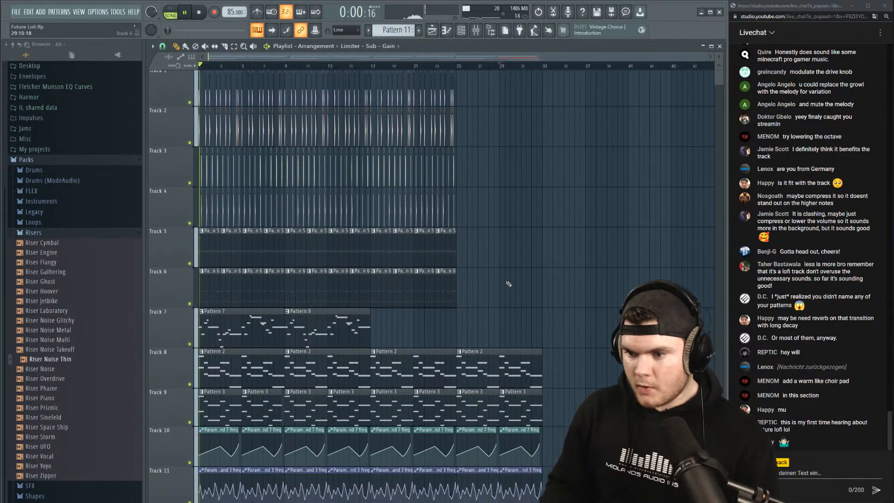
{"action": "scroll", "coordinate": [508, 283], "scroll_direction": "down", "scroll_amount": 10}
{"action": "key", "text": "shift+Down"}
{"action": "key", "text": "shift+Down"}
{"action": "key", "text": "shift+Down"}
{"action": "key", "text": "shift+Down"}
{"action": "key", "text": "shift+Down"}
{"action": "key", "text": "shift+Down"}
{"action": "key", "text": "shift+Down"}
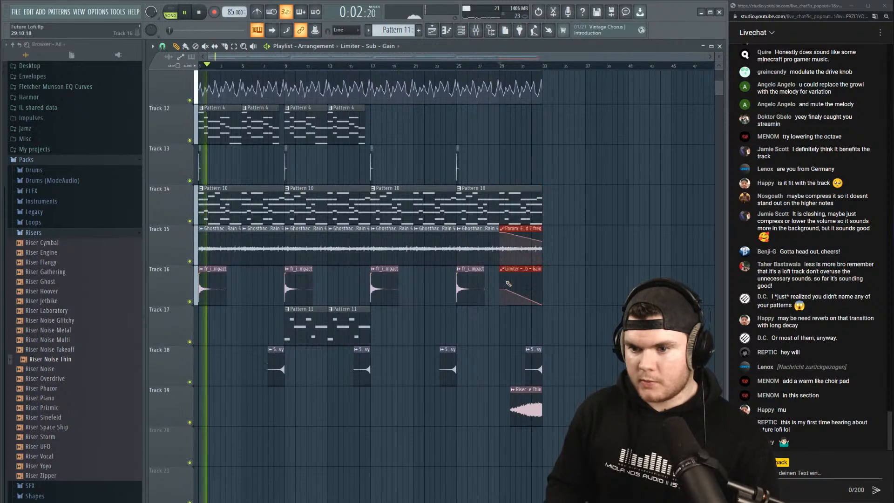
{"action": "scroll", "coordinate": [508, 283], "scroll_direction": "down", "scroll_amount": 4}
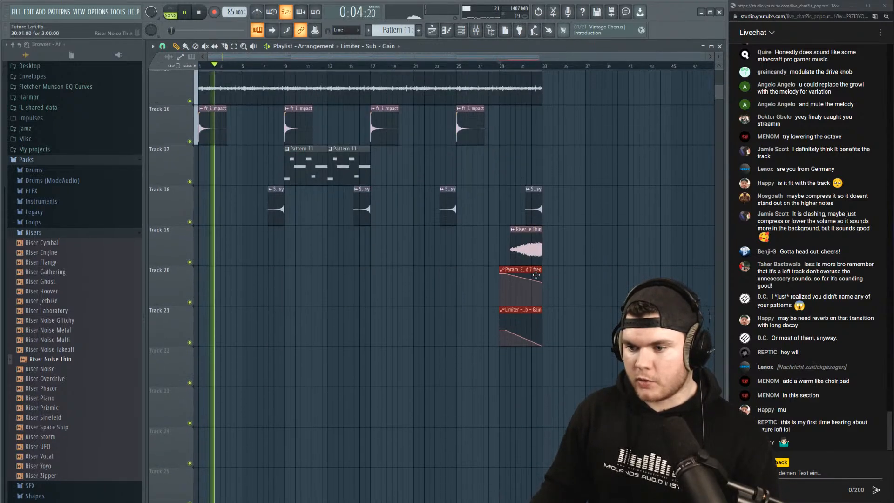
Place short starting slices of both automation clips at bar 1 on Tracks 20 and 21, and replay the song from the start.
{"action": "left_click_drag", "start_coordinate": [508, 283], "coordinate": [204, 271]}
{"action": "key", "text": "space"}
{"action": "key", "text": "space"}
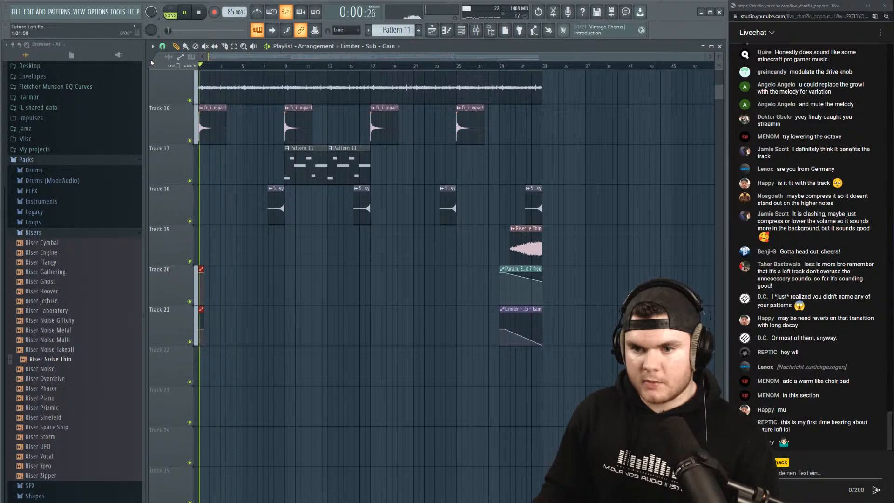
Shrink the playlist track height and unsolo the Rain mixer track to restore the full mix.
{"action": "scroll", "coordinate": [565, 138], "scroll_direction": "up", "scroll_amount": 6}
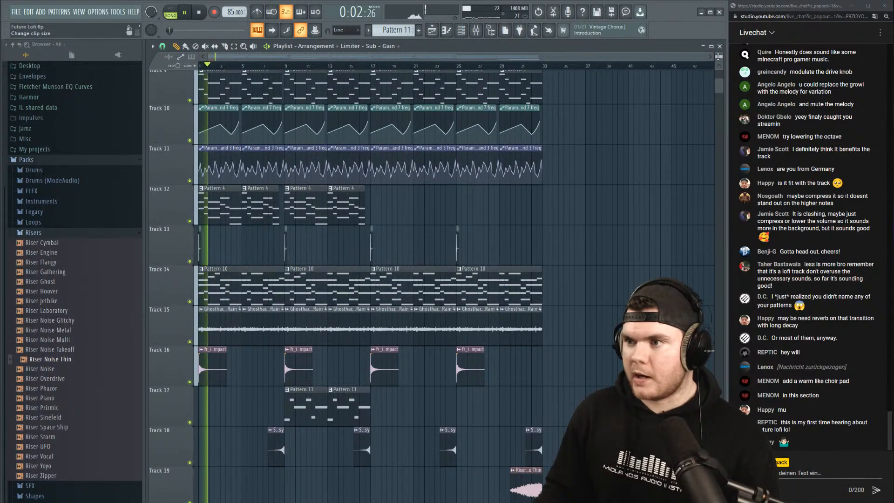
{"action": "left_click_drag", "start_coordinate": [718, 57], "coordinate": [718, 70]}
{"action": "scroll", "coordinate": [656, 121], "scroll_direction": "up", "scroll_amount": 8}
{"action": "left_click", "coordinate": [476, 31]}
{"action": "key", "text": "space"}
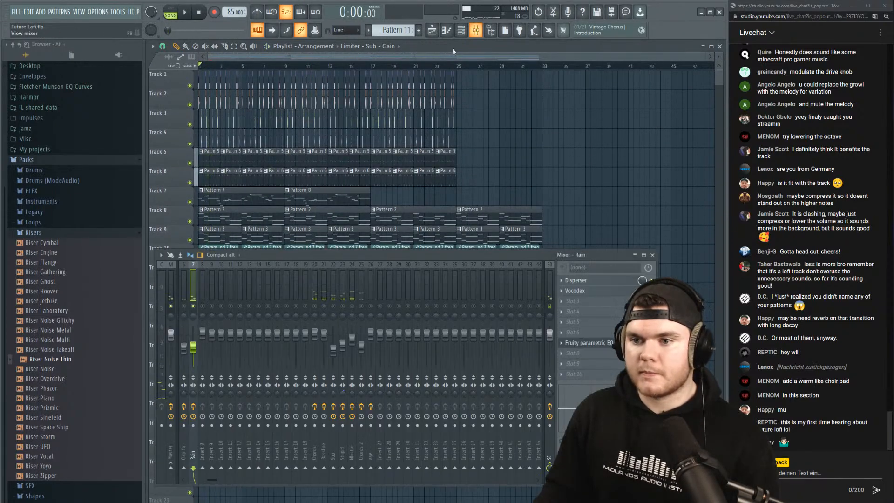
{"action": "right_click", "coordinate": [193, 305]}
{"action": "left_click", "coordinate": [476, 31]}
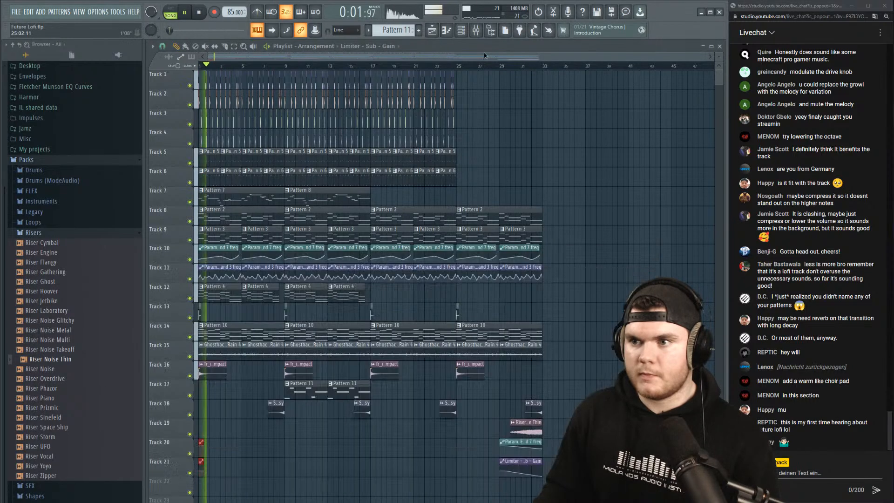
Hide the browser to widen the playlist and check the mixer during playback.
{"action": "left_click", "coordinate": [491, 31]}
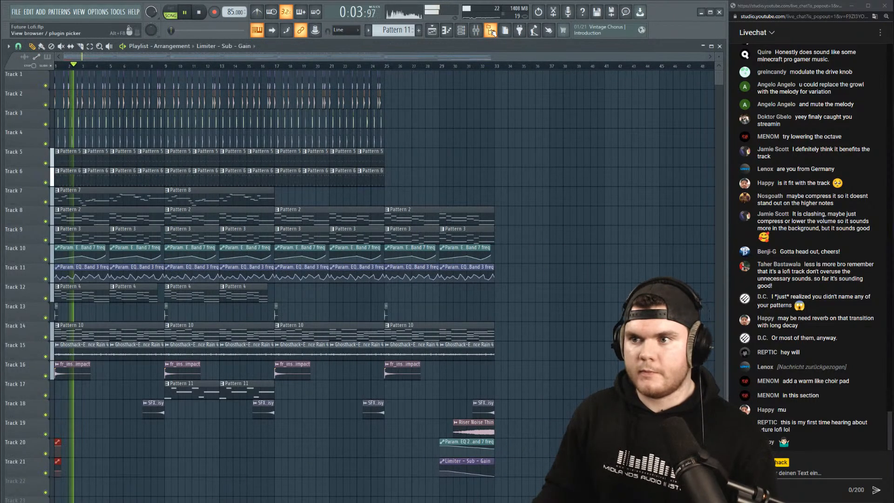
{"action": "left_click", "coordinate": [484, 31]}
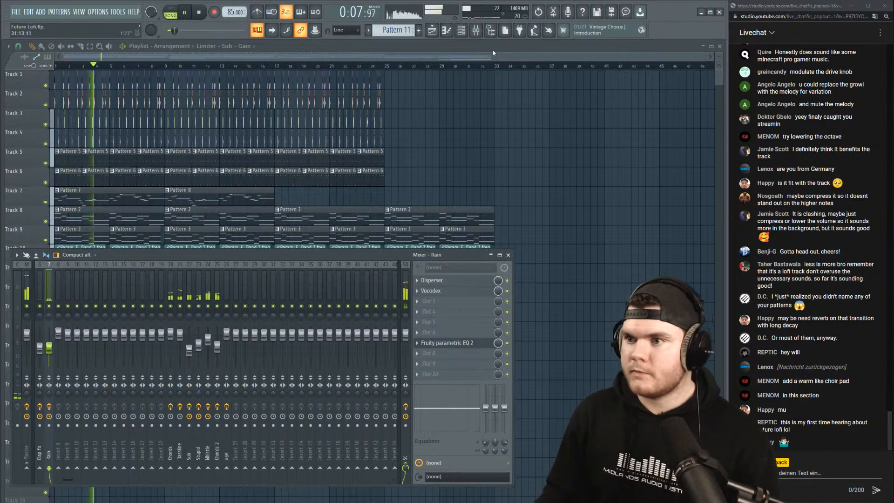
{"action": "key", "text": "F9"}
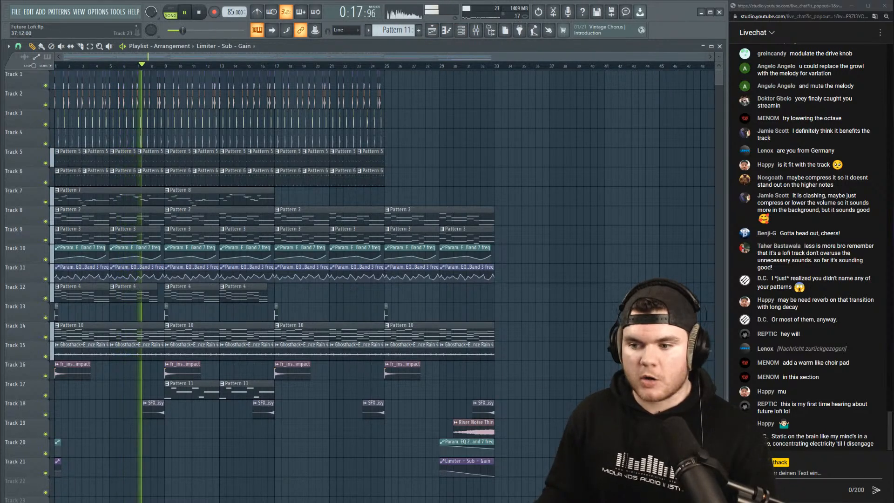
Shift all clips from Track 5 downward by one track to free Track 5, and show the browser again.
{"action": "left_click_drag", "start_coordinate": [563, 494], "coordinate": [54, 150]}
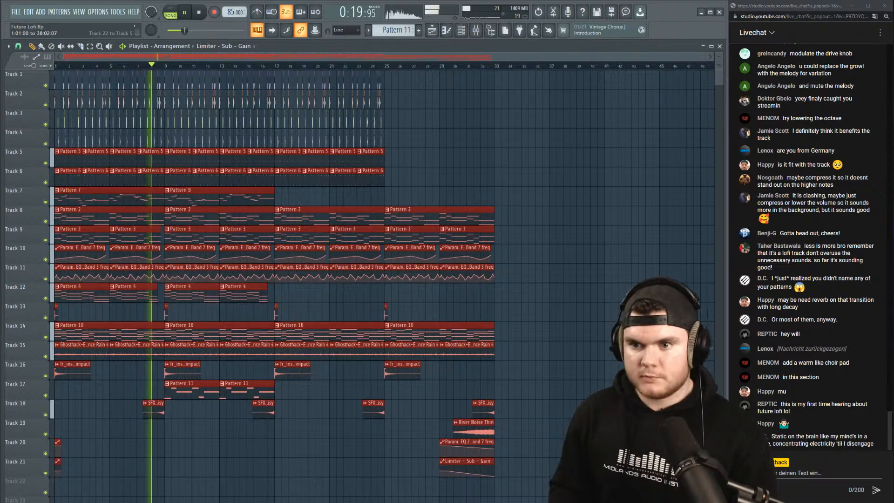
{"action": "key", "text": "shift+Down"}
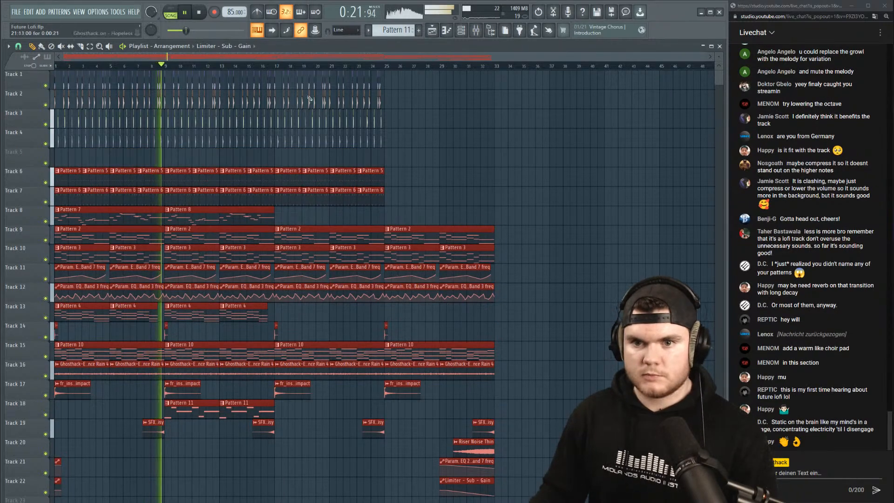
{"action": "scroll", "coordinate": [72, 62], "scroll_direction": "up", "scroll_amount": 3}
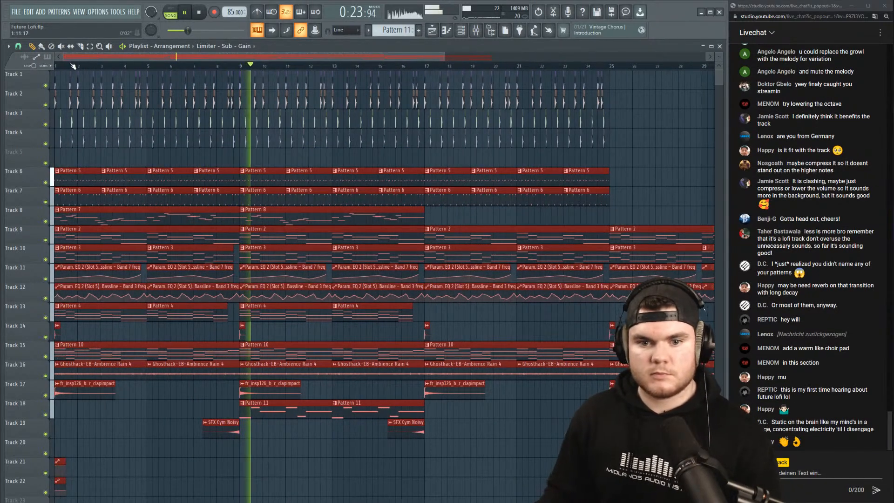
{"action": "left_click", "coordinate": [490, 30]}
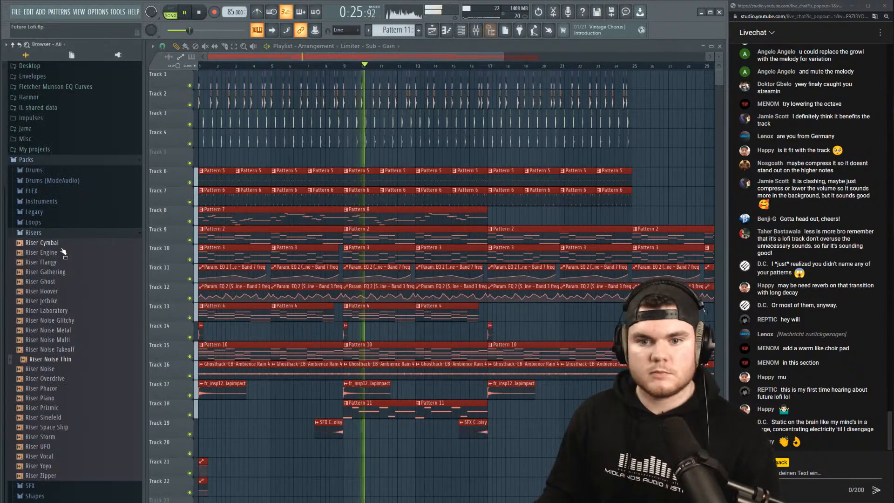
Collapse the Packs folder and open the Ghosthack - Lo-Fi House Essentials pack inside the Sample Packs folder.
{"action": "left_click", "coordinate": [50, 233]}
{"action": "left_click", "coordinate": [47, 273]}
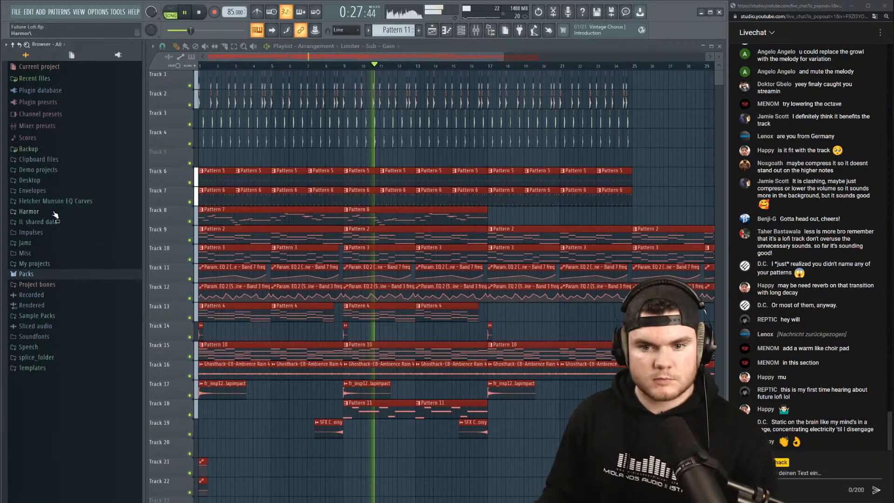
{"action": "left_click", "coordinate": [49, 315]}
{"action": "scroll", "coordinate": [79, 322], "scroll_direction": "down", "scroll_amount": 10}
{"action": "scroll", "coordinate": [79, 321], "scroll_direction": "down", "scroll_amount": 3}
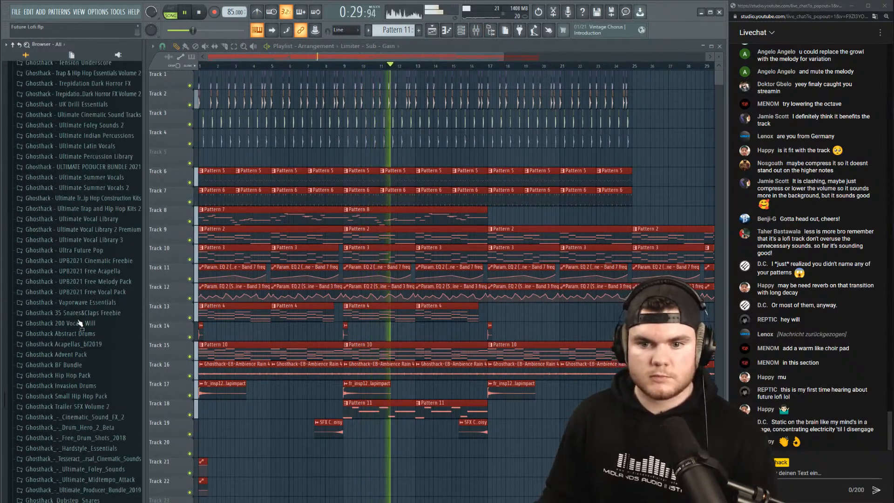
{"action": "scroll", "coordinate": [78, 321], "scroll_direction": "down", "scroll_amount": 3}
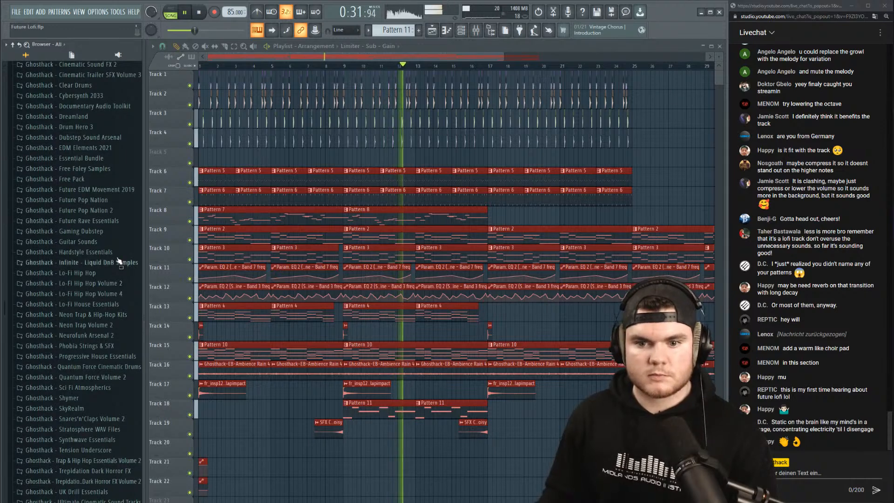
{"action": "left_click", "coordinate": [107, 305]}
Stop playback and open the pack's HiHats Open folder within its drum one-shots.
{"action": "scroll", "coordinate": [104, 294], "scroll_direction": "down", "scroll_amount": 3}
{"action": "key", "text": "space"}
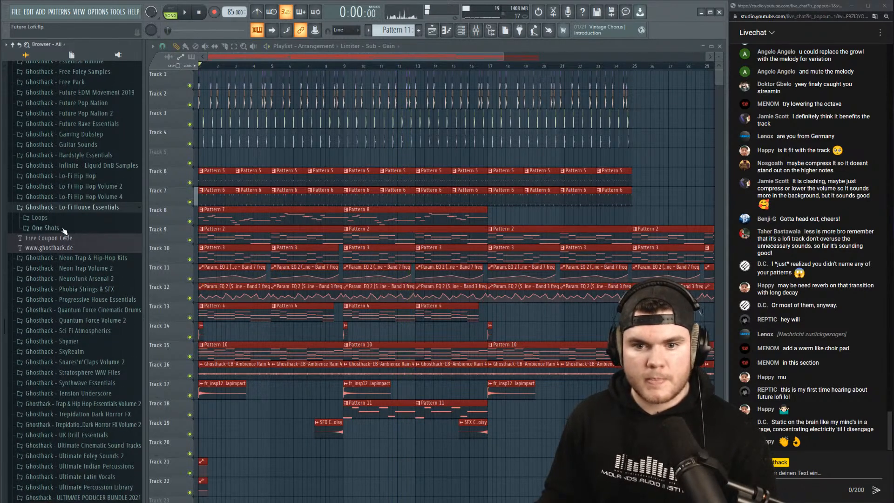
{"action": "left_click", "coordinate": [62, 228]}
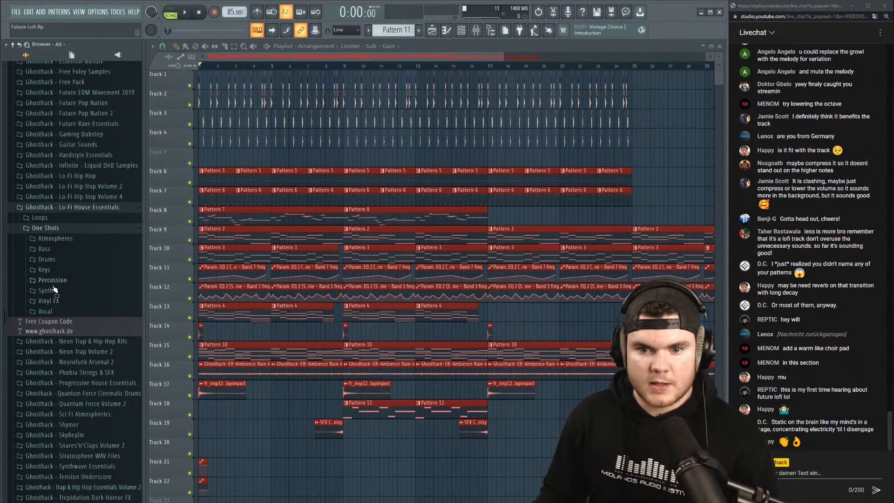
{"action": "left_click", "coordinate": [62, 258]}
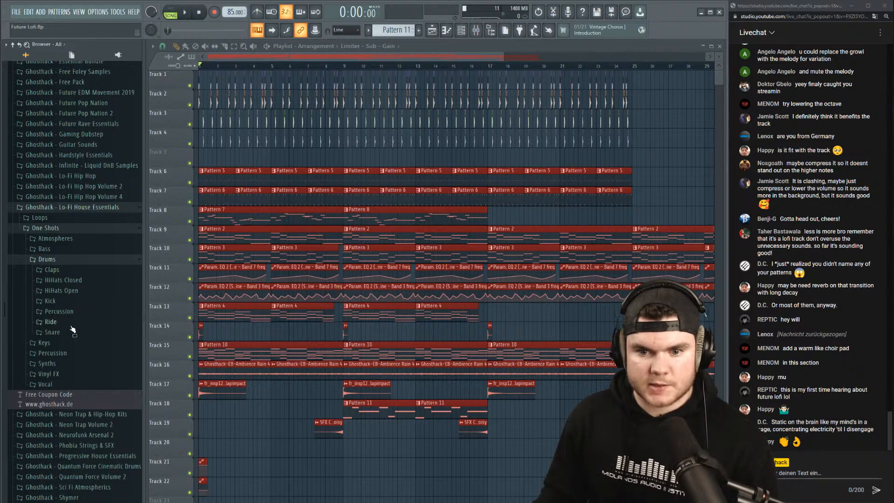
{"action": "left_click", "coordinate": [95, 290]}
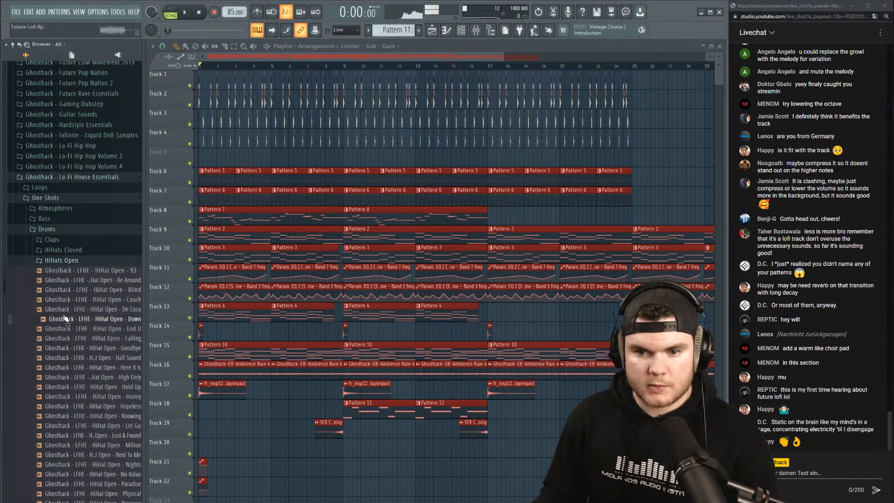
Widen the browser to show full sample names and audition the open hi-hat samples, including a brief check against the song.
{"action": "scroll", "coordinate": [107, 369], "scroll_direction": "down", "scroll_amount": 3}
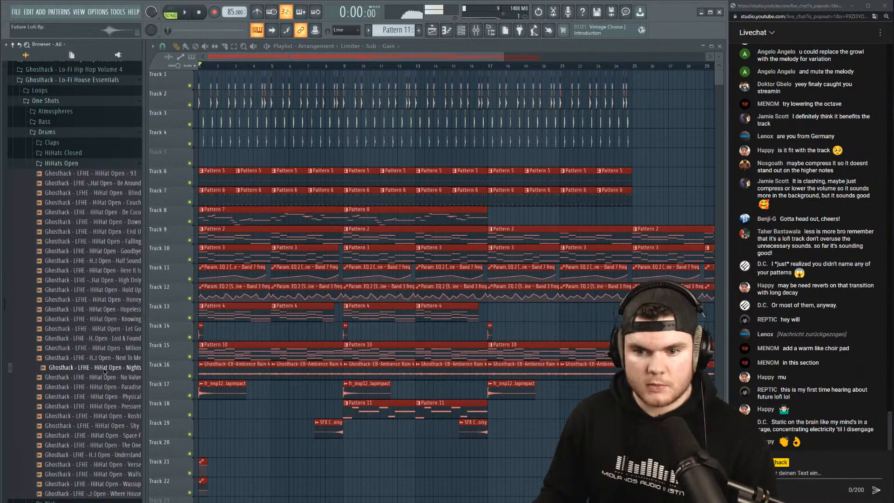
{"action": "left_click_drag", "start_coordinate": [146, 345], "coordinate": [196, 348]}
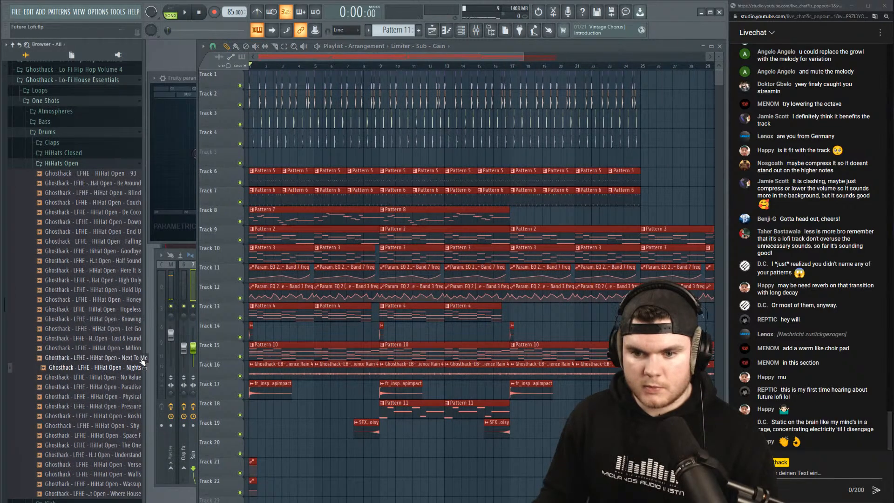
{"action": "left_click_drag", "start_coordinate": [142, 362], "coordinate": [180, 358]}
{"action": "left_click_drag", "start_coordinate": [235, 321], "coordinate": [183, 321]}
{"action": "scroll", "coordinate": [135, 330], "scroll_direction": "down", "scroll_amount": 6}
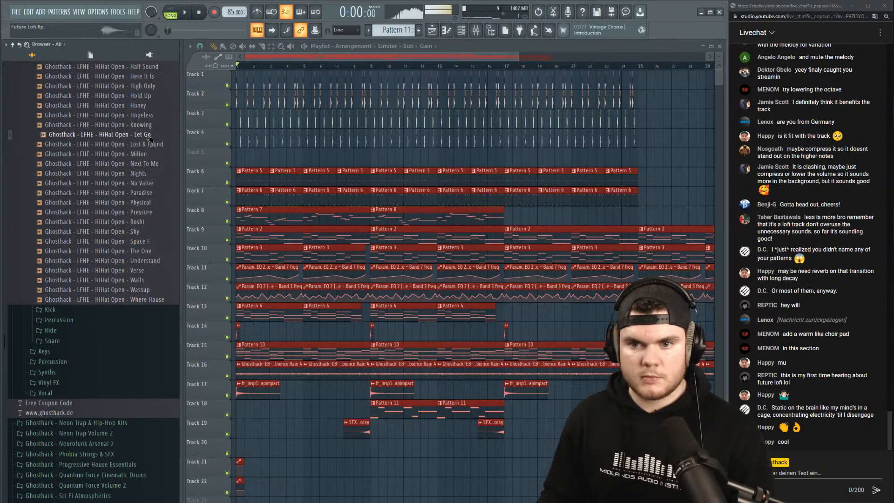
{"action": "left_click", "coordinate": [151, 99]}
{"action": "scroll", "coordinate": [151, 99], "scroll_direction": "up", "scroll_amount": 5}
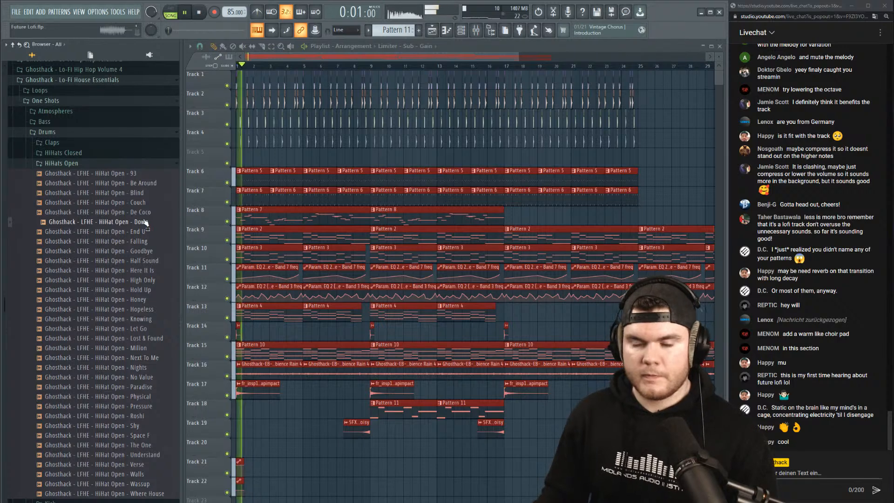
{"action": "key", "text": "space"}
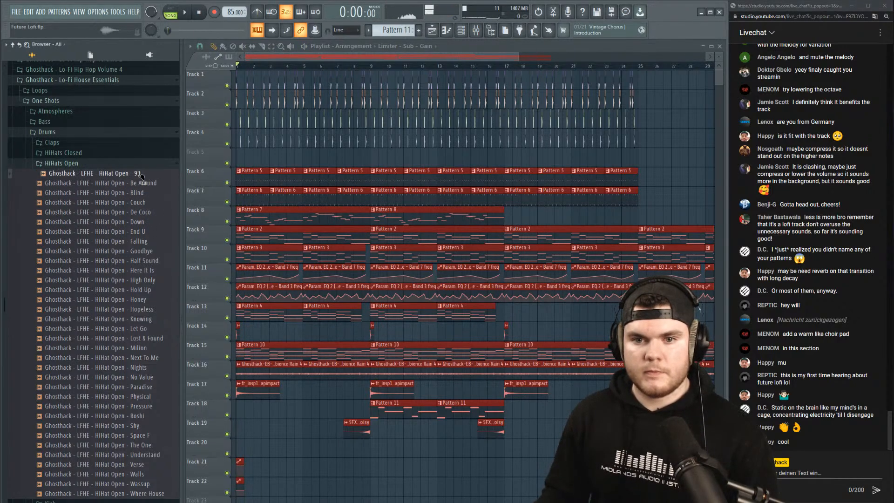
Collapse the HiHats Open, Drums and One Shots folders and the Lo-Fi House Essentials pack.
{"action": "left_click", "coordinate": [79, 164]}
{"action": "left_click", "coordinate": [70, 132]}
{"action": "left_click", "coordinate": [54, 101]}
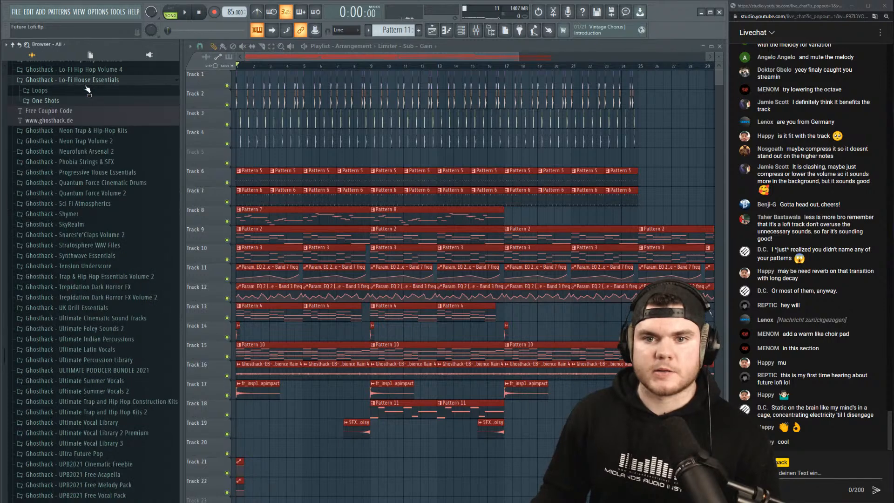
{"action": "left_click", "coordinate": [89, 82]}
{"action": "scroll", "coordinate": [120, 133], "scroll_direction": "up", "scroll_amount": 3}
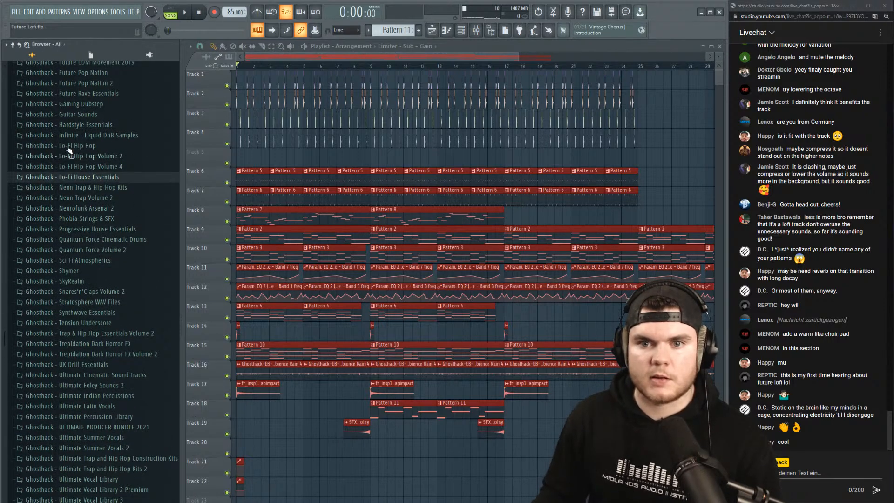
Find Ghosthack OH 3 in the 10 Cymbals folder of Will - Hip Hop Freebie and place it in bar 1 on Track 5.
{"action": "scroll", "coordinate": [119, 292], "scroll_direction": "down", "scroll_amount": 15}
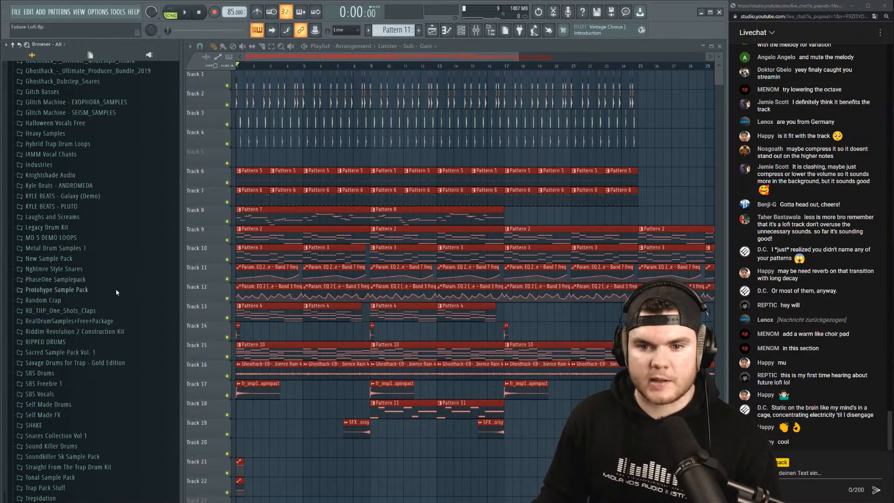
{"action": "scroll", "coordinate": [60, 166], "scroll_direction": "down", "scroll_amount": 10}
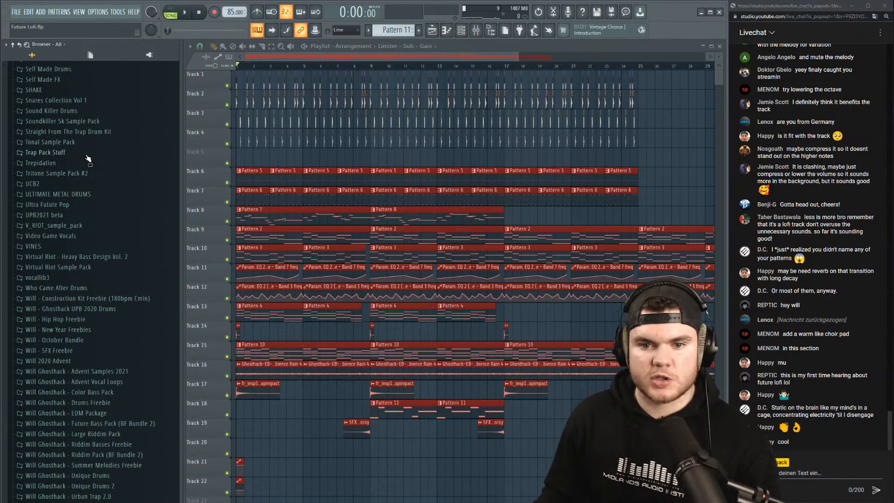
{"action": "left_click", "coordinate": [98, 320]}
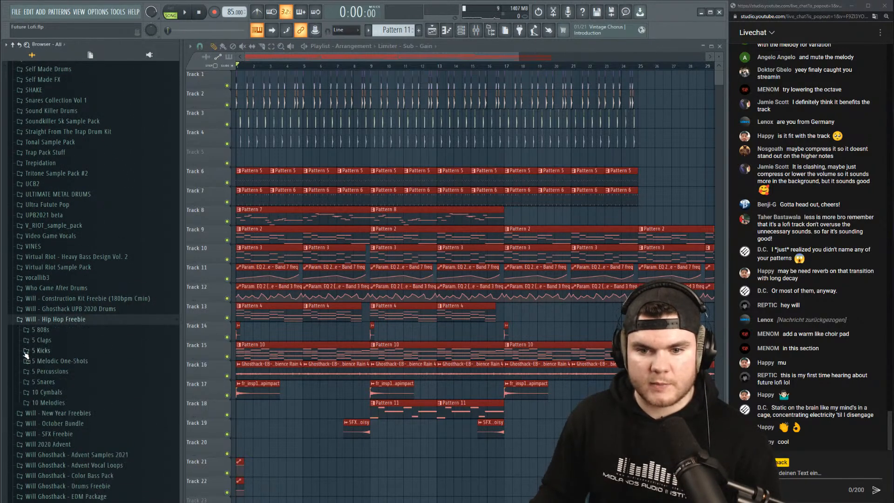
{"action": "left_click", "coordinate": [62, 395]}
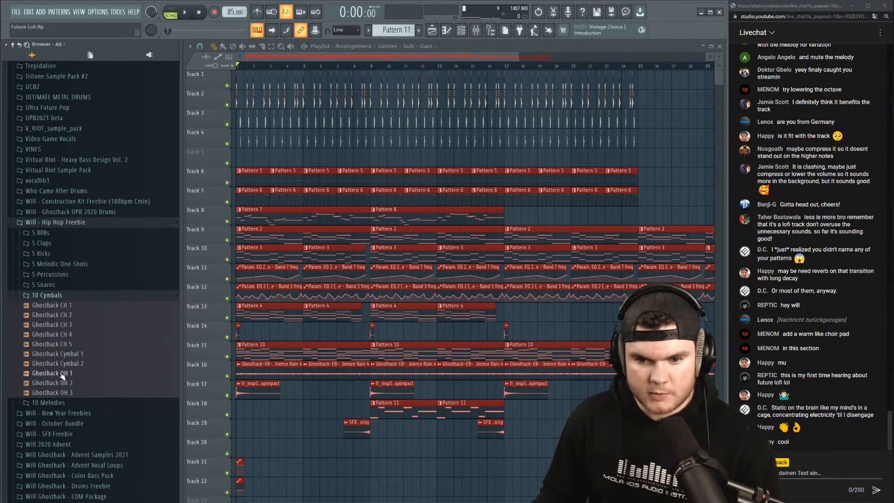
{"action": "left_click", "coordinate": [77, 393]}
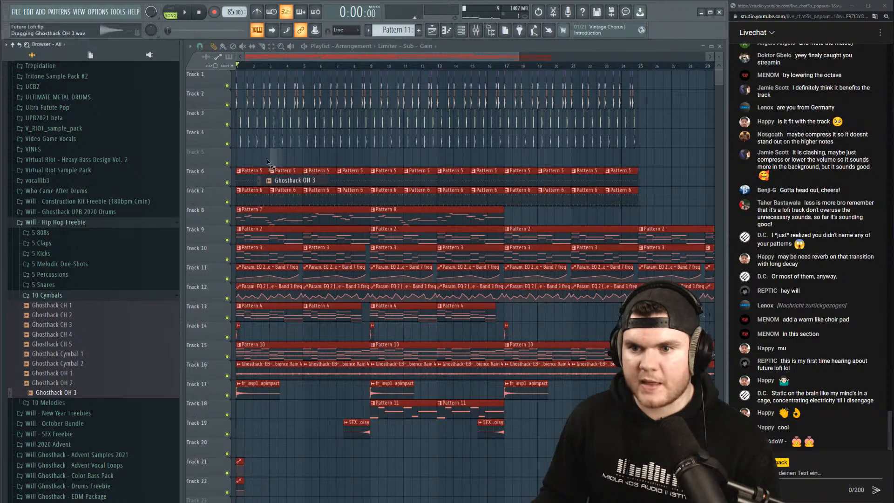
{"action": "left_click_drag", "start_coordinate": [245, 159], "coordinate": [245, 159]}
Move the Ghosthack OH 3 clip to step 3 of bar 1 and lower its channel volume to about 36%.
{"action": "key", "text": "space"}
{"action": "scroll", "coordinate": [276, 150], "scroll_direction": "up", "scroll_amount": 5}
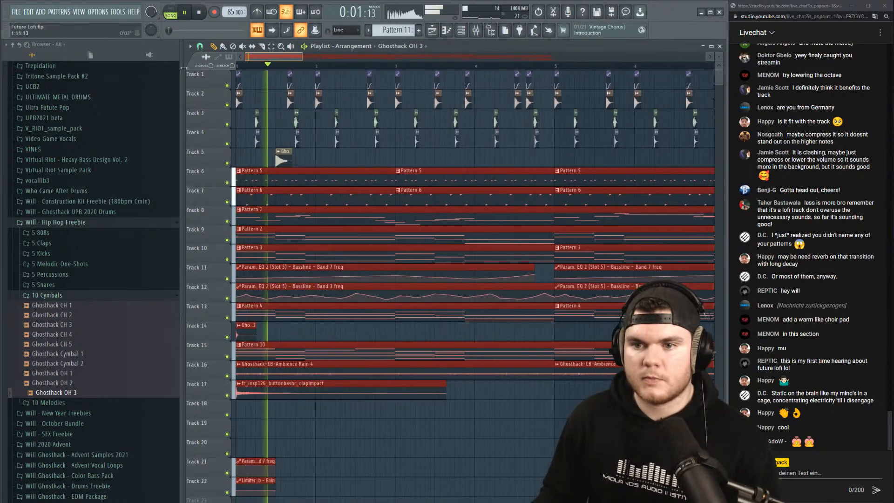
{"action": "key", "text": "space"}
{"action": "left_click", "coordinate": [276, 151]}
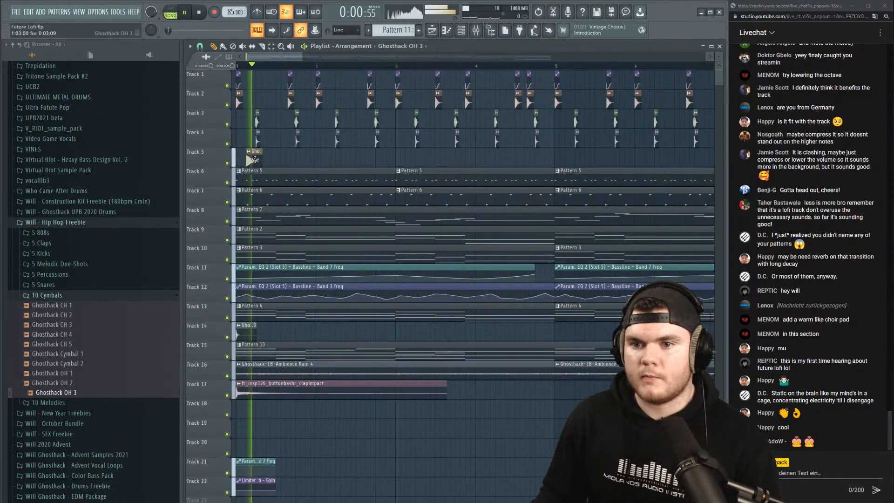
{"action": "double_click", "coordinate": [277, 149]}
{"action": "key", "text": "space"}
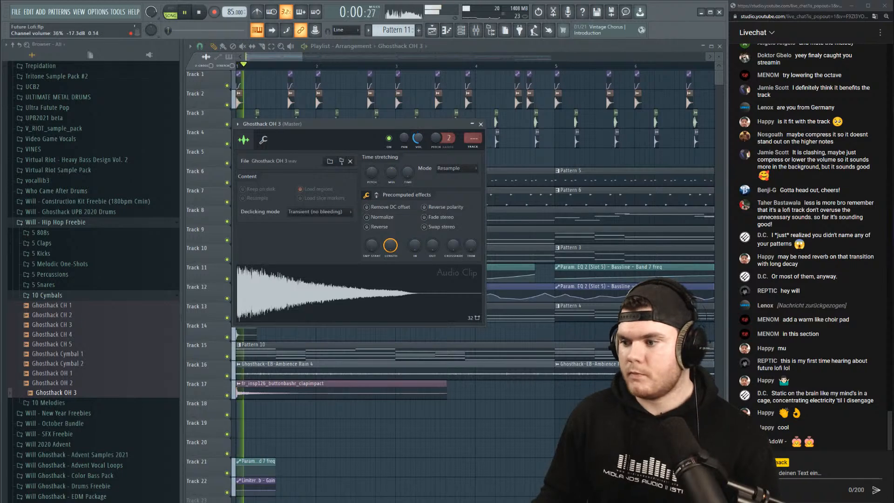
{"action": "left_click", "coordinate": [481, 125]}
{"action": "key", "text": "space"}
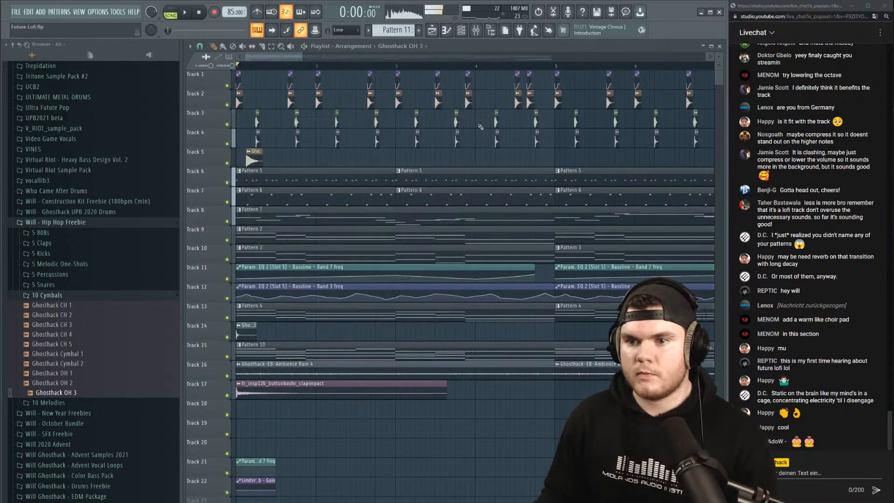
Duplicate the open hi-hat clip every half bar on Track 5 through bar 4, playing the song to check the rhythm.
{"action": "key", "text": "space"}
{"action": "left_click_drag", "start_coordinate": [277, 155], "coordinate": [331, 163]}
{"action": "key", "text": "space"}
{"action": "key", "text": "space"}
{"action": "left_click_drag", "start_coordinate": [394, 162], "coordinate": [414, 161]}
Shorten the Ghosthack OH 3 sample by setting its sample end to 38% while listening to playback.
{"action": "double_click", "coordinate": [415, 162]}
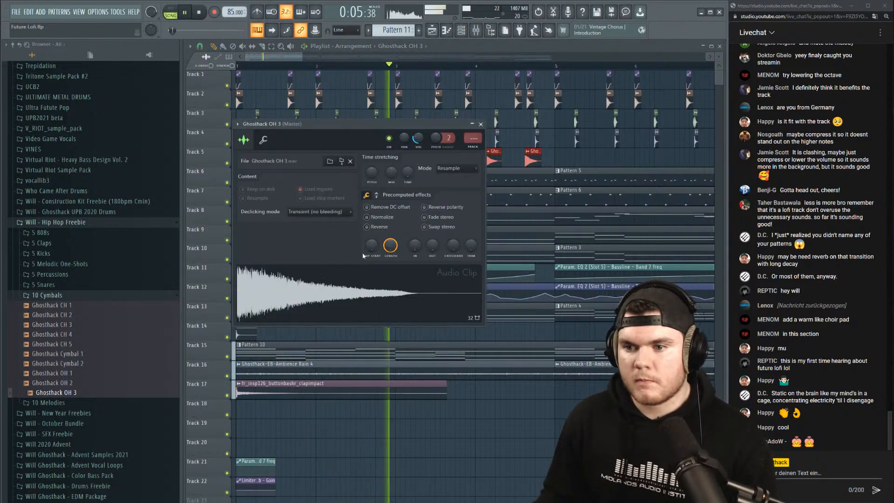
{"action": "left_click_drag", "start_coordinate": [390, 245], "coordinate": [390, 289]}
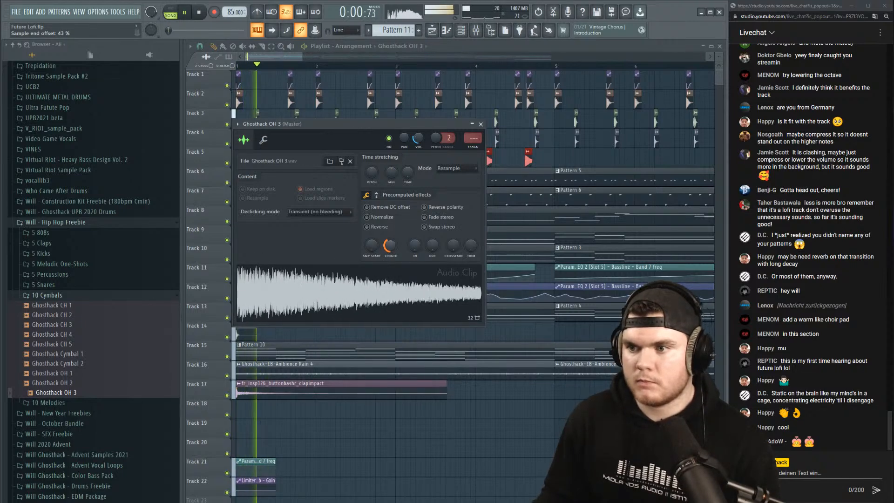
{"action": "left_click", "coordinate": [481, 125]}
{"action": "left_click", "coordinate": [286, 66]}
{"action": "scroll", "coordinate": [286, 66], "scroll_direction": "up", "scroll_amount": 6}
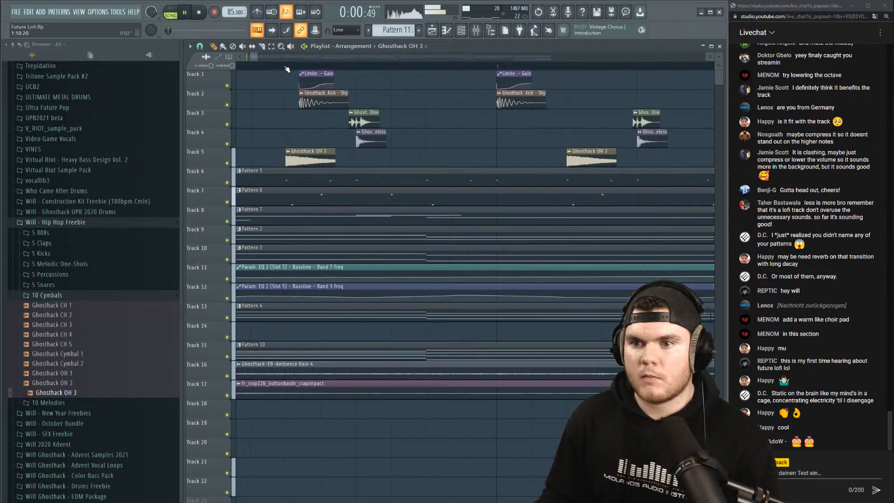
{"action": "double_click", "coordinate": [329, 160]}
{"action": "key", "text": "space"}
{"action": "left_click_drag", "start_coordinate": [405, 125], "coordinate": [566, 233]}
{"action": "left_click_drag", "start_coordinate": [554, 355], "coordinate": [554, 360]}
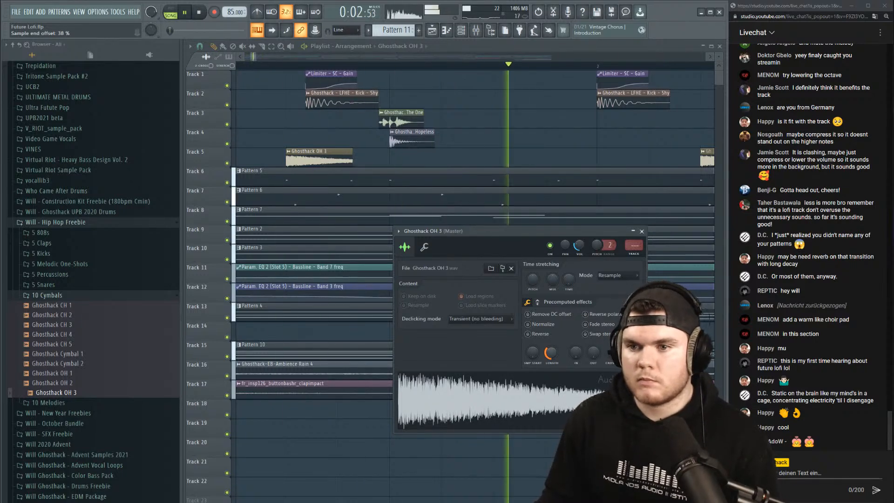
{"action": "left_click", "coordinate": [642, 231]}
Duplicate the open hi-hat clips along Track 5 through bar 16.
{"action": "scroll", "coordinate": [477, 152], "scroll_direction": "down", "scroll_amount": 8}
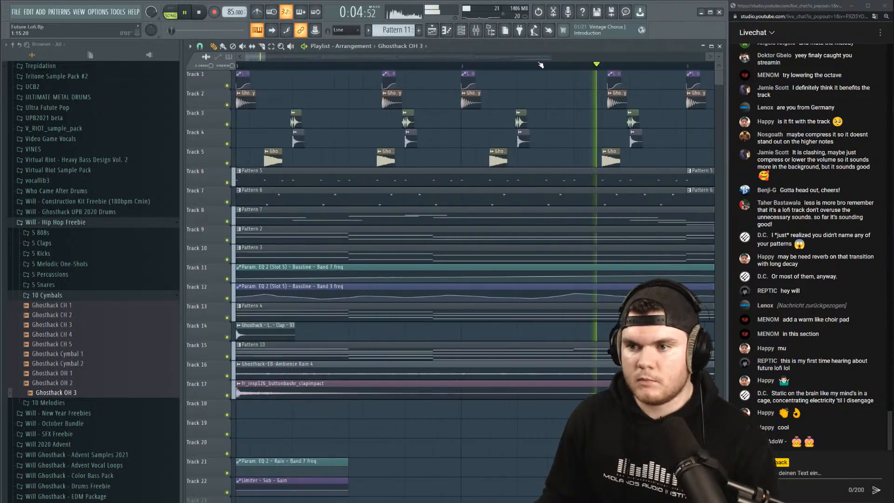
{"action": "left_click_drag", "start_coordinate": [474, 152], "coordinate": [419, 175]}
{"action": "scroll", "coordinate": [471, 66], "scroll_direction": "down", "scroll_amount": 5}
Adjust the Ghosthack OH 3 channel's panning or volume balance and route the channel to mixer Insert 9.
{"action": "double_click", "coordinate": [417, 161]}
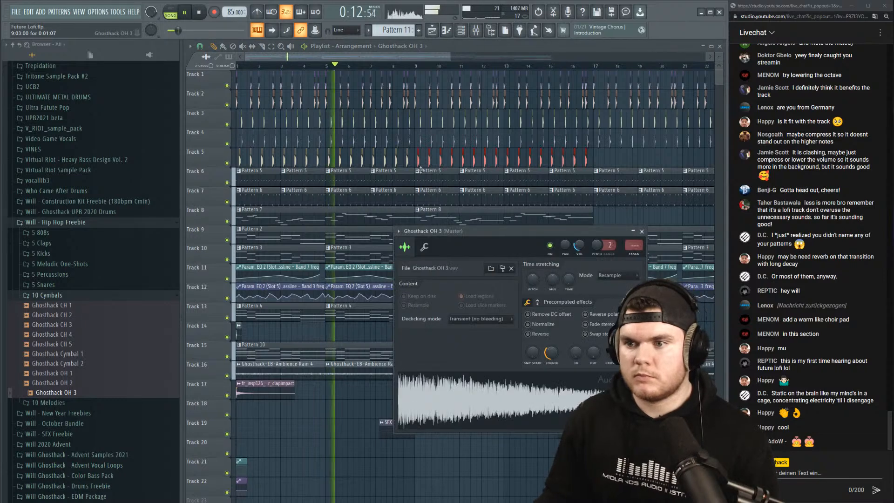
{"action": "left_click_drag", "start_coordinate": [565, 245], "coordinate": [564, 258]}
{"action": "left_click", "coordinate": [475, 30]}
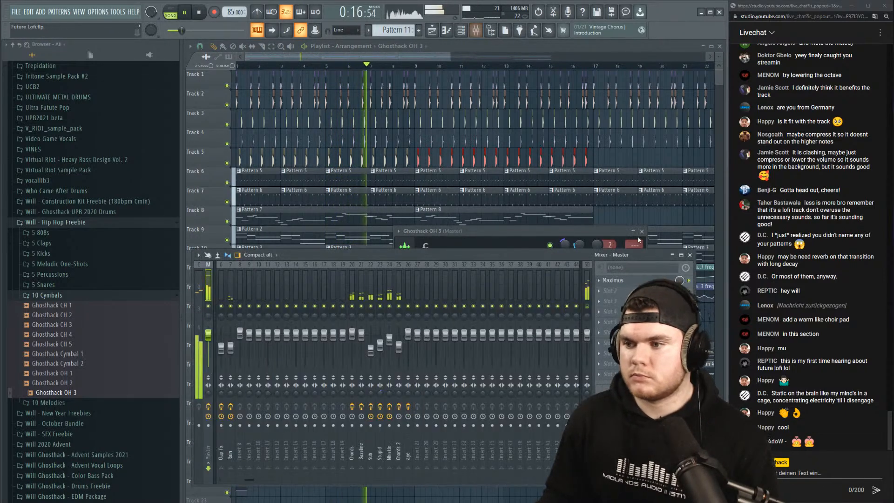
{"action": "left_click_drag", "start_coordinate": [634, 247], "coordinate": [635, 245]}
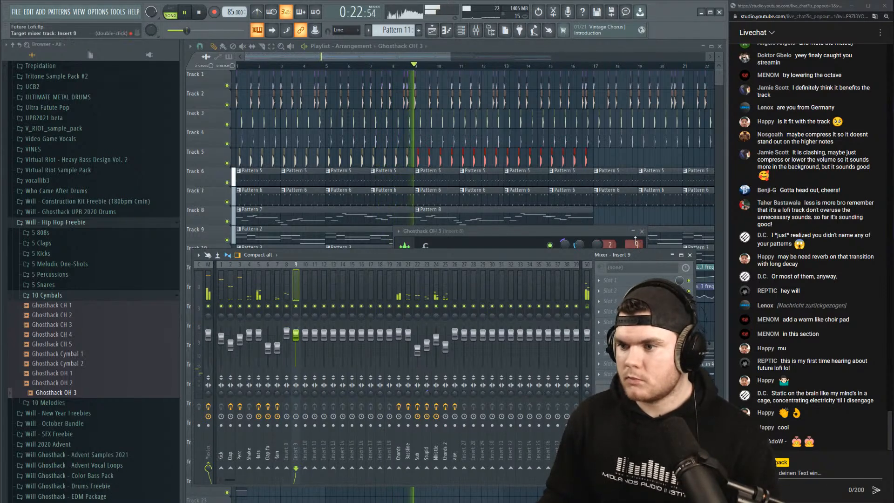
Locate the mixer track of the fr_insp126_buttonbashr_clapimpact channel and rename that track Clap 2.
{"action": "key", "text": "space"}
{"action": "left_click", "coordinate": [461, 30]}
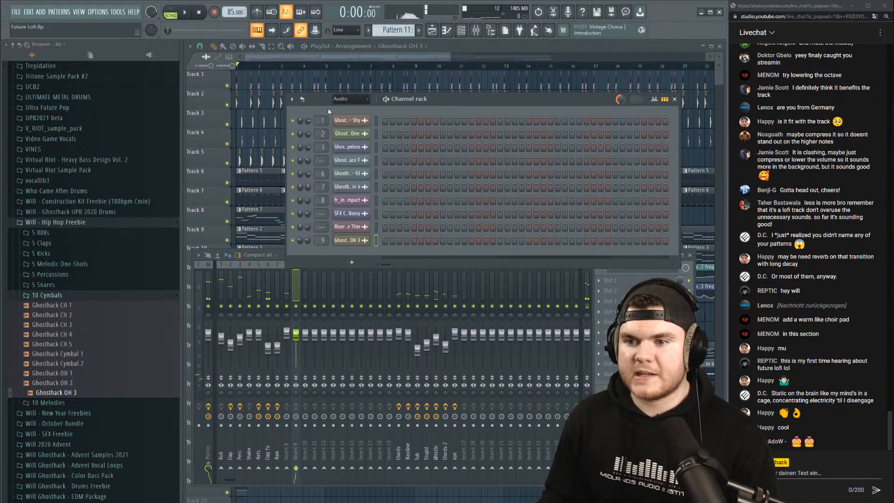
{"action": "left_click", "coordinate": [357, 201]}
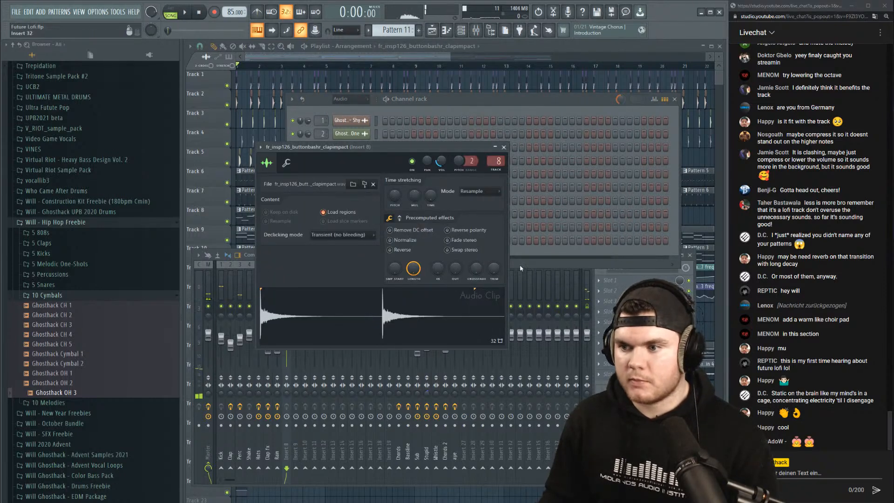
{"action": "left_click", "coordinate": [694, 274]}
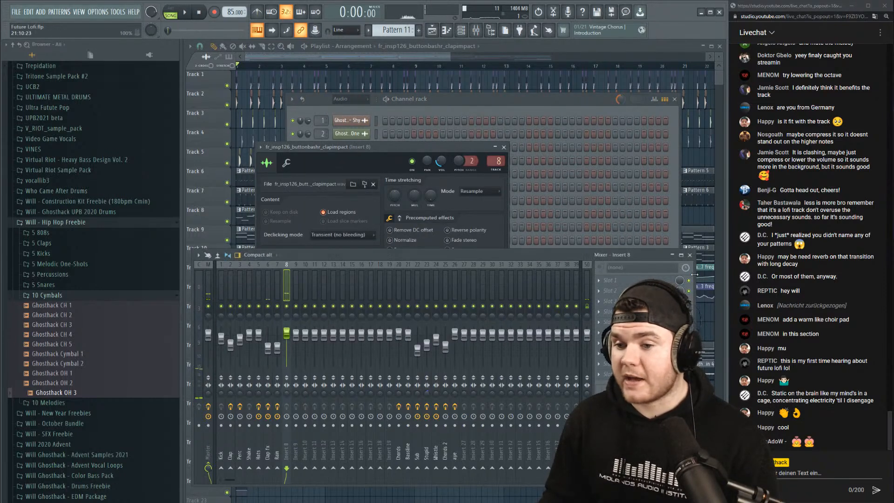
{"action": "right_click", "coordinate": [287, 280]}
{"action": "left_click", "coordinate": [305, 265]}
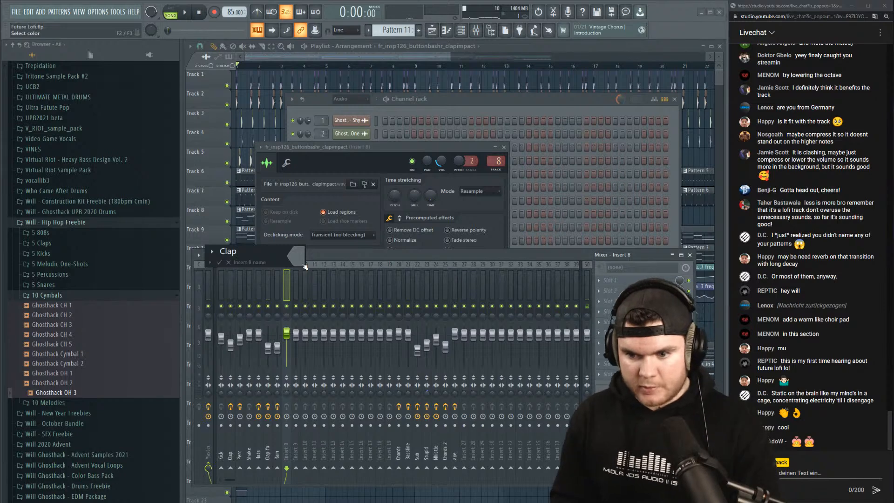
{"action": "type", "text": "Clap 2"}
{"action": "key", "text": "Return"}
{"action": "key", "text": "space"}
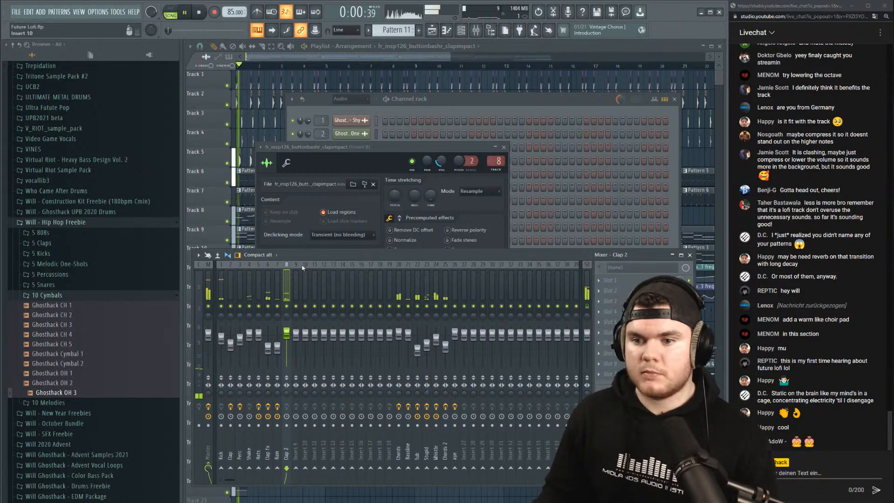
Add Fruity Delay 3 to the first effect slot of Insert 9 and lower the track's volume to about 81%.
{"action": "left_click", "coordinate": [296, 290]}
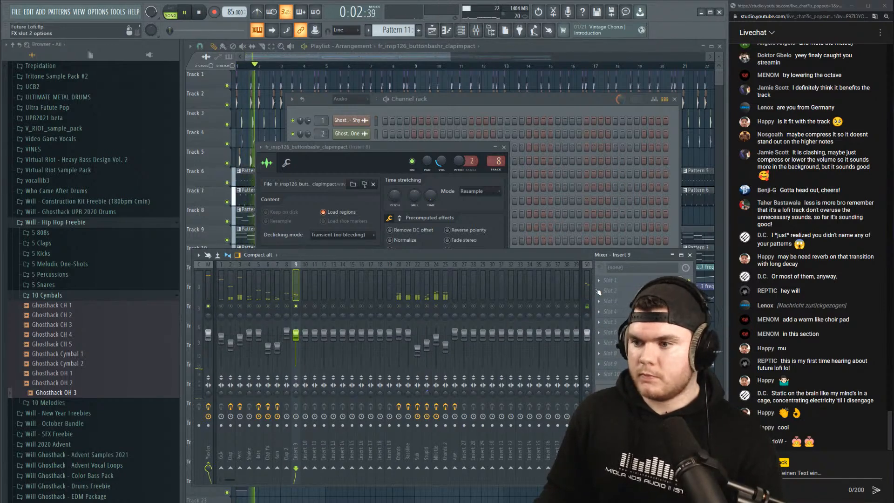
{"action": "left_click", "coordinate": [610, 280]}
{"action": "left_click", "coordinate": [418, 100]}
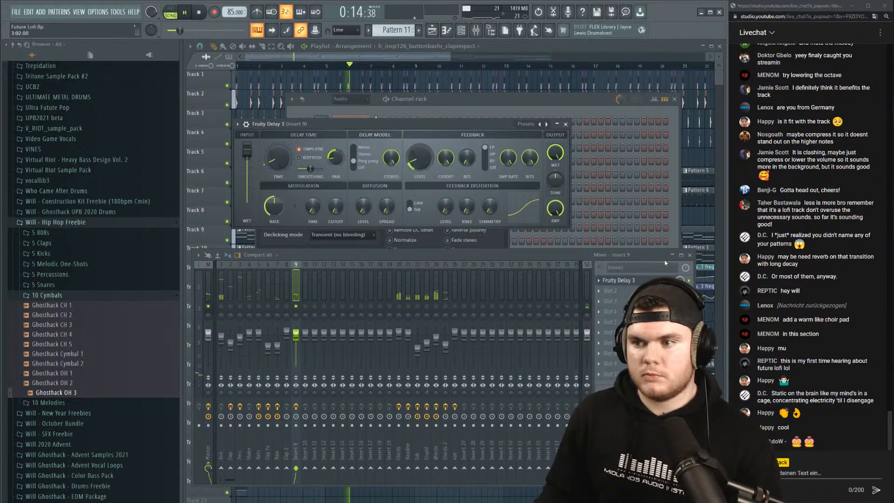
{"action": "left_click", "coordinate": [619, 281]}
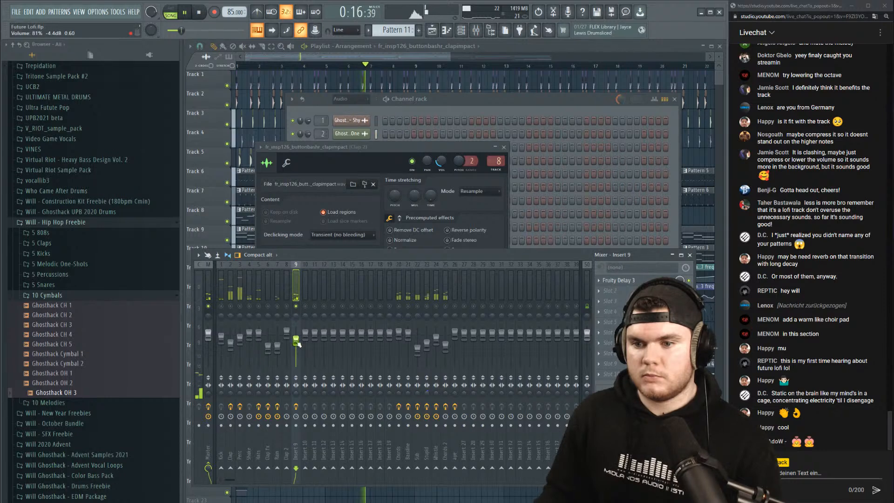
Add Fruity Parametric EQ 2 in slot 2 of Insert 9 and cut the open hi-hat with band 6 around 5.6 kHz.
{"action": "left_click", "coordinate": [609, 292]}
{"action": "left_click", "coordinate": [504, 131]}
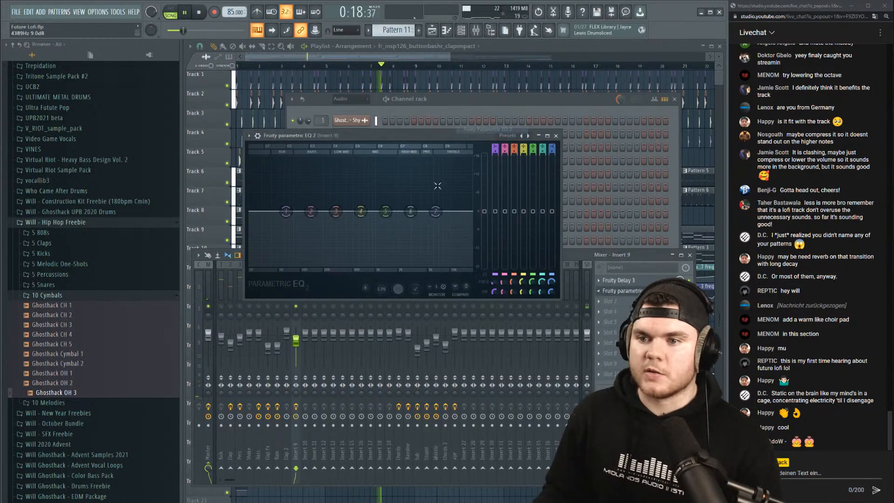
{"action": "left_click_drag", "start_coordinate": [410, 211], "coordinate": [431, 236]}
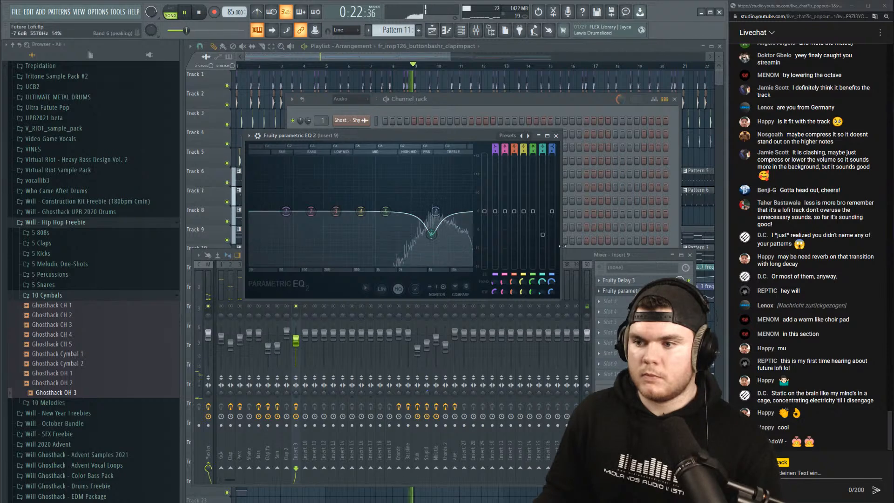
{"action": "left_click", "coordinate": [619, 291]}
{"action": "left_click", "coordinate": [618, 291]}
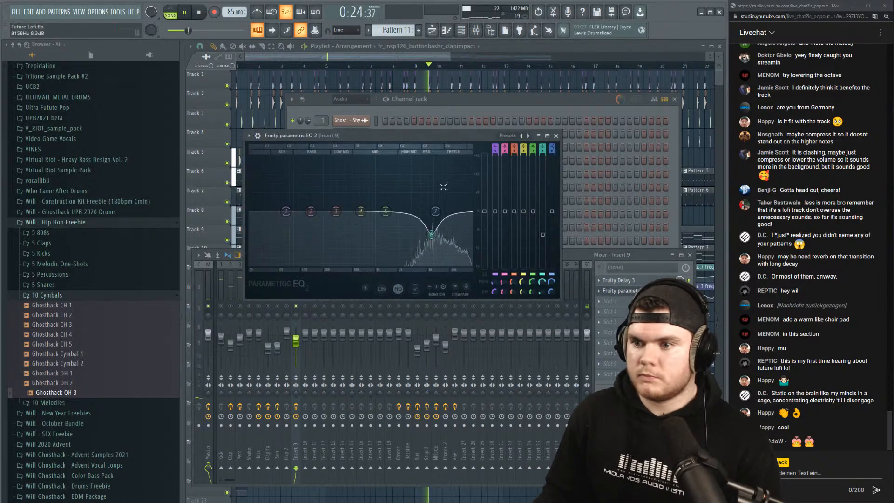
{"action": "left_click", "coordinate": [508, 135]}
{"action": "left_click", "coordinate": [517, 139]}
{"action": "left_click_drag", "start_coordinate": [471, 211], "coordinate": [432, 228]}
{"action": "left_click", "coordinate": [614, 290]}
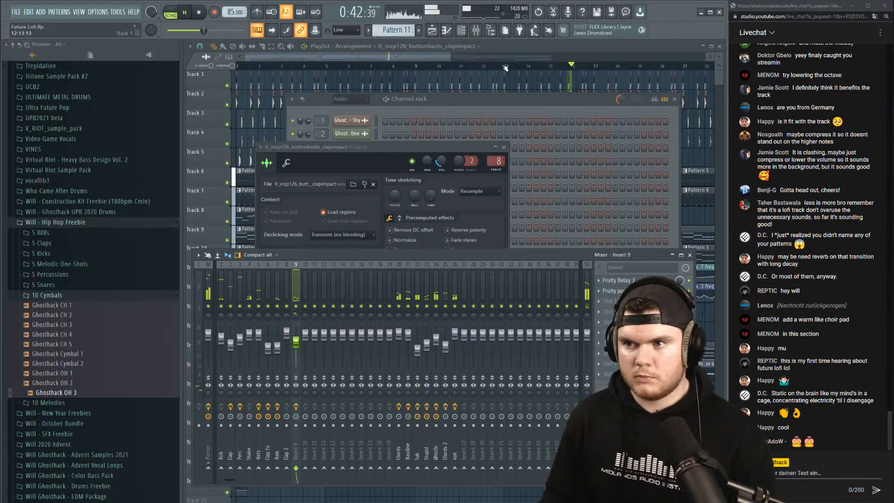
Close the windows covering the playlist and collapse the Will - Hip Hop Freebie sample folder.
{"action": "key", "text": "F12"}
{"action": "scroll", "coordinate": [504, 69], "scroll_direction": "down", "scroll_amount": 3}
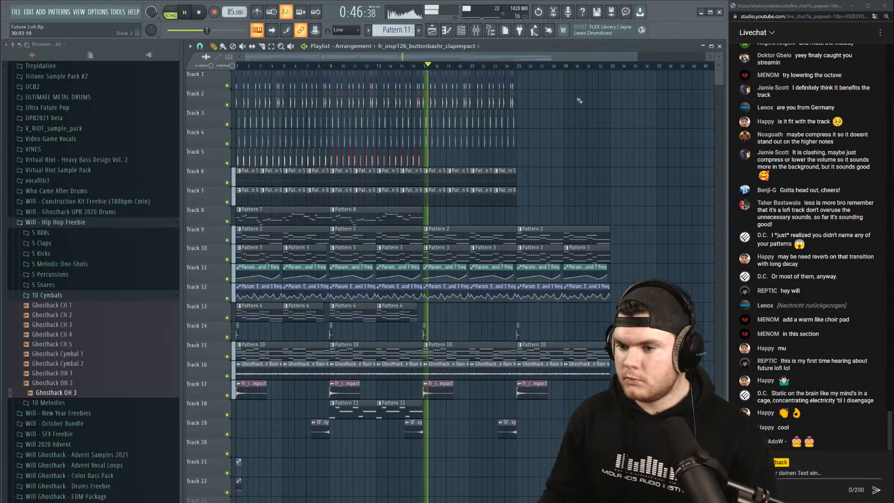
{"action": "left_click", "coordinate": [69, 297]}
{"action": "left_click", "coordinate": [75, 237]}
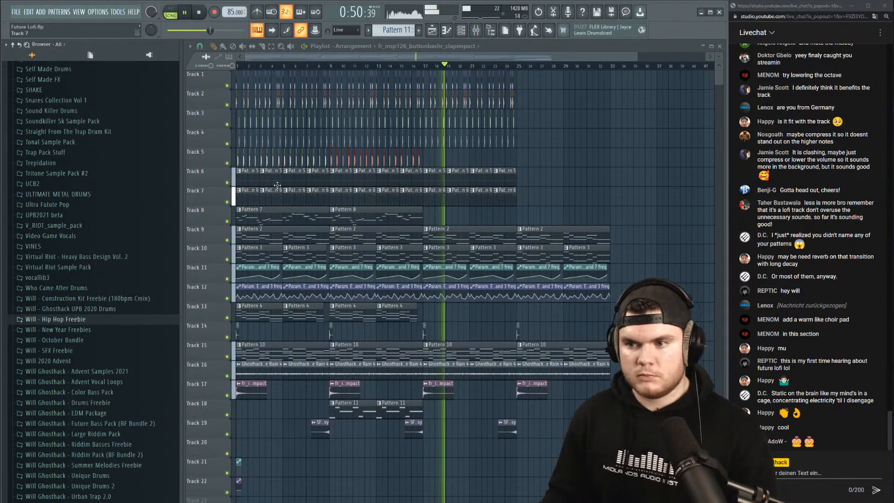
Deselect the open hi-hat clips on Track 5 while the song plays.
{"action": "left_click_drag", "start_coordinate": [594, 132], "coordinate": [626, 147]}
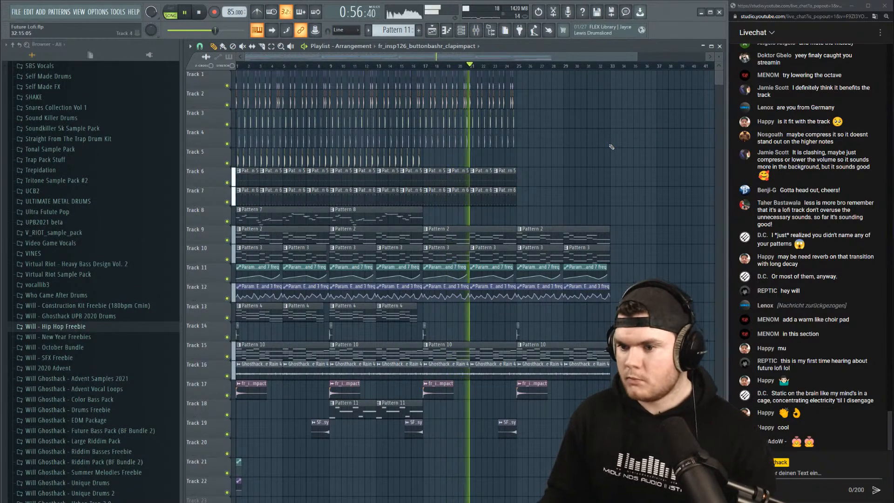
{"action": "left_click", "coordinate": [611, 147]}
{"action": "right_click", "coordinate": [611, 146]}
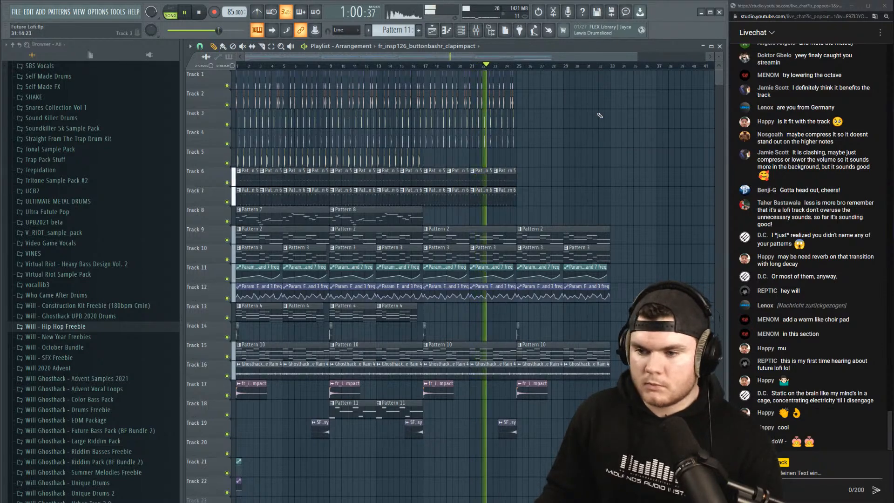
Copy the Pattern 7 clip on Track 8 to bar 25 and make the copy a unique pattern.
{"action": "scroll", "coordinate": [618, 69], "scroll_direction": "down", "scroll_amount": 2}
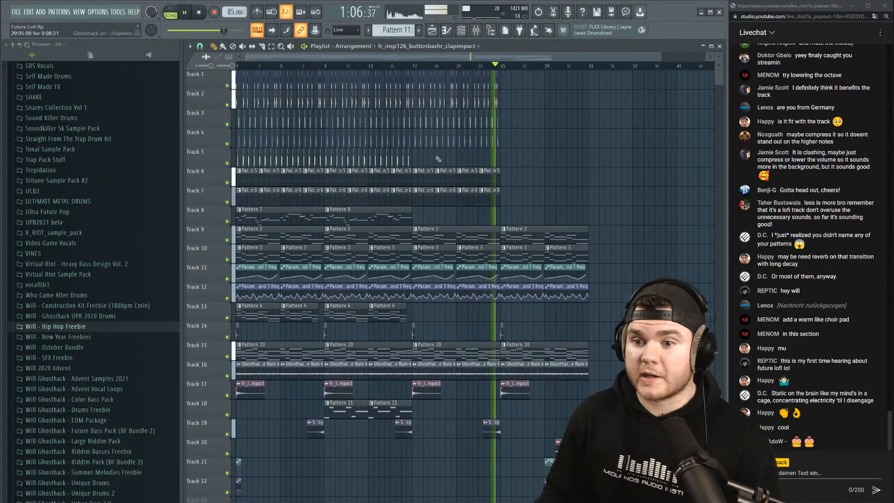
{"action": "left_click_drag", "start_coordinate": [301, 218], "coordinate": [566, 218]}
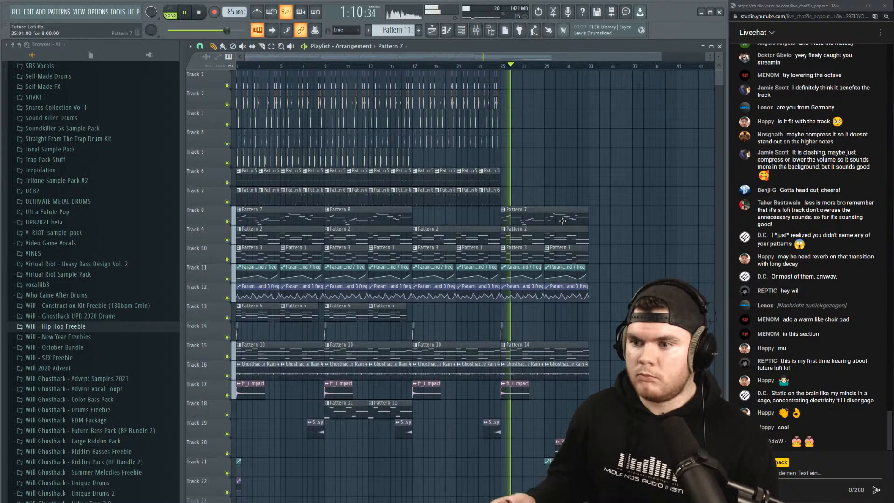
{"action": "left_click", "coordinate": [503, 210]}
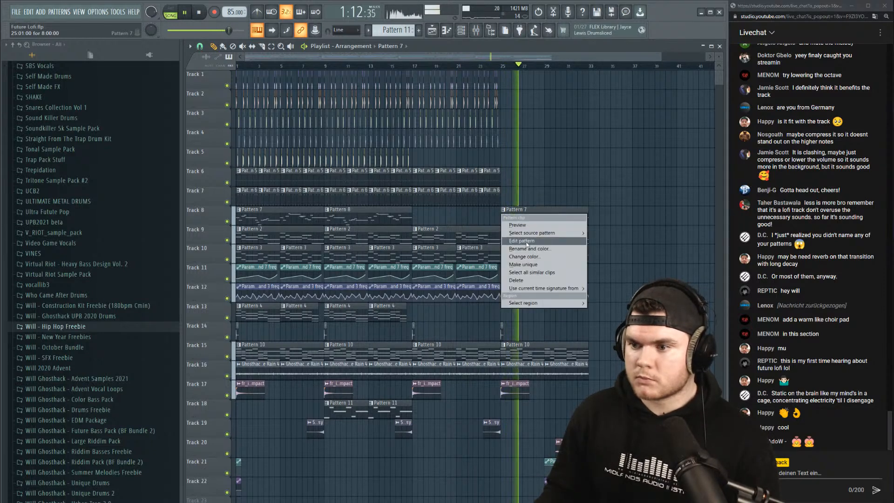
{"action": "left_click", "coordinate": [526, 256]}
Select all notes of the new Pattern 8 melody in the This Is A Sign piano roll and transpose them down one octave.
{"action": "double_click", "coordinate": [545, 220]}
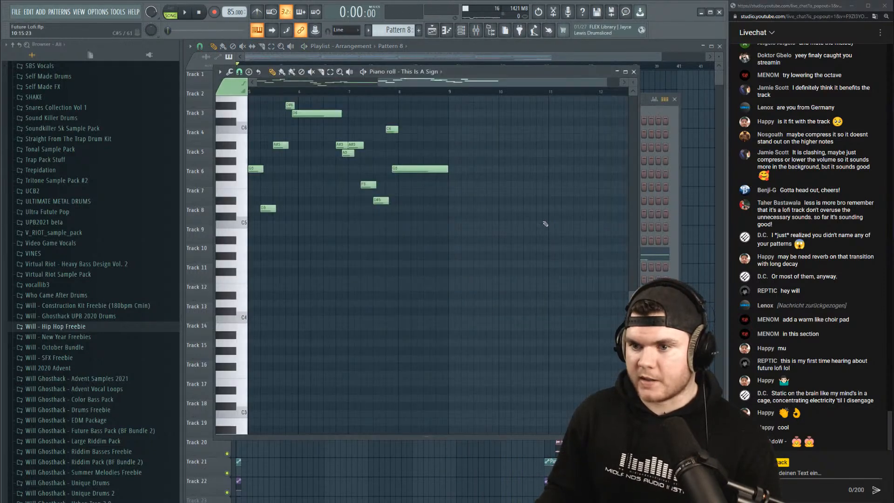
{"action": "left_click_drag", "start_coordinate": [546, 270], "coordinate": [76, 113]}
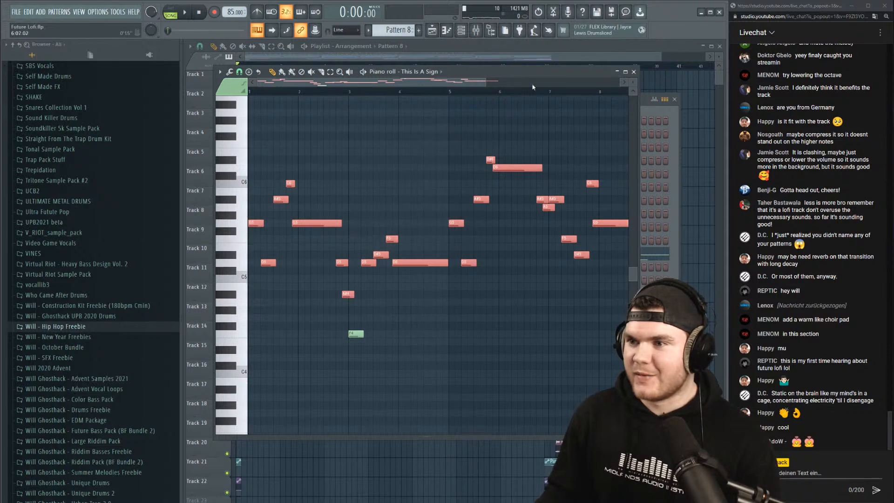
{"action": "left_click", "coordinate": [634, 72]}
{"action": "double_click", "coordinate": [535, 215]}
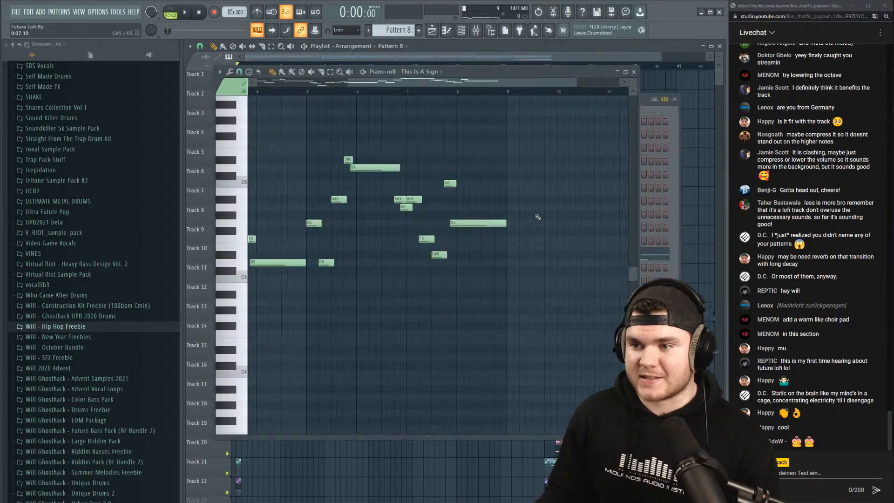
{"action": "left_click_drag", "start_coordinate": [559, 369], "coordinate": [48, 28]}
{"action": "scroll", "coordinate": [376, 130], "scroll_direction": "down", "scroll_amount": 4}
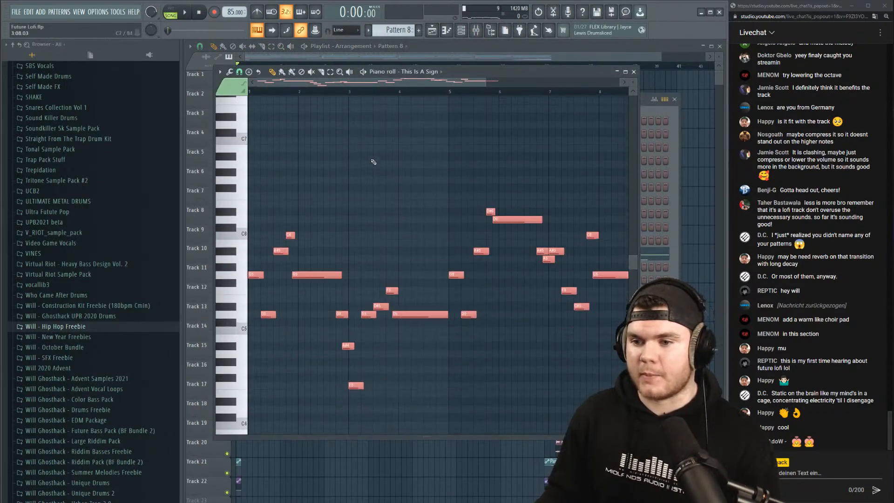
{"action": "scroll", "coordinate": [390, 94], "scroll_direction": "down", "scroll_amount": 2}
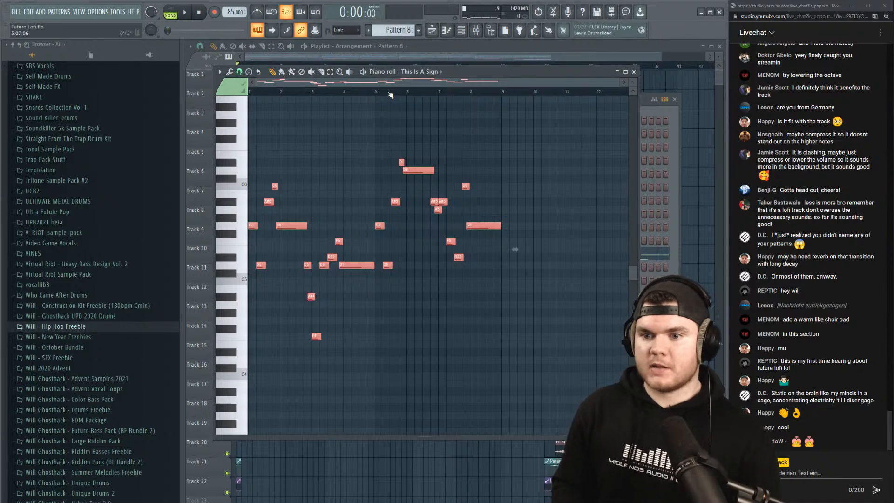
{"action": "key", "text": "ctrl+Down"}
Play the arrangement from bar 24 and check the transition at its end around bar 33.
{"action": "left_click", "coordinate": [506, 31]}
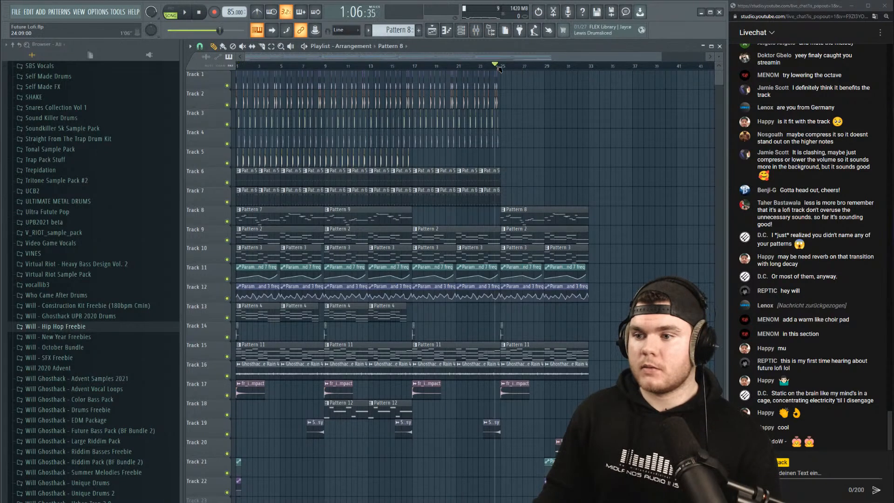
{"action": "key", "text": "space"}
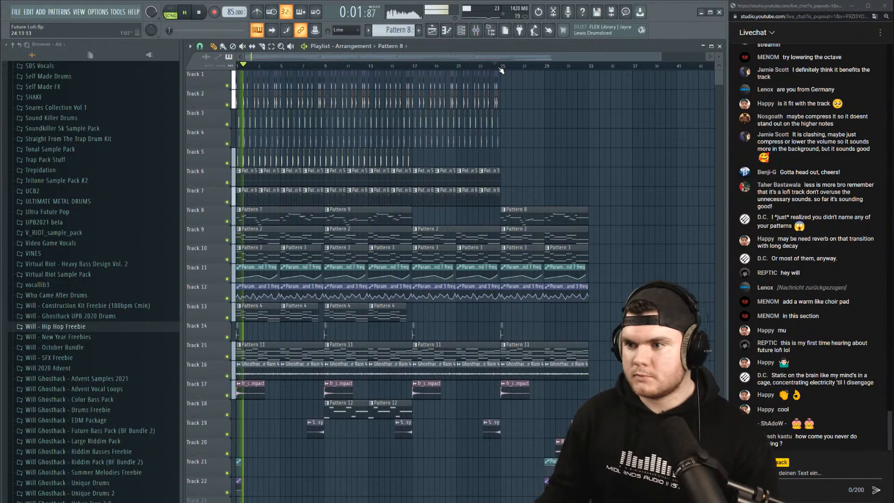
{"action": "left_click", "coordinate": [577, 66]}
{"action": "scroll", "coordinate": [594, 69], "scroll_direction": "up", "scroll_amount": 3}
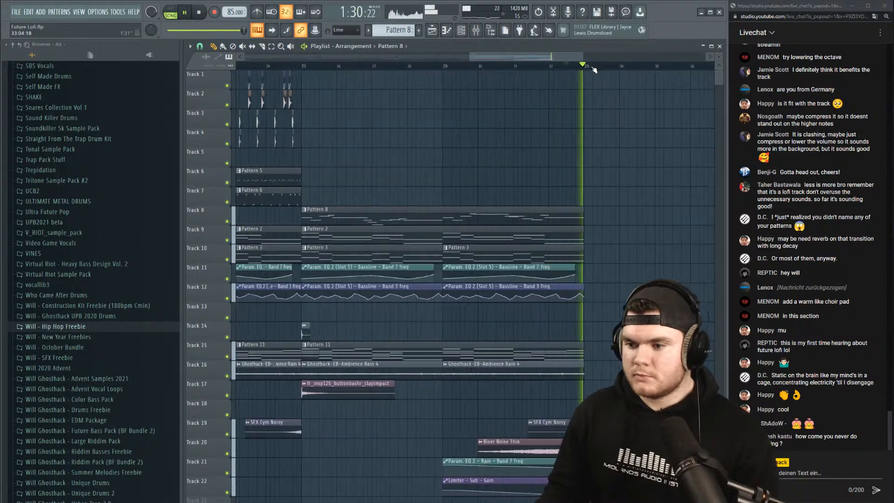
{"action": "scroll", "coordinate": [594, 69], "scroll_direction": "up", "scroll_amount": 1}
{"action": "scroll", "coordinate": [594, 69], "scroll_direction": "down", "scroll_amount": 4}
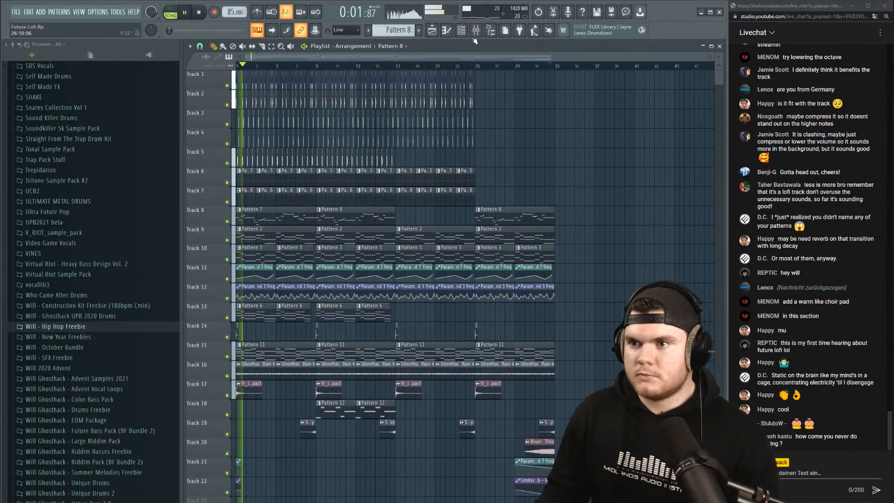
Add Fruity Parametric EQ 2 to the Kick mixer track, reducing the lows with band 1 and slightly dipping band 3.
{"action": "left_click", "coordinate": [476, 30]}
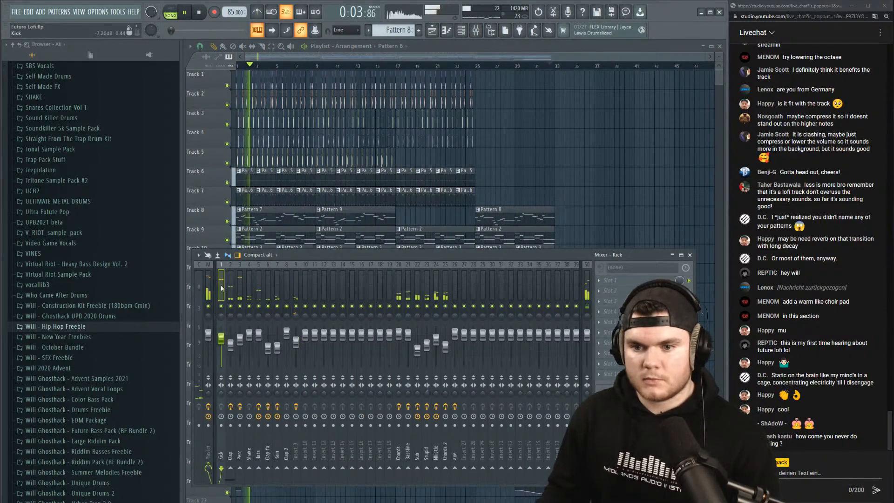
{"action": "key", "text": "space"}
{"action": "left_click", "coordinate": [607, 280]}
{"action": "left_click", "coordinate": [490, 129]}
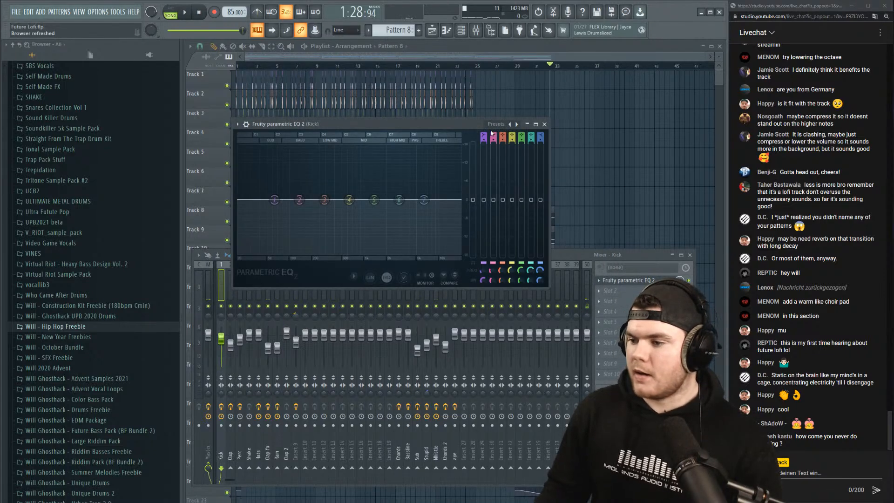
{"action": "left_click_drag", "start_coordinate": [446, 131], "coordinate": [485, 127]}
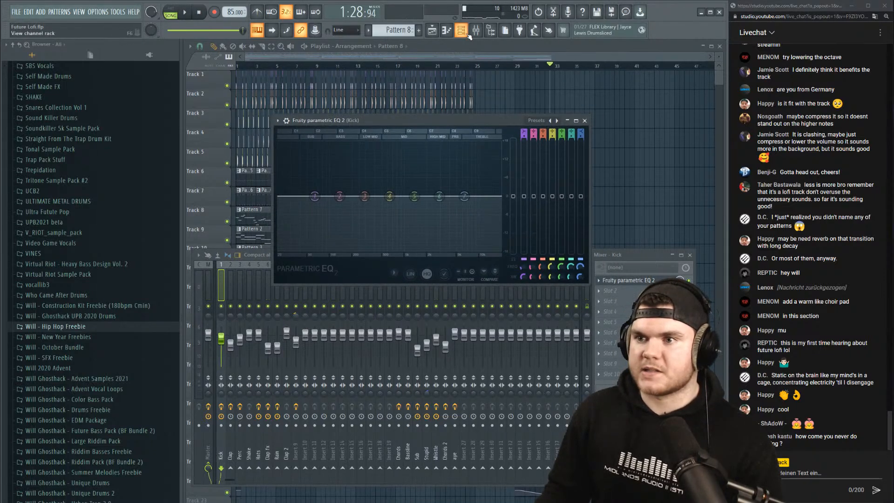
{"action": "left_click_drag", "start_coordinate": [395, 126], "coordinate": [479, 183]}
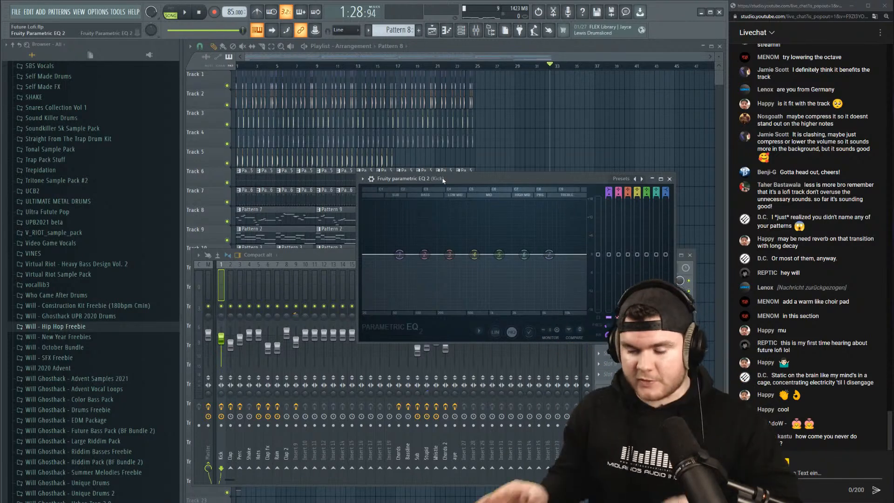
{"action": "key", "text": "space"}
{"action": "left_click_drag", "start_coordinate": [399, 254], "coordinate": [451, 262]}
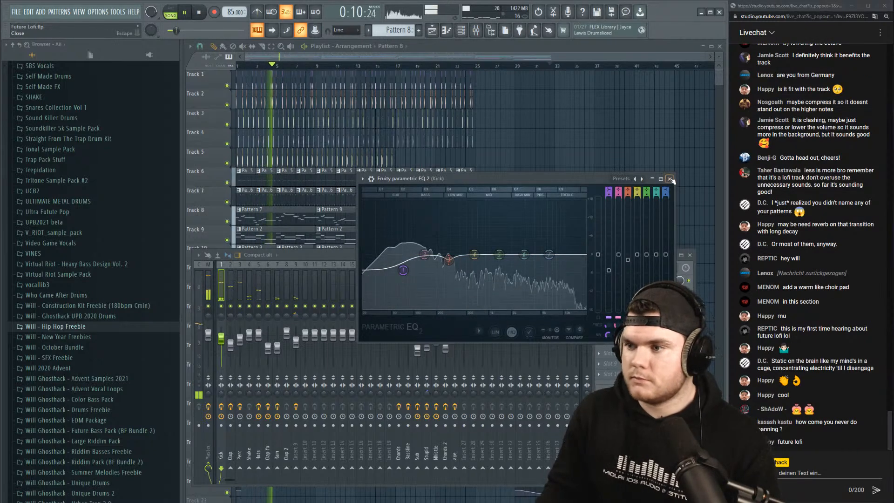
Open Maximus on the Master track, solo its low band and review the band split and level graph during playback.
{"action": "left_click", "coordinate": [208, 281]}
{"action": "key", "text": "space"}
{"action": "left_click", "coordinate": [624, 280]}
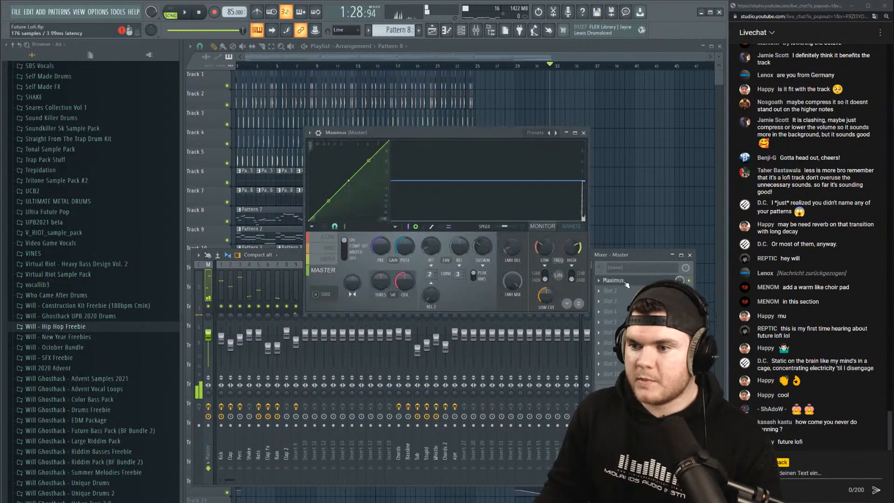
{"action": "left_click", "coordinate": [329, 238]}
{"action": "left_click", "coordinate": [571, 226]}
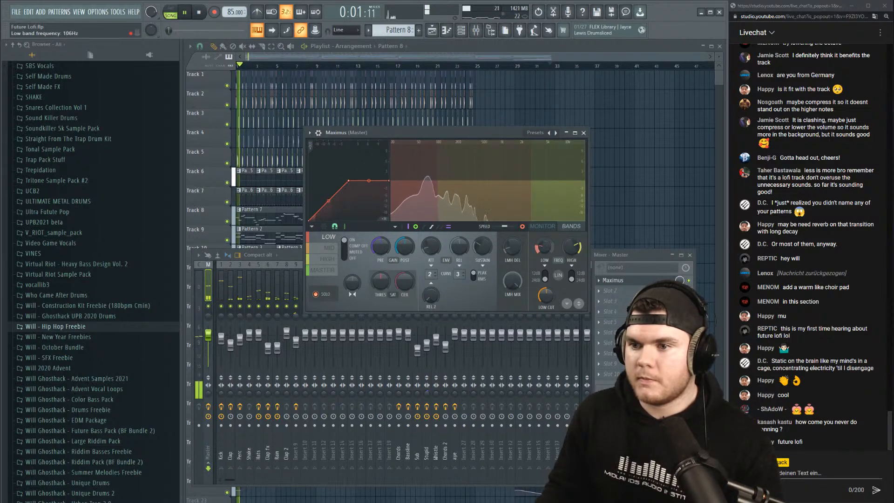
{"action": "left_click", "coordinate": [542, 227]}
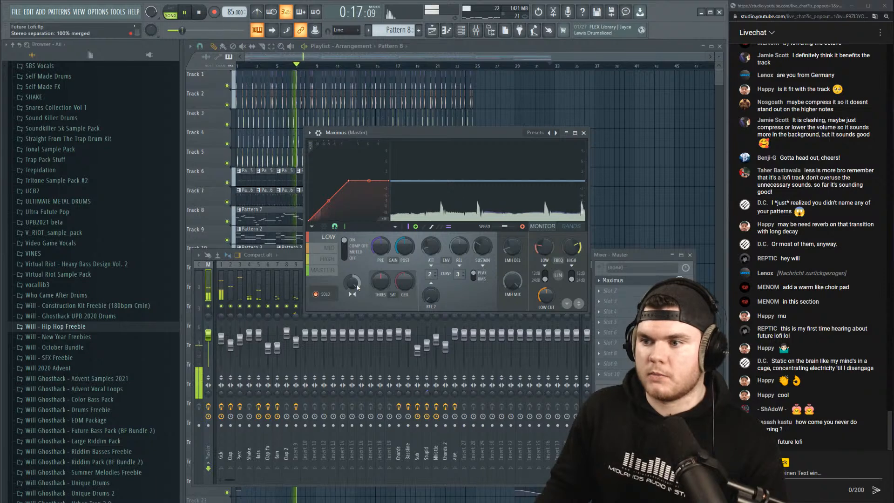
Compress the low band in Maximus by lowering the curve's middle point to about -11.2 dB and pulling its end point well down.
{"action": "left_click_drag", "start_coordinate": [348, 180], "coordinate": [326, 207]}
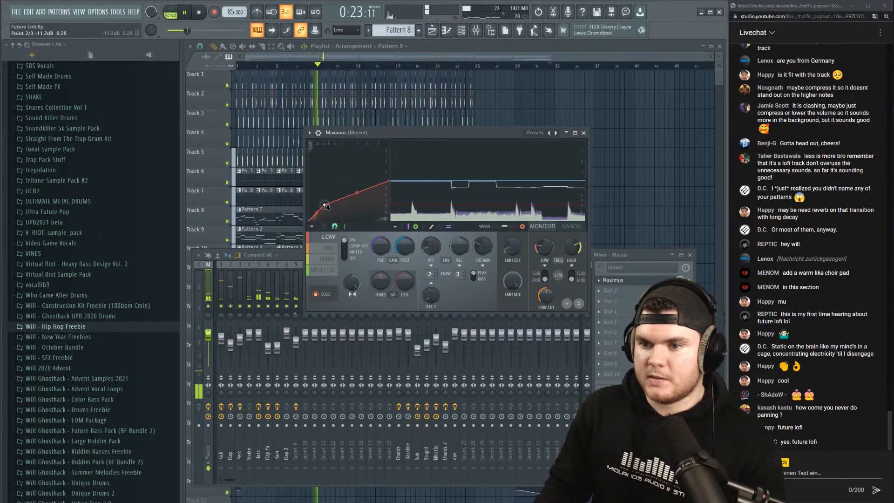
{"action": "left_click", "coordinate": [550, 65]}
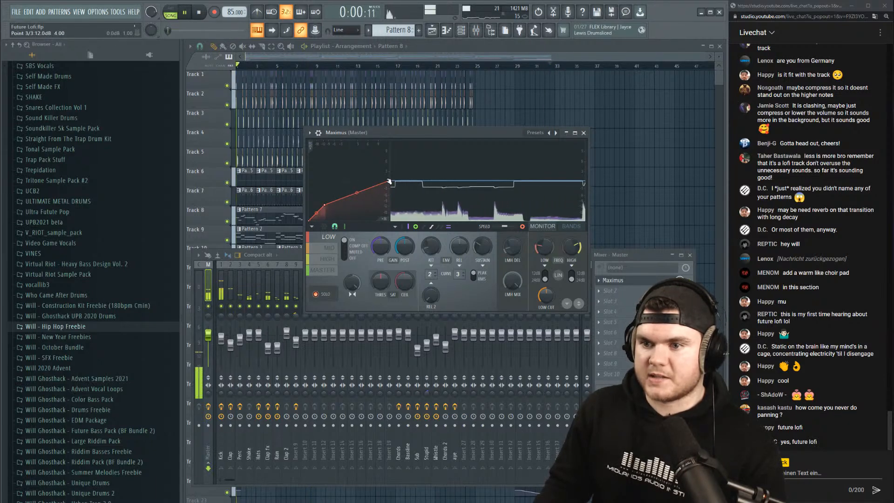
{"action": "left_click_drag", "start_coordinate": [389, 181], "coordinate": [387, 202]}
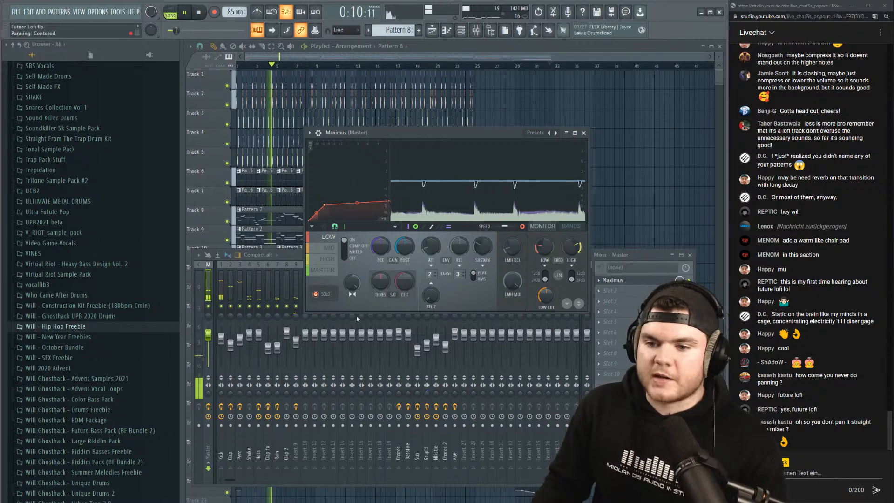
{"action": "left_click", "coordinate": [633, 258]}
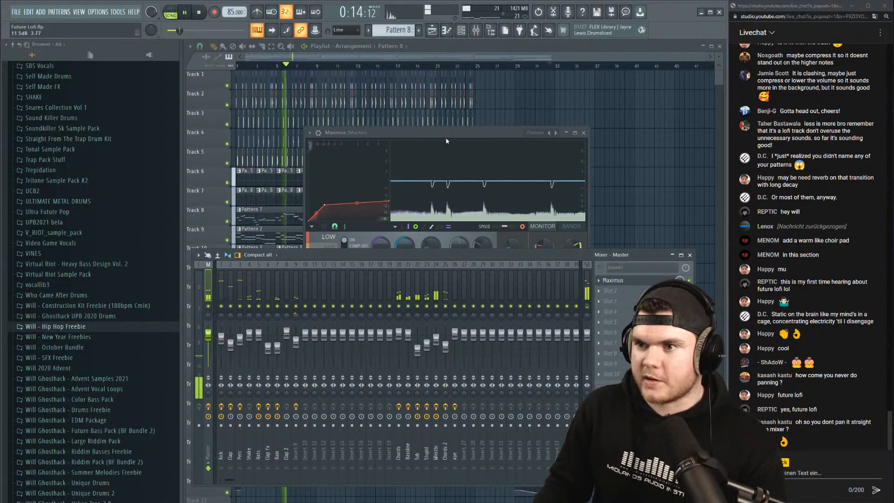
{"action": "key", "text": "F6"}
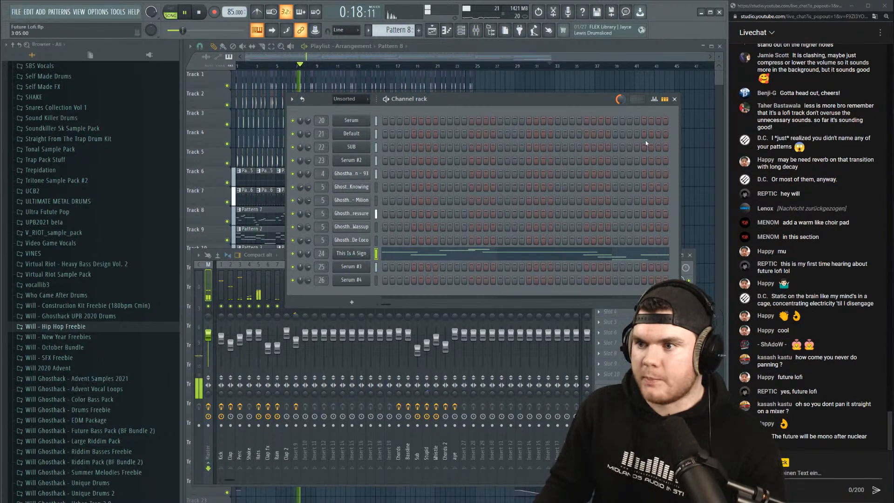
{"action": "left_click", "coordinate": [674, 99]}
Compress the mid band in Maximus by lowering the curve's middle point and pulling its end point down for a gentler slope.
{"action": "left_click", "coordinate": [403, 160]}
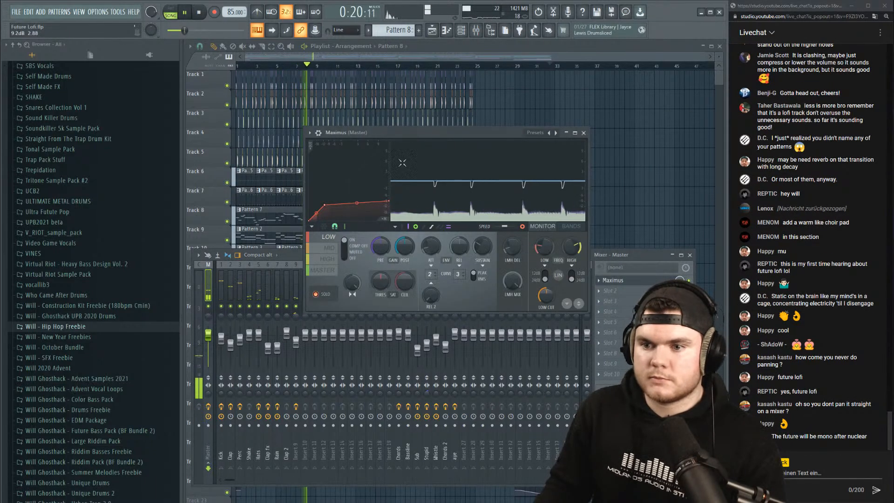
{"action": "left_click", "coordinate": [330, 249]}
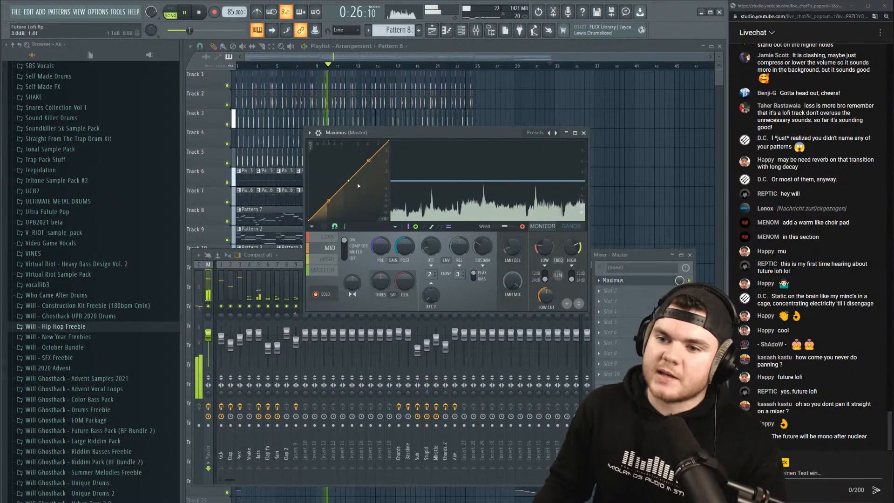
{"action": "left_click_drag", "start_coordinate": [348, 181], "coordinate": [333, 196]}
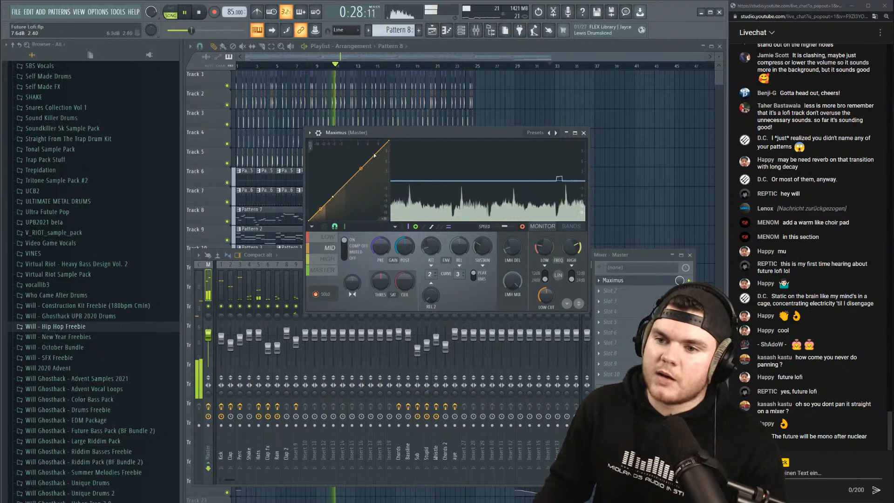
{"action": "left_click_drag", "start_coordinate": [388, 141], "coordinate": [390, 165]}
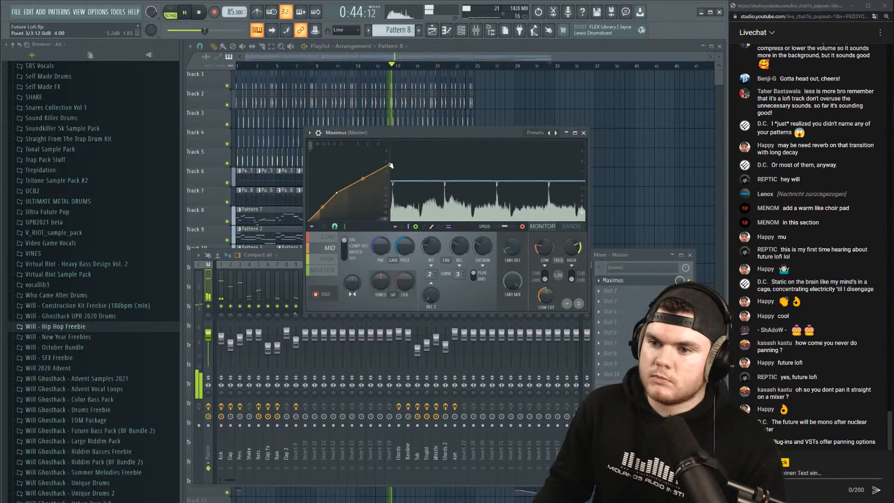
{"action": "left_click_drag", "start_coordinate": [390, 165], "coordinate": [390, 173]}
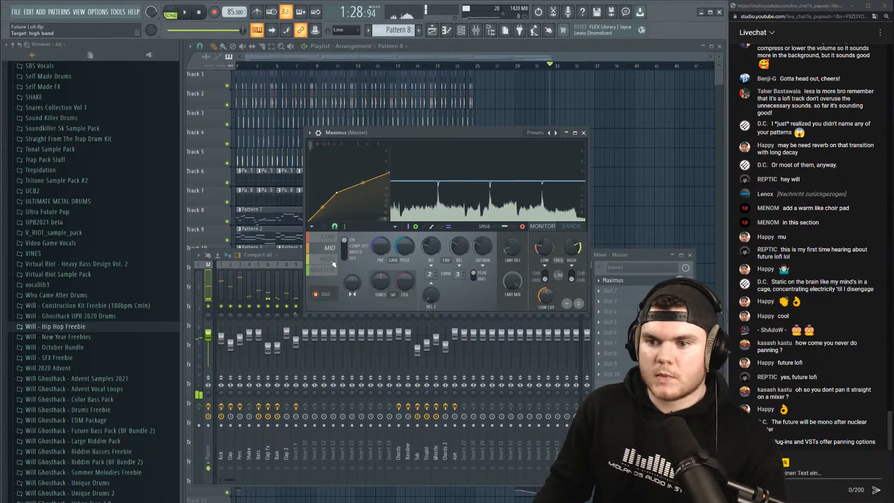
Raise the pre gain of the master band in Maximus slightly while the arrangement plays.
{"action": "left_click", "coordinate": [328, 259]}
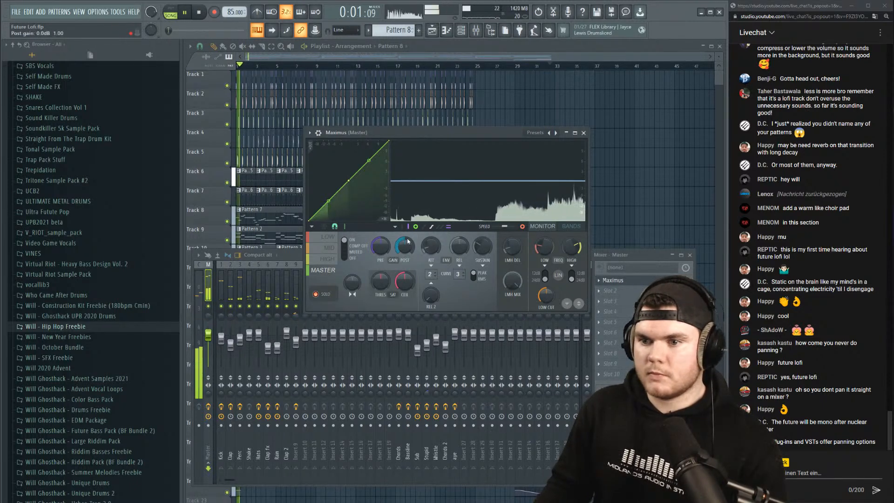
{"action": "left_click_drag", "start_coordinate": [381, 246], "coordinate": [380, 242]}
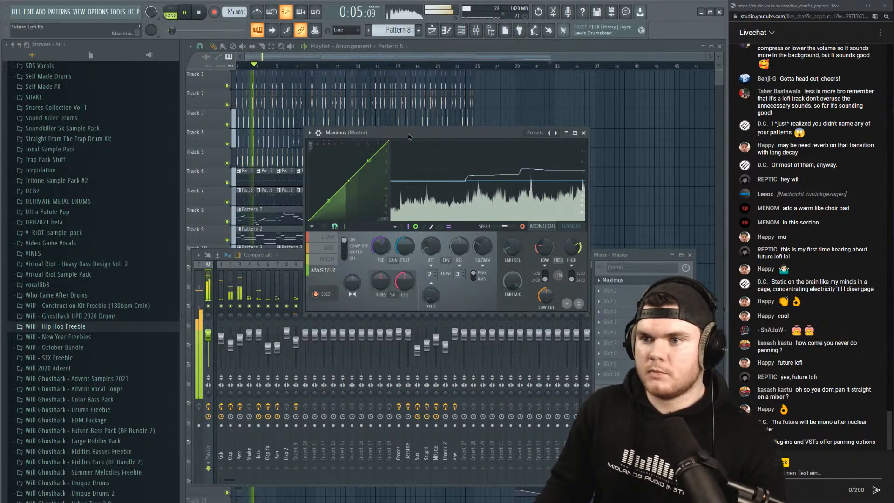
{"action": "left_click", "coordinate": [612, 280]}
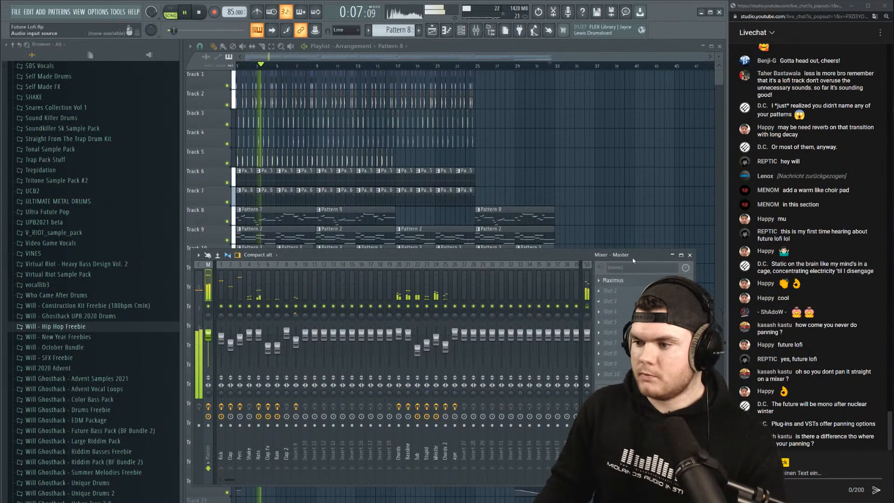
Add Tonal Balance Control 2 to slot 3 of the Master track, switch it to the Fine view and play the arrangement.
{"action": "left_click", "coordinate": [611, 302]}
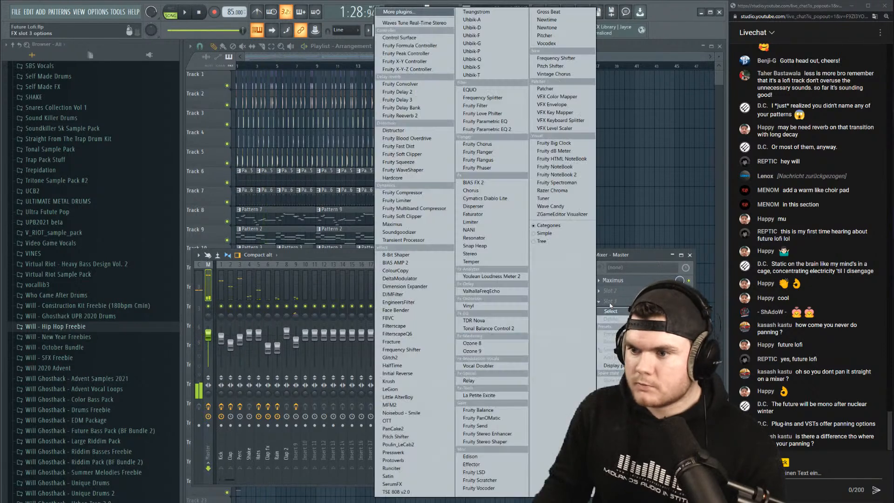
{"action": "left_click", "coordinate": [488, 328]}
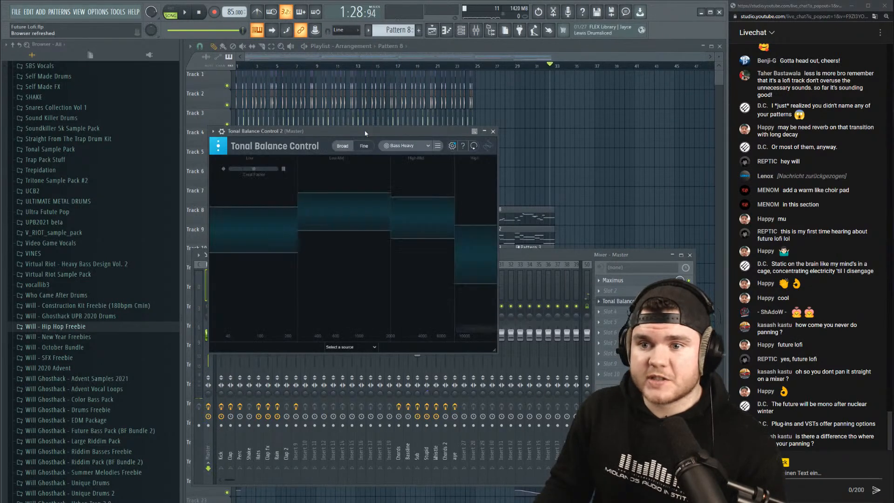
{"action": "left_click_drag", "start_coordinate": [365, 134], "coordinate": [406, 93]}
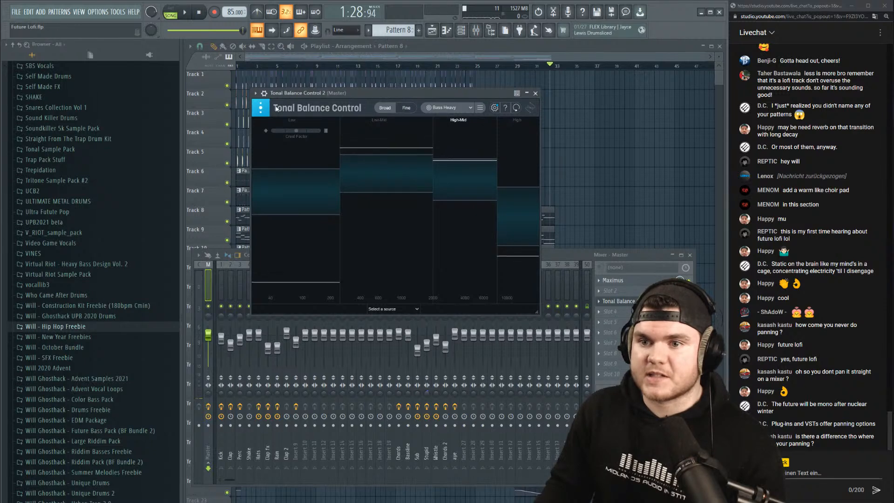
{"action": "left_click", "coordinate": [407, 109]}
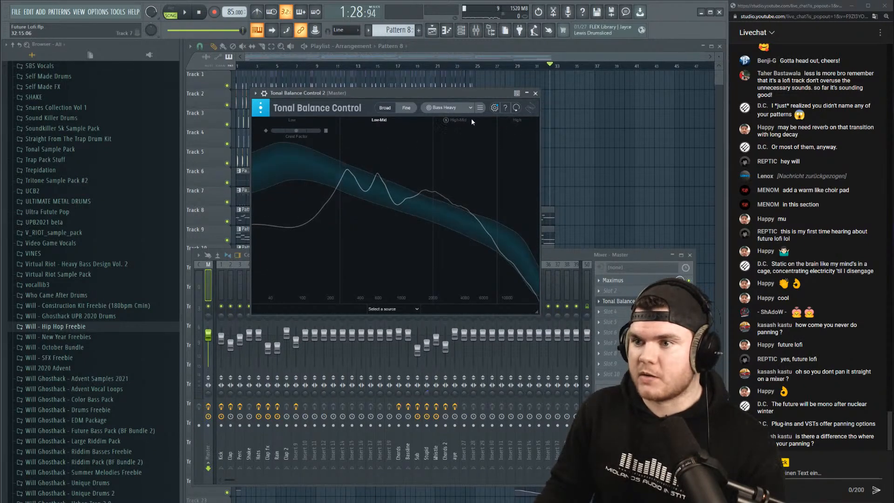
{"action": "left_click_drag", "start_coordinate": [472, 94], "coordinate": [476, 89]}
{"action": "key", "text": "space"}
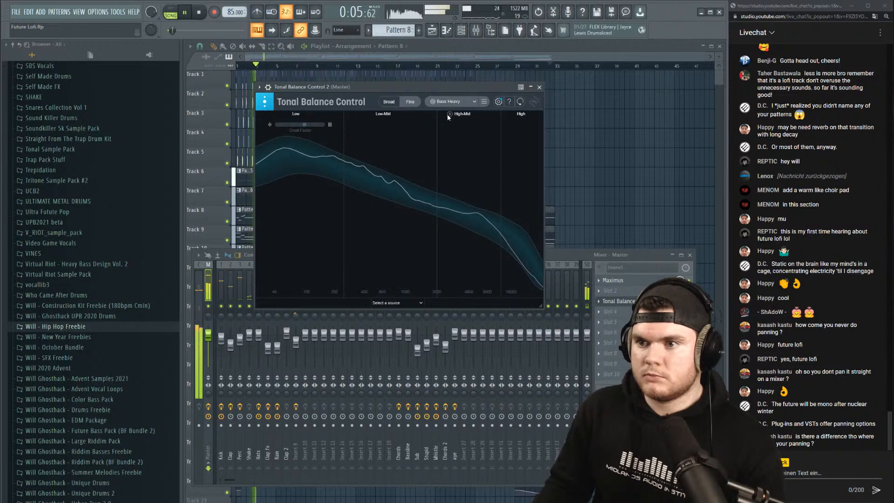
Compare the track's tonal balance against the Hip Hop, EDM and Bass Heavy targets during playback.
{"action": "left_click", "coordinate": [451, 103]}
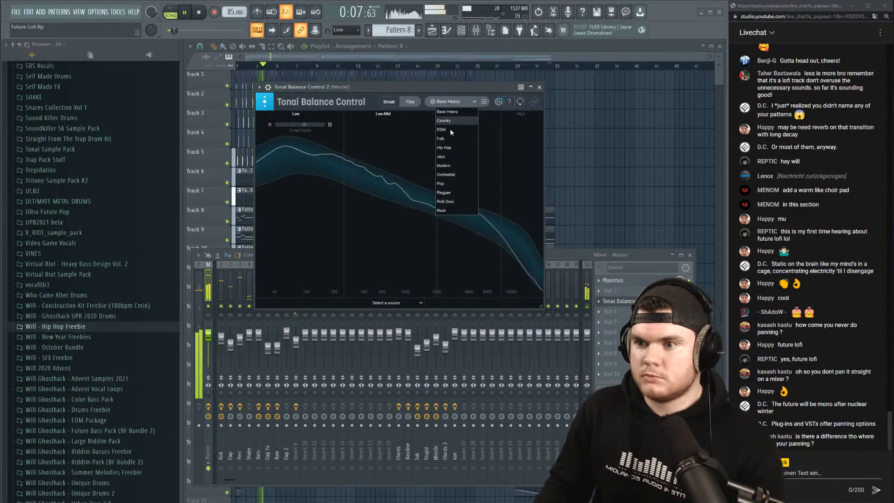
{"action": "left_click", "coordinate": [444, 147]}
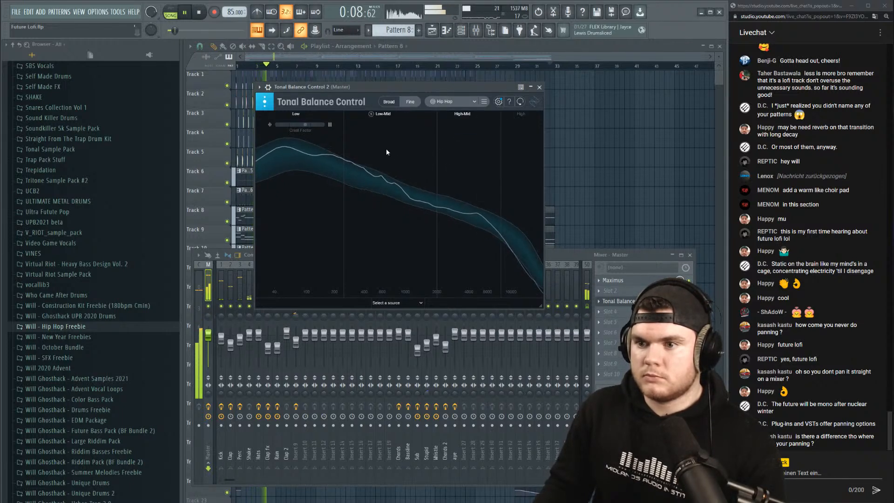
{"action": "left_click", "coordinate": [459, 103]}
{"action": "left_click", "coordinate": [448, 131]}
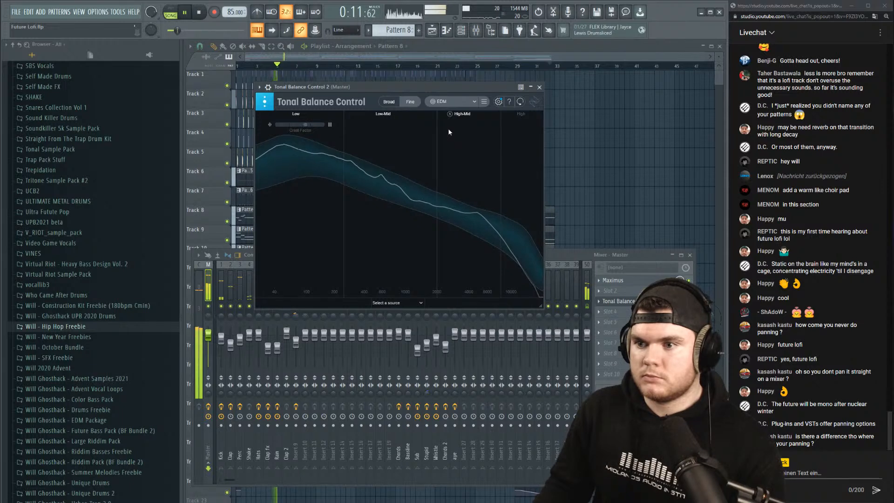
{"action": "left_click", "coordinate": [452, 102]}
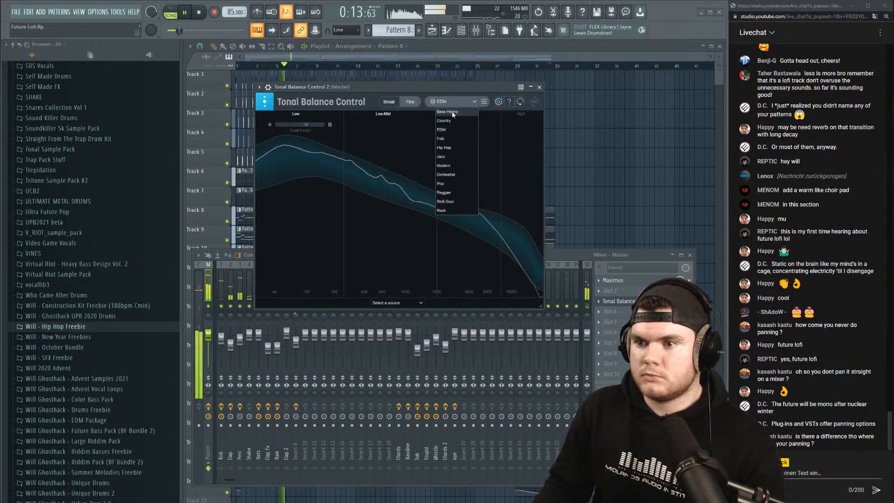
{"action": "left_click", "coordinate": [452, 112]}
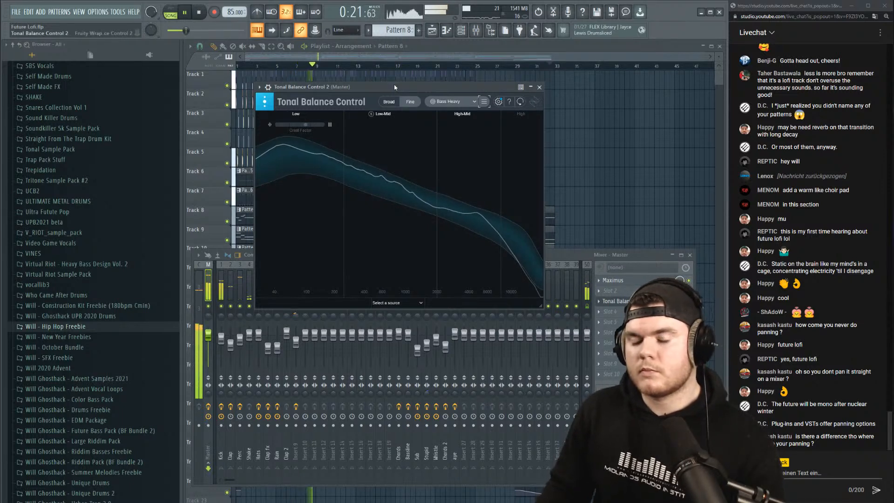
{"action": "key", "text": "space"}
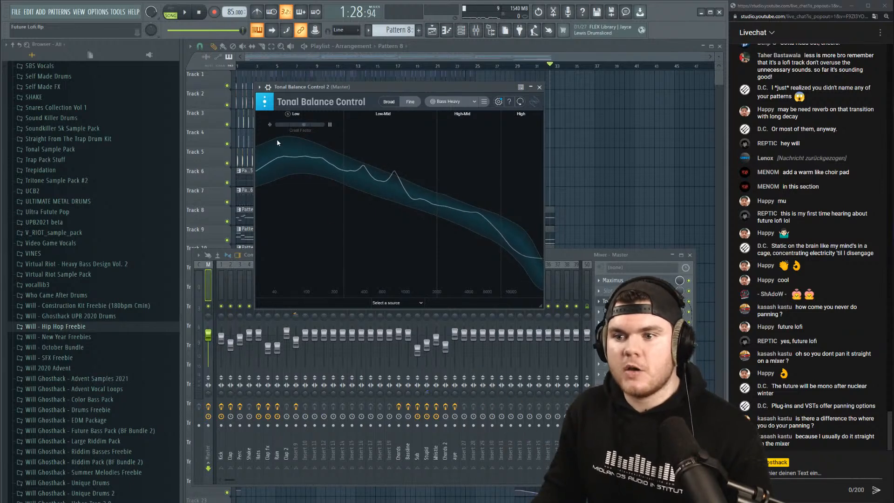
Lower the post gain of the low band in Maximus to about -1.1 dB, turn soloing off and recheck the tonal balance.
{"action": "left_click", "coordinate": [600, 281]}
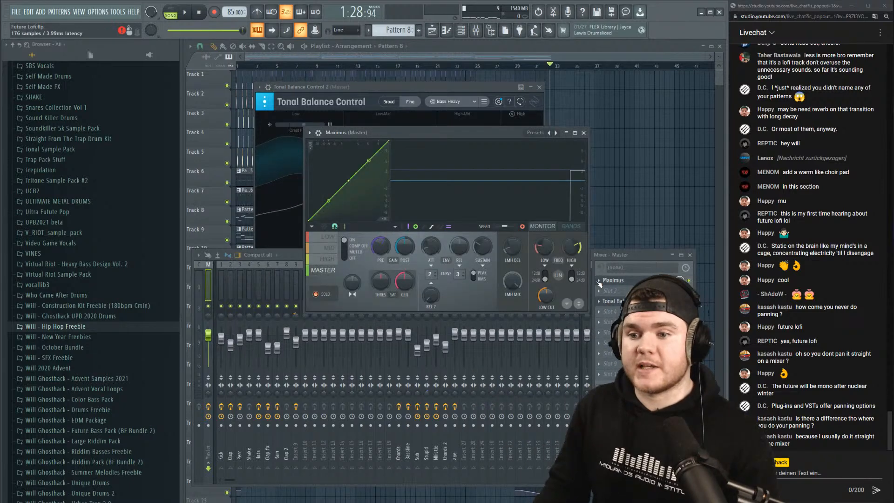
{"action": "left_click", "coordinate": [332, 237]}
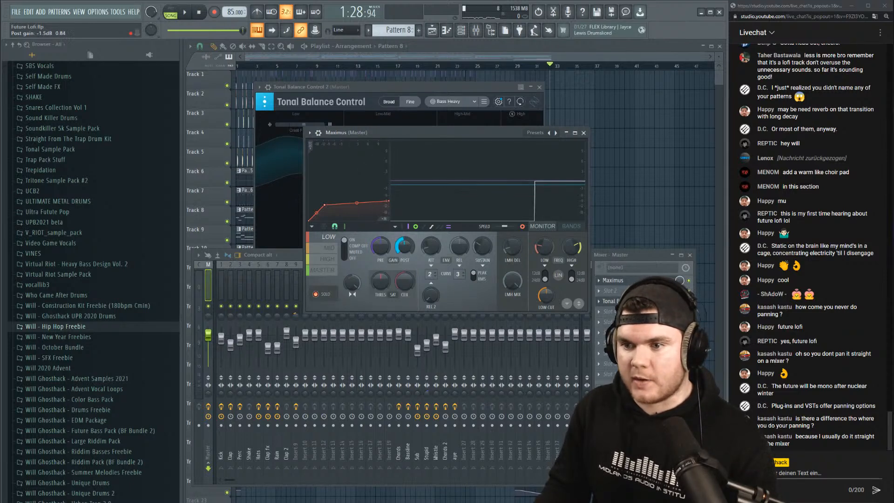
{"action": "key", "text": "space"}
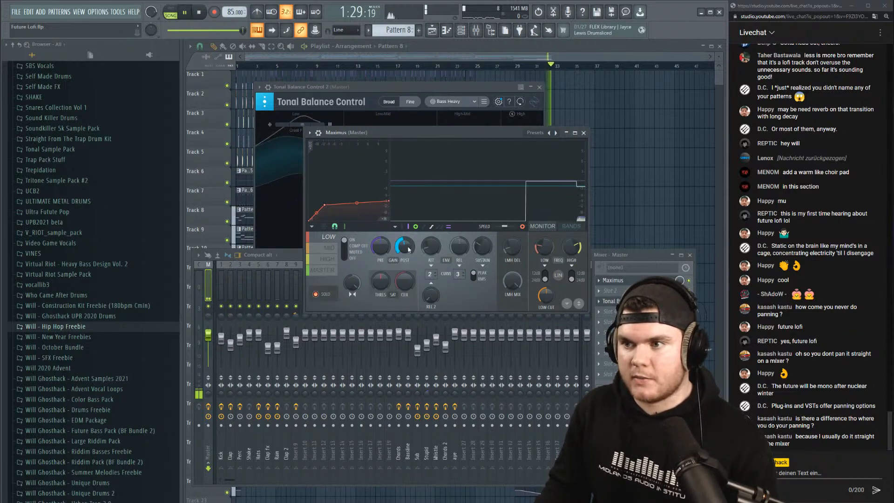
{"action": "left_click", "coordinate": [325, 270]}
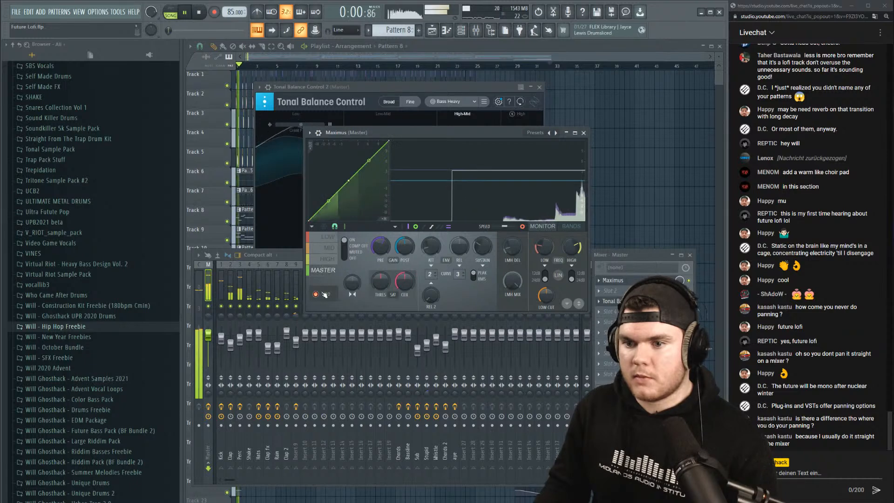
{"action": "left_click", "coordinate": [328, 237]}
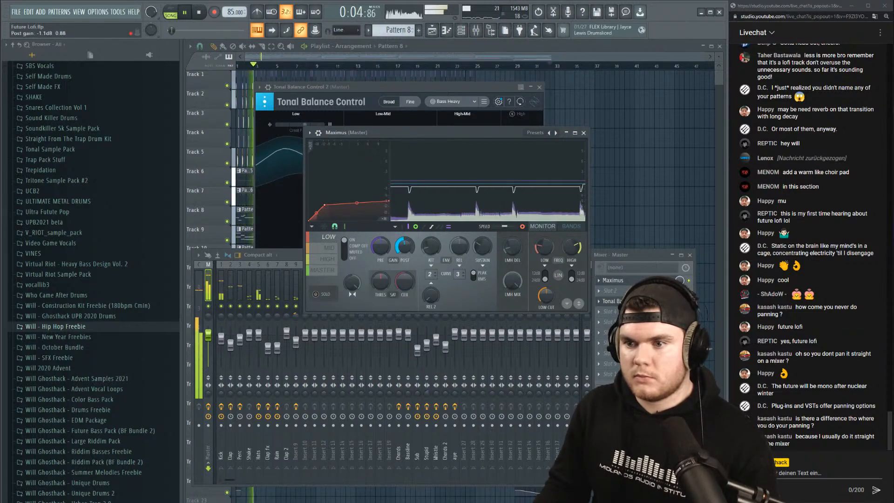
{"action": "left_click", "coordinate": [414, 87]}
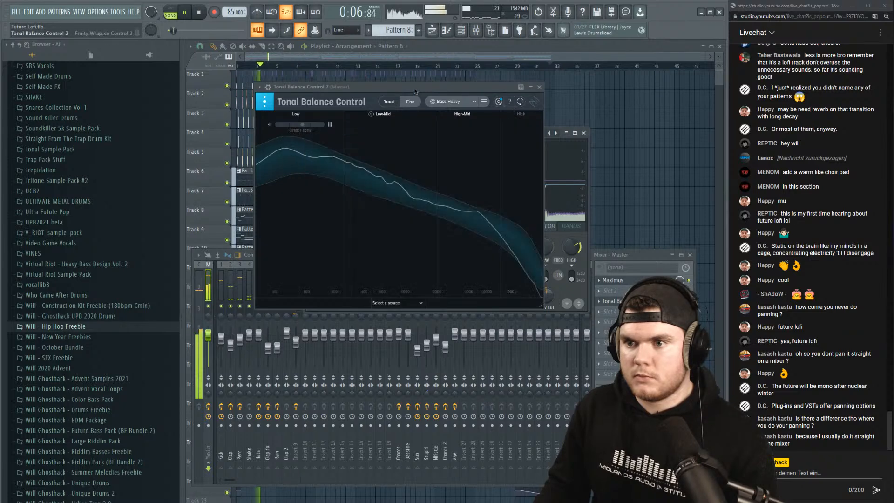
{"action": "left_click", "coordinate": [539, 87]}
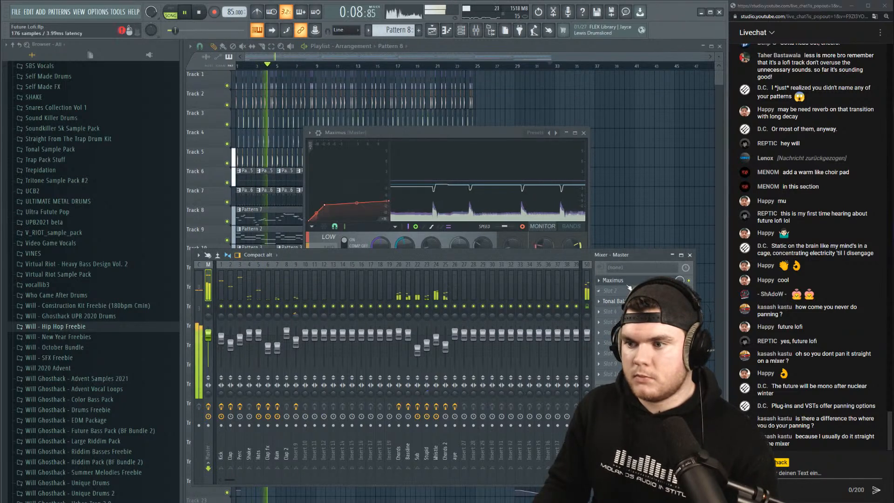
Close Maximus, then solo and select the Kick mixer track.
{"action": "left_click", "coordinate": [583, 133]}
{"action": "right_click", "coordinate": [222, 306]}
{"action": "left_click", "coordinate": [222, 292]}
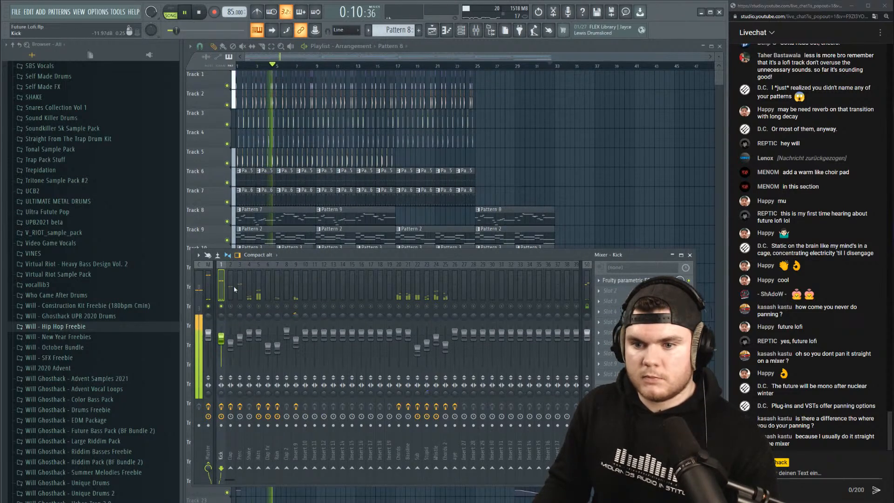
In the Kick's Fruity parametric EQ 2, dip the low-mid band and cut band 2 to about -7.7 dB at 104 Hz.
{"action": "left_click", "coordinate": [615, 280]}
{"action": "mouse_move", "coordinate": [474, 254]}
{"action": "left_mouse_down"}
{"action": "mouse_move", "coordinate": [471, 236]}
{"action": "mouse_move", "coordinate": [482, 273]}
{"action": "mouse_move", "coordinate": [465, 247]}
{"action": "mouse_move", "coordinate": [470, 229]}
{"action": "mouse_move", "coordinate": [459, 209]}
{"action": "mouse_move", "coordinate": [468, 275]}
{"action": "mouse_move", "coordinate": [468, 267]}
{"action": "left_mouse_up"}
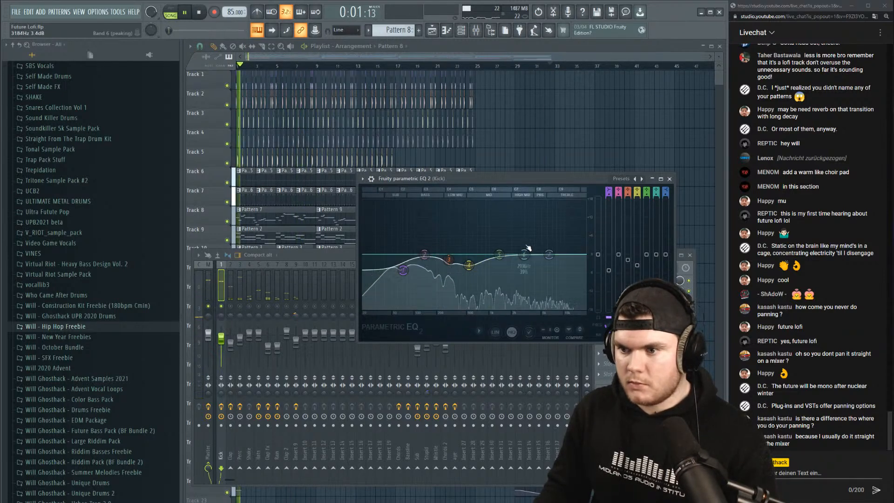
{"action": "left_click_drag", "start_coordinate": [432, 231], "coordinate": [413, 282]}
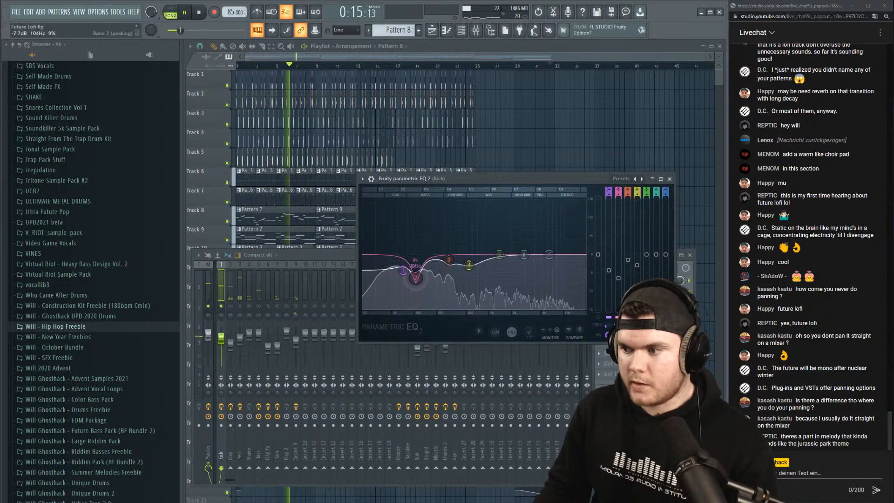
Turn off the Kick solo and roll off the Kick's highs with the last band of its EQ, then stop playback.
{"action": "left_click", "coordinate": [214, 293]}
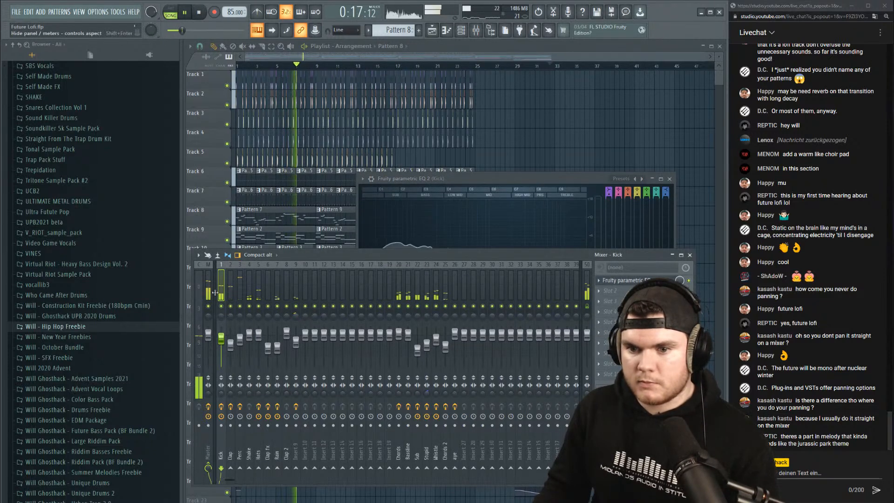
{"action": "left_click", "coordinate": [623, 281]}
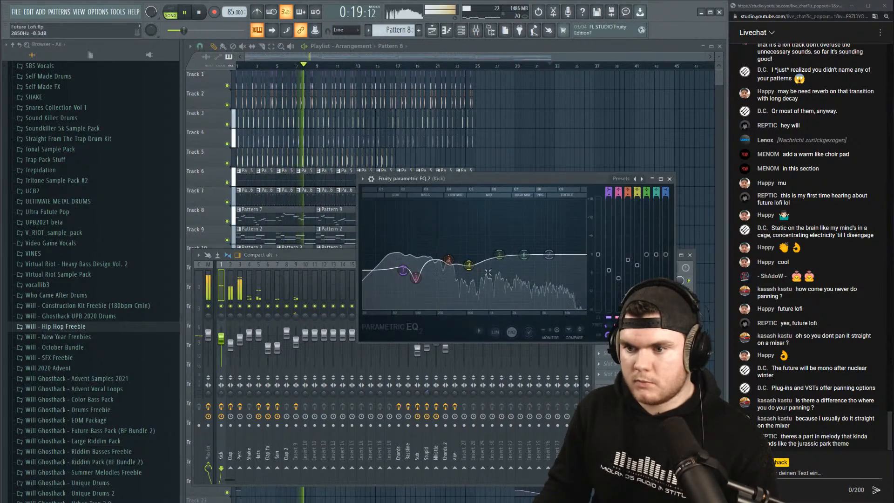
{"action": "left_click_drag", "start_coordinate": [549, 255], "coordinate": [567, 308]}
{"action": "scroll", "coordinate": [559, 308], "scroll_direction": "up", "scroll_amount": 4}
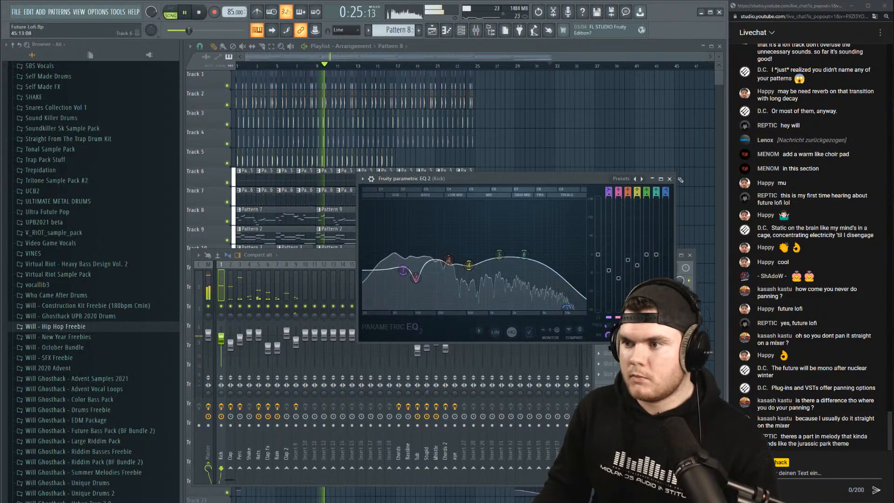
{"action": "left_click", "coordinate": [670, 179]}
{"action": "key", "text": "space"}
Remove Tonal Balance Control 2 from slot 3 of the Master track and hide the mixer.
{"action": "left_click", "coordinate": [209, 282]}
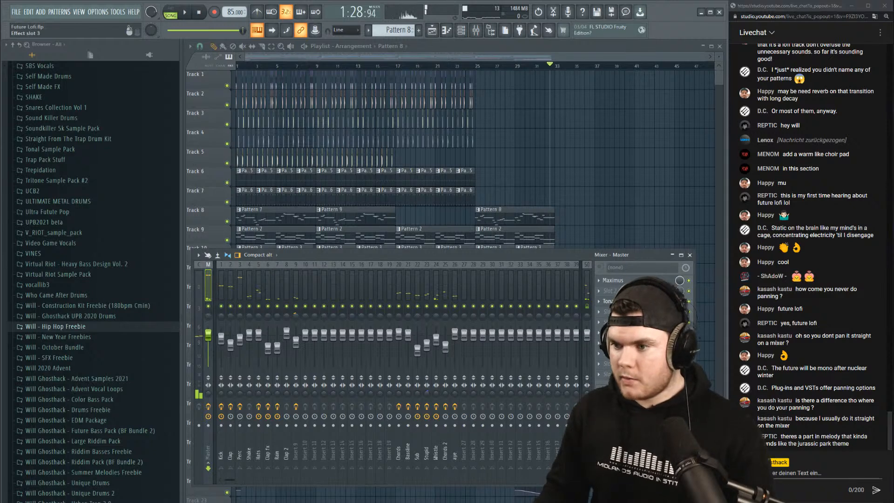
{"action": "left_click", "coordinate": [622, 301]}
{"action": "left_click", "coordinate": [598, 301]}
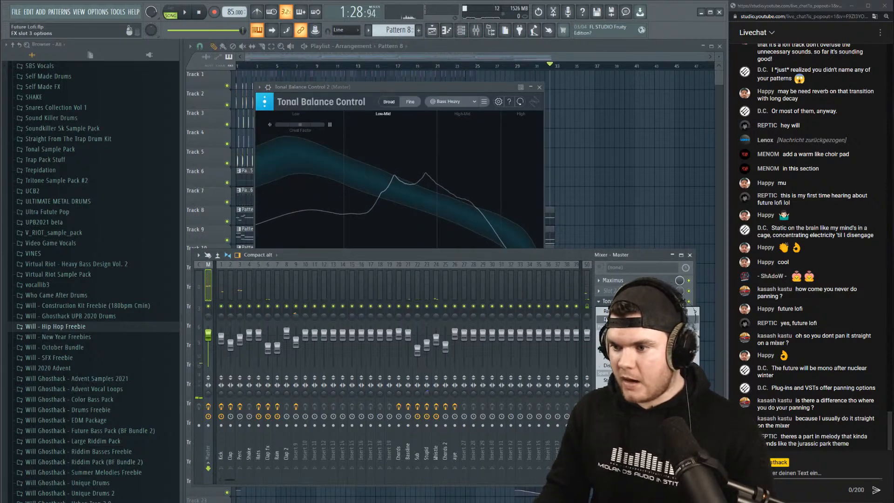
{"action": "left_click", "coordinate": [607, 319]}
{"action": "left_click", "coordinate": [306, 285]}
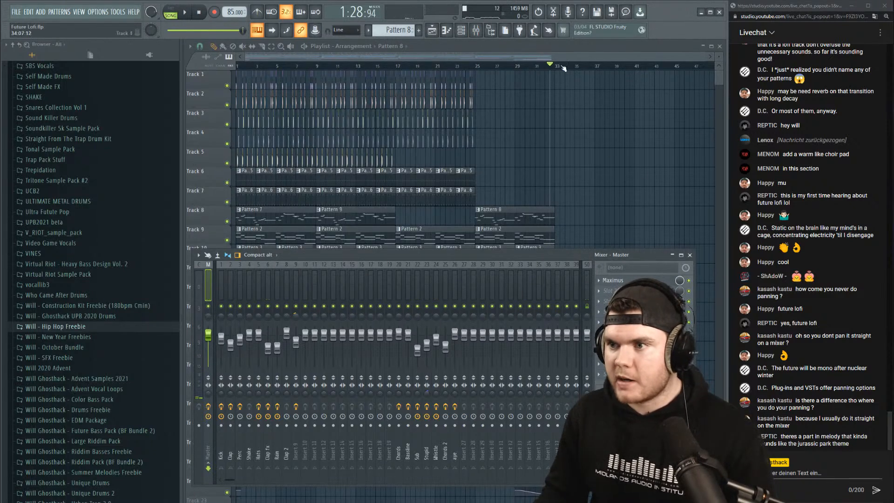
{"action": "key", "text": "F9"}
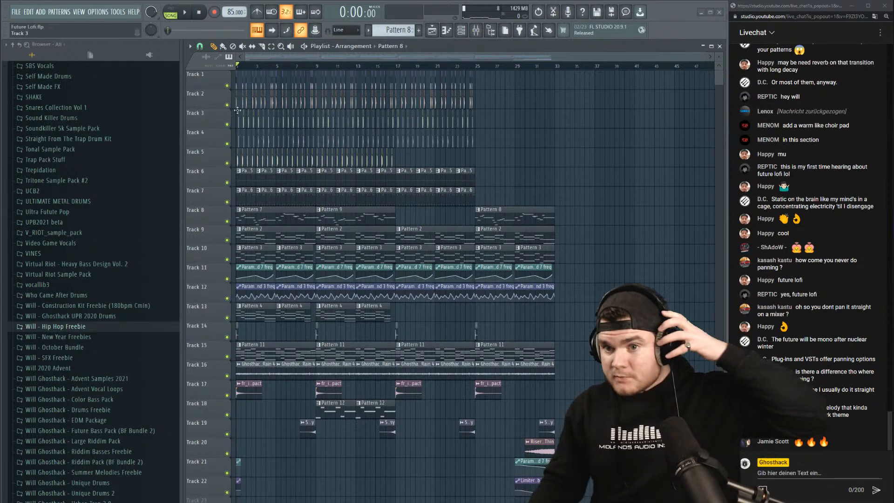
Play the arrangement and solo the Whistle and Chords mixer tracks in turn, ending with soloing off.
{"action": "left_click", "coordinate": [186, 13]}
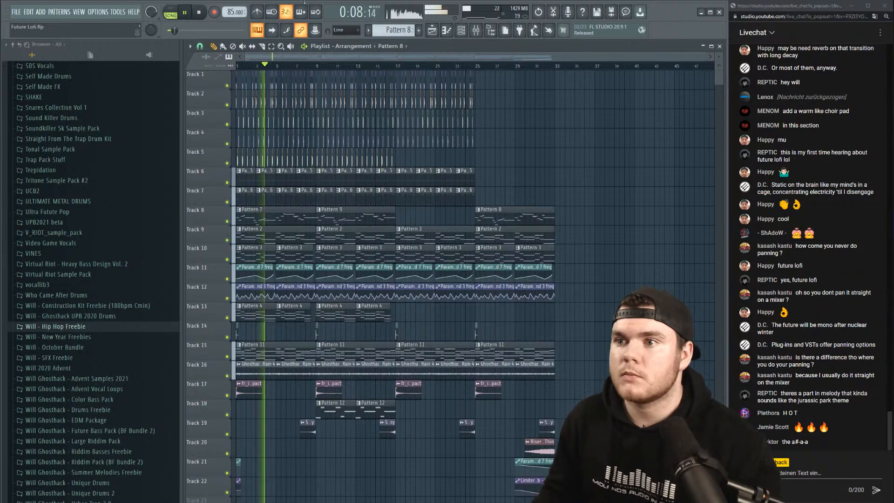
{"action": "left_click", "coordinate": [475, 30]}
{"action": "right_click", "coordinate": [427, 306]}
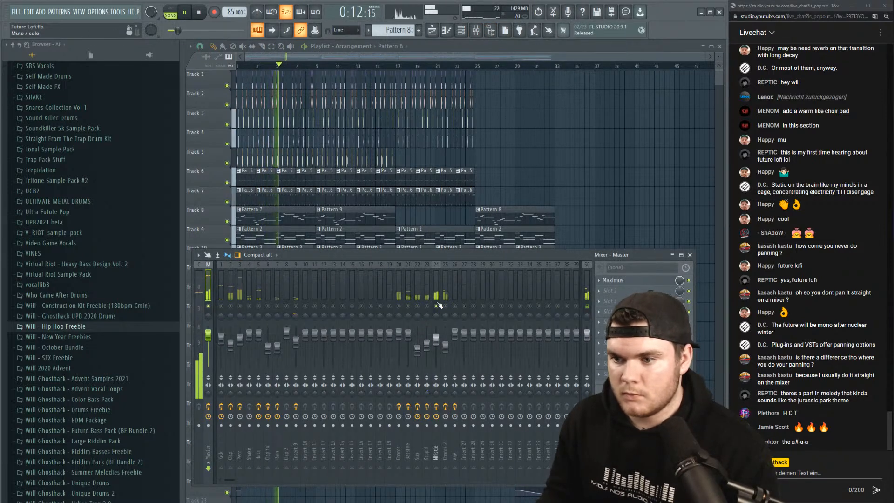
{"action": "right_click", "coordinate": [398, 306]}
{"action": "left_click", "coordinate": [400, 292]}
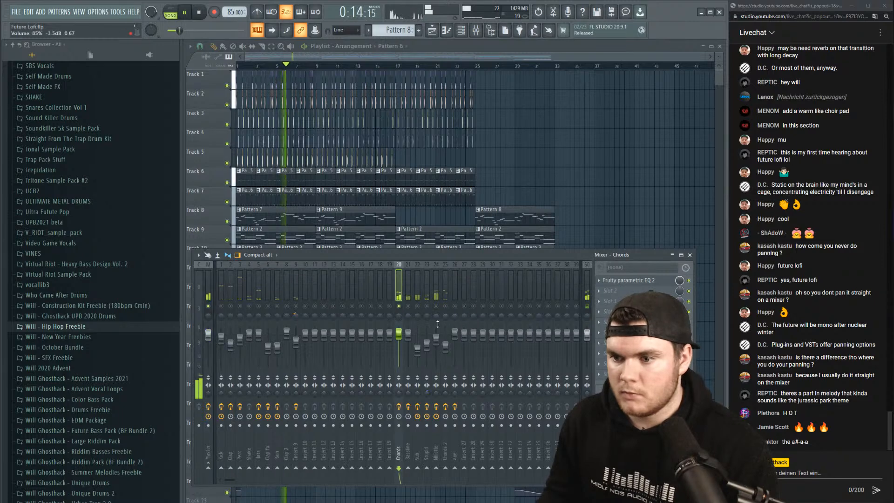
{"action": "right_click", "coordinate": [398, 305]}
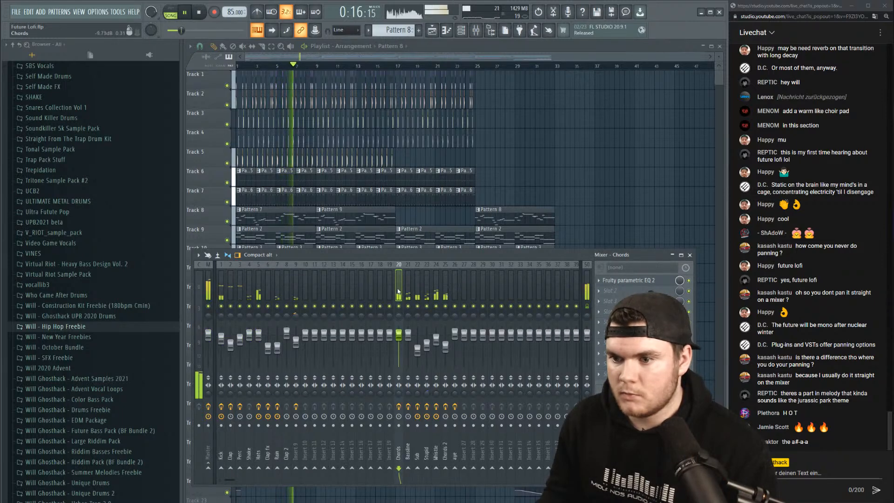
In the Chords track's Fruity parametric EQ 2, move band 5 to a cut of about -2.2 dB at 5662 Hz.
{"action": "left_click", "coordinate": [620, 280]}
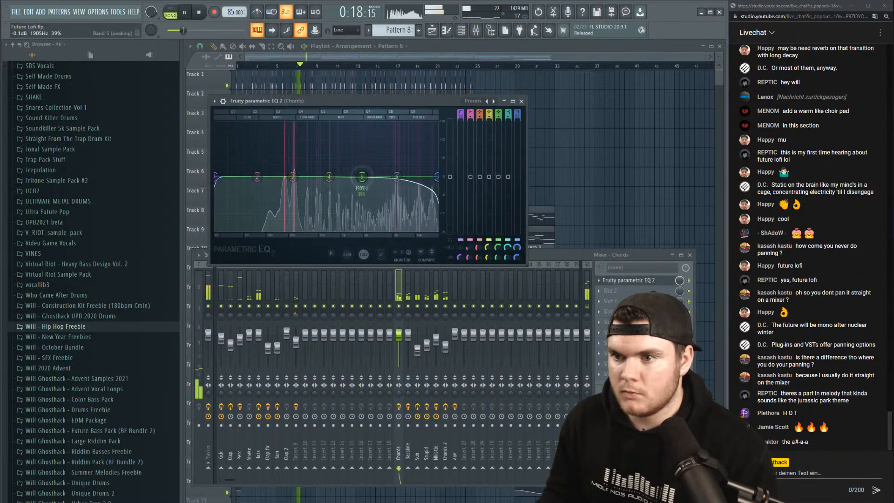
{"action": "left_click_drag", "start_coordinate": [362, 176], "coordinate": [396, 138]}
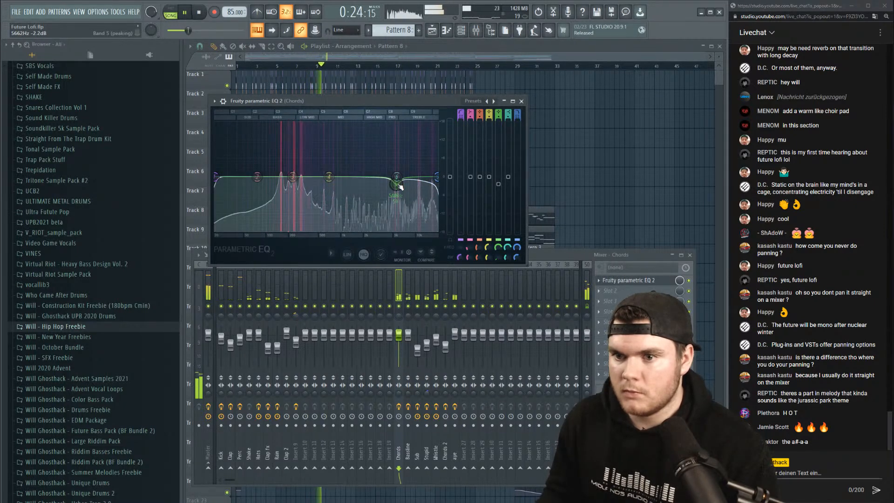
{"action": "left_click", "coordinate": [403, 335]}
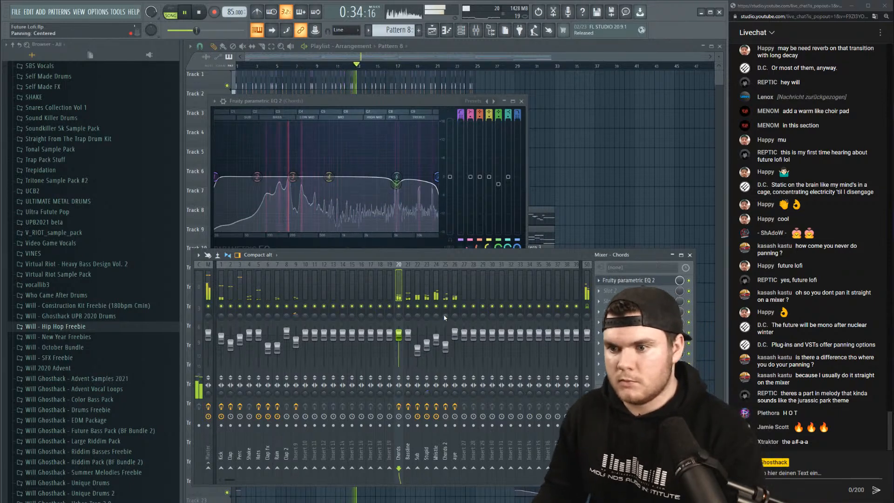
Lower the Whistle mixer track's volume slightly, stop playback and close the Chords EQ.
{"action": "left_click_drag", "start_coordinate": [437, 337], "coordinate": [436, 340]}
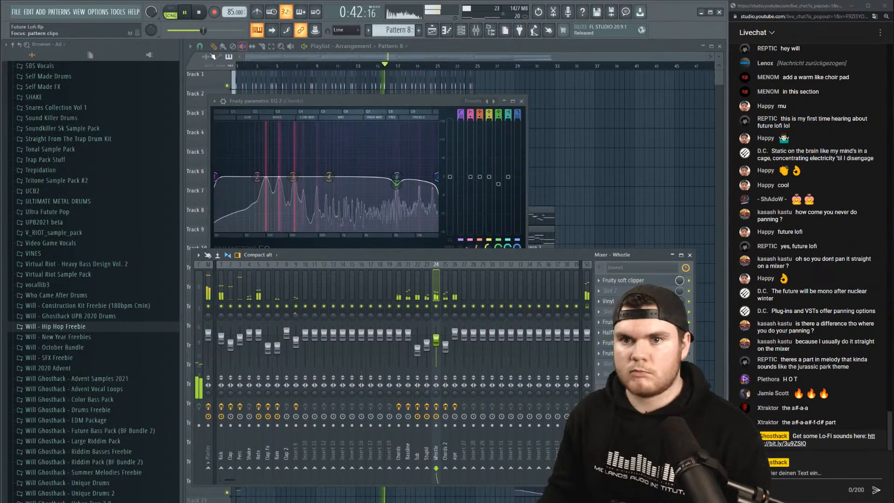
{"action": "left_click", "coordinate": [200, 13]}
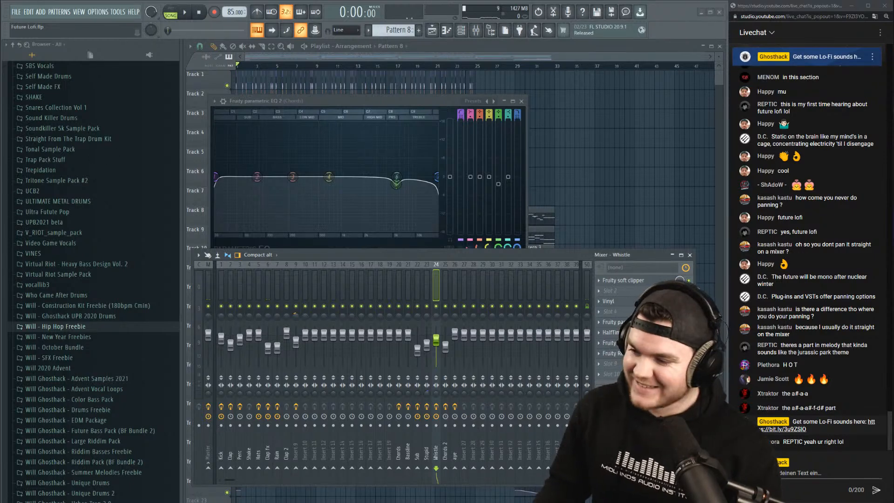
{"action": "left_click", "coordinate": [522, 102]}
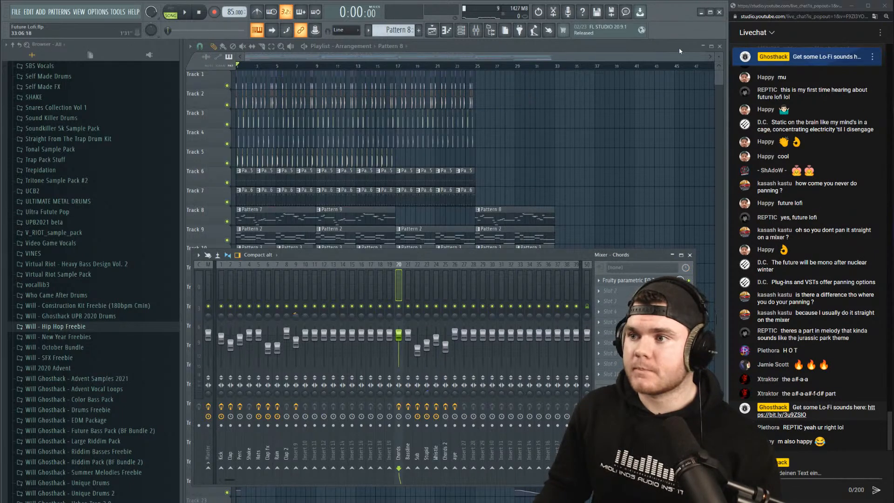
Zoom the playlist in, then play the arrangement from the start with the Whistle mixer track soloed.
{"action": "left_click_drag", "start_coordinate": [706, 56], "coordinate": [591, 57]}
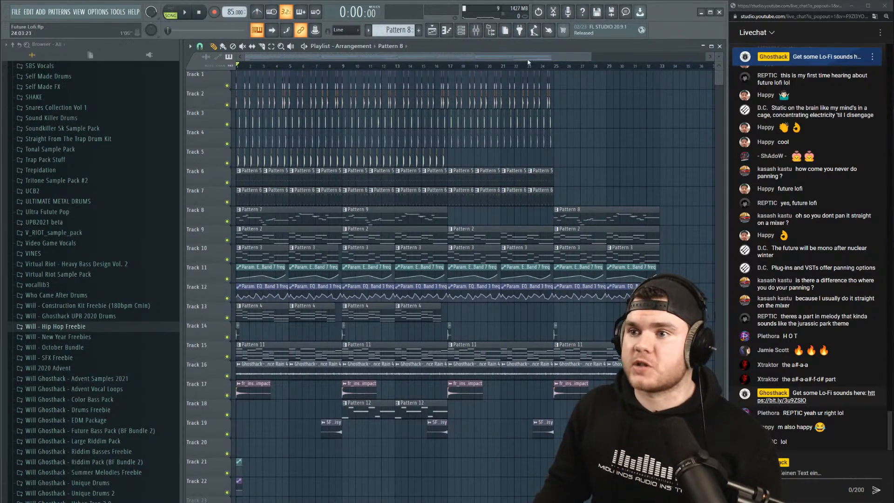
{"action": "left_click", "coordinate": [469, 32]}
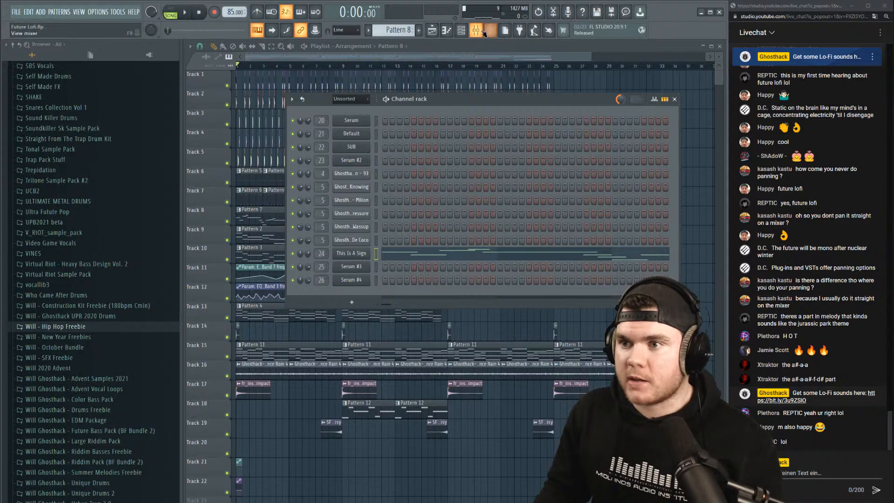
{"action": "left_click", "coordinate": [487, 30]}
{"action": "key", "text": "space"}
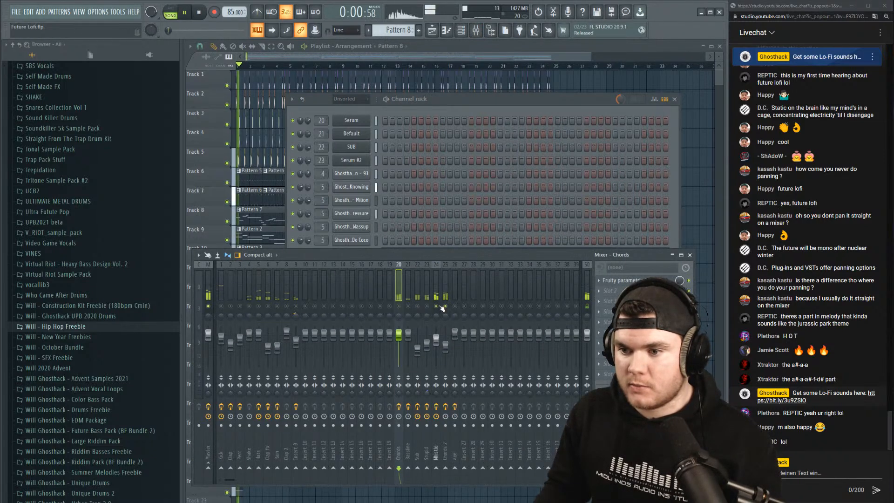
{"action": "left_click", "coordinate": [436, 338]}
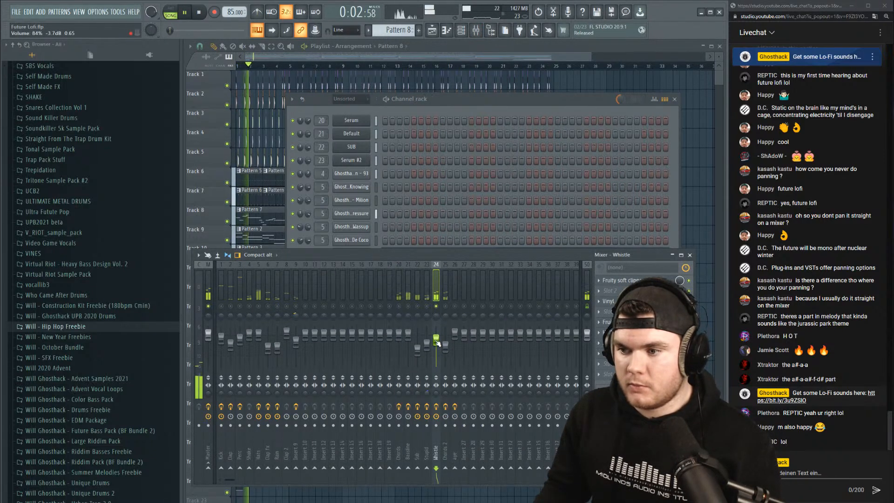
{"action": "key", "text": "space"}
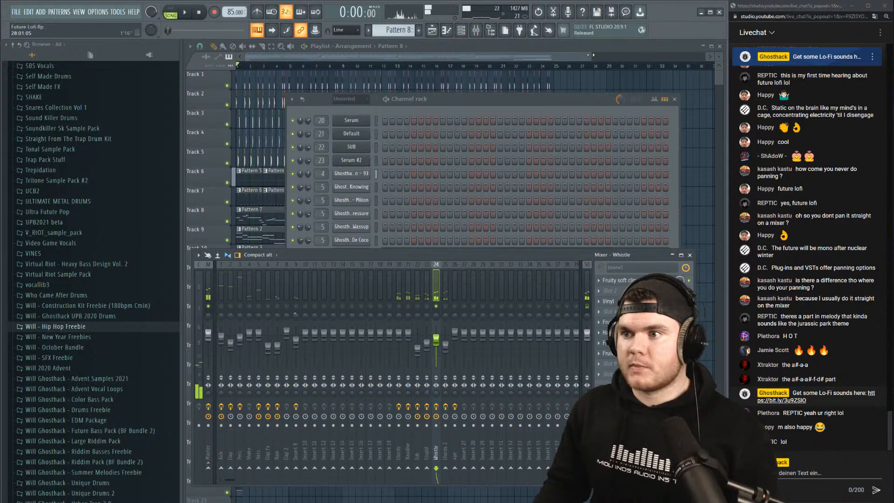
Raise Vib Speed to 64% and Vibrato to 31% on the FLEX channel This Is A Sign, then check it with and without solo.
{"action": "left_click", "coordinate": [461, 31]}
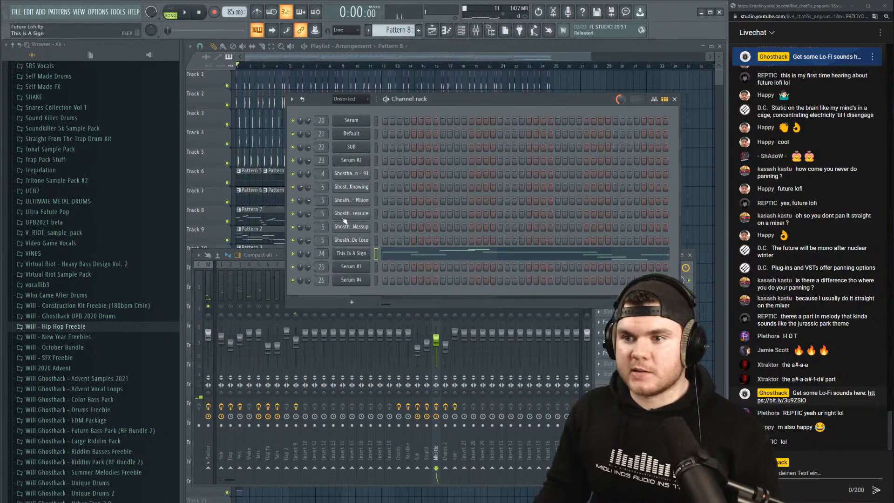
{"action": "left_click", "coordinate": [365, 254]}
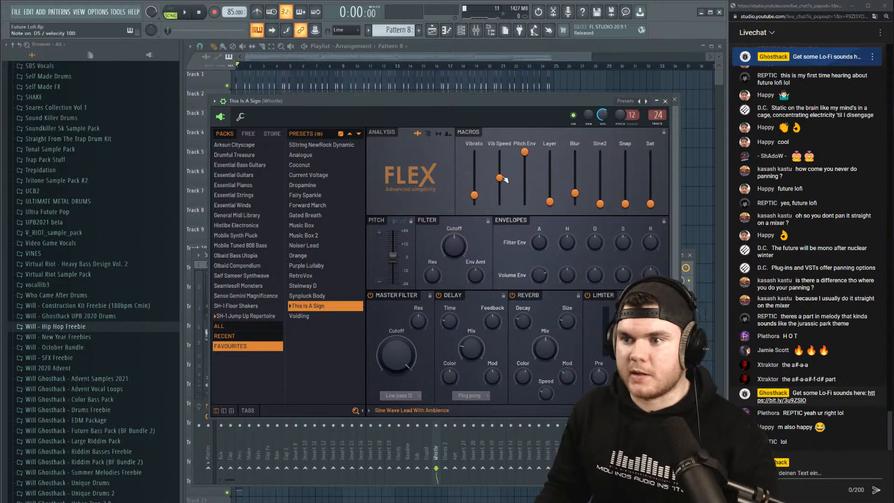
{"action": "left_click_drag", "start_coordinate": [475, 196], "coordinate": [498, 172]}
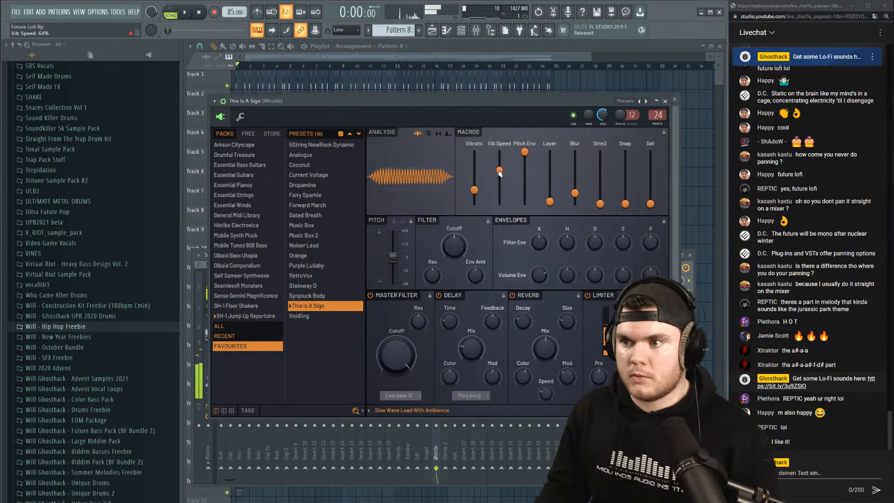
{"action": "key", "text": "space"}
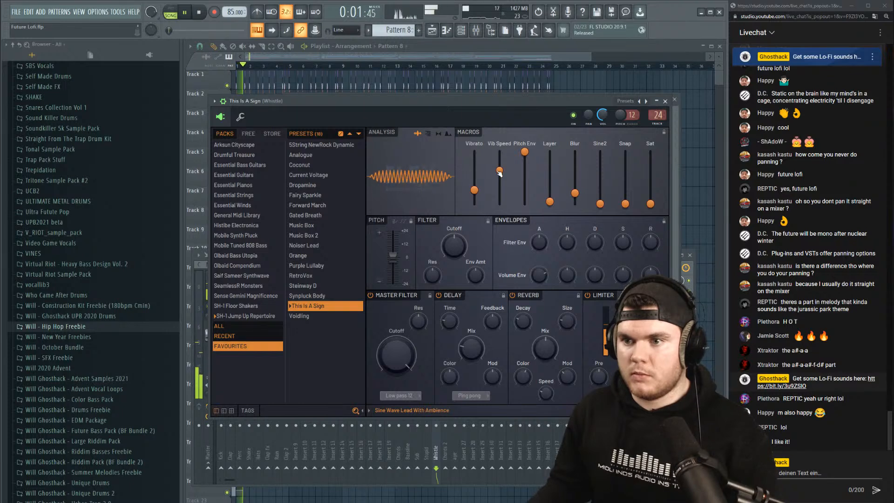
{"action": "left_click_drag", "start_coordinate": [473, 189], "coordinate": [474, 187]}
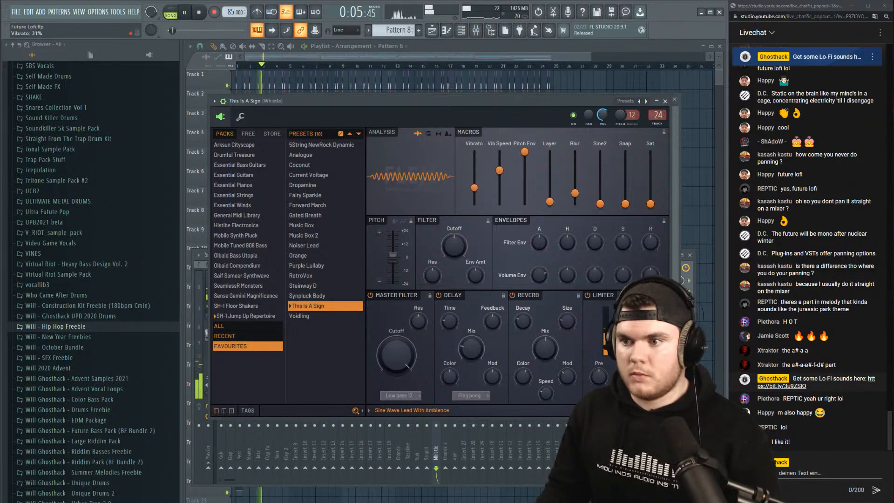
{"action": "left_click", "coordinate": [665, 101]}
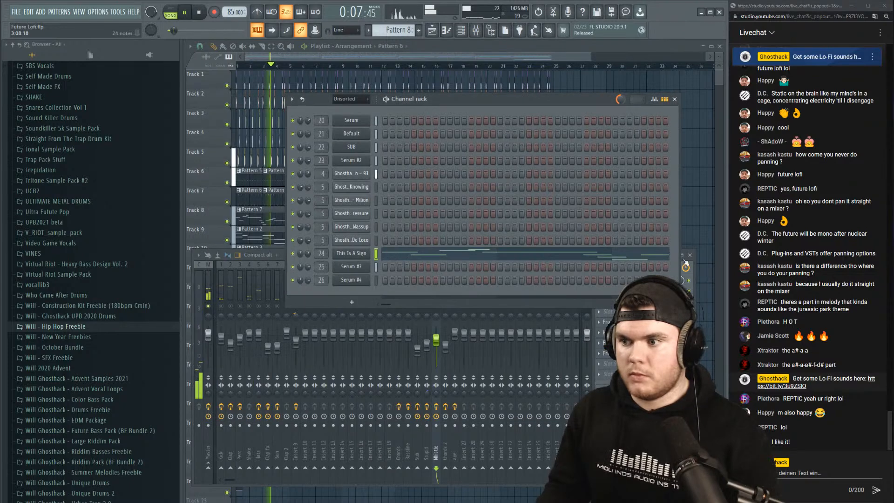
{"action": "left_click", "coordinate": [444, 307]}
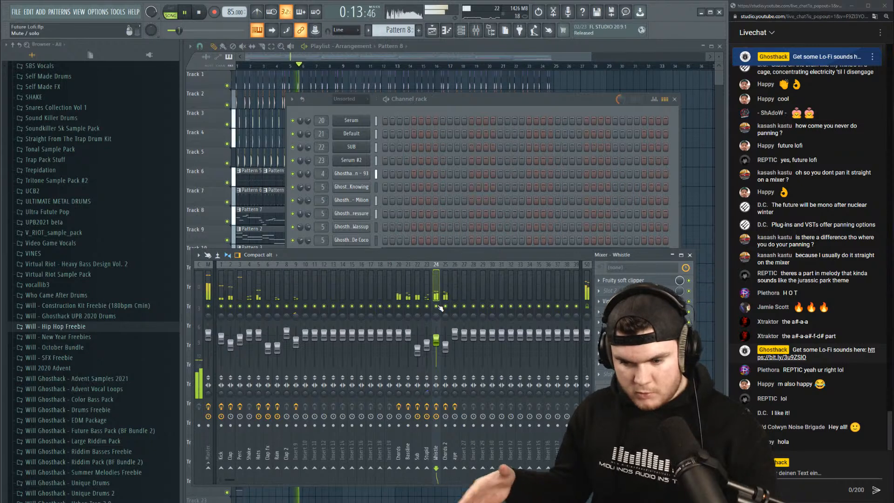
{"action": "key", "text": "space"}
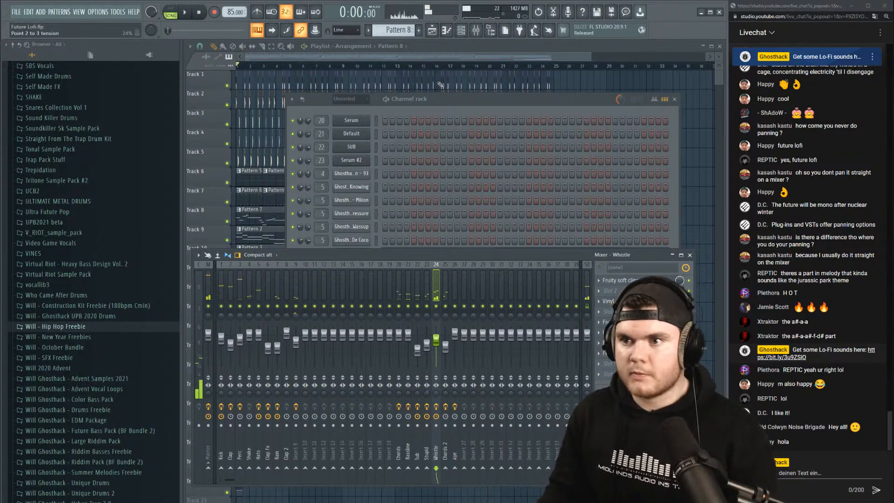
Bring the playlist to the front, hide the browser and zoom out to fit the whole arrangement.
{"action": "left_click", "coordinate": [443, 48]}
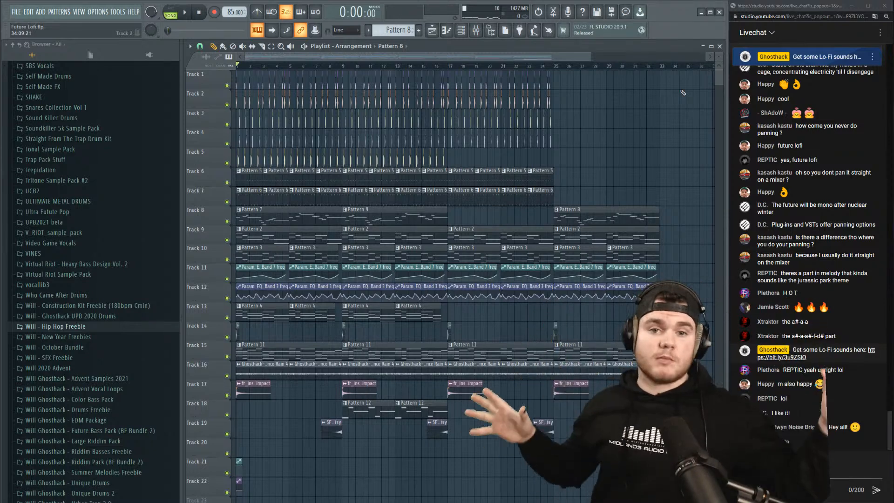
{"action": "left_click_drag", "start_coordinate": [590, 56], "coordinate": [638, 56]}
{"action": "left_click", "coordinate": [490, 29]}
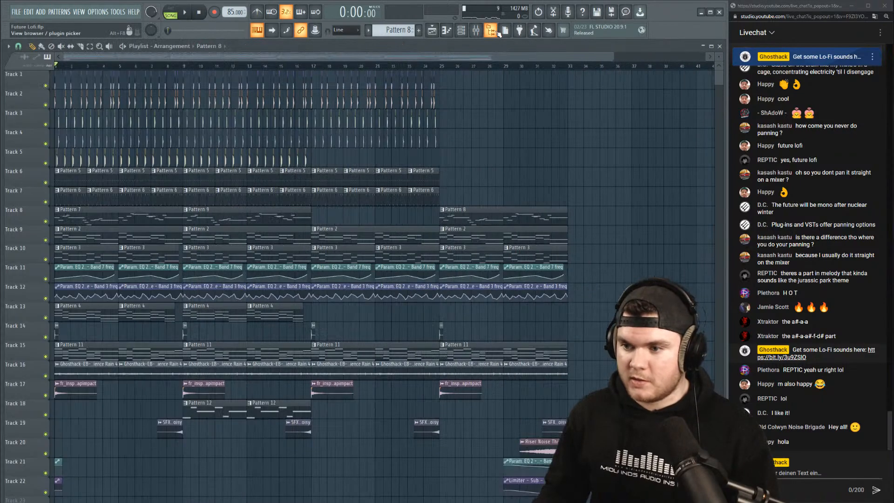
{"action": "left_click_drag", "start_coordinate": [614, 58], "coordinate": [683, 66]}
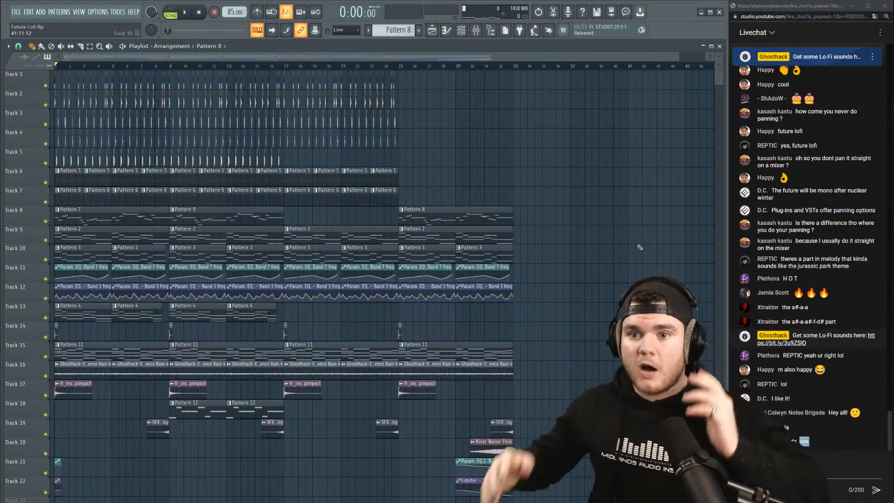
Set the whole arrangement as the playback range, deselect the clips, listen through it while checking the mixer, and stop.
{"action": "key", "text": "ctrl+a"}
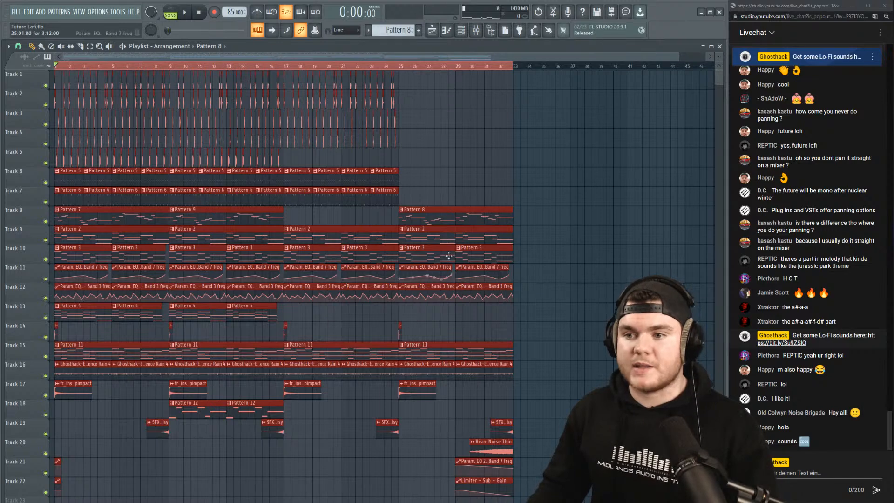
{"action": "left_click", "coordinate": [567, 206]}
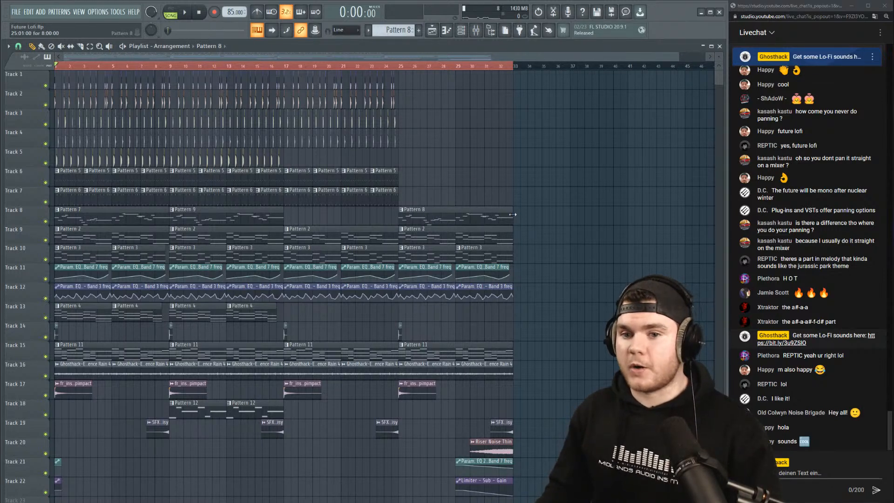
{"action": "left_click", "coordinate": [189, 12]}
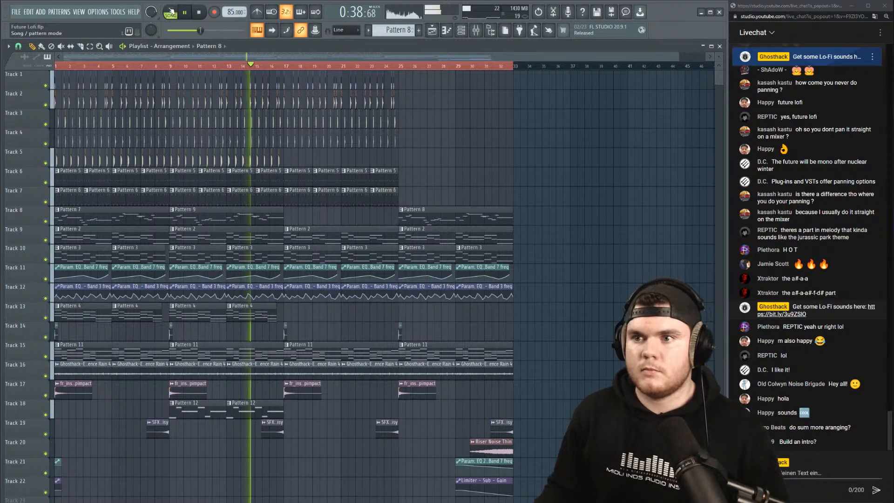
{"action": "left_click", "coordinate": [479, 31]}
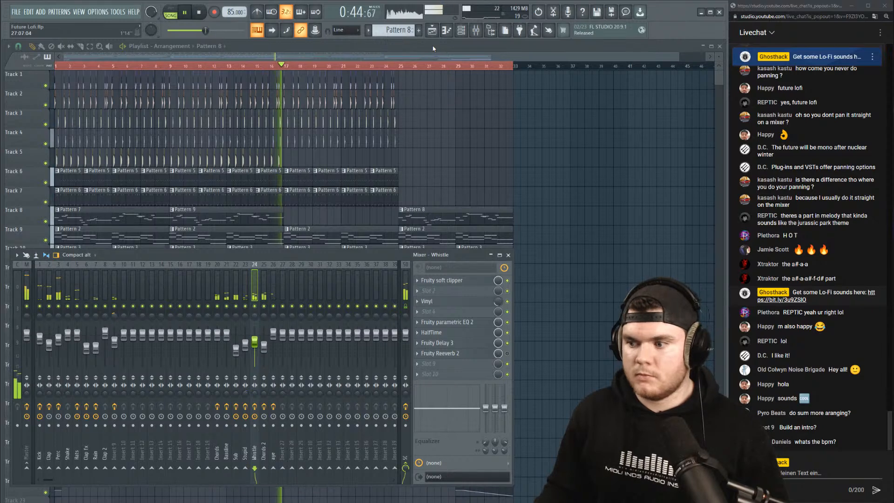
{"action": "key", "text": "F9"}
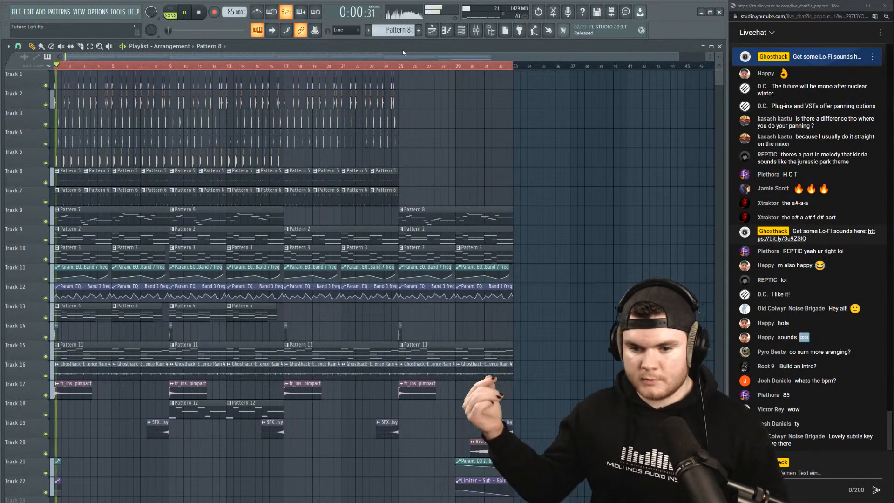
{"action": "left_click", "coordinate": [206, 14]}
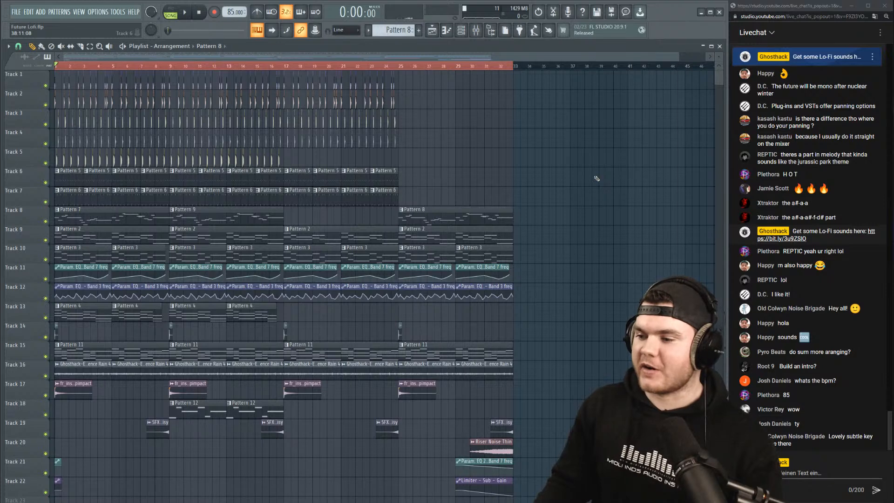
Clear the time selection and extend the final Pattern 8 clip on Track 8 to about bar 44.
{"action": "right_click", "coordinate": [561, 294]}
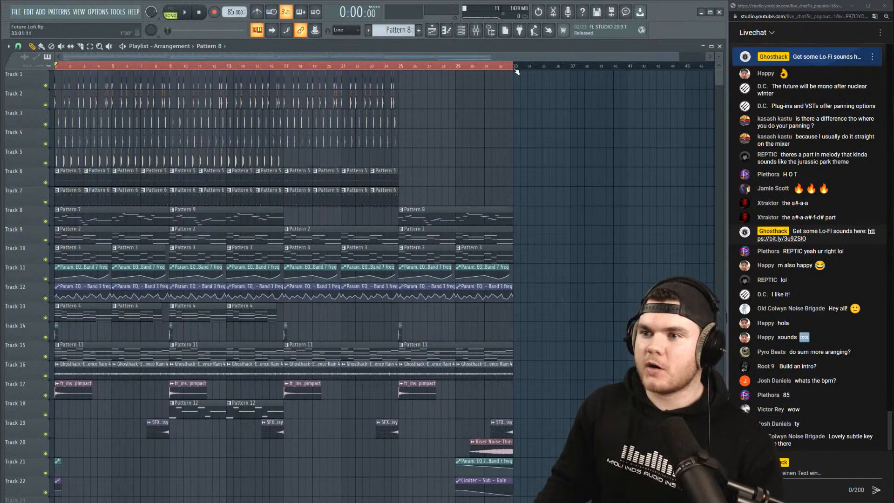
{"action": "scroll", "coordinate": [516, 70], "scroll_direction": "down", "scroll_amount": 1}
{"action": "left_click_drag", "start_coordinate": [502, 68], "coordinate": [41, 63]}
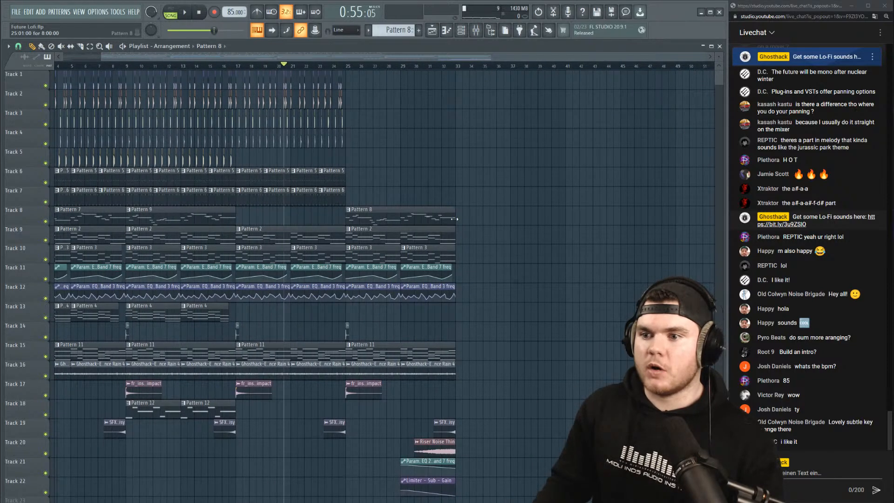
{"action": "left_click_drag", "start_coordinate": [454, 219], "coordinate": [861, 210]}
{"action": "left_click_drag", "start_coordinate": [487, 66], "coordinate": [569, 66]}
{"action": "scroll", "coordinate": [554, 65], "scroll_direction": "down", "scroll_amount": 3}
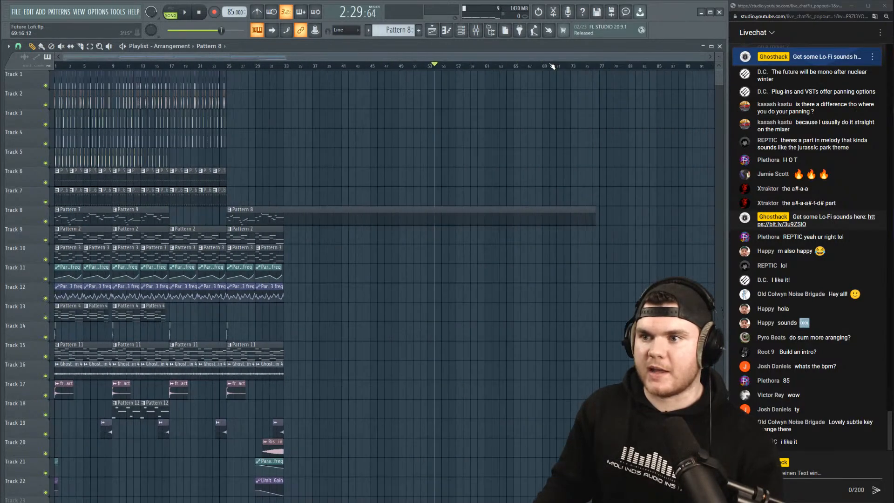
{"action": "left_click_drag", "start_coordinate": [432, 67], "coordinate": [367, 73]}
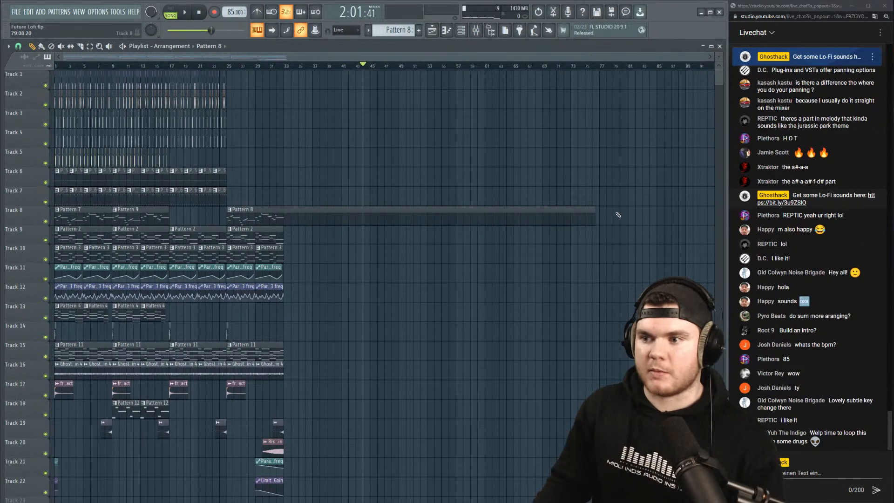
{"action": "left_click_drag", "start_coordinate": [594, 210], "coordinate": [365, 214]}
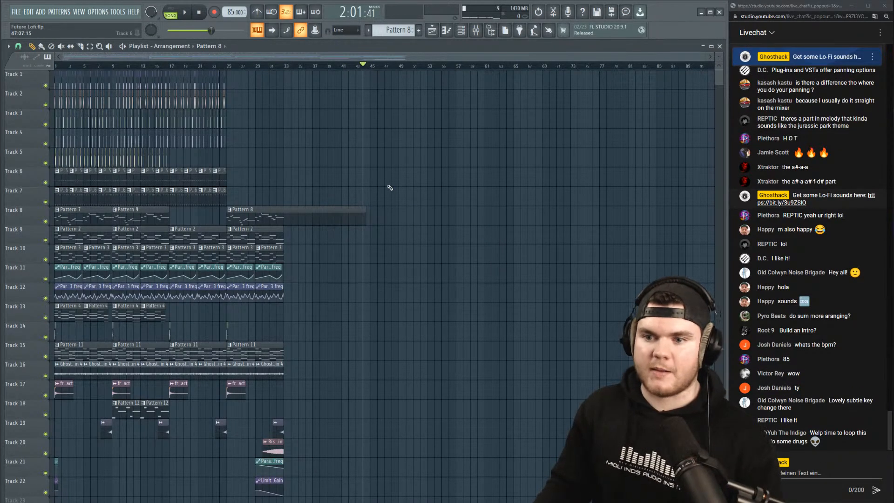
Move all playlist clips so the arrangement starts at bar 12, and trim the empty tail of the final Pattern 8 clip.
{"action": "scroll", "coordinate": [359, 237], "scroll_direction": "down", "scroll_amount": 4}
{"action": "left_click_drag", "start_coordinate": [418, 477], "coordinate": [57, 74]}
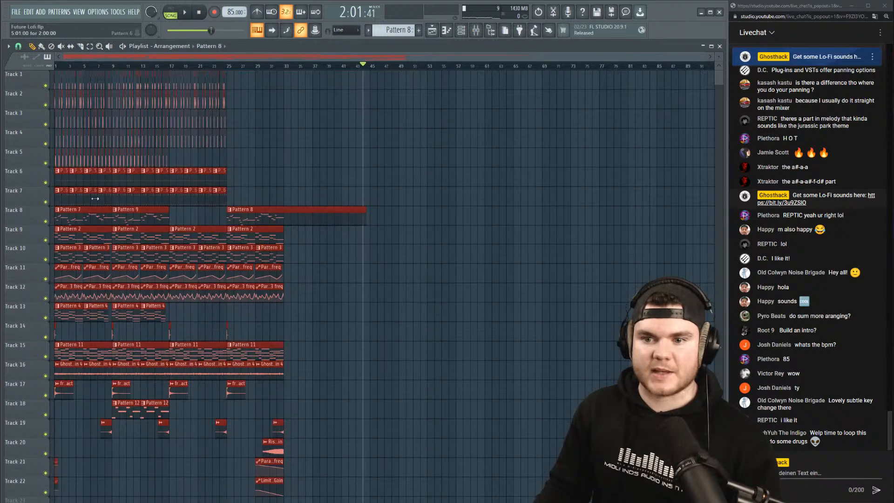
{"action": "left_click_drag", "start_coordinate": [92, 200], "coordinate": [172, 200]}
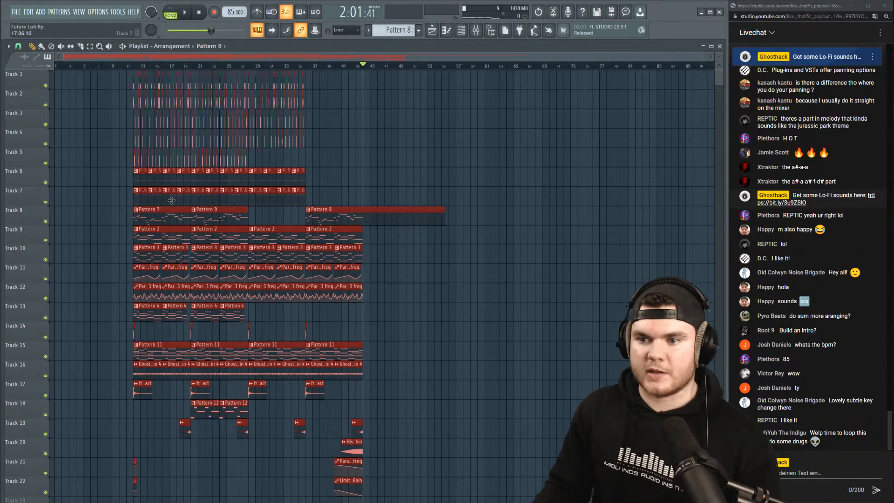
{"action": "left_click", "coordinate": [472, 215]}
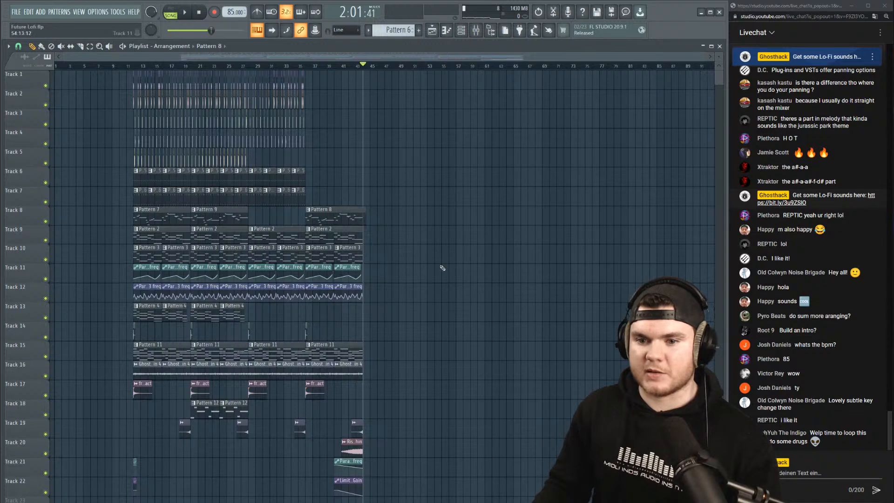
Try building an intro at bar 1 from copies of the rain ambience, Pattern 2 and Pattern 8 clips, soloing tracks to identify the parts.
{"action": "left_click_drag", "start_coordinate": [147, 367], "coordinate": [68, 366], "text": "shift"}
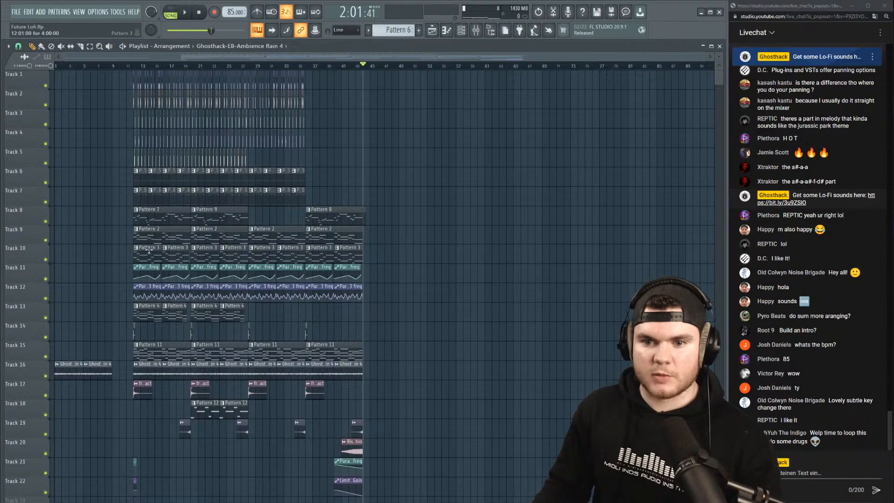
{"action": "right_click", "coordinate": [46, 259]}
{"action": "key", "text": "space"}
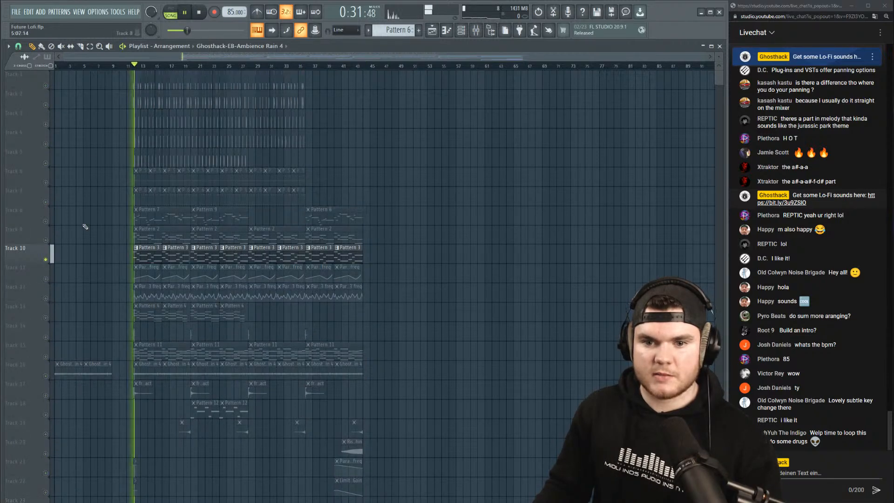
{"action": "right_click", "coordinate": [45, 240]}
{"action": "left_click_drag", "start_coordinate": [146, 236], "coordinate": [36, 238], "text": "shift"}
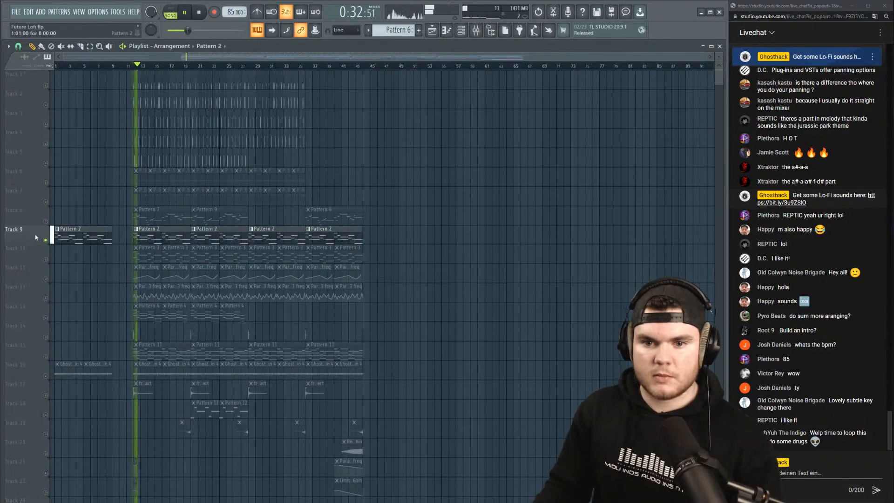
{"action": "key", "text": "space"}
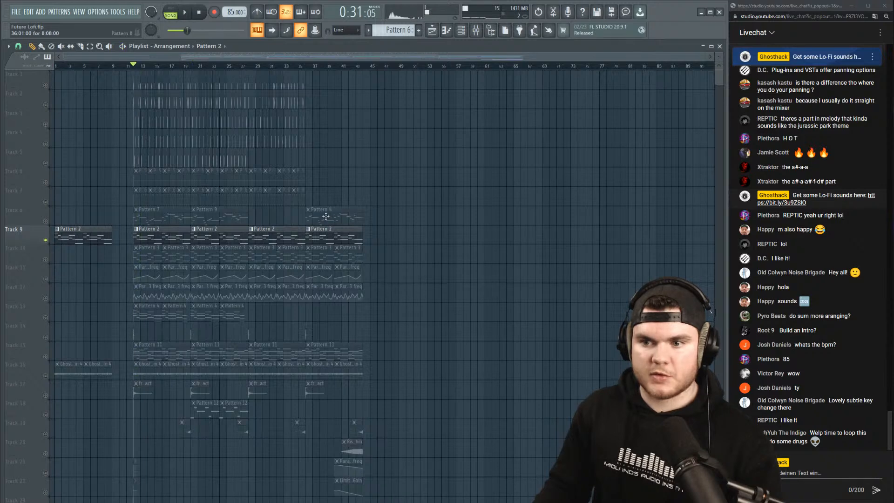
{"action": "right_click", "coordinate": [46, 222]}
{"action": "right_click", "coordinate": [46, 222]}
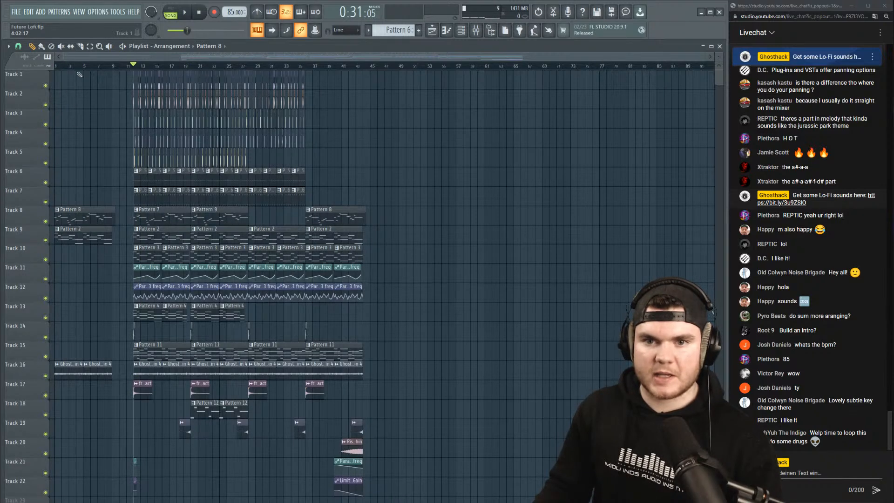
Listen to the intro from bar 1 and the main section from bar 12.
{"action": "left_click", "coordinate": [47, 64]}
{"action": "key", "text": "space"}
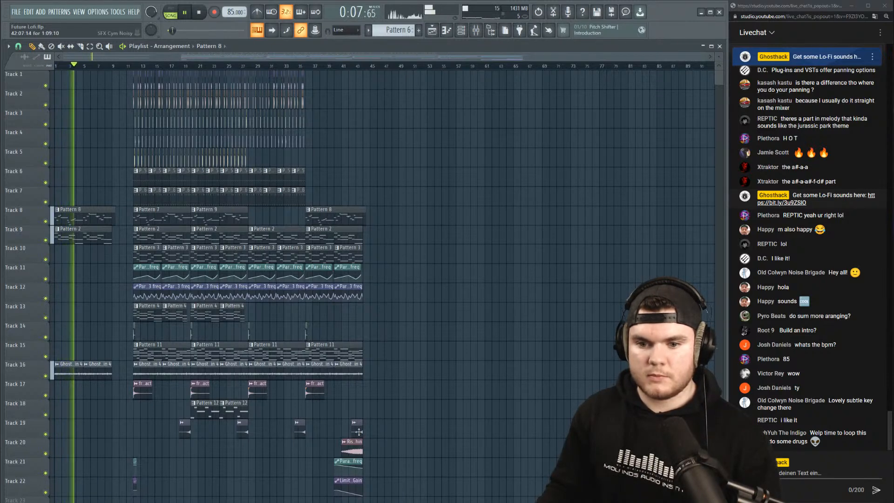
{"action": "left_click", "coordinate": [134, 67]}
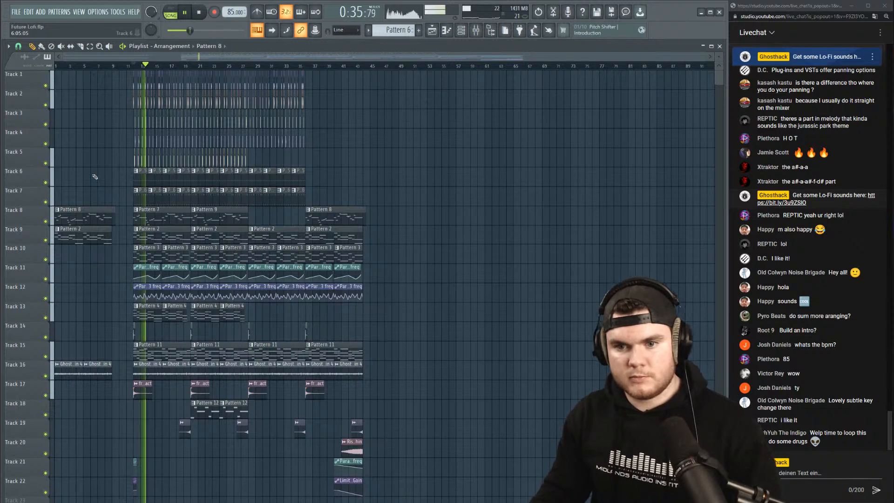
Stop playback, try a Pattern 4 clip at bar 5 on Track 13, and listen to the intro from there.
{"action": "key", "text": "space"}
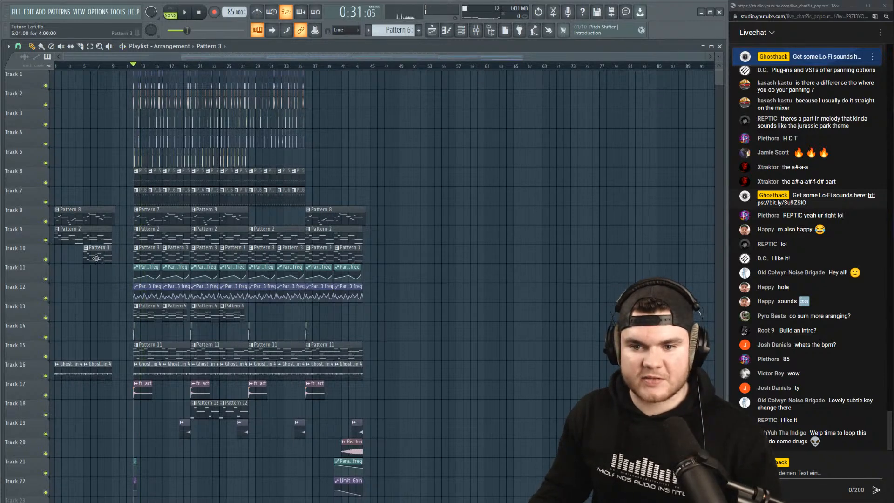
{"action": "left_click", "coordinate": [84, 66]}
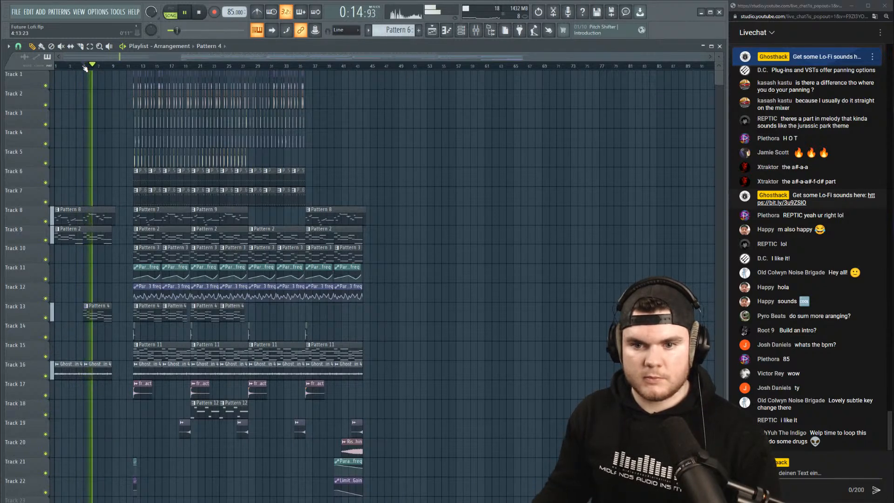
{"action": "key", "text": "space"}
Delete the Pattern 8, Pattern 2, Pattern 4 and rain ambience clips from the intro.
{"action": "right_click", "coordinate": [99, 216]}
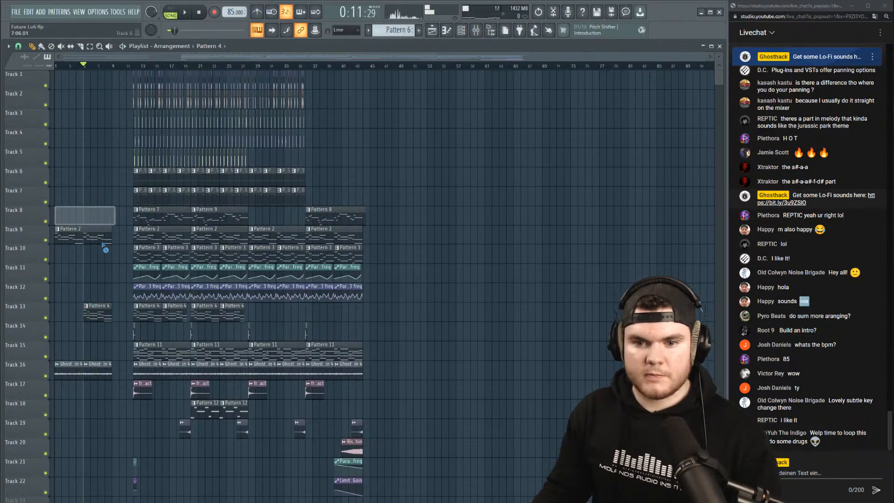
{"action": "right_click", "coordinate": [101, 238]}
{"action": "right_click", "coordinate": [100, 313]}
{"action": "right_click", "coordinate": [100, 371]}
{"action": "right_click", "coordinate": [67, 372]}
Move all remaining playlist clips back so the arrangement starts at bar 1, and deselect them.
{"action": "scroll", "coordinate": [86, 289], "scroll_direction": "down", "scroll_amount": 2}
{"action": "scroll", "coordinate": [87, 285], "scroll_direction": "up", "scroll_amount": 2}
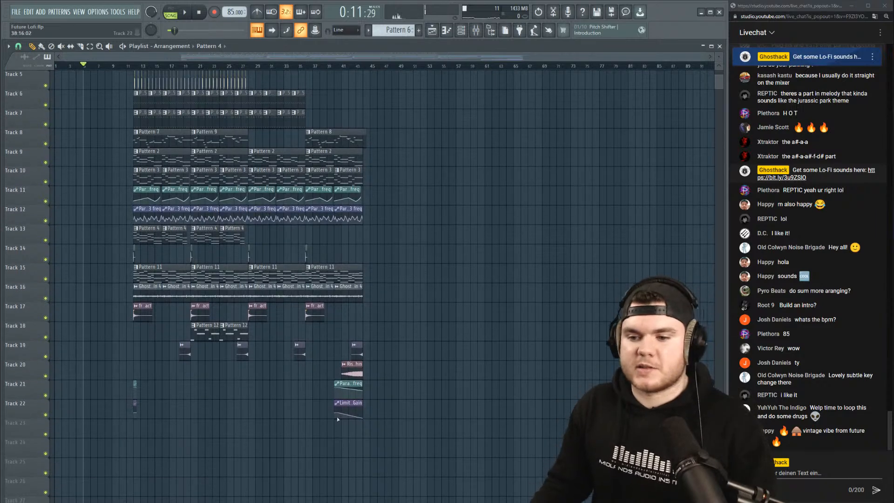
{"action": "key", "text": "ctrl+a"}
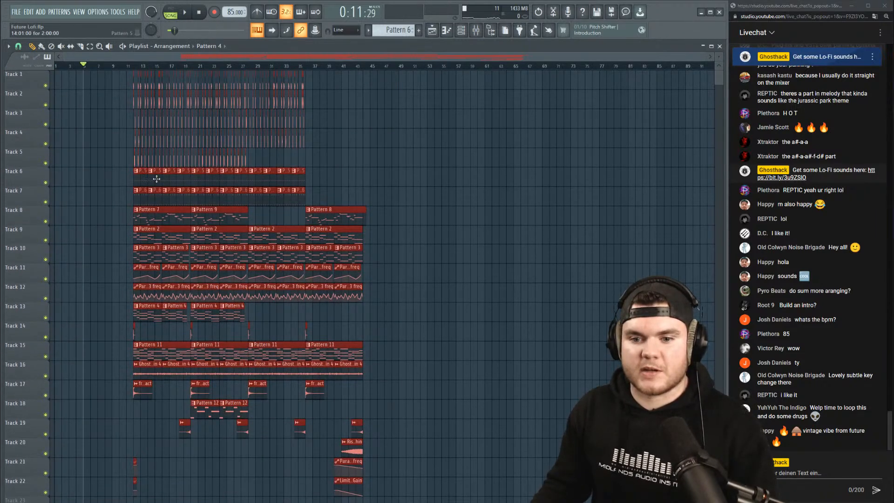
{"action": "left_click_drag", "start_coordinate": [156, 179], "coordinate": [77, 178]}
{"action": "left_click", "coordinate": [396, 173]}
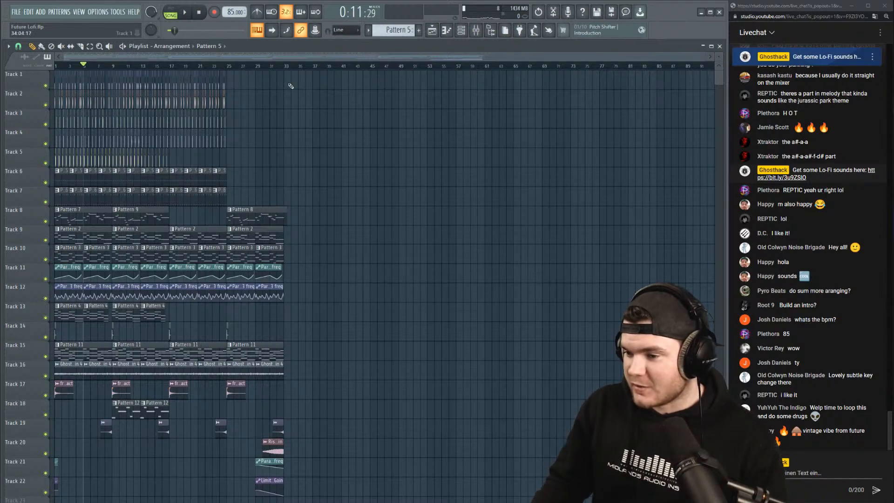
Save the Future Lofi project.
{"action": "scroll", "coordinate": [61, 70], "scroll_direction": "up", "scroll_amount": 5}
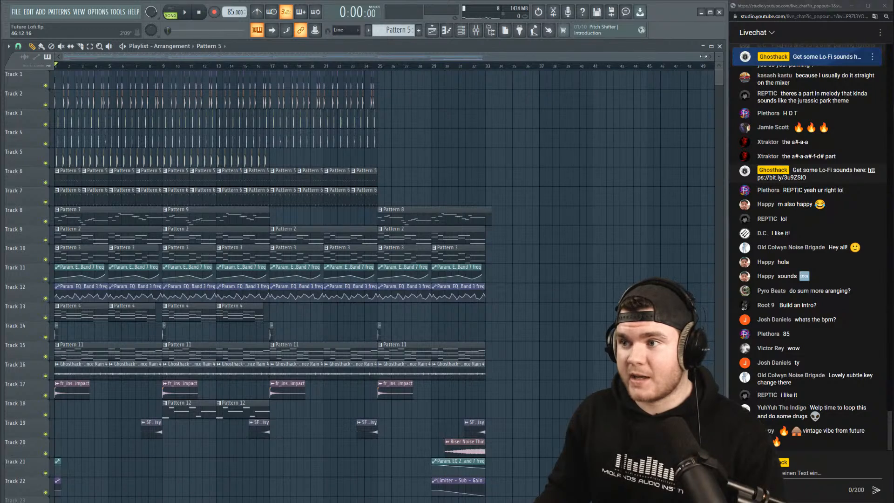
{"action": "scroll", "coordinate": [621, 167], "scroll_direction": "up", "scroll_amount": 2}
{"action": "scroll", "coordinate": [621, 167], "scroll_direction": "down", "scroll_amount": 3}
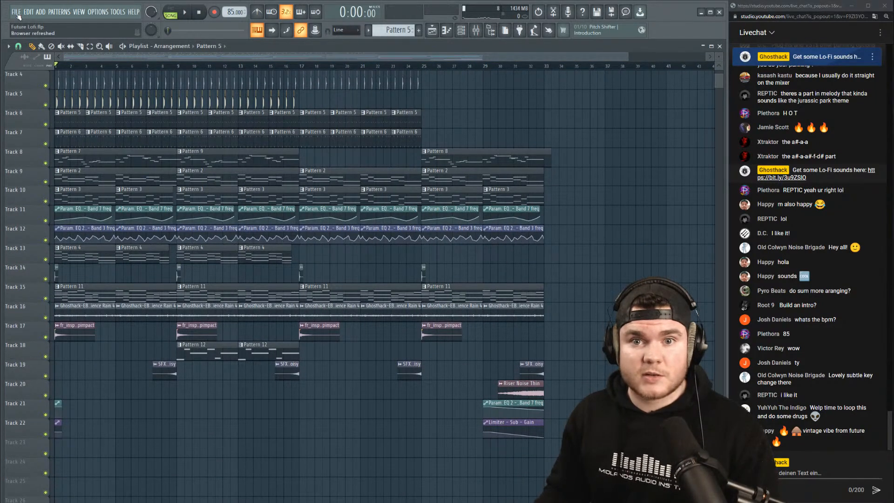
{"action": "left_click", "coordinate": [17, 16]}
{"action": "left_click", "coordinate": [23, 51]}
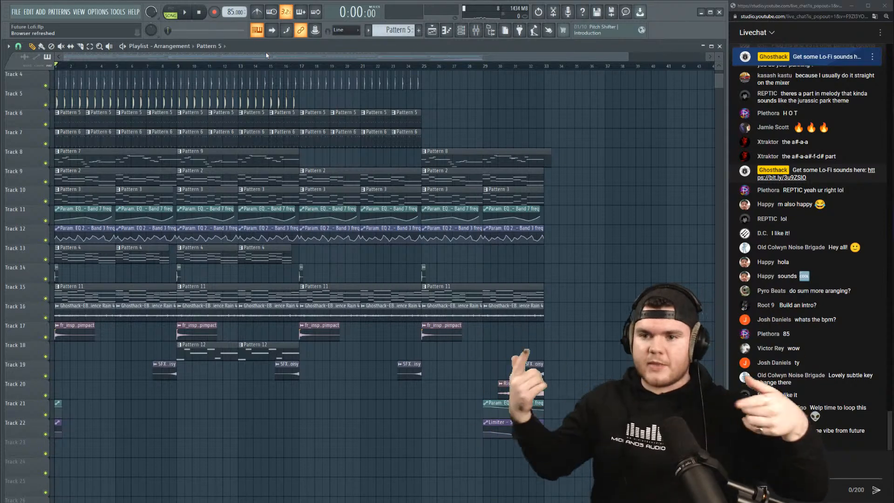
Open the recent project Fiber Optikz.flp.
{"action": "scroll", "coordinate": [349, 195], "scroll_direction": "up", "scroll_amount": 3}
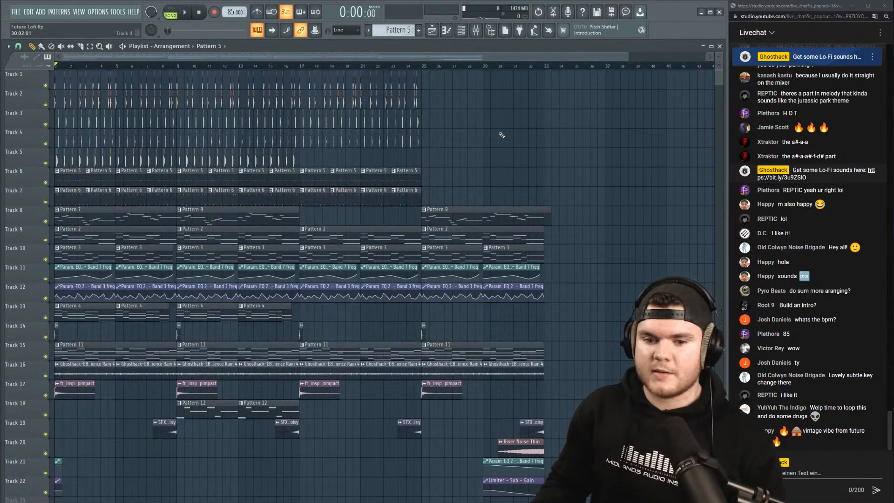
{"action": "left_click", "coordinate": [17, 12]}
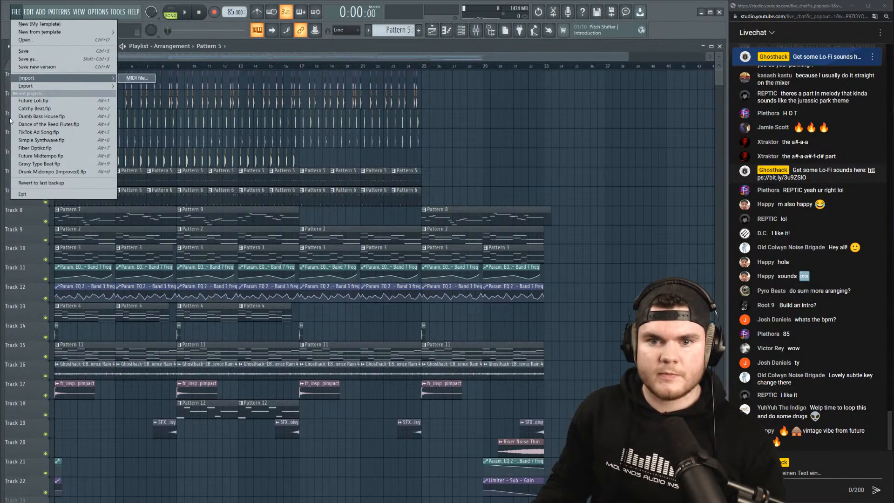
{"action": "left_click", "coordinate": [16, 149]}
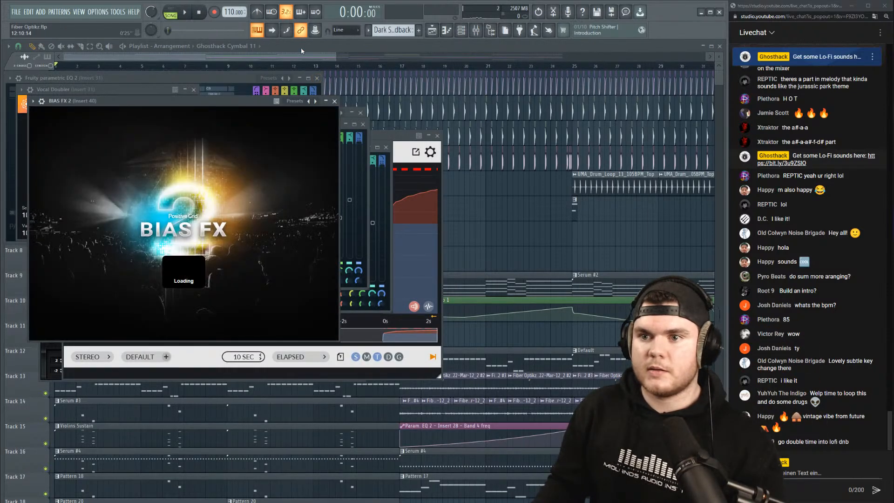
Bring the playlist in front of the plugin windows and fit the whole Fiber Optikz arrangement in view.
{"action": "left_click", "coordinate": [296, 60]}
{"action": "scroll", "coordinate": [294, 68], "scroll_direction": "down", "scroll_amount": 3}
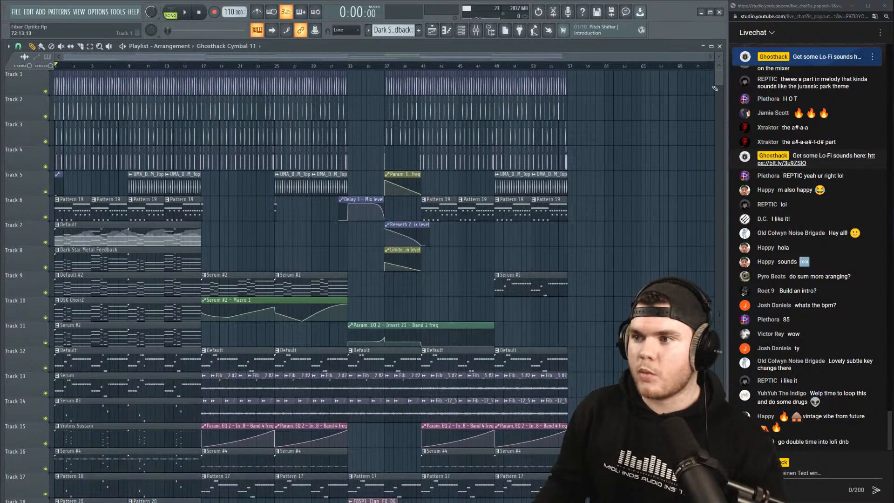
{"action": "scroll", "coordinate": [719, 58], "scroll_direction": "down", "scroll_amount": 2}
{"action": "scroll", "coordinate": [718, 59], "scroll_direction": "up", "scroll_amount": 1}
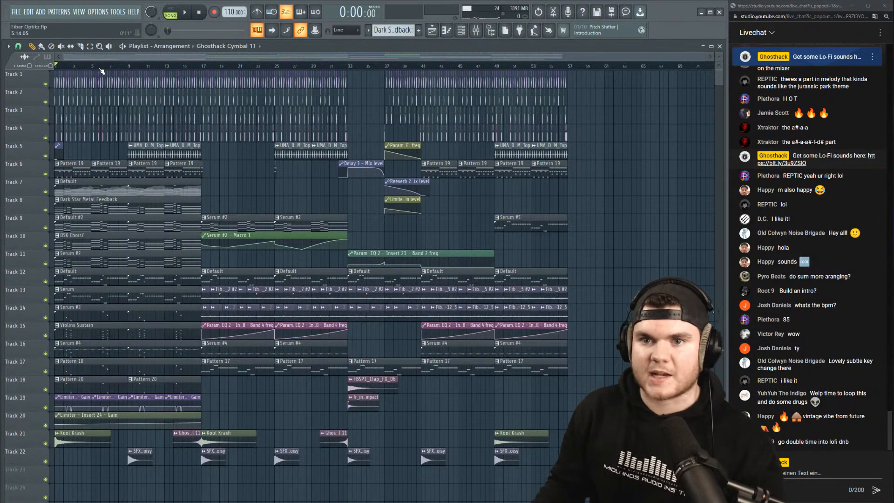
Set the audio buffer length to 3056smp (70ms), restart the song and close the audio settings.
{"action": "left_click", "coordinate": [182, 14]}
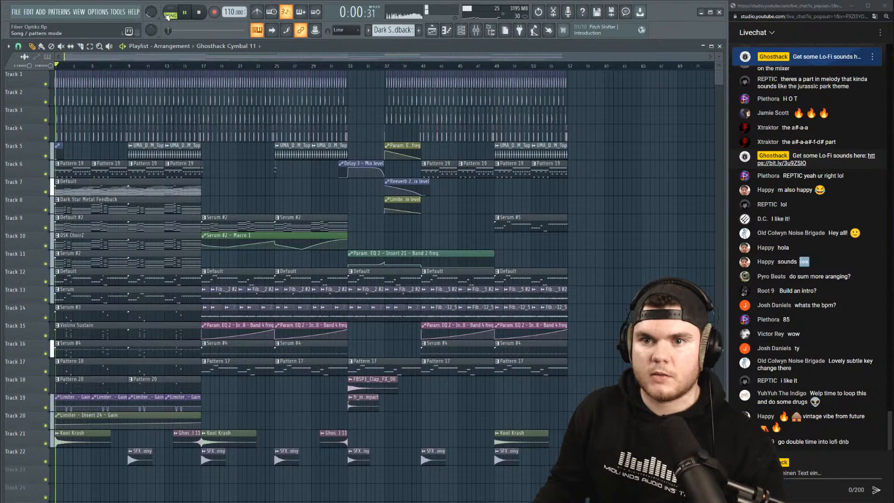
{"action": "left_click", "coordinate": [100, 12]}
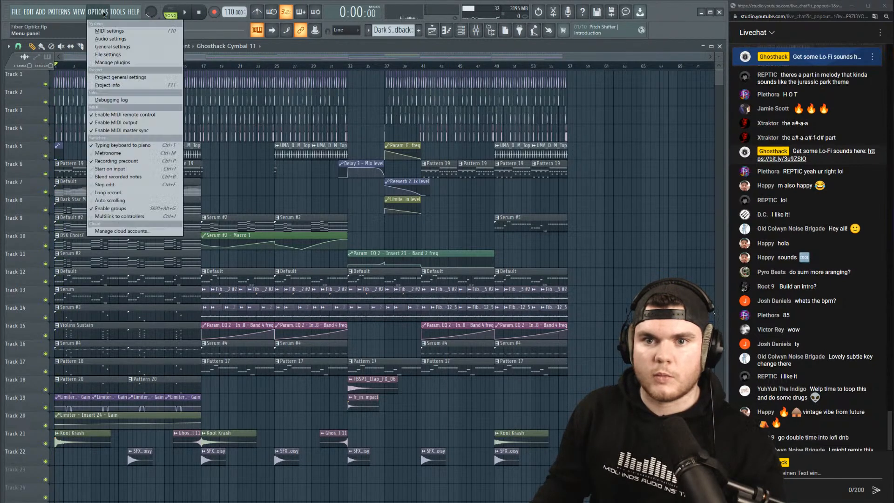
{"action": "left_click", "coordinate": [114, 41]}
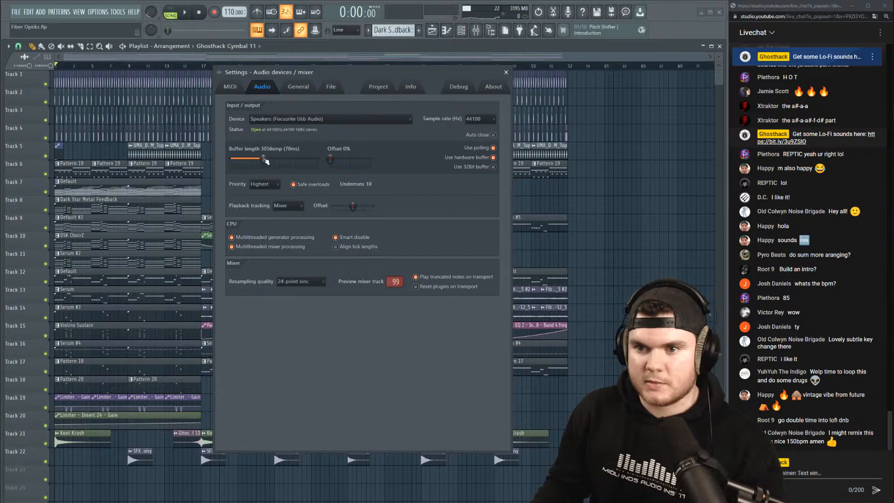
{"action": "left_click", "coordinate": [184, 13]}
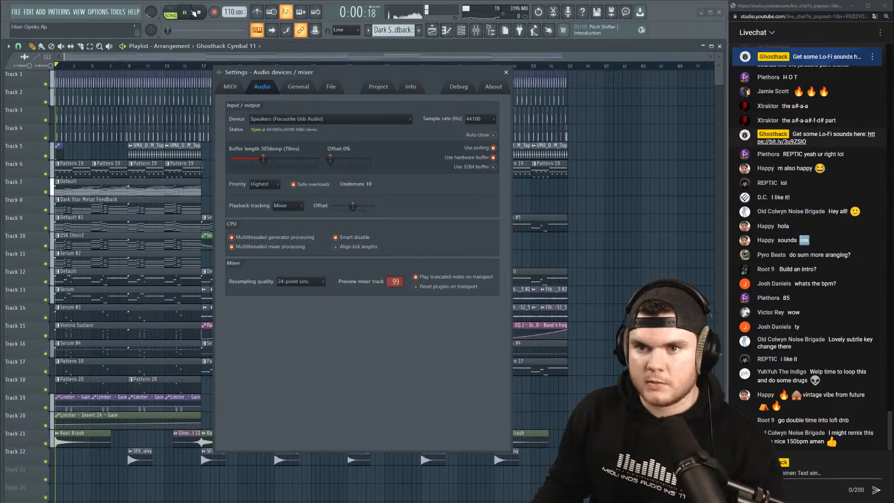
{"action": "left_click", "coordinate": [505, 72]}
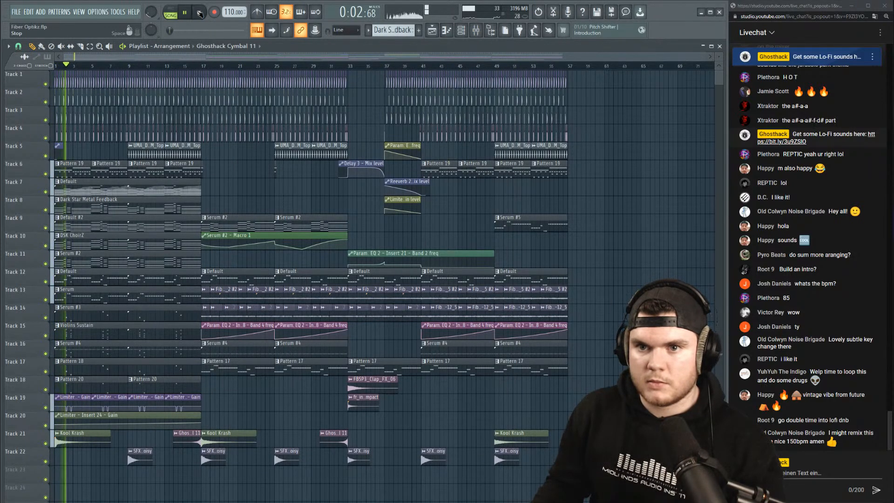
Listen to the Fiber Optikz arrangement from bar 1 and from the section starting at bar 17.
{"action": "key", "text": "space"}
{"action": "left_click", "coordinate": [185, 10]}
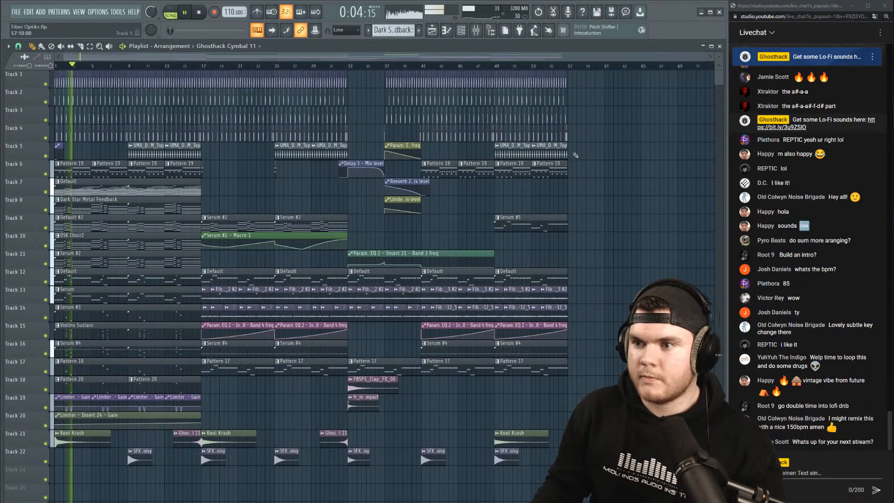
{"action": "left_click_drag", "start_coordinate": [690, 57], "coordinate": [614, 57]}
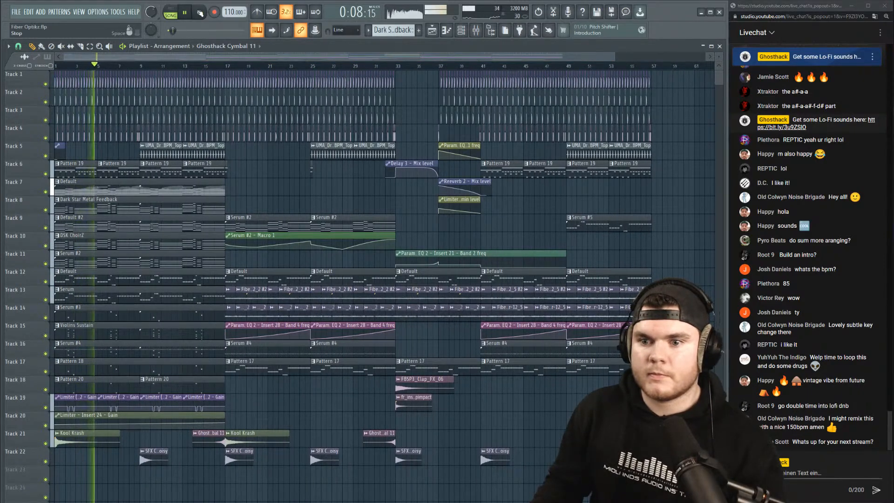
{"action": "left_click", "coordinate": [199, 13]}
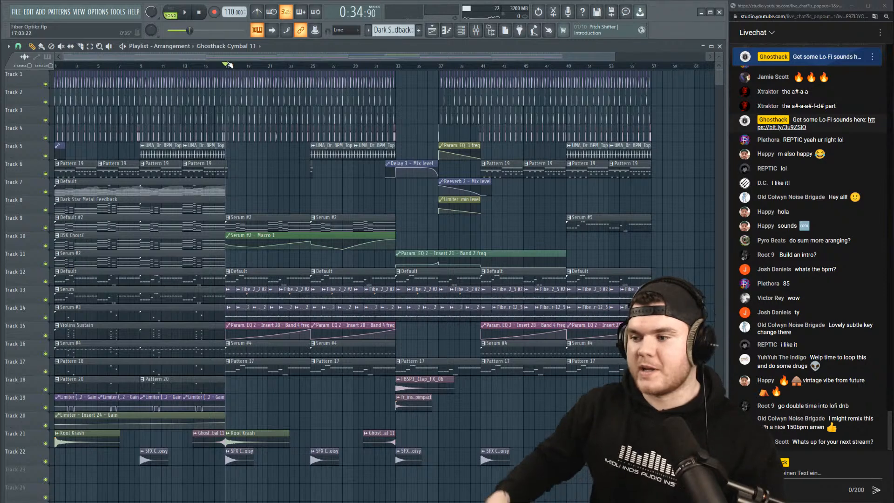
{"action": "key", "text": "space"}
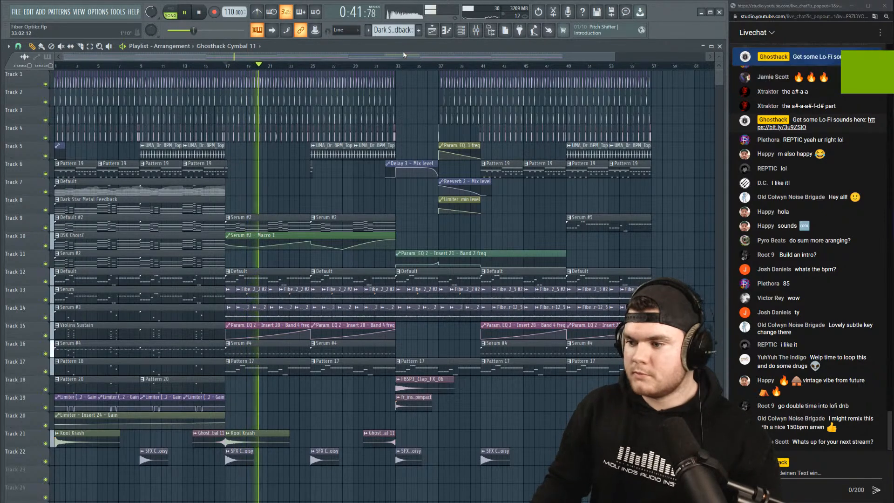
{"action": "key", "text": "space"}
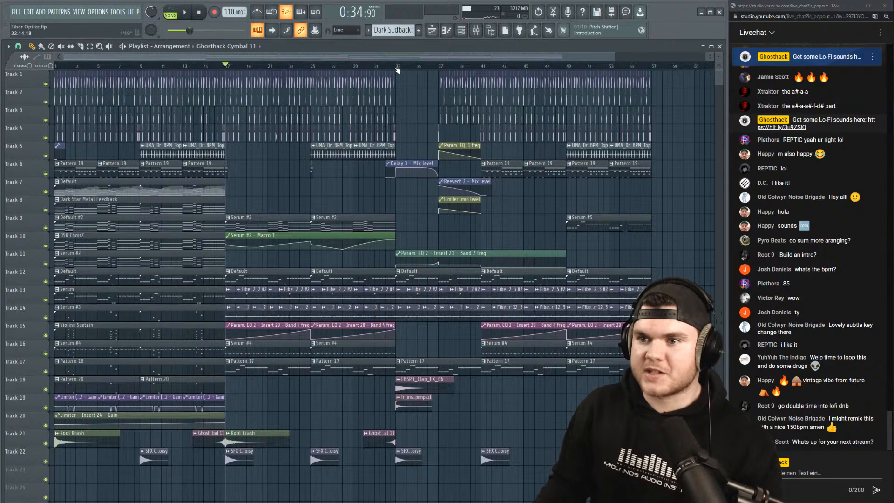
Listen to the arrangement from bar 33 and from bar 53, and stop playback.
{"action": "left_click", "coordinate": [397, 69]}
{"action": "key", "text": "space"}
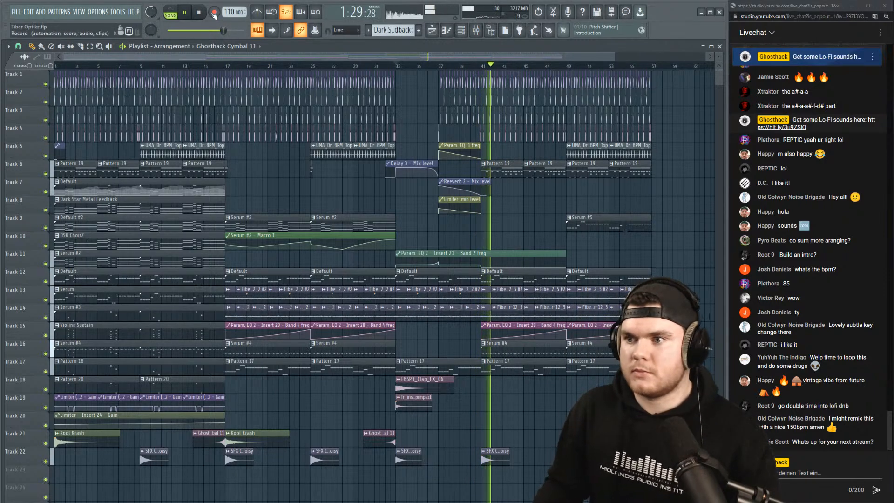
{"action": "left_click", "coordinate": [612, 68]}
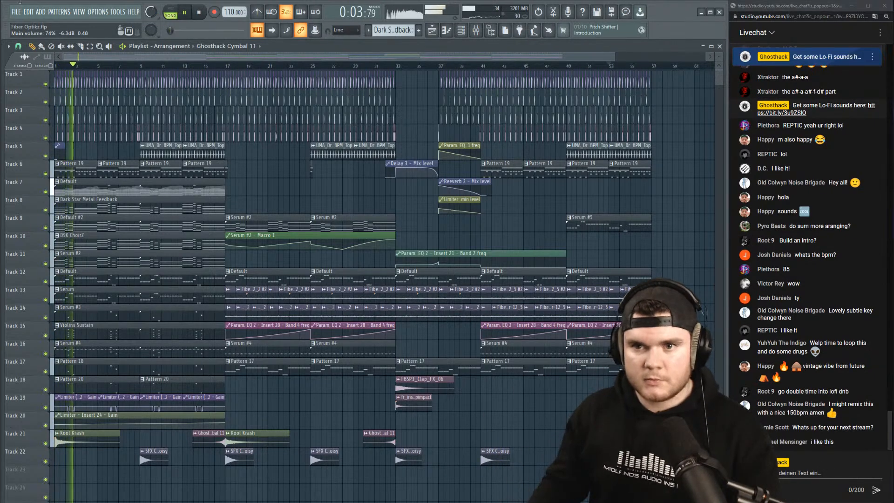
{"action": "left_click", "coordinate": [202, 12]}
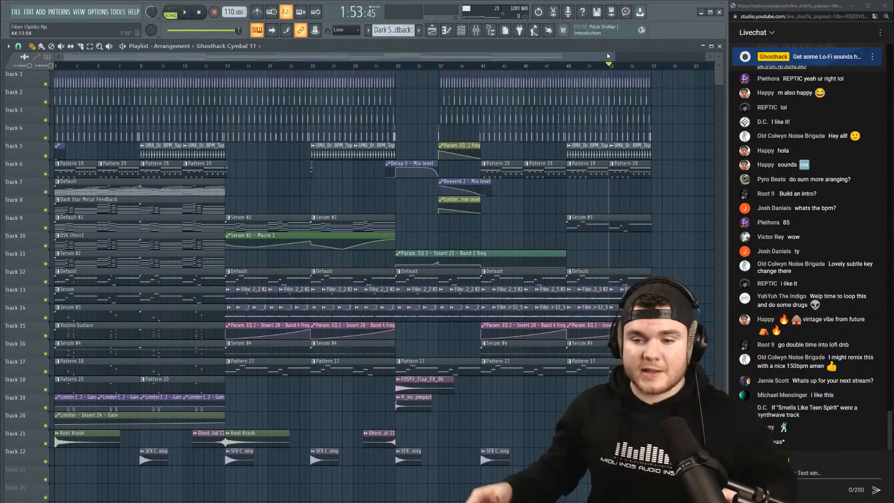
Reopen the recent project Future Lofi.flp, discarding the changes to Fiber Optikz.flp.
{"action": "scroll", "coordinate": [554, 136], "scroll_direction": "down", "scroll_amount": 2}
{"action": "left_click", "coordinate": [16, 12]}
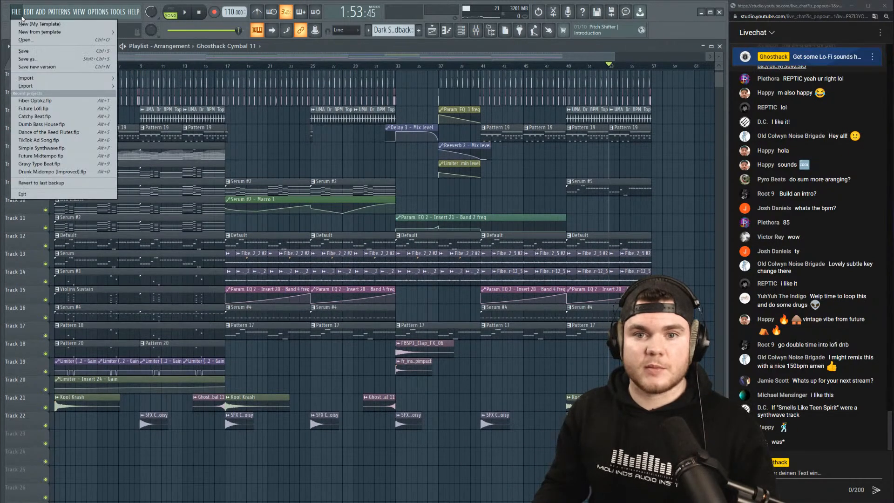
{"action": "left_click", "coordinate": [37, 108]}
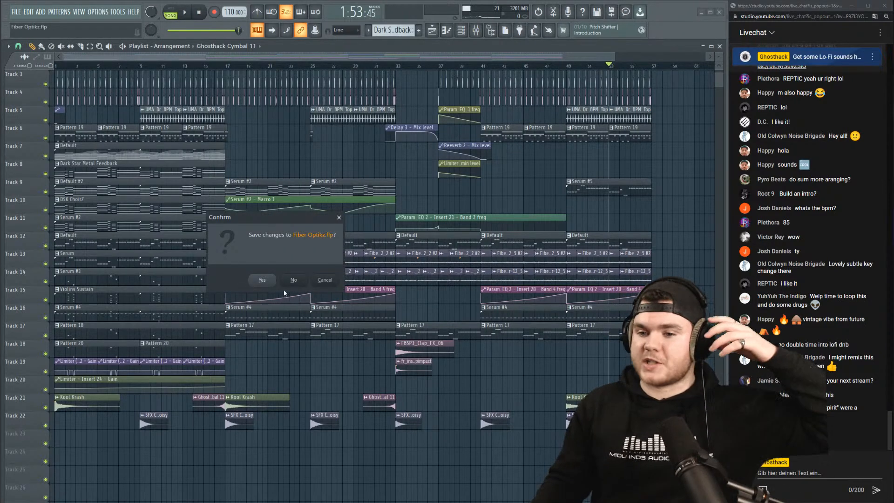
{"action": "left_click", "coordinate": [303, 282]}
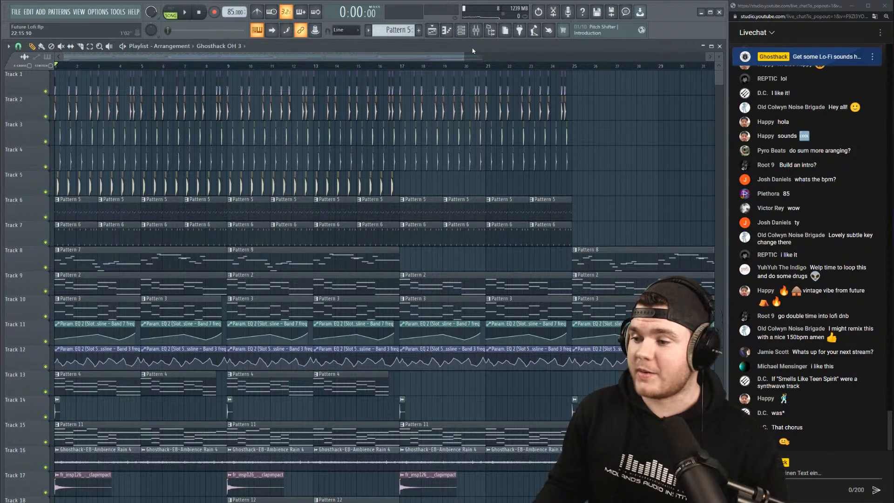
Look through the Future Lofi playlist tracks and fit the whole arrangement in view.
{"action": "scroll", "coordinate": [473, 69], "scroll_direction": "down", "scroll_amount": 2}
{"action": "scroll", "coordinate": [528, 156], "scroll_direction": "down", "scroll_amount": 4}
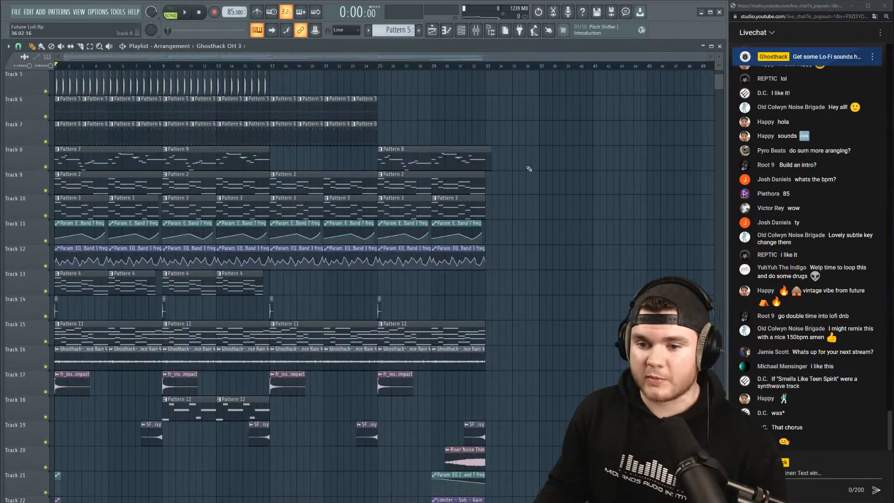
{"action": "scroll", "coordinate": [531, 170], "scroll_direction": "up", "scroll_amount": 4}
{"action": "left_click_drag", "start_coordinate": [719, 53], "coordinate": [536, 58]}
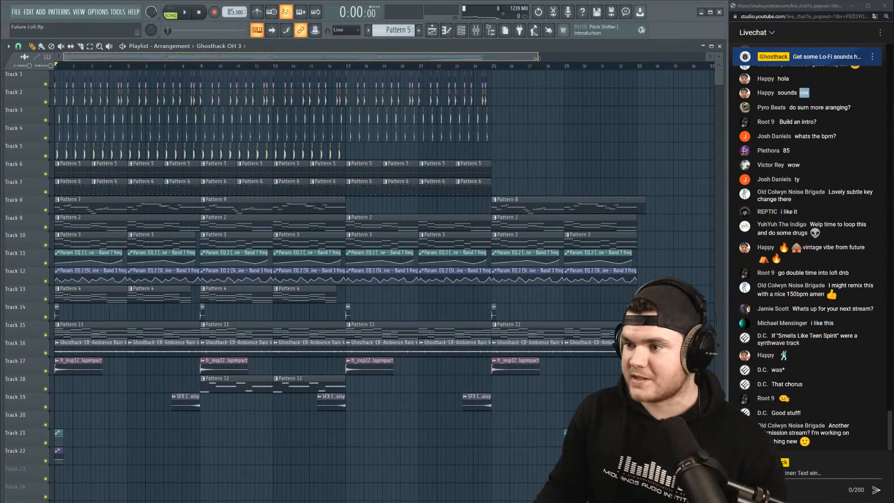